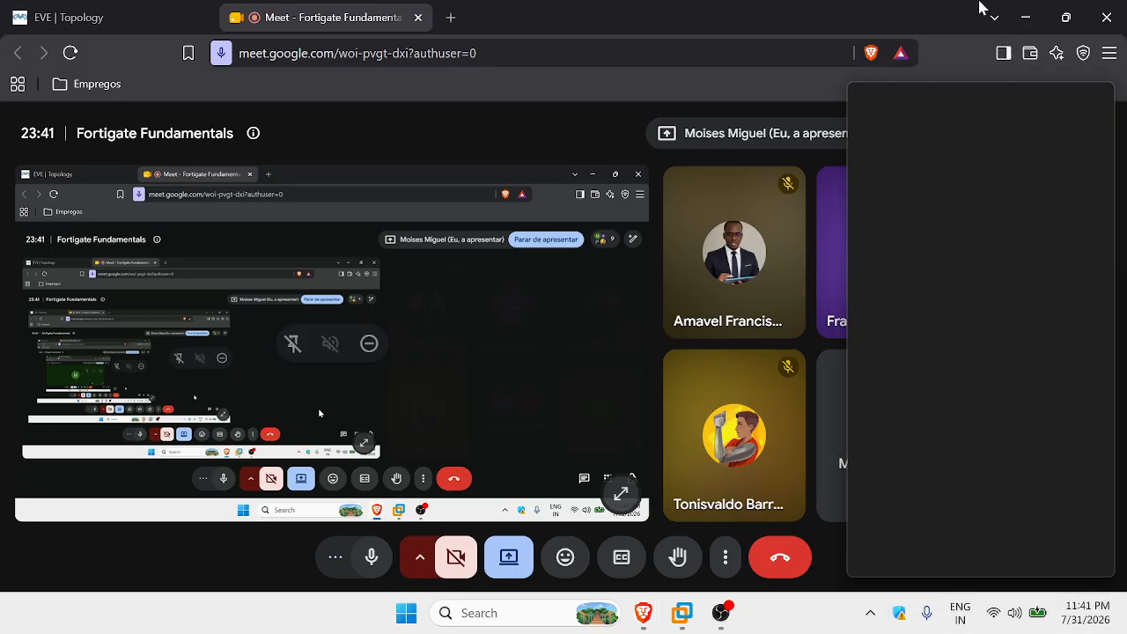
Shrink the Meet call to picture-in-picture and restore the Brave window showing the EVE topology.
{"action": "left_click", "coordinate": [1035, 19]}
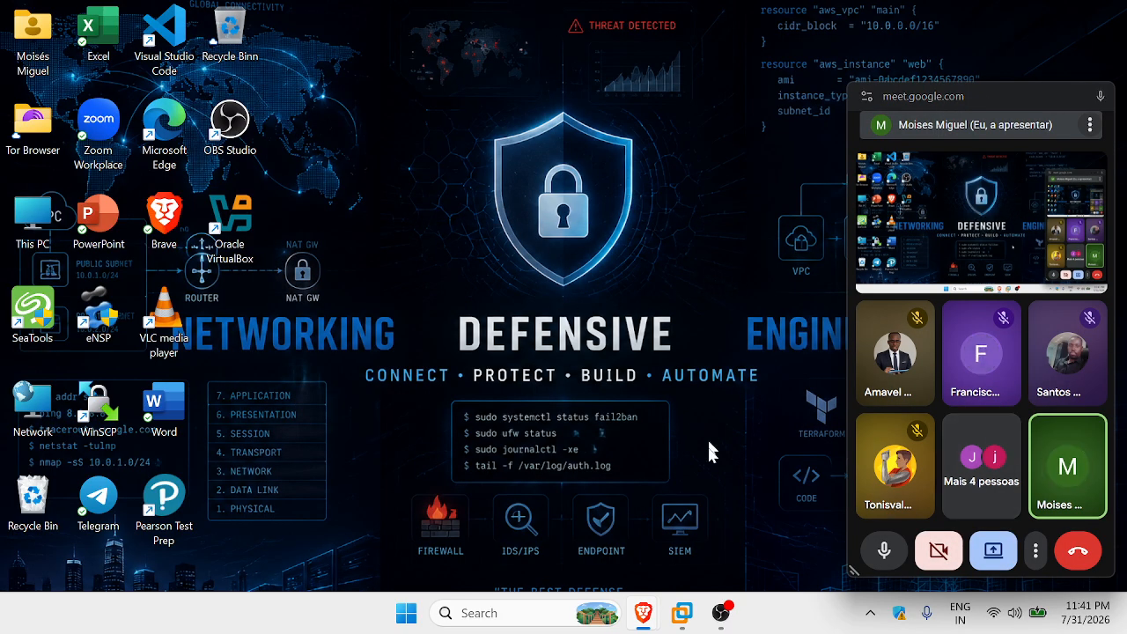
{"action": "mouse_move", "coordinate": [642, 612]}
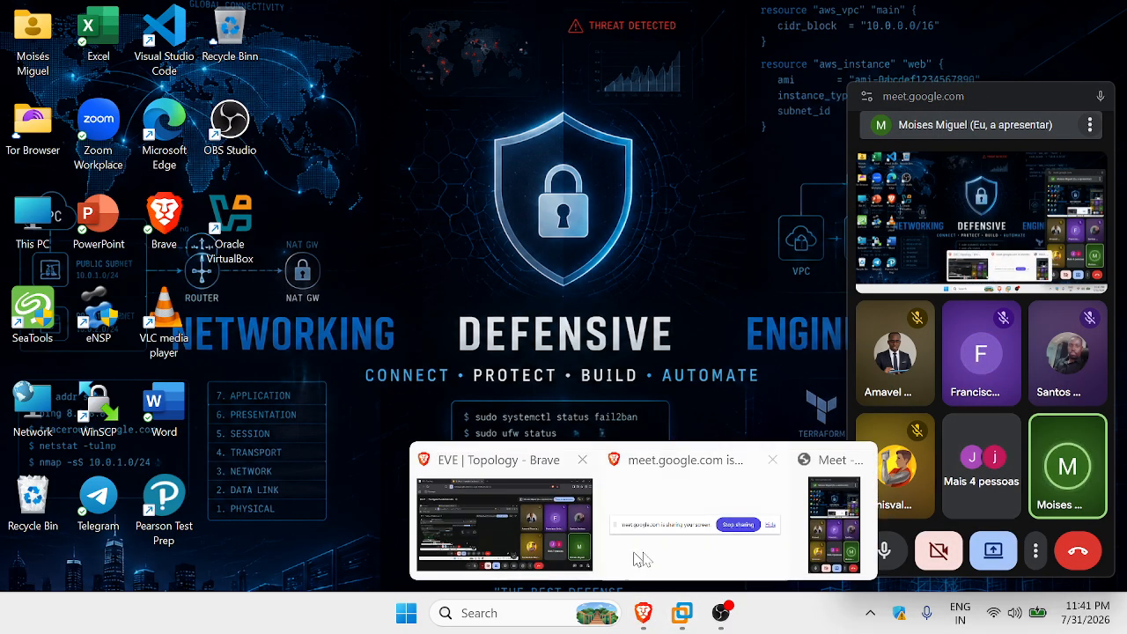
{"action": "left_click", "coordinate": [528, 524]}
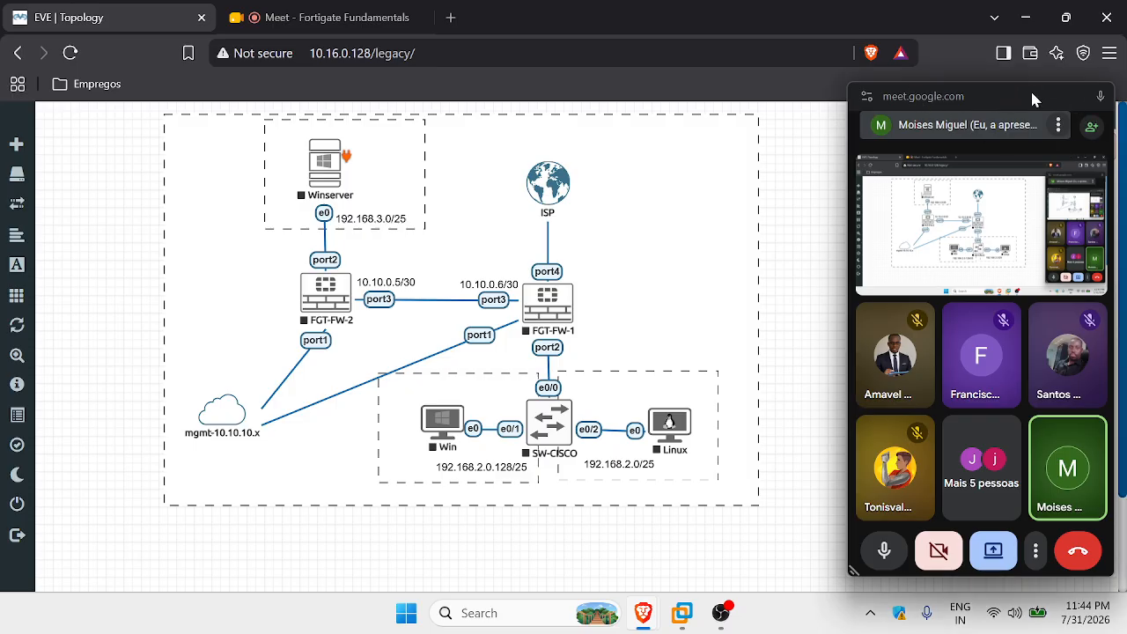
Admit the waiting guest from the Meet People list, then return to the EVE Topology tab.
{"action": "left_click", "coordinate": [333, 26]}
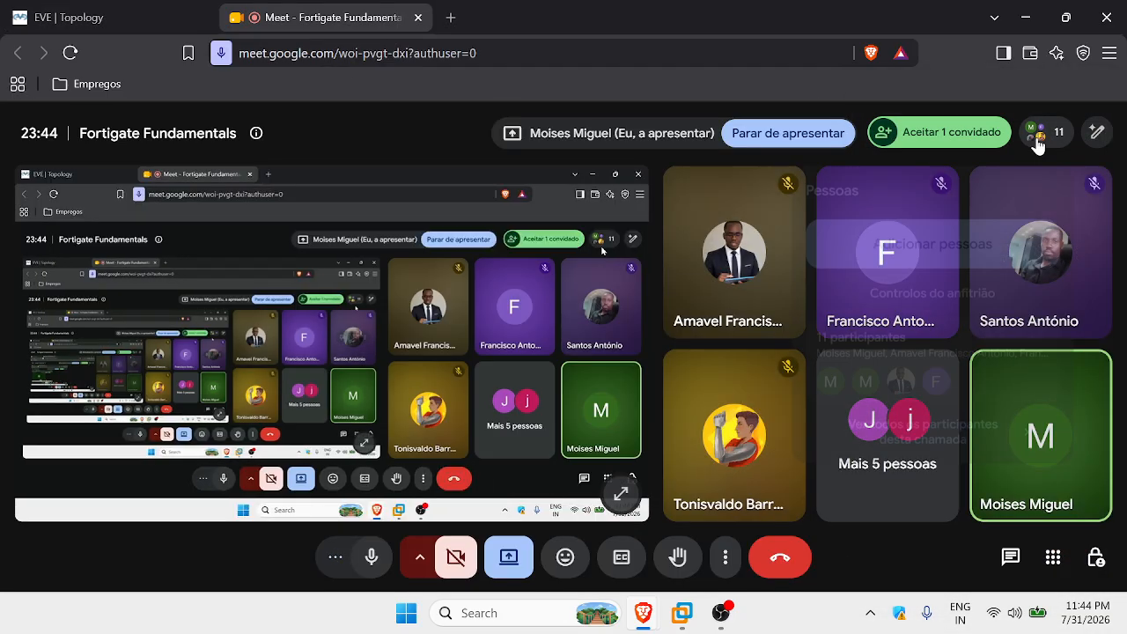
{"action": "left_click", "coordinate": [1037, 141]}
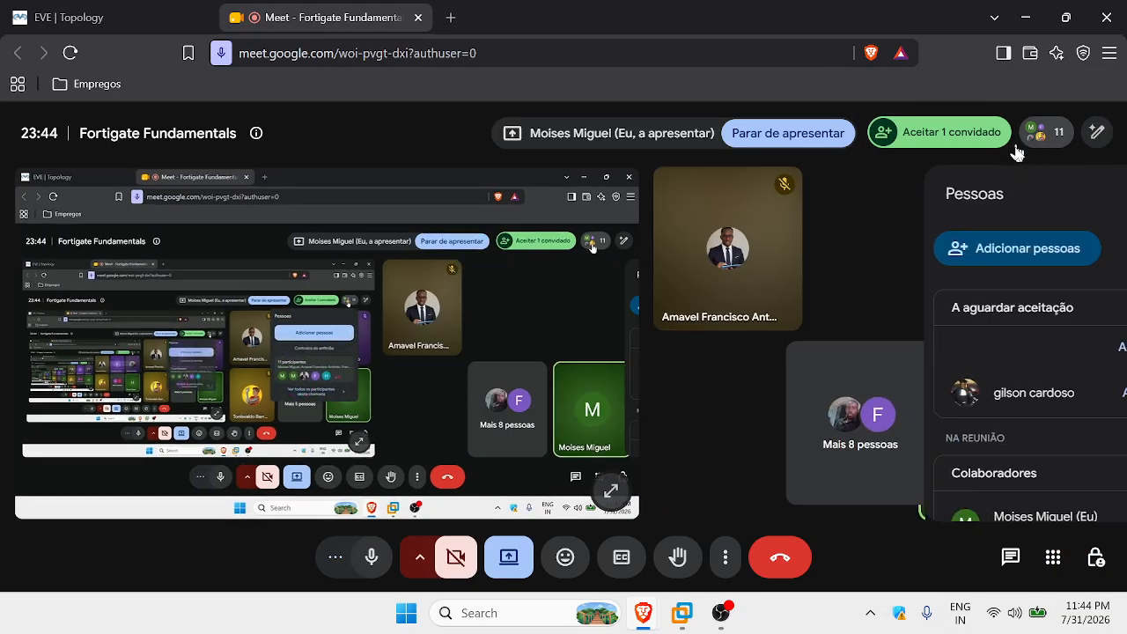
{"action": "left_click", "coordinate": [1014, 393]}
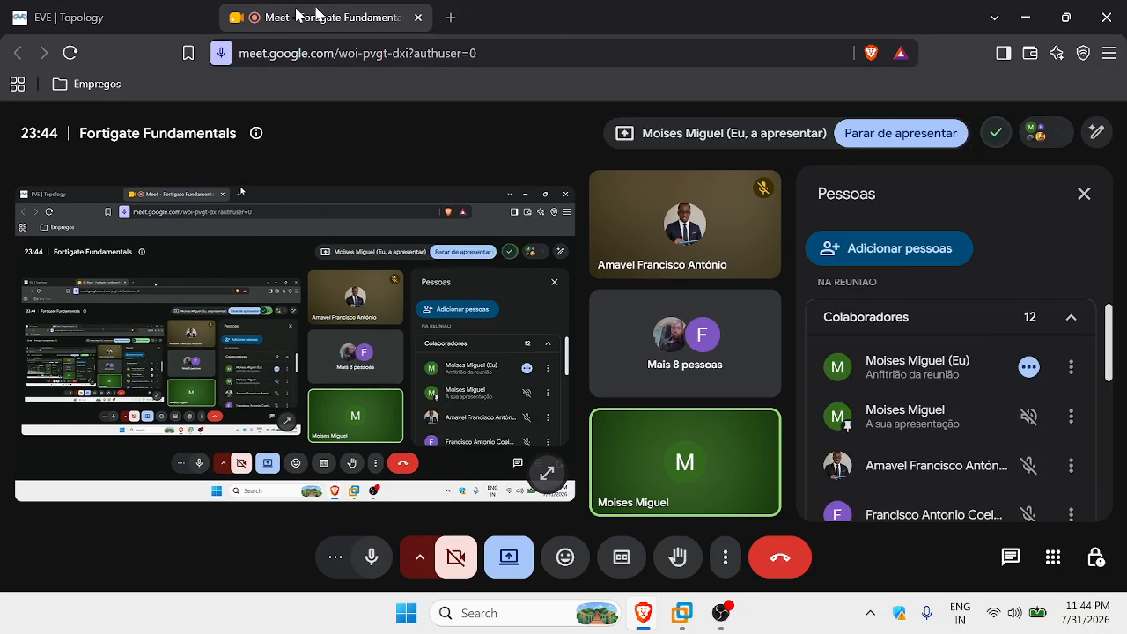
{"action": "left_click", "coordinate": [104, 15]}
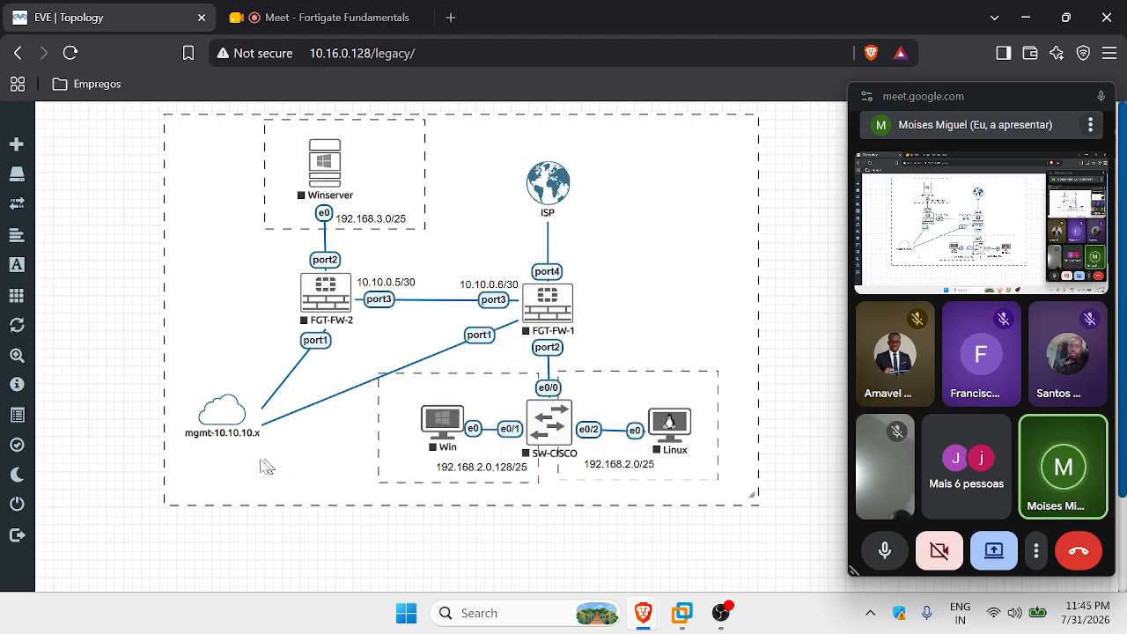
Dismiss the canvas's add-object menu without adding anything and bring VMware Workstation forward.
{"action": "right_click", "coordinate": [80, 235]}
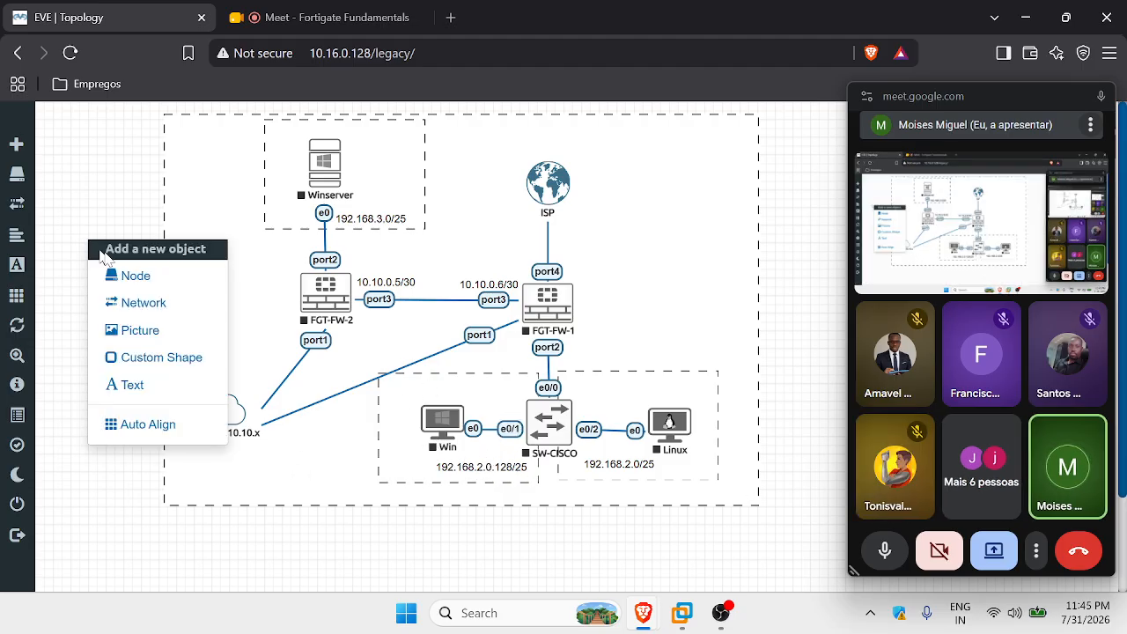
{"action": "left_click", "coordinate": [148, 389]}
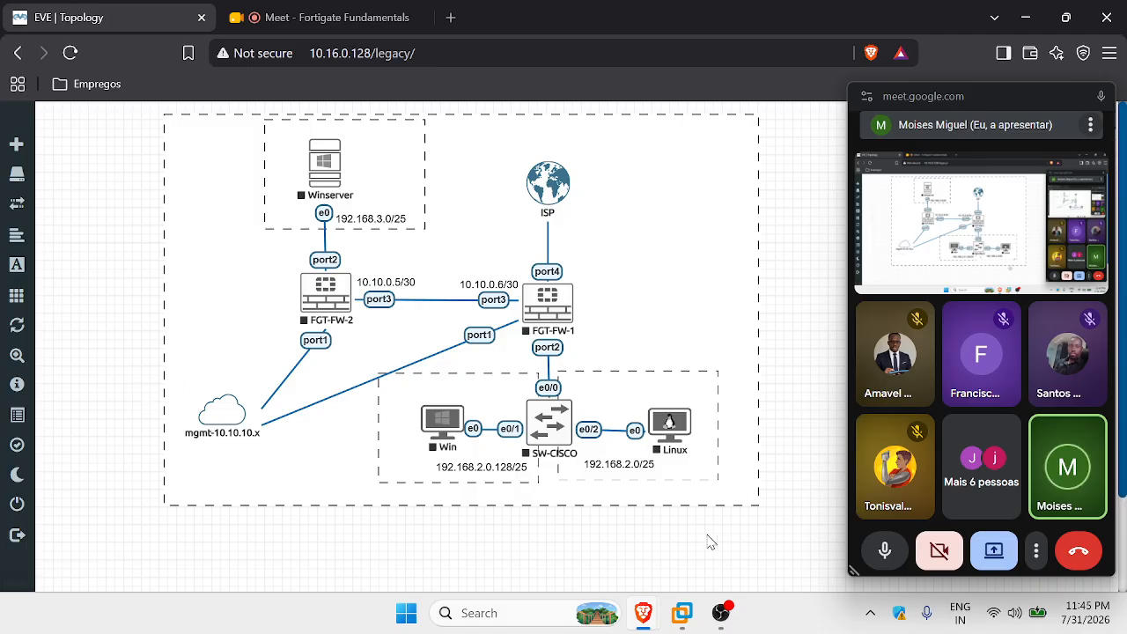
{"action": "left_click", "coordinate": [684, 614]}
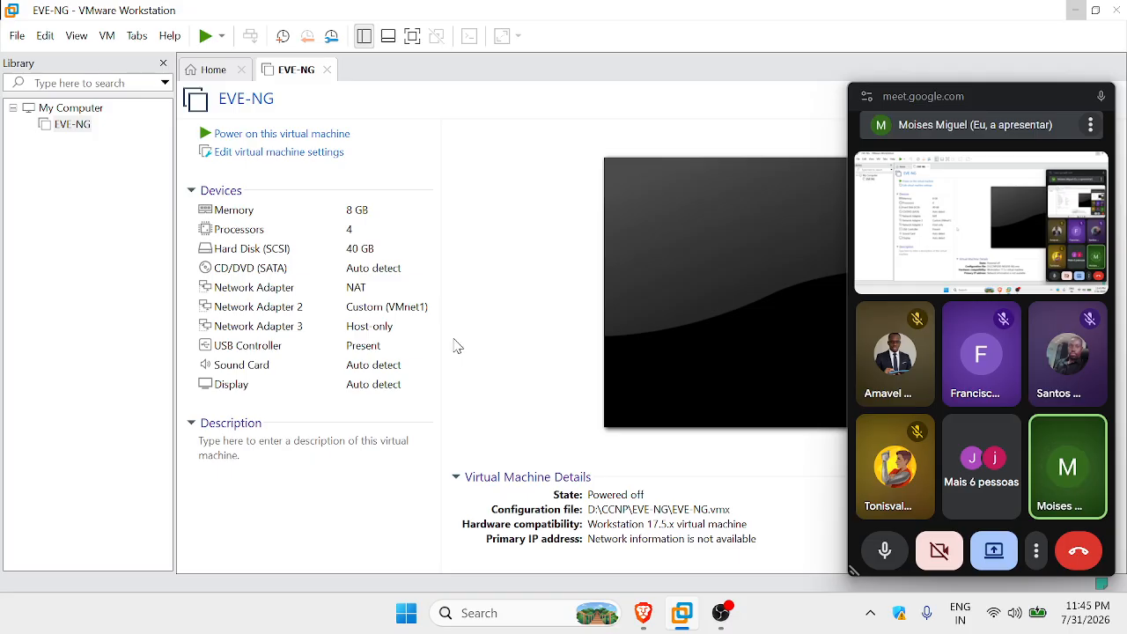
Power on the EVE-NG VM, answering Yes to reconnect sata0:1 at each power-on.
{"action": "left_click", "coordinate": [344, 134]}
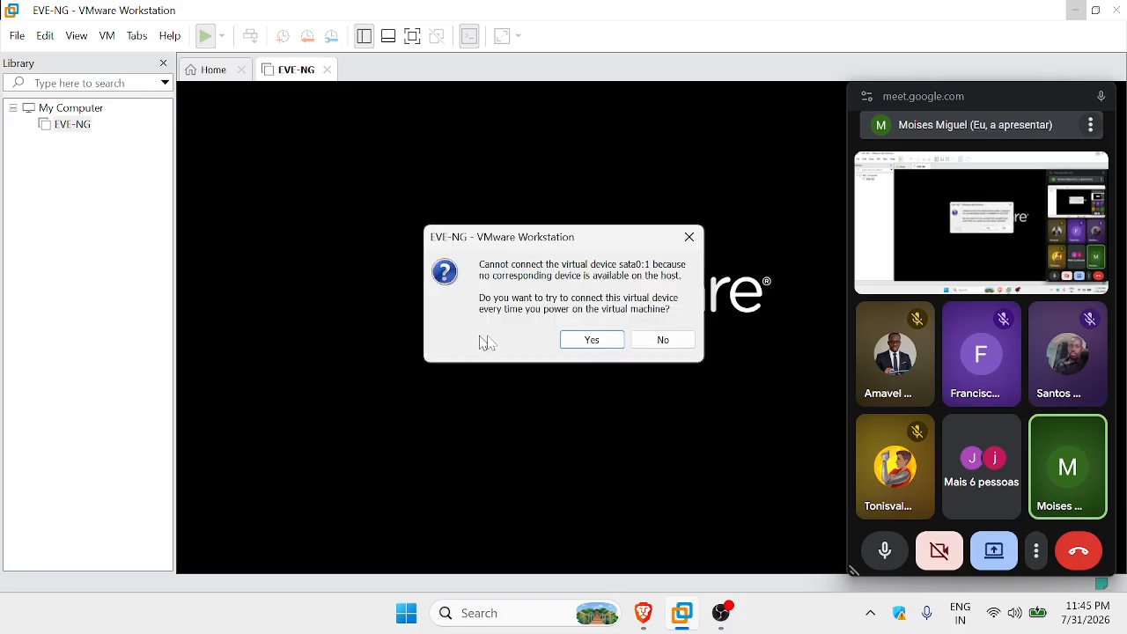
{"action": "left_click", "coordinate": [588, 339]}
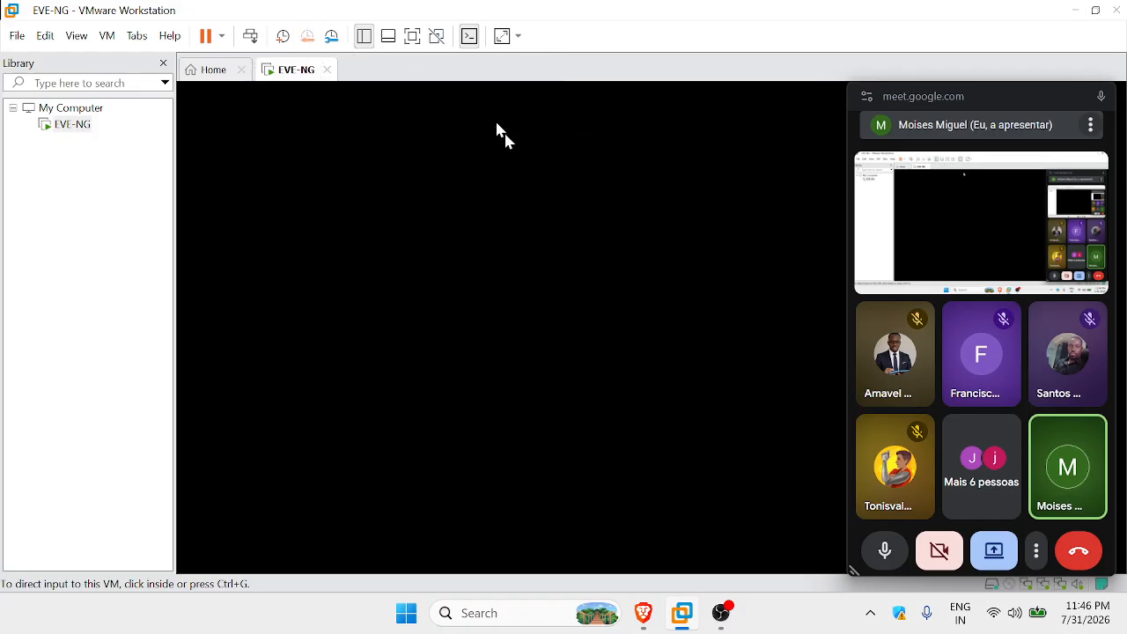
{"action": "left_click", "coordinate": [43, 37]}
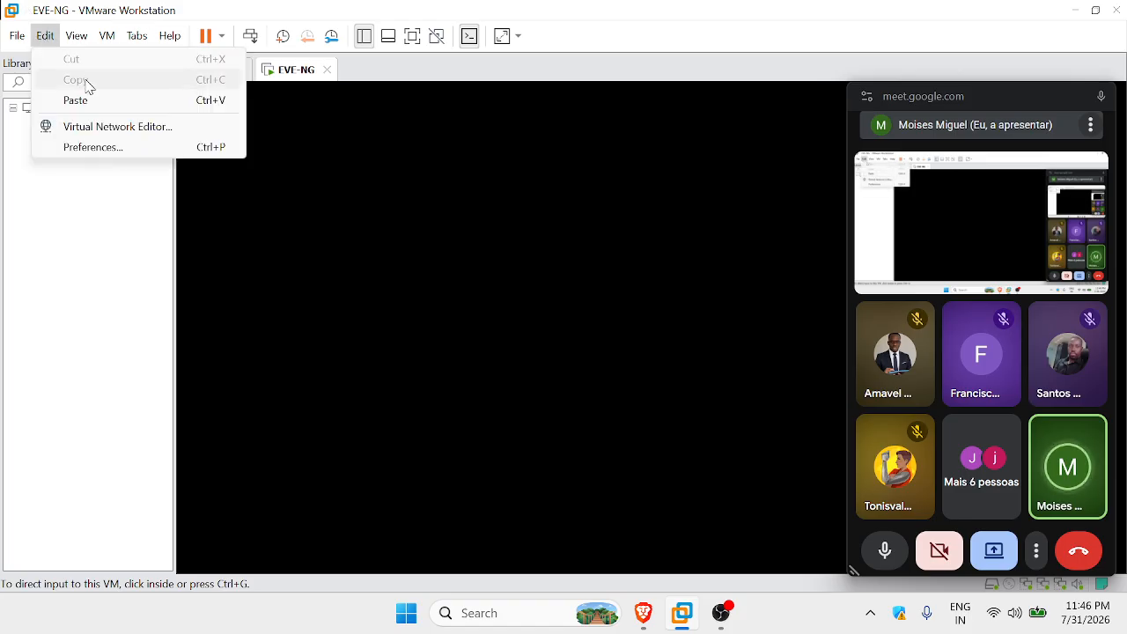
{"action": "left_click", "coordinate": [51, 36]}
{"action": "left_click", "coordinate": [45, 36]}
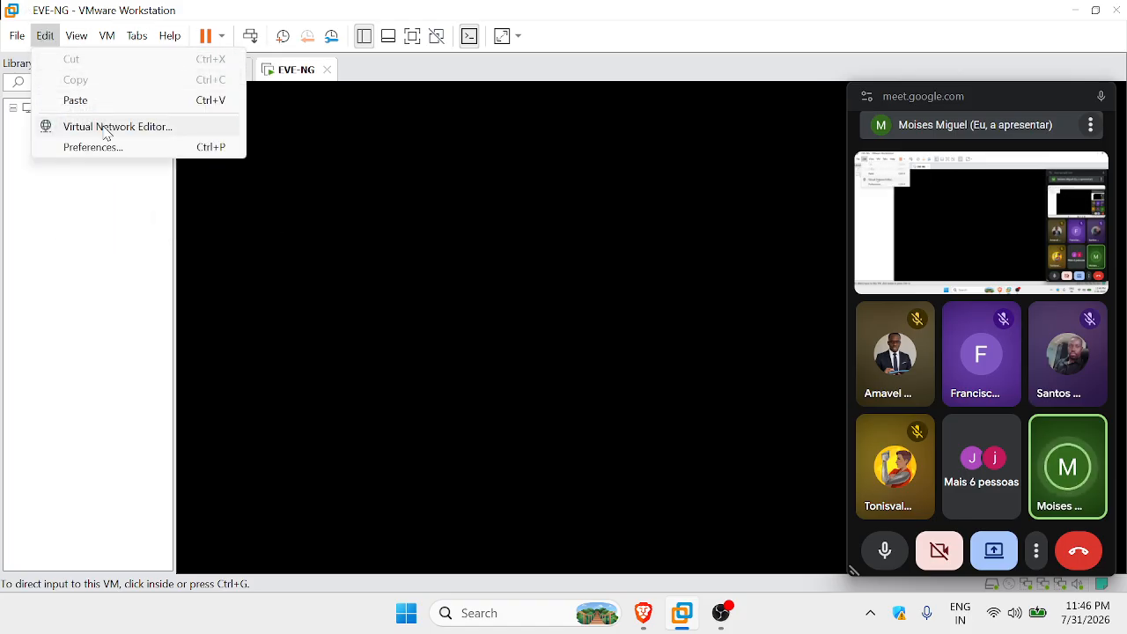
Check the VMnet1 and VMnet8 subnets in the Virtual Network Editor, then return to the EVE topology.
{"action": "left_click", "coordinate": [107, 130]}
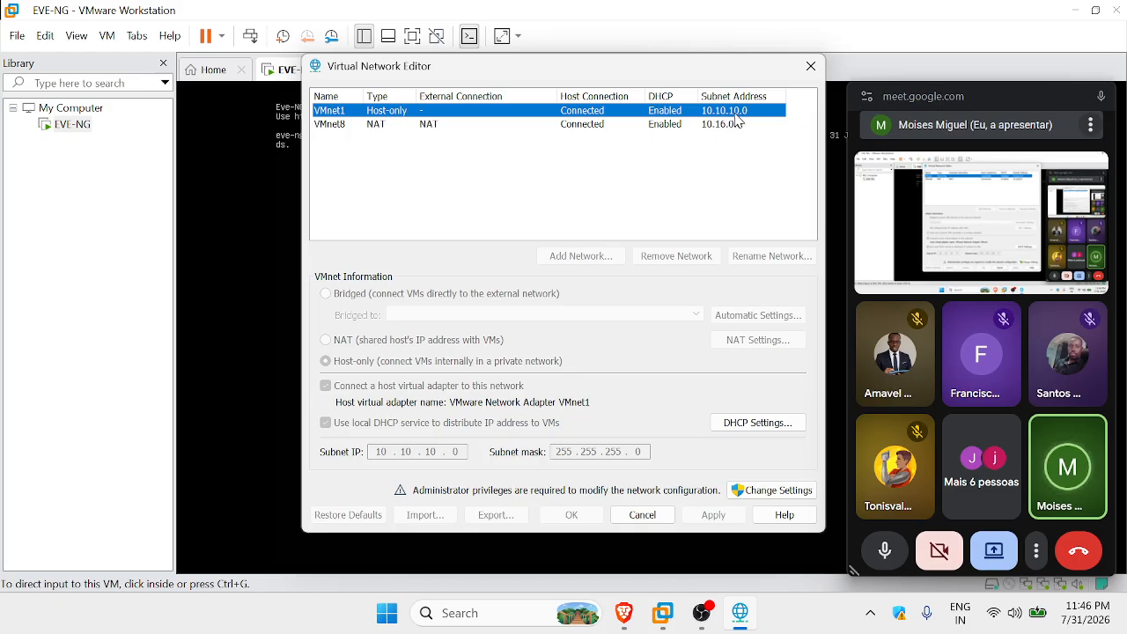
{"action": "left_click", "coordinate": [624, 613]}
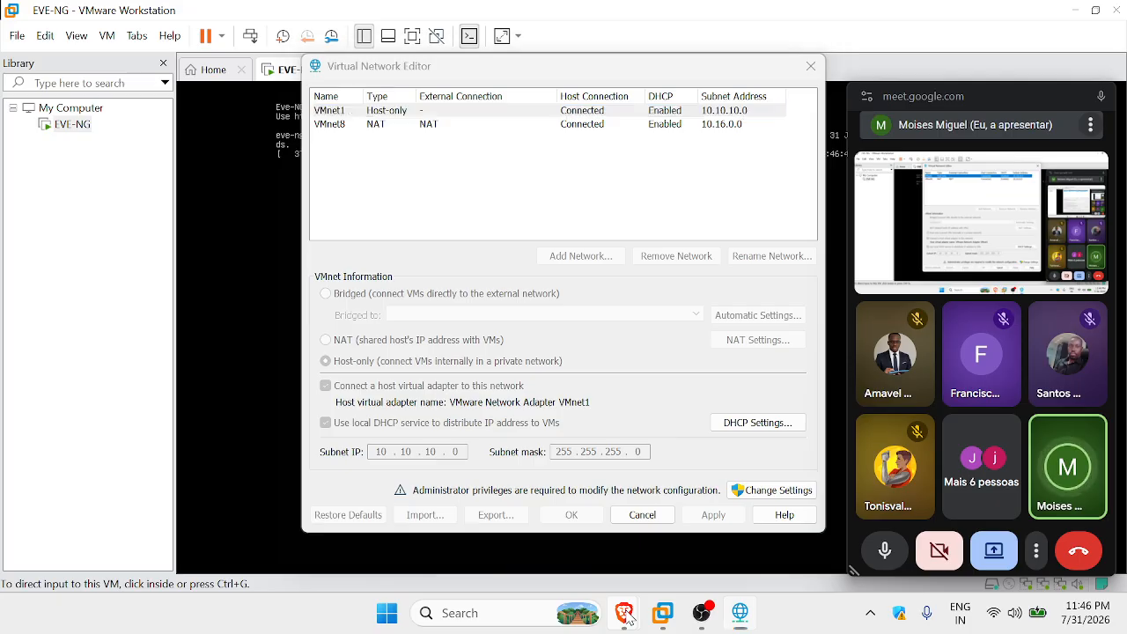
{"action": "left_click", "coordinate": [493, 525]}
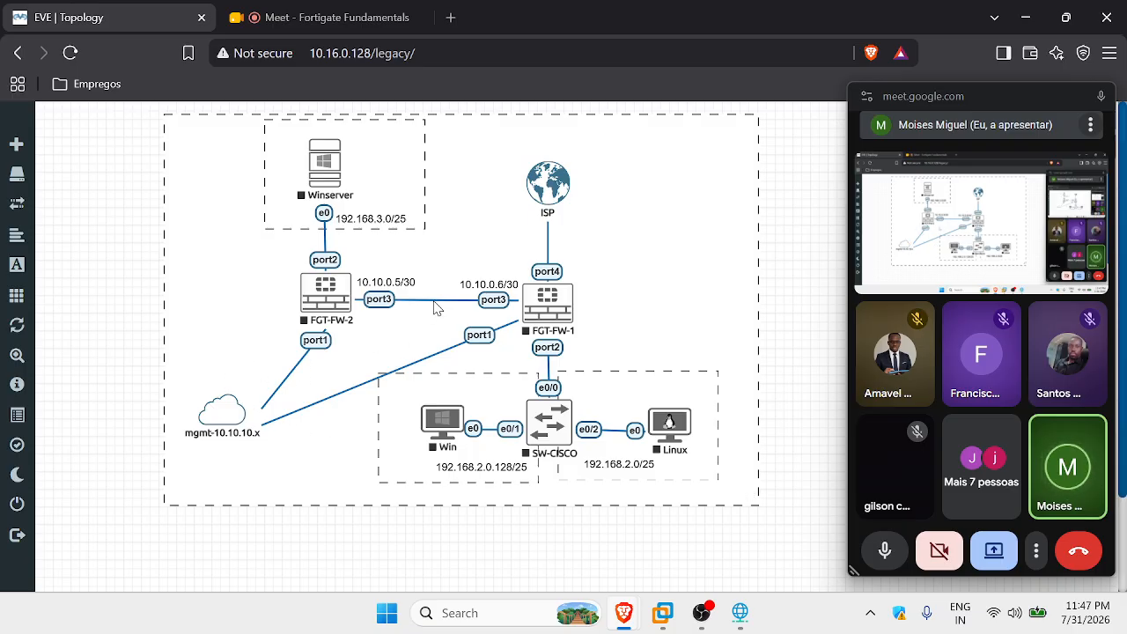
Bring the Virtual Network Editor forward and view VMnet8's NAT subnet 10.16.0.0/255.255.255.0.
{"action": "left_click", "coordinate": [740, 613]}
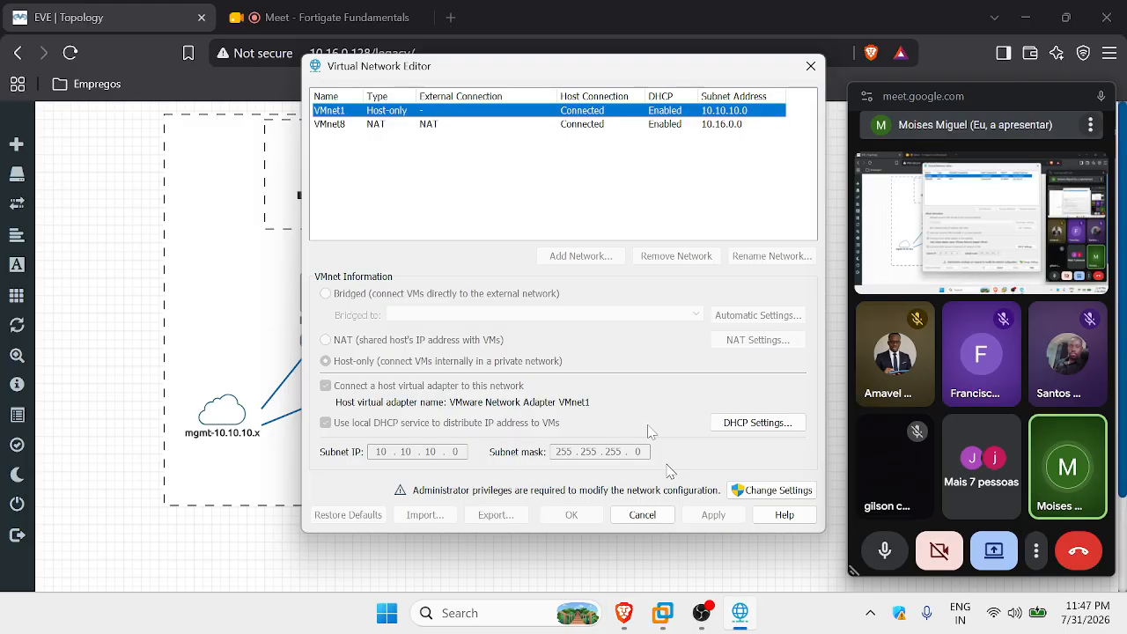
{"action": "left_click", "coordinate": [435, 125]}
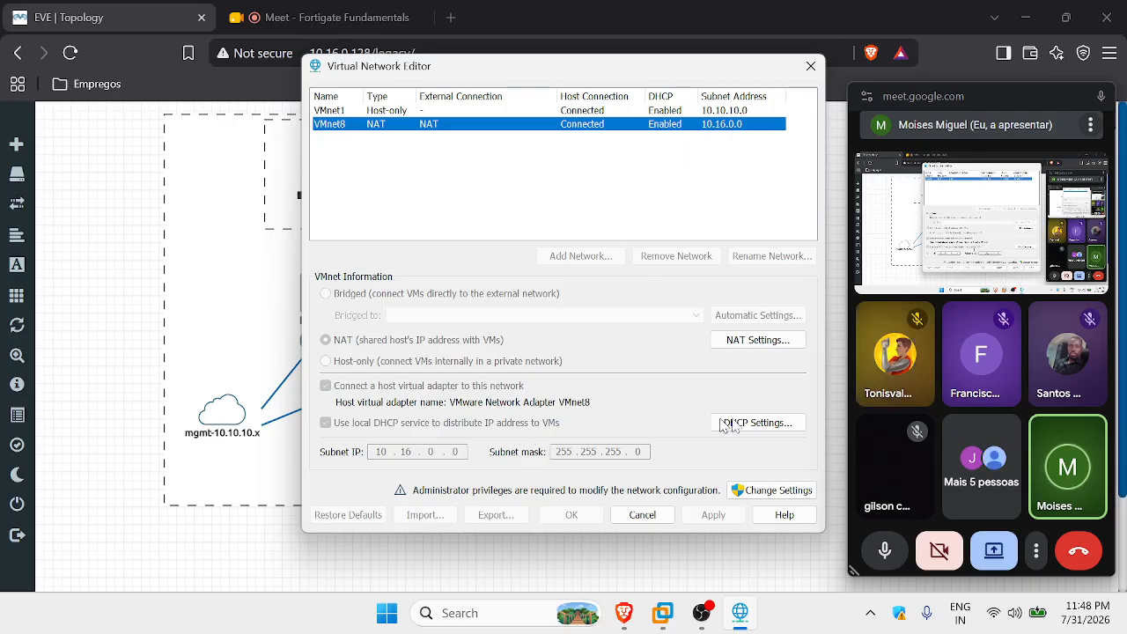
Cancel the Virtual Network Editor and save the ISP network with type Management(Cloud0).
{"action": "left_click", "coordinate": [642, 515]}
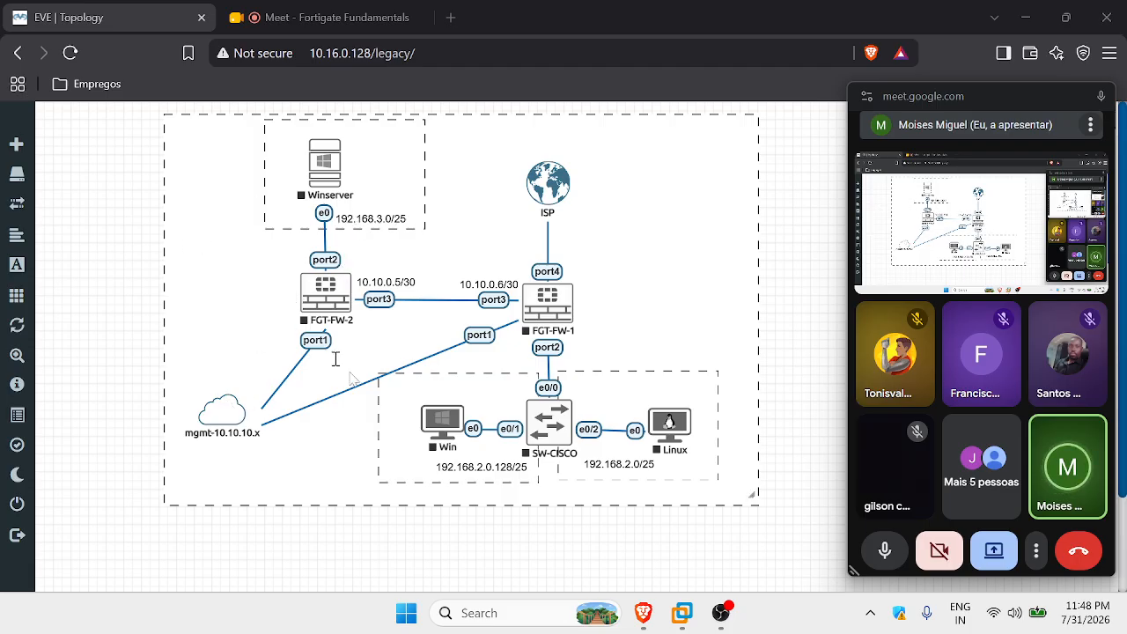
{"action": "mouse_move", "coordinate": [225, 418]}
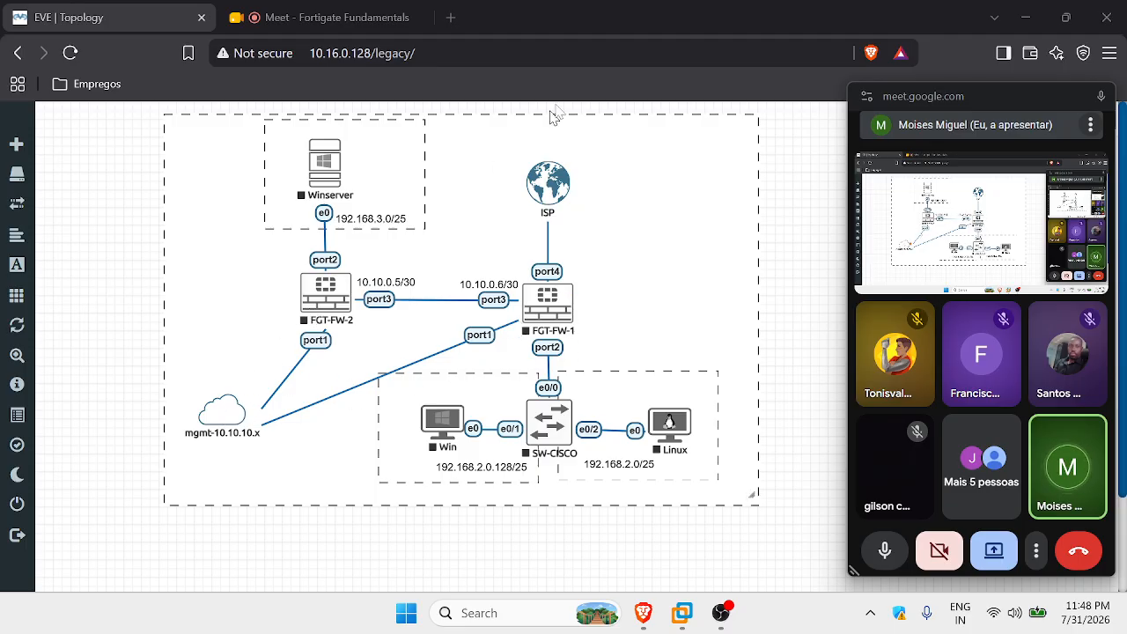
{"action": "right_click", "coordinate": [548, 194]}
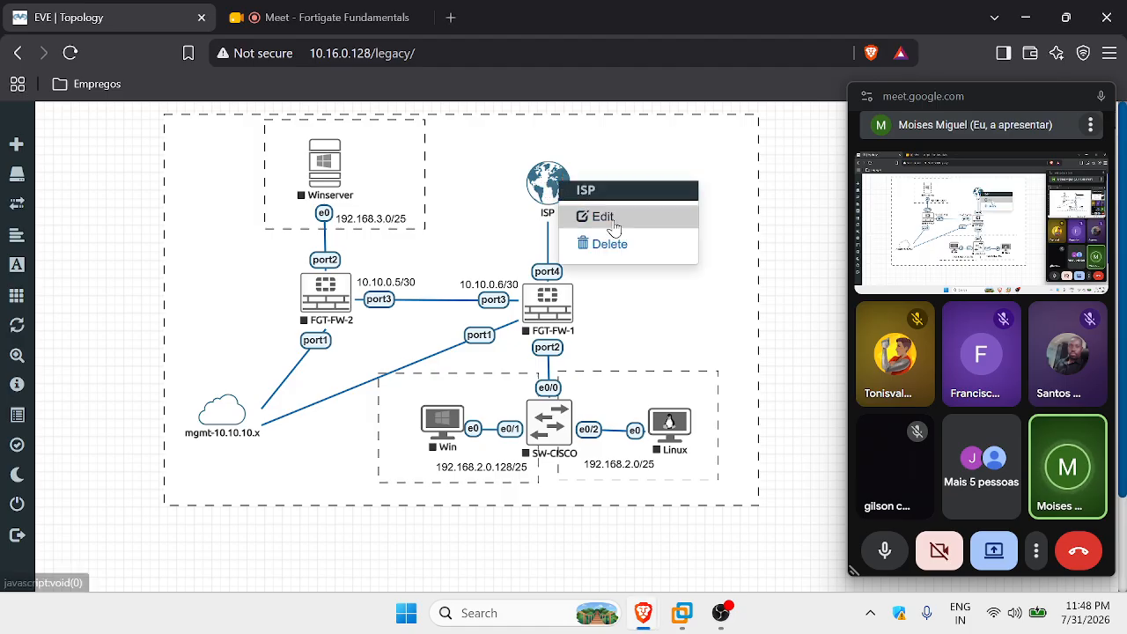
{"action": "left_click", "coordinate": [579, 214]}
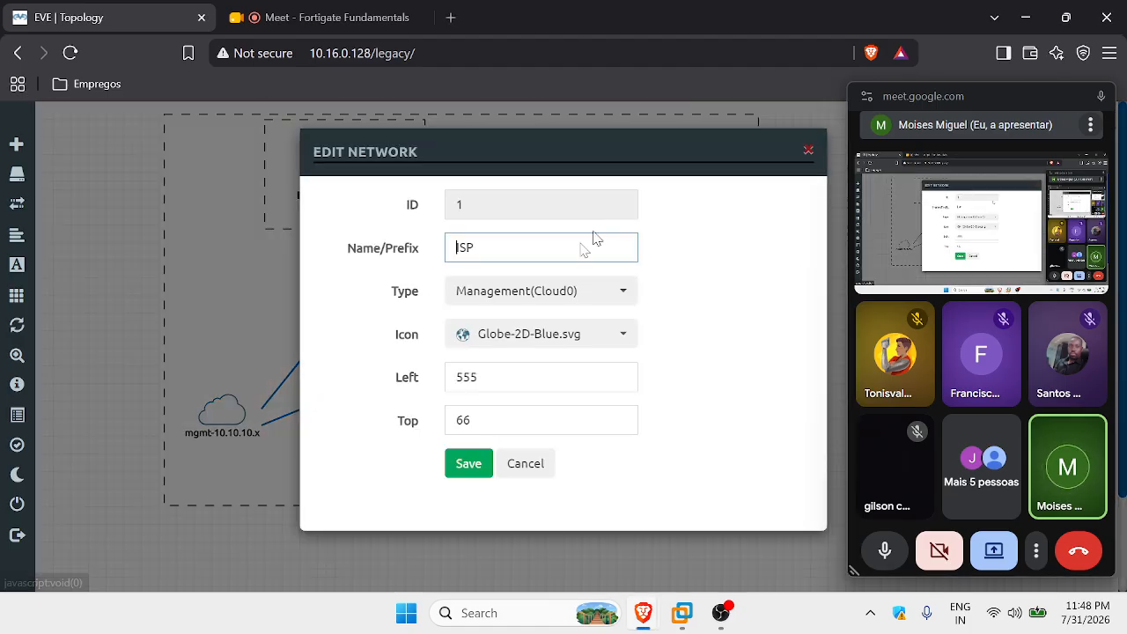
{"action": "left_click", "coordinate": [558, 301]}
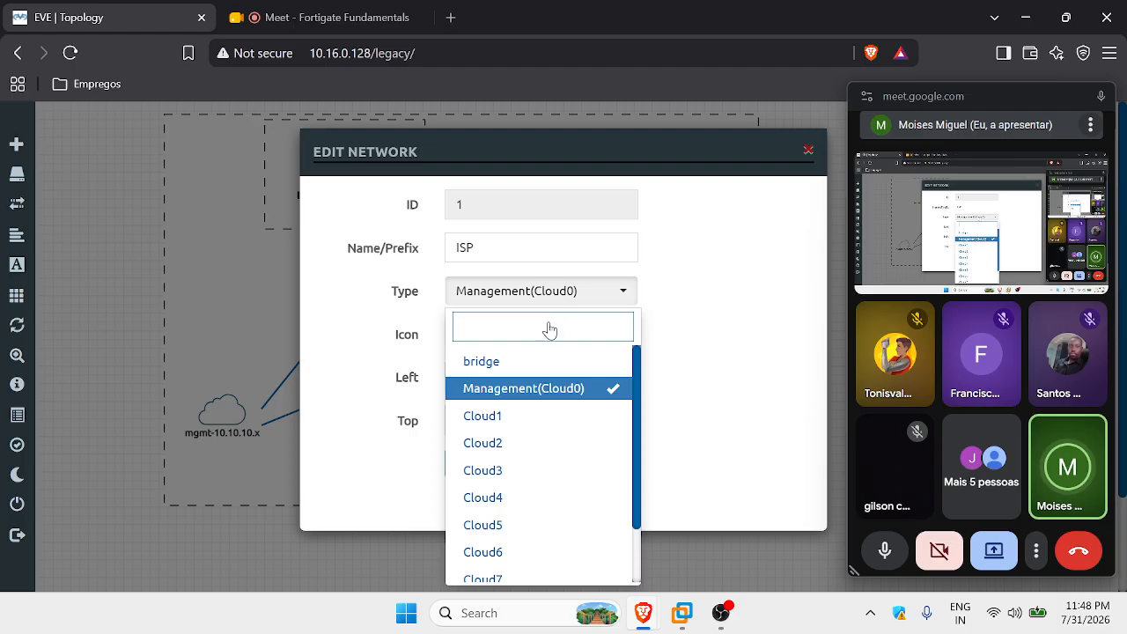
{"action": "left_click", "coordinate": [562, 394]}
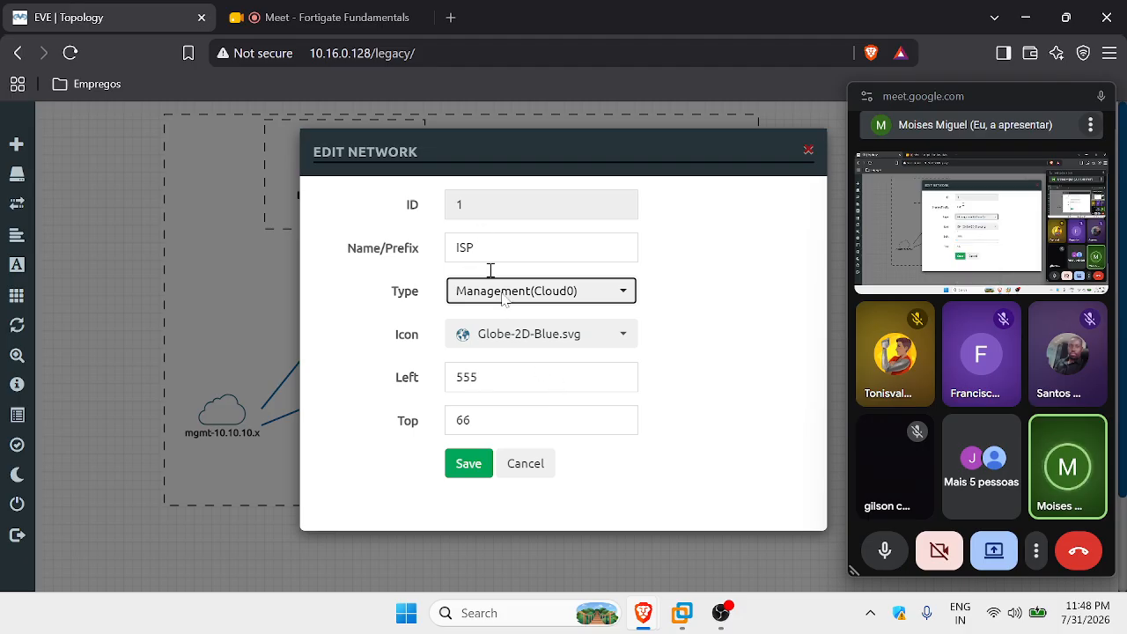
{"action": "left_click", "coordinate": [468, 462]}
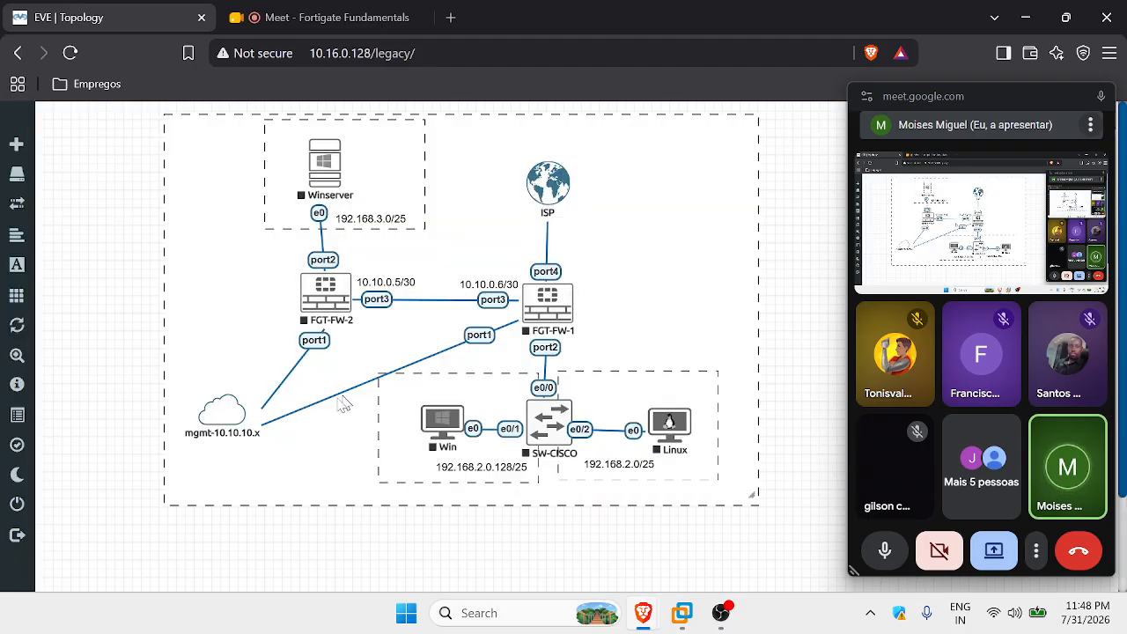
Save the mgmt-10.10.10.x network's settings with its type kept as Cloud1.
{"action": "right_click", "coordinate": [254, 426]}
{"action": "left_click", "coordinate": [265, 439]}
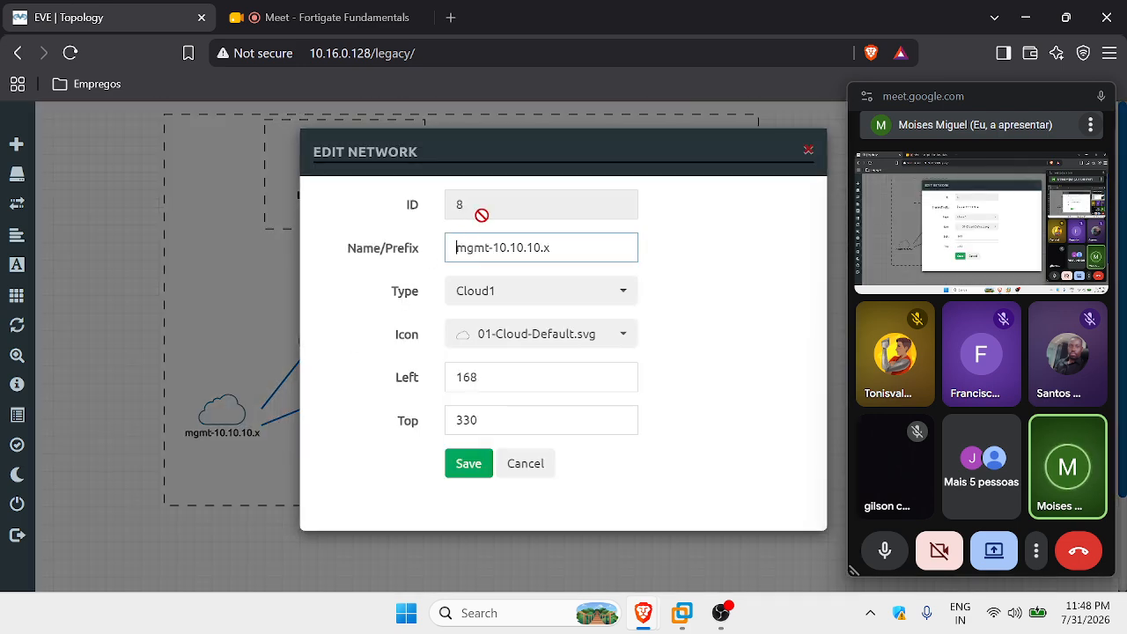
{"action": "left_click", "coordinate": [485, 294]}
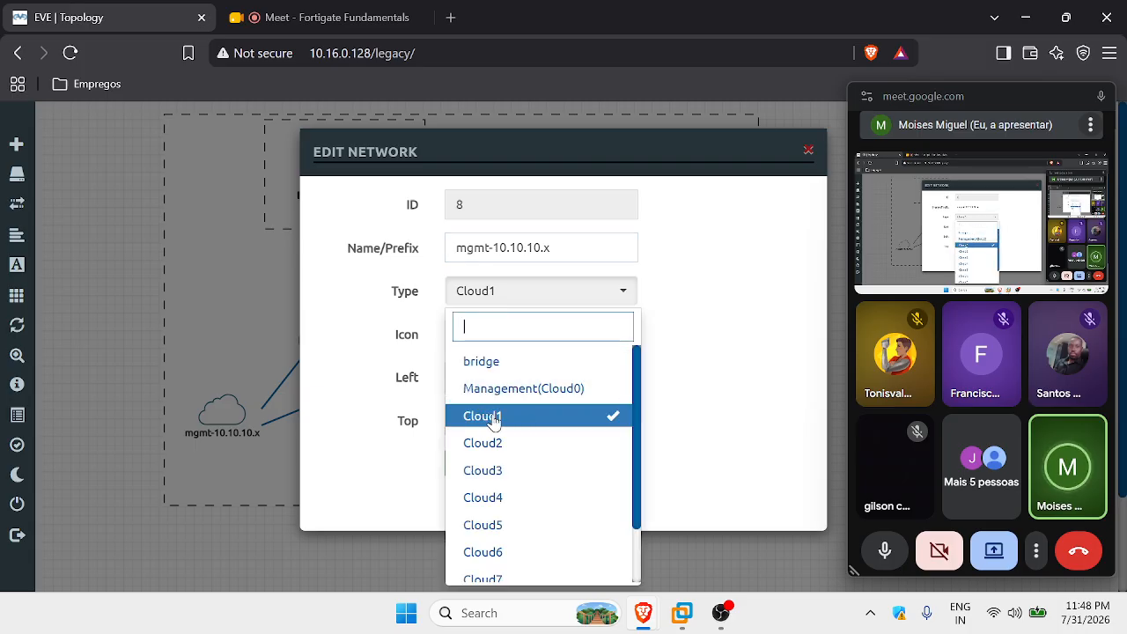
{"action": "left_click", "coordinate": [702, 373]}
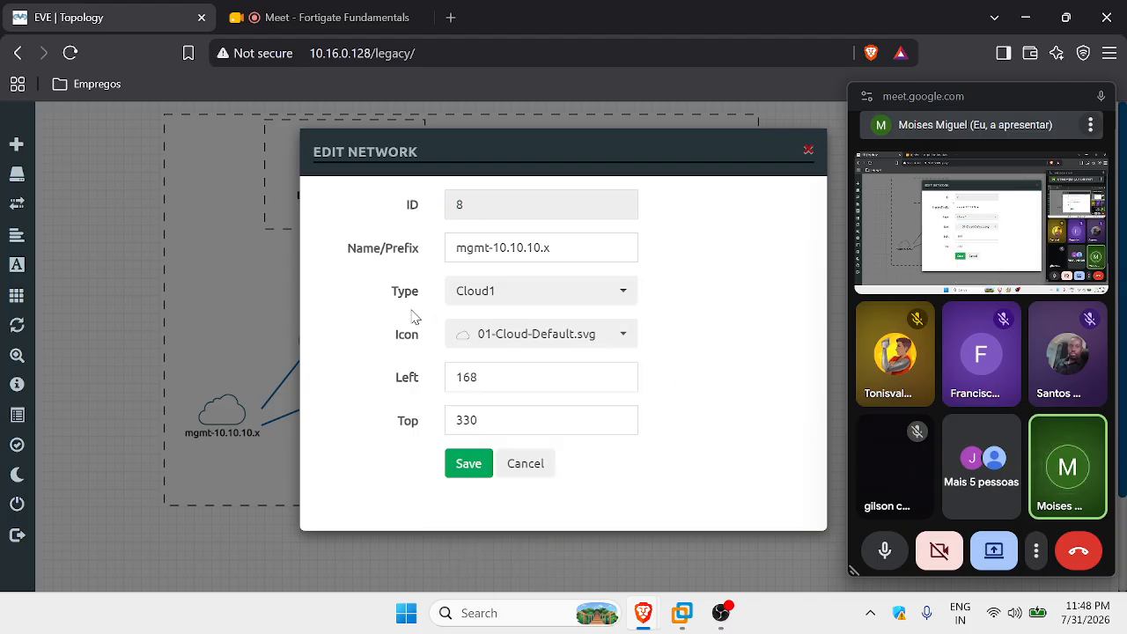
{"action": "left_click", "coordinate": [474, 467]}
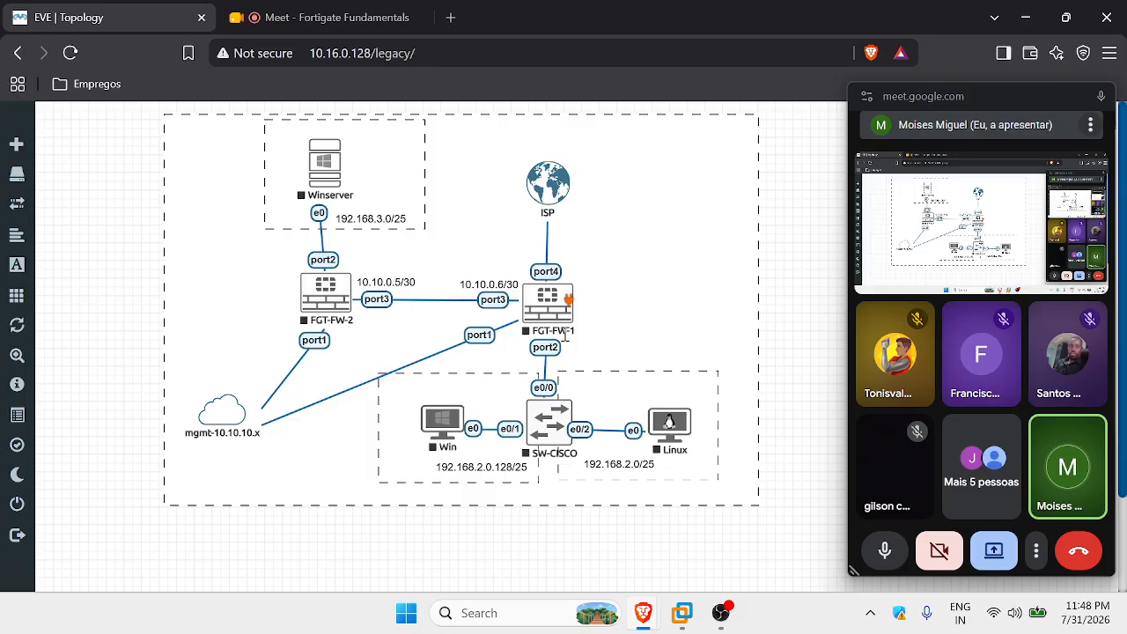
{"action": "left_click_drag", "start_coordinate": [555, 432], "coordinate": [562, 434]}
{"action": "right_click", "coordinate": [561, 431]}
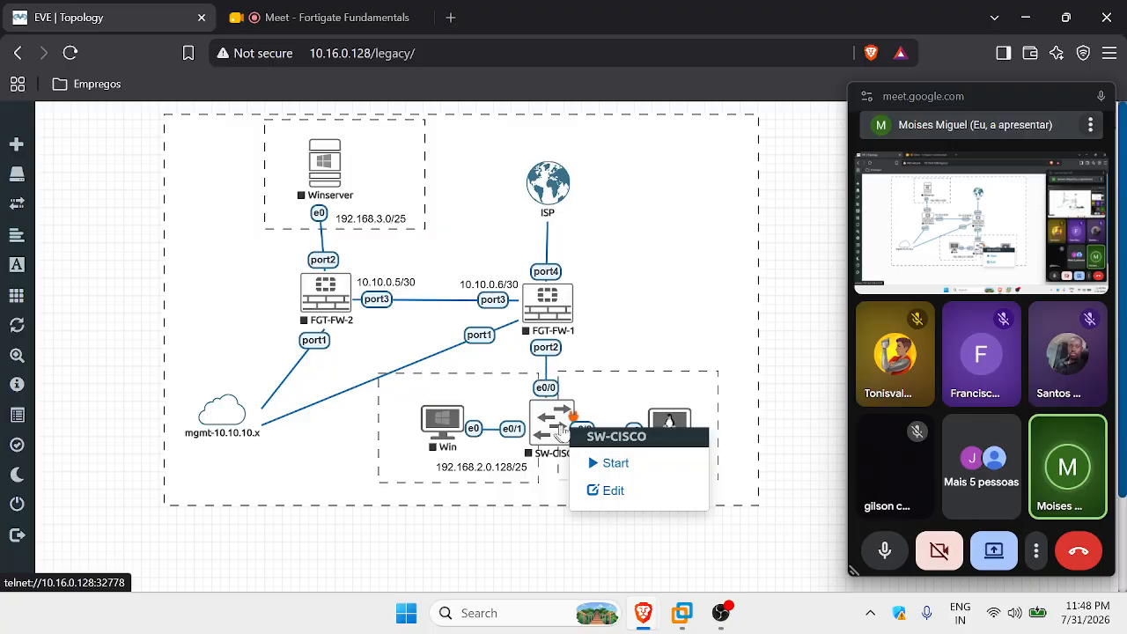
{"action": "left_click", "coordinate": [786, 379]}
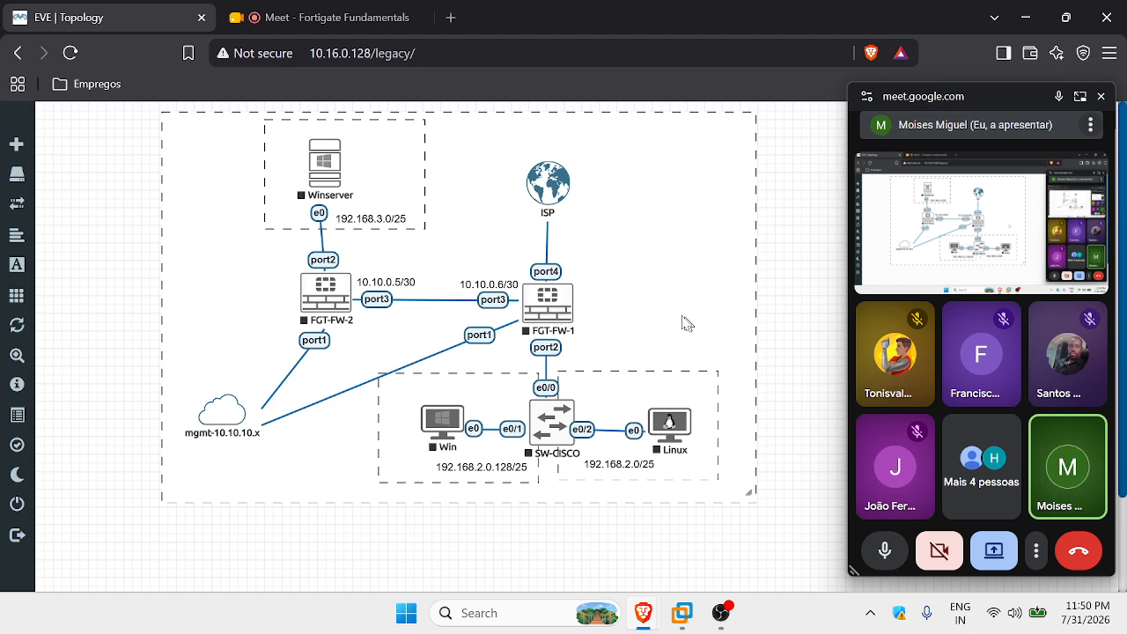
{"action": "left_click", "coordinate": [679, 612]}
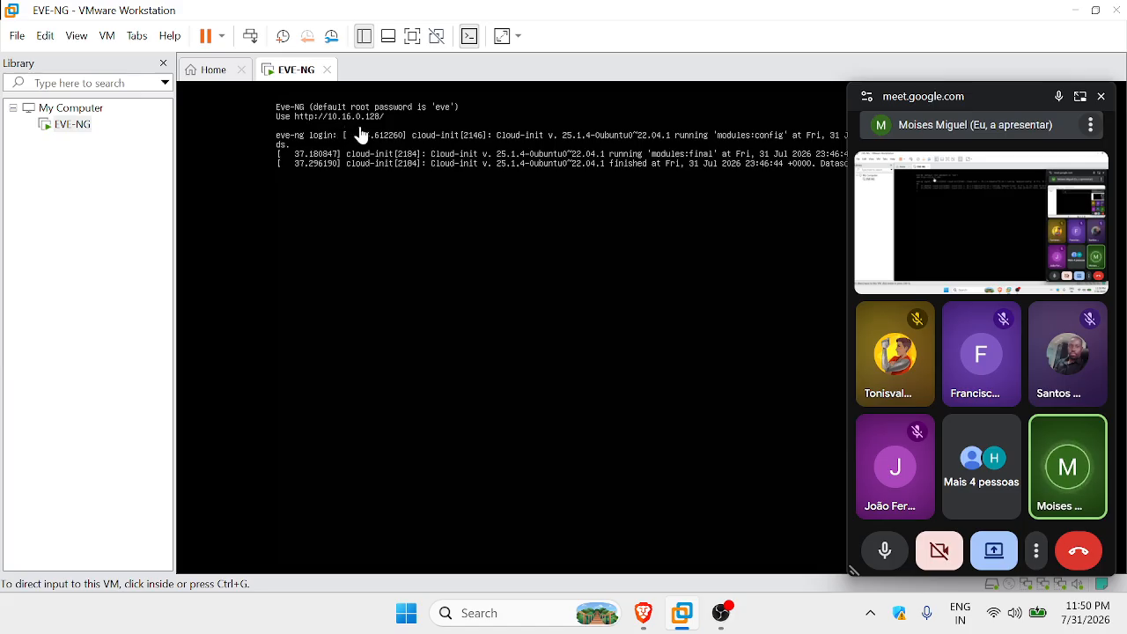
{"action": "left_click", "coordinate": [648, 609]}
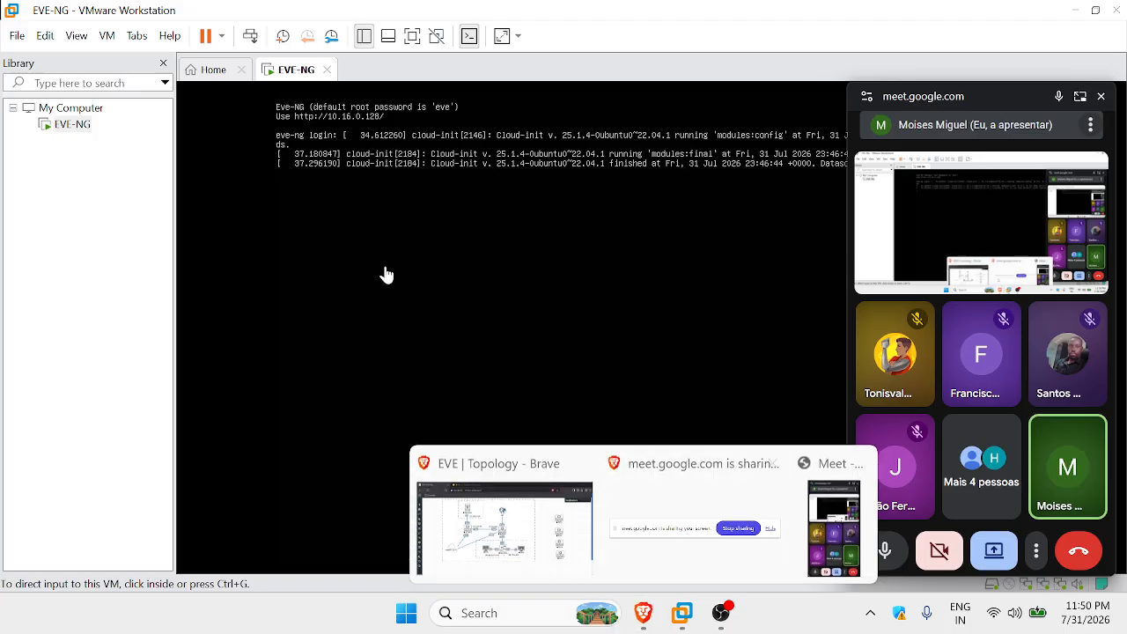
Load the EVE server at 10.16.0.128 in Brave and log out of the lab.
{"action": "left_click", "coordinate": [563, 499]}
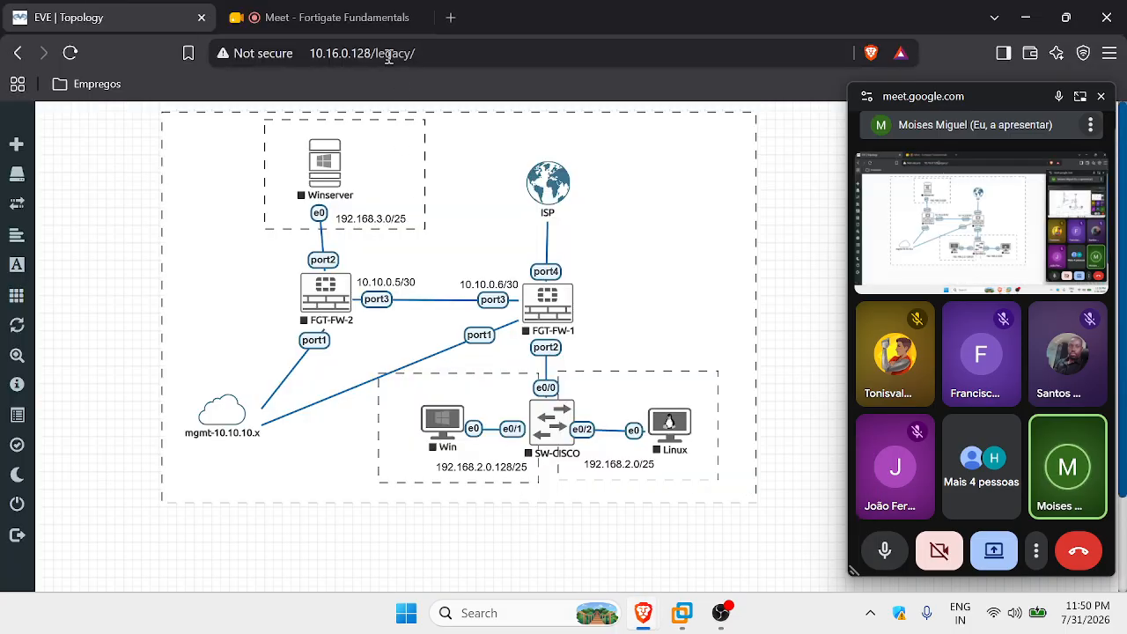
{"action": "left_click_drag", "start_coordinate": [426, 55], "coordinate": [284, 46]}
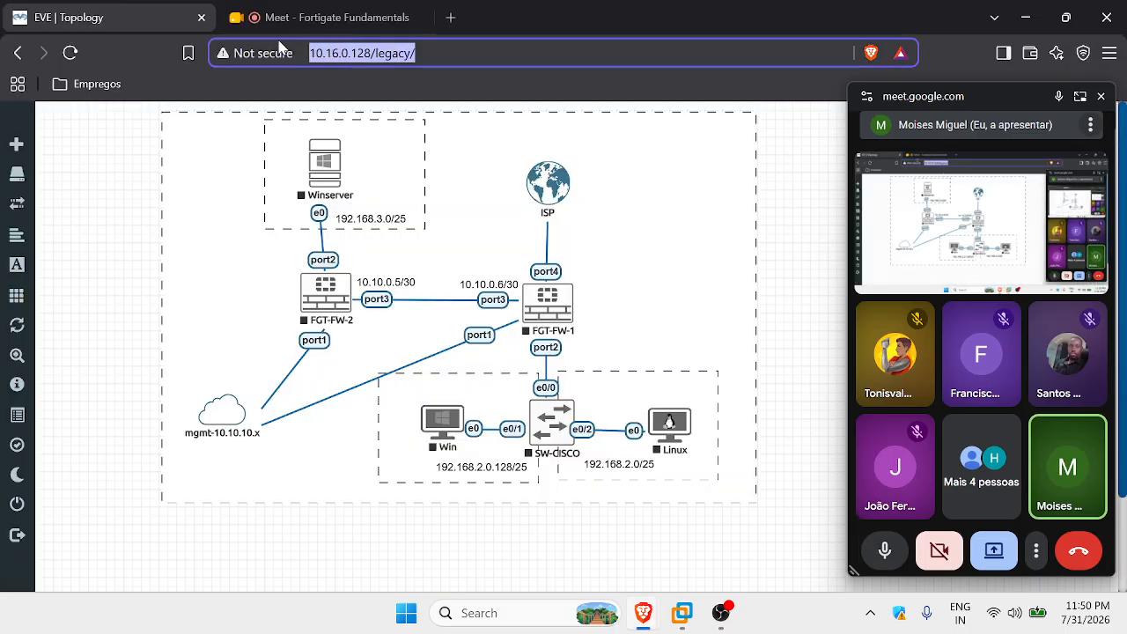
{"action": "type", "text": "10.16.0.128"}
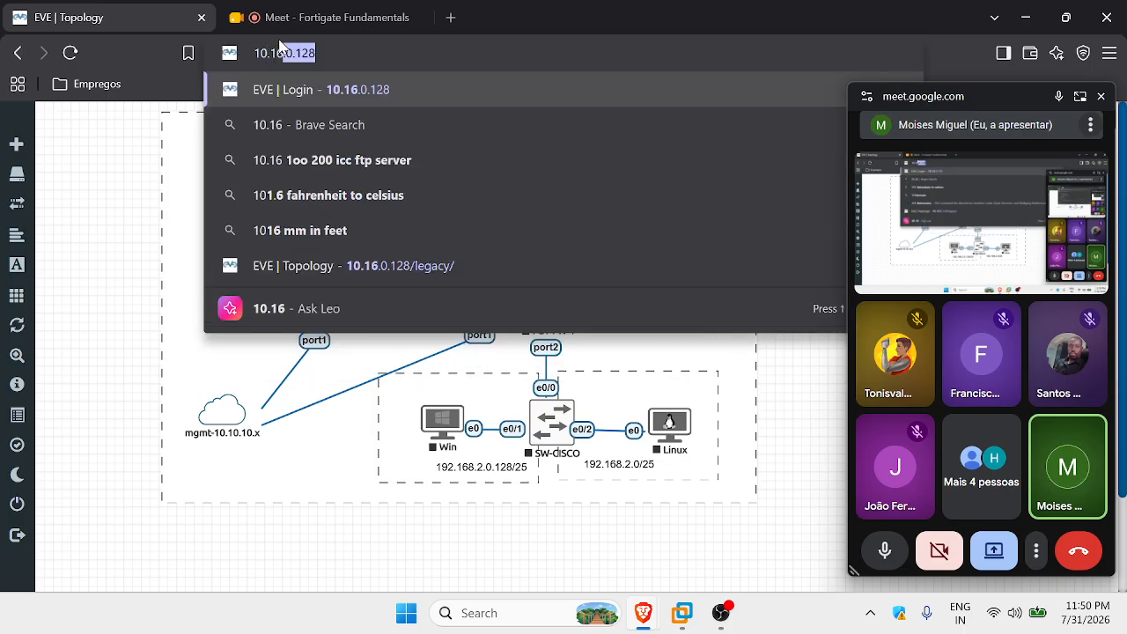
{"action": "key", "text": "Return"}
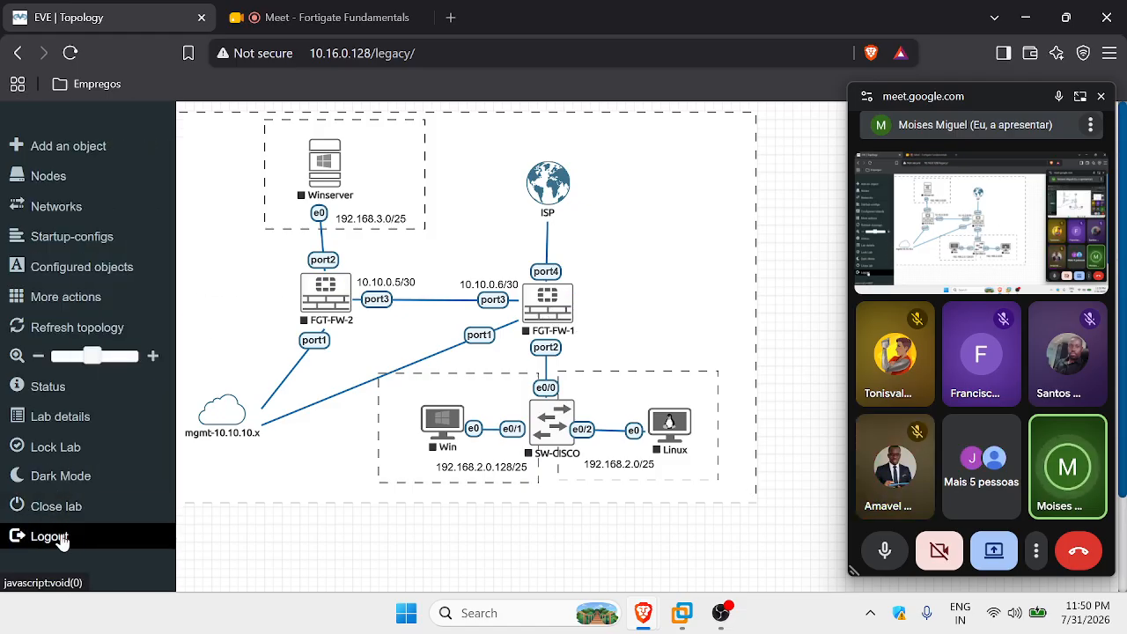
{"action": "left_click", "coordinate": [58, 537]}
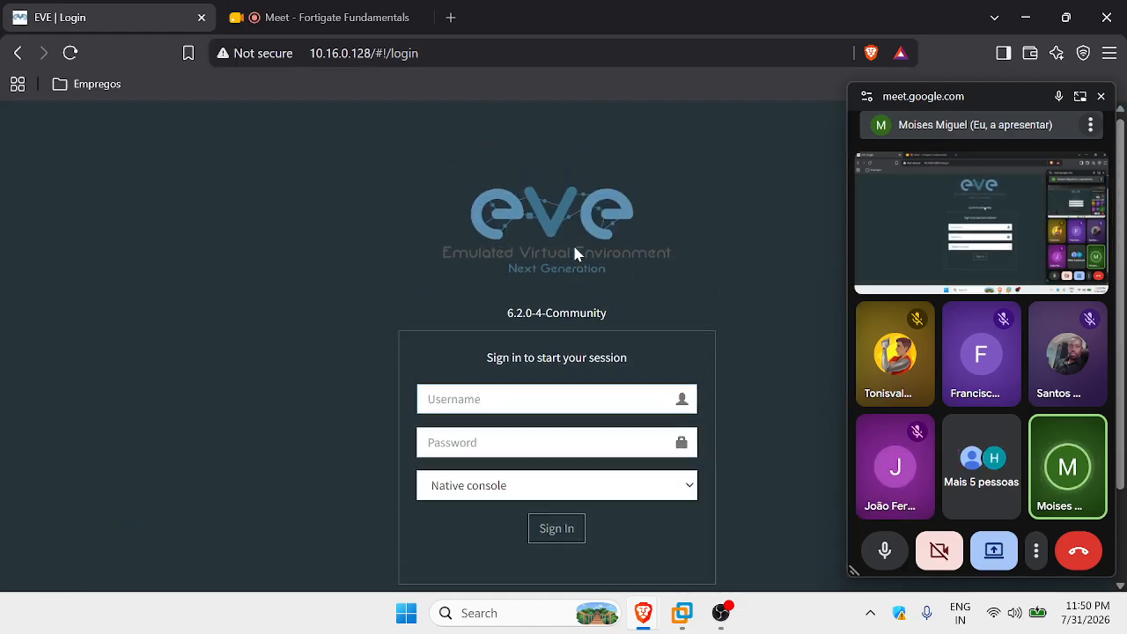
Enter 'admin' in the EVE-NG Username field.
{"action": "type", "text": "admin"}
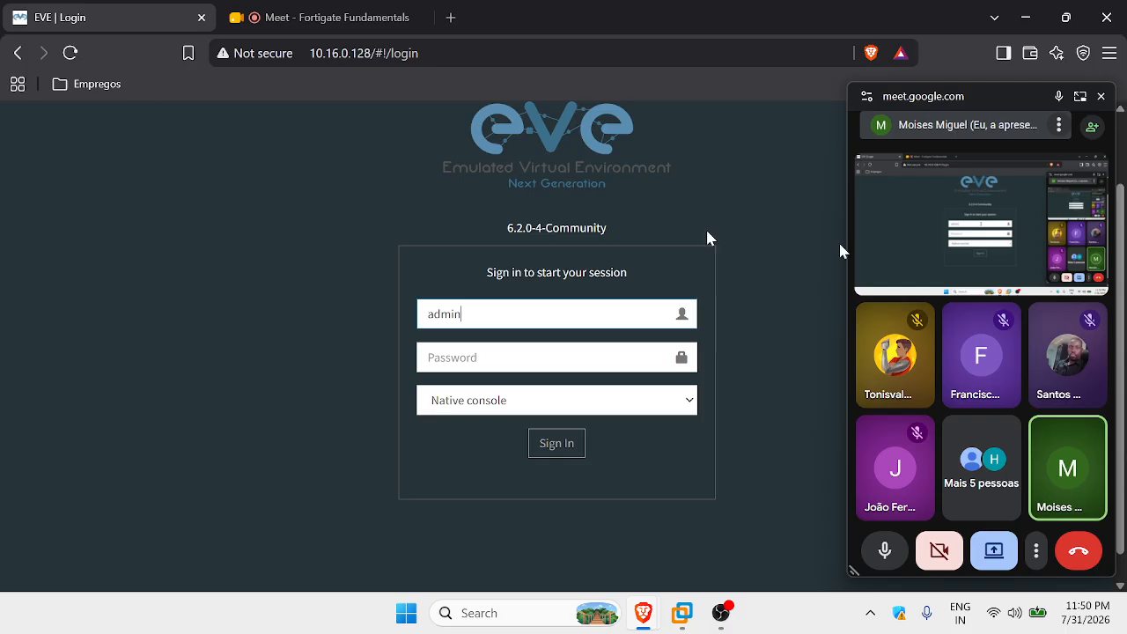
Bring the Google Meet call window to the front over the other windows.
{"action": "mouse_move", "coordinate": [643, 609]}
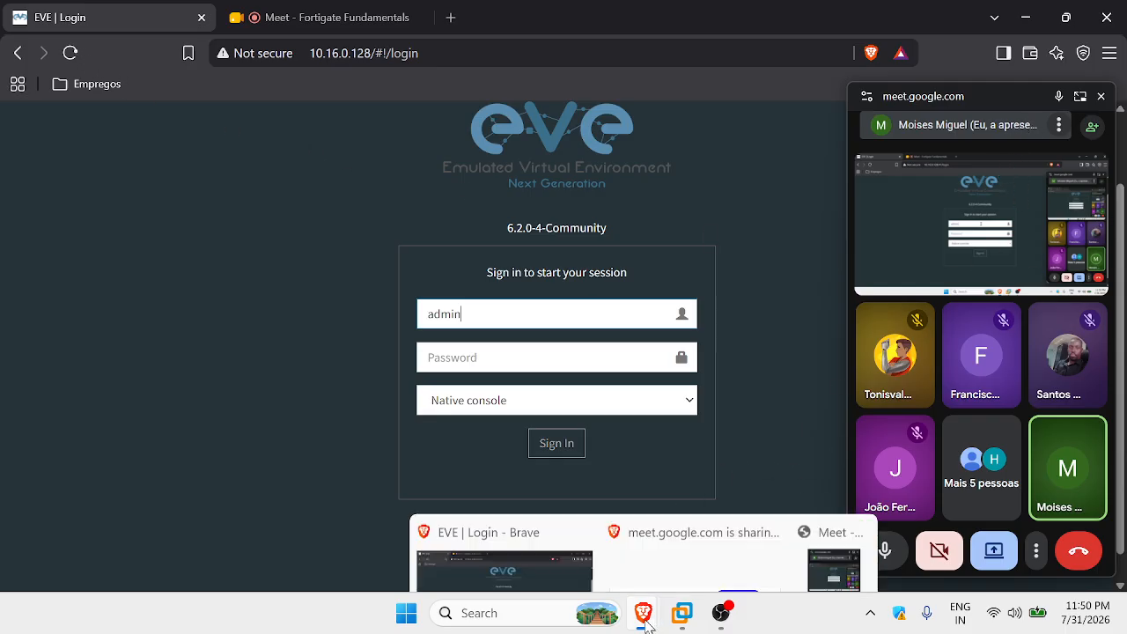
{"action": "left_click", "coordinate": [320, 16]}
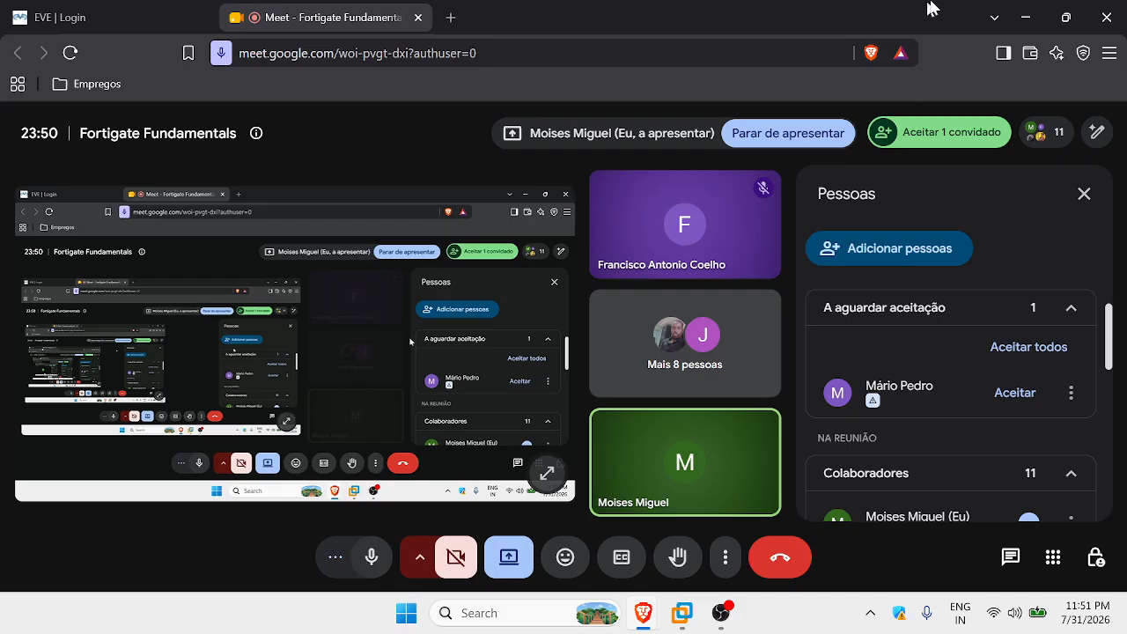
{"action": "left_click", "coordinate": [1025, 19]}
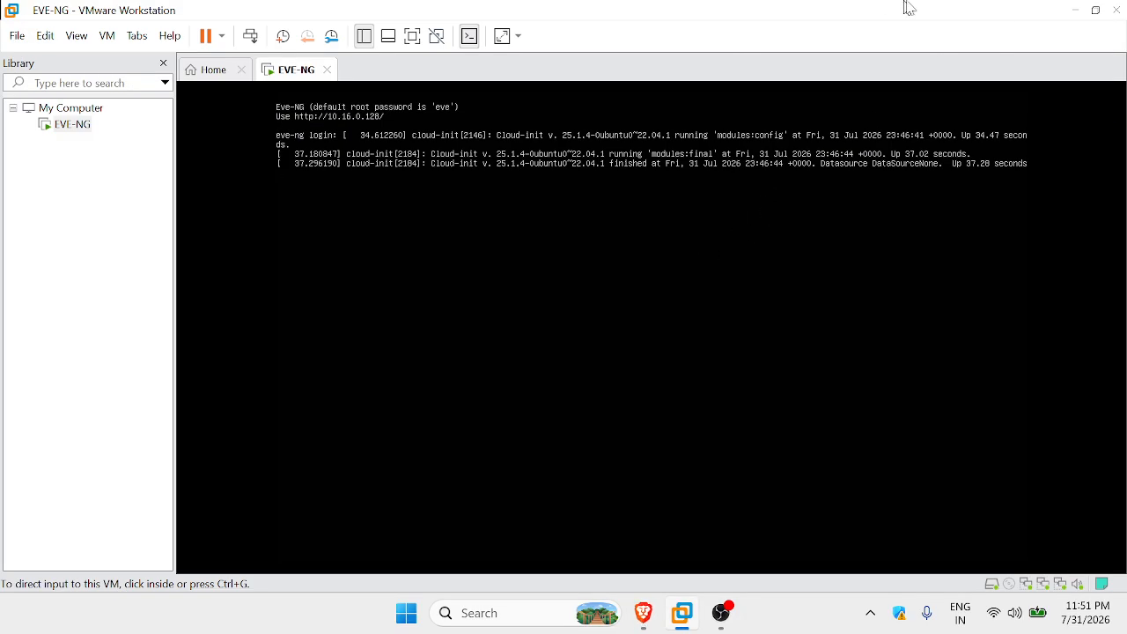
{"action": "left_click", "coordinate": [1076, 12]}
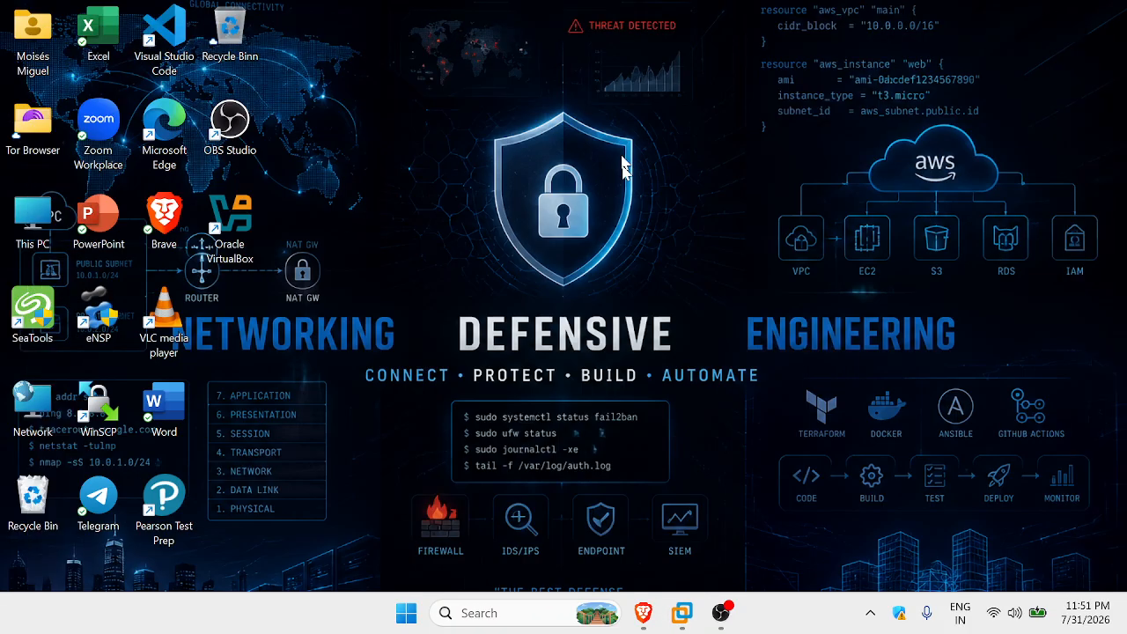
{"action": "mouse_move", "coordinate": [643, 614]}
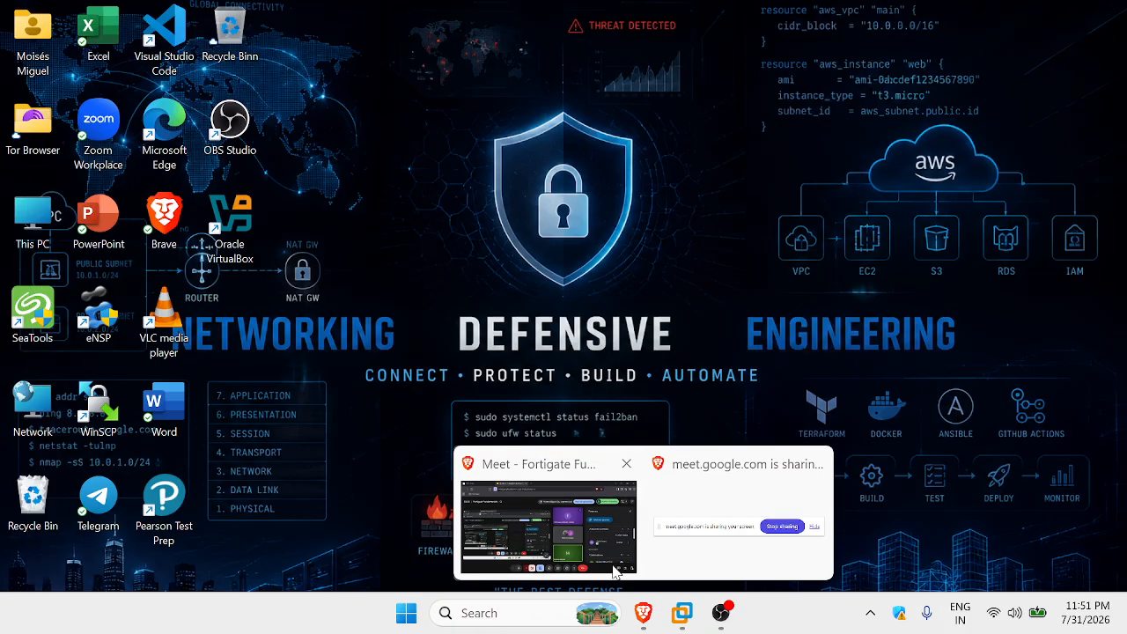
{"action": "left_click", "coordinate": [533, 524]}
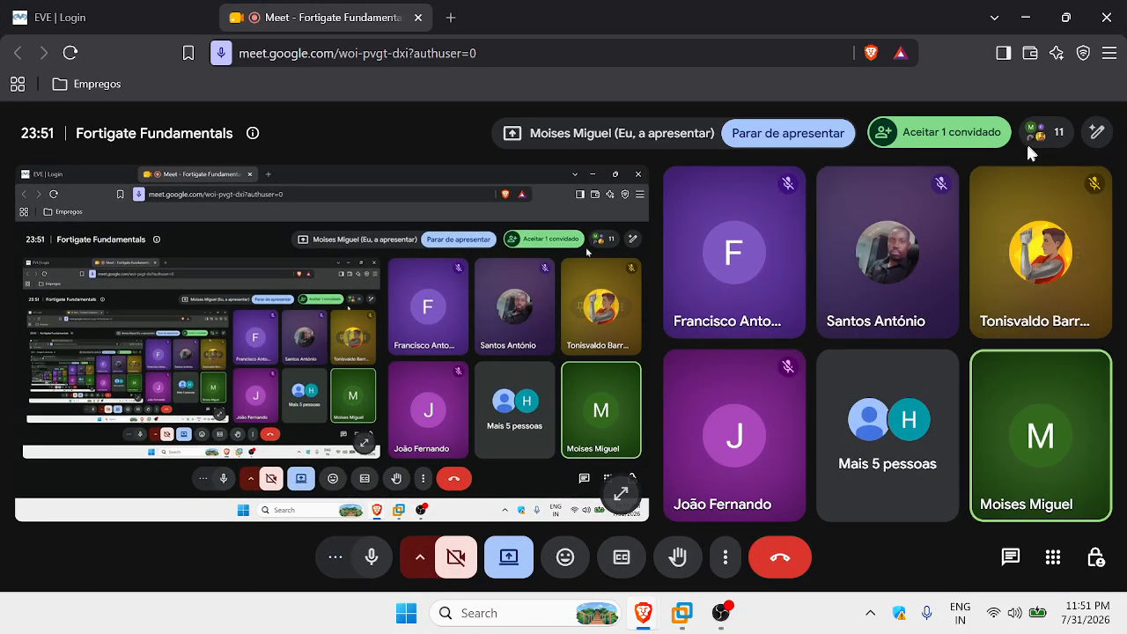
Admit the waiting guest from Meet's People list, then return to the EVE sign-in page.
{"action": "left_click", "coordinate": [1037, 136]}
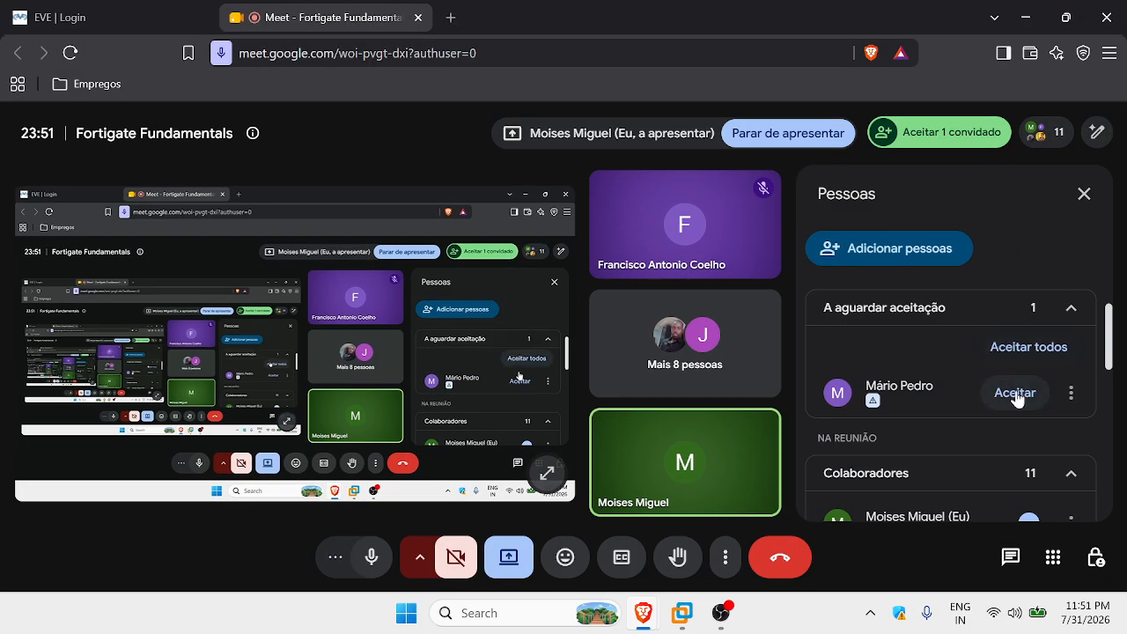
{"action": "left_click", "coordinate": [1014, 393]}
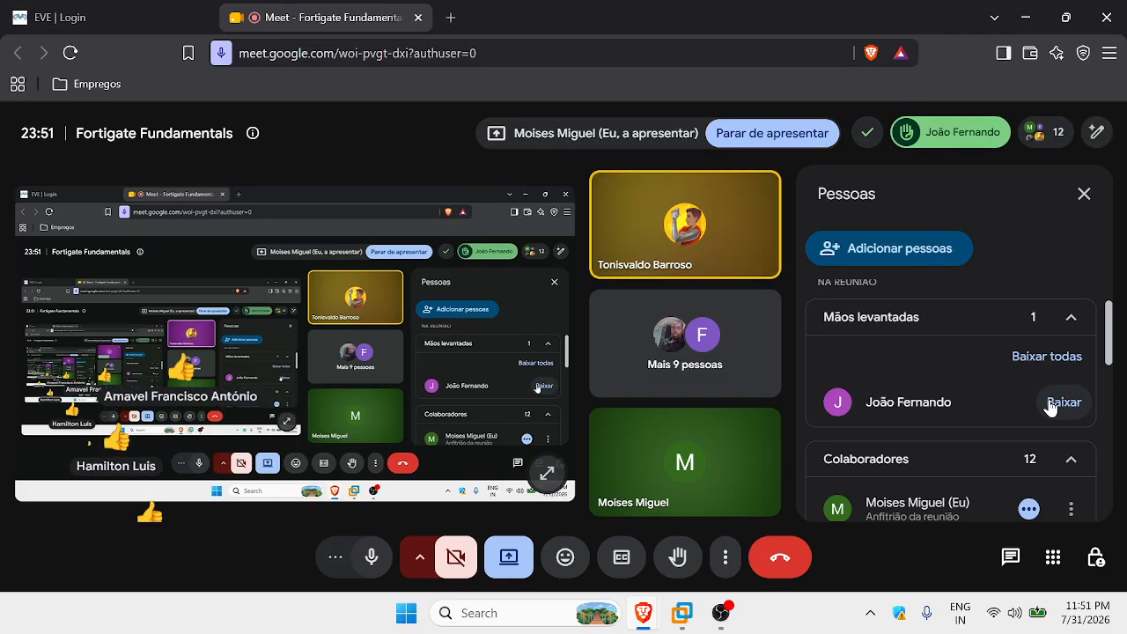
{"action": "scroll", "coordinate": [959, 414], "scroll_direction": "down", "scroll_amount": 1}
{"action": "scroll", "coordinate": [960, 409], "scroll_direction": "up", "scroll_amount": 2}
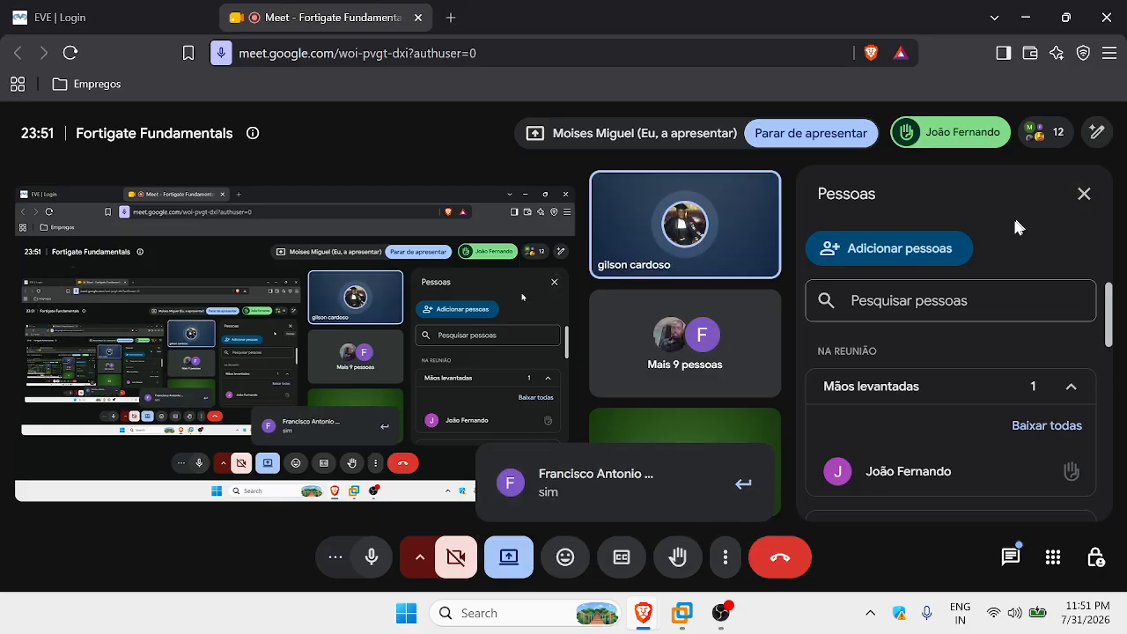
{"action": "left_click", "coordinate": [1084, 195]}
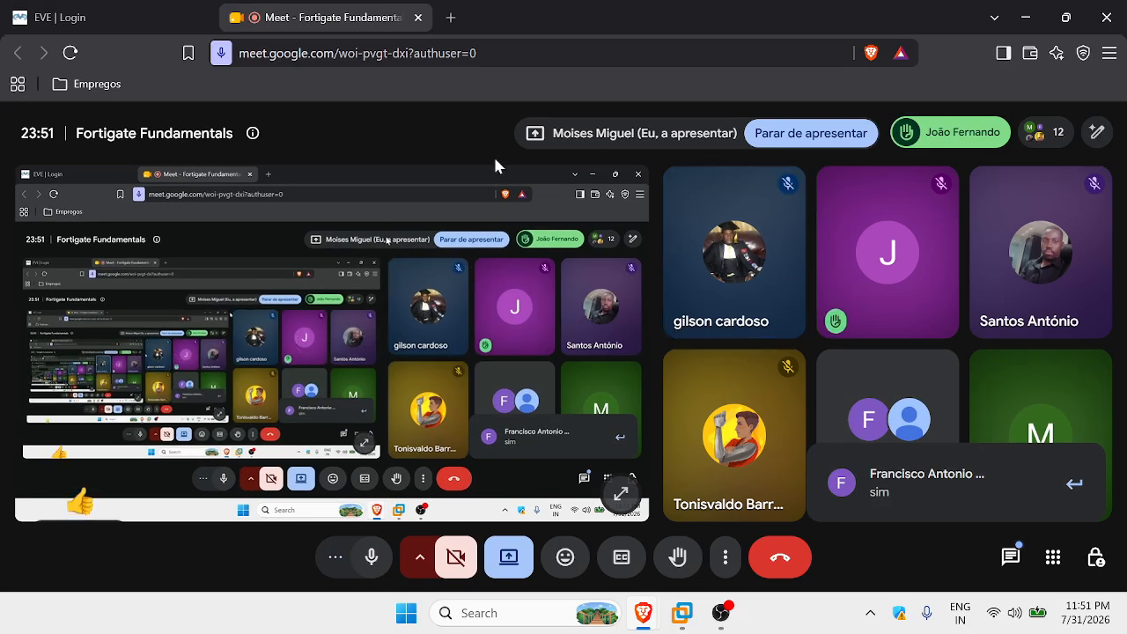
{"action": "left_click", "coordinate": [71, 16]}
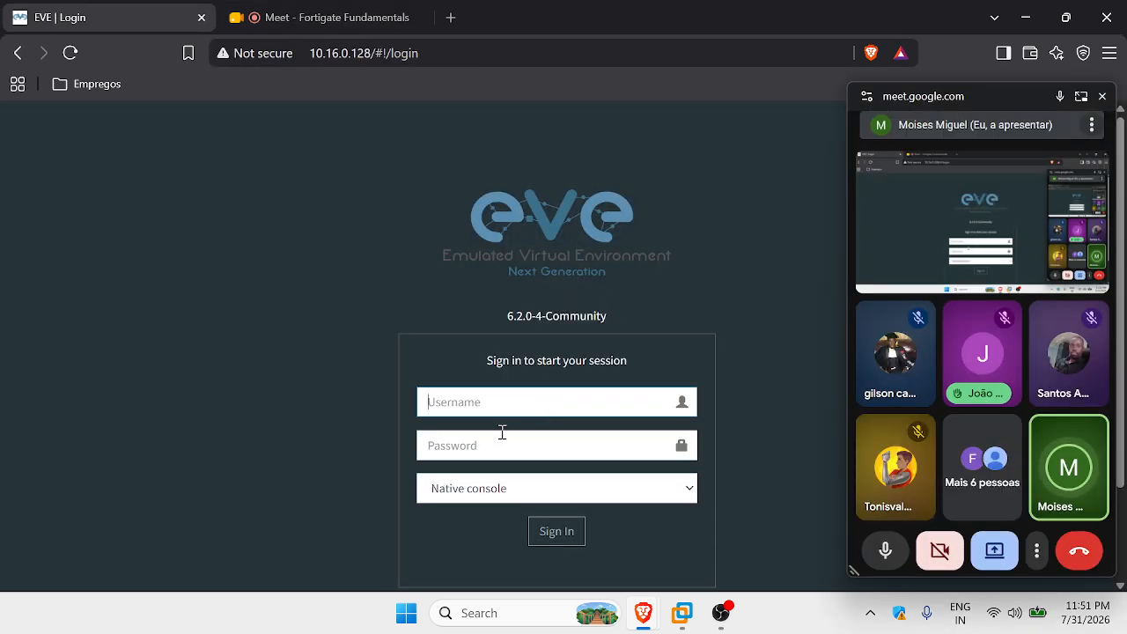
Sign in to EVE-NG as admin with the account password.
{"action": "type", "text": "admin"}
{"action": "key", "text": "Tab"}
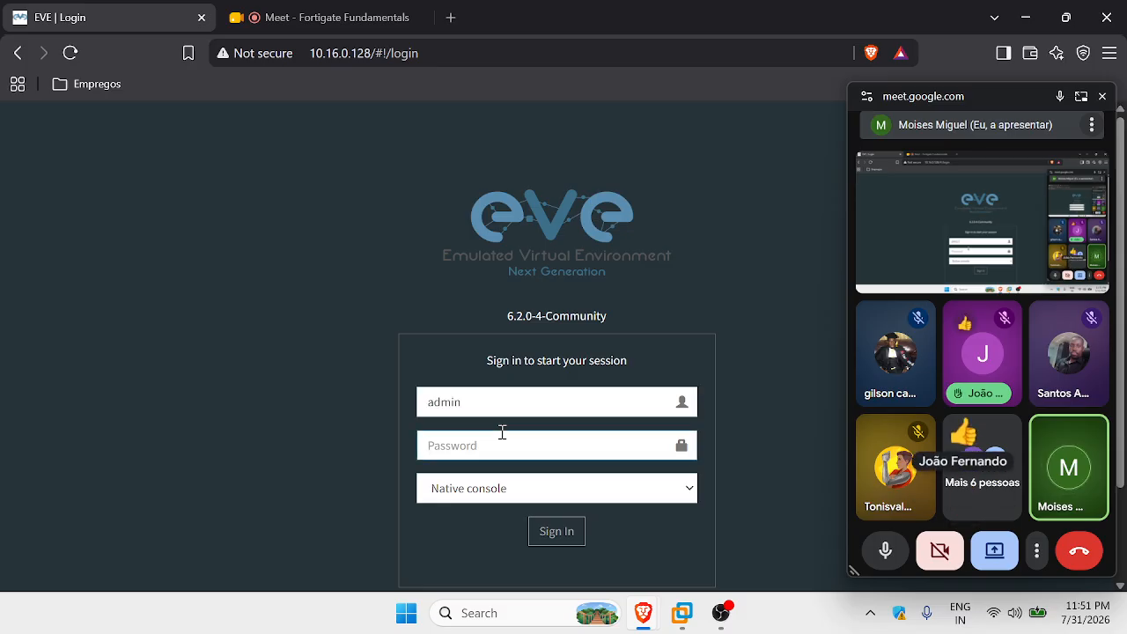
{"action": "type", "text": "eve"}
{"action": "key", "text": "Return"}
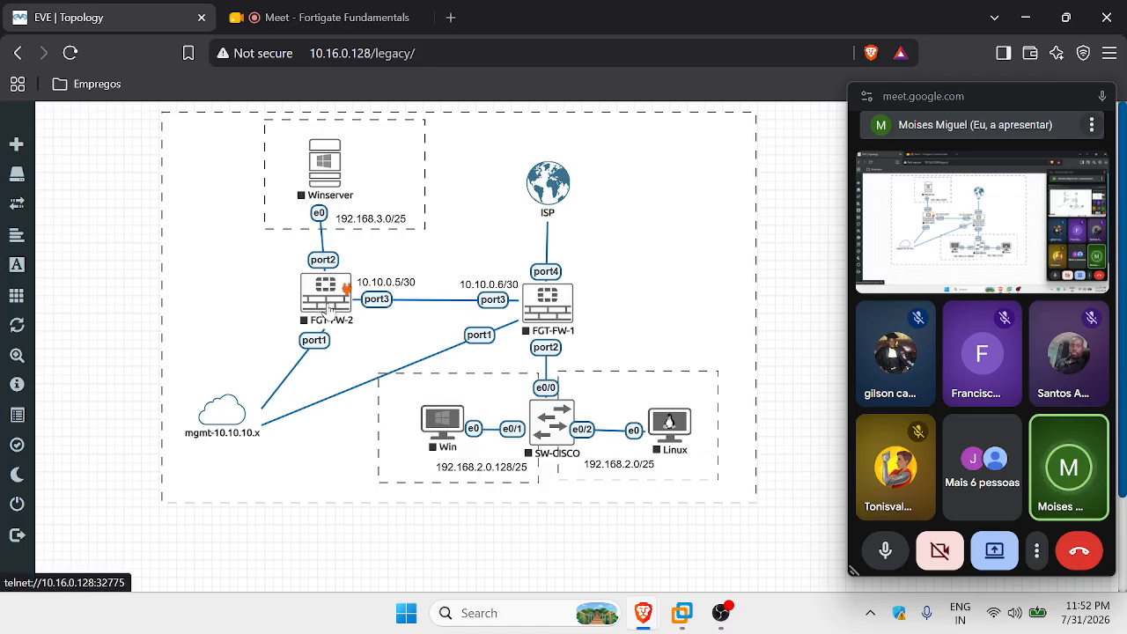
Nudge FGT-FW-2 into place and start both the FGT-FW-1 and FGT-FW-2 nodes.
{"action": "left_click_drag", "start_coordinate": [346, 290], "coordinate": [340, 288]}
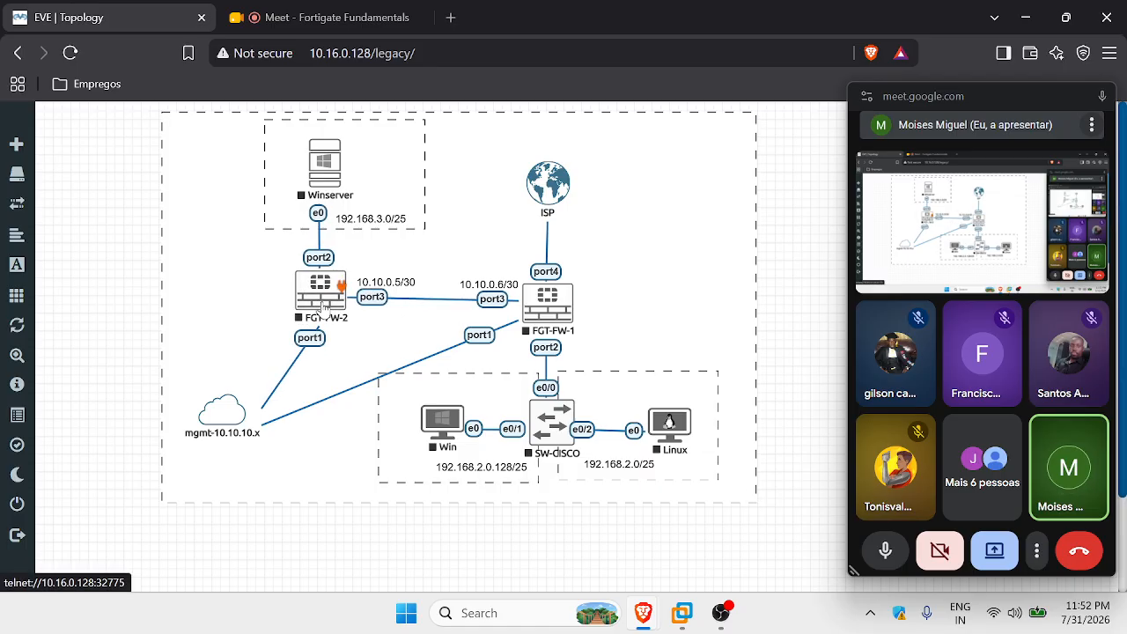
{"action": "right_click", "coordinate": [543, 299]}
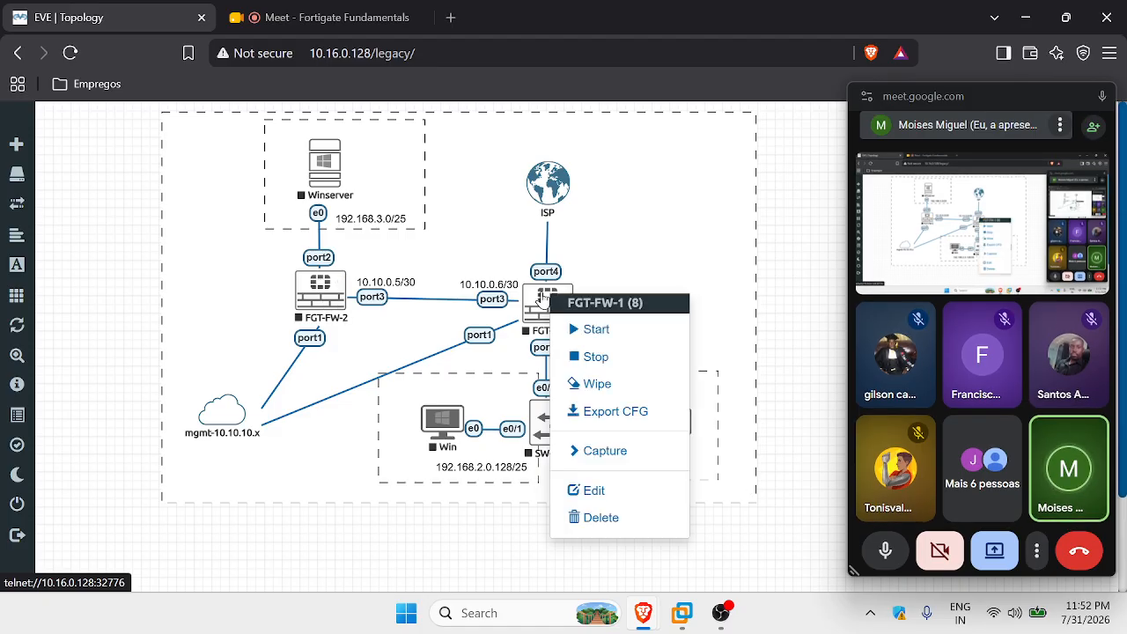
{"action": "left_click", "coordinate": [596, 331]}
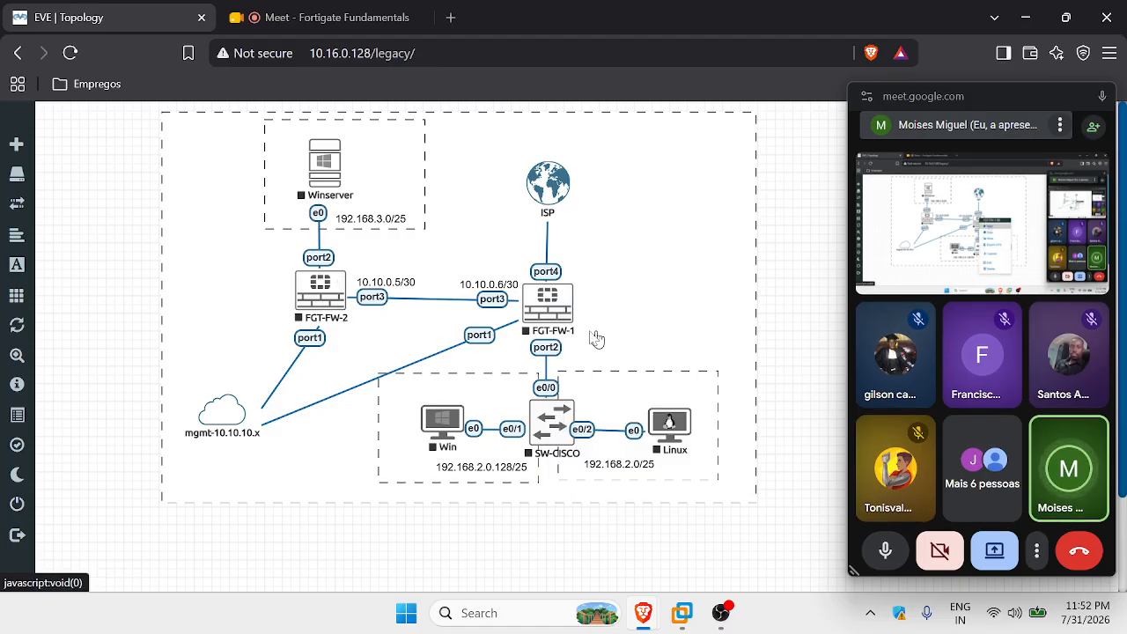
{"action": "right_click", "coordinate": [318, 286]}
{"action": "left_click", "coordinate": [352, 314]}
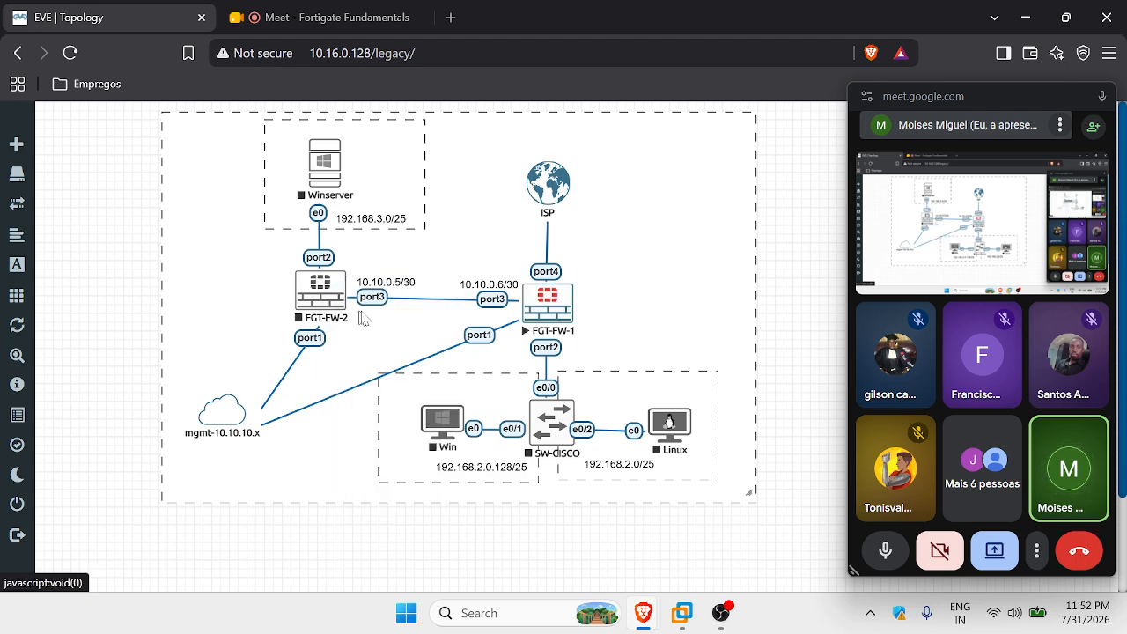
Admit the first waiting guest from Meet's people list, then return to the EVE topology.
{"action": "left_click", "coordinate": [1081, 97]}
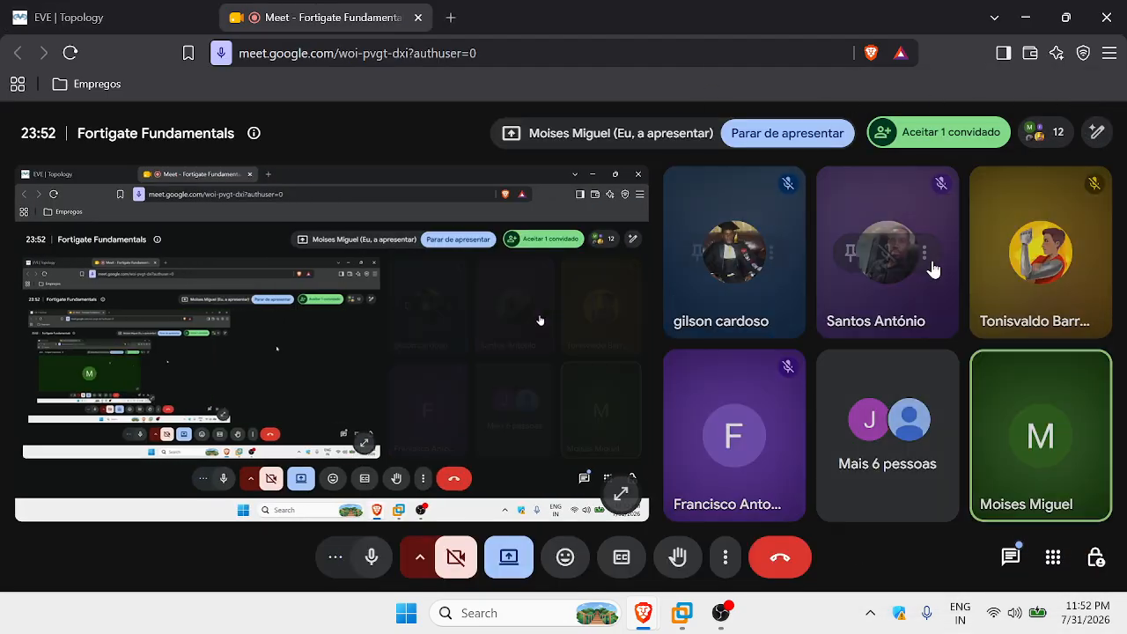
{"action": "left_click", "coordinate": [1029, 148]}
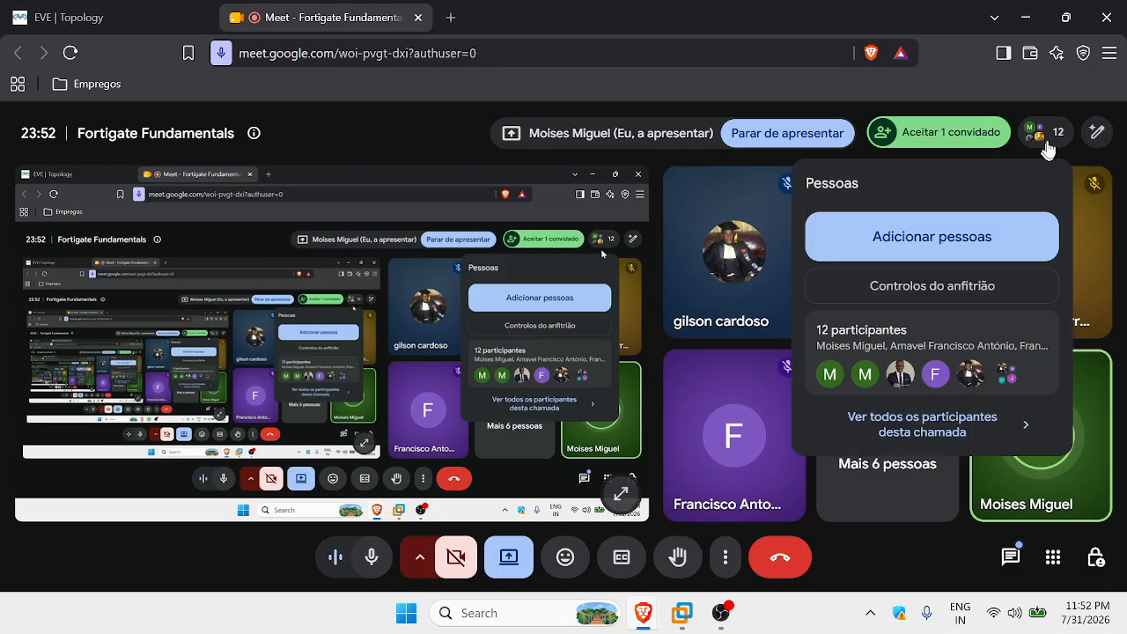
{"action": "left_click", "coordinate": [1043, 134]}
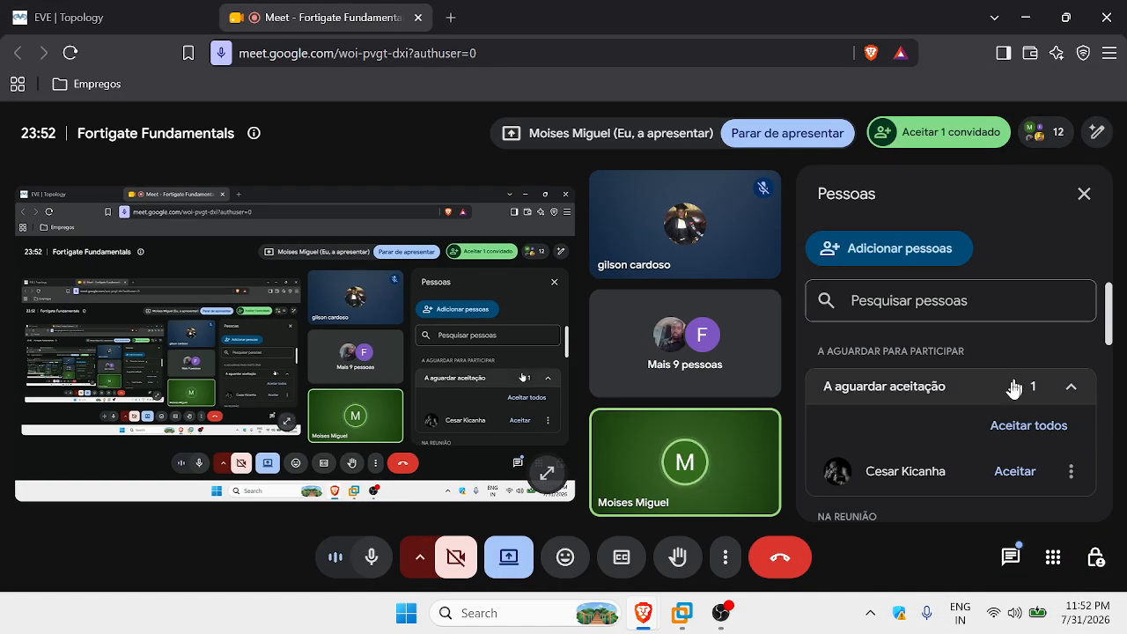
{"action": "left_click", "coordinate": [1013, 471]}
{"action": "left_click", "coordinate": [96, 10]}
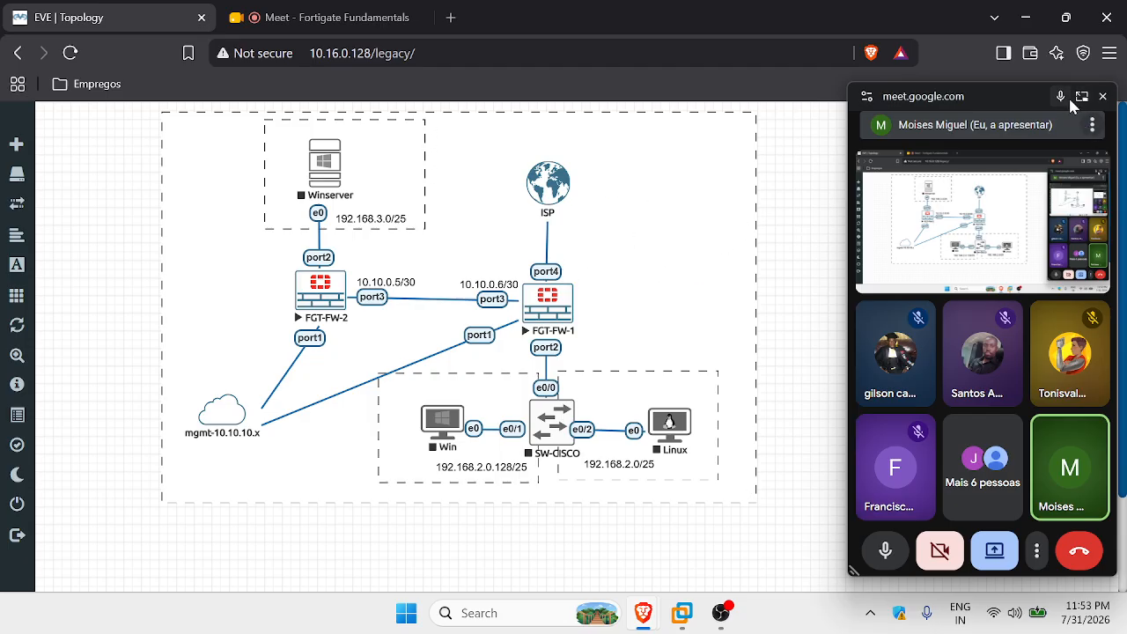
Admit another waiting guest, bringing the call to 13, and switch back to EVE.
{"action": "left_click", "coordinate": [1080, 95]}
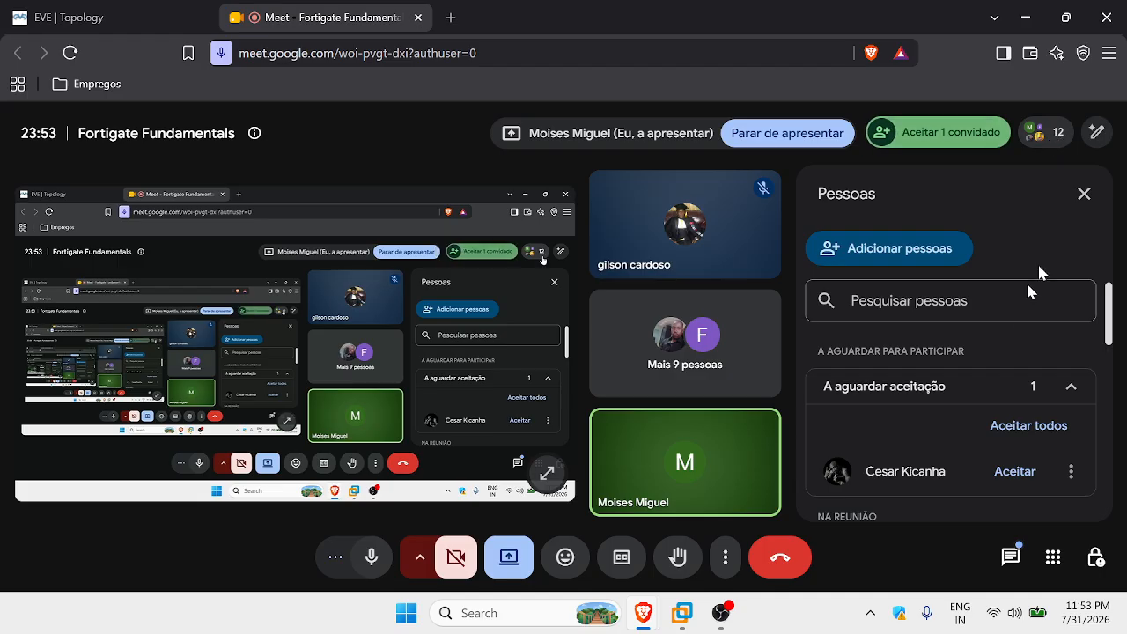
{"action": "scroll", "coordinate": [1008, 312], "scroll_direction": "down", "scroll_amount": 1}
{"action": "left_click", "coordinate": [1014, 380]}
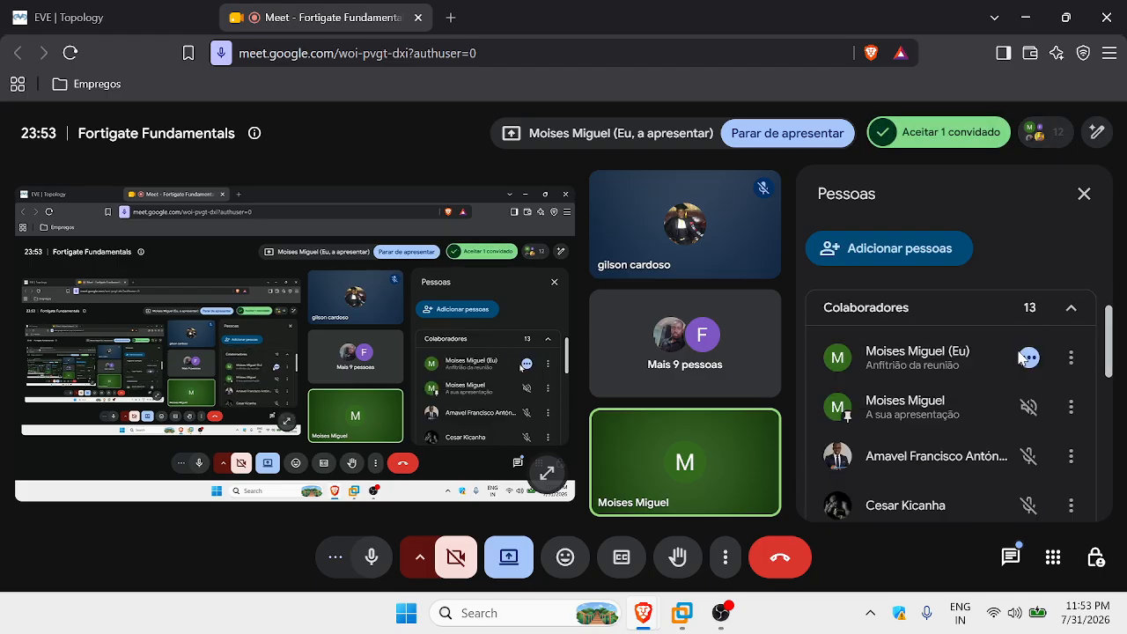
{"action": "left_click", "coordinate": [130, 19]}
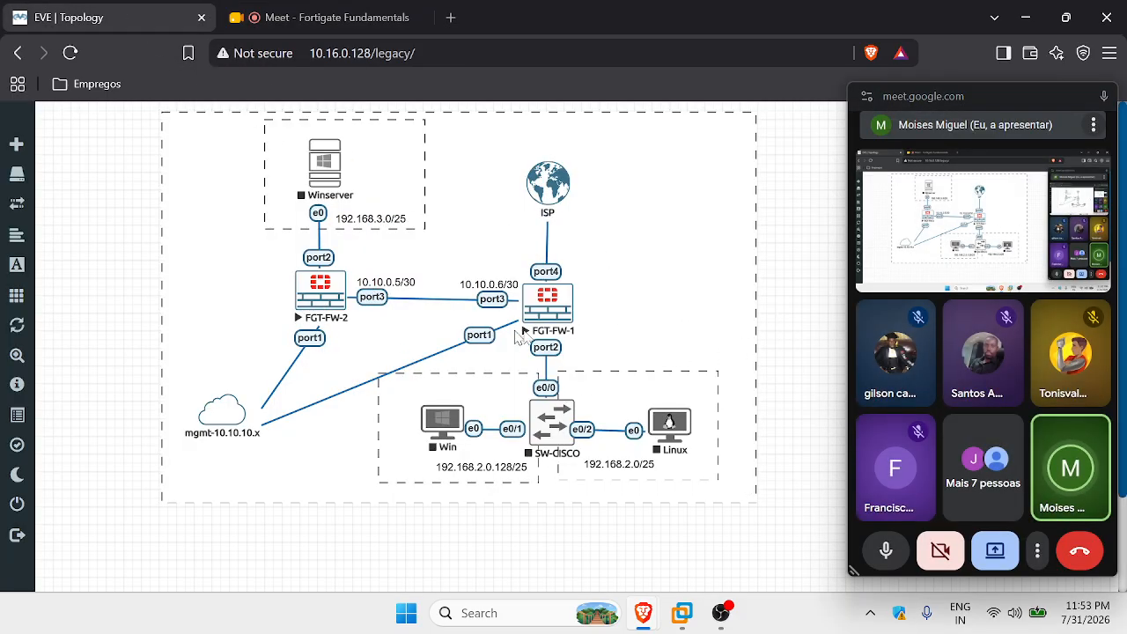
Open FGT-FW-2's telnet console through the SSH/Telnet client prompt and move it lower.
{"action": "left_click", "coordinate": [331, 296]}
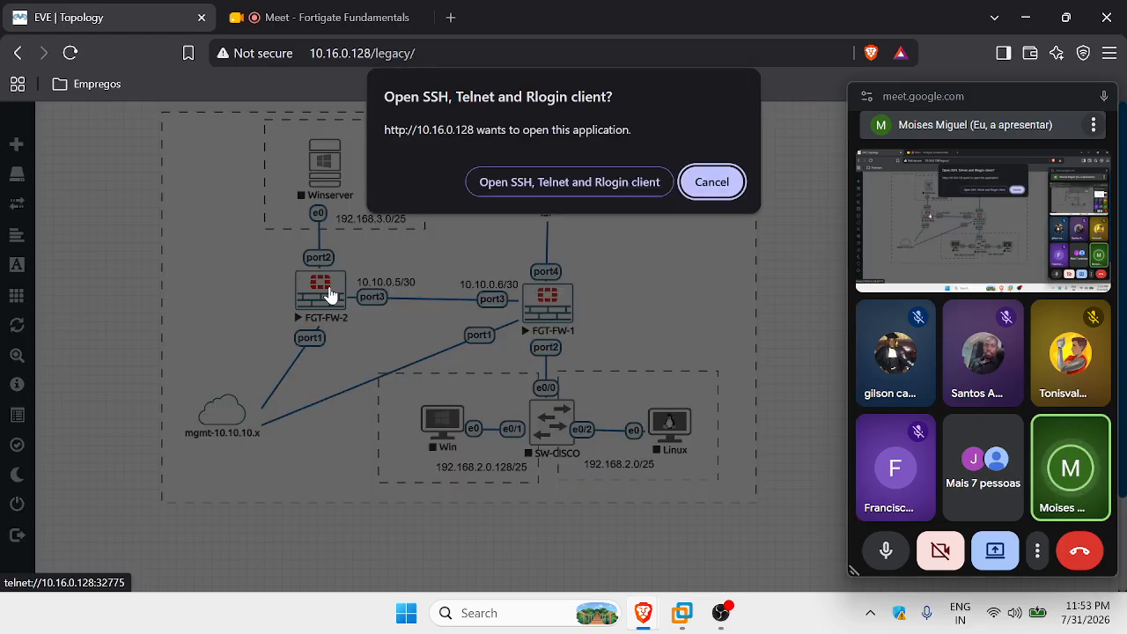
{"action": "left_click", "coordinate": [581, 180]}
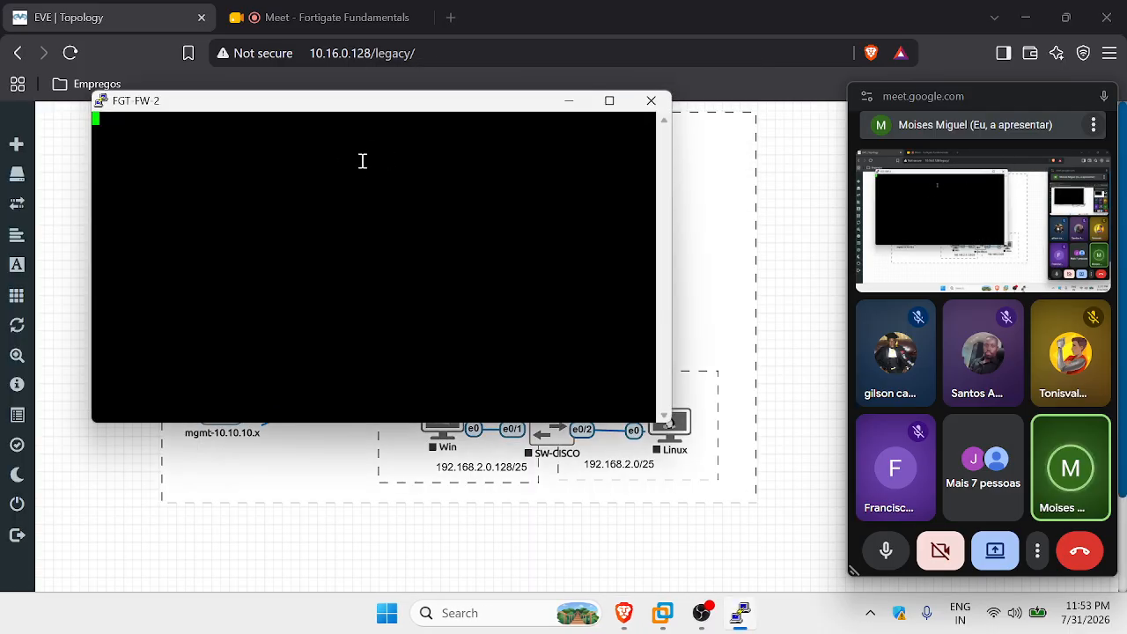
{"action": "left_click_drag", "start_coordinate": [476, 106], "coordinate": [458, 166]}
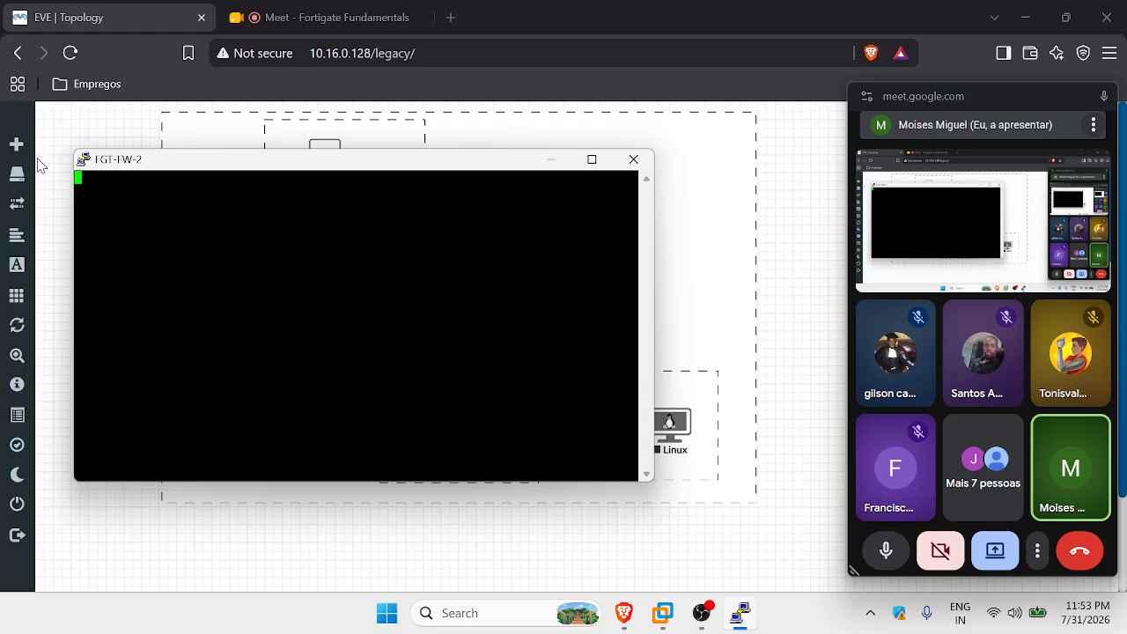
Log in to the FGT-FW-2 console as admin, reaching the FortiGate-VM64-KVM # prompt.
{"action": "key", "text": "Return"}
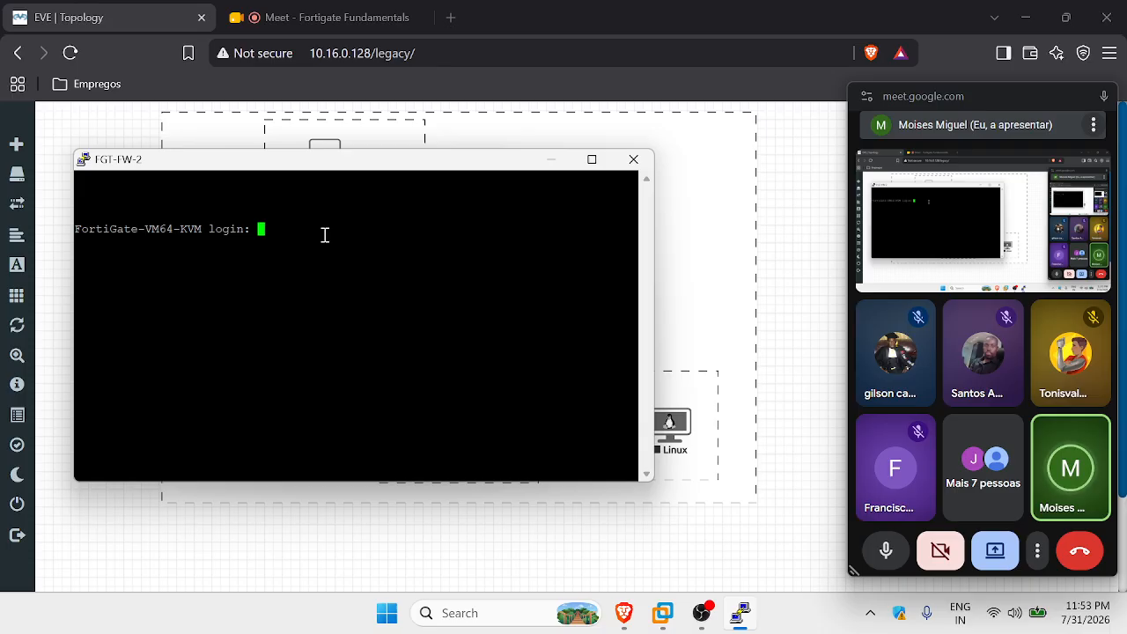
{"action": "type", "text": "admin"}
{"action": "key", "text": "Return"}
{"action": "key", "text": "Return"}
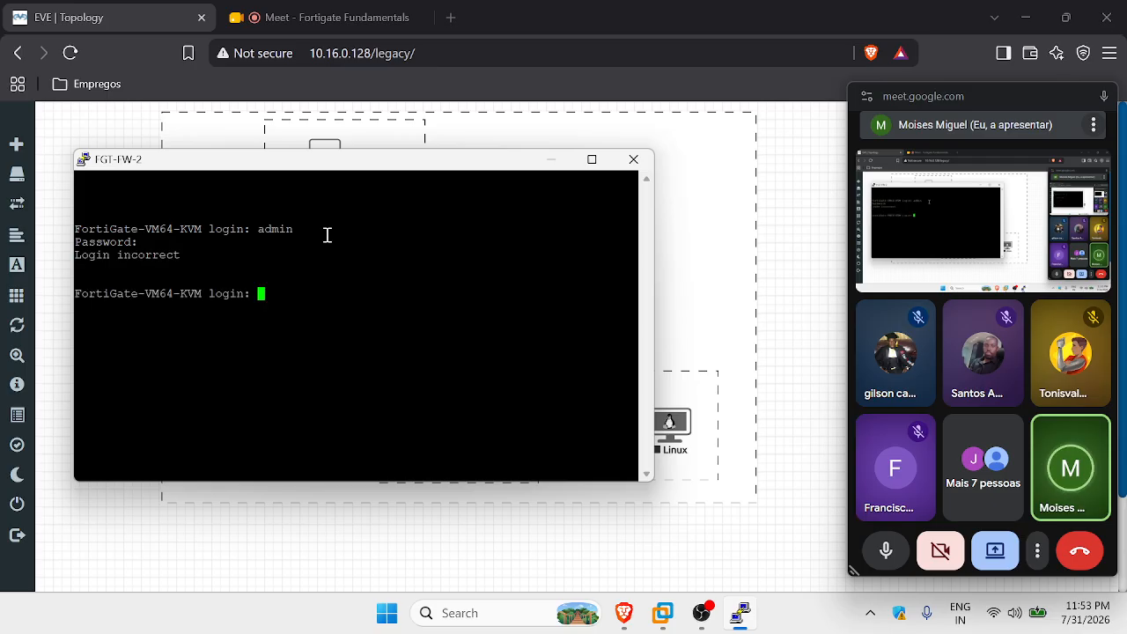
{"action": "type", "text": "admin"}
{"action": "key", "text": "Return"}
{"action": "key", "text": "Caps_Lock"}
{"action": "key", "text": "Caps_Lock"}
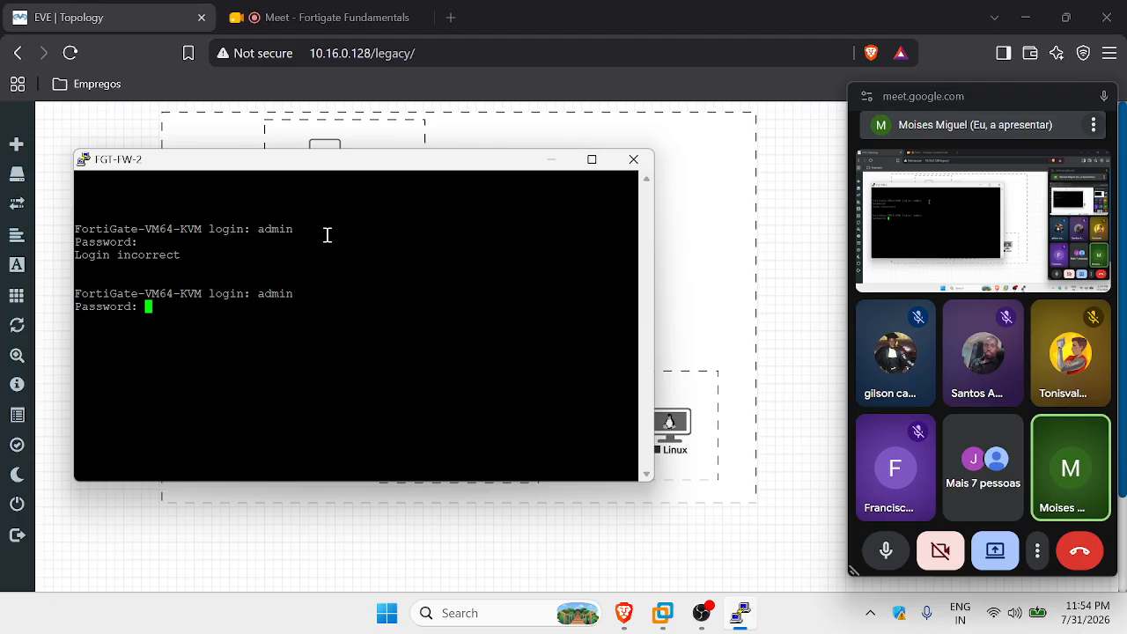
{"action": "key", "text": "Return"}
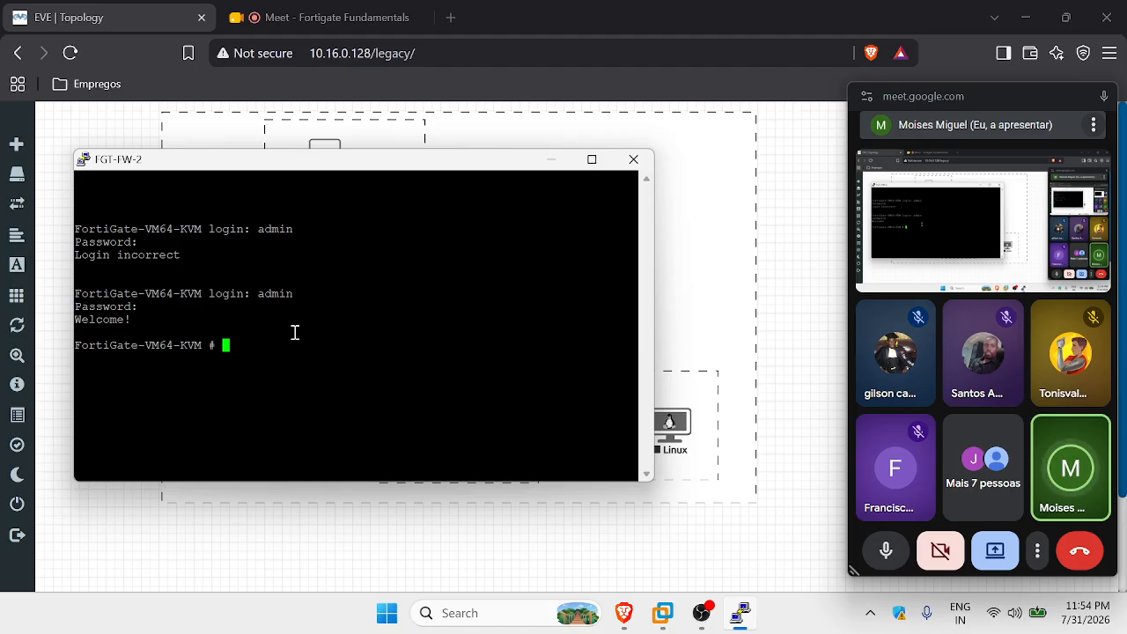
Enlarge PuTTY's terminal font to Courier New 14 under Window > Appearance.
{"action": "right_click", "coordinate": [395, 167]}
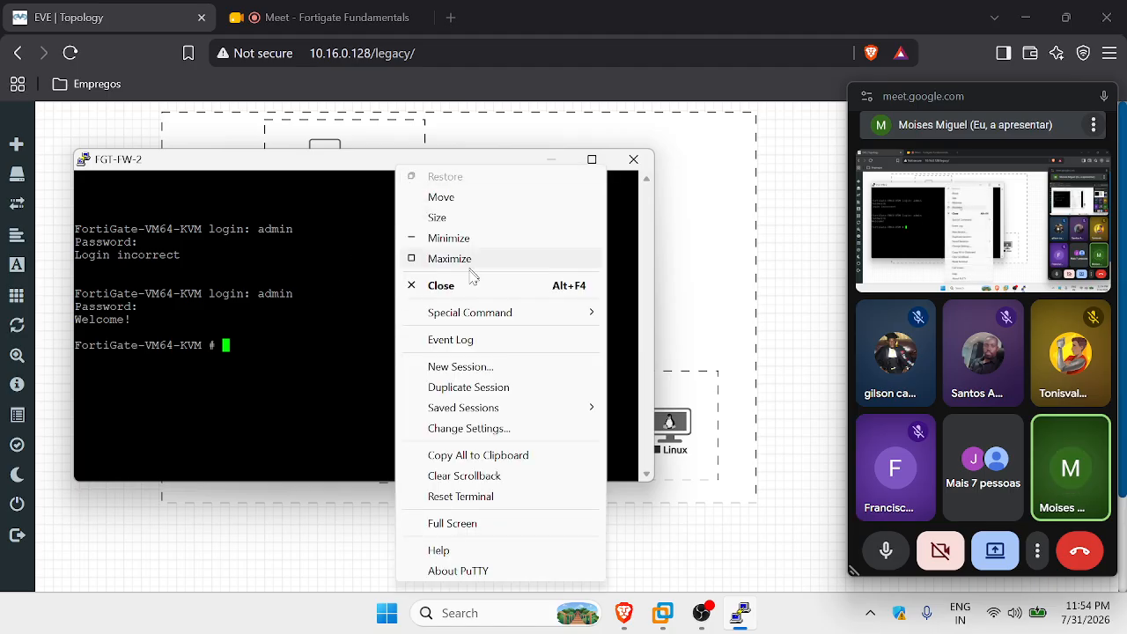
{"action": "left_click", "coordinate": [488, 429]}
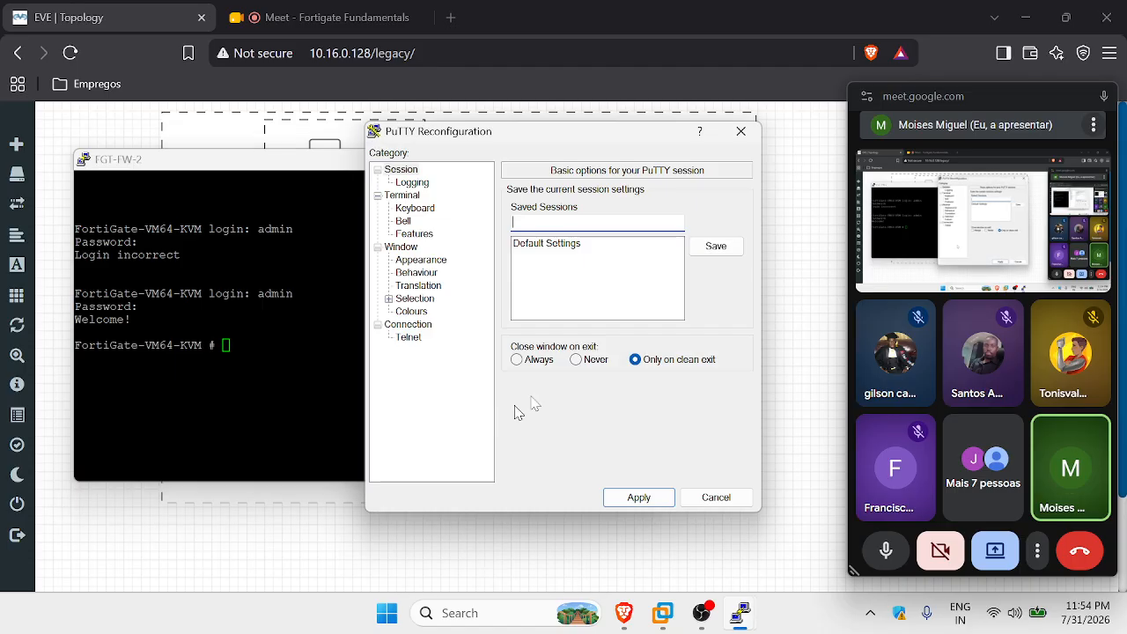
{"action": "left_click", "coordinate": [425, 260]}
{"action": "left_click", "coordinate": [704, 296]}
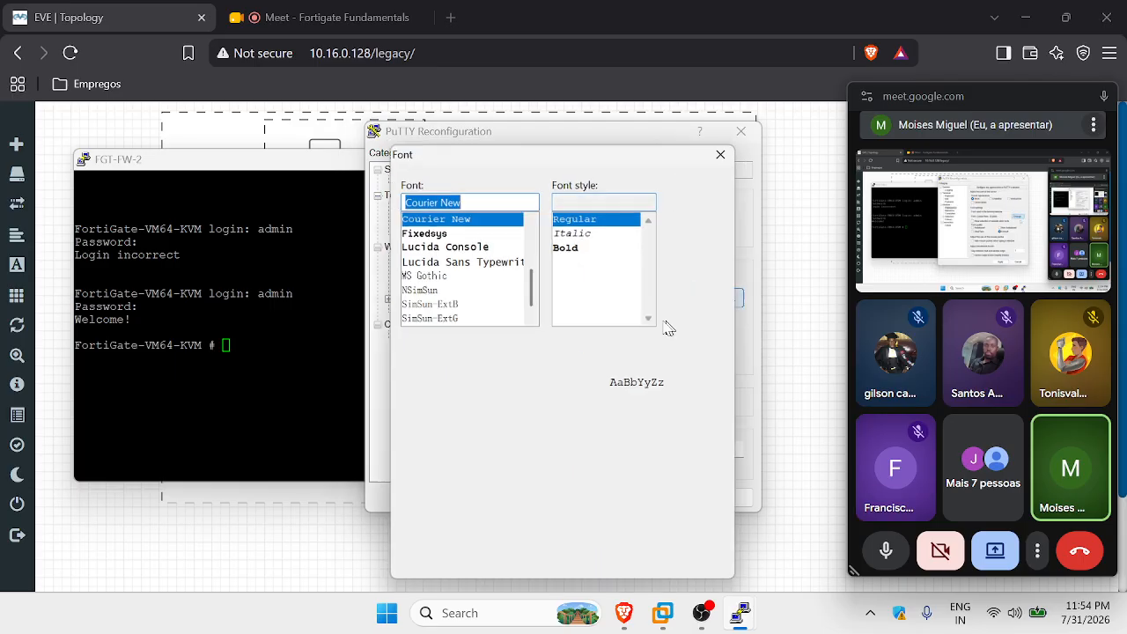
{"action": "left_click", "coordinate": [691, 261]}
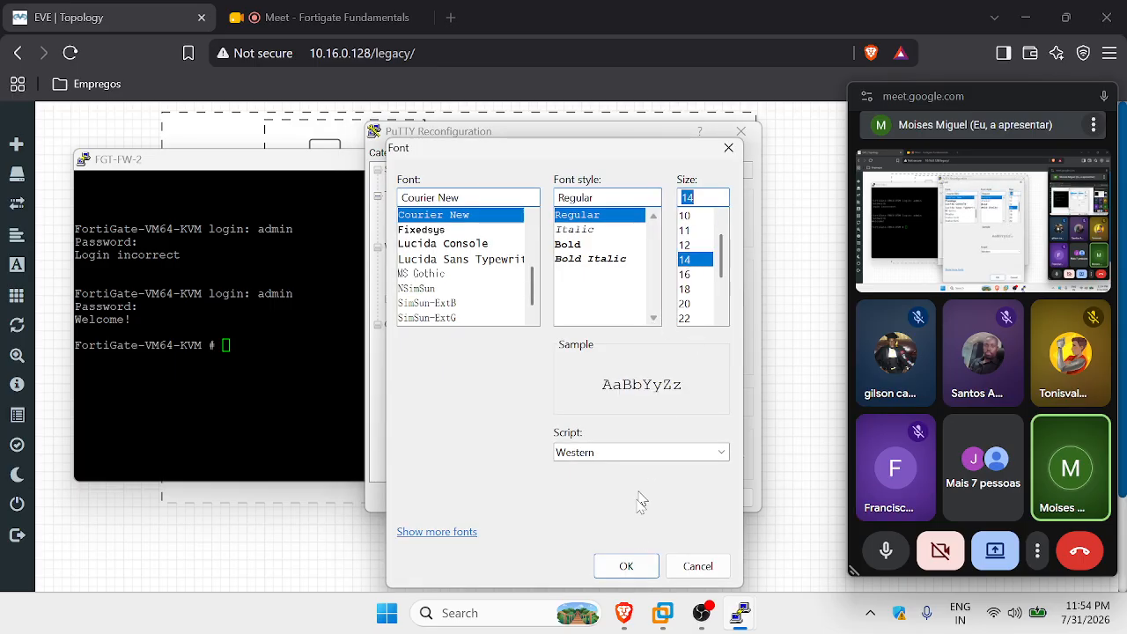
{"action": "left_click", "coordinate": [630, 566]}
{"action": "left_click", "coordinate": [639, 497]}
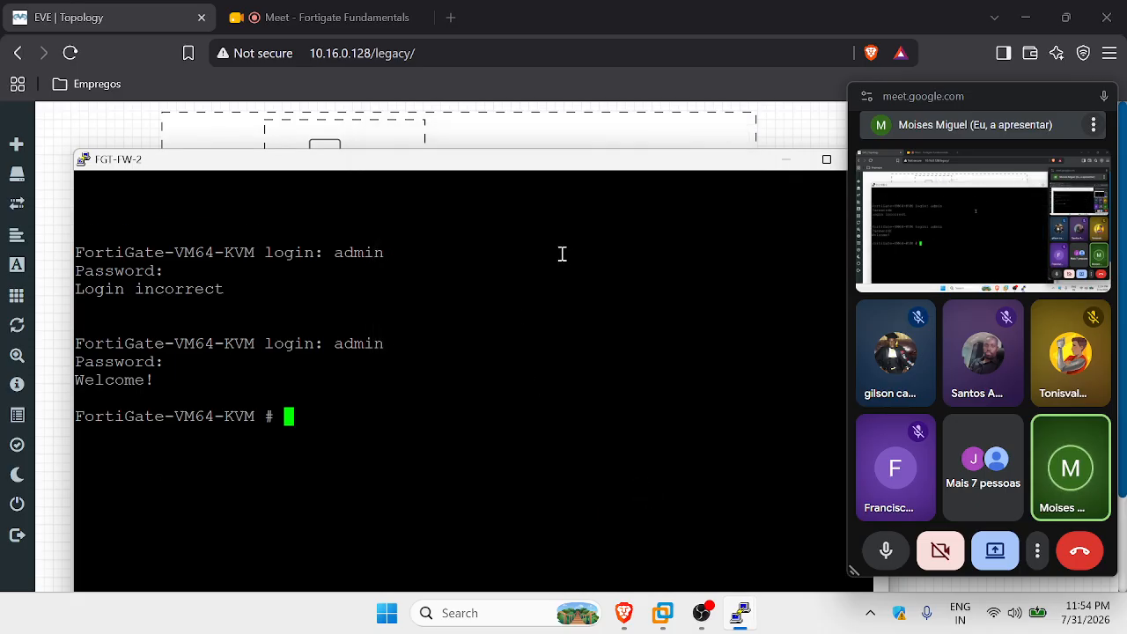
Run 'get system interface physical' and page through the port listing.
{"action": "left_click_drag", "start_coordinate": [541, 168], "coordinate": [554, 139]}
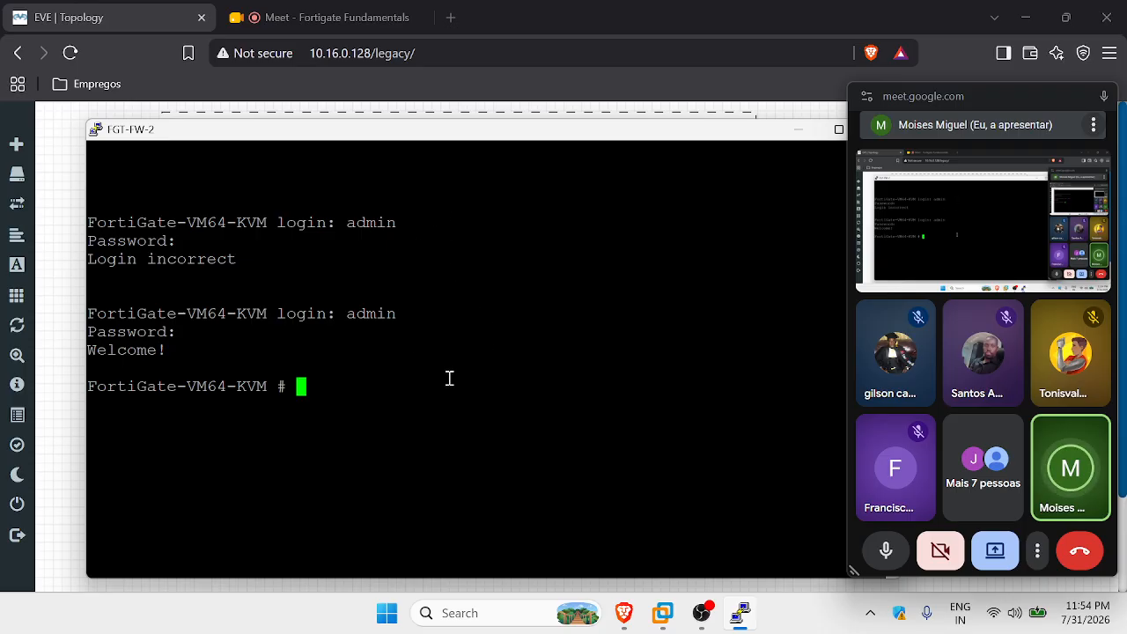
{"action": "type", "text": "get system info"}
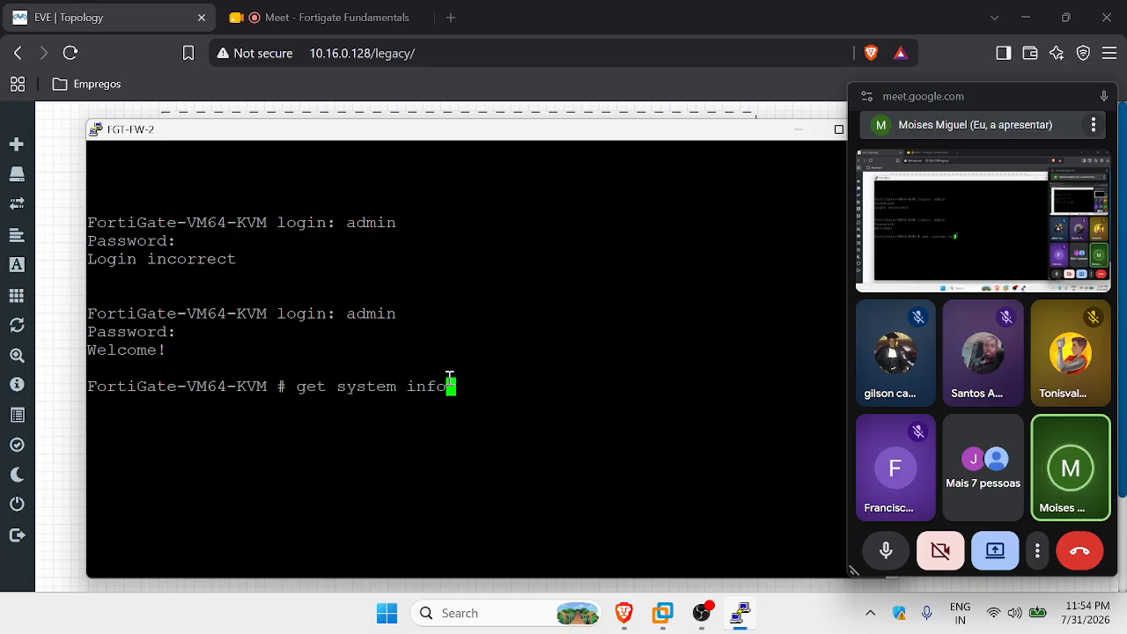
{"action": "key", "text": "BackSpace"}
{"action": "key", "text": "BackSpace"}
{"action": "key", "text": "BackSpace"}
{"action": "key", "text": "BackSpace"}
{"action": "type", "text": "interface physical"}
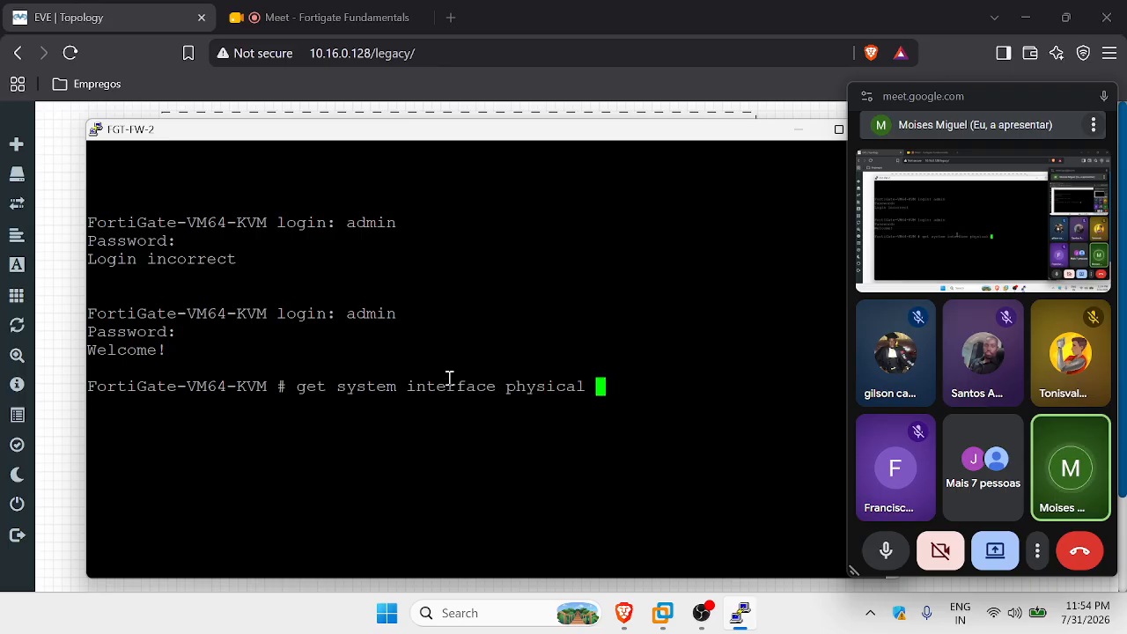
{"action": "key", "text": "Return"}
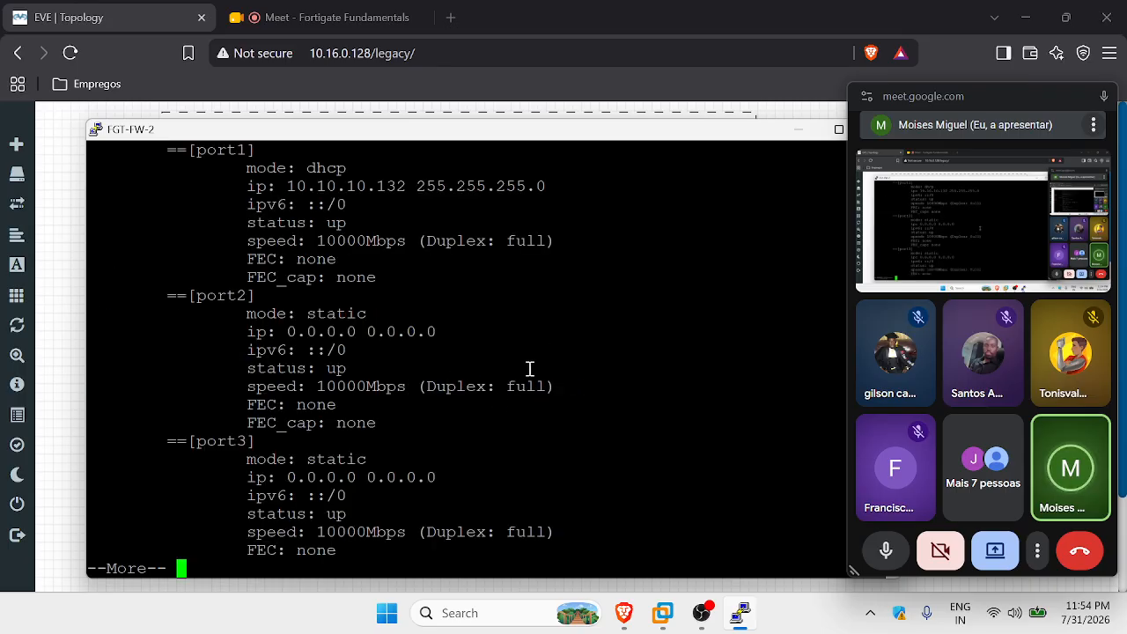
{"action": "key", "text": "Return"}
{"action": "key", "text": "Return"}
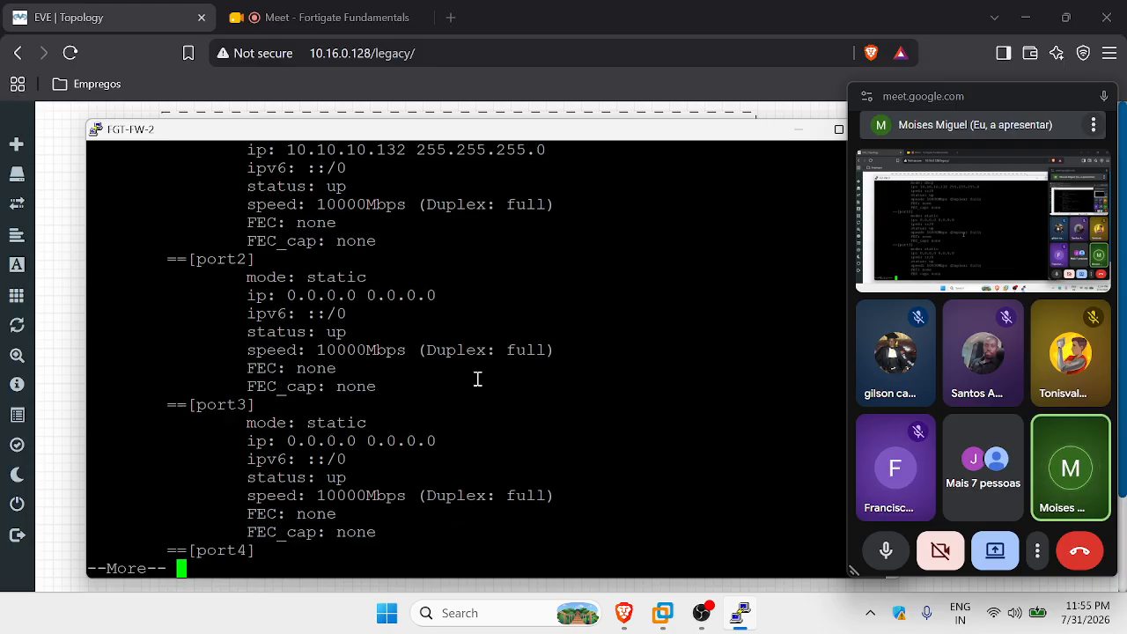
{"action": "key", "text": "space"}
{"action": "scroll", "coordinate": [497, 352], "scroll_direction": "up", "scroll_amount": 7}
{"action": "scroll", "coordinate": [464, 229], "scroll_direction": "down", "scroll_amount": 7}
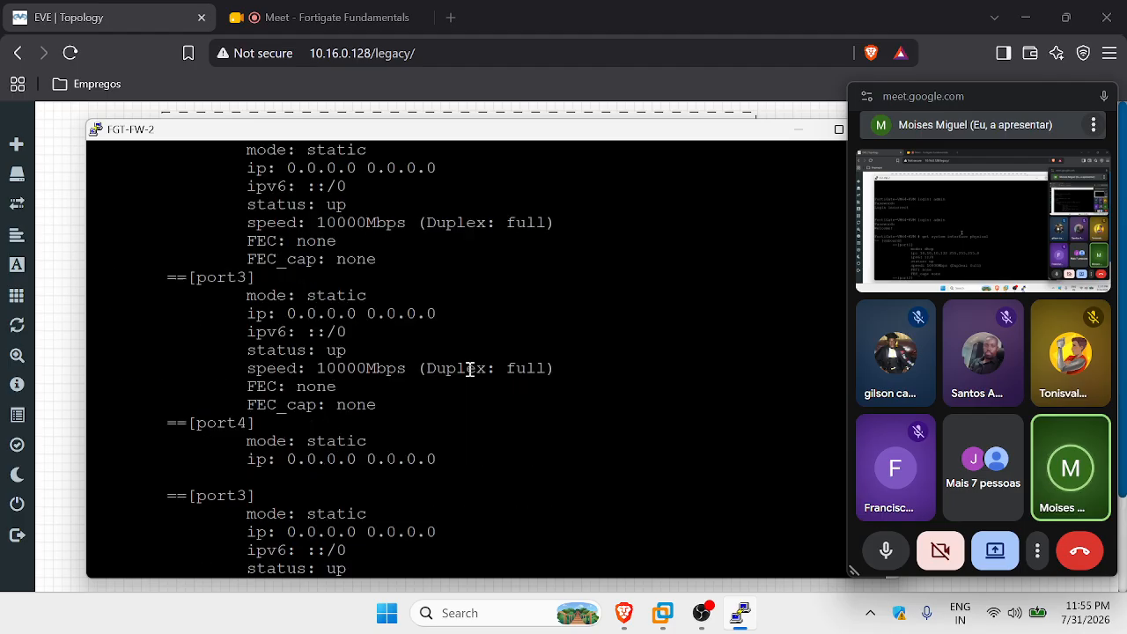
{"action": "scroll", "coordinate": [468, 367], "scroll_direction": "up", "scroll_amount": 5}
{"action": "scroll", "coordinate": [415, 344], "scroll_direction": "up", "scroll_amount": 4}
{"action": "scroll", "coordinate": [334, 398], "scroll_direction": "down", "scroll_amount": 4}
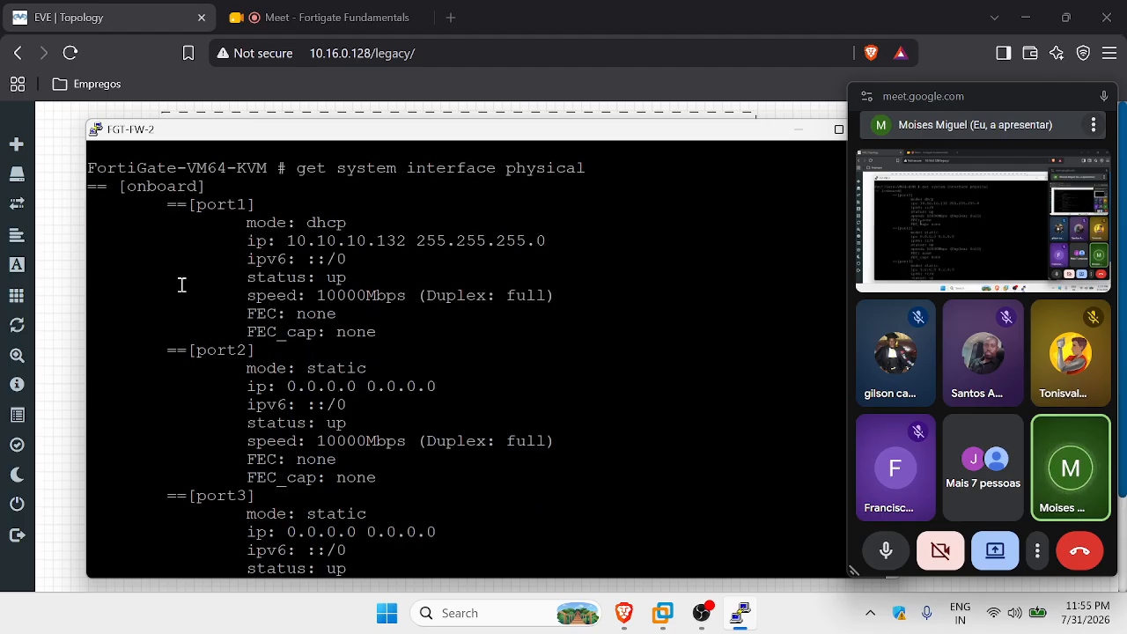
Highlight the port1, port2 and port1 DHCP mode lines, then glance at the EVE topology.
{"action": "left_click_drag", "start_coordinate": [258, 204], "coordinate": [168, 203]}
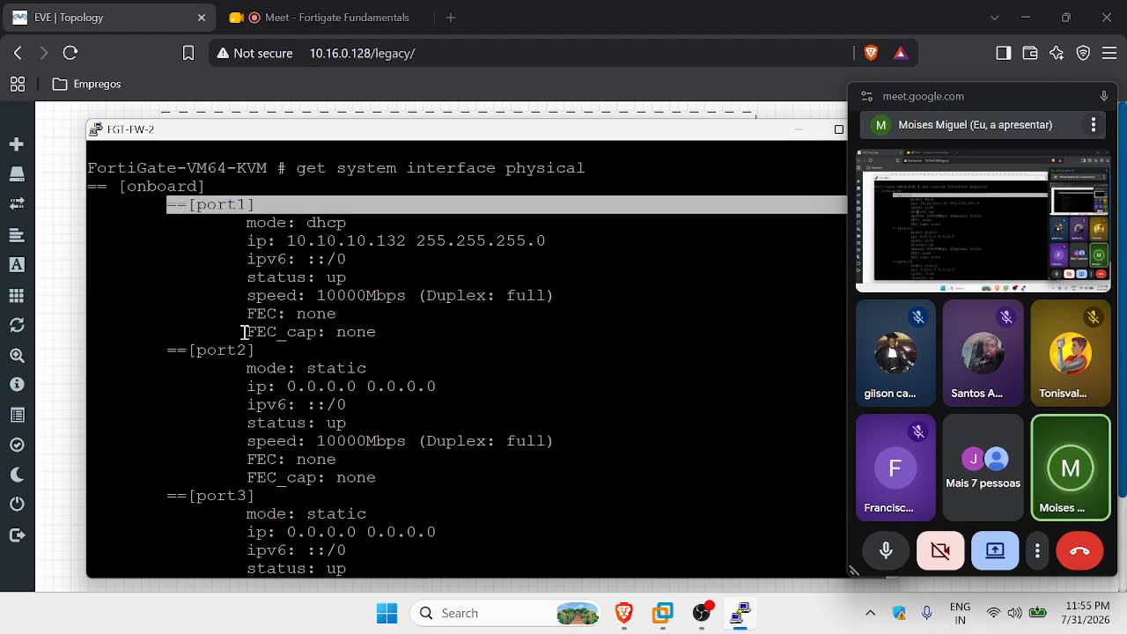
{"action": "left_click_drag", "start_coordinate": [255, 349], "coordinate": [179, 345]}
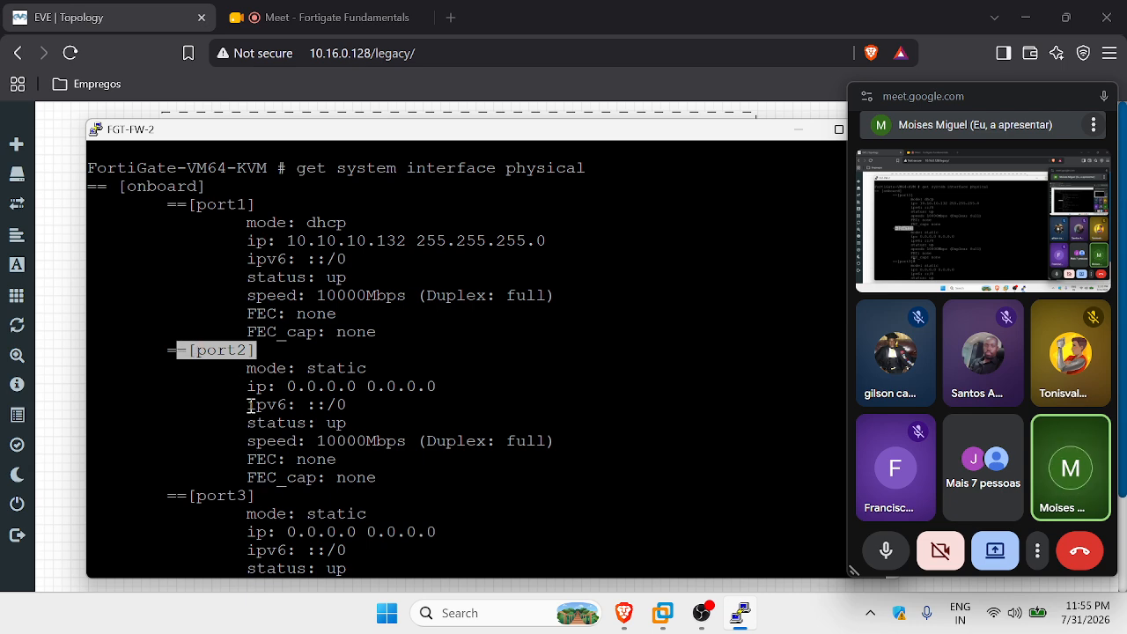
{"action": "left_click", "coordinate": [261, 240]}
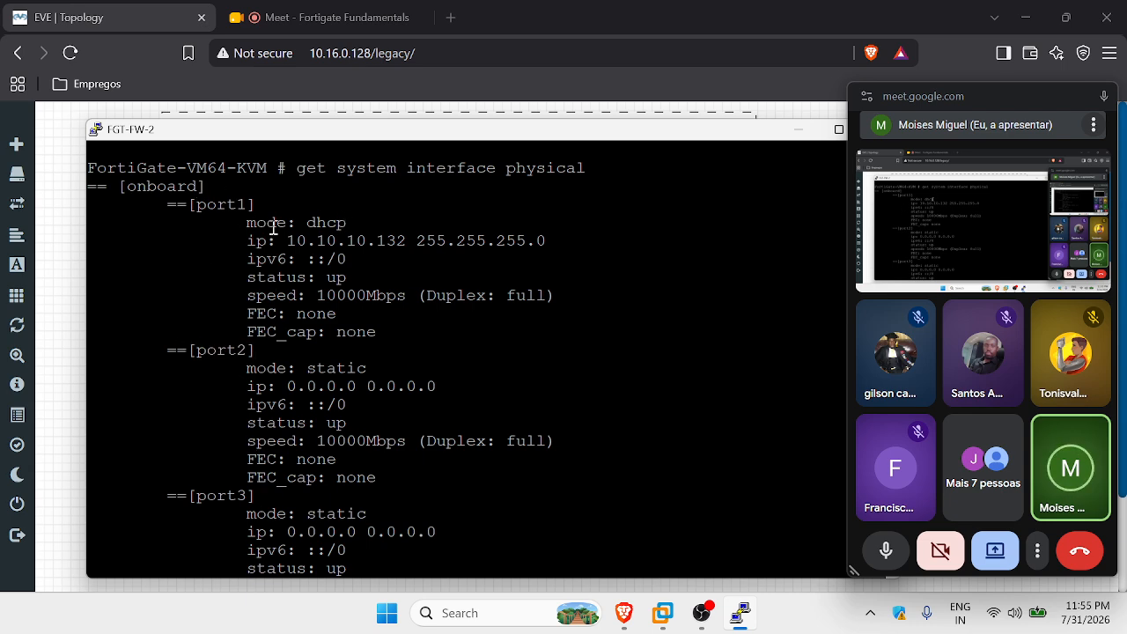
{"action": "left_click_drag", "start_coordinate": [350, 223], "coordinate": [247, 222]}
{"action": "left_click", "coordinate": [271, 226]}
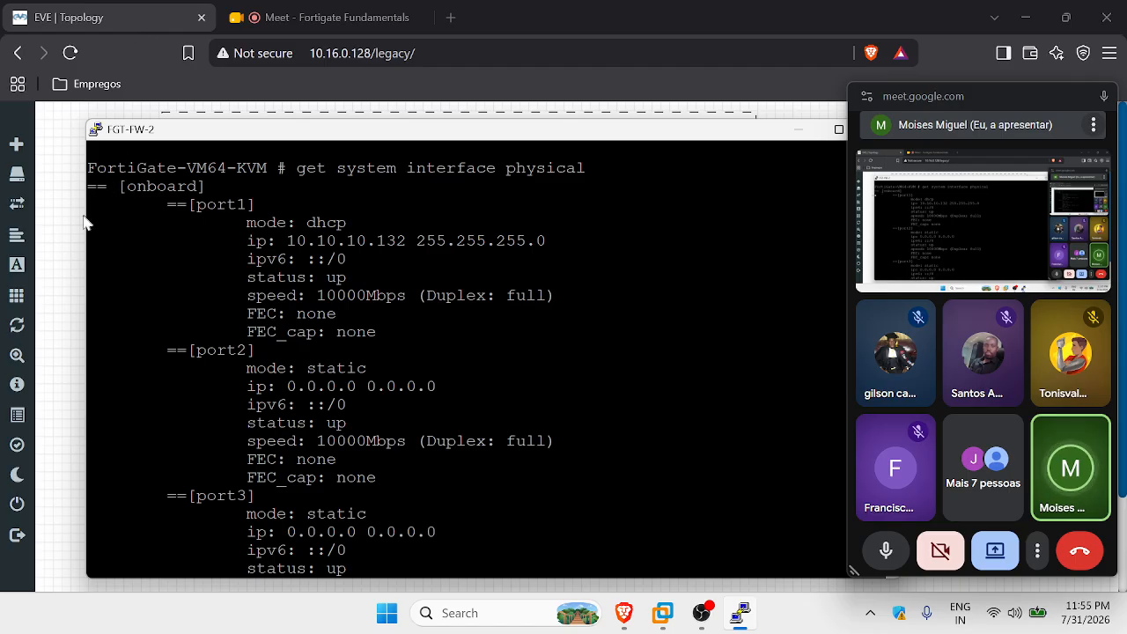
{"action": "left_click", "coordinate": [62, 189]}
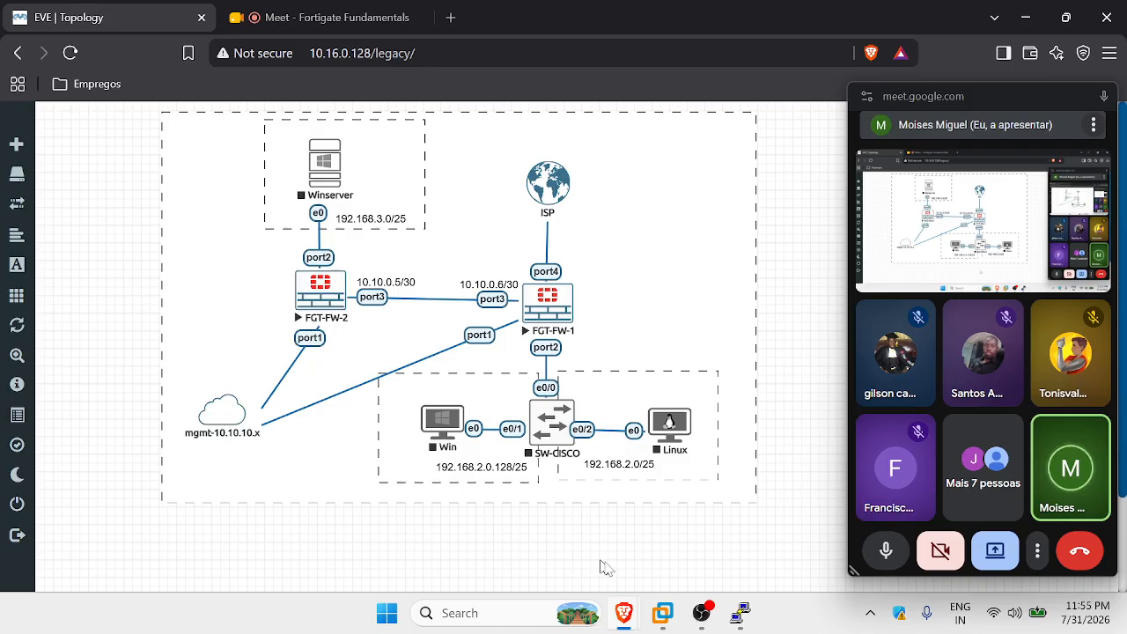
{"action": "left_click", "coordinate": [738, 615]}
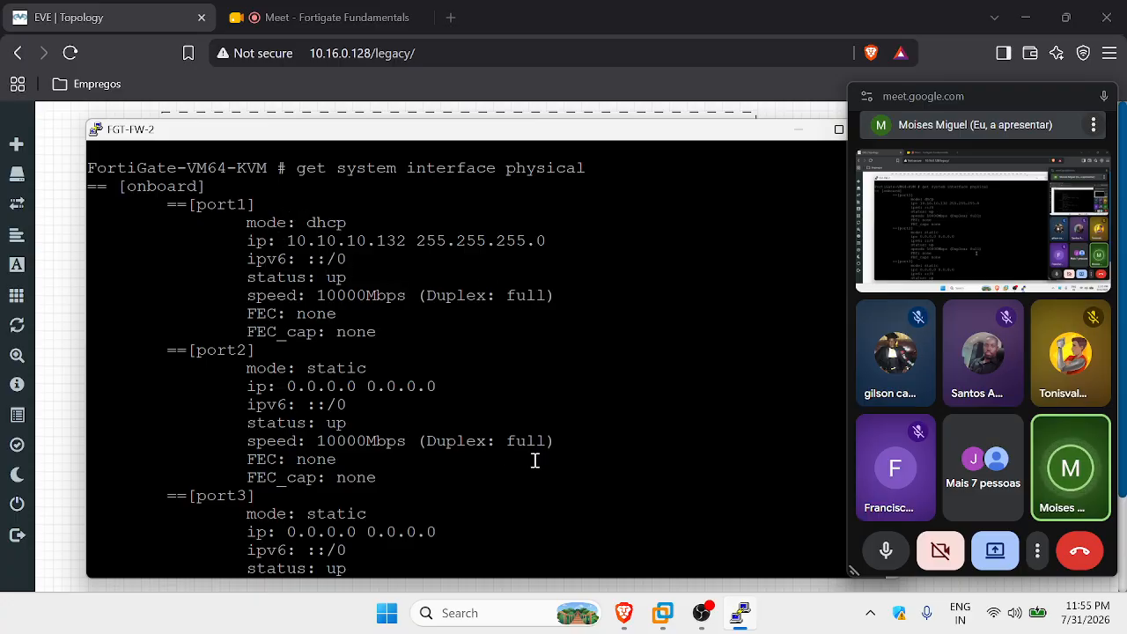
{"action": "left_click", "coordinate": [662, 613]}
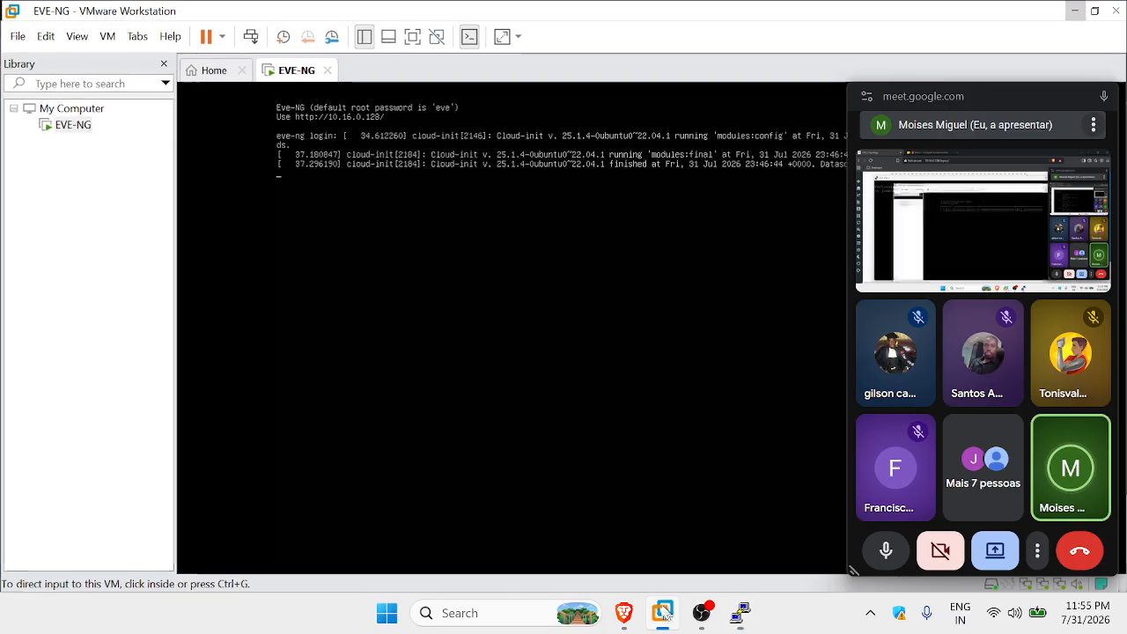
{"action": "left_click", "coordinate": [45, 36]}
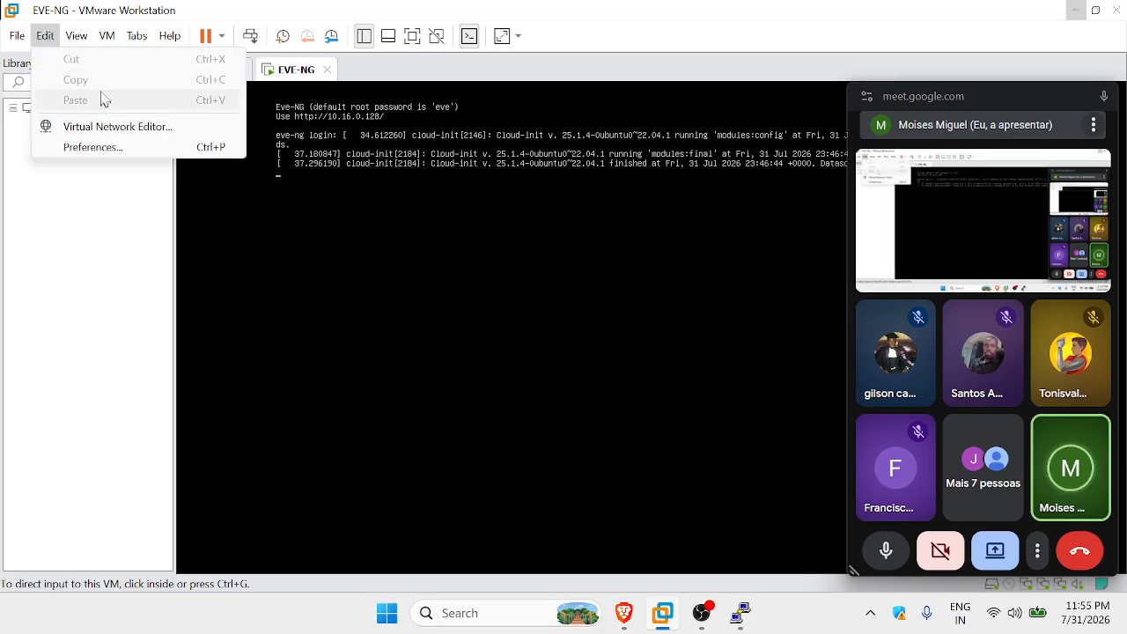
{"action": "left_click", "coordinate": [135, 128]}
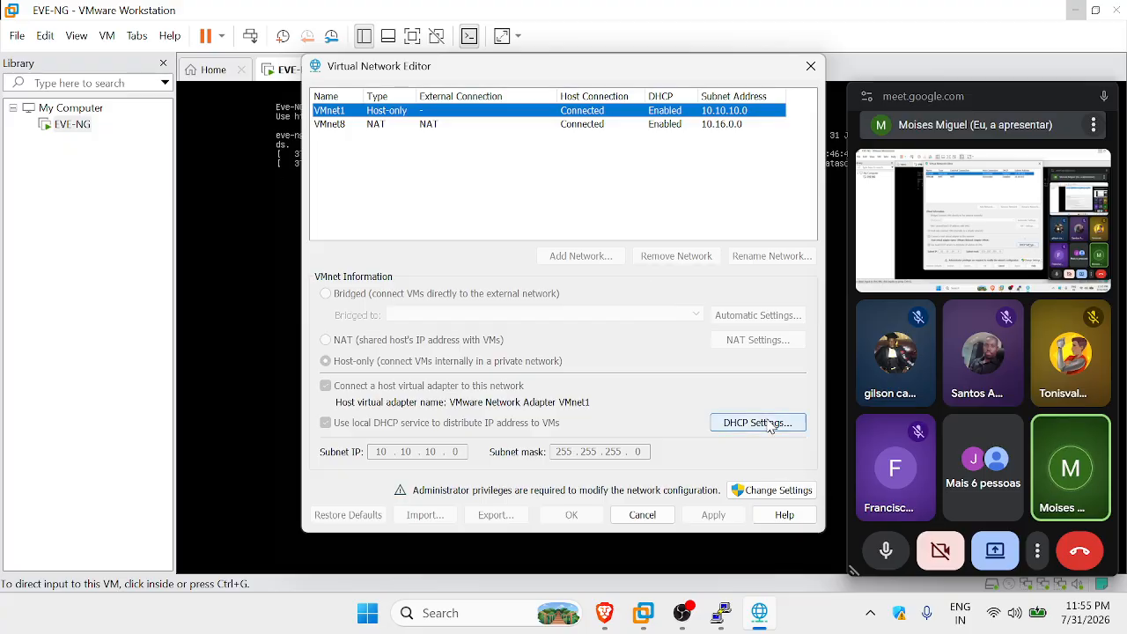
{"action": "left_click", "coordinate": [756, 422]}
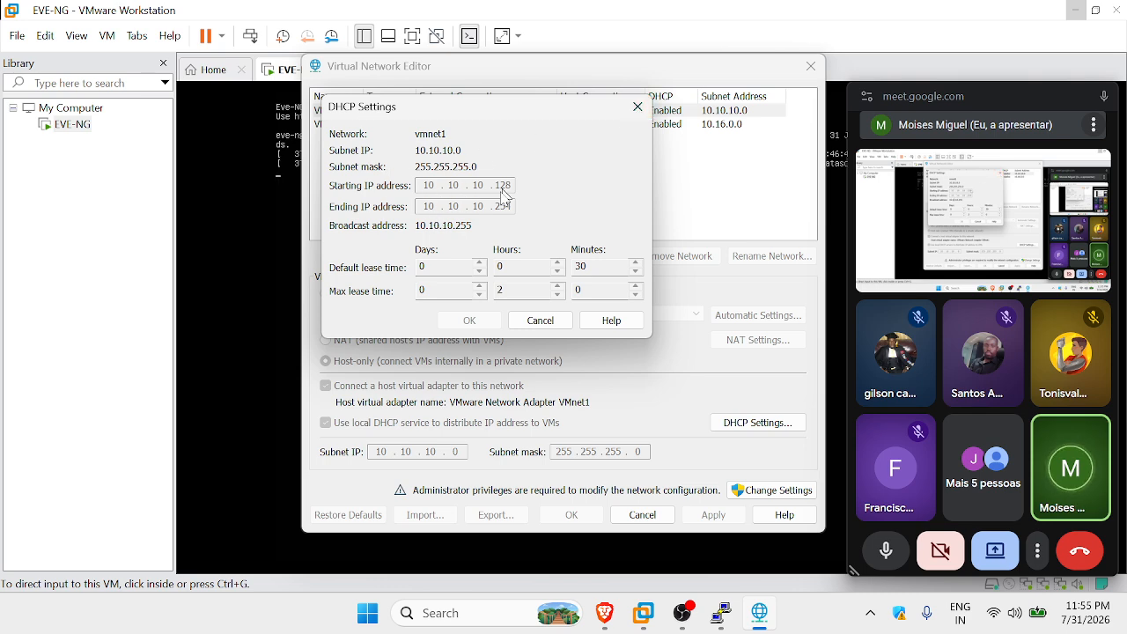
{"action": "left_click", "coordinate": [638, 106]}
{"action": "left_click", "coordinate": [810, 67]}
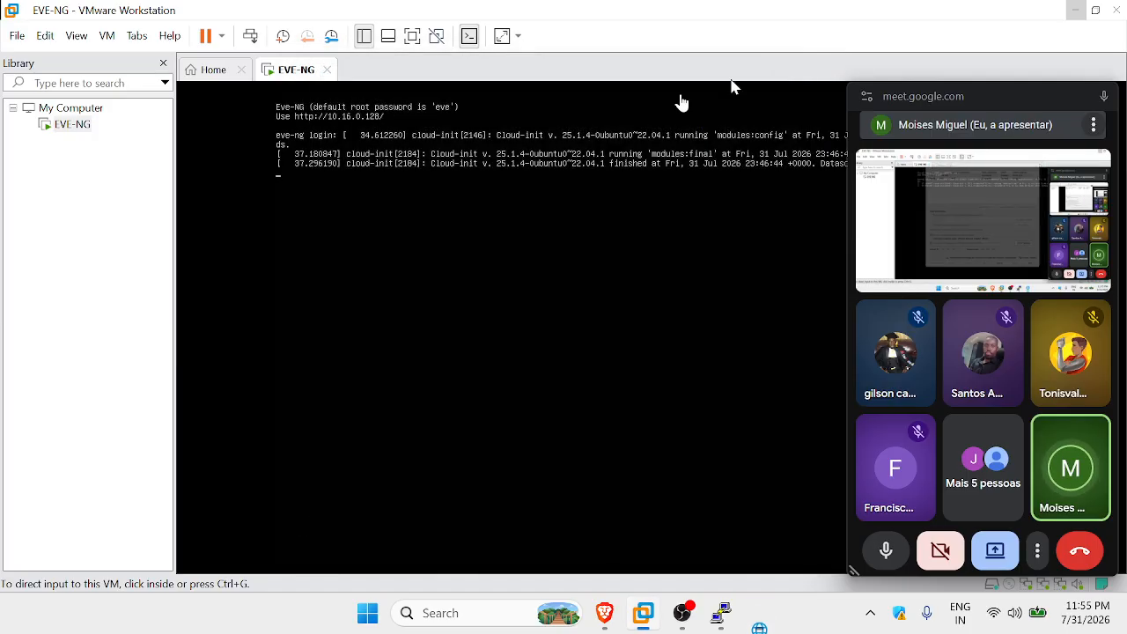
{"action": "mouse_move", "coordinate": [623, 610]}
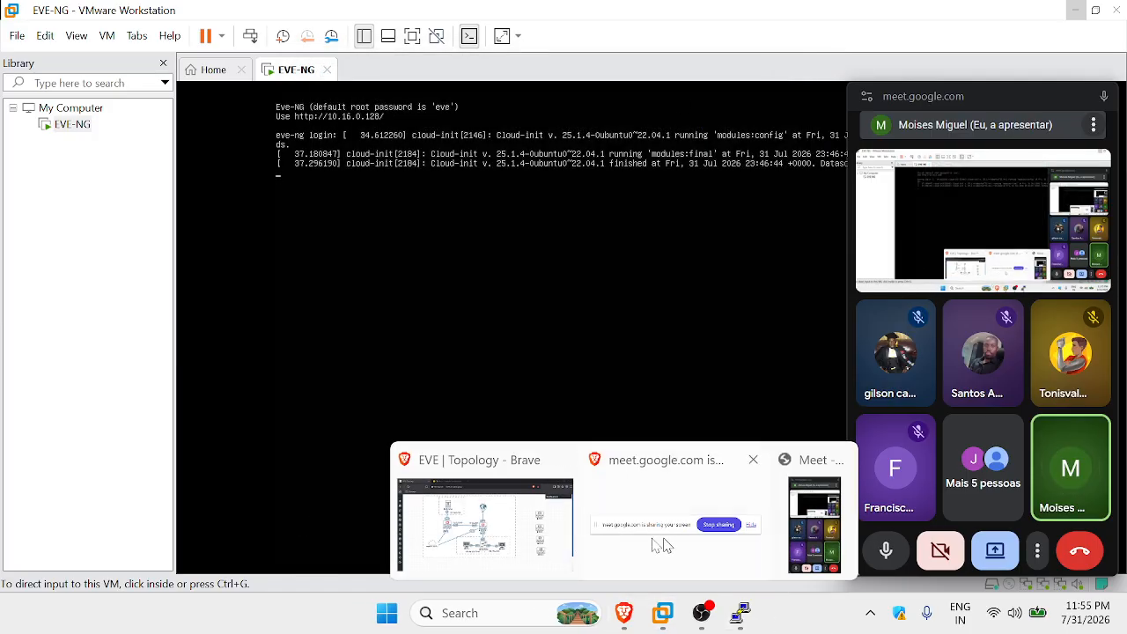
{"action": "left_click", "coordinate": [514, 532]}
{"action": "left_click", "coordinate": [740, 613]}
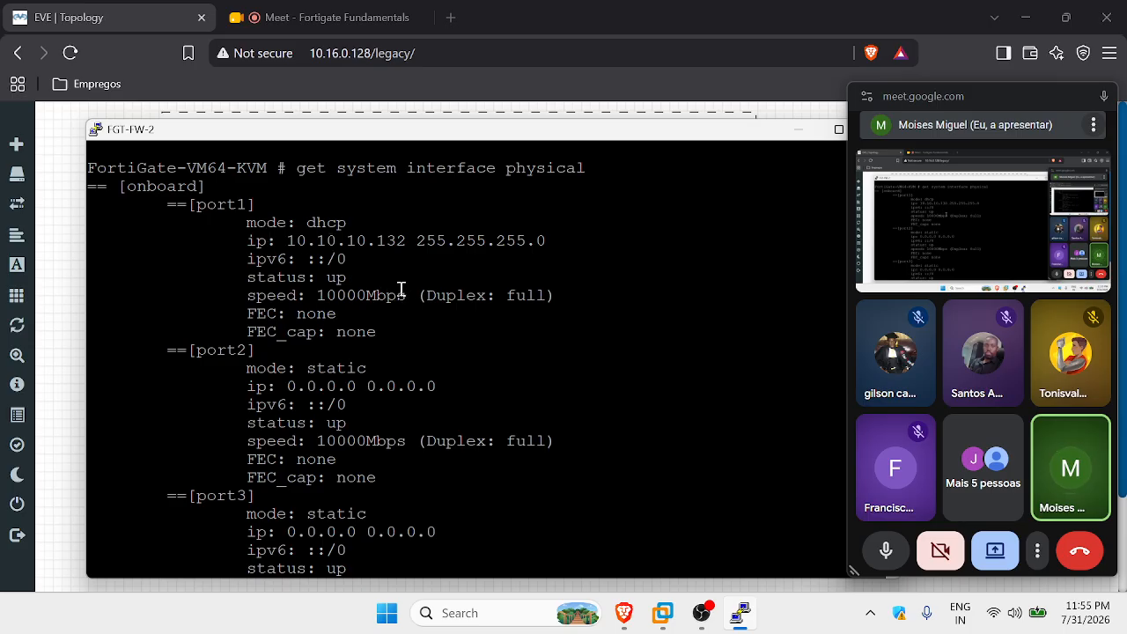
Ping 10.10.10.132 from Command Prompt, getting 4/4 replies, then minimize the window.
{"action": "key", "text": "super"}
{"action": "type", "text": "cmd"}
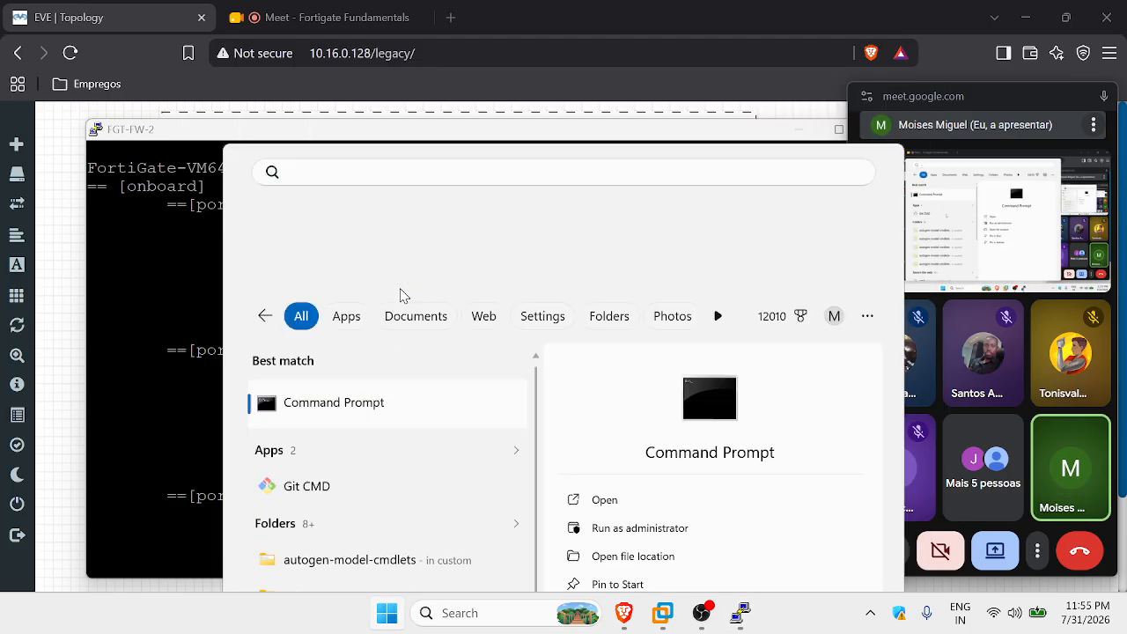
{"action": "key", "text": "Return"}
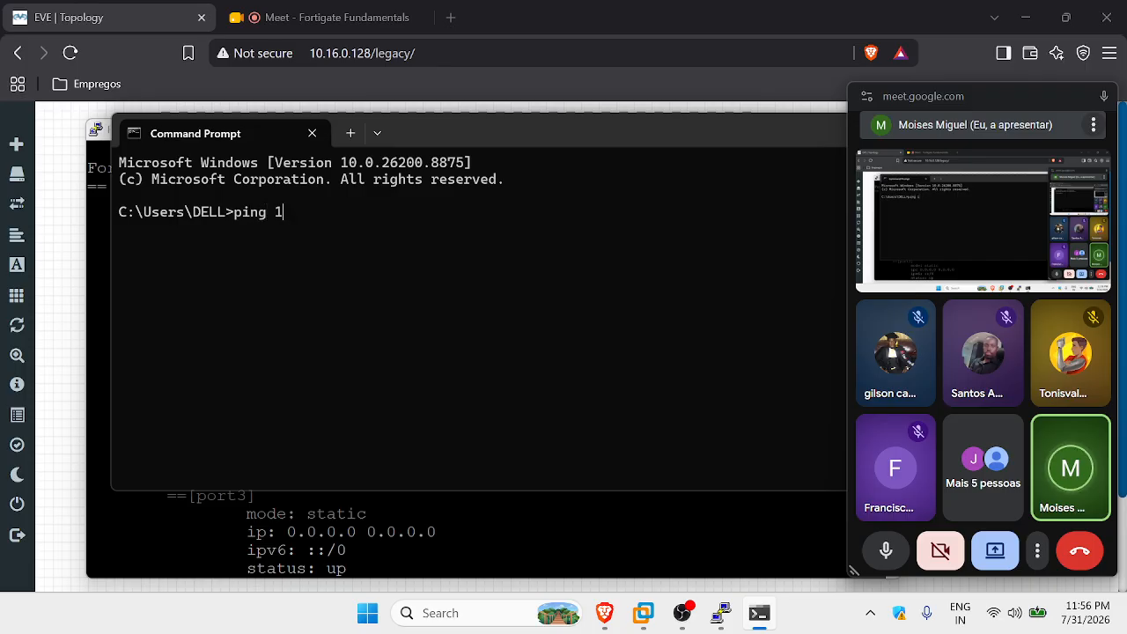
{"action": "type", "text": "ping 10.10.10."}
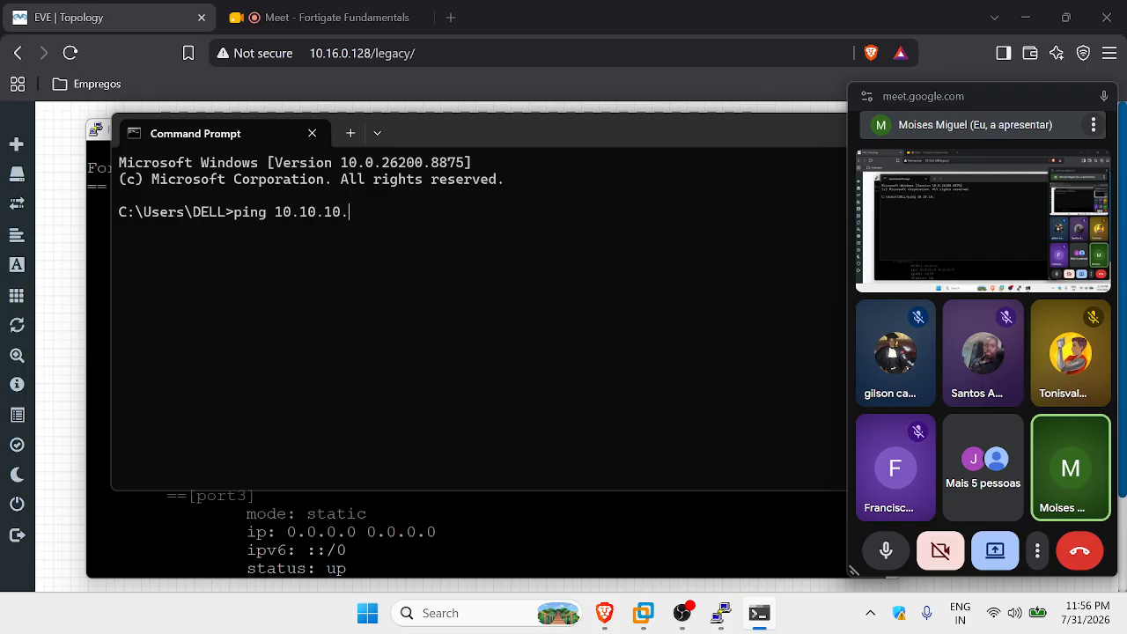
{"action": "type", "text": "132"}
{"action": "key", "text": "Return"}
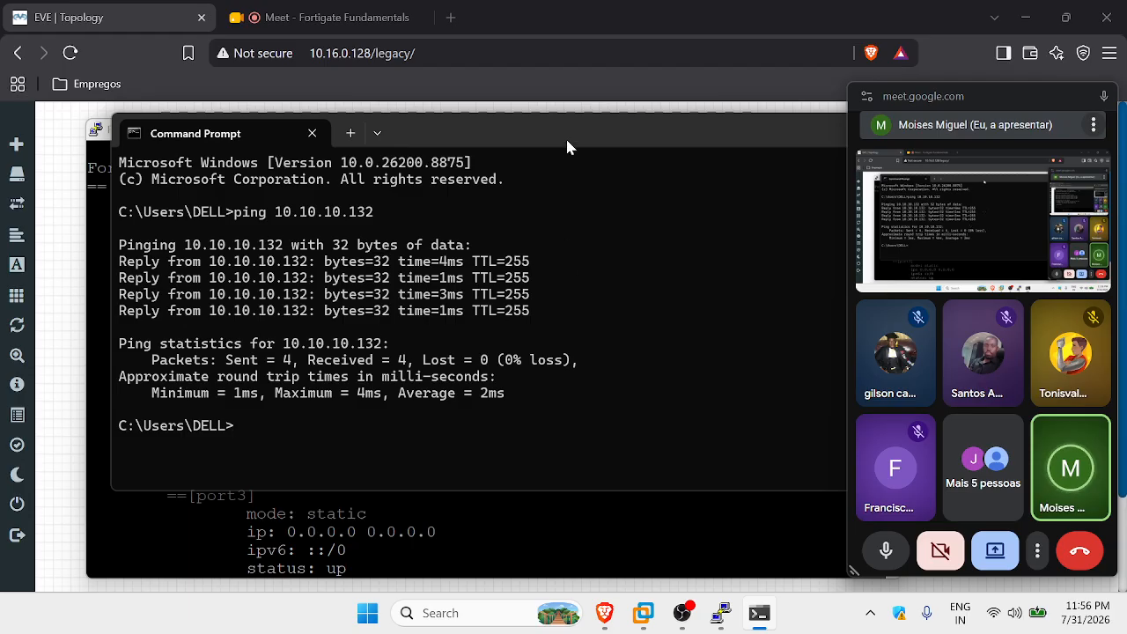
{"action": "left_click_drag", "start_coordinate": [565, 137], "coordinate": [330, 222]}
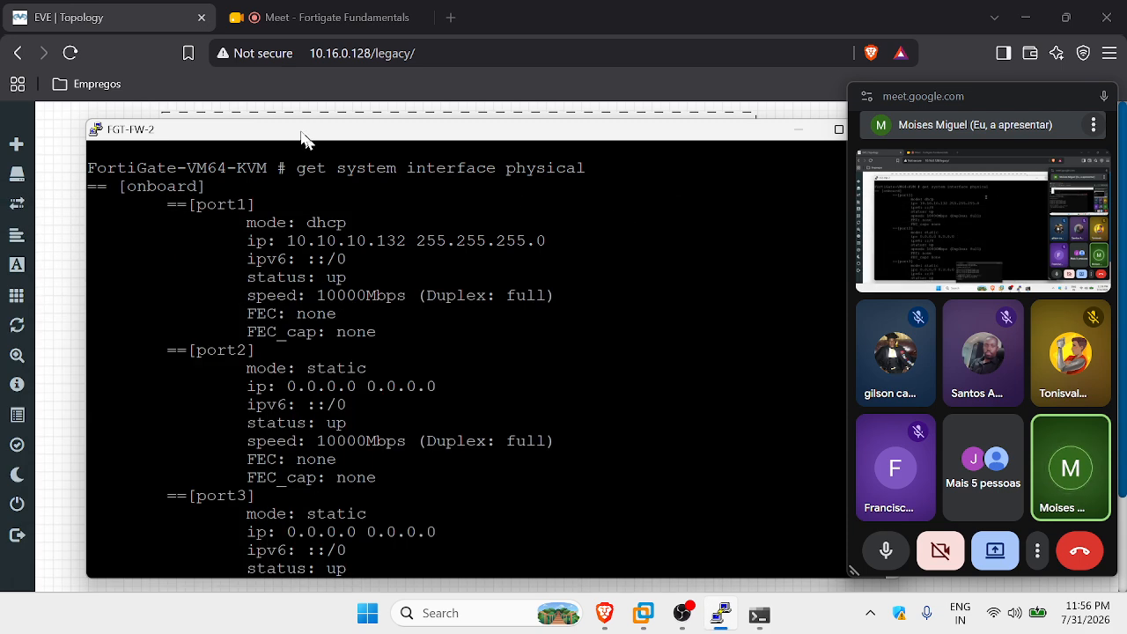
{"action": "left_click", "coordinate": [627, 220]}
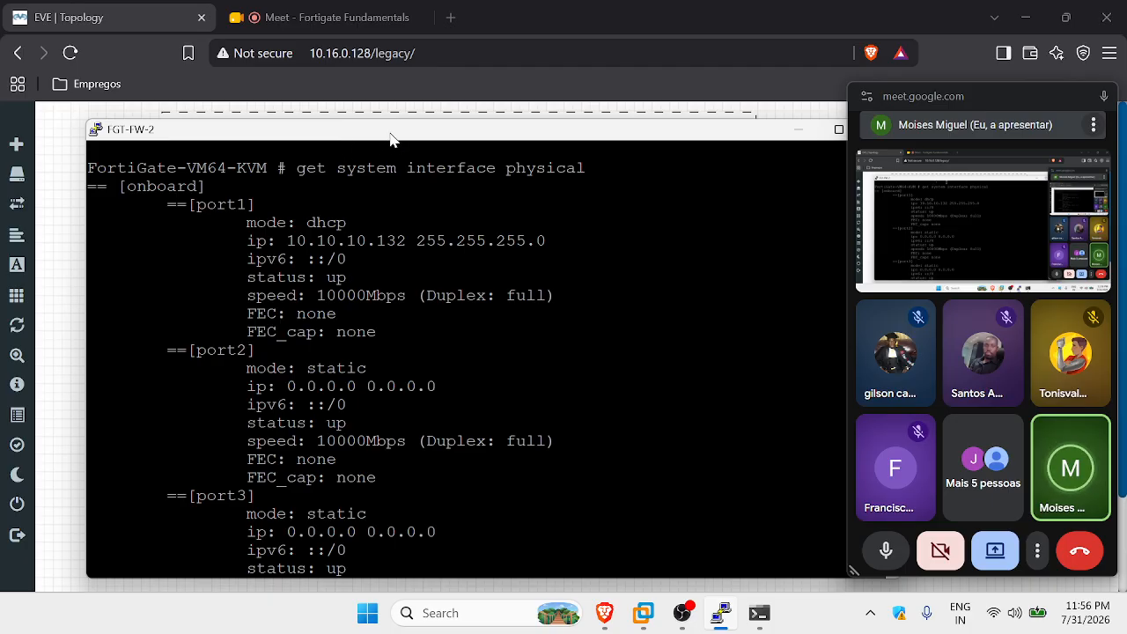
Load 10.10.10.132 in a new browser tab, then return to the EVE topology tab.
{"action": "left_click", "coordinate": [451, 19]}
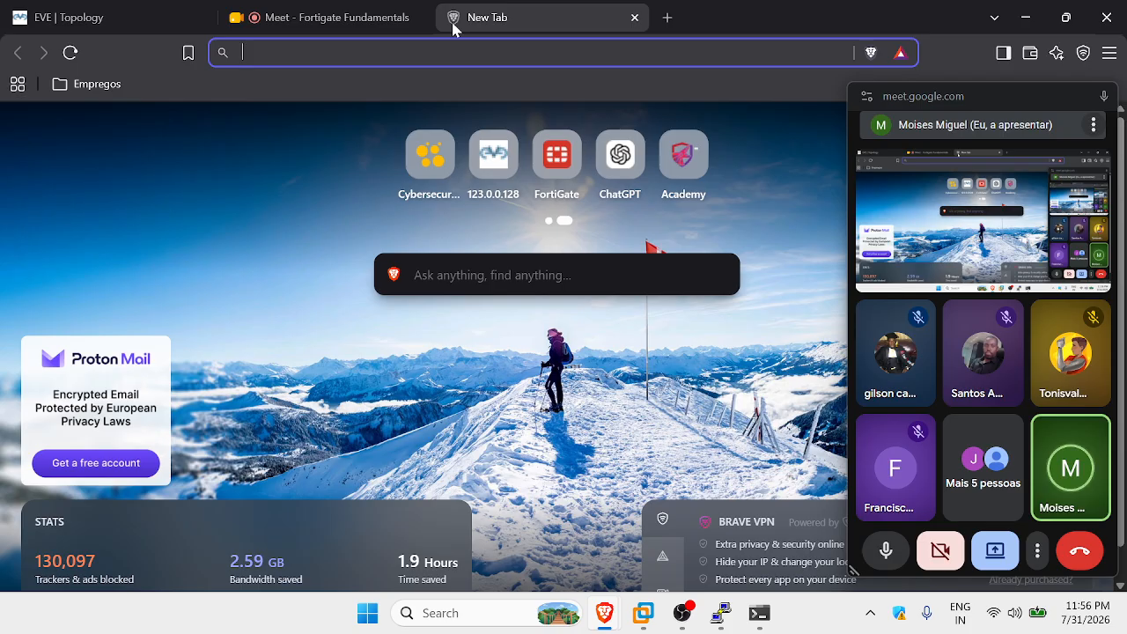
{"action": "type", "text": "10.10.10.1"}
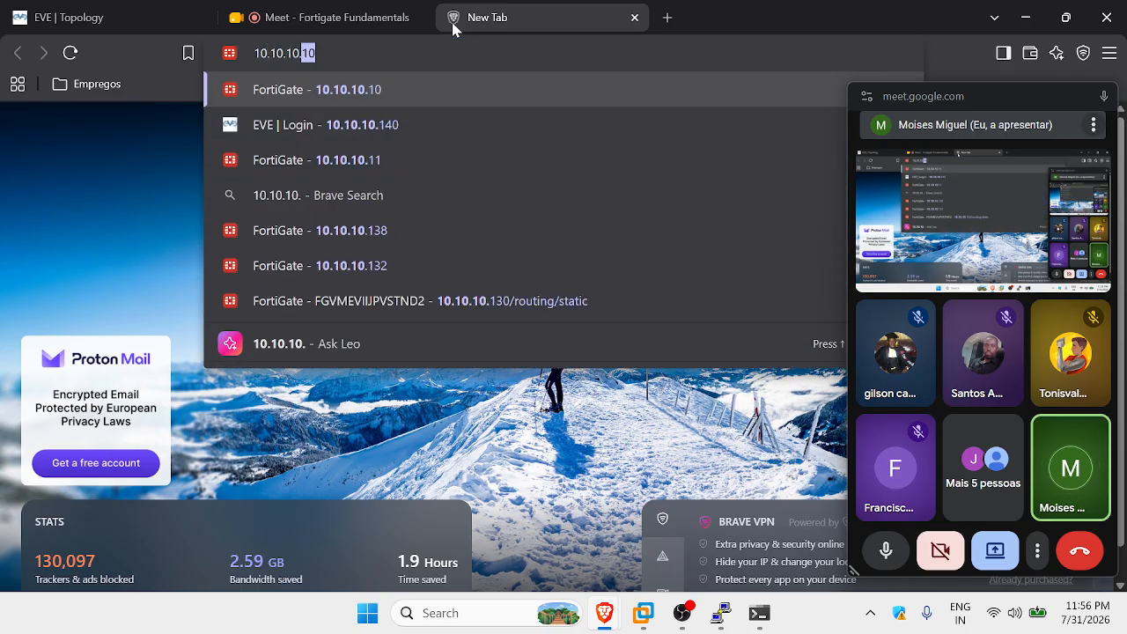
{"action": "type", "text": "32"}
{"action": "key", "text": "Return"}
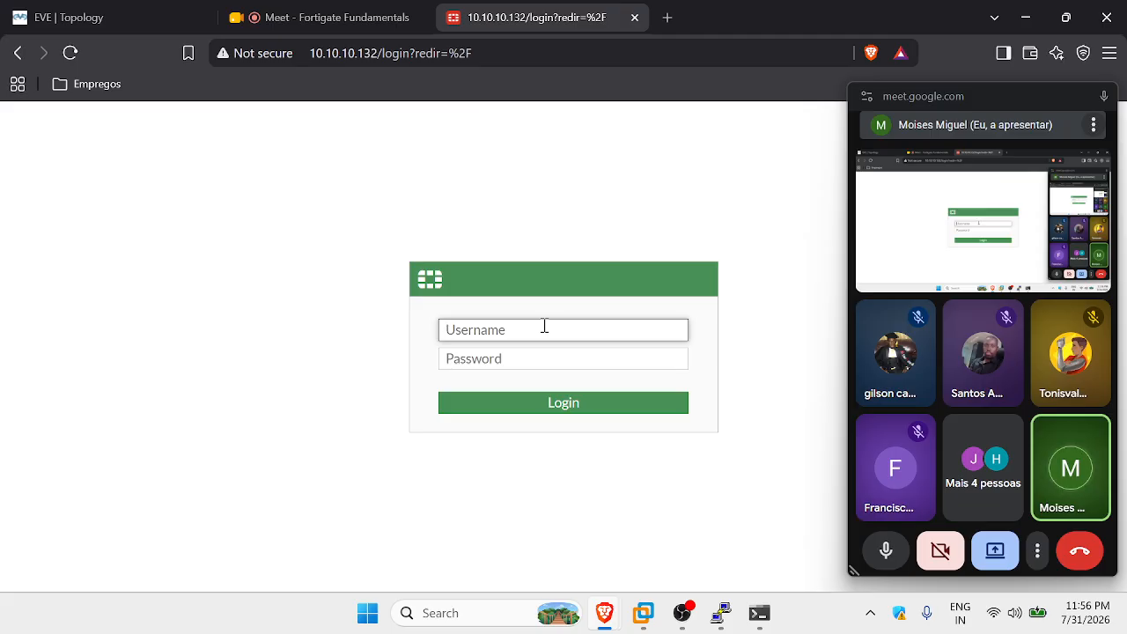
{"action": "left_click", "coordinate": [66, 17]}
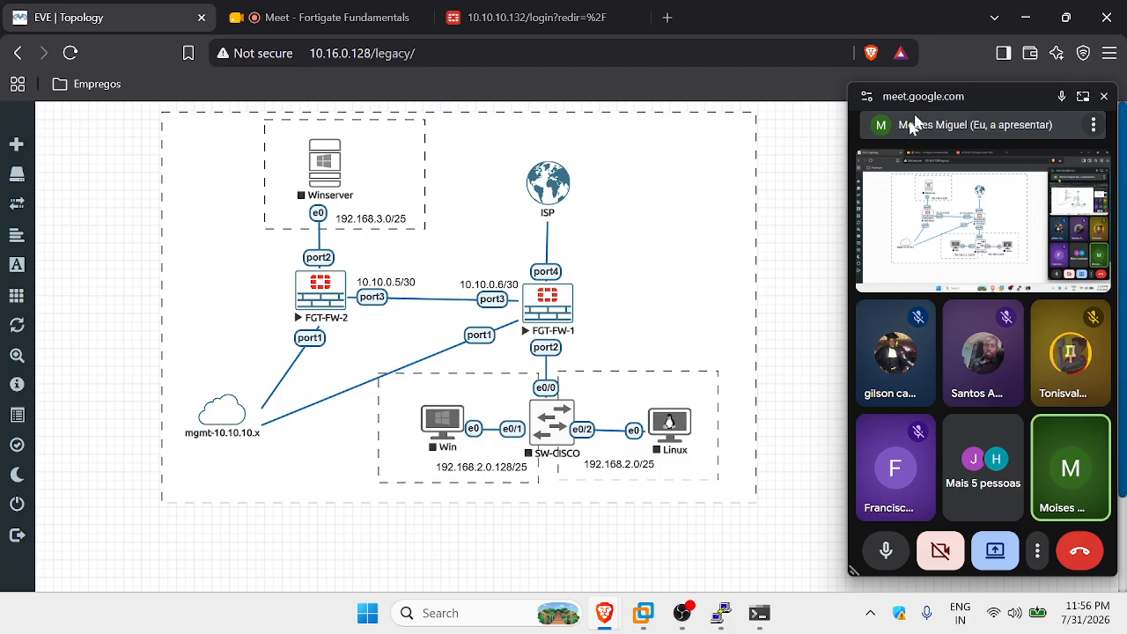
Reposition the Meet mini-window and return to the 10.10.10.132 FortiGate login tab.
{"action": "left_click", "coordinate": [947, 97]}
{"action": "left_click_drag", "start_coordinate": [947, 97], "coordinate": [485, 64]}
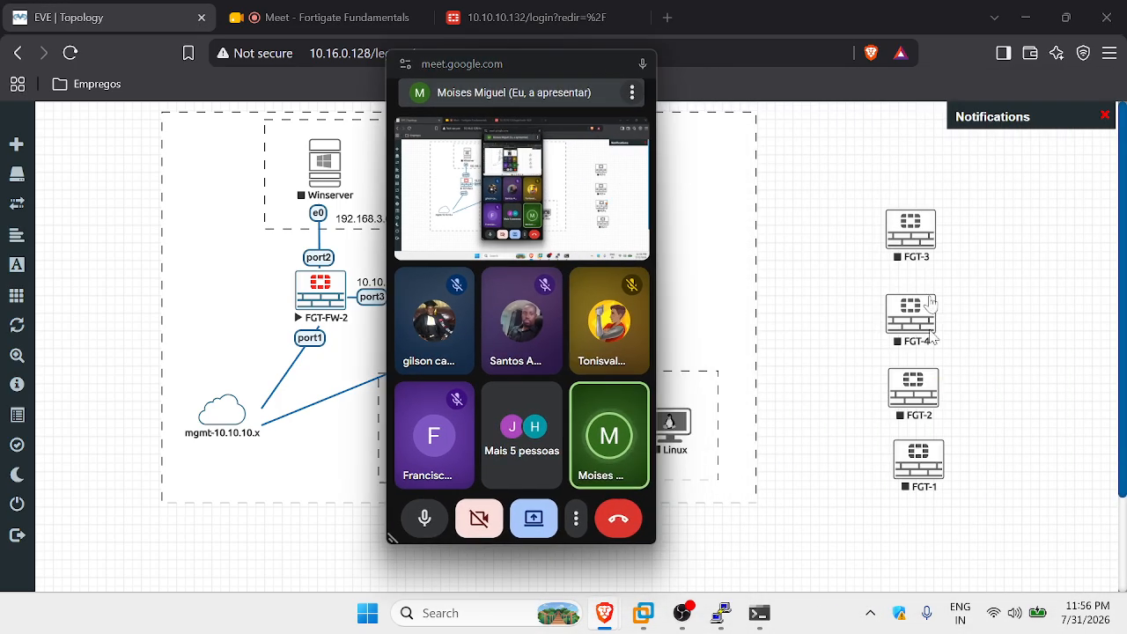
{"action": "left_click_drag", "start_coordinate": [509, 63], "coordinate": [959, 110]}
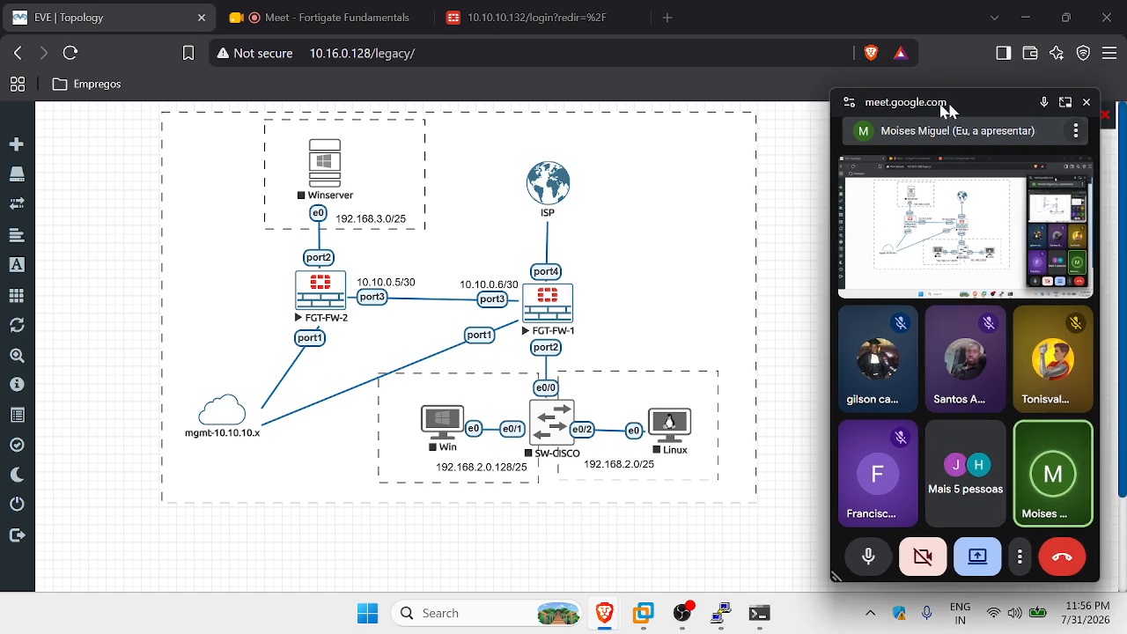
{"action": "left_click", "coordinate": [532, 15]}
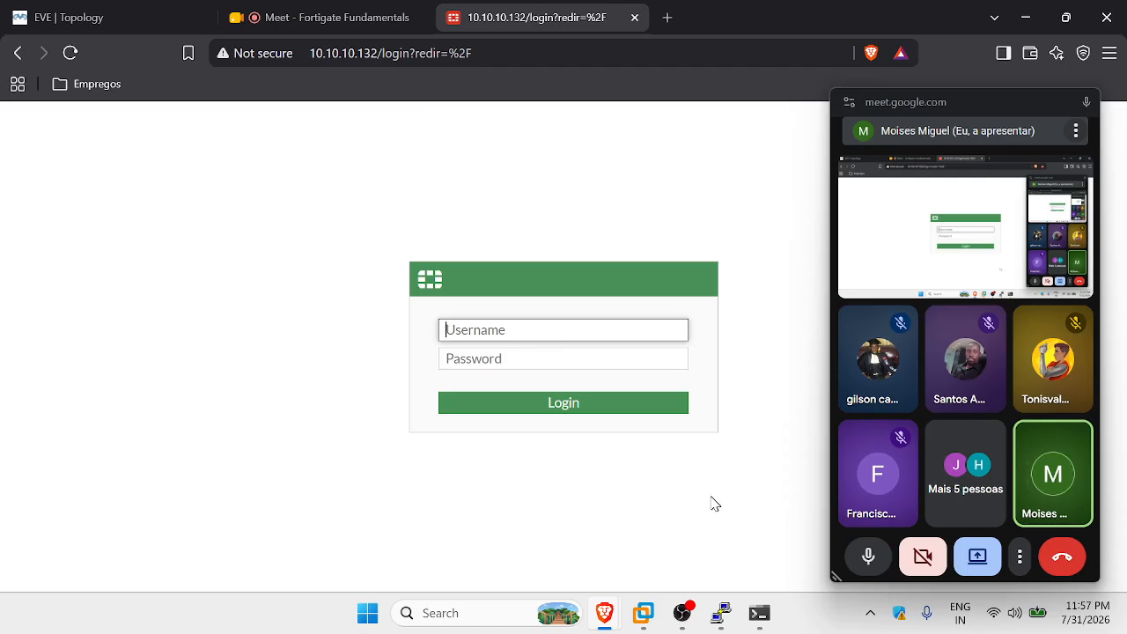
Bring the FGT-FW-2 PuTTY console forward with fresh prompts, then go to the Meet call page.
{"action": "left_click", "coordinate": [729, 615]}
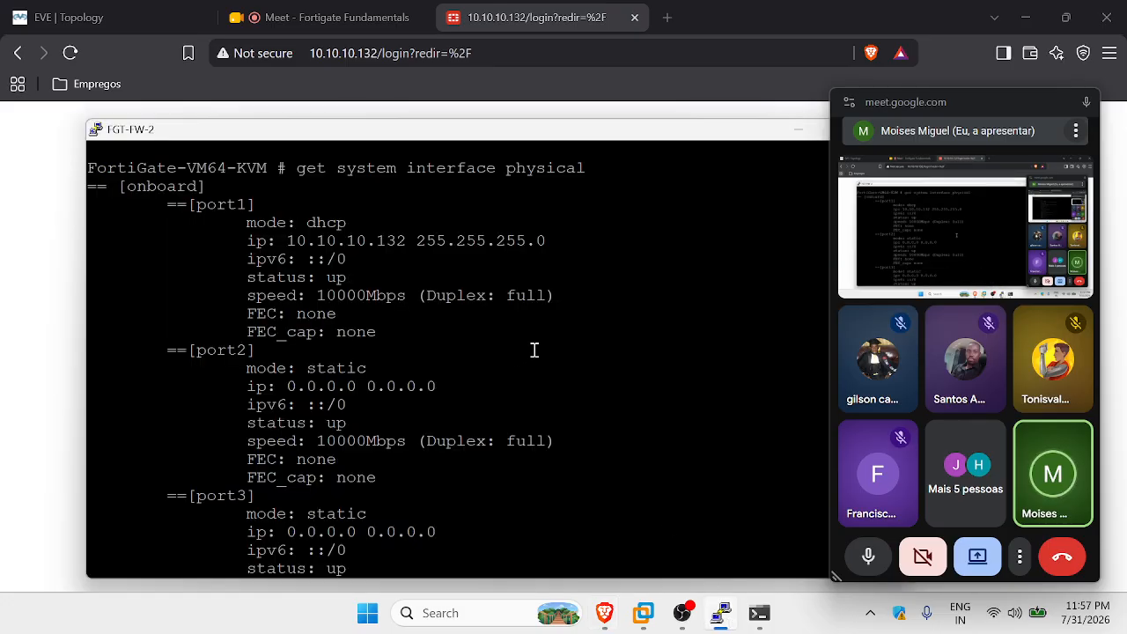
{"action": "key", "text": "Return"}
{"action": "key", "text": "Return"}
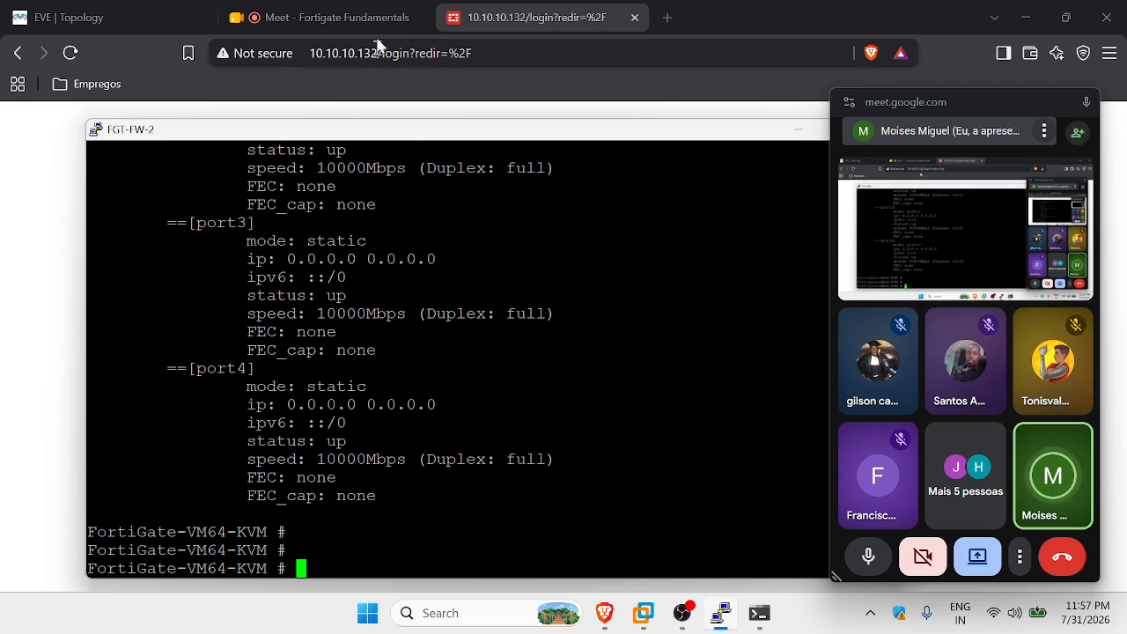
{"action": "left_click", "coordinate": [350, 18]}
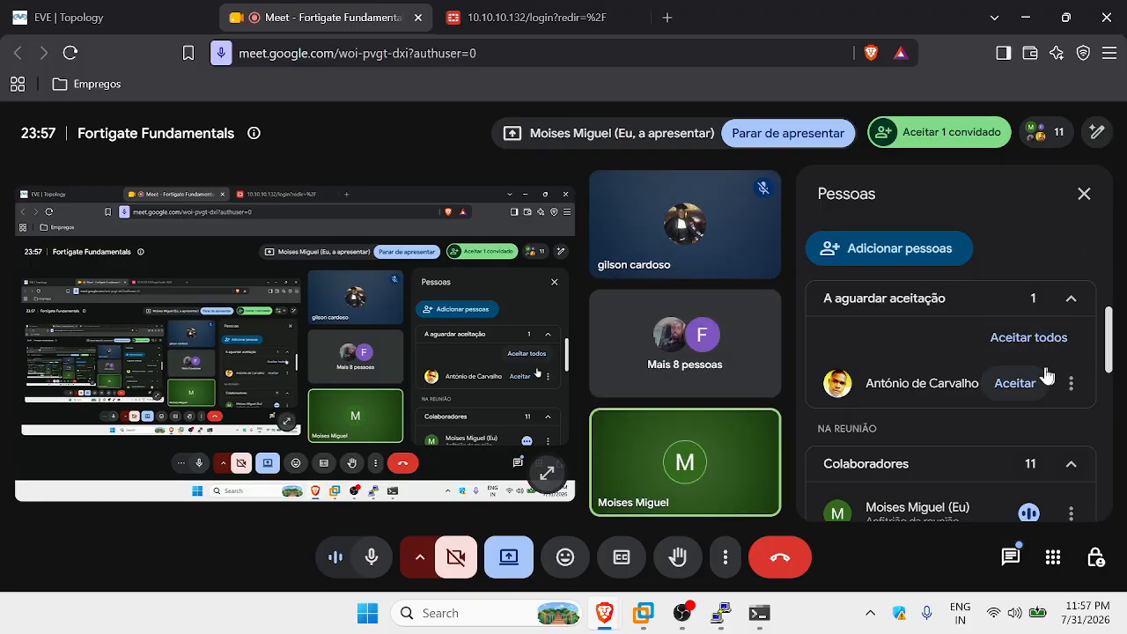
Admit the waiting guest into the Meet call.
{"action": "left_click", "coordinate": [1015, 384]}
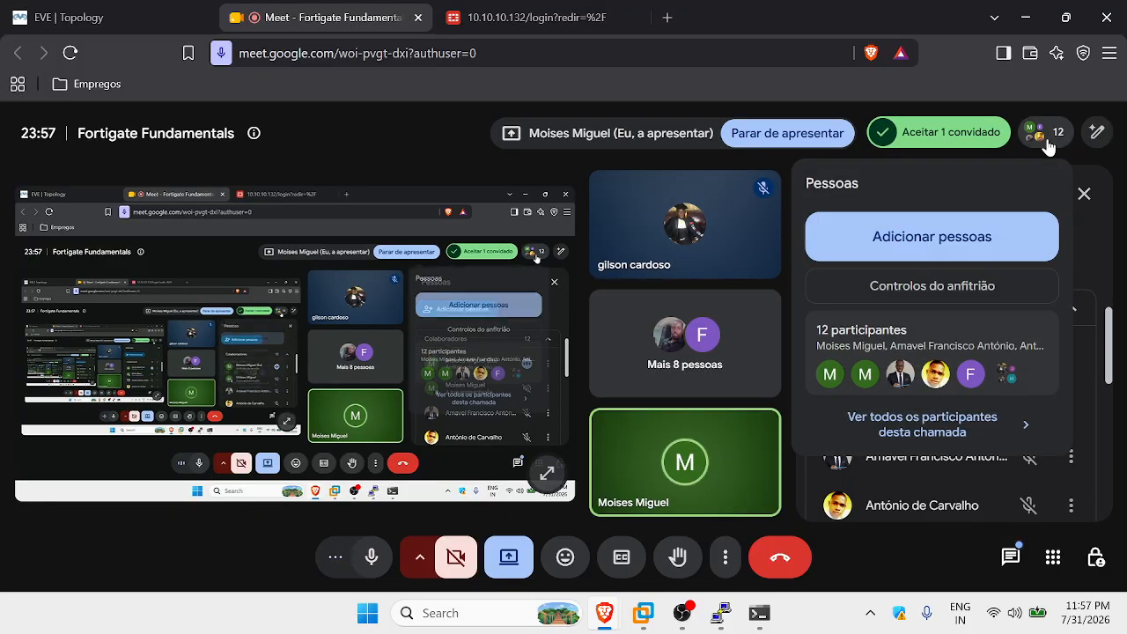
{"action": "left_click", "coordinate": [1046, 139]}
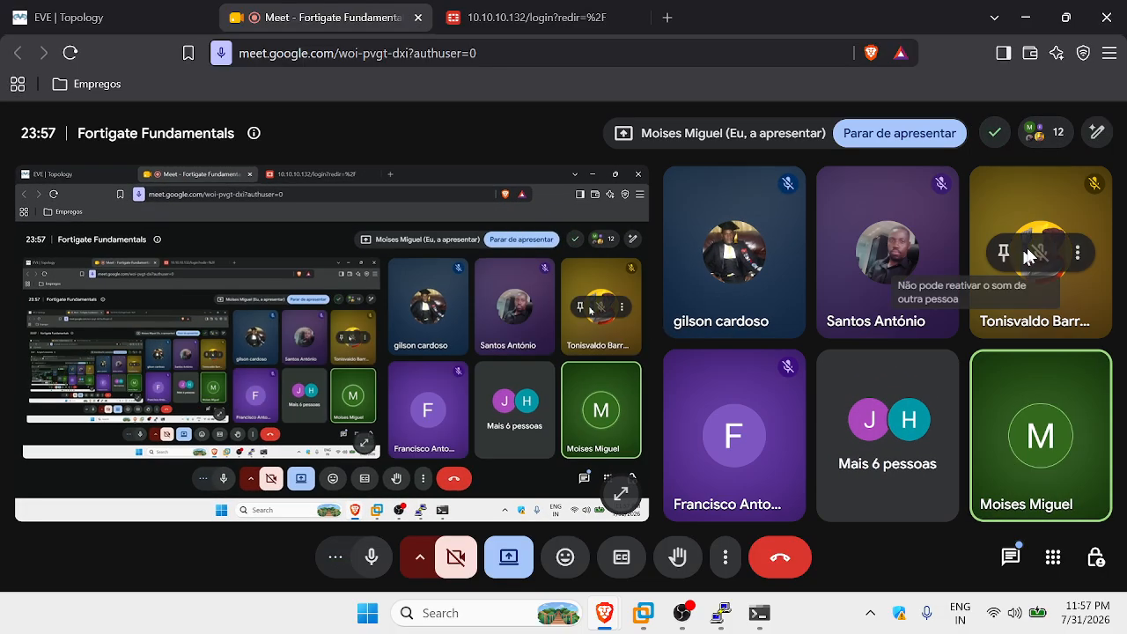
{"action": "left_click", "coordinate": [1039, 132]}
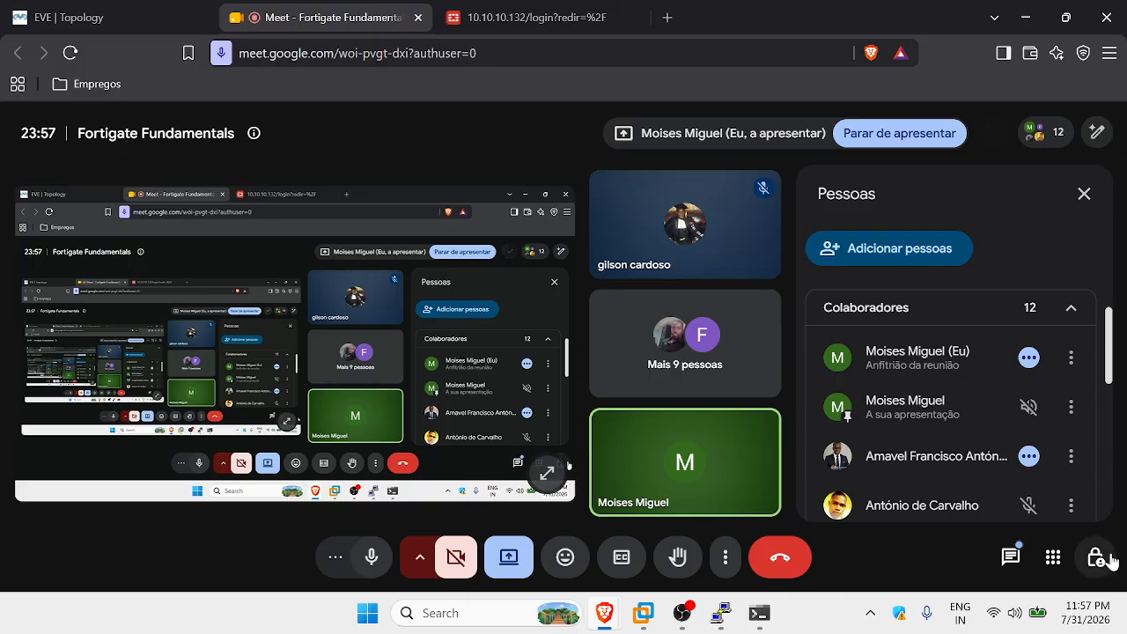
Set the meeting access type to Abrir in host controls and return to the FortiGate tab.
{"action": "left_click", "coordinate": [1095, 554]}
{"action": "scroll", "coordinate": [1000, 356], "scroll_direction": "down", "scroll_amount": 5}
{"action": "scroll", "coordinate": [1002, 365], "scroll_direction": "down", "scroll_amount": 5}
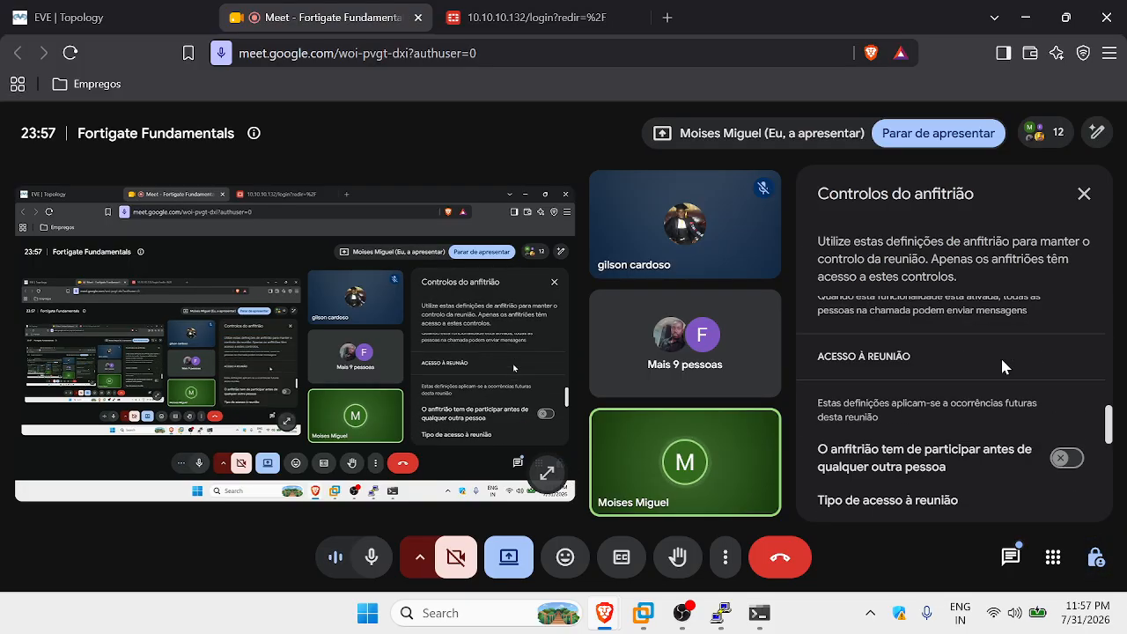
{"action": "left_click", "coordinate": [869, 369]}
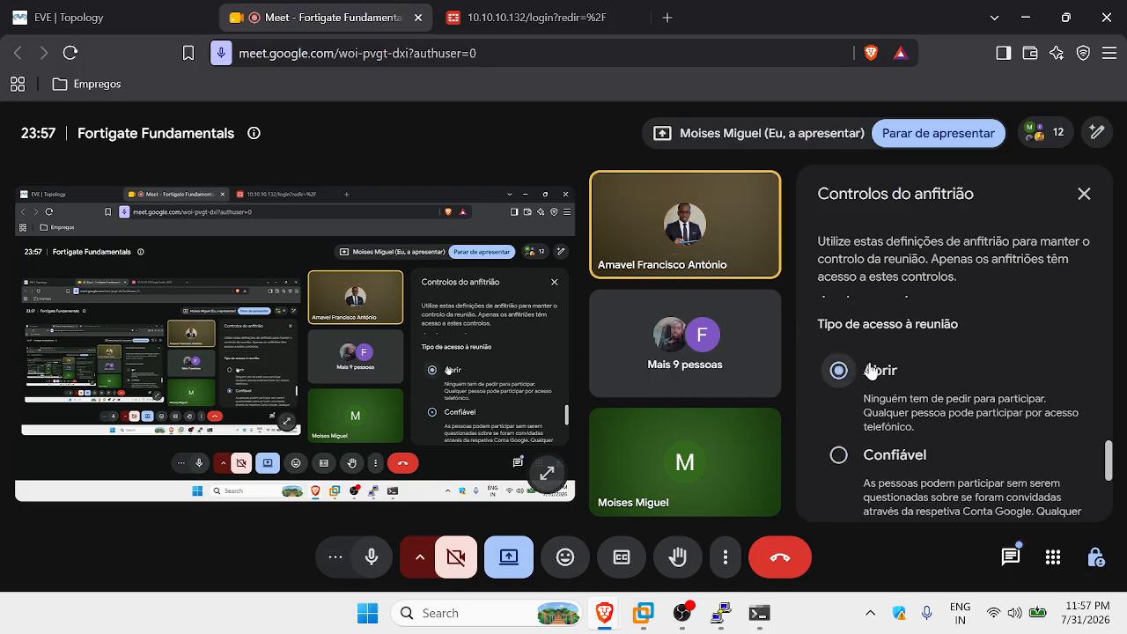
{"action": "left_click", "coordinate": [1083, 194]}
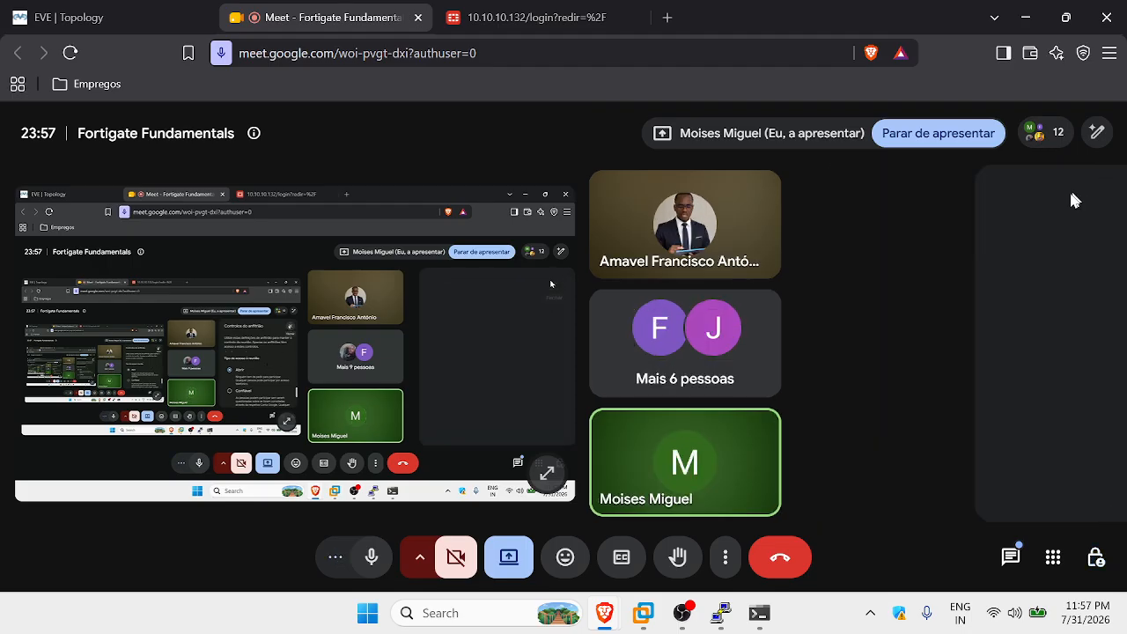
{"action": "left_click", "coordinate": [528, 18]}
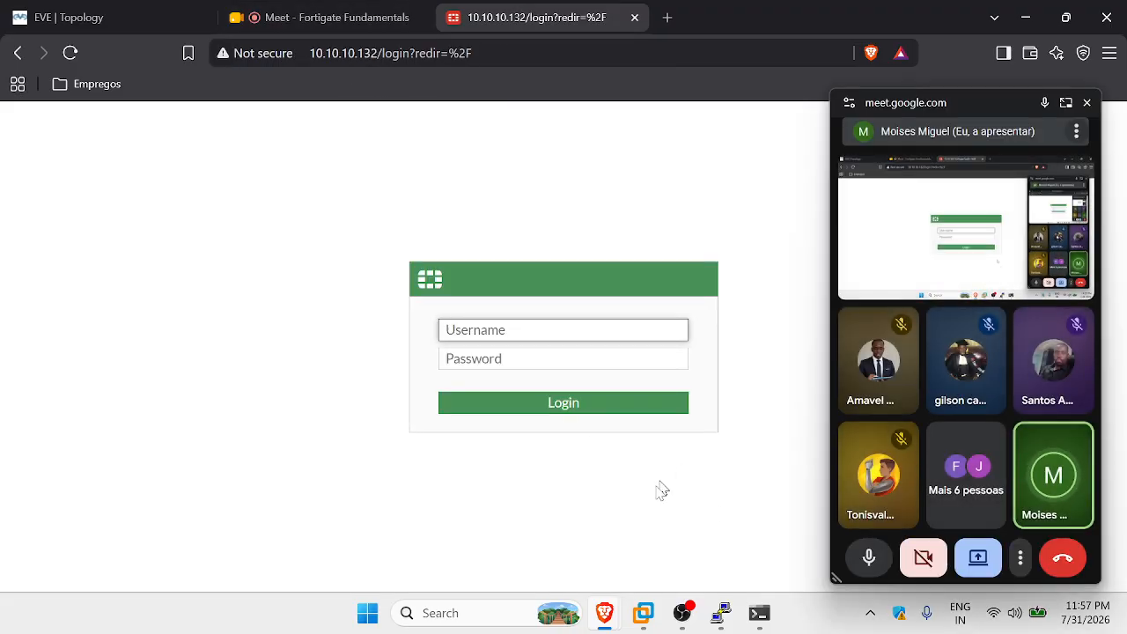
Close the Meet mini-window and enter 'config system interface' on the FGT-FW-2 console.
{"action": "left_click", "coordinate": [1086, 103]}
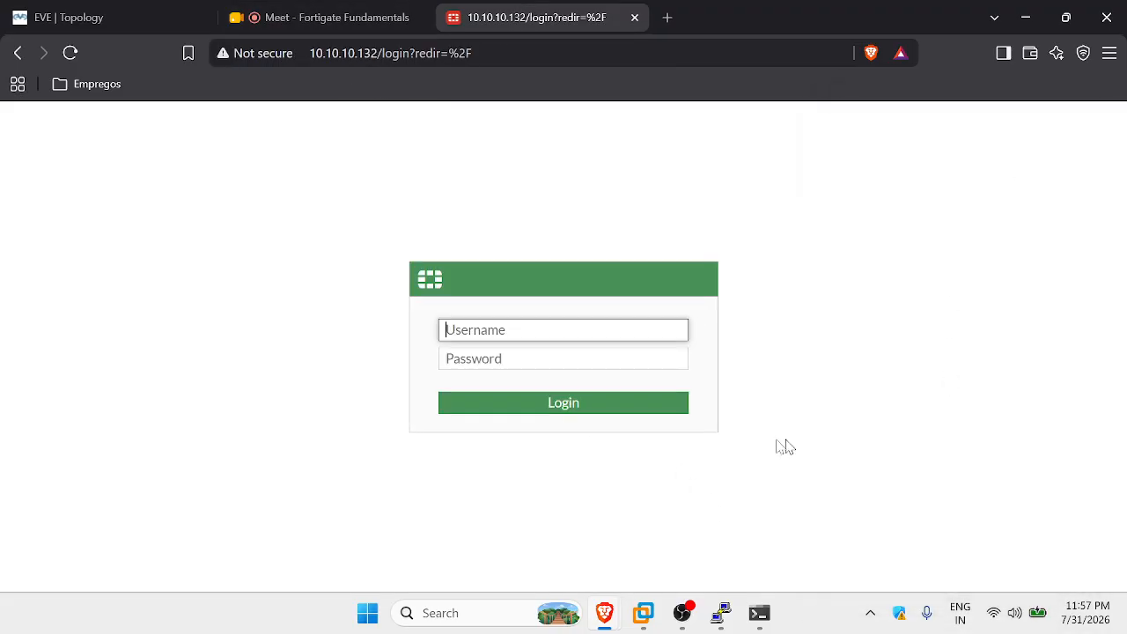
{"action": "left_click", "coordinate": [720, 612]}
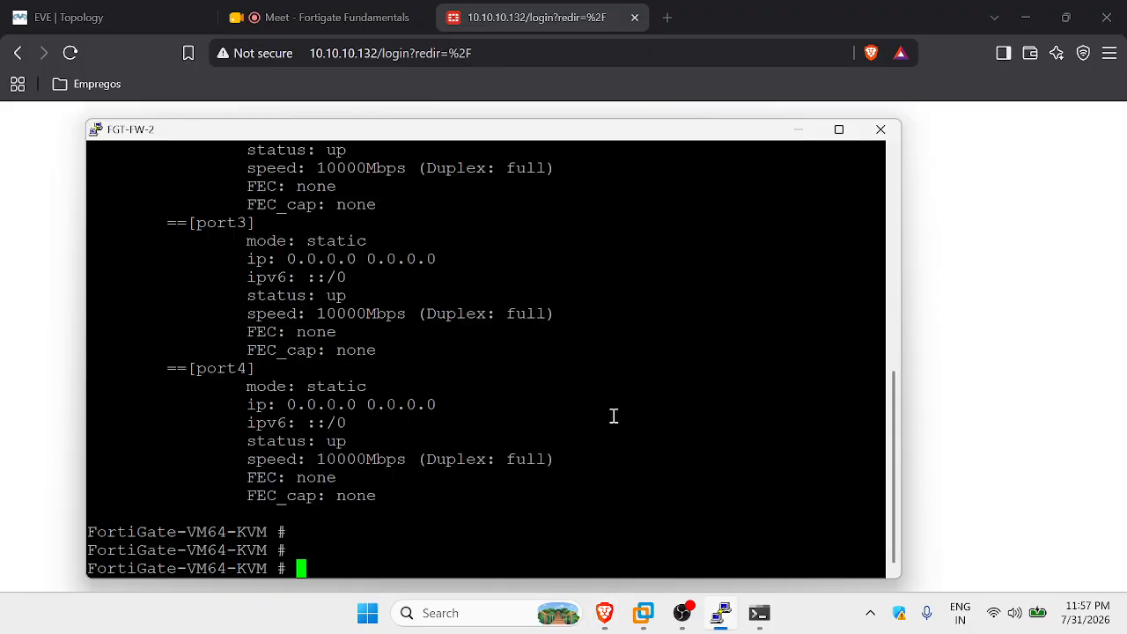
{"action": "type", "text": "config system interface"}
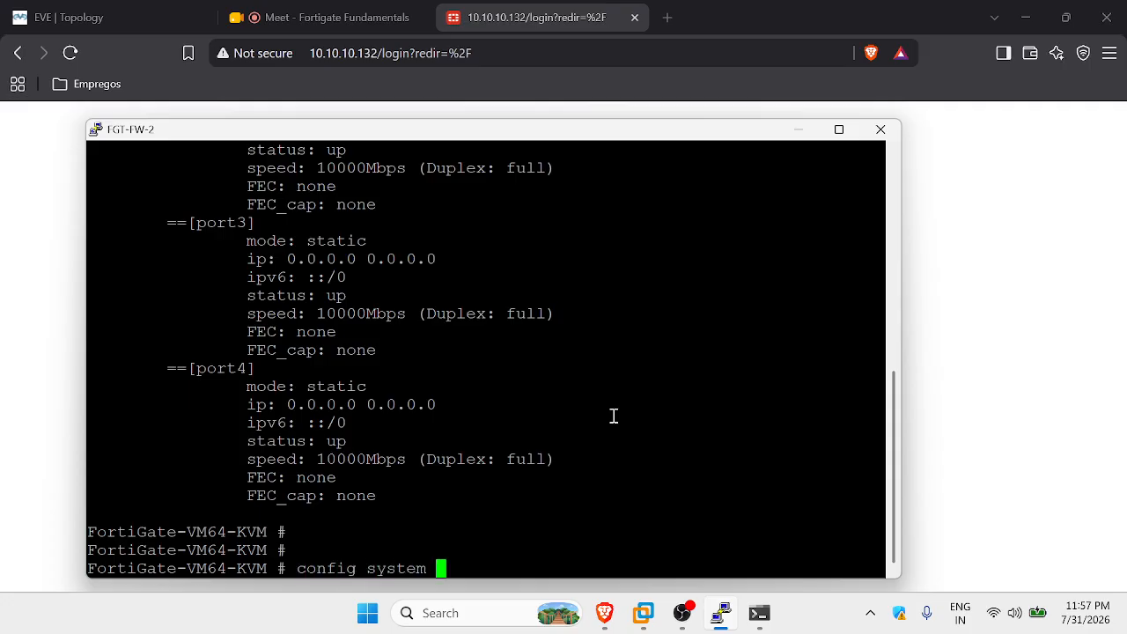
{"action": "key", "text": "Return"}
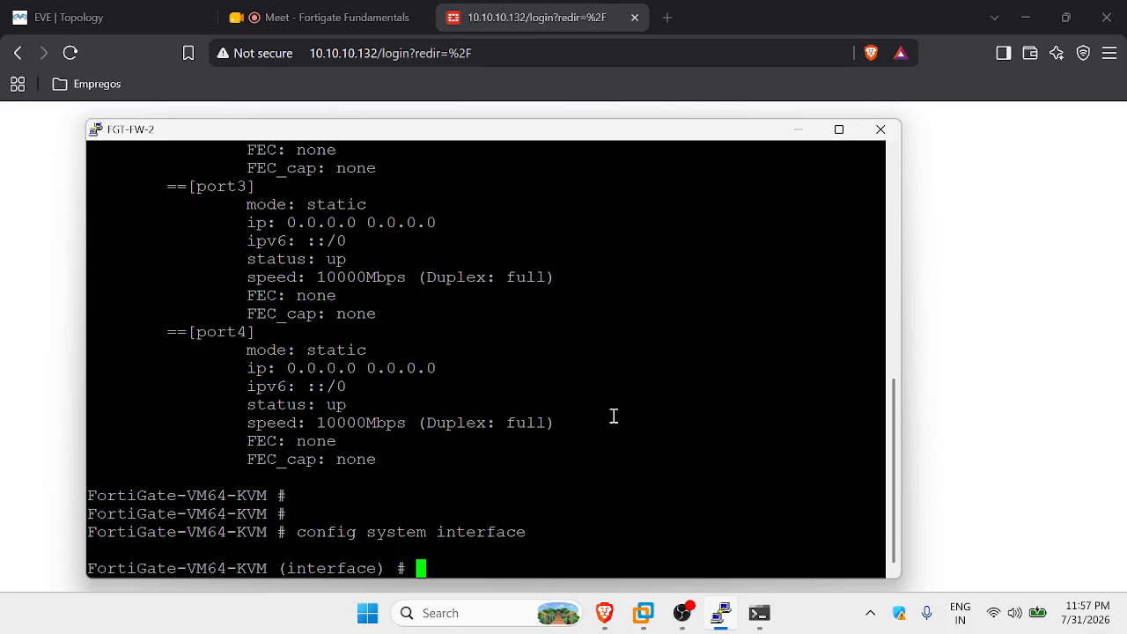
List the port1–port4 interface configuration with 'show' and scroll through the output.
{"action": "type", "text": "show"}
{"action": "key", "text": "Return"}
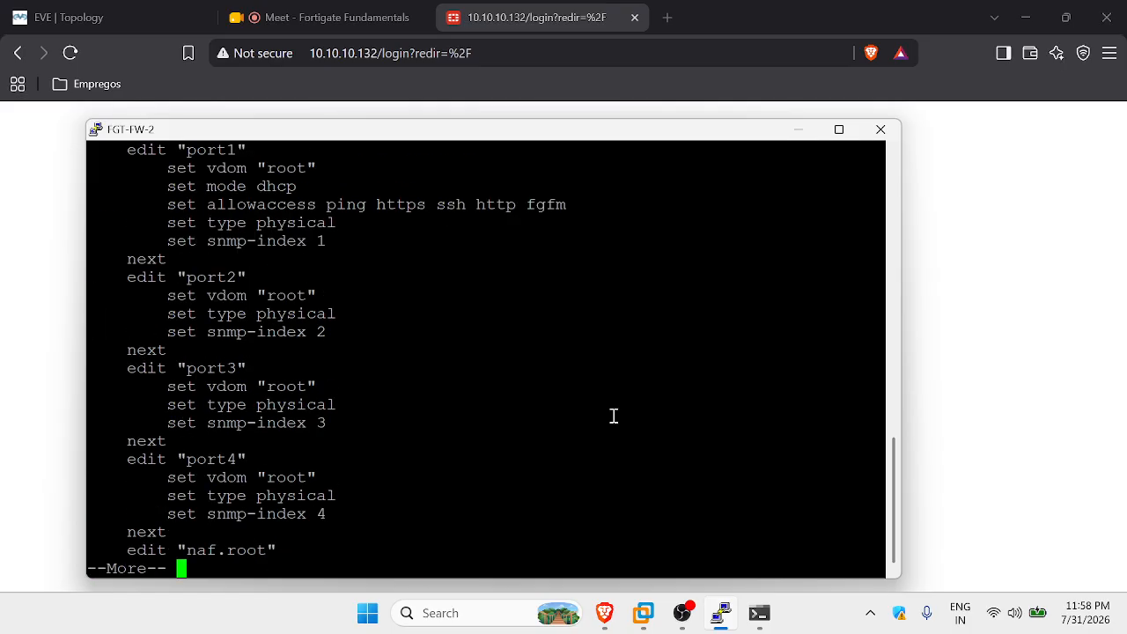
{"action": "scroll", "coordinate": [510, 405], "scroll_direction": "up", "scroll_amount": 8}
{"action": "scroll", "coordinate": [455, 396], "scroll_direction": "down", "scroll_amount": 8}
{"action": "scroll", "coordinate": [364, 293], "scroll_direction": "up", "scroll_amount": 4}
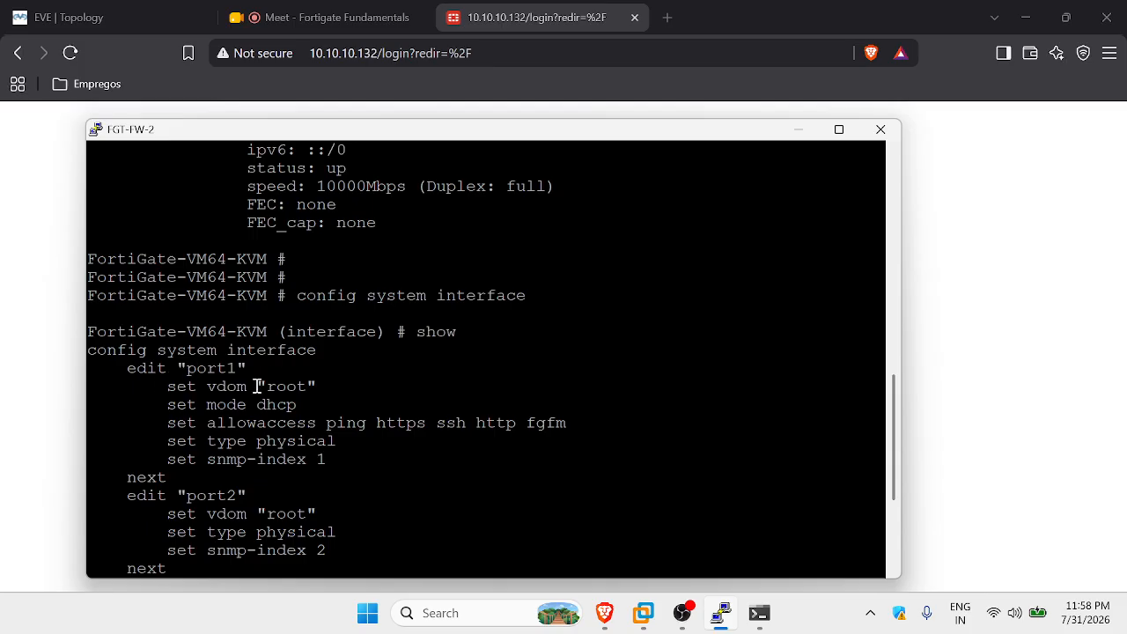
{"action": "scroll", "coordinate": [282, 409], "scroll_direction": "down", "scroll_amount": 4}
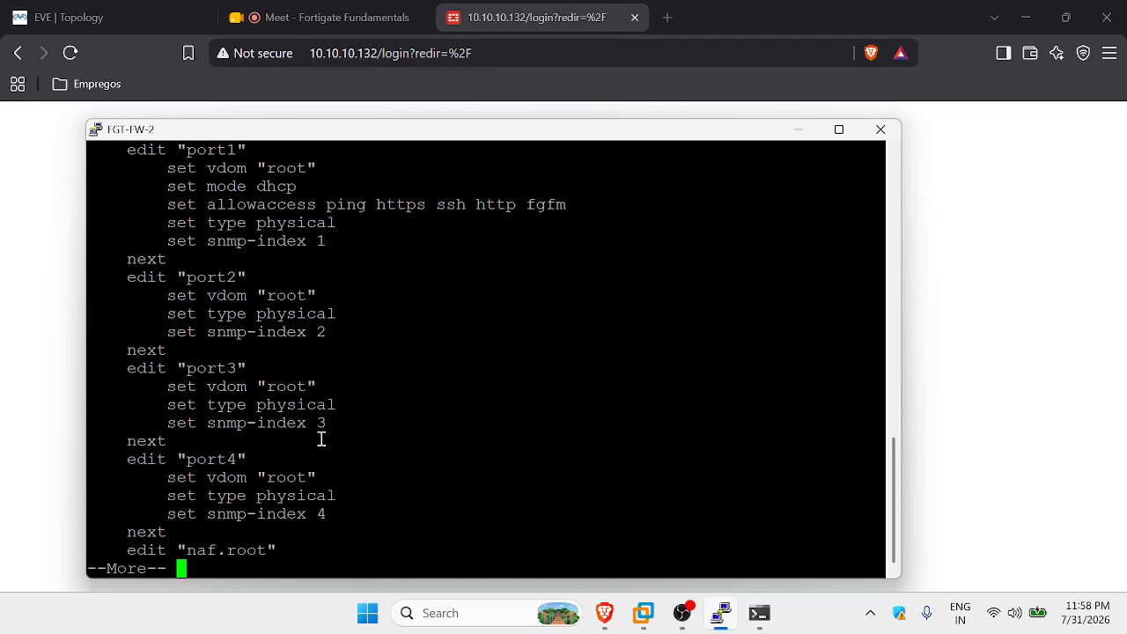
Quit the pager, run 'edit port1' and show port1's current settings.
{"action": "key", "text": "Return"}
{"action": "type", "text": "qedit "}
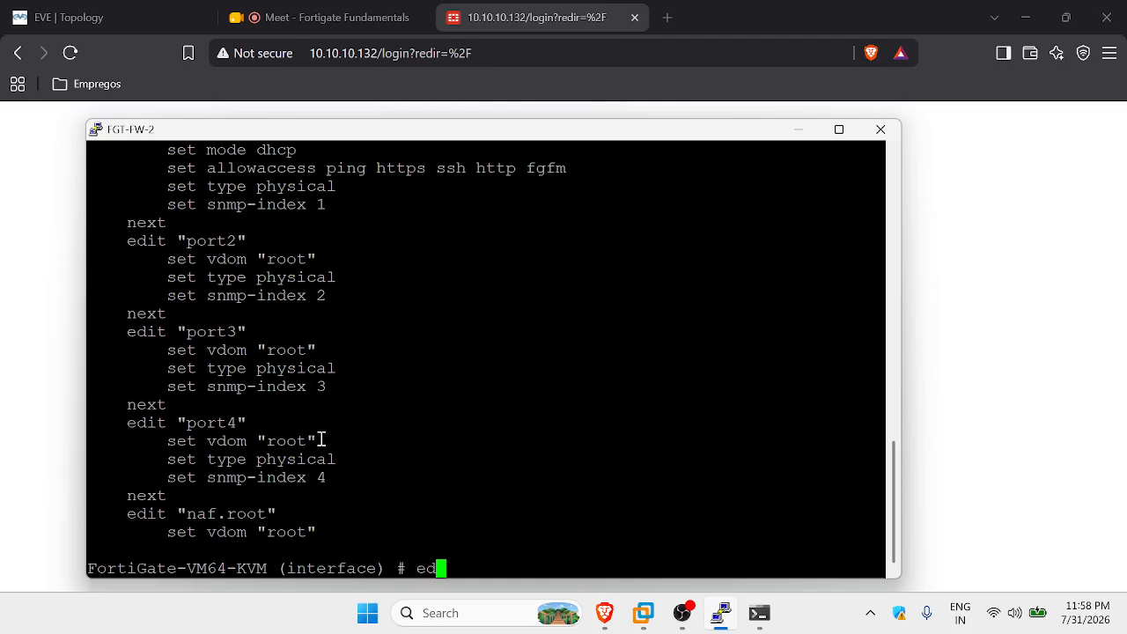
{"action": "type", "text": "port1"}
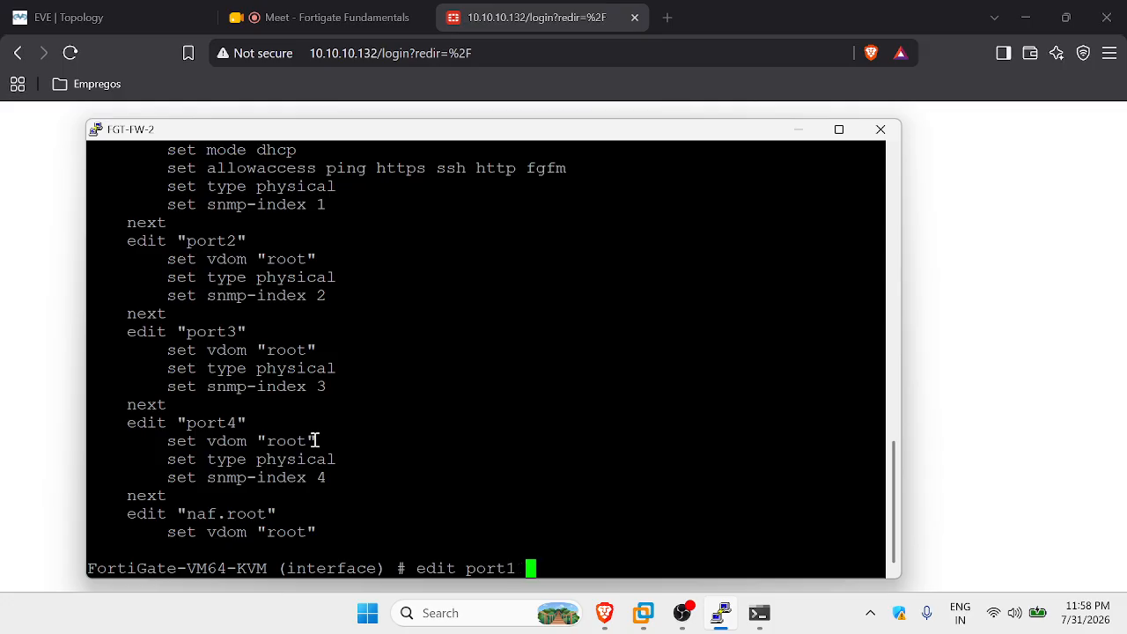
{"action": "key", "text": "Return"}
{"action": "type", "text": "show"}
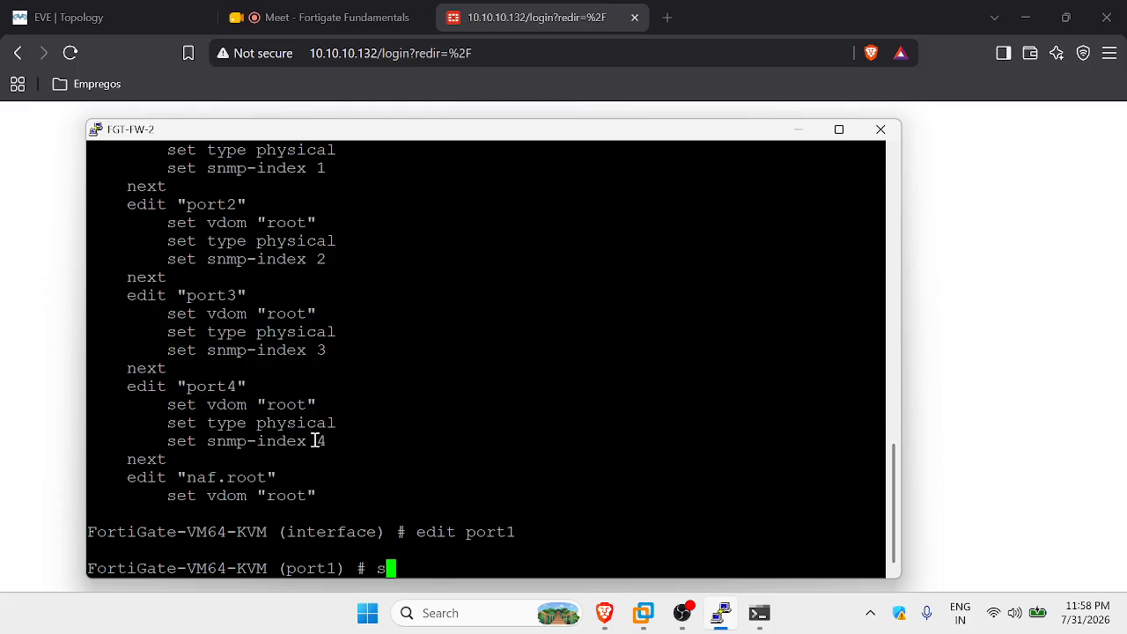
{"action": "key", "text": "Return"}
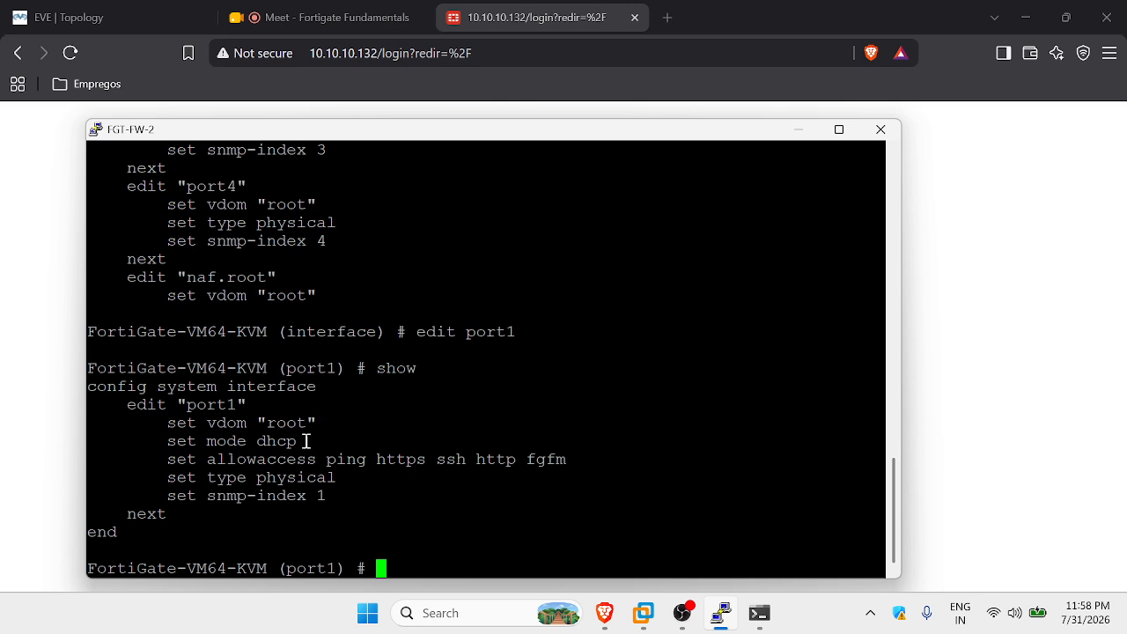
Highlight port1's 'set mode dhcp' line and its allowaccess list, including ping and https.
{"action": "left_click_drag", "start_coordinate": [297, 441], "coordinate": [172, 441]}
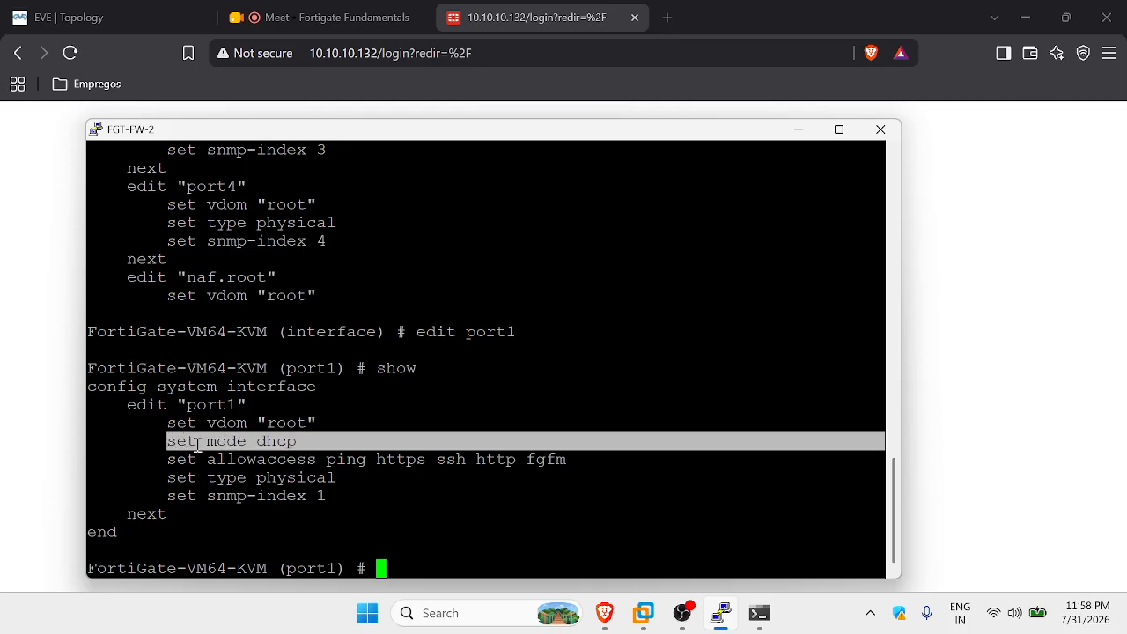
{"action": "left_click", "coordinate": [233, 441]}
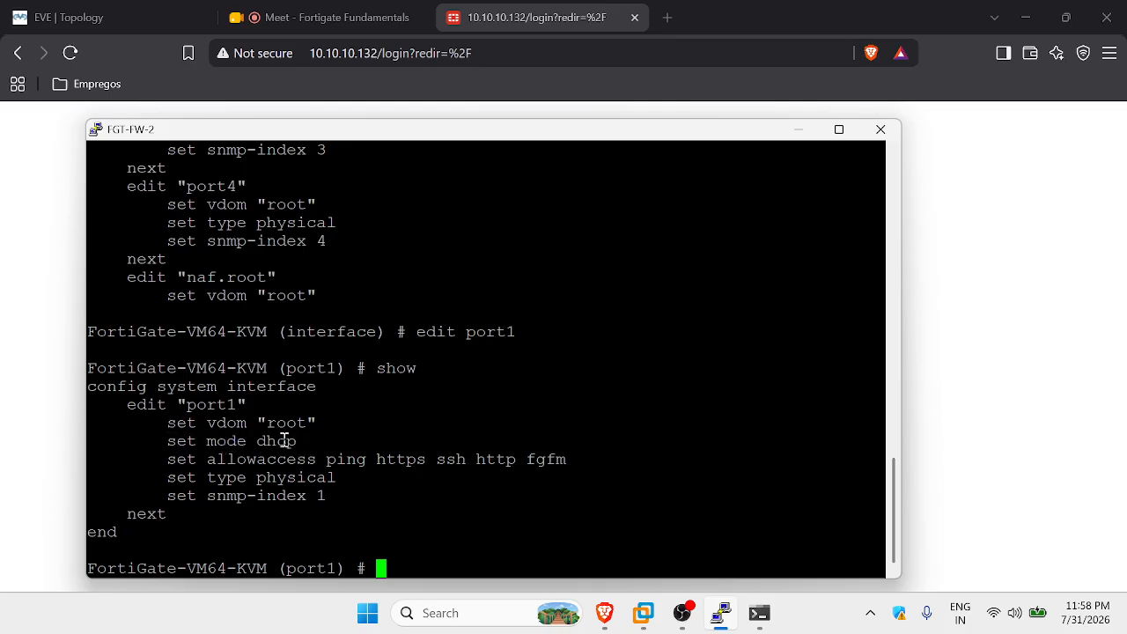
{"action": "left_click_drag", "start_coordinate": [297, 441], "coordinate": [168, 441]}
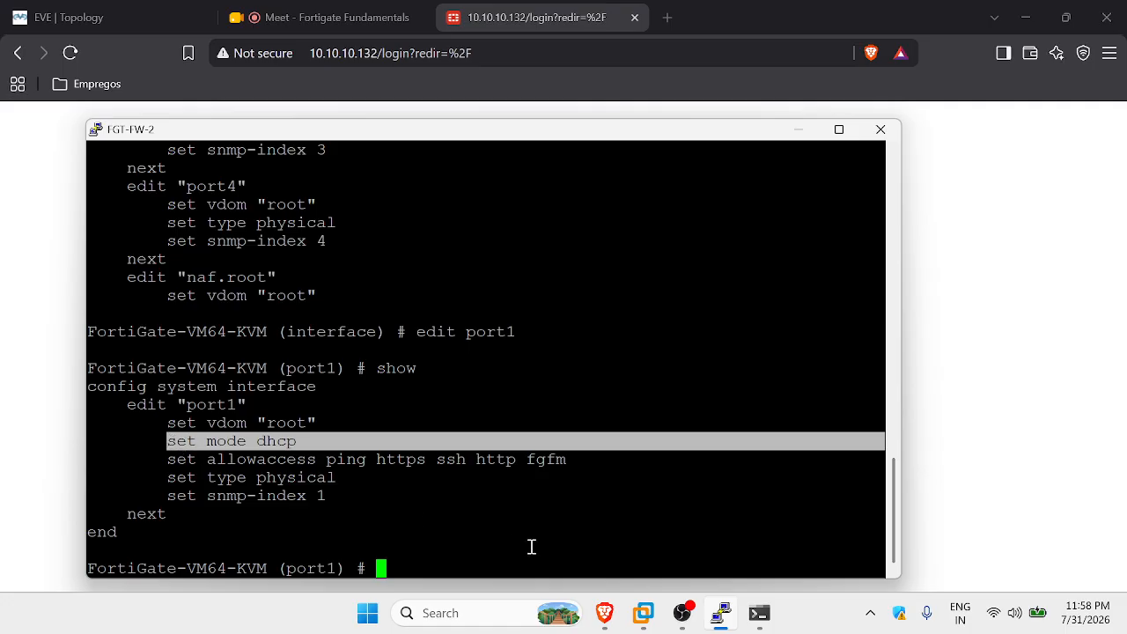
{"action": "left_click", "coordinate": [198, 469]}
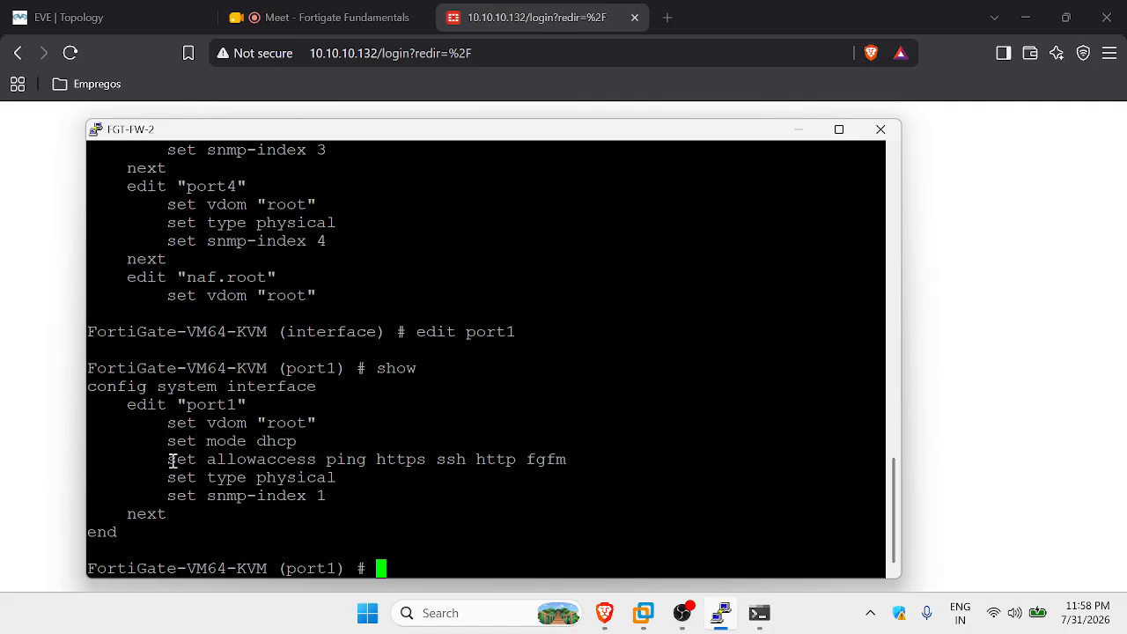
{"action": "left_click_drag", "start_coordinate": [173, 461], "coordinate": [556, 461]}
{"action": "left_click", "coordinate": [513, 459]}
{"action": "left_click_drag", "start_coordinate": [371, 458], "coordinate": [331, 459]}
{"action": "left_click_drag", "start_coordinate": [425, 459], "coordinate": [378, 454]}
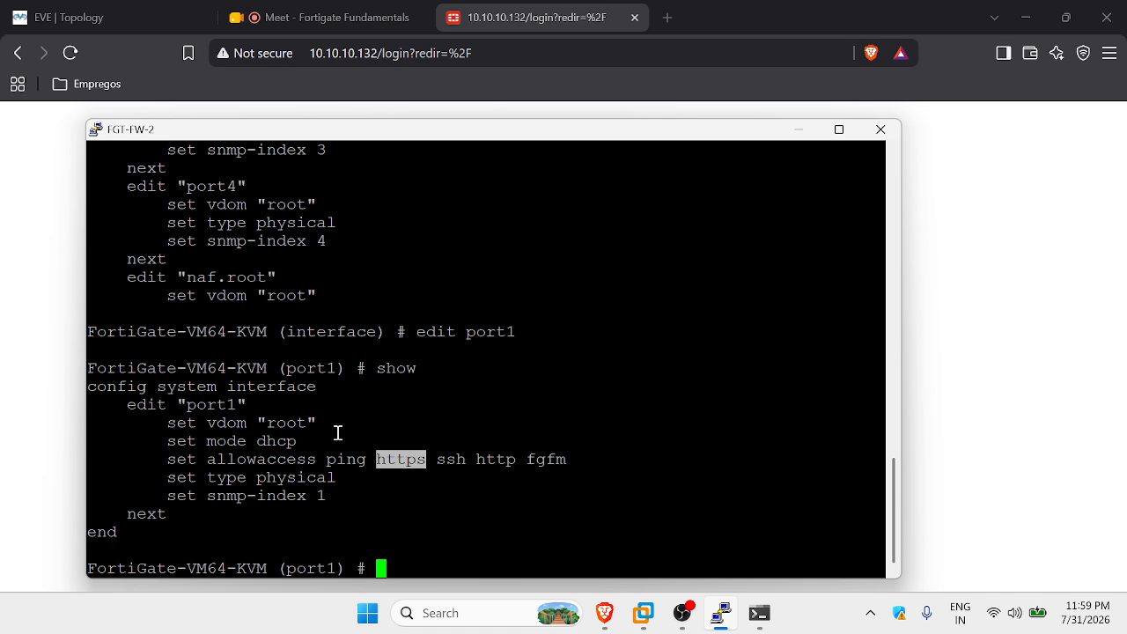
Set port1 to static mode with IP address 10.10.10.20/24.
{"action": "type", "text": "set mode static"}
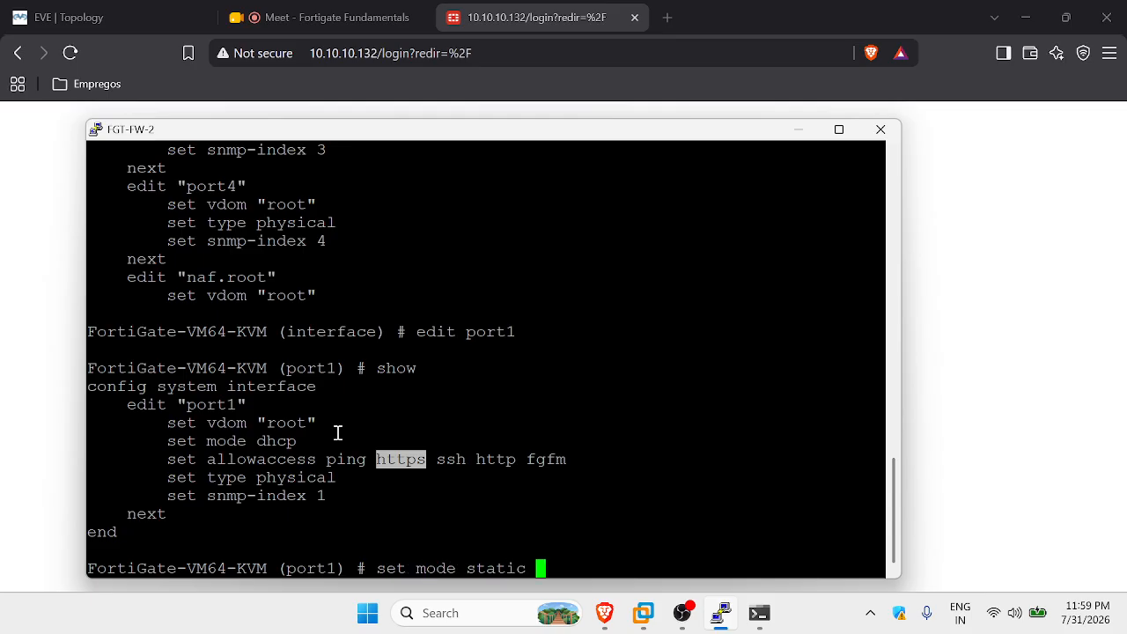
{"action": "key", "text": "Return"}
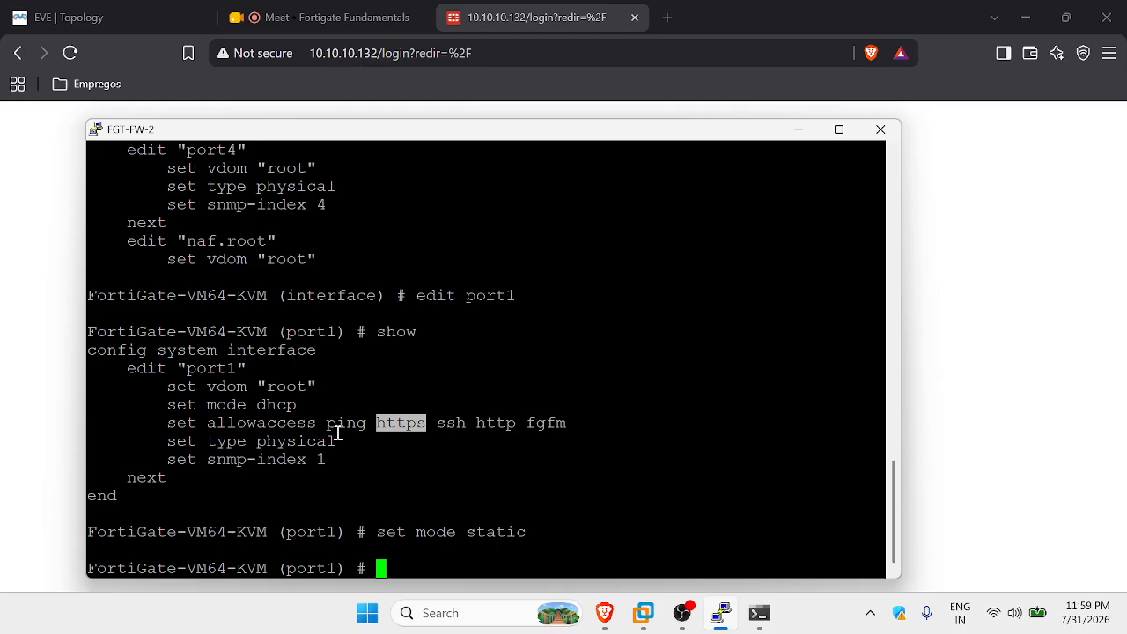
{"action": "type", "text": "set ip "}
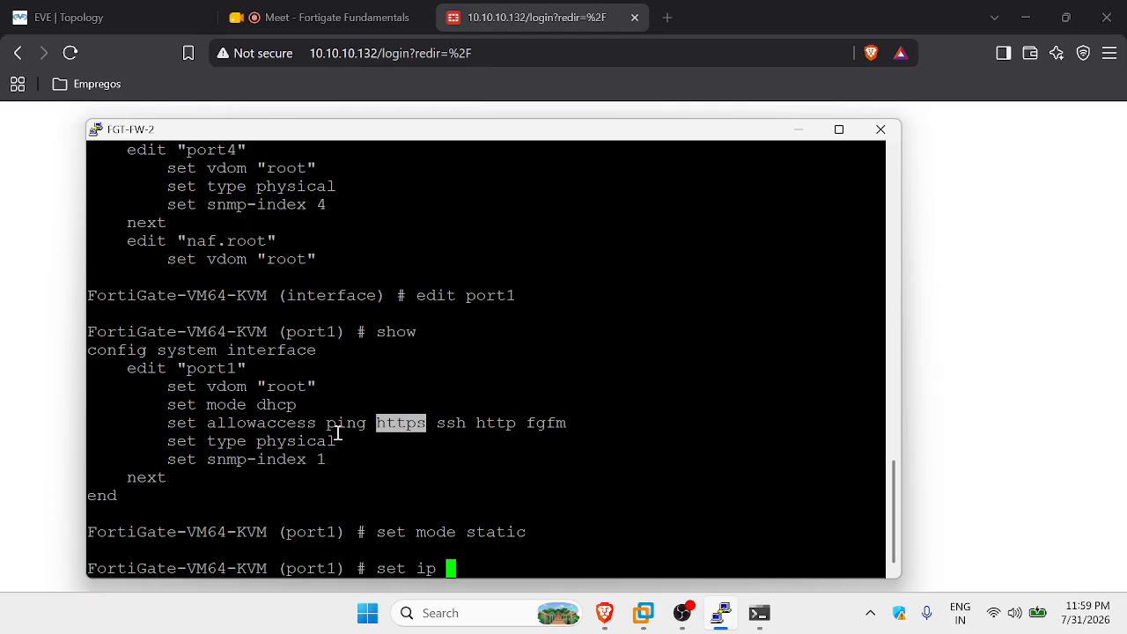
{"action": "type", "text": "10.10.10"}
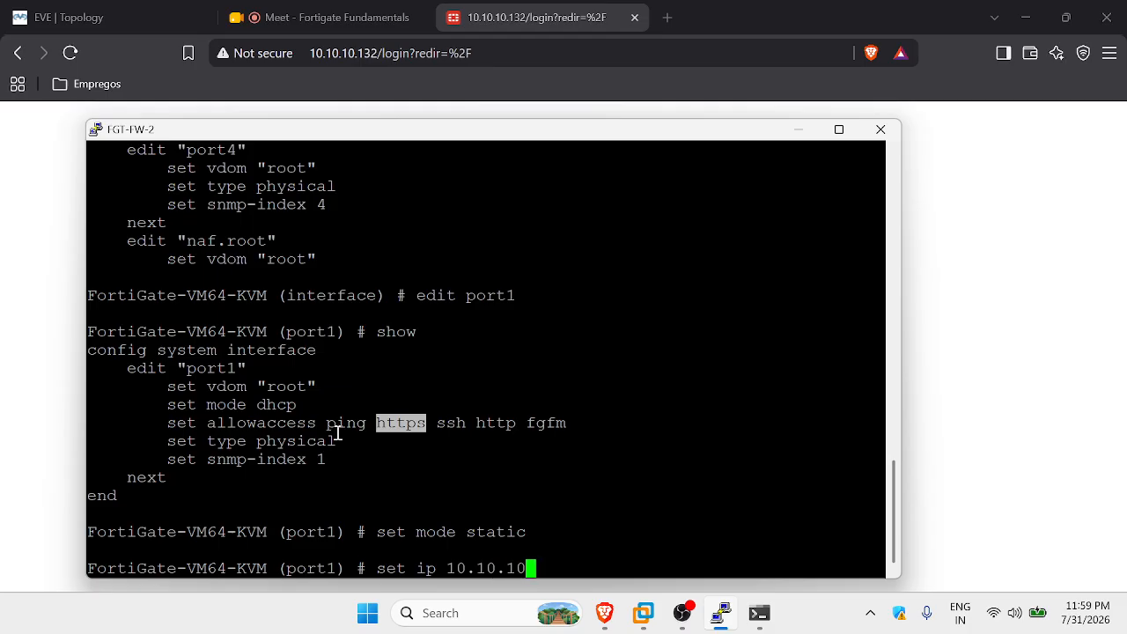
{"action": "type", "text": ".20"}
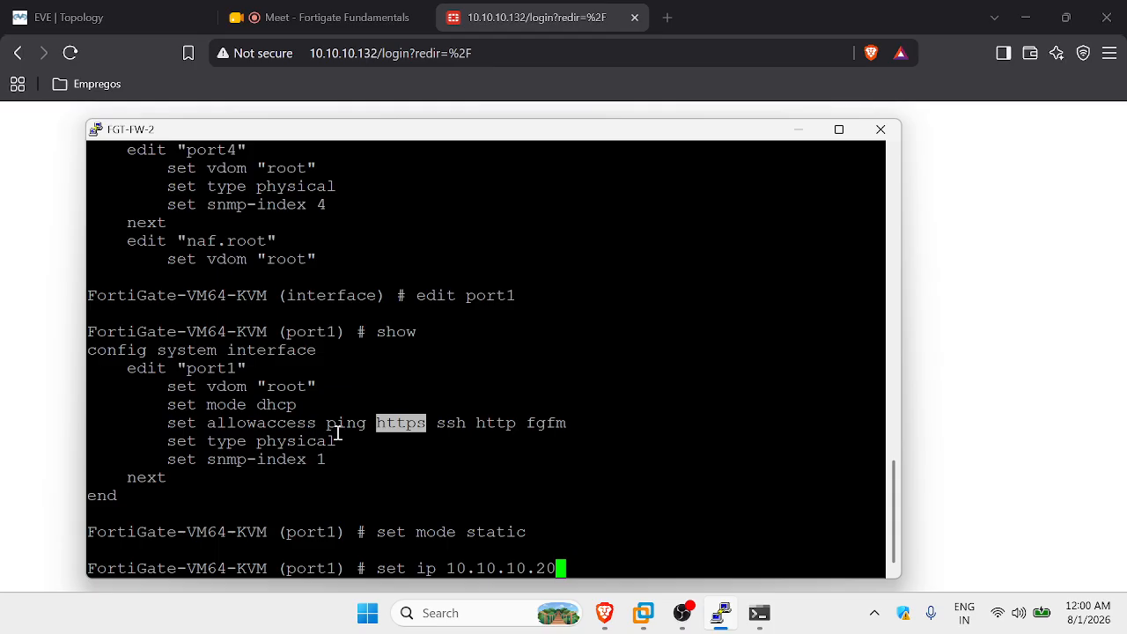
{"action": "type", "text": "/24"}
{"action": "key", "text": "Return"}
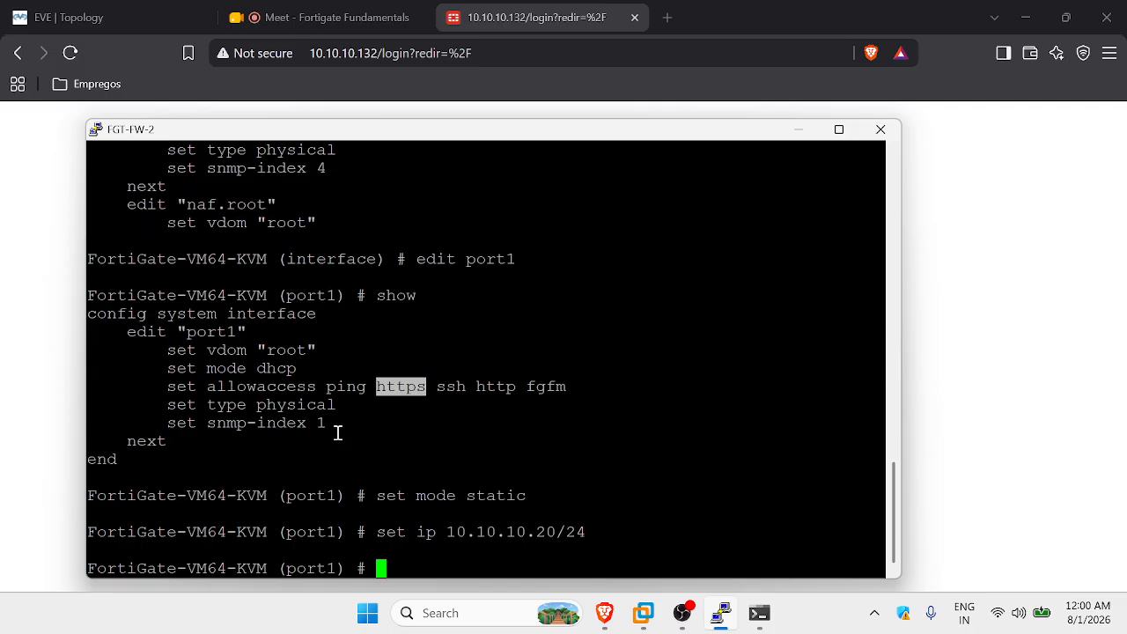
Give port1 the alias mgmt-int and begin typing the allowaccess command.
{"action": "type", "text": "set alias"}
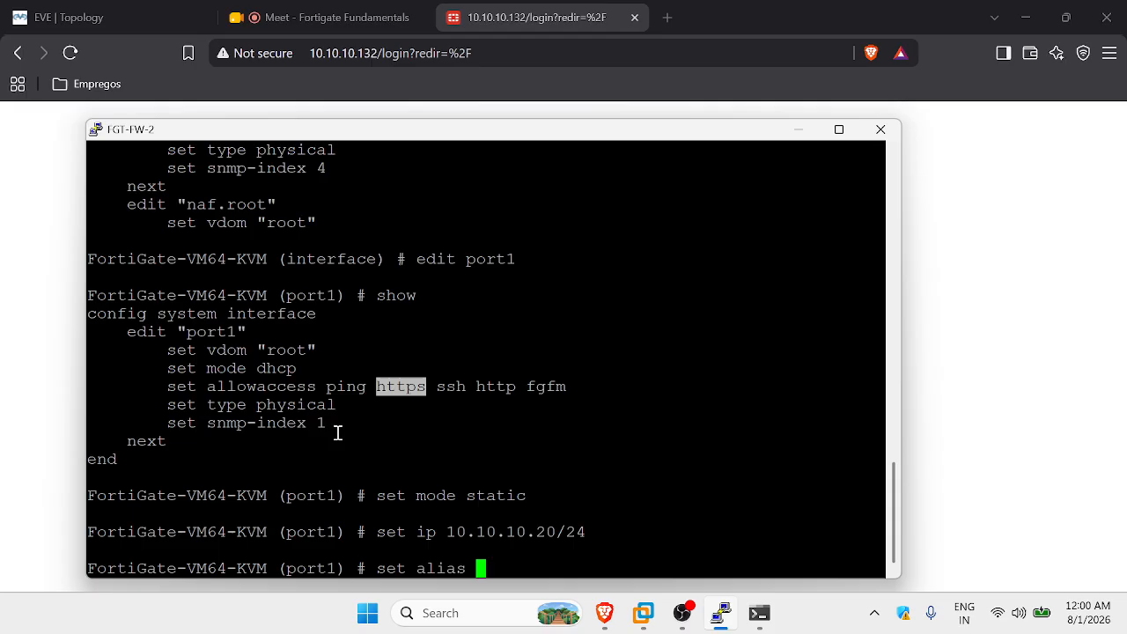
{"action": "type", "text": "\"MGMT-INT\""}
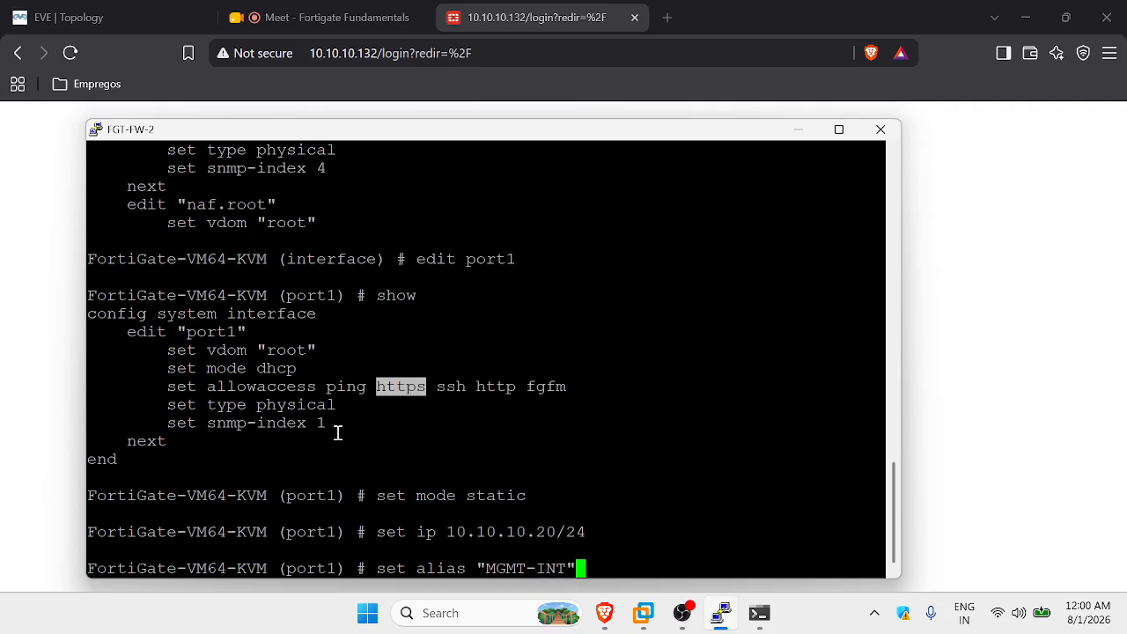
{"action": "key", "text": "BackSpace"}
{"action": "key", "text": "BackSpace"}
{"action": "key", "text": "BackSpace"}
{"action": "key", "text": "BackSpace"}
{"action": "key", "text": "BackSpace"}
{"action": "key", "text": "BackSpace"}
{"action": "key", "text": "BackSpace"}
{"action": "key", "text": "BackSpace"}
{"action": "key", "text": "BackSpace"}
{"action": "key", "text": "BackSpace"}
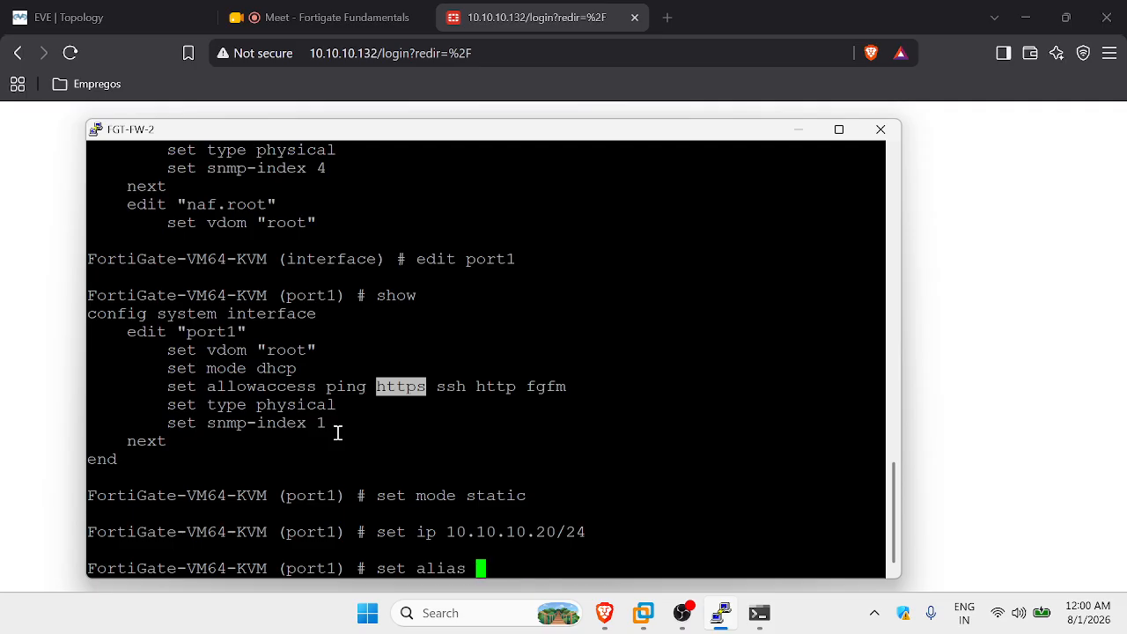
{"action": "type", "text": "mgmt-in"}
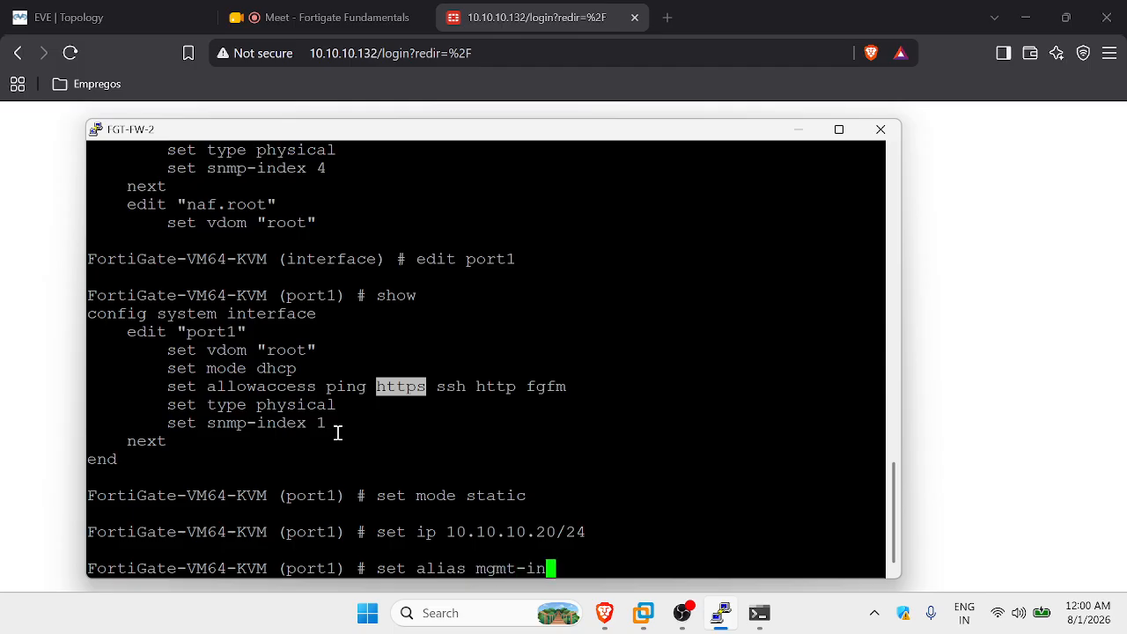
{"action": "type", "text": "t"}
{"action": "key", "text": "Return"}
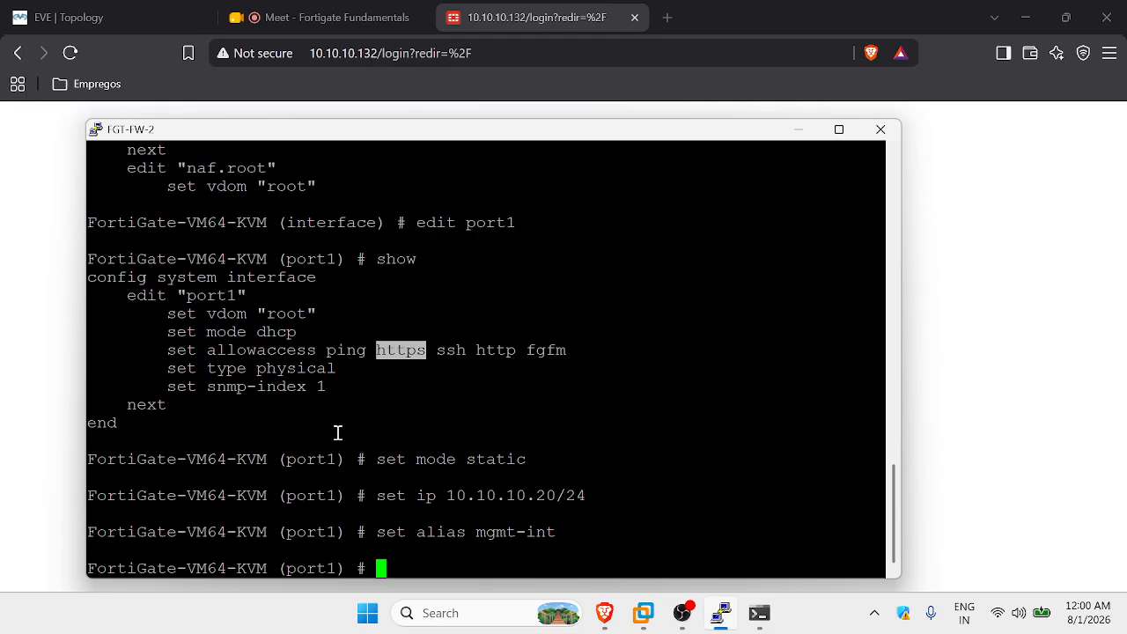
{"action": "type", "text": "set "}
{"action": "type", "text": "alo"}
{"action": "type", "text": "lowaccess"}
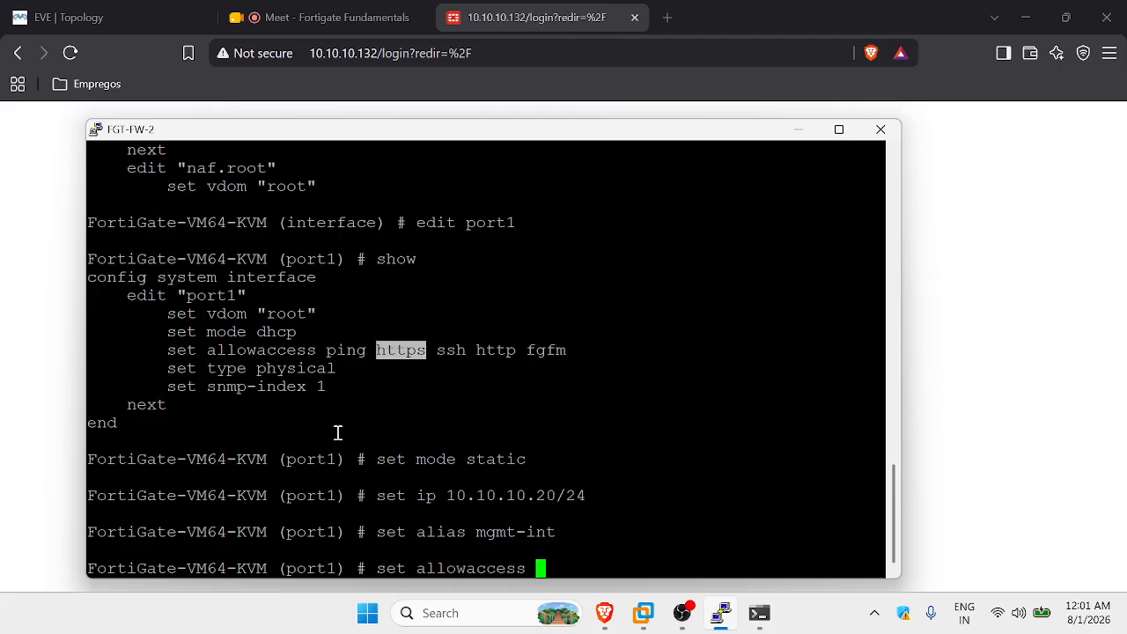
List the available allowaccess options and highlight ping and https.
{"action": "key", "text": "question"}
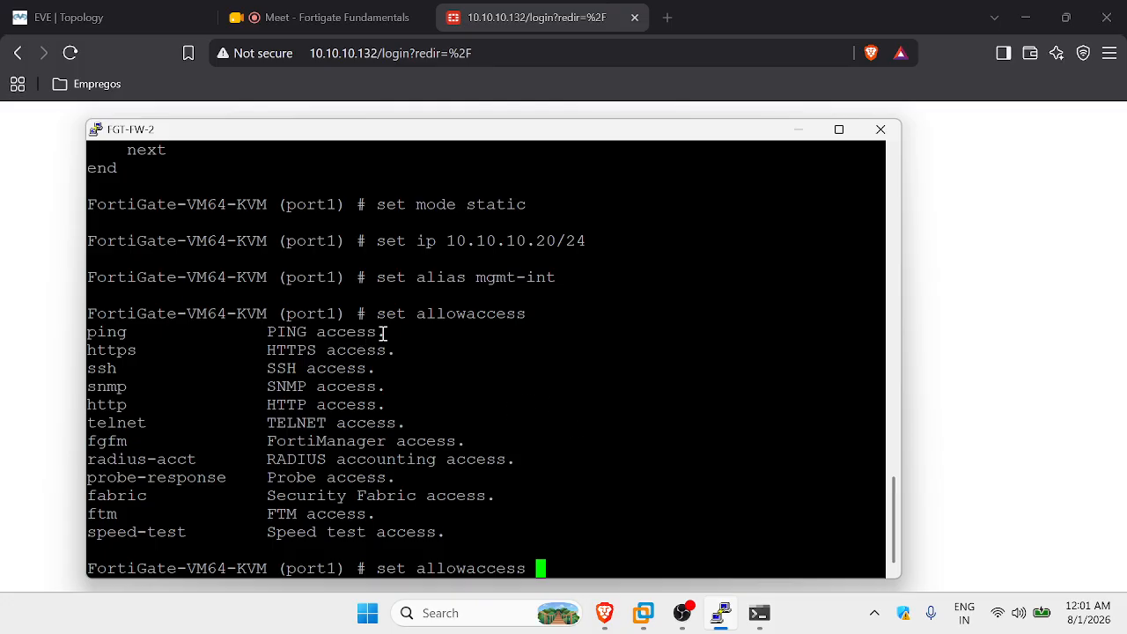
{"action": "left_click_drag", "start_coordinate": [134, 333], "coordinate": [100, 331]}
{"action": "left_click", "coordinate": [139, 333]}
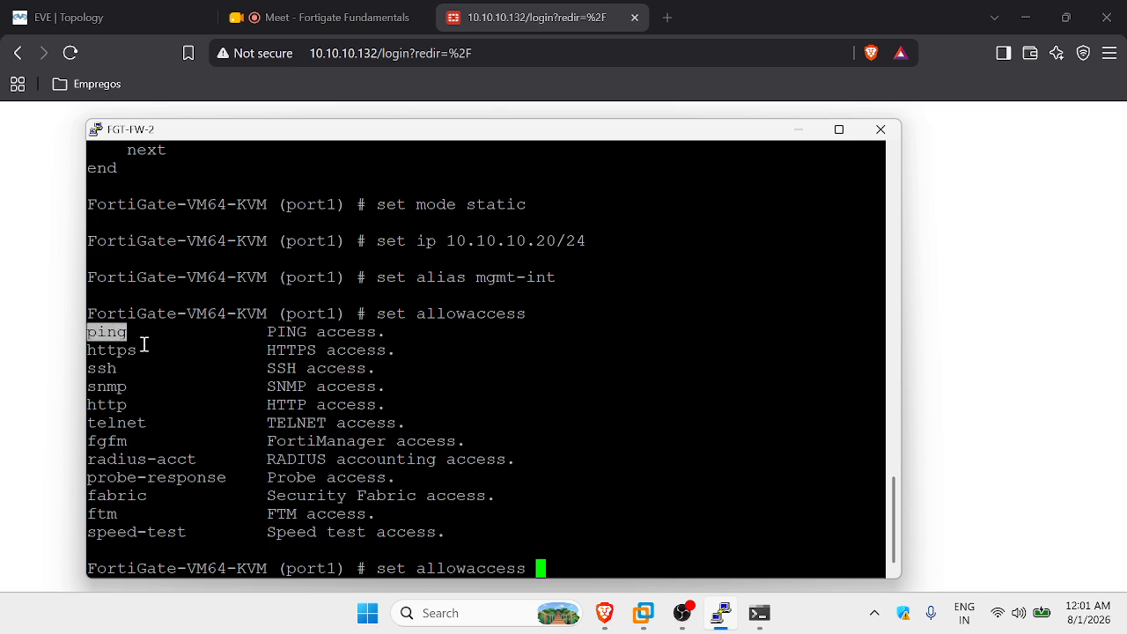
{"action": "left_click_drag", "start_coordinate": [139, 351], "coordinate": [98, 349]}
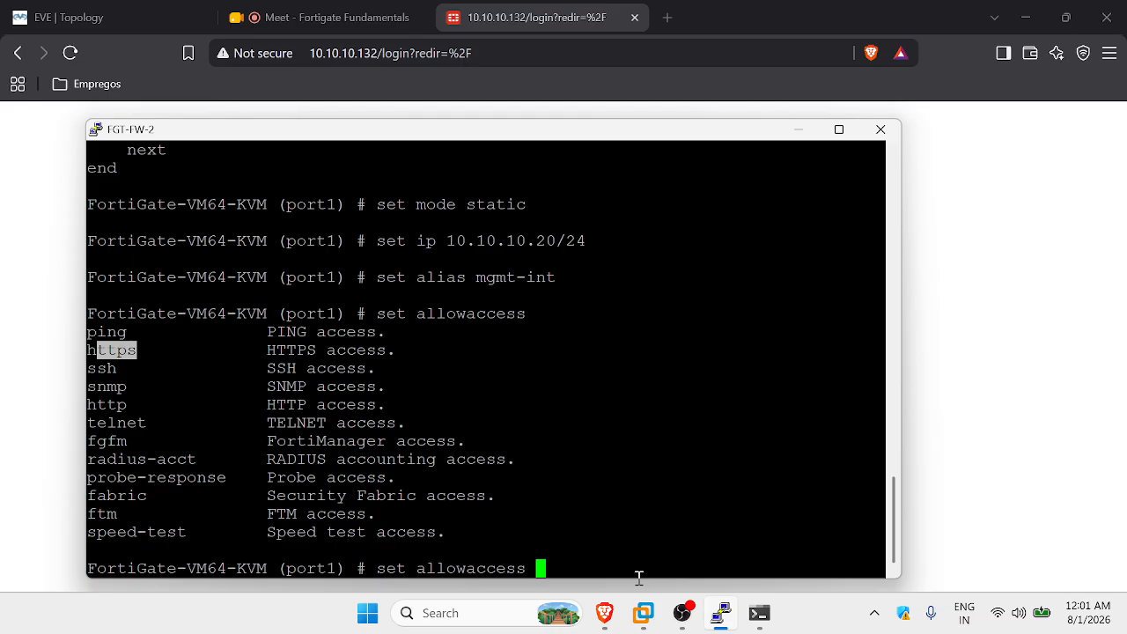
Set port1's allowaccess to http ssh ping.
{"action": "type", "text": "sh"}
{"action": "key", "text": "BackSpace"}
{"action": "key", "text": "BackSpace"}
{"action": "type", "text": "https"}
{"action": "key", "text": "BackSpace"}
{"action": "key", "text": "BackSpace"}
{"action": "key", "text": "BackSpace"}
{"action": "key", "text": "BackSpace"}
{"action": "key", "text": "BackSpace"}
{"action": "type", "text": "https"}
{"action": "key", "text": "BackSpace"}
{"action": "type", "text": "ssh ping"}
{"action": "key", "text": "Return"}
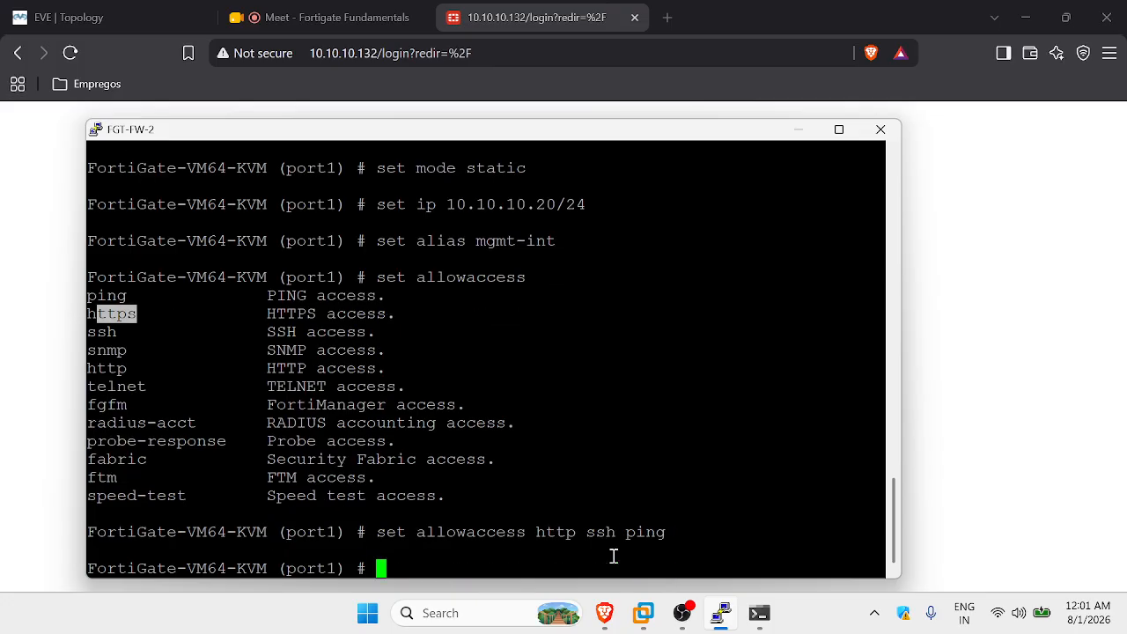
Finish port1 with 'next' and save the interface configuration with 'end'.
{"action": "type", "text": "next"}
{"action": "key", "text": "Return"}
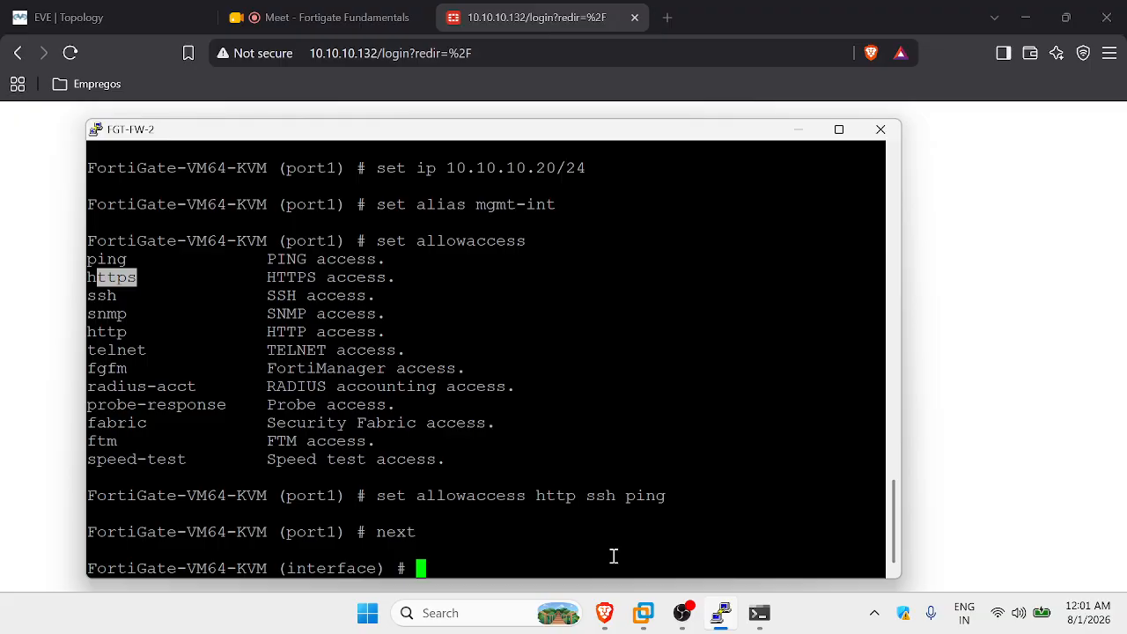
{"action": "type", "text": "end"}
{"action": "key", "text": "Return"}
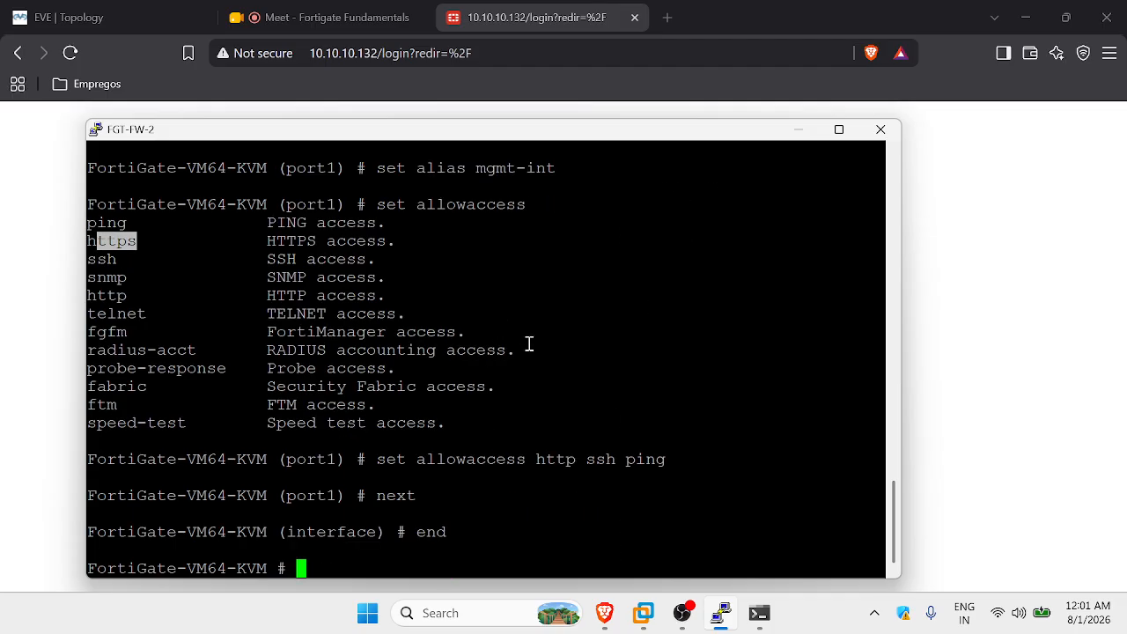
Ping 10.10.10.20 successfully, then rerun the ping to the old 10.10.10.132, which times out.
{"action": "left_click", "coordinate": [768, 623]}
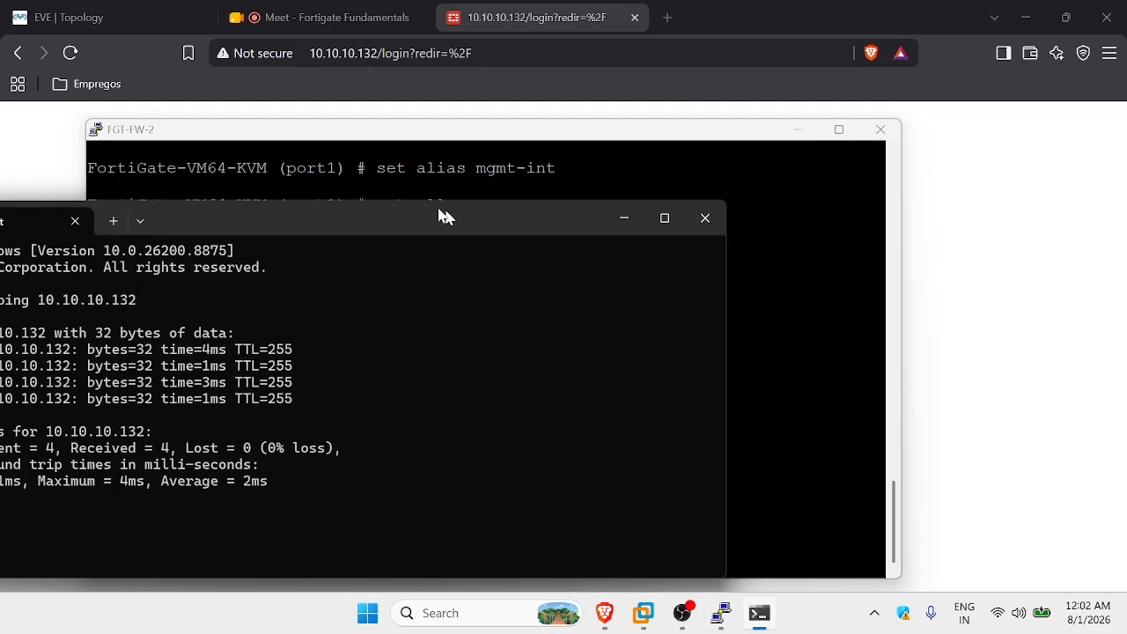
{"action": "left_click_drag", "start_coordinate": [426, 216], "coordinate": [652, 157]}
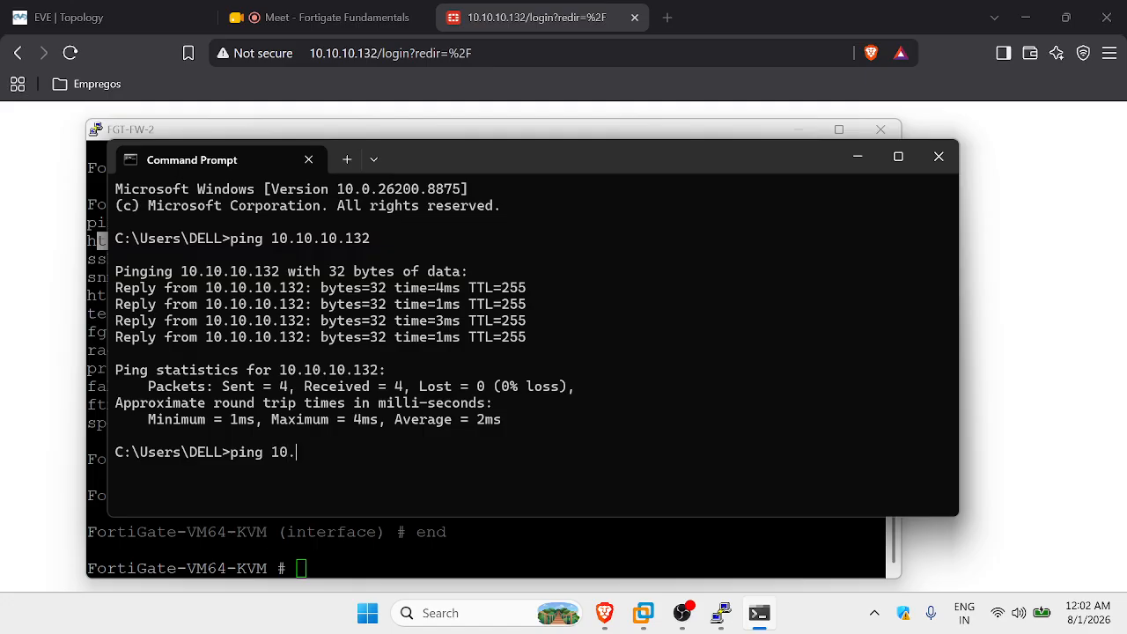
{"action": "key", "text": "Return"}
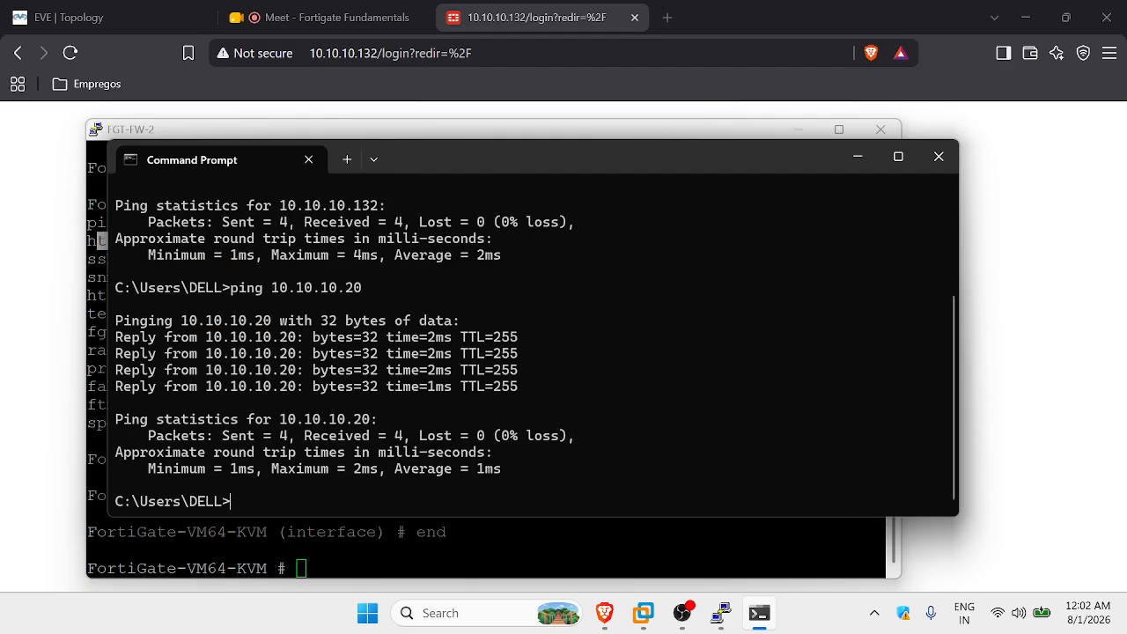
{"action": "key", "text": "Up"}
{"action": "key", "text": "Up"}
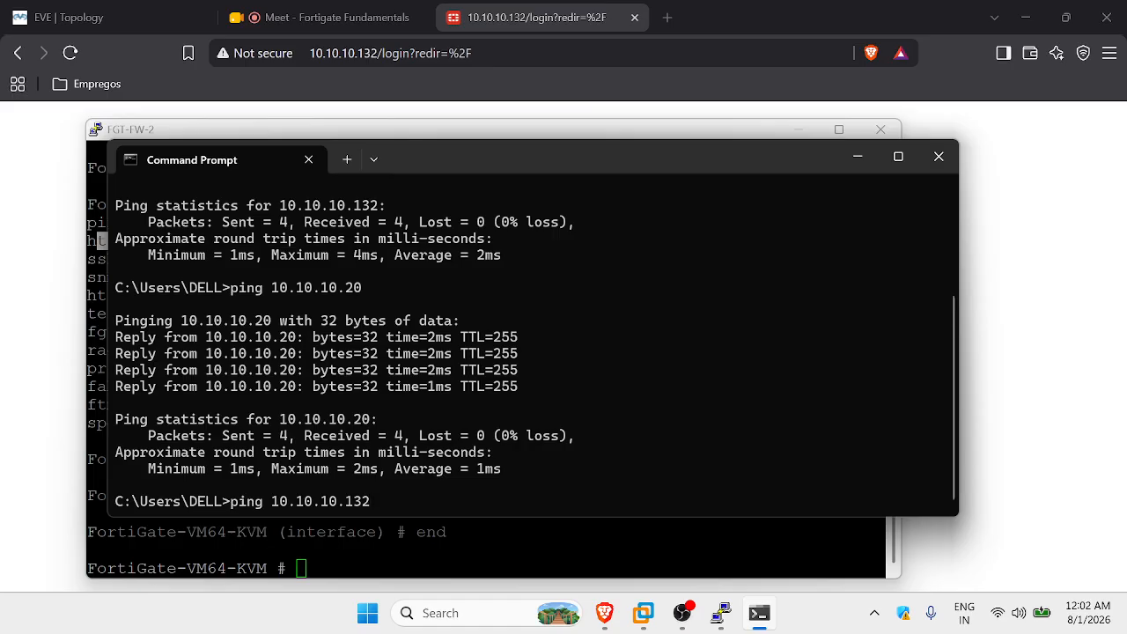
{"action": "key", "text": "Return"}
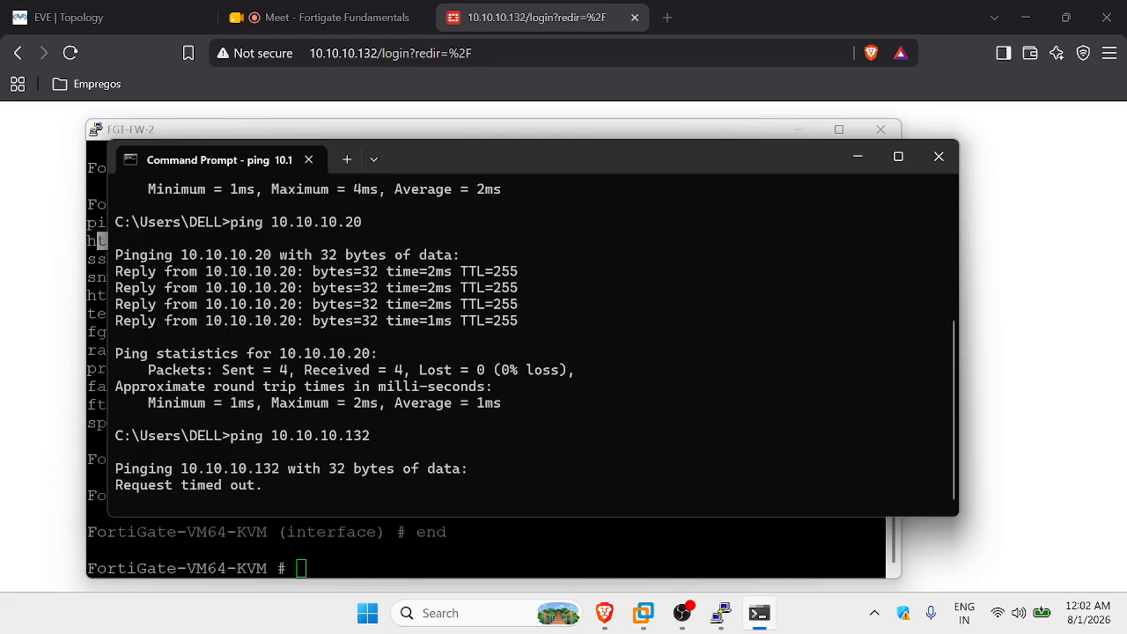
Load the FortiGate login page at 10.10.10.20, briefly checking the Meet tab.
{"action": "left_click", "coordinate": [498, 55]}
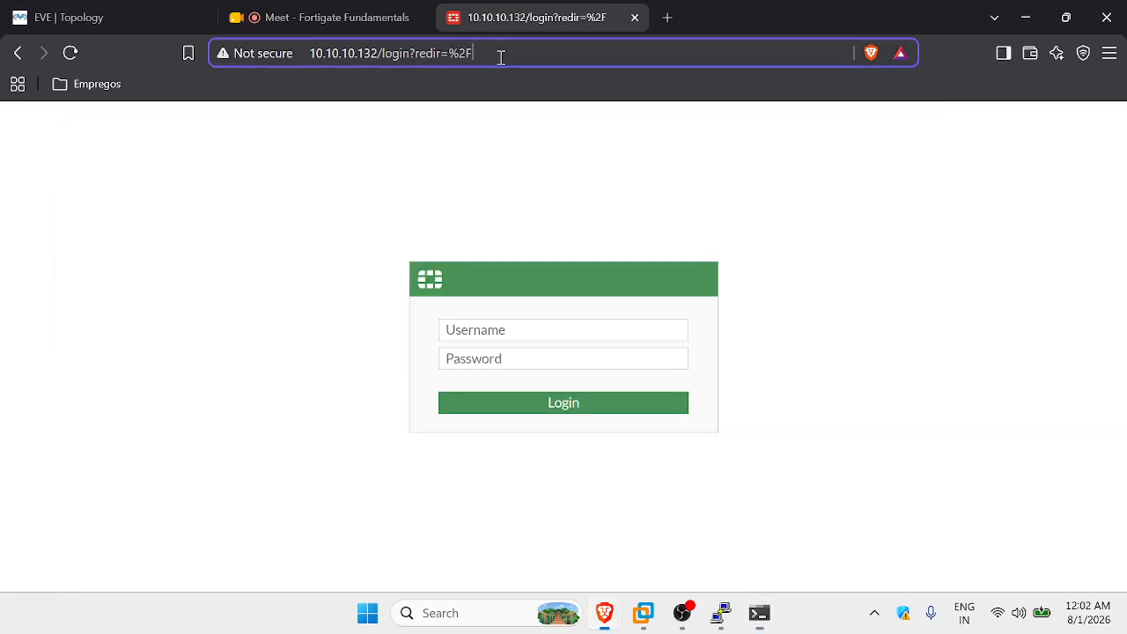
{"action": "type", "text": "10"}
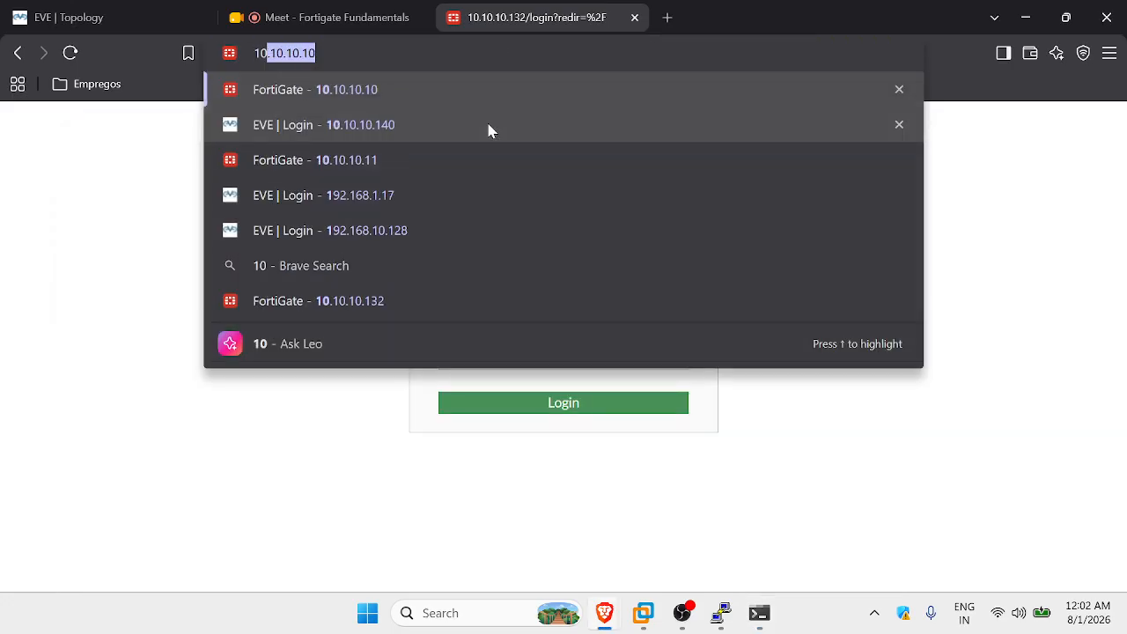
{"action": "type", "text": ".10.10.20"}
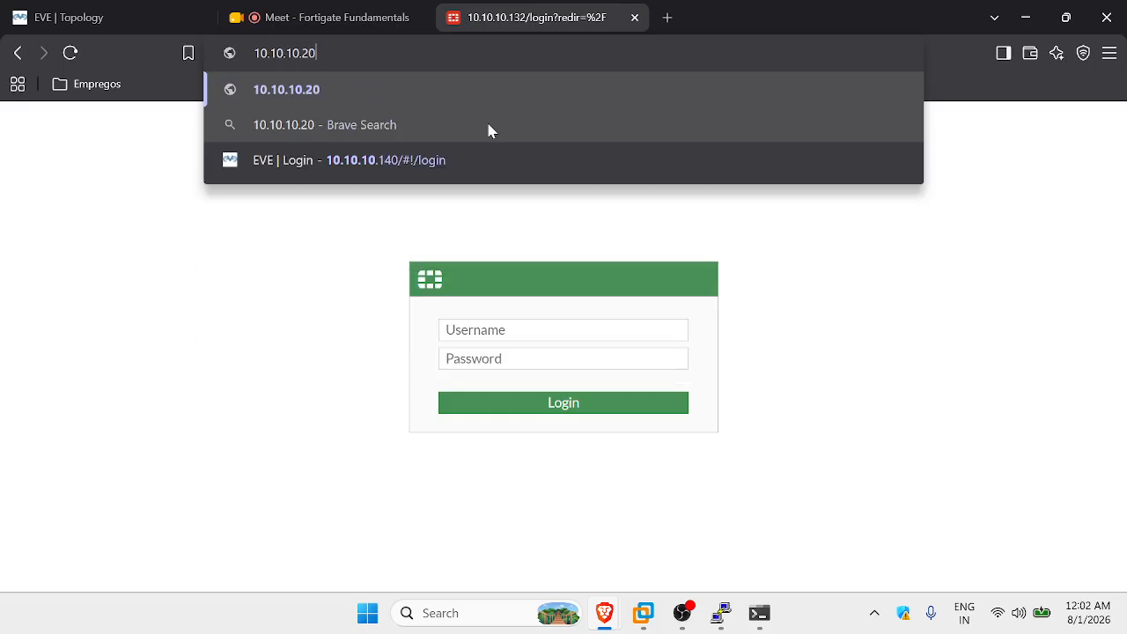
{"action": "key", "text": "Return"}
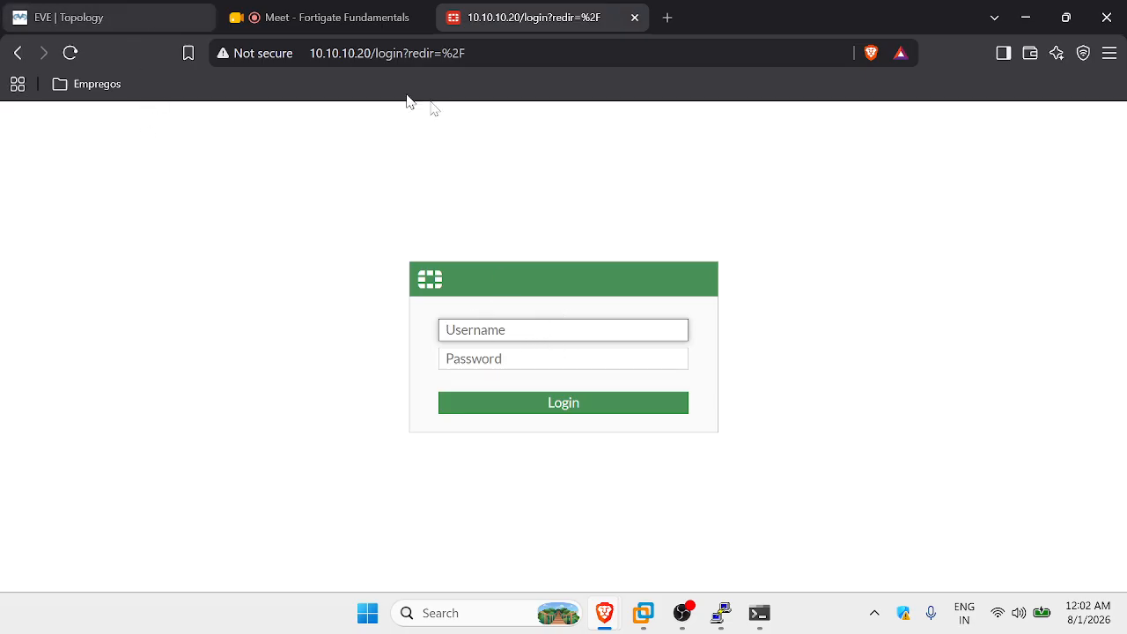
{"action": "left_click", "coordinate": [302, 13]}
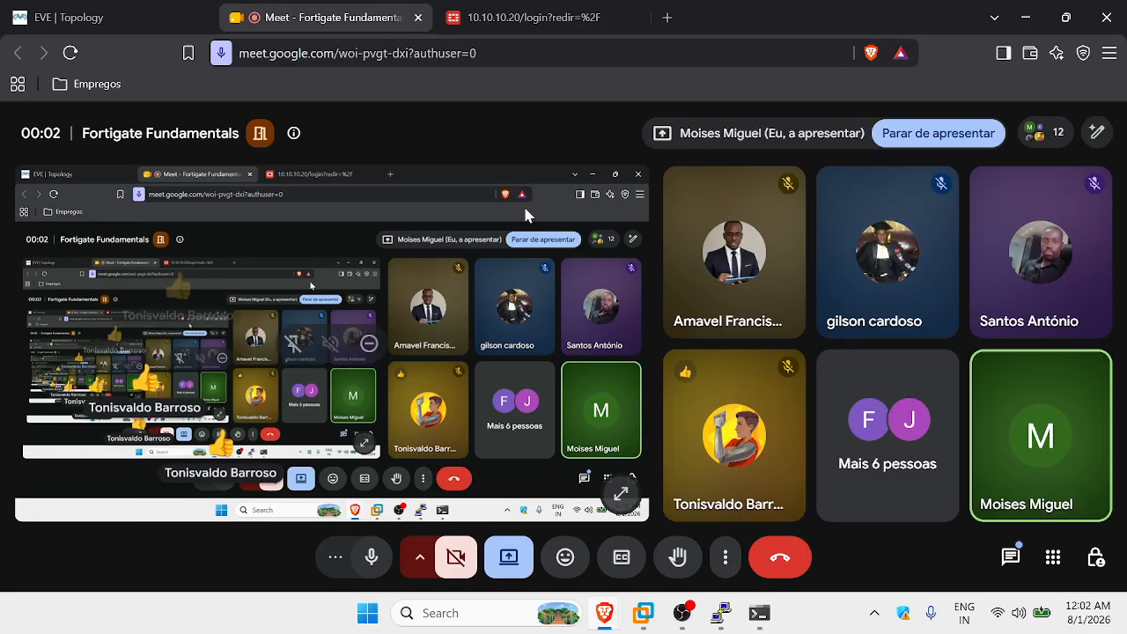
{"action": "left_click", "coordinate": [528, 17]}
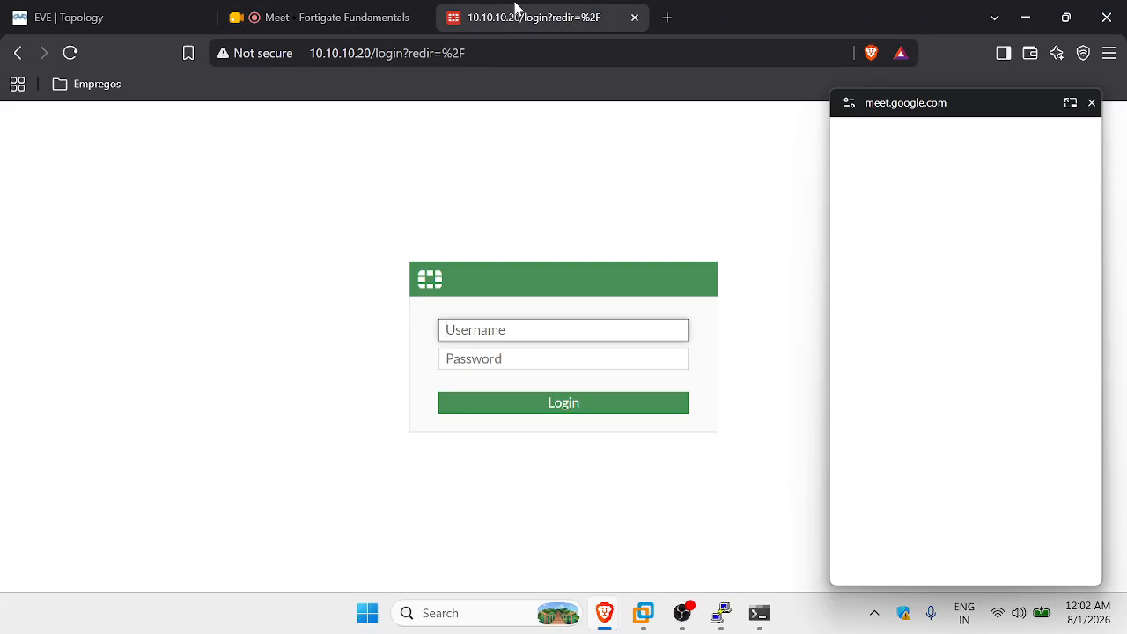
Close the Meet mini-window and log in as admin with the account password.
{"action": "left_click", "coordinate": [1088, 102]}
{"action": "type", "text": "admin"}
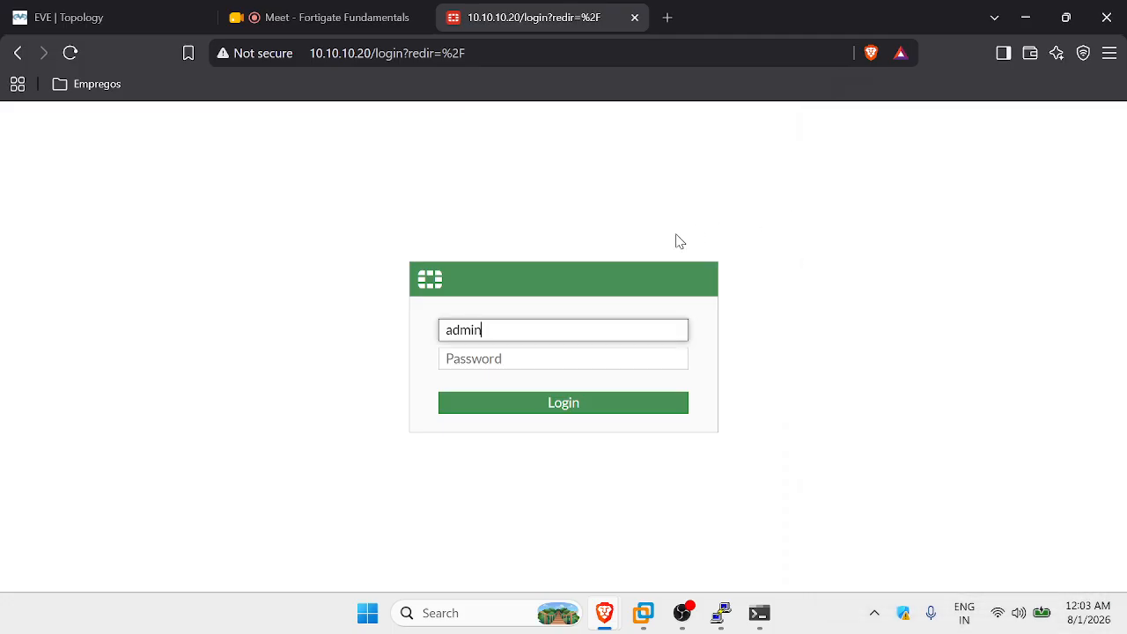
{"action": "key", "text": "Tab"}
{"action": "key", "text": "Caps_Lock"}
{"action": "key", "text": "Caps_Lock"}
{"action": "type", "text": "ad••"}
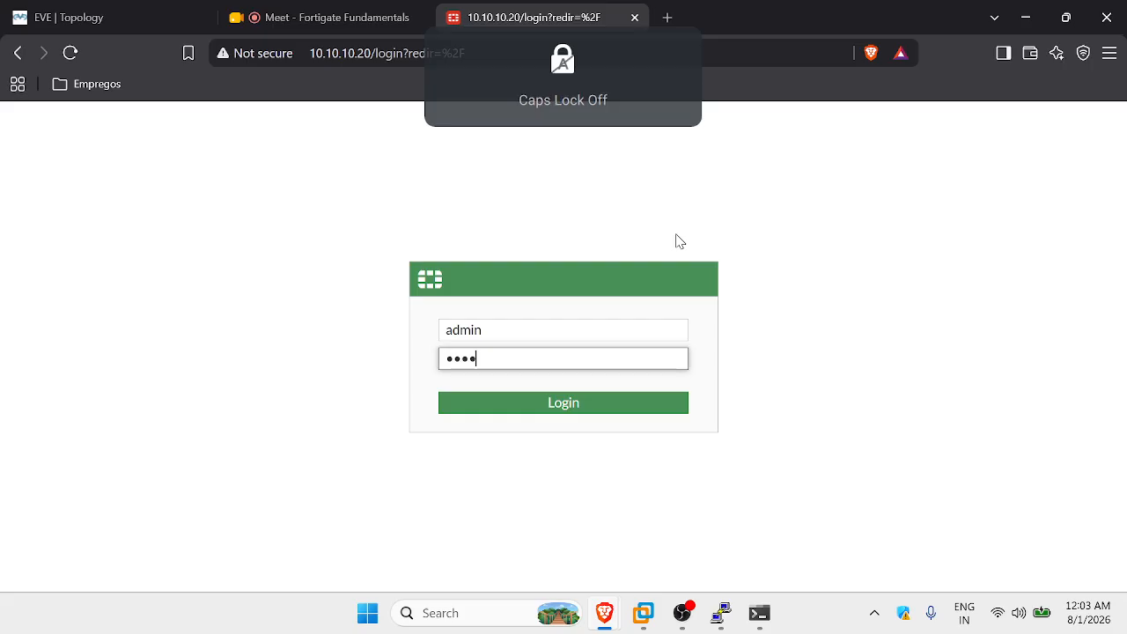
{"action": "type", "text": "••••••"}
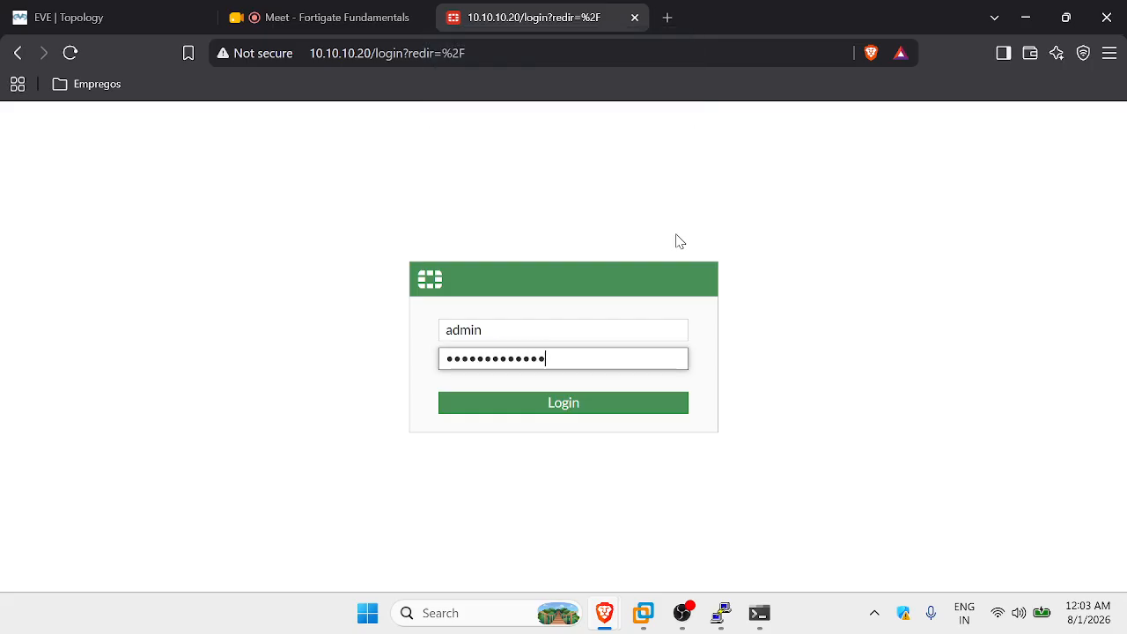
{"action": "key", "text": "Return"}
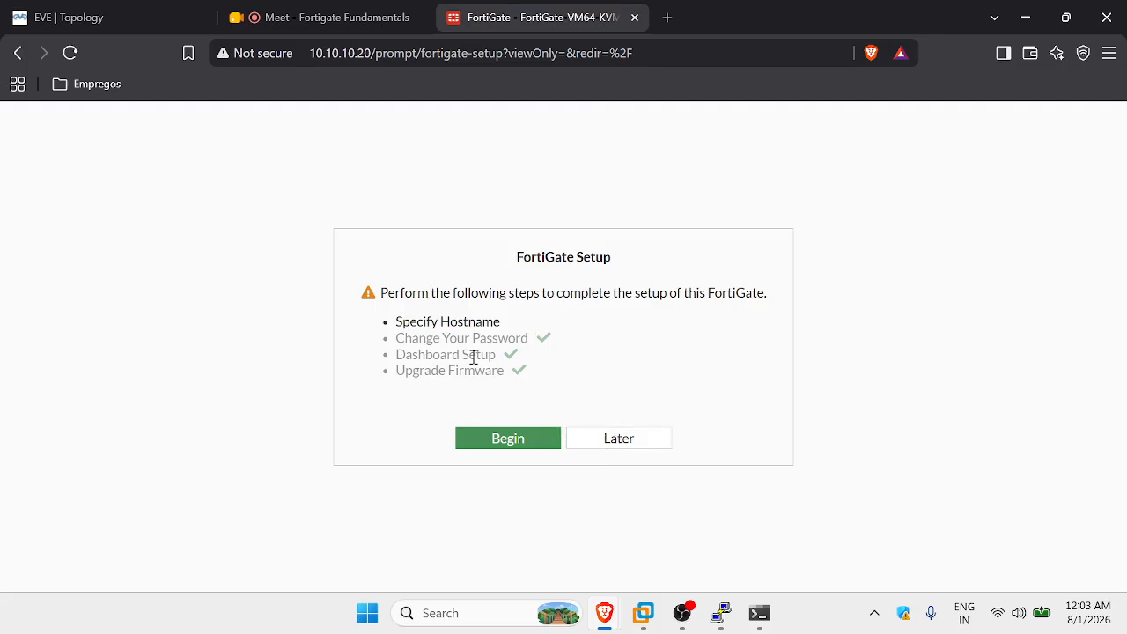
Postpone FortiGate Setup with Later and play the FortiOS 7.0 overview video.
{"action": "left_click", "coordinate": [624, 438]}
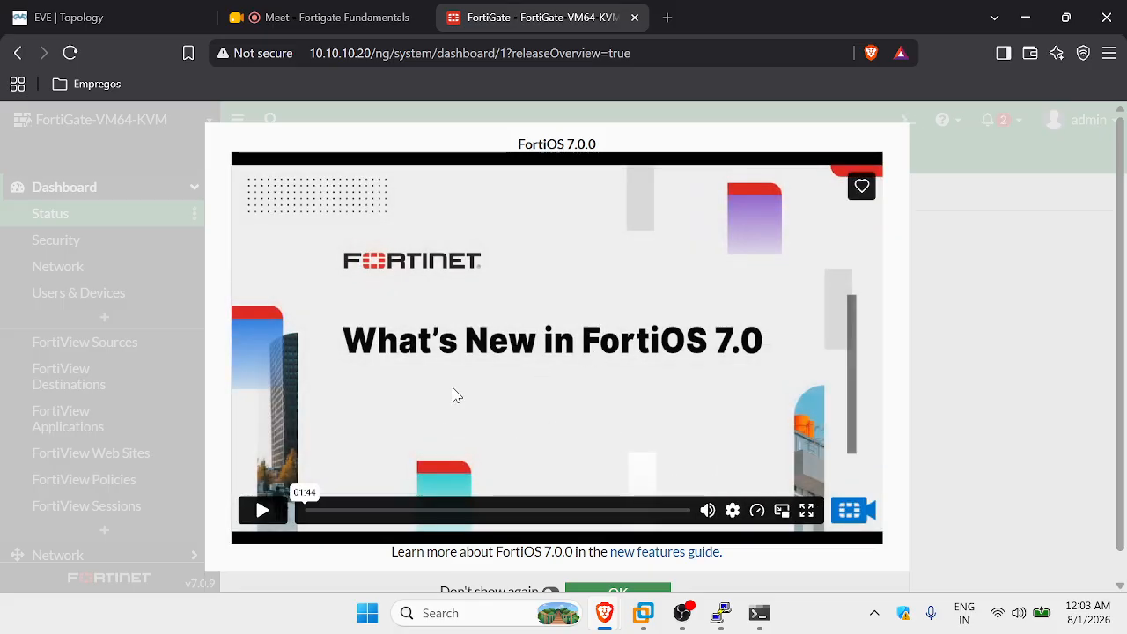
{"action": "left_click", "coordinate": [262, 511]}
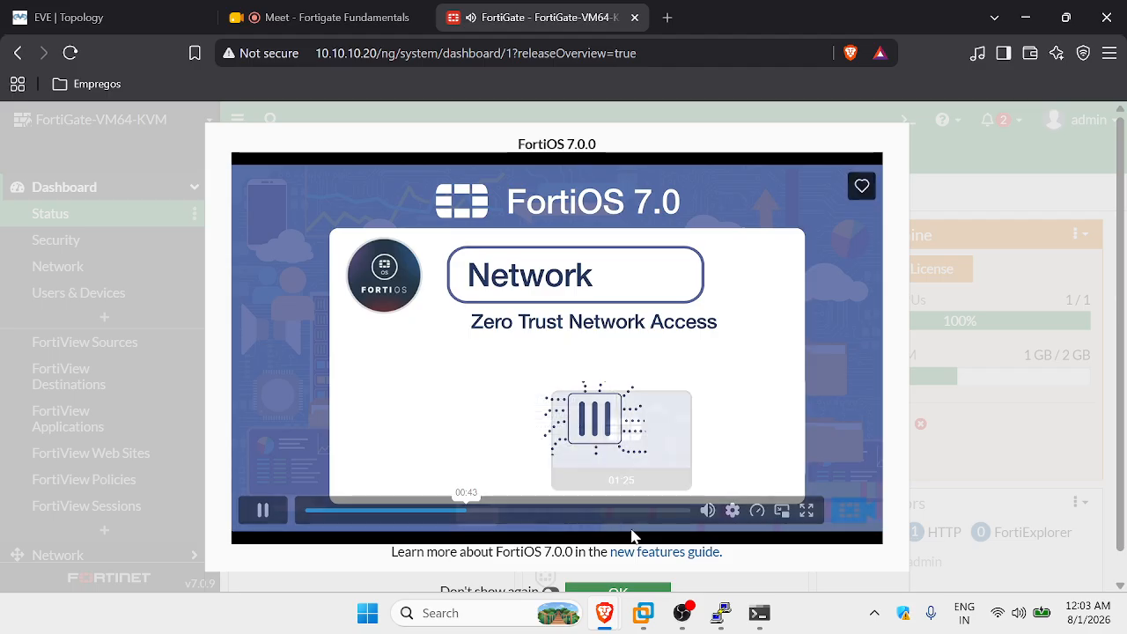
{"action": "left_click", "coordinate": [601, 519]}
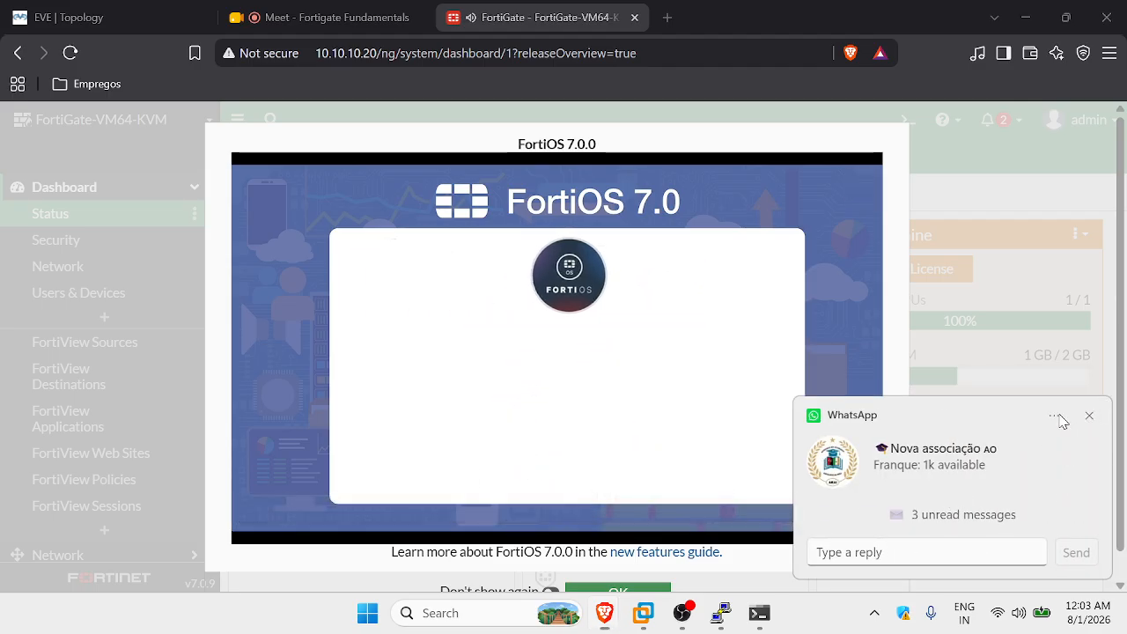
Turn off chat notifications, pause the video, and dismiss the overview with Don't show again.
{"action": "left_click", "coordinate": [1054, 415]}
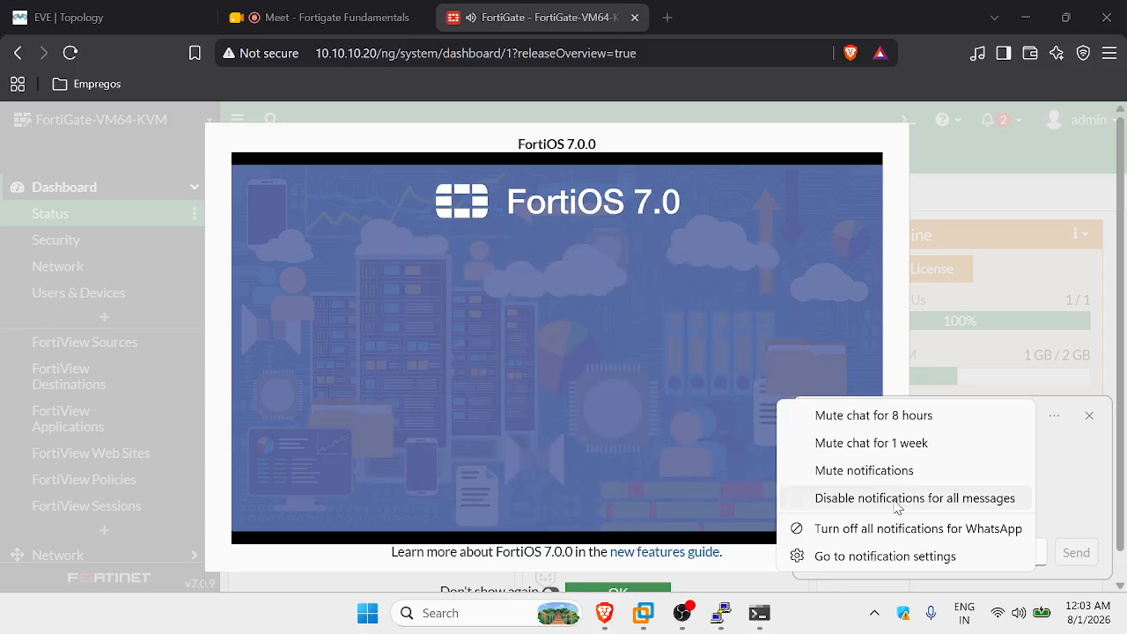
{"action": "left_click", "coordinate": [898, 501]}
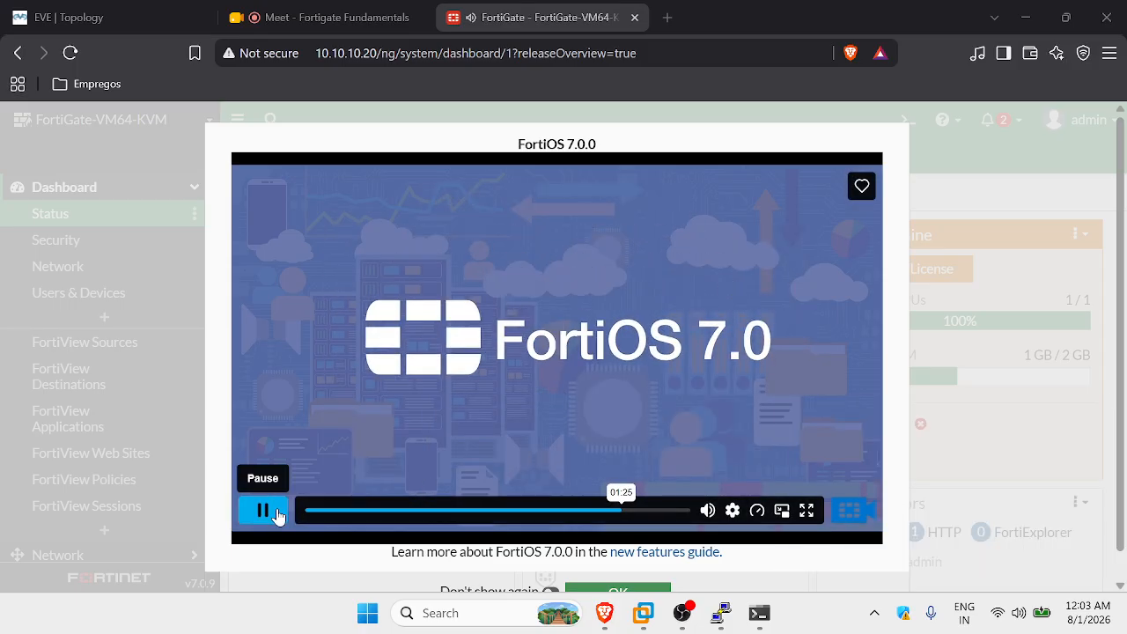
{"action": "left_click", "coordinate": [264, 512]}
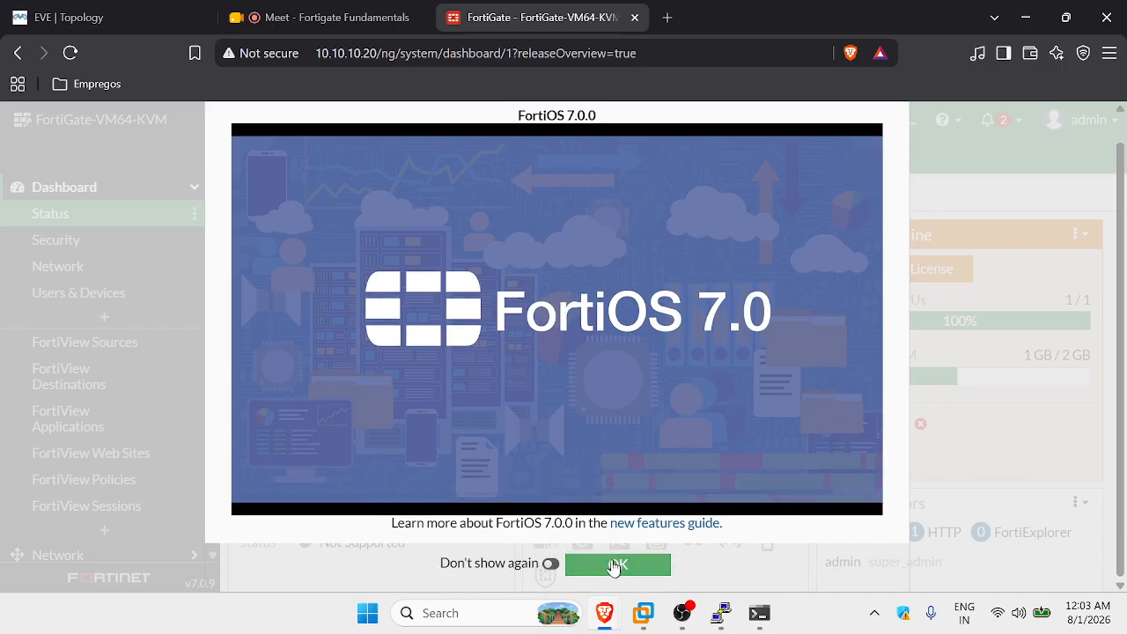
{"action": "left_click", "coordinate": [550, 563]}
{"action": "left_click", "coordinate": [608, 564]}
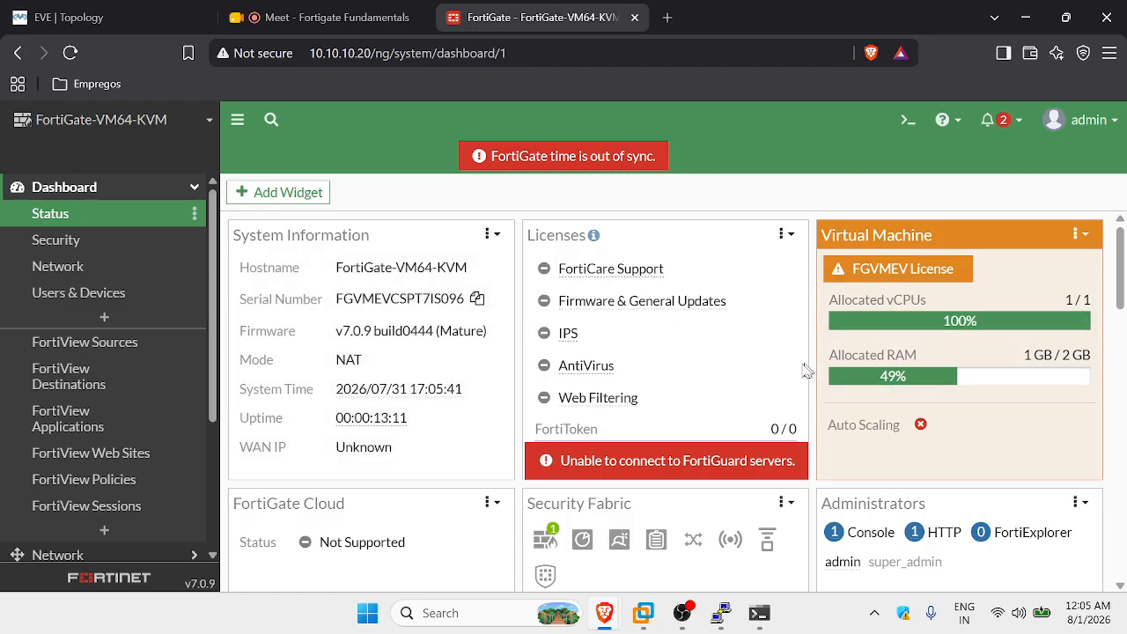
View the FortiView Sources and Destinations dashboards.
{"action": "scroll", "coordinate": [808, 371], "scroll_direction": "down", "scroll_amount": 1}
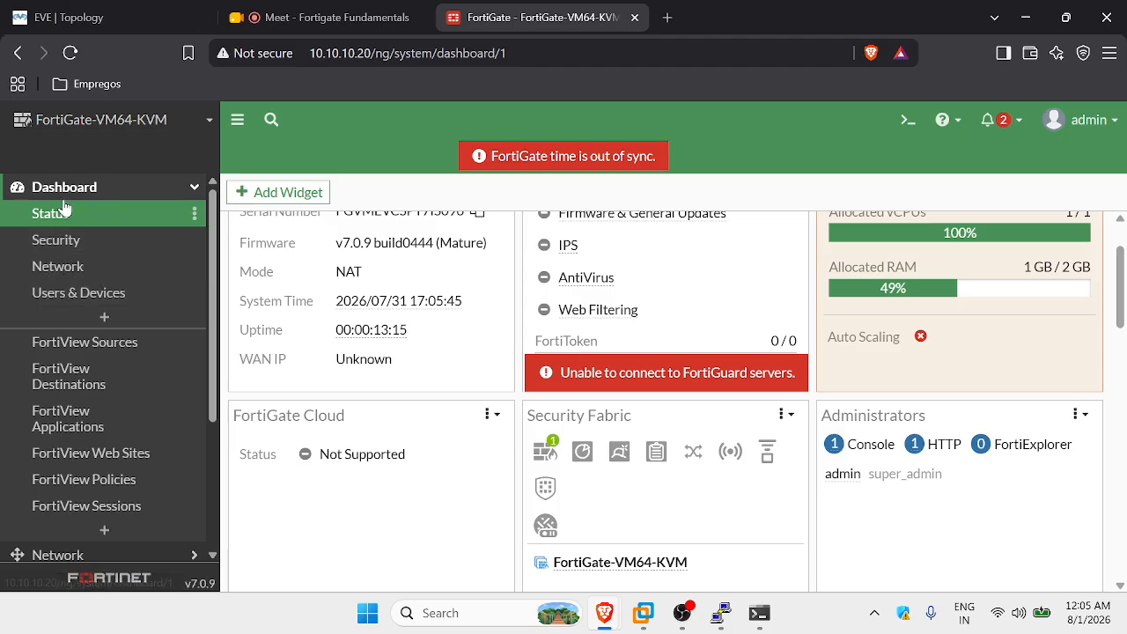
{"action": "scroll", "coordinate": [105, 304], "scroll_direction": "down", "scroll_amount": 2}
{"action": "scroll", "coordinate": [112, 284], "scroll_direction": "up", "scroll_amount": 2}
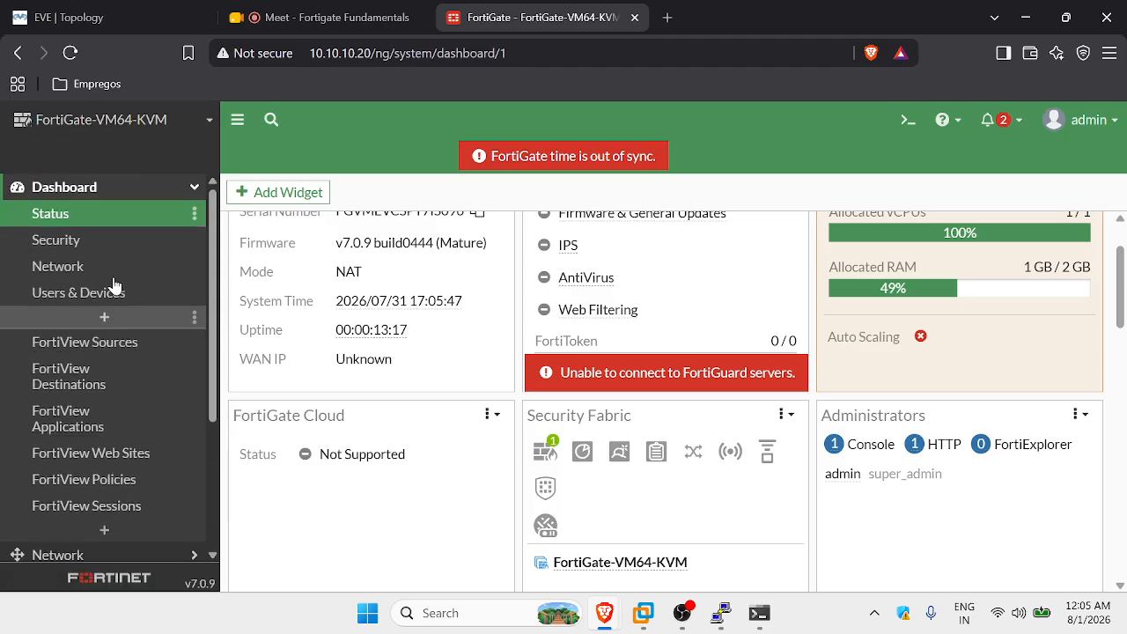
{"action": "left_click", "coordinate": [127, 349]}
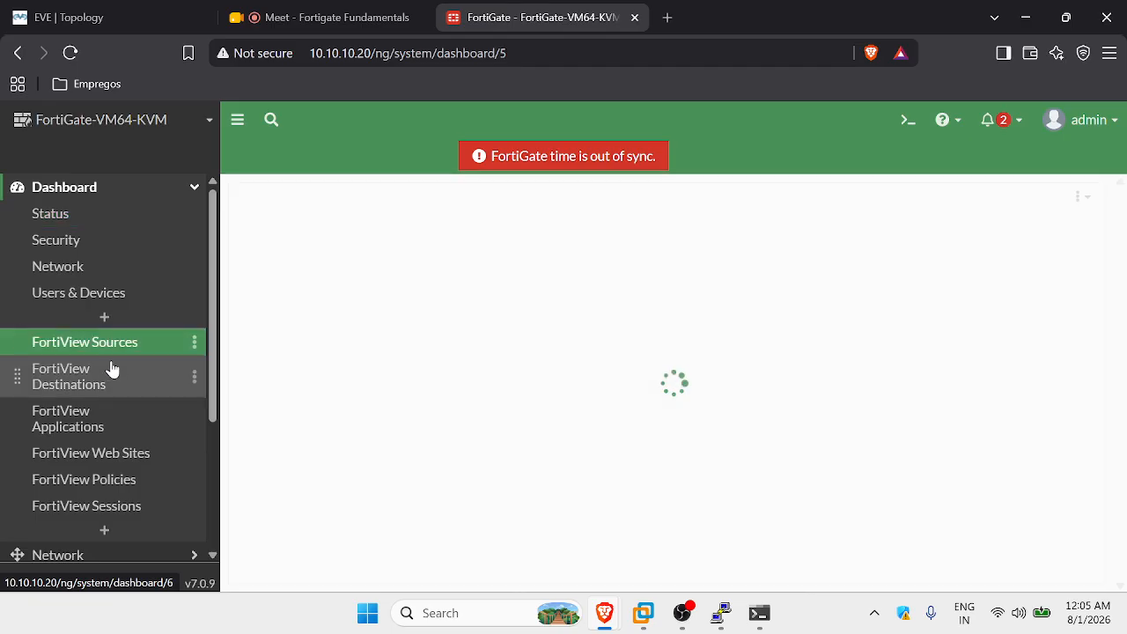
{"action": "left_click", "coordinate": [106, 379]}
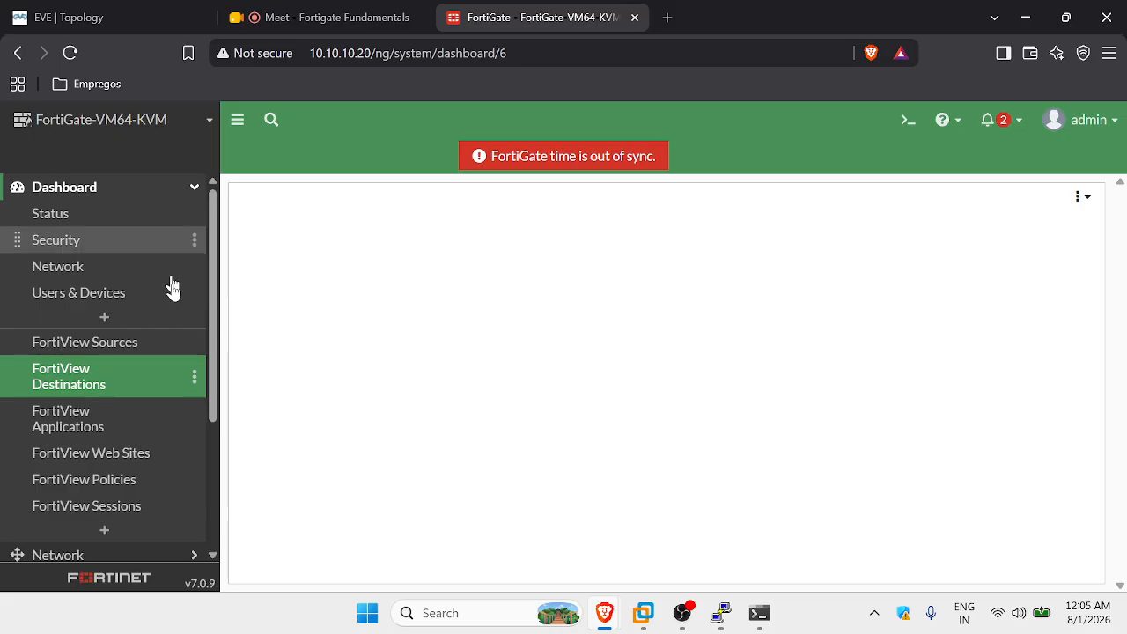
Collapse the Dashboard list, check the EVE lab topology, then expand the Network section.
{"action": "left_click", "coordinate": [176, 195]}
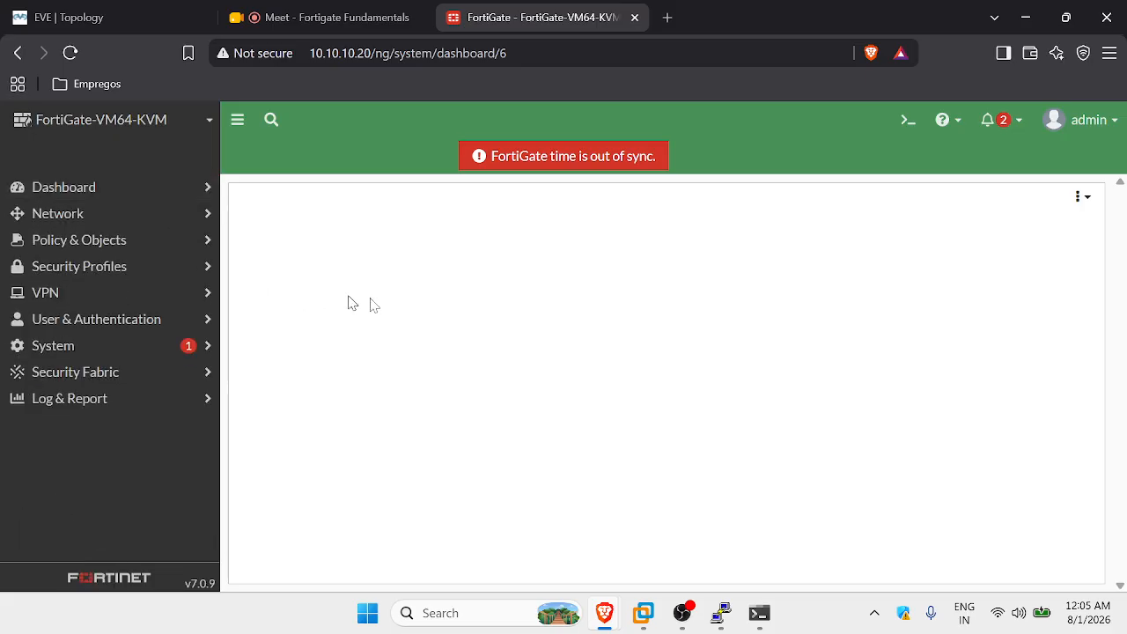
{"action": "left_click", "coordinate": [127, 20]}
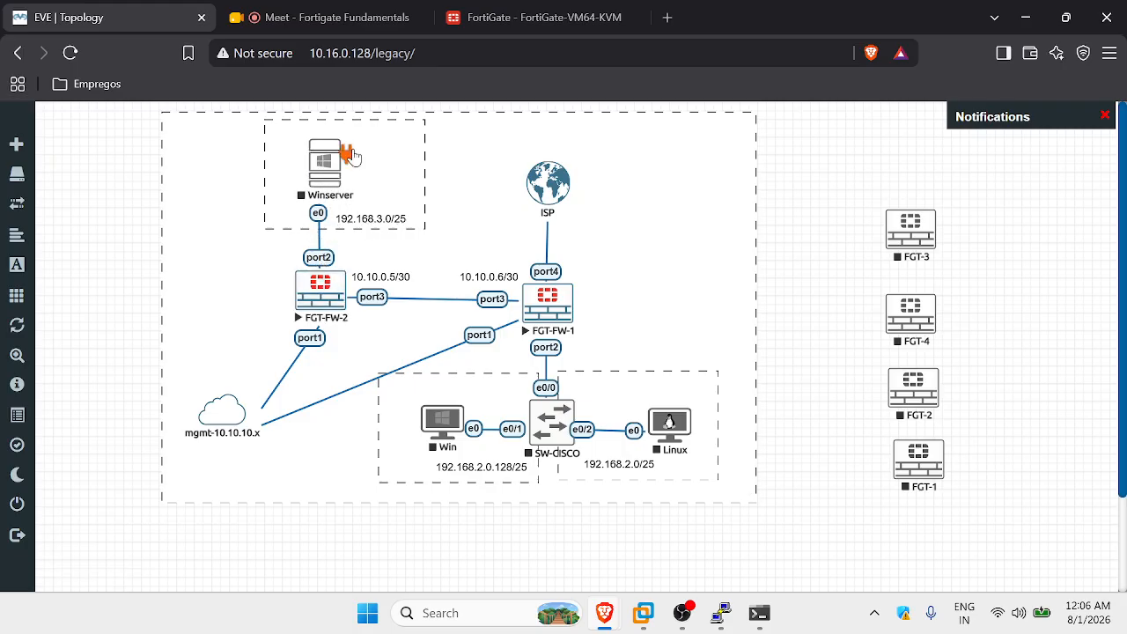
{"action": "left_click", "coordinate": [570, 10]}
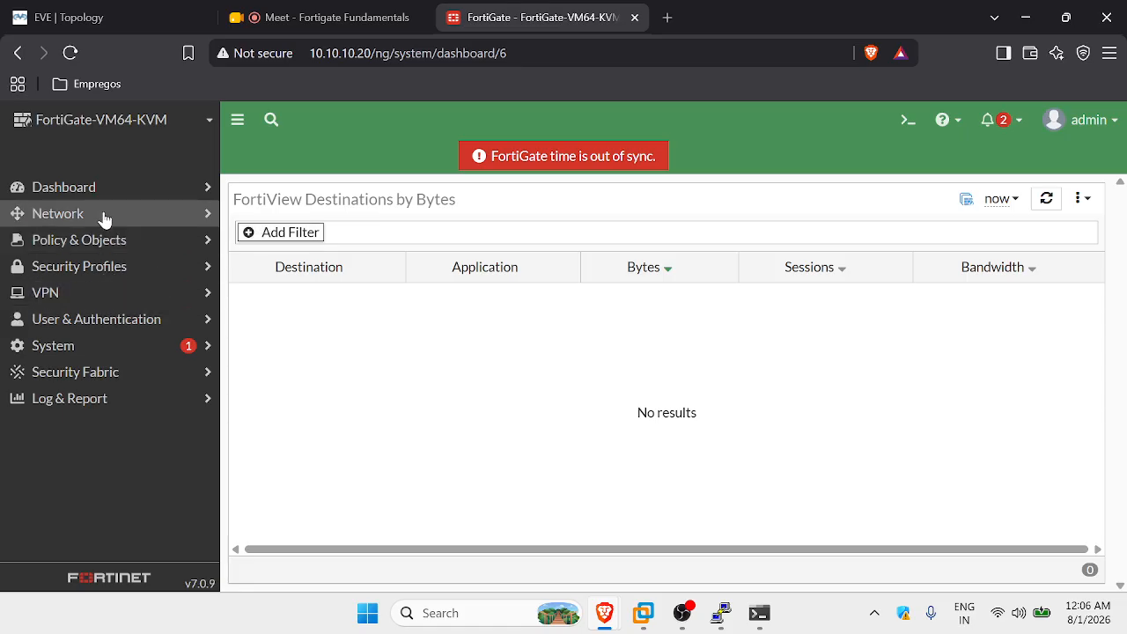
{"action": "left_click", "coordinate": [70, 213]}
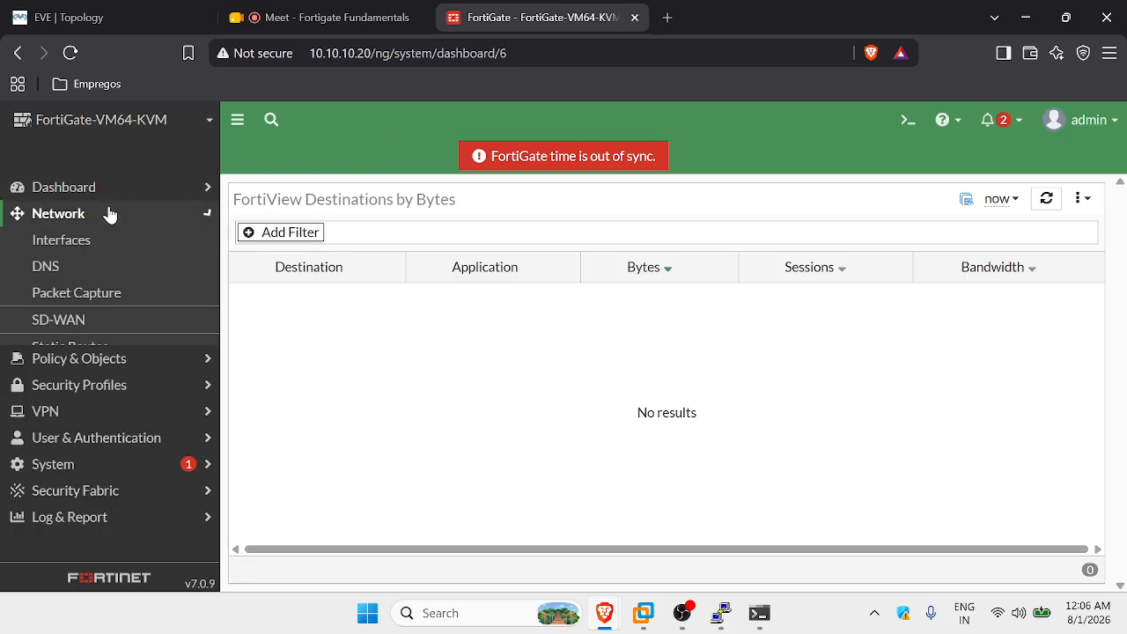
Open the Interfaces list and compare it with the lab topology's port addressing.
{"action": "left_click", "coordinate": [92, 245]}
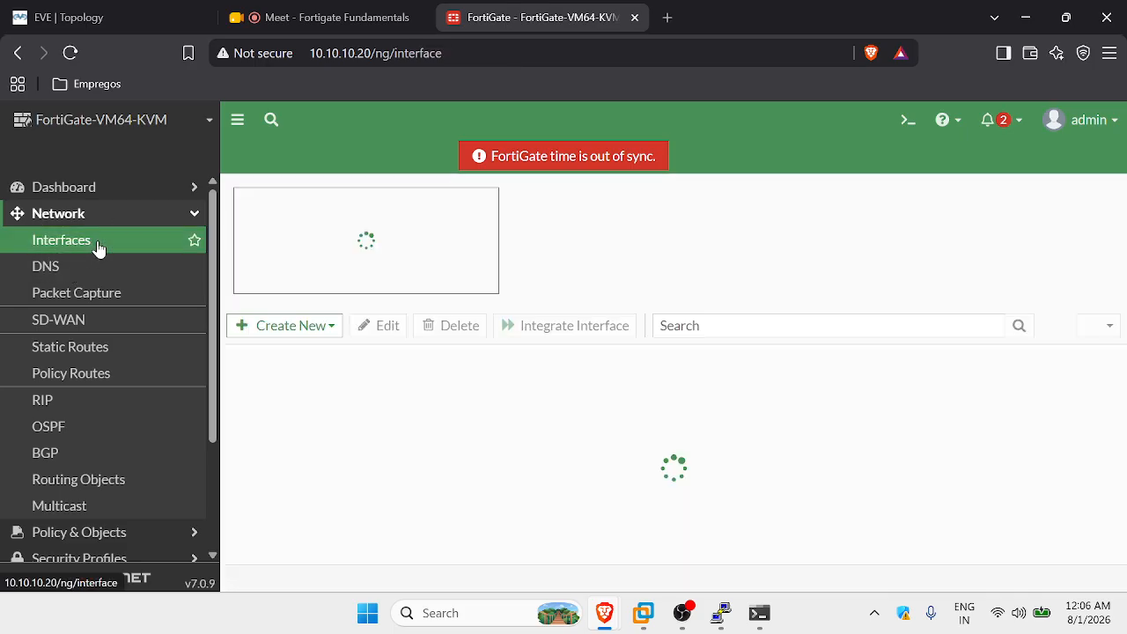
{"action": "scroll", "coordinate": [503, 442], "scroll_direction": "down", "scroll_amount": 2}
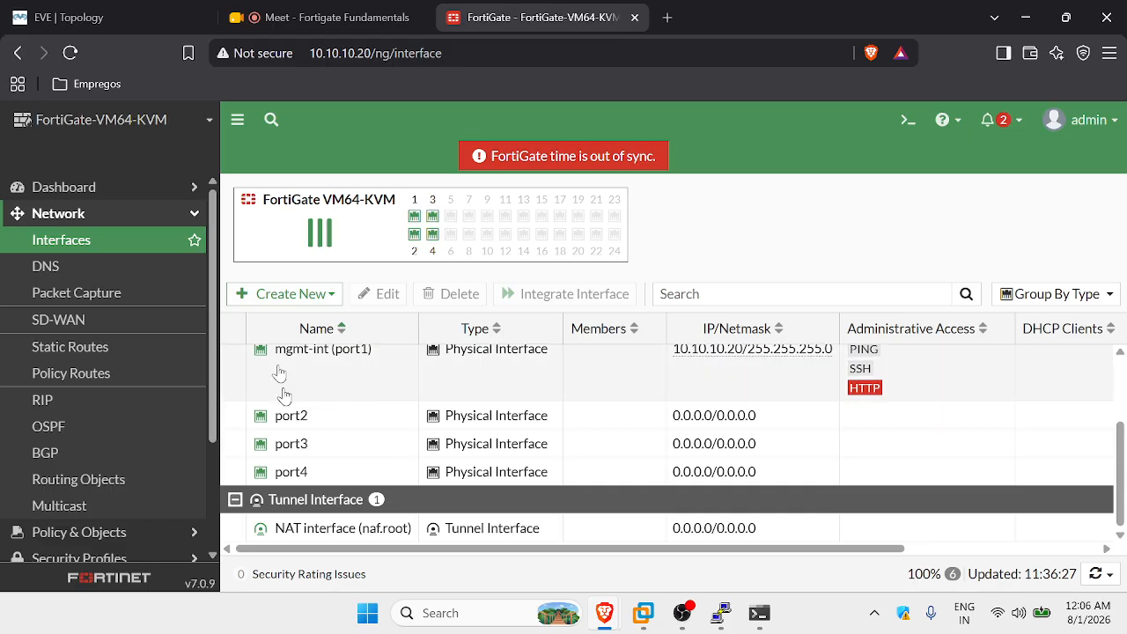
{"action": "left_click", "coordinate": [113, 22]}
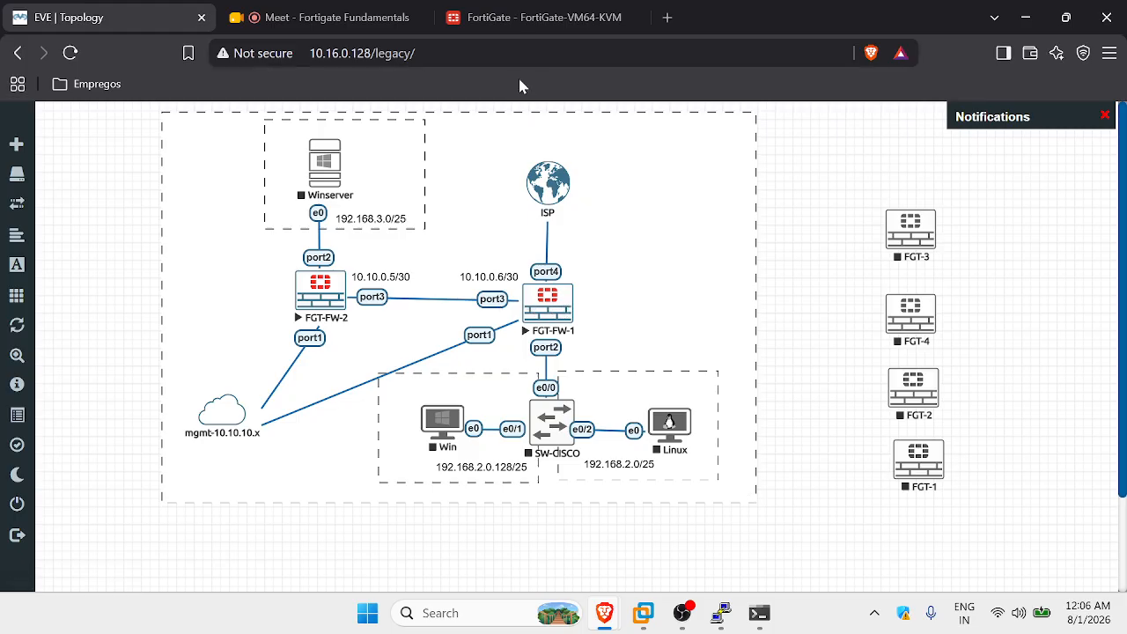
{"action": "left_click", "coordinate": [517, 25]}
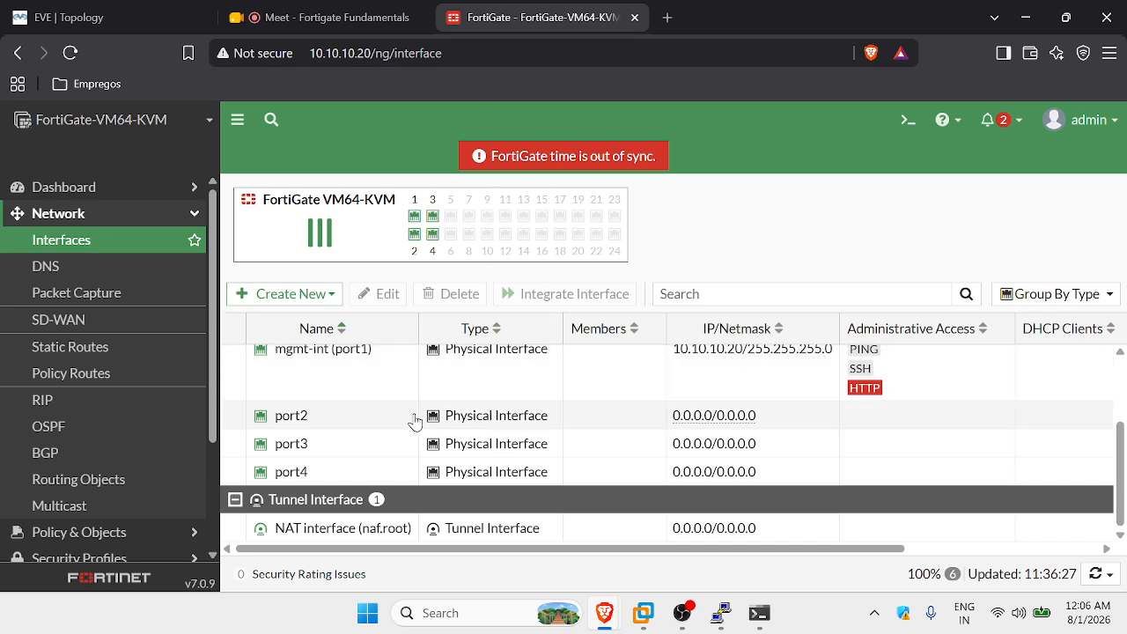
Select the port3 row in the Physical Interface group.
{"action": "left_click", "coordinate": [381, 442]}
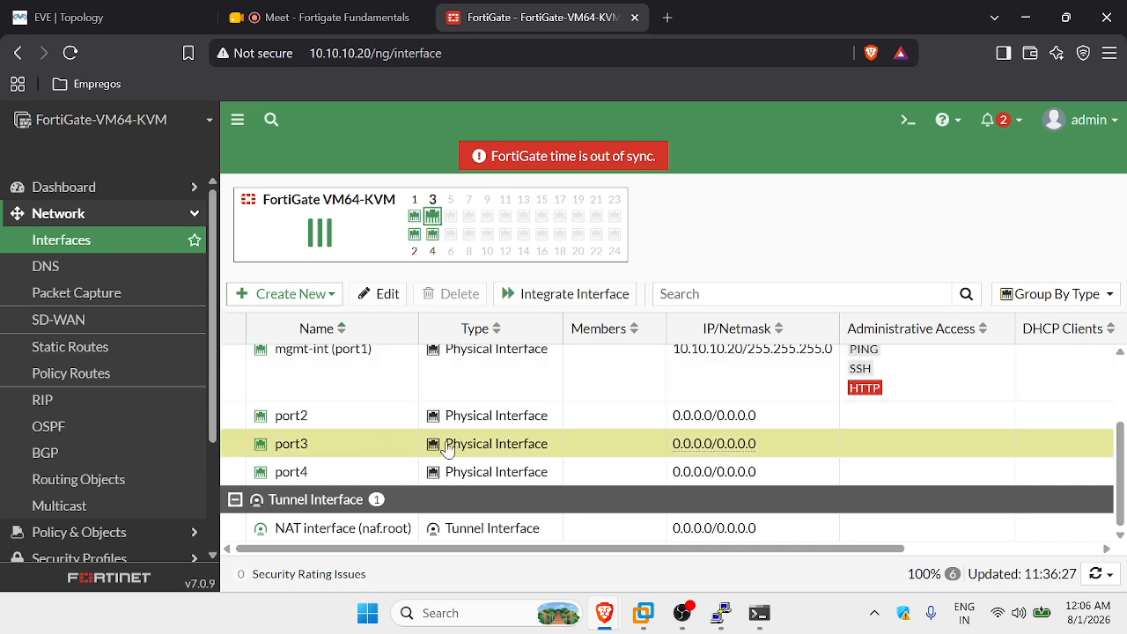
{"action": "scroll", "coordinate": [450, 440], "scroll_direction": "up", "scroll_amount": 2}
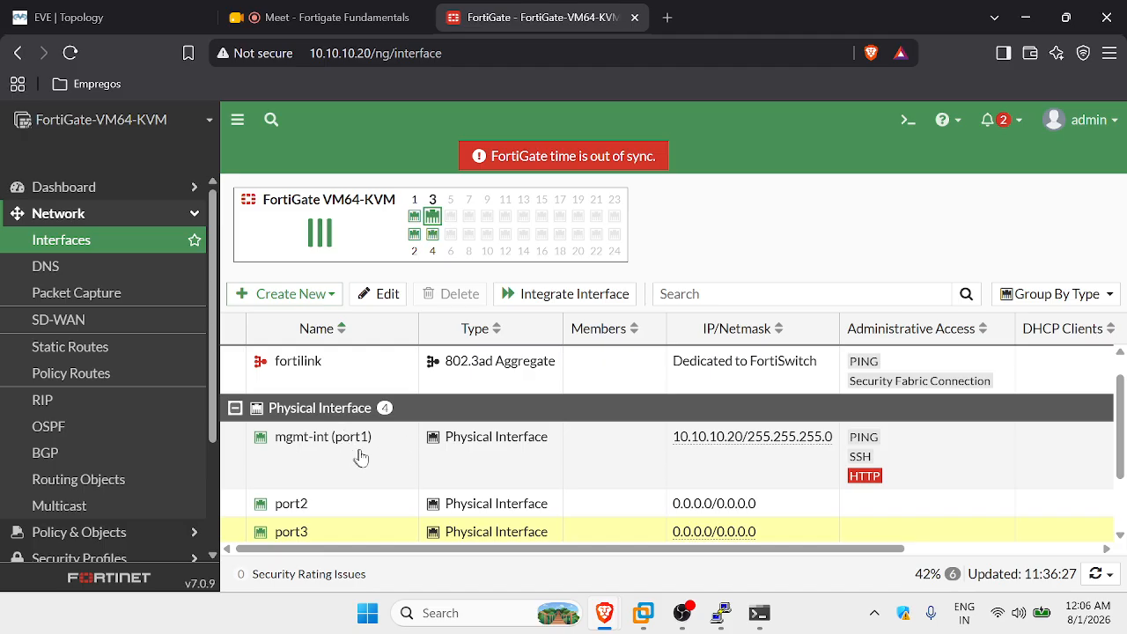
{"action": "scroll", "coordinate": [460, 447], "scroll_direction": "down", "scroll_amount": 2}
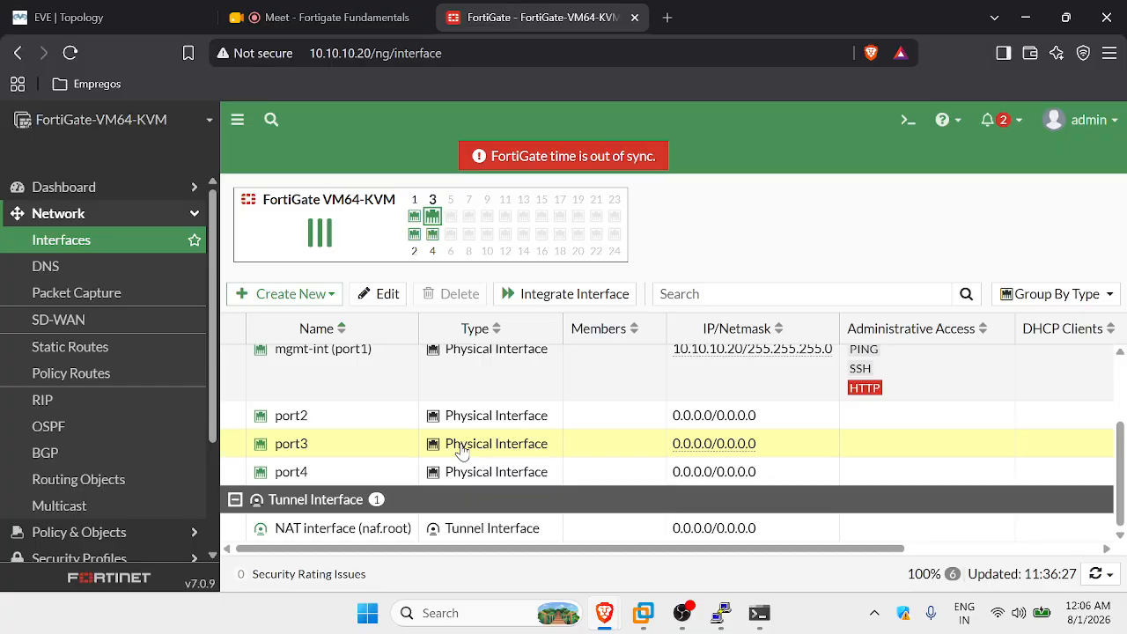
{"action": "left_click", "coordinate": [462, 450]}
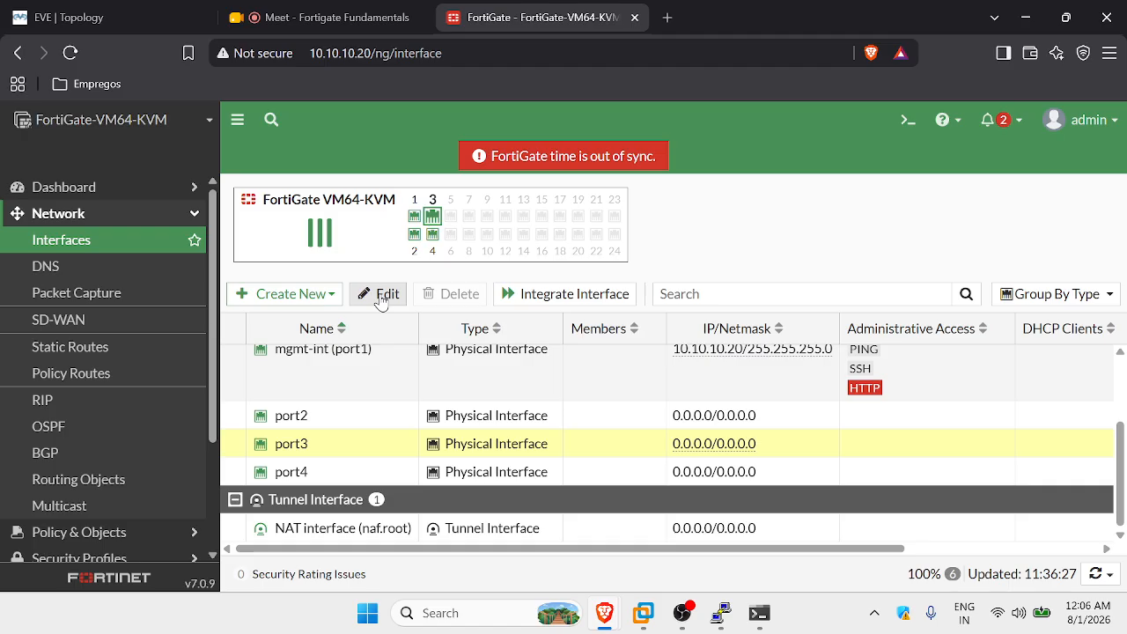
Open port3's Edit Interface page.
{"action": "left_click", "coordinate": [384, 298]}
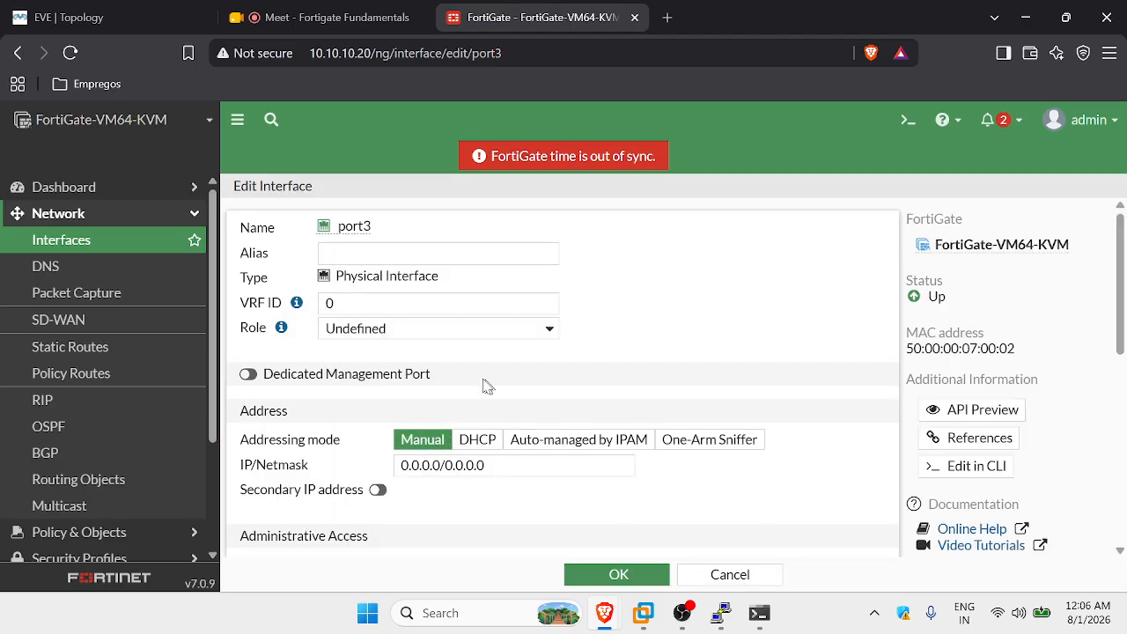
{"action": "left_click", "coordinate": [737, 574]}
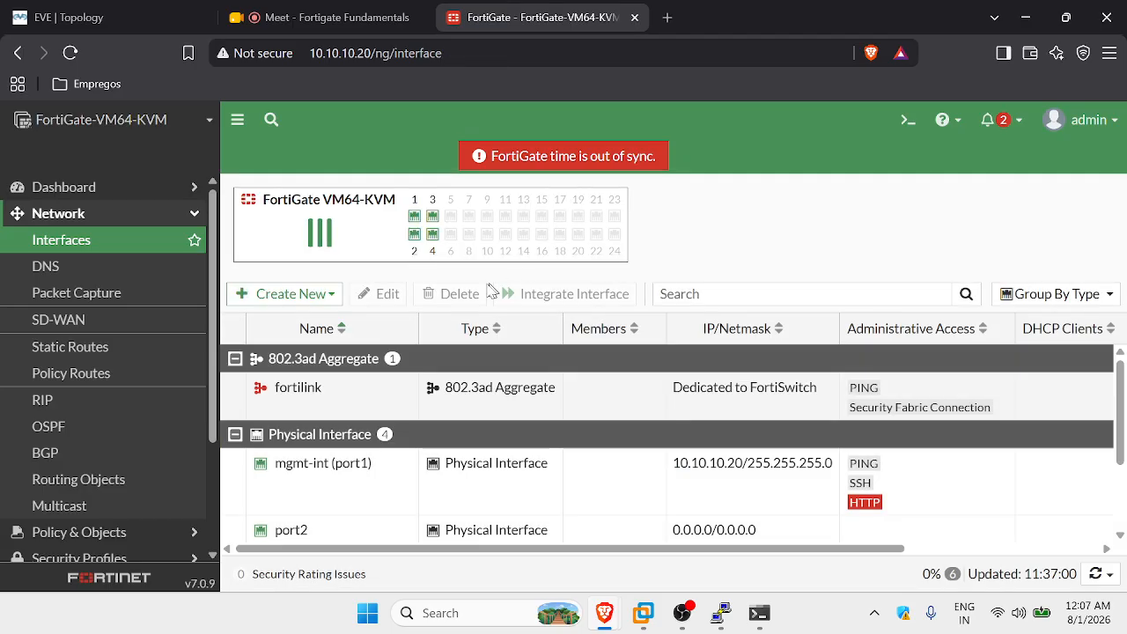
{"action": "scroll", "coordinate": [316, 459], "scroll_direction": "down", "scroll_amount": 2}
{"action": "left_click", "coordinate": [345, 448]}
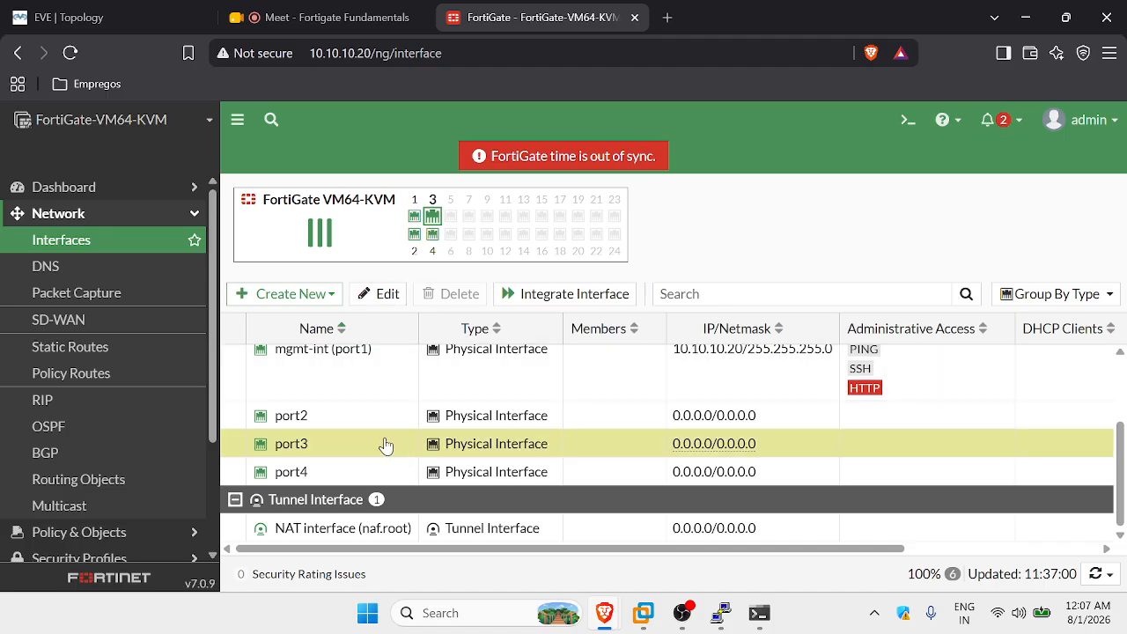
{"action": "double_click", "coordinate": [385, 444]}
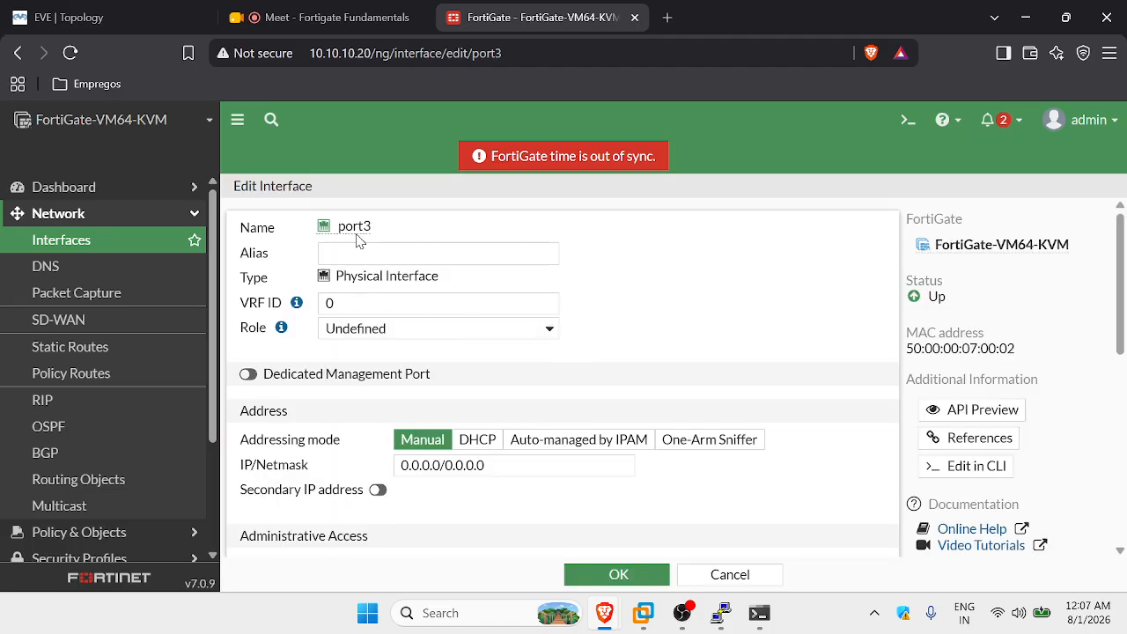
{"action": "scroll", "coordinate": [431, 262], "scroll_direction": "down", "scroll_amount": 2}
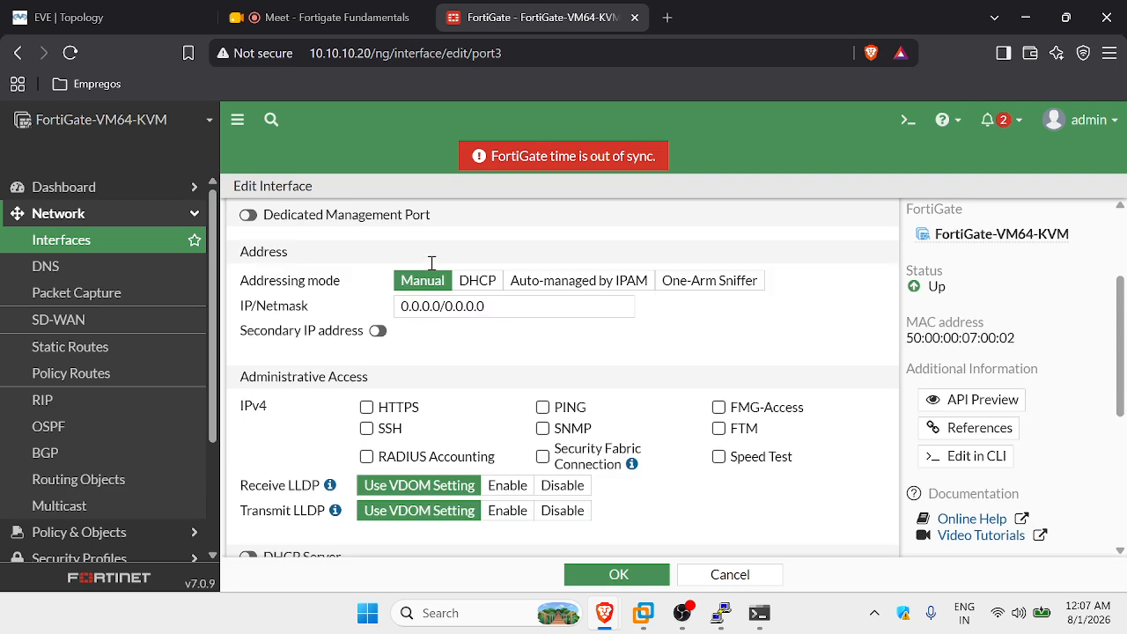
{"action": "scroll", "coordinate": [432, 262], "scroll_direction": "up", "scroll_amount": 2}
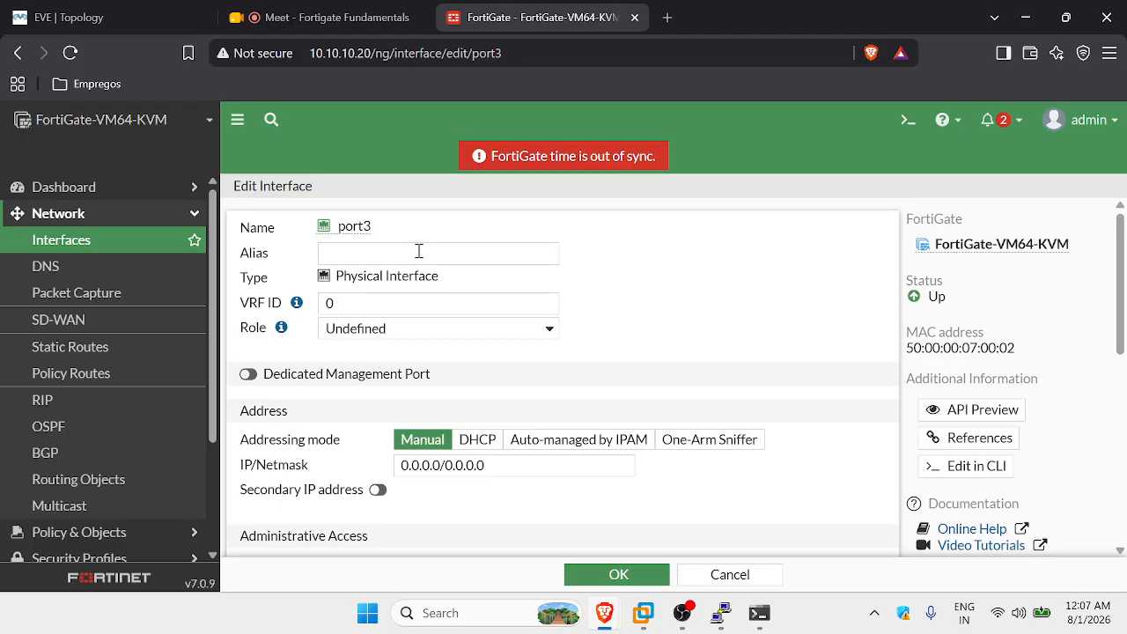
Give port3 the alias to-FGT-FW-1 and keep its role as Undefined.
{"action": "left_click", "coordinate": [390, 253]}
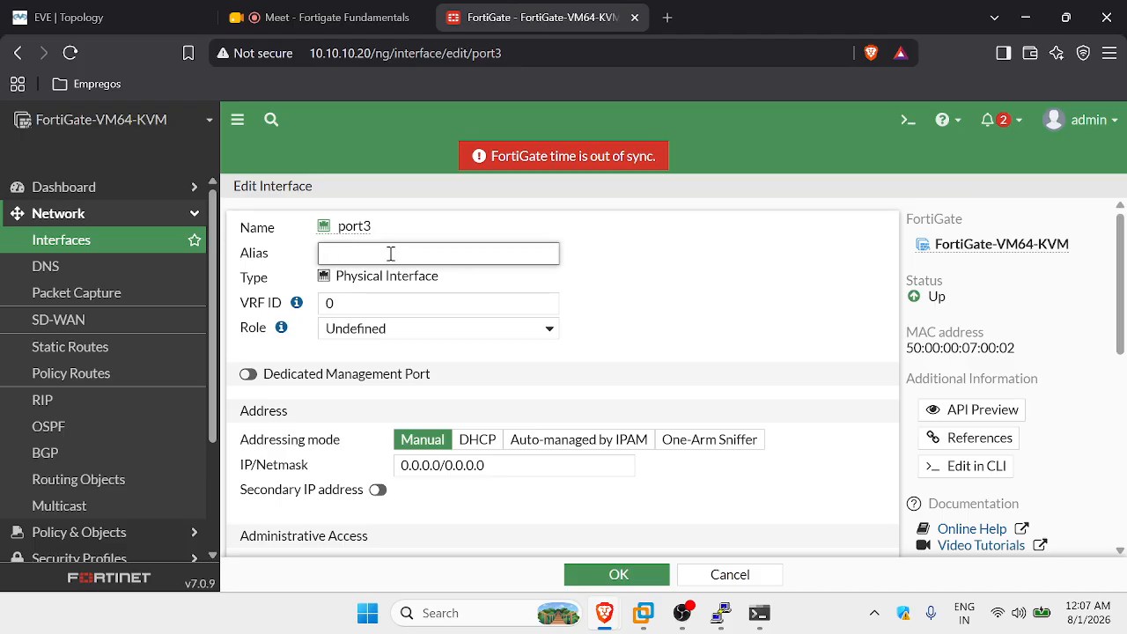
{"action": "type", "text": "to-FGT-FW-1"}
{"action": "left_click", "coordinate": [402, 328]}
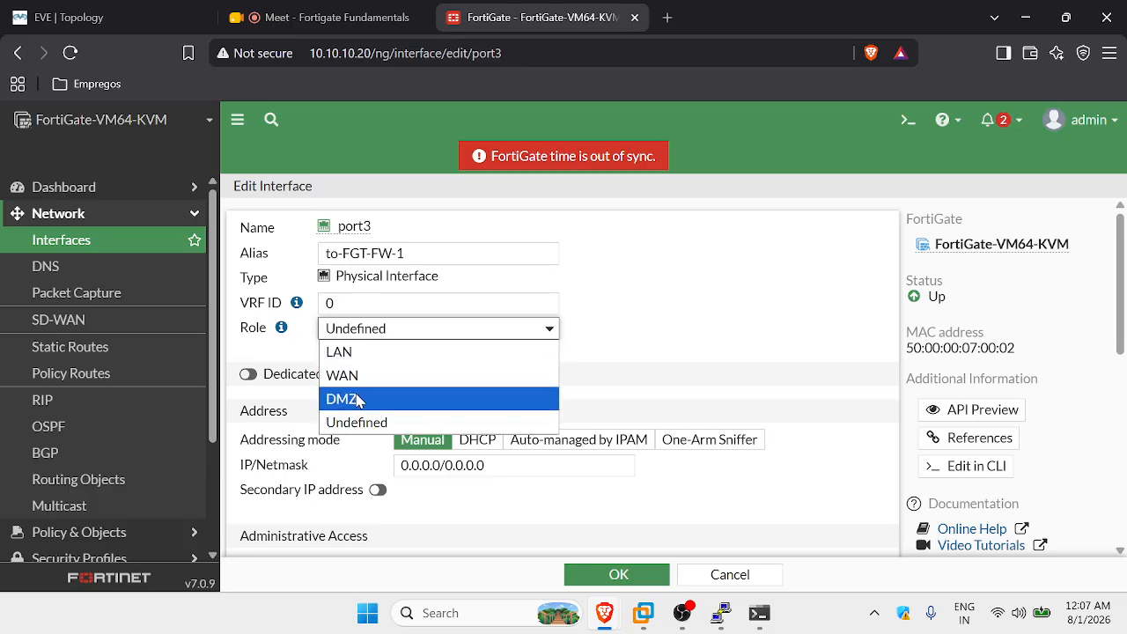
{"action": "left_click", "coordinate": [398, 424]}
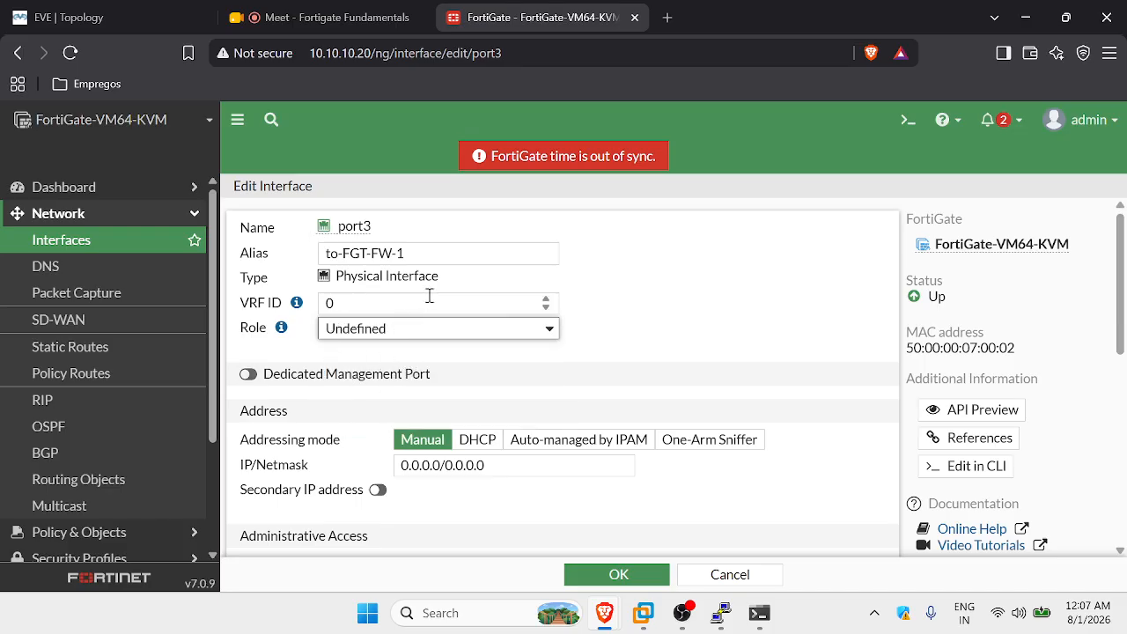
{"action": "scroll", "coordinate": [572, 350], "scroll_direction": "down", "scroll_amount": 2}
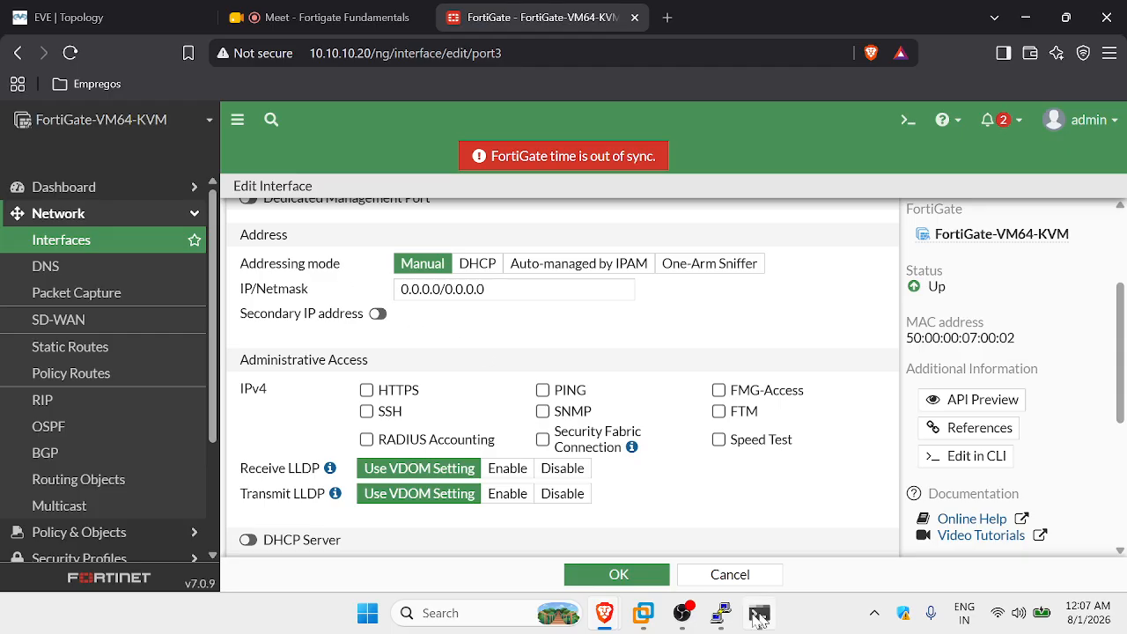
{"action": "left_click", "coordinate": [722, 613]}
{"action": "scroll", "coordinate": [558, 453], "scroll_direction": "up", "scroll_amount": 10}
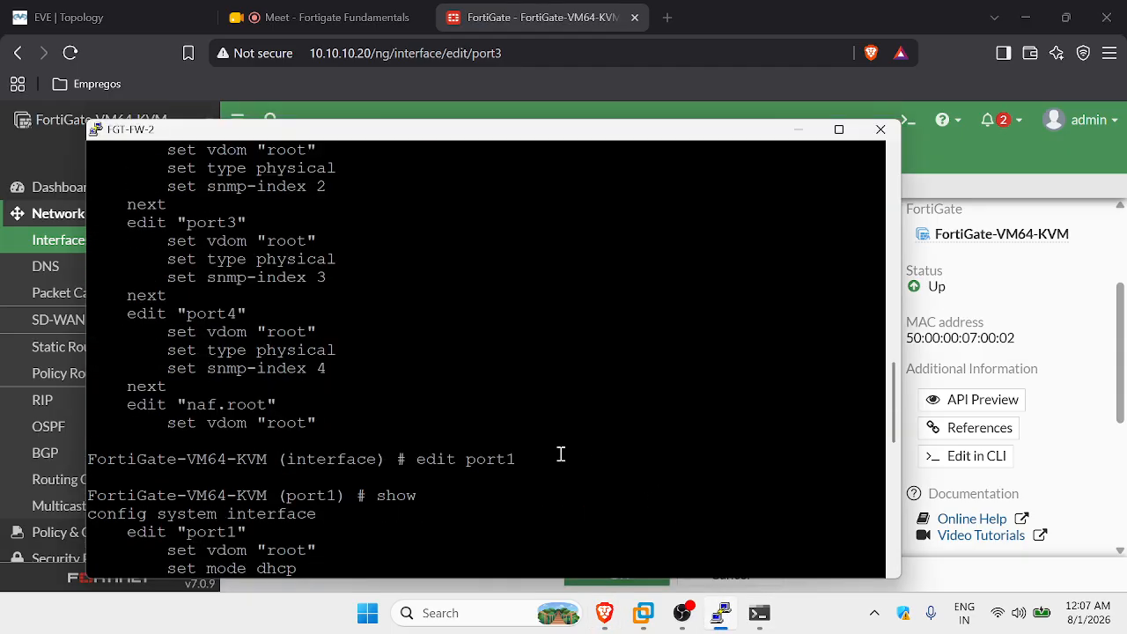
{"action": "scroll", "coordinate": [558, 453], "scroll_direction": "down", "scroll_amount": 10}
{"action": "scroll", "coordinate": [560, 454], "scroll_direction": "up", "scroll_amount": 4}
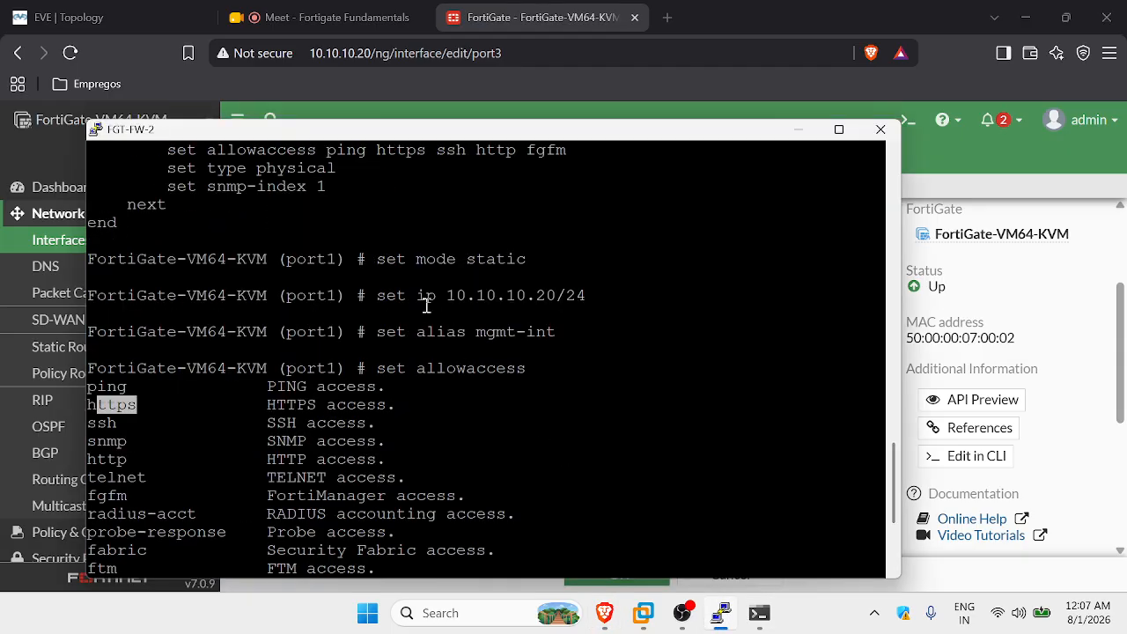
{"action": "left_click_drag", "start_coordinate": [606, 288], "coordinate": [104, 294]}
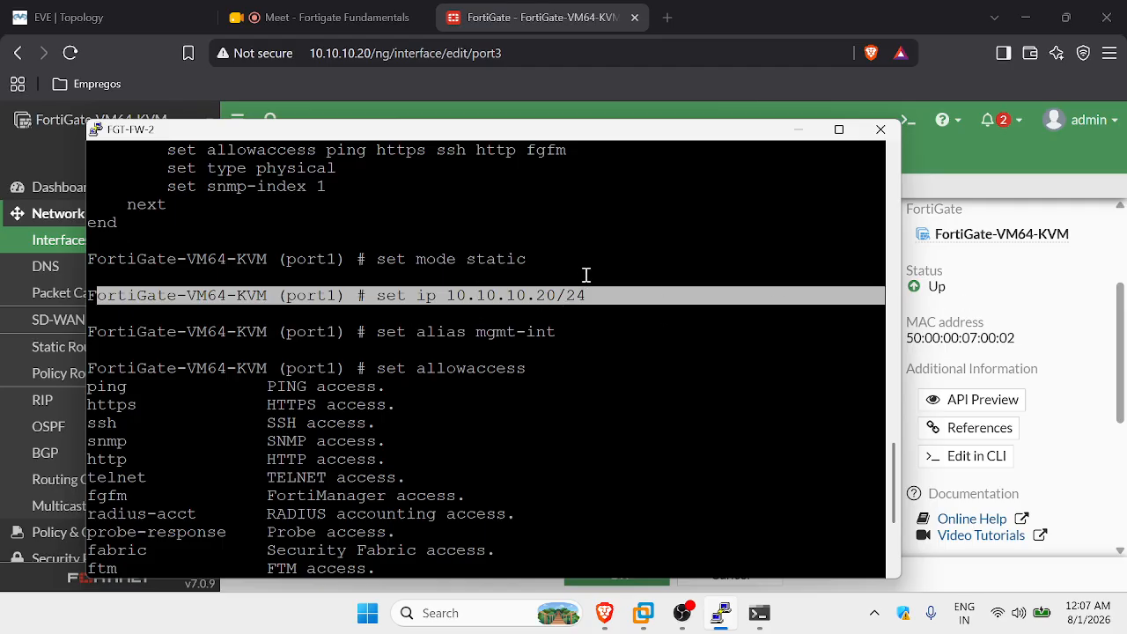
{"action": "left_click", "coordinate": [799, 130]}
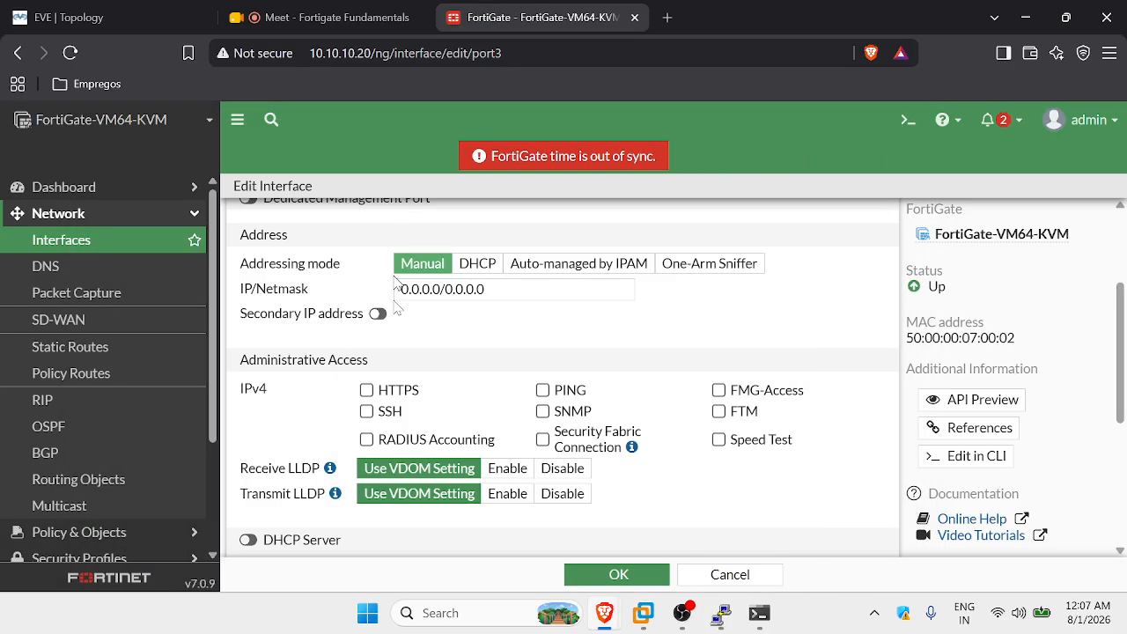
{"action": "left_click", "coordinate": [504, 288]}
Replace port3's IP/Netmask with 10.10.0.5/30, checking the topology for the address.
{"action": "key", "text": "ctrl+a"}
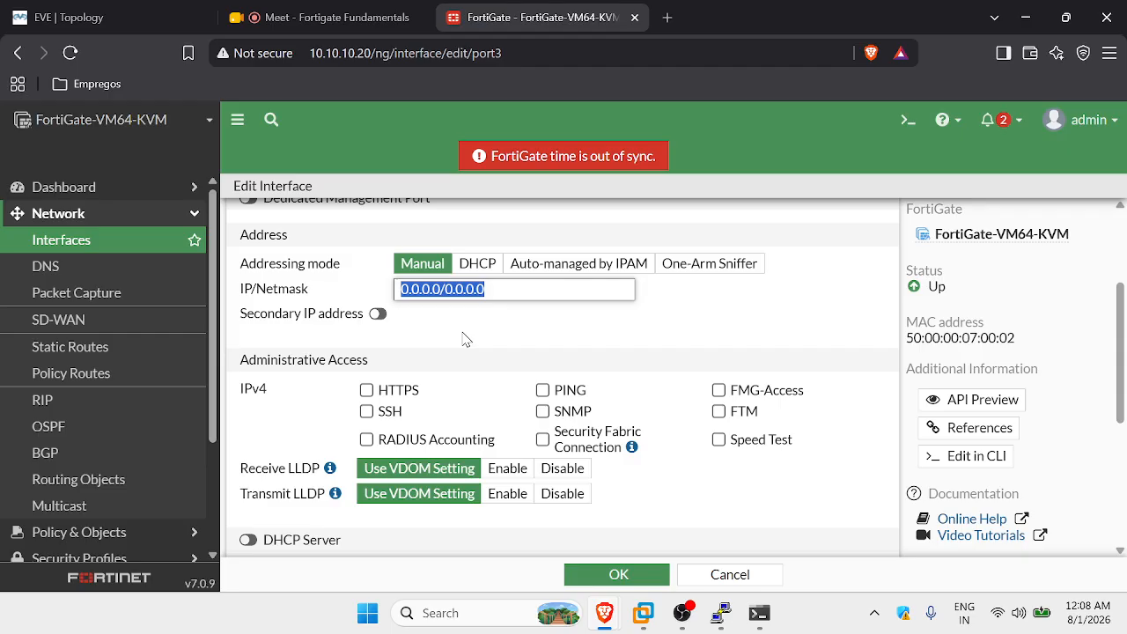
{"action": "left_click", "coordinate": [147, 13]}
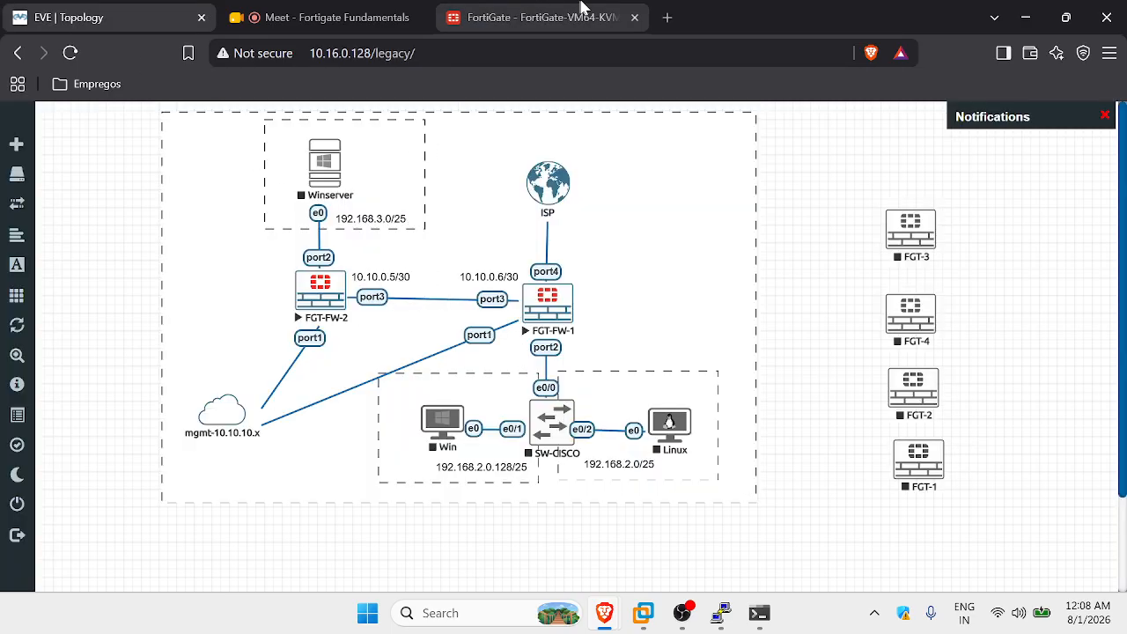
{"action": "left_click", "coordinate": [519, 17]}
{"action": "type", "text": "10.10.0.5"}
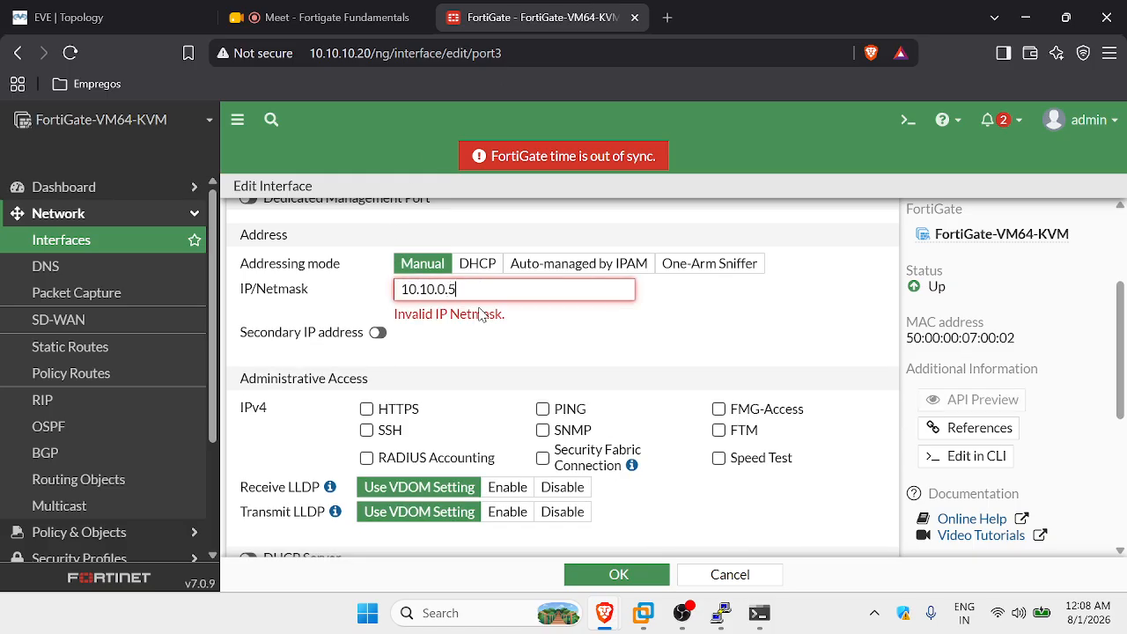
{"action": "type", "text": "/3"}
{"action": "key", "text": "BackSpace"}
{"action": "type", "text": "30"}
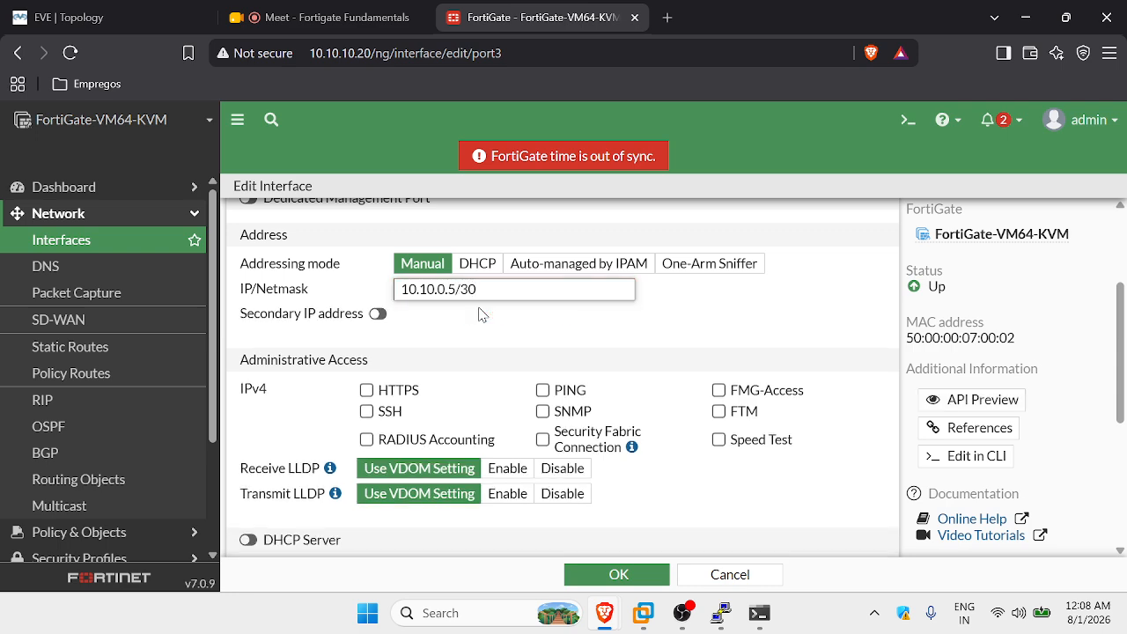
Switch port3's addressing mode through DHCP, Manual and One-Arm Sniffer.
{"action": "scroll", "coordinate": [647, 420], "scroll_direction": "up", "scroll_amount": 1}
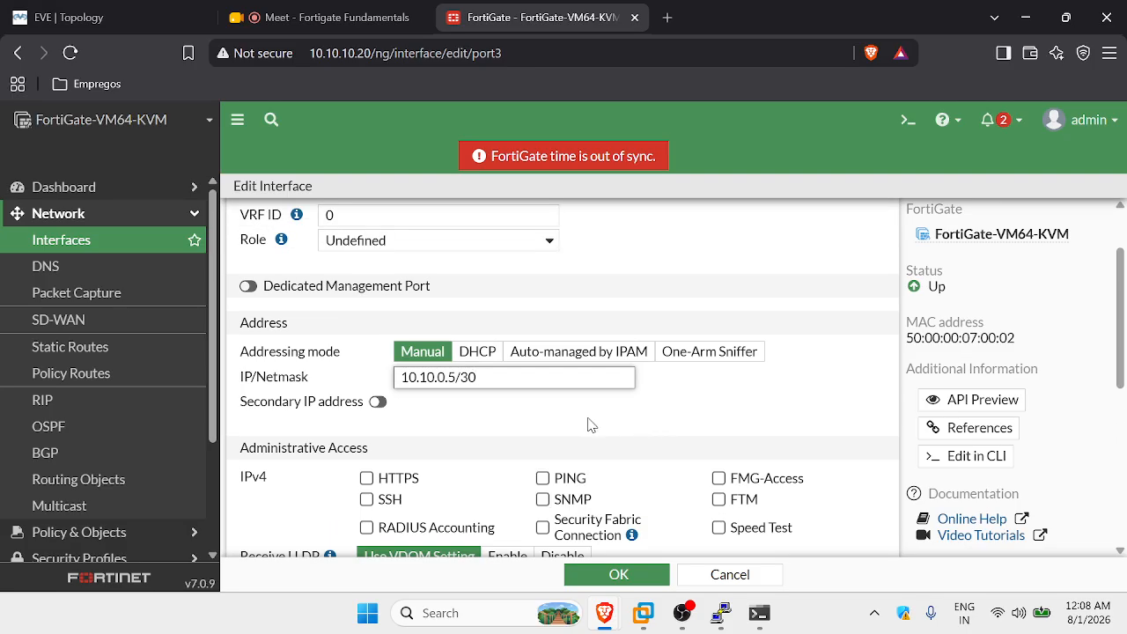
{"action": "left_click", "coordinate": [631, 397]}
{"action": "scroll", "coordinate": [691, 423], "scroll_direction": "up", "scroll_amount": 1}
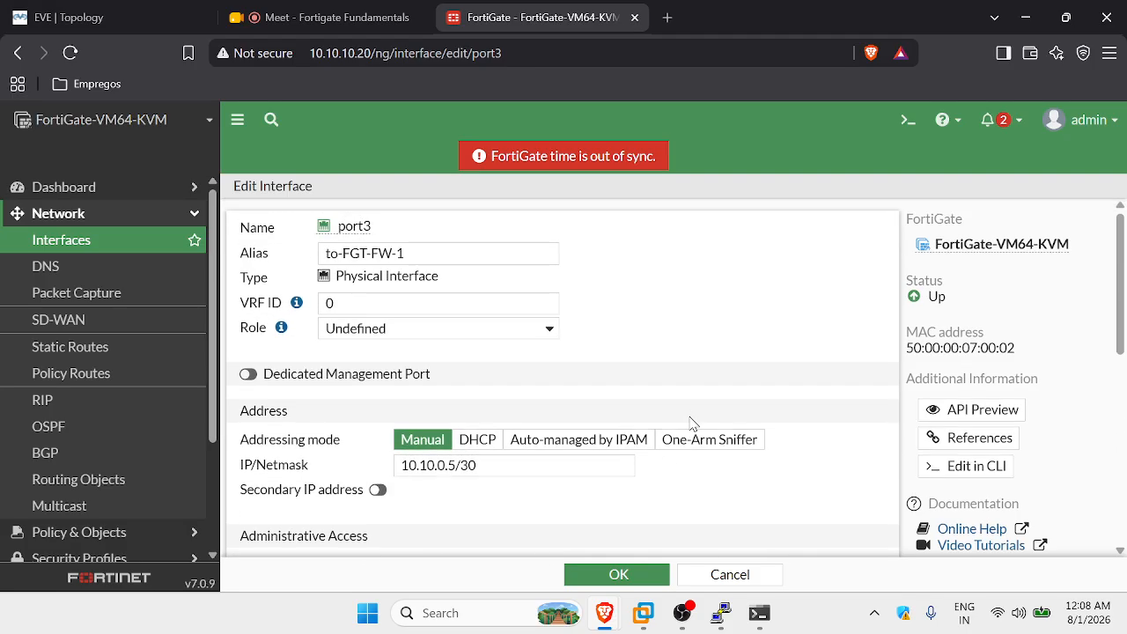
{"action": "scroll", "coordinate": [682, 440], "scroll_direction": "down", "scroll_amount": 1}
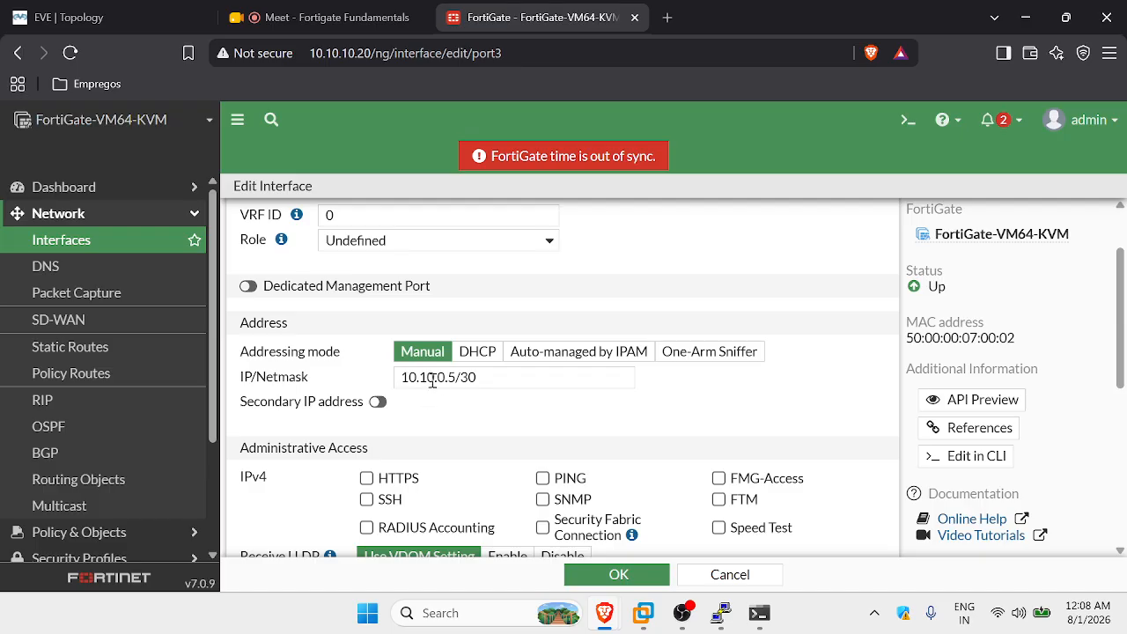
{"action": "left_click", "coordinate": [481, 354]}
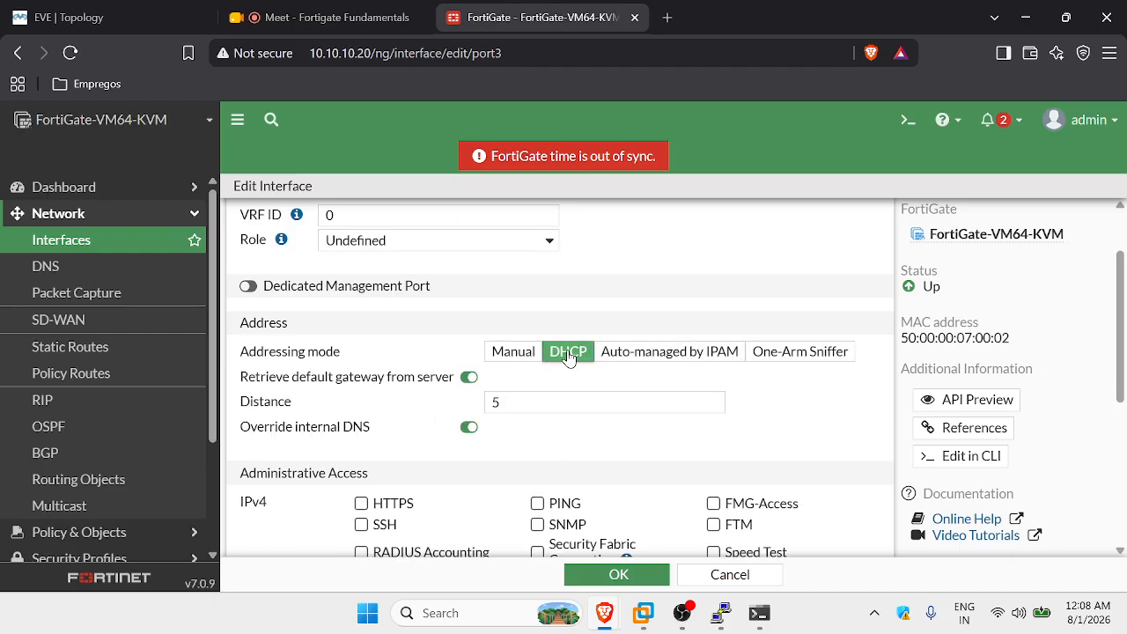
{"action": "left_click", "coordinate": [519, 353]}
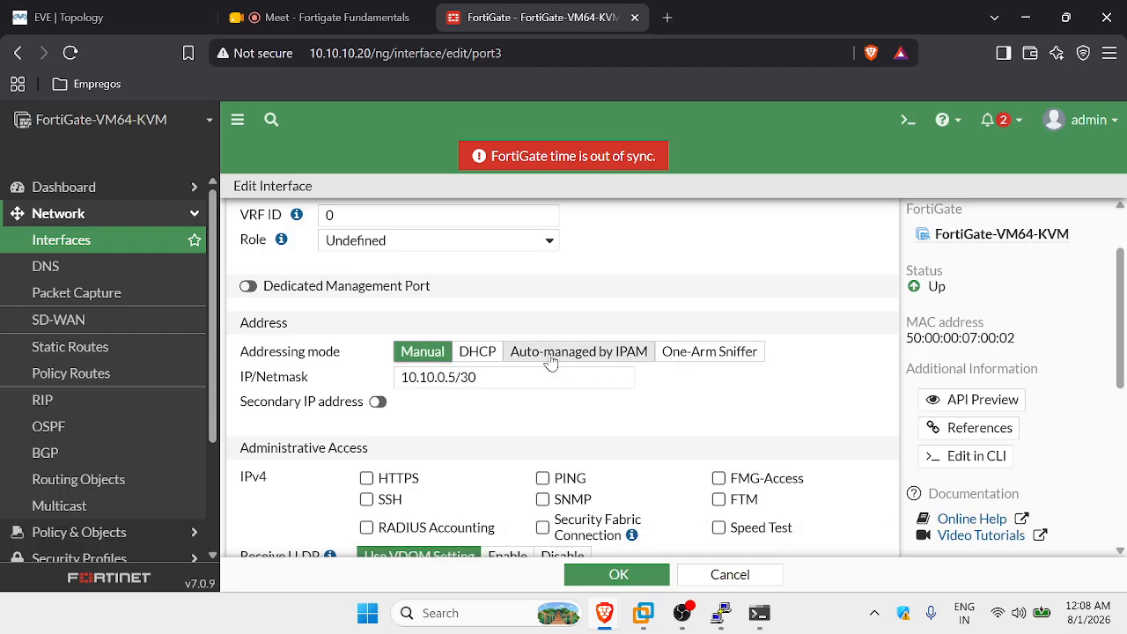
{"action": "left_click", "coordinate": [696, 355]}
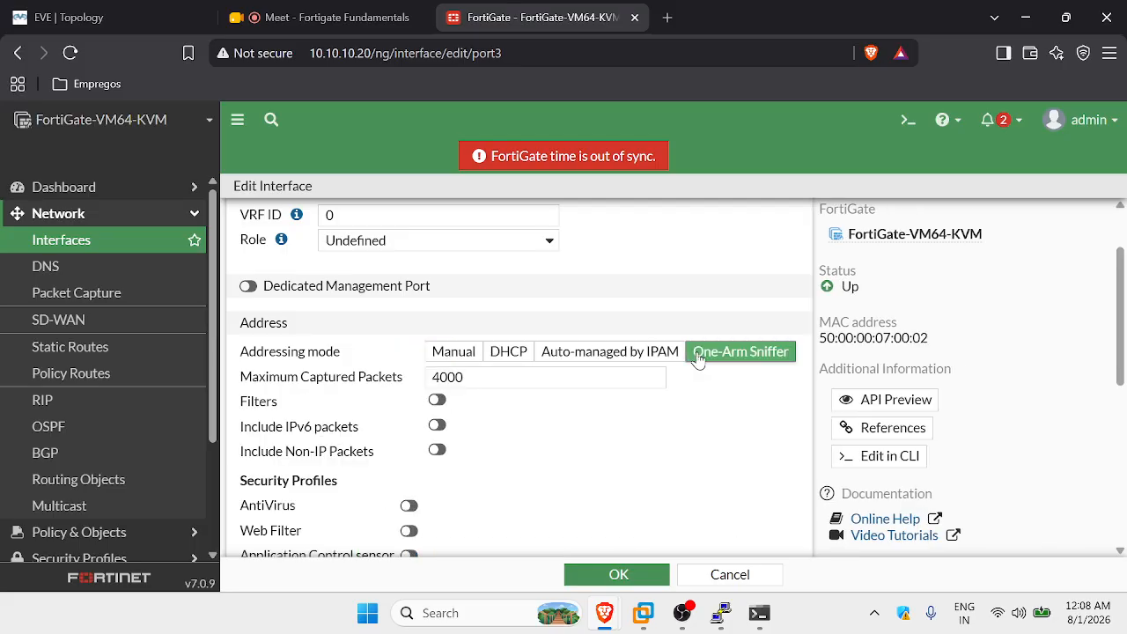
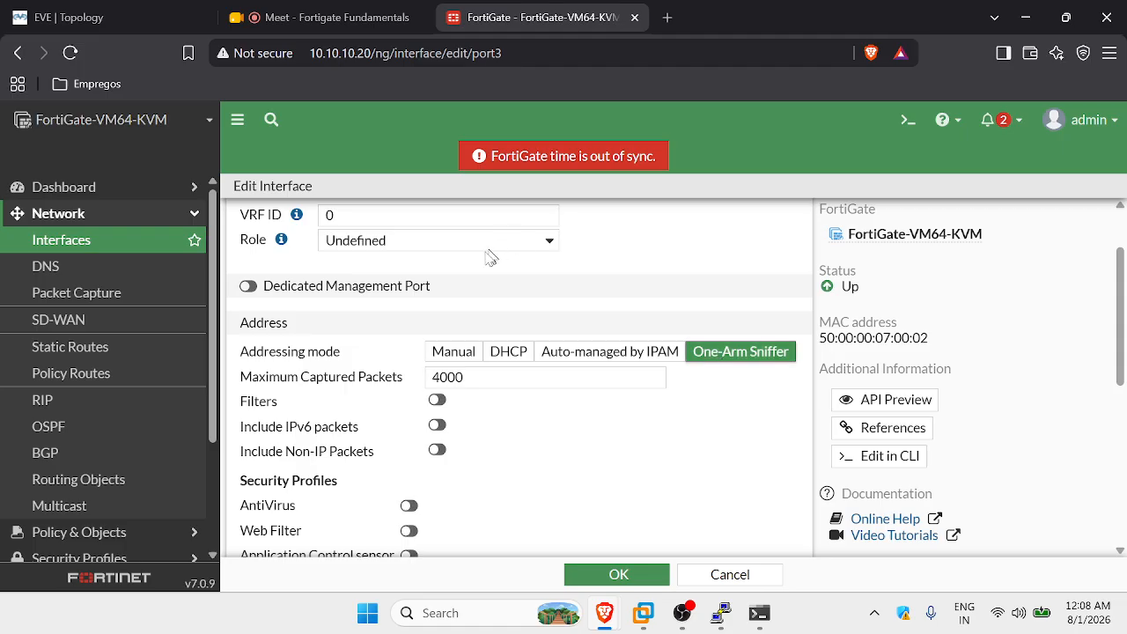
Switch port3's addressing mode to Manual, keeping its IP/Netmask 10.10.0.5/30.
{"action": "left_click", "coordinate": [453, 352]}
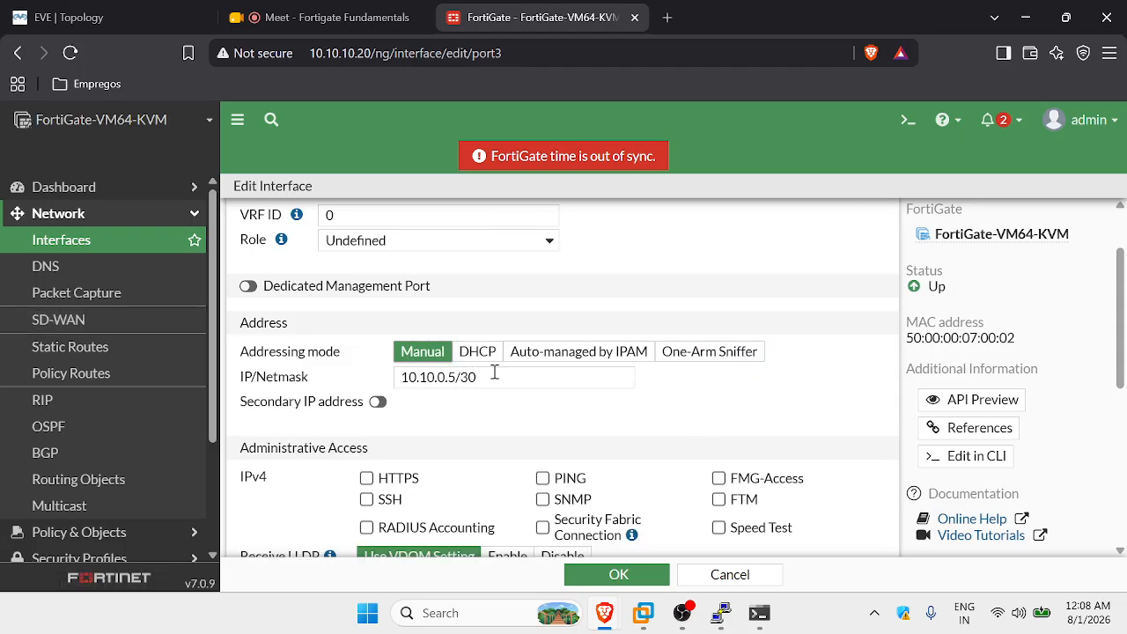
{"action": "scroll", "coordinate": [724, 352], "scroll_direction": "down", "scroll_amount": 2}
{"action": "scroll", "coordinate": [711, 355], "scroll_direction": "up", "scroll_amount": 2}
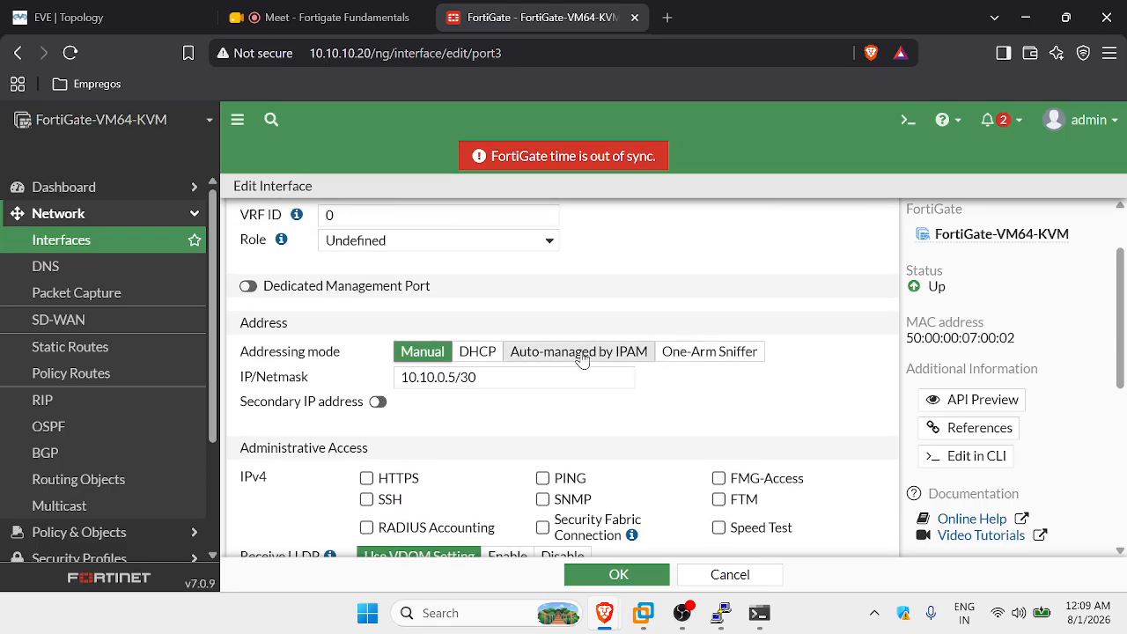
{"action": "scroll", "coordinate": [323, 377], "scroll_direction": "down", "scroll_amount": 1}
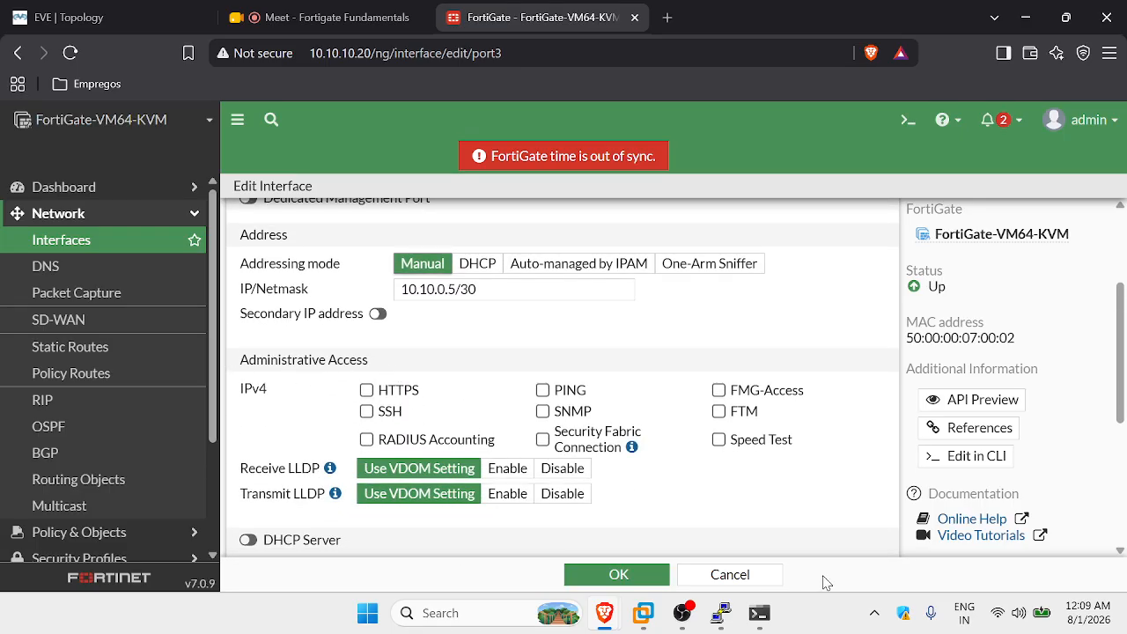
Check the 'set allowaccess http ssh ping' line in the FGT-FW-2 PuTTY session, then minimize it.
{"action": "left_click", "coordinate": [722, 614]}
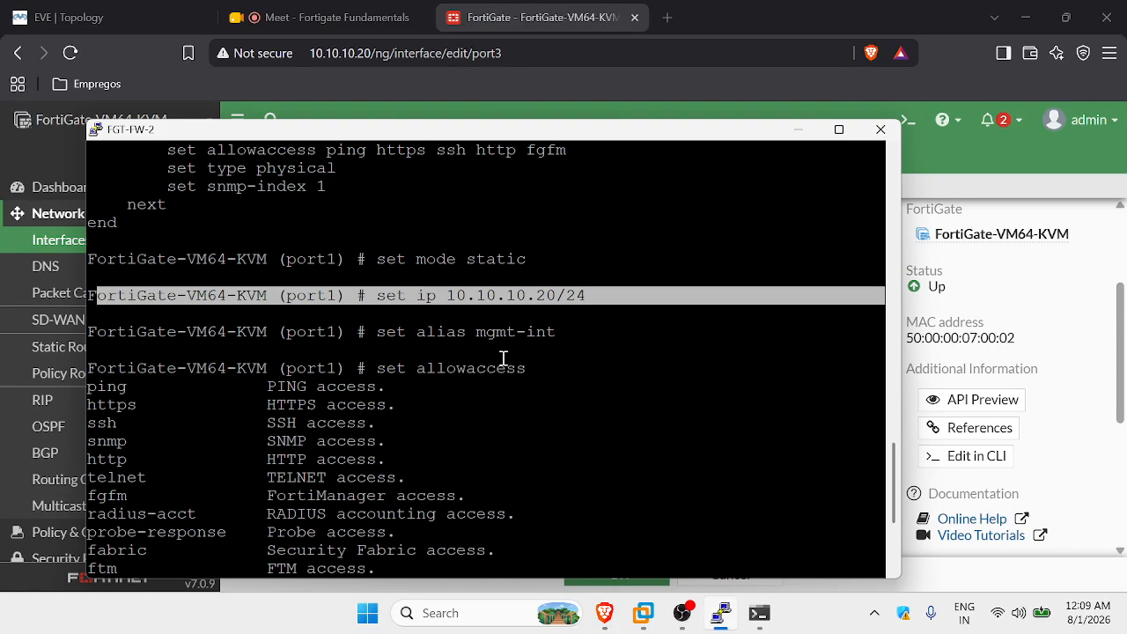
{"action": "left_click", "coordinate": [525, 317]}
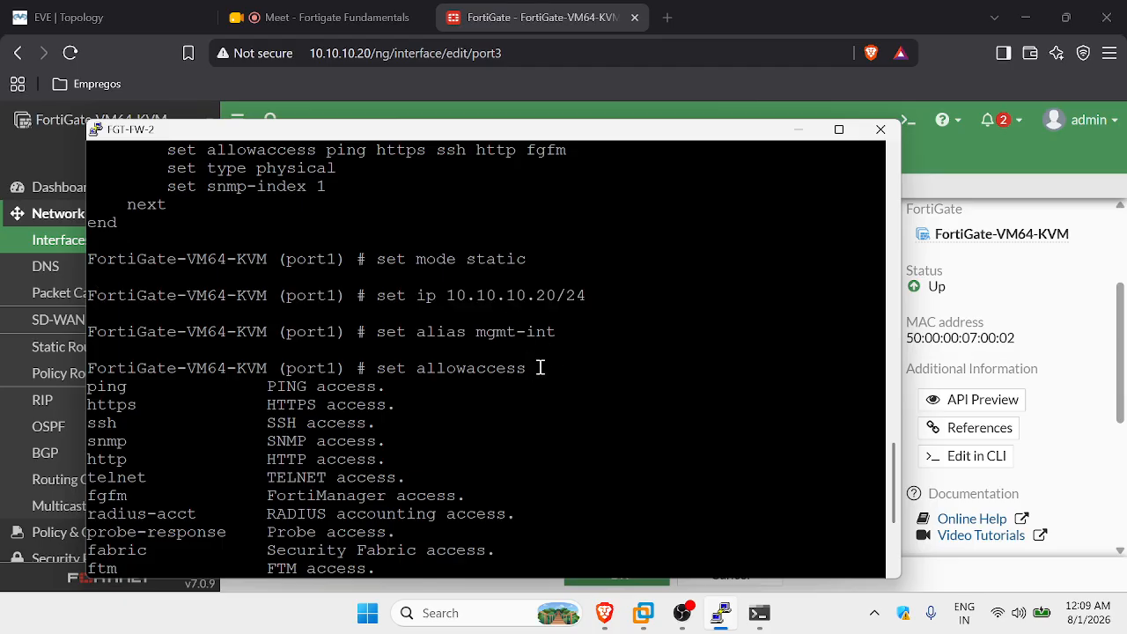
{"action": "scroll", "coordinate": [539, 368], "scroll_direction": "down", "scroll_amount": 4}
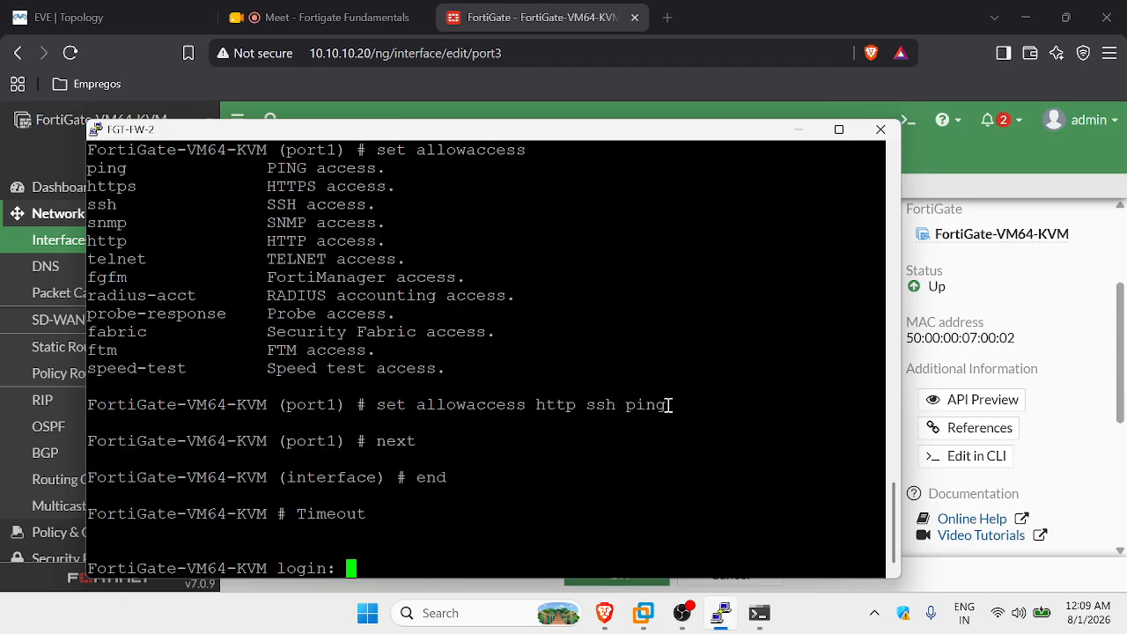
{"action": "left_click_drag", "start_coordinate": [668, 404], "coordinate": [91, 403]}
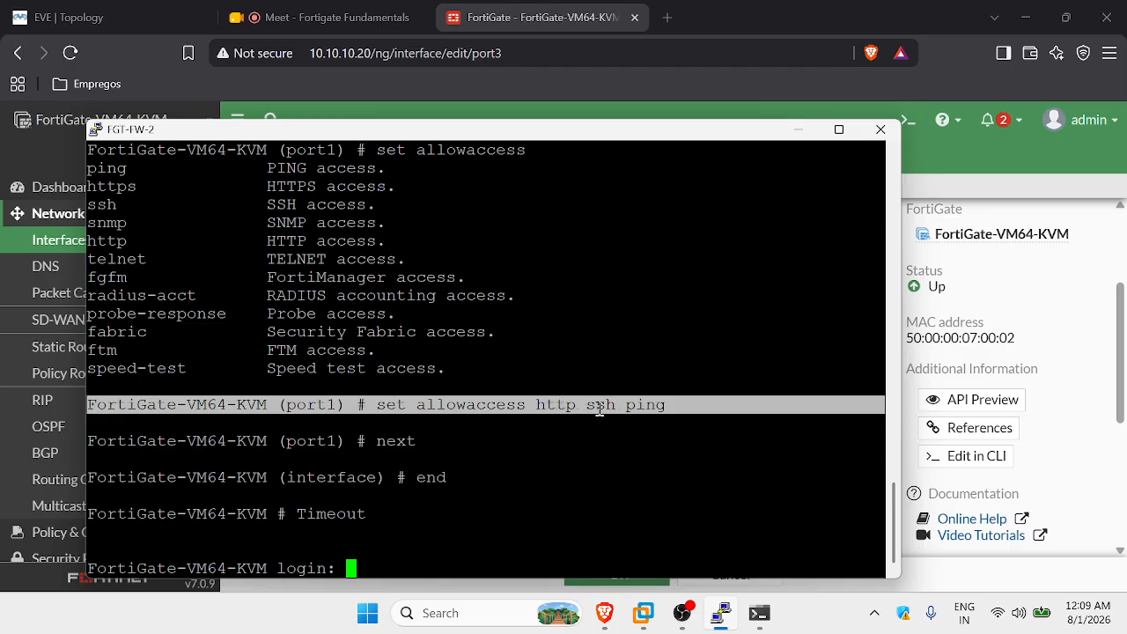
{"action": "left_click", "coordinate": [799, 130]}
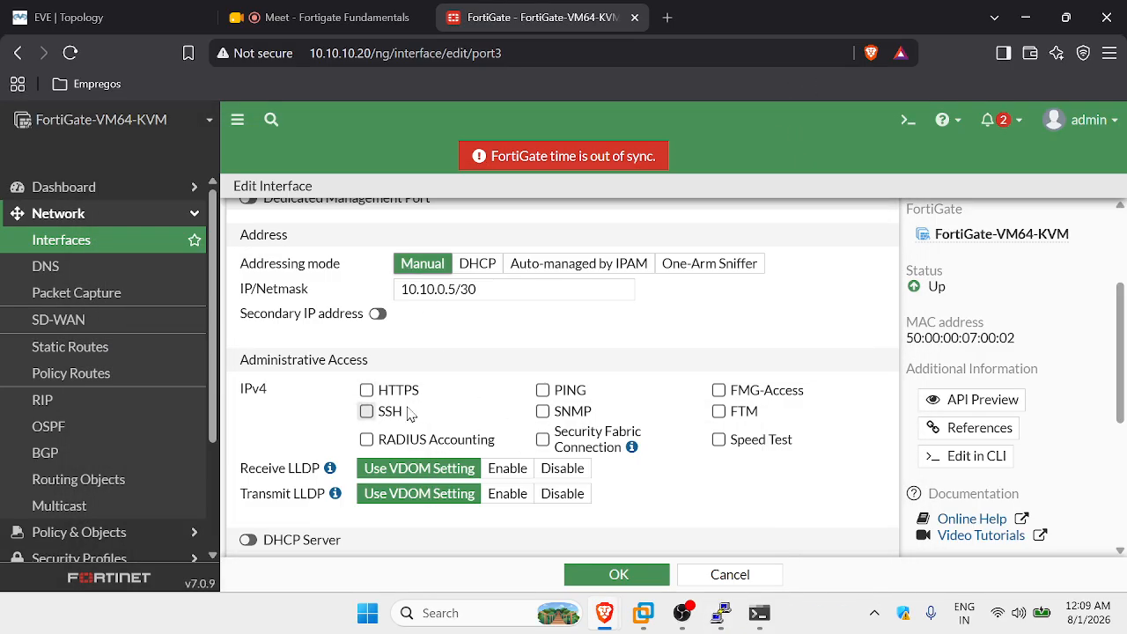
Enable PING administrative access on port3 and save the interface with OK.
{"action": "left_click", "coordinate": [543, 390]}
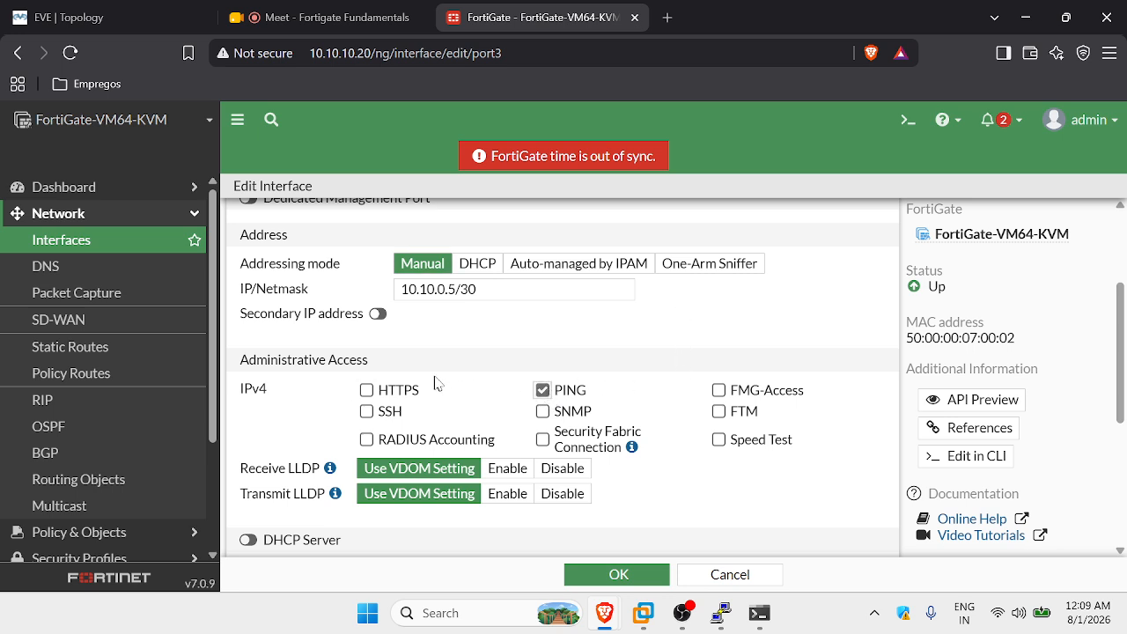
{"action": "left_click", "coordinate": [69, 18]}
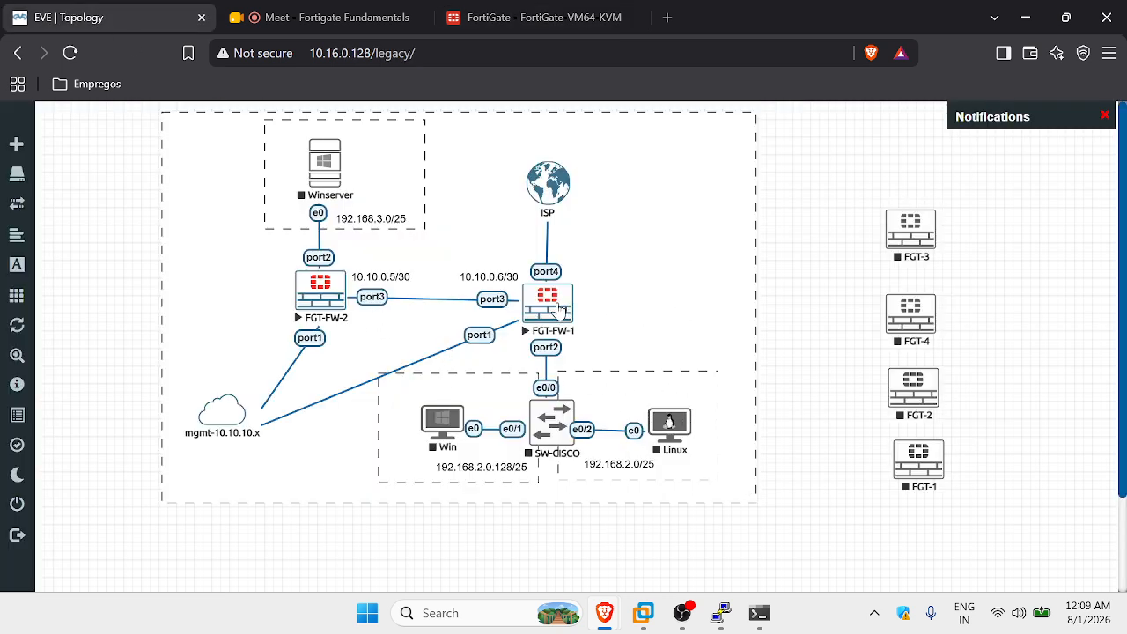
{"action": "left_click", "coordinate": [511, 18]}
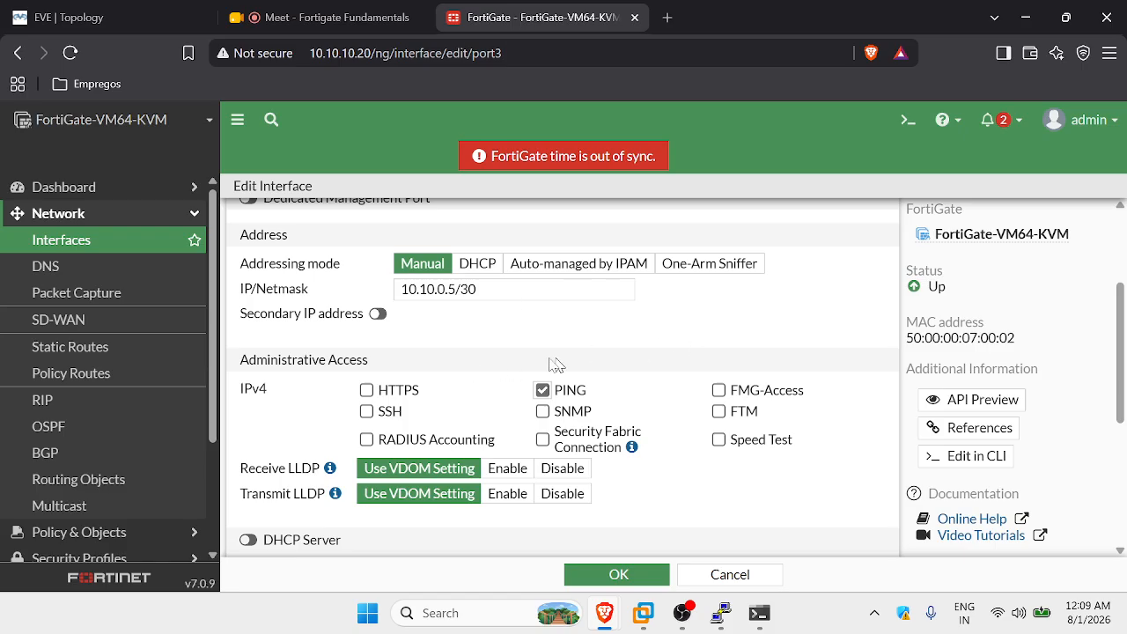
{"action": "scroll", "coordinate": [542, 365], "scroll_direction": "down", "scroll_amount": 2}
{"action": "scroll", "coordinate": [541, 365], "scroll_direction": "down", "scroll_amount": 3}
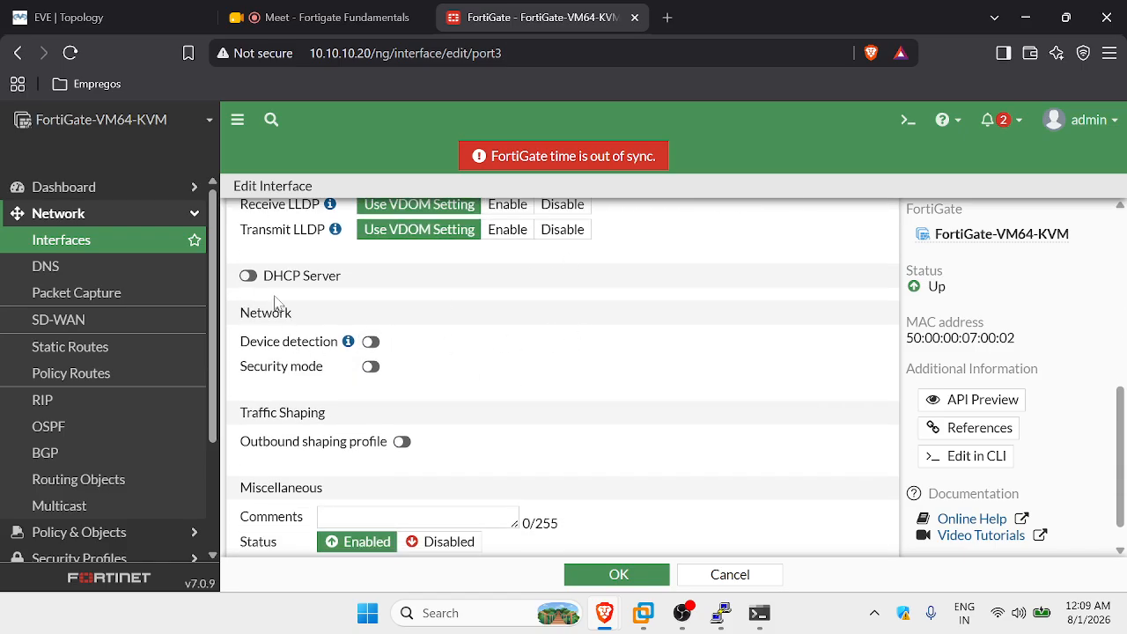
{"action": "scroll", "coordinate": [482, 273], "scroll_direction": "down", "scroll_amount": 1}
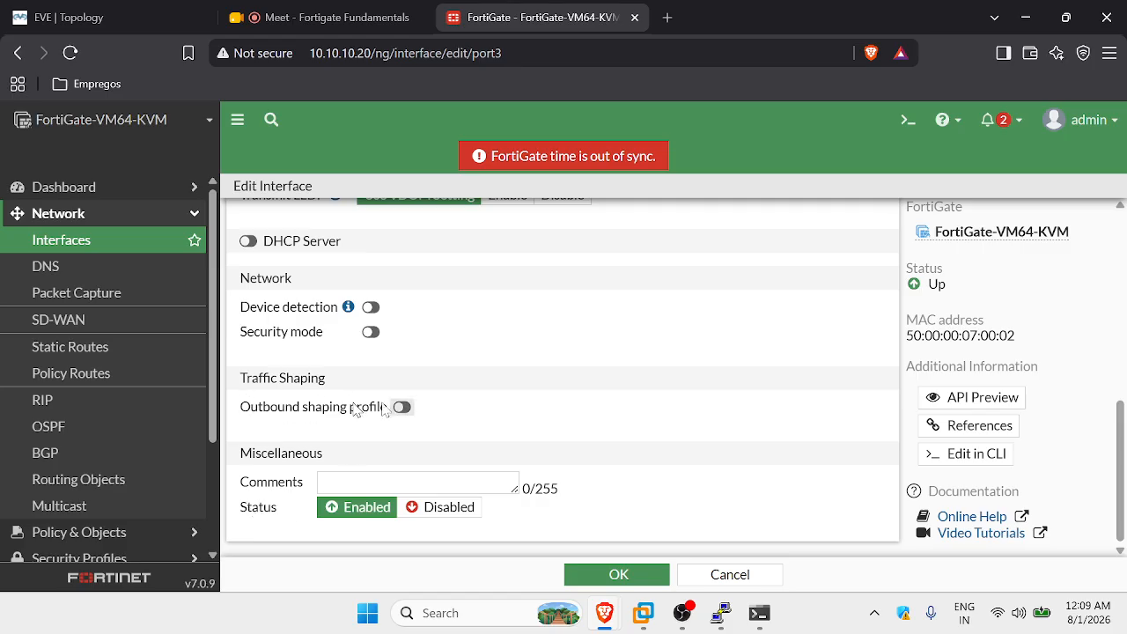
{"action": "left_click", "coordinate": [632, 575]}
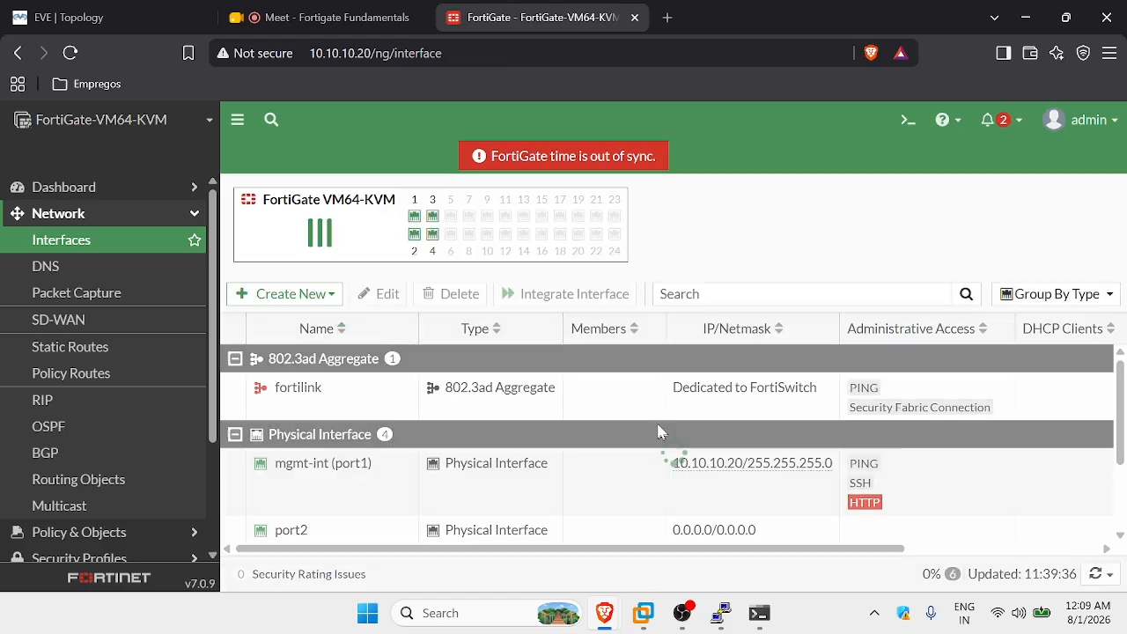
{"action": "scroll", "coordinate": [619, 447], "scroll_direction": "down", "scroll_amount": 1}
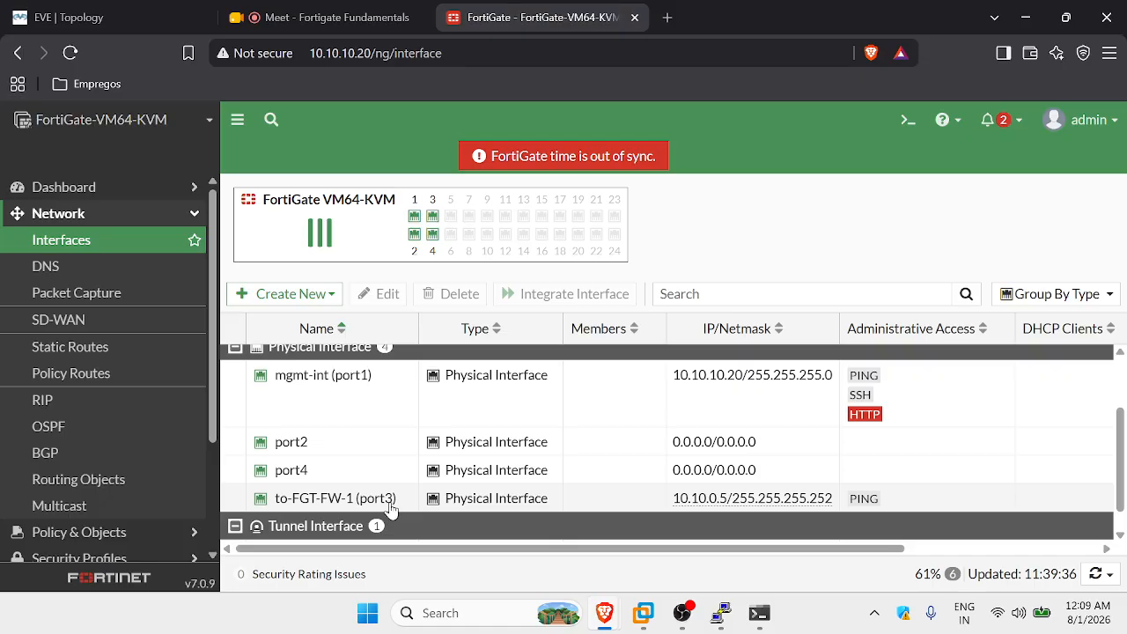
{"action": "mouse_move", "coordinate": [288, 508]}
{"action": "left_click_drag", "start_coordinate": [836, 553], "coordinate": [1078, 550]}
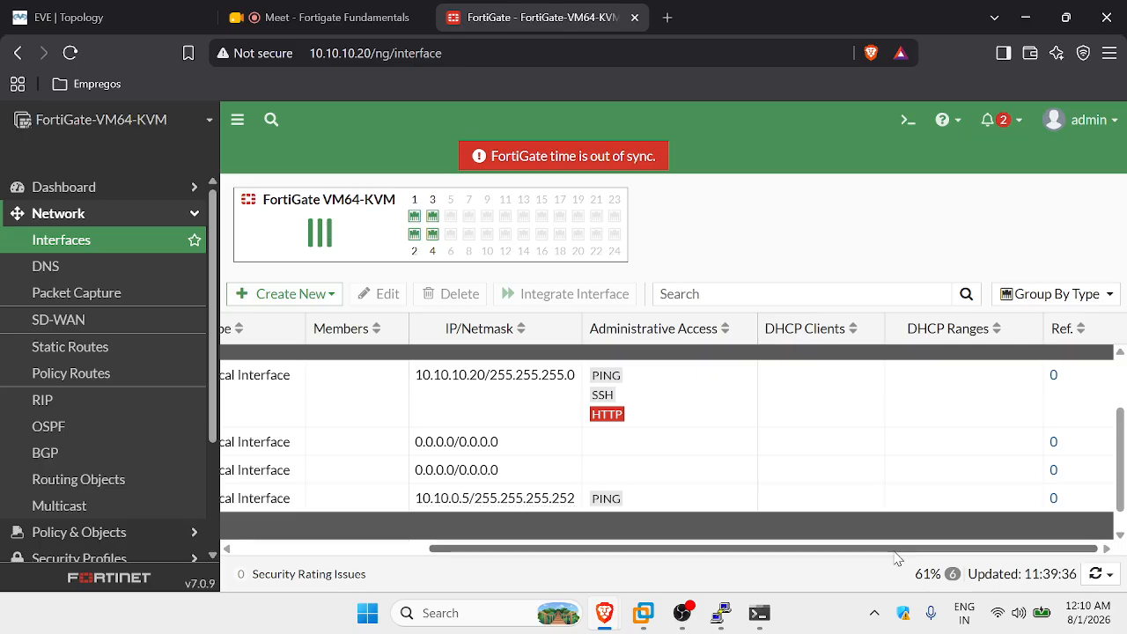
{"action": "scroll", "coordinate": [896, 554], "scroll_direction": "left", "scroll_amount": 3}
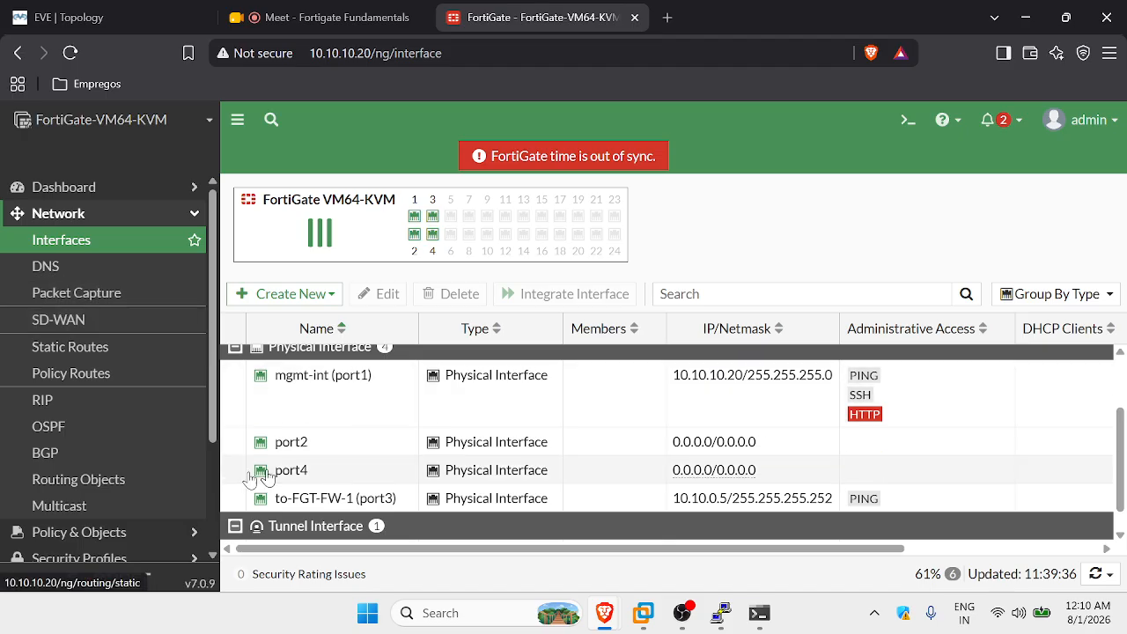
{"action": "scroll", "coordinate": [448, 440], "scroll_direction": "up", "scroll_amount": 2}
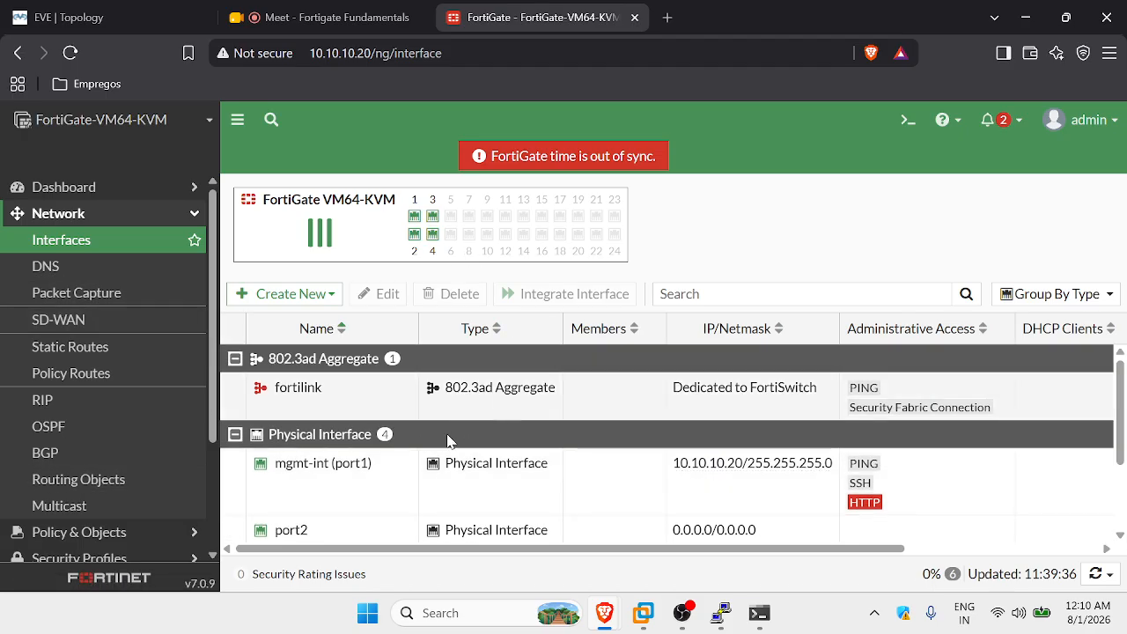
{"action": "scroll", "coordinate": [448, 440], "scroll_direction": "down", "scroll_amount": 2}
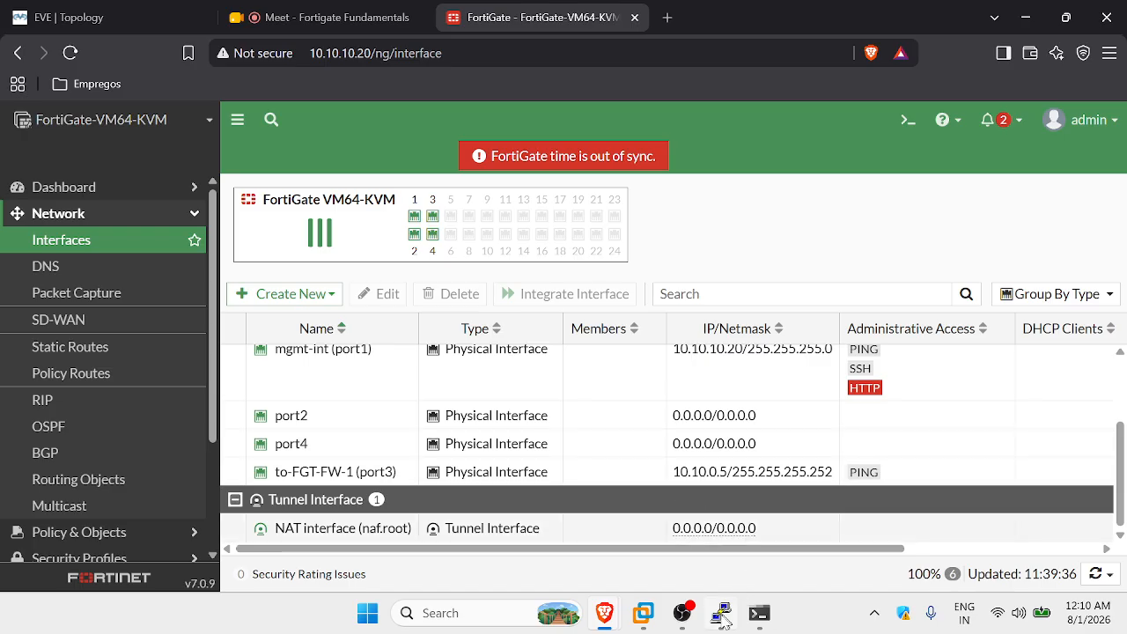
{"action": "mouse_move", "coordinate": [726, 619]}
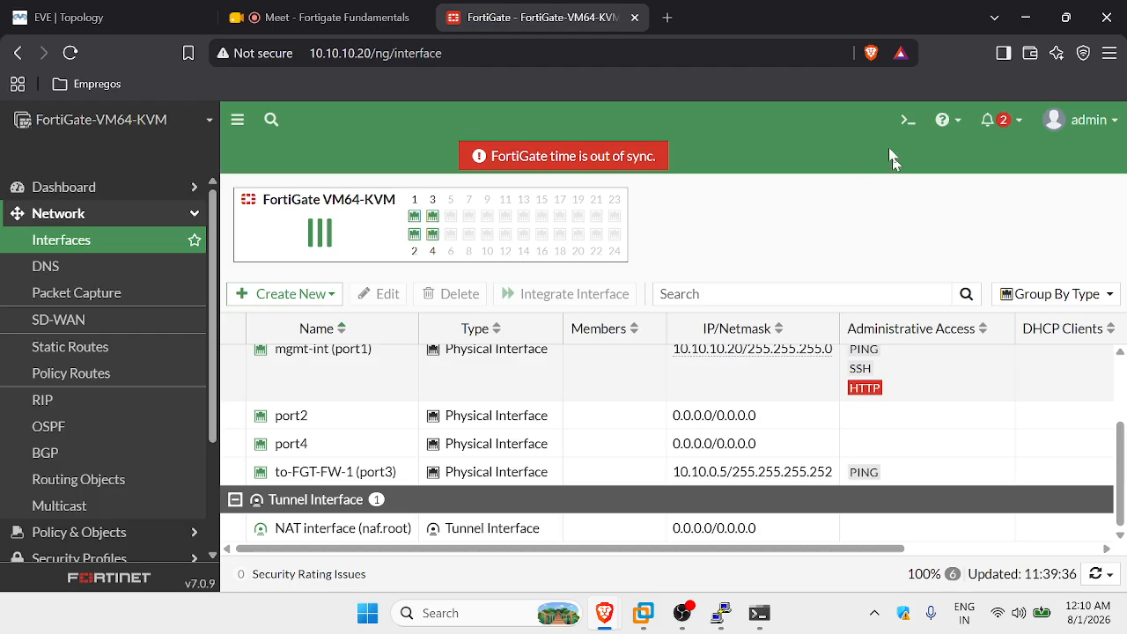
{"action": "left_click", "coordinate": [908, 120]}
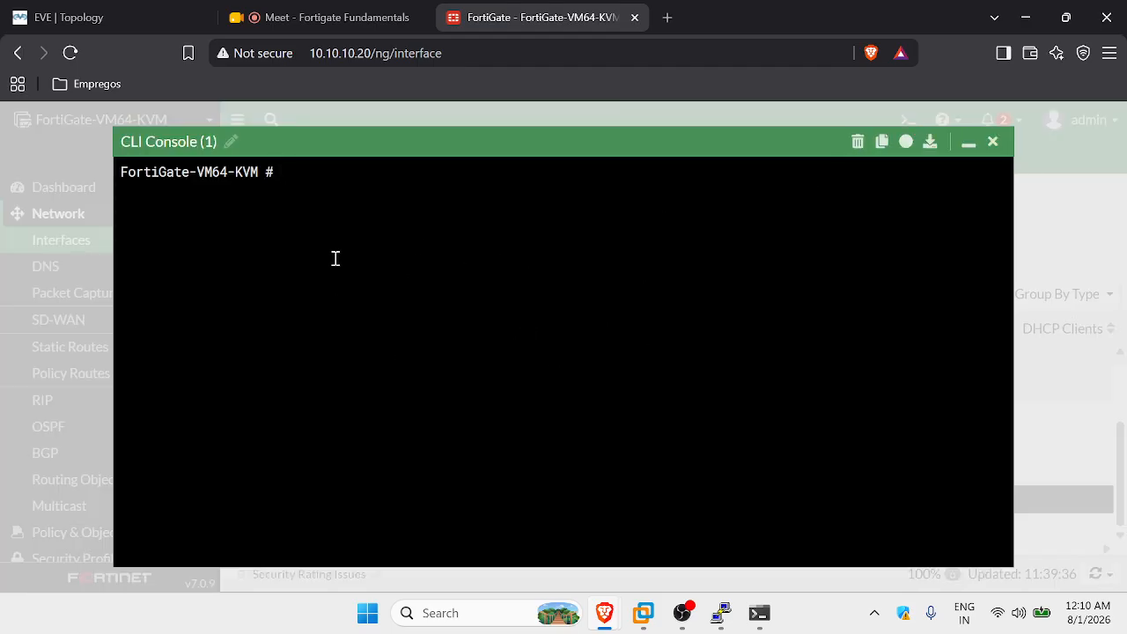
{"action": "left_click", "coordinate": [993, 142]}
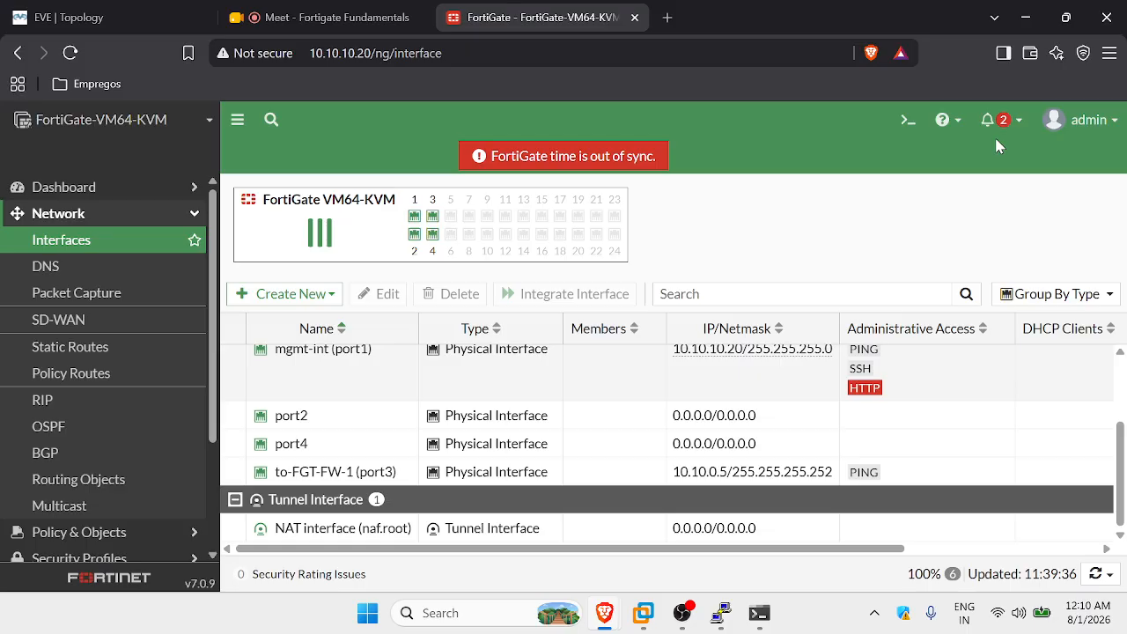
{"action": "left_click", "coordinate": [909, 120]}
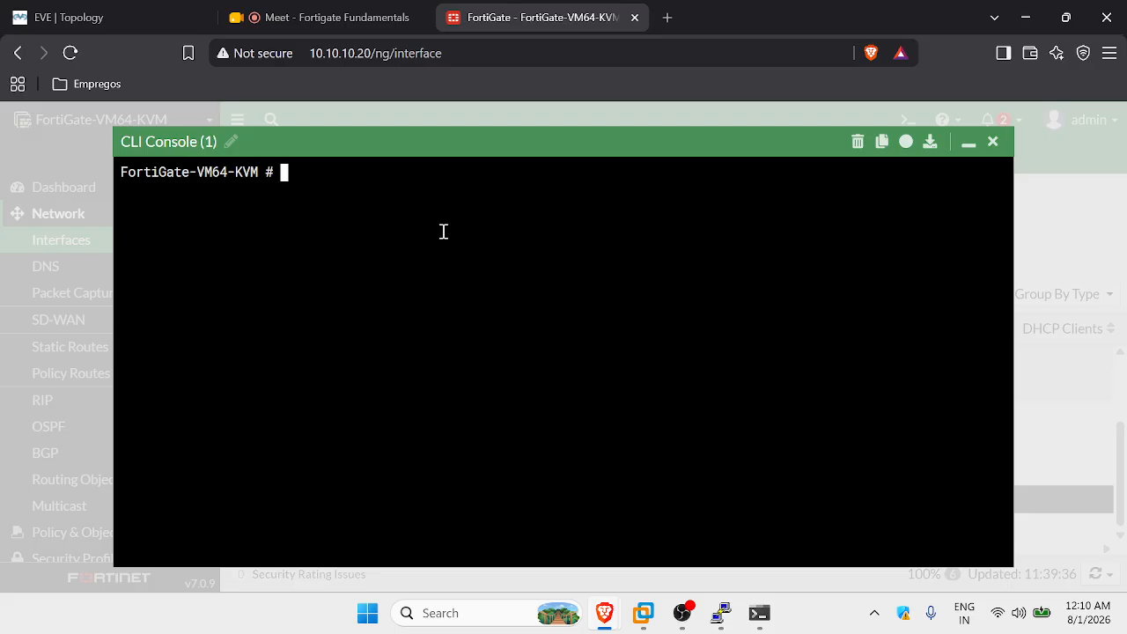
{"action": "type", "text": "get system interface physical"}
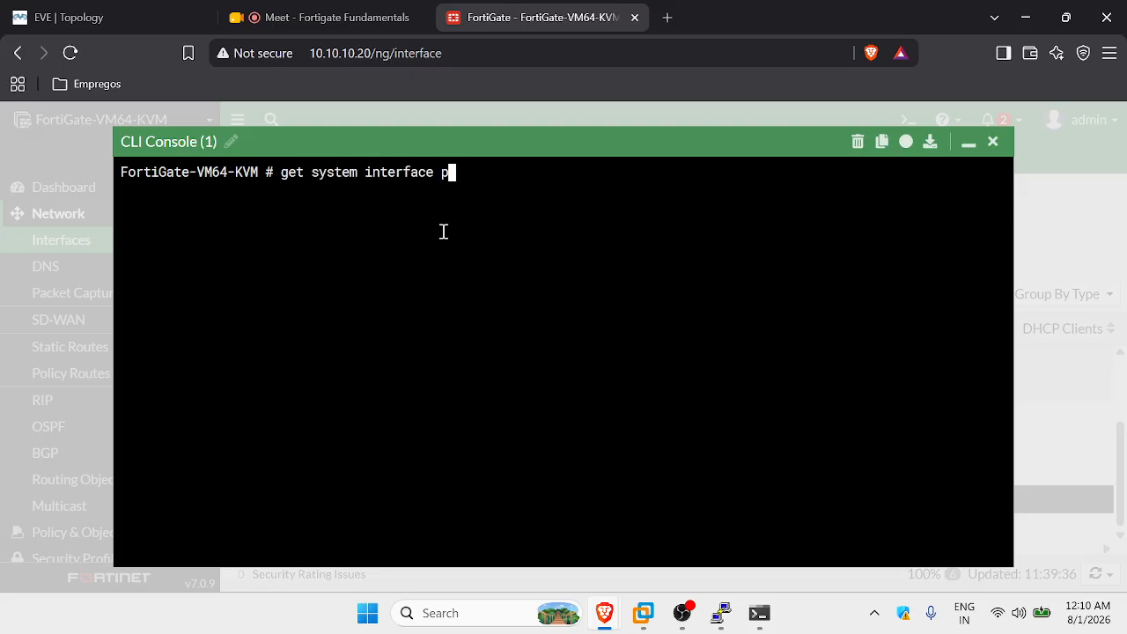
{"action": "key", "text": "Return"}
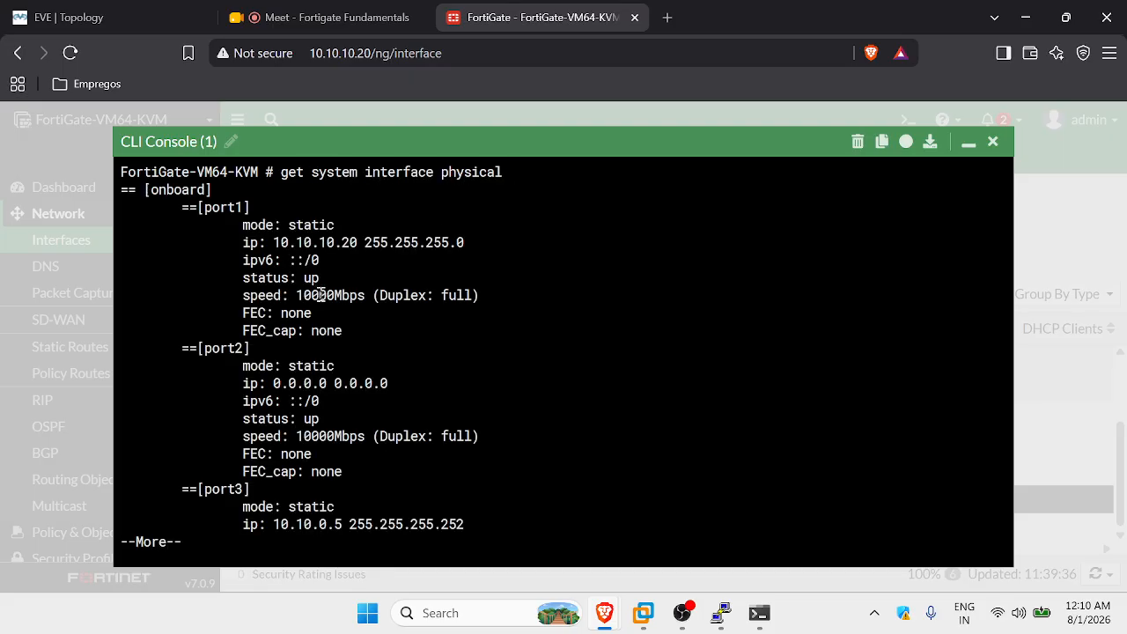
{"action": "left_click_drag", "start_coordinate": [351, 331], "coordinate": [113, 208]}
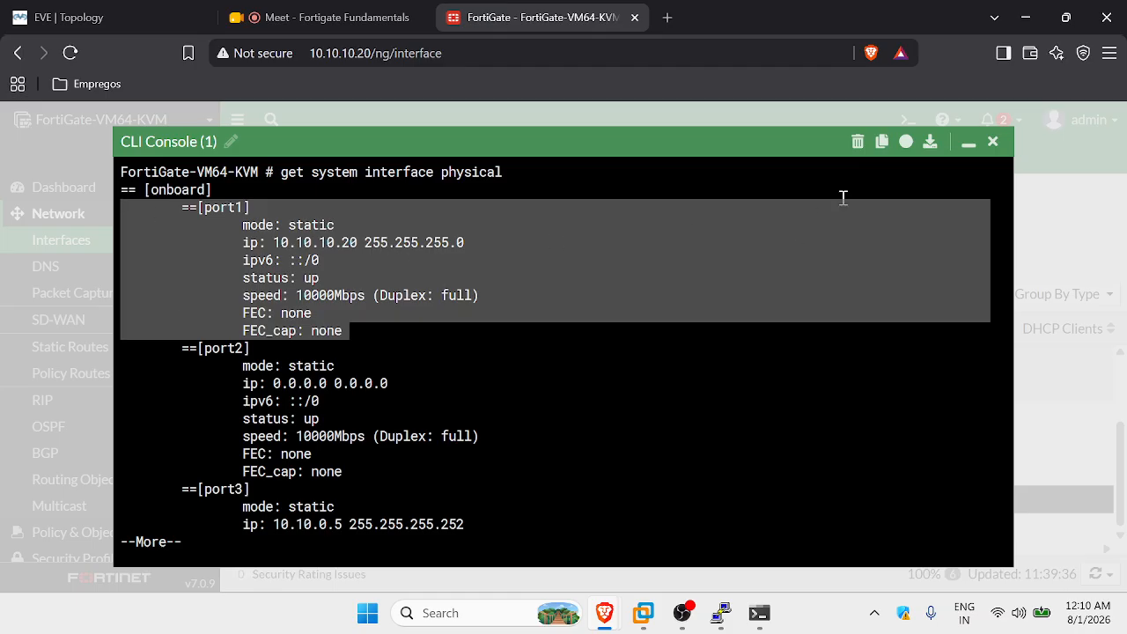
{"action": "left_click", "coordinate": [992, 141]}
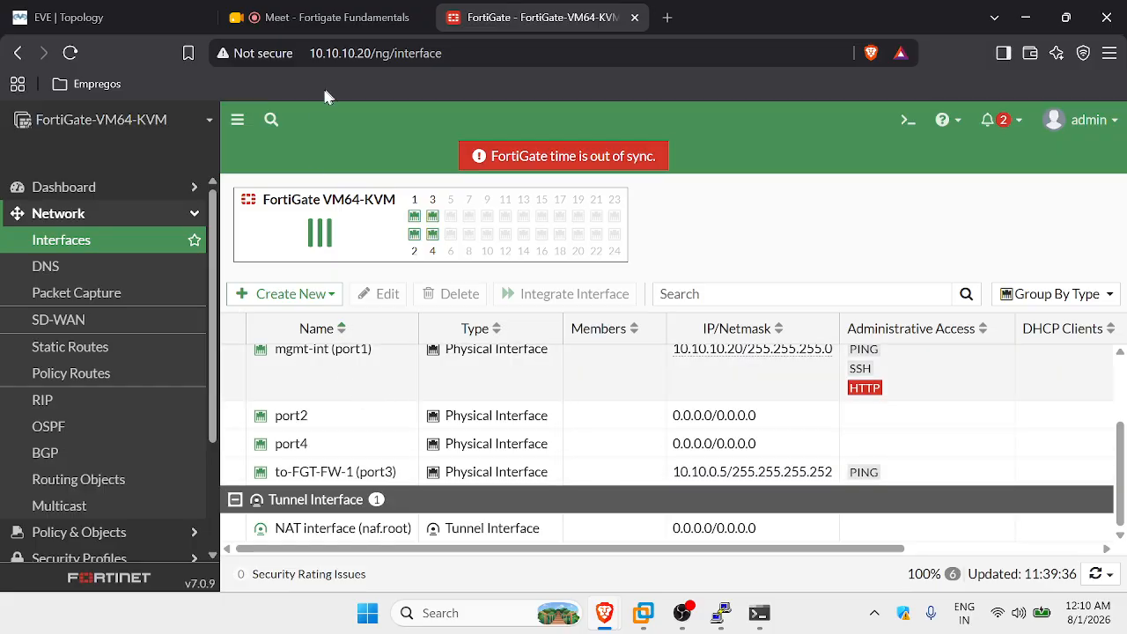
Open port2 for editing and give it alias SERVER-FARM with role DMZ.
{"action": "left_click", "coordinate": [111, 19]}
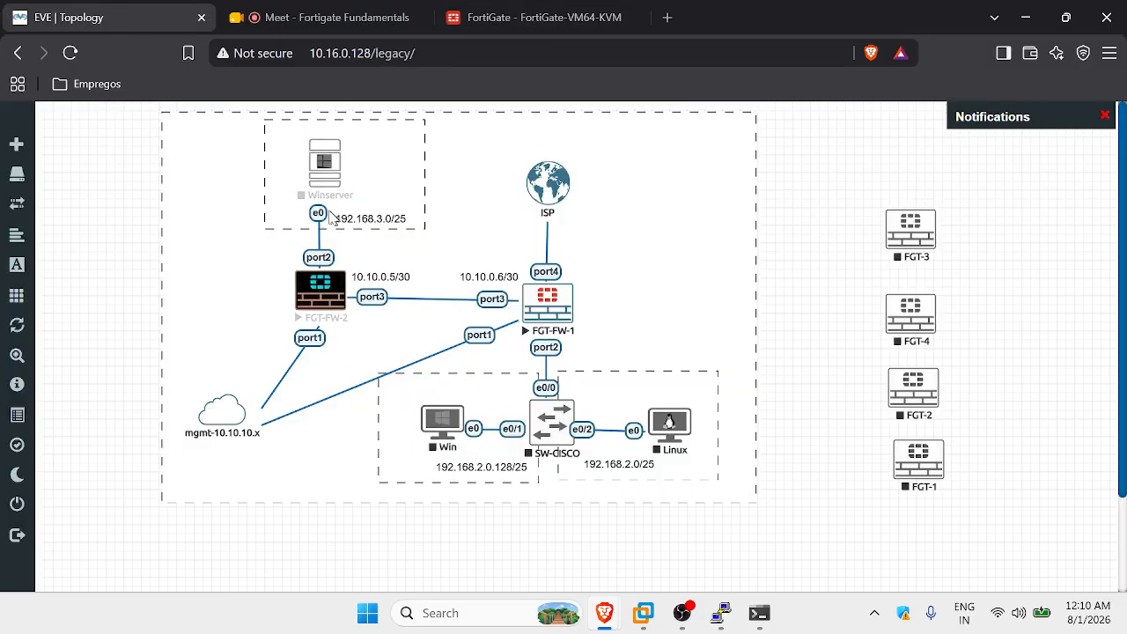
{"action": "left_click", "coordinate": [544, 17]}
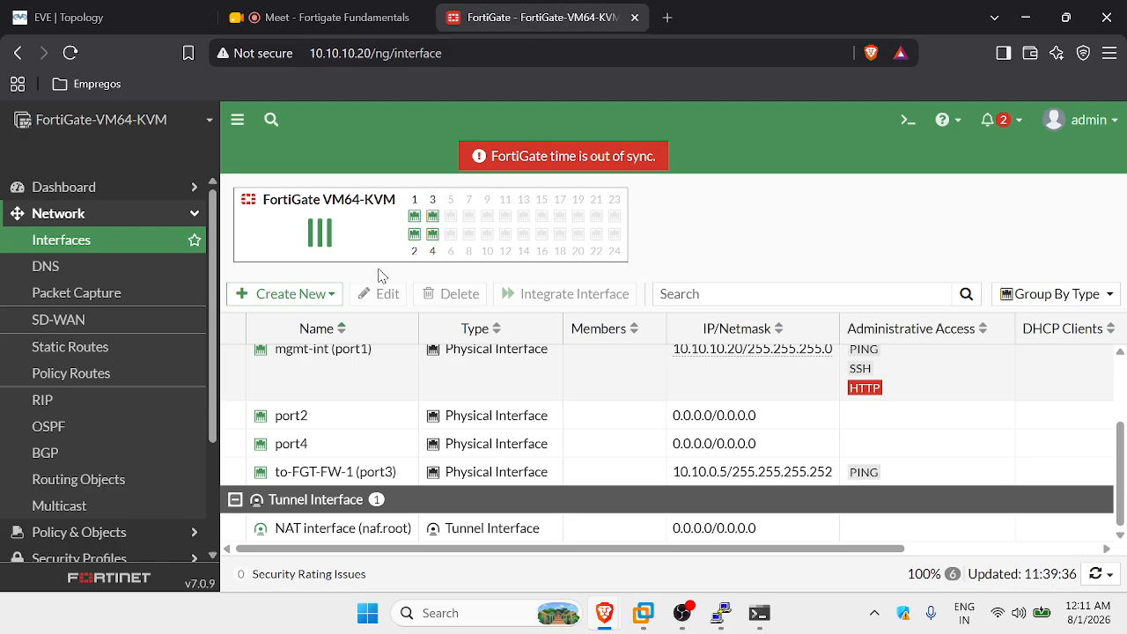
{"action": "left_click", "coordinate": [125, 15]}
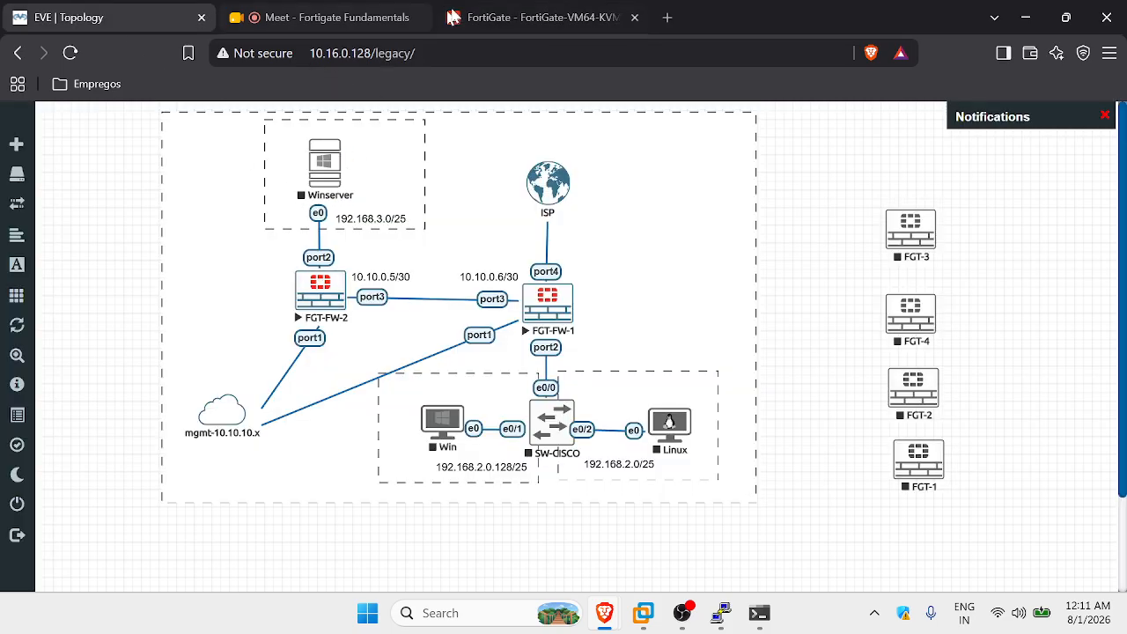
{"action": "left_click", "coordinate": [533, 18]}
{"action": "scroll", "coordinate": [412, 445], "scroll_direction": "up", "scroll_amount": 1}
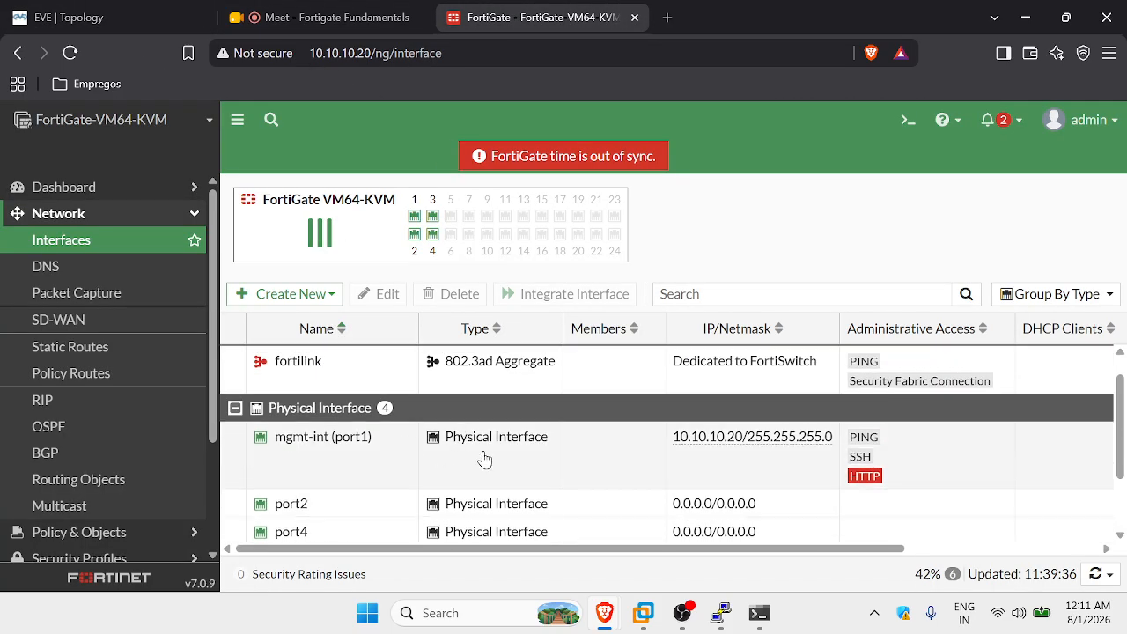
{"action": "scroll", "coordinate": [388, 447], "scroll_direction": "down", "scroll_amount": 1}
{"action": "left_click", "coordinate": [393, 430]}
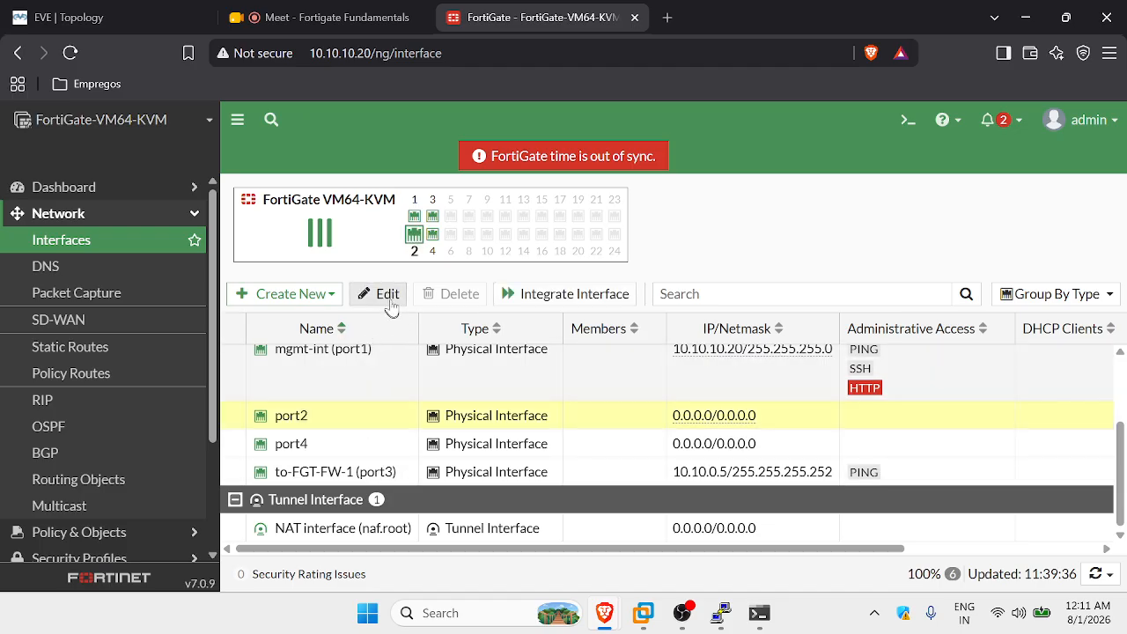
{"action": "left_click", "coordinate": [388, 296]}
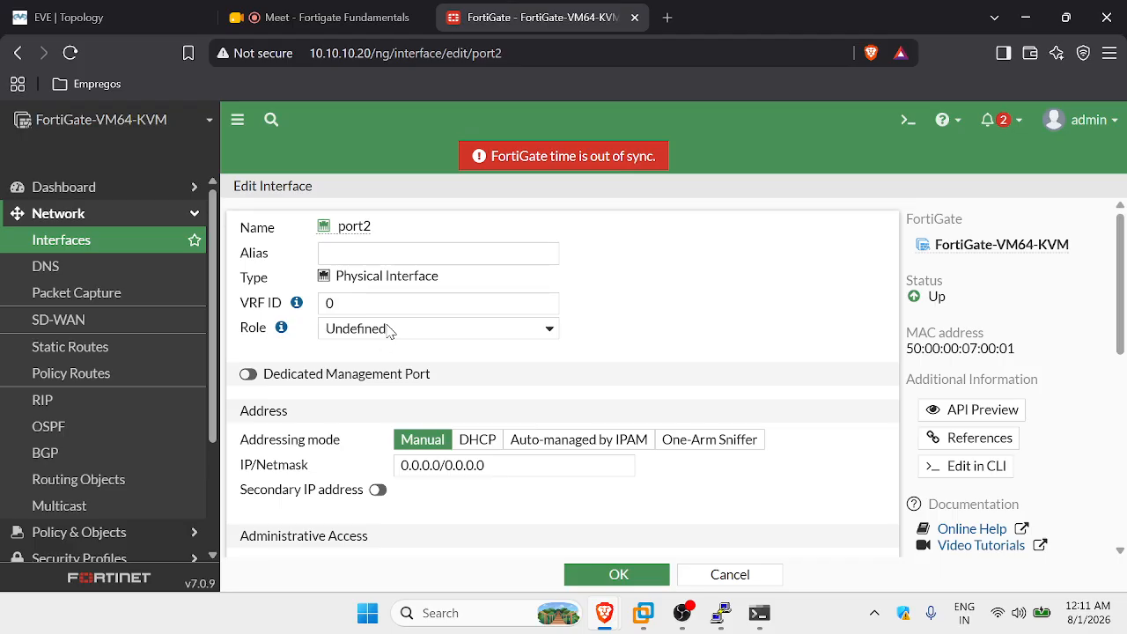
{"action": "left_click", "coordinate": [370, 252]}
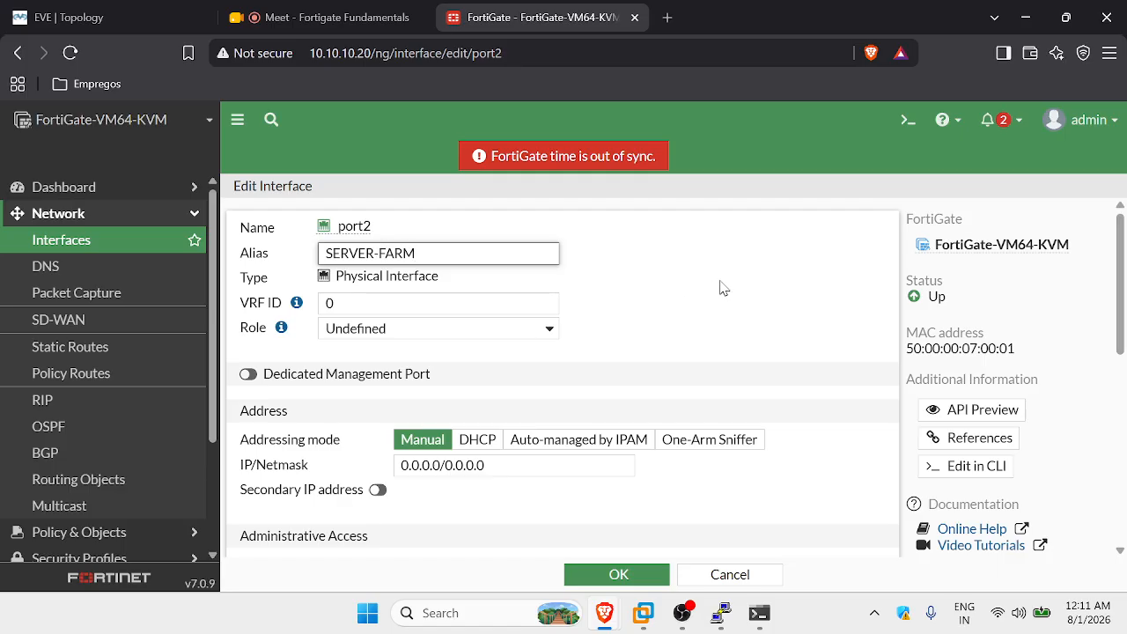
{"action": "left_click", "coordinate": [621, 263]}
{"action": "left_click", "coordinate": [410, 334]}
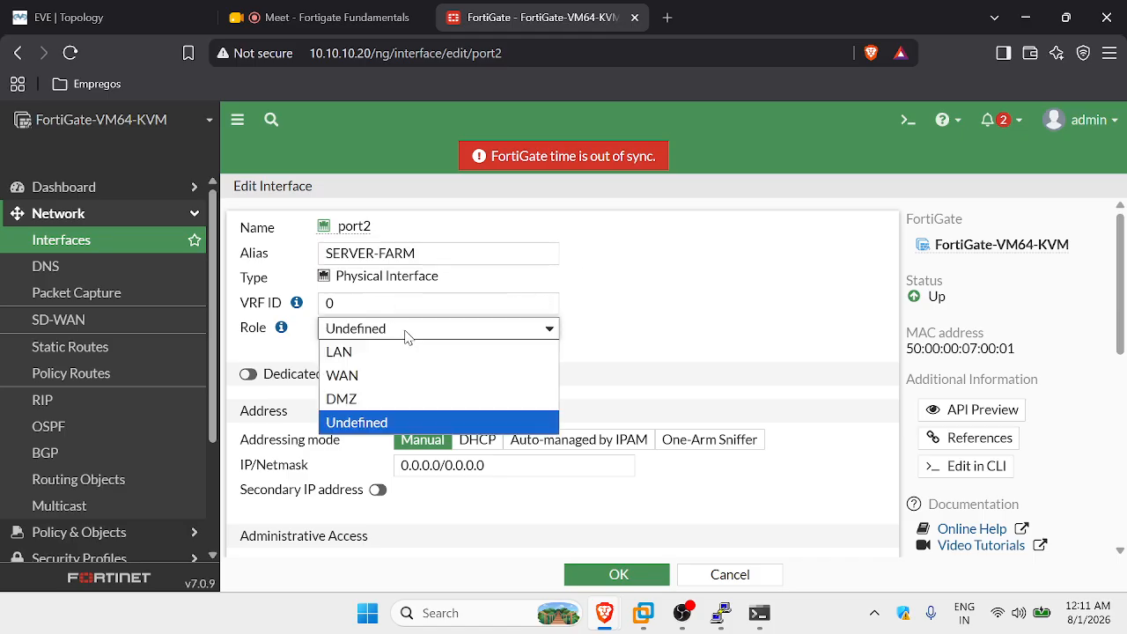
{"action": "left_click", "coordinate": [373, 398]}
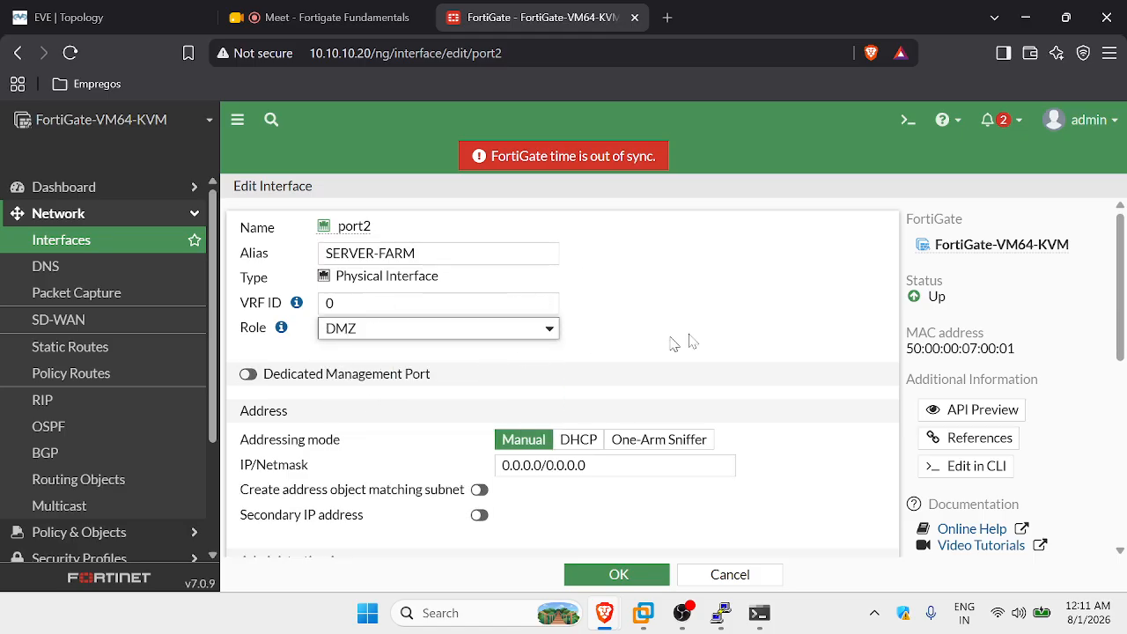
Enter 192.168.3.1/25 as port2's IP/Netmask, checking the topology for its subnet.
{"action": "scroll", "coordinate": [674, 340], "scroll_direction": "down", "scroll_amount": 2}
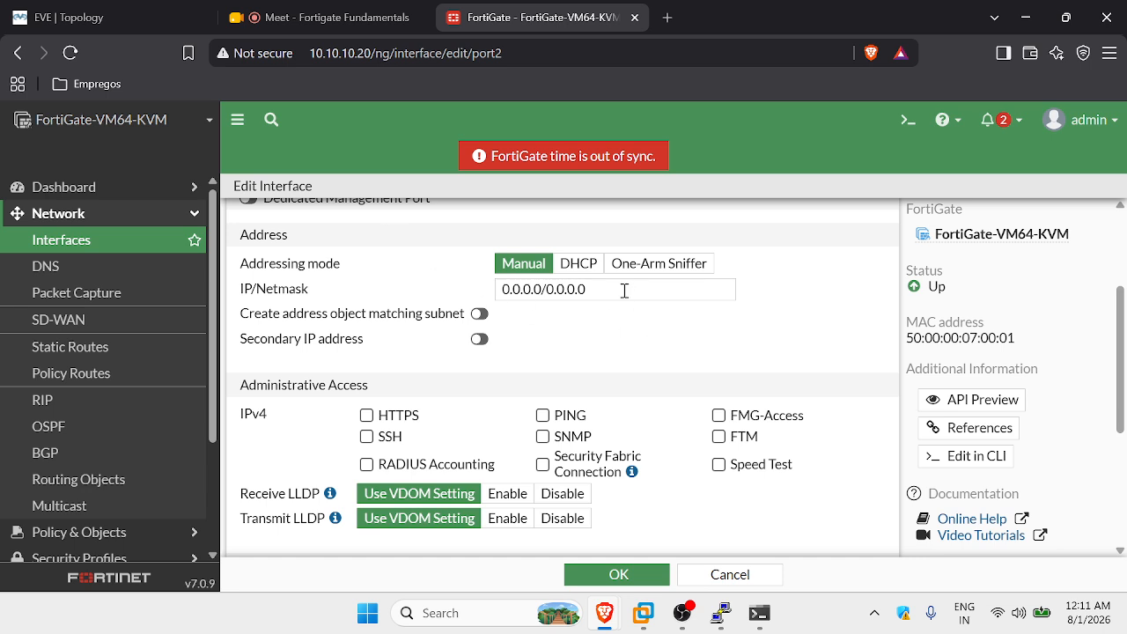
{"action": "left_click_drag", "start_coordinate": [623, 291], "coordinate": [471, 278]}
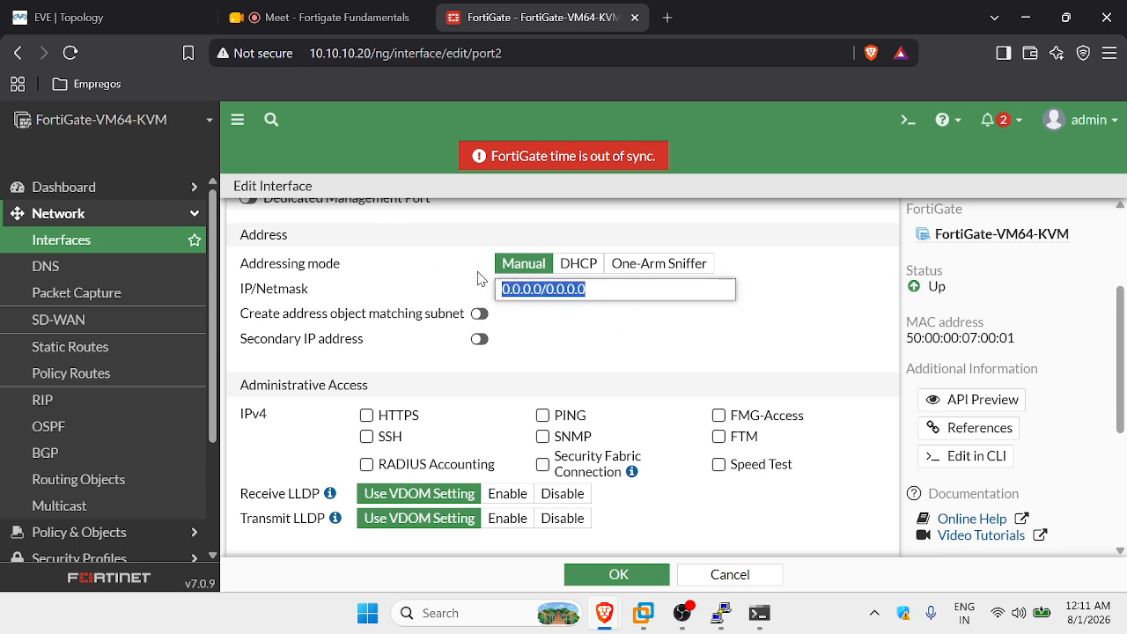
{"action": "type", "text": "1"}
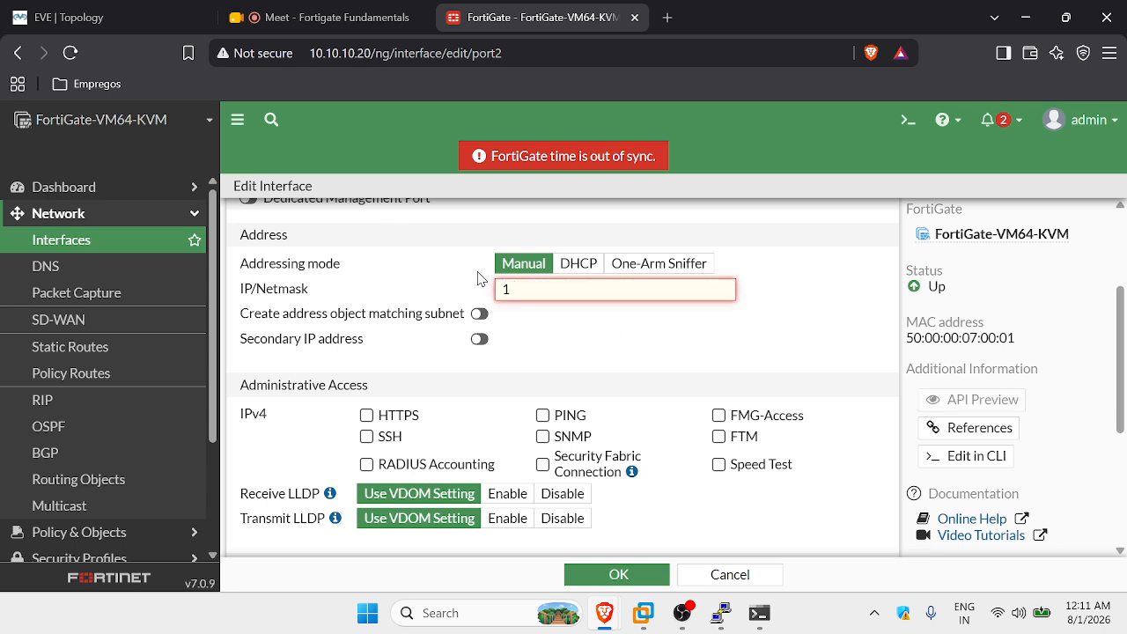
{"action": "left_click", "coordinate": [123, 13]}
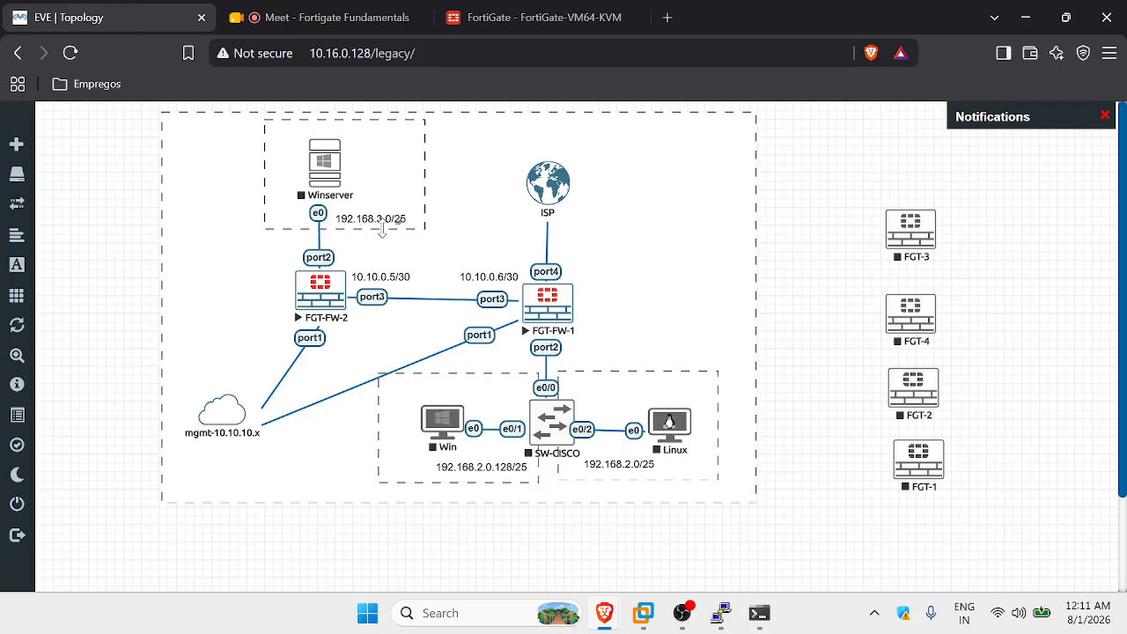
{"action": "left_click", "coordinate": [546, 16]}
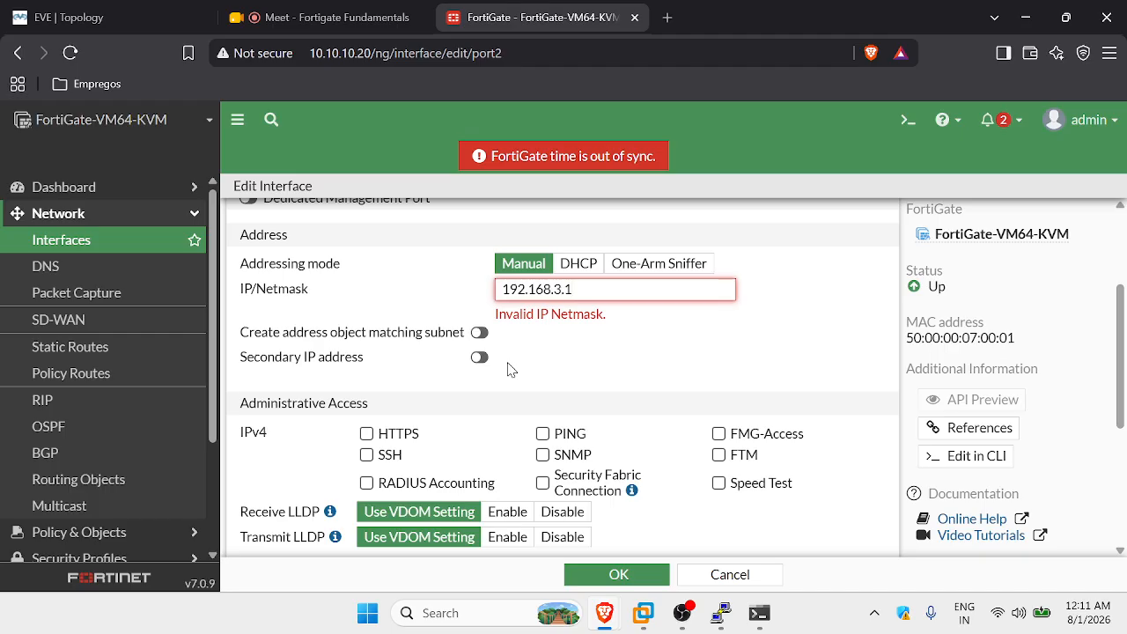
{"action": "type", "text": "25"}
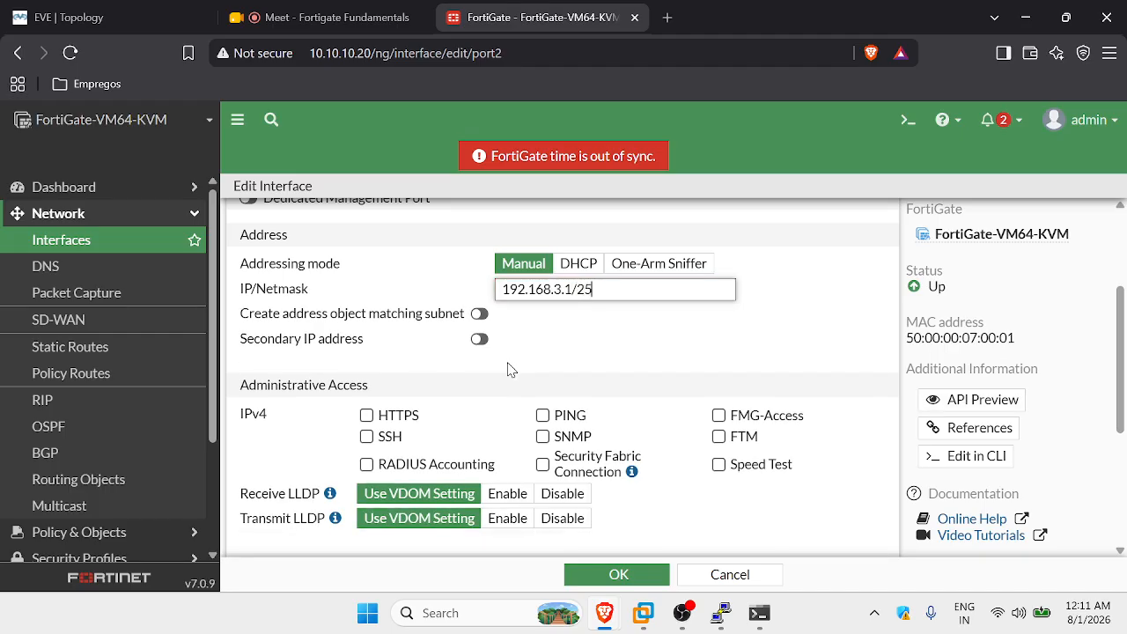
{"action": "left_click", "coordinate": [565, 350]}
Allow PING administrative access on port2 and recheck the lab topology.
{"action": "scroll", "coordinate": [567, 348], "scroll_direction": "down", "scroll_amount": 1}
{"action": "scroll", "coordinate": [555, 324], "scroll_direction": "up", "scroll_amount": 2}
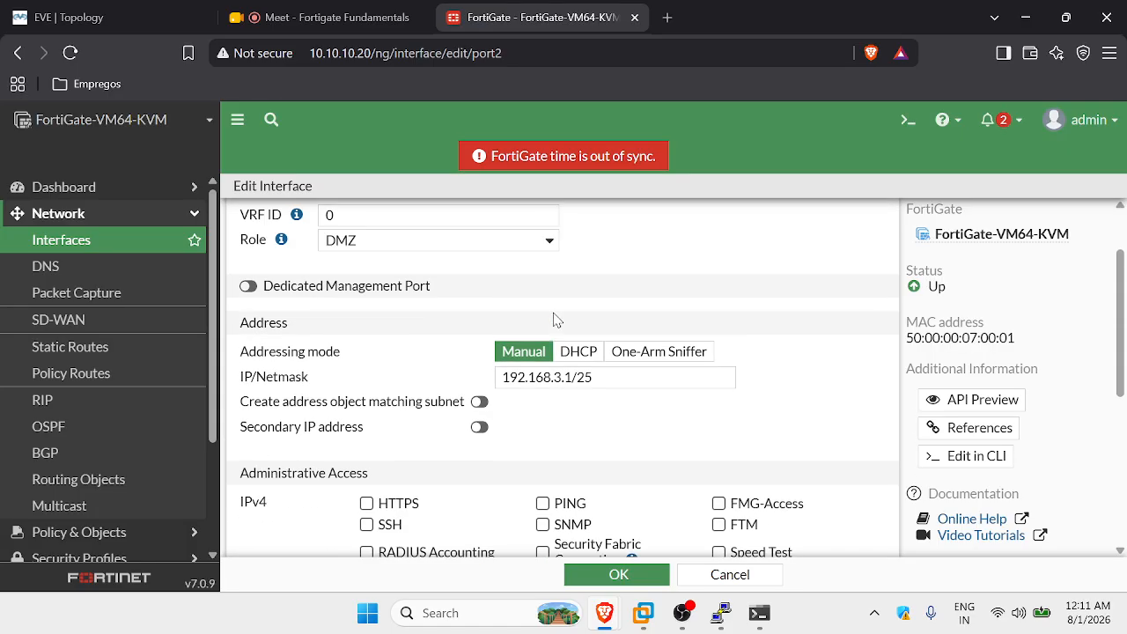
{"action": "scroll", "coordinate": [554, 326], "scroll_direction": "down", "scroll_amount": 1}
{"action": "left_click", "coordinate": [542, 414]}
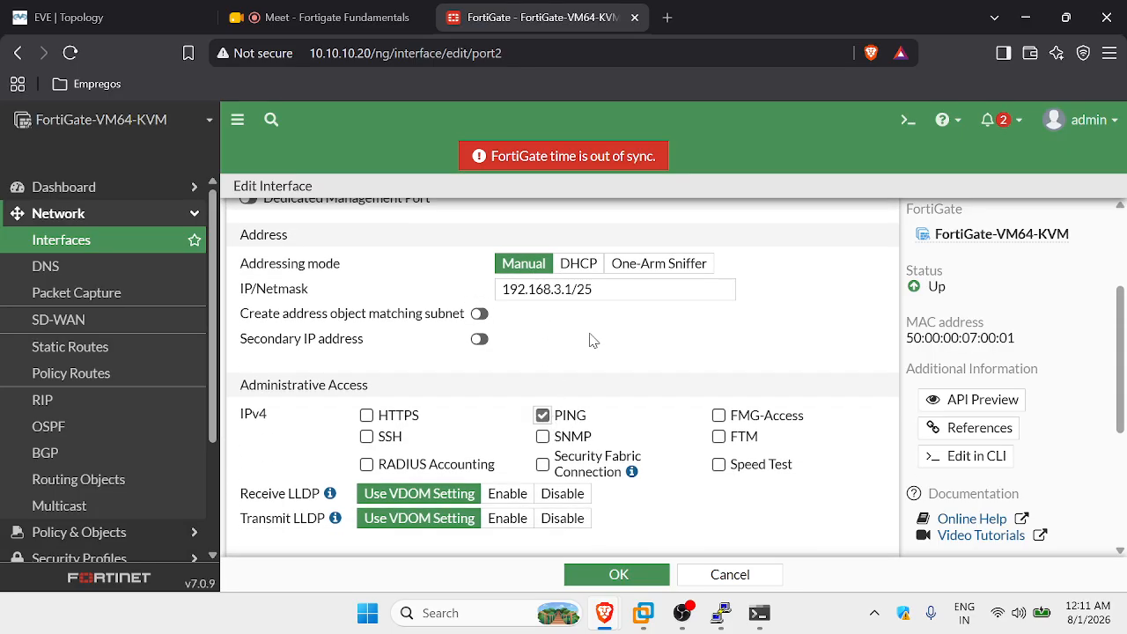
{"action": "scroll", "coordinate": [568, 387], "scroll_direction": "up", "scroll_amount": 2}
{"action": "left_click", "coordinate": [77, 10]}
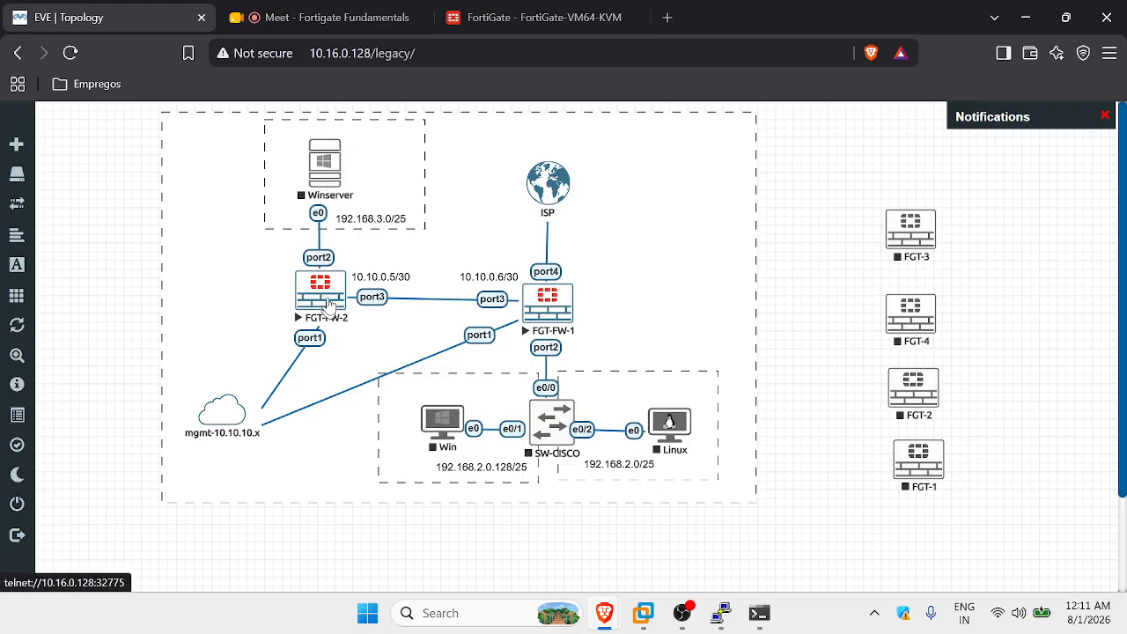
{"action": "left_click", "coordinate": [512, 20]}
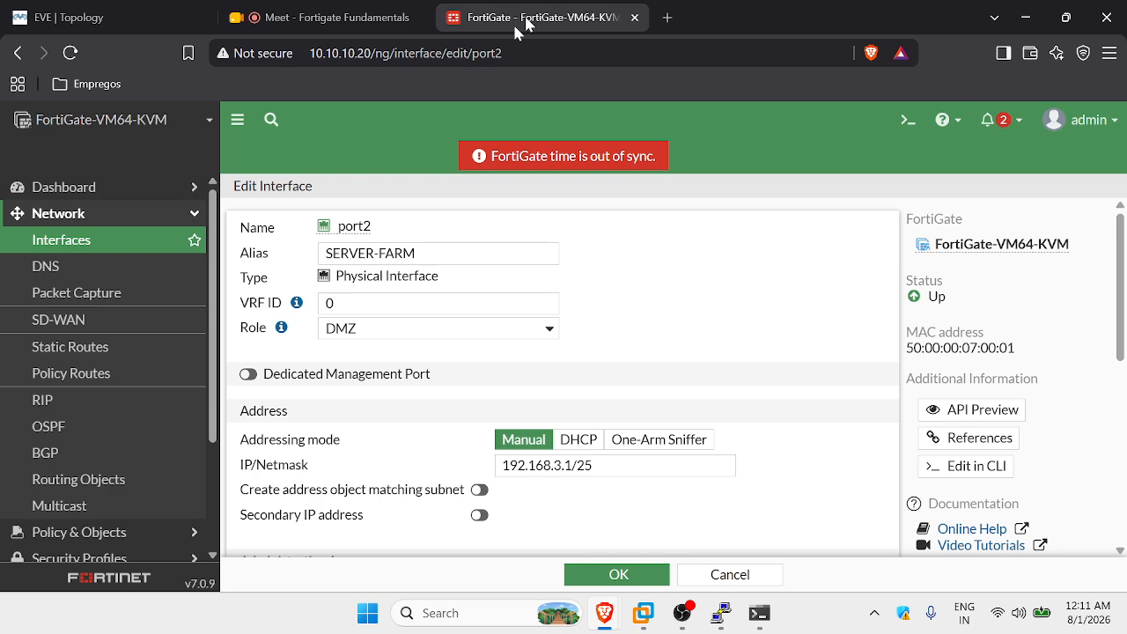
{"action": "scroll", "coordinate": [669, 361], "scroll_direction": "down", "scroll_amount": 5}
Save port2's settings with OK.
{"action": "scroll", "coordinate": [672, 358], "scroll_direction": "down", "scroll_amount": 2}
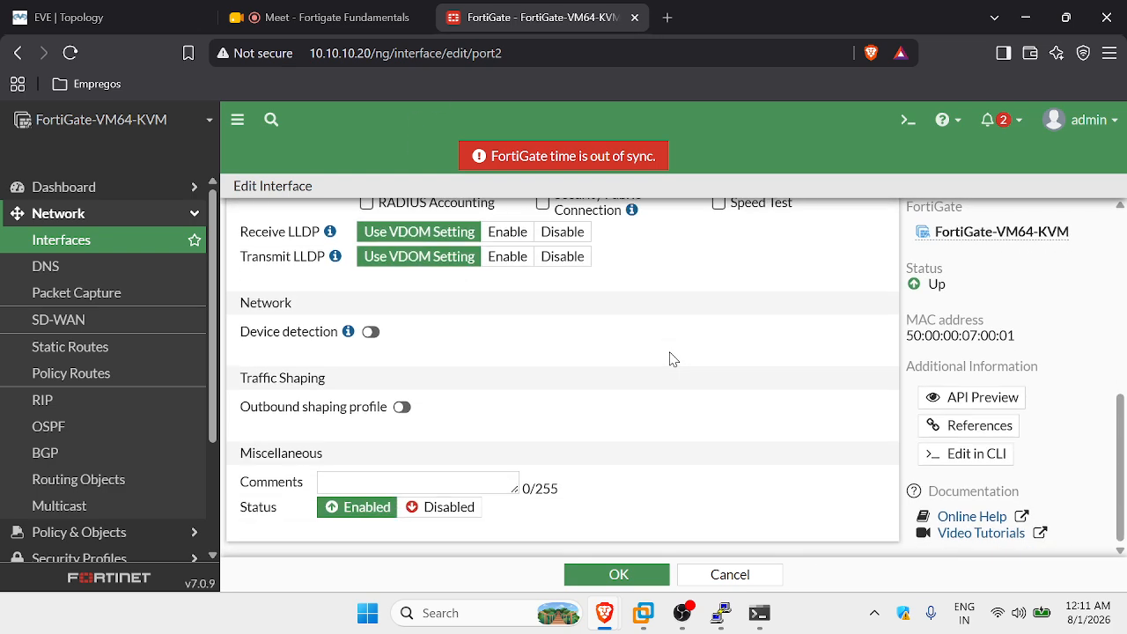
{"action": "left_click", "coordinate": [632, 573]}
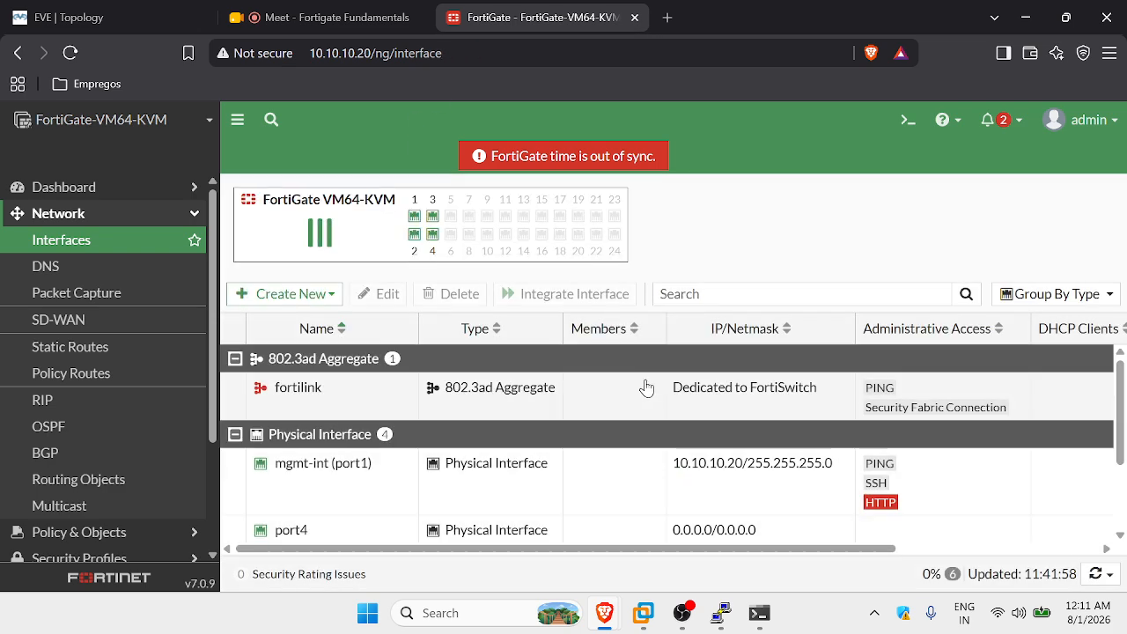
{"action": "scroll", "coordinate": [641, 387], "scroll_direction": "down", "scroll_amount": 2}
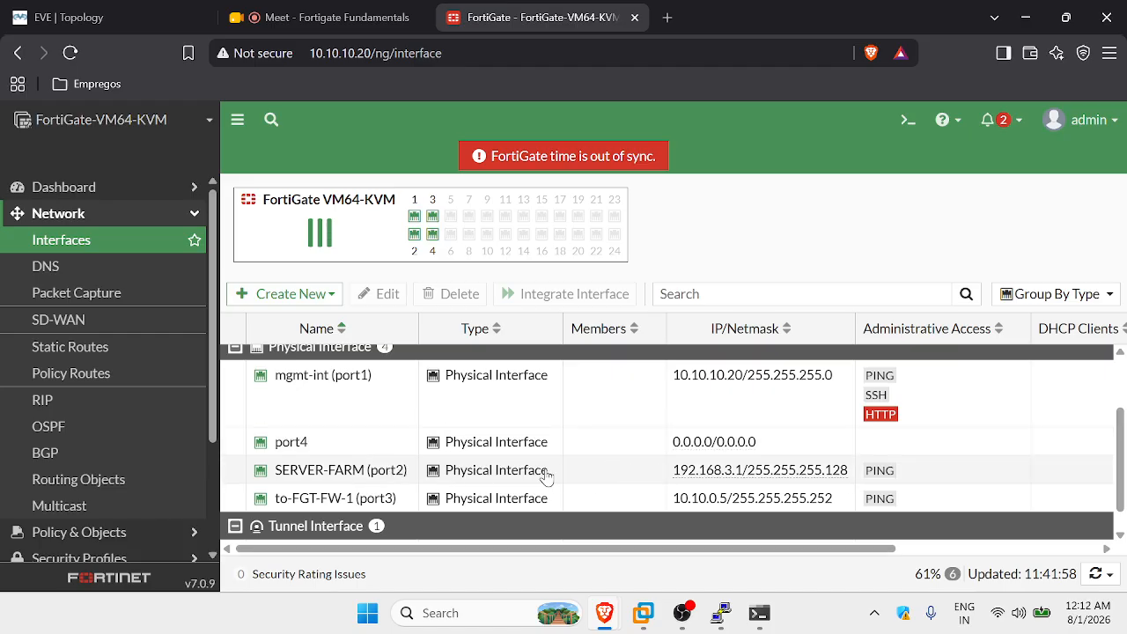
{"action": "scroll", "coordinate": [546, 496], "scroll_direction": "up", "scroll_amount": 2}
Review the mgmt-int, SERVER-FARM and to-FGT-FW-1 interfaces in the list, then return to the topology.
{"action": "left_click", "coordinate": [365, 473]}
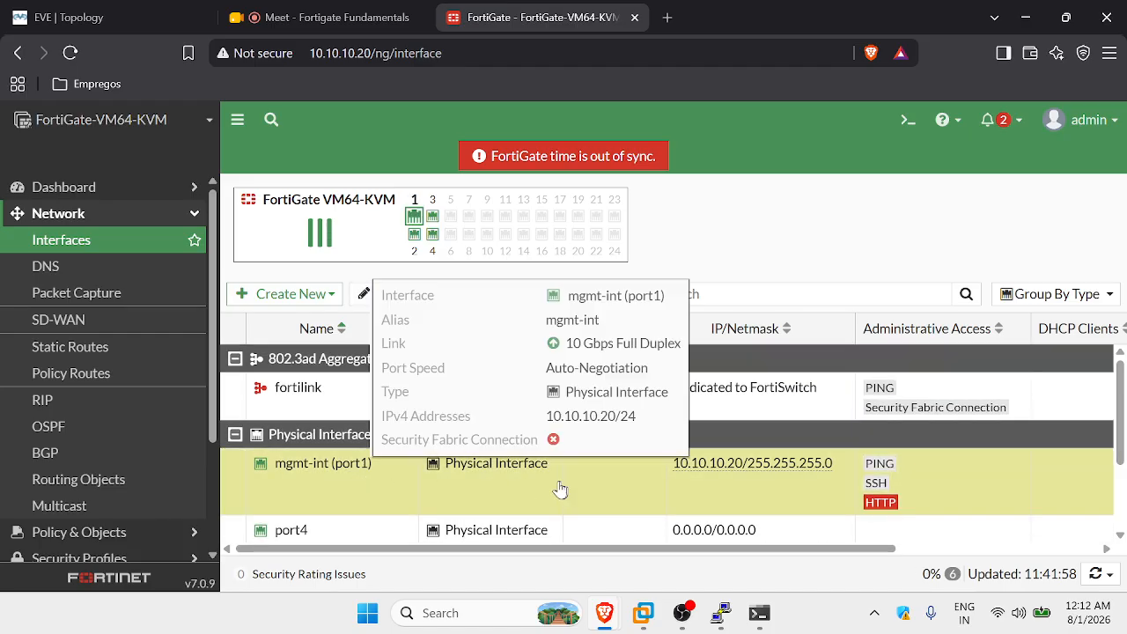
{"action": "scroll", "coordinate": [730, 471], "scroll_direction": "down", "scroll_amount": 2}
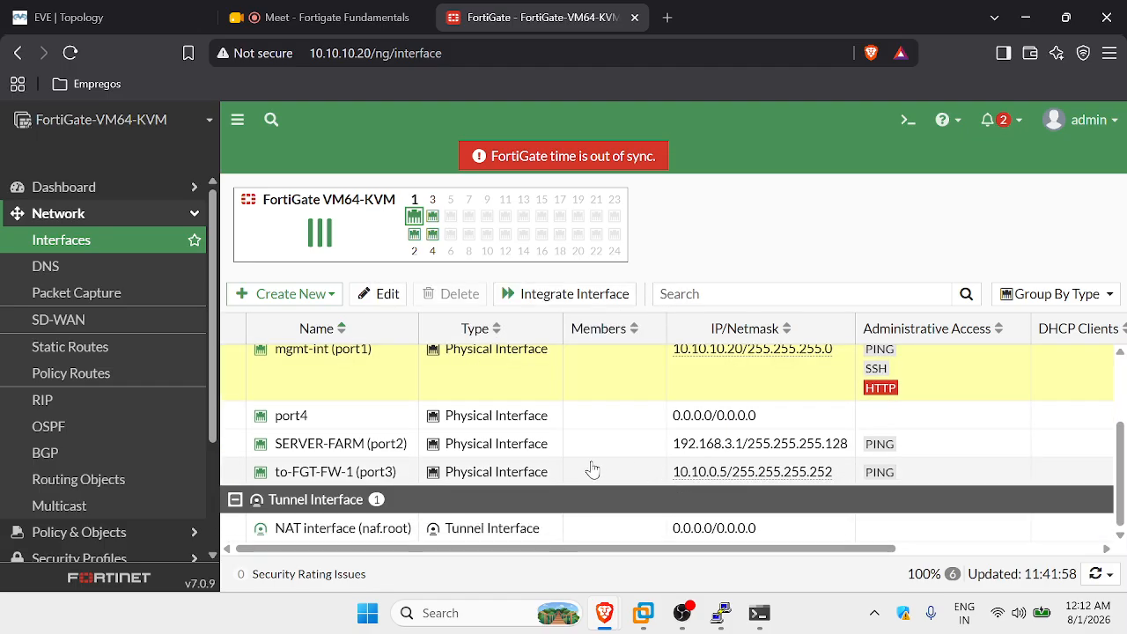
{"action": "left_click", "coordinate": [590, 471]}
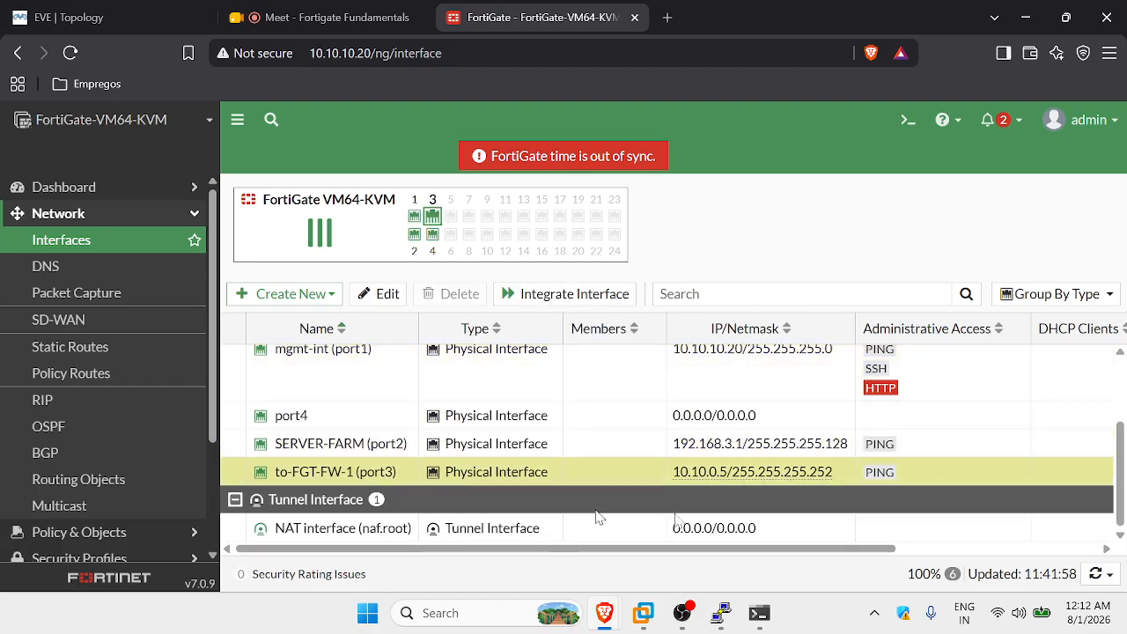
{"action": "left_click", "coordinate": [519, 447]}
{"action": "left_click", "coordinate": [611, 468]}
{"action": "left_click", "coordinate": [589, 447]}
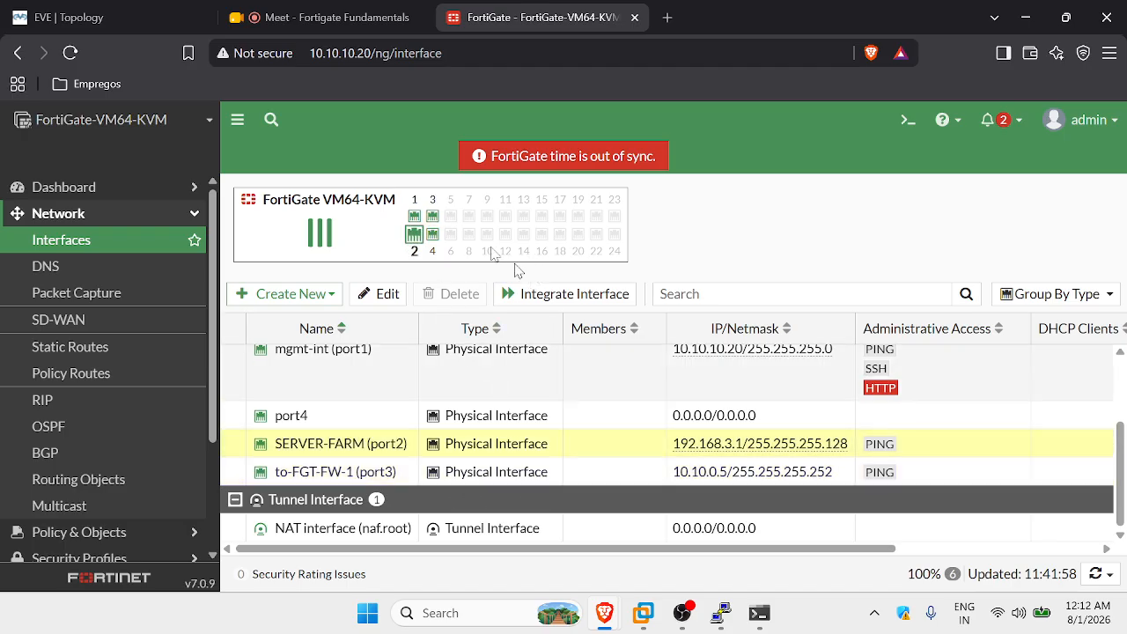
{"action": "left_click", "coordinate": [85, 22]}
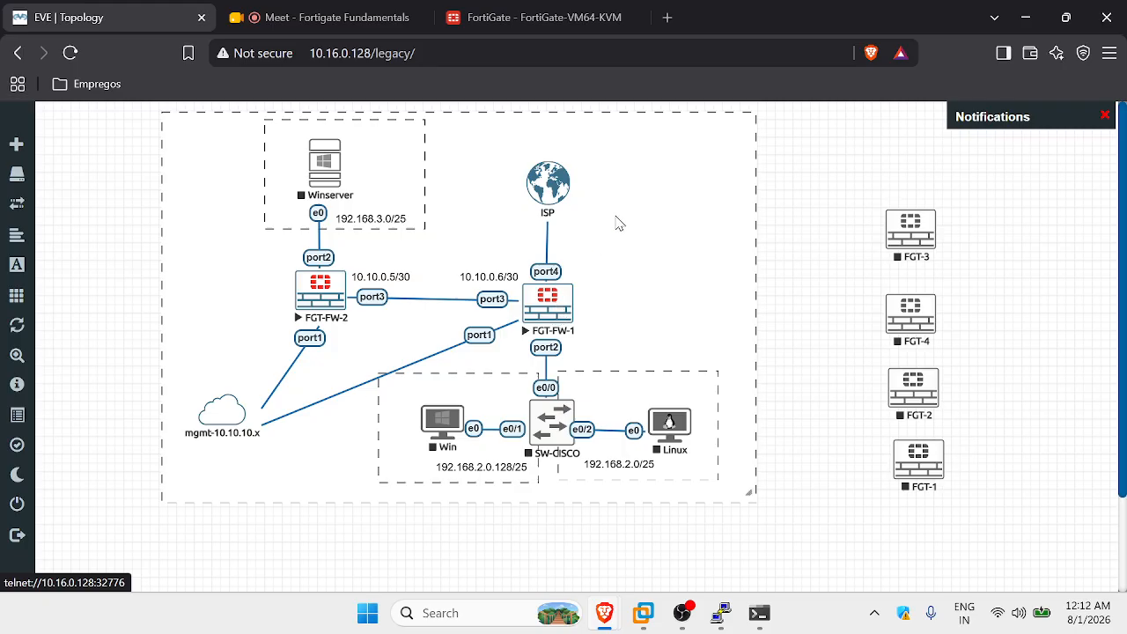
Switch to the 'Fortigate Fundamentals' Google Meet tab.
{"action": "left_click", "coordinate": [304, 16]}
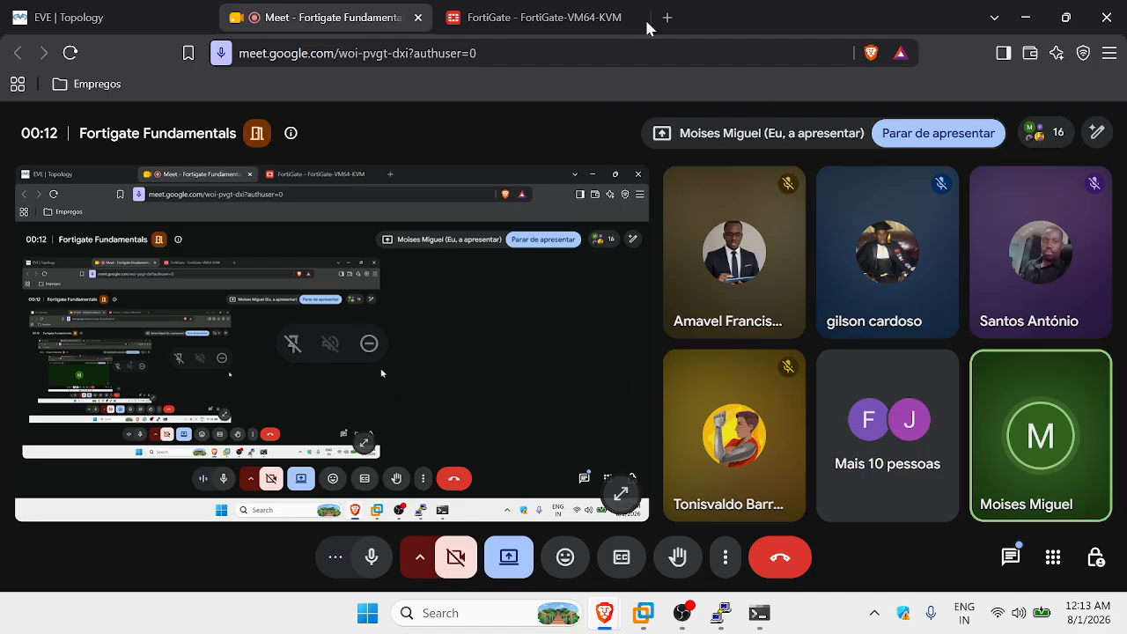
Pop the Meet call into a picture-in-picture window and go back to the lab topology.
{"action": "left_click", "coordinate": [516, 7]}
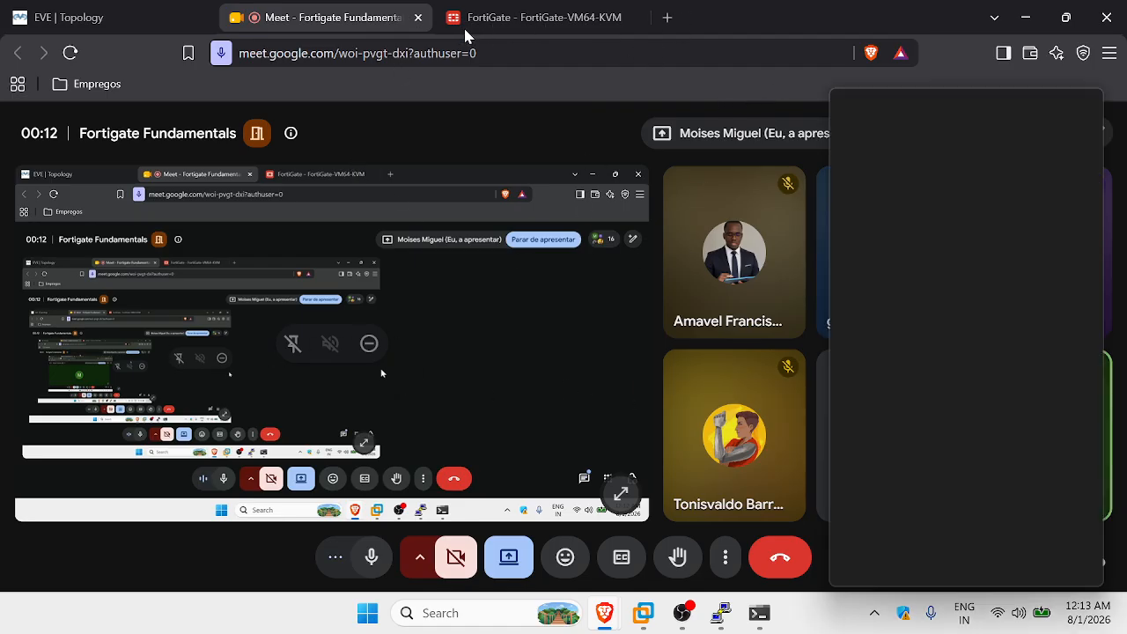
{"action": "left_click", "coordinate": [1026, 25]}
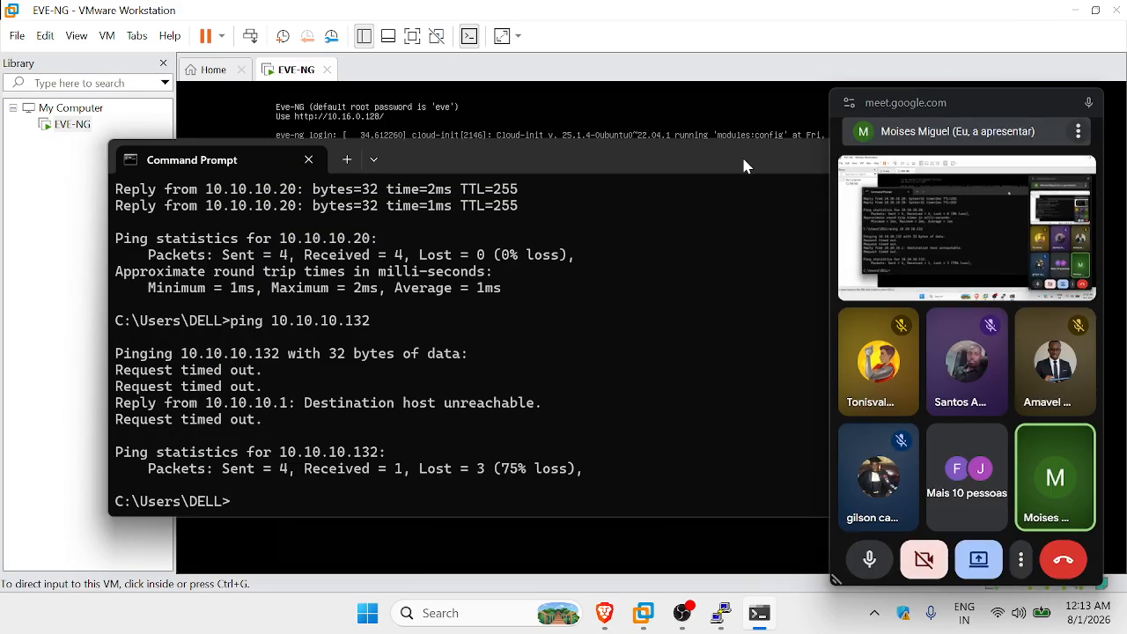
{"action": "mouse_move", "coordinate": [608, 615]}
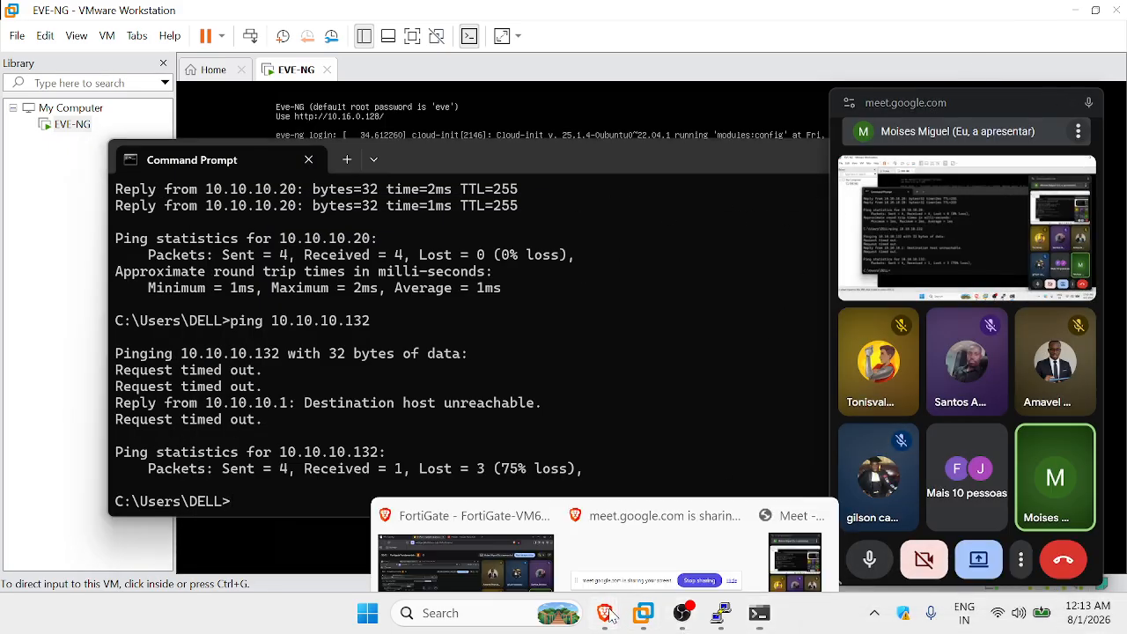
{"action": "left_click", "coordinate": [505, 563]}
{"action": "left_click", "coordinate": [296, 15]}
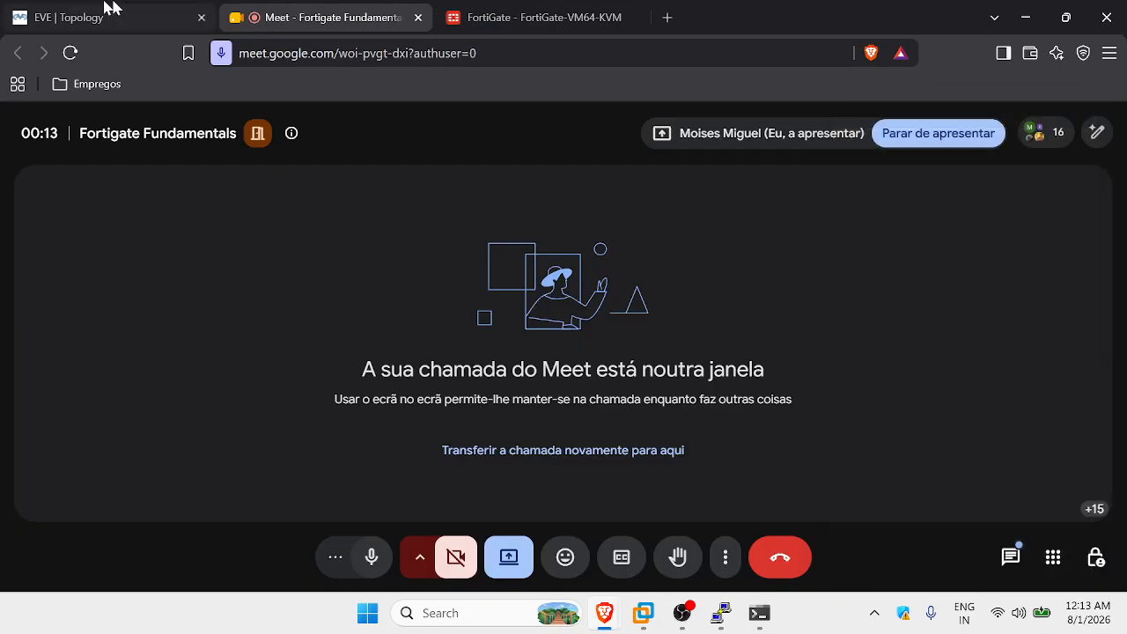
{"action": "left_click", "coordinate": [106, 9]}
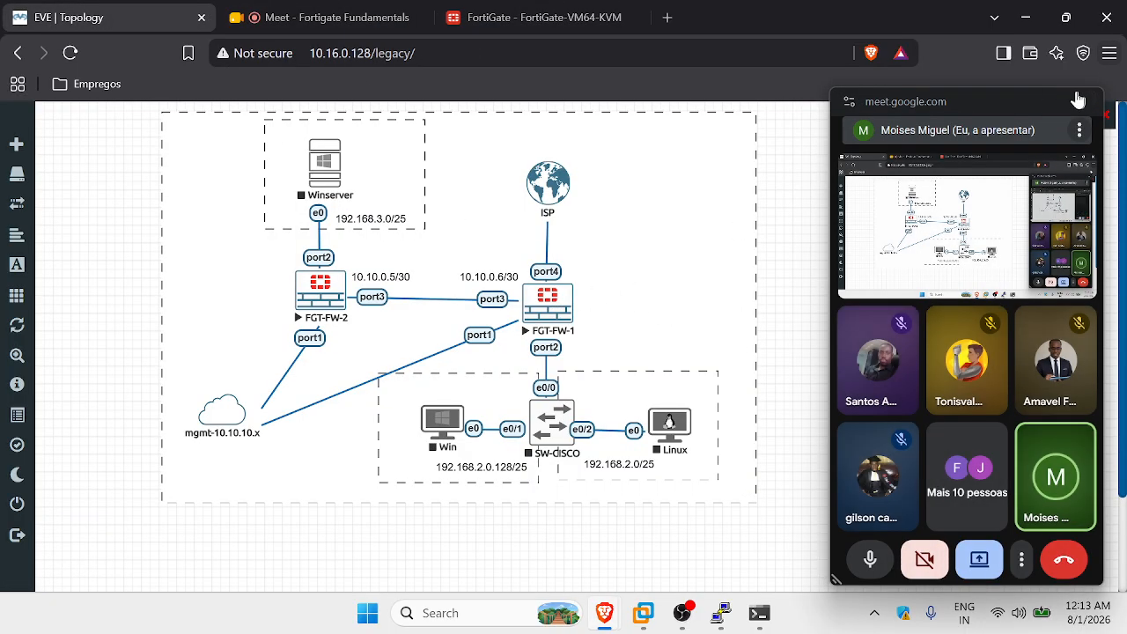
Open FGT-FW-1's console in PuTTY and log in with the admin account.
{"action": "left_click", "coordinate": [1078, 100]}
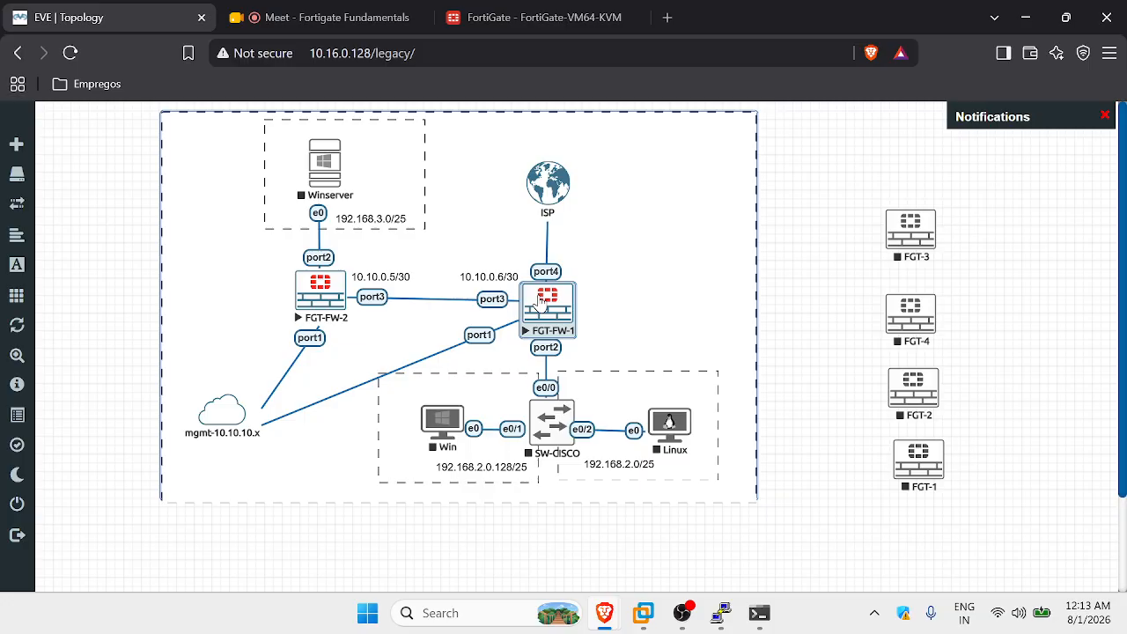
{"action": "left_click", "coordinate": [810, 261]}
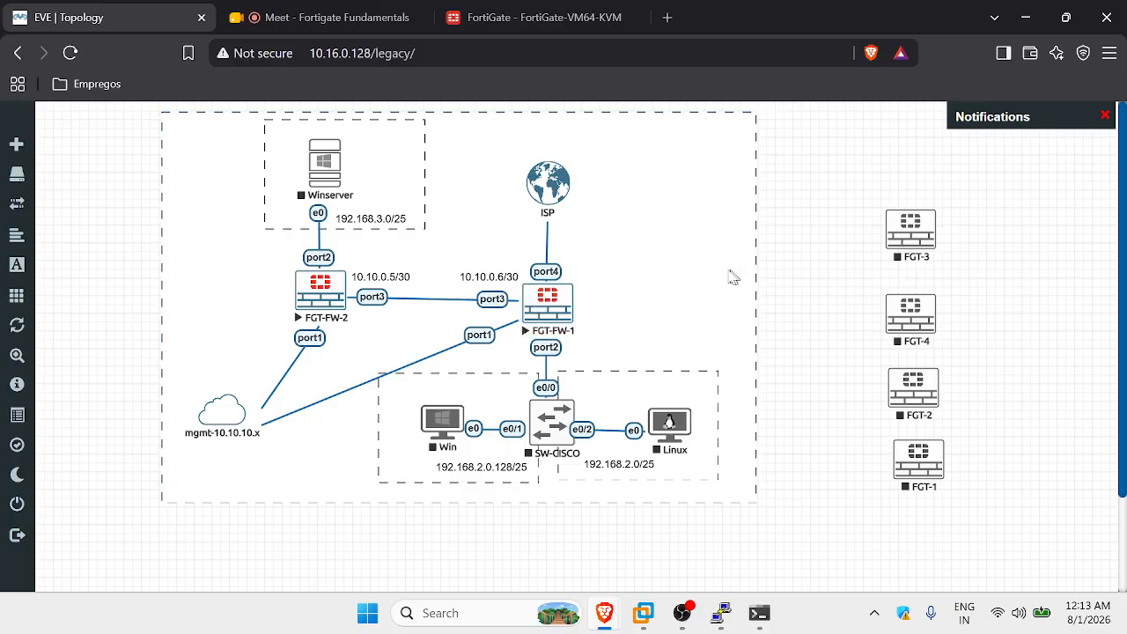
{"action": "left_click", "coordinate": [544, 303]}
{"action": "left_click", "coordinate": [631, 182]}
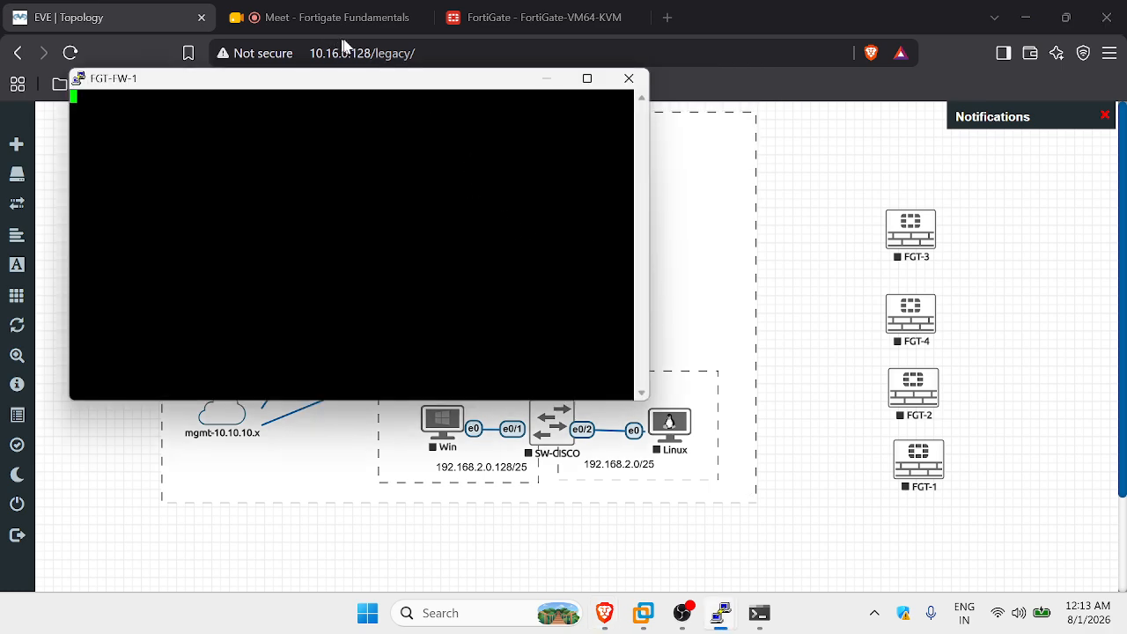
{"action": "left_click_drag", "start_coordinate": [376, 85], "coordinate": [475, 223]}
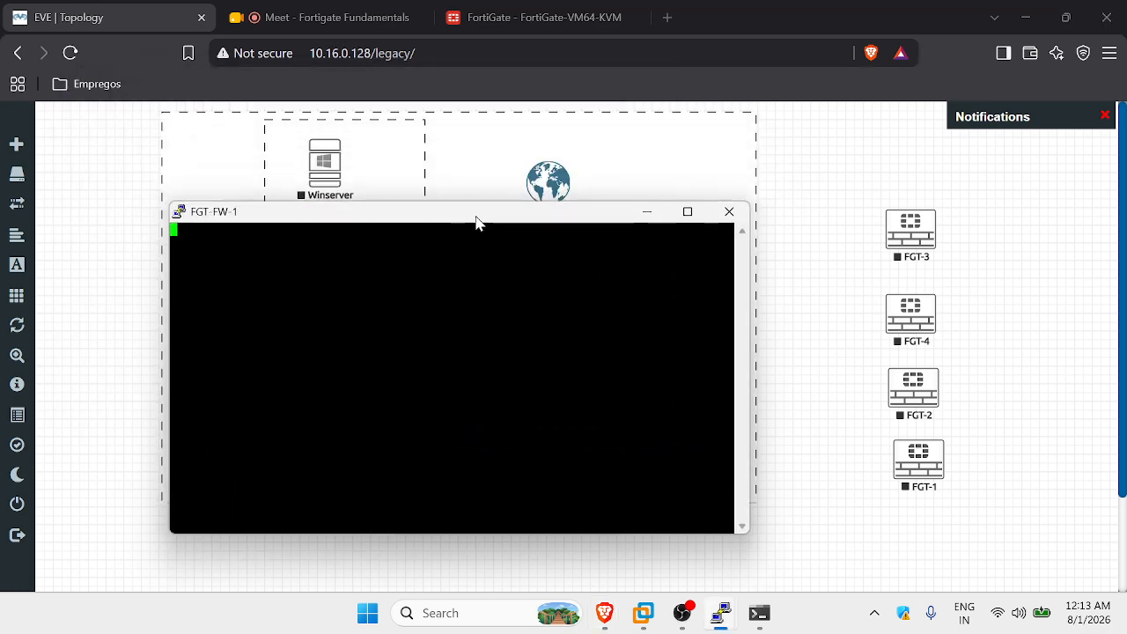
{"action": "key", "text": "Return"}
{"action": "type", "text": "admin"}
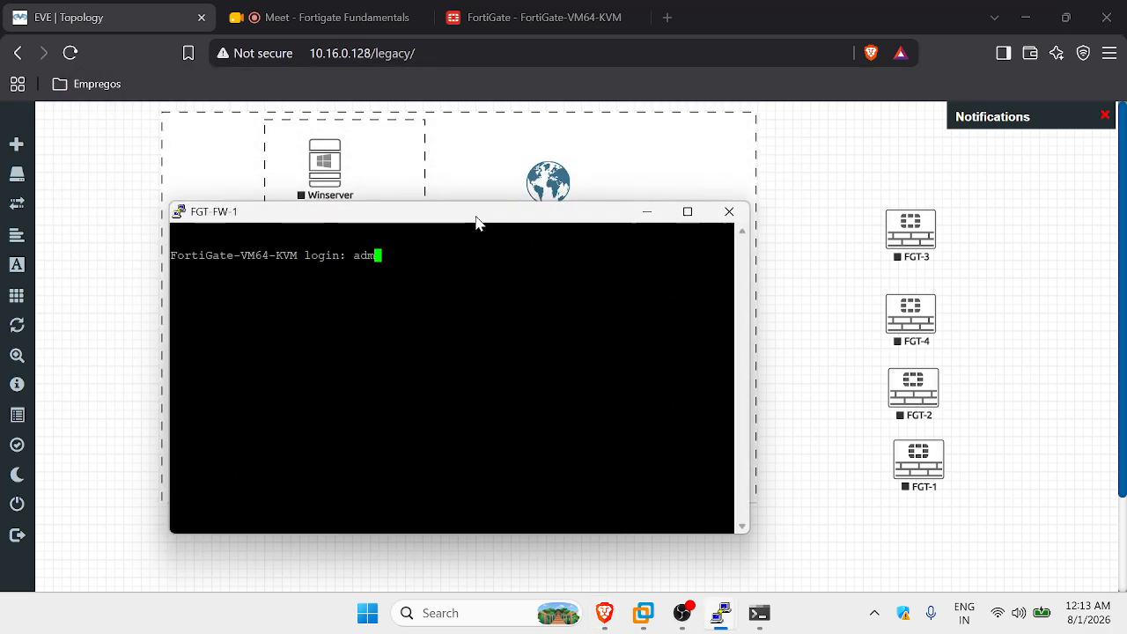
{"action": "key", "text": "Return"}
{"action": "key", "text": "Caps_Lock"}
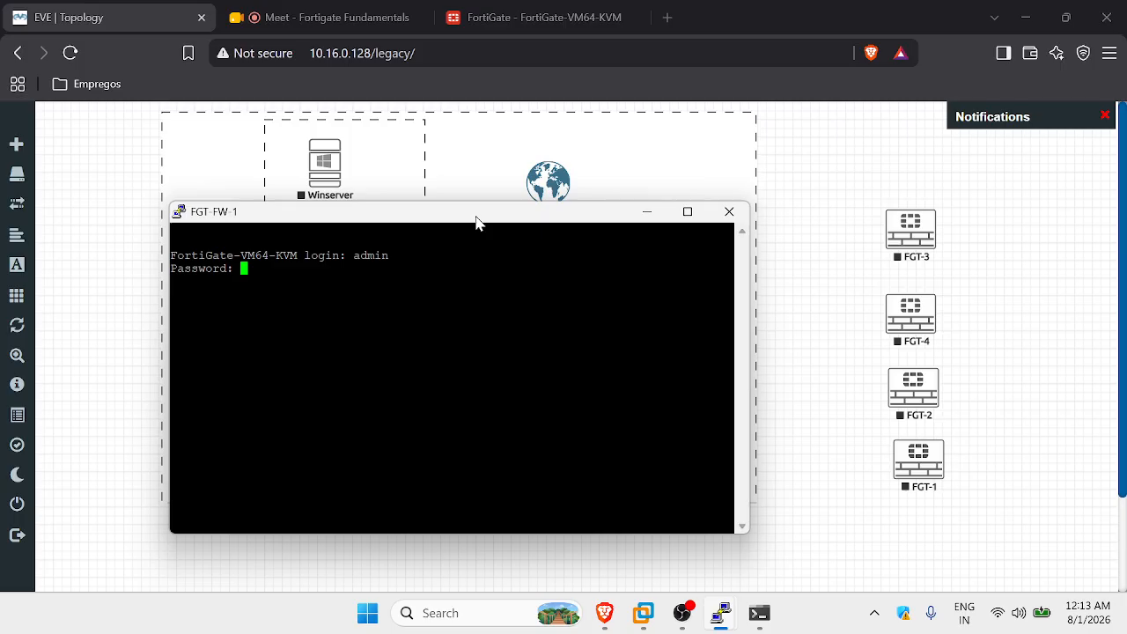
{"action": "key", "text": "Return"}
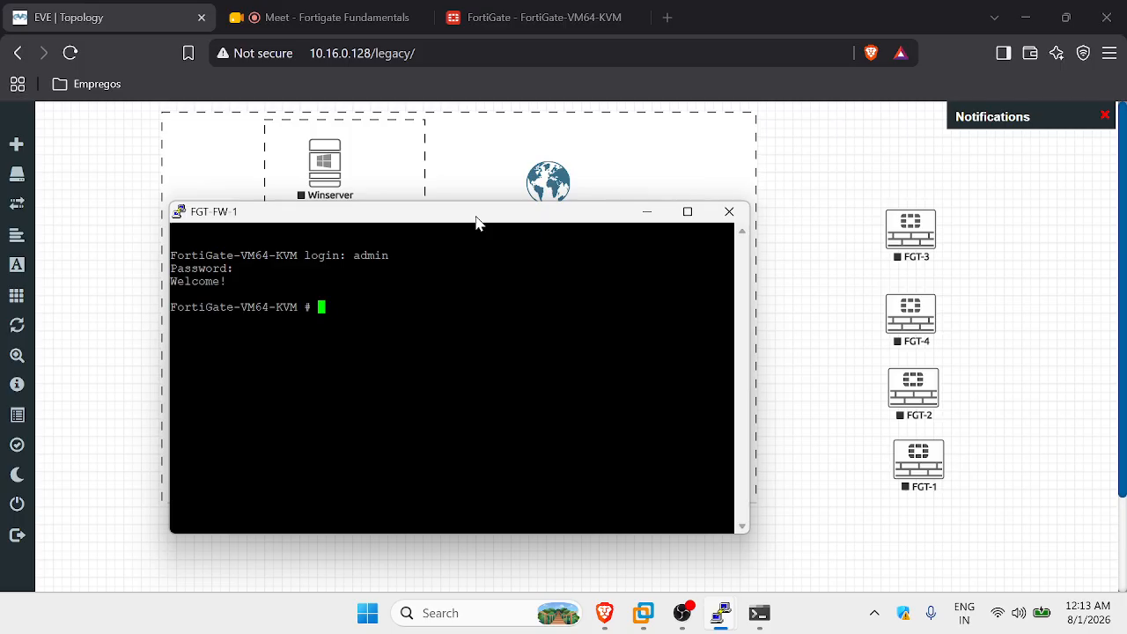
Under config system interface, set port1 to static 10.10.10.10/24 with alias mgmt-int.
{"action": "type", "text": "config "}
{"action": "type", "text": "inter"}
{"action": "key", "text": "BackSpace"}
{"action": "key", "text": "BackSpace"}
{"action": "key", "text": "BackSpace"}
{"action": "key", "text": "BackSpace"}
{"action": "type", "text": "system int"}
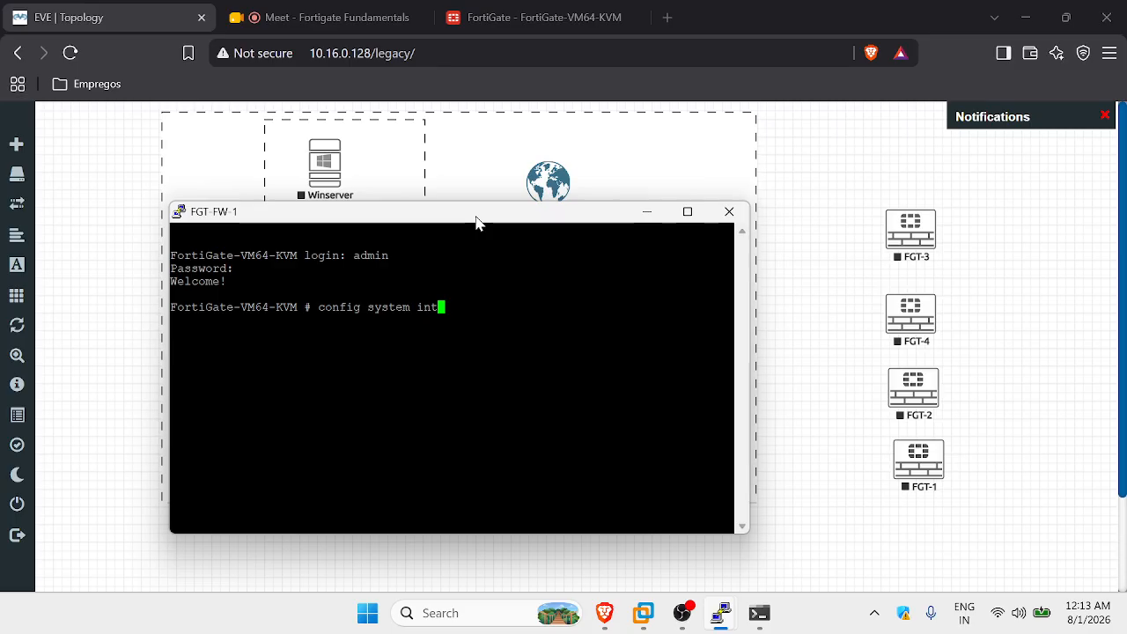
{"action": "type", "text": "erface"}
{"action": "key", "text": "Return"}
{"action": "type", "text": "edit "}
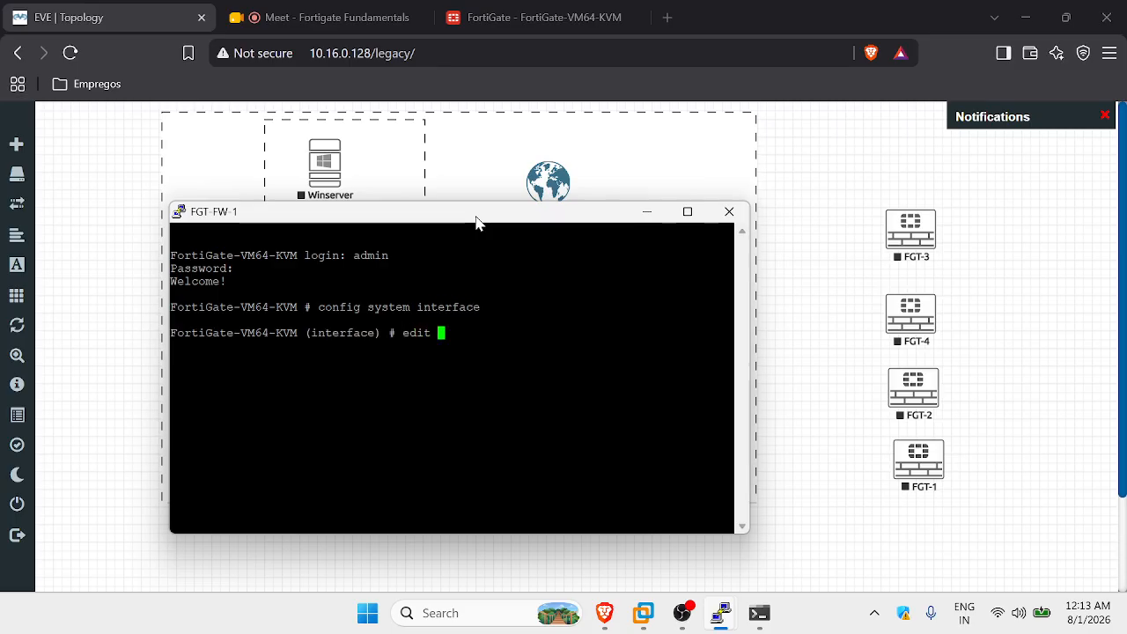
{"action": "type", "text": "port1"}
{"action": "key", "text": "Return"}
{"action": "type", "text": "s"}
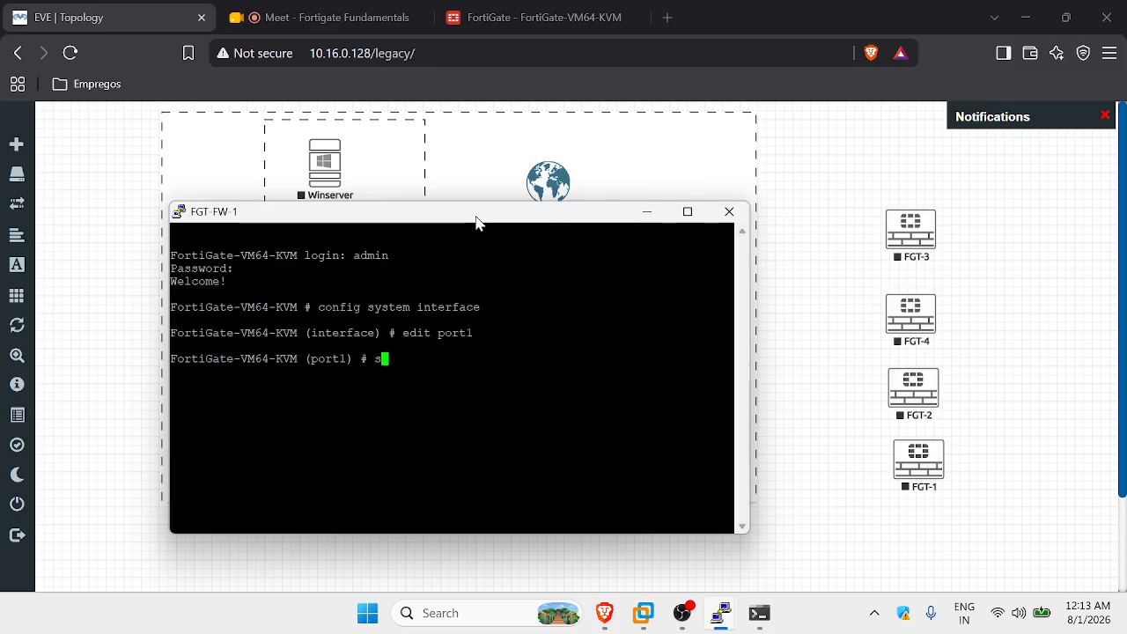
{"action": "type", "text": "et mode static"}
{"action": "key", "text": "Return"}
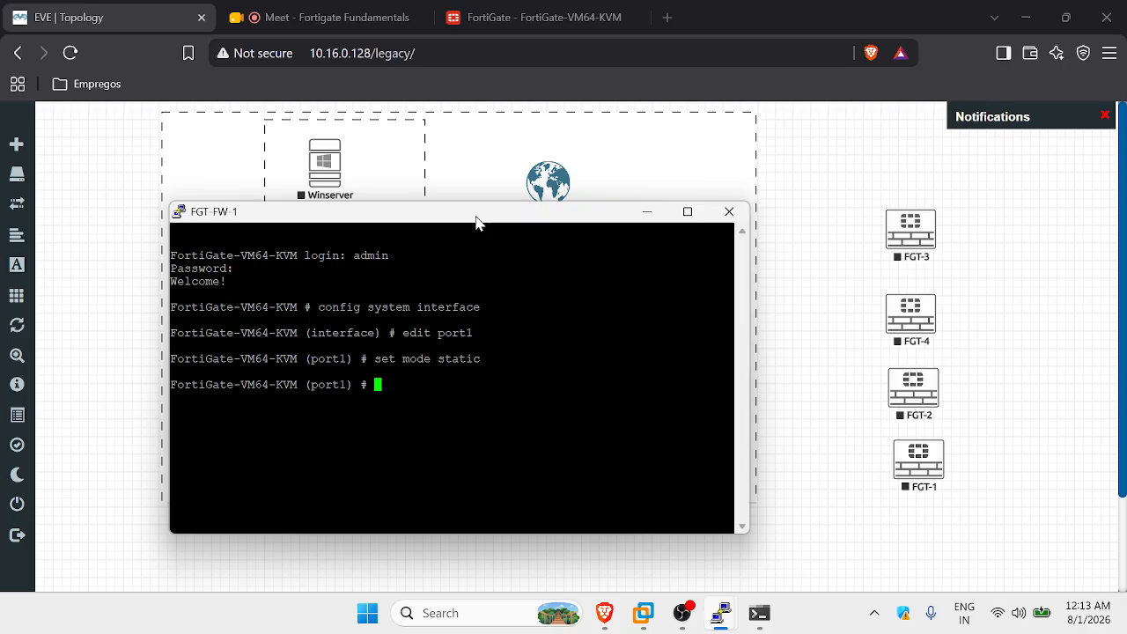
{"action": "type", "text": "set ip 10.10.10"}
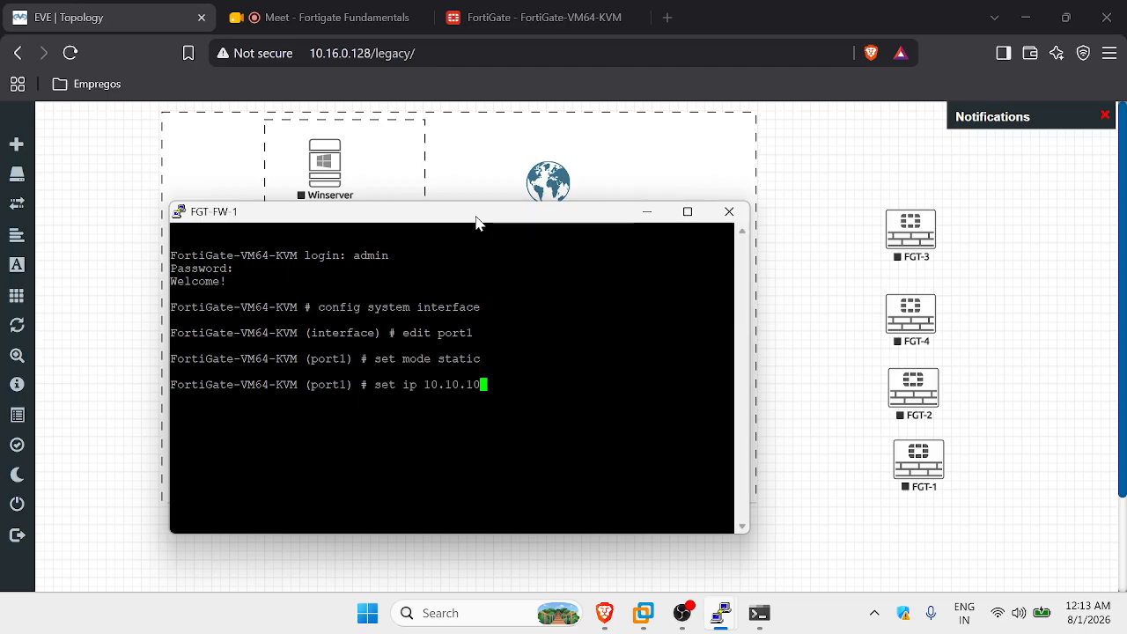
{"action": "type", "text": "."}
{"action": "type", "text": "10/24"}
{"action": "key", "text": "Return"}
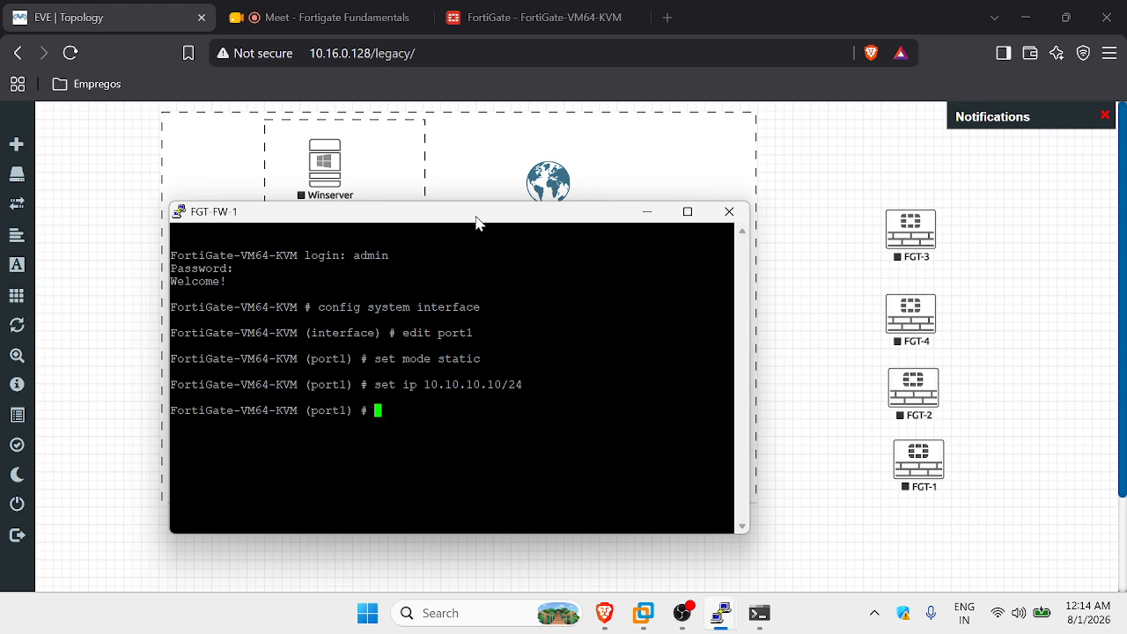
{"action": "type", "text": "set alias mgmt-int"}
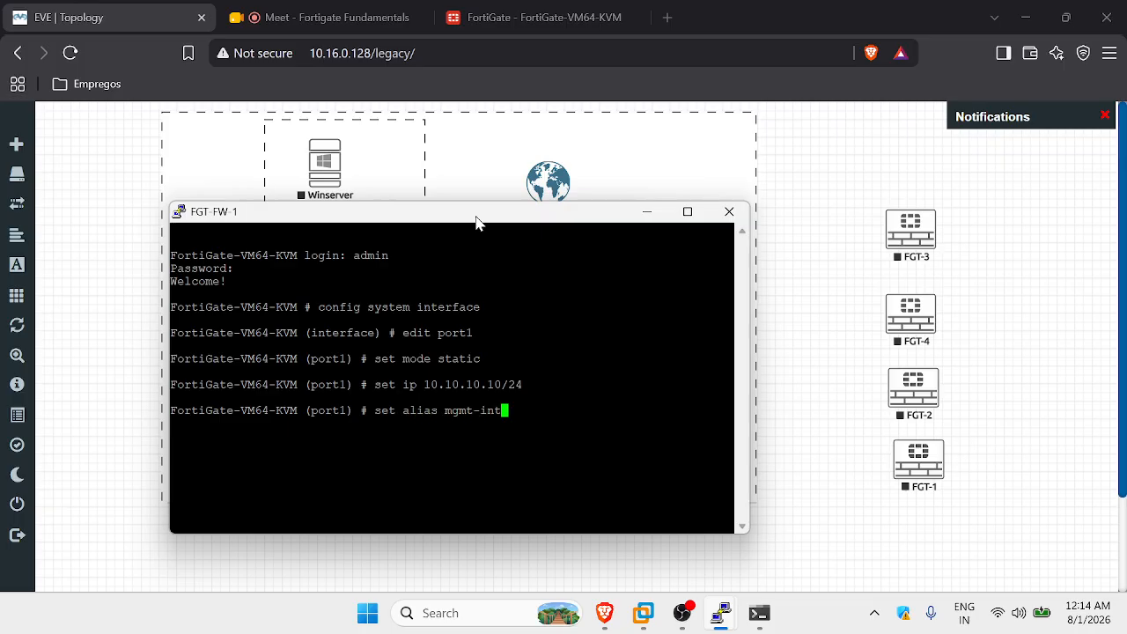
{"action": "key", "text": "Return"}
Allow ping, http and ssh on port1, end the configuration and close the console.
{"action": "type", "text": "s"}
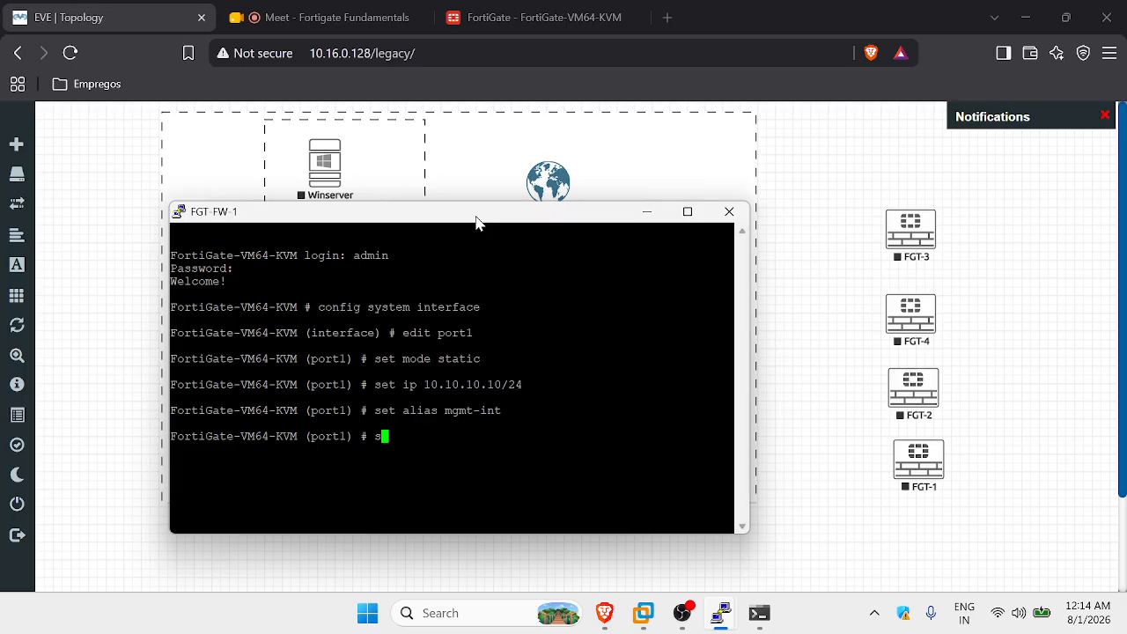
{"action": "type", "text": "et allo"}
{"action": "key", "text": "BackSpace"}
{"action": "key", "text": "BackSpace"}
{"action": "type", "text": "l"}
{"action": "key", "text": "Tab"}
{"action": "type", "text": "ping https"}
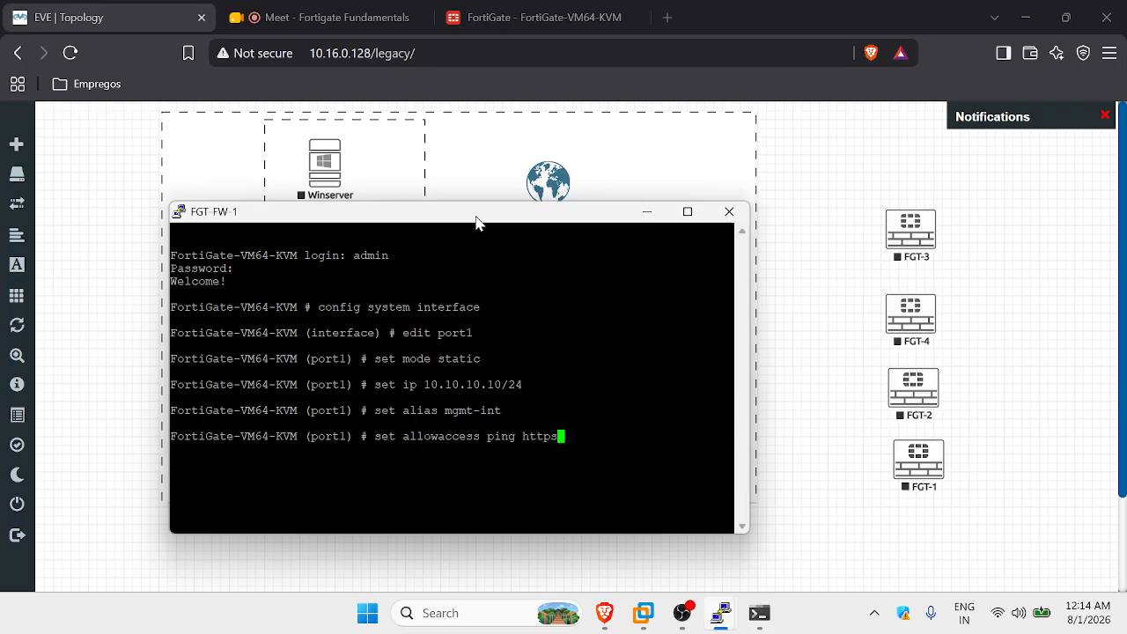
{"action": "key", "text": "BackSpace"}
{"action": "key", "text": "BackSpace"}
{"action": "key", "text": "BackSpace"}
{"action": "key", "text": "BackSpace"}
{"action": "key", "text": "BackSpace"}
{"action": "type", "text": "hh"}
{"action": "key", "text": "BackSpace"}
{"action": "type", "text": "ttp ssh"}
{"action": "key", "text": "Return"}
{"action": "type", "text": "end"}
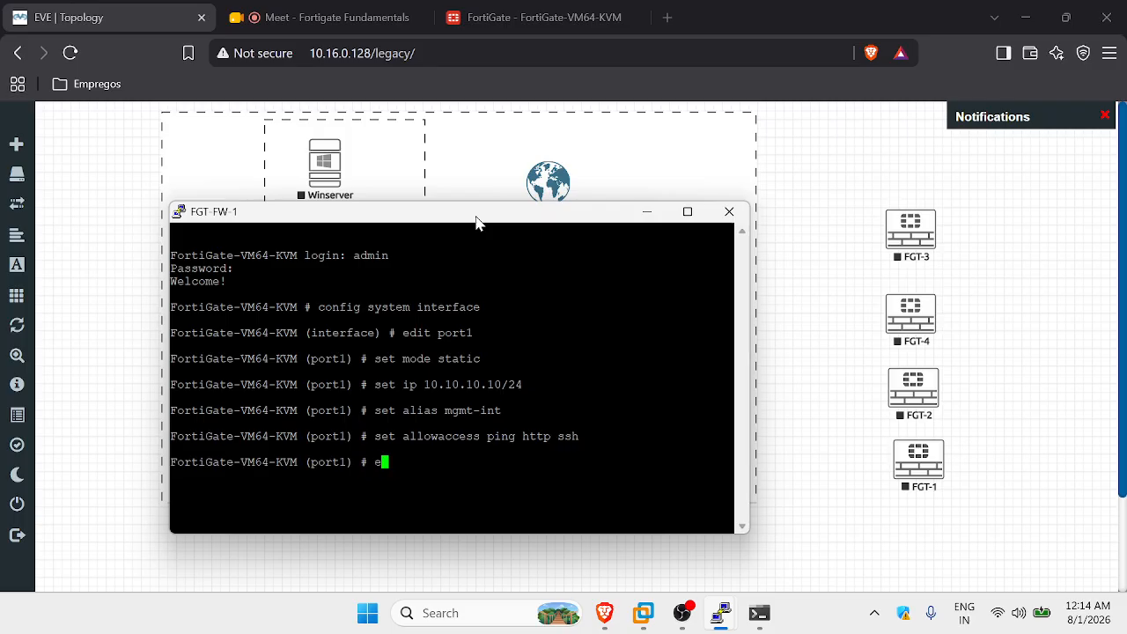
{"action": "key", "text": "Return"}
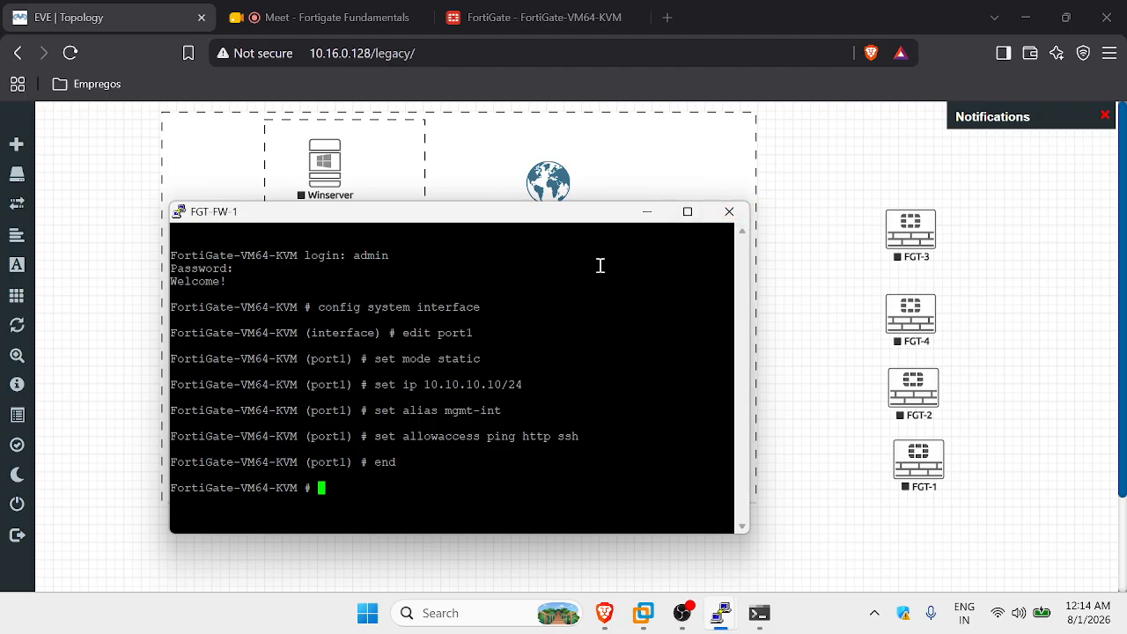
{"action": "left_click", "coordinate": [728, 214]}
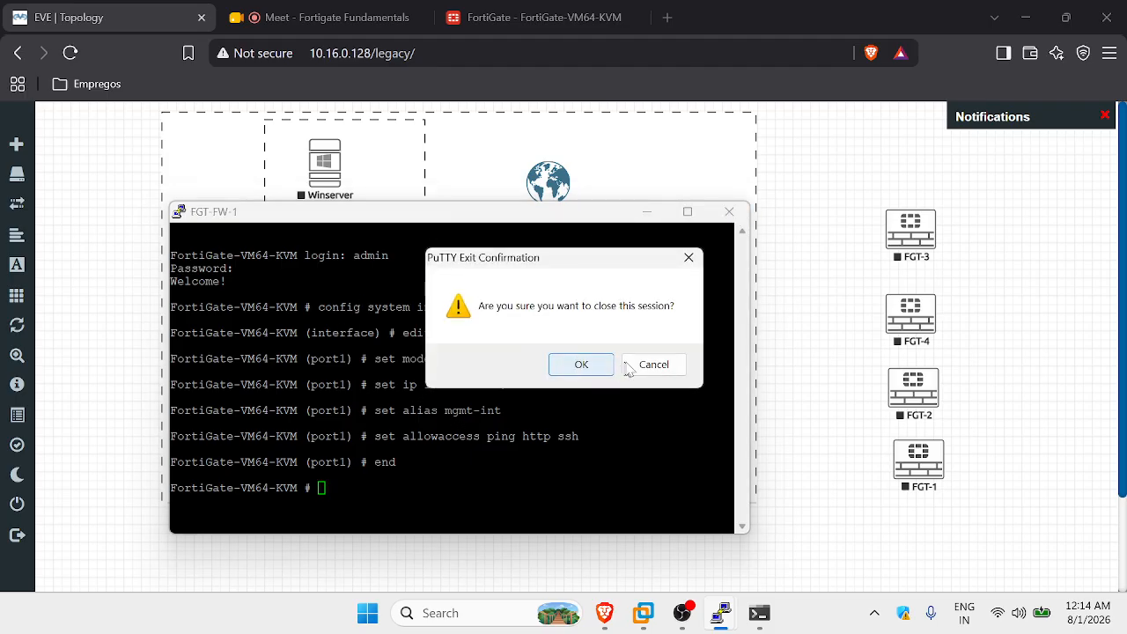
{"action": "left_click", "coordinate": [597, 373]}
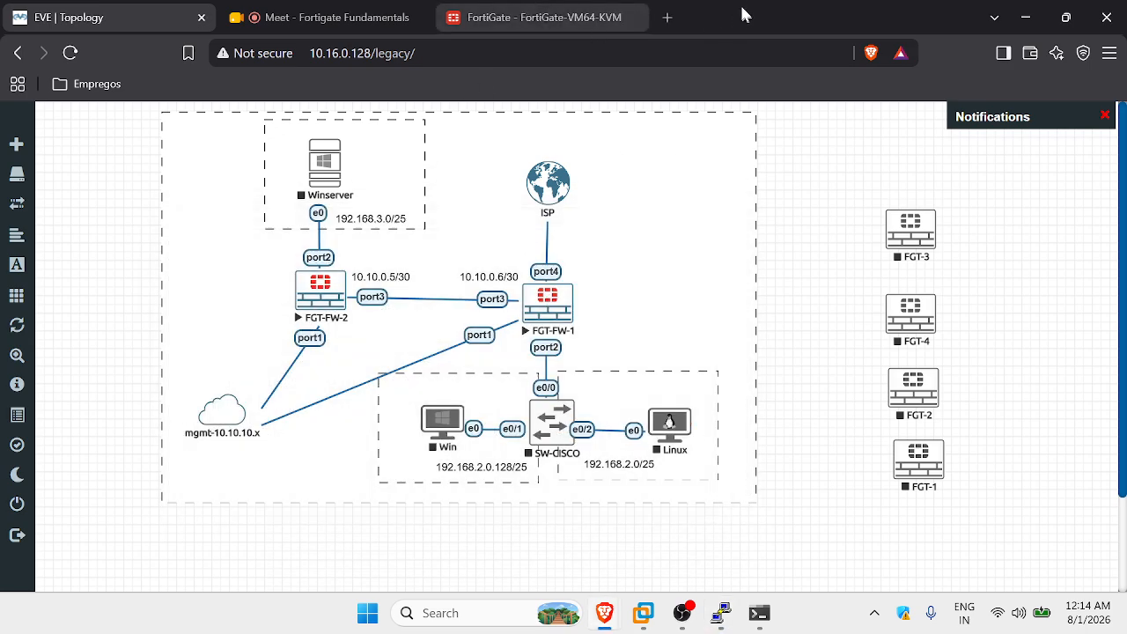
Open 10.10.10.10 in a new tab and log in to the FortiGate as admin.
{"action": "left_click", "coordinate": [668, 18]}
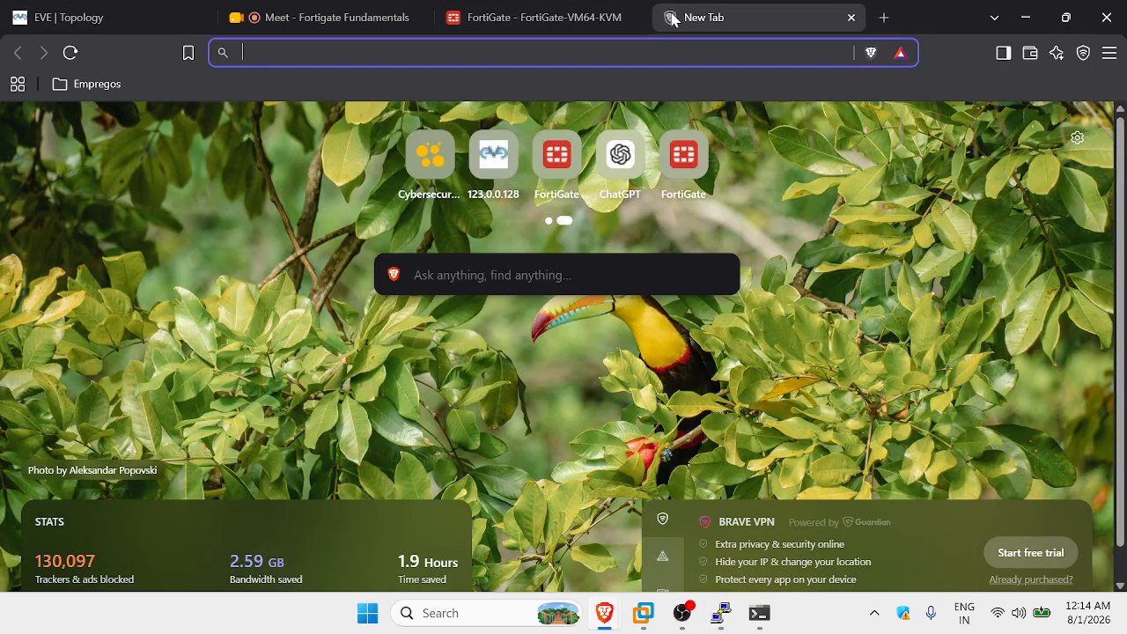
{"action": "type", "text": "10.10.10.10"}
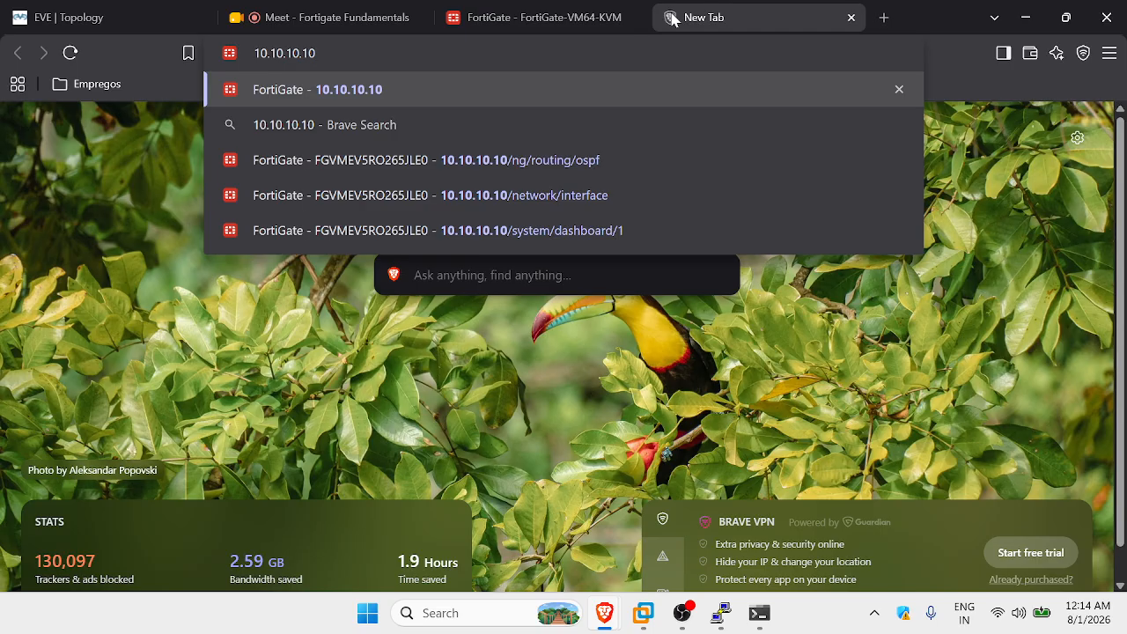
{"action": "key", "text": "Return"}
{"action": "type", "text": "admin"}
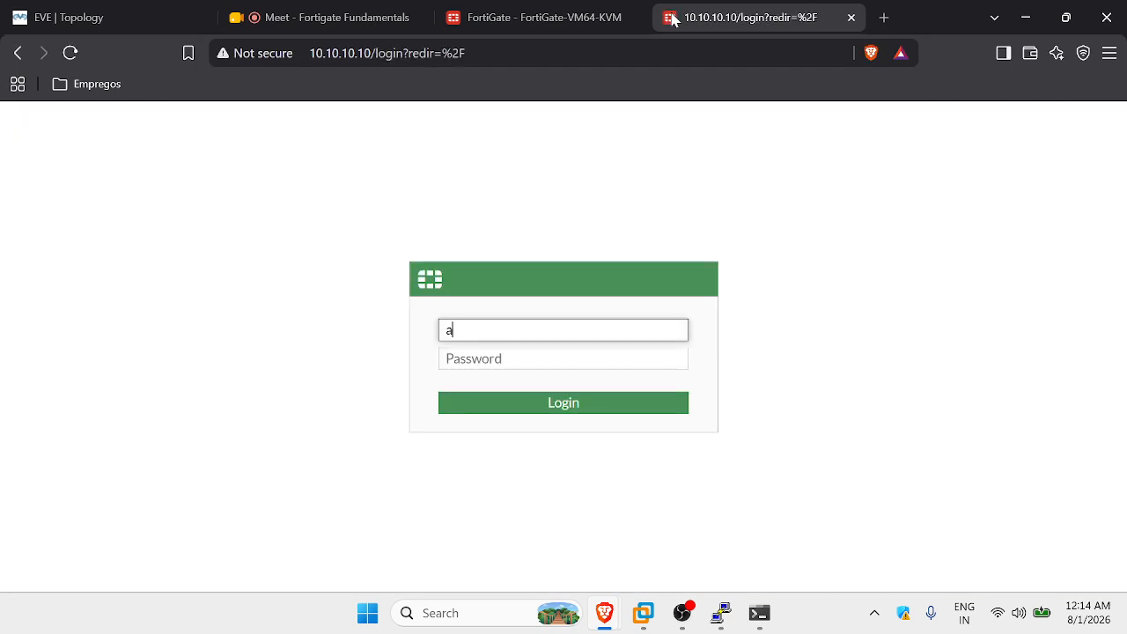
{"action": "key", "text": "Tab"}
{"action": "key", "text": "Caps_Lock"}
{"action": "type", "text": "A"}
{"action": "key", "text": "Caps_Lock"}
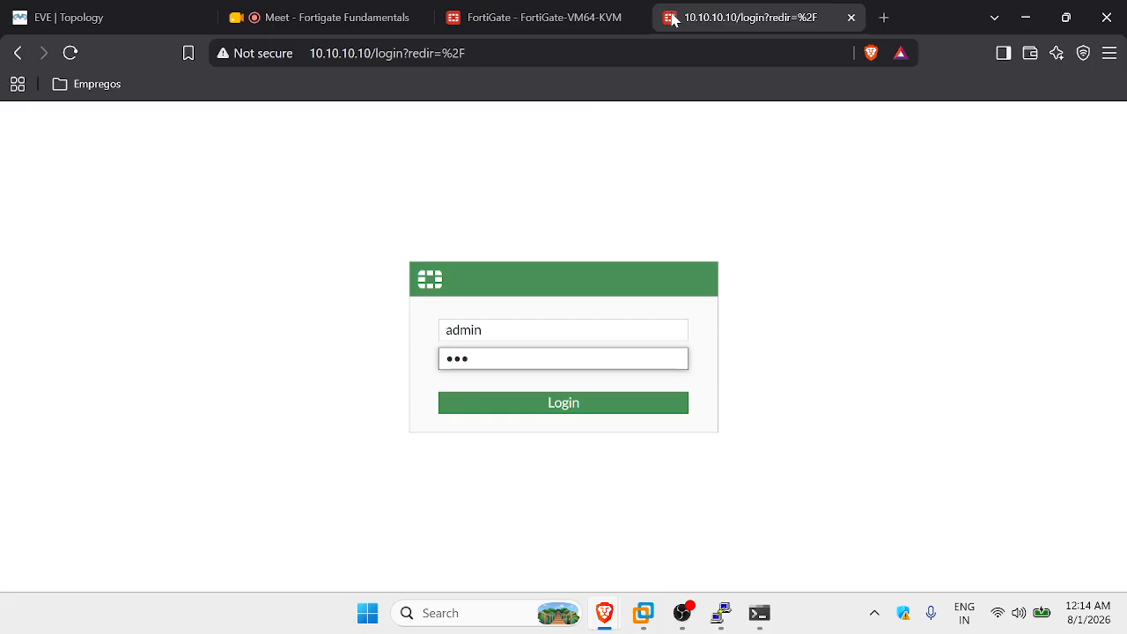
{"action": "key", "text": "BackSpace"}
{"action": "key", "text": "BackSpace"}
{"action": "key", "text": "BackSpace"}
{"action": "key", "text": "Caps_Lock"}
{"action": "type", "text": "•"}
{"action": "key", "text": "Caps_Lock"}
{"action": "type", "text": "•••"}
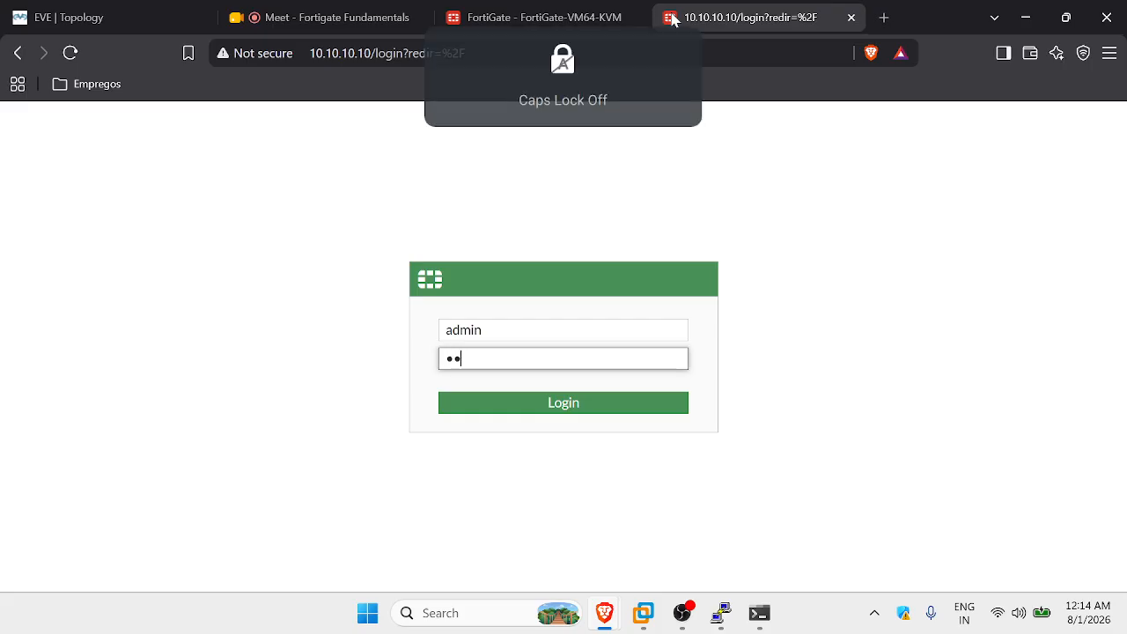
{"action": "type", "text": "••"}
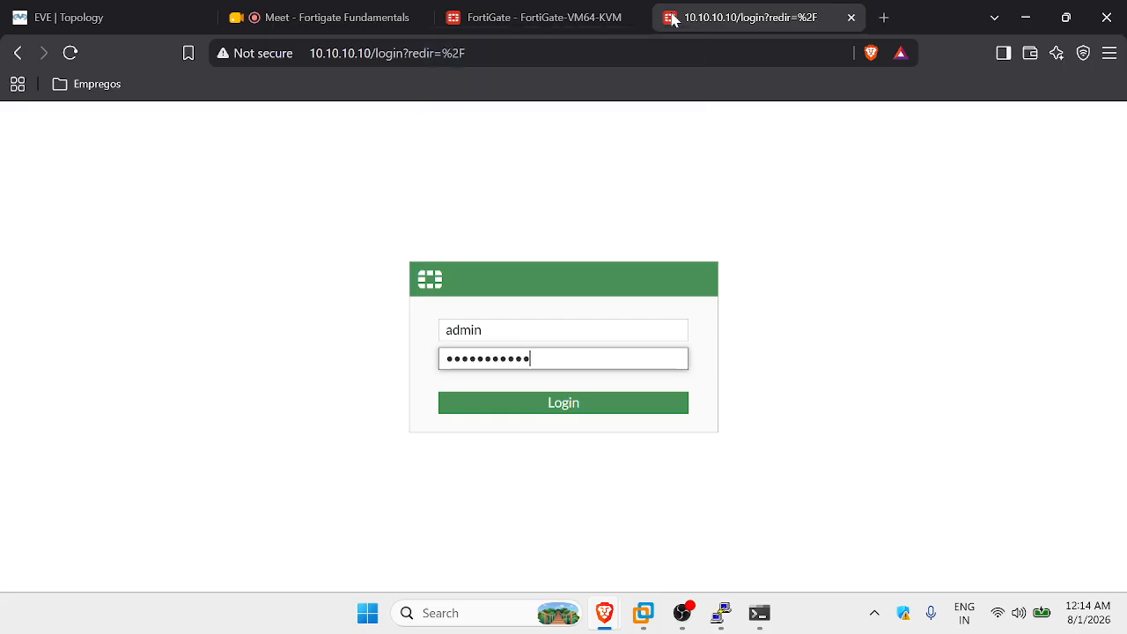
{"action": "key", "text": "Return"}
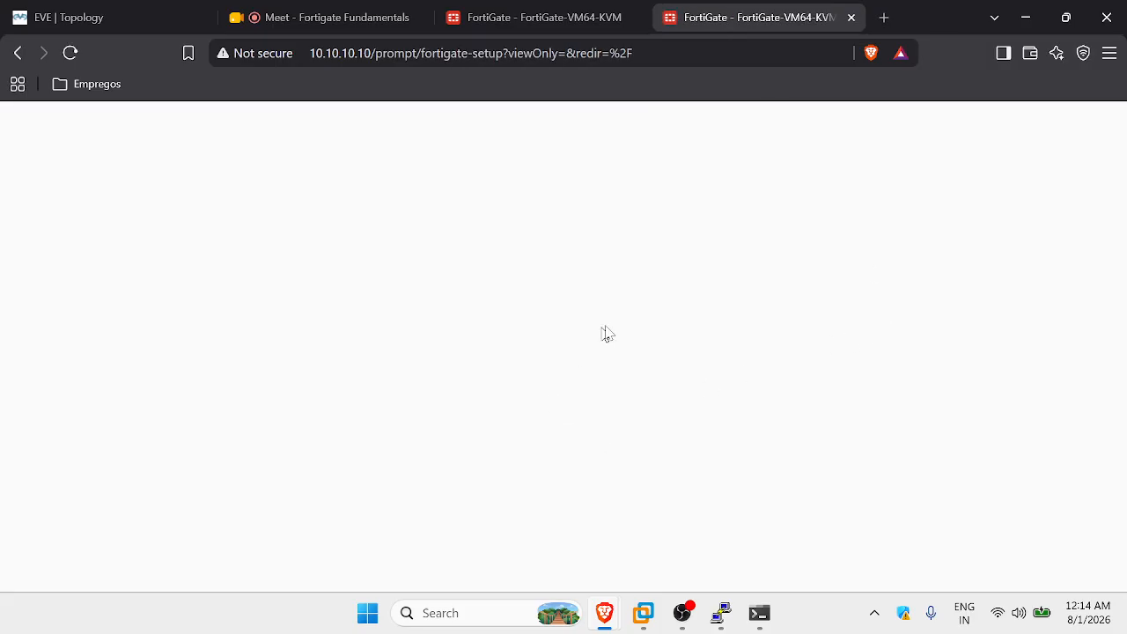
Dismiss the setup and What's New prompts, ending on the 10.10.10.10 dashboard.
{"action": "left_click", "coordinate": [635, 439]}
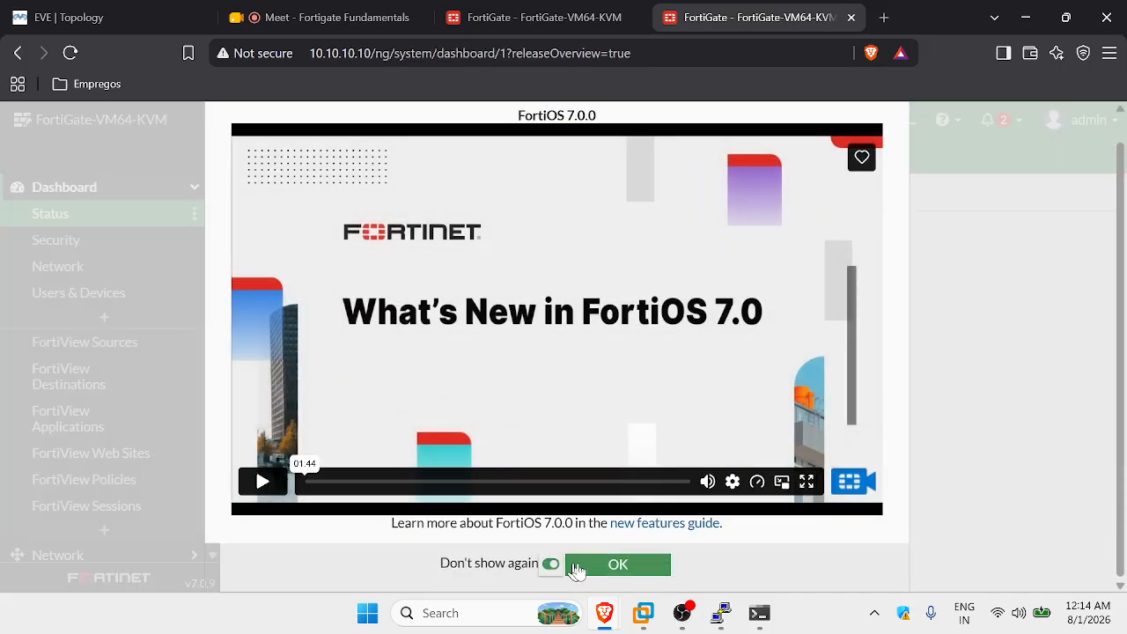
{"action": "left_click", "coordinate": [618, 568]}
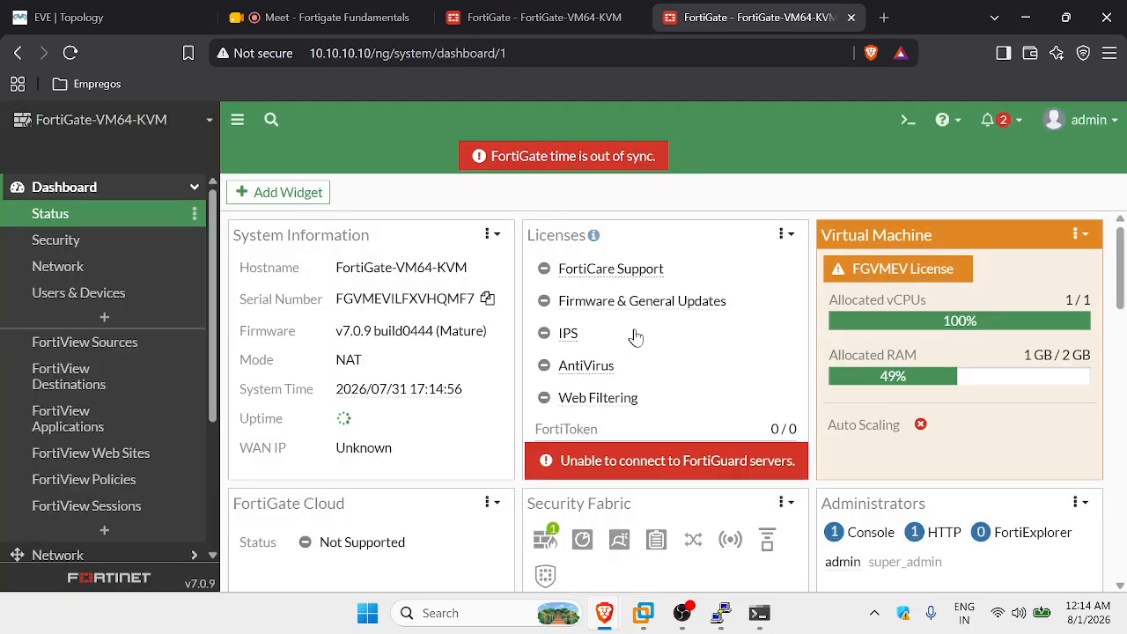
{"action": "left_click", "coordinate": [539, 17]}
{"action": "left_click", "coordinate": [696, 17]}
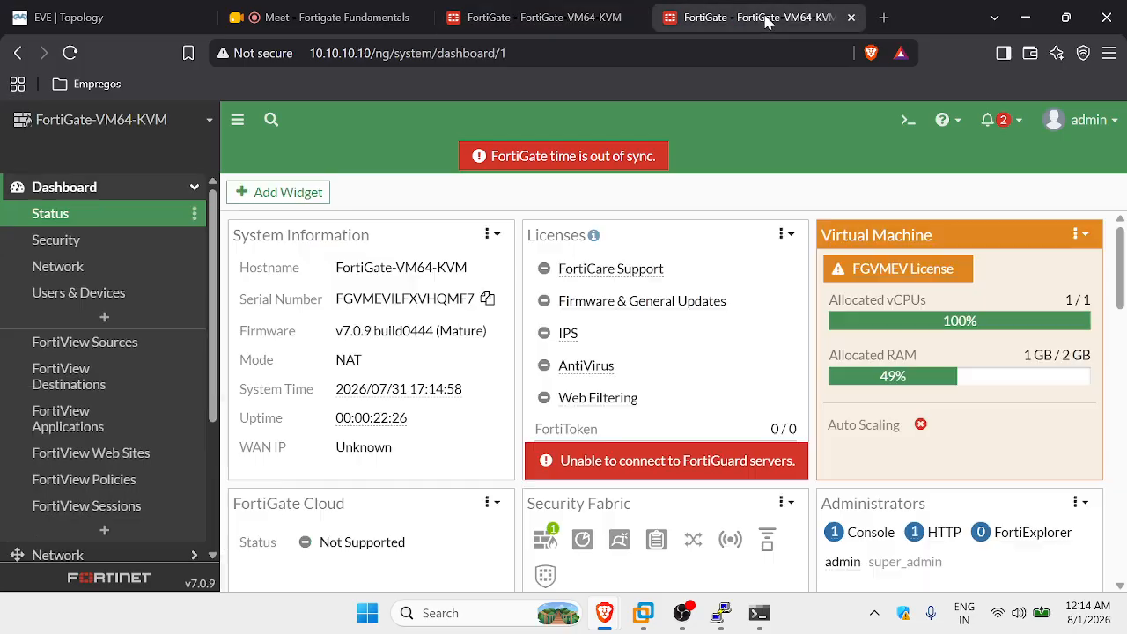
{"action": "left_click", "coordinate": [539, 17]}
On the 10.10.10.20 FortiGate, go to System > Settings and find the idle timeout.
{"action": "left_click", "coordinate": [711, 13]}
{"action": "left_click", "coordinate": [528, 17]}
{"action": "left_click", "coordinate": [141, 215]}
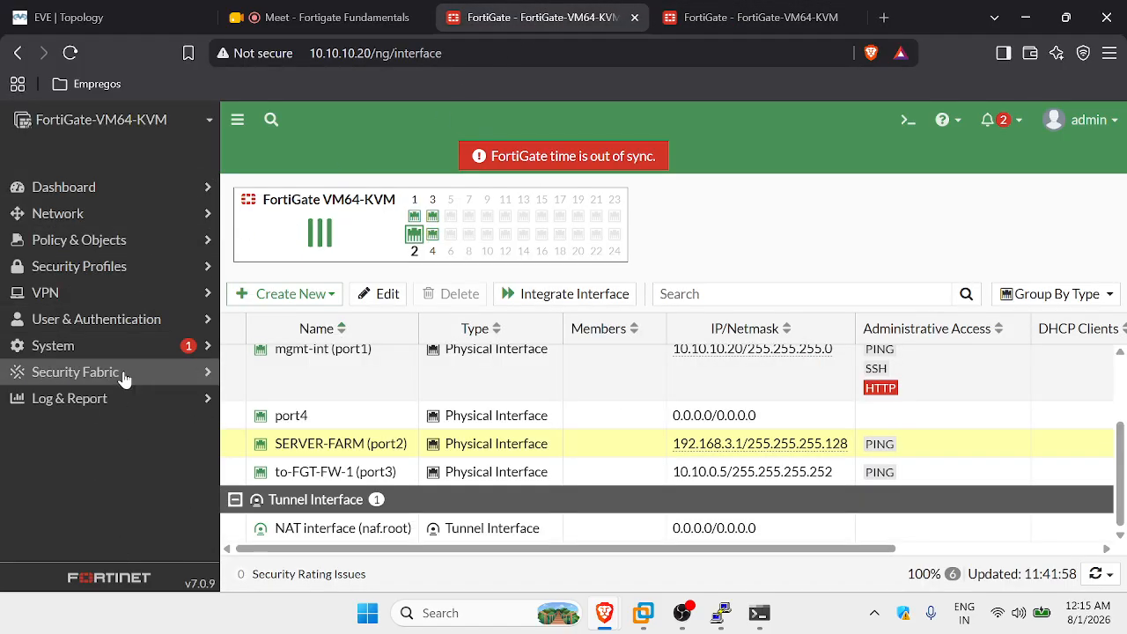
{"action": "left_click", "coordinate": [106, 349]}
{"action": "scroll", "coordinate": [167, 348], "scroll_direction": "down", "scroll_amount": 3}
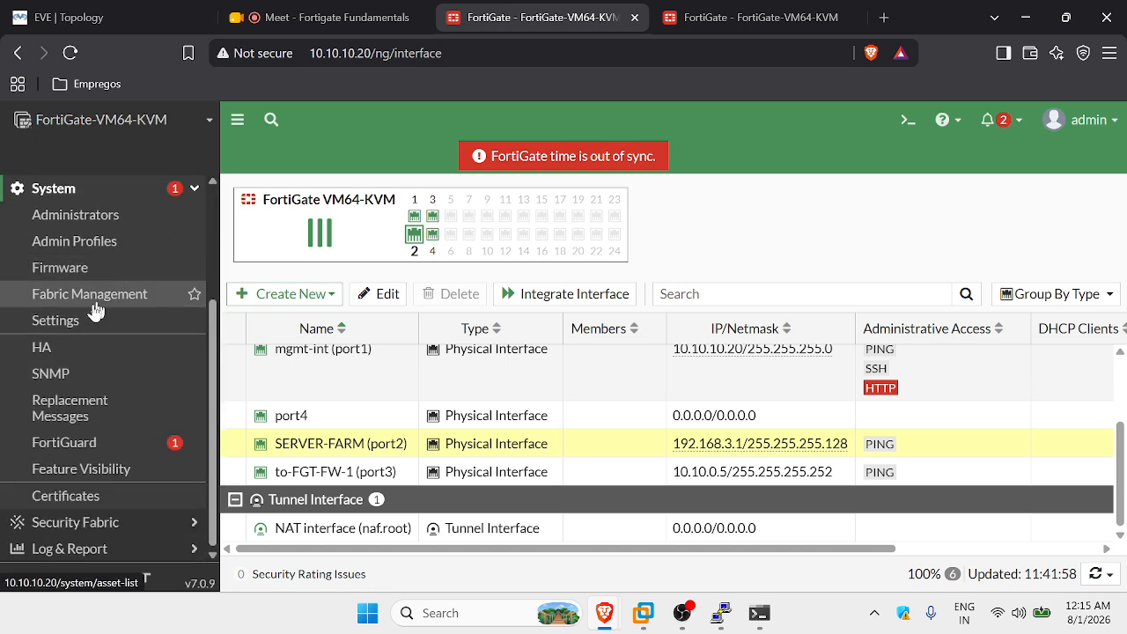
{"action": "scroll", "coordinate": [119, 392], "scroll_direction": "up", "scroll_amount": 2}
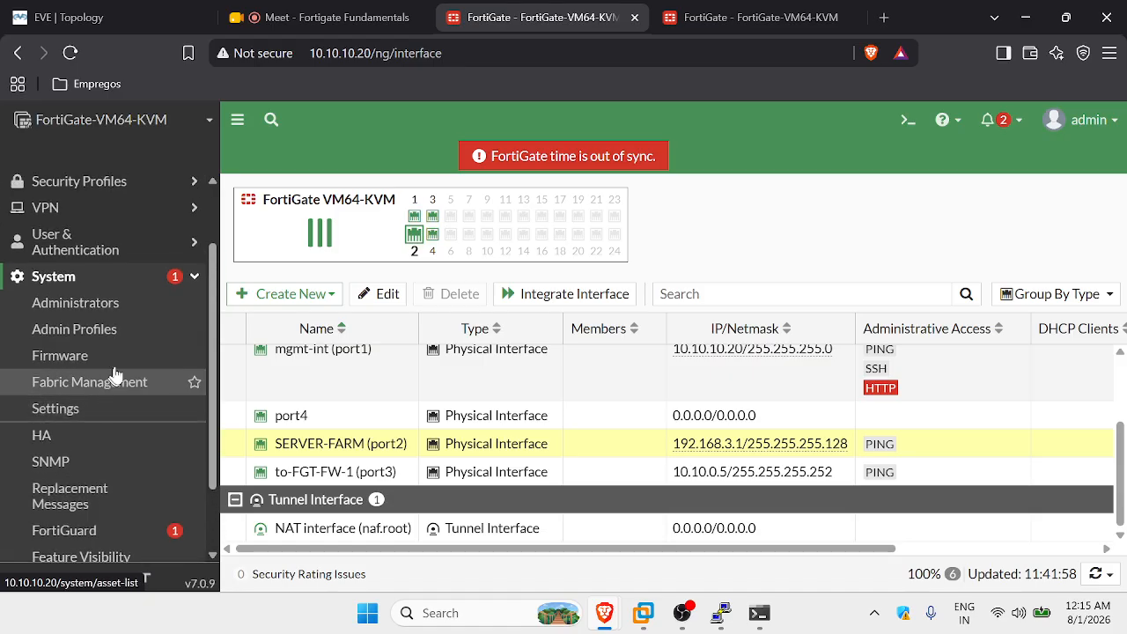
{"action": "left_click", "coordinate": [95, 409]}
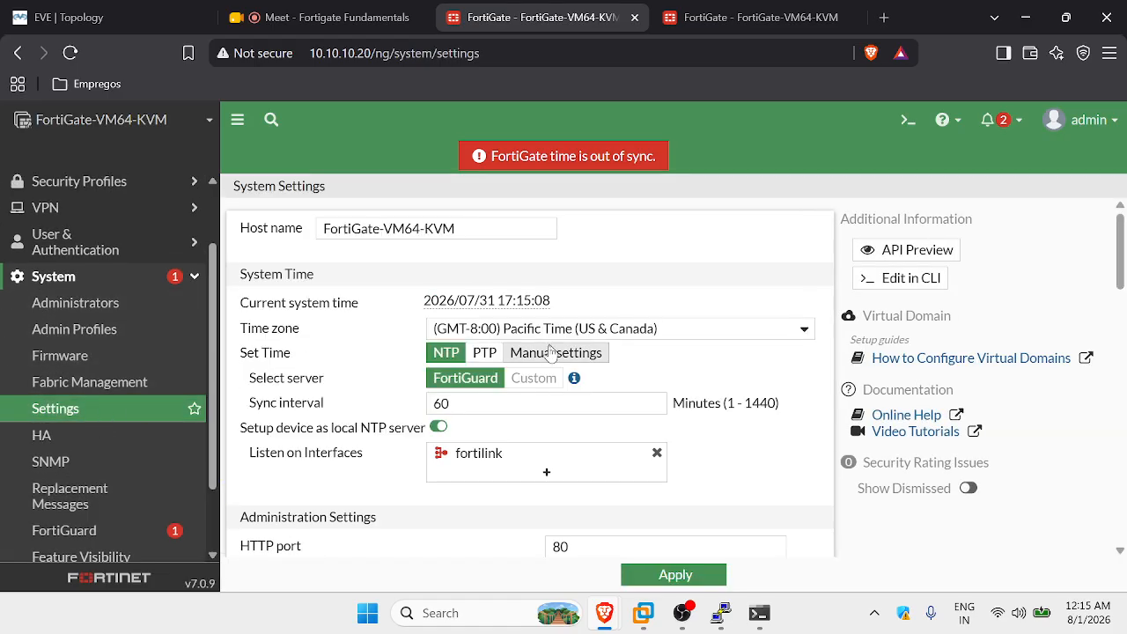
{"action": "scroll", "coordinate": [531, 377], "scroll_direction": "down", "scroll_amount": 3}
{"action": "scroll", "coordinate": [452, 380], "scroll_direction": "down", "scroll_amount": 2}
{"action": "scroll", "coordinate": [452, 380], "scroll_direction": "up", "scroll_amount": 5}
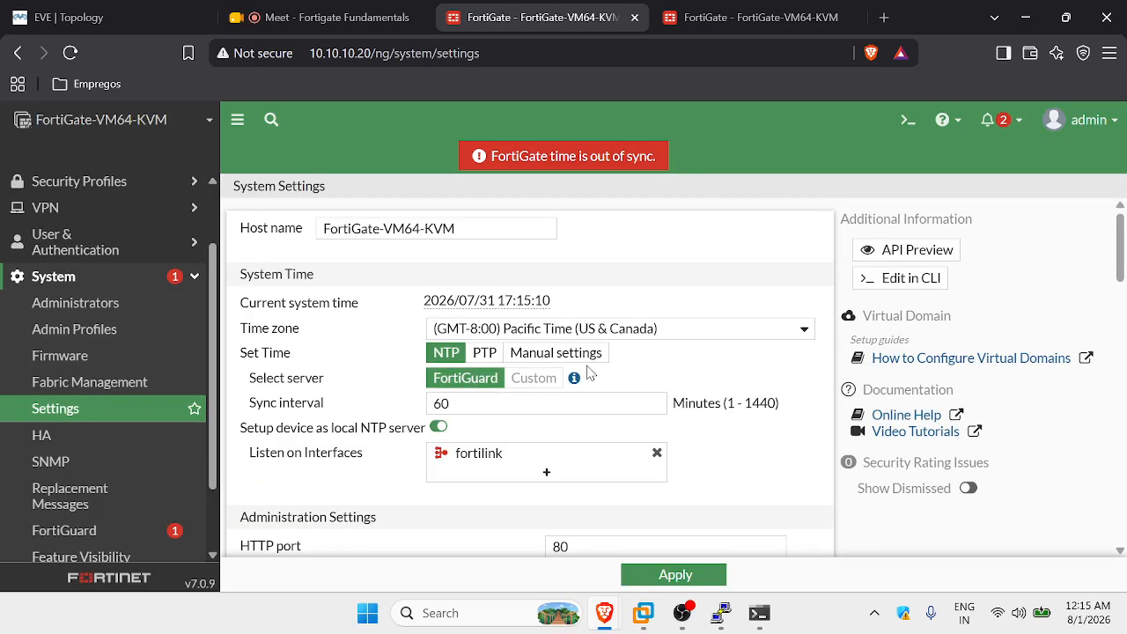
{"action": "scroll", "coordinate": [395, 396], "scroll_direction": "down", "scroll_amount": 1}
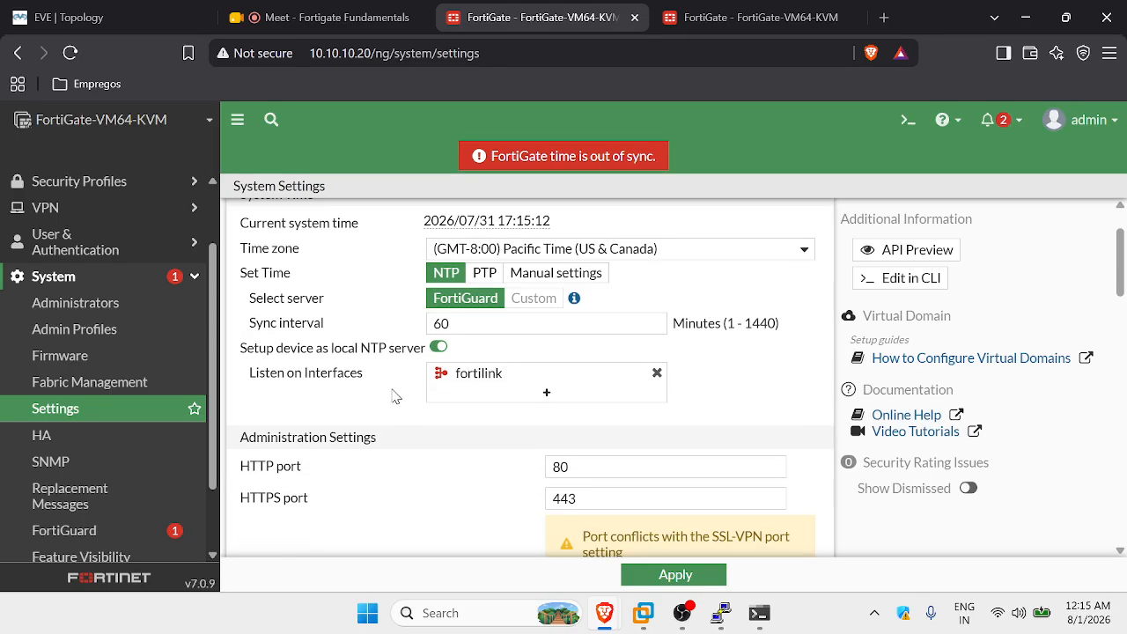
{"action": "scroll", "coordinate": [445, 410], "scroll_direction": "down", "scroll_amount": 6}
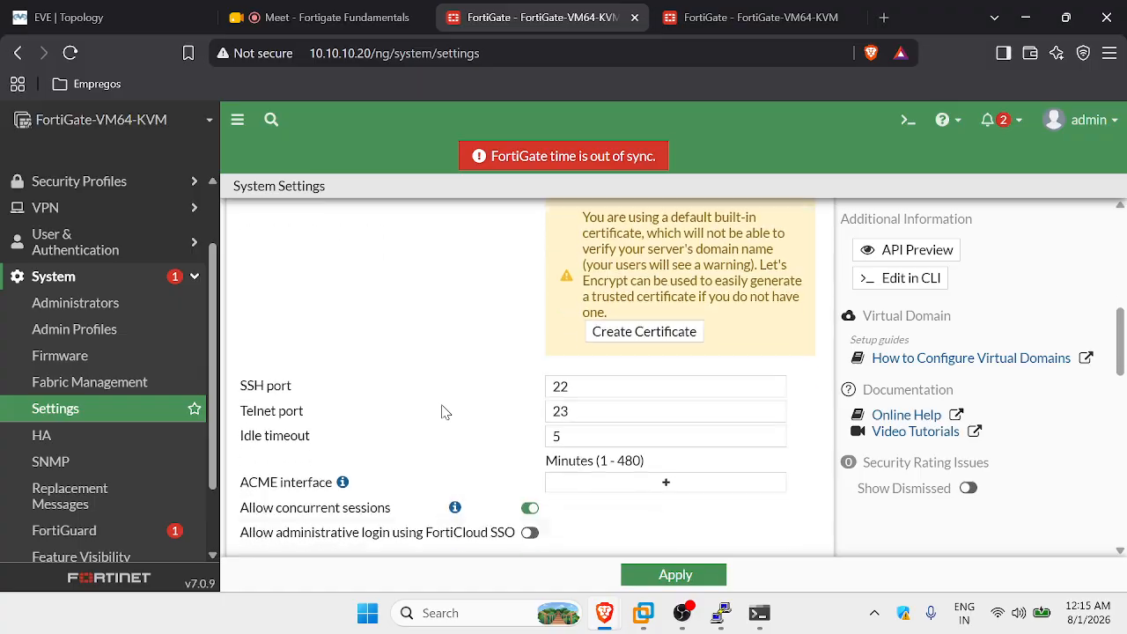
Set the admin idle timeout to 120 minutes and apply it.
{"action": "left_click_drag", "start_coordinate": [577, 316], "coordinate": [538, 314]}
{"action": "type", "text": "120"}
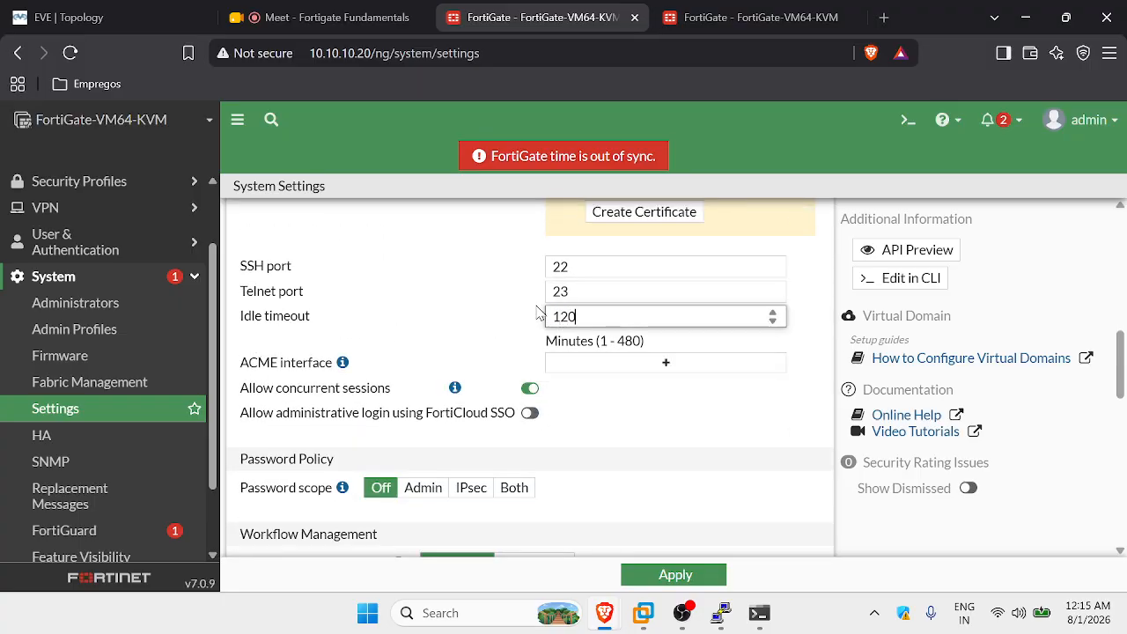
{"action": "left_click", "coordinate": [551, 292]}
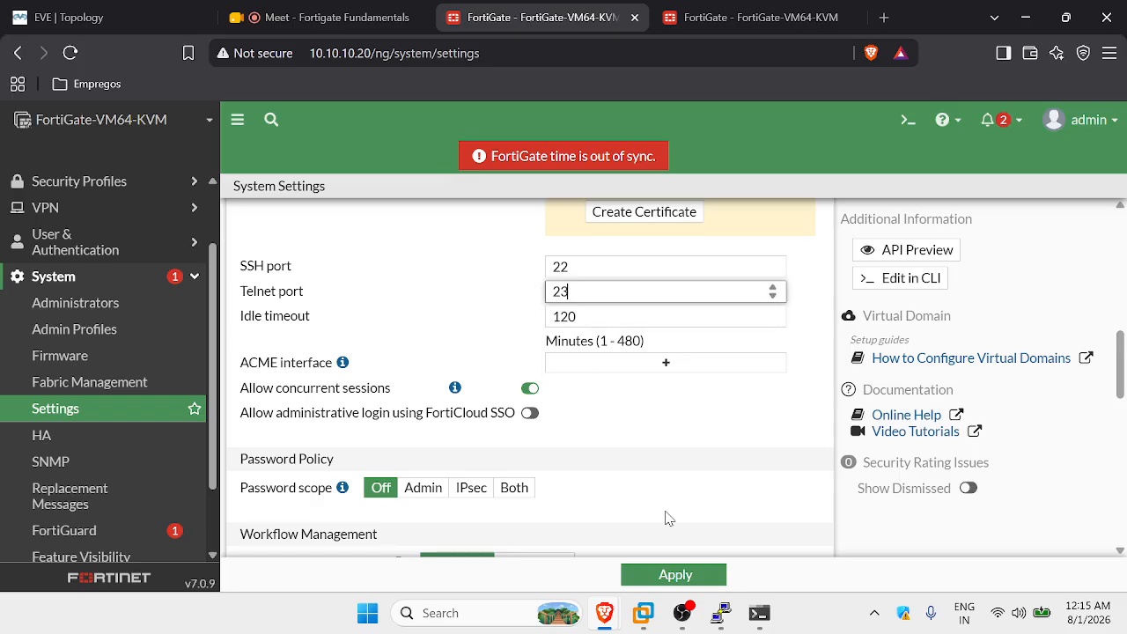
{"action": "left_click", "coordinate": [676, 579]}
{"action": "left_click", "coordinate": [753, 17]}
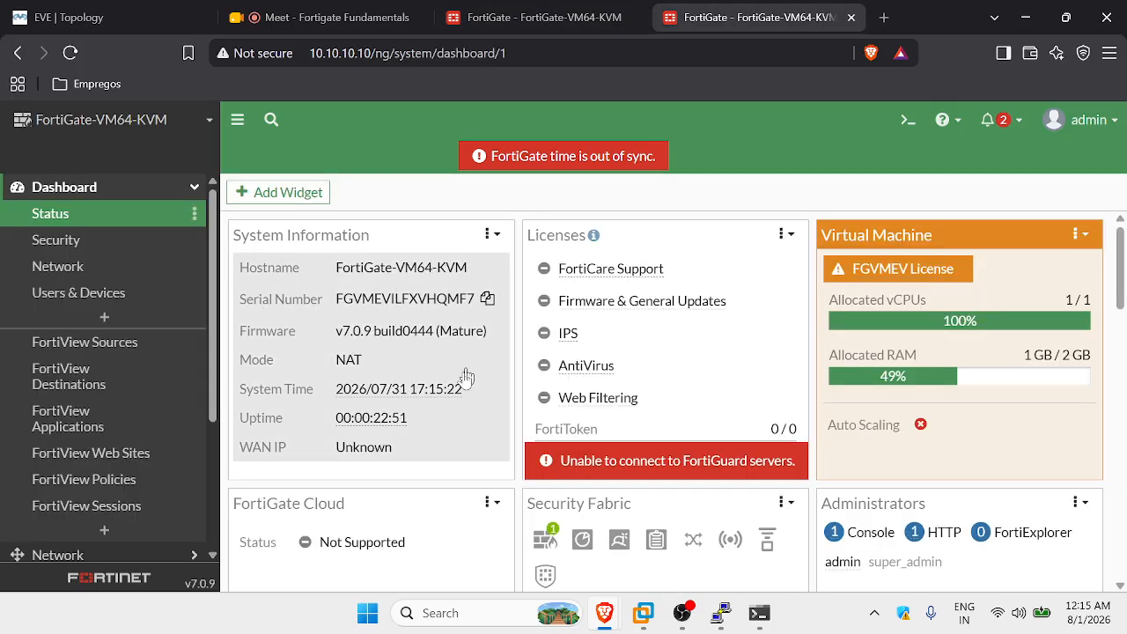
Set the 10.10.10.10 FortiGate's idle timeout to 120 minutes in System > Settings and apply it.
{"action": "left_click", "coordinate": [106, 187]}
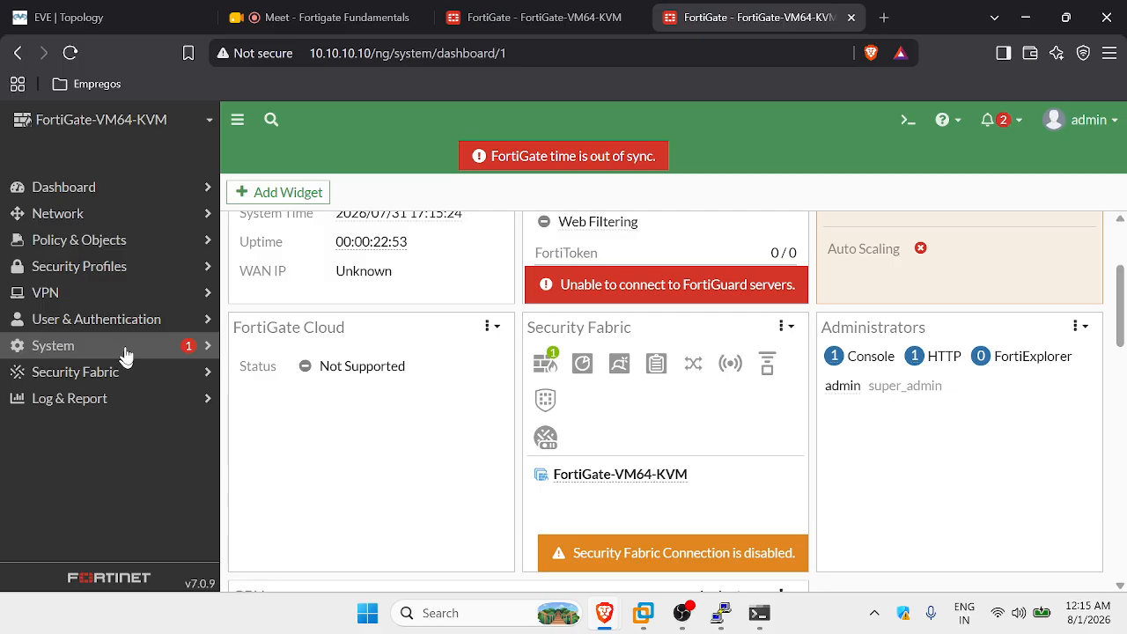
{"action": "left_click", "coordinate": [127, 347]}
{"action": "left_click", "coordinate": [180, 321]}
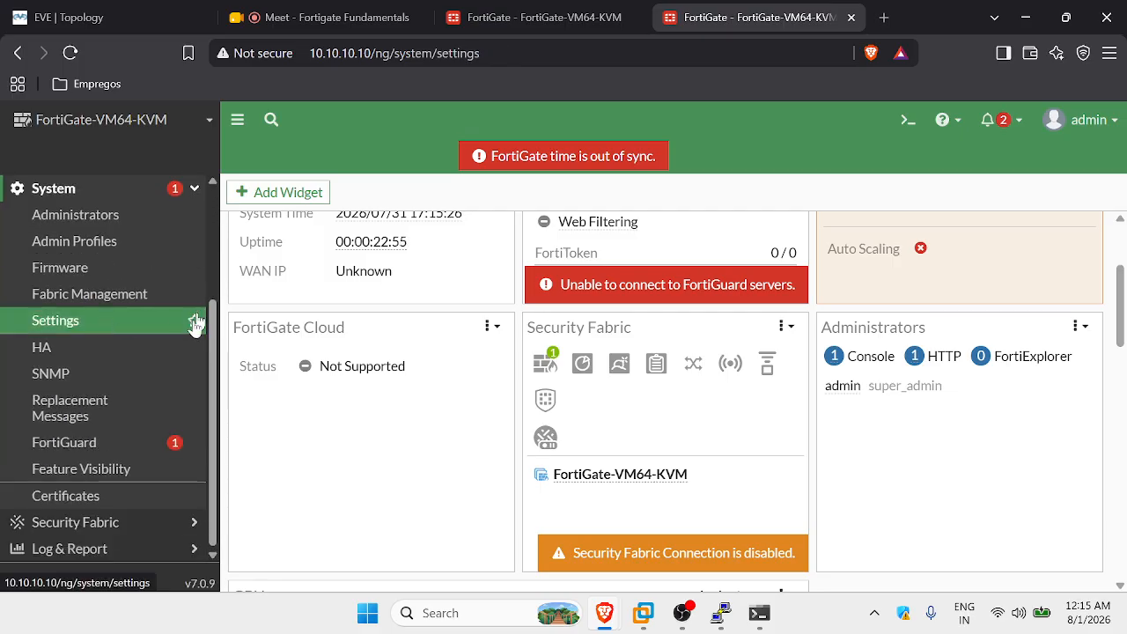
{"action": "scroll", "coordinate": [619, 448], "scroll_direction": "down", "scroll_amount": 8}
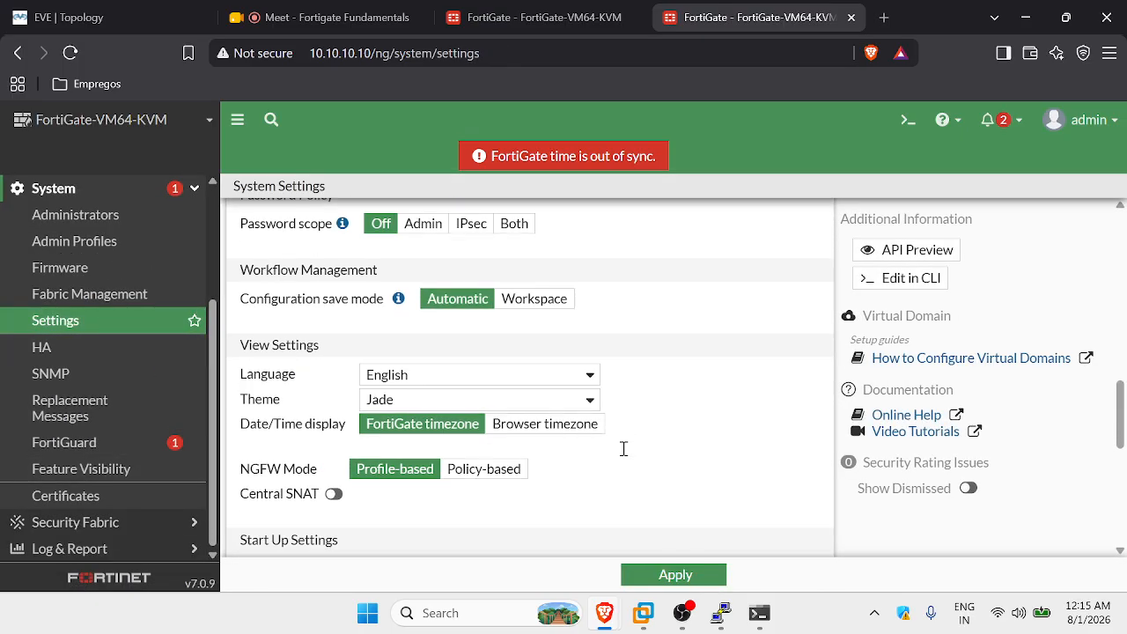
{"action": "scroll", "coordinate": [609, 363], "scroll_direction": "up", "scroll_amount": 3}
{"action": "double_click", "coordinate": [577, 314]}
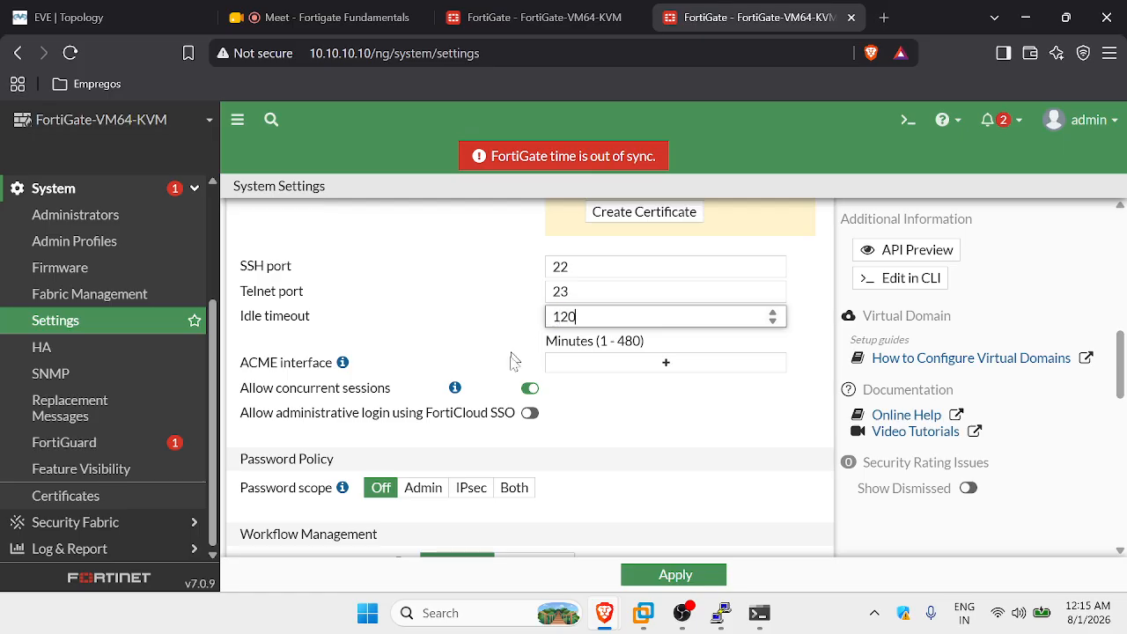
{"action": "scroll", "coordinate": [528, 370], "scroll_direction": "down", "scroll_amount": 2}
{"action": "left_click", "coordinate": [669, 574]}
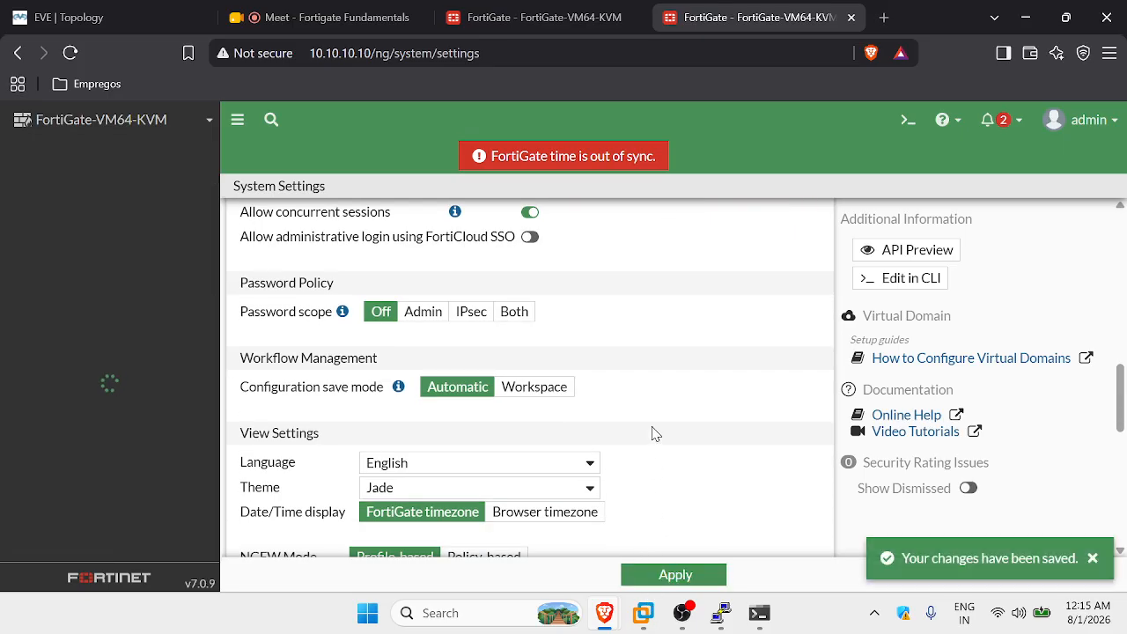
Glance at the 10.10.10.20 FortiGate tab, then bring up the EVE lab topology.
{"action": "left_click", "coordinate": [547, 17]}
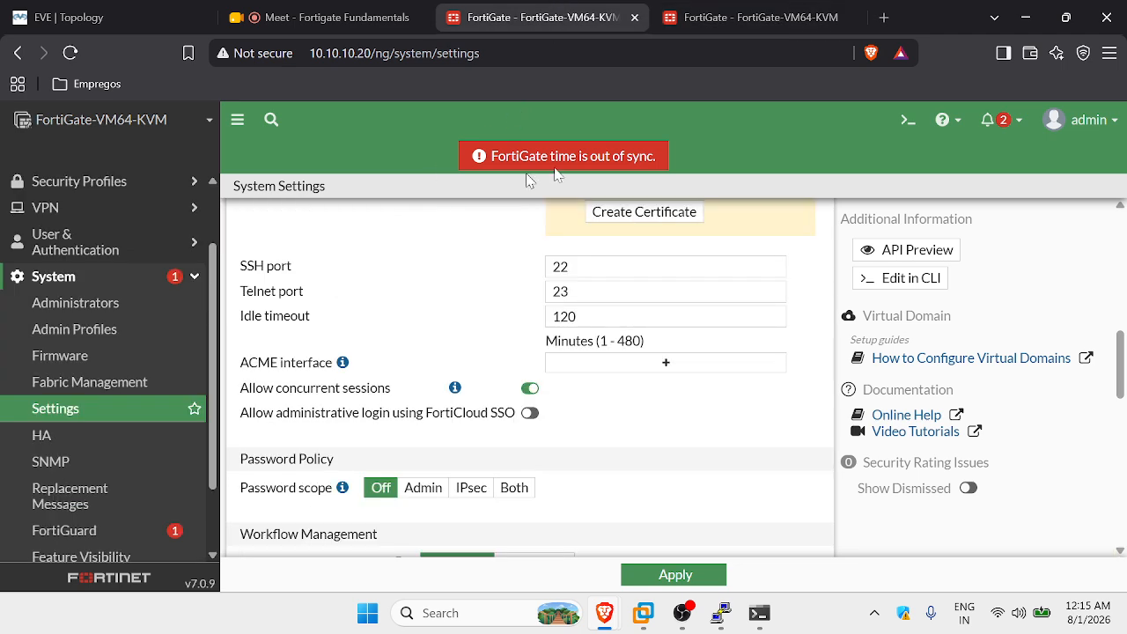
{"action": "left_click", "coordinate": [759, 17]}
{"action": "left_click", "coordinate": [125, 15]}
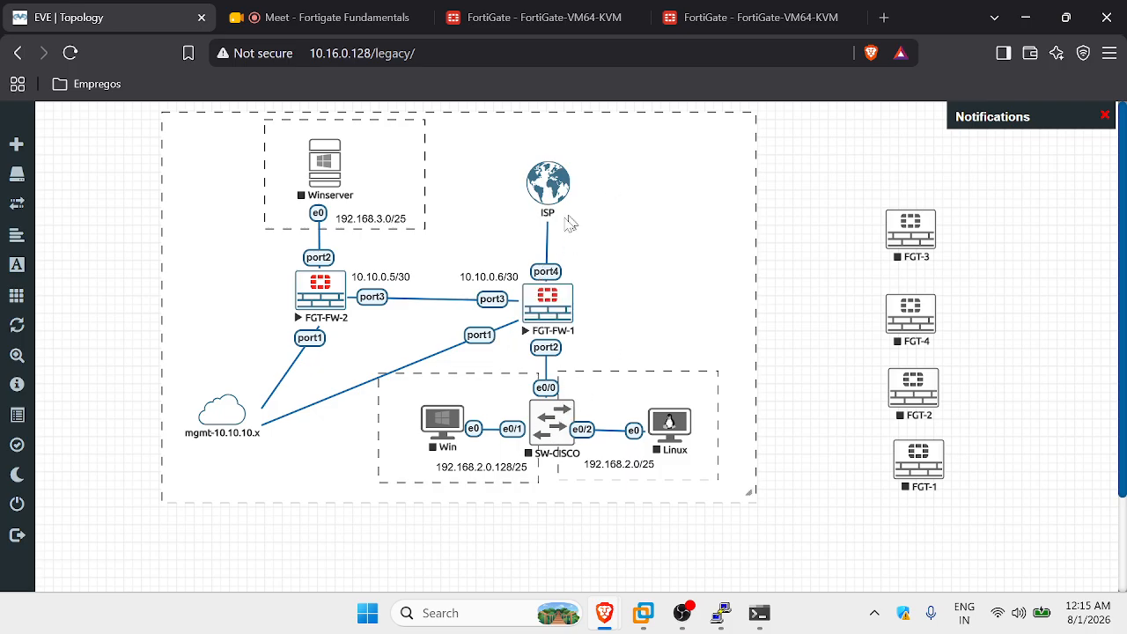
Open port3 for editing from Network > Interfaces on the 10.10.10.10 FortiGate.
{"action": "left_click", "coordinate": [707, 24]}
{"action": "left_click", "coordinate": [159, 20]}
{"action": "left_click", "coordinate": [718, 21]}
{"action": "left_click", "coordinate": [138, 220]}
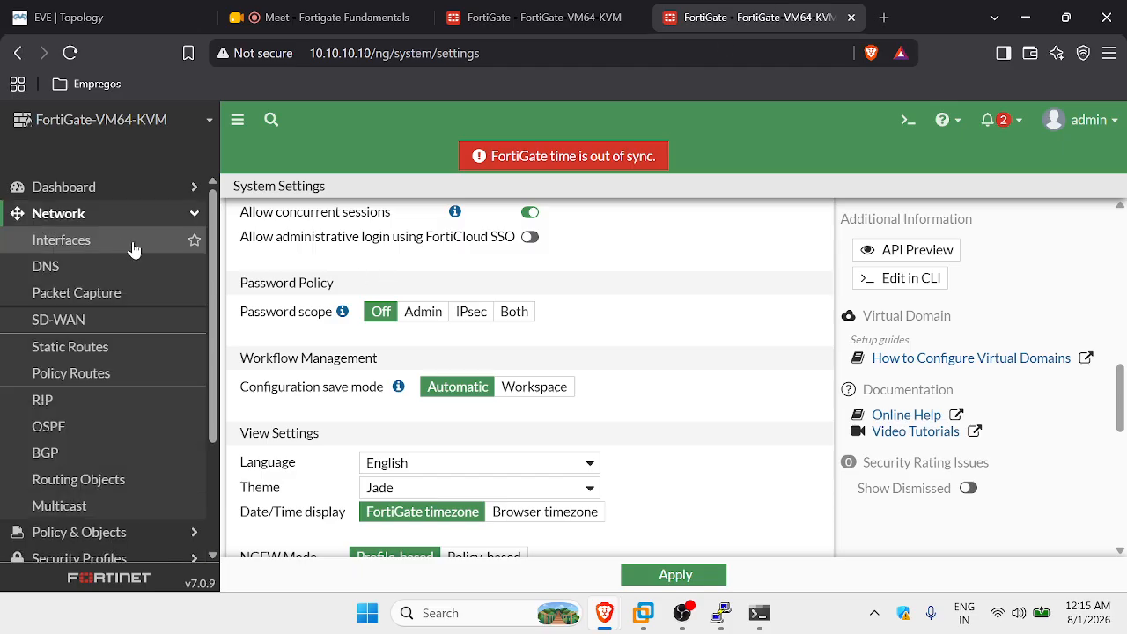
{"action": "left_click", "coordinate": [114, 241]}
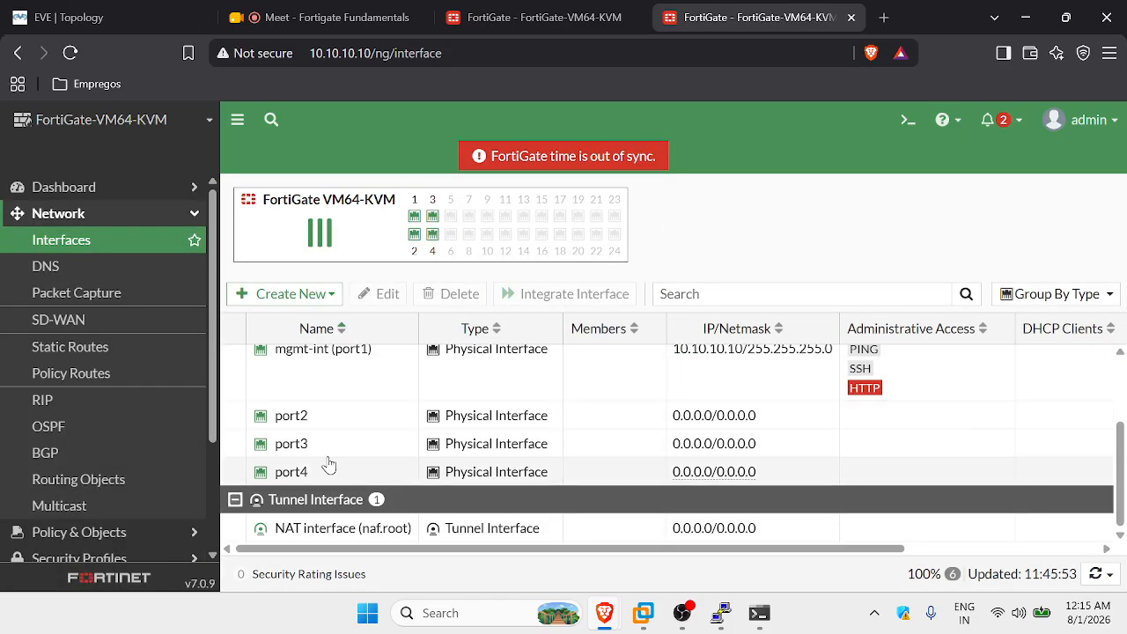
{"action": "left_click", "coordinate": [340, 445]}
{"action": "left_click", "coordinate": [370, 293]}
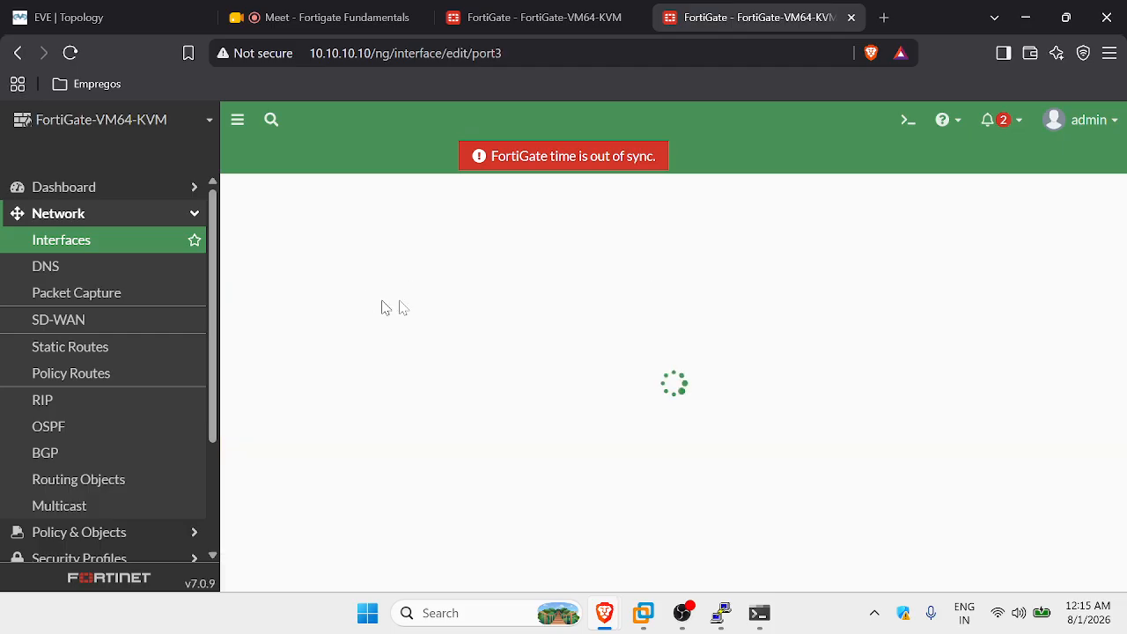
Give port3 the alias to-FGT-FW-2 and the IP/Netmask 10.10.0.6/30.
{"action": "left_click", "coordinate": [461, 253]}
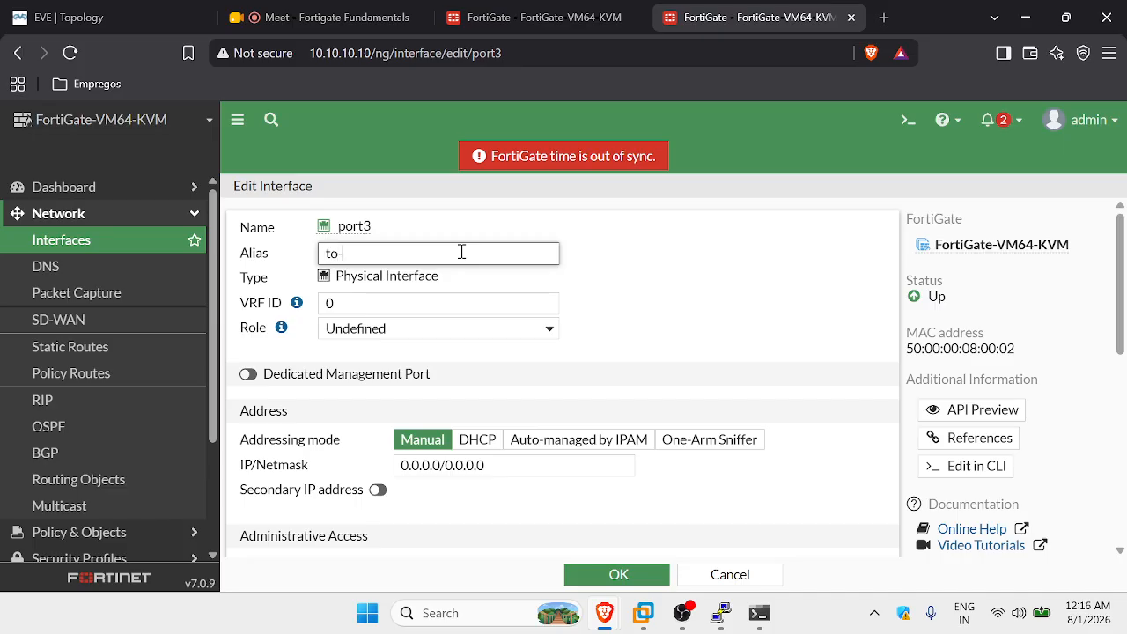
{"action": "type", "text": "to-FGT-FW-2"}
{"action": "scroll", "coordinate": [493, 278], "scroll_direction": "down", "scroll_amount": 5}
{"action": "scroll", "coordinate": [493, 278], "scroll_direction": "up", "scroll_amount": 1}
{"action": "left_click_drag", "start_coordinate": [505, 288], "coordinate": [388, 289]}
{"action": "left_click", "coordinate": [384, 292]}
{"action": "left_click_drag", "start_coordinate": [487, 292], "coordinate": [390, 288]}
{"action": "type", "text": "10.10."}
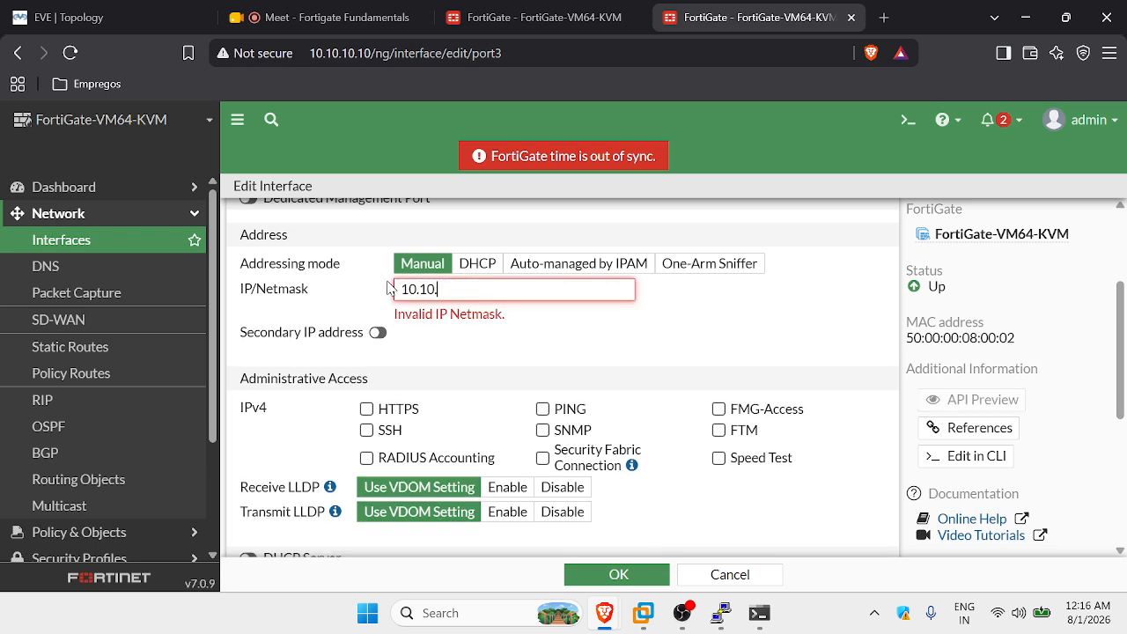
{"action": "type", "text": "0.6/30"}
Allow PING administrative access on port3 and save the interface.
{"action": "scroll", "coordinate": [440, 291], "scroll_direction": "down", "scroll_amount": 3}
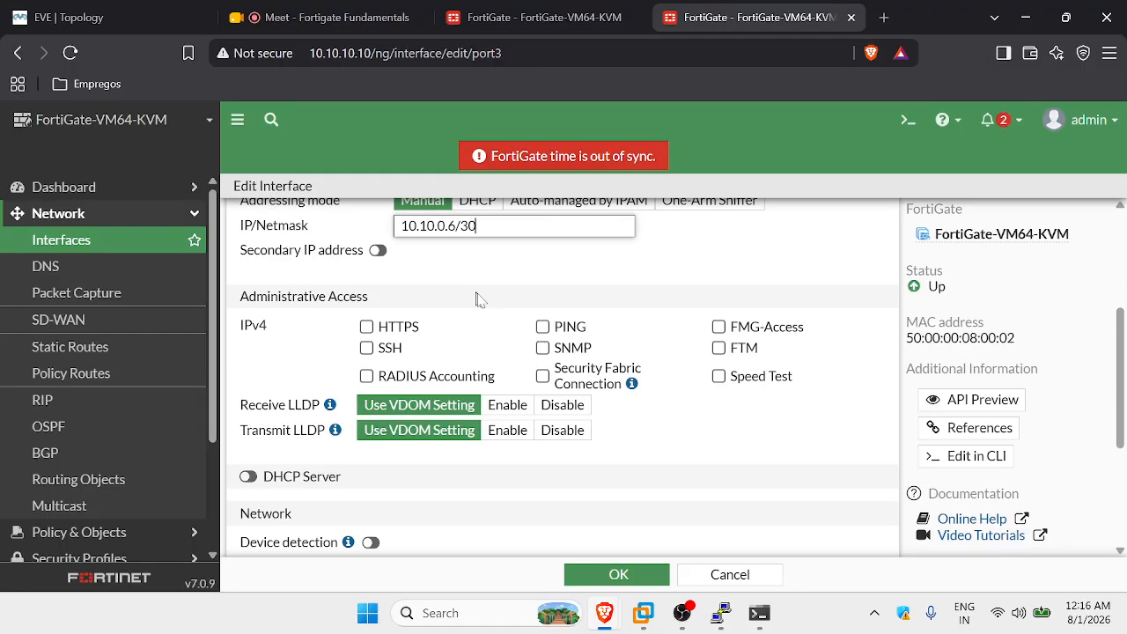
{"action": "left_click", "coordinate": [544, 217]}
{"action": "scroll", "coordinate": [545, 227], "scroll_direction": "up", "scroll_amount": 1}
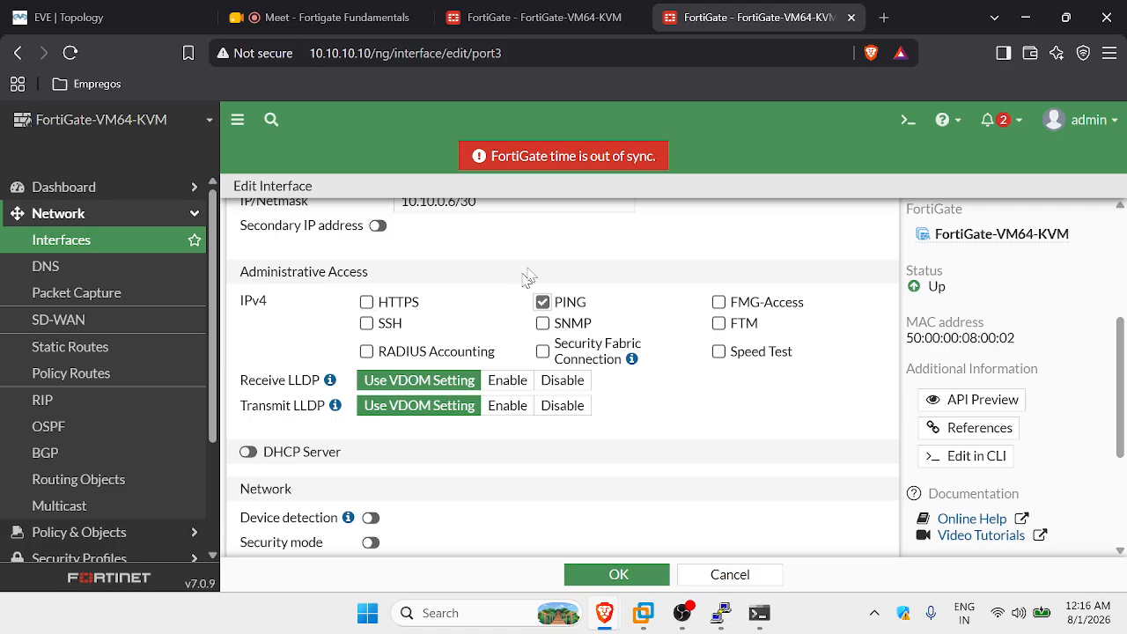
{"action": "scroll", "coordinate": [568, 277], "scroll_direction": "down", "scroll_amount": 3}
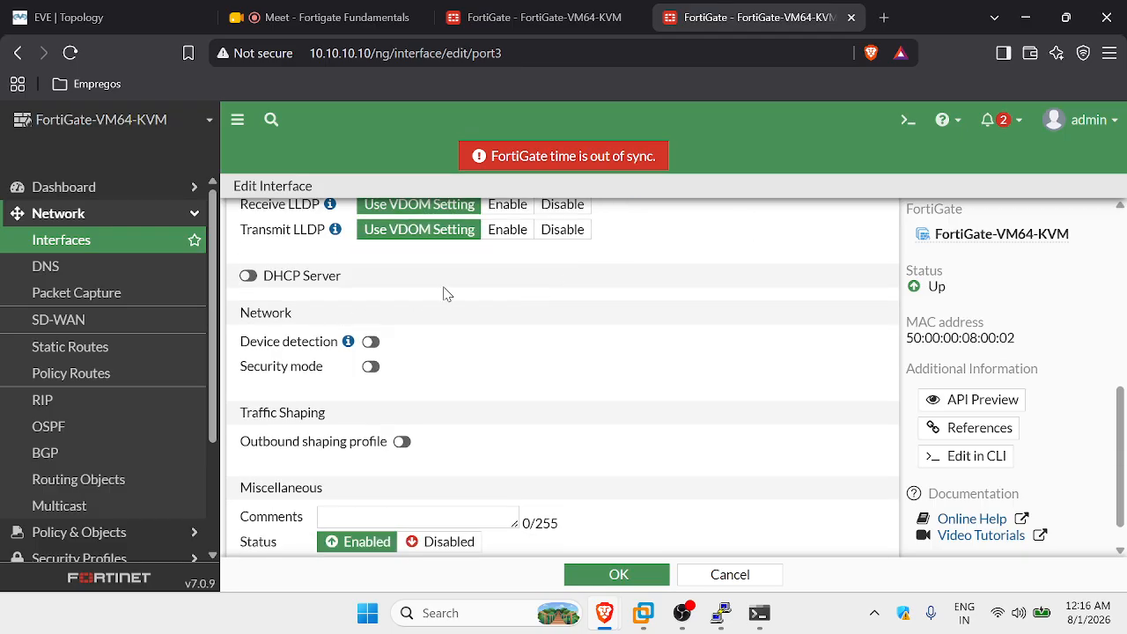
{"action": "left_click", "coordinate": [617, 574]}
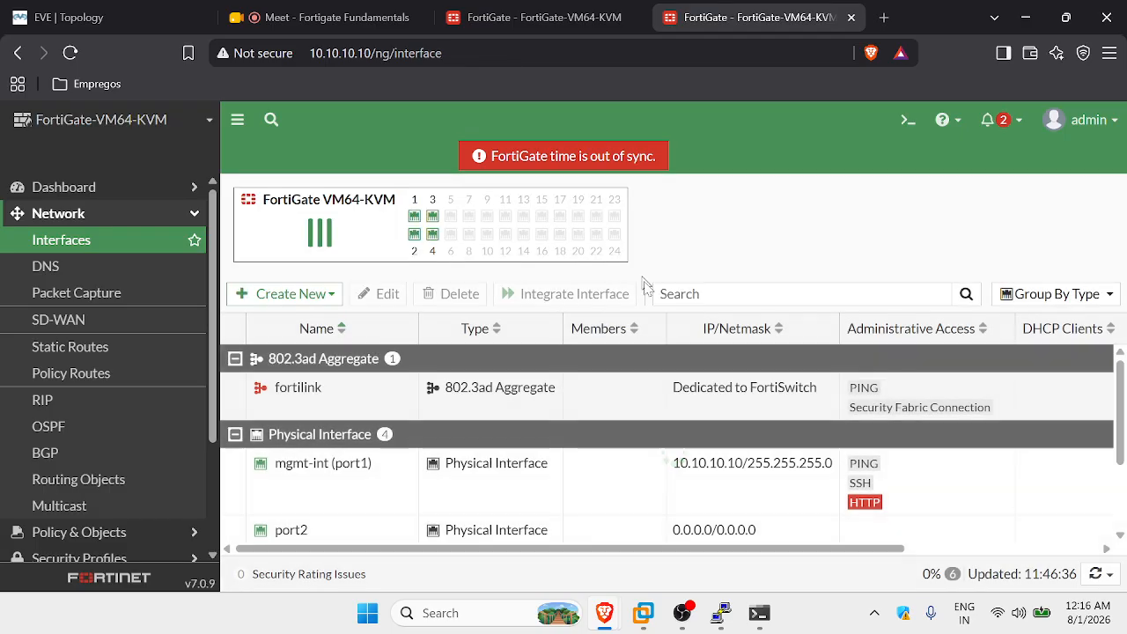
After reviewing the lab topology, open the Create New dropdown with Interface, Zone and Virtual Wire Pair.
{"action": "left_click", "coordinate": [132, 16]}
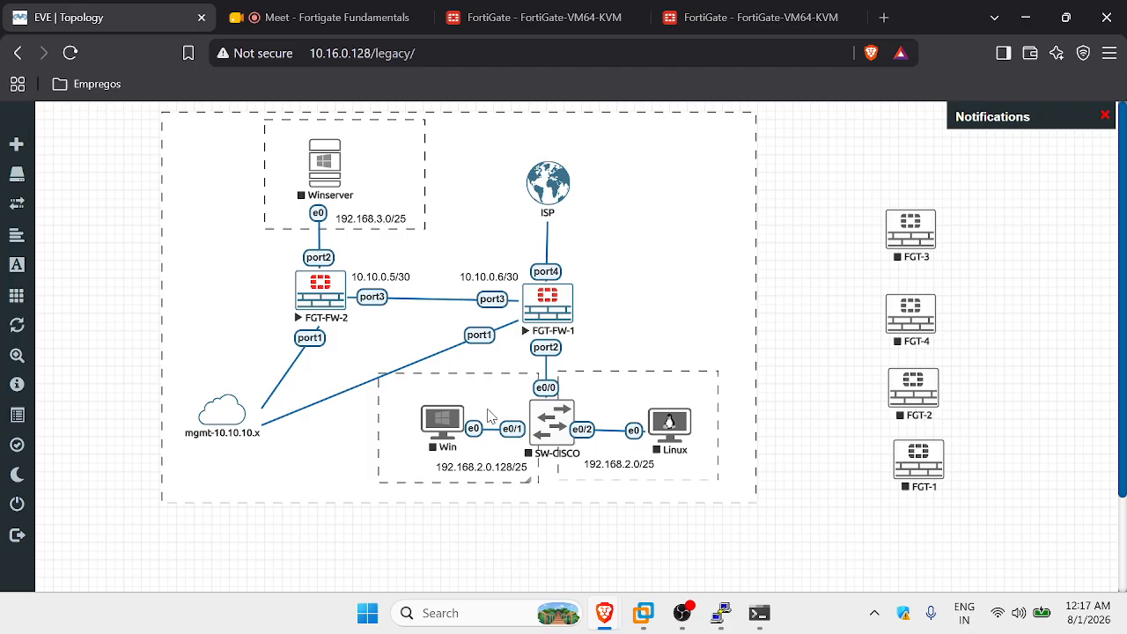
{"action": "left_click", "coordinate": [790, 15]}
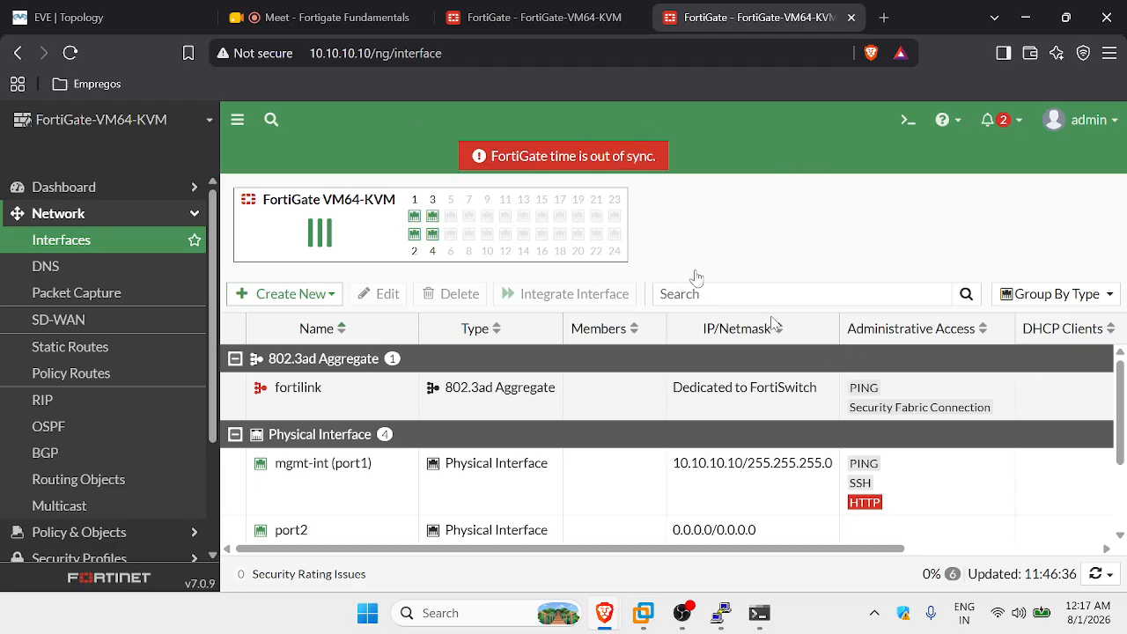
{"action": "left_click", "coordinate": [146, 11]}
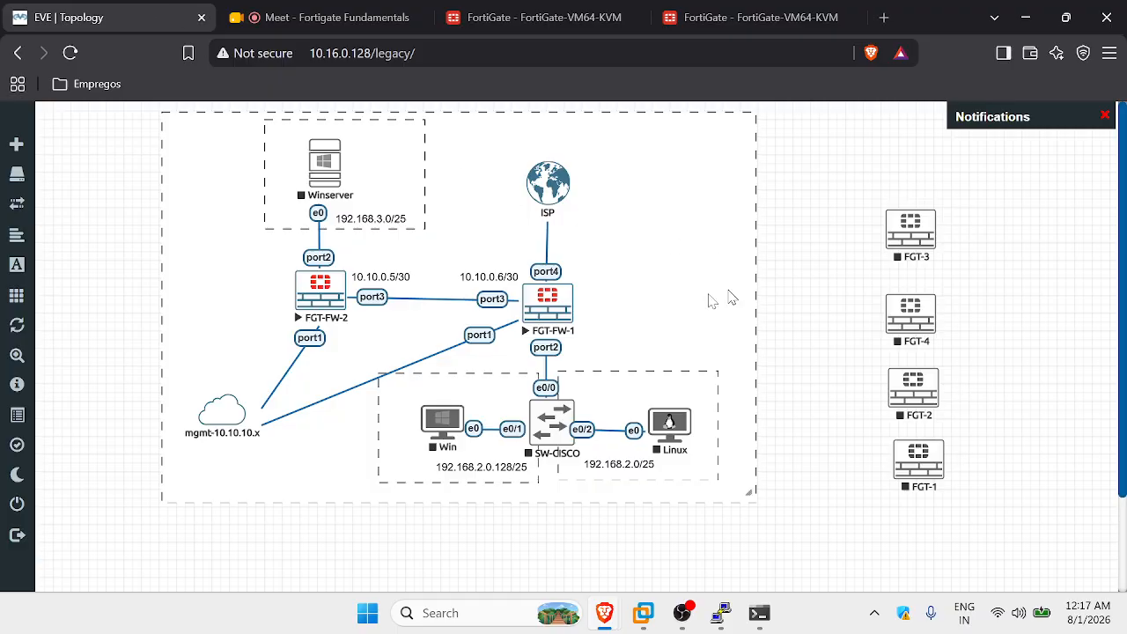
{"action": "left_click", "coordinate": [732, 13]}
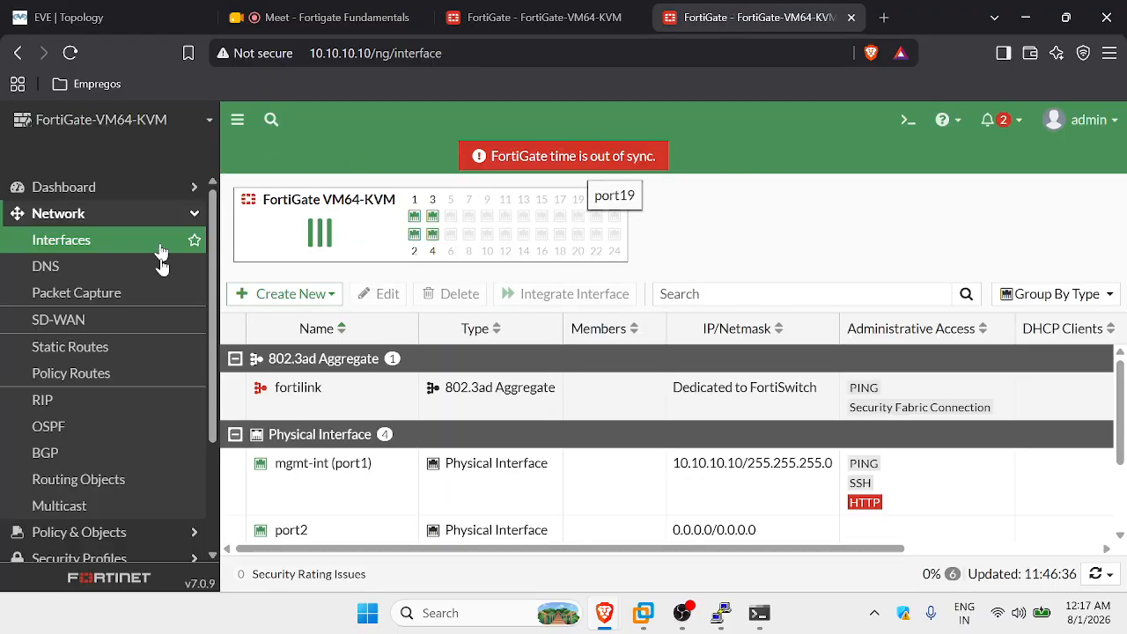
{"action": "scroll", "coordinate": [299, 370], "scroll_direction": "down", "scroll_amount": 3}
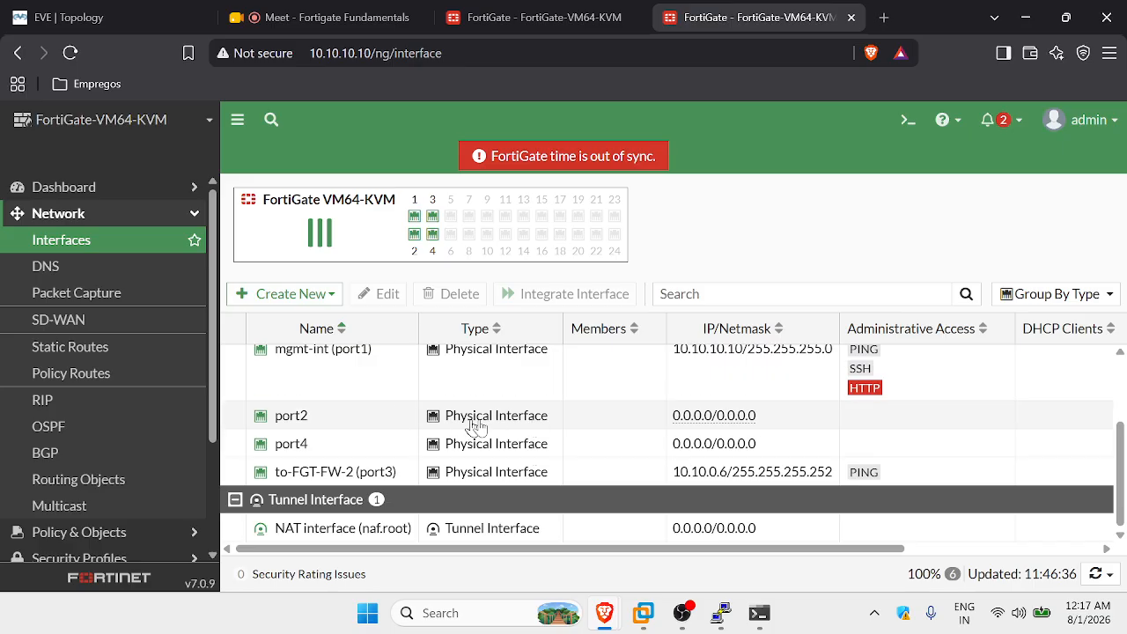
{"action": "scroll", "coordinate": [649, 390], "scroll_direction": "up", "scroll_amount": 3}
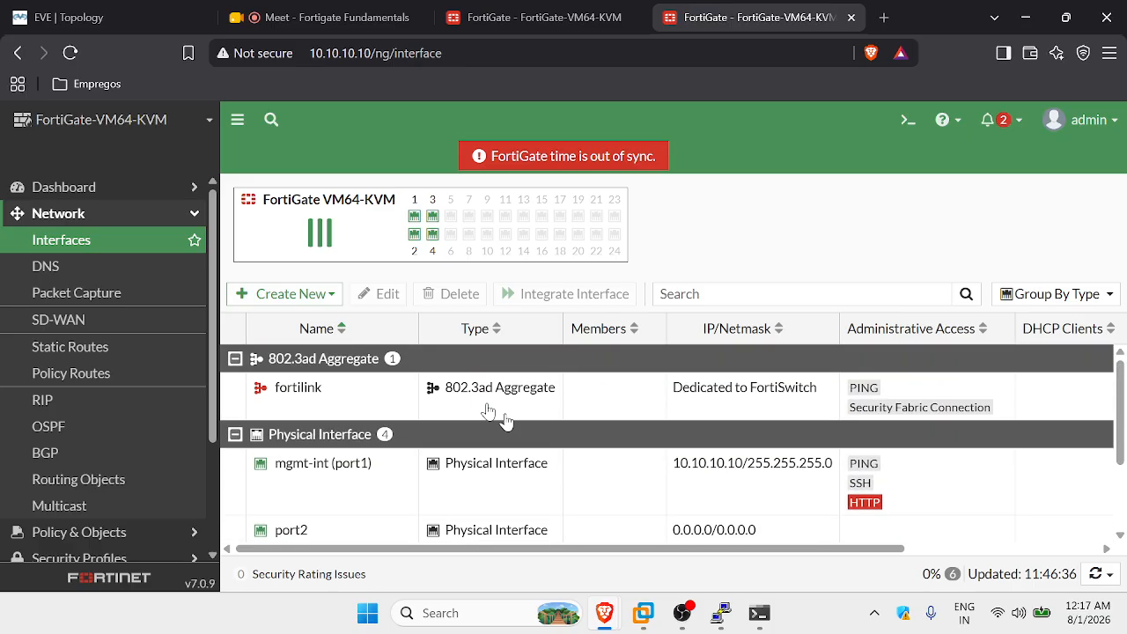
{"action": "left_click", "coordinate": [296, 297]}
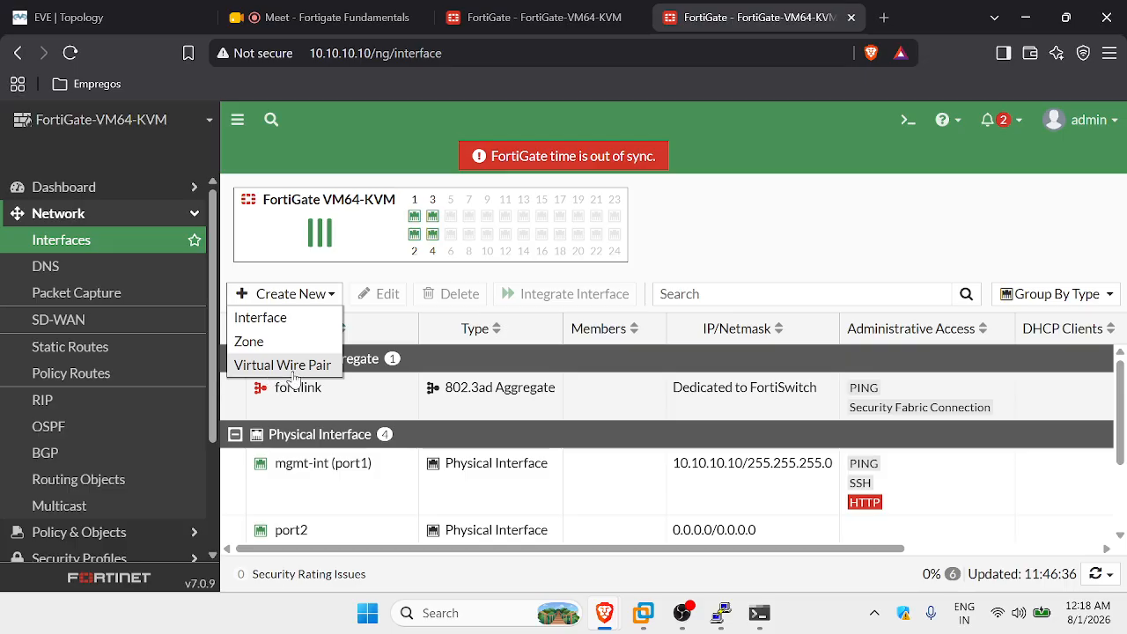
Start a new interface named INT10 with the alias VLAN-10-FN.
{"action": "left_click", "coordinate": [283, 325]}
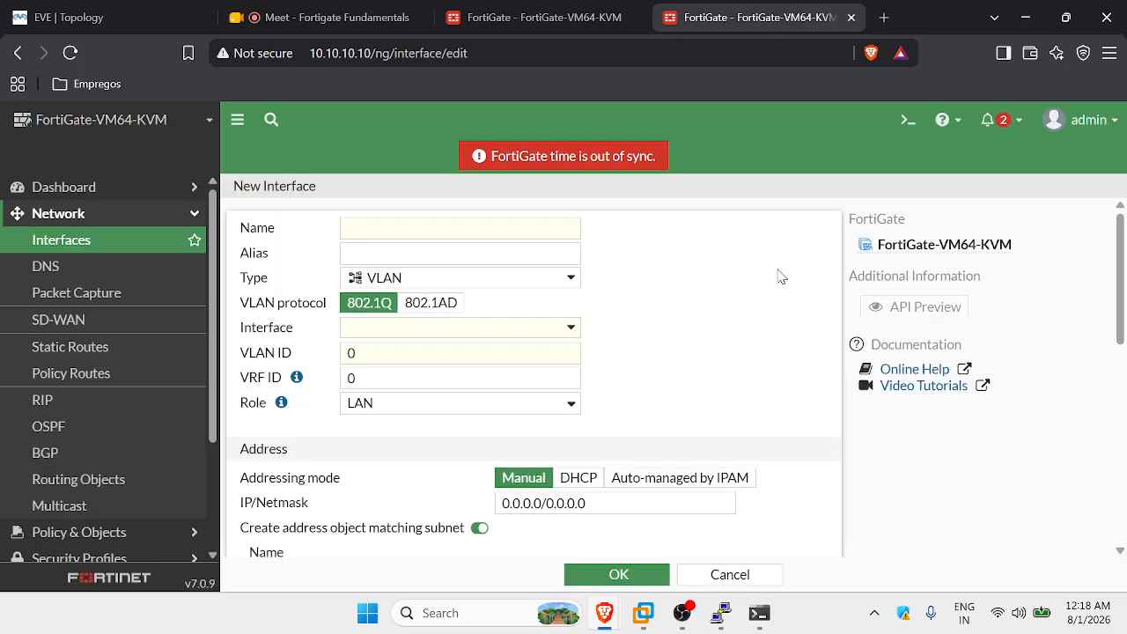
{"action": "left_click", "coordinate": [565, 224]}
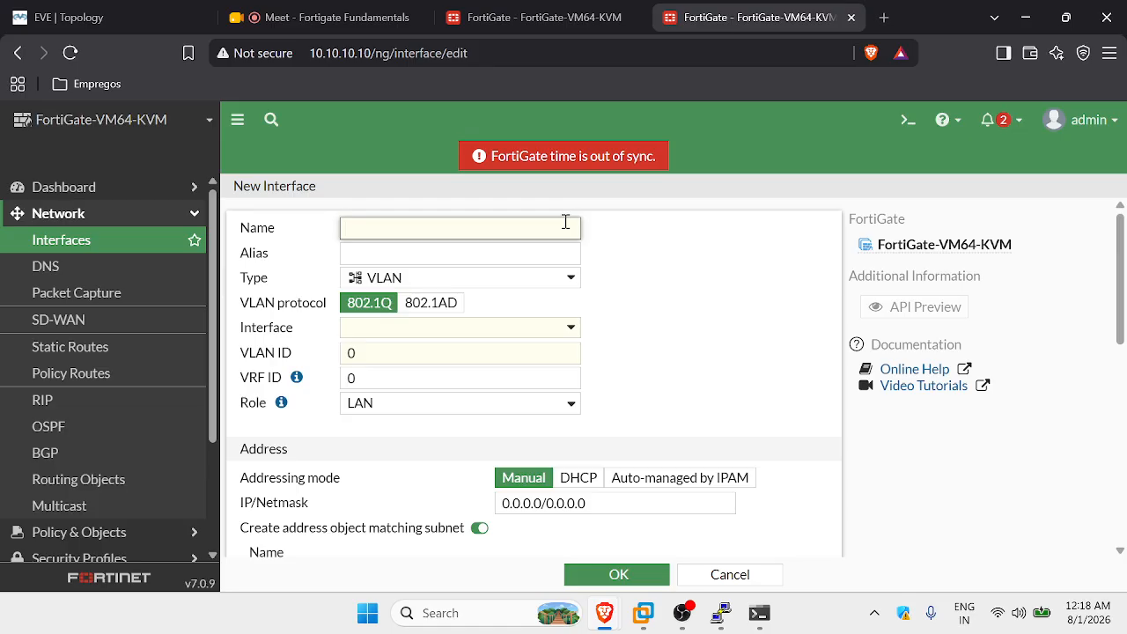
{"action": "type", "text": "int"}
{"action": "key", "text": "BackSpace"}
{"action": "key", "text": "BackSpace"}
{"action": "key", "text": "BackSpace"}
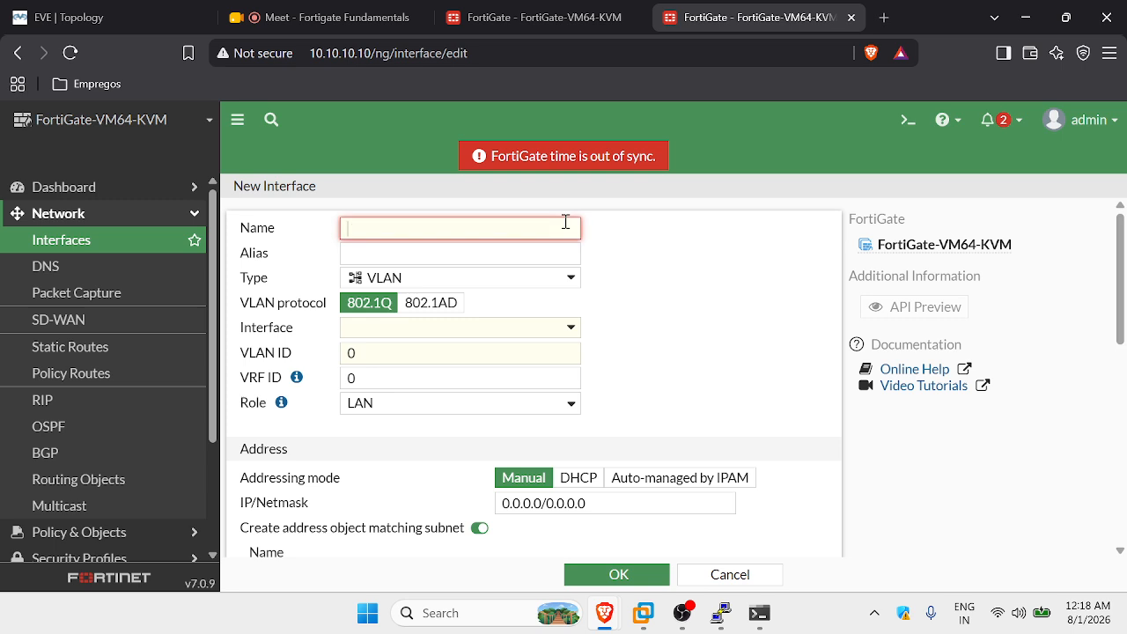
{"action": "key", "text": "Caps_Lock"}
{"action": "type", "text": "INT"}
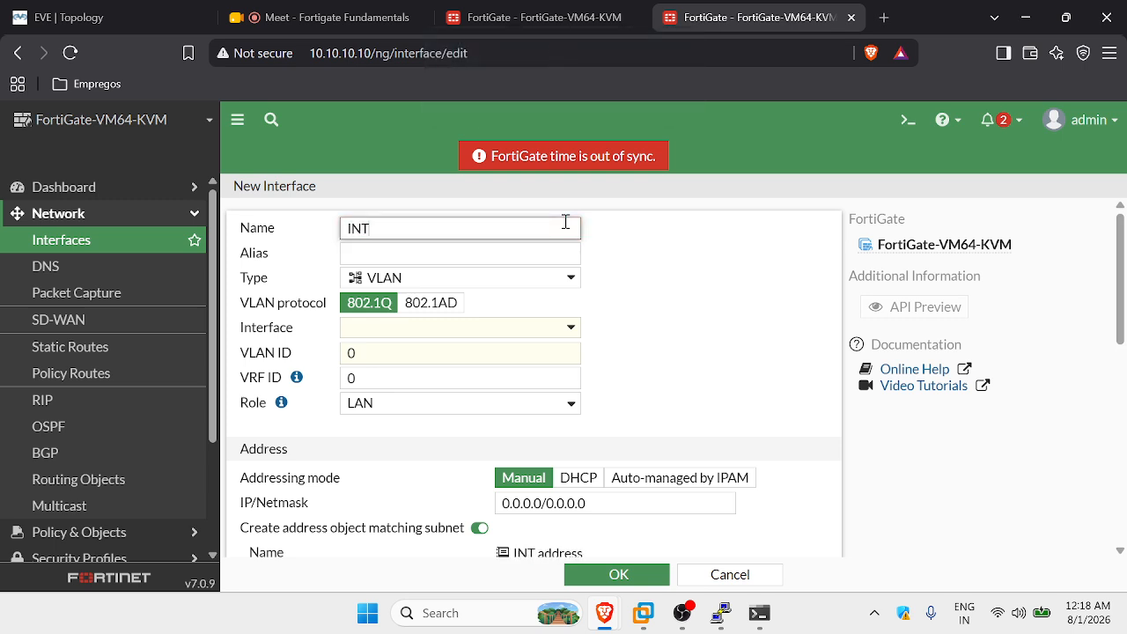
{"action": "type", "text": "10"}
{"action": "left_click", "coordinate": [450, 251]}
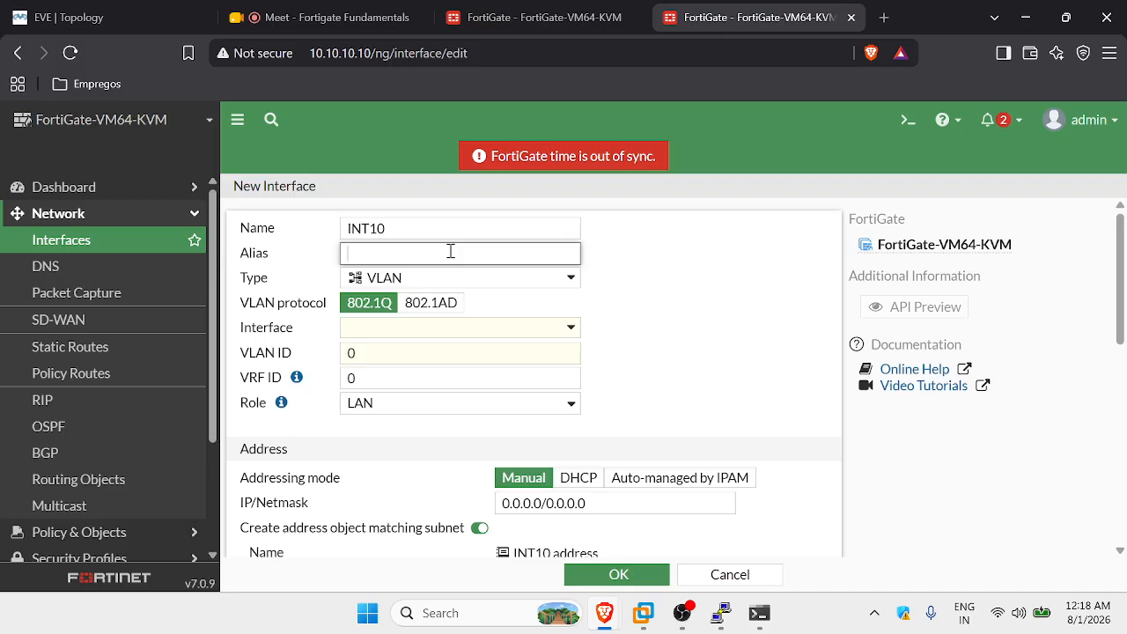
{"action": "type", "text": "VLAN-10-FN"}
{"action": "left_click", "coordinate": [616, 291]}
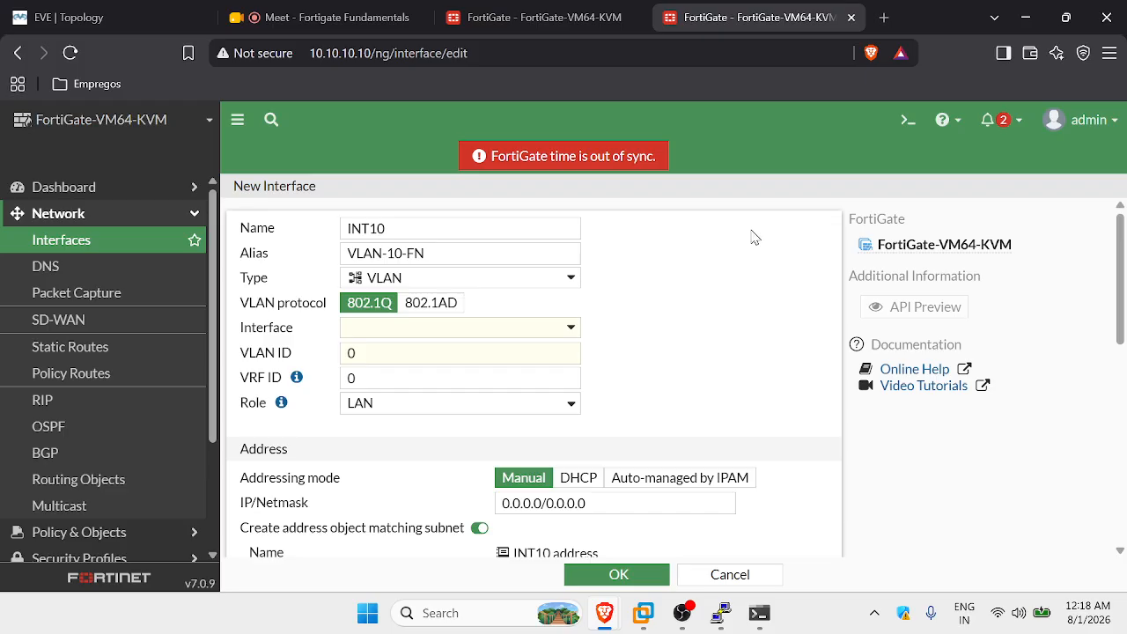
Make INT10 a VLAN on parent interface port2 with VLAN ID 10.
{"action": "left_click", "coordinate": [570, 278]}
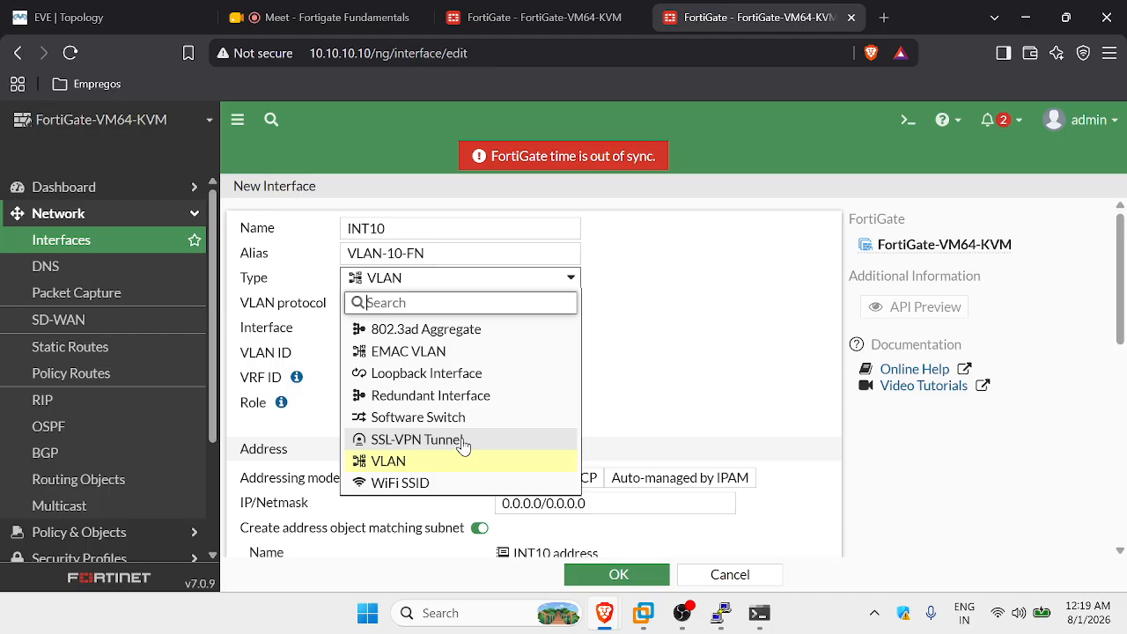
{"action": "left_click", "coordinate": [390, 462]}
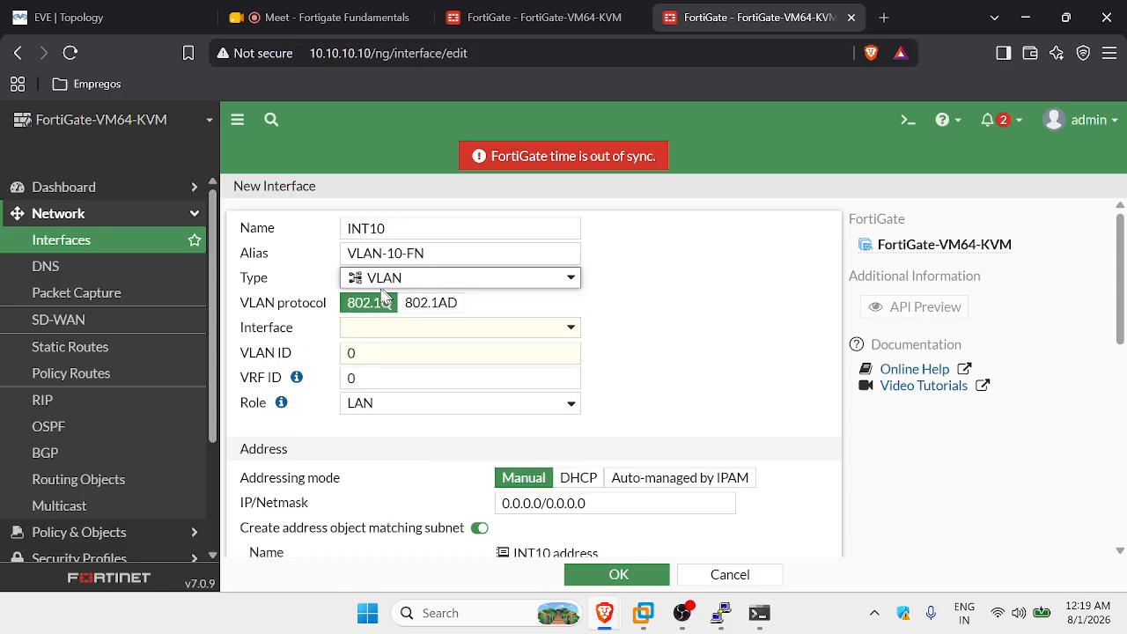
{"action": "left_click", "coordinate": [481, 328]}
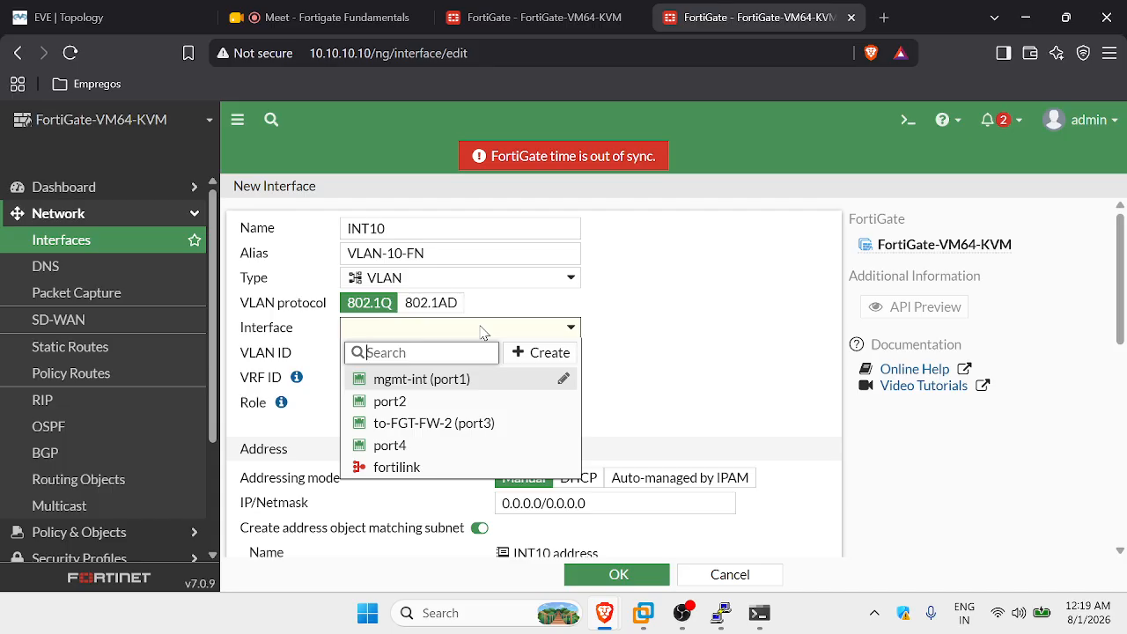
{"action": "left_click", "coordinate": [107, 14]}
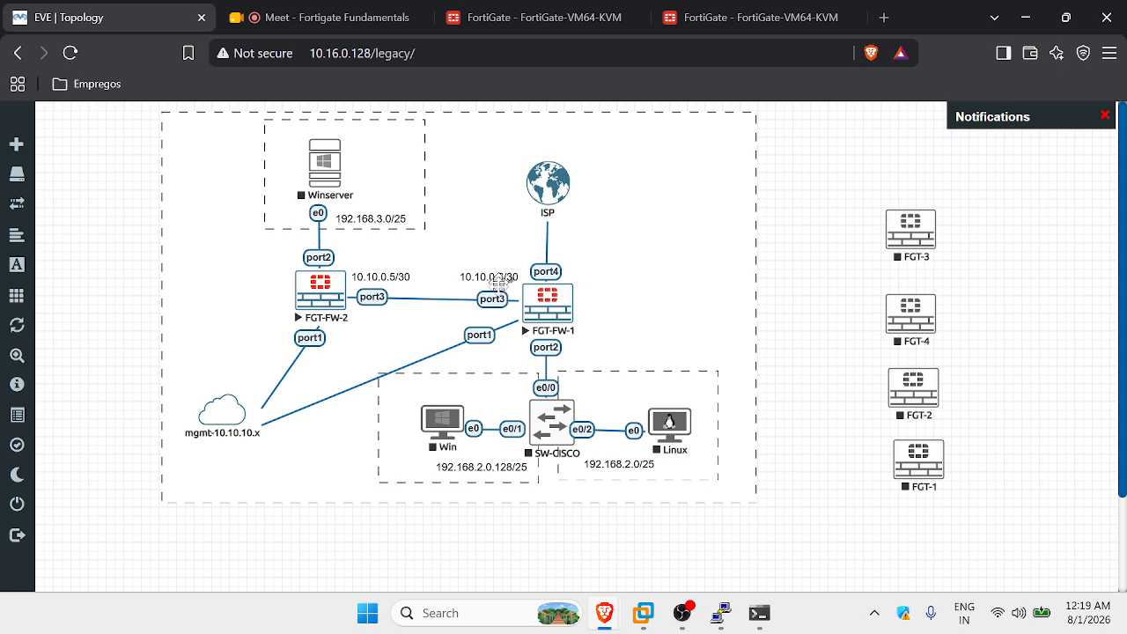
{"action": "left_click", "coordinate": [796, 5]}
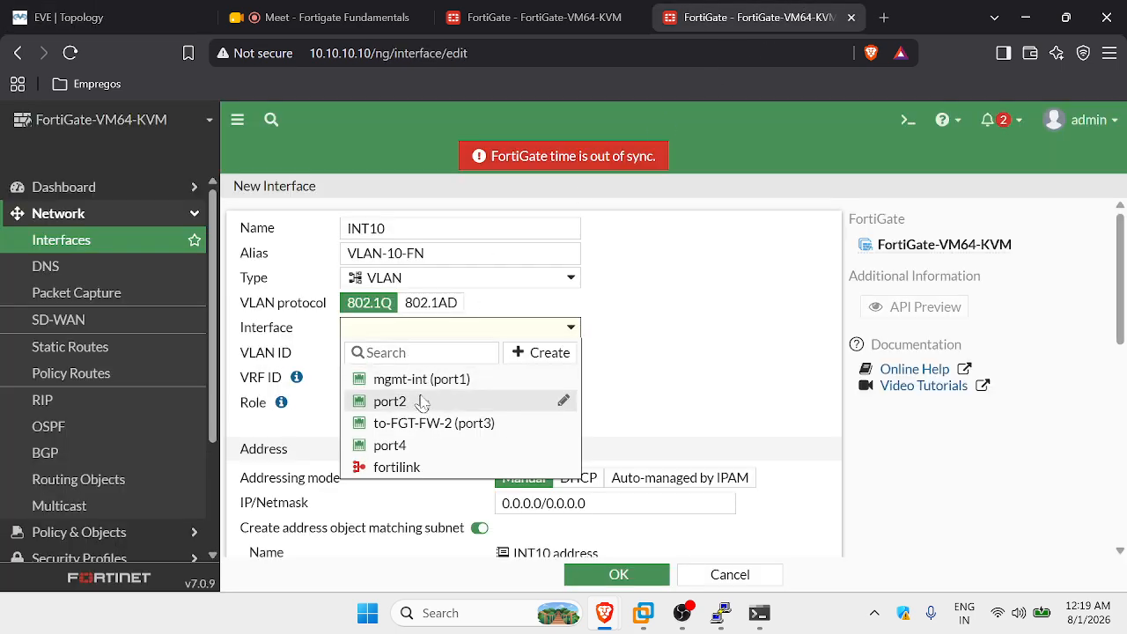
{"action": "left_click", "coordinate": [388, 400]}
{"action": "key", "text": "Tab"}
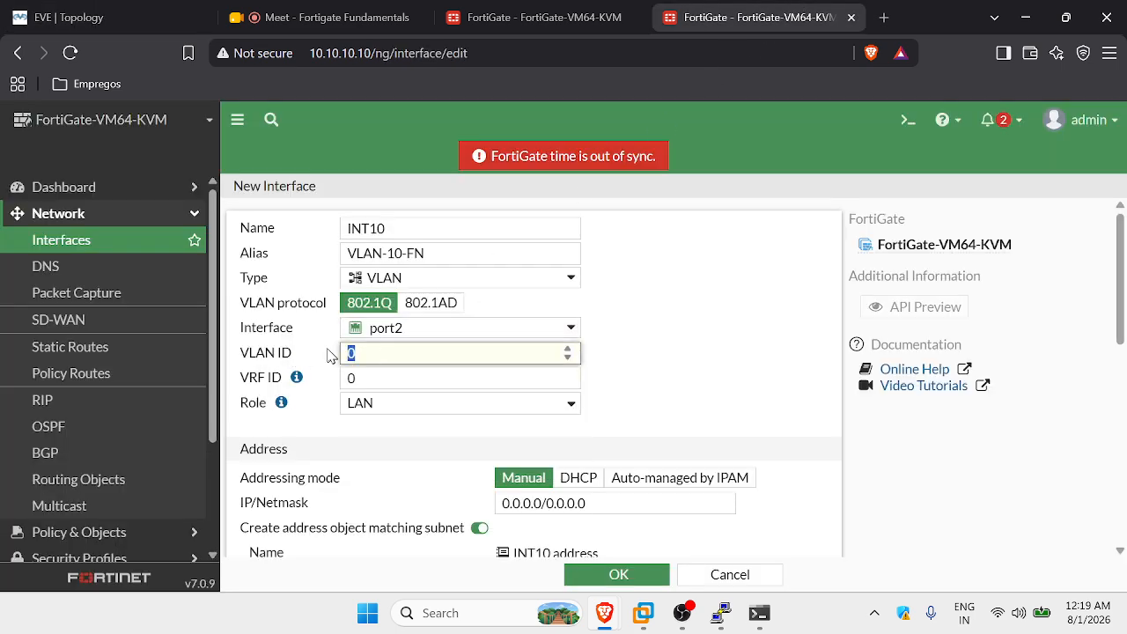
{"action": "type", "text": "10"}
{"action": "key", "text": "Caps_Lock"}
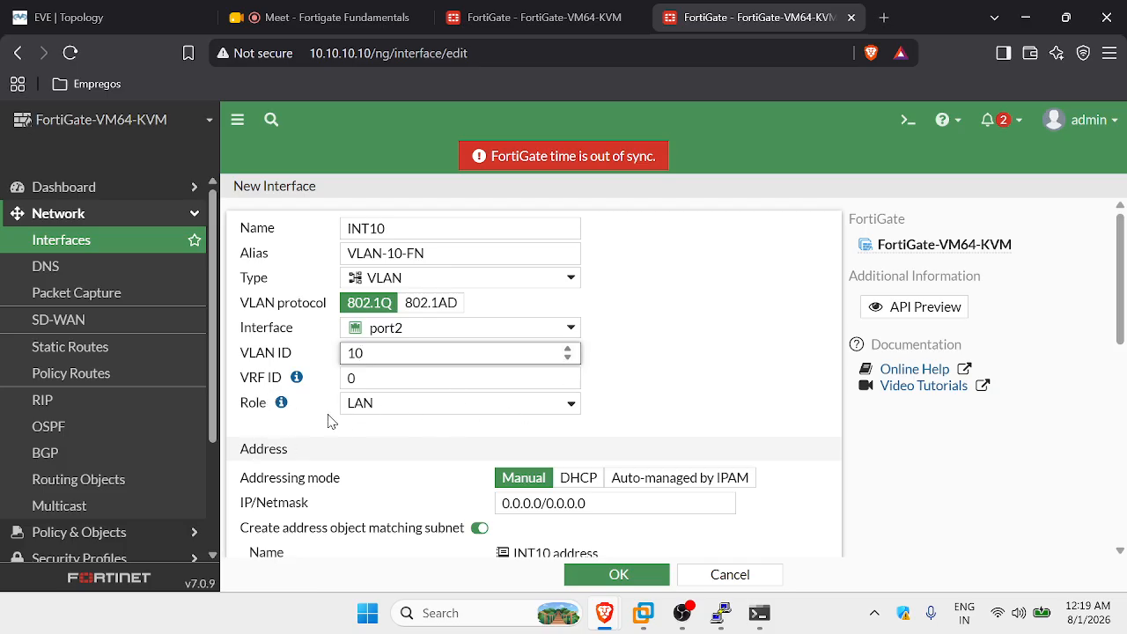
Begin INT10's IP/Netmask with 192.168 and check the subnet addressing in the topology.
{"action": "scroll", "coordinate": [641, 368], "scroll_direction": "down", "scroll_amount": 2}
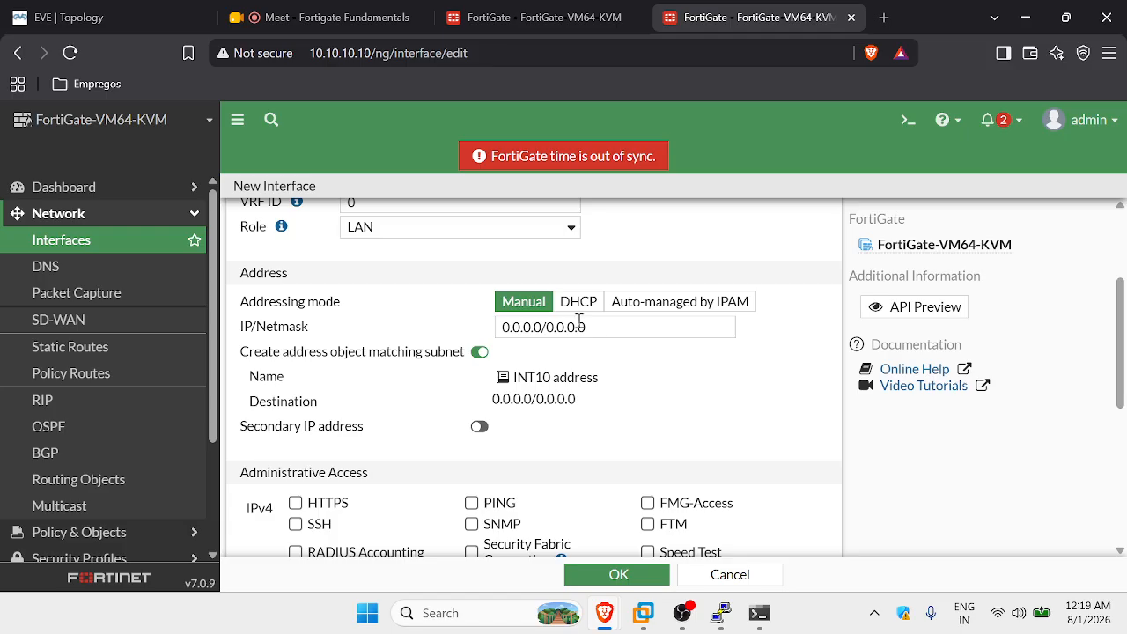
{"action": "left_click_drag", "start_coordinate": [578, 321], "coordinate": [490, 337]}
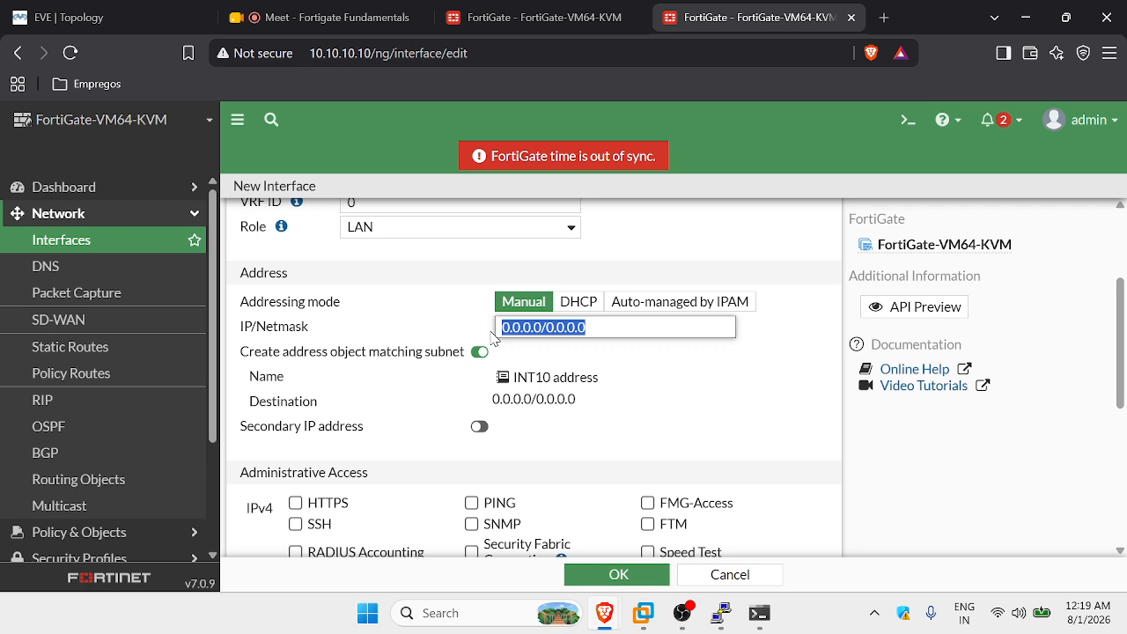
{"action": "type", "text": "192.168."}
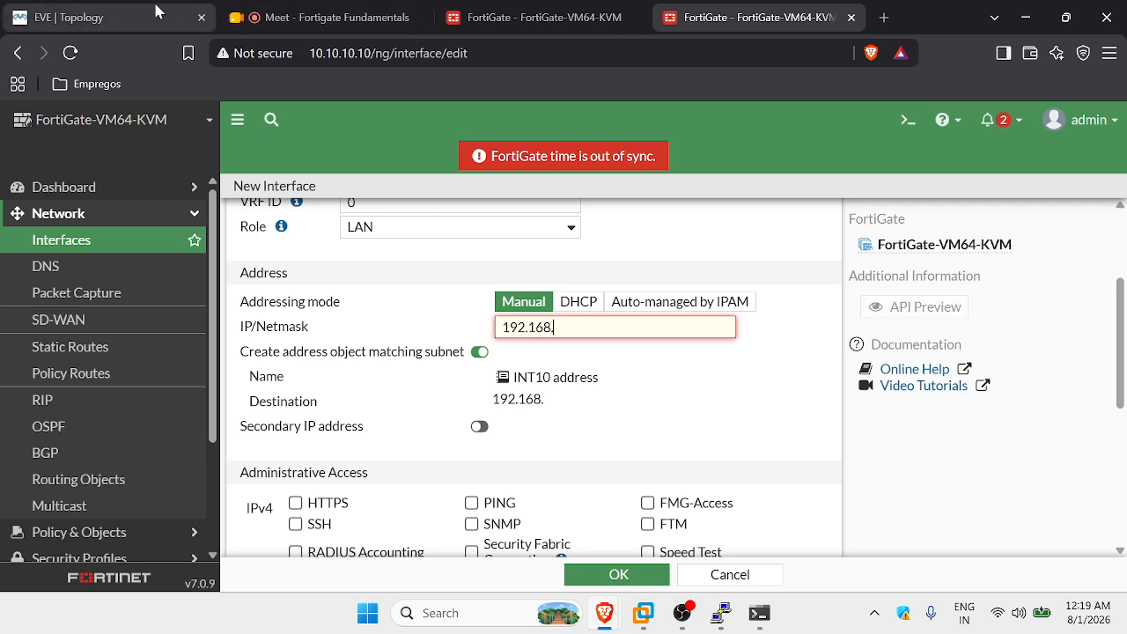
{"action": "left_click", "coordinate": [70, 16]}
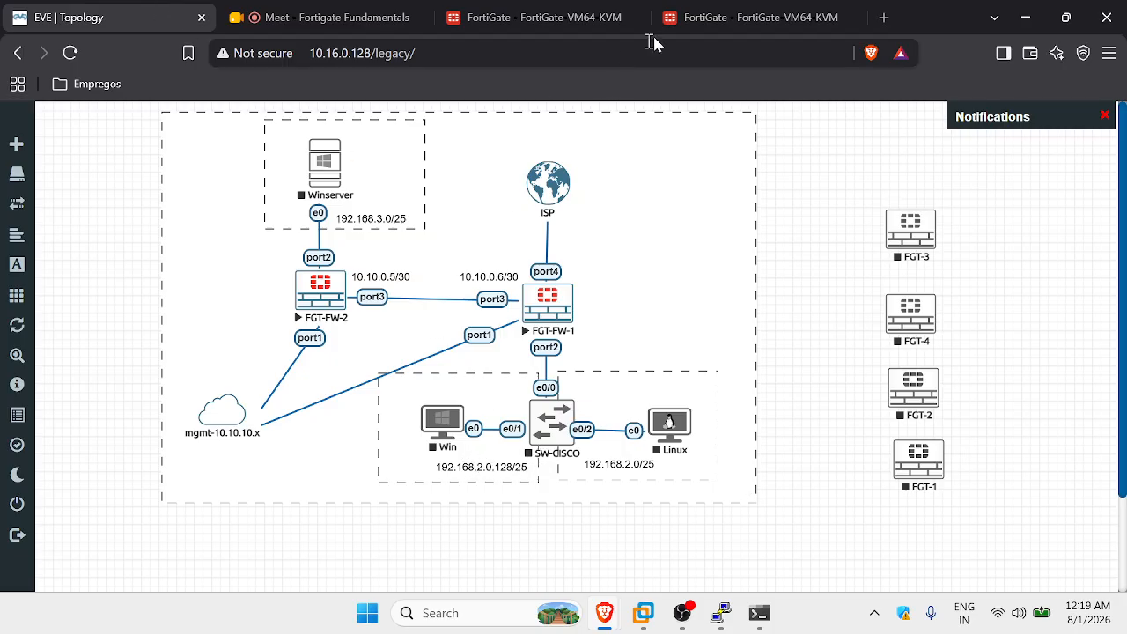
Correct the EVE subnet labels to 192.168.1.128/25 and 192.168.1.0/25 and save the lab.
{"action": "left_click", "coordinate": [695, 19]}
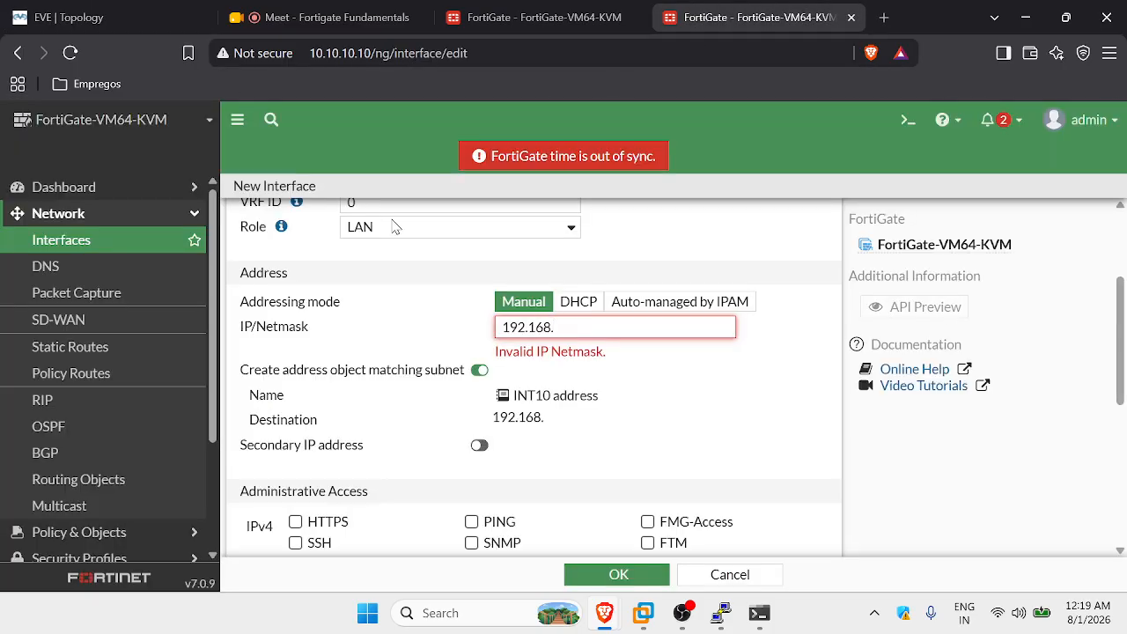
{"action": "left_click", "coordinate": [71, 17]}
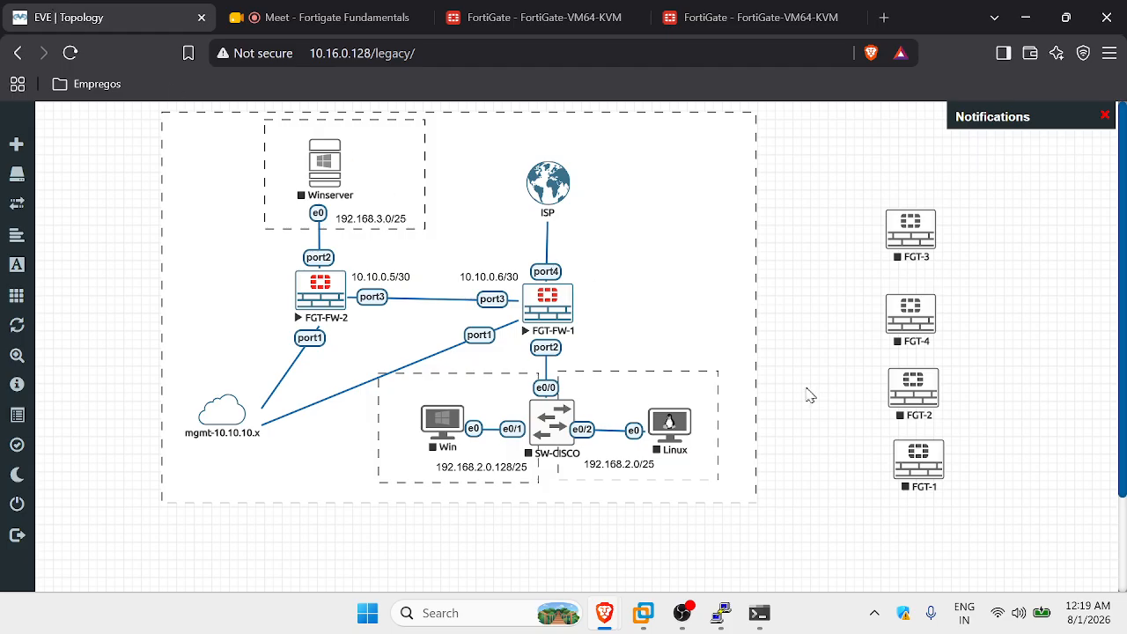
{"action": "double_click", "coordinate": [500, 471]}
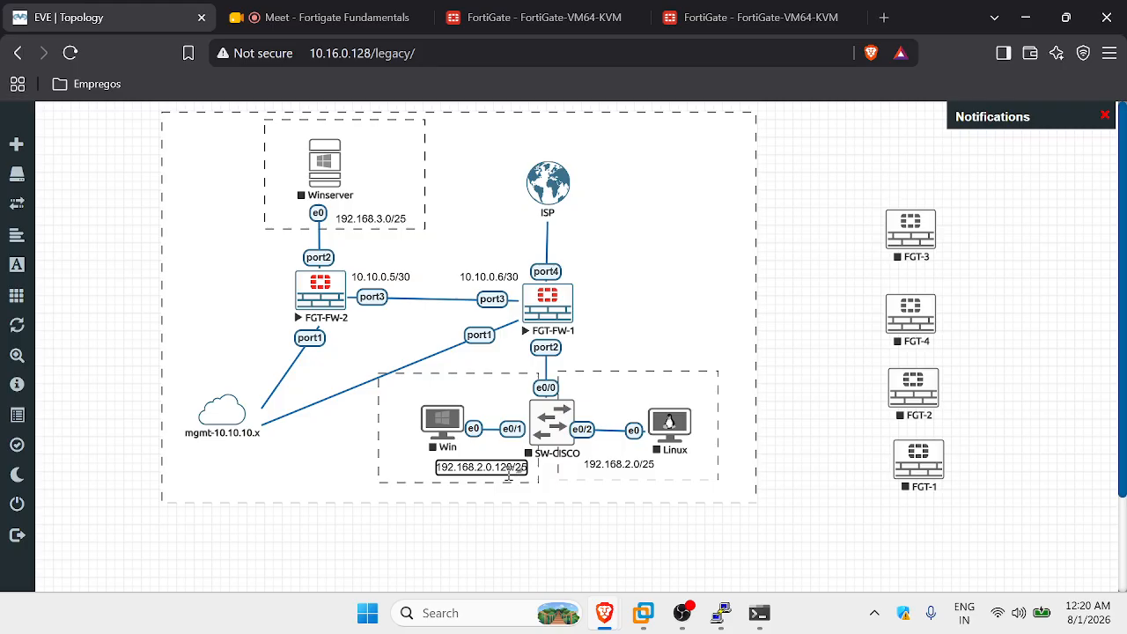
{"action": "key", "text": "BackSpace"}
{"action": "key", "text": "BackSpace"}
{"action": "key", "text": "Delete"}
{"action": "type", "text": "1"}
{"action": "double_click", "coordinate": [619, 464]}
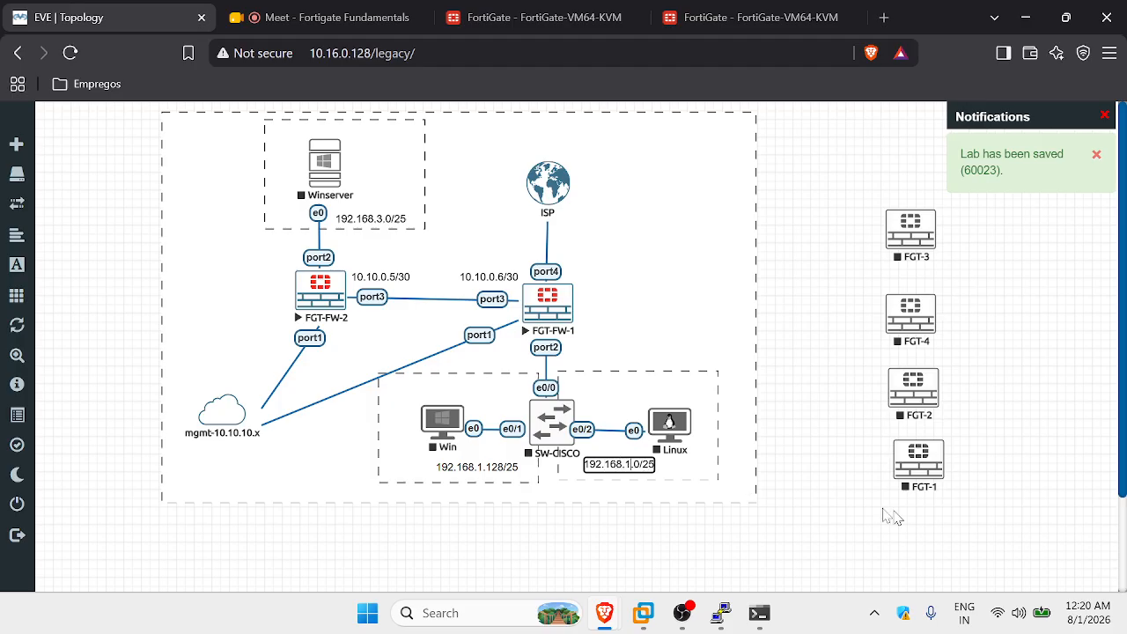
{"action": "left_click", "coordinate": [854, 492]}
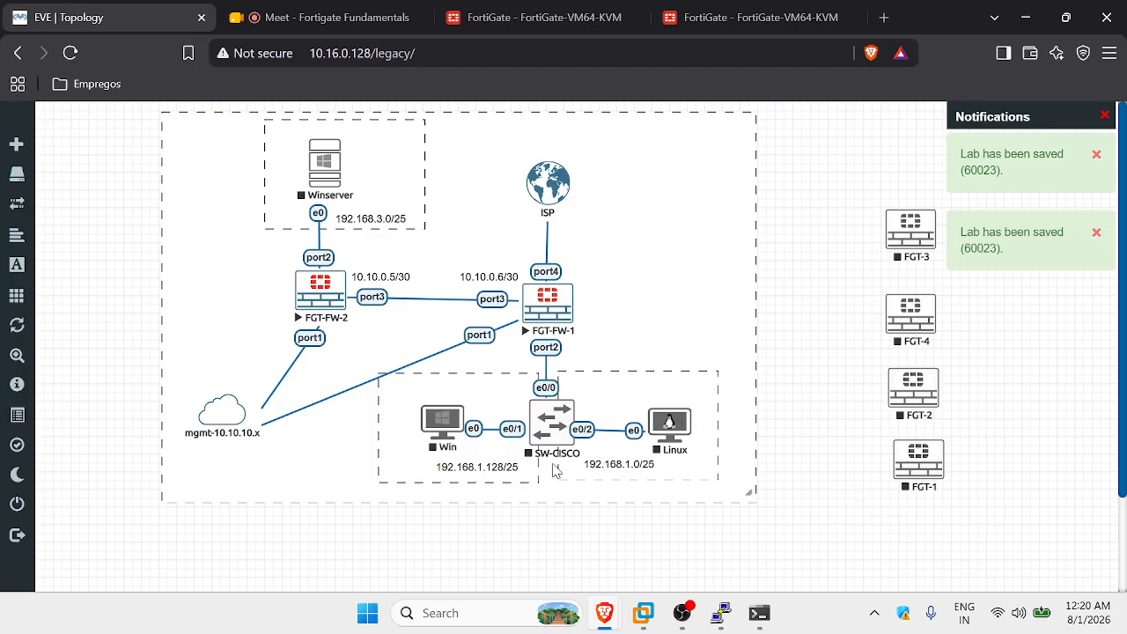
{"action": "left_click", "coordinate": [757, 16]}
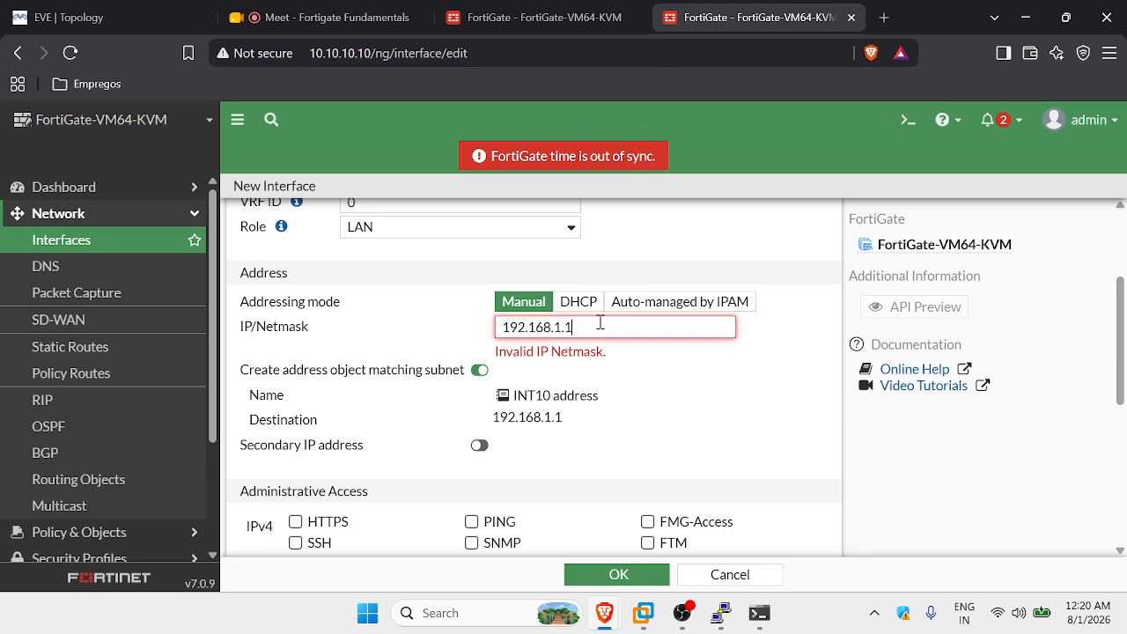
Complete INT10's IP/Netmask as 192.168.1.129/25 and tick PING administrative access.
{"action": "type", "text": "29/25"}
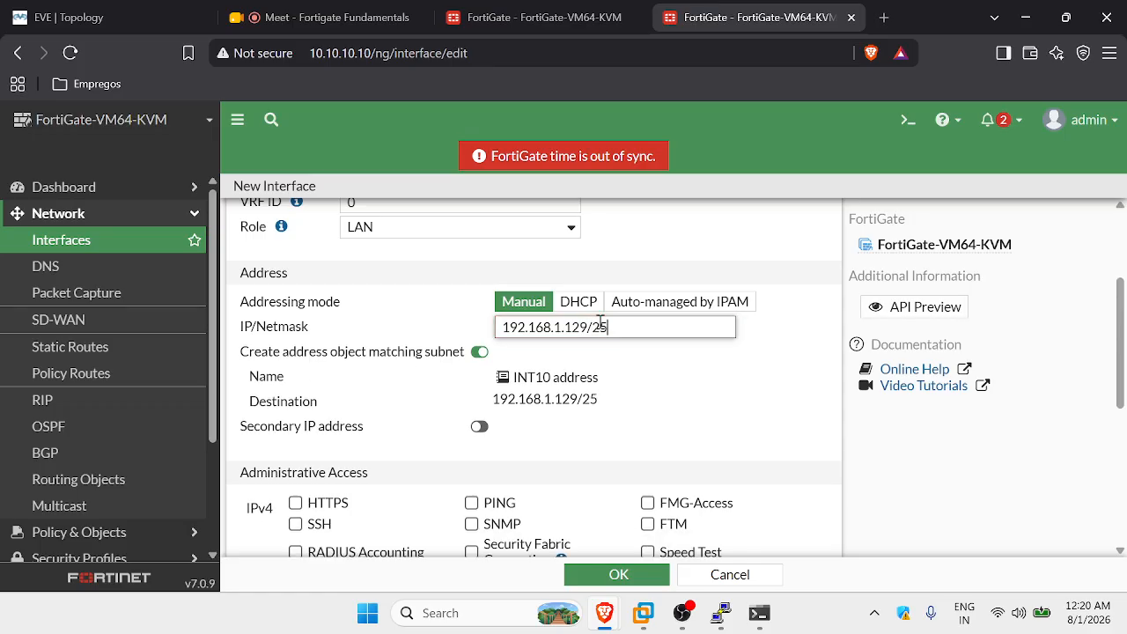
{"action": "left_click", "coordinate": [735, 368]}
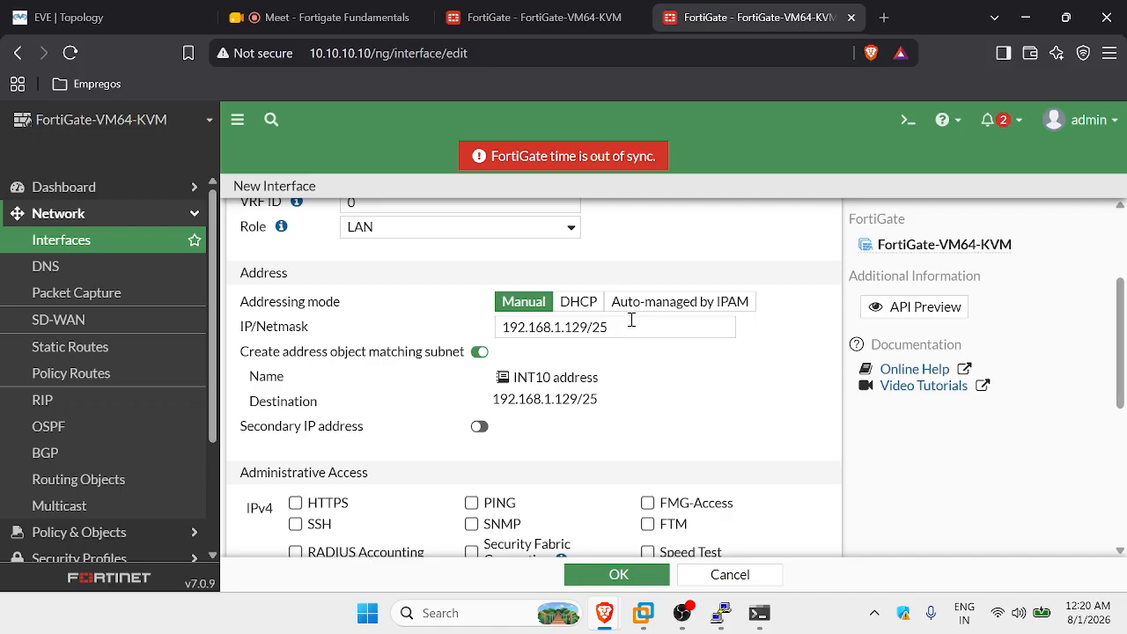
{"action": "scroll", "coordinate": [631, 320], "scroll_direction": "down", "scroll_amount": 2}
{"action": "scroll", "coordinate": [634, 302], "scroll_direction": "up", "scroll_amount": 2}
{"action": "scroll", "coordinate": [480, 379], "scroll_direction": "down", "scroll_amount": 1}
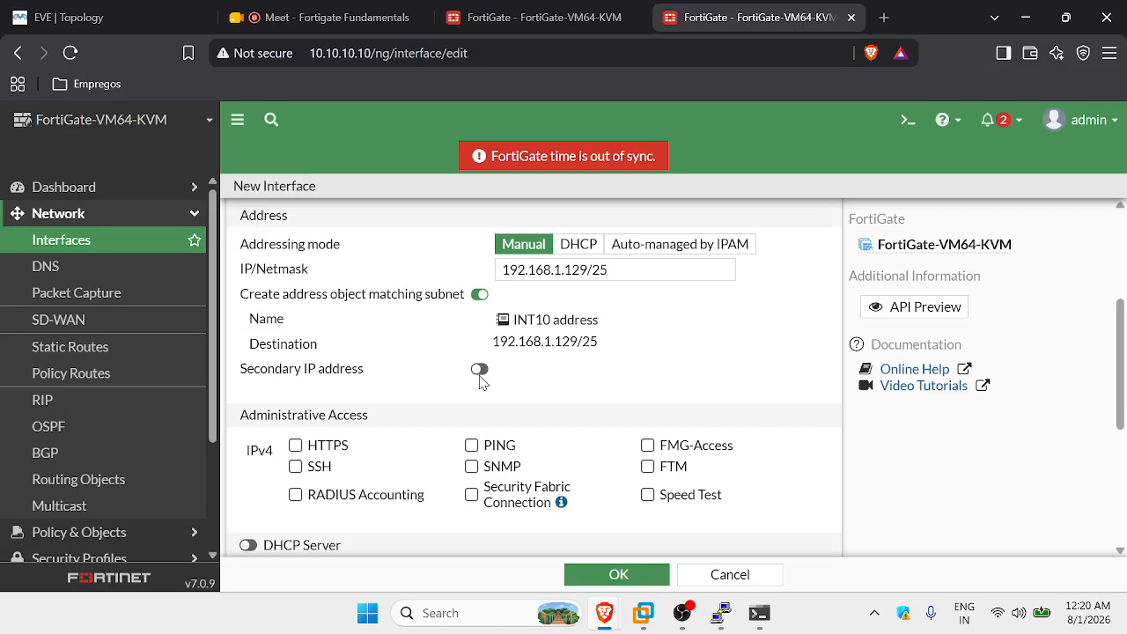
{"action": "scroll", "coordinate": [480, 378], "scroll_direction": "down", "scroll_amount": 1}
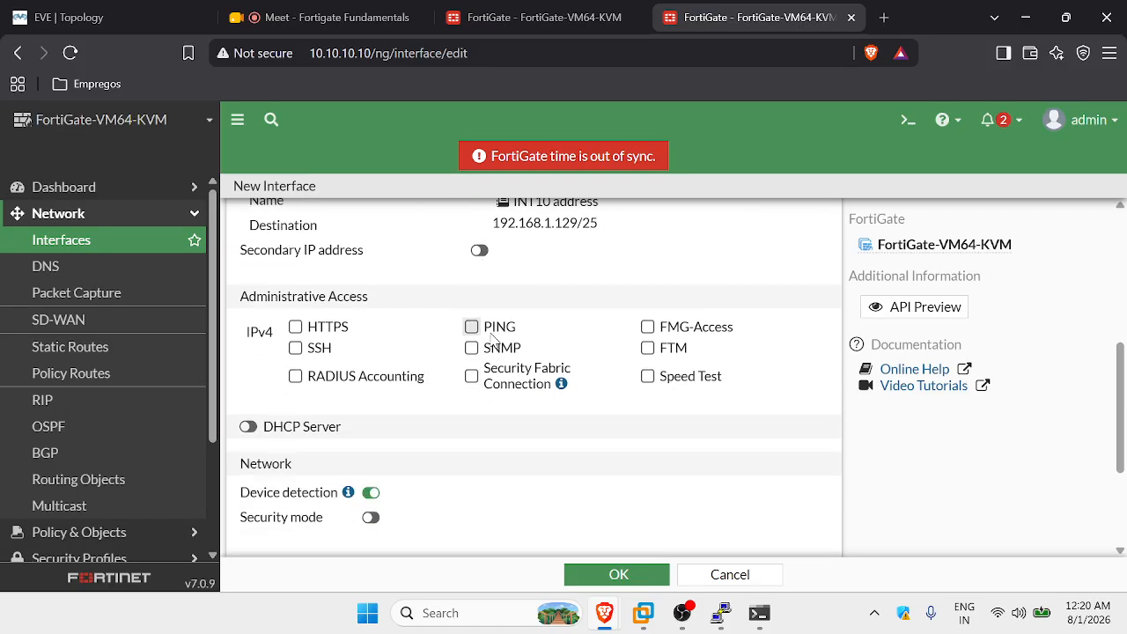
{"action": "left_click", "coordinate": [472, 326]}
{"action": "scroll", "coordinate": [554, 317], "scroll_direction": "down", "scroll_amount": 2}
{"action": "scroll", "coordinate": [343, 365], "scroll_direction": "up", "scroll_amount": 3}
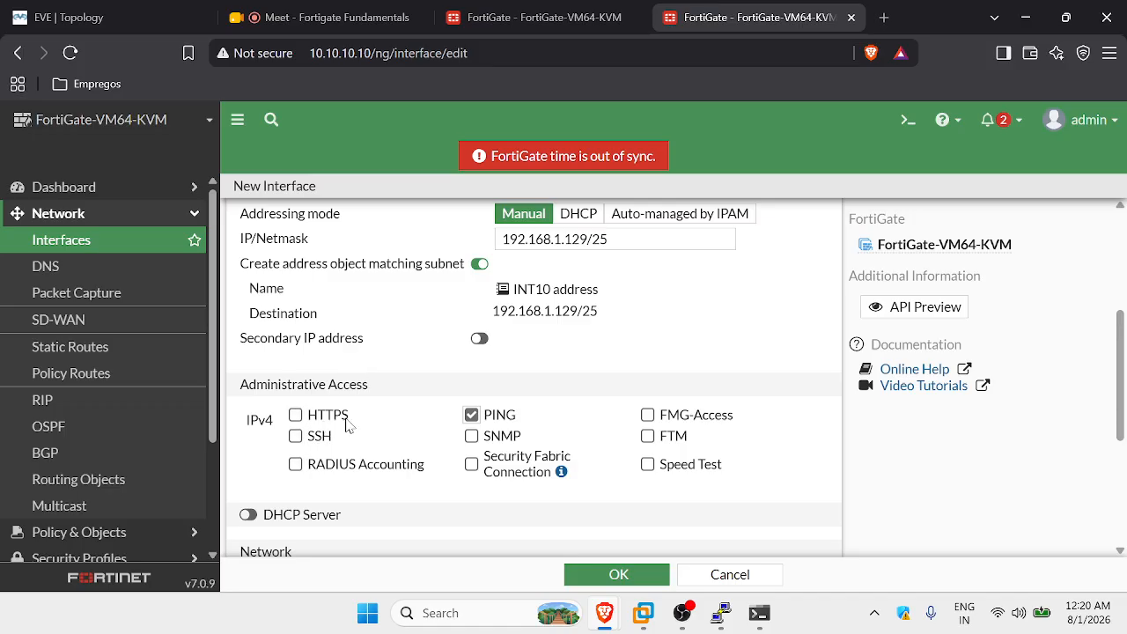
{"action": "scroll", "coordinate": [528, 377], "scroll_direction": "down", "scroll_amount": 3}
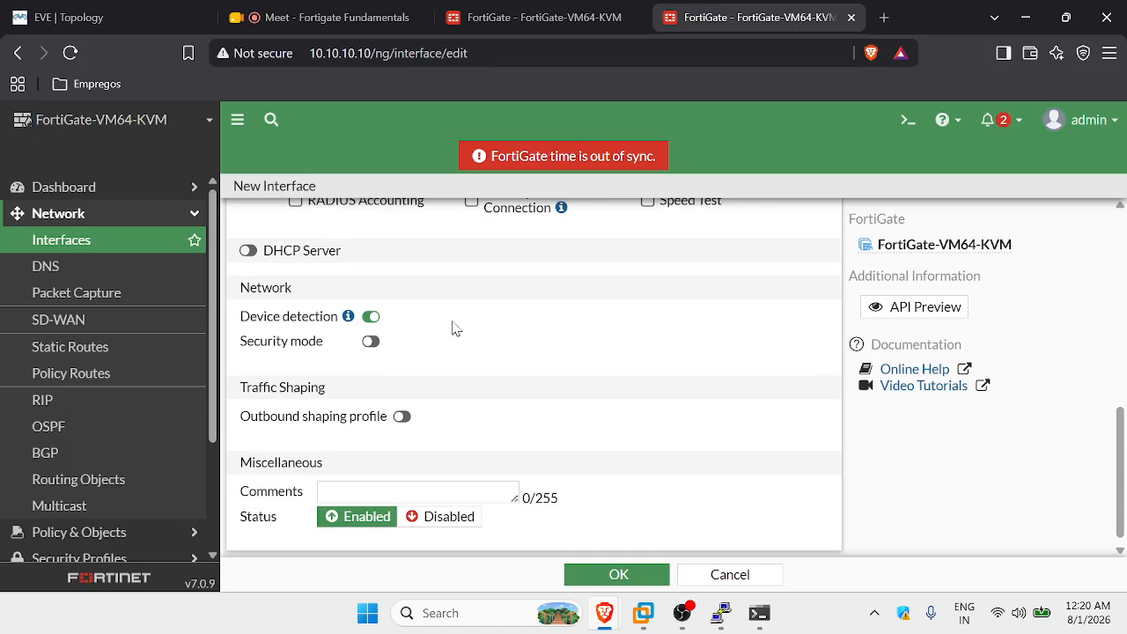
Bring up the EVE topology and inspect the SW-DISCO switch and Win node.
{"action": "left_click", "coordinate": [127, 12]}
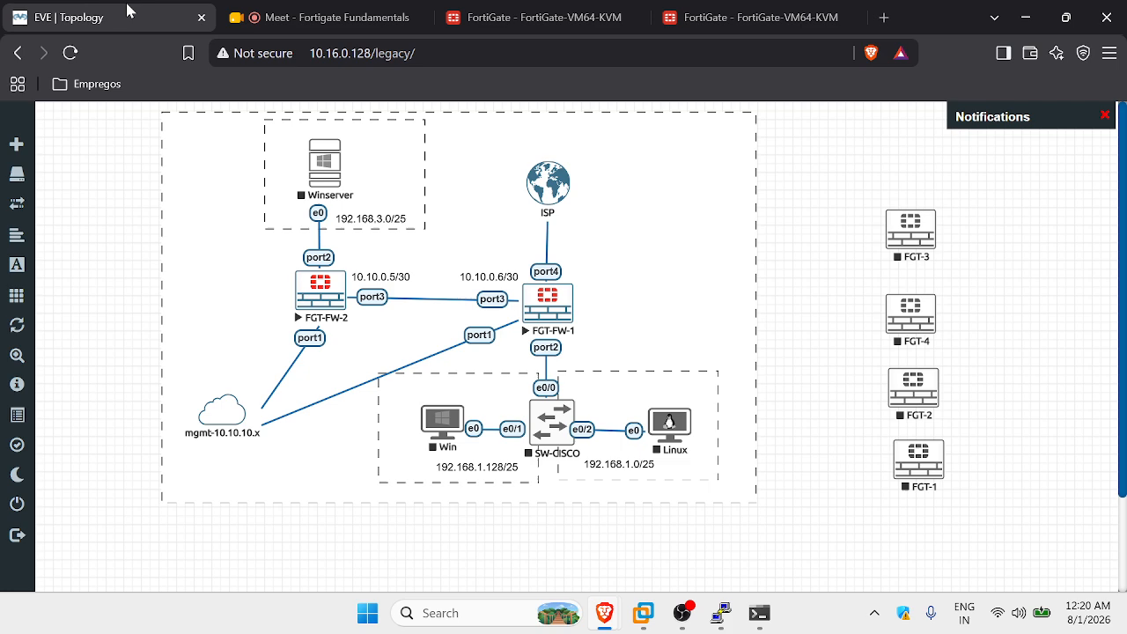
{"action": "left_click", "coordinate": [473, 429]}
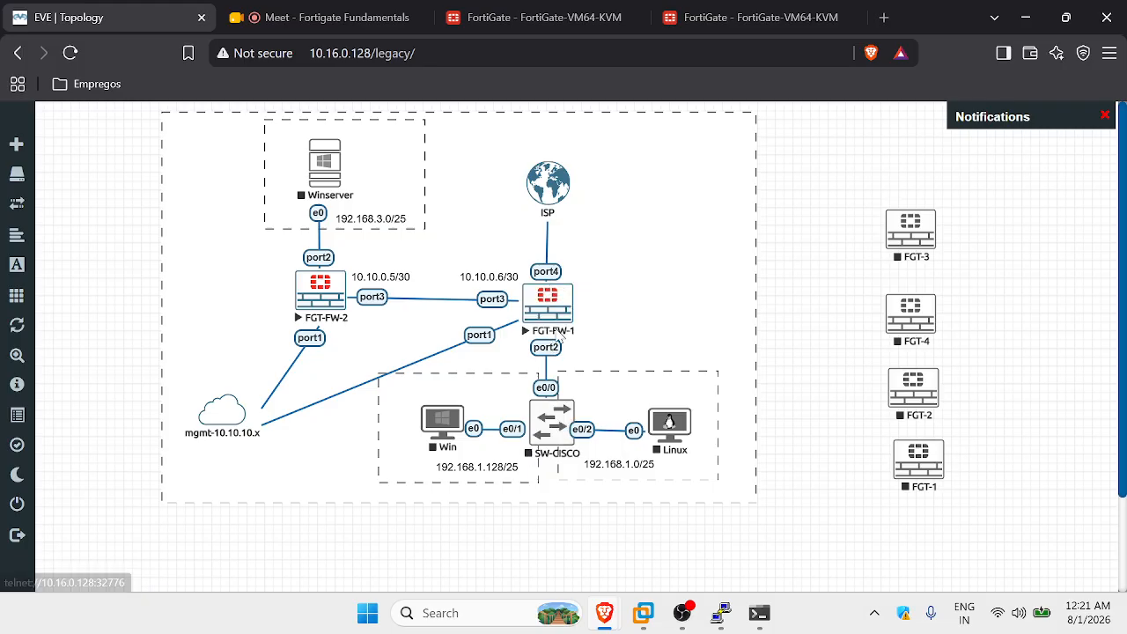
Enable INT10's DHCP server with the range 192.168.1.140–192.168.1.254, netmask 255.255.255.128.
{"action": "left_click", "coordinate": [748, 18]}
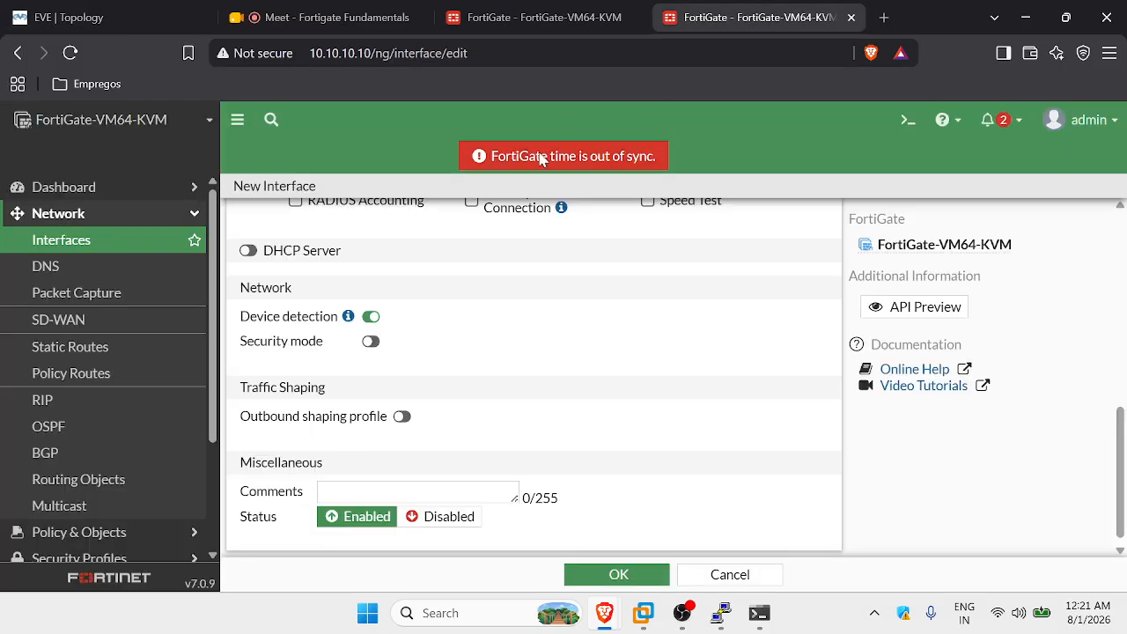
{"action": "scroll", "coordinate": [503, 353], "scroll_direction": "up", "scroll_amount": 1}
{"action": "left_click", "coordinate": [247, 339]}
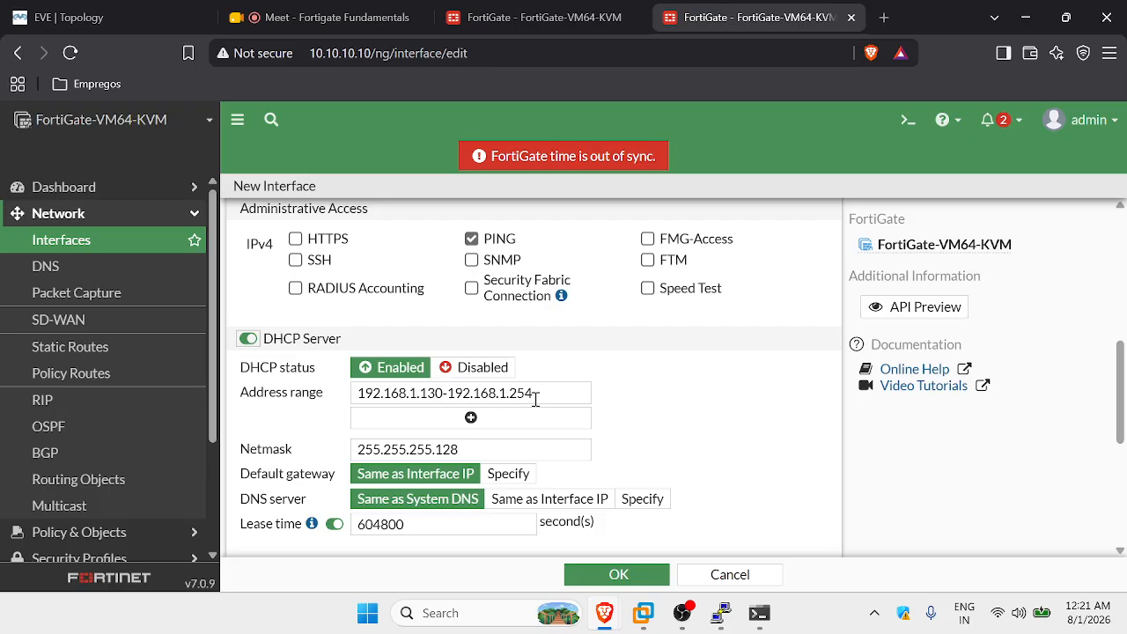
{"action": "left_click", "coordinate": [444, 397]}
{"action": "key", "text": "BackSpace"}
{"action": "key", "text": "BackSpace"}
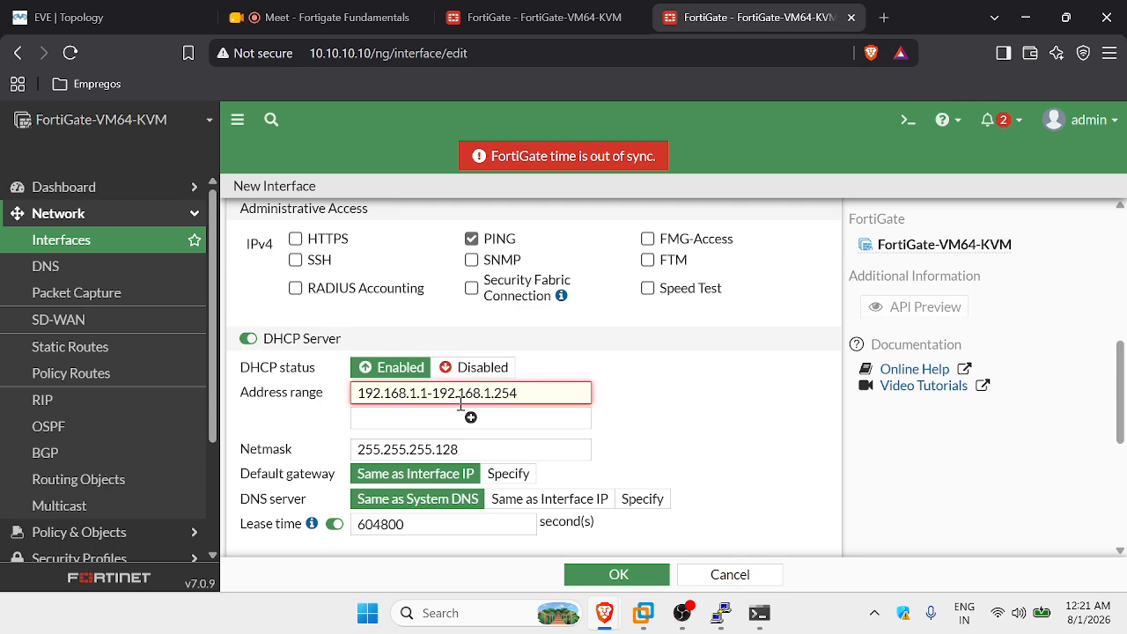
{"action": "type", "text": "40"}
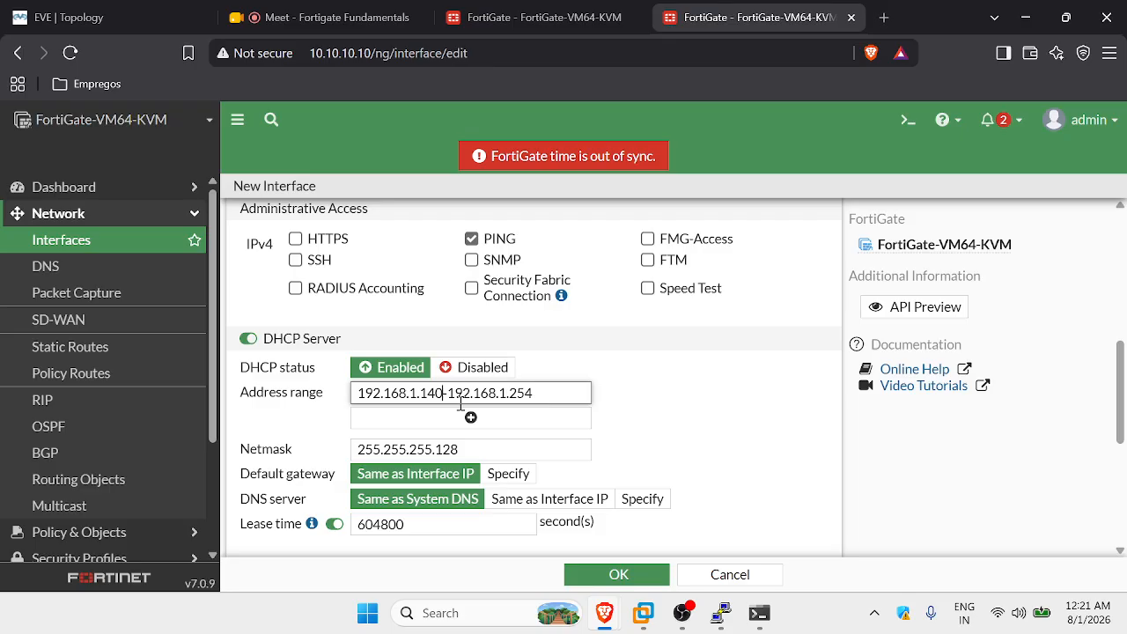
{"action": "scroll", "coordinate": [694, 403], "scroll_direction": "down", "scroll_amount": 2}
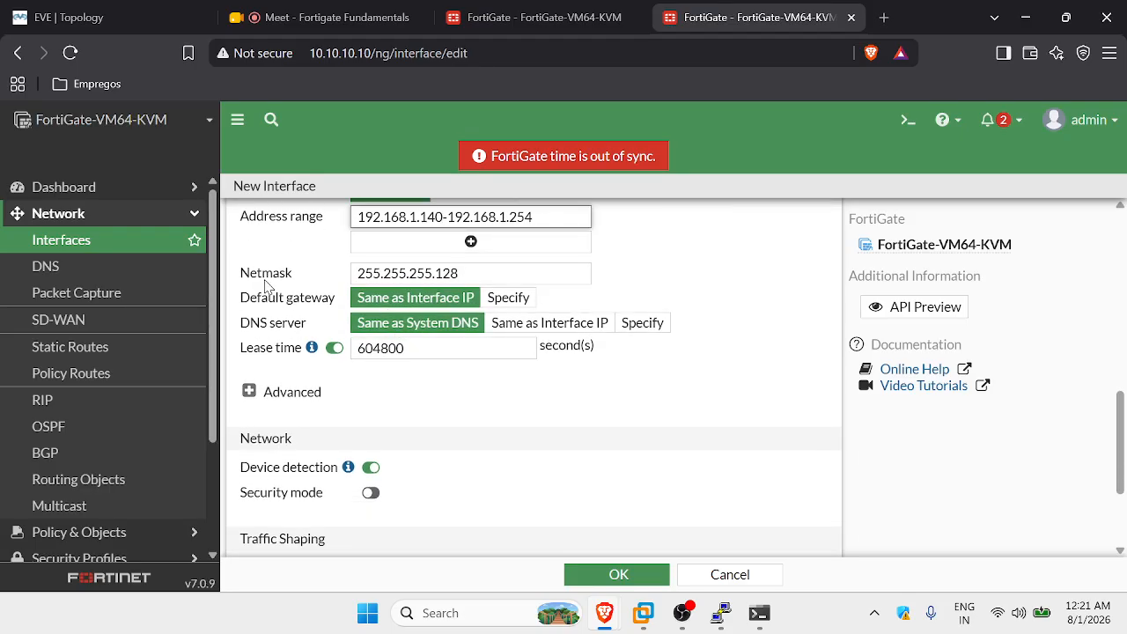
{"action": "left_click_drag", "start_coordinate": [460, 273], "coordinate": [368, 274]}
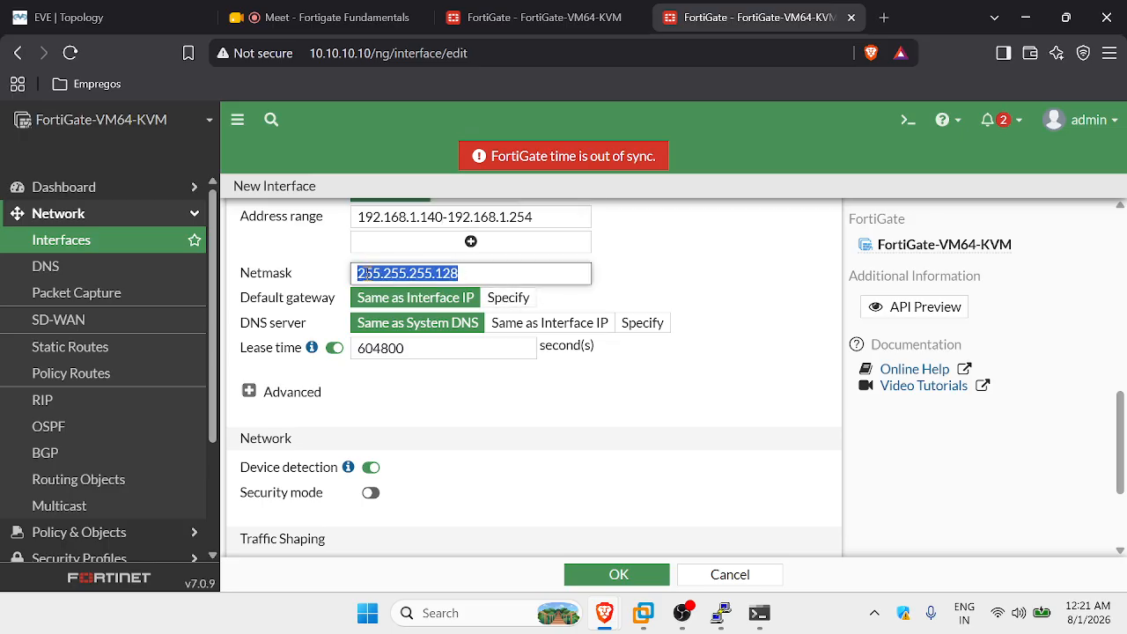
Expand and review the advanced DHCP settings, then save the INT10 interface.
{"action": "scroll", "coordinate": [510, 256], "scroll_direction": "up", "scroll_amount": 5}
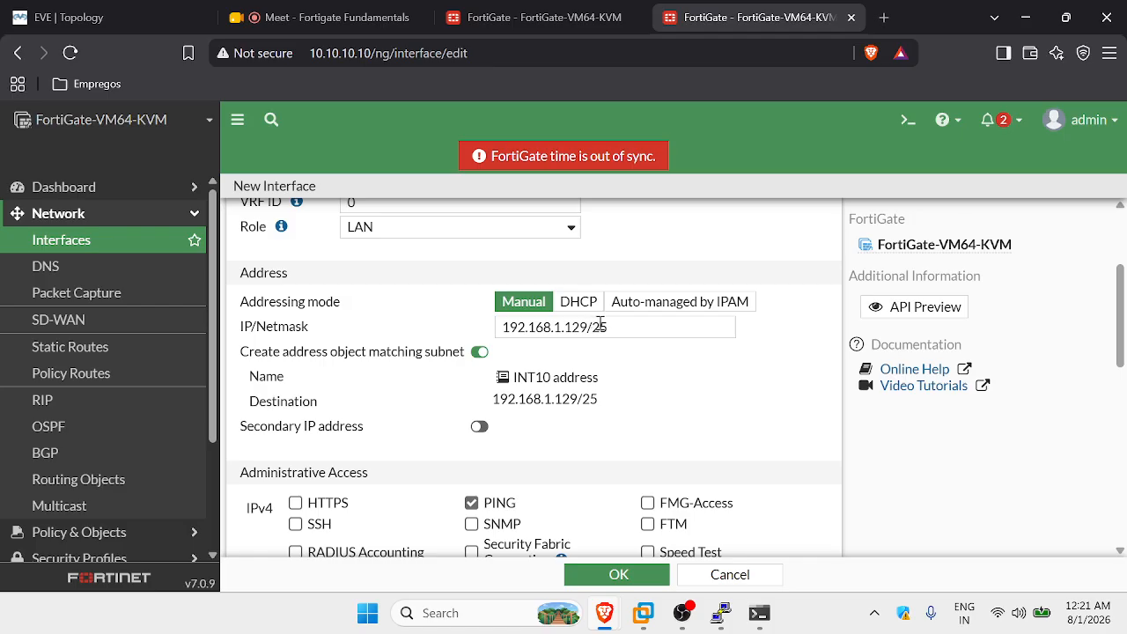
{"action": "scroll", "coordinate": [528, 348], "scroll_direction": "down", "scroll_amount": 5}
{"action": "scroll", "coordinate": [541, 373], "scroll_direction": "up", "scroll_amount": 2}
{"action": "scroll", "coordinate": [572, 383], "scroll_direction": "down", "scroll_amount": 2}
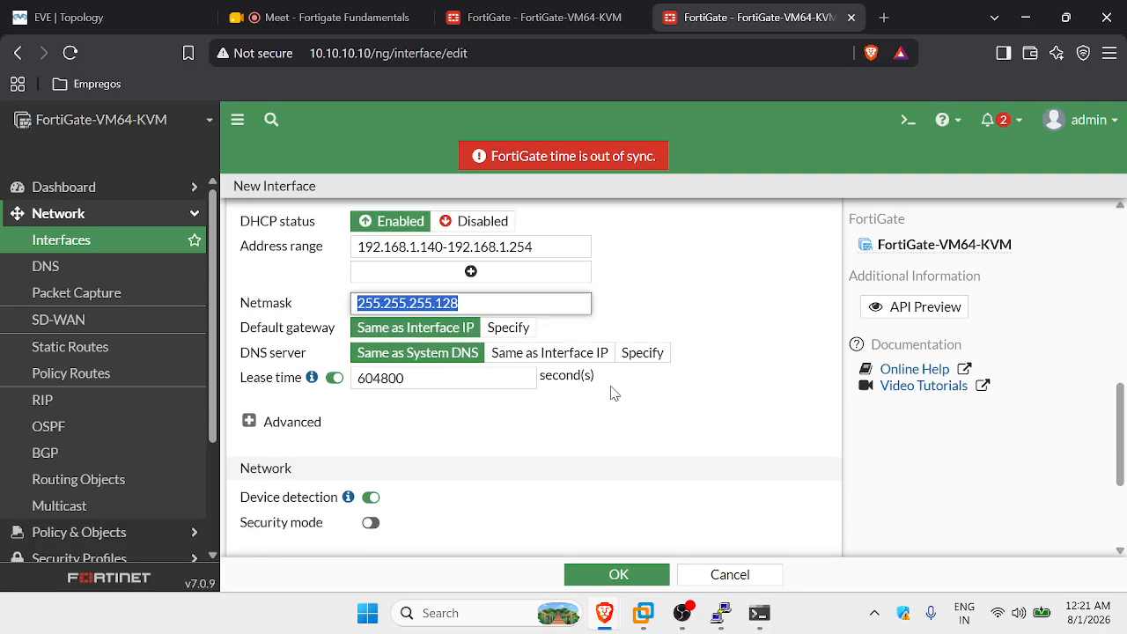
{"action": "scroll", "coordinate": [529, 370], "scroll_direction": "down", "scroll_amount": 1}
{"action": "scroll", "coordinate": [346, 321], "scroll_direction": "up", "scroll_amount": 3}
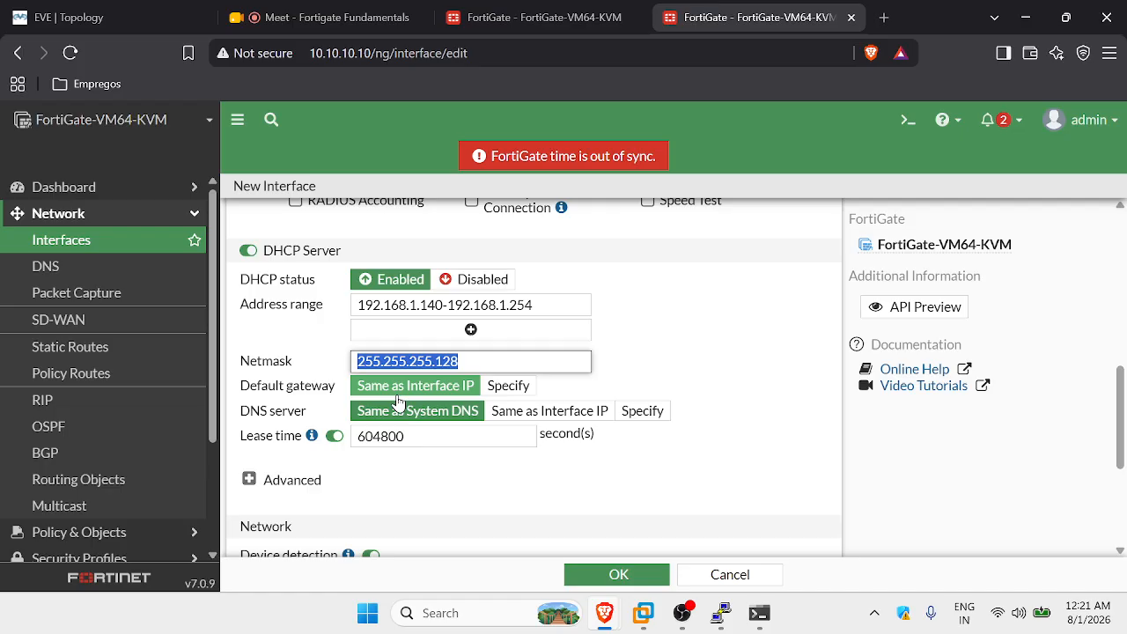
{"action": "scroll", "coordinate": [449, 392], "scroll_direction": "up", "scroll_amount": 1}
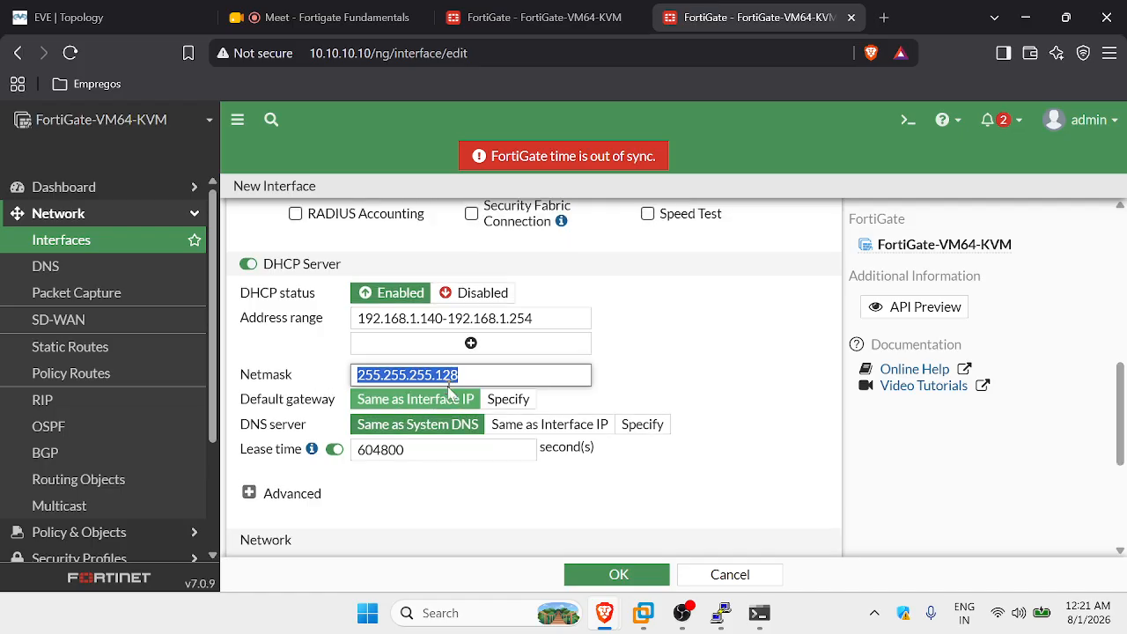
{"action": "scroll", "coordinate": [449, 392], "scroll_direction": "up", "scroll_amount": 6}
{"action": "scroll", "coordinate": [444, 329], "scroll_direction": "up", "scroll_amount": 2}
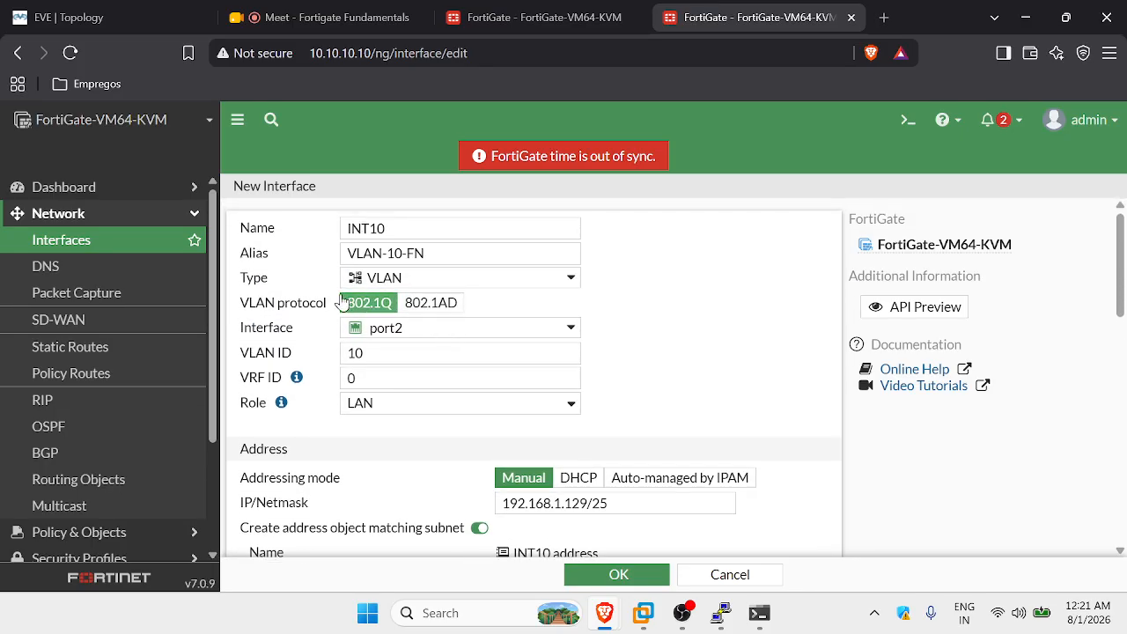
{"action": "scroll", "coordinate": [447, 307], "scroll_direction": "down", "scroll_amount": 2}
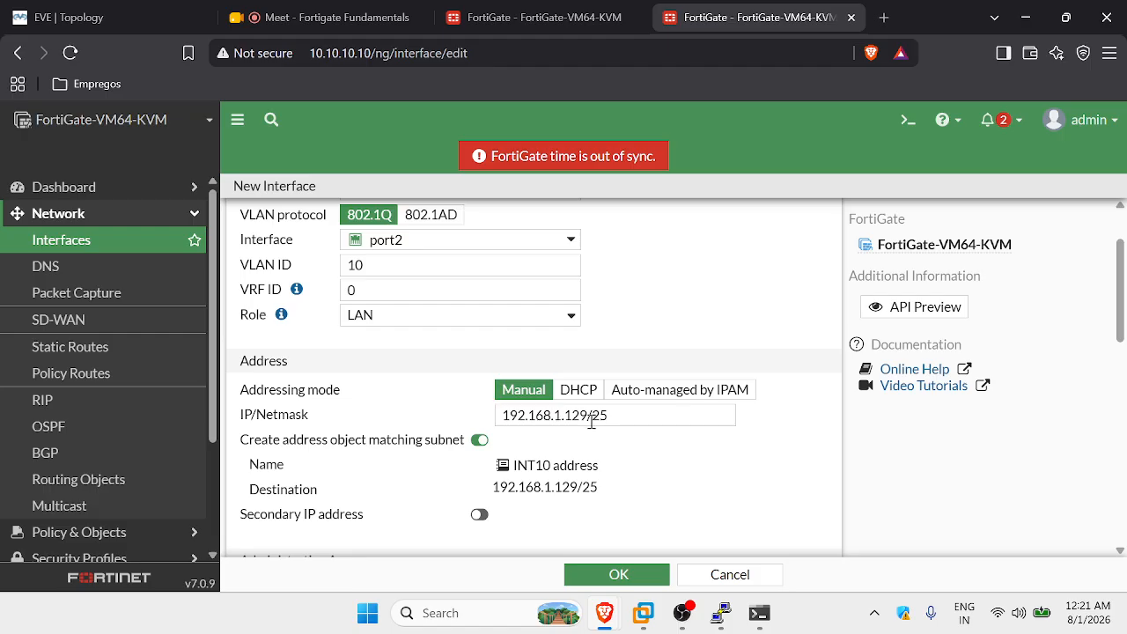
{"action": "scroll", "coordinate": [591, 421], "scroll_direction": "down", "scroll_amount": 7}
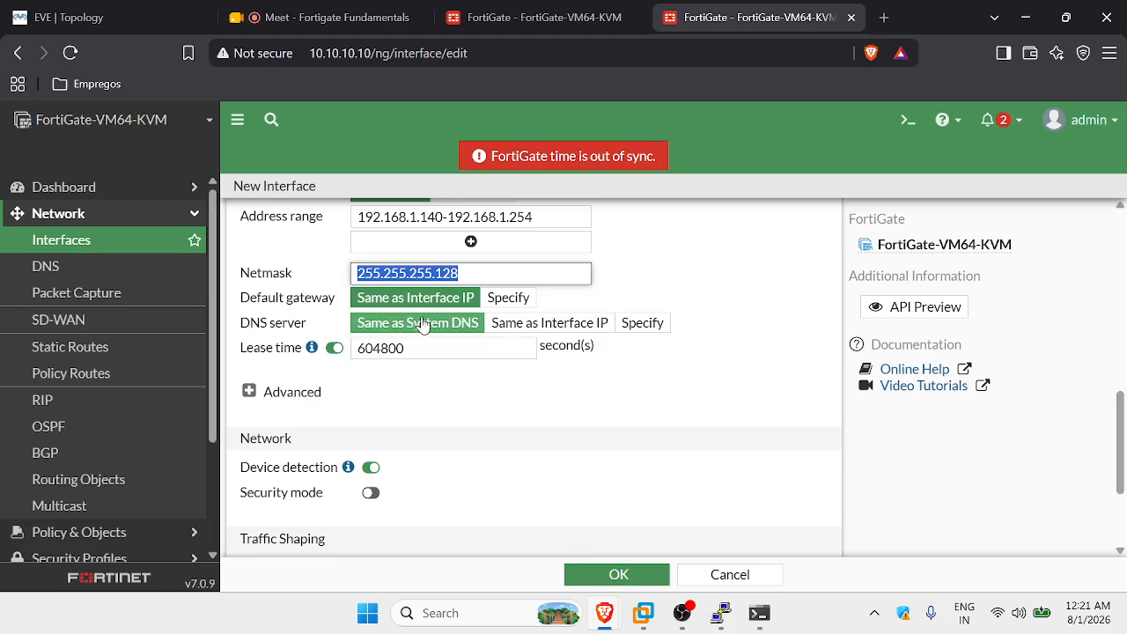
{"action": "scroll", "coordinate": [409, 339], "scroll_direction": "down", "scroll_amount": 2}
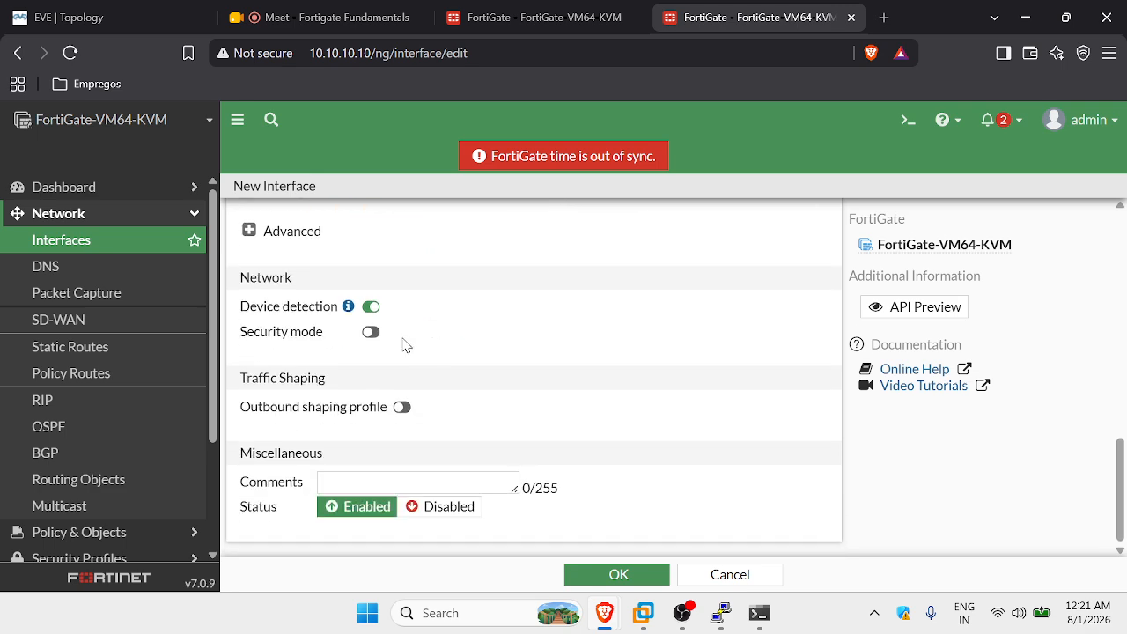
{"action": "scroll", "coordinate": [265, 343], "scroll_direction": "up", "scroll_amount": 2}
{"action": "left_click", "coordinate": [248, 406]}
{"action": "scroll", "coordinate": [378, 410], "scroll_direction": "down", "scroll_amount": 3}
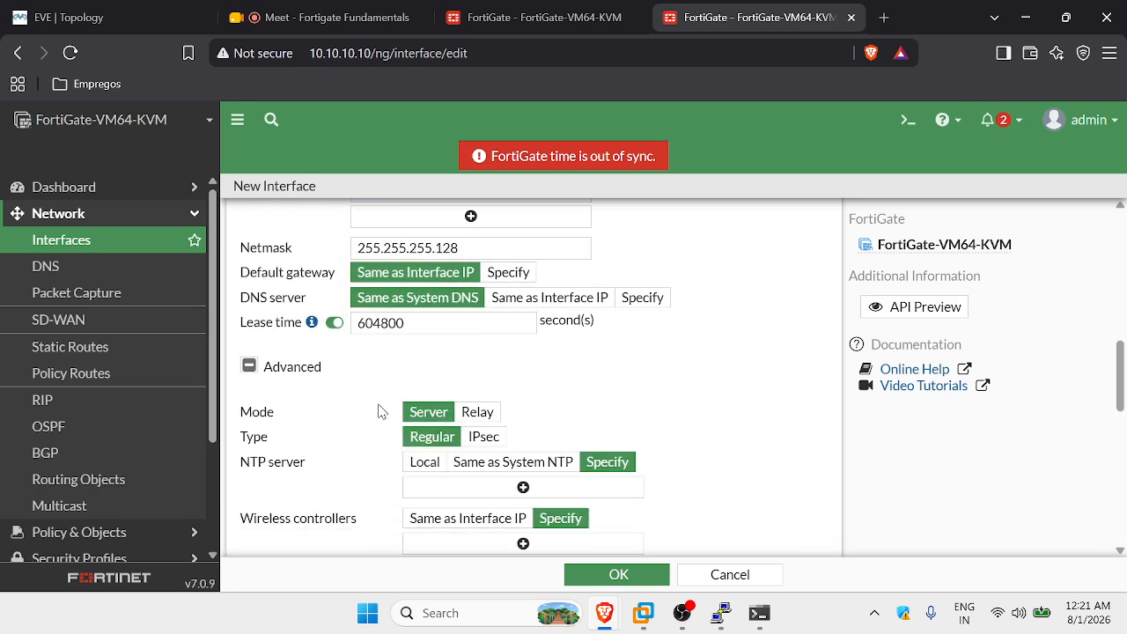
{"action": "scroll", "coordinate": [361, 331], "scroll_direction": "up", "scroll_amount": 2}
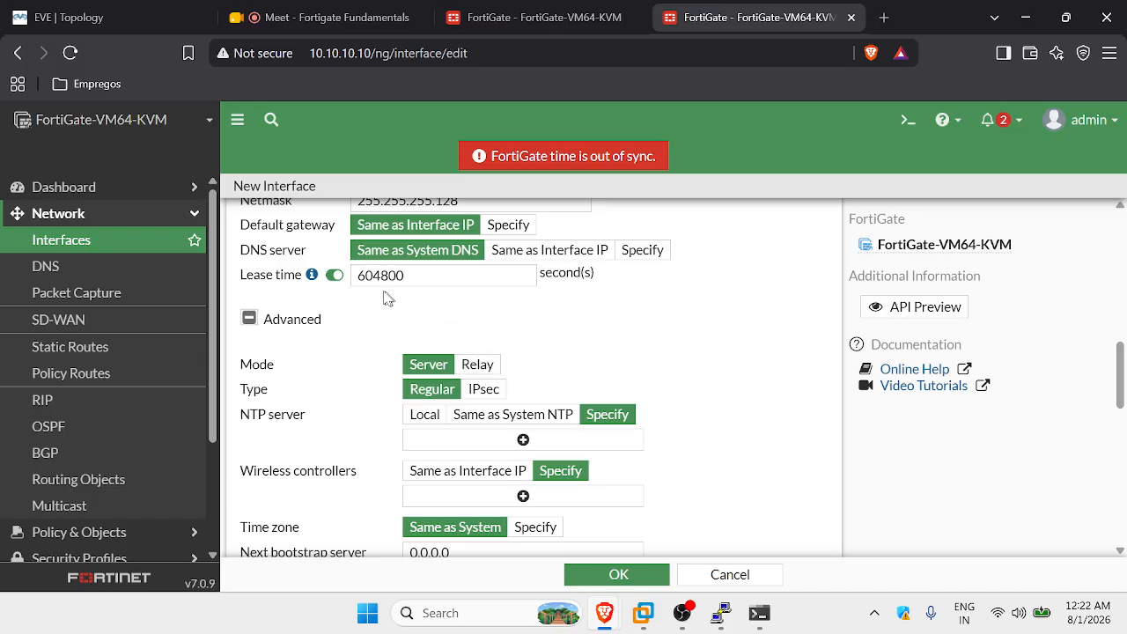
{"action": "scroll", "coordinate": [428, 320], "scroll_direction": "up", "scroll_amount": 3}
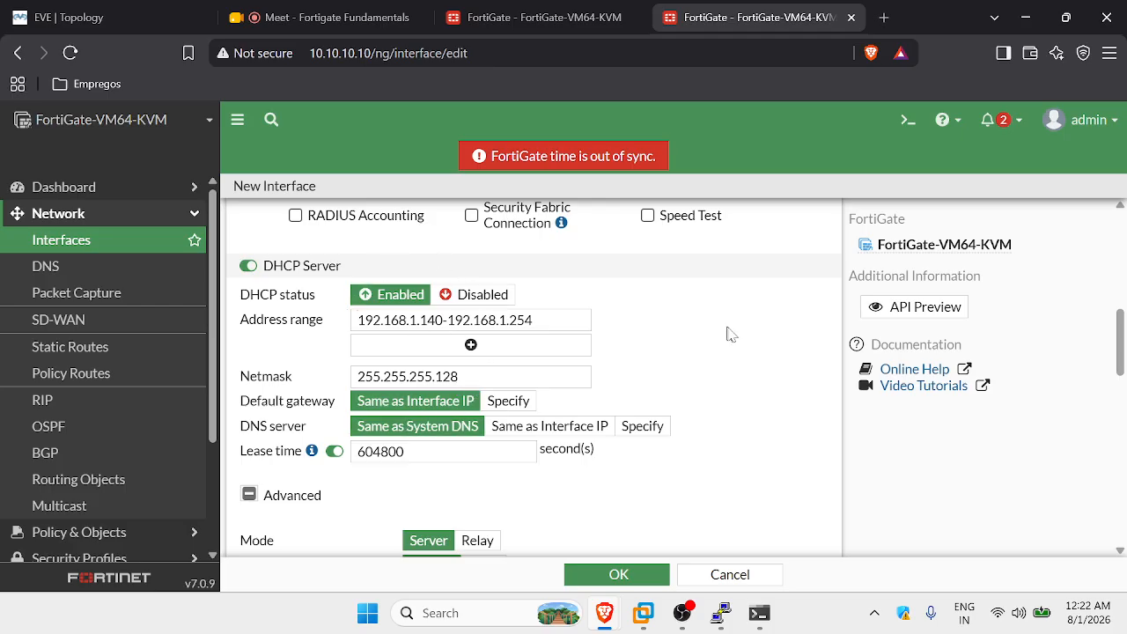
{"action": "scroll", "coordinate": [726, 355], "scroll_direction": "down", "scroll_amount": 1}
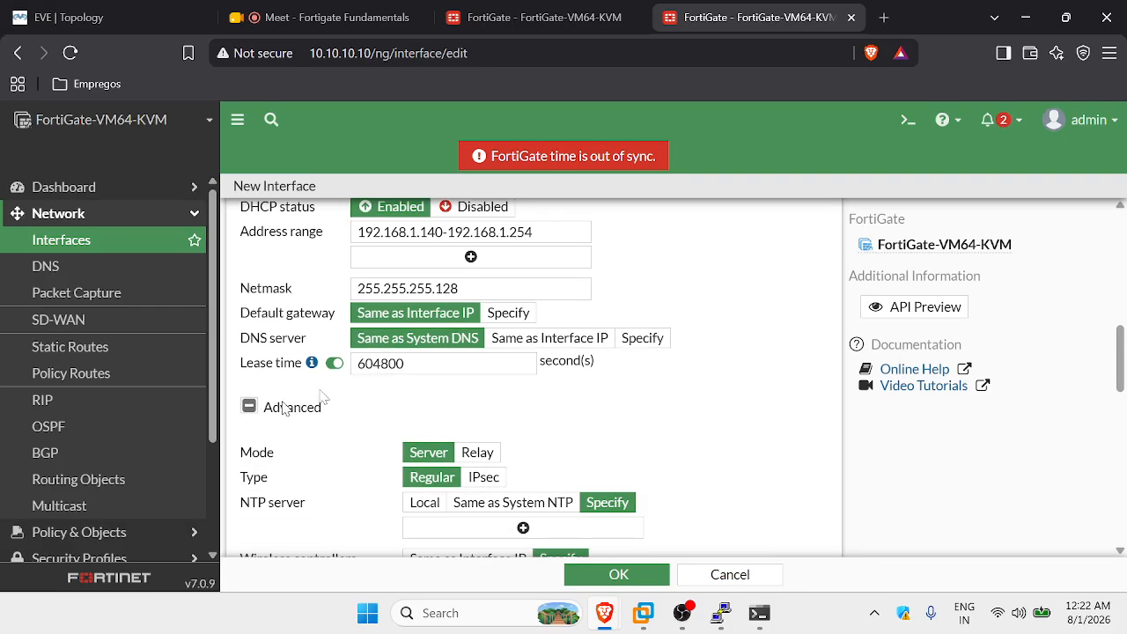
{"action": "scroll", "coordinate": [573, 377], "scroll_direction": "down", "scroll_amount": 2}
{"action": "scroll", "coordinate": [379, 344], "scroll_direction": "down", "scroll_amount": 1}
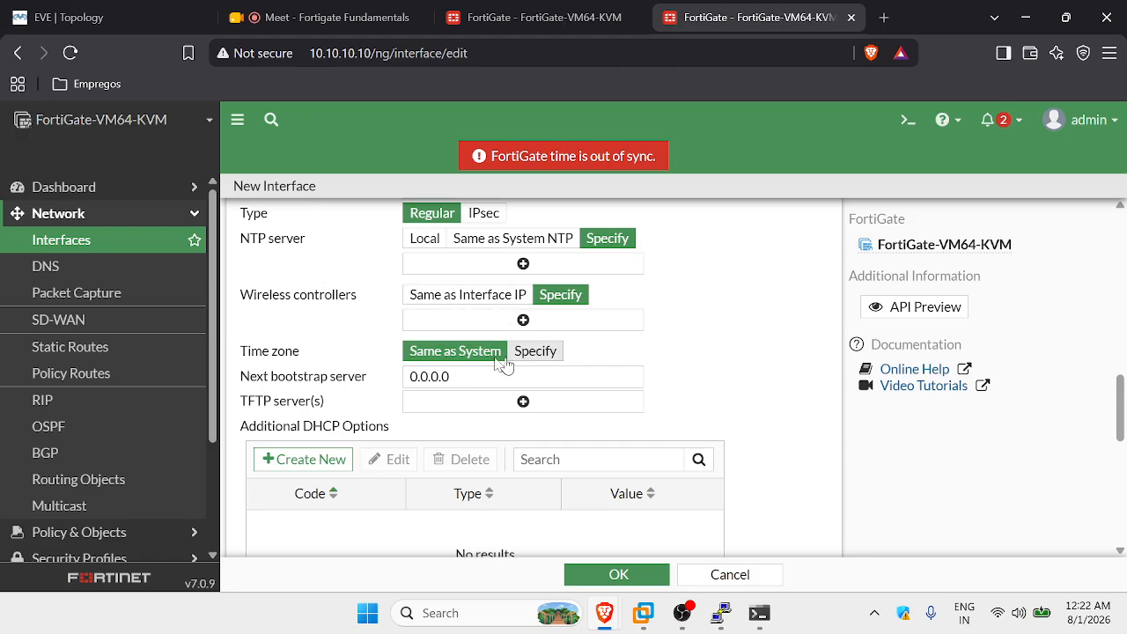
{"action": "scroll", "coordinate": [286, 375], "scroll_direction": "up", "scroll_amount": 1}
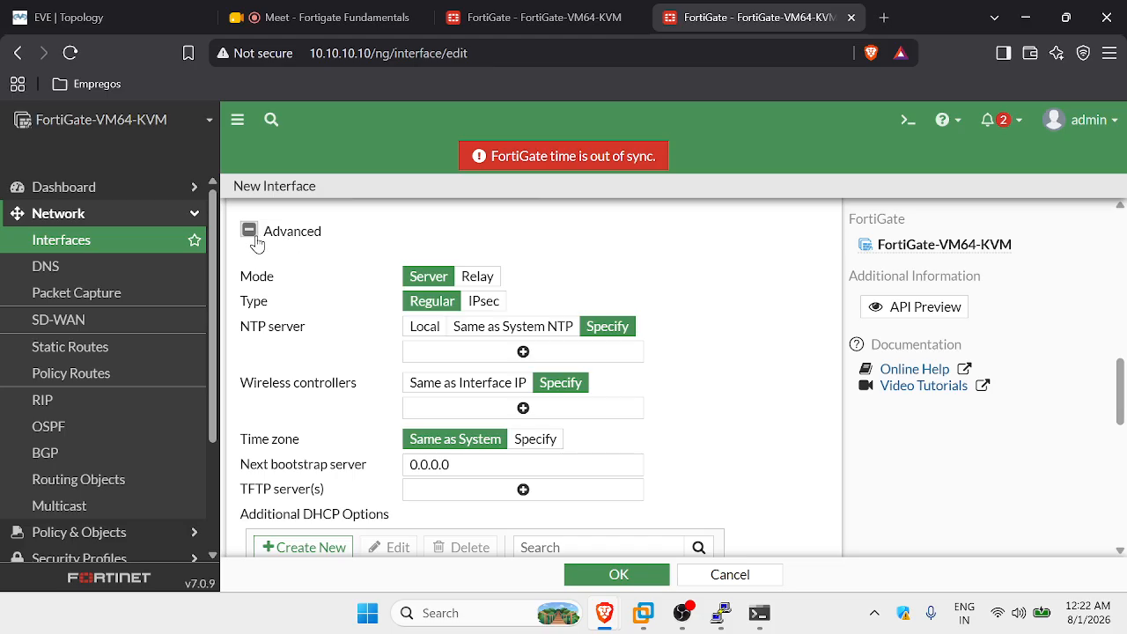
{"action": "scroll", "coordinate": [458, 352], "scroll_direction": "down", "scroll_amount": 6}
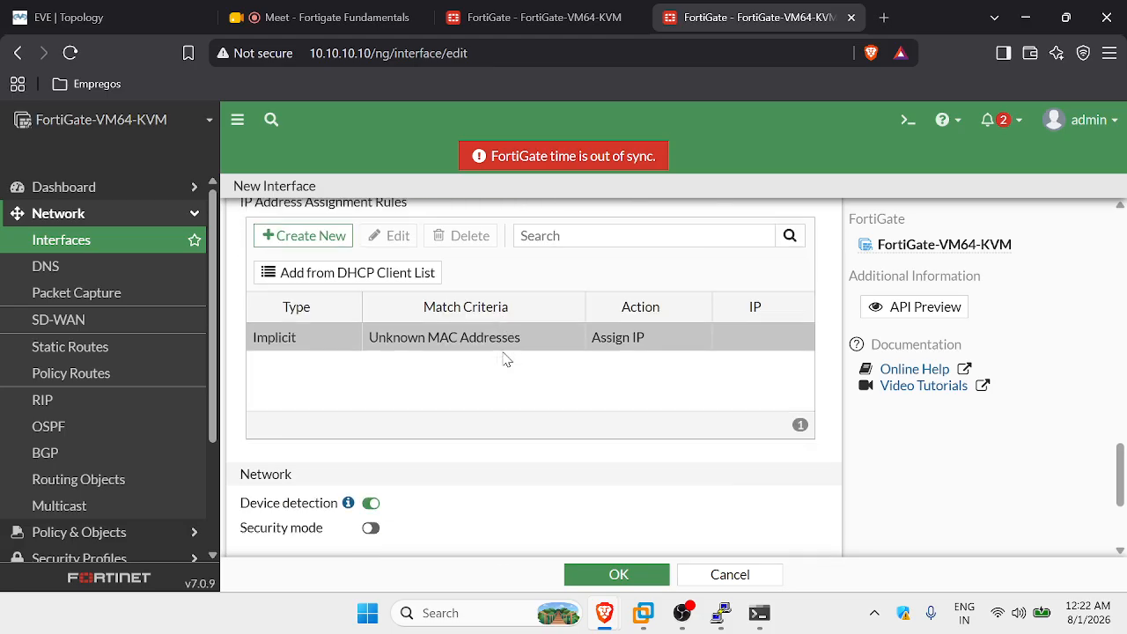
{"action": "scroll", "coordinate": [543, 409], "scroll_direction": "down", "scroll_amount": 2}
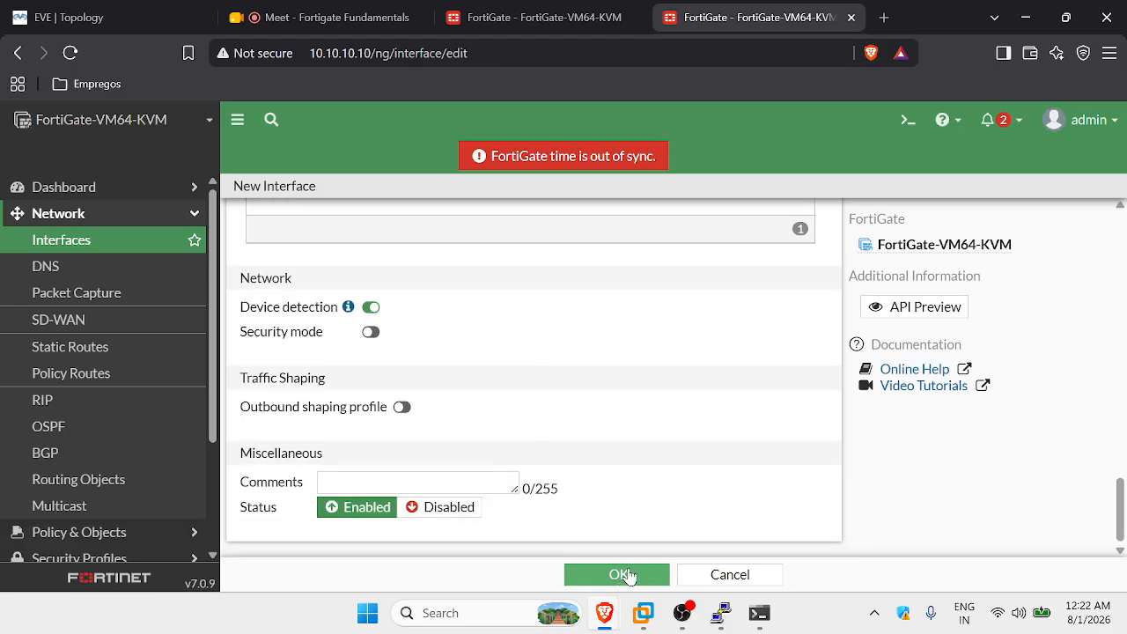
{"action": "left_click", "coordinate": [620, 574]}
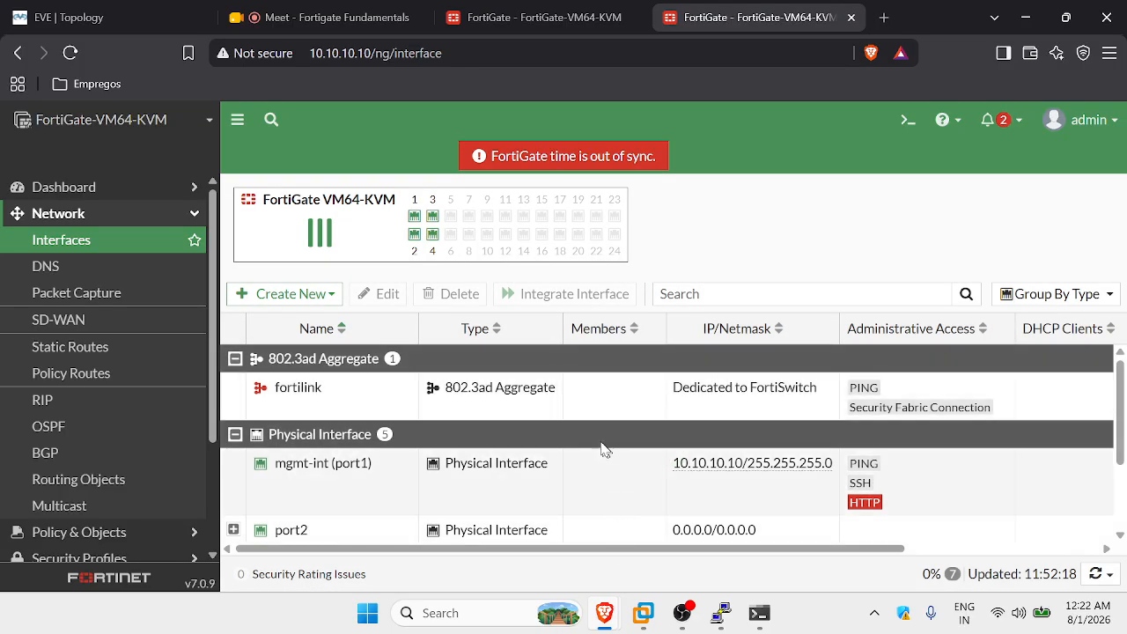
Expand port2 and select its VLAN-10-FN (INT10) subinterface at 192.168.1.129/255.255.255.128.
{"action": "scroll", "coordinate": [581, 440], "scroll_direction": "down", "scroll_amount": 2}
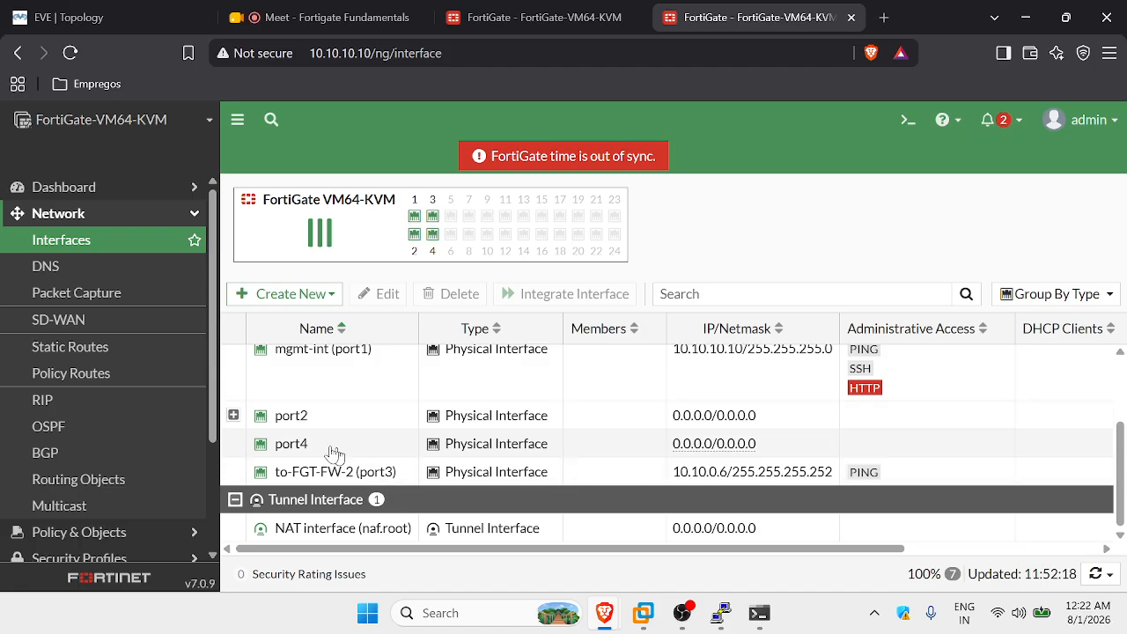
{"action": "left_click", "coordinate": [234, 415]}
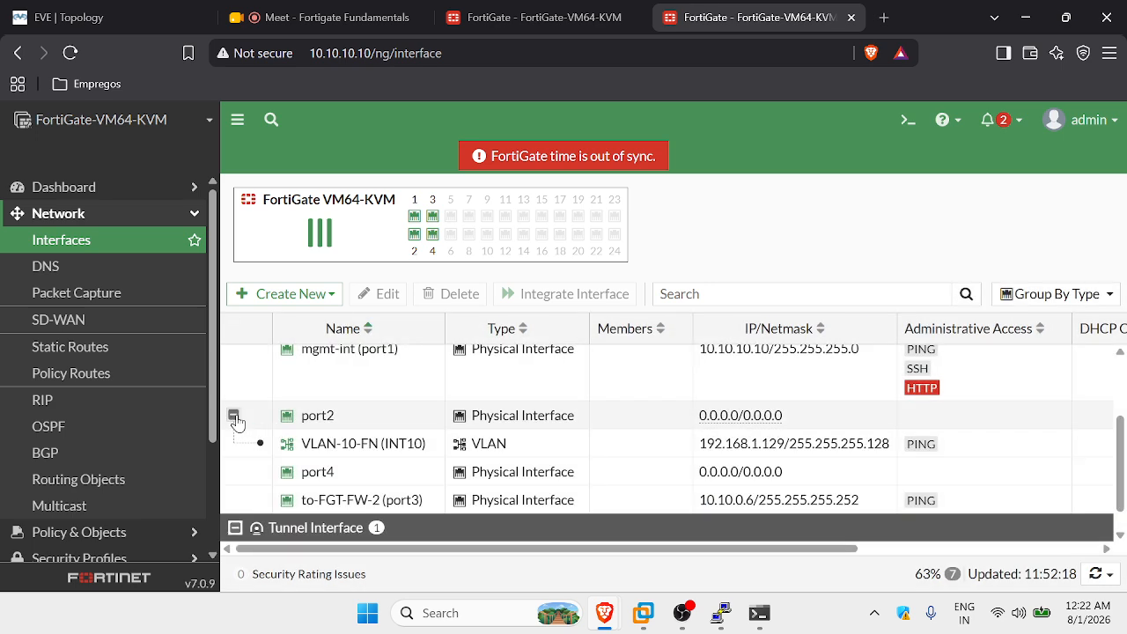
{"action": "left_click", "coordinate": [350, 452]}
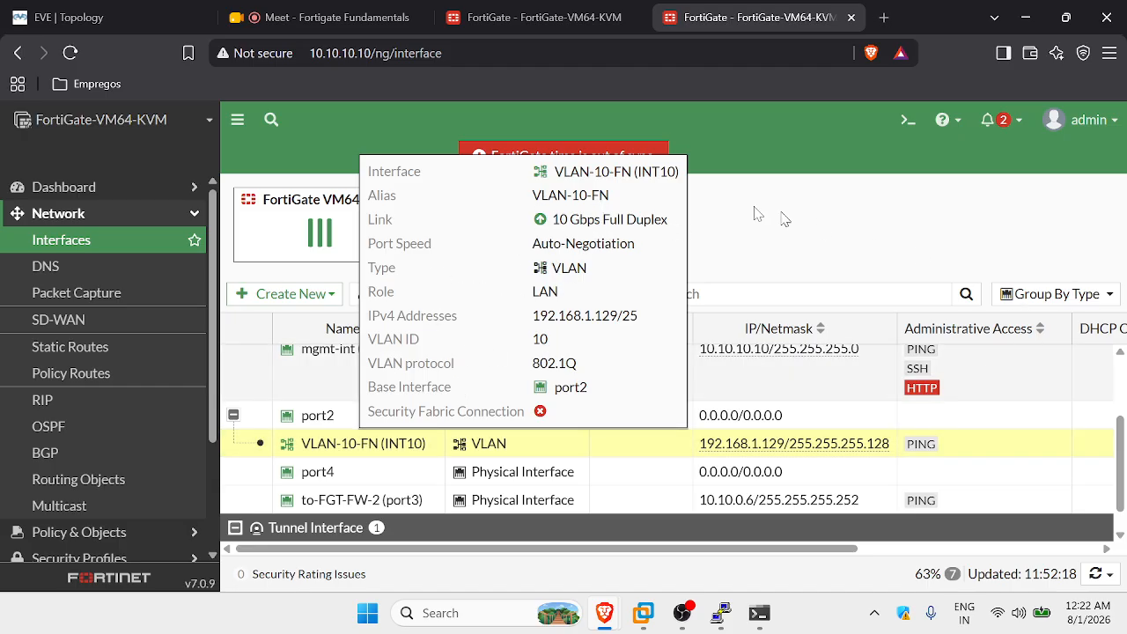
Create a new interface named INT20 on port2 with VLAN ID 20.
{"action": "left_click", "coordinate": [298, 300]}
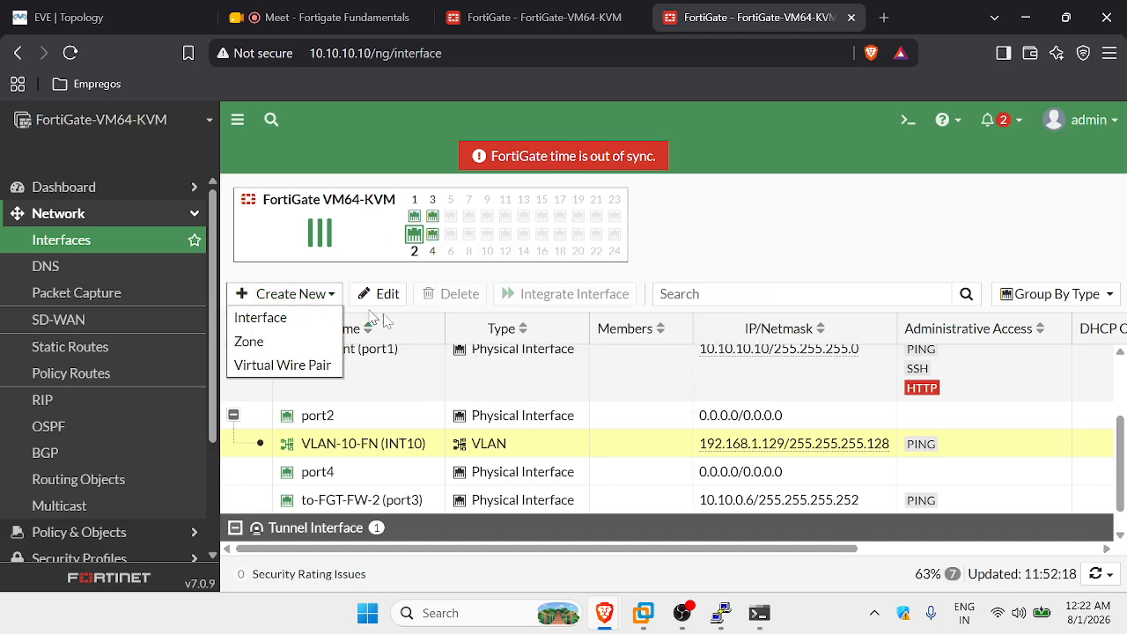
{"action": "right_click", "coordinate": [360, 450]}
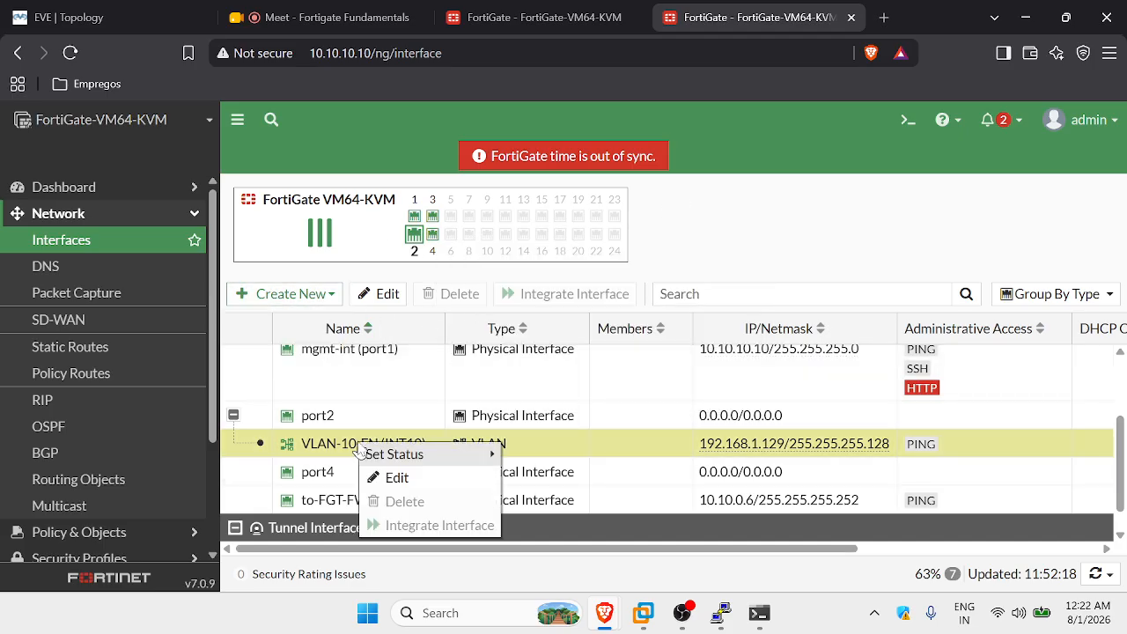
{"action": "left_click", "coordinate": [297, 294]}
{"action": "left_click", "coordinate": [304, 321]}
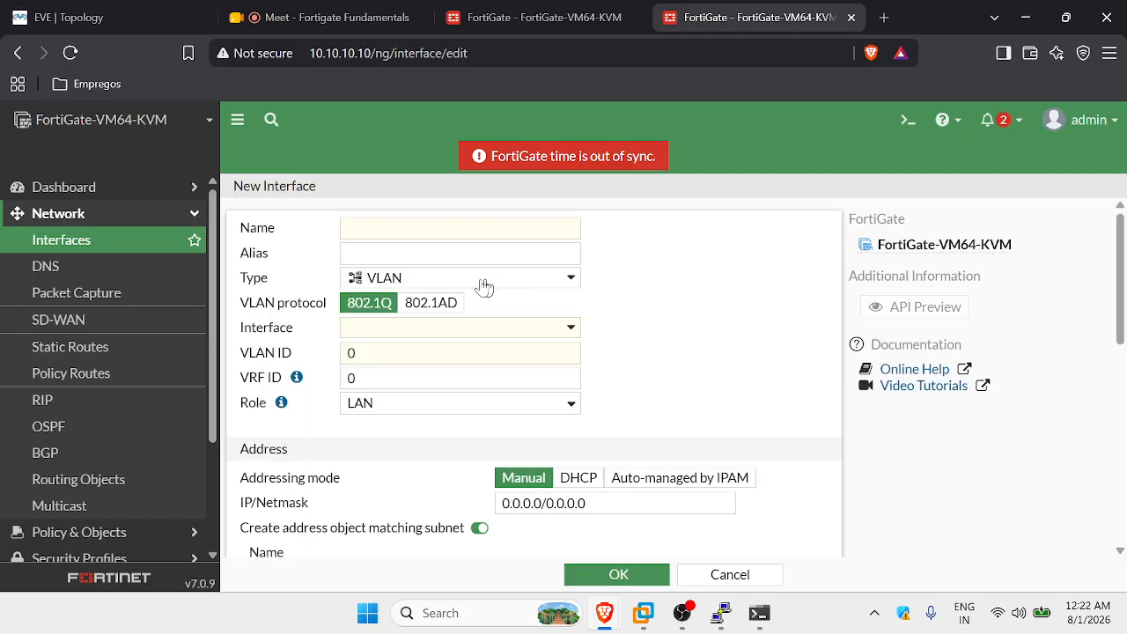
{"action": "left_click", "coordinate": [375, 231]}
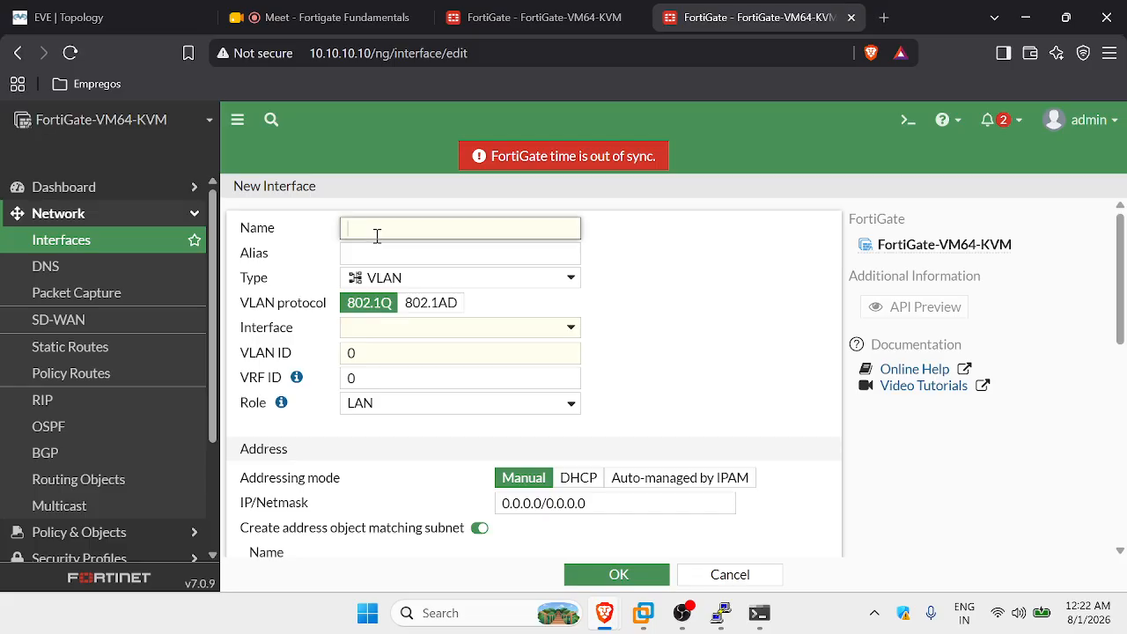
{"action": "key", "text": "Caps_Lock"}
{"action": "type", "text": "INT20"}
{"action": "left_click", "coordinate": [396, 251]}
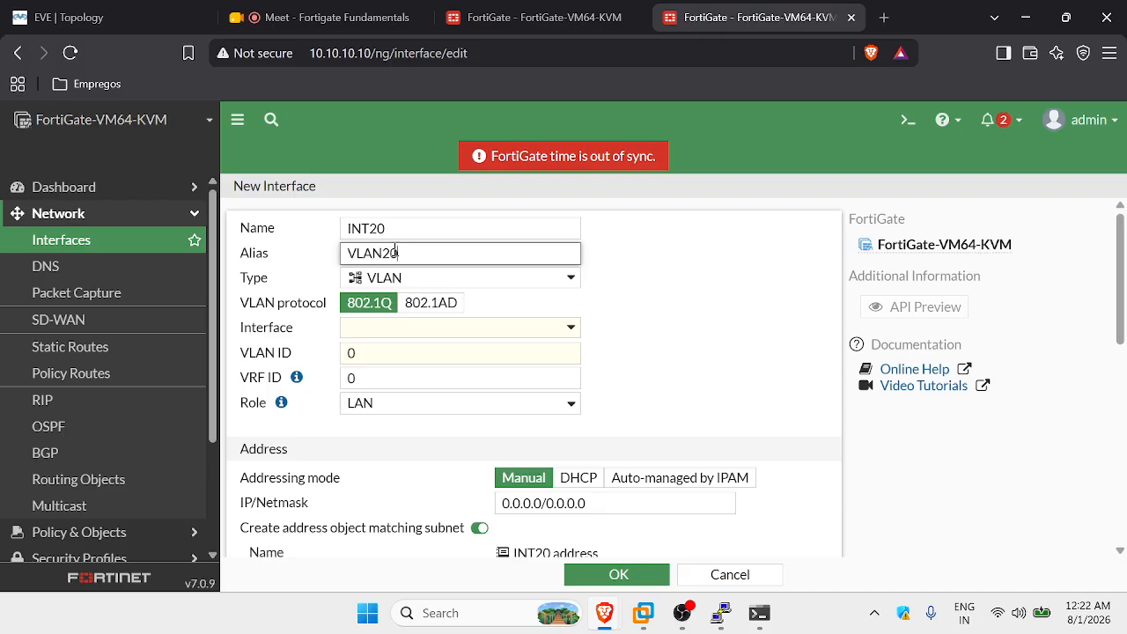
{"action": "left_click", "coordinate": [407, 340]}
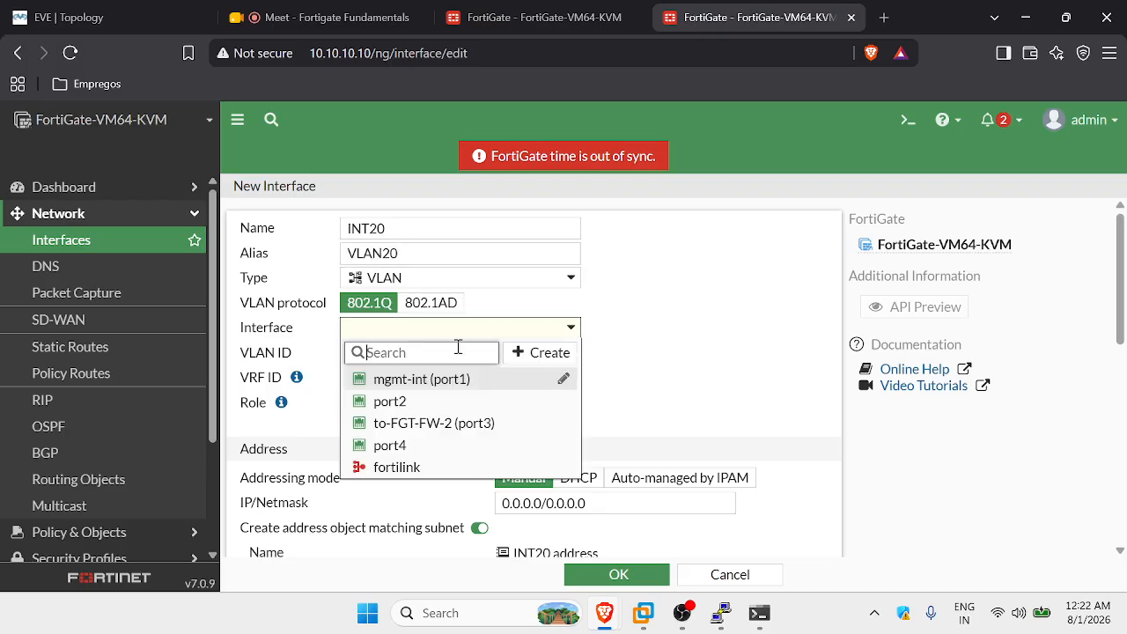
{"action": "left_click", "coordinate": [394, 404]}
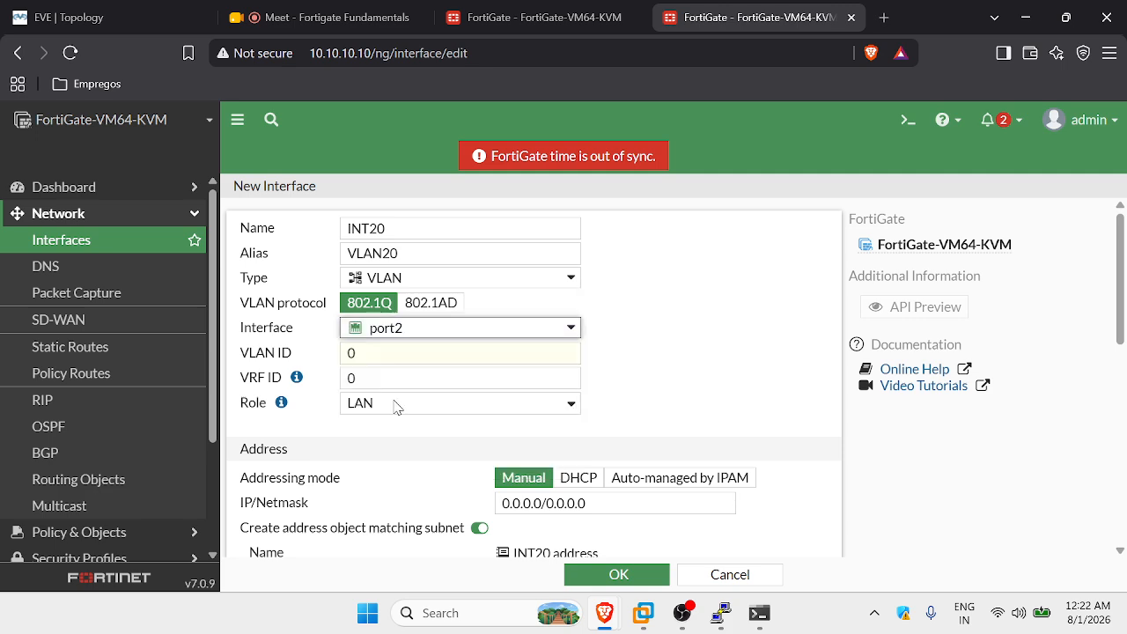
{"action": "left_click", "coordinate": [370, 354]}
{"action": "type", "text": "20"}
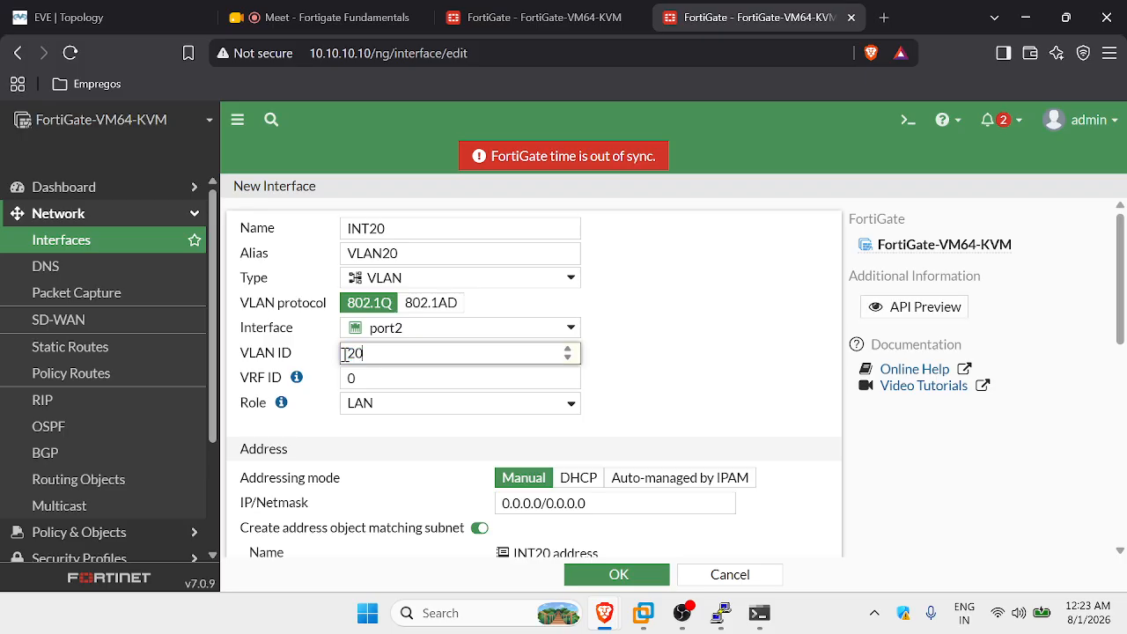
{"action": "left_click", "coordinate": [705, 368]}
Give INT20 the address 192.168.1.1/25, allow PING, enable a DHCP server, and save.
{"action": "scroll", "coordinate": [556, 346], "scroll_direction": "down", "scroll_amount": 2}
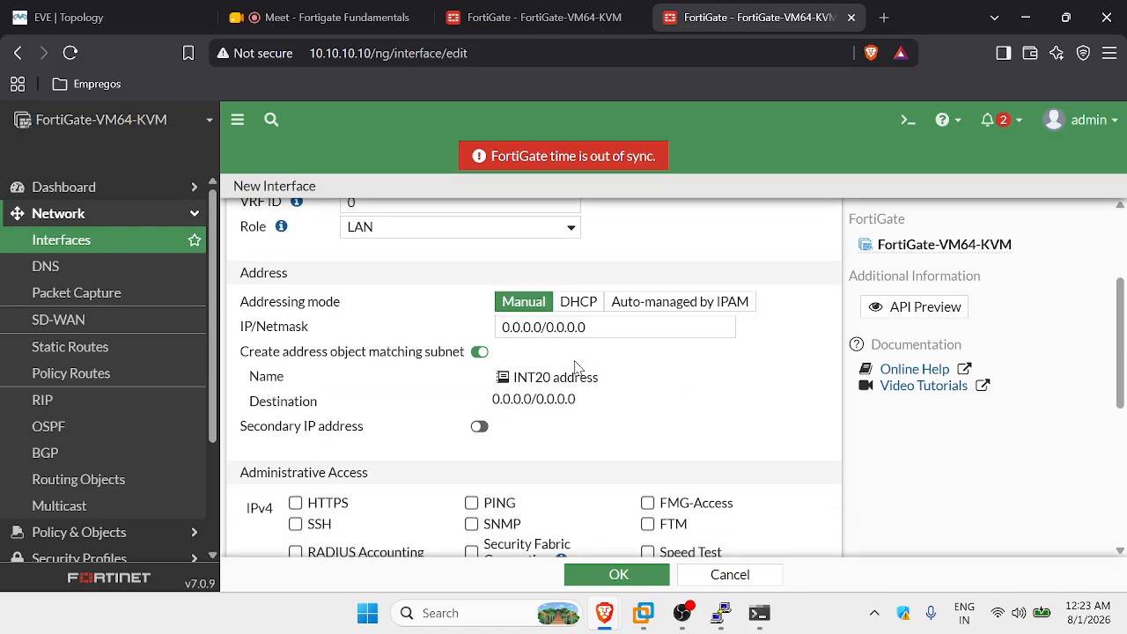
{"action": "left_click_drag", "start_coordinate": [596, 327], "coordinate": [482, 324]}
{"action": "type", "text": "192.168.1.1"}
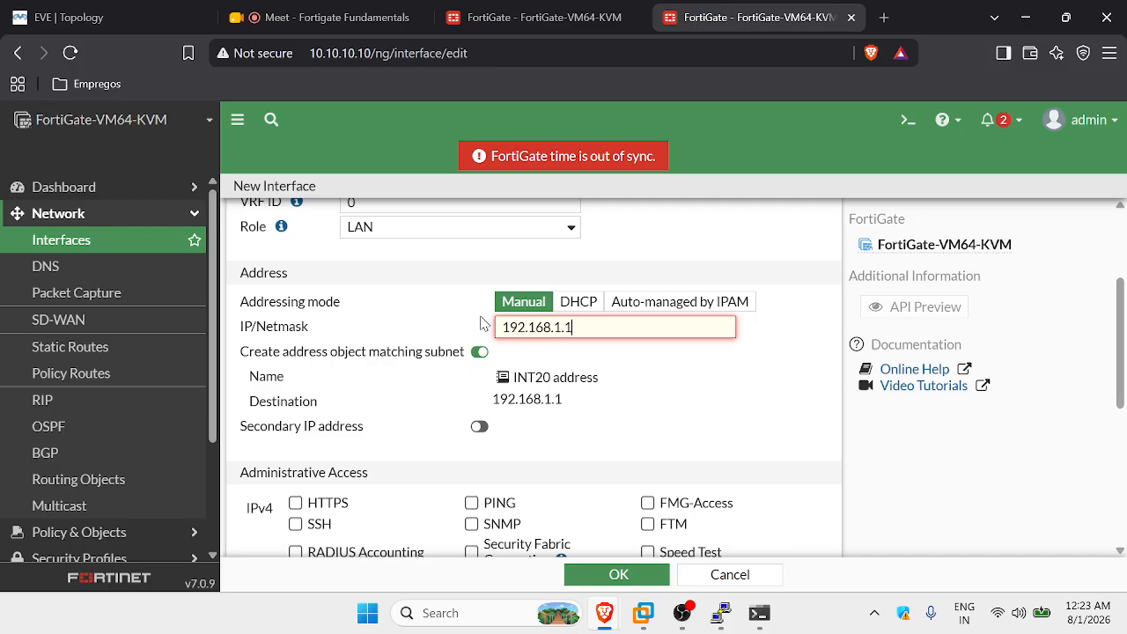
{"action": "type", "text": "/25"}
{"action": "scroll", "coordinate": [491, 321], "scroll_direction": "down", "scroll_amount": 3}
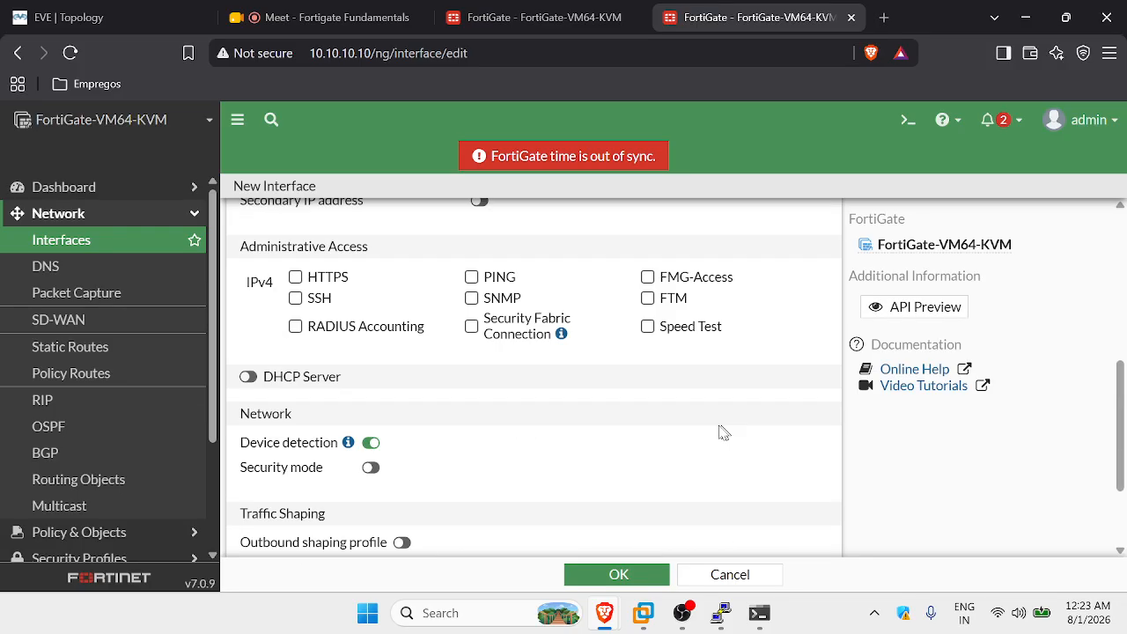
{"action": "left_click", "coordinate": [472, 238]}
{"action": "scroll", "coordinate": [498, 377], "scroll_direction": "down", "scroll_amount": 1}
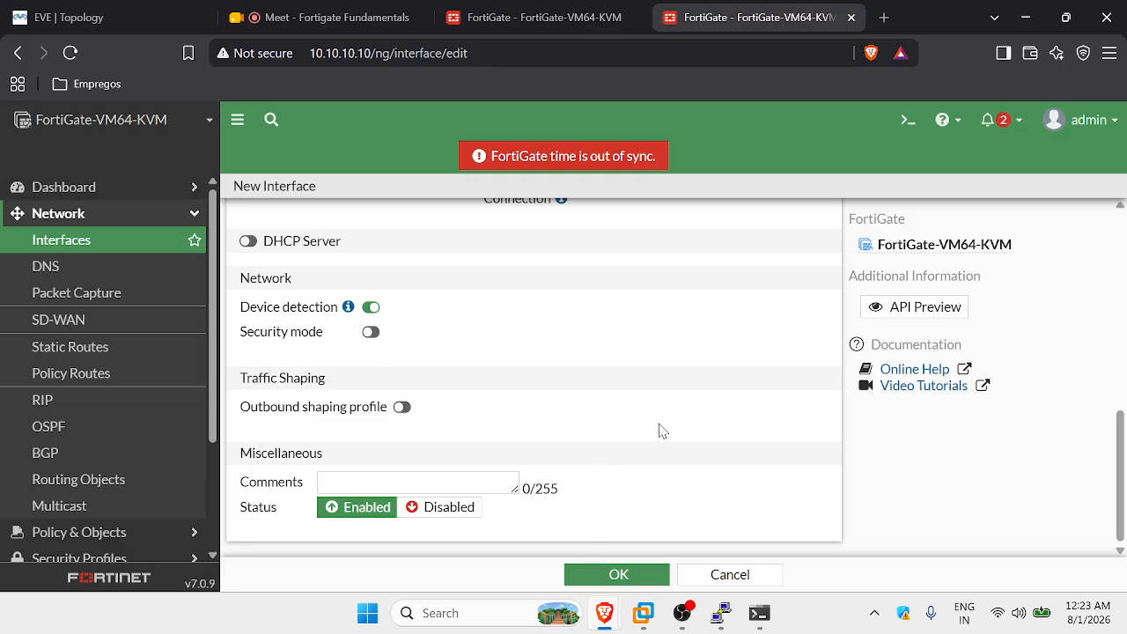
{"action": "scroll", "coordinate": [660, 431], "scroll_direction": "up", "scroll_amount": 2}
{"action": "scroll", "coordinate": [663, 431], "scroll_direction": "down", "scroll_amount": 2}
{"action": "scroll", "coordinate": [604, 435], "scroll_direction": "up", "scroll_amount": 2}
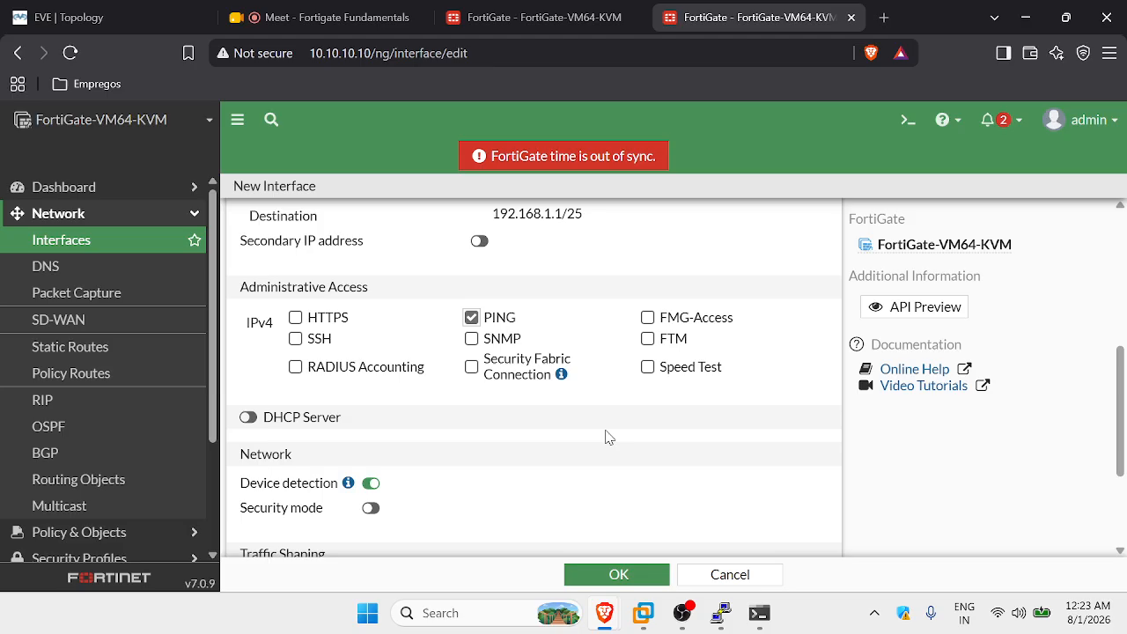
{"action": "scroll", "coordinate": [606, 436], "scroll_direction": "down", "scroll_amount": 2}
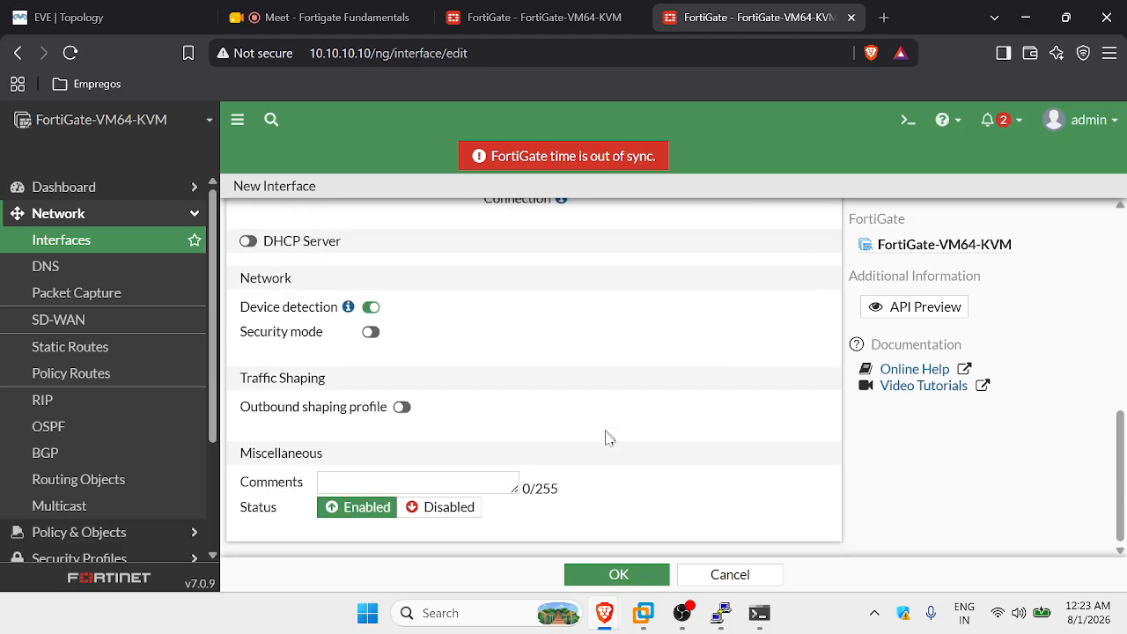
{"action": "left_click", "coordinate": [247, 241]}
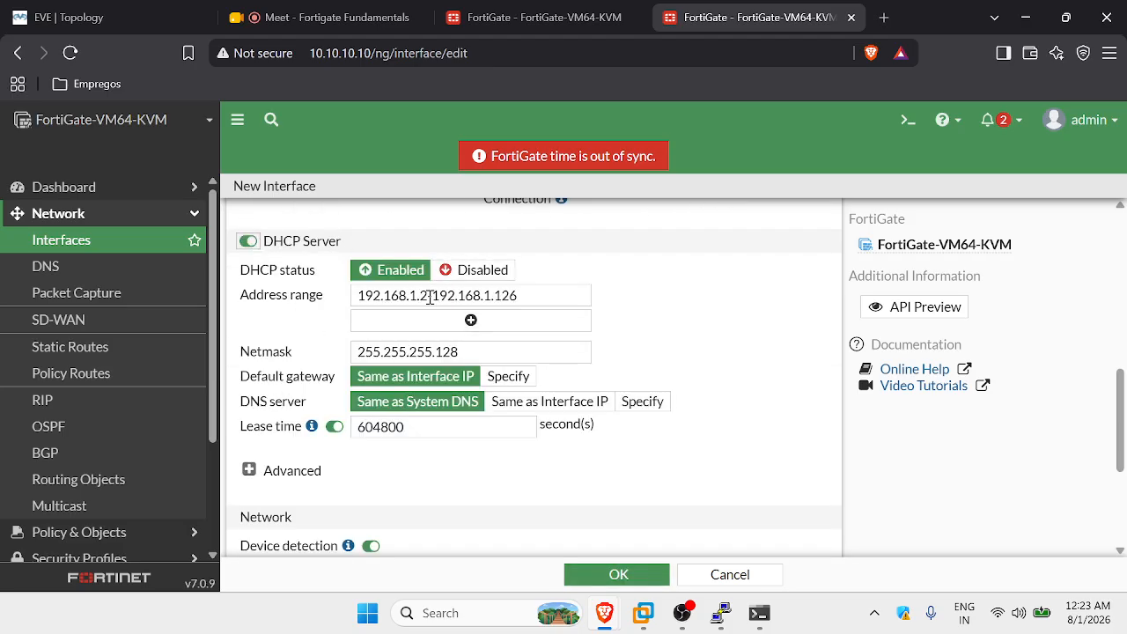
{"action": "scroll", "coordinate": [331, 364], "scroll_direction": "down", "scroll_amount": 3}
{"action": "scroll", "coordinate": [410, 338], "scroll_direction": "up", "scroll_amount": 1}
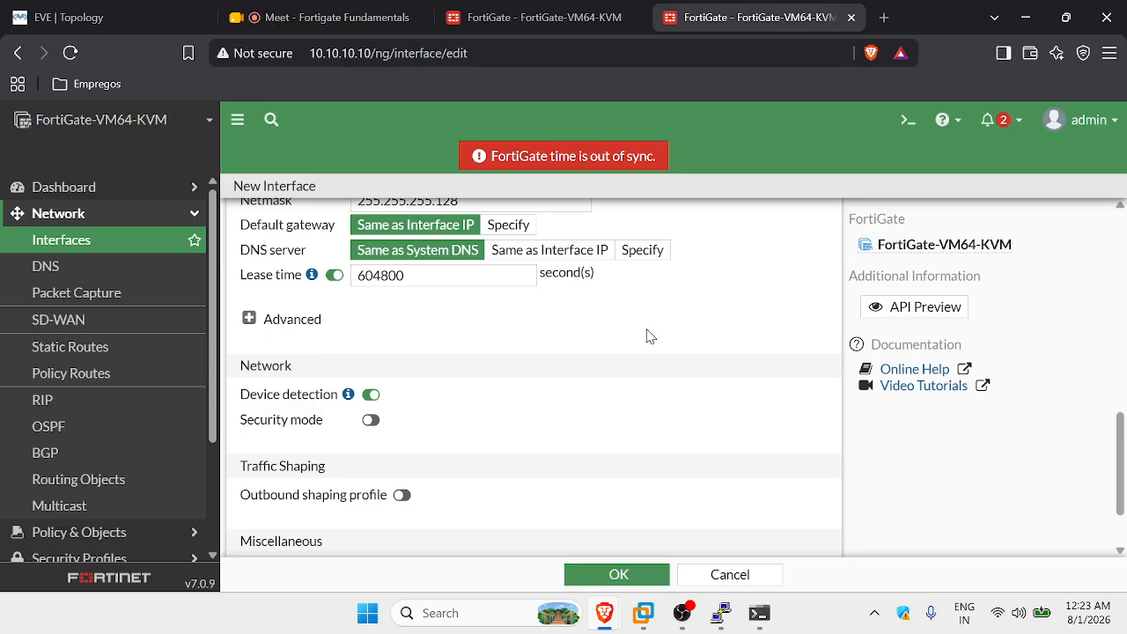
{"action": "scroll", "coordinate": [652, 336], "scroll_direction": "up", "scroll_amount": 2}
{"action": "scroll", "coordinate": [652, 337], "scroll_direction": "down", "scroll_amount": 3}
{"action": "left_click", "coordinate": [619, 577]}
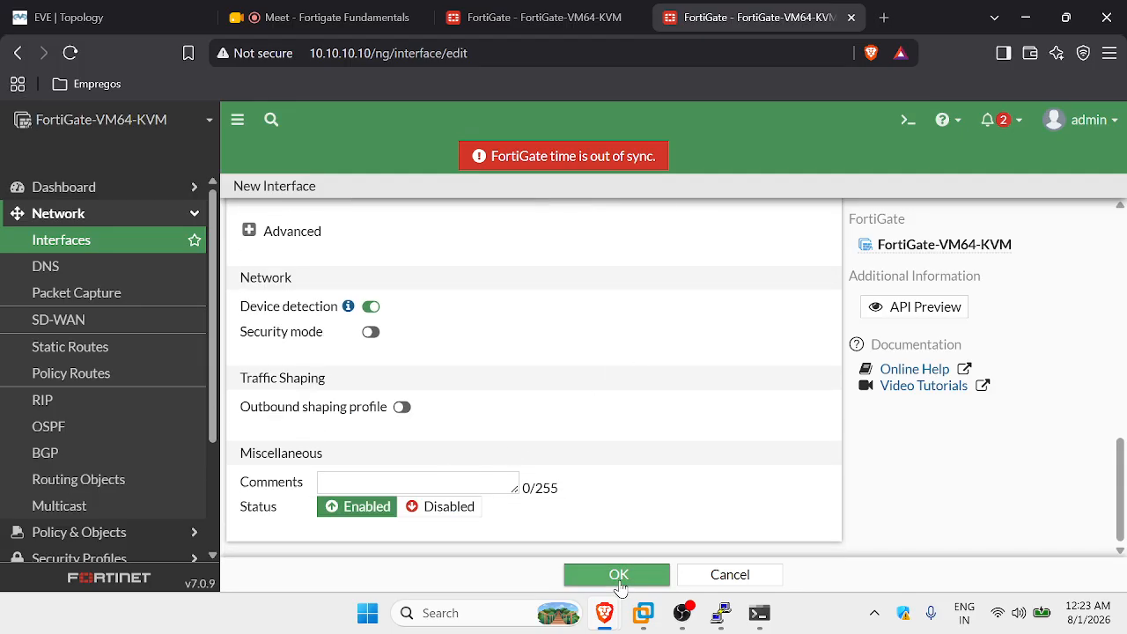
Change the VLAN-10-FN alias to VLAN10-FN by removing the hyphen, and save.
{"action": "scroll", "coordinate": [704, 387], "scroll_direction": "down", "scroll_amount": 2}
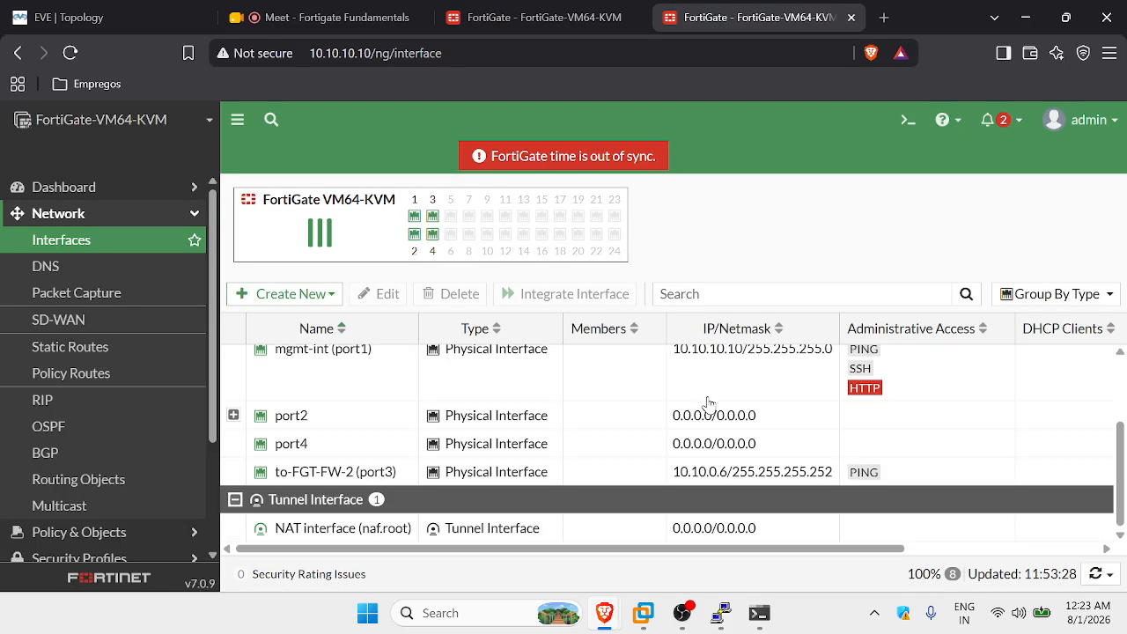
{"action": "left_click", "coordinate": [234, 414]}
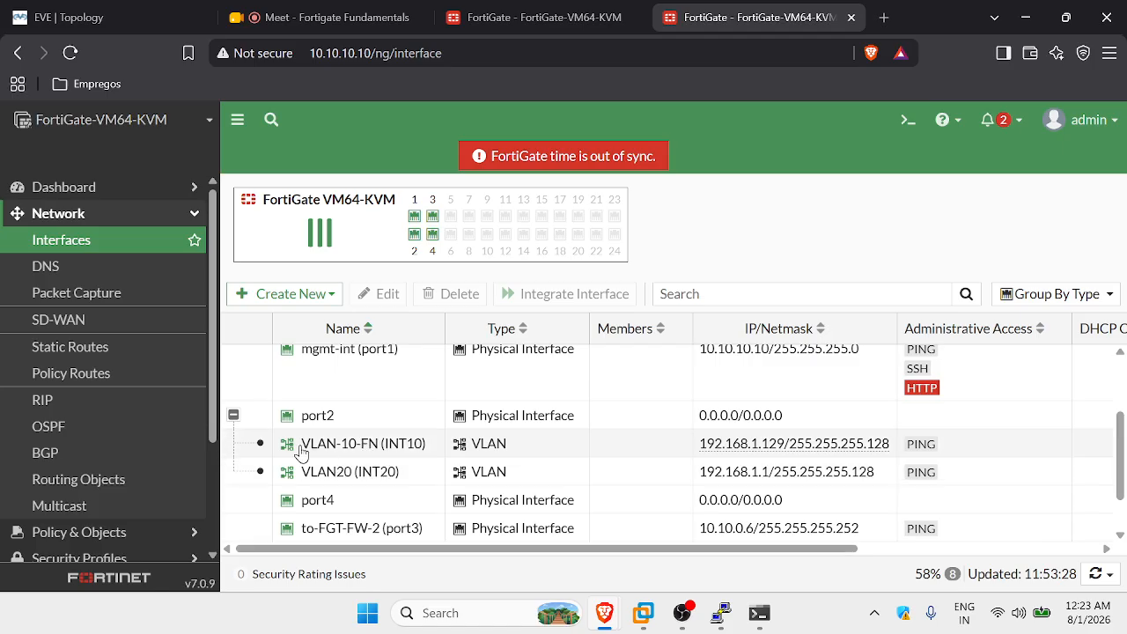
{"action": "left_click", "coordinate": [350, 456]}
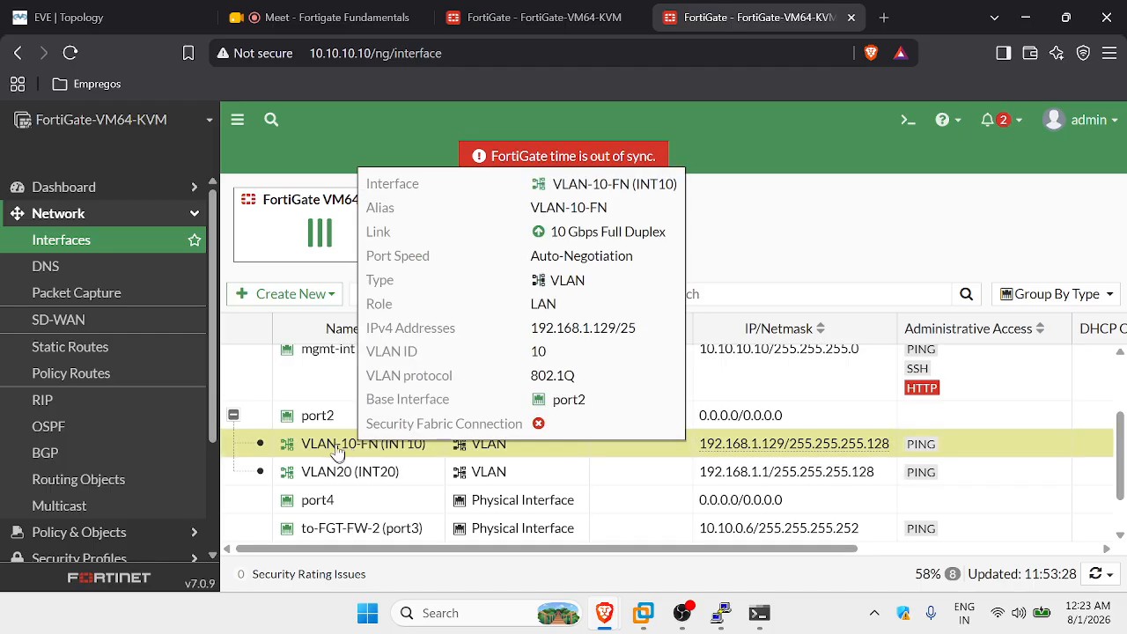
{"action": "right_click", "coordinate": [338, 447]}
{"action": "mouse_move", "coordinate": [394, 456]}
{"action": "left_click", "coordinate": [382, 477]}
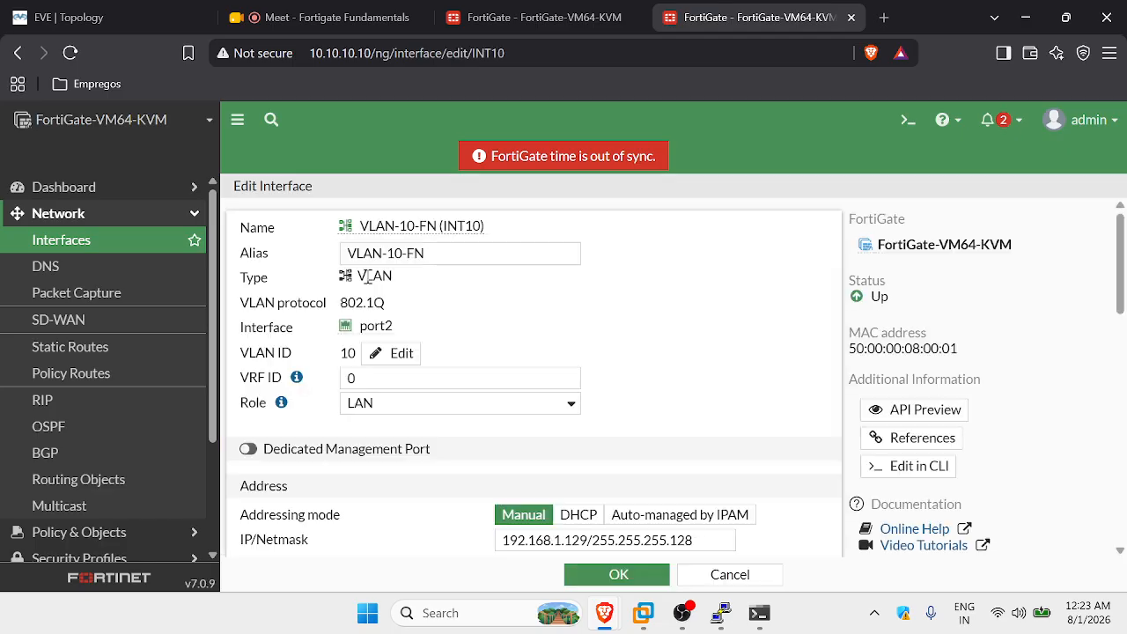
{"action": "left_click", "coordinate": [388, 253]}
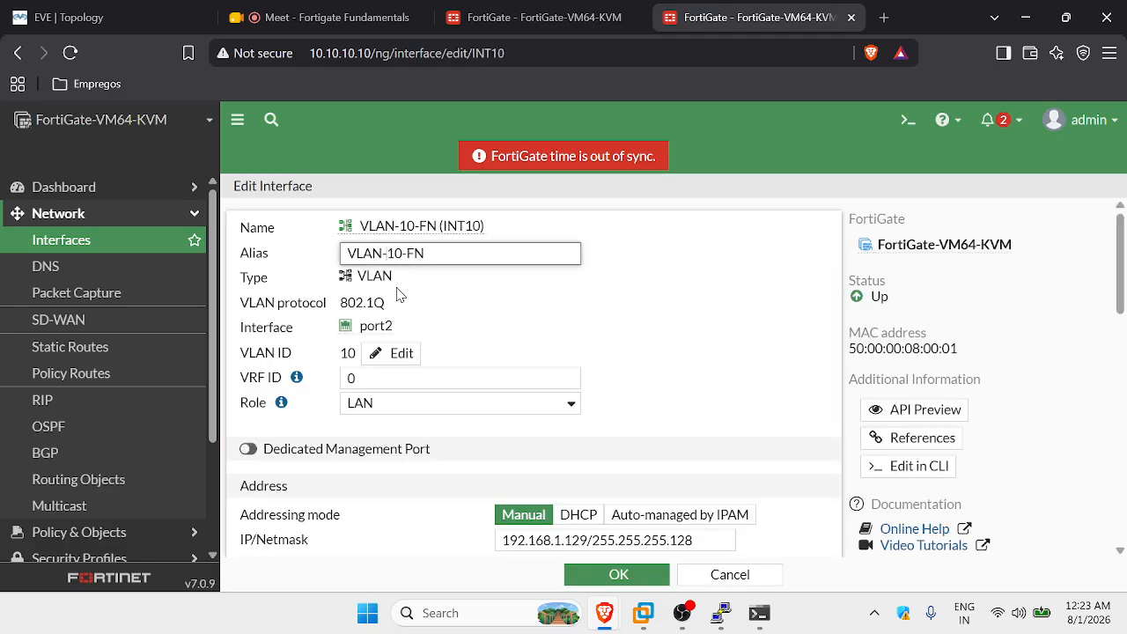
{"action": "key", "text": "BackSpace"}
{"action": "left_click", "coordinate": [620, 573]}
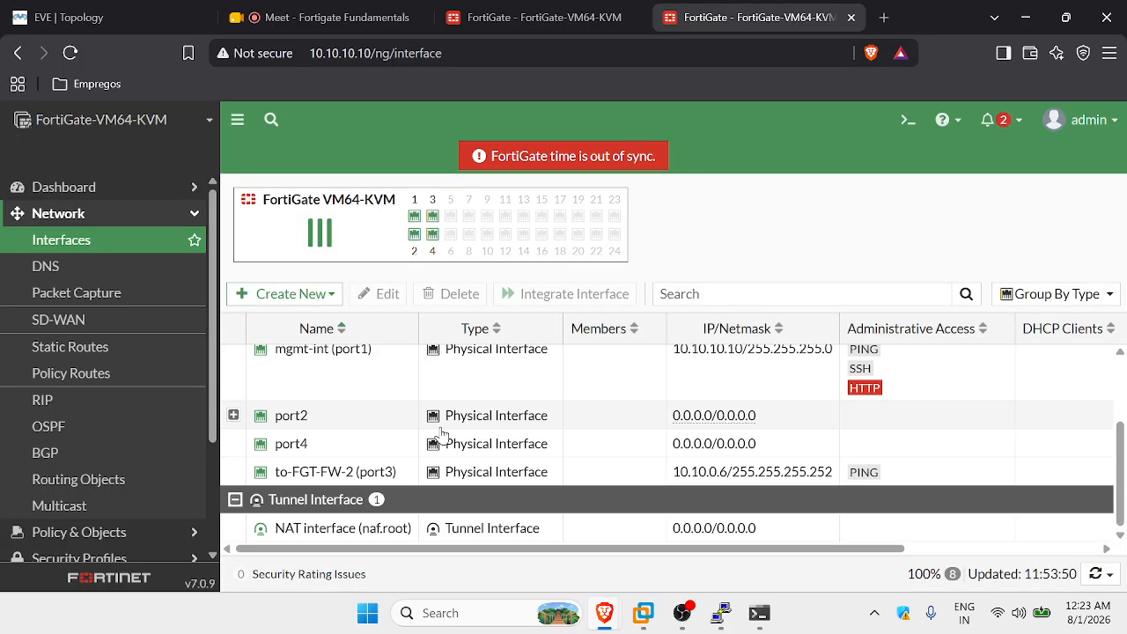
Reopen VLAN10-FN's settings under port2, edit the alias, and save again.
{"action": "left_click", "coordinate": [234, 415]}
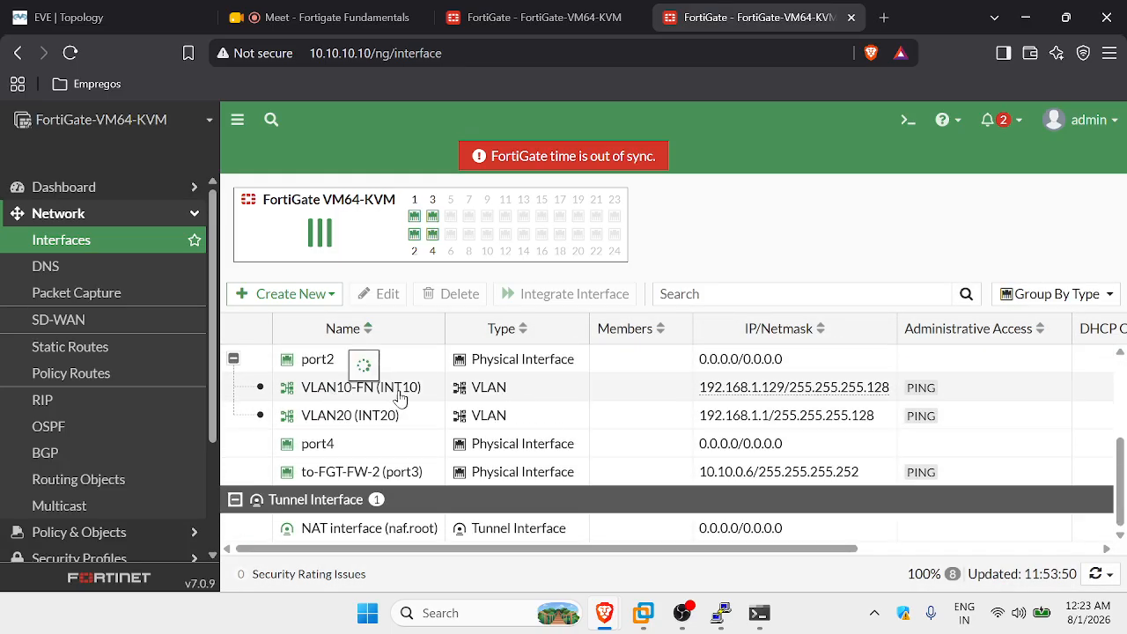
{"action": "right_click", "coordinate": [331, 397]}
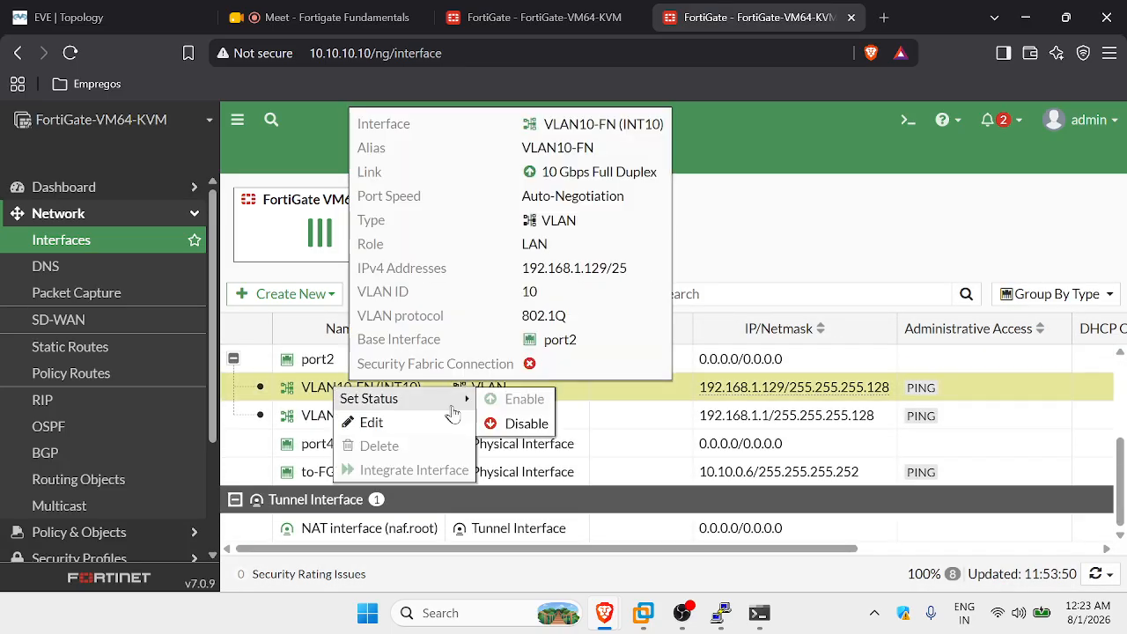
{"action": "left_click", "coordinate": [410, 426]}
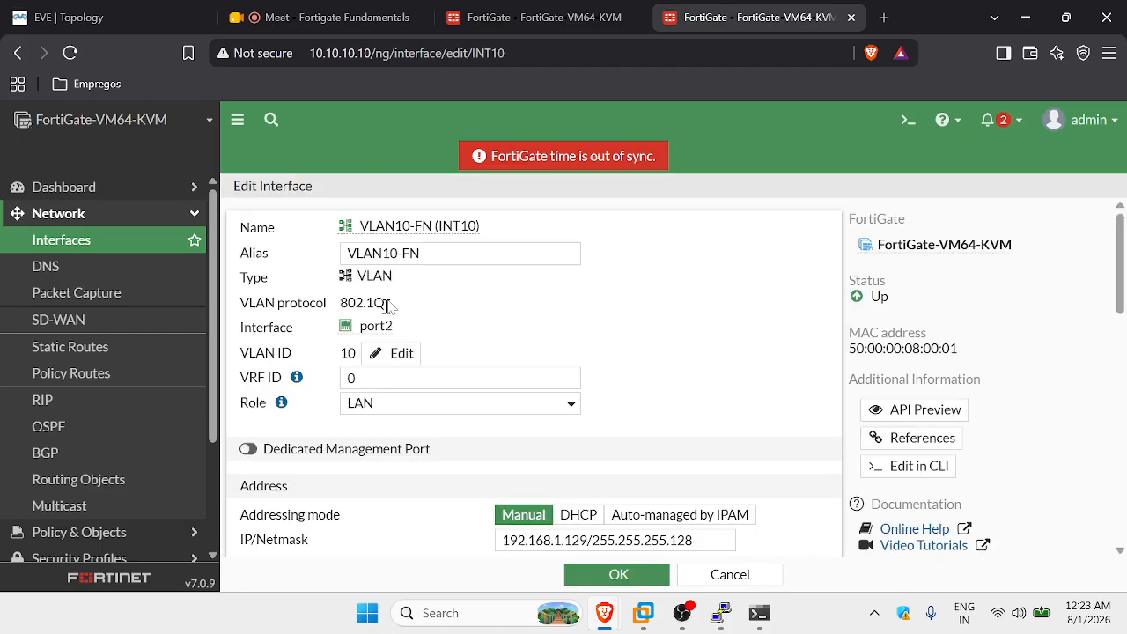
{"action": "left_click", "coordinate": [404, 253]}
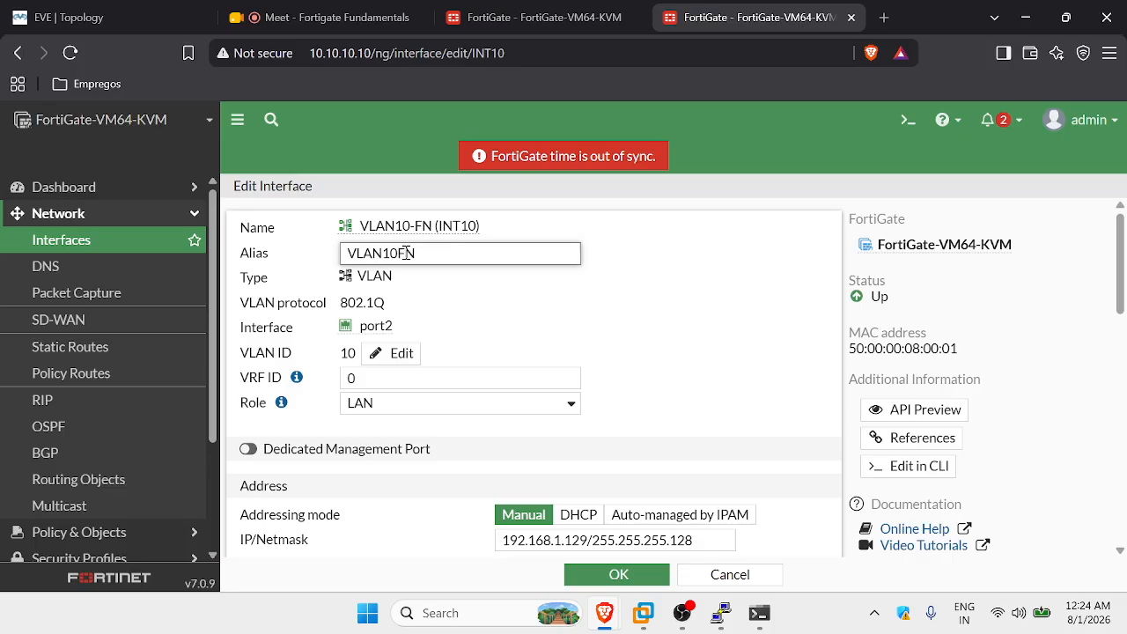
{"action": "left_click", "coordinate": [581, 574]}
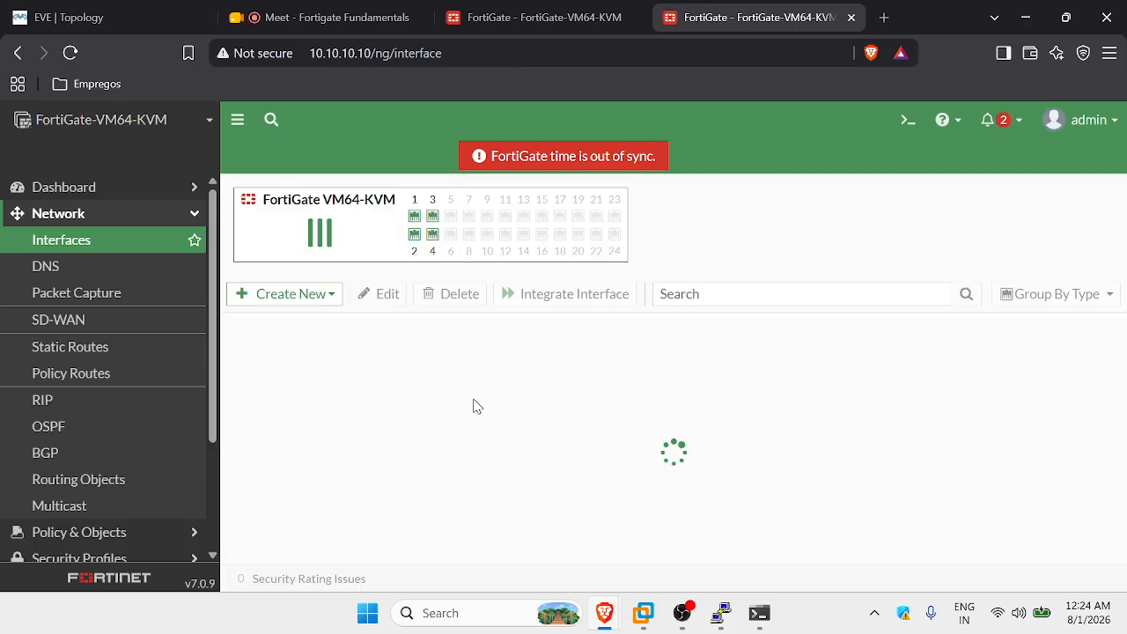
{"action": "scroll", "coordinate": [442, 496], "scroll_direction": "down", "scroll_amount": 3}
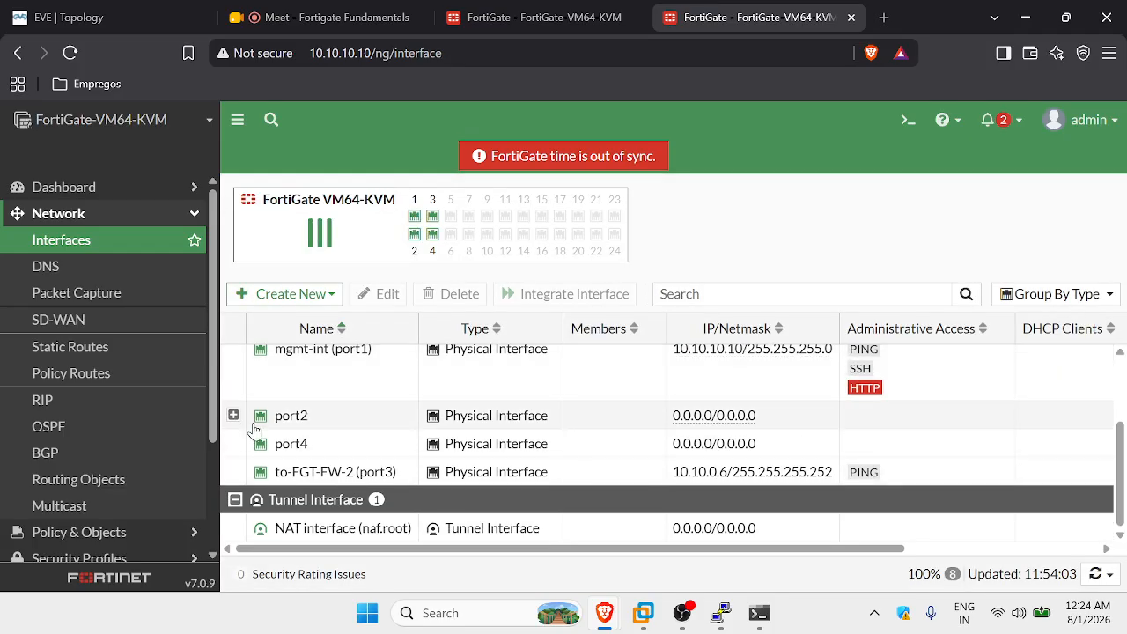
Change the INT20 subinterface's alias from VLAN20 to VLAN20RH and save it.
{"action": "left_click", "coordinate": [234, 415]}
{"action": "right_click", "coordinate": [460, 473]}
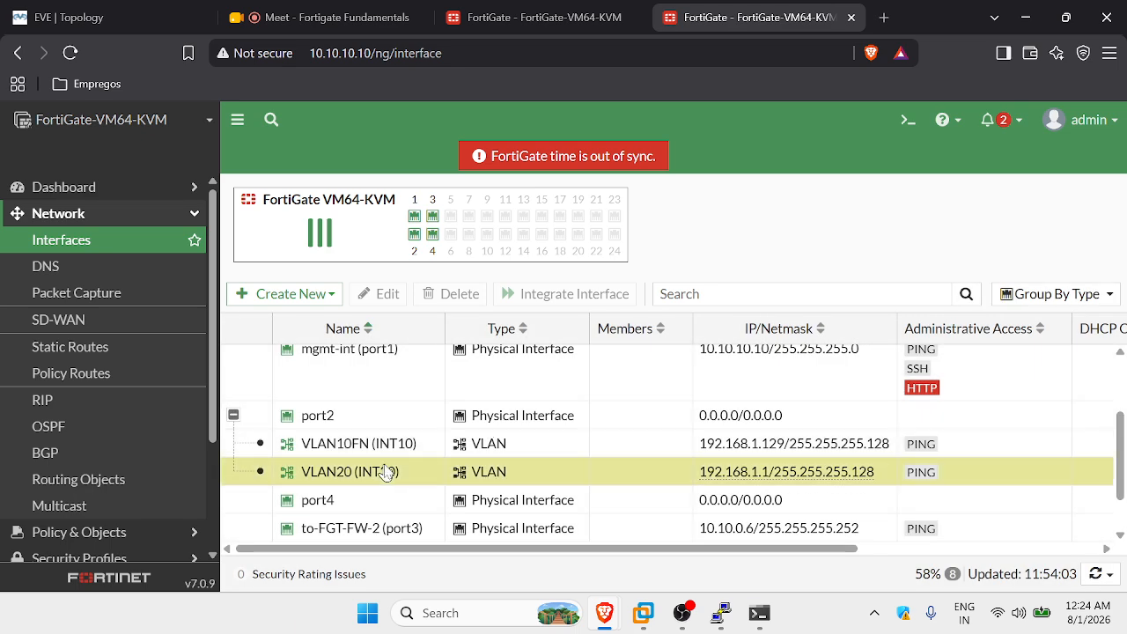
{"action": "left_click", "coordinate": [423, 499]}
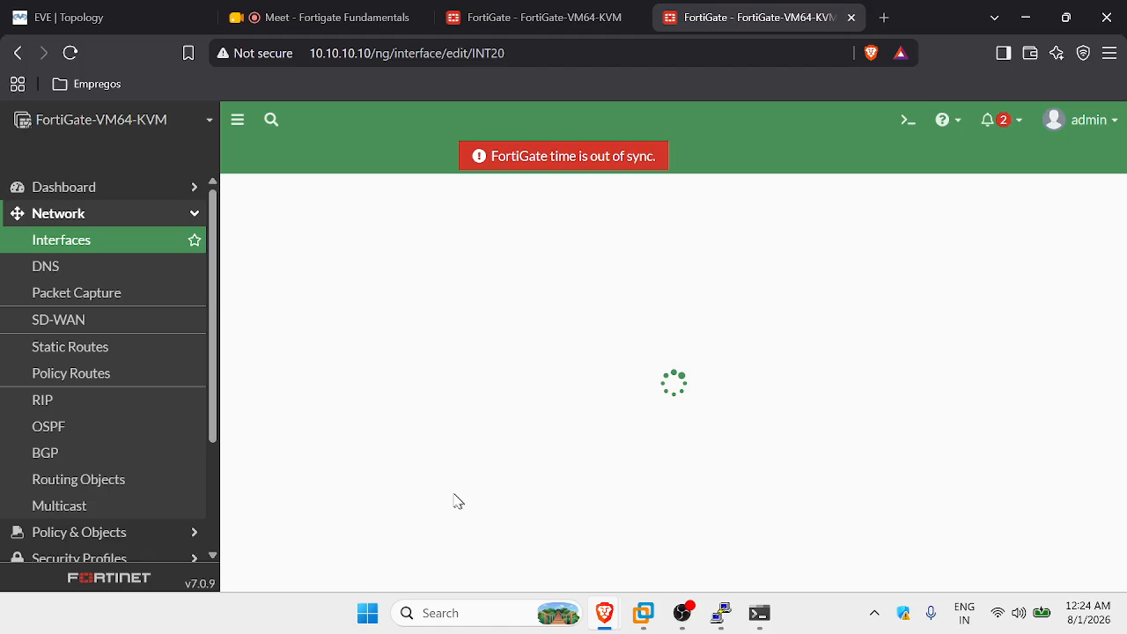
{"action": "left_click", "coordinate": [424, 252]}
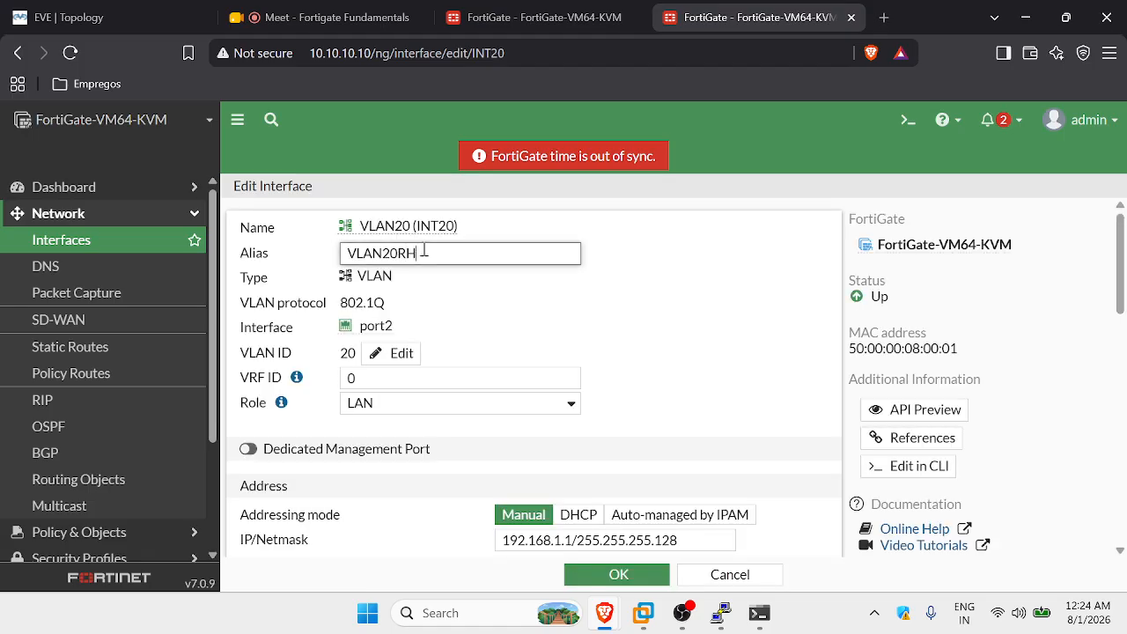
{"action": "left_click", "coordinate": [652, 575]}
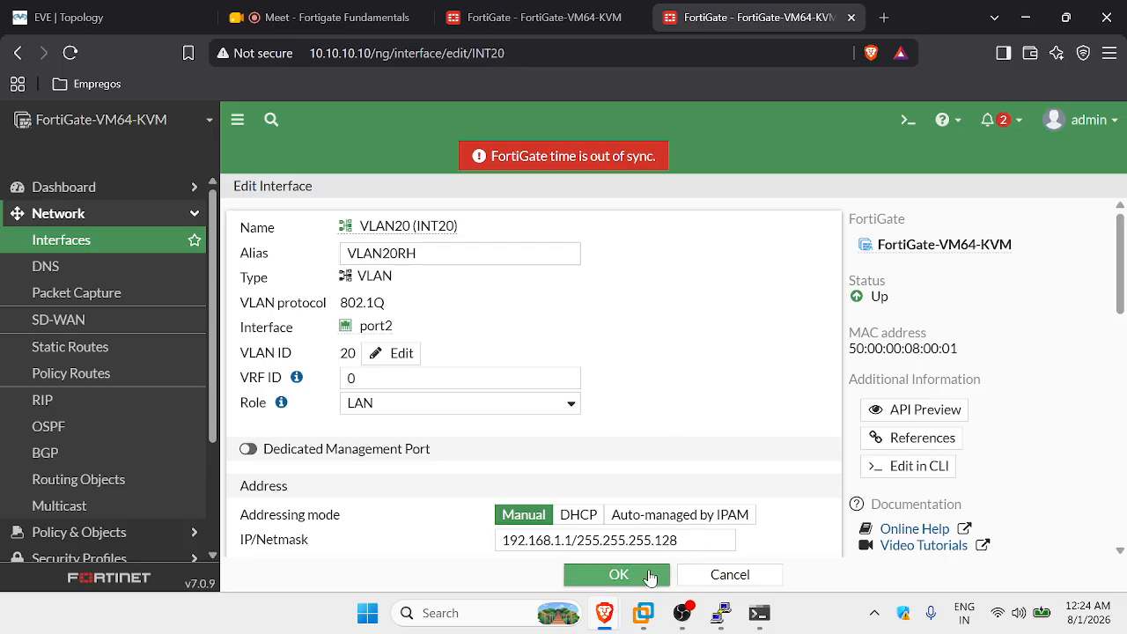
{"action": "scroll", "coordinate": [675, 449], "scroll_direction": "down", "scroll_amount": 2}
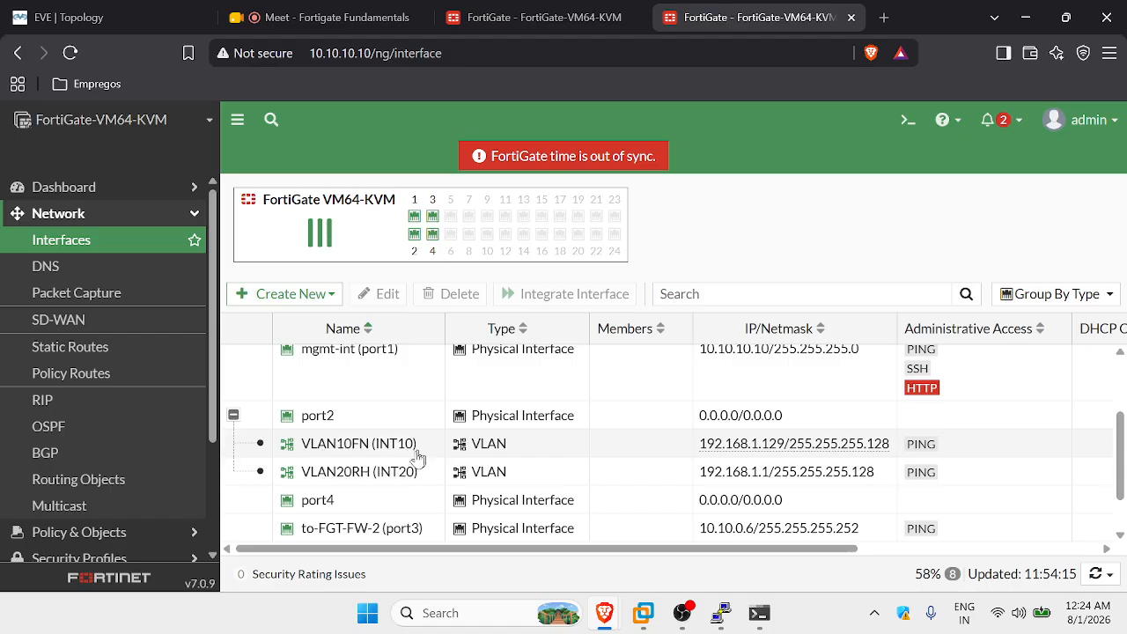
Allow PING administrative access on port2 and save.
{"action": "left_click", "coordinate": [376, 416]}
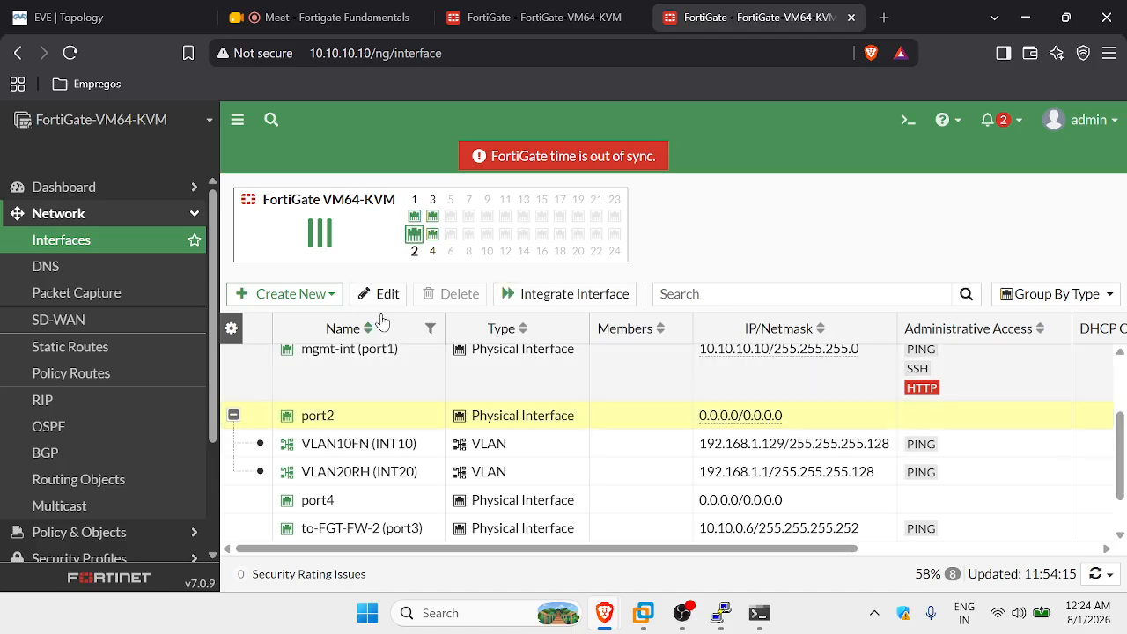
{"action": "left_click", "coordinate": [379, 293]}
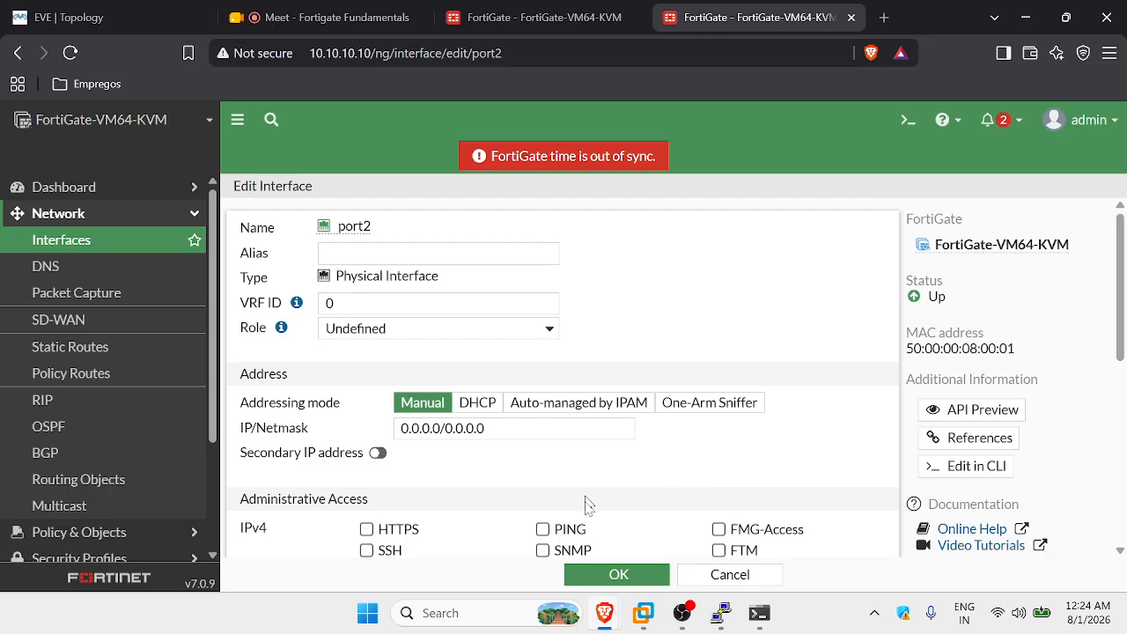
{"action": "left_click", "coordinate": [542, 528]}
{"action": "left_click", "coordinate": [618, 573]}
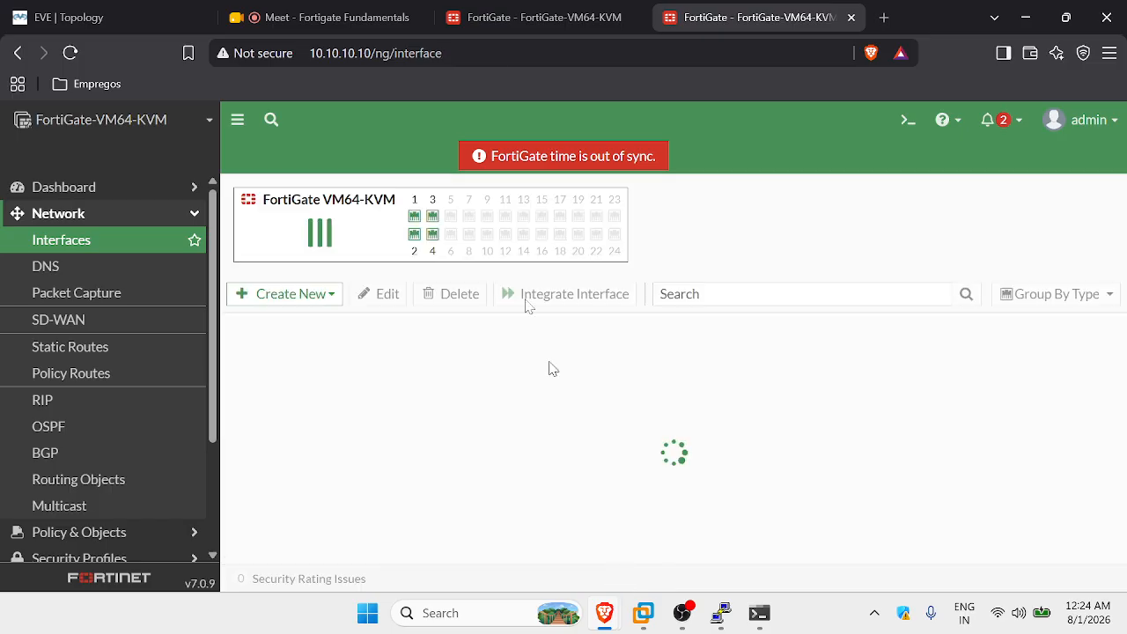
{"action": "scroll", "coordinate": [367, 483], "scroll_direction": "down", "scroll_amount": 2}
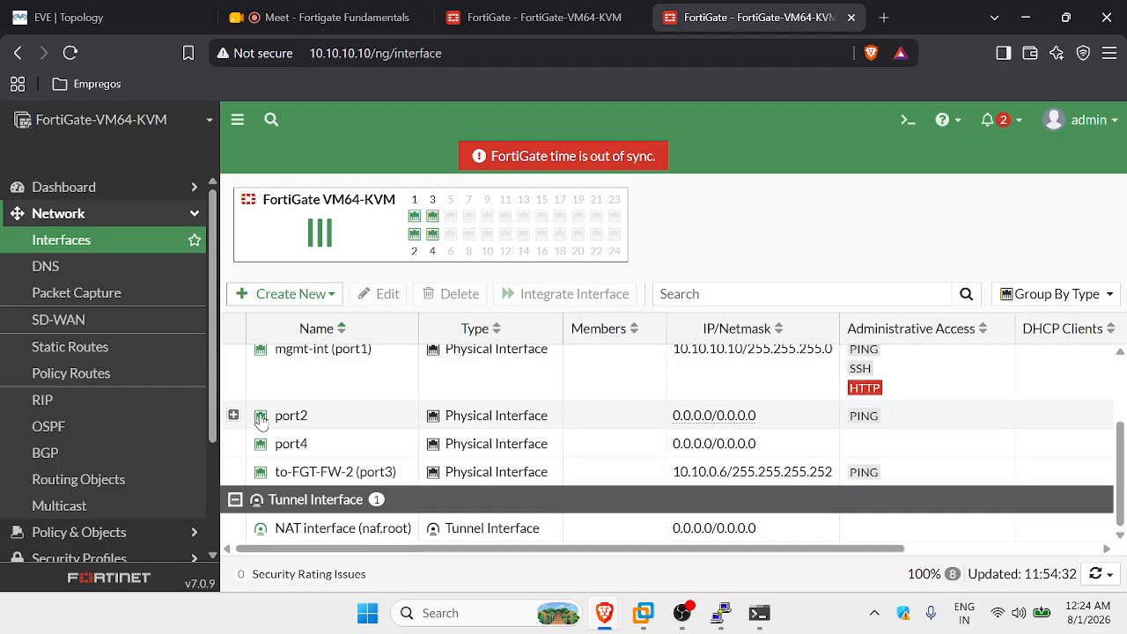
Set port2's alias to LAN and its role to LAN, and save.
{"action": "left_click", "coordinate": [290, 417]}
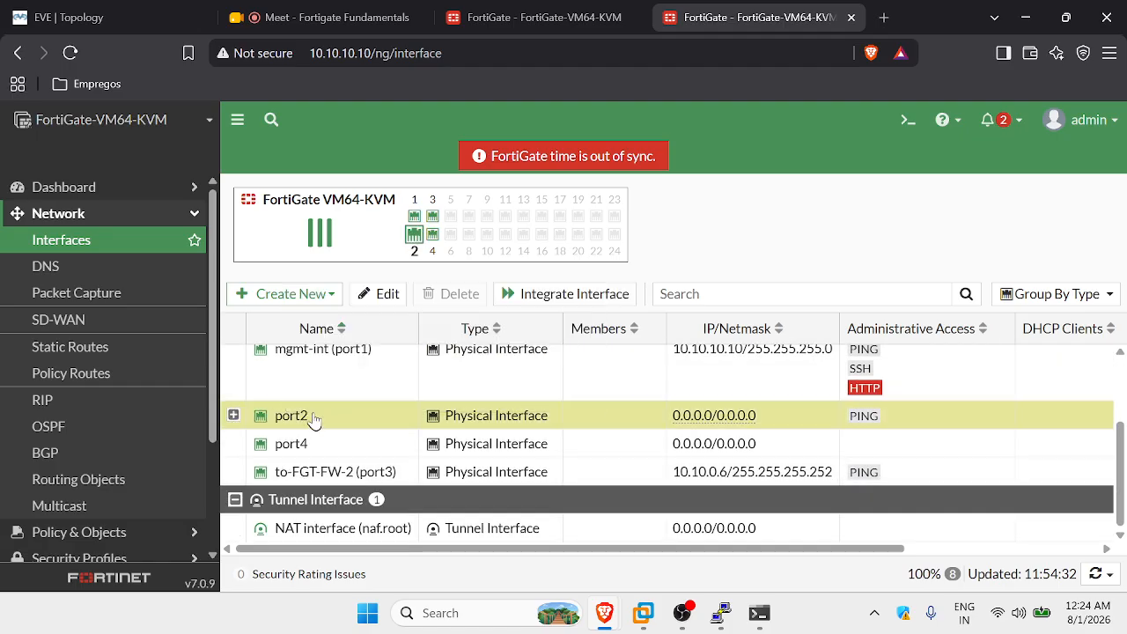
{"action": "right_click", "coordinate": [314, 421]}
{"action": "left_click", "coordinate": [363, 438]}
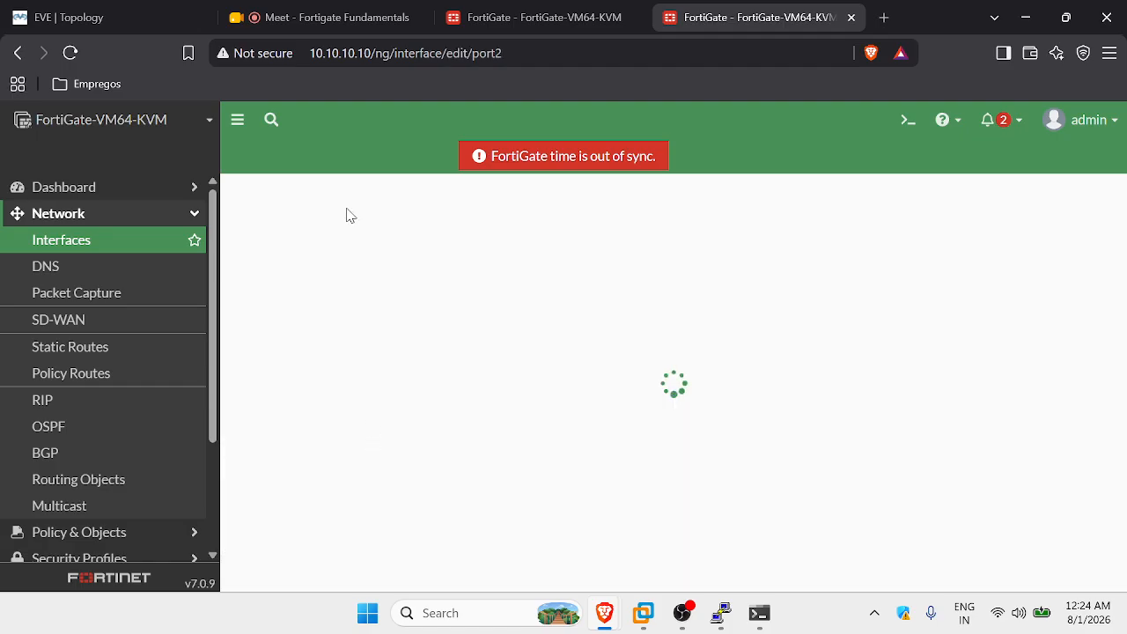
{"action": "left_click", "coordinate": [402, 254]}
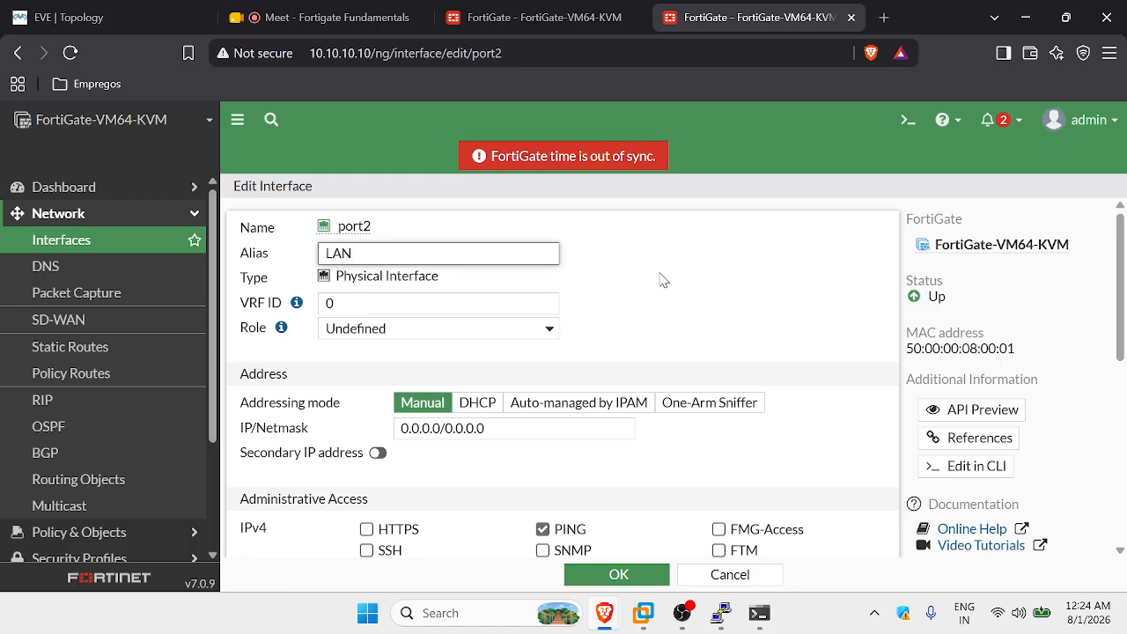
{"action": "left_click", "coordinate": [493, 337]}
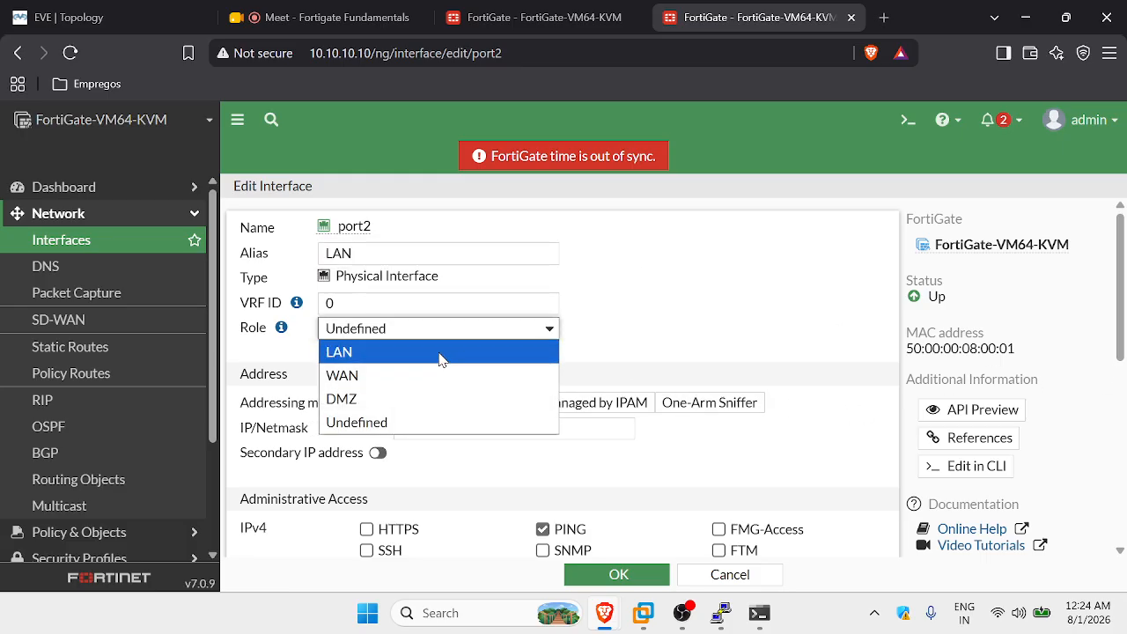
{"action": "left_click", "coordinate": [443, 356]}
{"action": "scroll", "coordinate": [642, 364], "scroll_direction": "down", "scroll_amount": 3}
{"action": "scroll", "coordinate": [642, 364], "scroll_direction": "down", "scroll_amount": 3}
{"action": "left_click", "coordinate": [641, 574]}
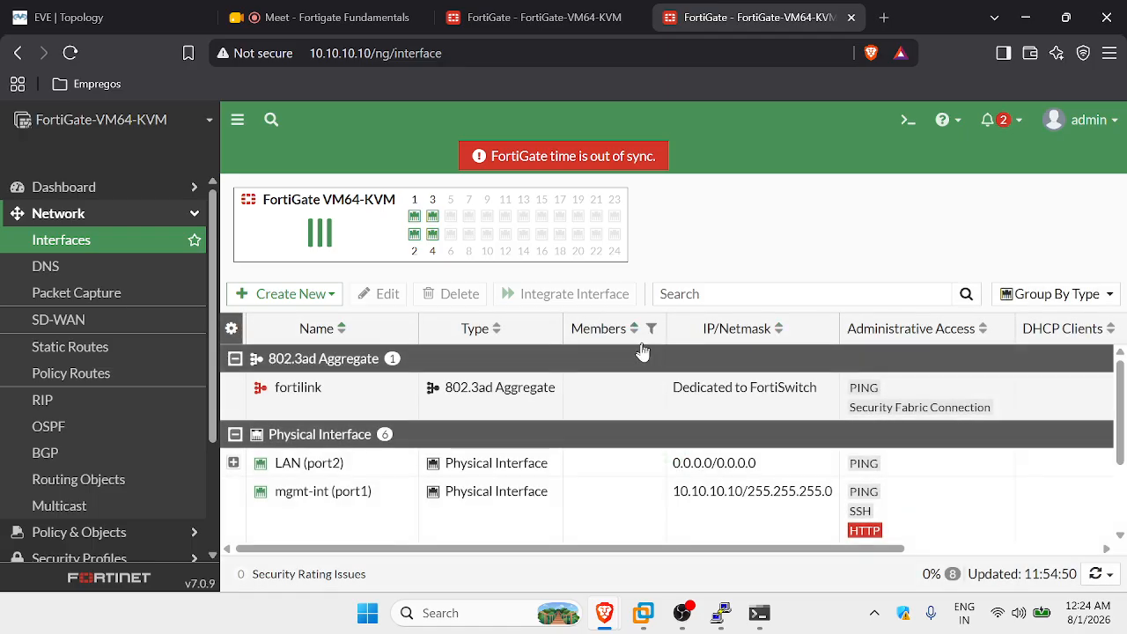
{"action": "scroll", "coordinate": [645, 366], "scroll_direction": "down", "scroll_amount": 5}
{"action": "scroll", "coordinate": [432, 401], "scroll_direction": "up", "scroll_amount": 5}
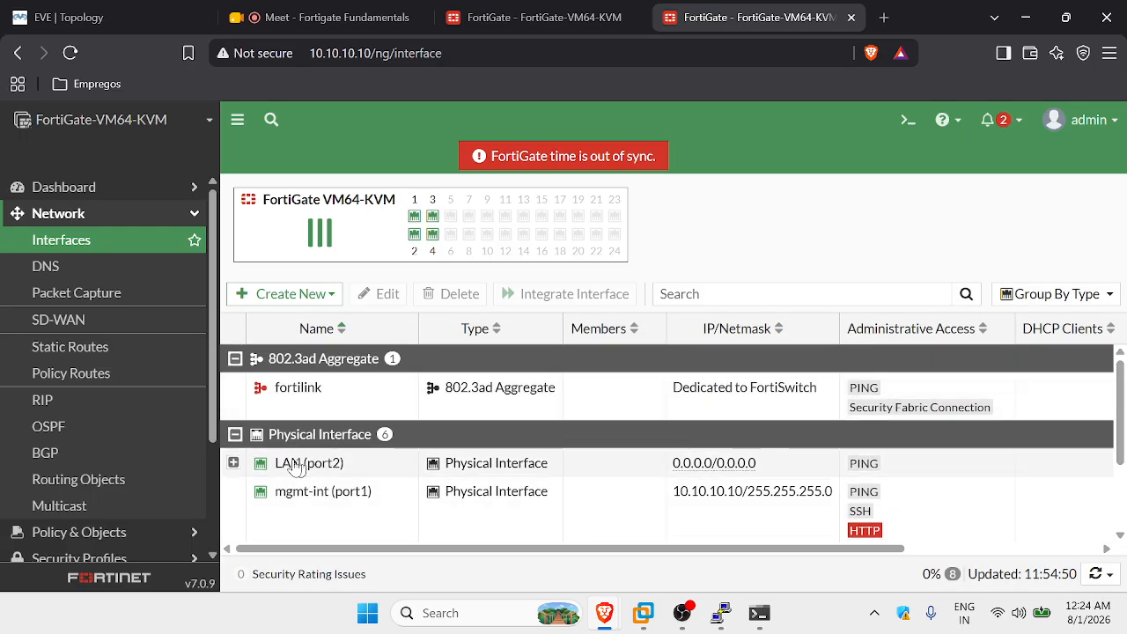
{"action": "mouse_move", "coordinate": [299, 471]}
Review the VLAN DHCP ranges and INT10's references, then return to the EVE-NG topology.
{"action": "left_click", "coordinate": [235, 463]}
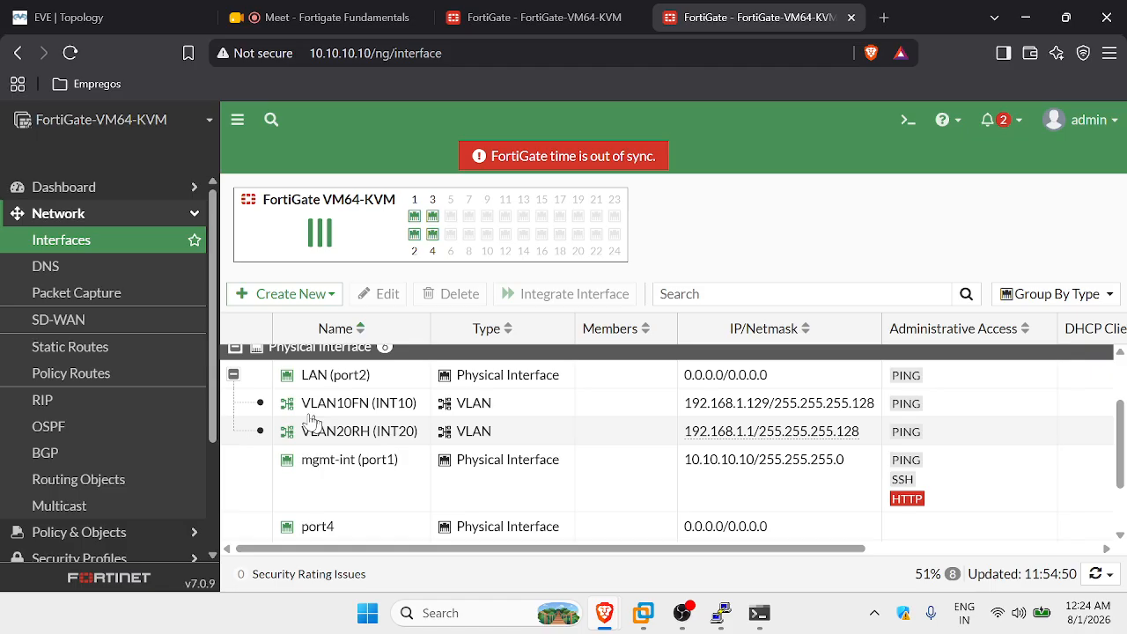
{"action": "mouse_move", "coordinate": [346, 415]}
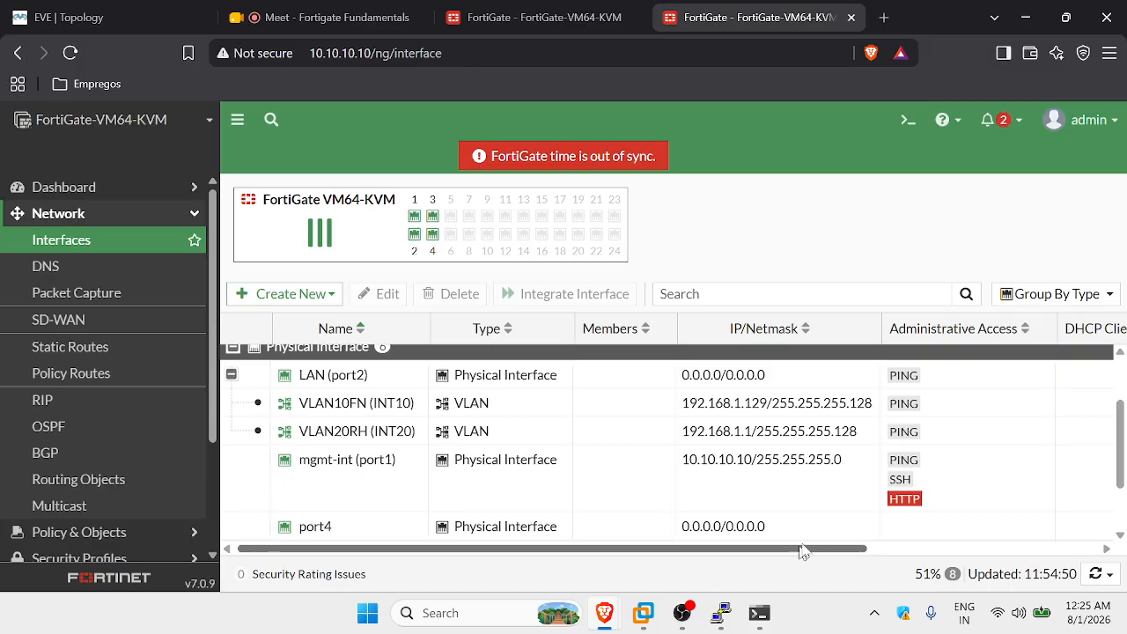
{"action": "left_click_drag", "start_coordinate": [802, 550], "coordinate": [1061, 532]}
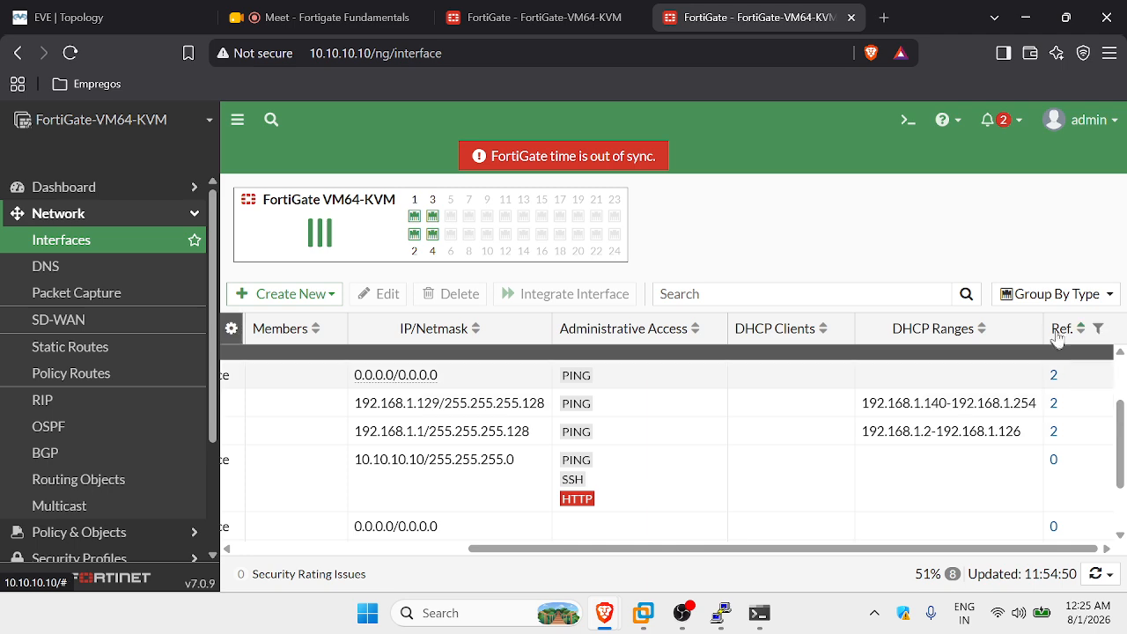
{"action": "left_click", "coordinate": [1053, 404]}
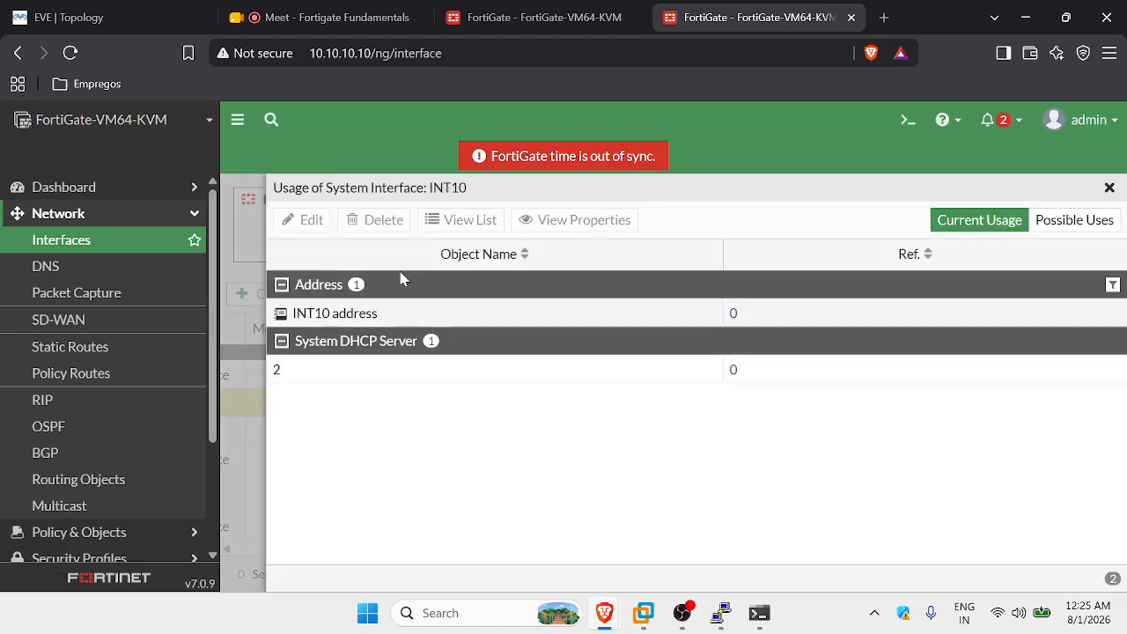
{"action": "mouse_move", "coordinate": [336, 314]}
{"action": "left_click", "coordinate": [280, 377]}
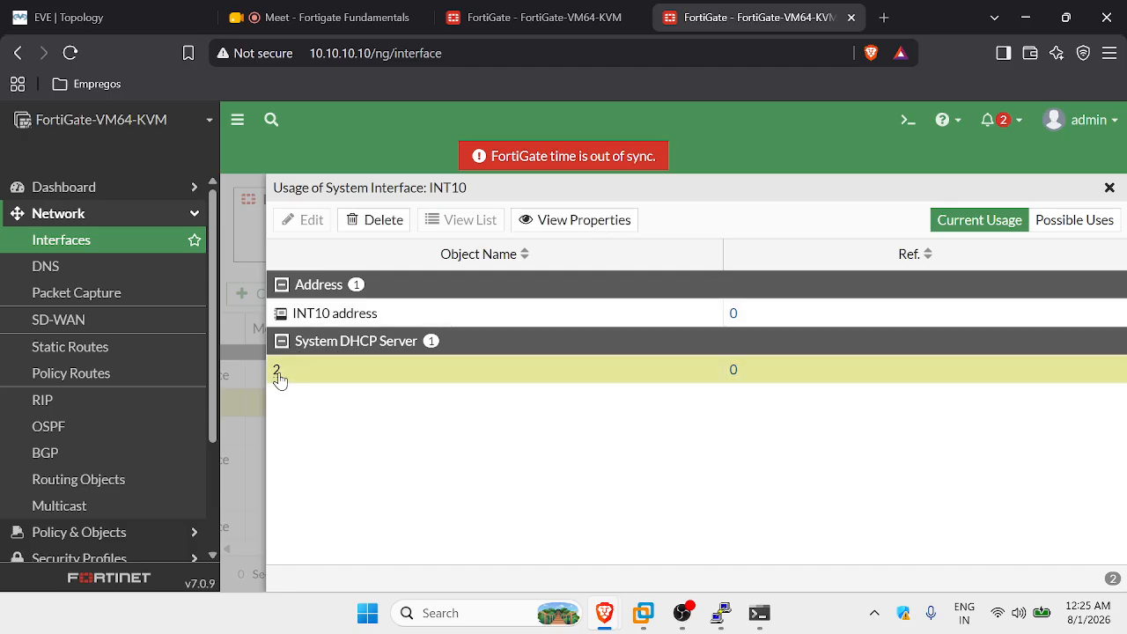
{"action": "left_click", "coordinate": [1109, 192]}
{"action": "scroll", "coordinate": [818, 503], "scroll_direction": "up", "scroll_amount": 1}
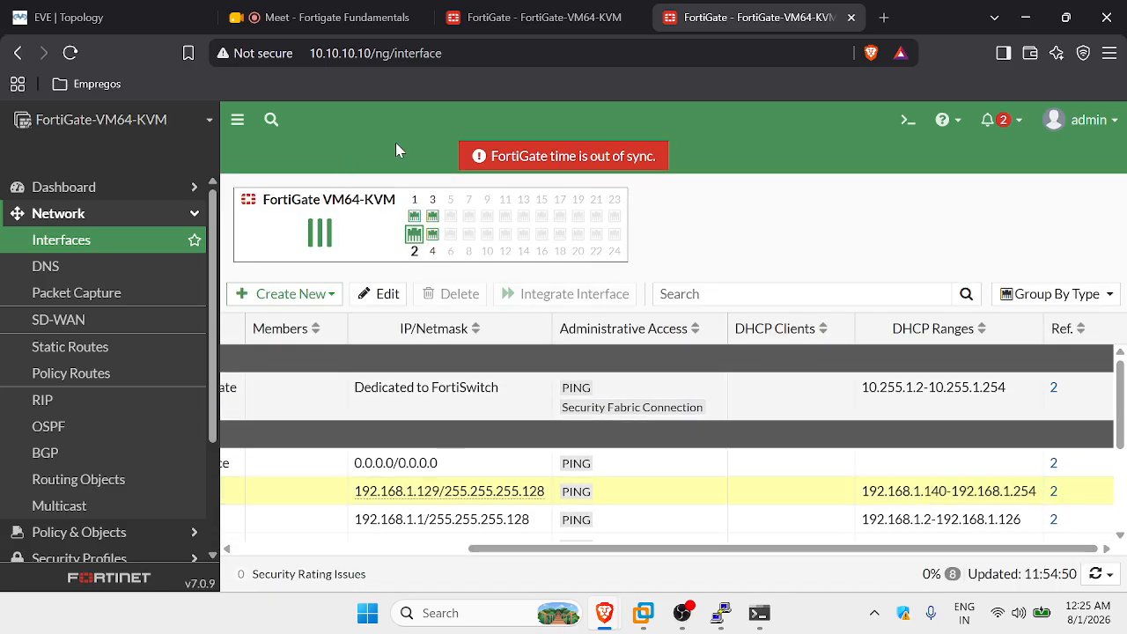
{"action": "left_click", "coordinate": [88, 18]}
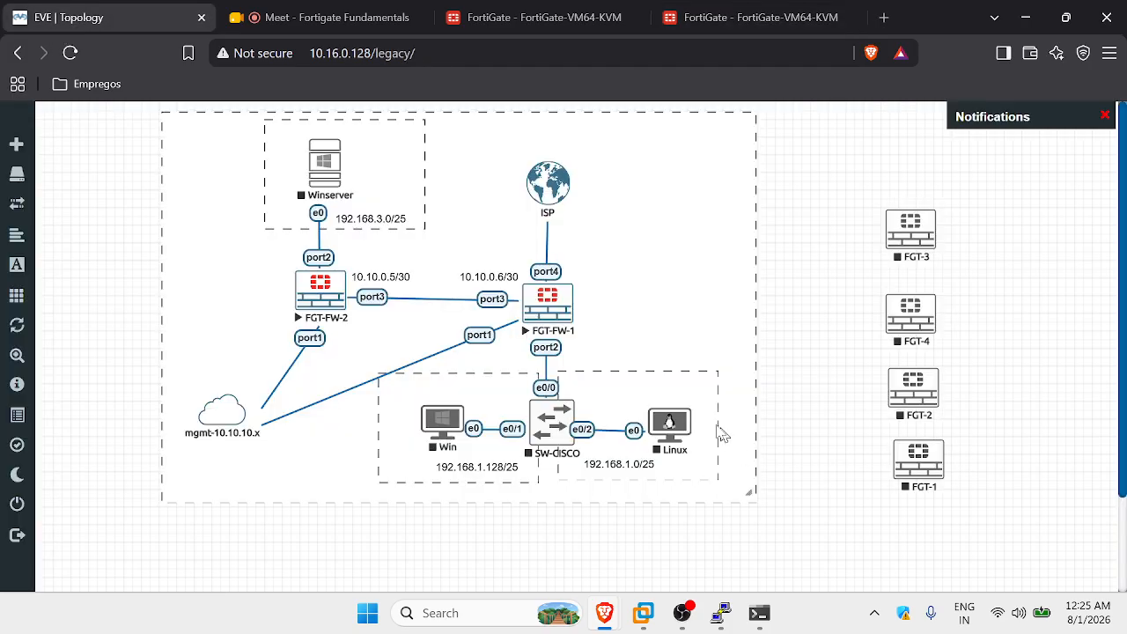
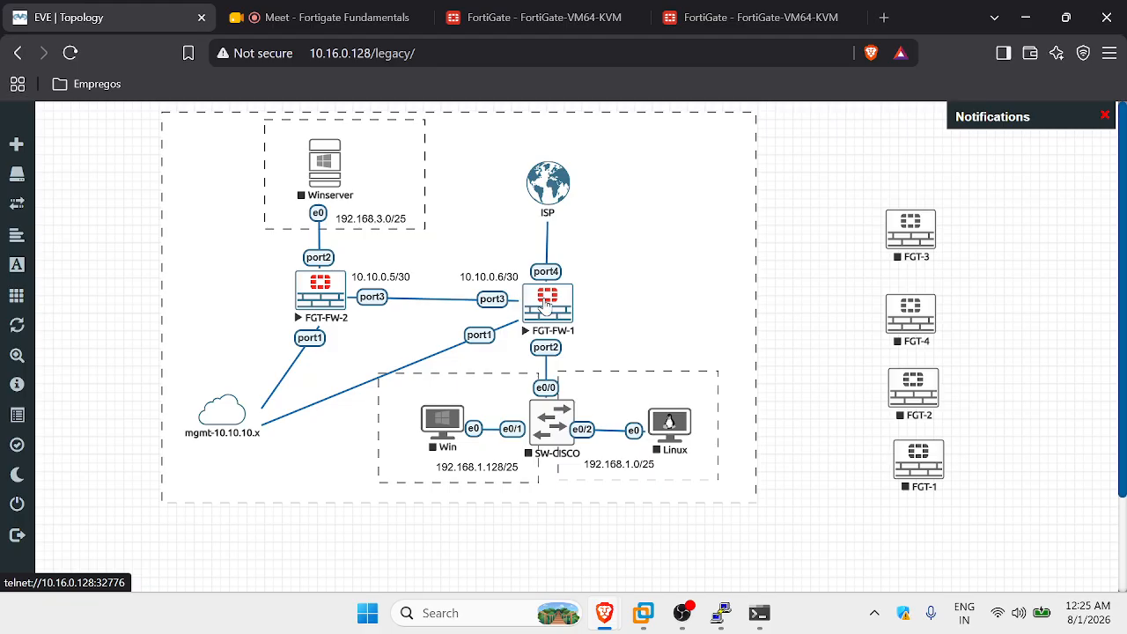
Try a console on FGT-FW-1, review the 10.10.10.20 system settings, and return to the topology.
{"action": "left_click_drag", "start_coordinate": [545, 302], "coordinate": [546, 300]}
{"action": "left_click", "coordinate": [546, 302]}
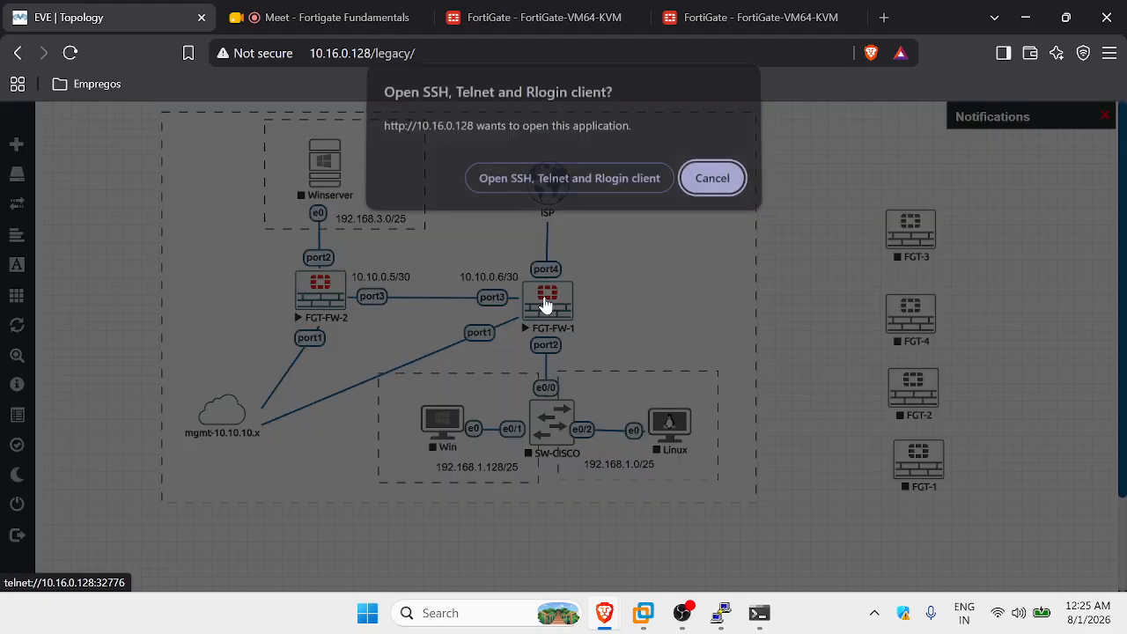
{"action": "left_click", "coordinate": [719, 176]}
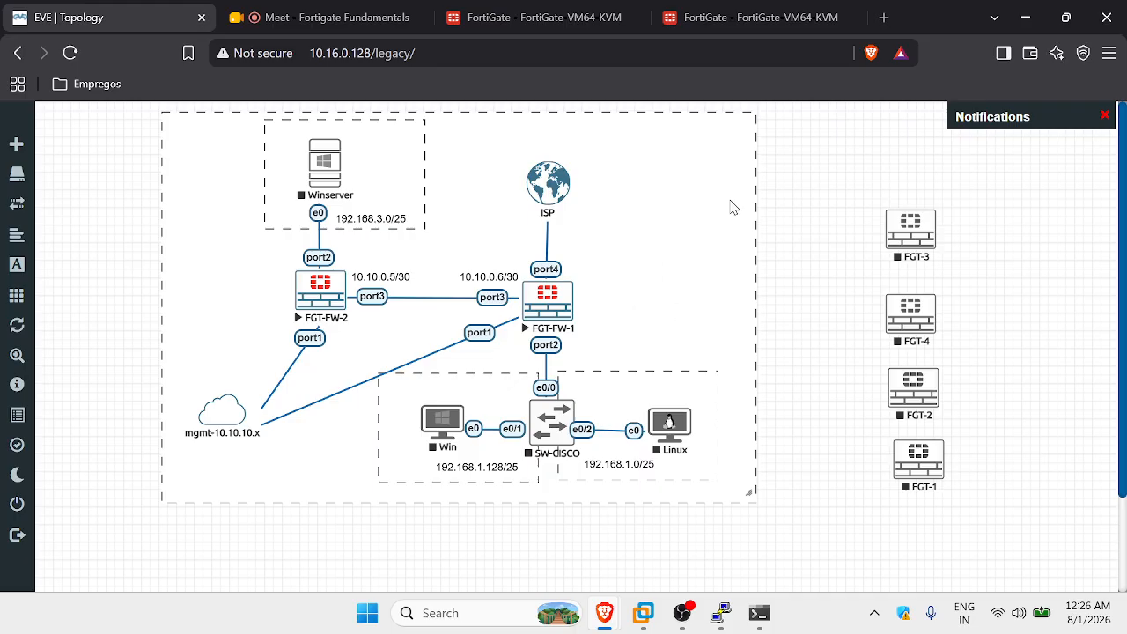
{"action": "left_click", "coordinate": [744, 17]}
{"action": "left_click", "coordinate": [559, 12]}
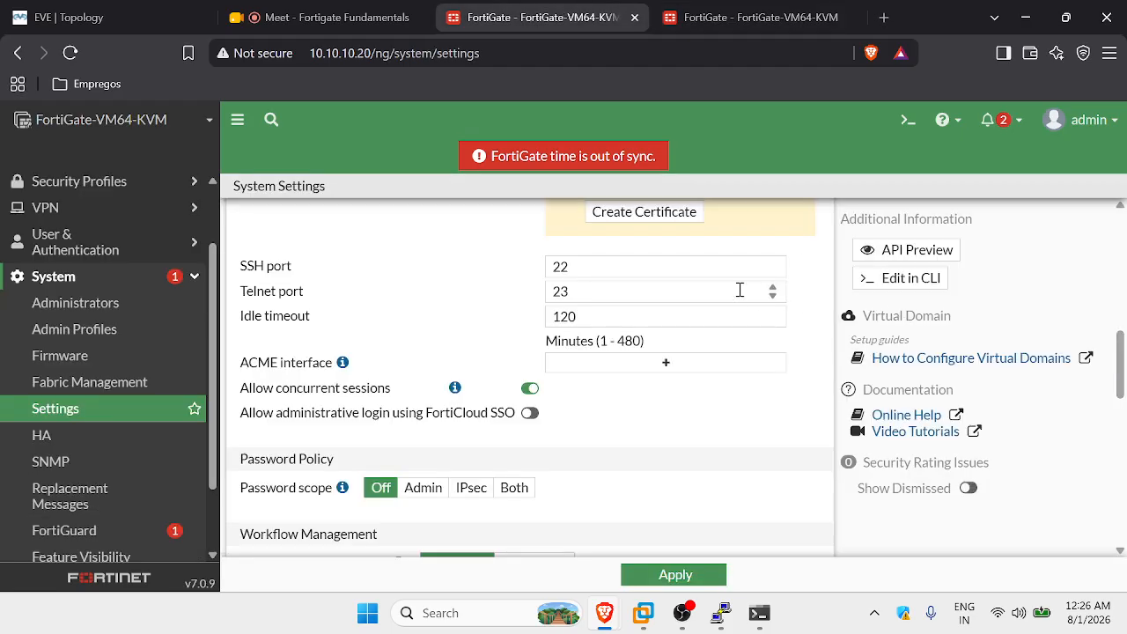
{"action": "scroll", "coordinate": [745, 330], "scroll_direction": "up", "scroll_amount": 5}
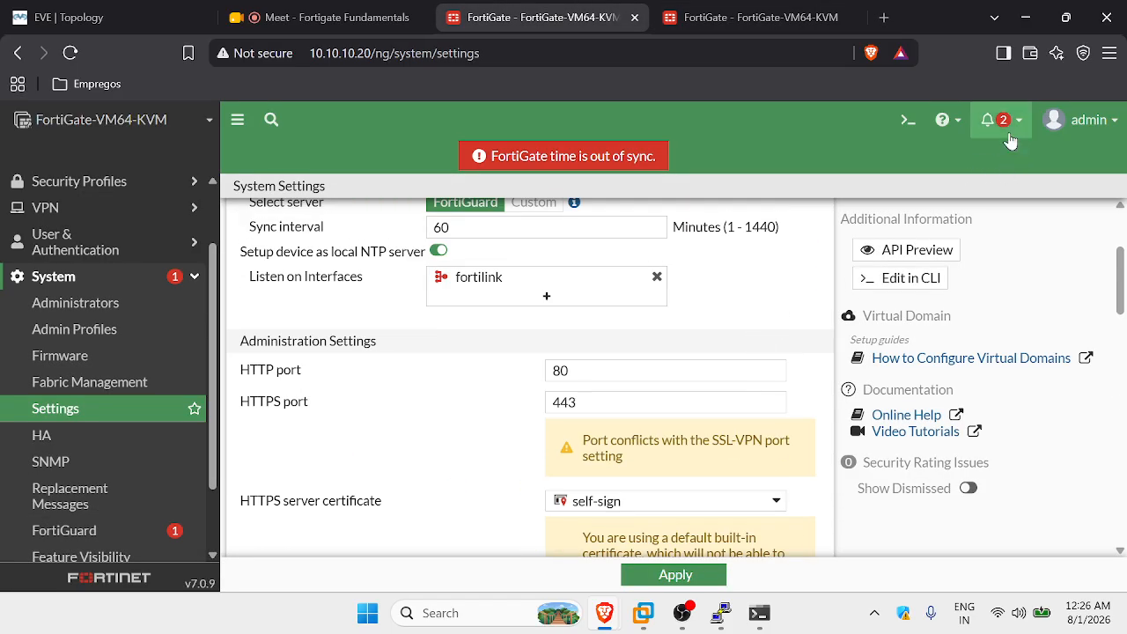
{"action": "left_click", "coordinate": [112, 17]}
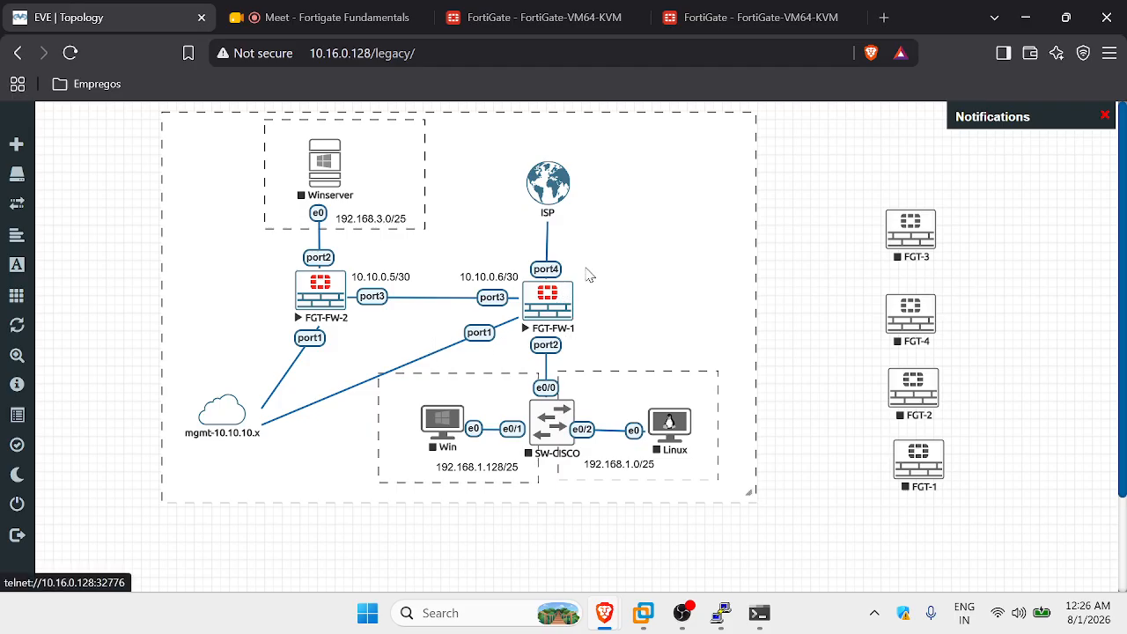
On 10.10.10.10, open the configuration backup page, toggle encryption, note FortiOS v7.0.9, then cancel.
{"action": "left_click", "coordinate": [718, 19]}
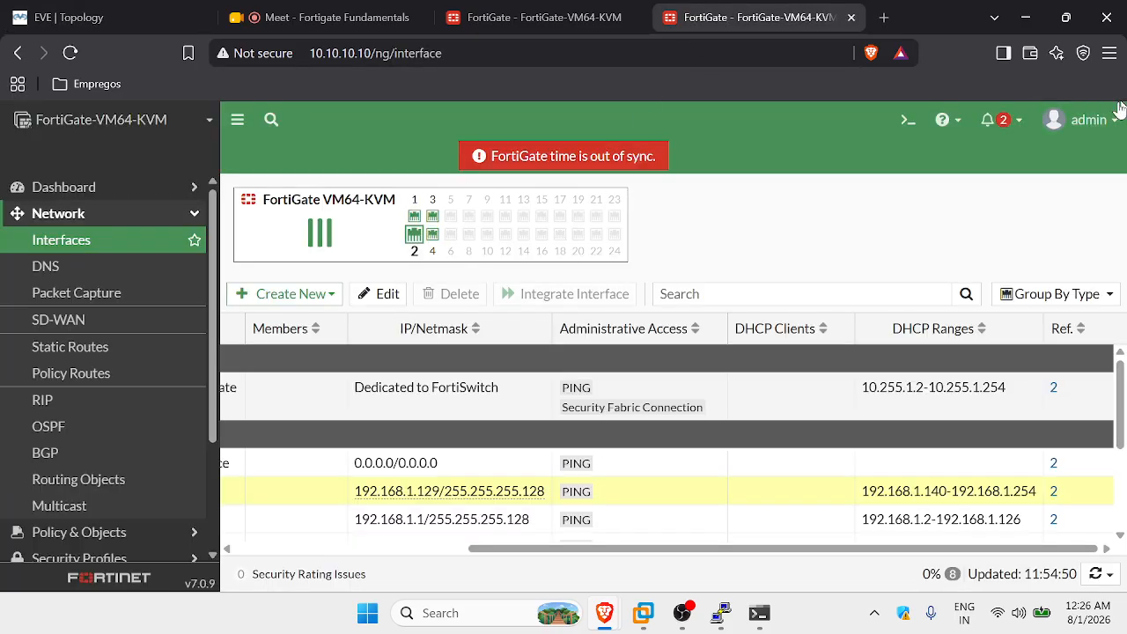
{"action": "left_click", "coordinate": [1089, 118]}
{"action": "mouse_move", "coordinate": [1030, 224]}
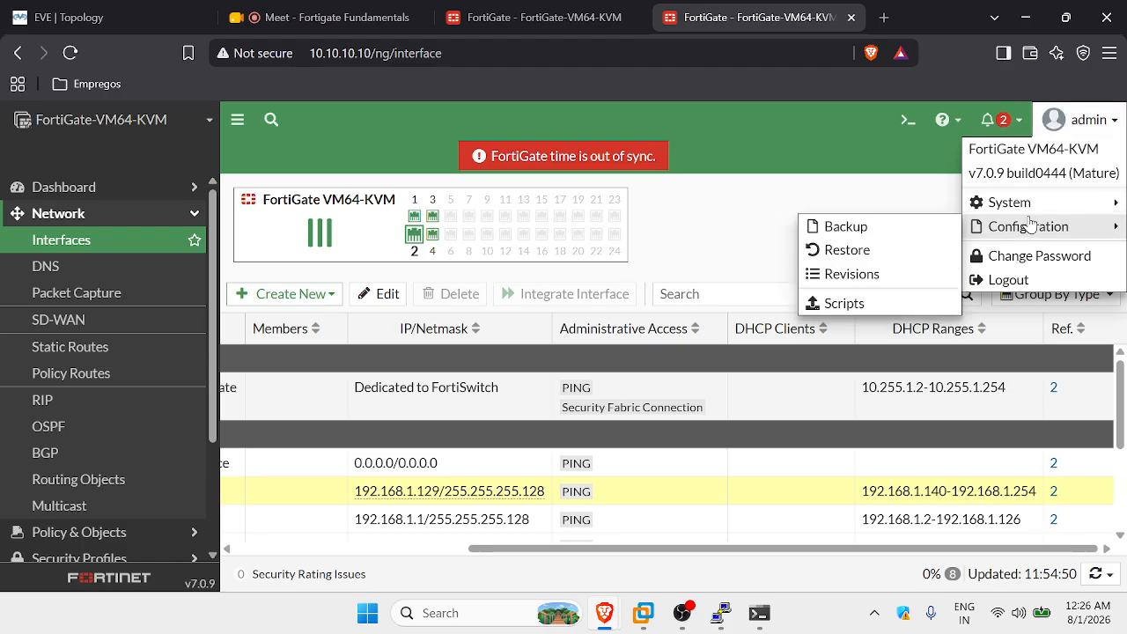
{"action": "left_click", "coordinate": [863, 230]}
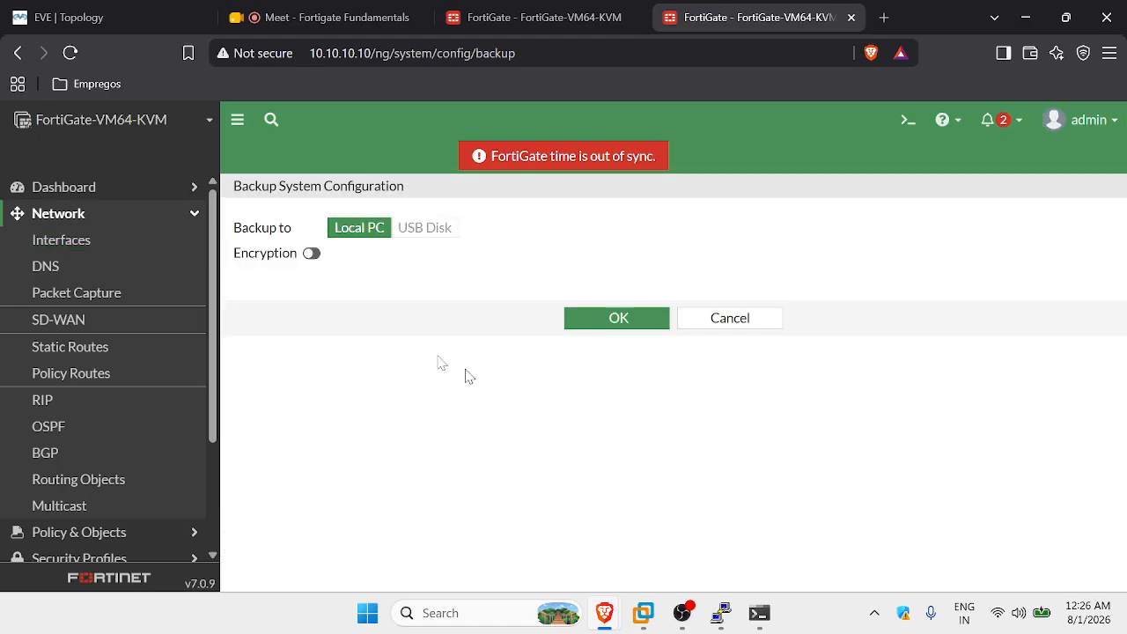
{"action": "left_click", "coordinate": [311, 256]}
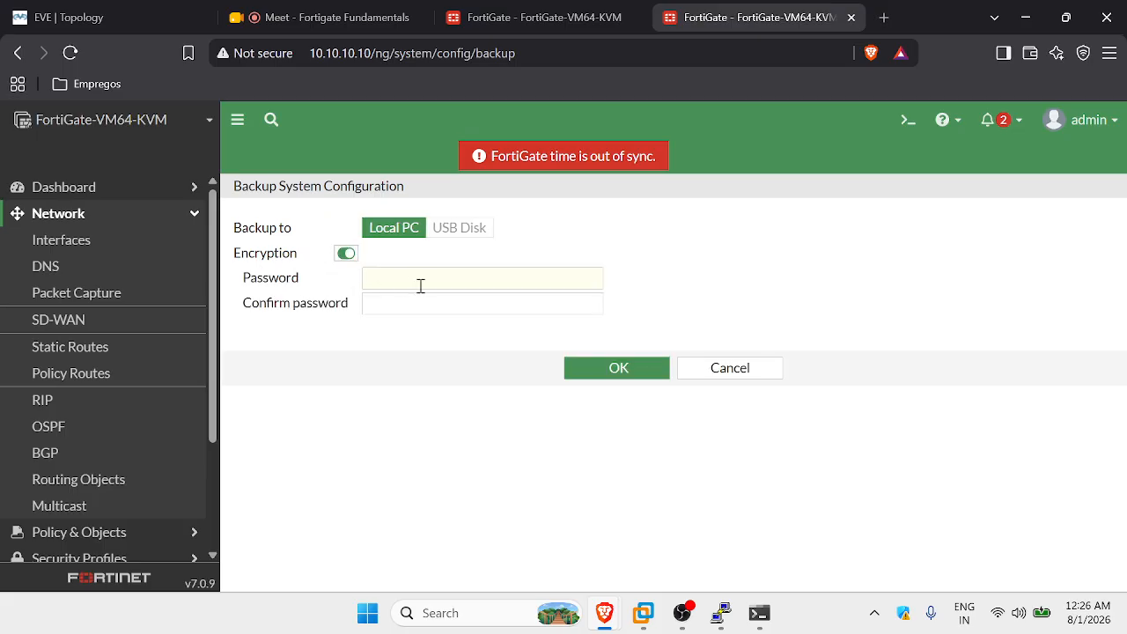
{"action": "left_click", "coordinate": [346, 253]}
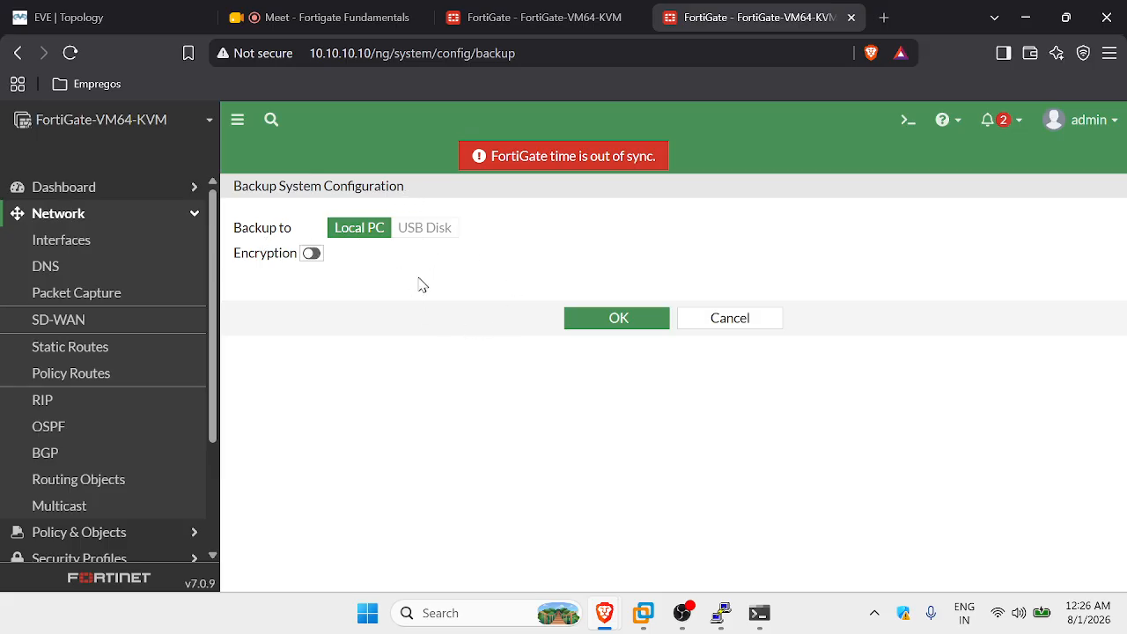
{"action": "double_click", "coordinate": [213, 582]}
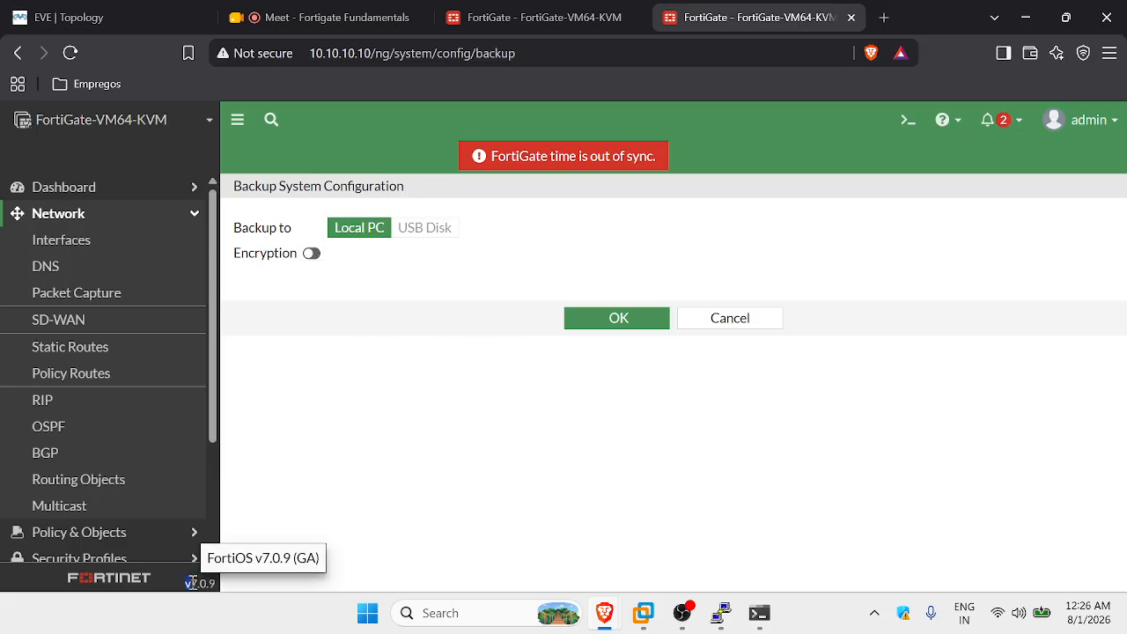
{"action": "left_click", "coordinate": [720, 318]}
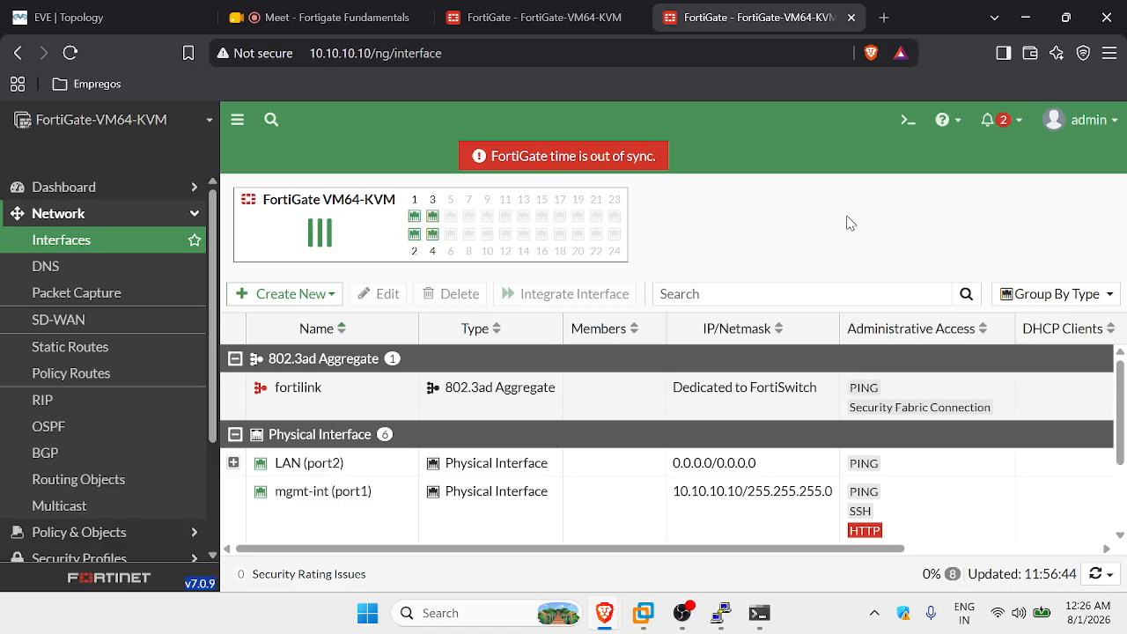
Apply the 10.10.10.20 System Settings changes and go back to the EVE-NG topology.
{"action": "left_click", "coordinate": [556, 16]}
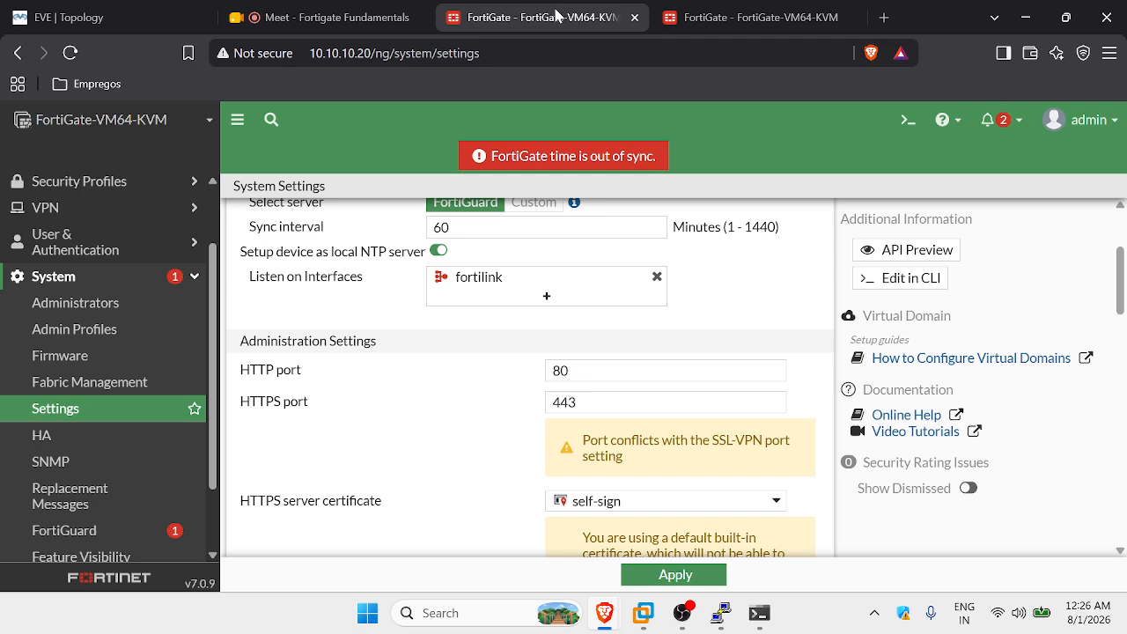
{"action": "left_click", "coordinate": [678, 574]}
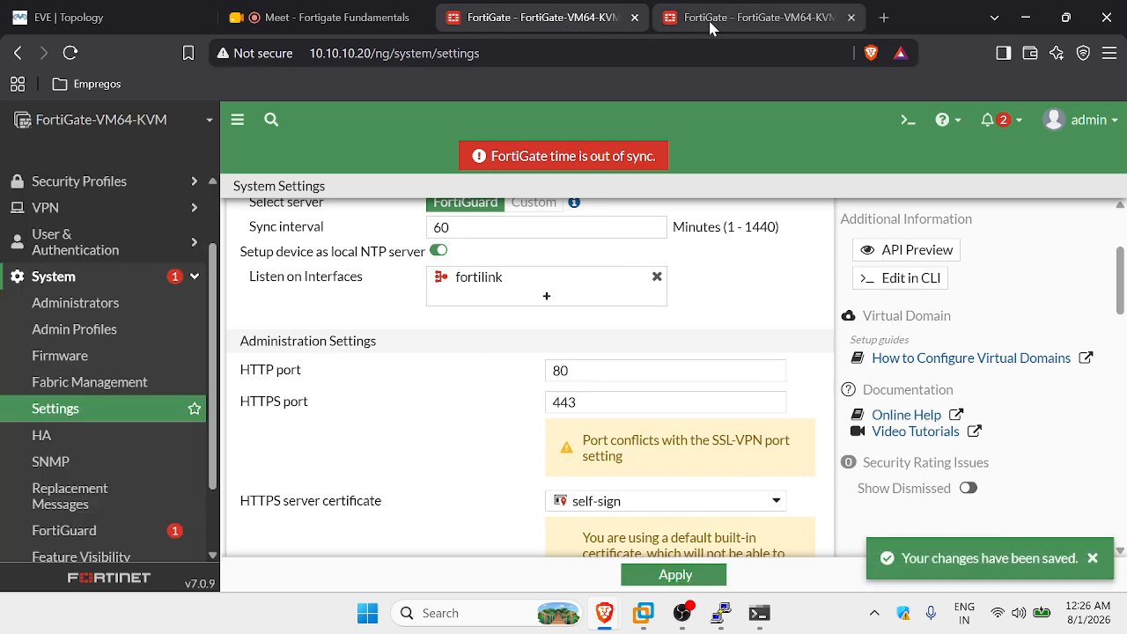
{"action": "left_click", "coordinate": [708, 20]}
{"action": "left_click", "coordinate": [117, 10]}
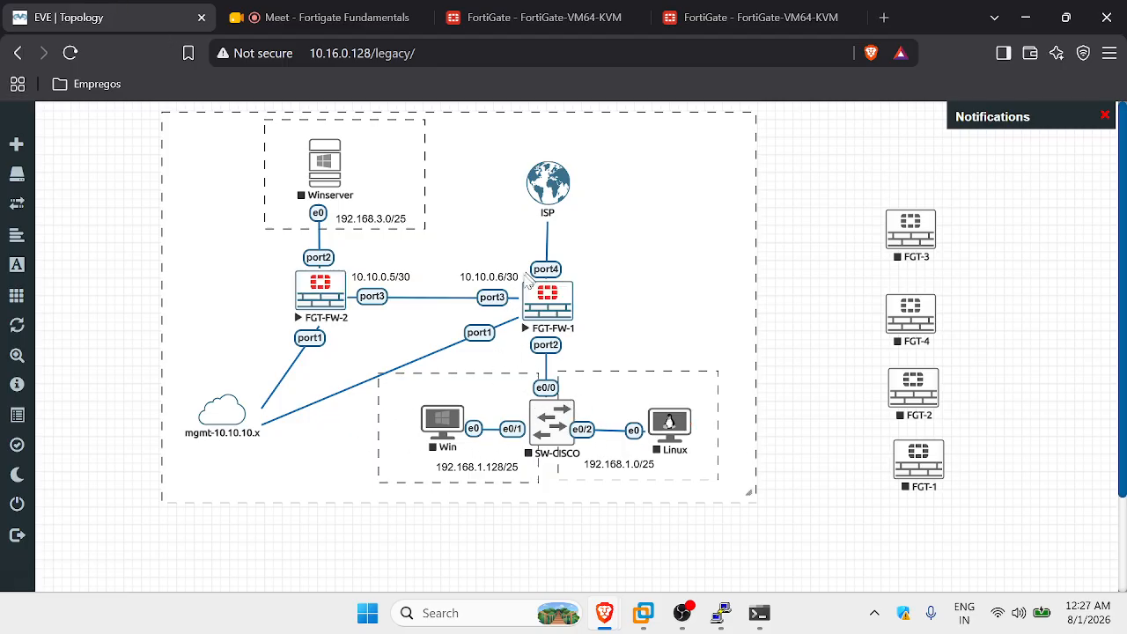
Start the SW-CISCO switch and drag the whole selected topology left on the canvas.
{"action": "right_click", "coordinate": [556, 419]}
{"action": "left_click", "coordinate": [611, 378]}
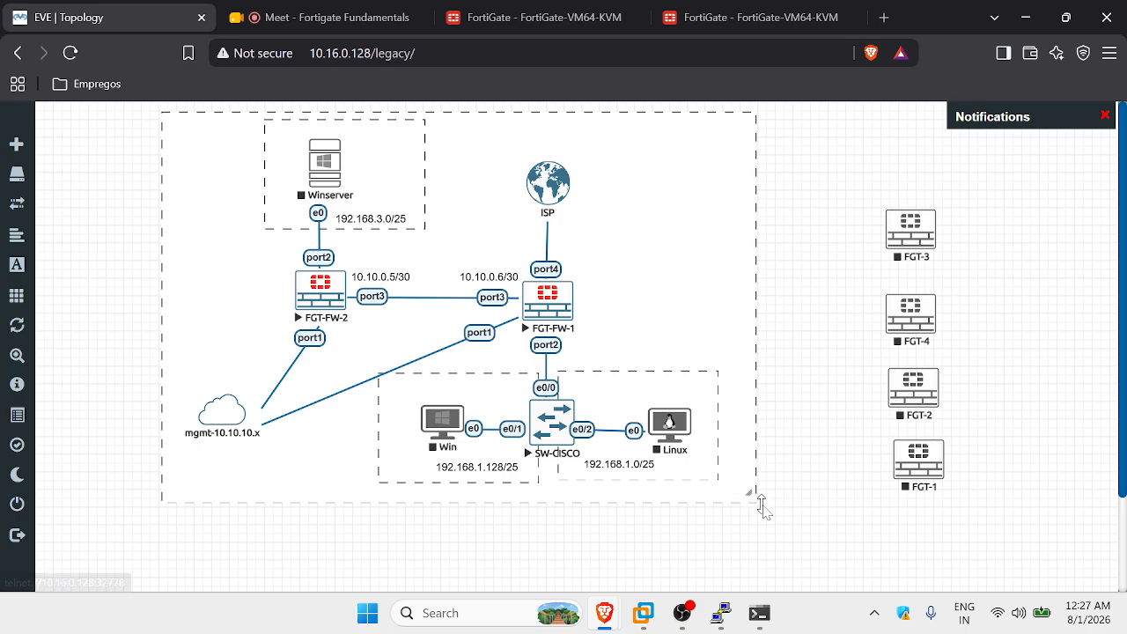
{"action": "left_click_drag", "start_coordinate": [851, 525], "coordinate": [159, 115]}
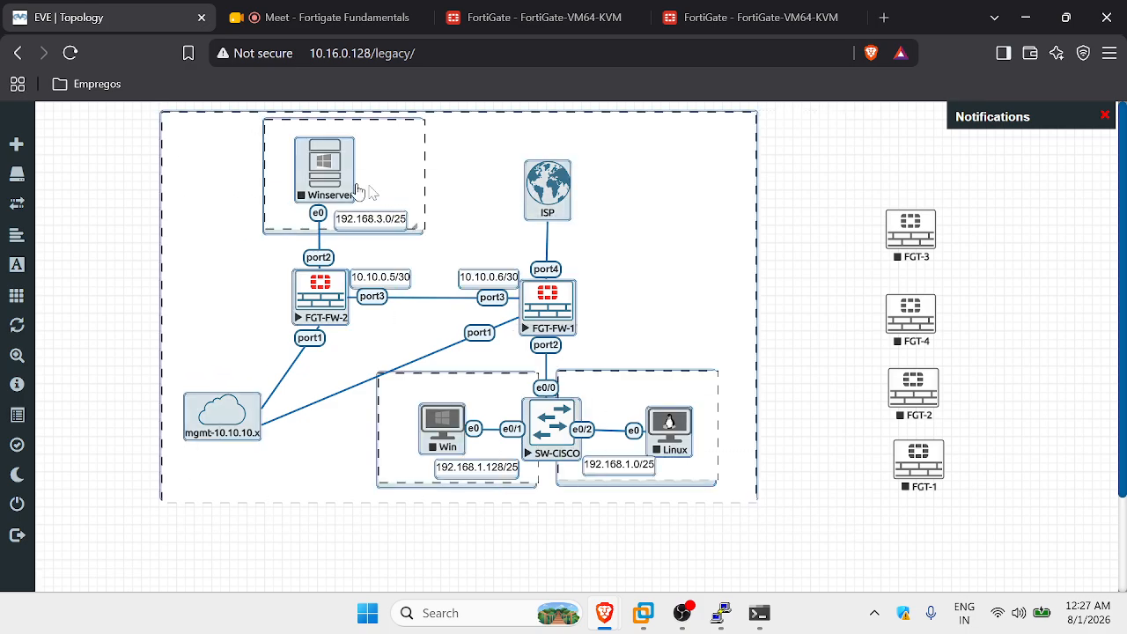
{"action": "left_click_drag", "start_coordinate": [456, 206], "coordinate": [369, 221]}
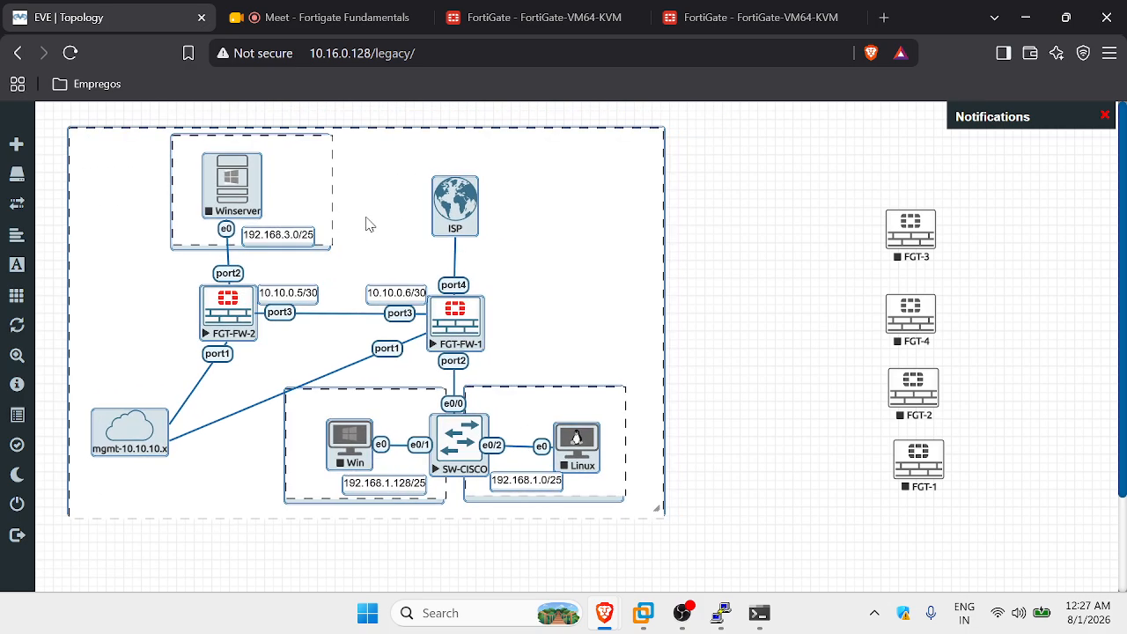
{"action": "left_click", "coordinate": [767, 299]}
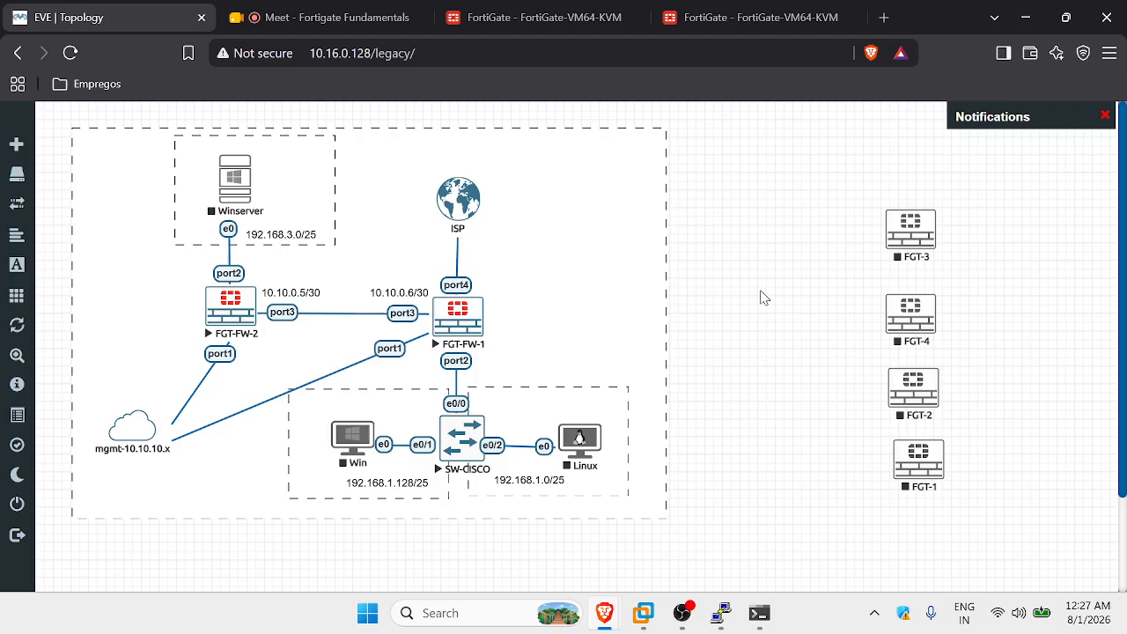
Open the SW-CISCO console, move it aside, and enter global configuration mode with en and conf t.
{"action": "left_click", "coordinate": [467, 419]}
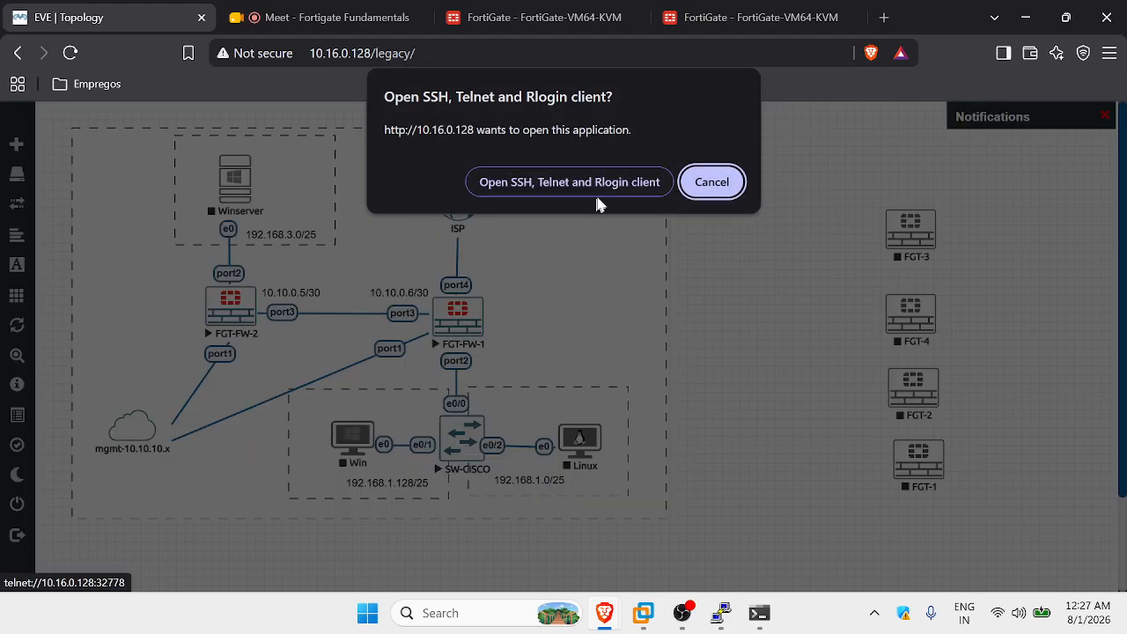
{"action": "left_click", "coordinate": [594, 188]}
{"action": "left_click_drag", "start_coordinate": [480, 103], "coordinate": [836, 129]}
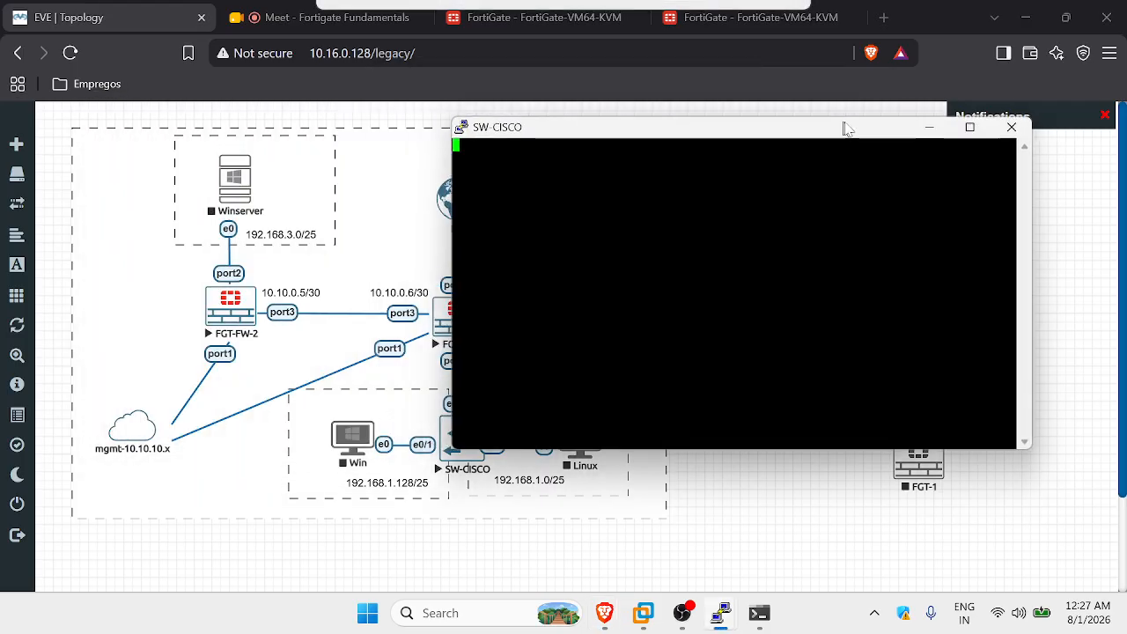
{"action": "left_click_drag", "start_coordinate": [727, 132], "coordinate": [808, 201]}
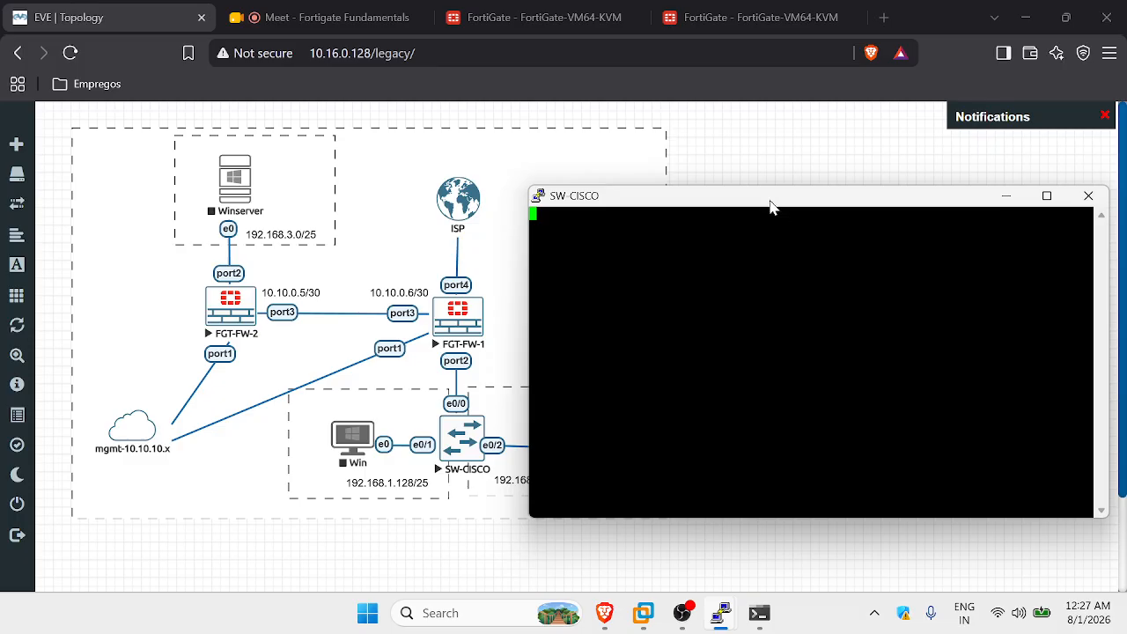
{"action": "key", "text": "Return"}
{"action": "key", "text": "Caps_Lock"}
{"action": "type", "text": "en"}
{"action": "key", "text": "Return"}
{"action": "type", "text": "conf t"}
{"action": "key", "text": "Return"}
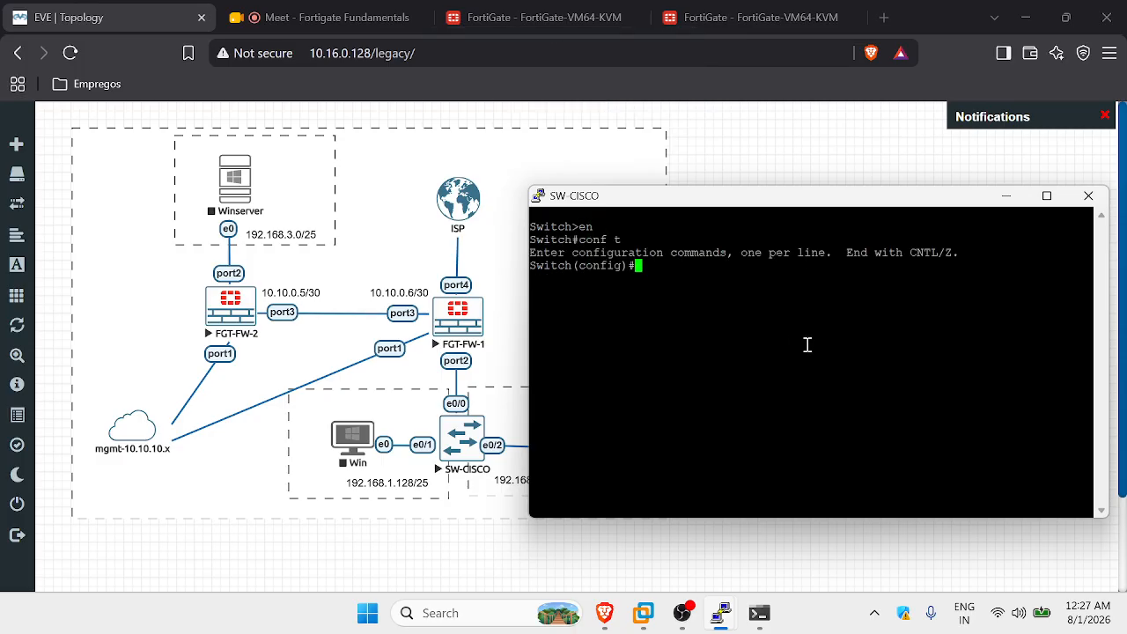
Create VLAN 10 named FN and VLAN 20 named RH.
{"action": "type", "text": "int"}
{"action": "key", "text": "BackSpace"}
{"action": "key", "text": "BackSpace"}
{"action": "key", "text": "BackSpace"}
{"action": "key", "text": "BackSpace"}
{"action": "type", "text": "vlan 10"}
{"action": "key", "text": "Return"}
{"action": "type", "text": "name FN"}
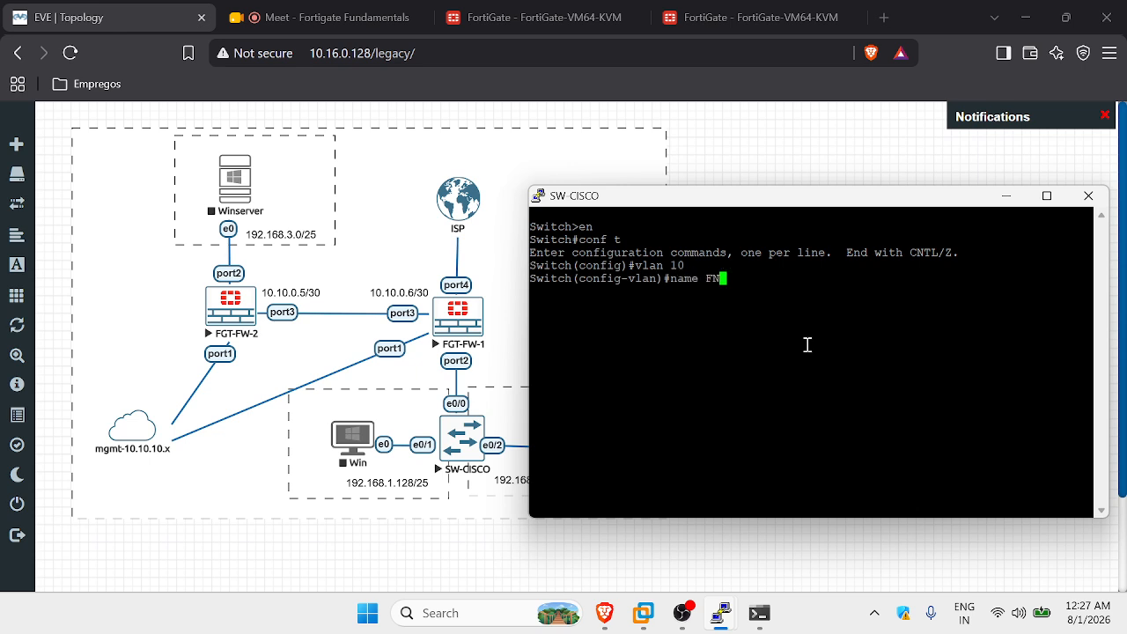
{"action": "key", "text": "Return"}
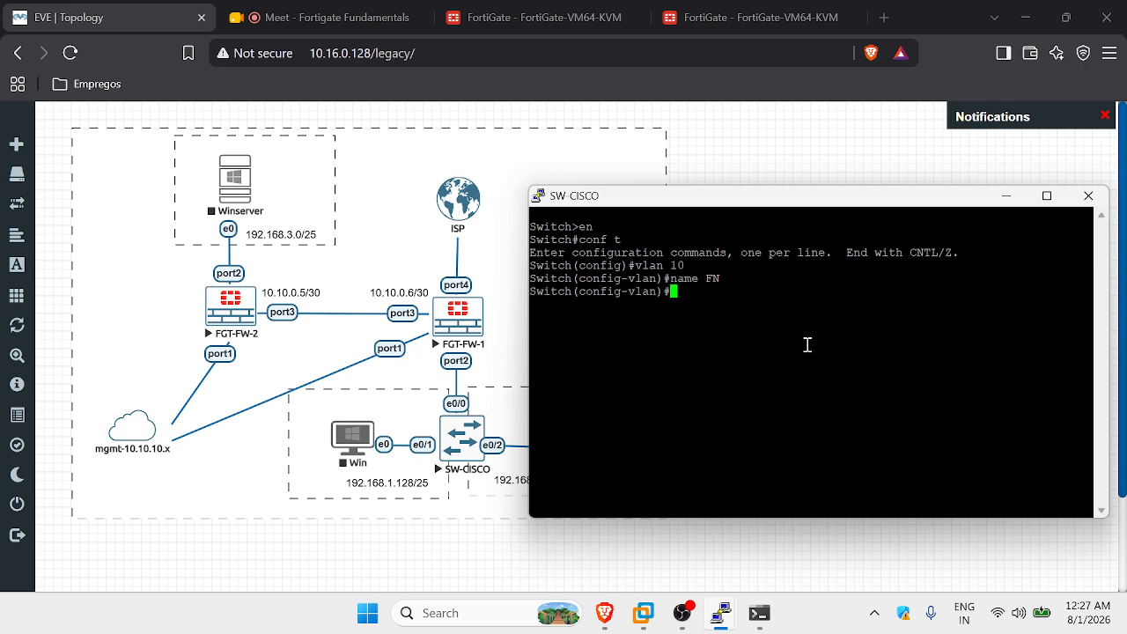
{"action": "type", "text": "vlan 20"}
{"action": "key", "text": "Return"}
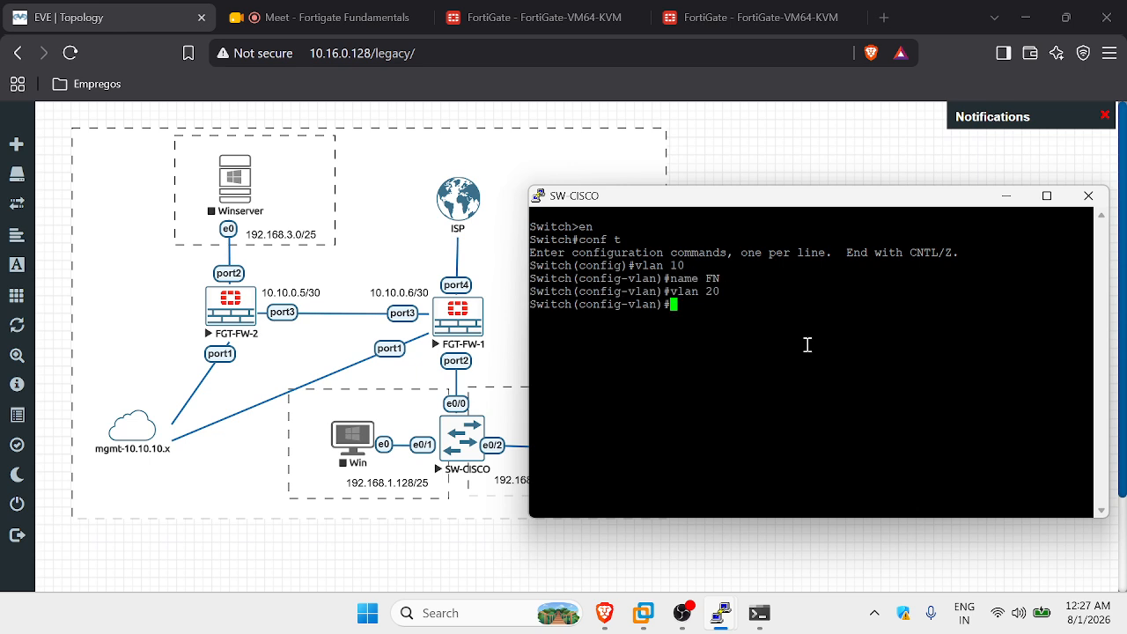
{"action": "type", "text": "name RH"}
{"action": "key", "text": "Return"}
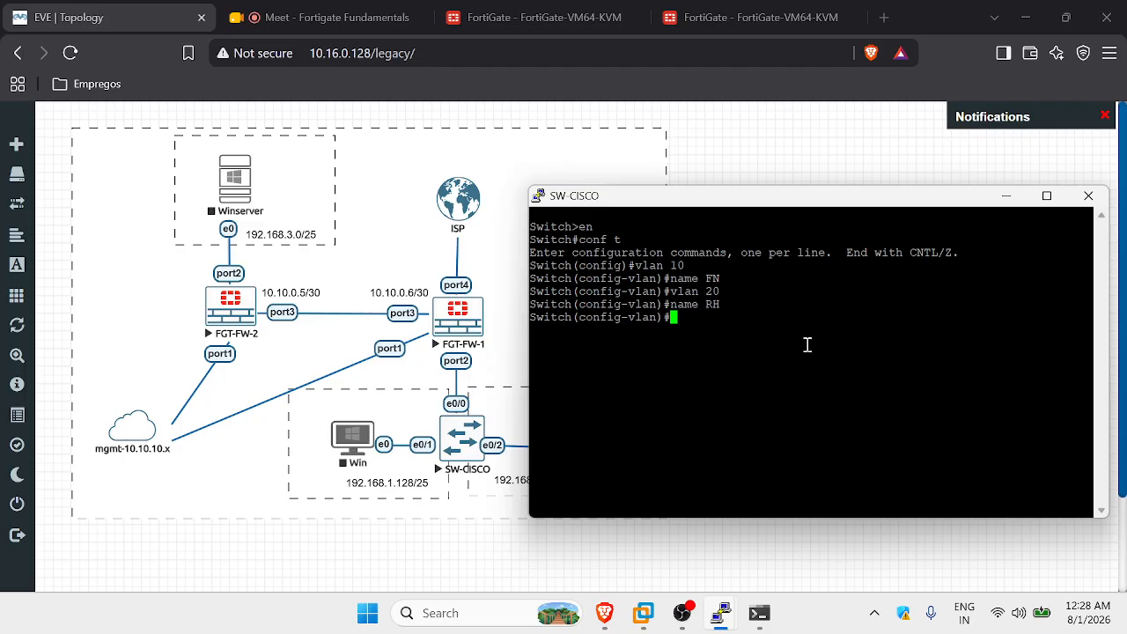
Make interface e0/1 an access port in VLAN 10.
{"action": "type", "text": "int e0/1"}
{"action": "key", "text": "Return"}
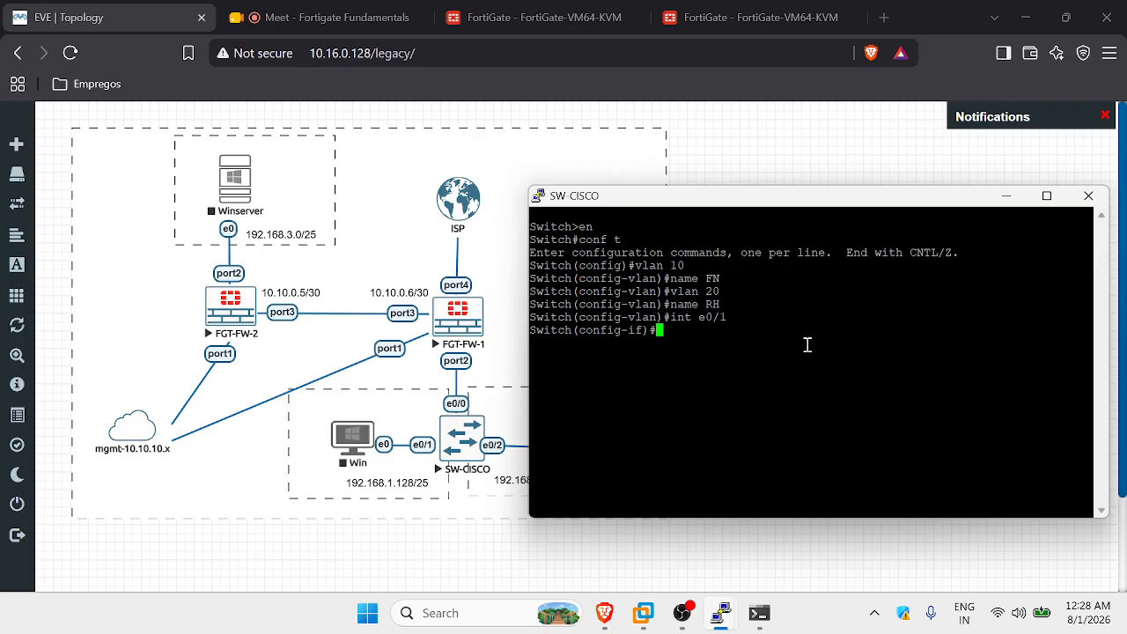
{"action": "type", "text": "sw mode access"}
{"action": "key", "text": "Return"}
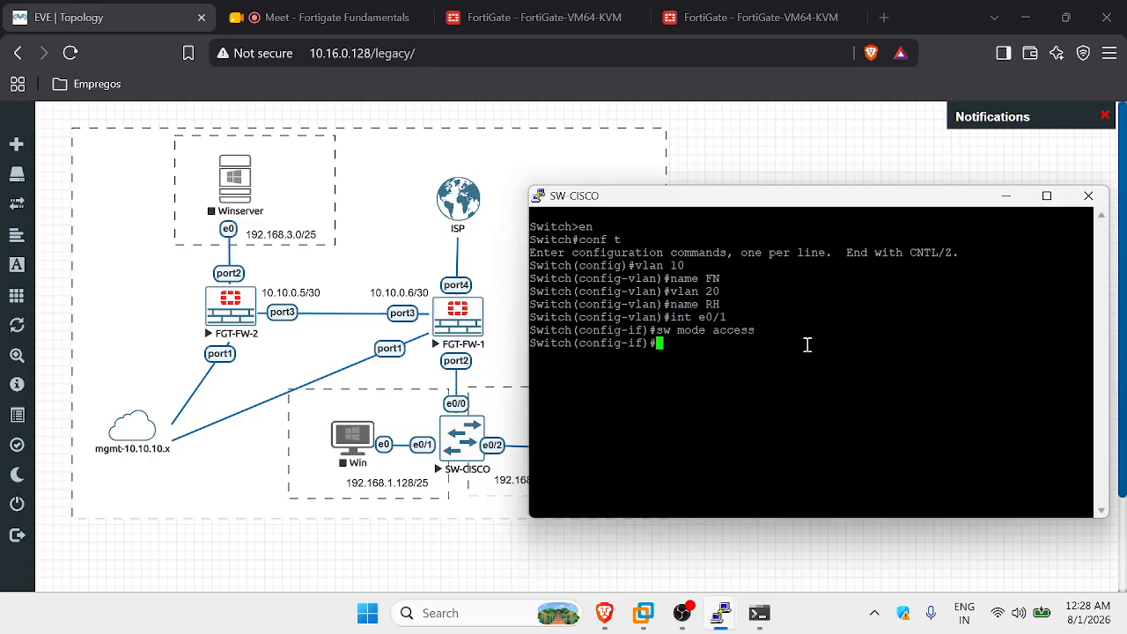
{"action": "type", "text": "sw access vlan 10"}
{"action": "key", "text": "Return"}
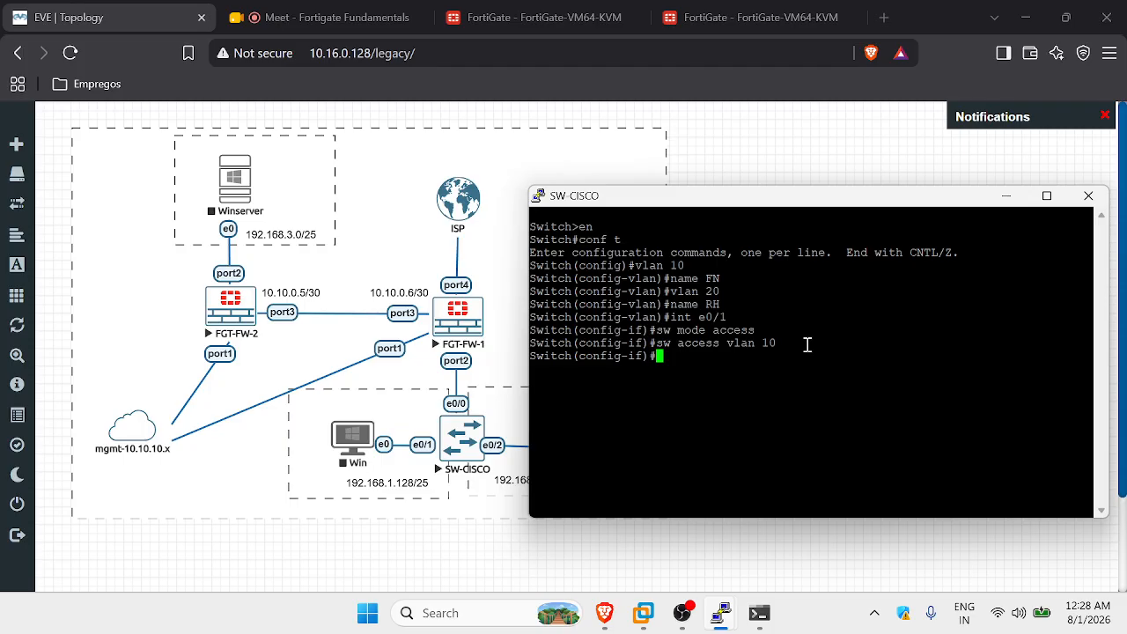
Put interface e0/2 in access mode and type its VLAN 20 assignment.
{"action": "type", "text": "int e0/2"}
{"action": "key", "text": "Return"}
{"action": "type", "text": "sw mode"}
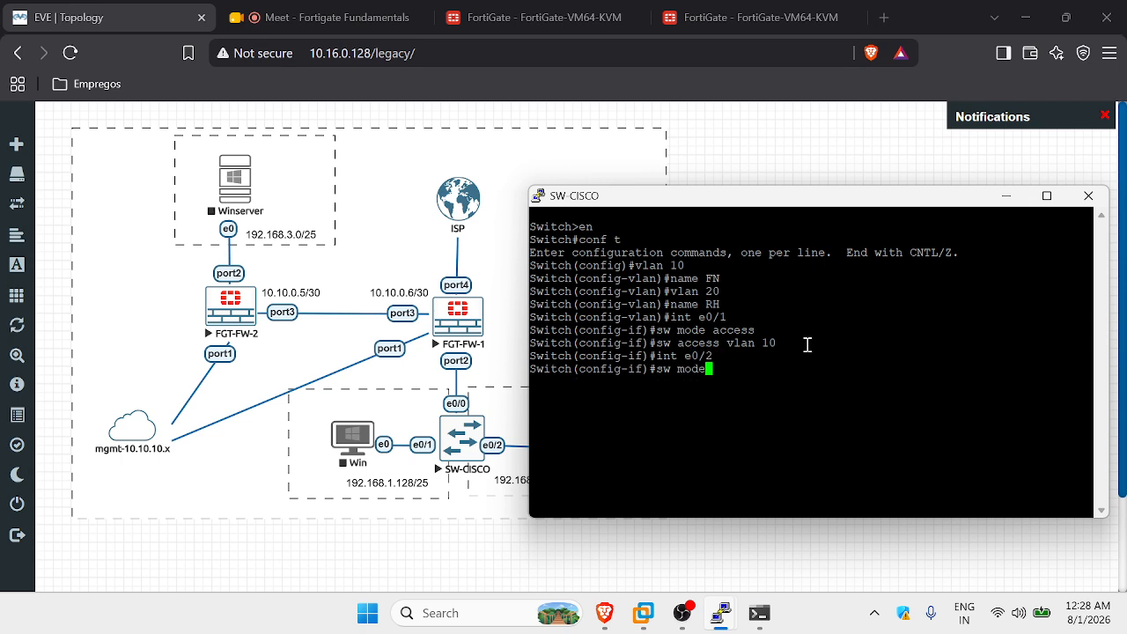
{"action": "type", "text": " access"}
{"action": "key", "text": "Return"}
{"action": "type", "text": "sw "}
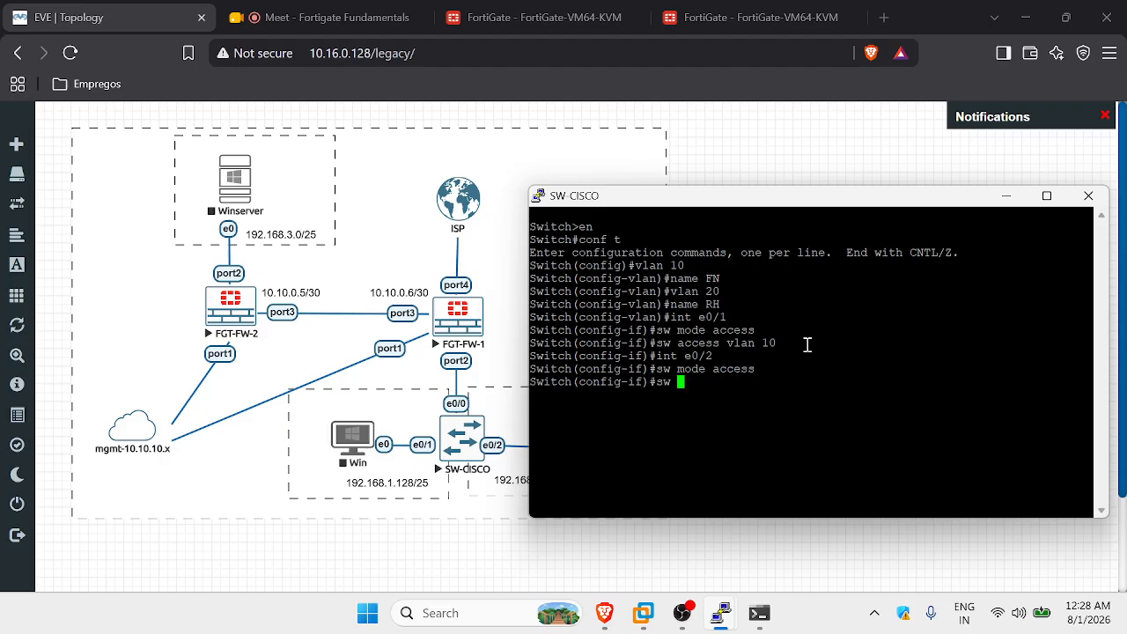
{"action": "type", "text": "access vlan 20"}
Commit 'sw access vlan 20' so port e0/2 joins VLAN 20.
{"action": "key", "text": "Return"}
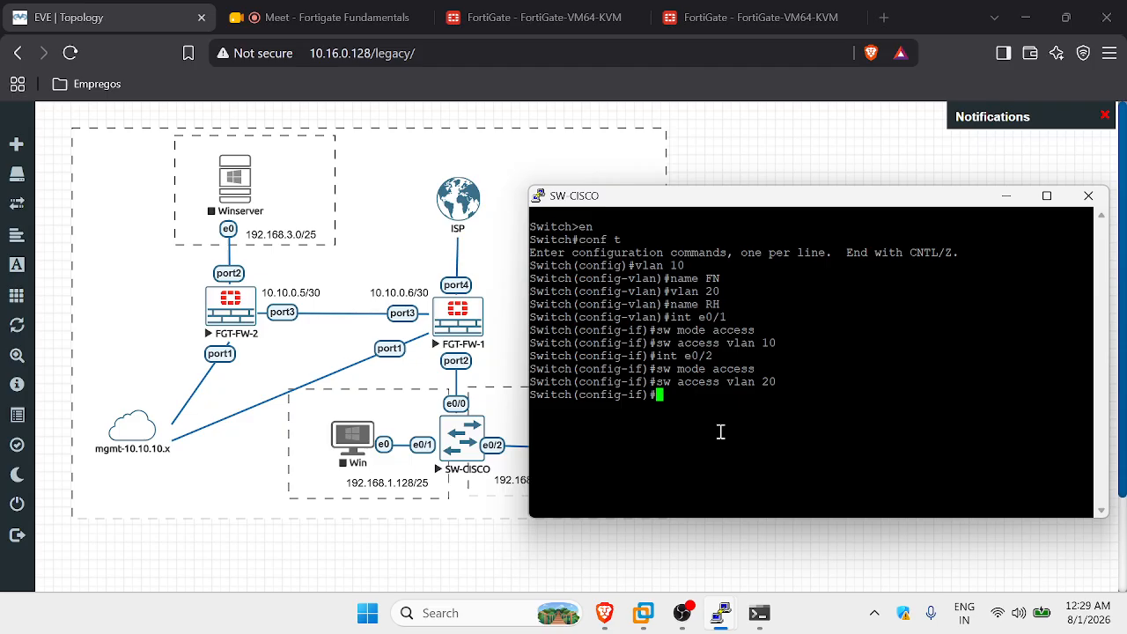
Set dot1q trunk encapsulation on interface e0/0.
{"action": "type", "text": "int e0/0"}
{"action": "key", "text": "Return"}
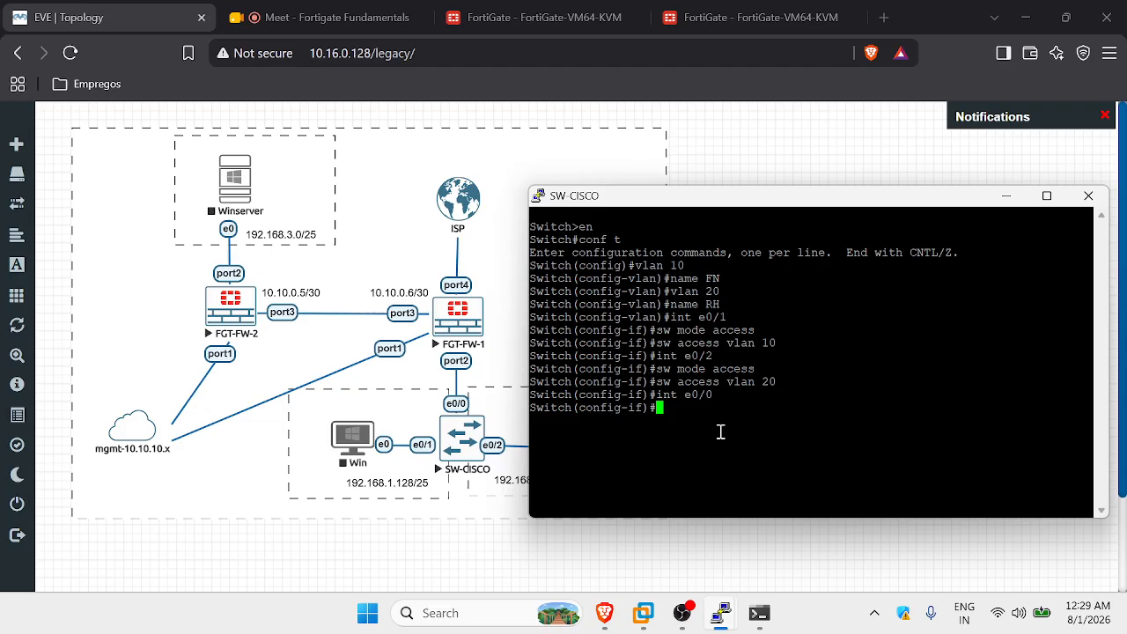
{"action": "type", "text": "sw tr"}
{"action": "key", "text": "Tab"}
{"action": "type", "text": "en"}
{"action": "key", "text": "Tab"}
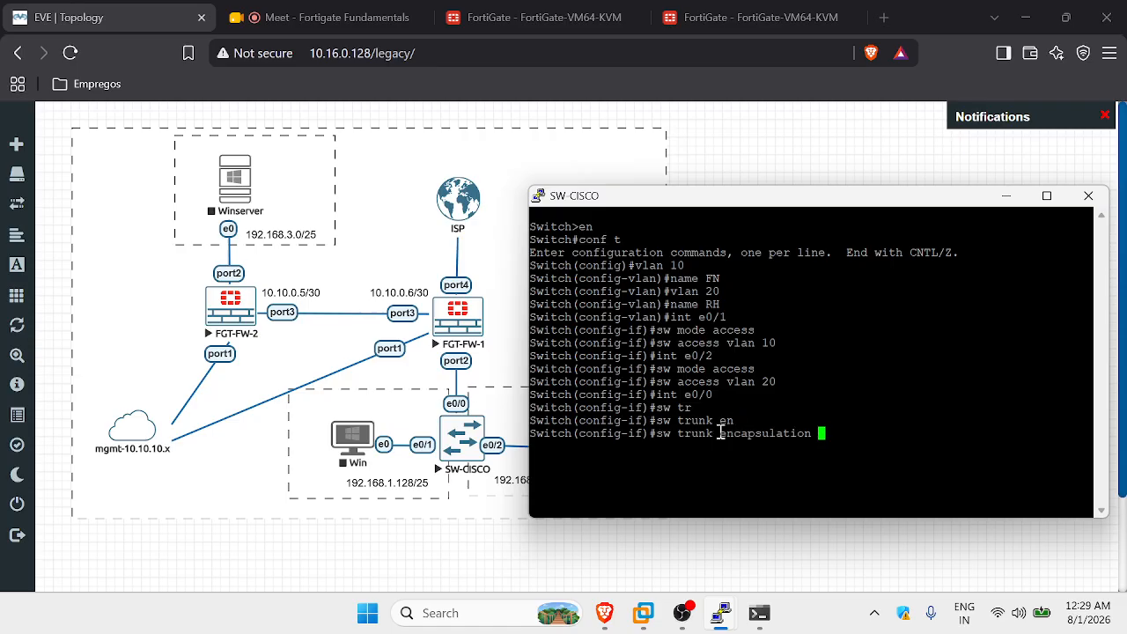
{"action": "type", "text": "d"}
{"action": "key", "text": "Tab"}
{"action": "key", "text": "Return"}
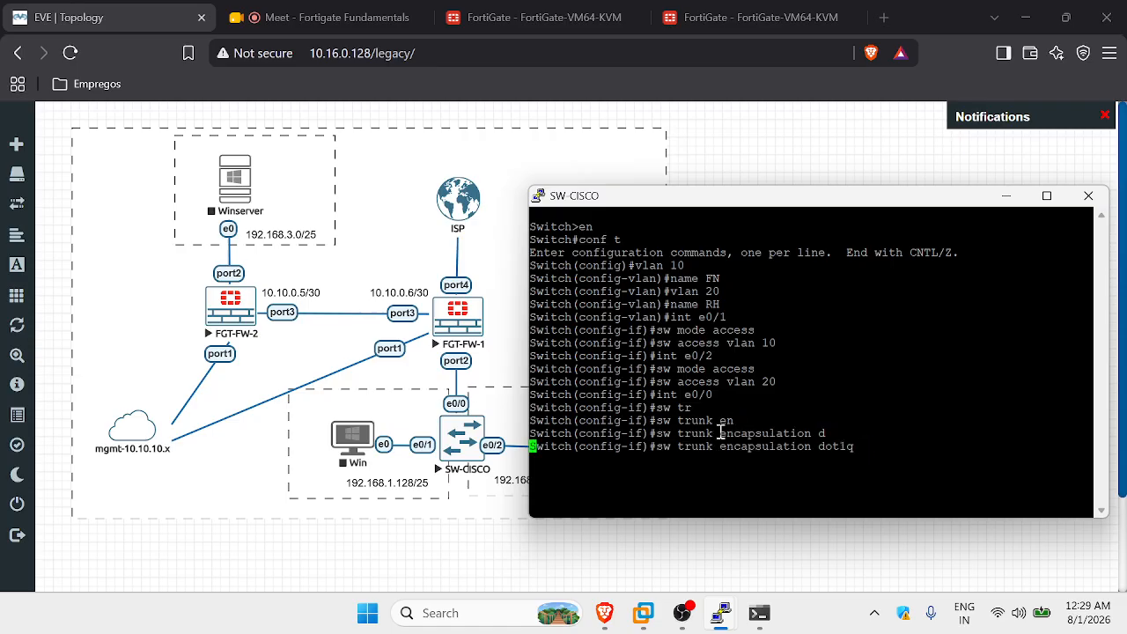
Put e0/0 in trunk mode and check trunk status with 'do sh int trunk'.
{"action": "type", "text": "sw mode tr"}
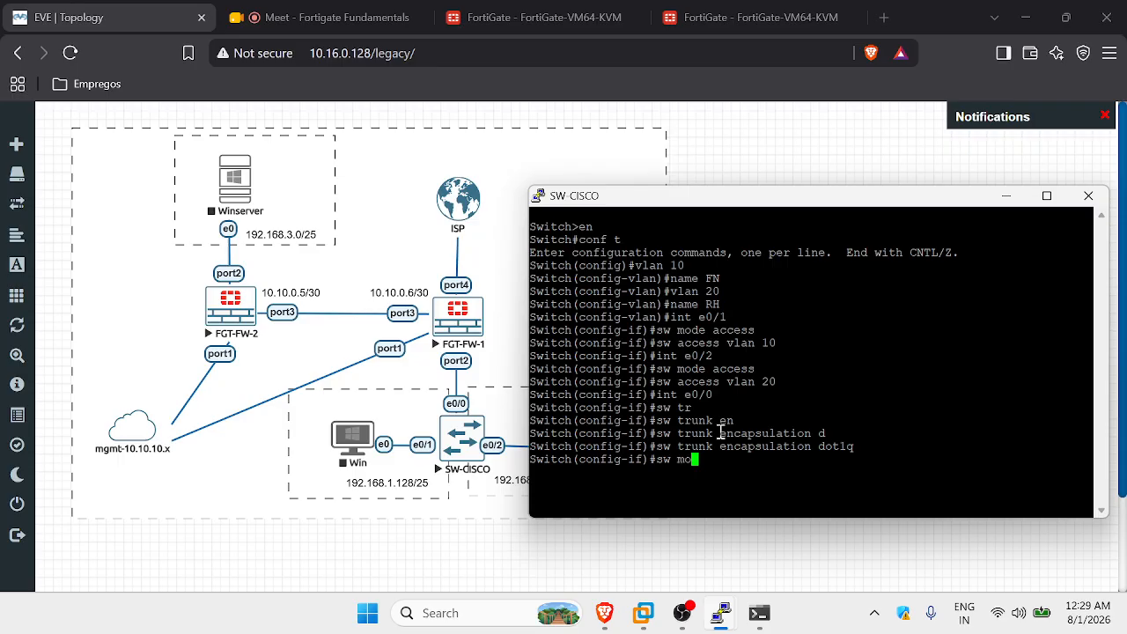
{"action": "key", "text": "Tab"}
{"action": "key", "text": "Return"}
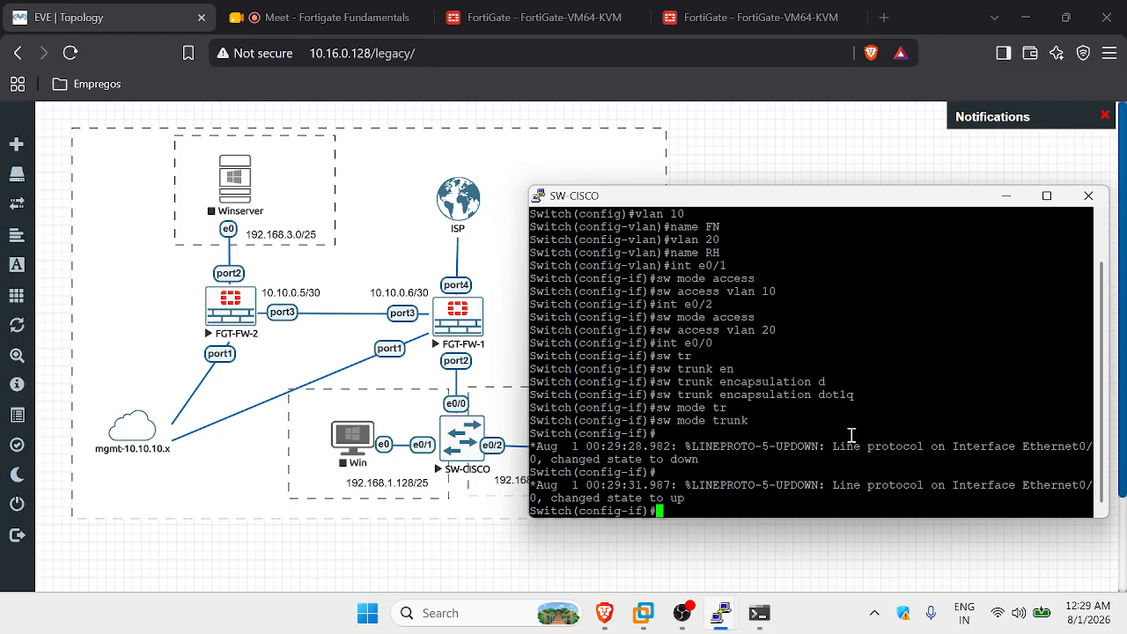
{"action": "type", "text": "do sh int trunk"}
{"action": "key", "text": "Return"}
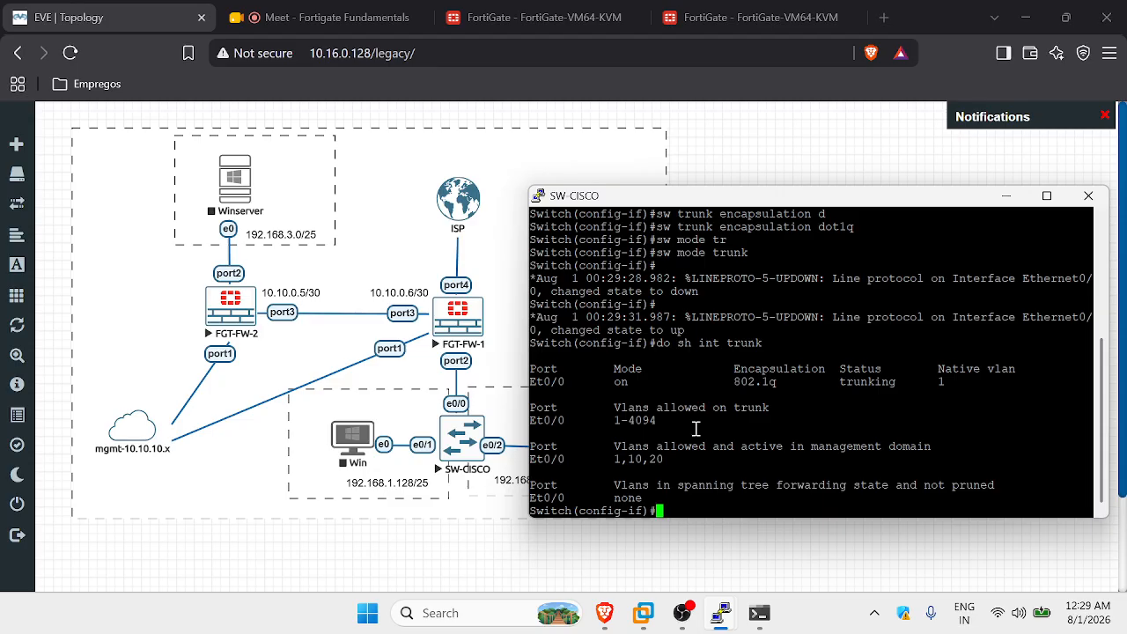
Restrict the e0/0 trunk to allowed VLANs 10,20 and rerun the trunk status check.
{"action": "type", "text": "sw trunk all"}
{"action": "key", "text": "Tab"}
{"action": "type", "text": "v"}
{"action": "key", "text": "Tab"}
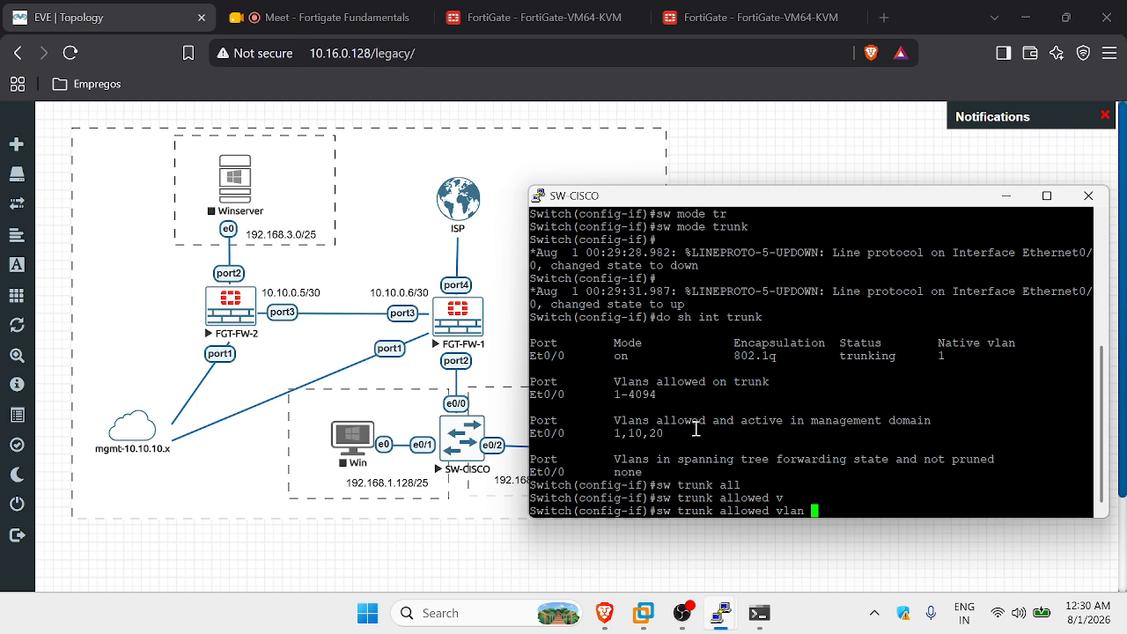
{"action": "type", "text": "10,20"}
{"action": "key", "text": "Return"}
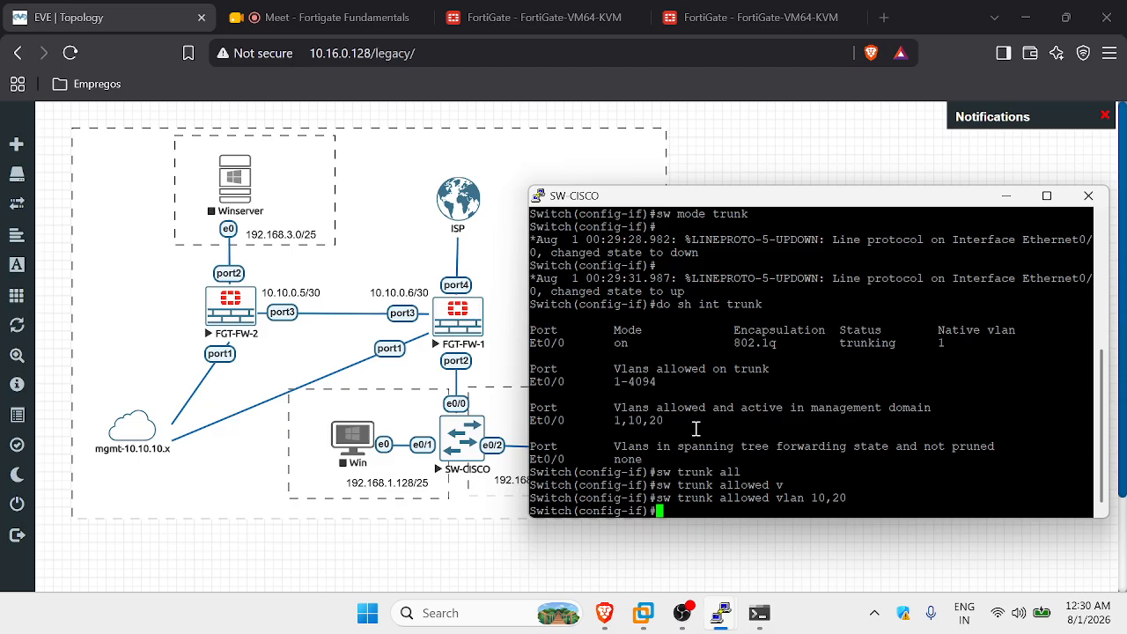
{"action": "key", "text": "Up"}
{"action": "key", "text": "Up"}
{"action": "key", "text": "Up"}
{"action": "key", "text": "Up"}
{"action": "key", "text": "Return"}
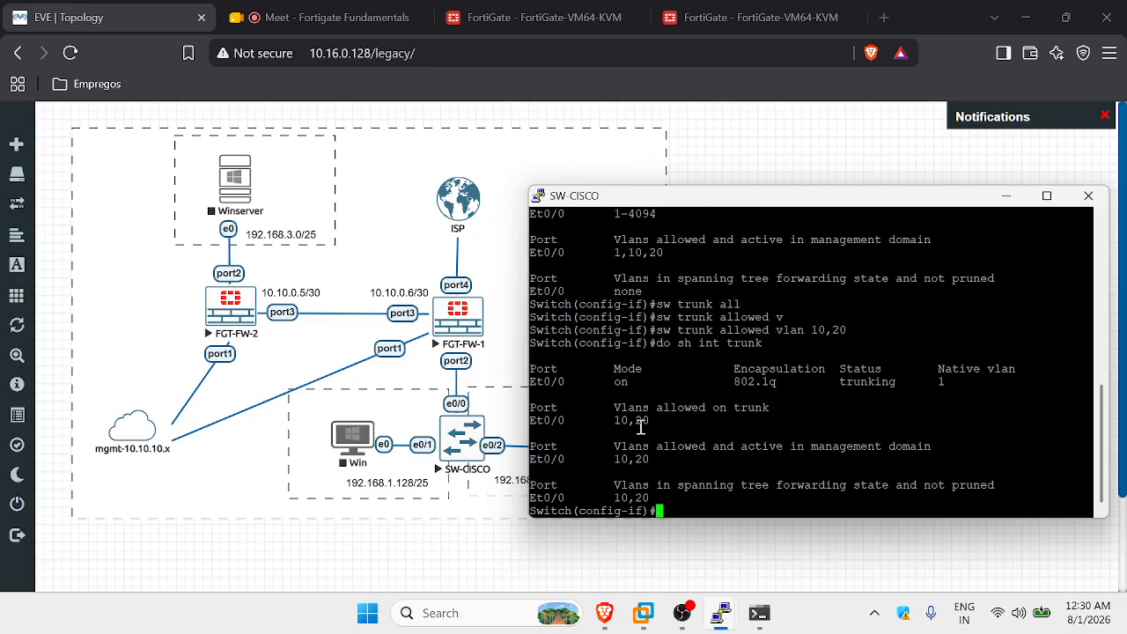
Highlight the allowed VLAN list 10,20 in the trunk output and command line.
{"action": "left_click_drag", "start_coordinate": [665, 421], "coordinate": [614, 420]}
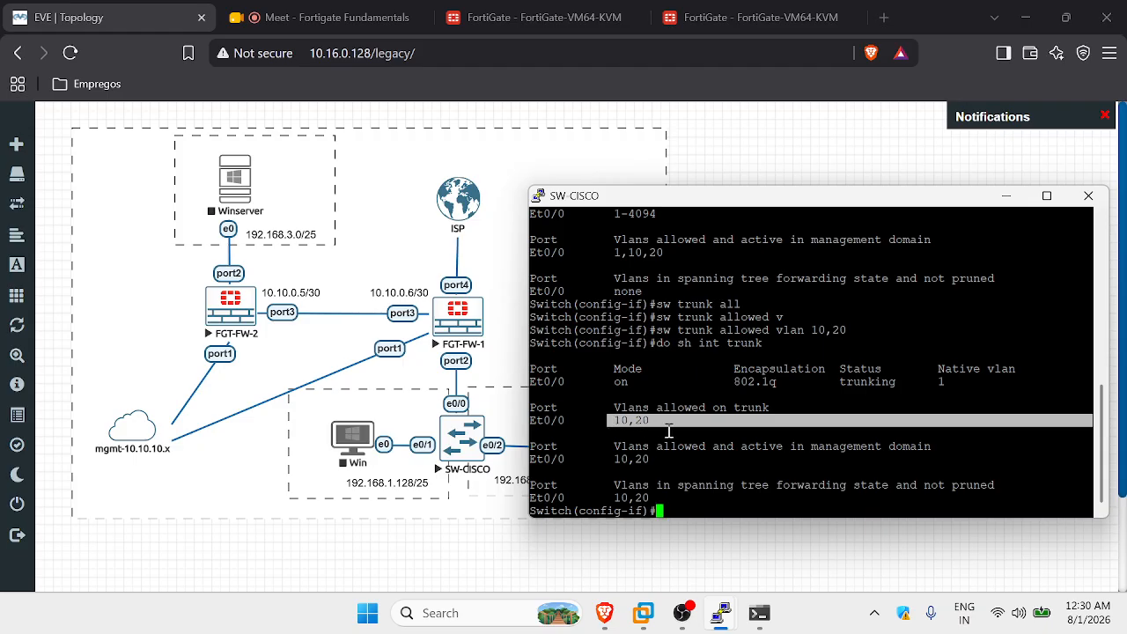
{"action": "left_click", "coordinate": [653, 425]}
{"action": "left_click_drag", "start_coordinate": [659, 423], "coordinate": [616, 422]}
{"action": "left_click", "coordinate": [643, 426]}
{"action": "double_click", "coordinate": [644, 426]}
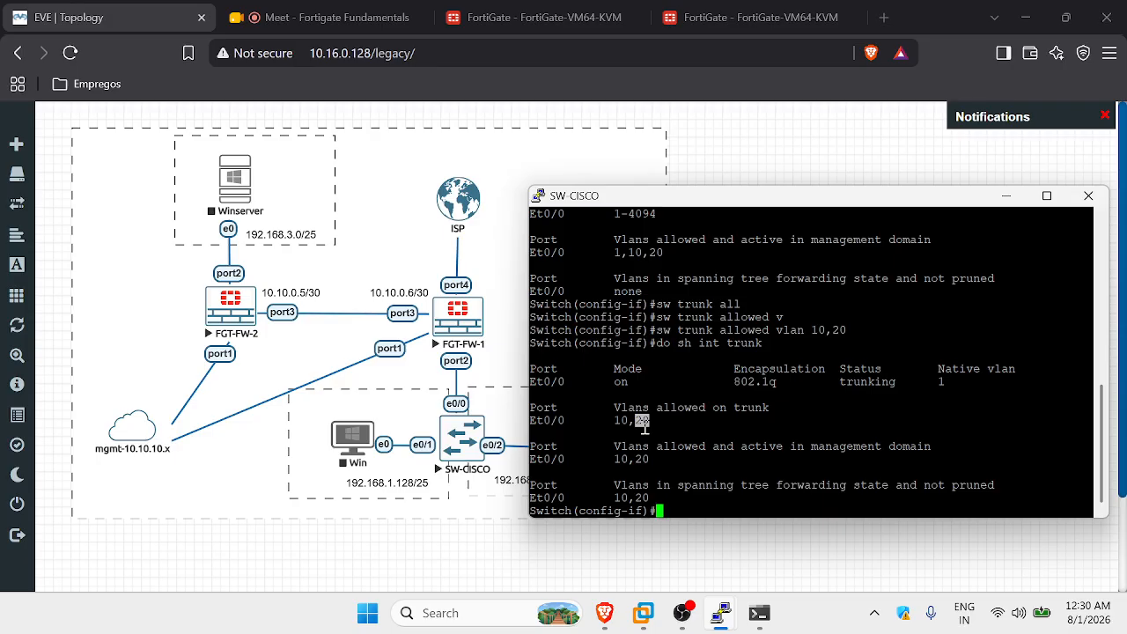
{"action": "left_click", "coordinate": [688, 404]}
{"action": "left_click_drag", "start_coordinate": [853, 333], "coordinate": [561, 333]}
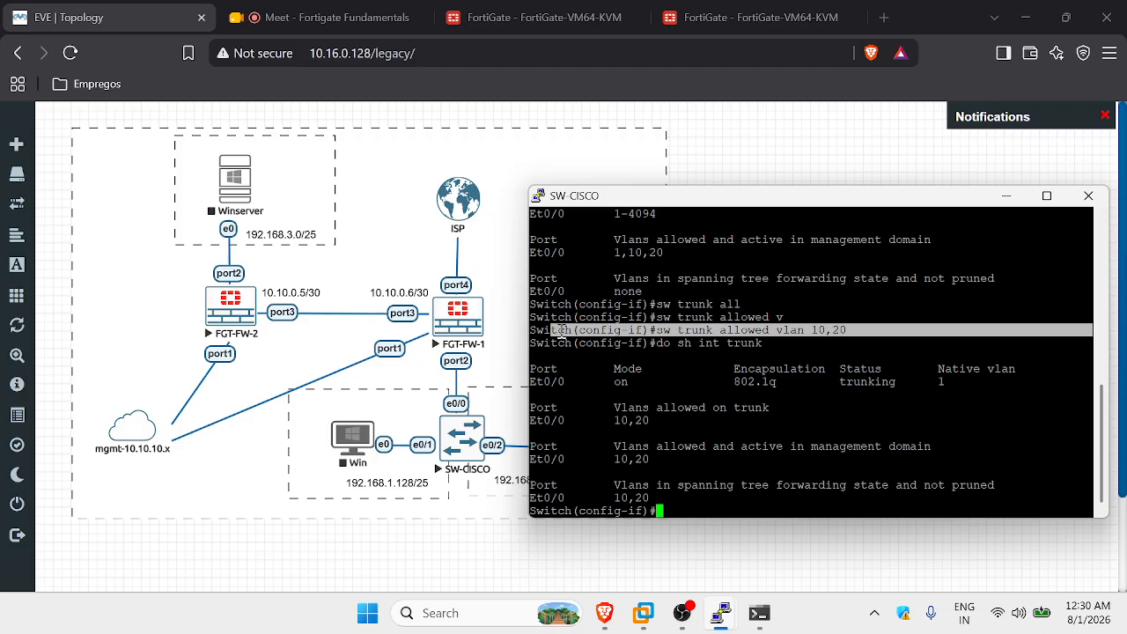
{"action": "left_click", "coordinate": [722, 369]}
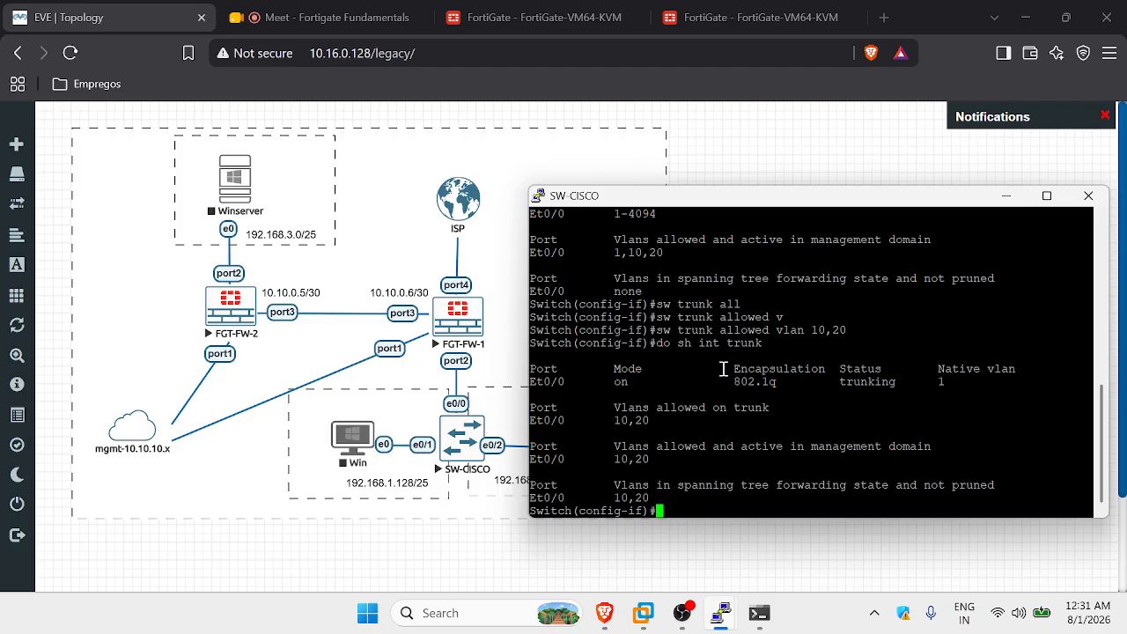
List the 'sw trunk allowed vlan ?' options, noting WORD, all and except.
{"action": "key", "text": "Up"}
{"action": "key", "text": "Up"}
{"action": "key", "text": "BackSpace"}
{"action": "key", "text": "BackSpace"}
{"action": "key", "text": "BackSpace"}
{"action": "key", "text": "BackSpace"}
{"action": "key", "text": "BackSpace"}
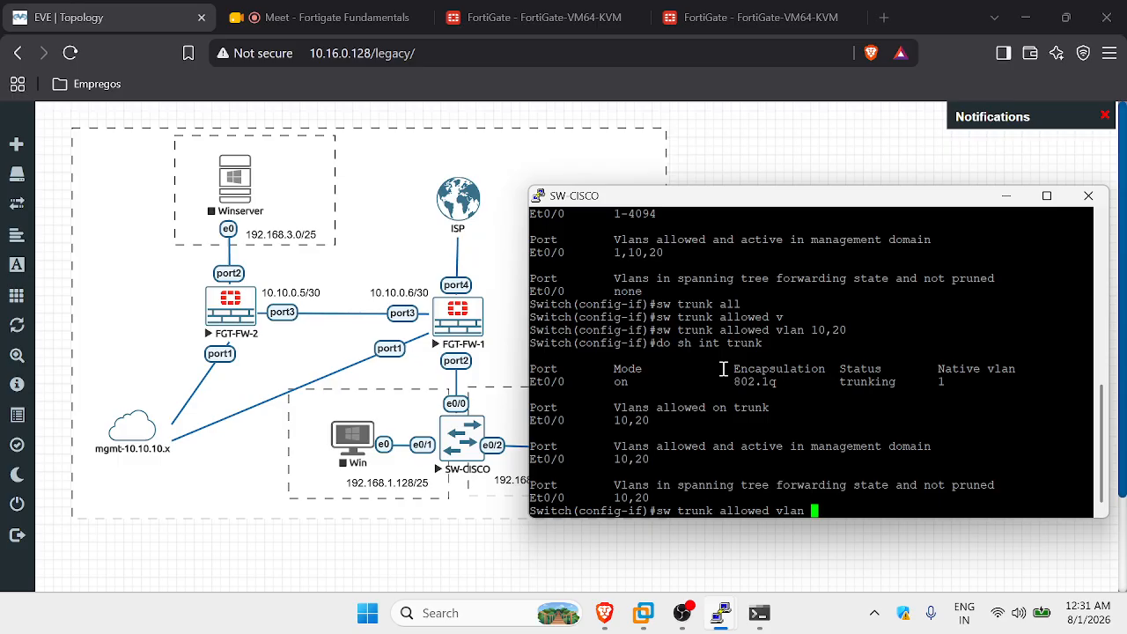
{"action": "type", "text": "?"}
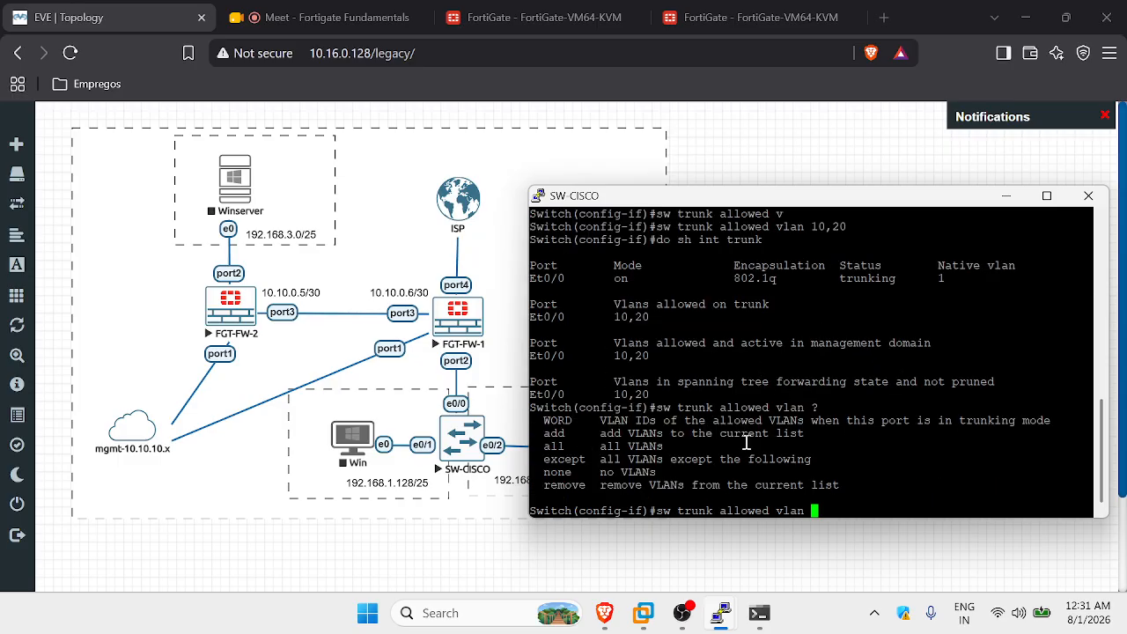
{"action": "left_click_drag", "start_coordinate": [577, 420], "coordinate": [546, 420]}
{"action": "left_click_drag", "start_coordinate": [570, 446], "coordinate": [539, 445]}
{"action": "left_click_drag", "start_coordinate": [595, 459], "coordinate": [543, 433]}
Add VLAN 30 to the trunk and confirm it now allows 10,20,30.
{"action": "type", "text": "add "}
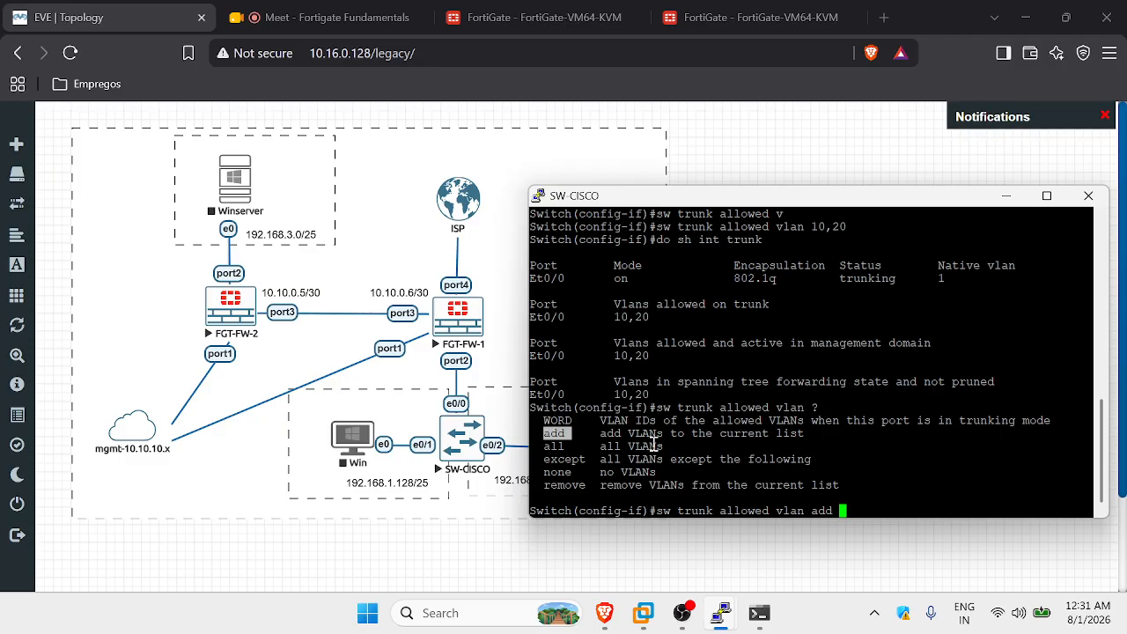
{"action": "type", "text": "30"}
{"action": "key", "text": "Return"}
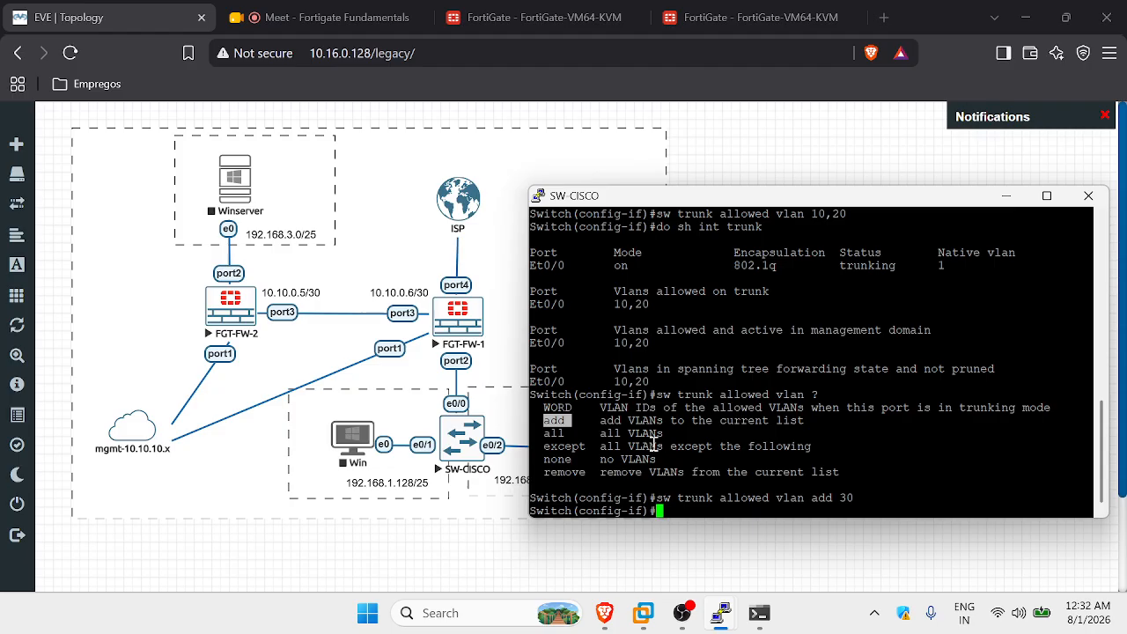
{"action": "key", "text": "Up"}
{"action": "key", "text": "Up"}
{"action": "key", "text": "Return"}
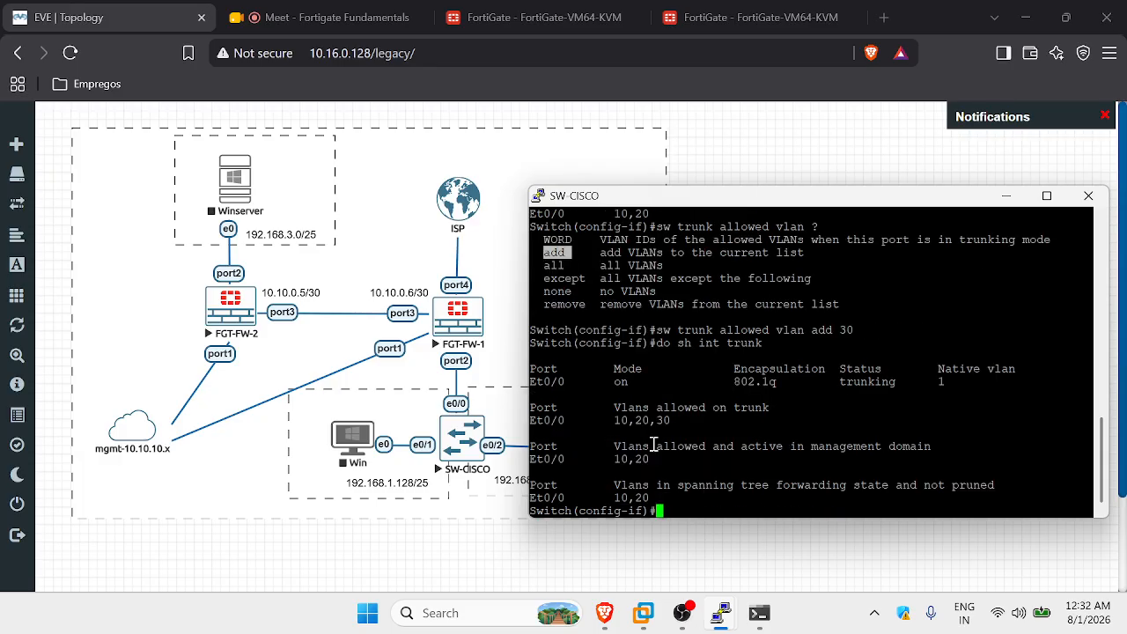
{"action": "left_click_drag", "start_coordinate": [678, 420], "coordinate": [619, 418]}
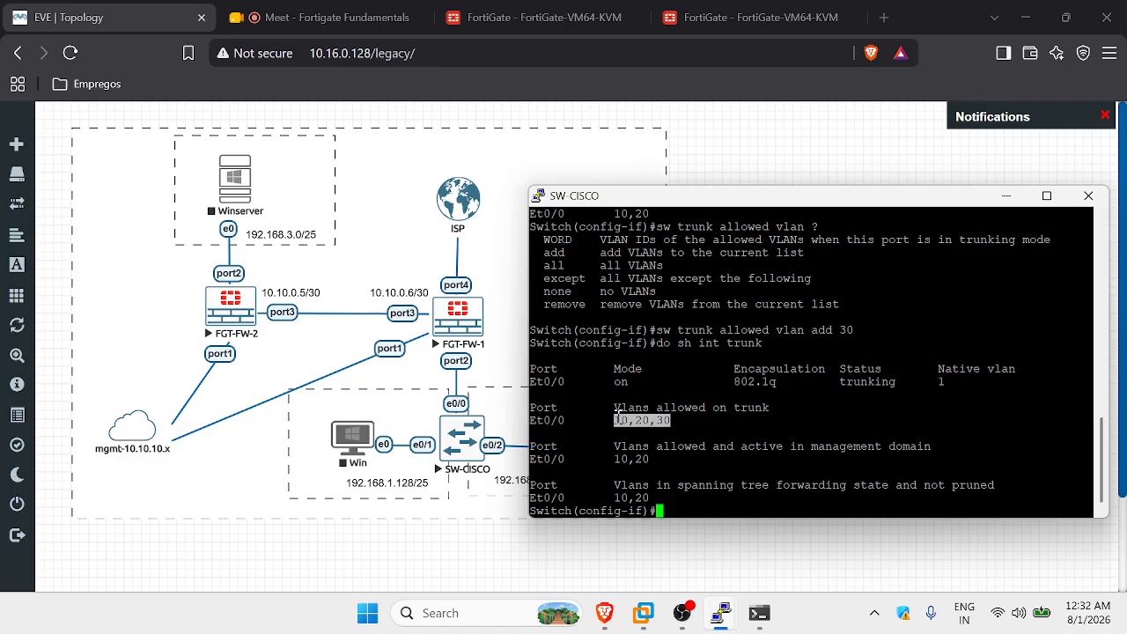
Limit the trunk to VLAN 10 only and verify it in the trunk status.
{"action": "key", "text": "Up"}
{"action": "key", "text": "Up"}
{"action": "key", "text": "Down"}
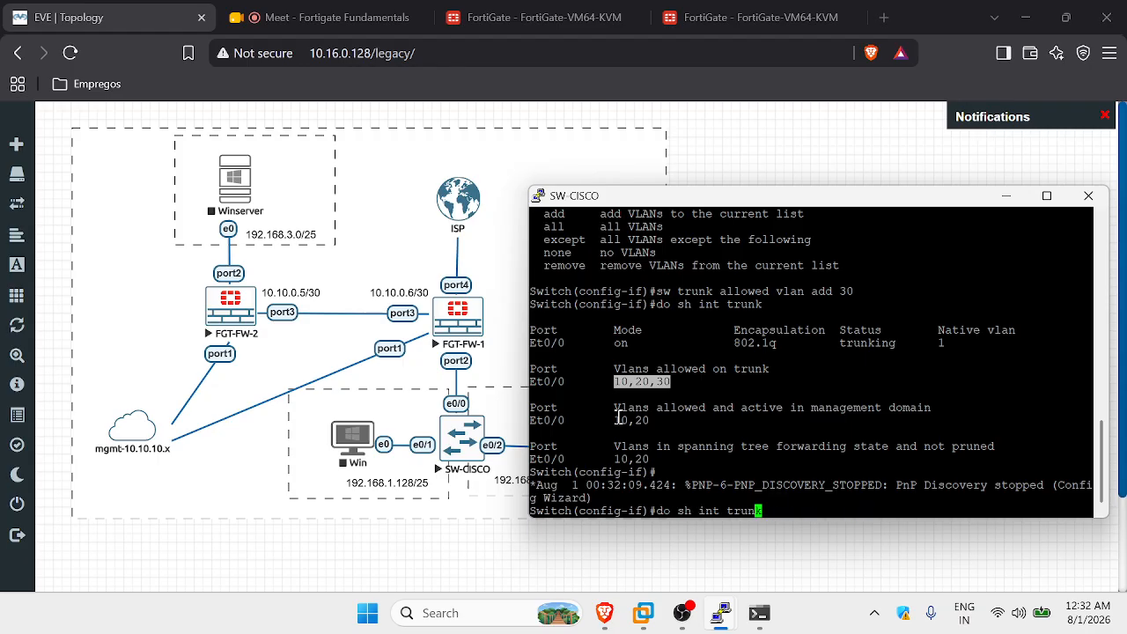
{"action": "key", "text": "Up"}
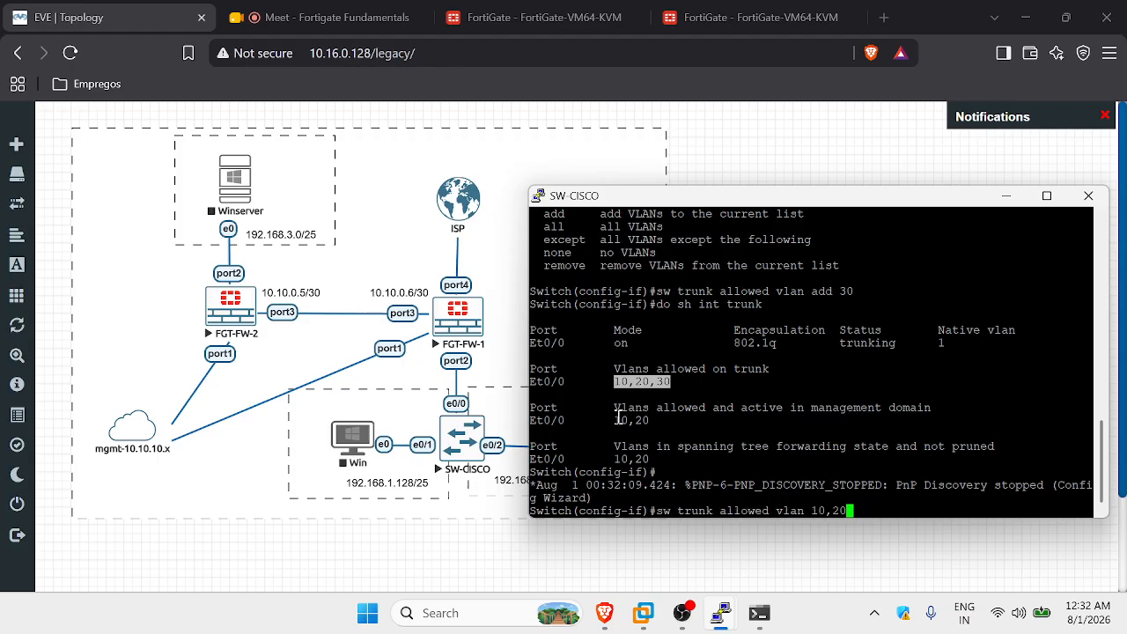
{"action": "key", "text": "BackSpace"}
{"action": "key", "text": "BackSpace"}
{"action": "key", "text": "BackSpace"}
{"action": "key", "text": "Return"}
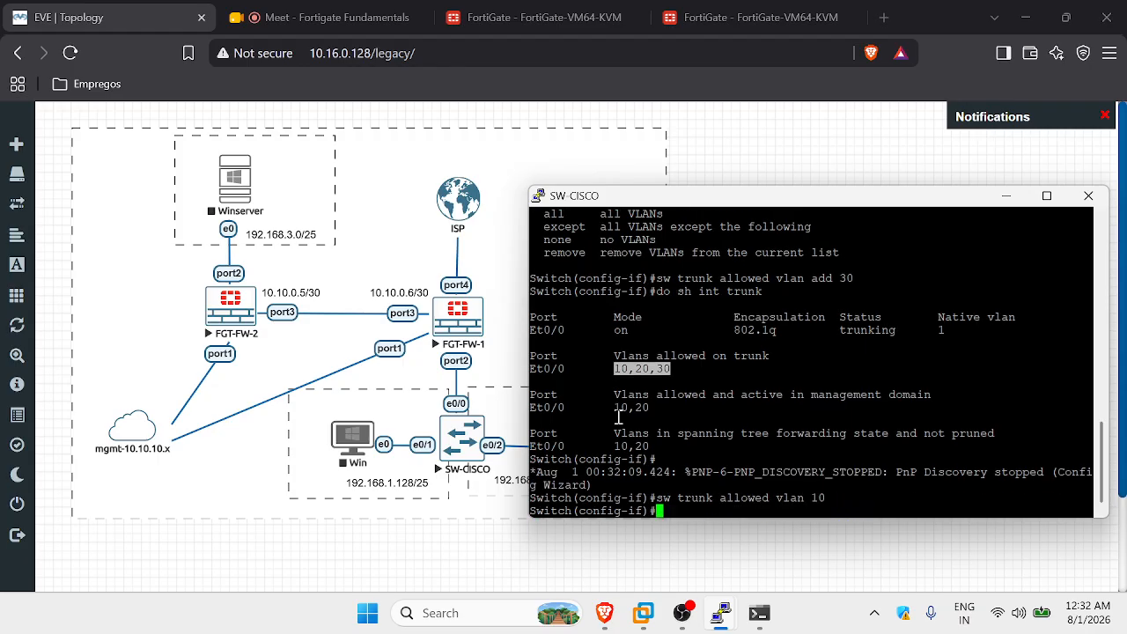
{"action": "key", "text": "Up"}
{"action": "key", "text": "Up"}
{"action": "key", "text": "Return"}
{"action": "left_click_drag", "start_coordinate": [648, 422], "coordinate": [618, 422]}
{"action": "left_click", "coordinate": [648, 423]}
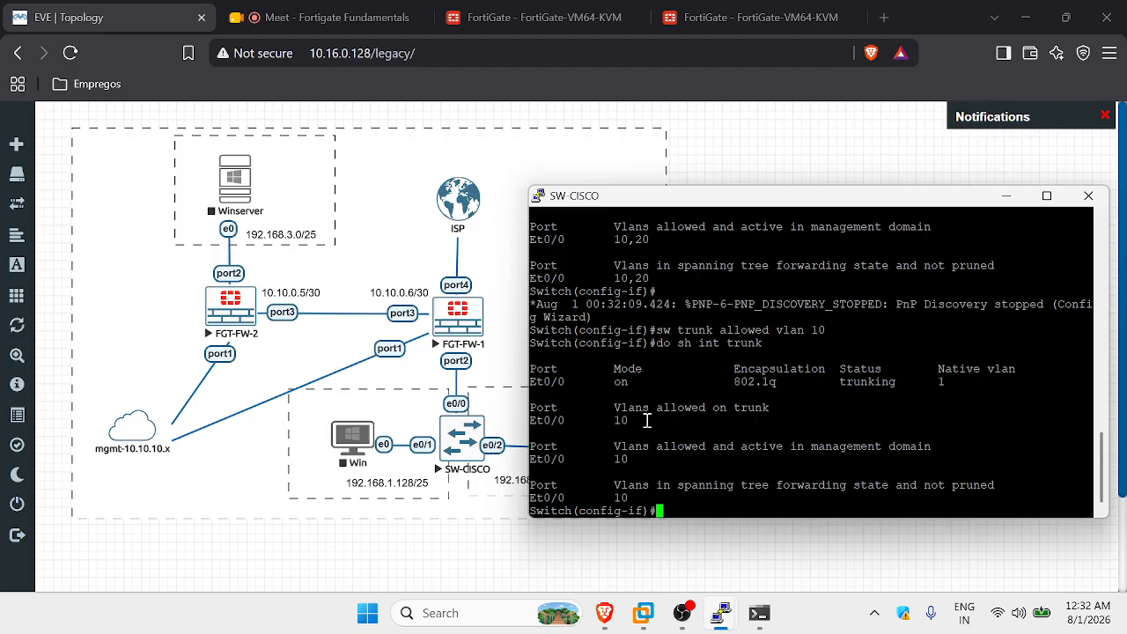
Allow VLANs 10,20 on the trunk again, save with 'do wr', and minimize the console.
{"action": "key", "text": "Up"}
{"action": "key", "text": "Up"}
{"action": "type", "text": ",20"}
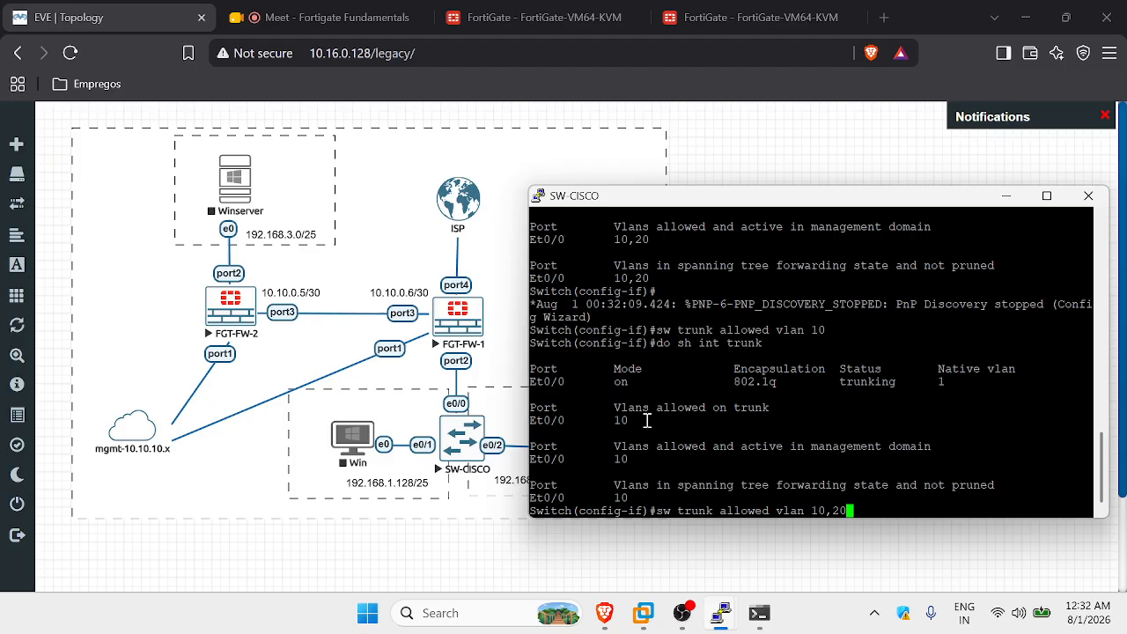
{"action": "key", "text": "Return"}
{"action": "type", "text": "do wr"}
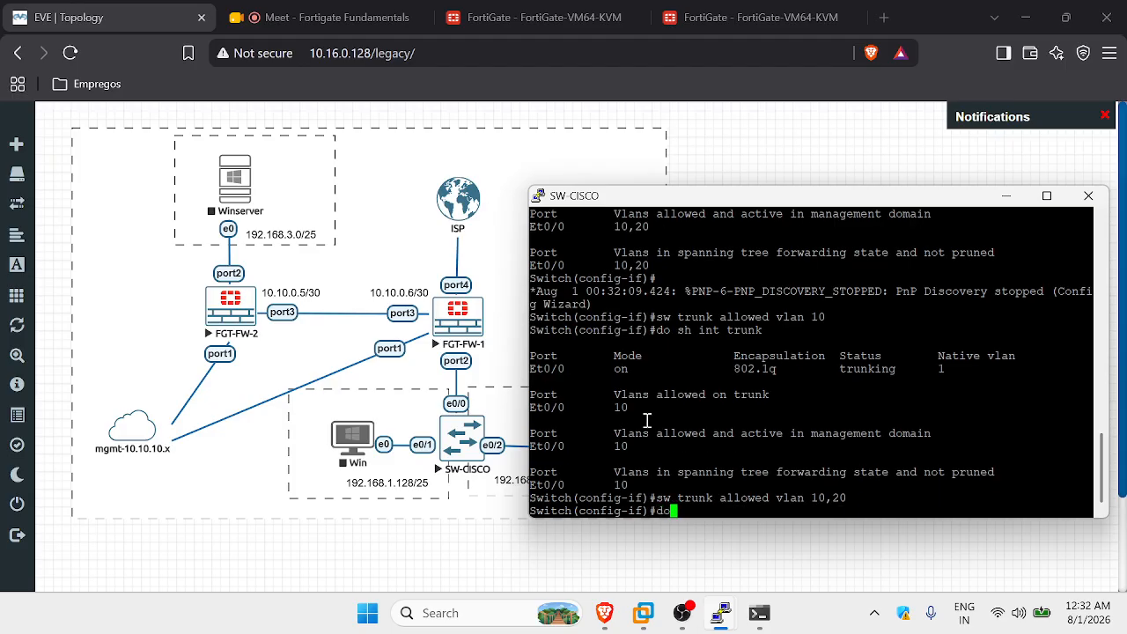
{"action": "key", "text": "Return"}
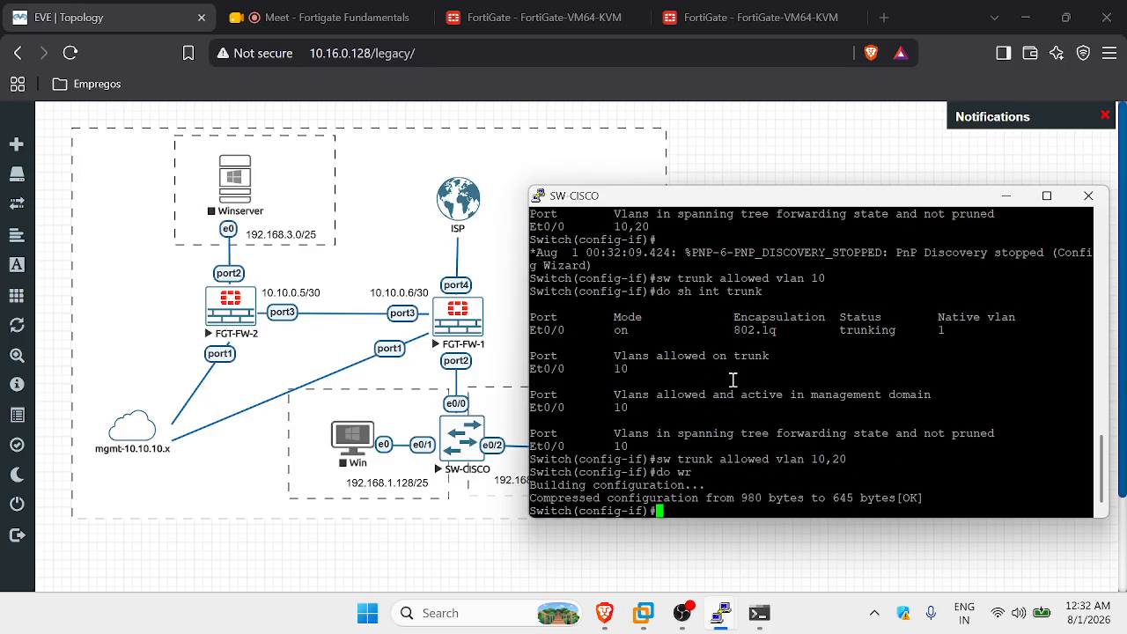
{"action": "left_click", "coordinate": [1008, 196]}
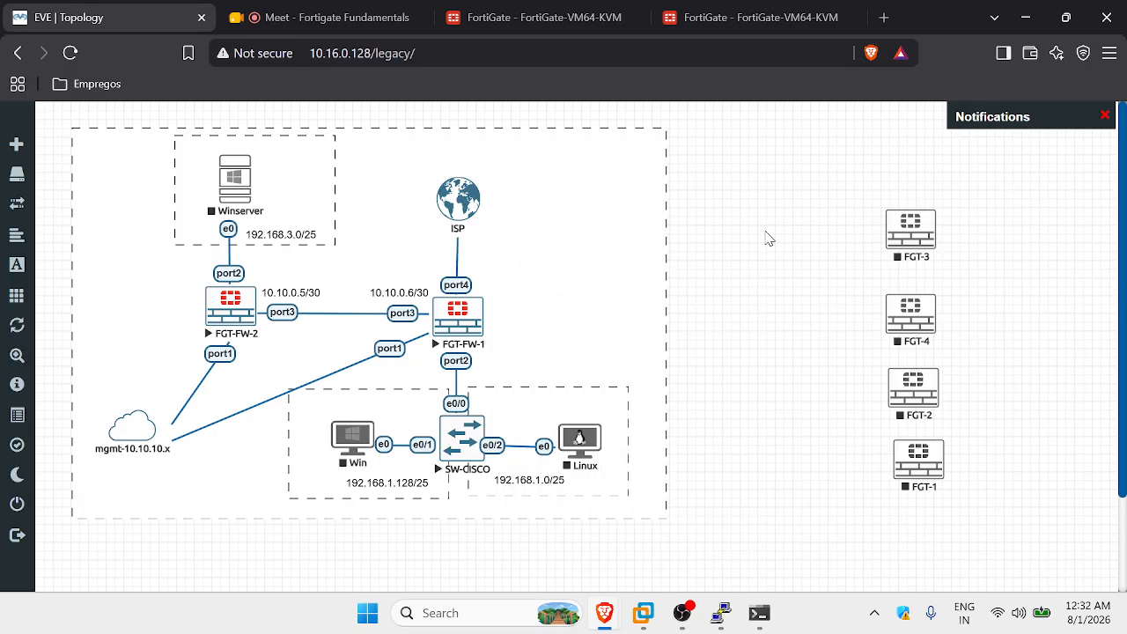
Start the Win node, open its console, and boot Windows normally from the recovery menu.
{"action": "right_click", "coordinate": [352, 438]}
{"action": "left_click", "coordinate": [420, 382]}
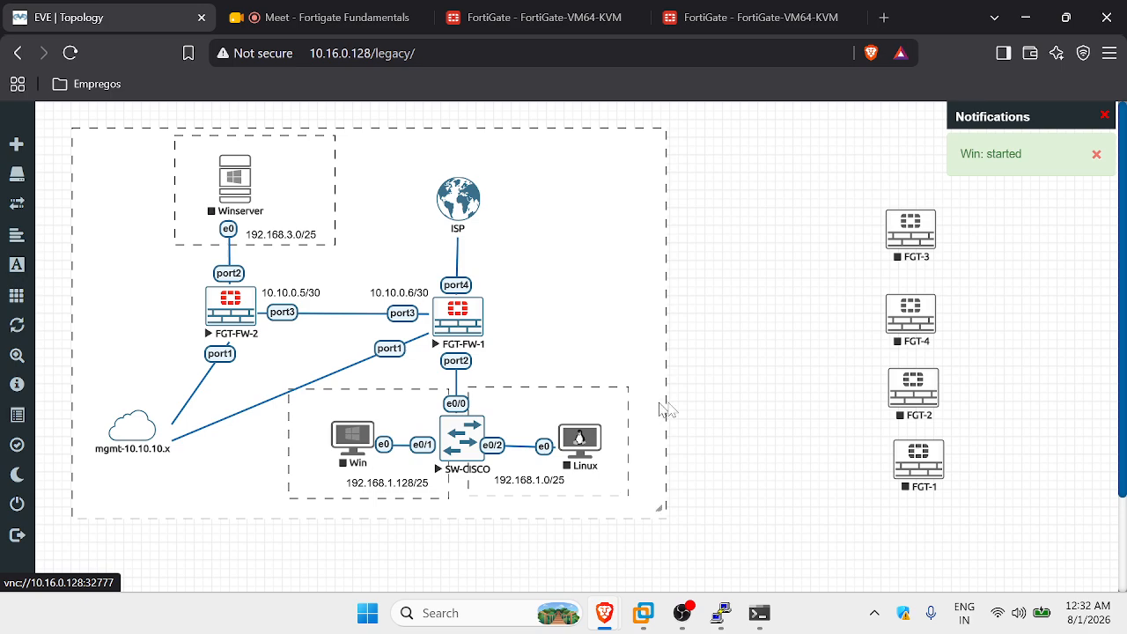
{"action": "left_click", "coordinate": [354, 443]}
{"action": "left_click", "coordinate": [606, 185]}
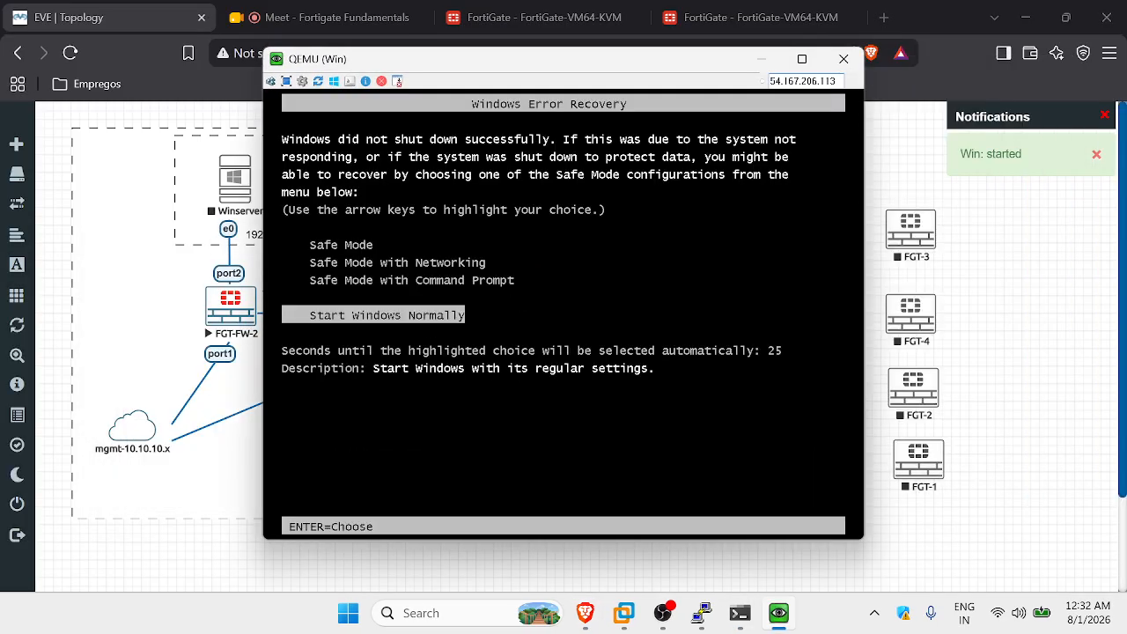
{"action": "key", "text": "Return"}
{"action": "left_click_drag", "start_coordinate": [560, 68], "coordinate": [746, 119]}
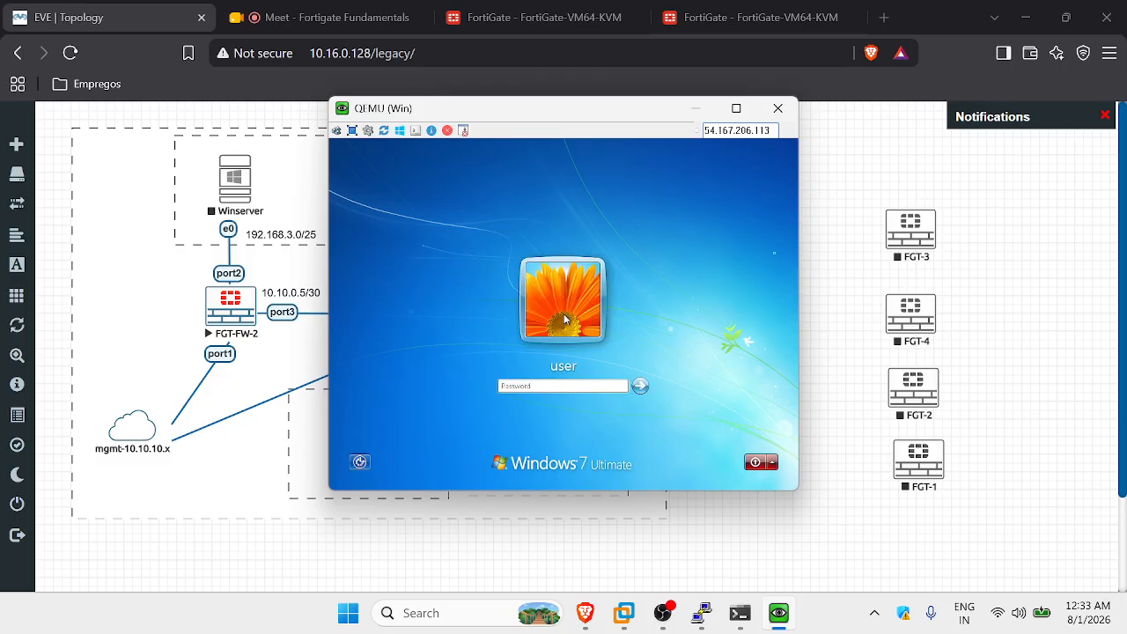
Log in to Windows 7 with the user password and move the console further right.
{"action": "type", "text": "test"}
{"action": "key", "text": "Return"}
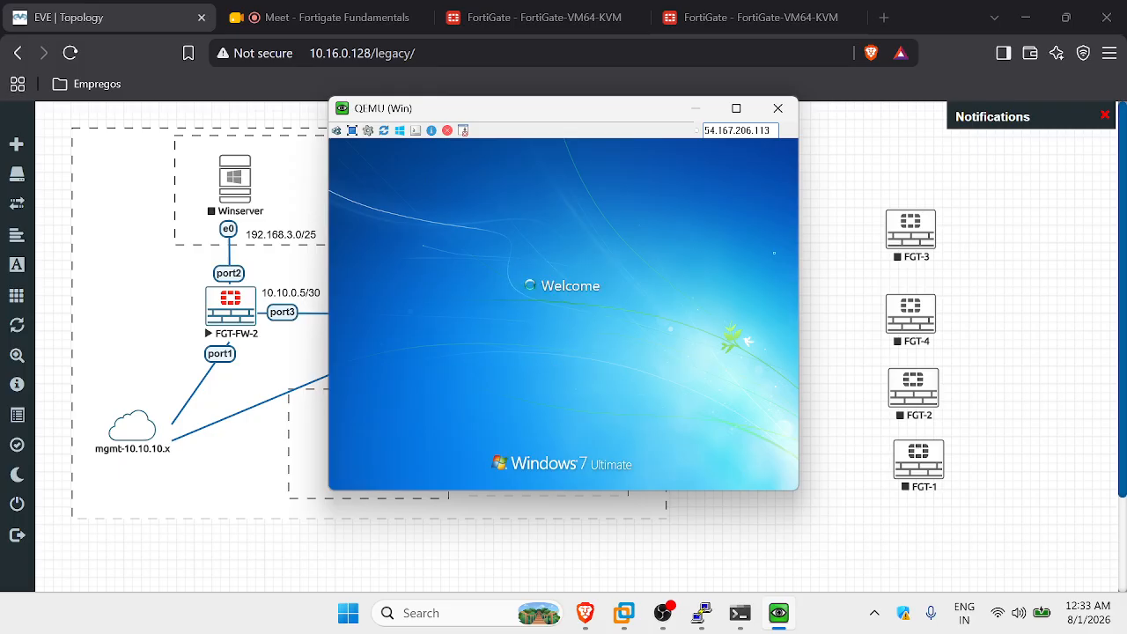
{"action": "left_click_drag", "start_coordinate": [595, 111], "coordinate": [859, 171]}
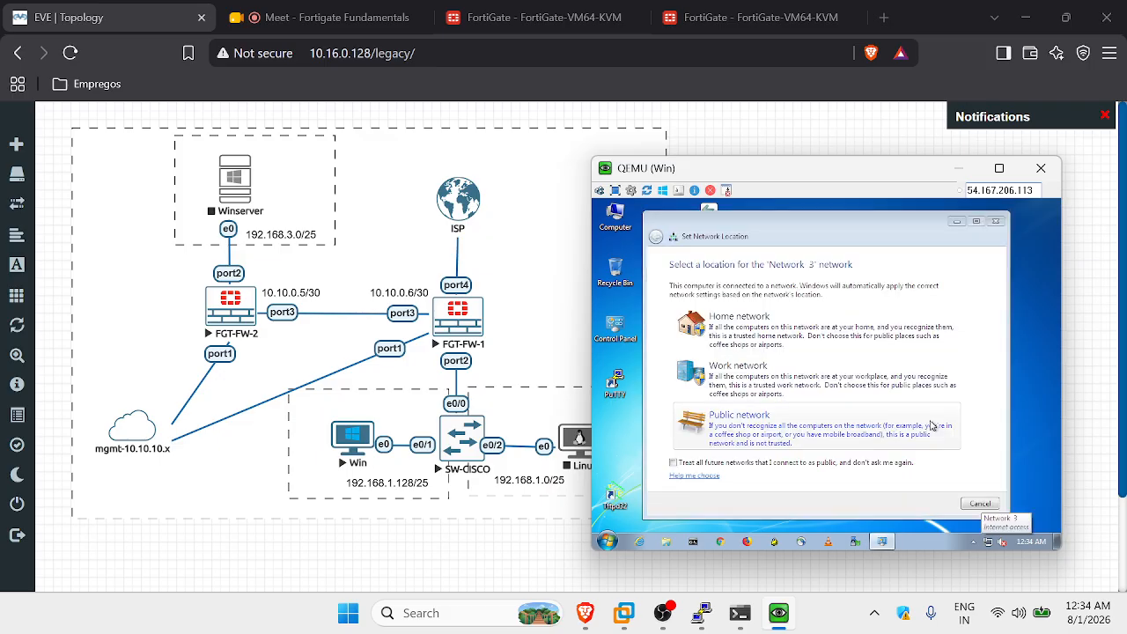
Run ipconfig on the Win VM (192.168.1.140/25, gateway 192.168.1.129), then view FortiGate interfaces.
{"action": "left_click", "coordinate": [997, 223]}
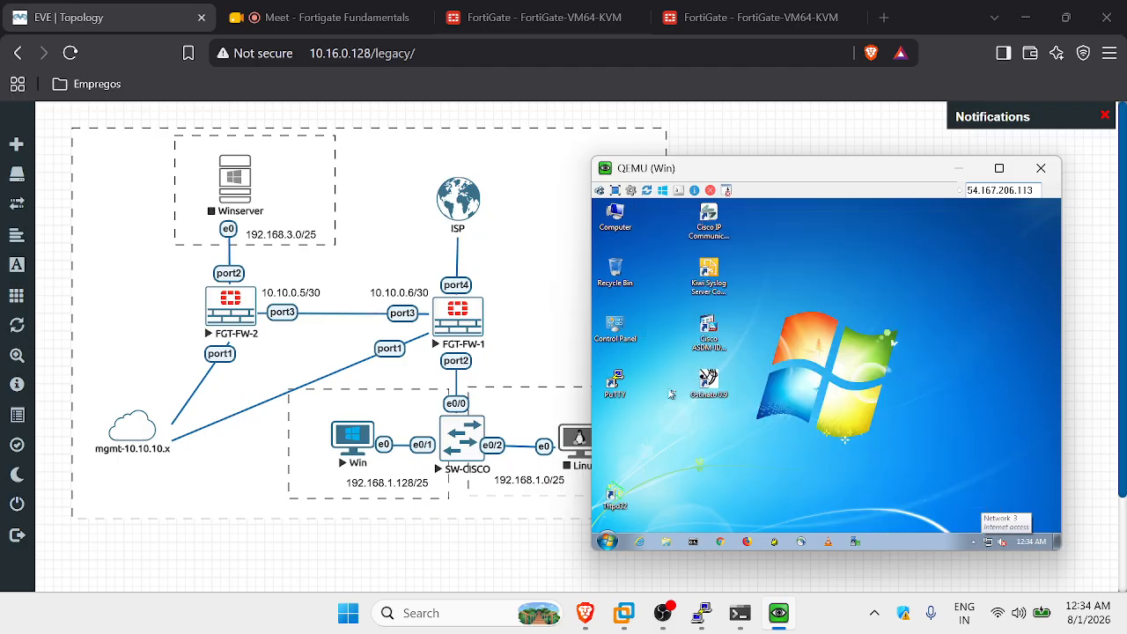
{"action": "left_click", "coordinate": [694, 541]}
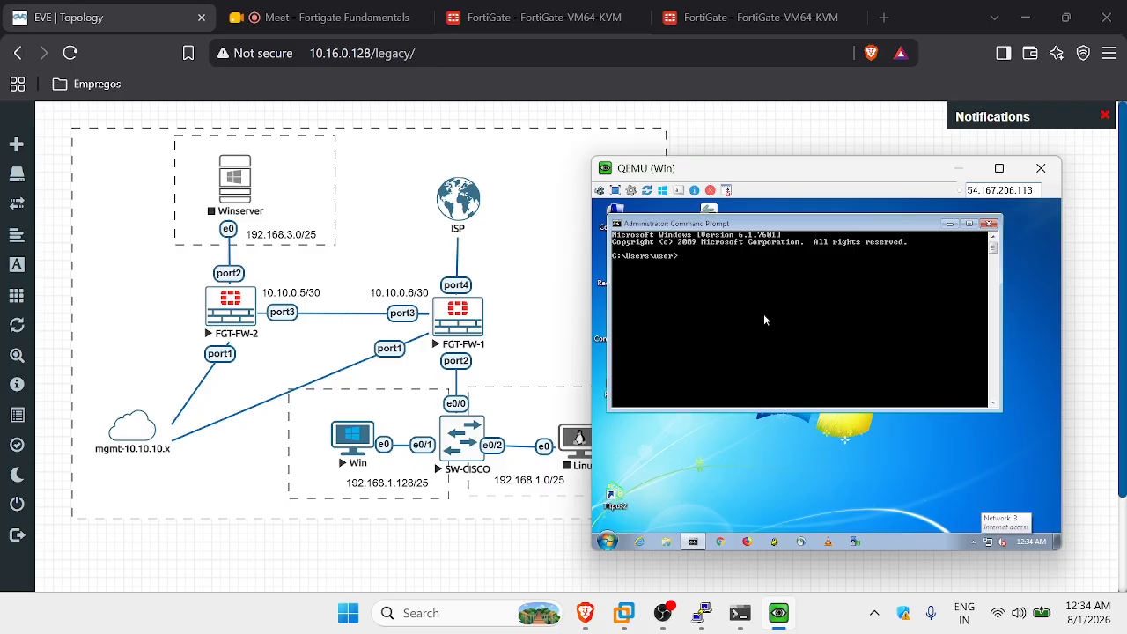
{"action": "type", "text": "ipcconfig"}
{"action": "key", "text": "Return"}
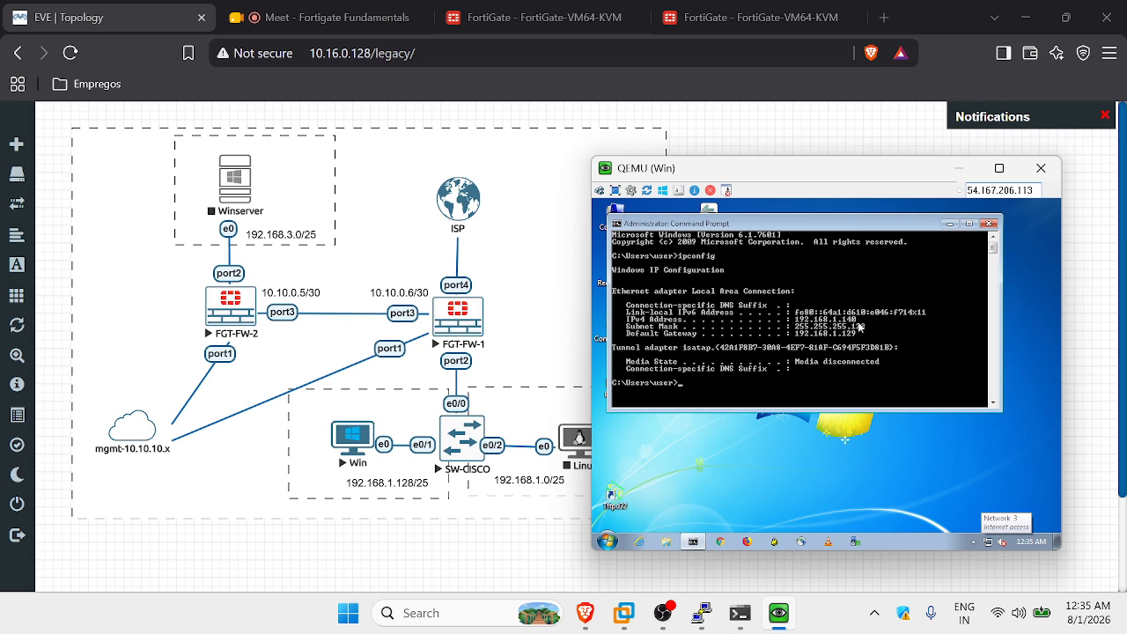
{"action": "left_click", "coordinate": [730, 25]}
{"action": "scroll", "coordinate": [483, 398], "scroll_direction": "down", "scroll_amount": 2}
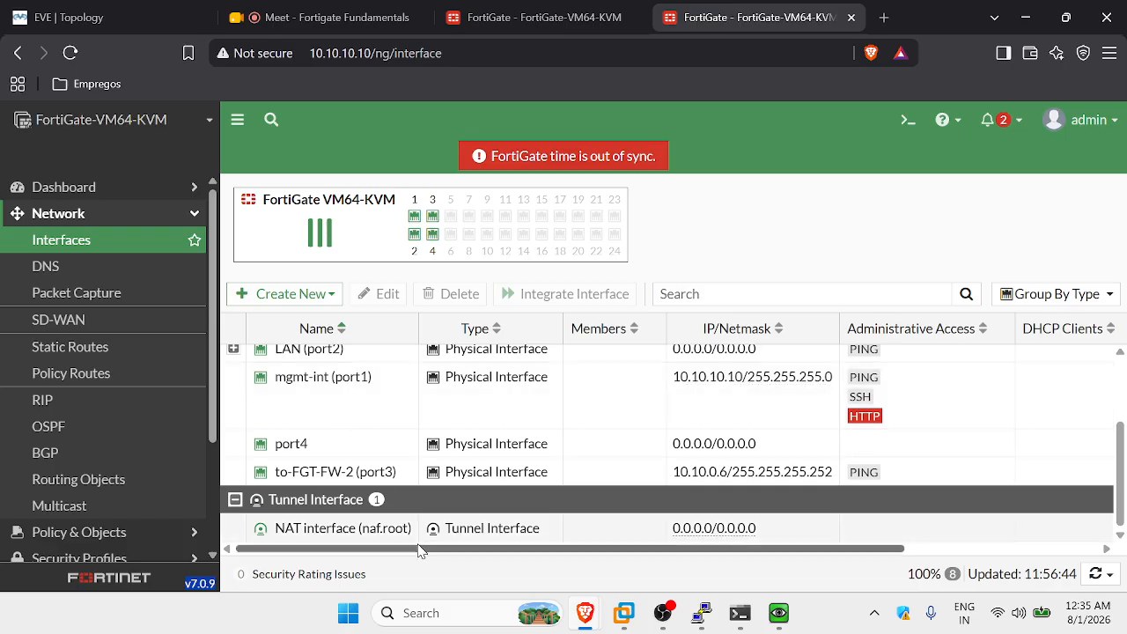
Expand LAN (port2) to see VLAN10FN and VLAN20RH with DHCP range 192.168.1.140–192.168.1.254.
{"action": "left_click_drag", "start_coordinate": [424, 551], "coordinate": [370, 428]}
{"action": "scroll", "coordinate": [493, 493], "scroll_direction": "up", "scroll_amount": 5}
{"action": "scroll", "coordinate": [483, 515], "scroll_direction": "down", "scroll_amount": 4}
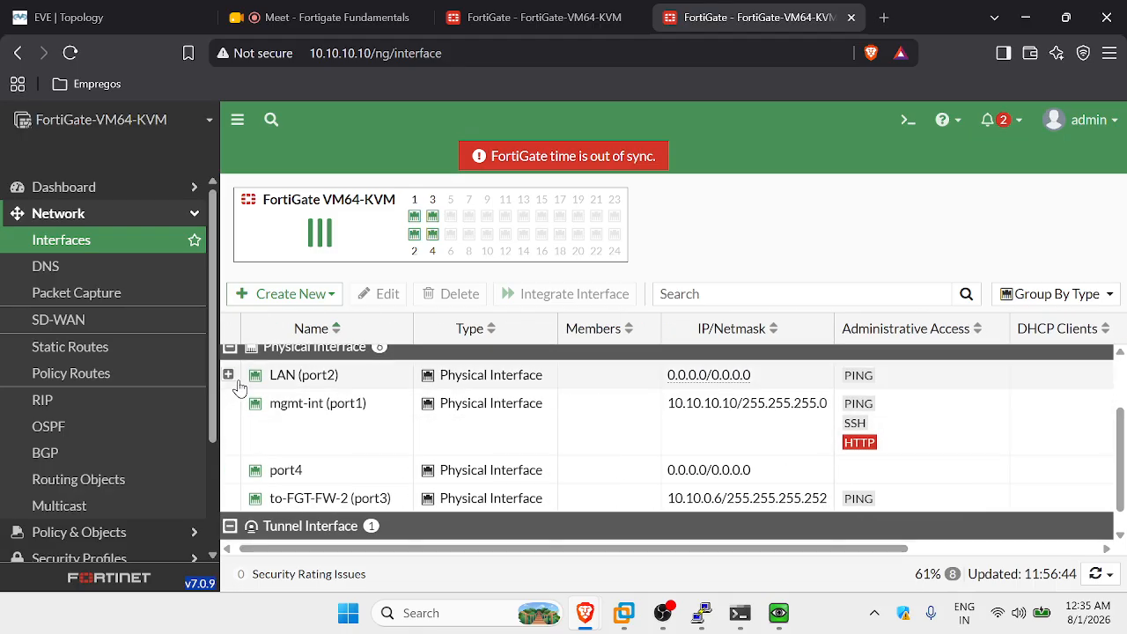
{"action": "left_click", "coordinate": [229, 376]}
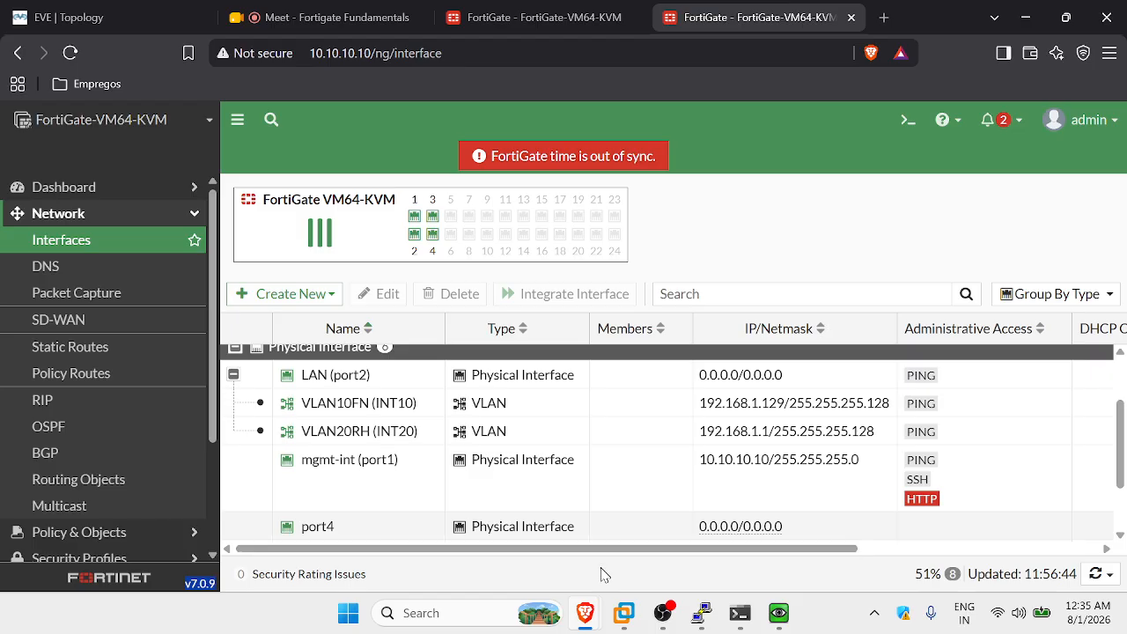
{"action": "left_click_drag", "start_coordinate": [611, 547], "coordinate": [907, 551]}
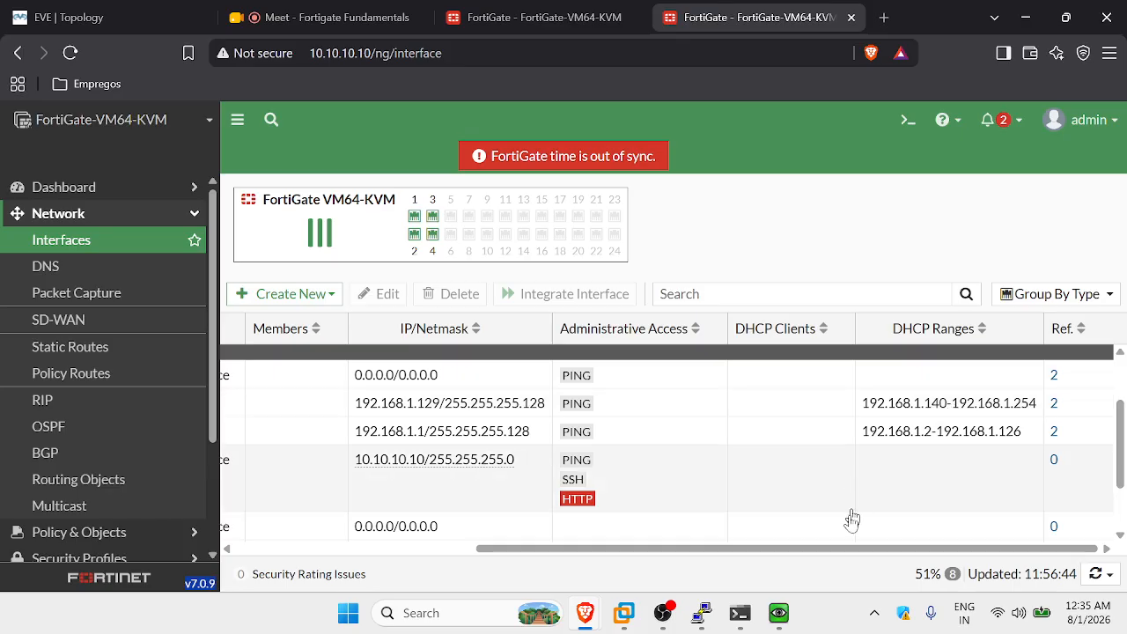
{"action": "left_click_drag", "start_coordinate": [849, 552], "coordinate": [563, 552]}
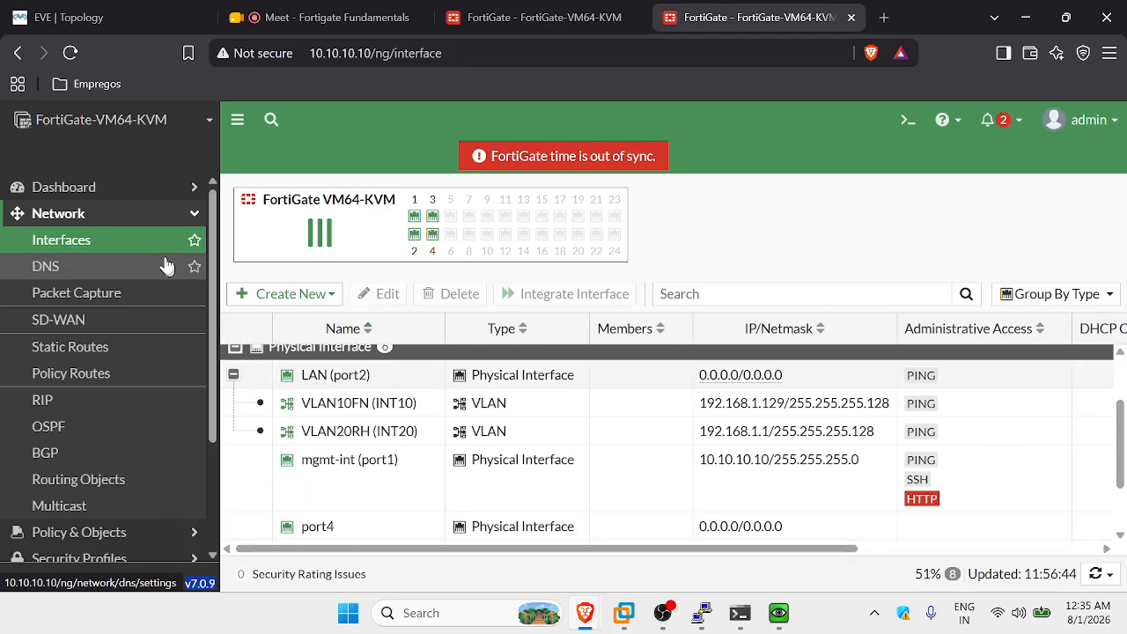
{"action": "left_click", "coordinate": [191, 186]}
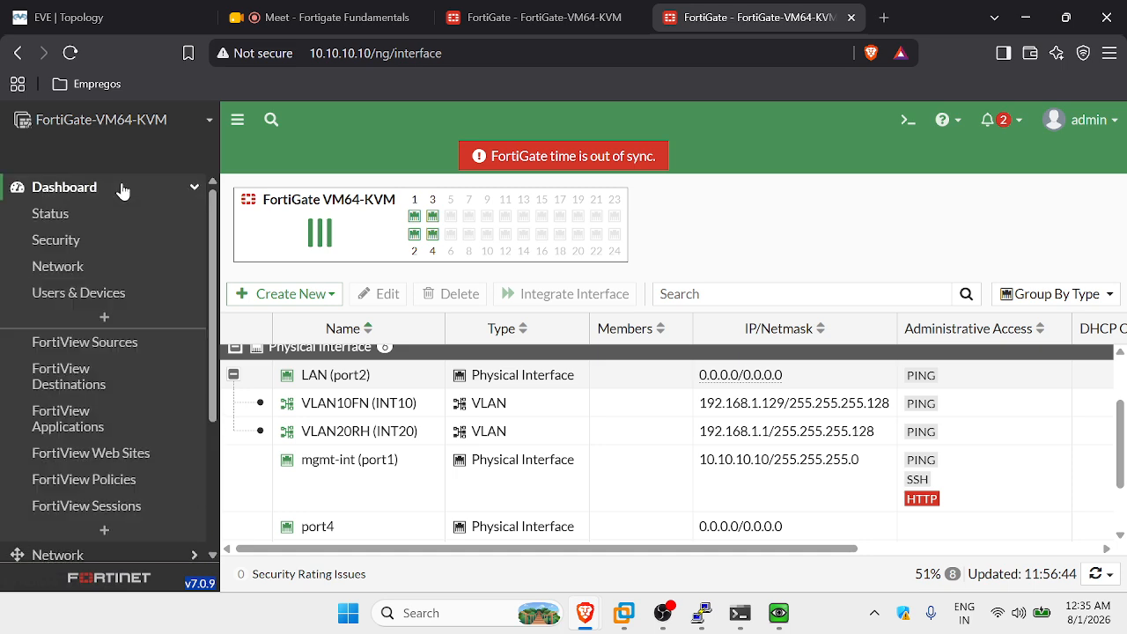
Inspect the full-screen DHCP widget, confirming one lease, 192.168.1.140 on VLAN10FN (INT10).
{"action": "left_click", "coordinate": [79, 266]}
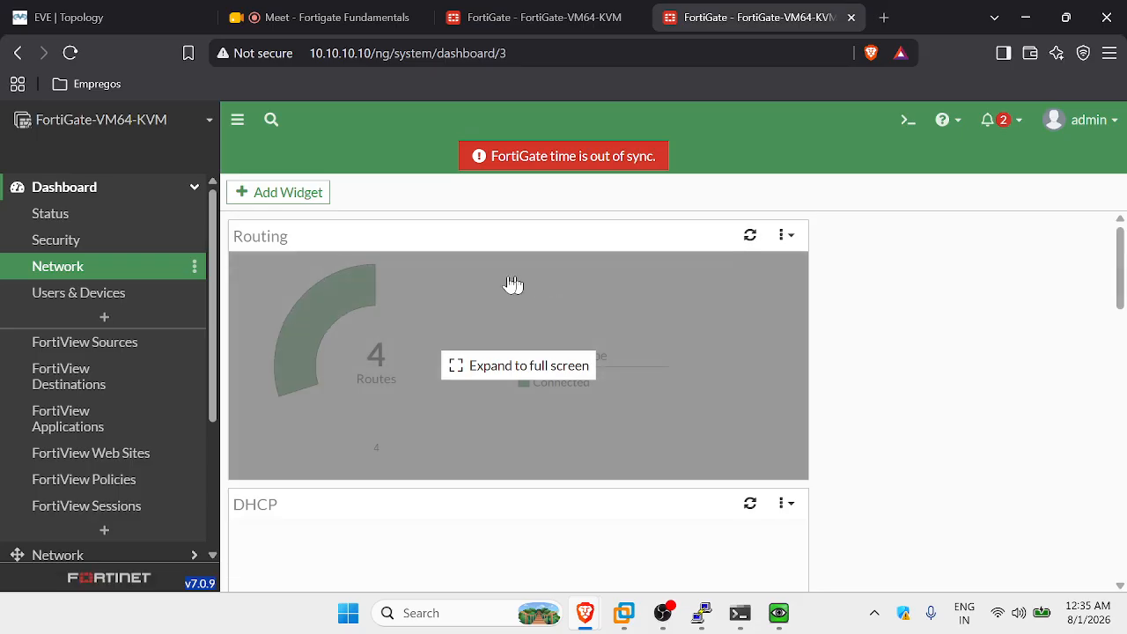
{"action": "scroll", "coordinate": [393, 364], "scroll_direction": "down", "scroll_amount": 3}
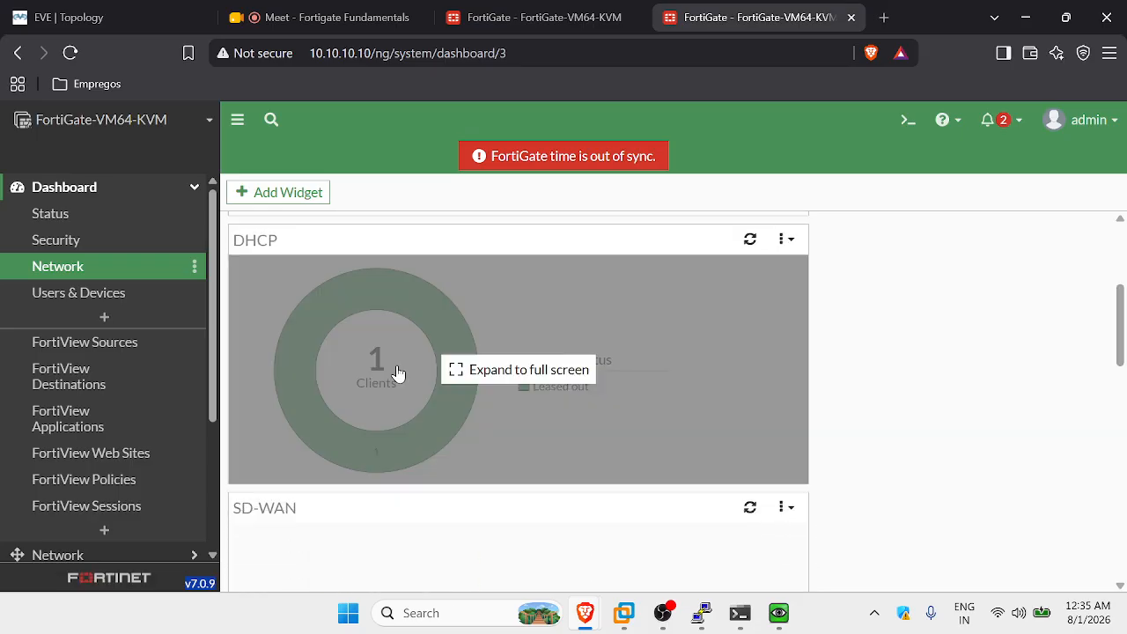
{"action": "left_click", "coordinate": [397, 375]}
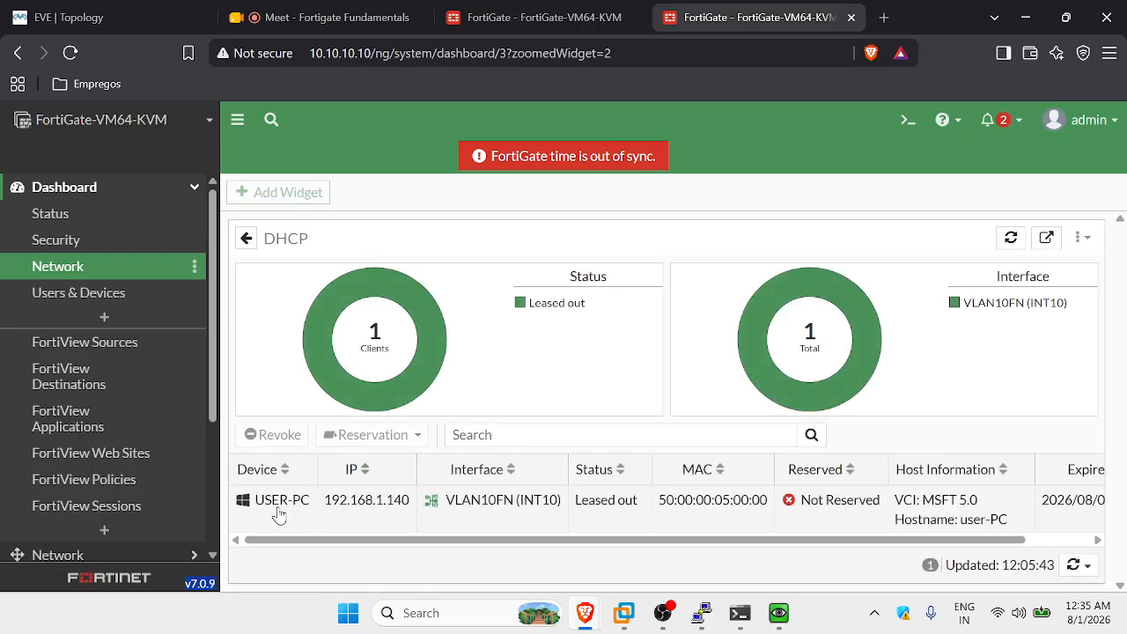
{"action": "mouse_move", "coordinate": [278, 511]}
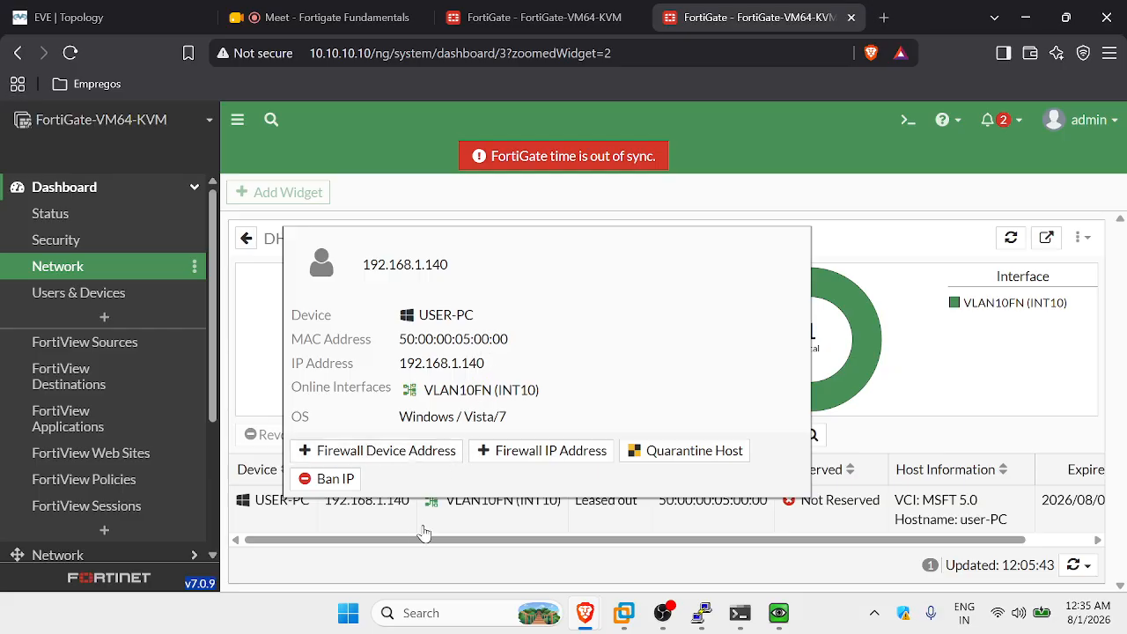
{"action": "left_click_drag", "start_coordinate": [428, 539], "coordinate": [599, 544]}
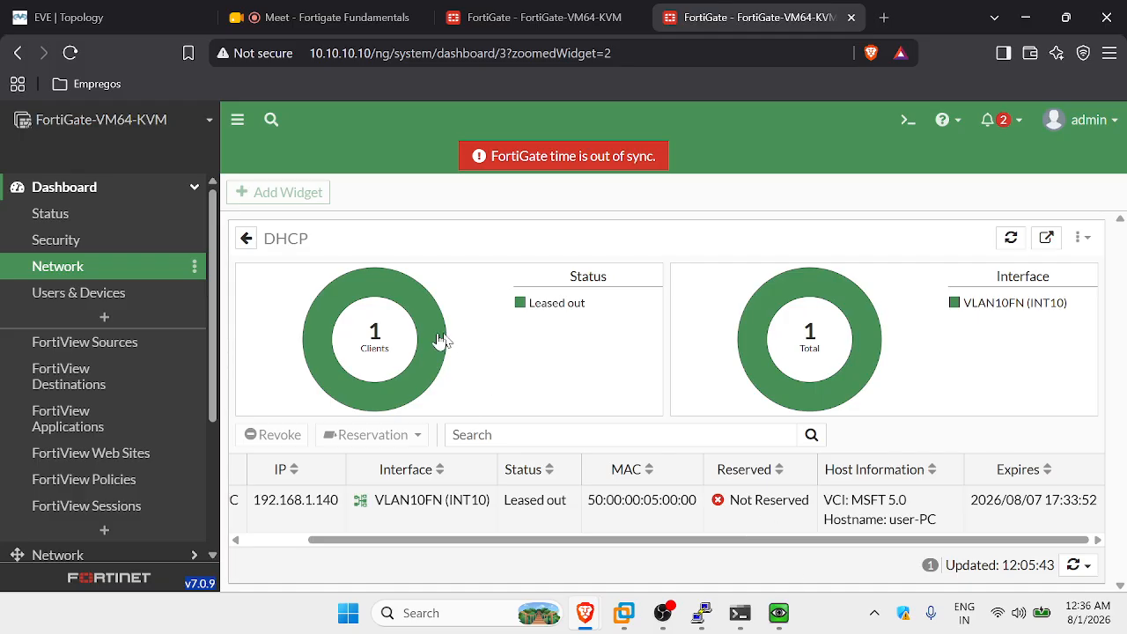
{"action": "left_click", "coordinate": [247, 241]}
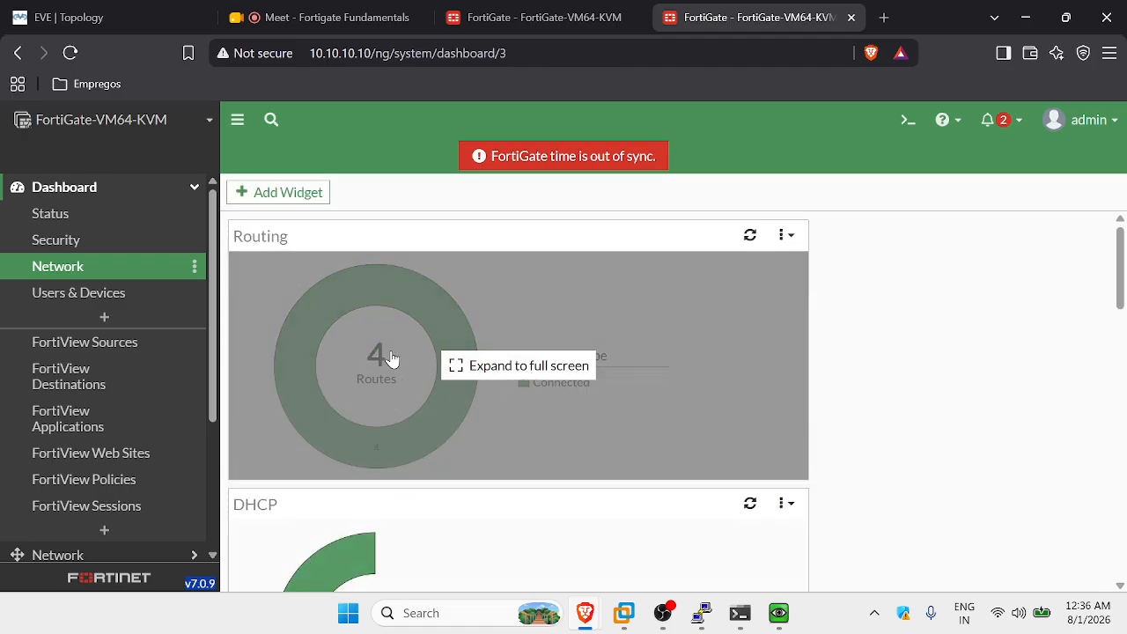
Review the full-screen Routing widget's routes: 10.10.0.4/30, 10.10.10.0/24, 192.168.1.0/25 and 192.168.1.128/25.
{"action": "left_click", "coordinate": [392, 359]}
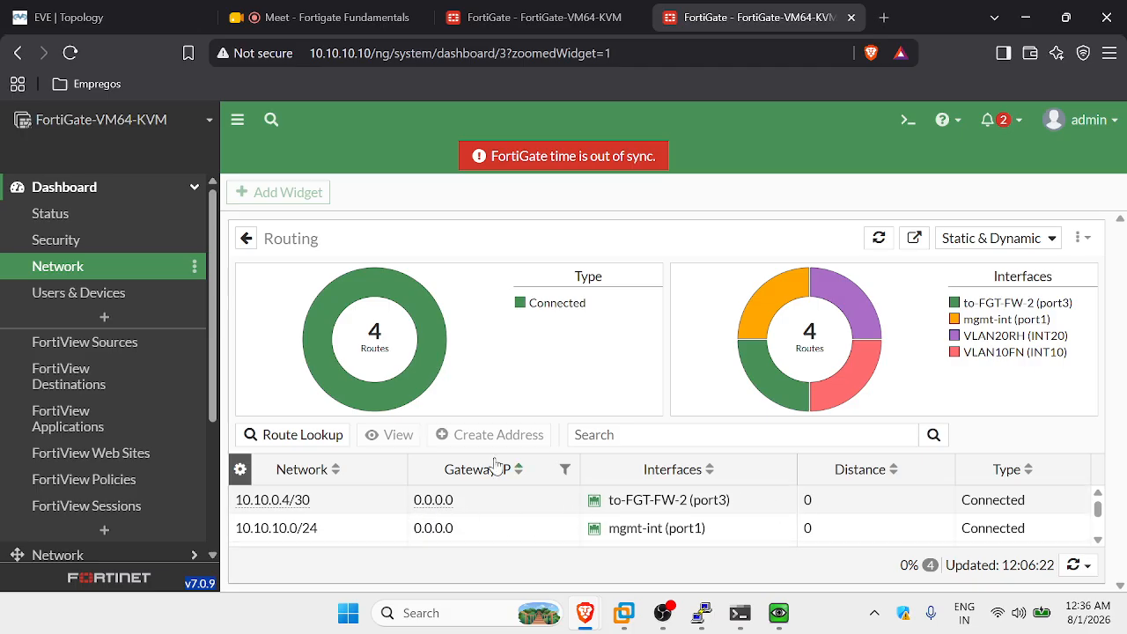
{"action": "left_click", "coordinate": [262, 507]}
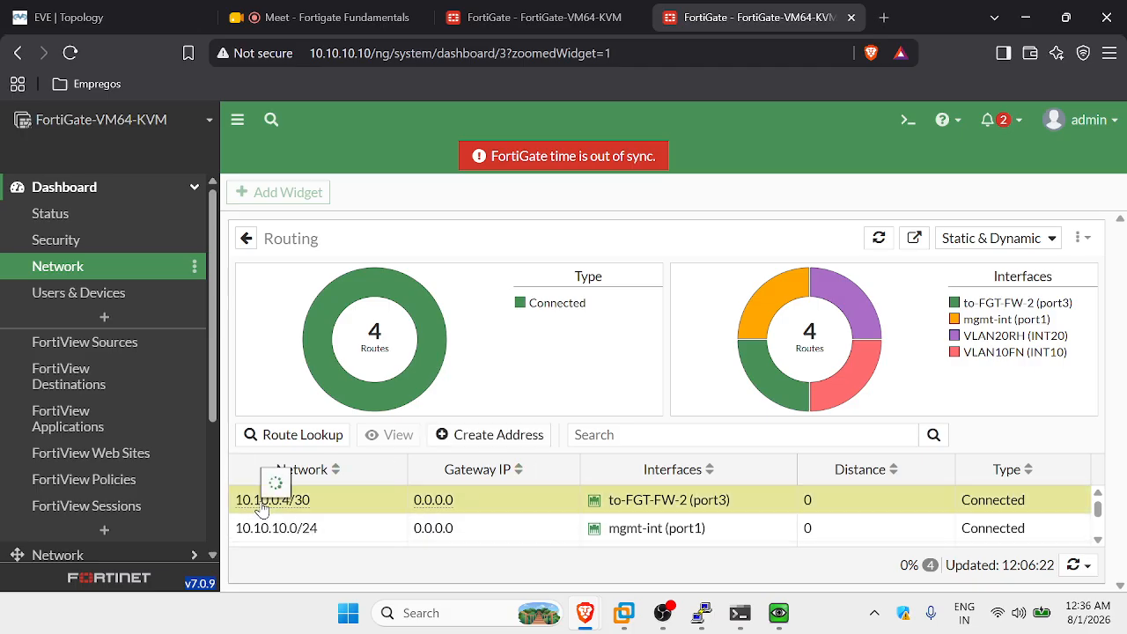
{"action": "left_click", "coordinate": [310, 530]}
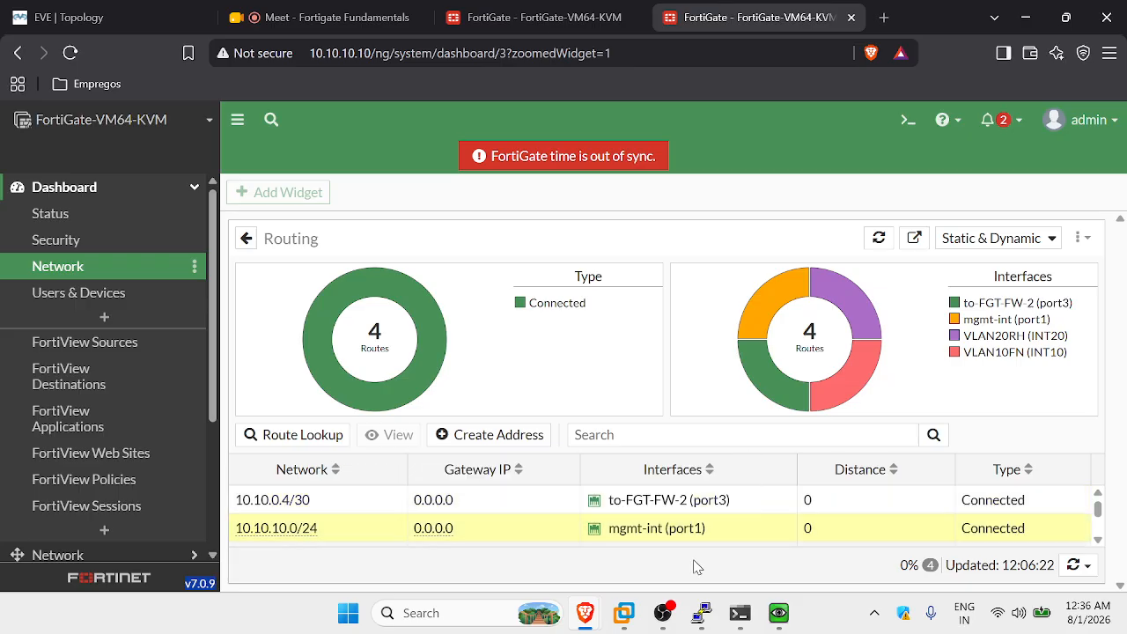
{"action": "left_click", "coordinate": [662, 503]}
{"action": "scroll", "coordinate": [616, 528], "scroll_direction": "down", "scroll_amount": 2}
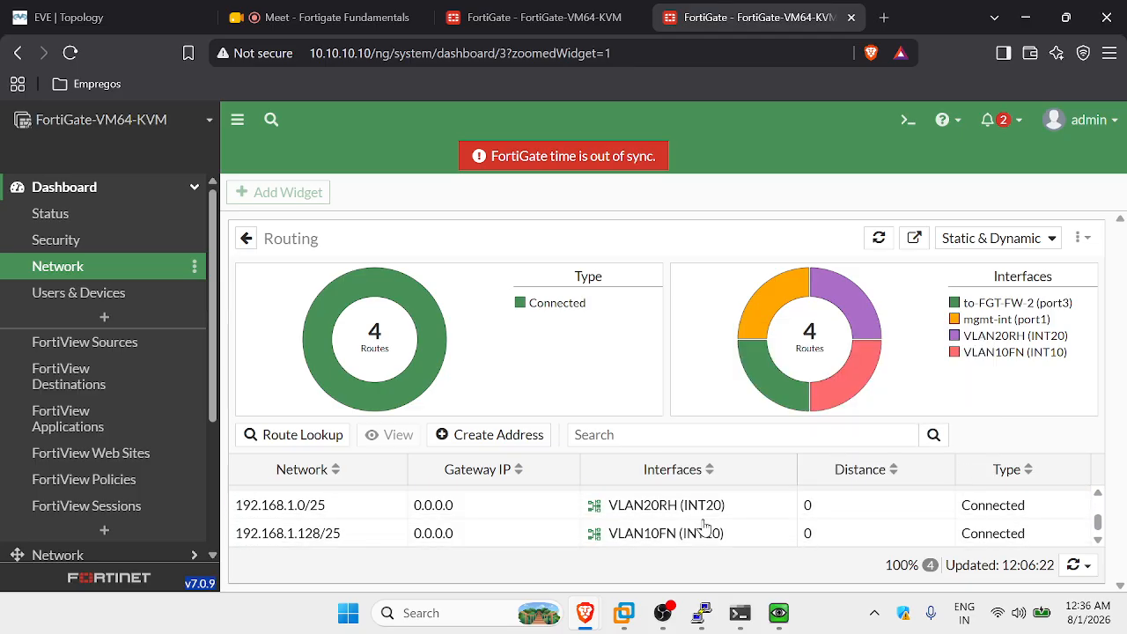
{"action": "scroll", "coordinate": [696, 530], "scroll_direction": "up", "scroll_amount": 2}
{"action": "scroll", "coordinate": [684, 531], "scroll_direction": "down", "scroll_amount": 2}
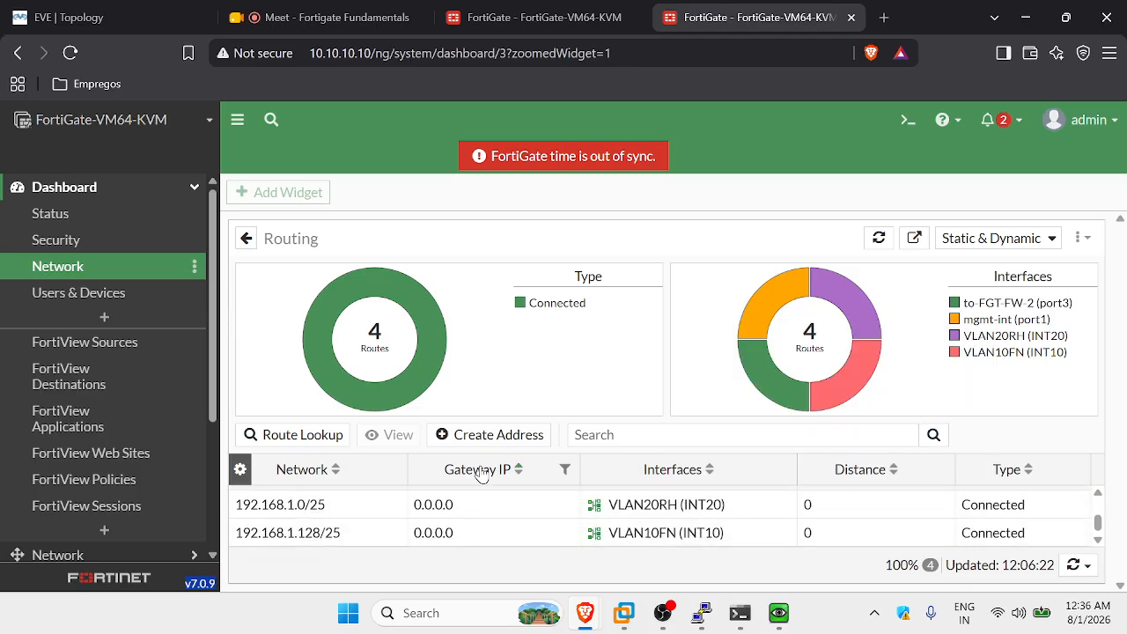
{"action": "scroll", "coordinate": [659, 519], "scroll_direction": "up", "scroll_amount": 2}
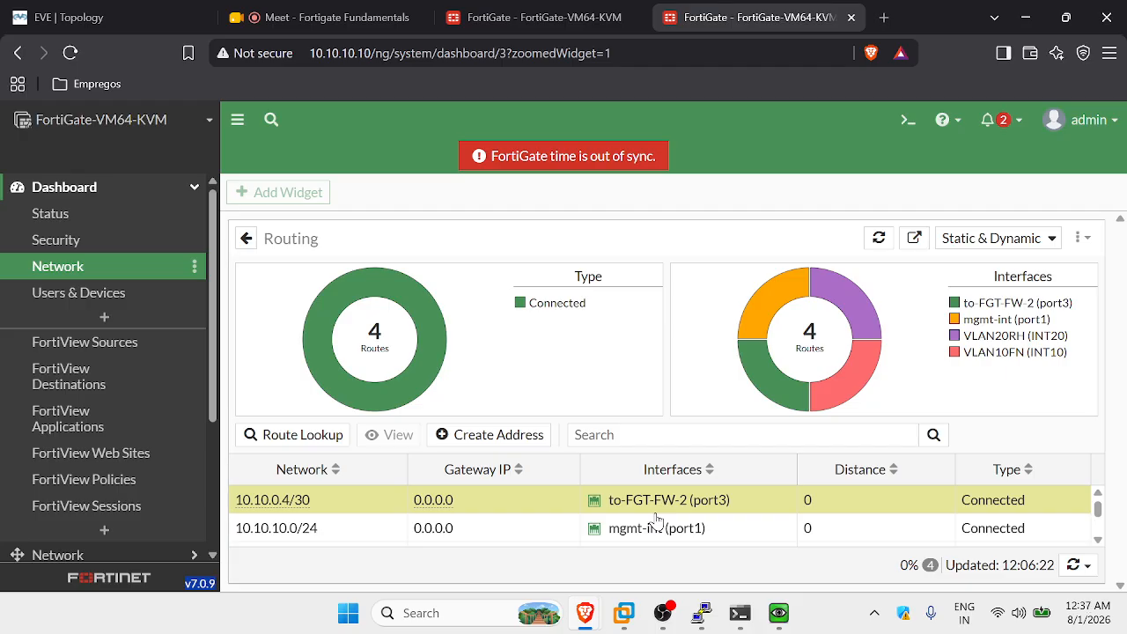
{"action": "scroll", "coordinate": [654, 523], "scroll_direction": "down", "scroll_amount": 2}
{"action": "scroll", "coordinate": [654, 521], "scroll_direction": "up", "scroll_amount": 1}
{"action": "scroll", "coordinate": [654, 520], "scroll_direction": "down", "scroll_amount": 1}
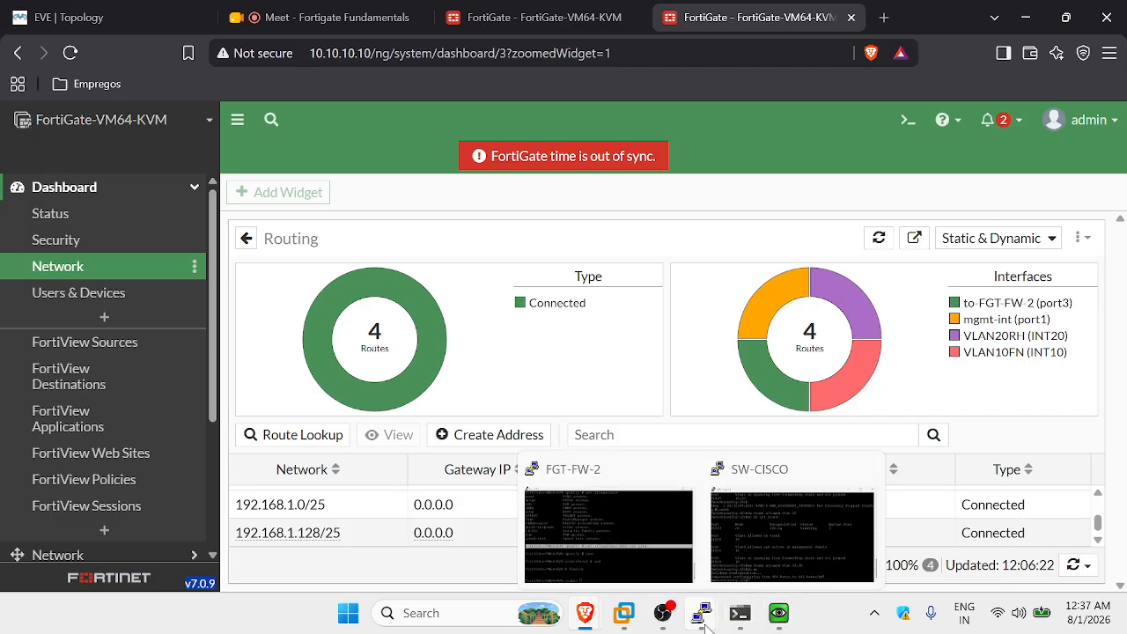
Bring the Windows VM console forward briefly, then return to the Google Meet call.
{"action": "mouse_move", "coordinate": [779, 617]}
{"action": "left_click", "coordinate": [759, 531]}
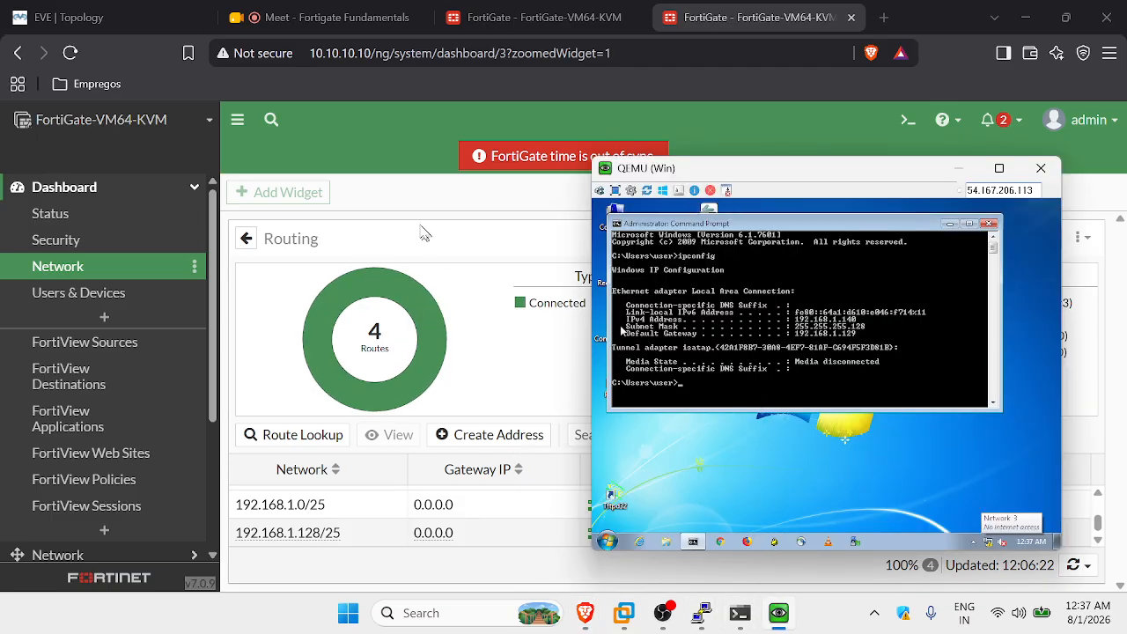
{"action": "left_click", "coordinate": [341, 13]}
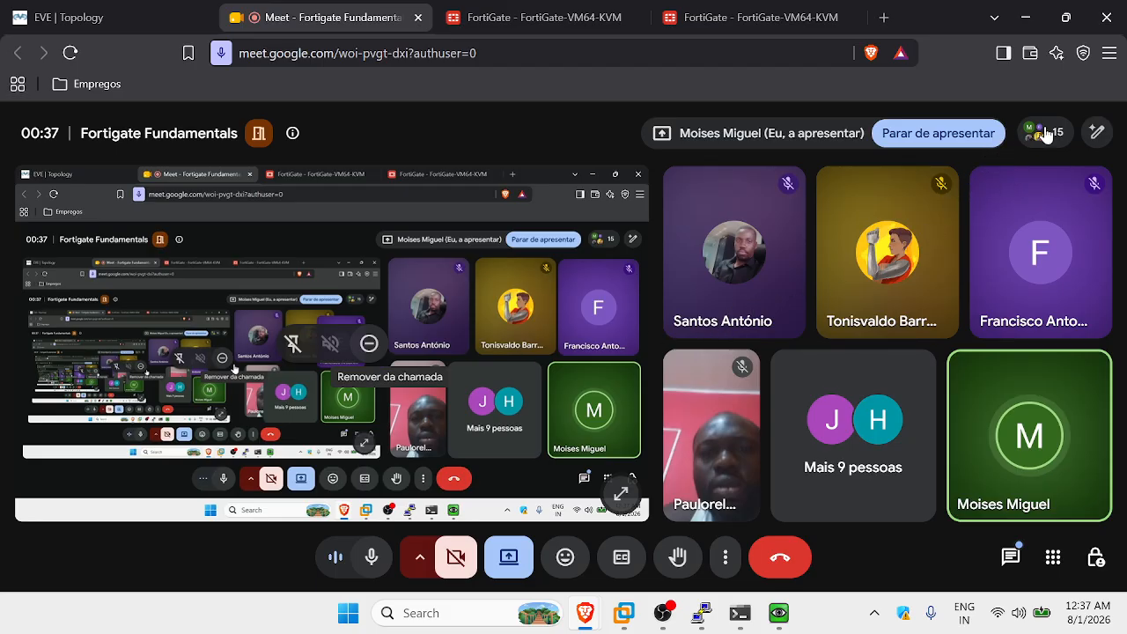
Minimize and restore the browser so the Meet call floats beside the EVE-NG topology.
{"action": "left_click", "coordinate": [1035, 17]}
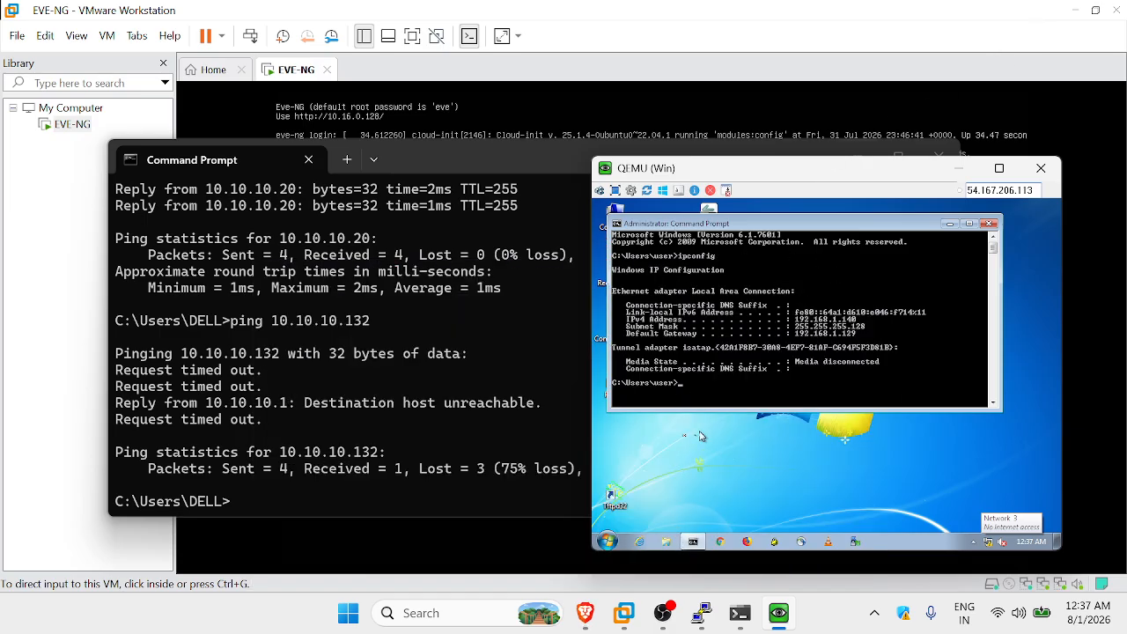
{"action": "mouse_move", "coordinate": [585, 613]}
{"action": "left_click", "coordinate": [540, 532]}
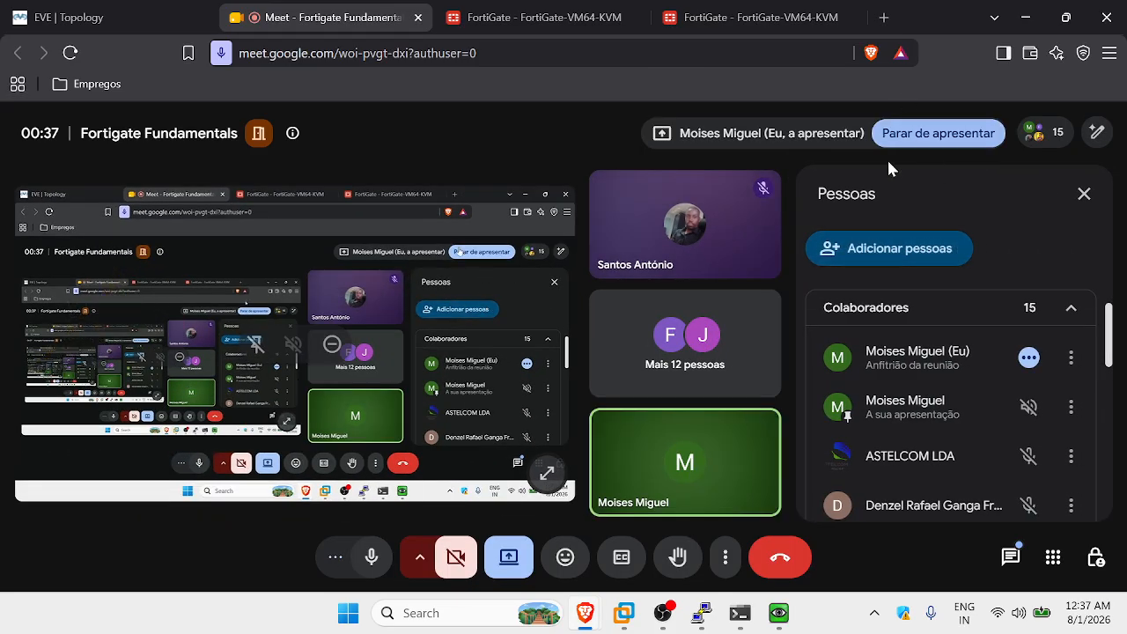
{"action": "left_click", "coordinate": [1025, 19]}
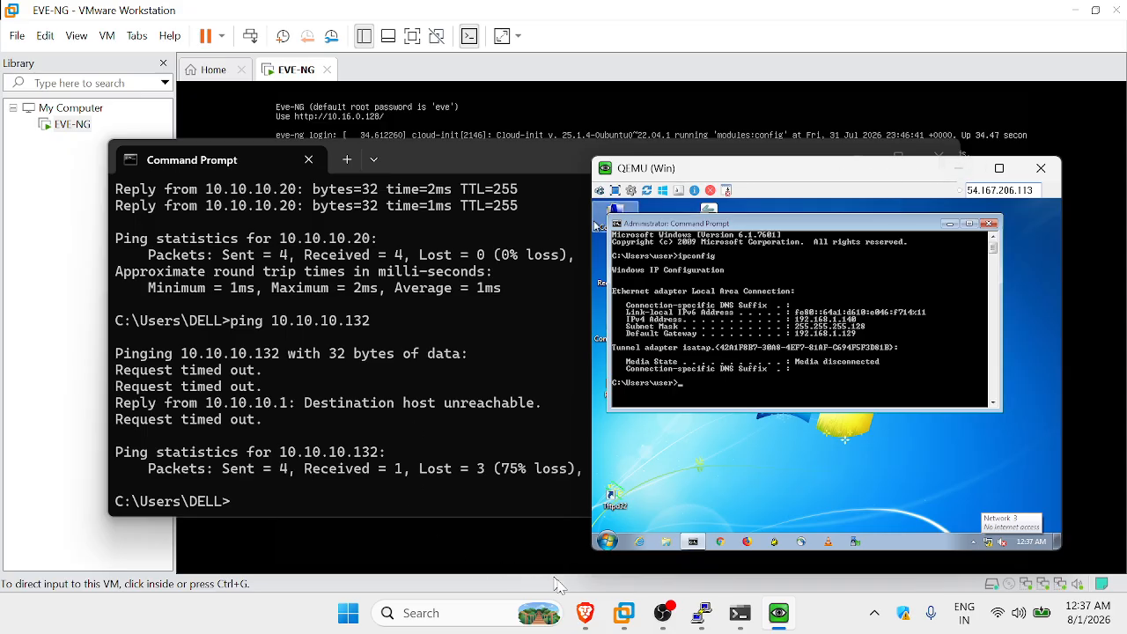
{"action": "left_click", "coordinate": [502, 519]}
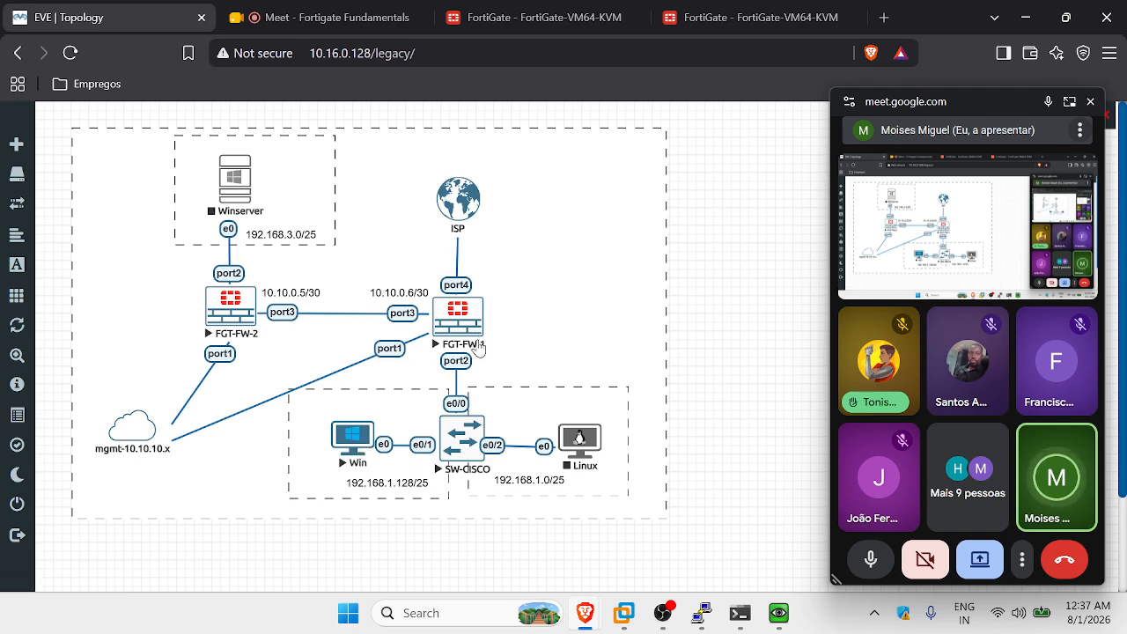
Start the Linux node and close the Command Prompt window.
{"action": "right_click", "coordinate": [580, 452]}
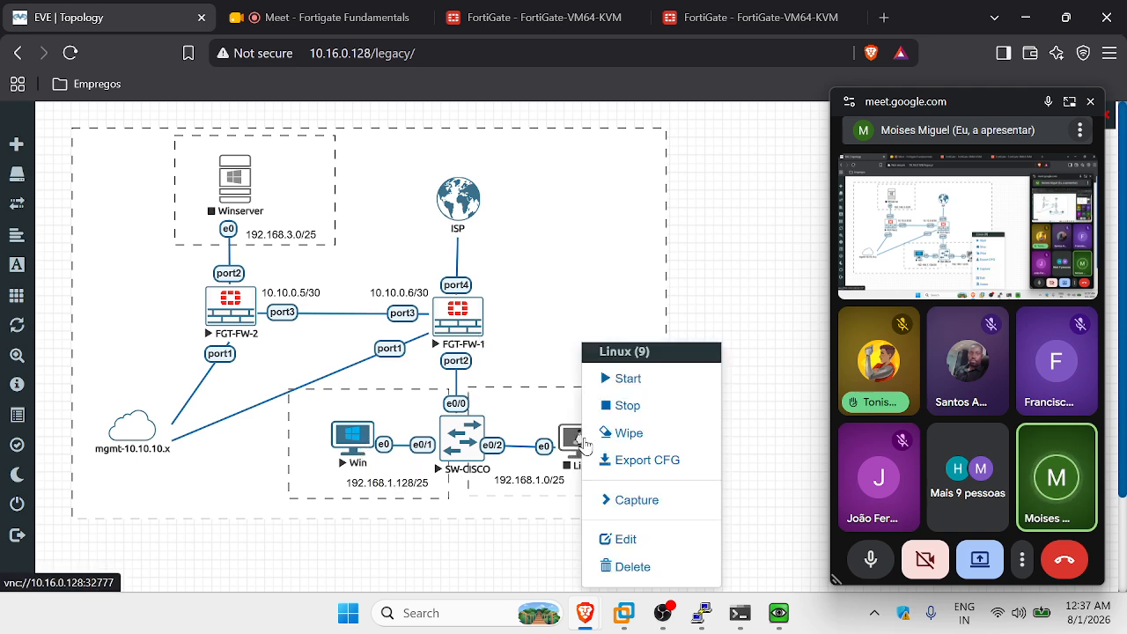
{"action": "left_click", "coordinate": [622, 380]}
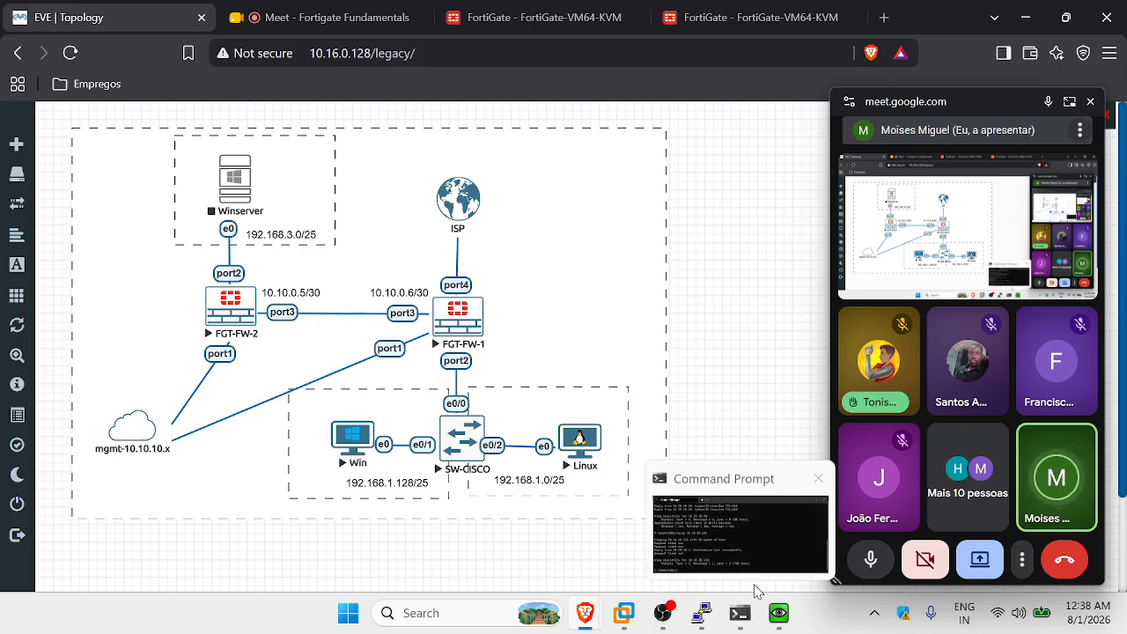
{"action": "left_click", "coordinate": [744, 554]}
{"action": "left_click_drag", "start_coordinate": [792, 160], "coordinate": [565, 195]}
{"action": "left_click", "coordinate": [714, 192]}
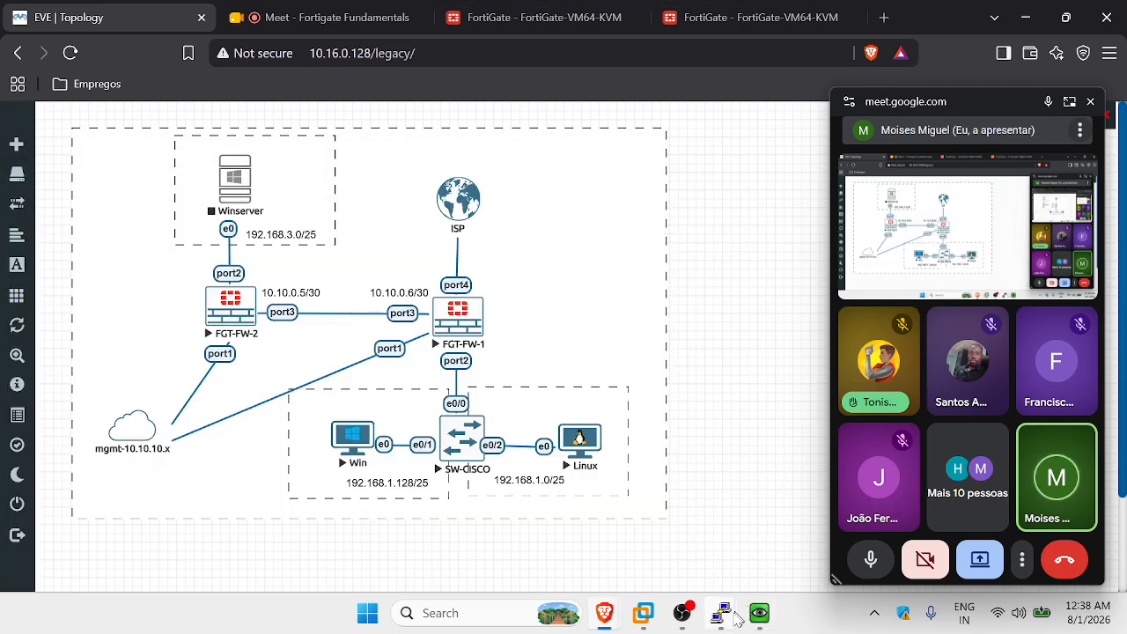
Close the SW-CISCO PuTTY console, confirming with OK.
{"action": "mouse_move", "coordinate": [730, 616]}
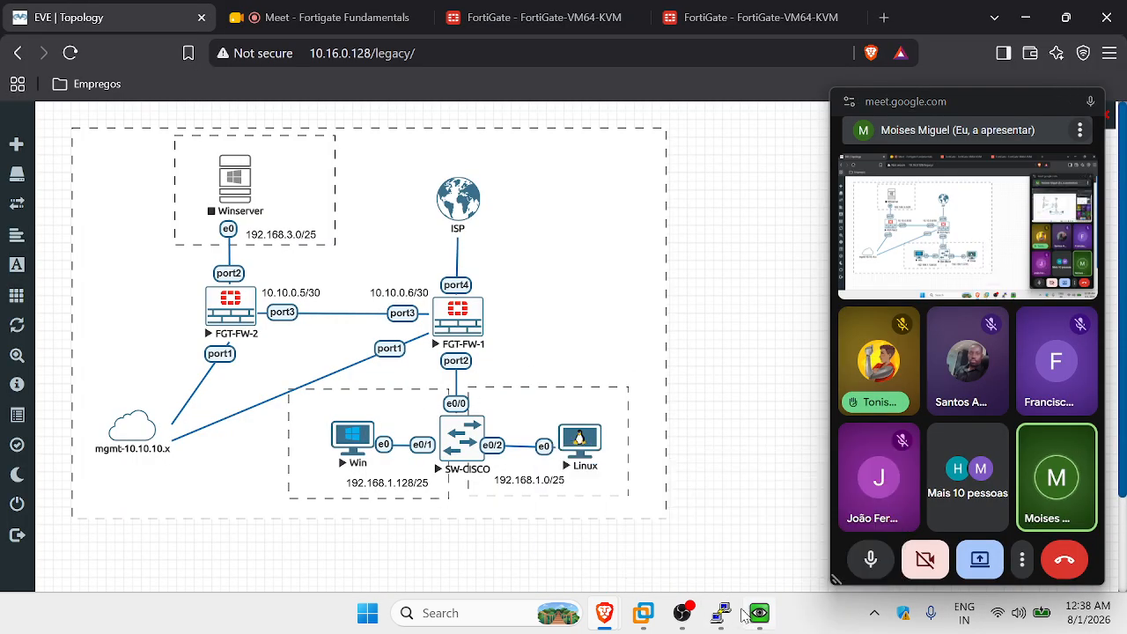
{"action": "left_click", "coordinate": [796, 541]}
{"action": "left_click_drag", "start_coordinate": [750, 198], "coordinate": [460, 191]}
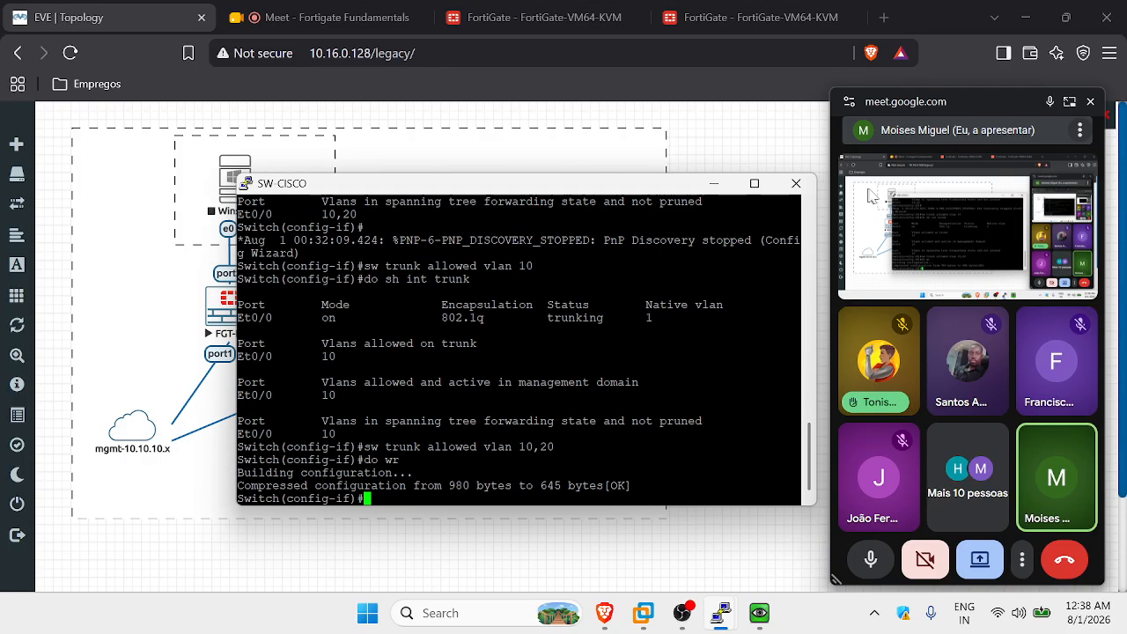
{"action": "left_click", "coordinate": [798, 186]}
{"action": "left_click", "coordinate": [581, 361]}
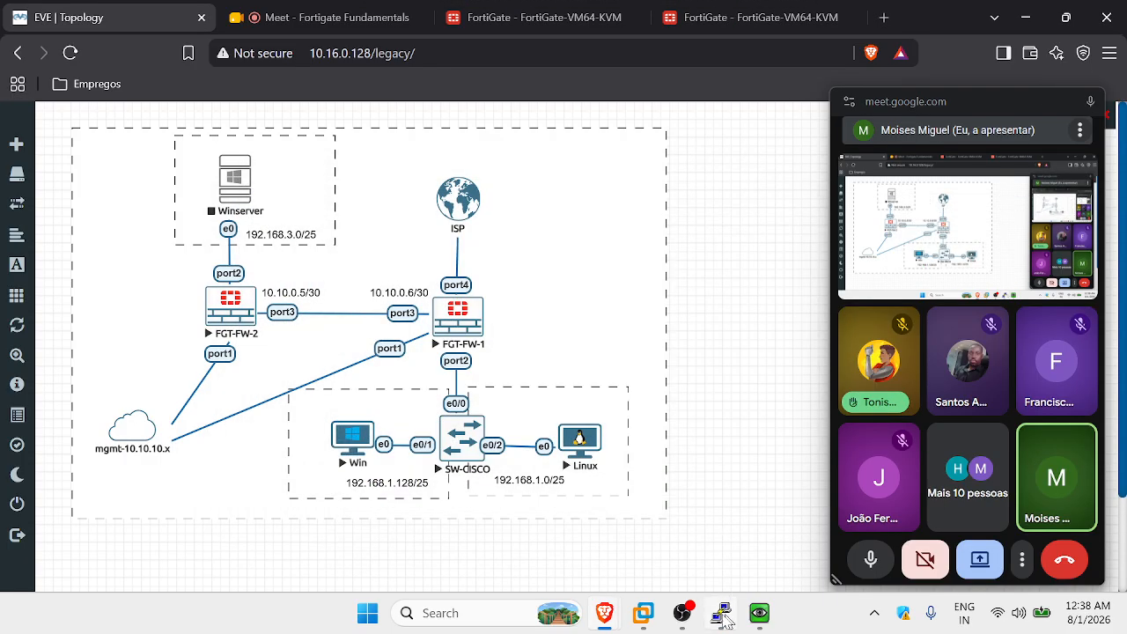
Close the FGT-FW-2 console with confirmation and close the floating Meet window.
{"action": "left_click", "coordinate": [722, 614]}
{"action": "left_click_drag", "start_coordinate": [665, 134], "coordinate": [488, 175]}
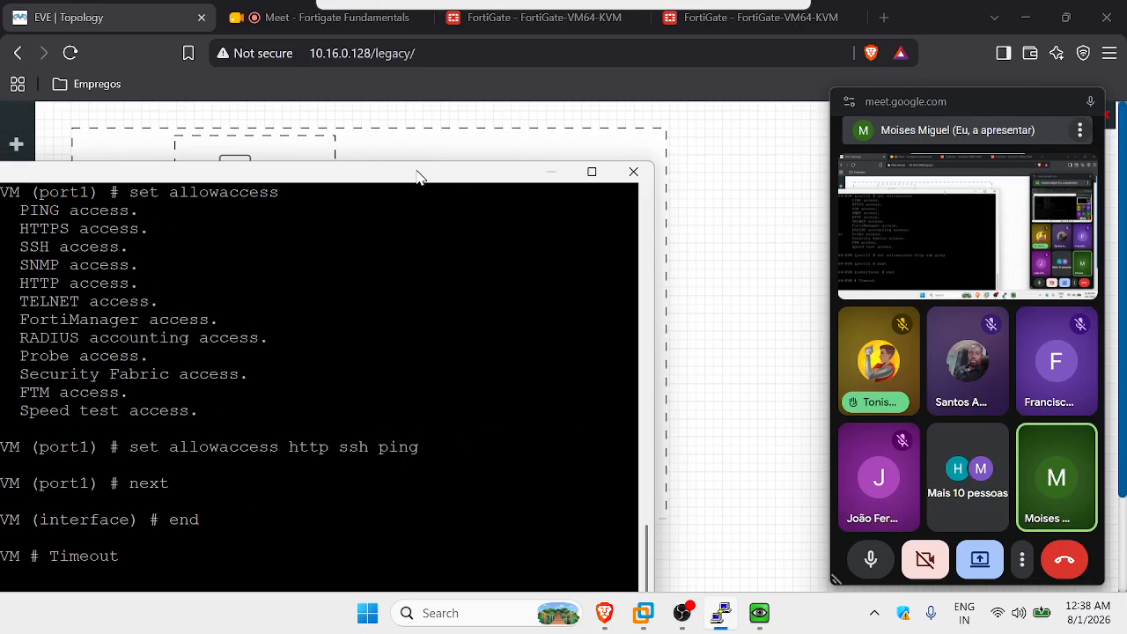
{"action": "left_click", "coordinate": [632, 171]}
{"action": "left_click", "coordinate": [581, 363]}
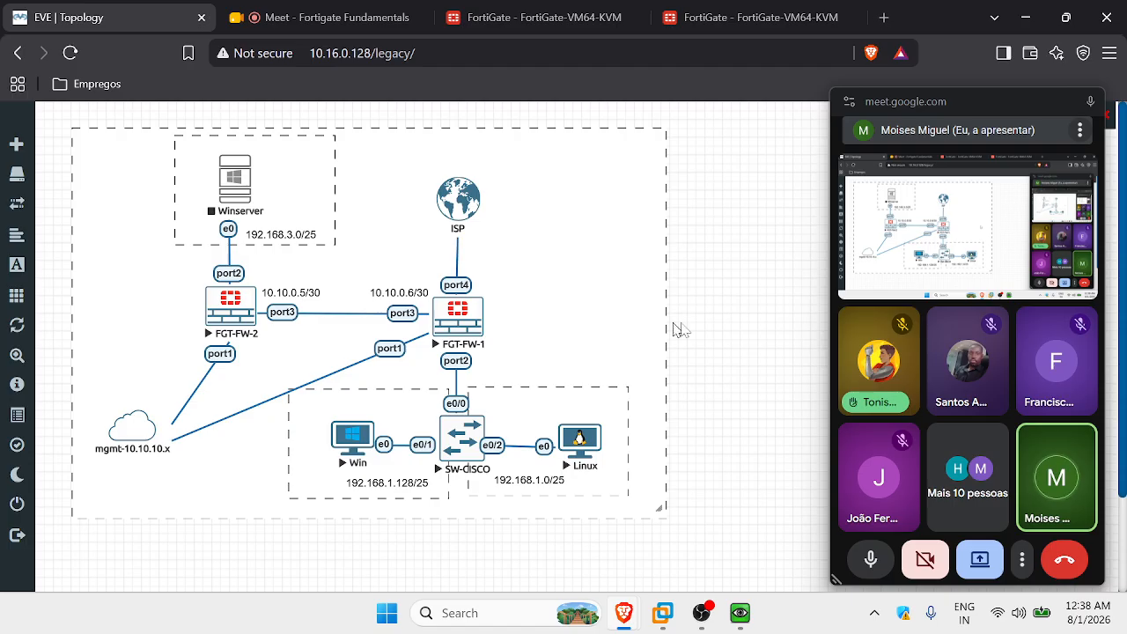
{"action": "left_click", "coordinate": [1090, 101]}
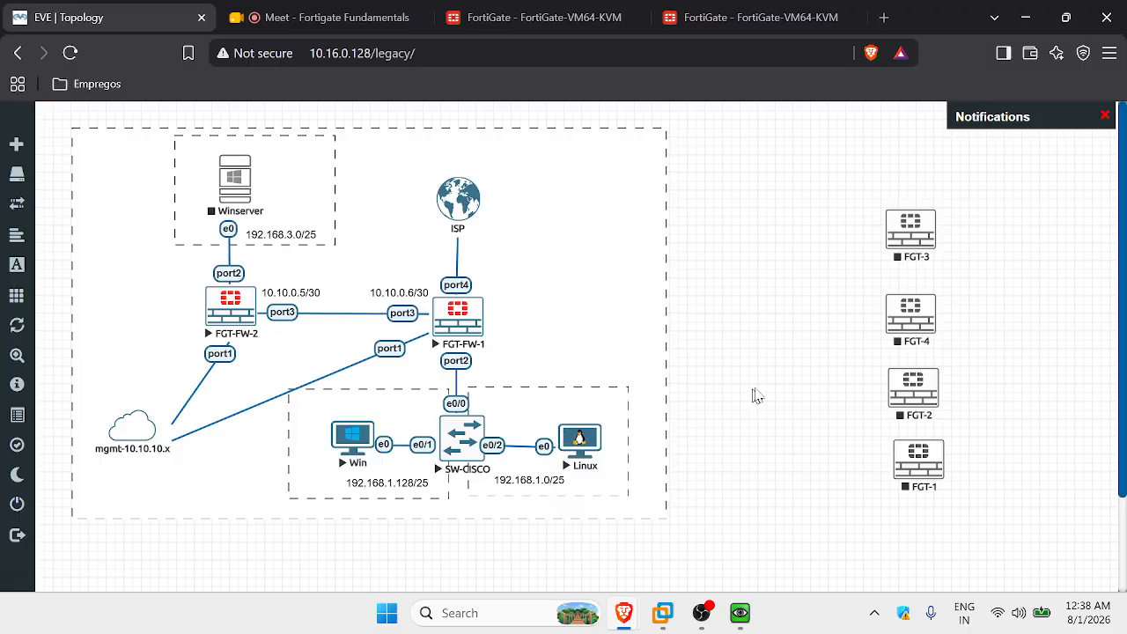
{"action": "left_click", "coordinate": [742, 612]}
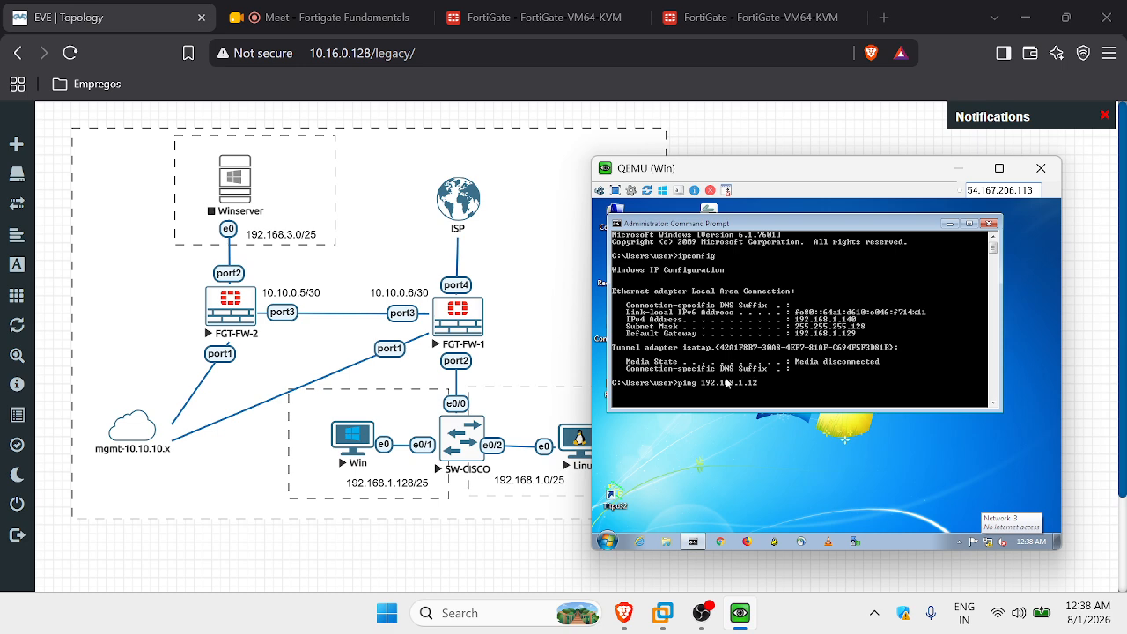
Ping 192.168.1.129 from the Win VM (4/4 replies), then ping 192.168.1.1, which times out.
{"action": "key", "text": "Return"}
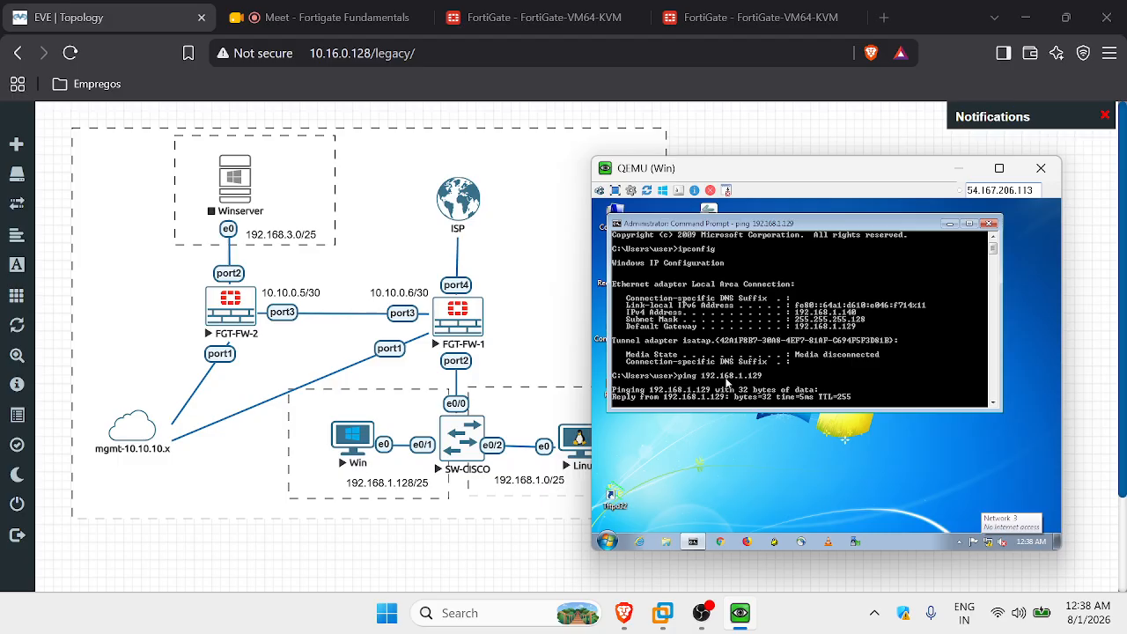
{"action": "left_click_drag", "start_coordinate": [867, 408], "coordinate": [884, 485]}
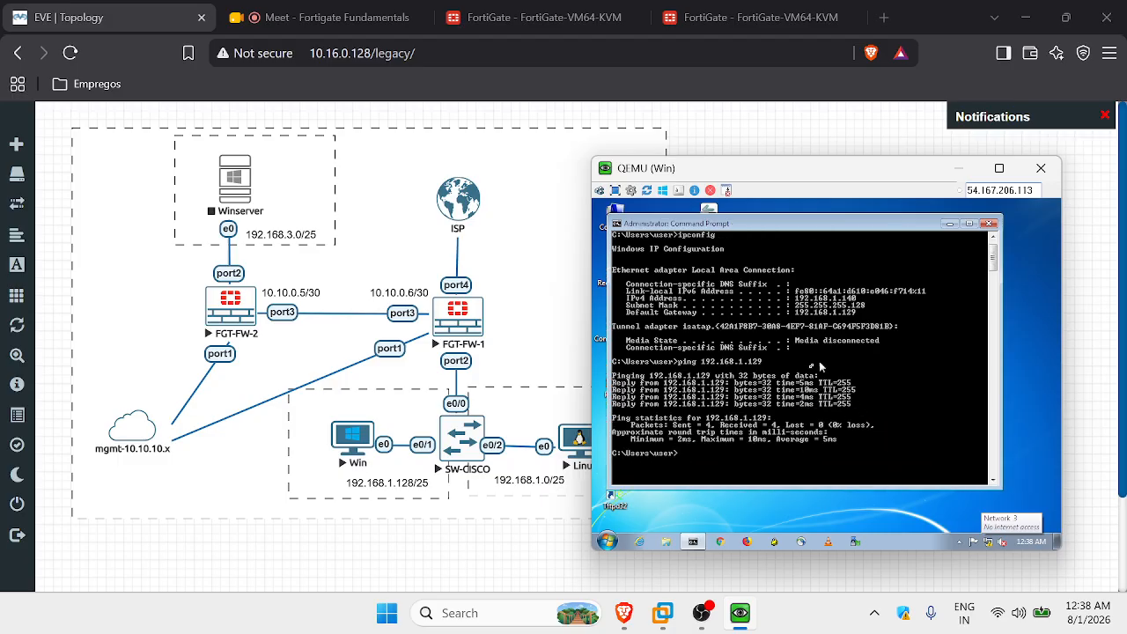
{"action": "key", "text": "Up"}
{"action": "key", "text": "Return"}
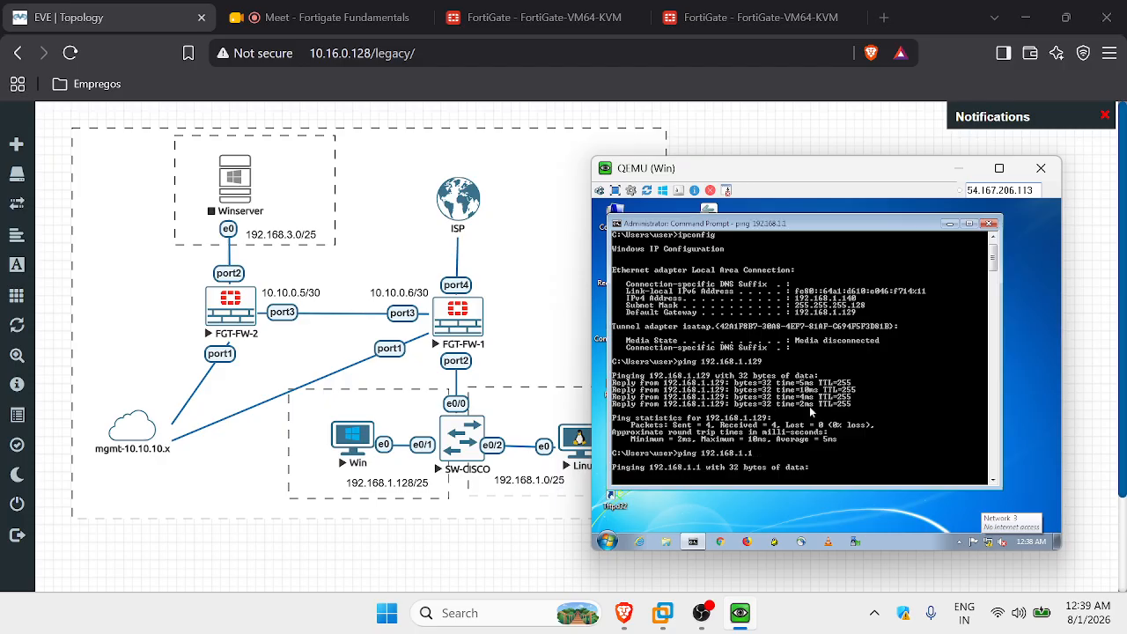
Open the Excalidraw whiteboard in a new browser tab.
{"action": "left_click", "coordinate": [882, 19]}
{"action": "type", "text": "ecine"}
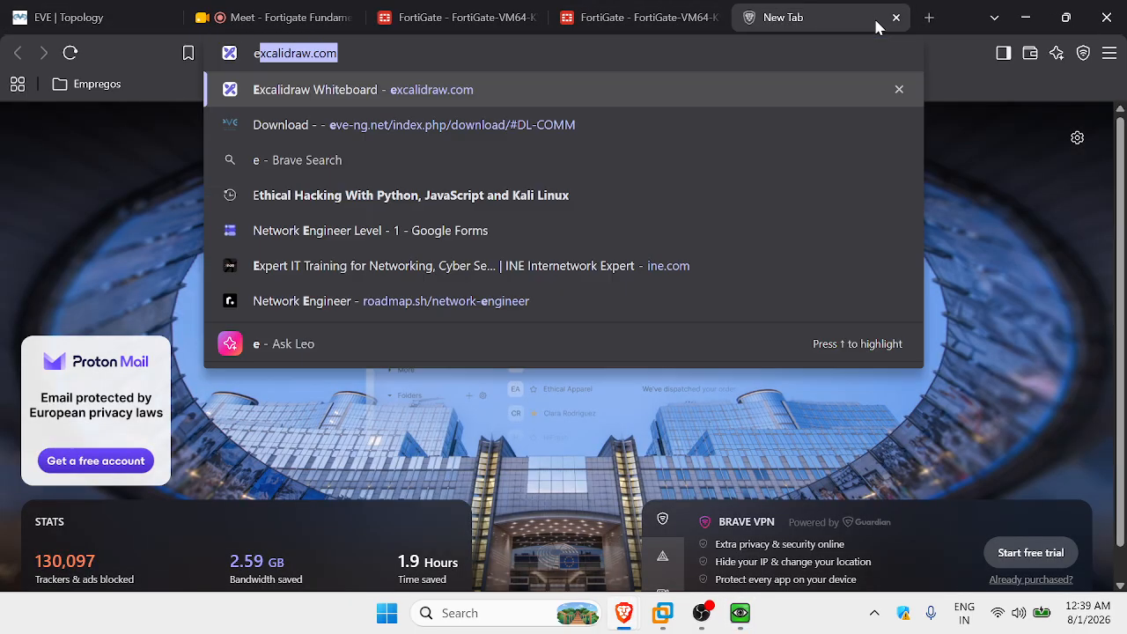
{"action": "key", "text": "BackSpace"}
{"action": "key", "text": "BackSpace"}
{"action": "key", "text": "BackSpace"}
{"action": "key", "text": "BackSpace"}
{"action": "key", "text": "BackSpace"}
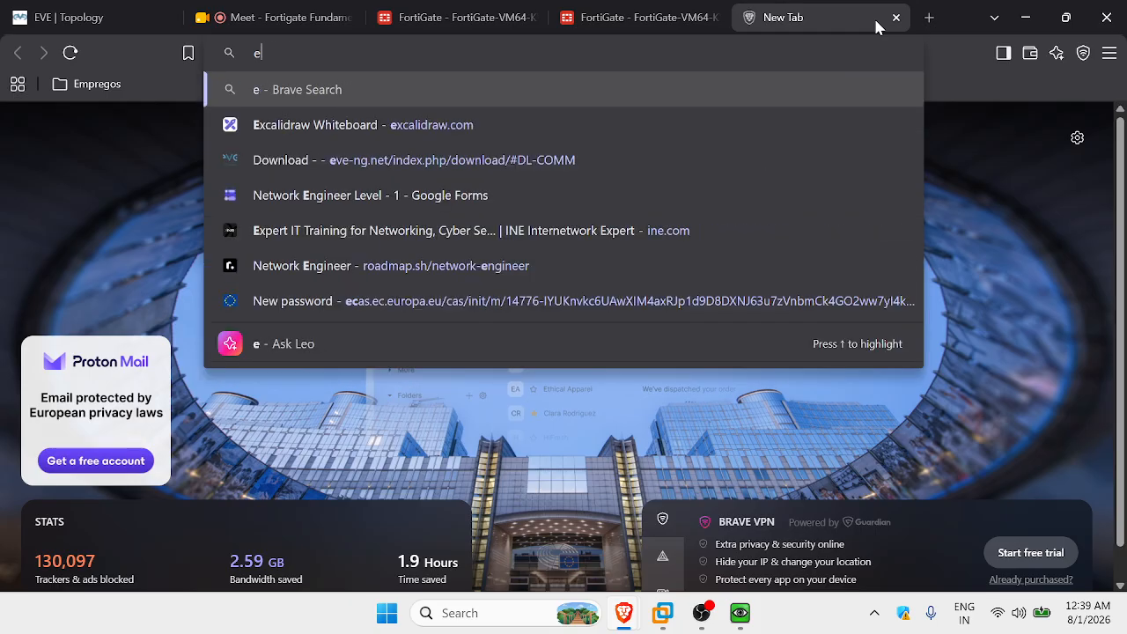
{"action": "type", "text": "excalidraw.com"}
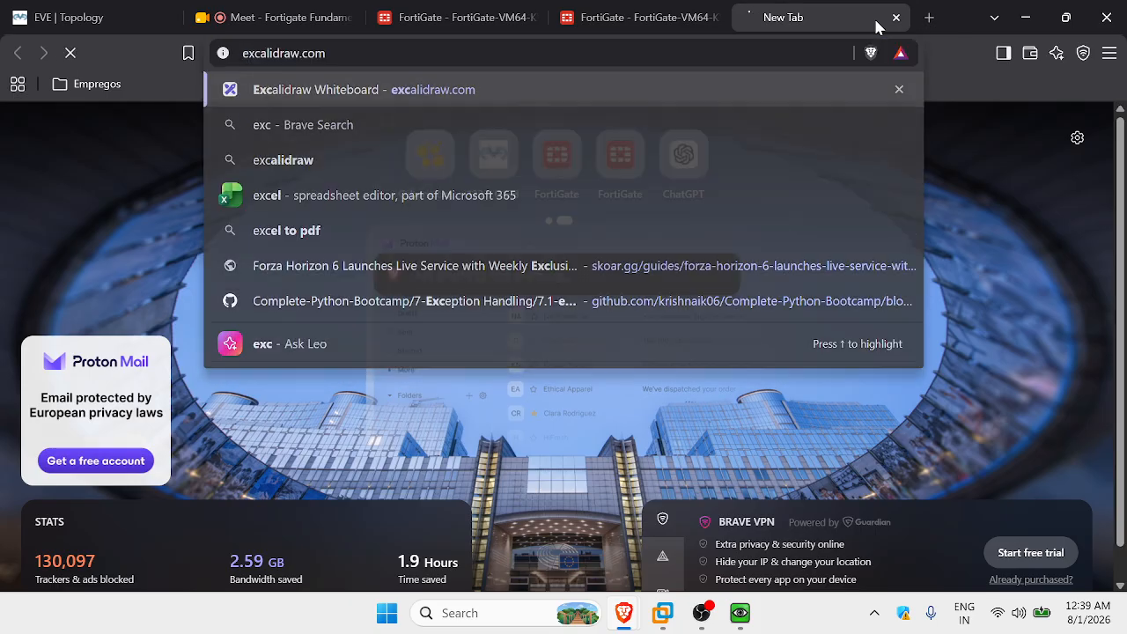
{"action": "key", "text": "Return"}
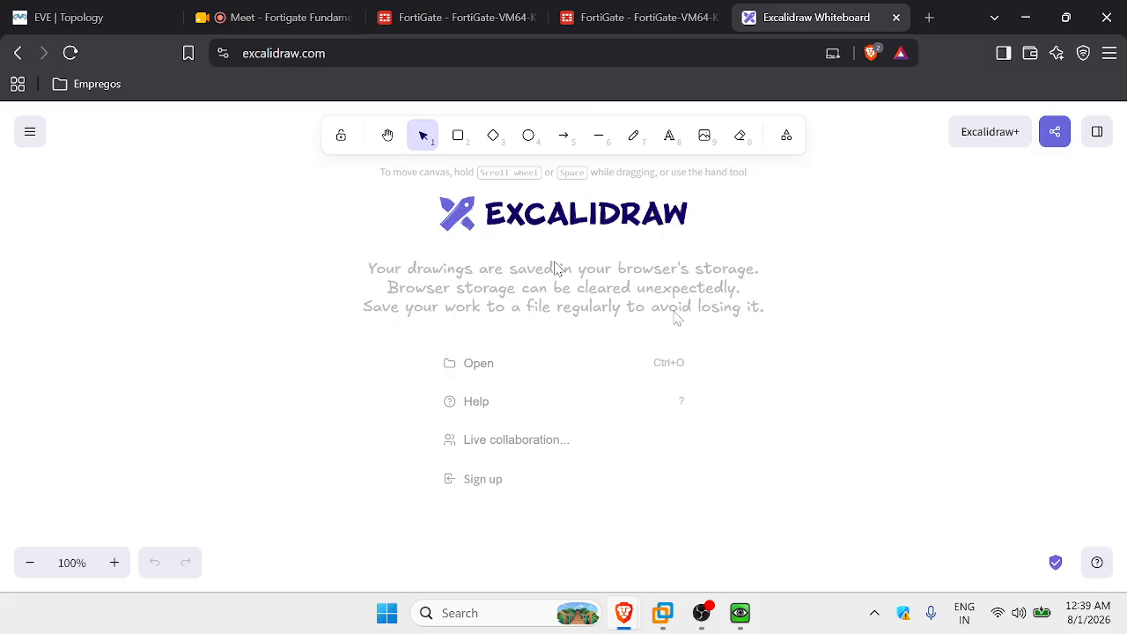
{"action": "left_click_drag", "start_coordinate": [813, 466], "coordinate": [300, 176]}
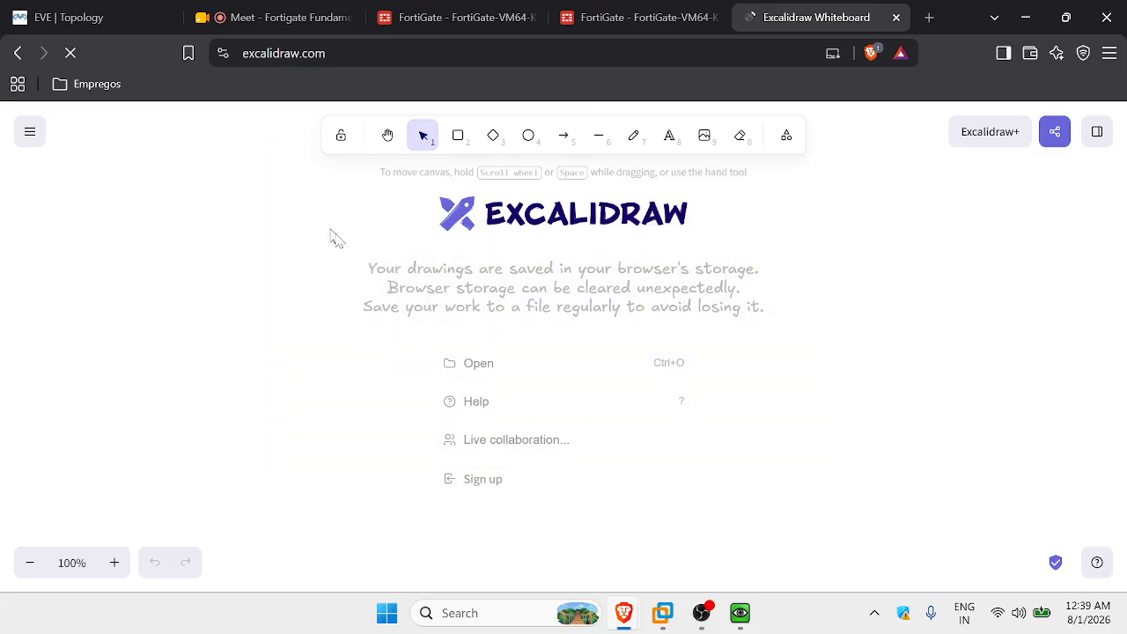
Draw a central rectangle with a line into its left edge and one down from it.
{"action": "left_click", "coordinate": [457, 137]}
{"action": "left_click_drag", "start_coordinate": [465, 204], "coordinate": [705, 374]}
{"action": "left_click_drag", "start_coordinate": [506, 269], "coordinate": [547, 332]}
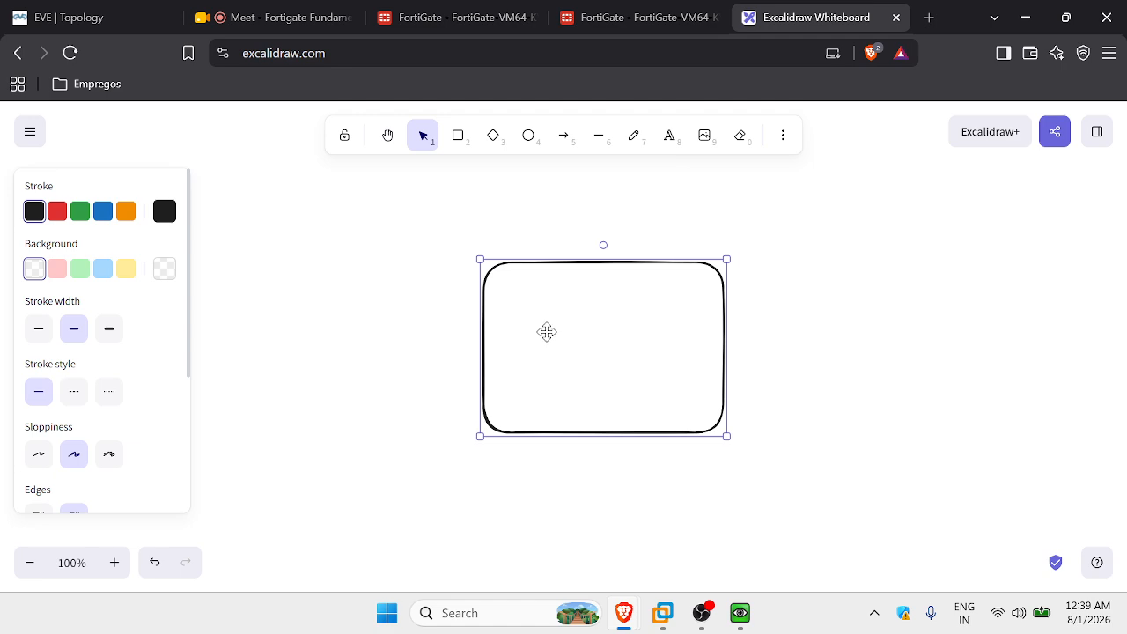
{"action": "left_click", "coordinate": [707, 241]}
{"action": "left_click", "coordinate": [599, 135]}
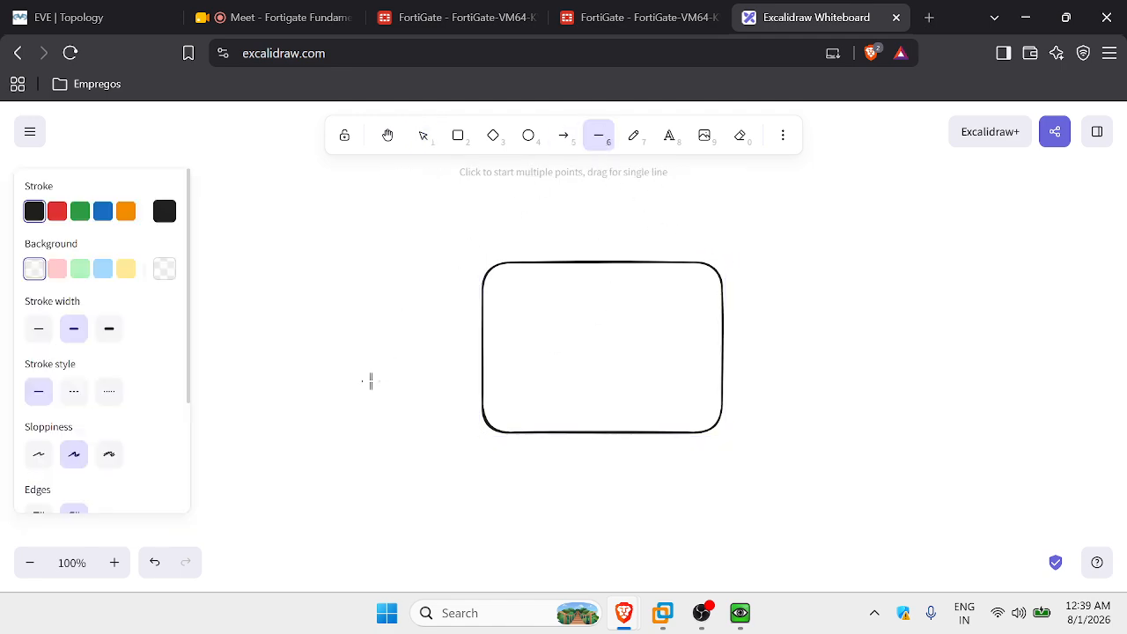
{"action": "left_click_drag", "start_coordinate": [345, 344], "coordinate": [482, 342]}
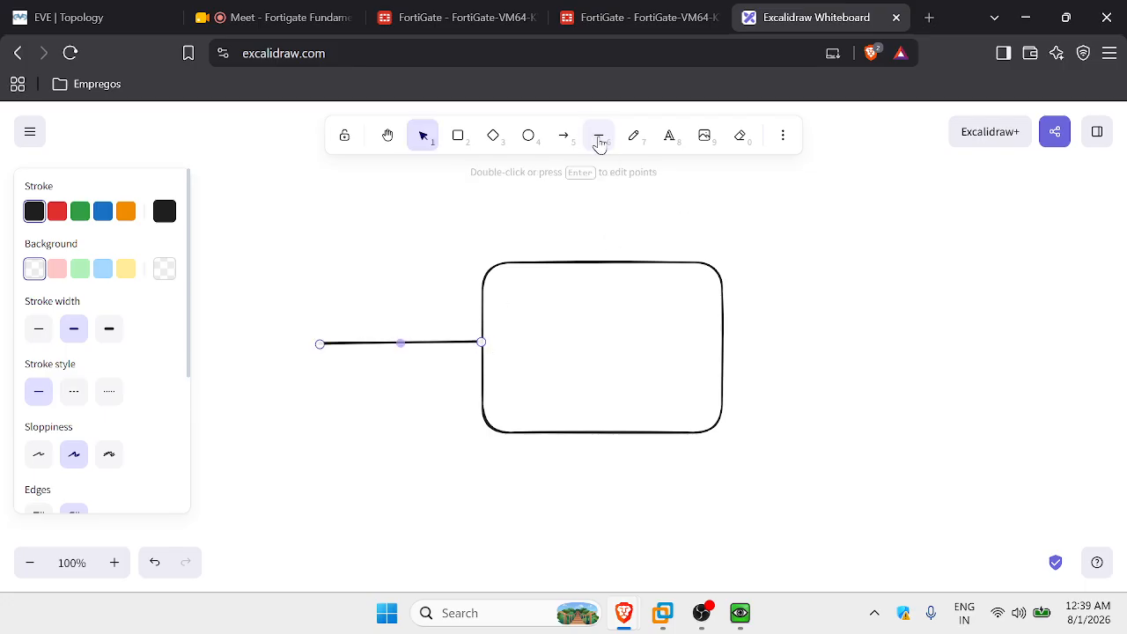
{"action": "left_click", "coordinate": [599, 137]}
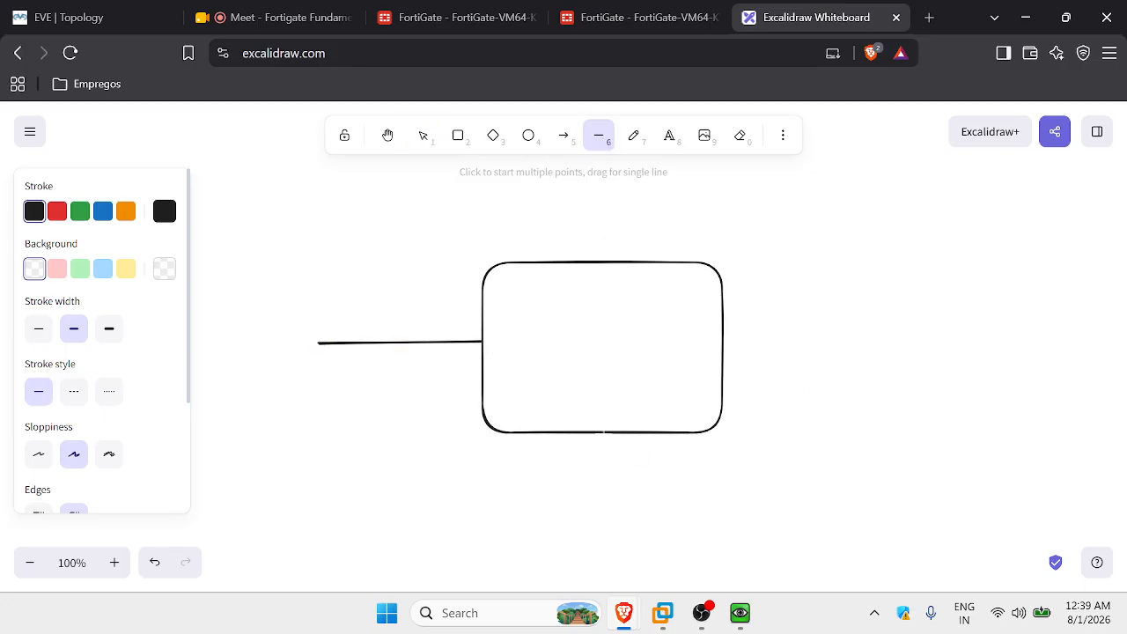
{"action": "left_click_drag", "start_coordinate": [603, 433], "coordinate": [603, 566]}
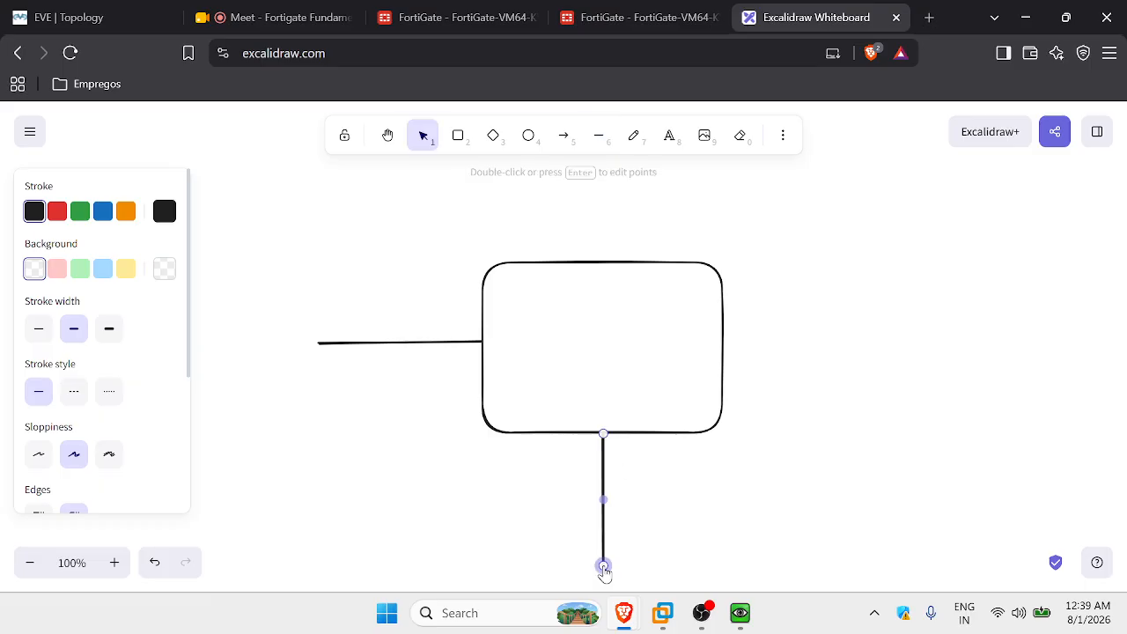
Label the left line 'vlan 10' and the vertical line 'vlan 20'.
{"action": "left_click", "coordinate": [670, 134]}
{"action": "left_click", "coordinate": [346, 322]}
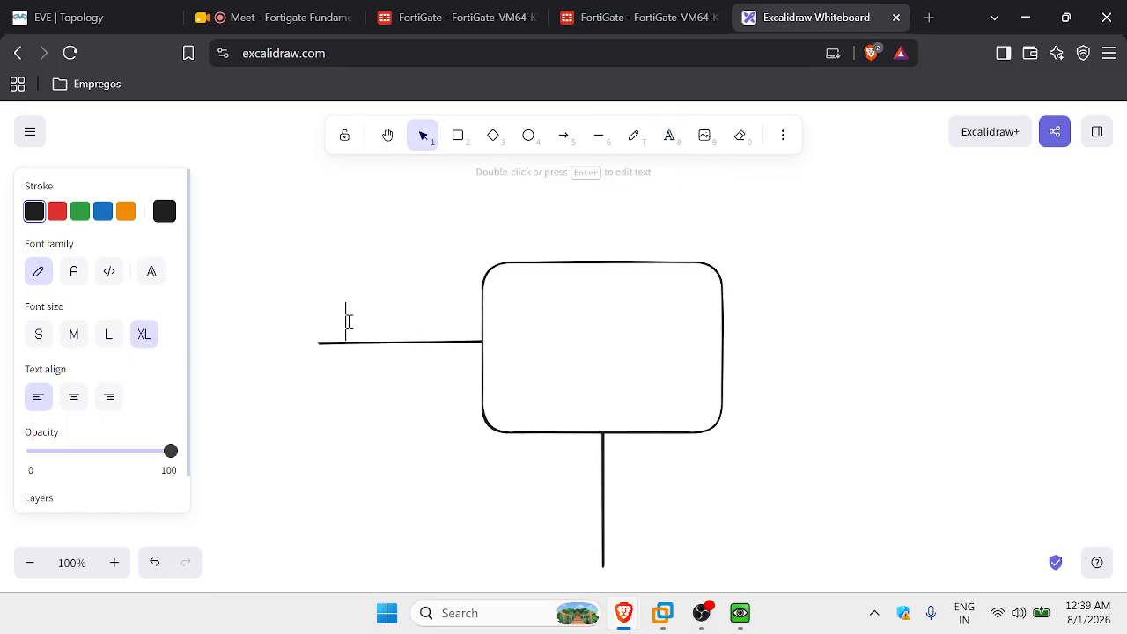
{"action": "type", "text": "vlan 10"}
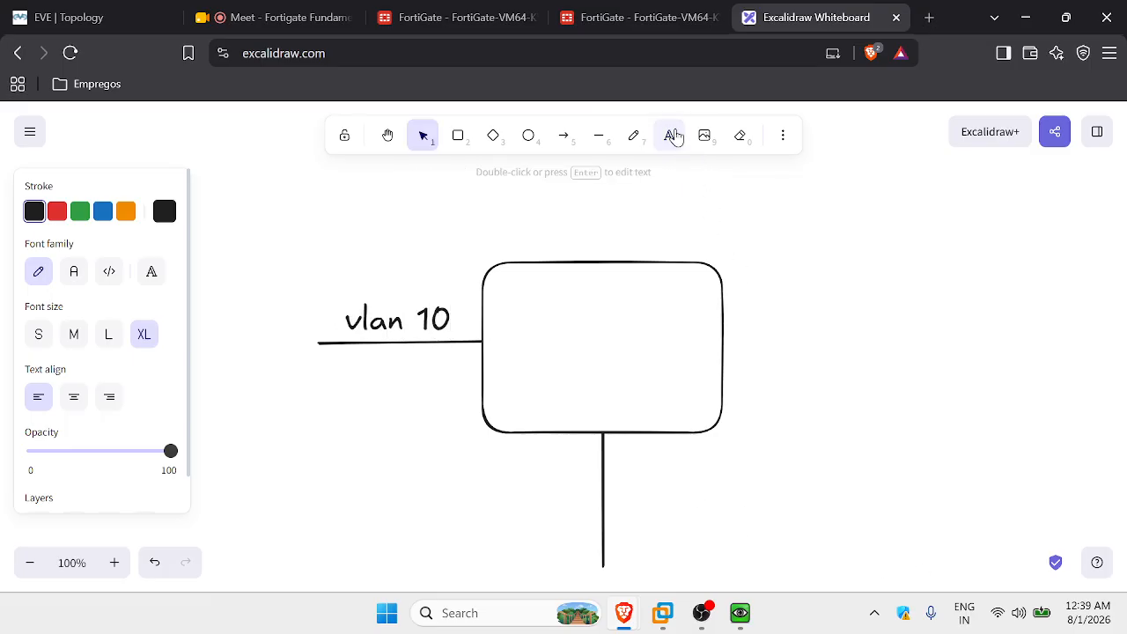
{"action": "left_click", "coordinate": [670, 134]}
{"action": "left_click", "coordinate": [656, 501]}
{"action": "type", "text": "v"}
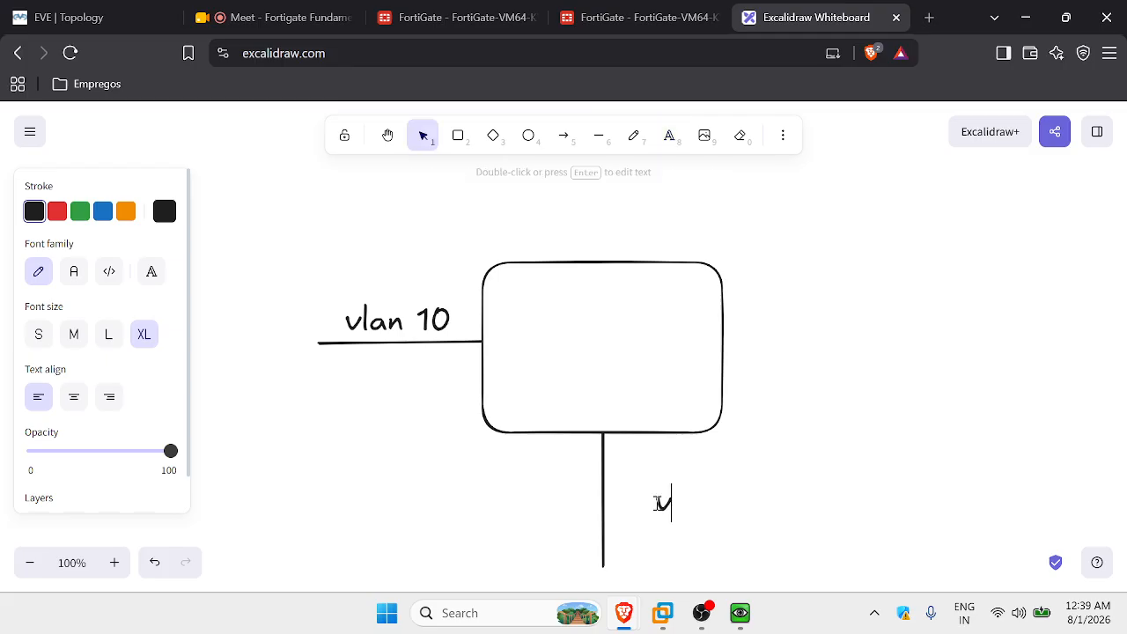
{"action": "type", "text": "lan 20"}
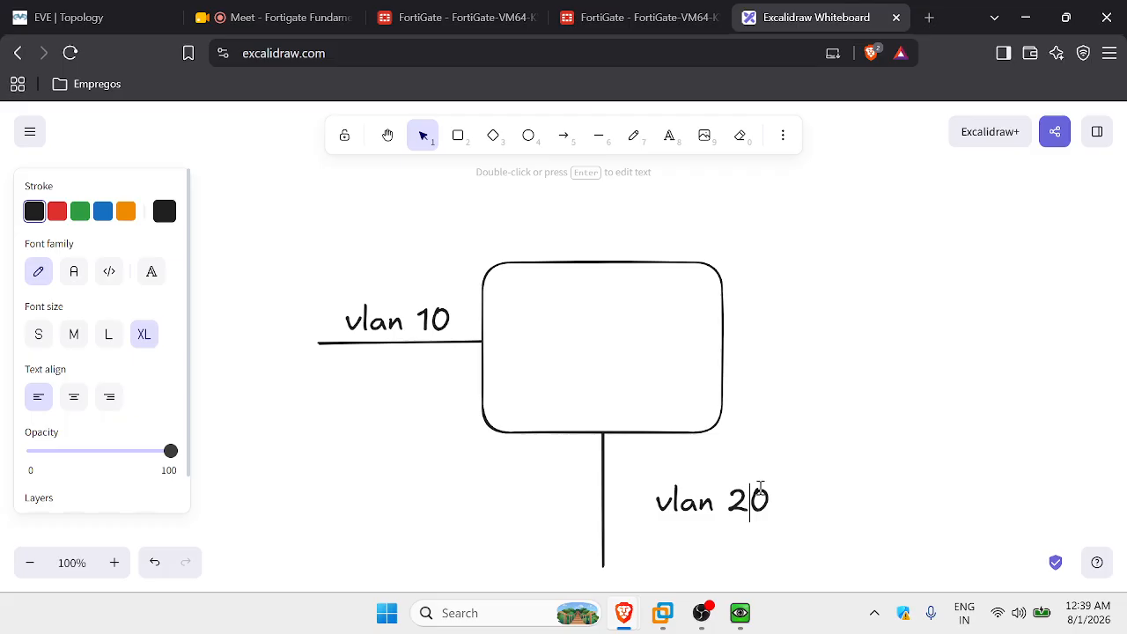
{"action": "left_click", "coordinate": [803, 532]}
{"action": "left_click", "coordinate": [725, 503]}
{"action": "left_click_drag", "start_coordinate": [722, 502], "coordinate": [696, 501]}
{"action": "left_click", "coordinate": [775, 428]}
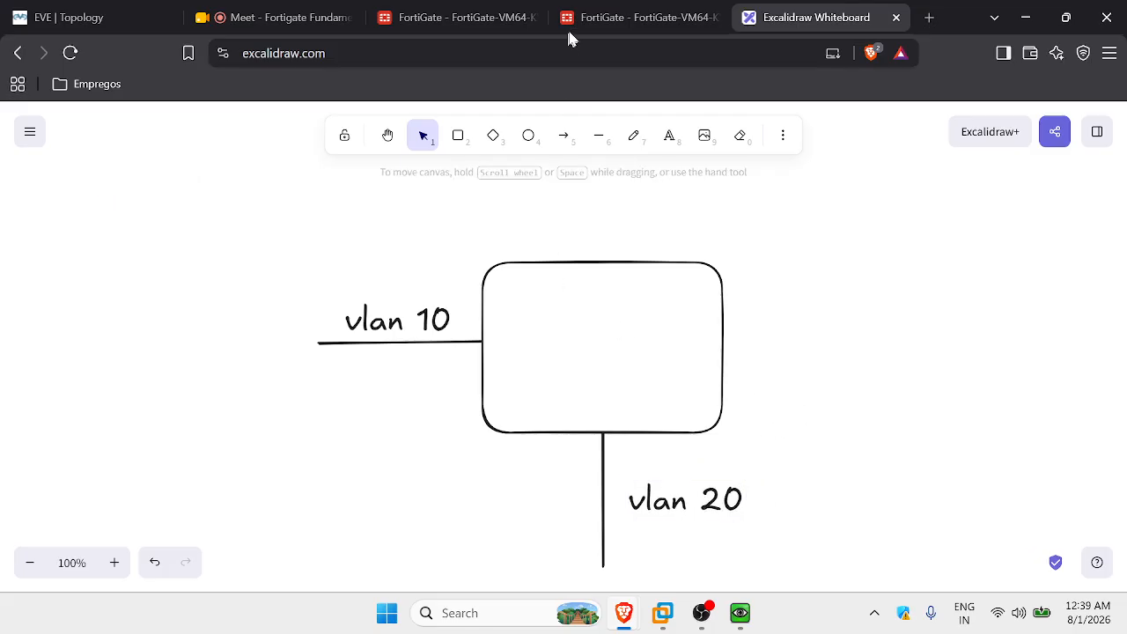
Add a diamond near vlan 10 and a tall box right of the central box.
{"action": "left_click", "coordinate": [493, 134]}
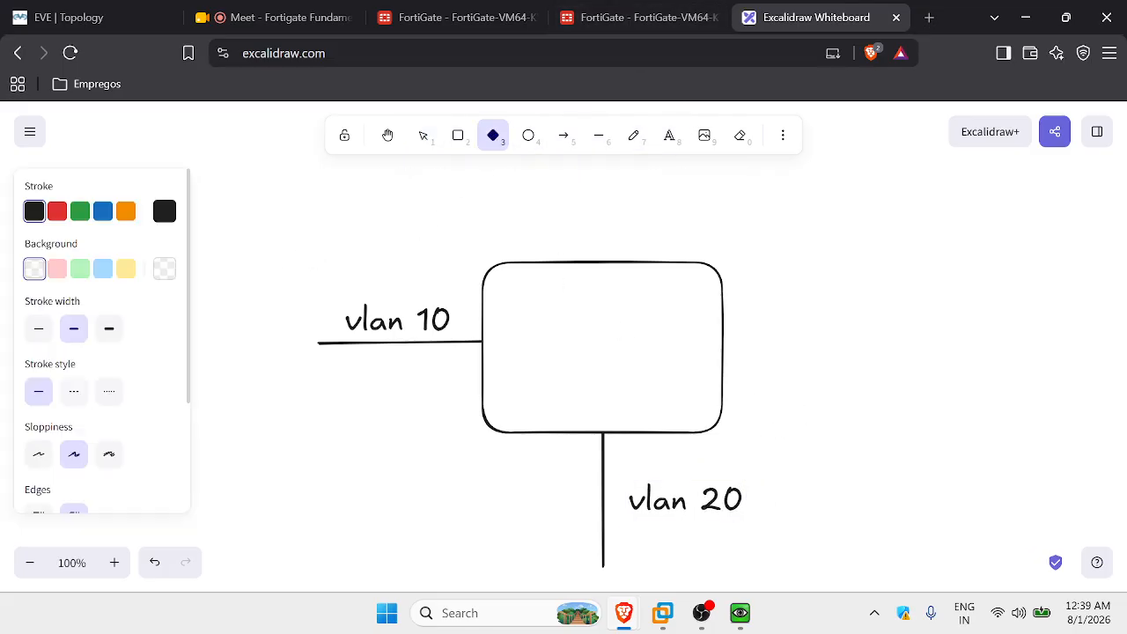
{"action": "mouse_move", "coordinate": [244, 259]}
{"action": "left_mouse_down"}
{"action": "mouse_move", "coordinate": [326, 329]}
{"action": "mouse_move", "coordinate": [319, 267]}
{"action": "mouse_move", "coordinate": [385, 266]}
{"action": "left_mouse_up"}
{"action": "left_click", "coordinate": [415, 428]}
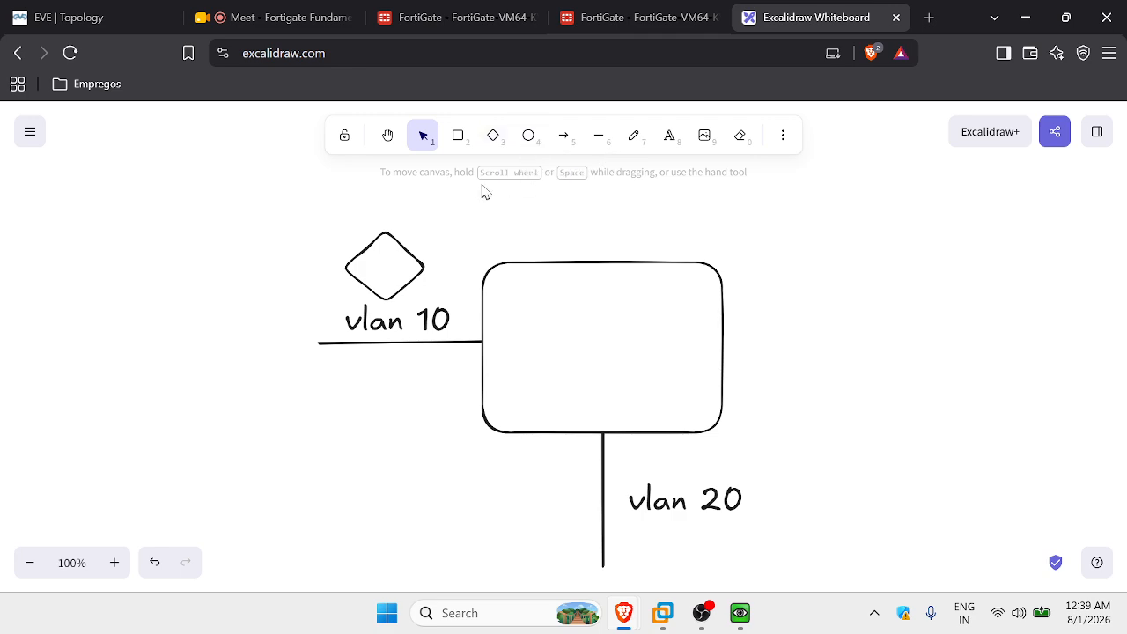
{"action": "left_click", "coordinate": [458, 135]}
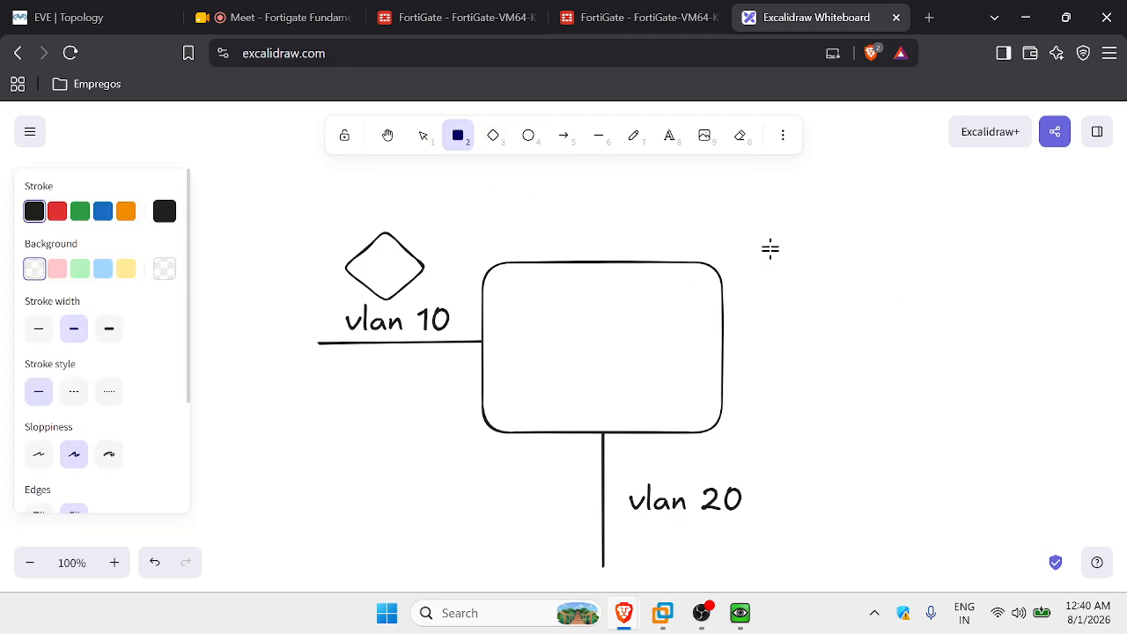
{"action": "left_click_drag", "start_coordinate": [747, 188], "coordinate": [907, 429]}
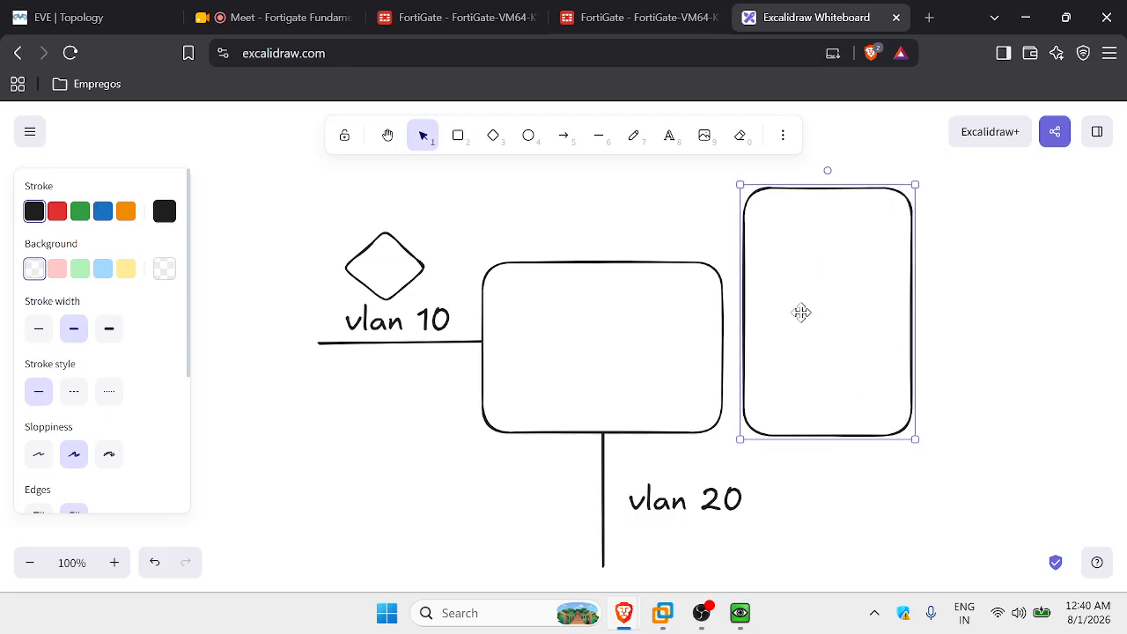
{"action": "left_click_drag", "start_coordinate": [801, 312], "coordinate": [796, 307]}
Label the tall box 'f. policy'.
{"action": "left_click", "coordinate": [669, 136]}
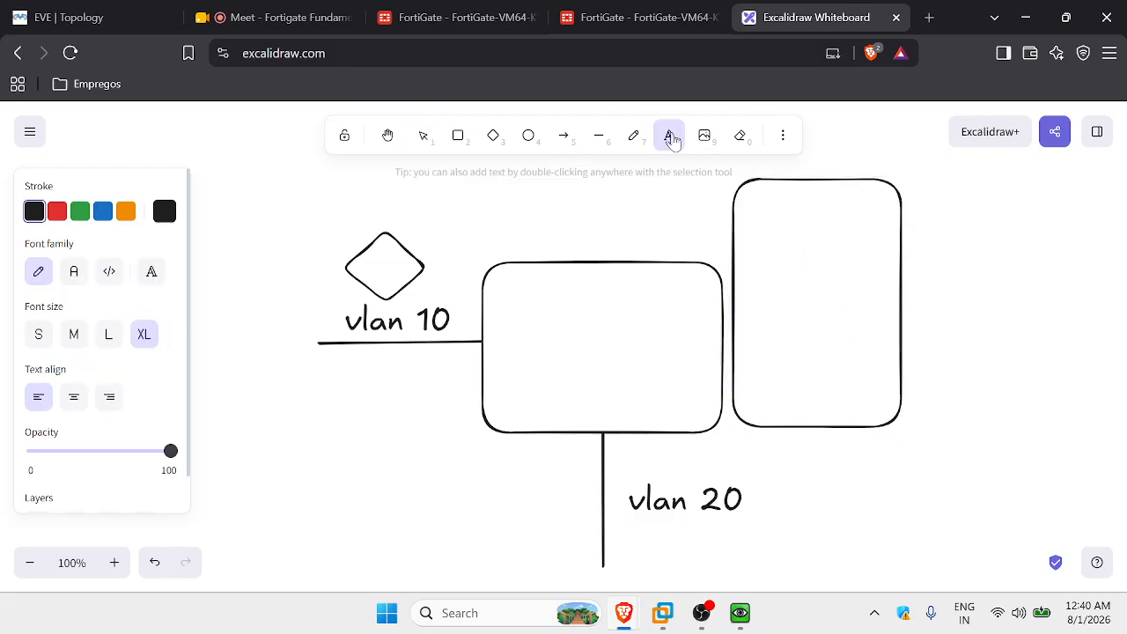
{"action": "left_click", "coordinate": [774, 200]}
{"action": "type", "text": "firewa"}
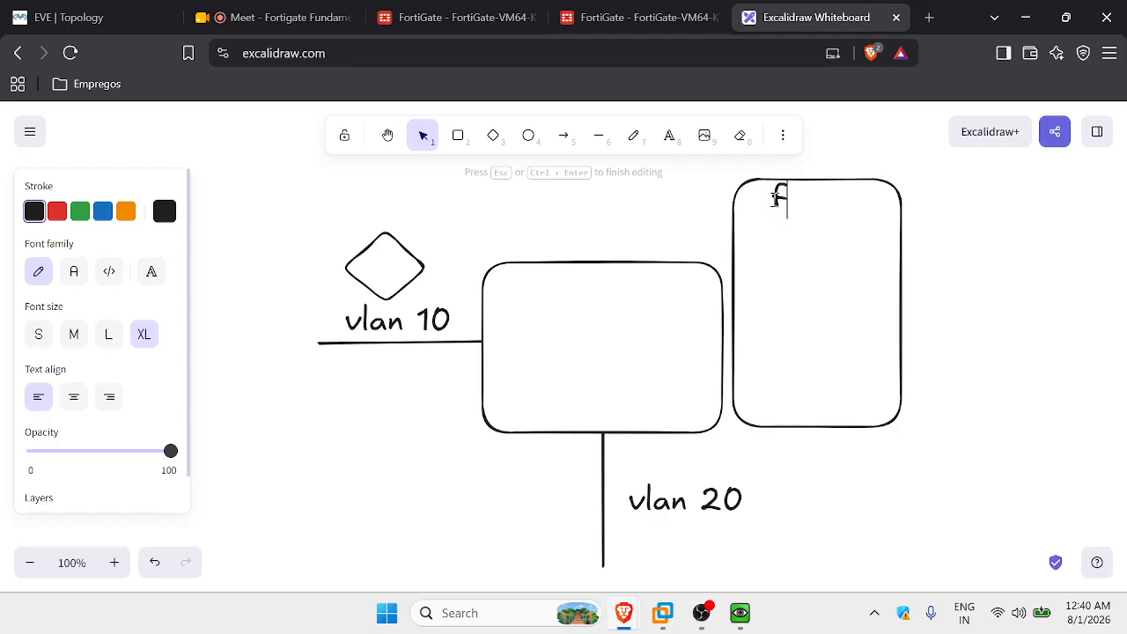
{"action": "type", "text": "l"}
{"action": "key", "text": "BackSpace"}
{"action": "key", "text": "BackSpace"}
{"action": "key", "text": "BackSpace"}
{"action": "key", "text": "BackSpace"}
{"action": "type", "text": ". policy"}
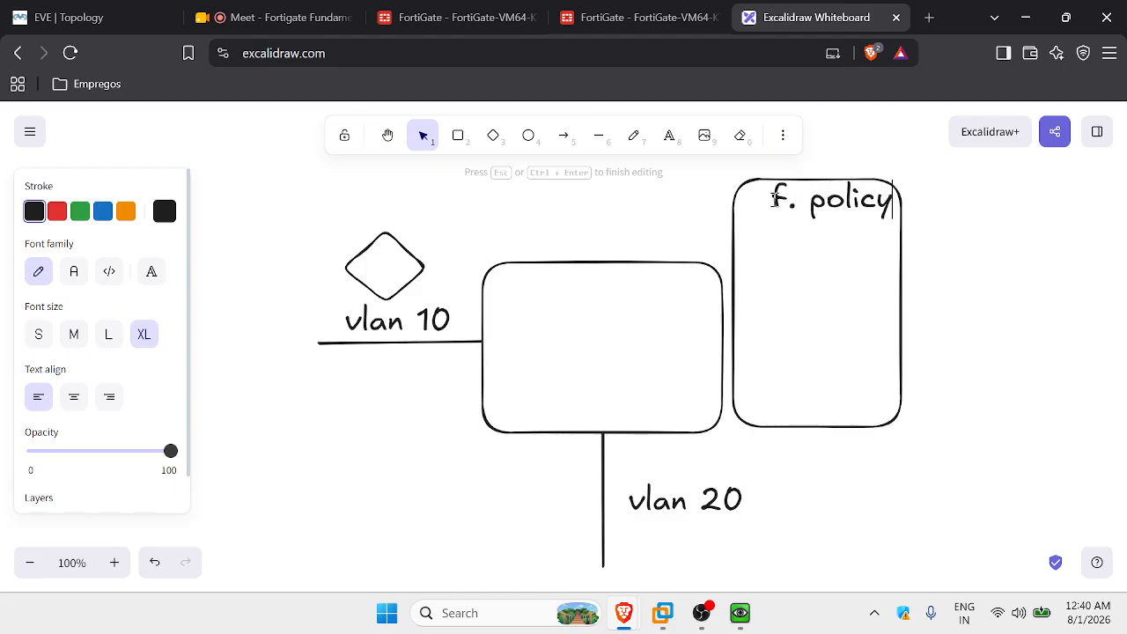
{"action": "left_click", "coordinate": [981, 230]}
{"action": "left_click_drag", "start_coordinate": [817, 201], "coordinate": [803, 209]}
{"action": "left_click", "coordinate": [1106, 317]}
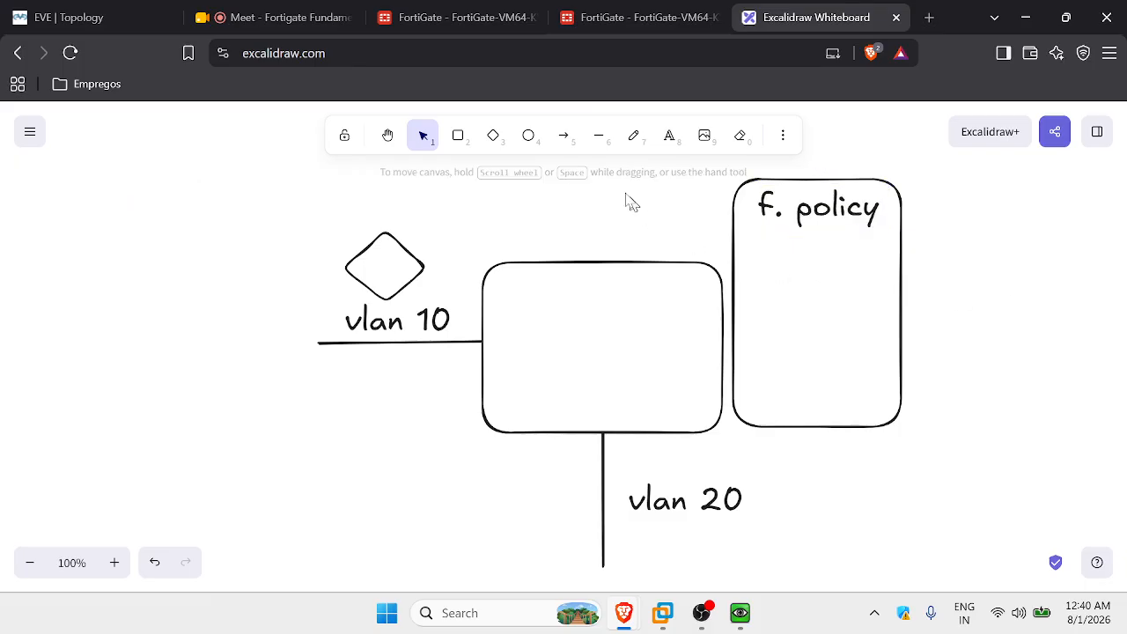
Draw a curved line linking the vlan 10 and vlan 20 lines.
{"action": "left_click", "coordinate": [599, 137]}
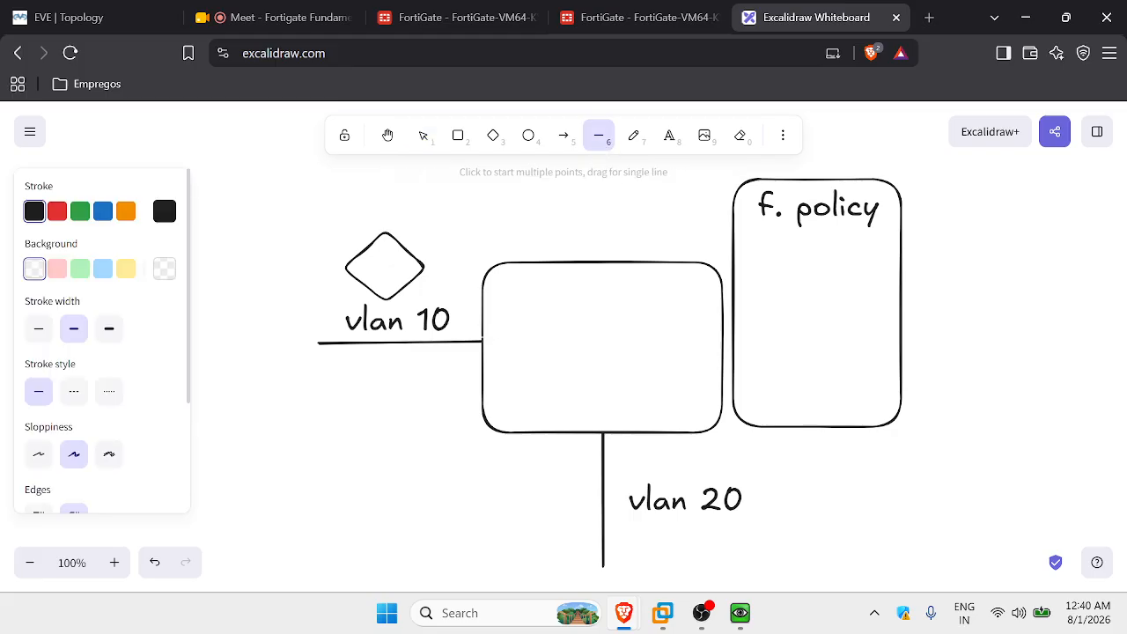
{"action": "mouse_move", "coordinate": [483, 342]}
{"action": "left_mouse_down"}
{"action": "mouse_move", "coordinate": [591, 396]}
{"action": "mouse_move", "coordinate": [602, 432]}
{"action": "left_mouse_up"}
{"action": "left_click_drag", "start_coordinate": [541, 385], "coordinate": [578, 352]}
{"action": "left_click", "coordinate": [871, 320]}
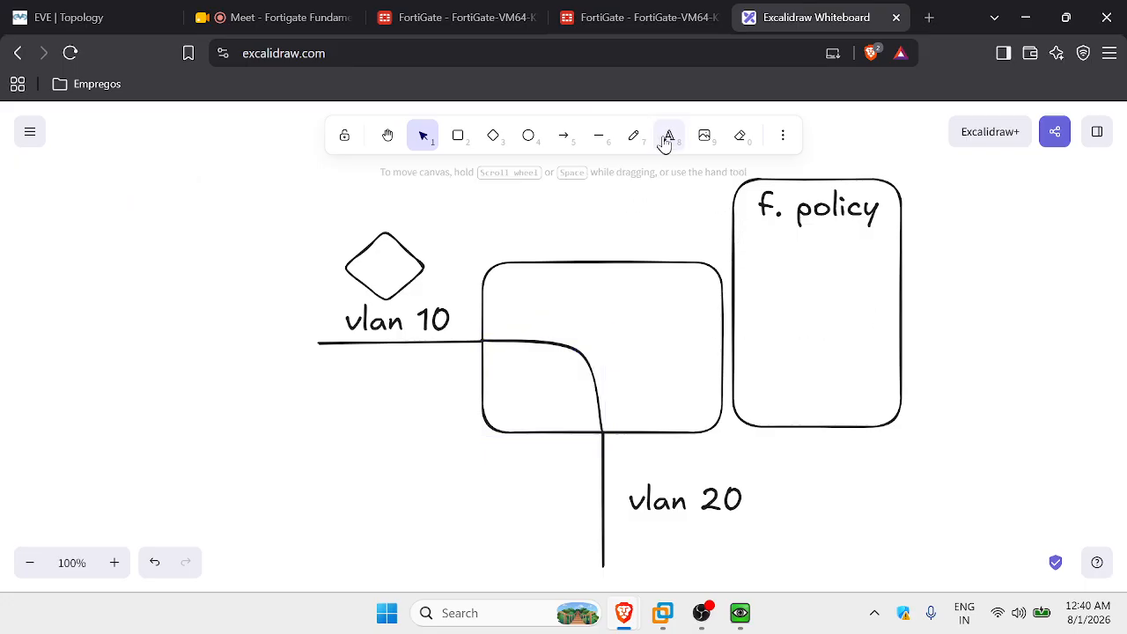
Pencil a tick and cross marks onto the diagram.
{"action": "left_click", "coordinate": [631, 143]}
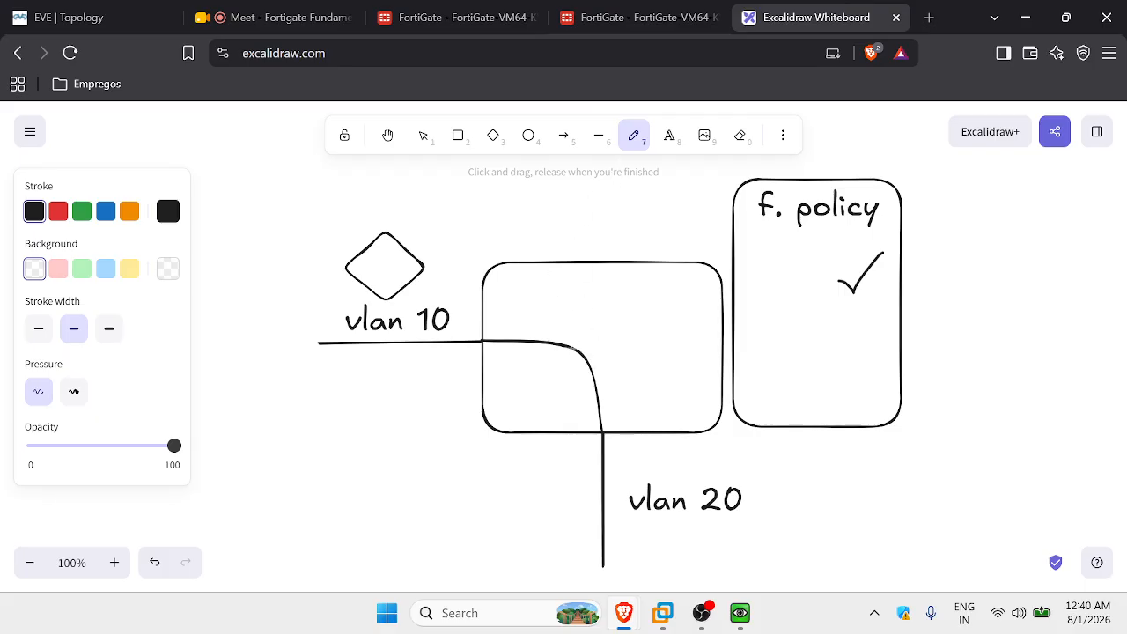
{"action": "right_click", "coordinate": [571, 346]}
{"action": "left_click", "coordinate": [429, 388]}
{"action": "left_click_drag", "start_coordinate": [810, 372], "coordinate": [823, 372]}
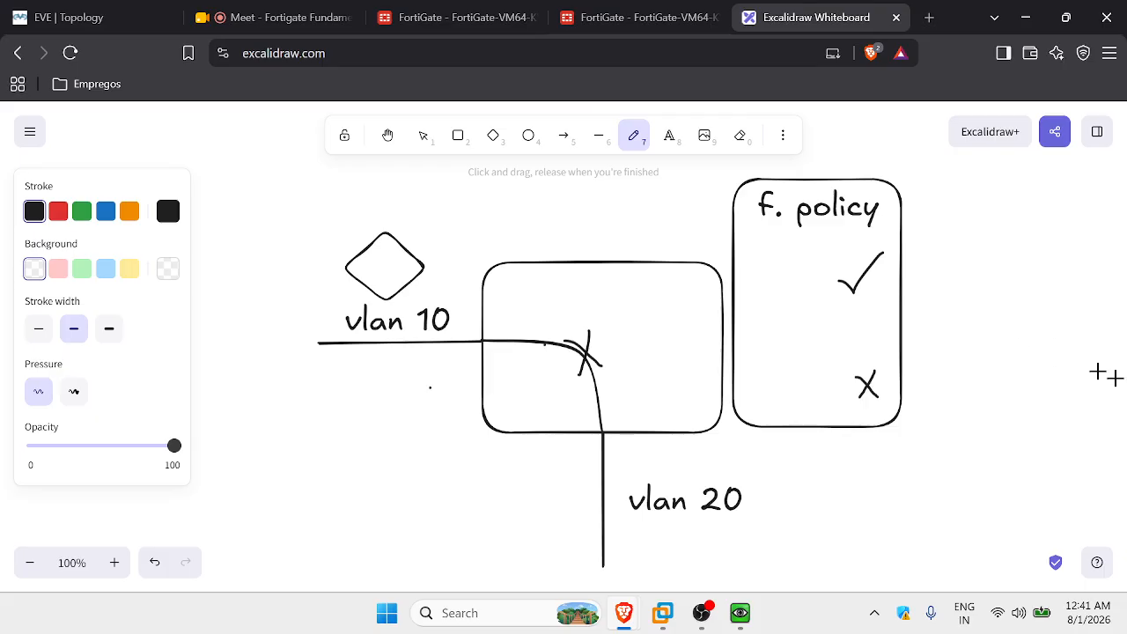
Open the Firewall Policy list under Policy & Objects in FortiGate.
{"action": "left_click", "coordinate": [670, 18]}
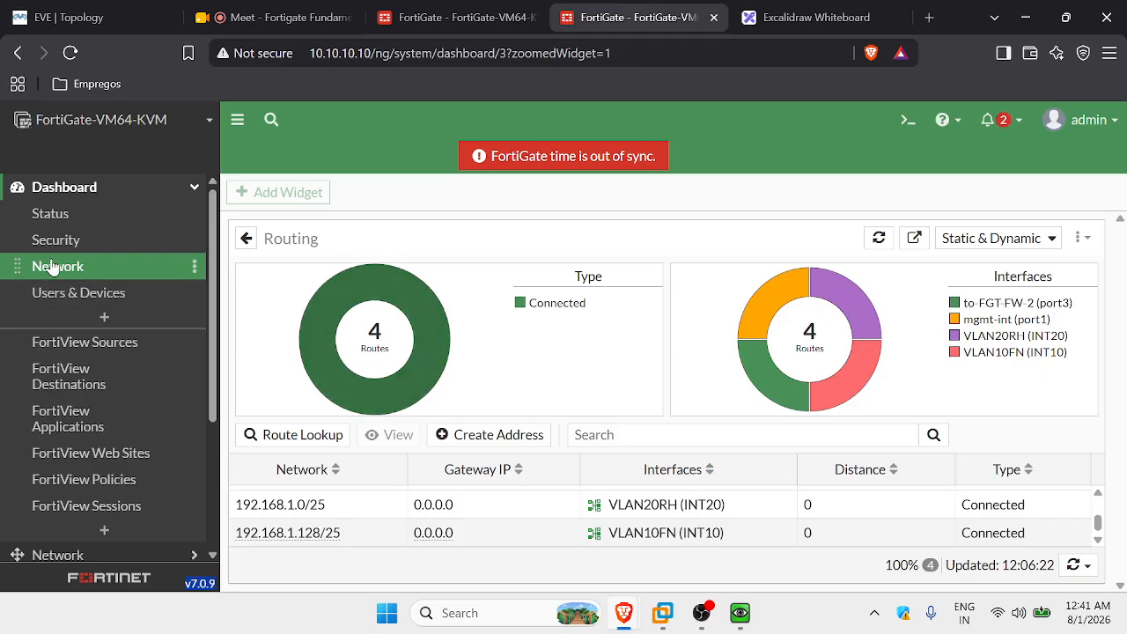
{"action": "left_click", "coordinate": [79, 186]}
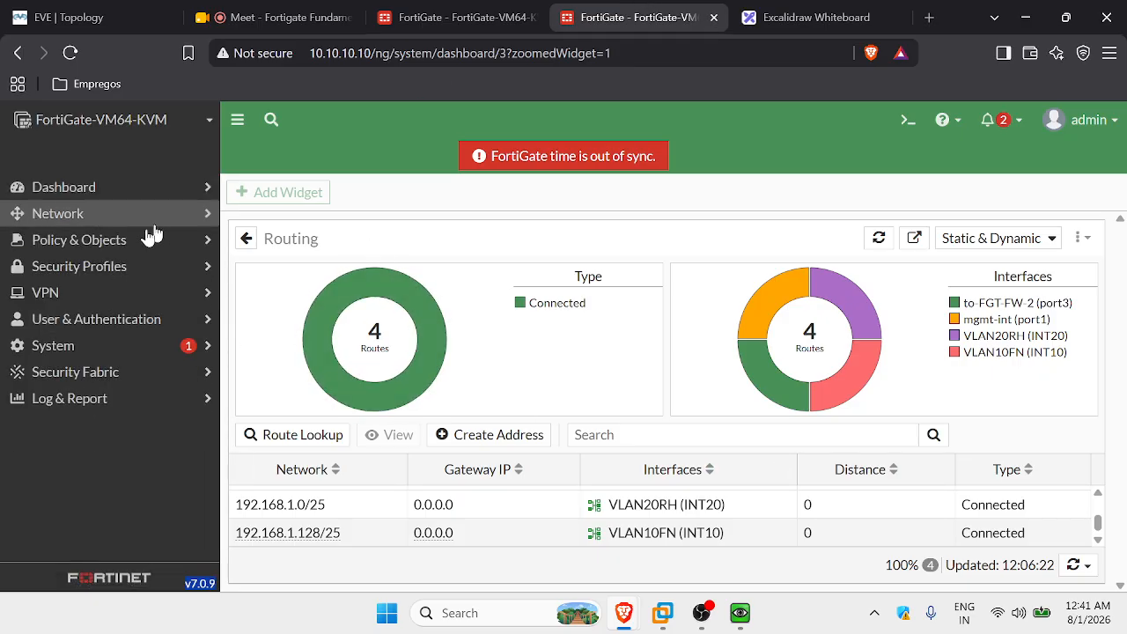
{"action": "left_click", "coordinate": [107, 242]}
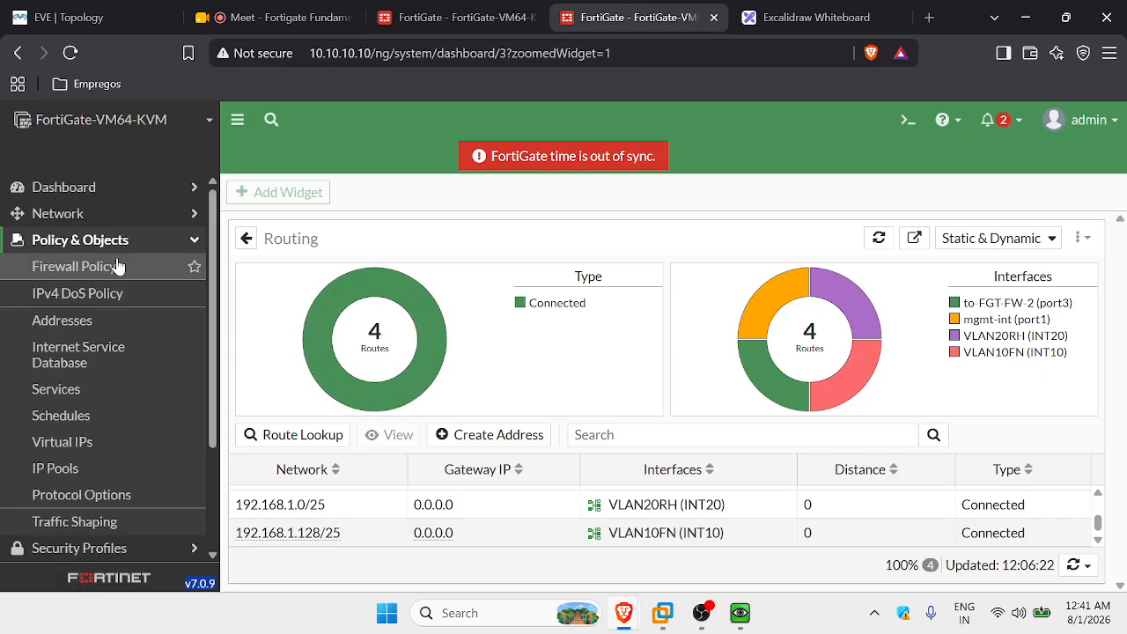
{"action": "left_click", "coordinate": [118, 266]}
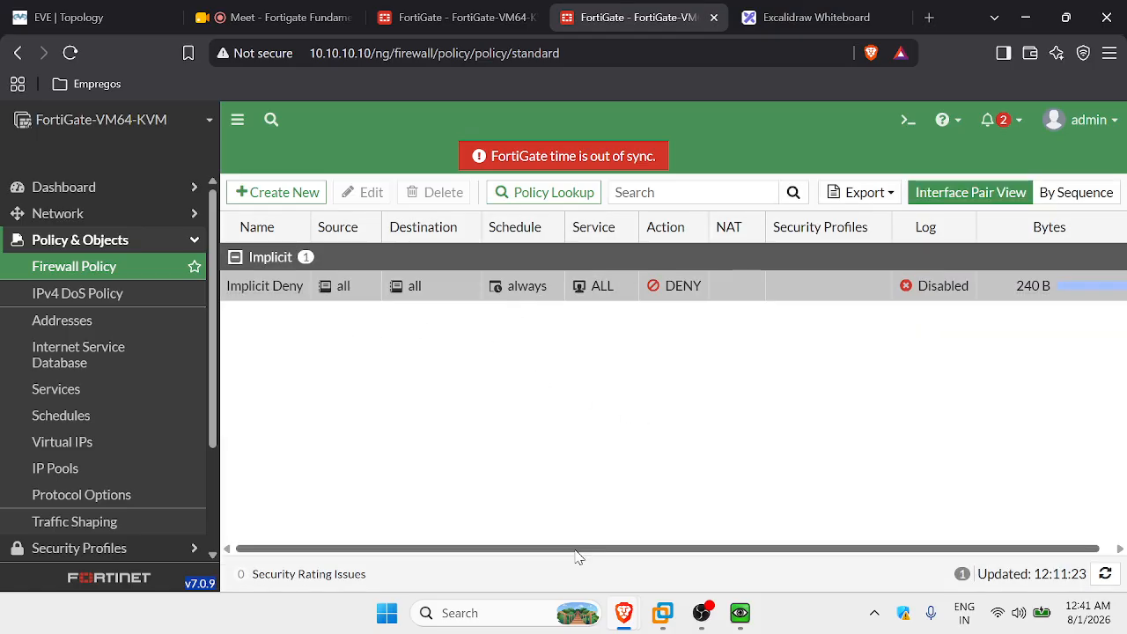
{"action": "left_click_drag", "start_coordinate": [576, 553], "coordinate": [588, 553]}
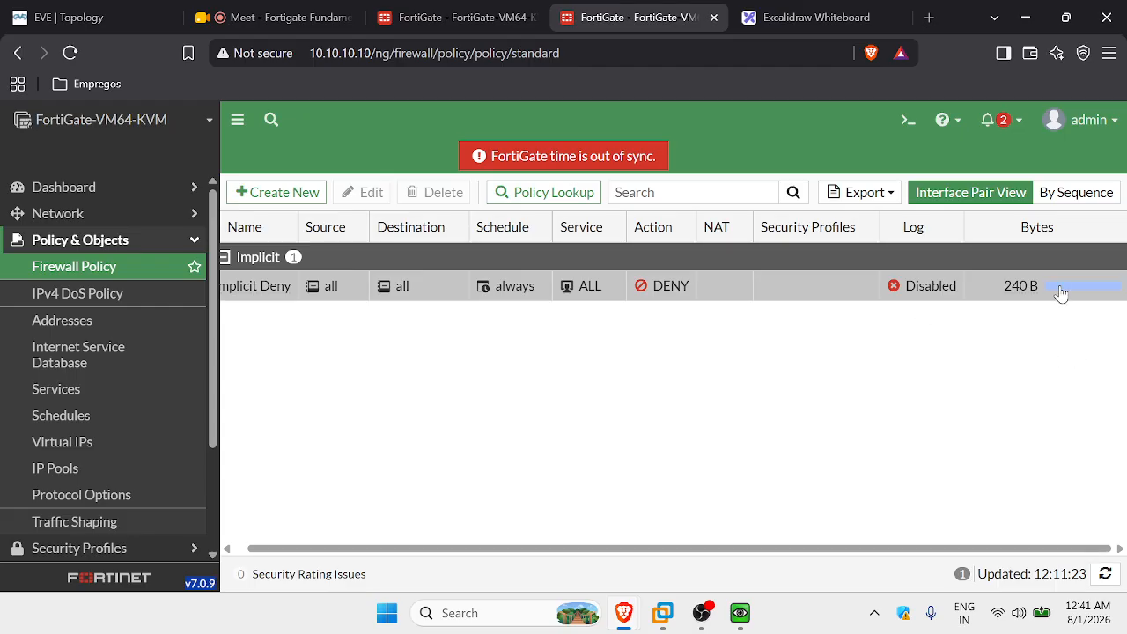
{"action": "mouse_move", "coordinate": [1030, 289]}
{"action": "left_click_drag", "start_coordinate": [478, 551], "coordinate": [388, 554]}
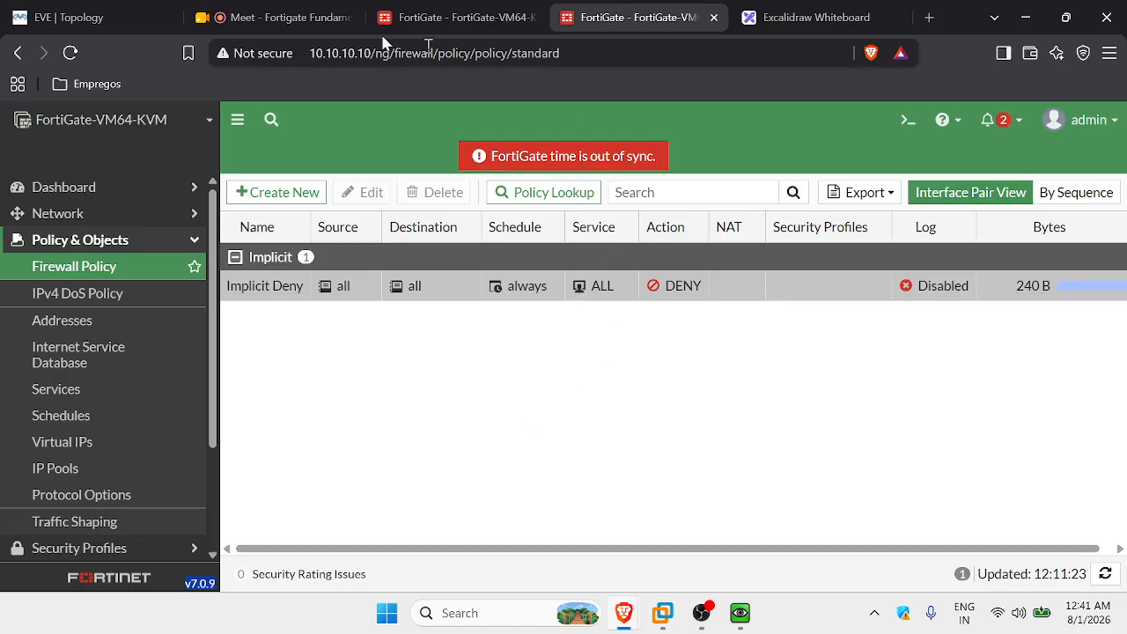
Check the Google Meet call, then close Meet's floating mini window.
{"action": "left_click", "coordinate": [288, 24]}
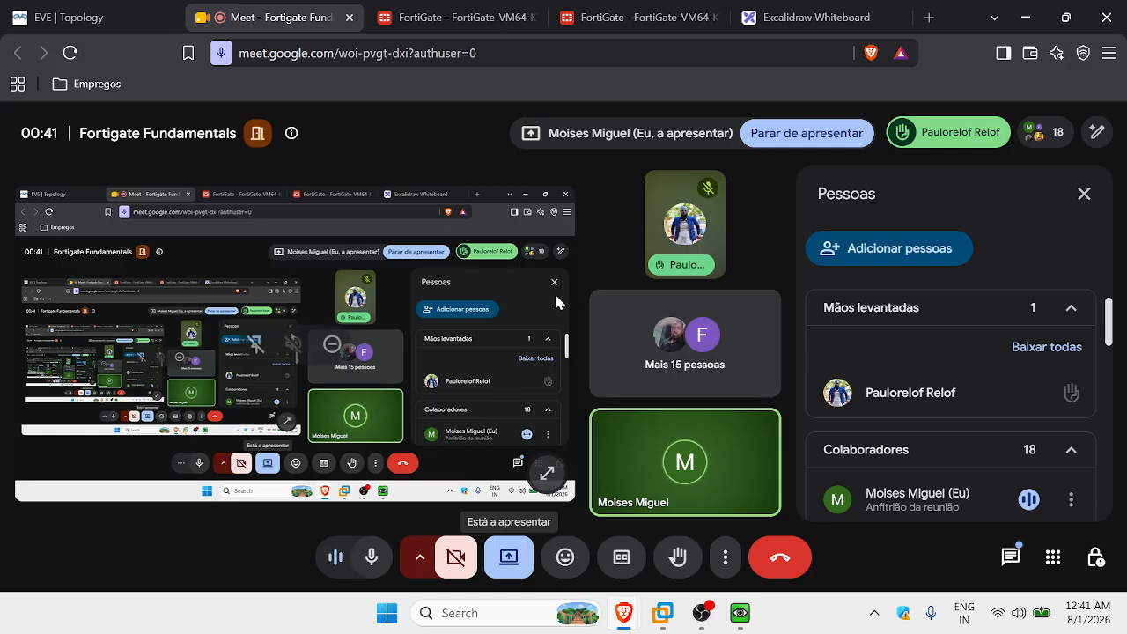
{"action": "left_click", "coordinate": [634, 17]}
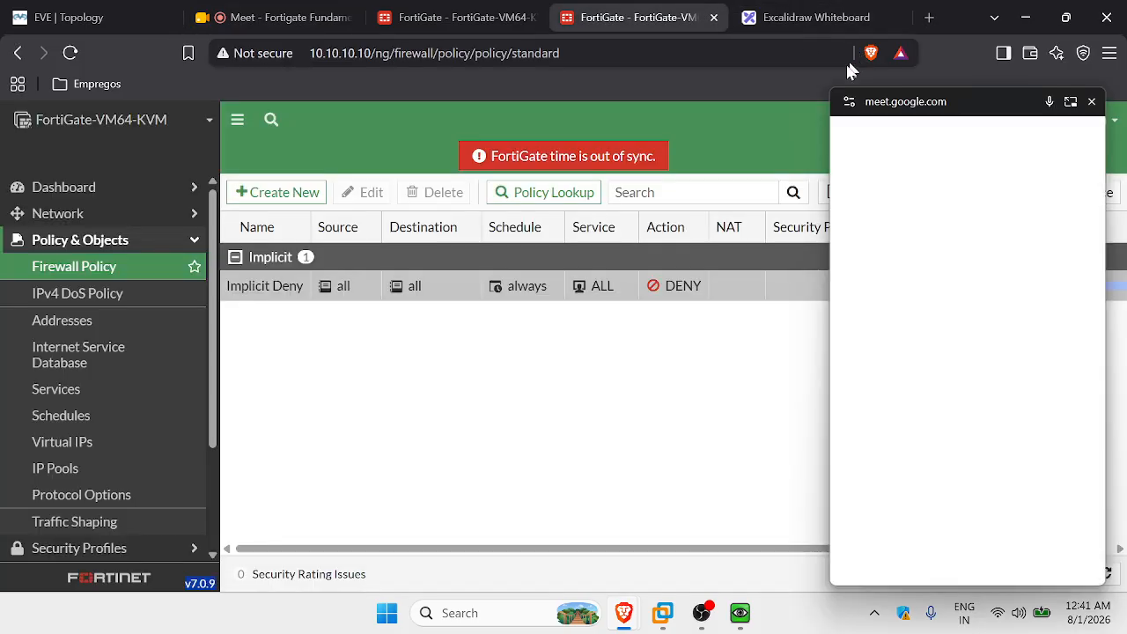
{"action": "left_click", "coordinate": [1092, 103]}
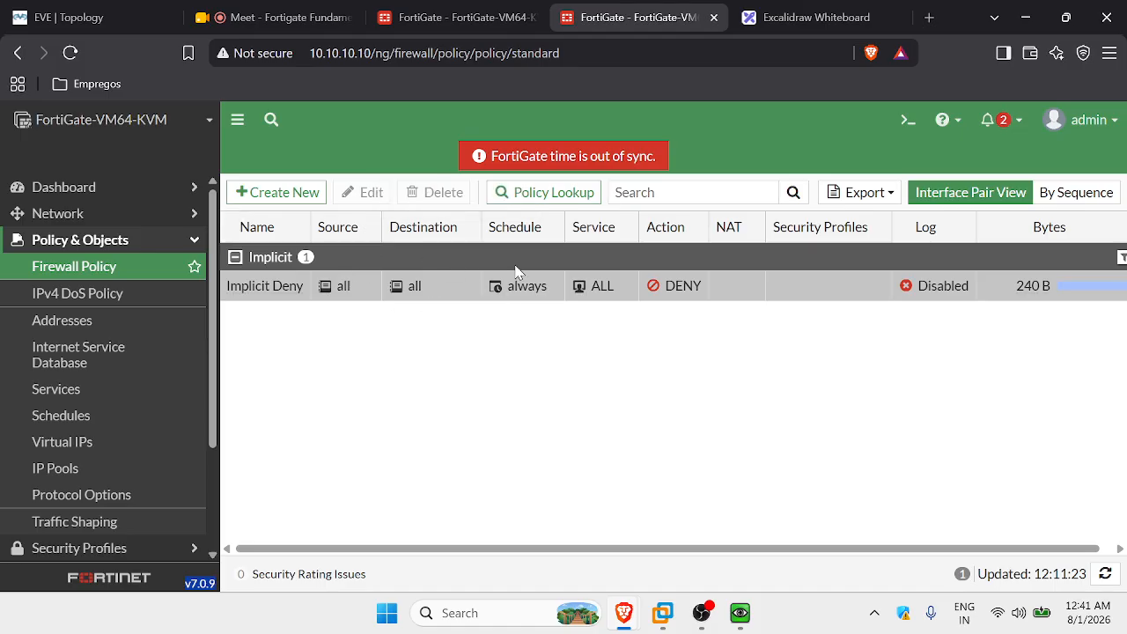
Enable logging on the Implicit Deny policy and re-run the ping to 192.168.1.1.
{"action": "mouse_move", "coordinate": [528, 295]}
{"action": "left_click", "coordinate": [963, 287]}
{"action": "left_click", "coordinate": [1007, 291]}
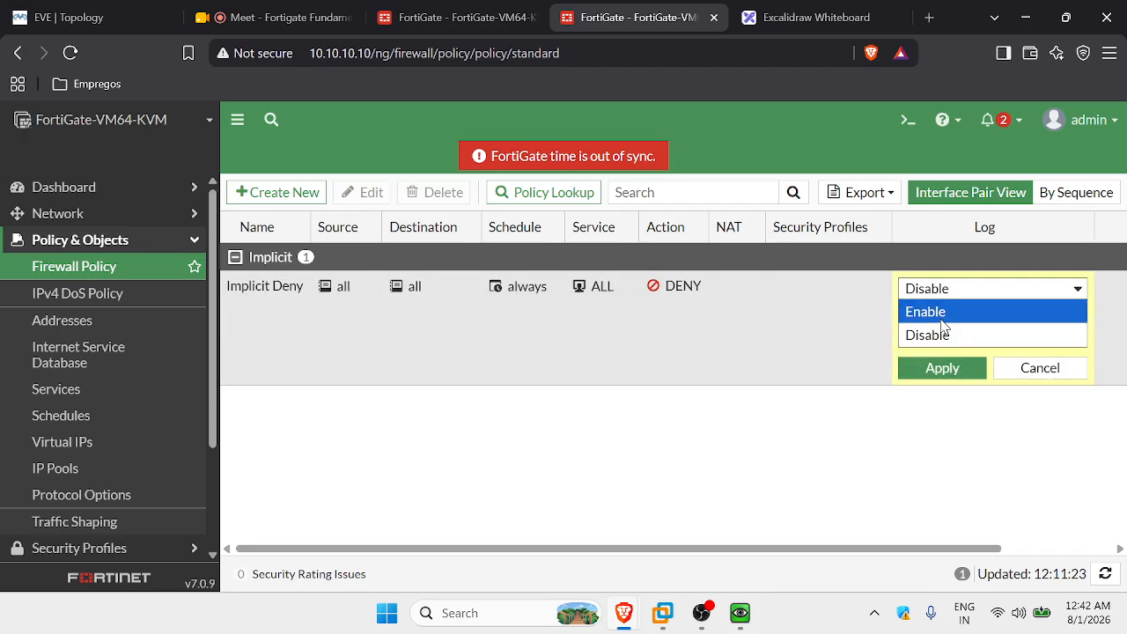
{"action": "left_click", "coordinate": [942, 319]}
{"action": "left_click", "coordinate": [941, 367]}
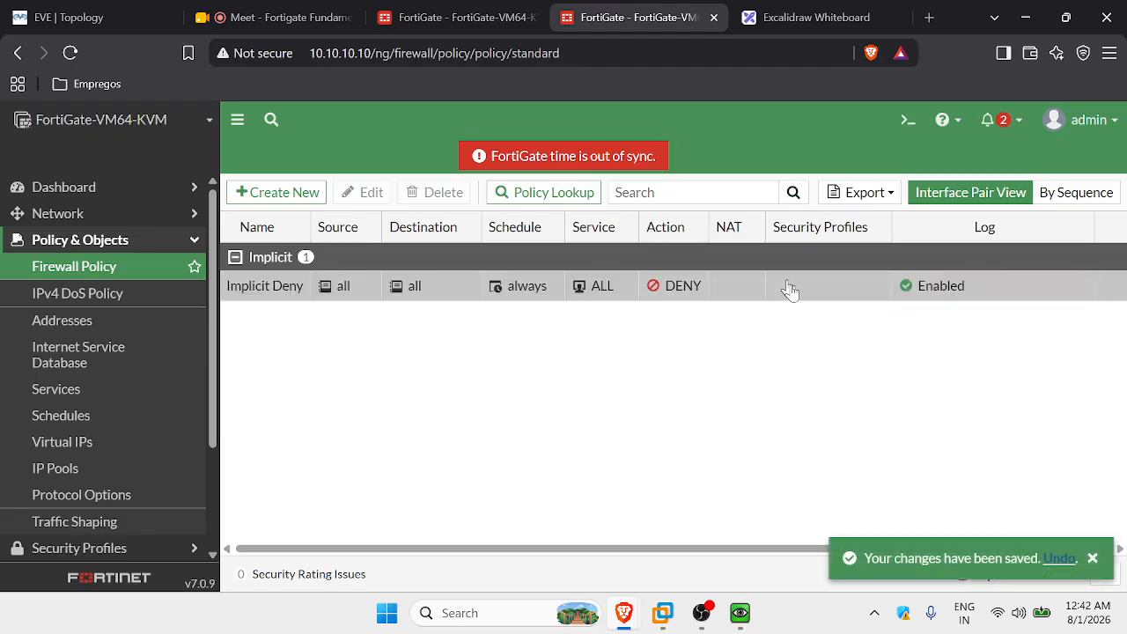
{"action": "left_click", "coordinate": [738, 611]}
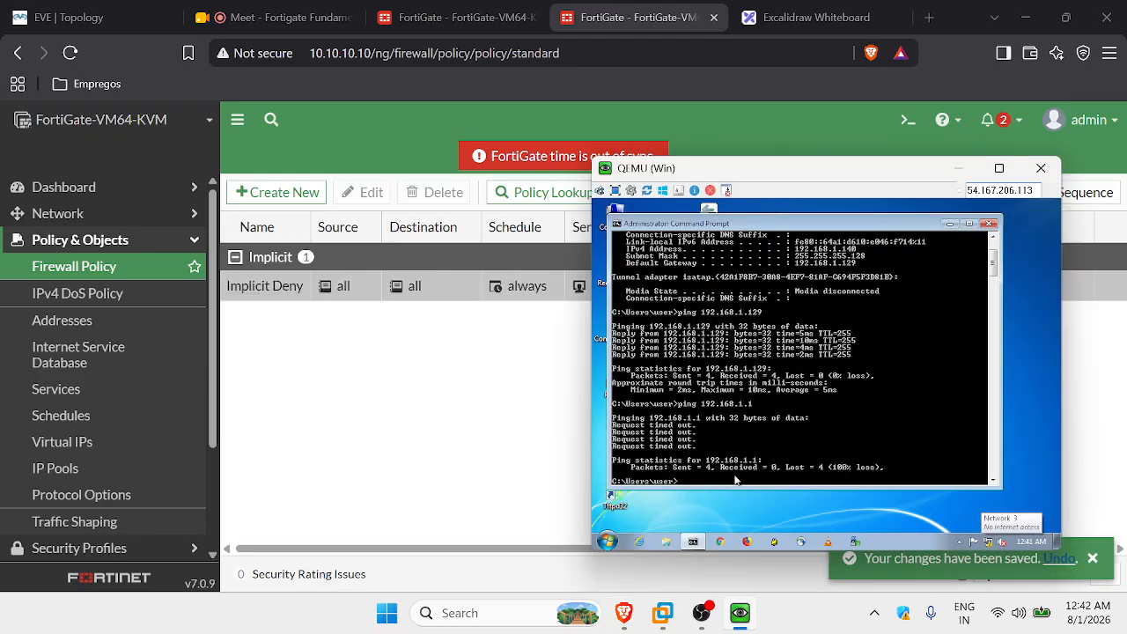
{"action": "key", "text": "Return"}
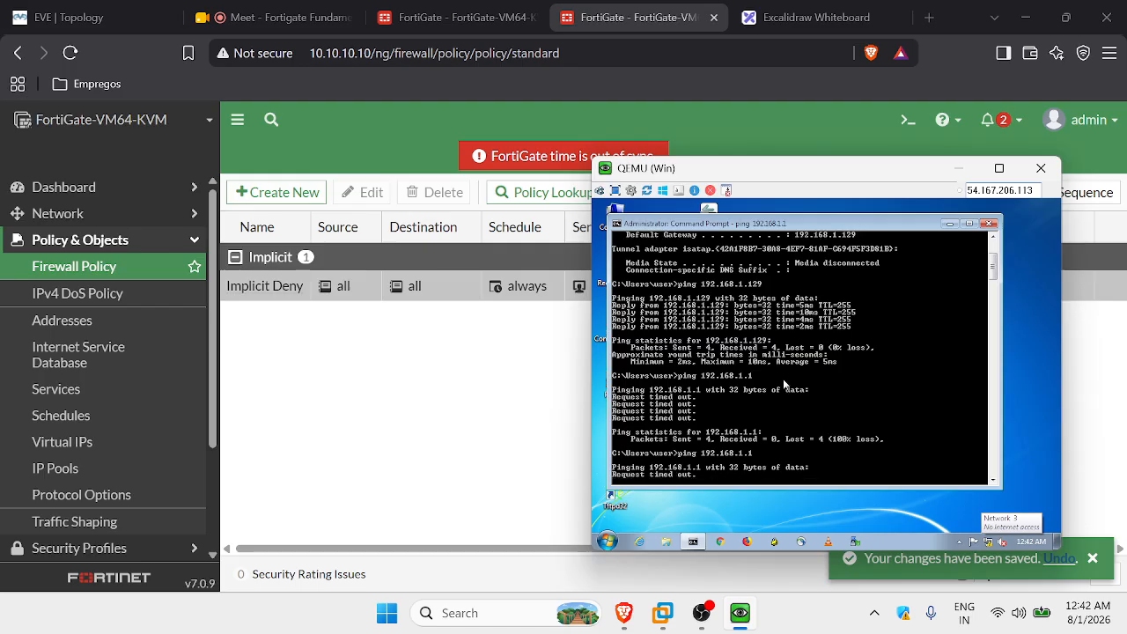
Open and refresh the Forward Traffic log under Log & Report.
{"action": "left_click", "coordinate": [493, 341]}
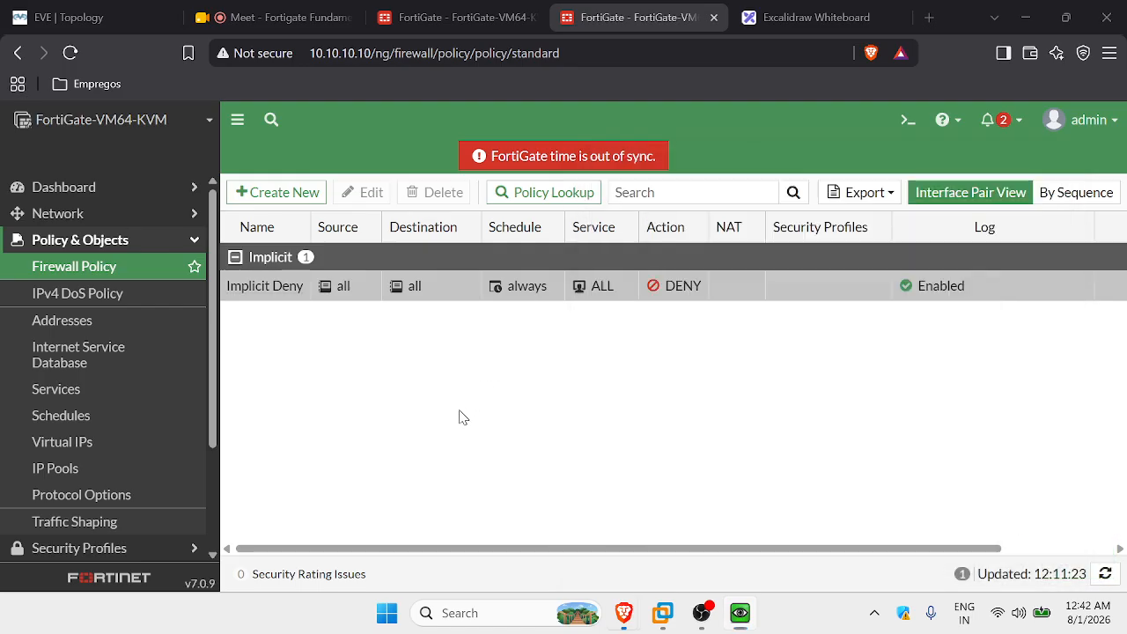
{"action": "left_click", "coordinate": [139, 249]}
{"action": "left_click", "coordinate": [128, 403]}
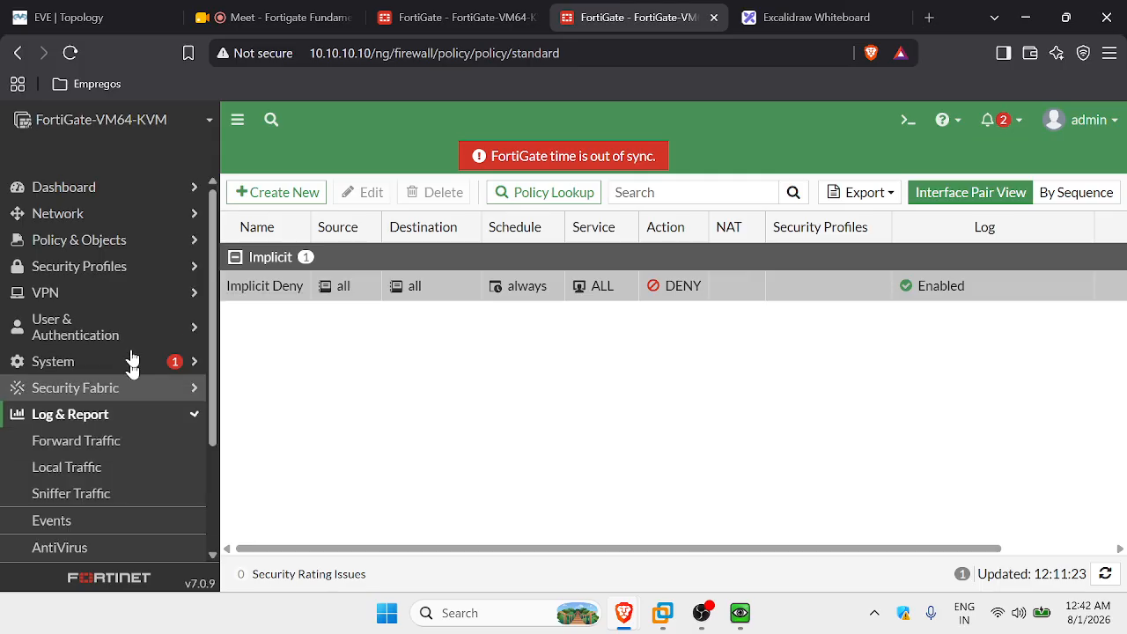
{"action": "left_click", "coordinate": [122, 448]}
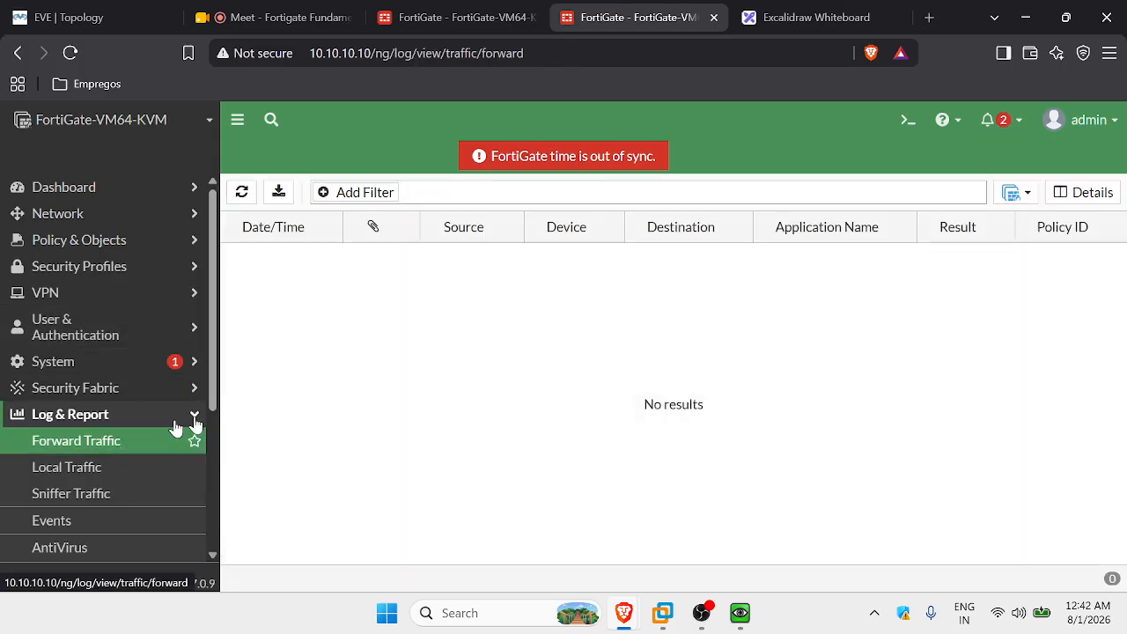
{"action": "left_click", "coordinate": [243, 195]}
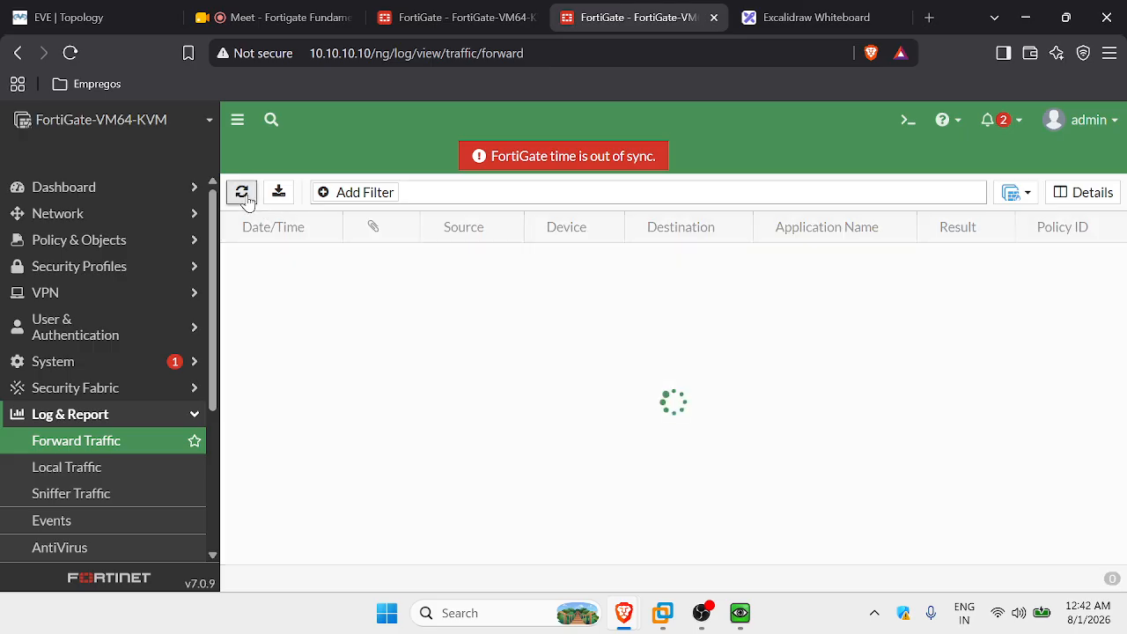
{"action": "left_click", "coordinate": [242, 193]}
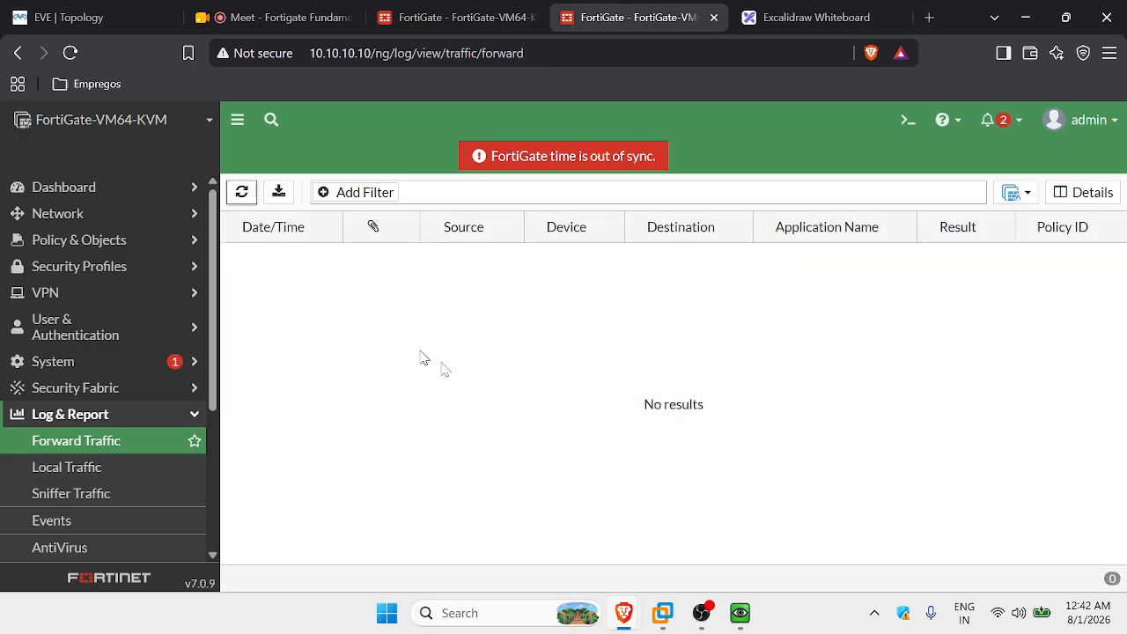
View the FortiView Sources and Destinations dashboards.
{"action": "left_click", "coordinate": [111, 195]}
{"action": "left_click", "coordinate": [126, 355]}
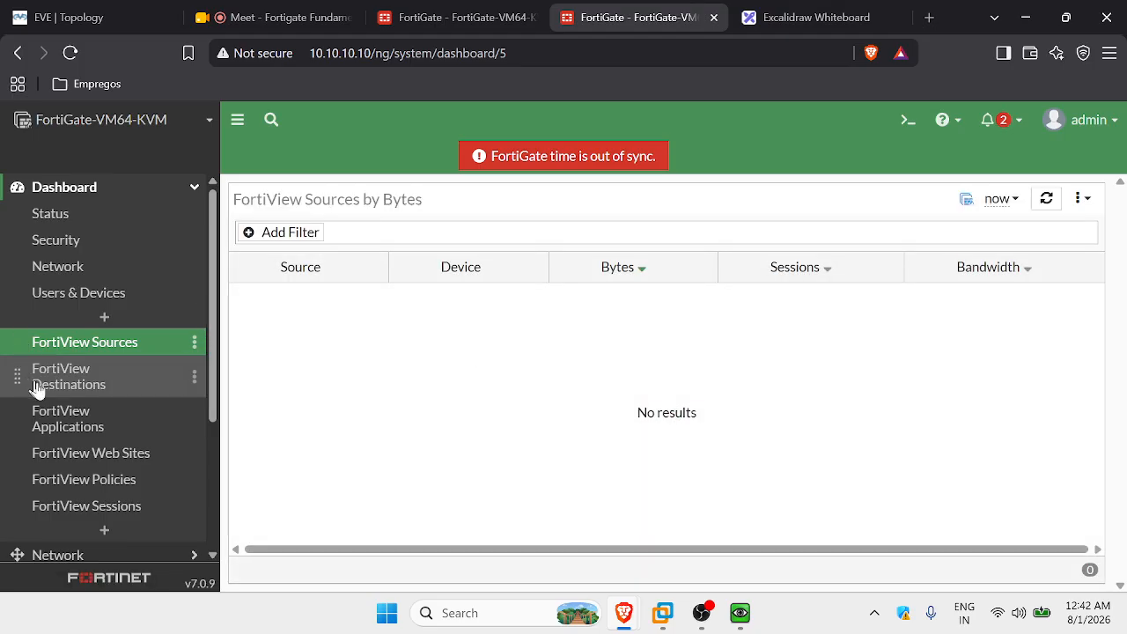
{"action": "left_click", "coordinate": [79, 384]}
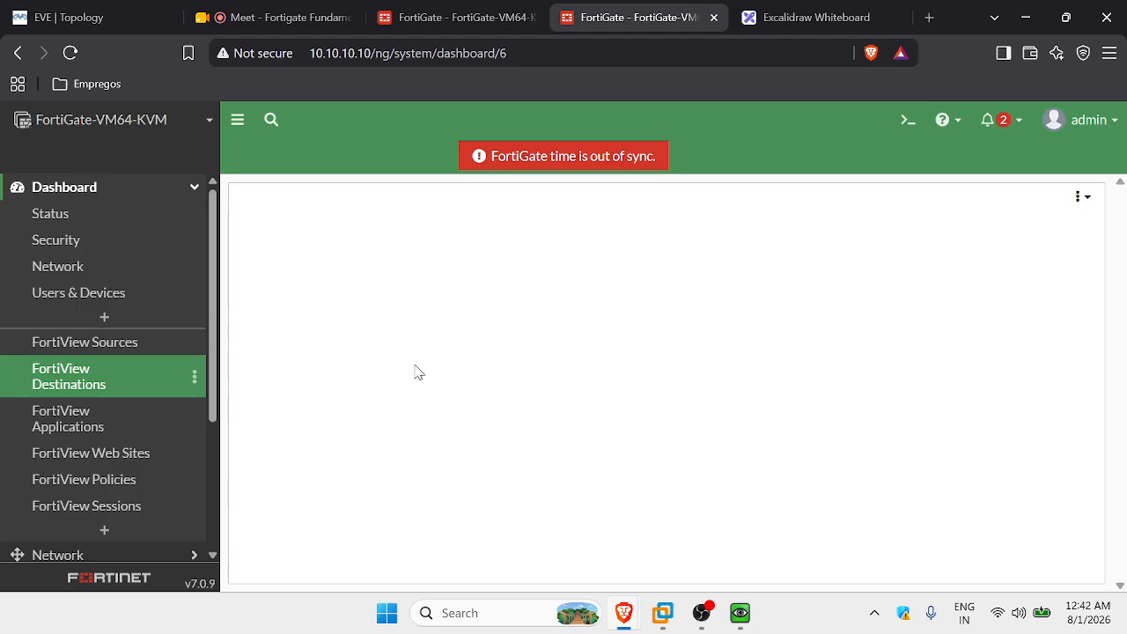
{"action": "left_click", "coordinate": [175, 189]}
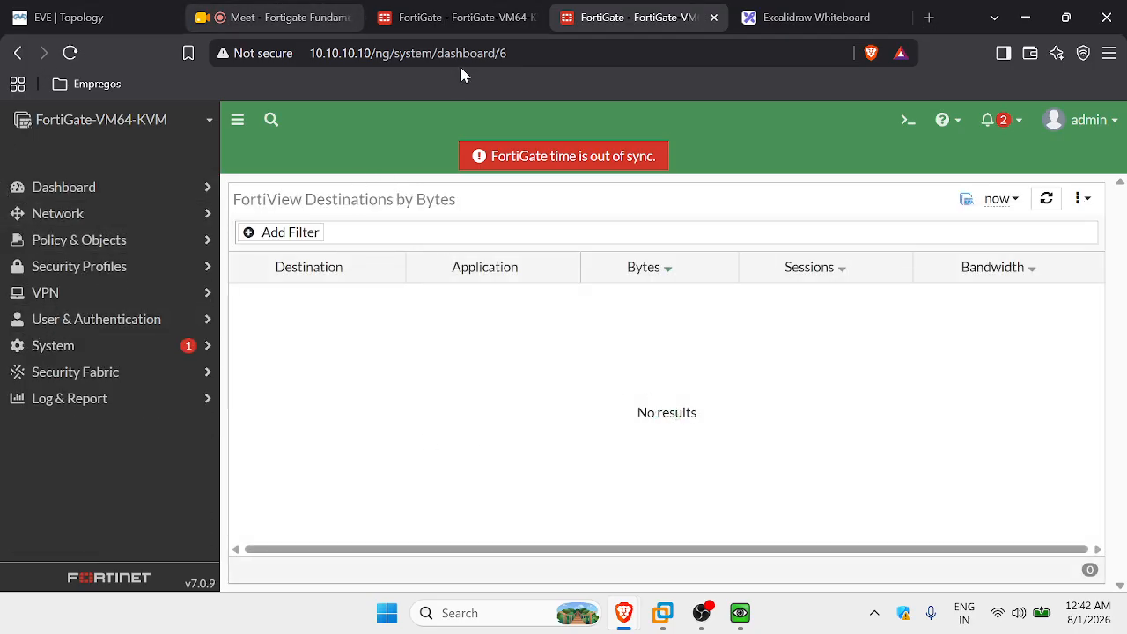
Move through the EVE topology tab back to the Excalidraw vlan sketch.
{"action": "left_click", "coordinate": [432, 16]}
{"action": "scroll", "coordinate": [589, 359], "scroll_direction": "up", "scroll_amount": 3}
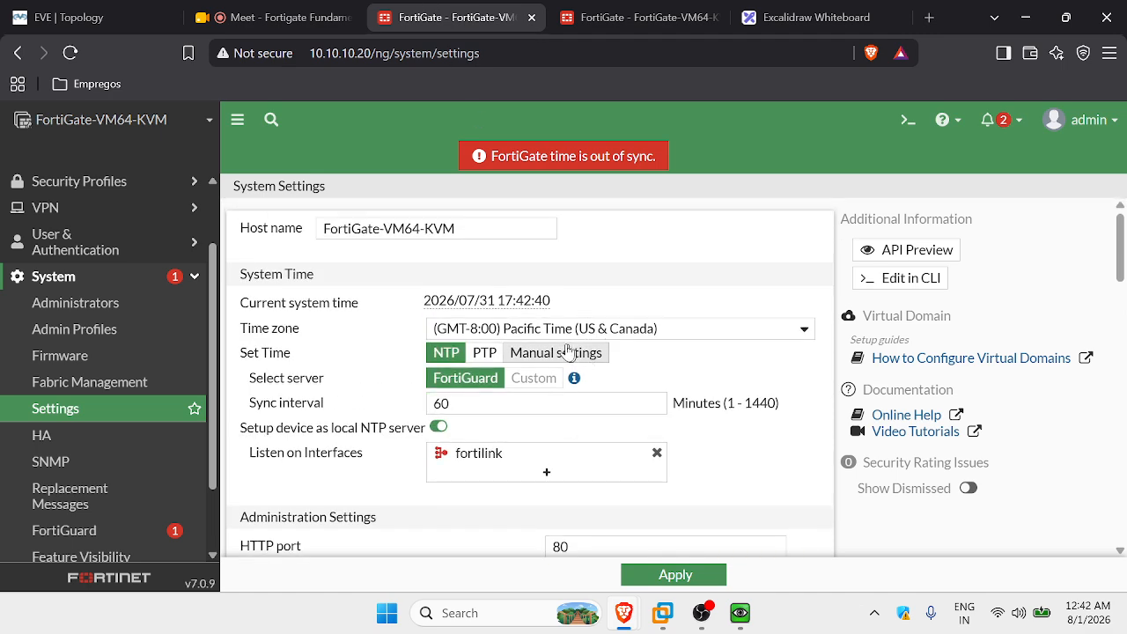
{"action": "left_click", "coordinate": [97, 17]}
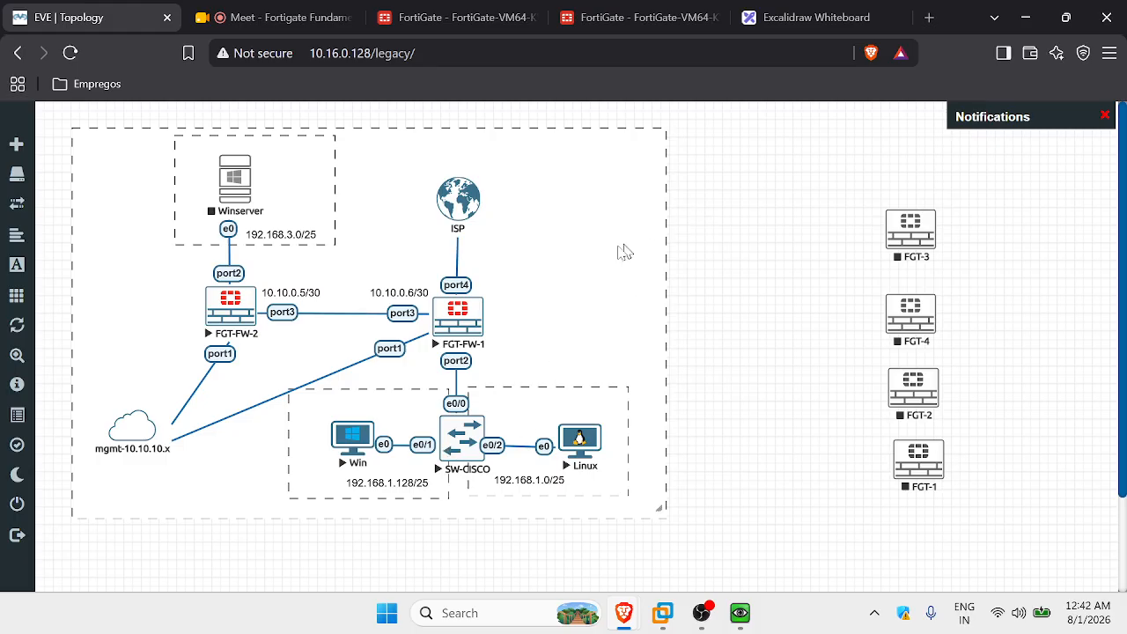
{"action": "left_click", "coordinate": [797, 20]}
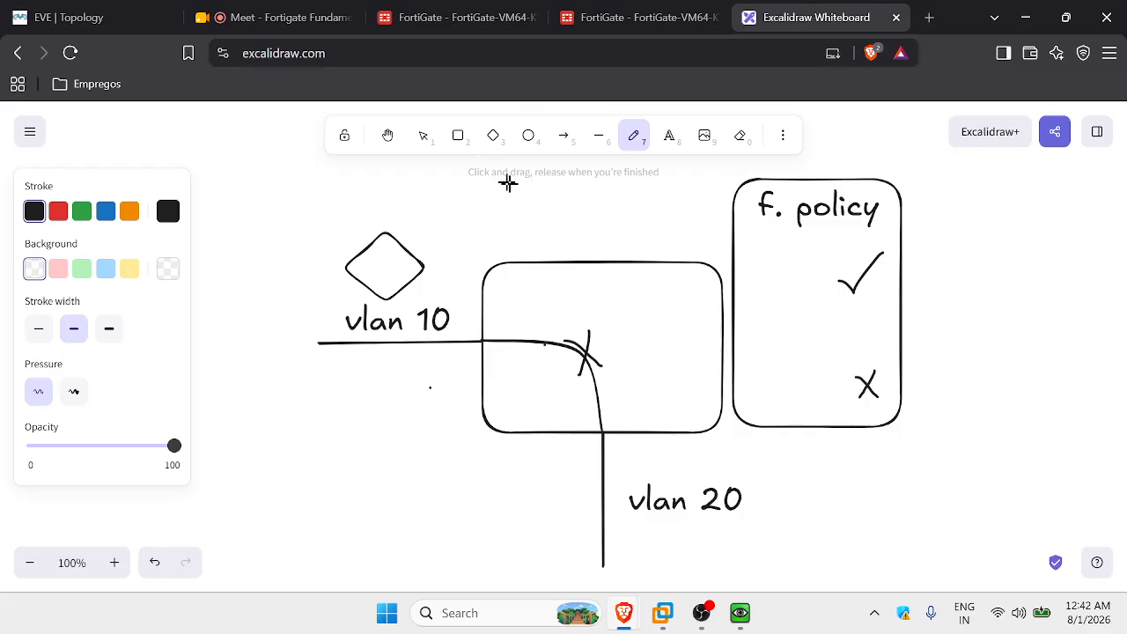
Erase the curved connector and X, then draw arrows along the vlan 10 and vlan 20 lines.
{"action": "left_click", "coordinate": [744, 141]}
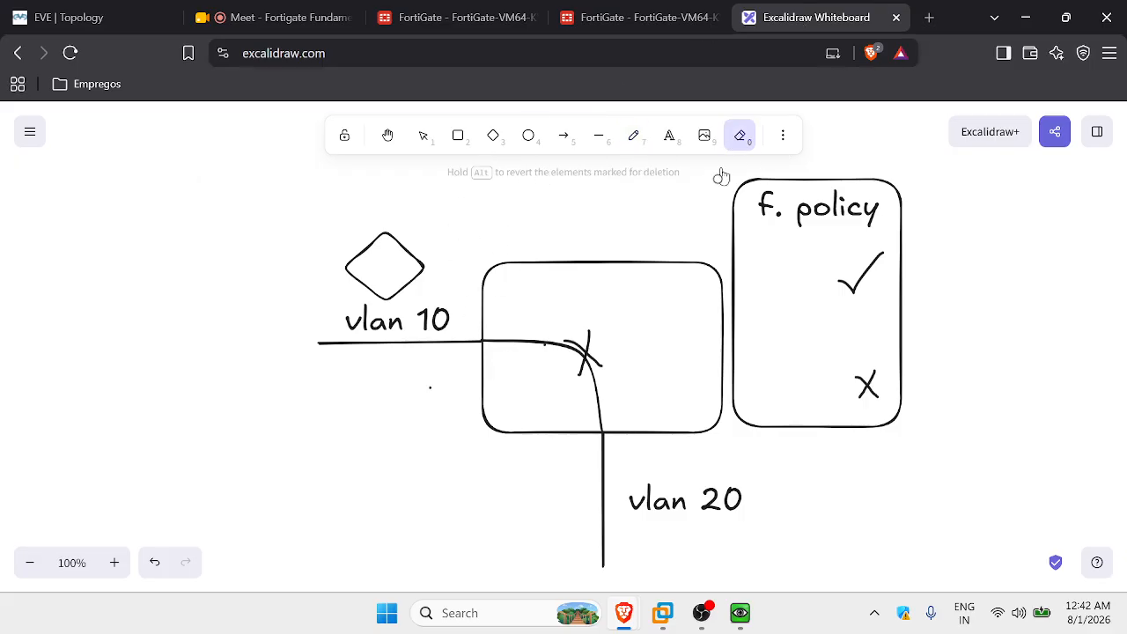
{"action": "mouse_move", "coordinate": [551, 361]}
{"action": "left_mouse_down"}
{"action": "mouse_move", "coordinate": [573, 347]}
{"action": "mouse_move", "coordinate": [593, 360]}
{"action": "mouse_move", "coordinate": [581, 345]}
{"action": "mouse_move", "coordinate": [549, 353]}
{"action": "left_mouse_up"}
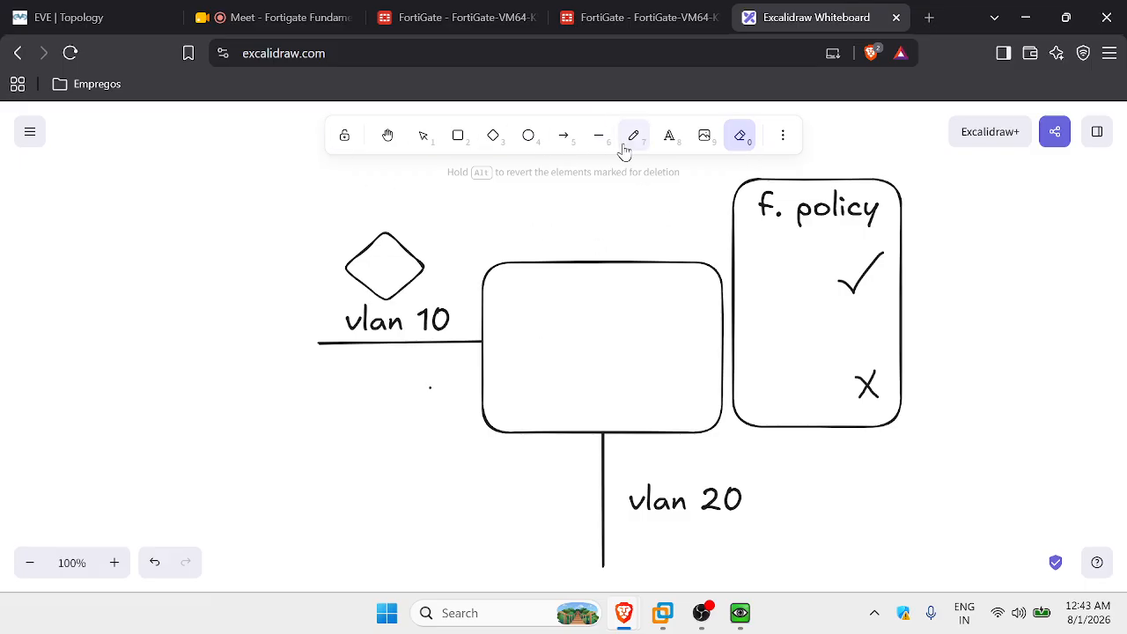
{"action": "left_click", "coordinate": [598, 135]}
{"action": "left_click", "coordinate": [564, 135]}
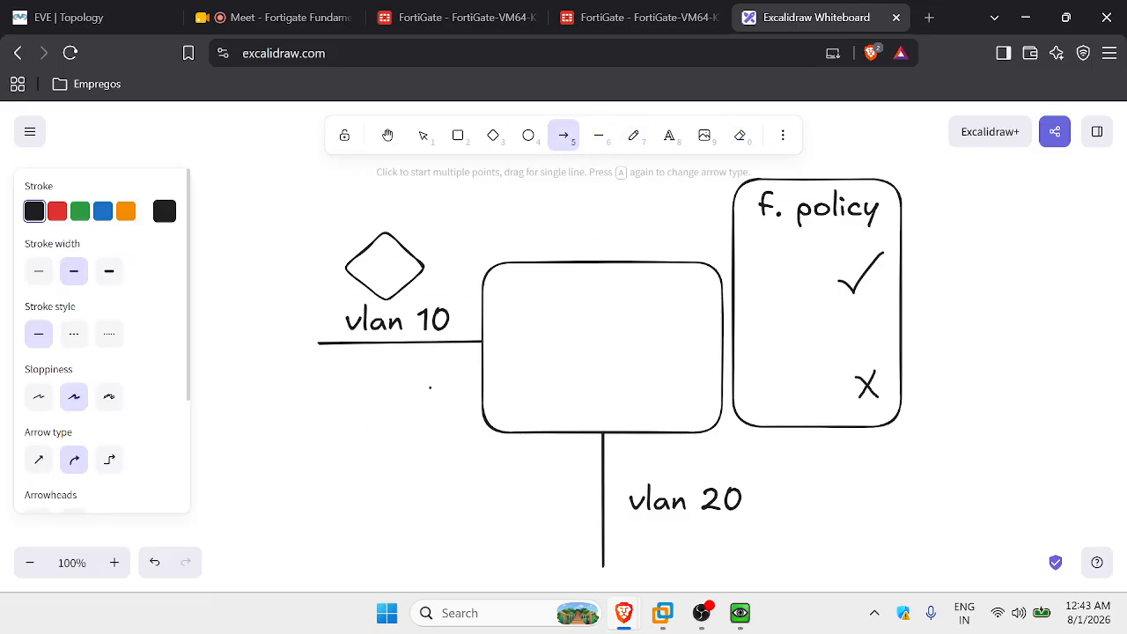
{"action": "left_click_drag", "start_coordinate": [355, 374], "coordinate": [457, 371]}
{"action": "left_click", "coordinate": [563, 135]}
{"action": "mouse_move", "coordinate": [581, 456]}
{"action": "left_mouse_down"}
{"action": "mouse_move", "coordinate": [577, 539]}
{"action": "mouse_move", "coordinate": [545, 539]}
{"action": "mouse_move", "coordinate": [547, 458]}
{"action": "left_mouse_up"}
{"action": "left_click", "coordinate": [563, 134]}
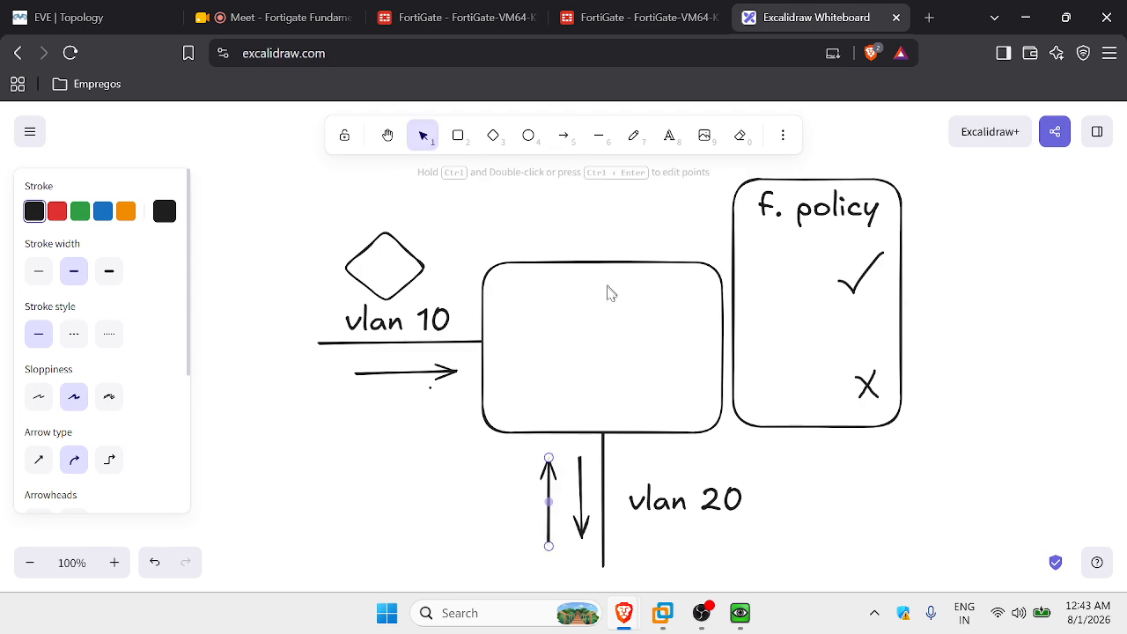
{"action": "left_click", "coordinate": [563, 134]}
{"action": "left_click_drag", "start_coordinate": [462, 414], "coordinate": [361, 417]}
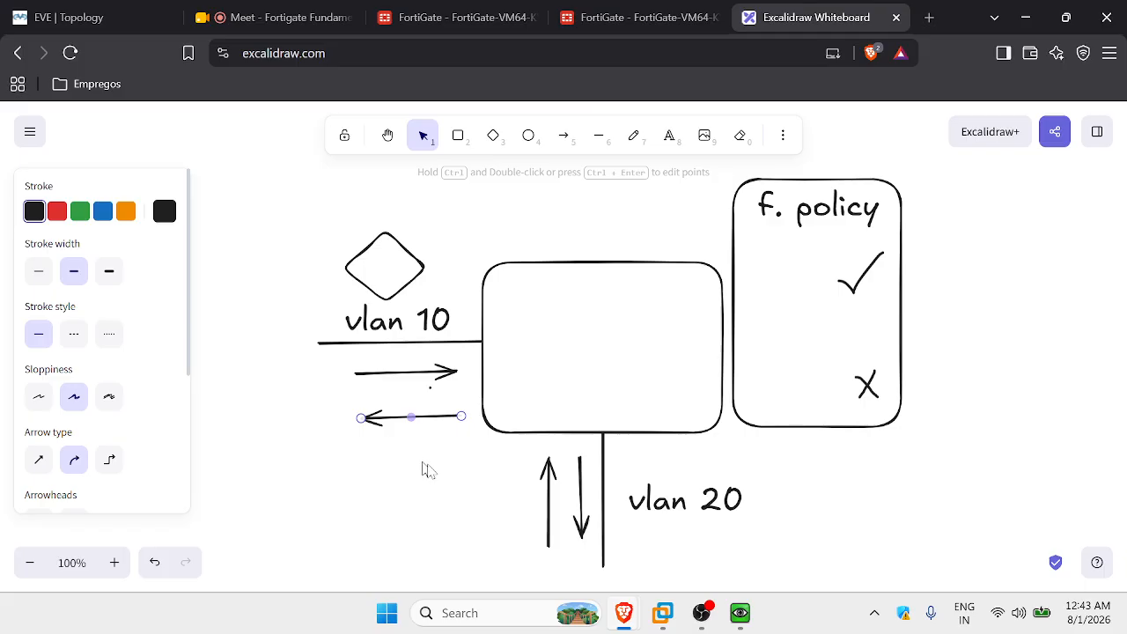
{"action": "left_click", "coordinate": [459, 480]}
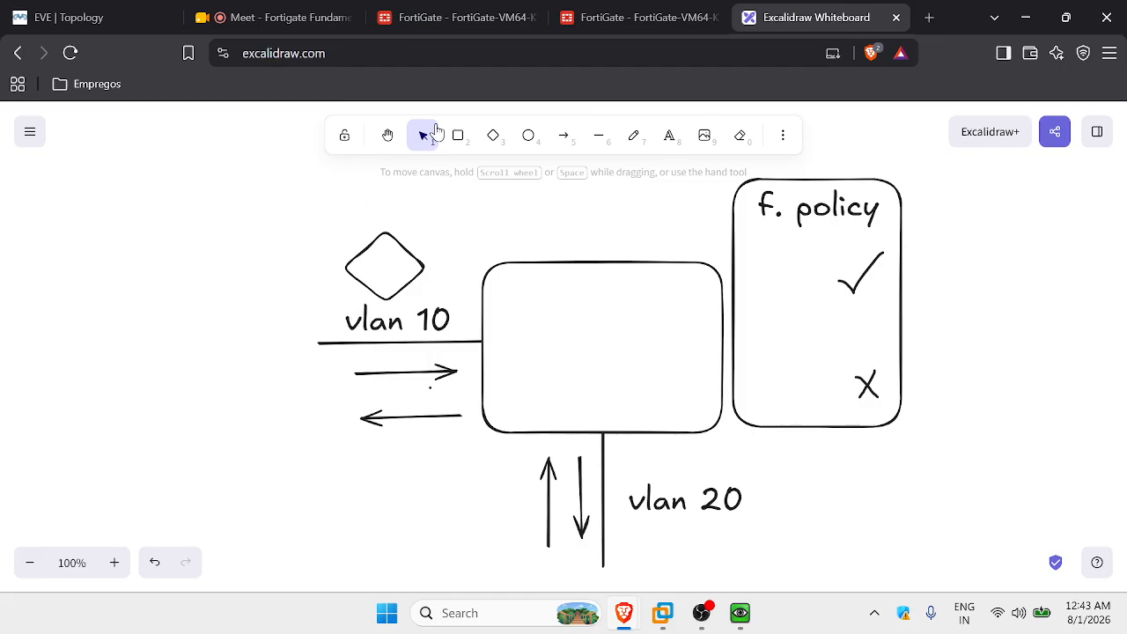
Draw a diamond host at the left end of the vlan 10 line.
{"action": "left_click", "coordinate": [493, 135]}
{"action": "left_click_drag", "start_coordinate": [211, 304], "coordinate": [330, 401]}
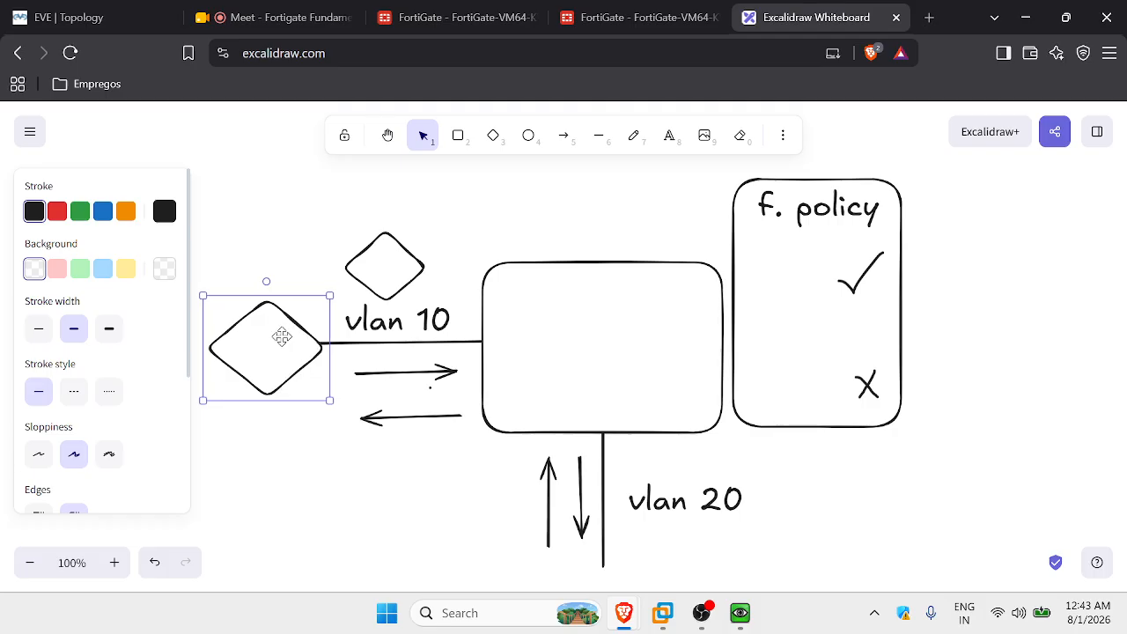
{"action": "left_click", "coordinate": [278, 350]}
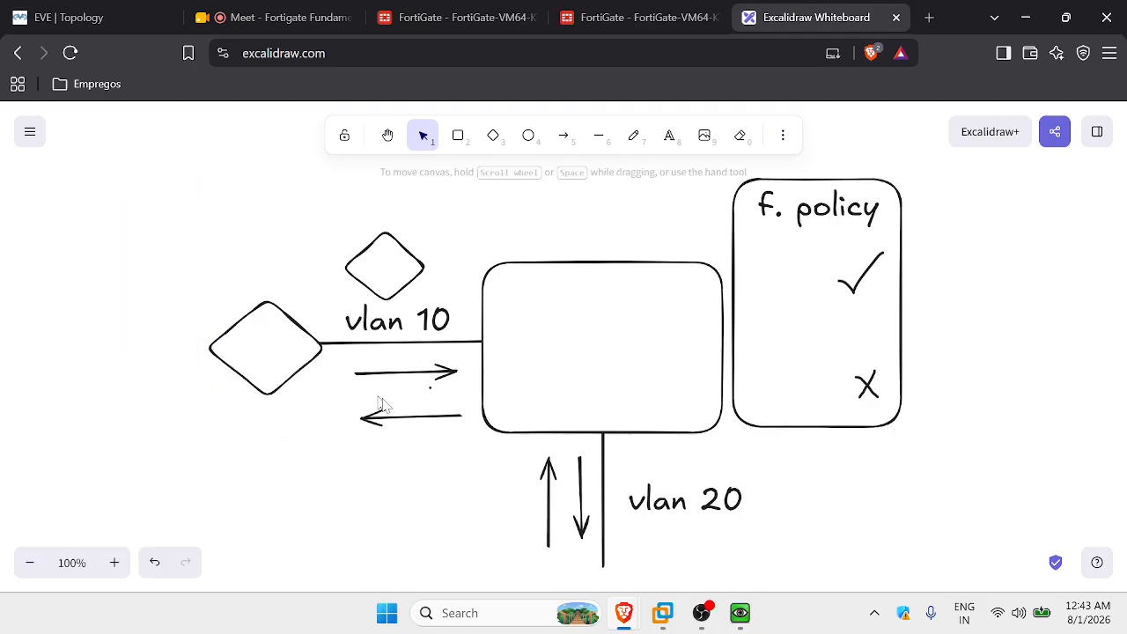
Replace the left-pointing and upward arrows with redrawn versions beside vlan 10 and vlan 20.
{"action": "left_click", "coordinate": [413, 418]}
{"action": "key", "text": "Delete"}
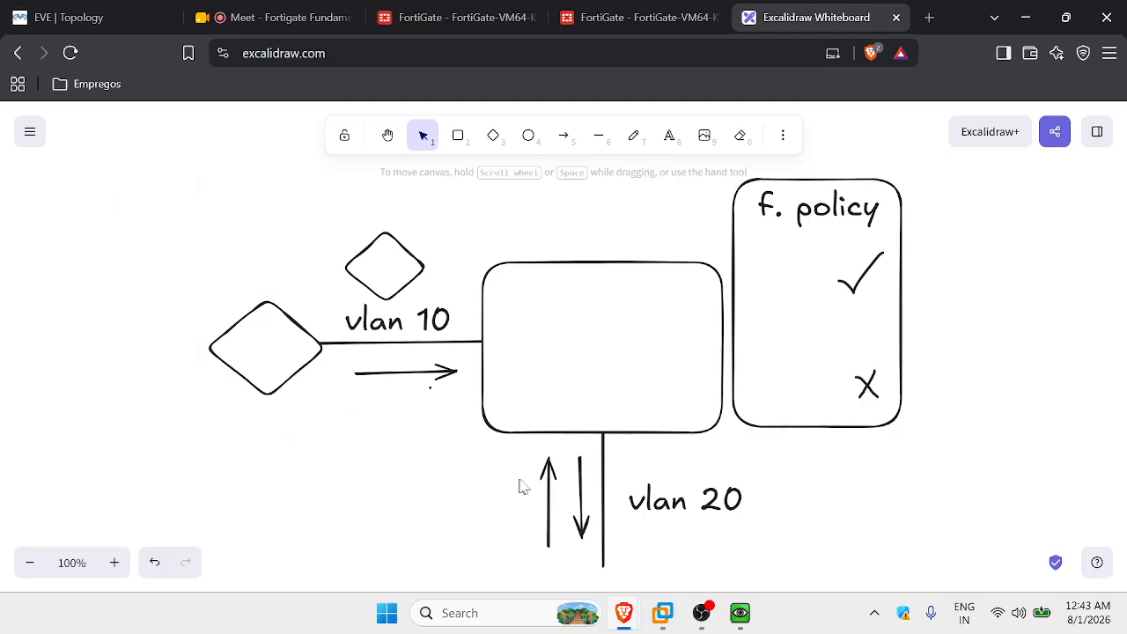
{"action": "left_click", "coordinate": [548, 483]}
{"action": "key", "text": "Delete"}
{"action": "left_click", "coordinate": [563, 137]}
{"action": "left_click_drag", "start_coordinate": [553, 540], "coordinate": [553, 454]}
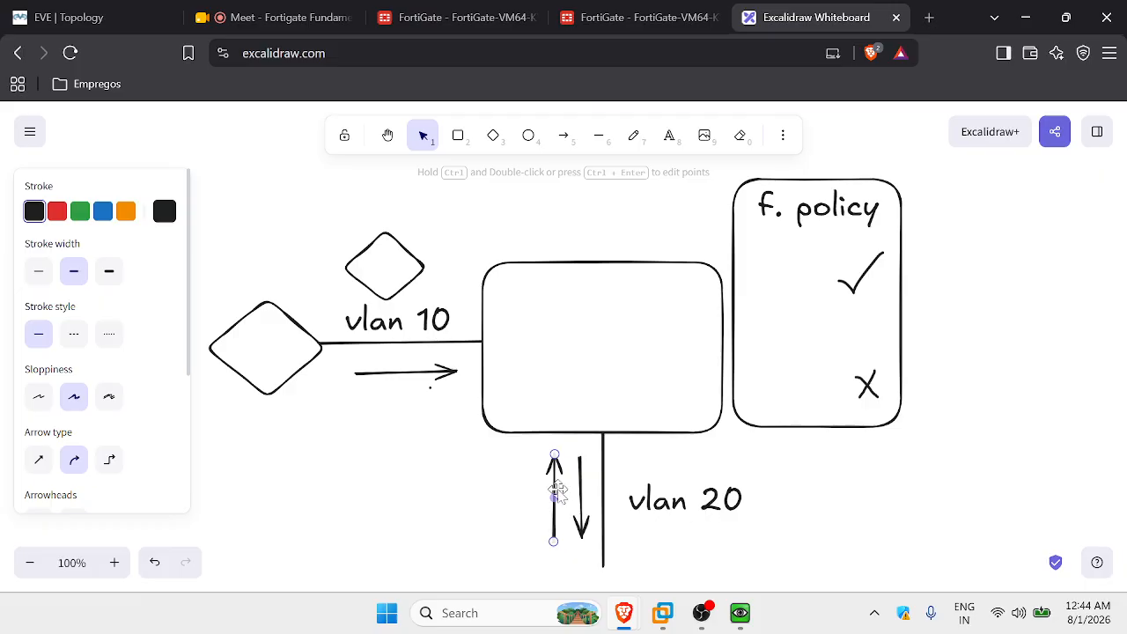
{"action": "left_click", "coordinate": [563, 140]}
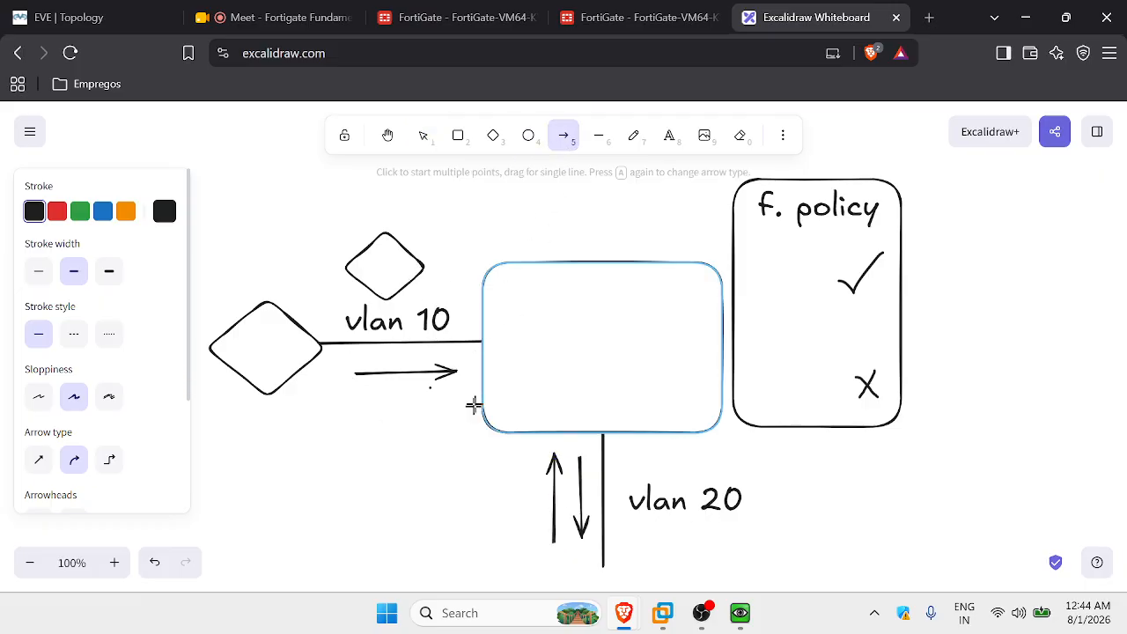
{"action": "left_click_drag", "start_coordinate": [454, 411], "coordinate": [363, 416]}
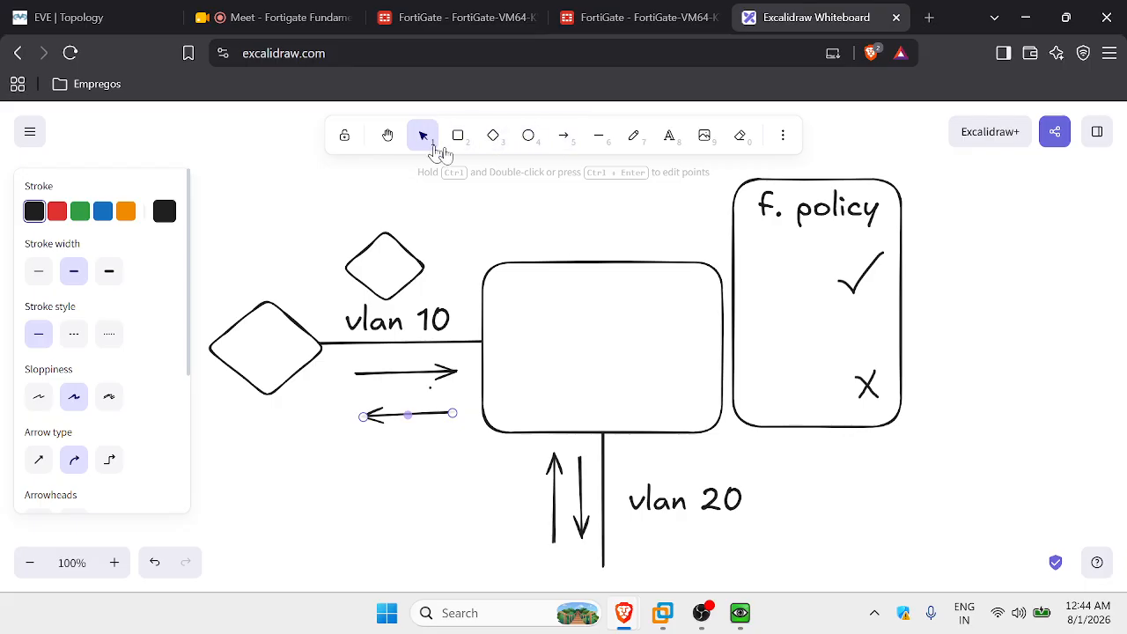
Add a '10' text label to the right of the policy box.
{"action": "left_click", "coordinate": [670, 135]}
{"action": "left_click", "coordinate": [955, 357]}
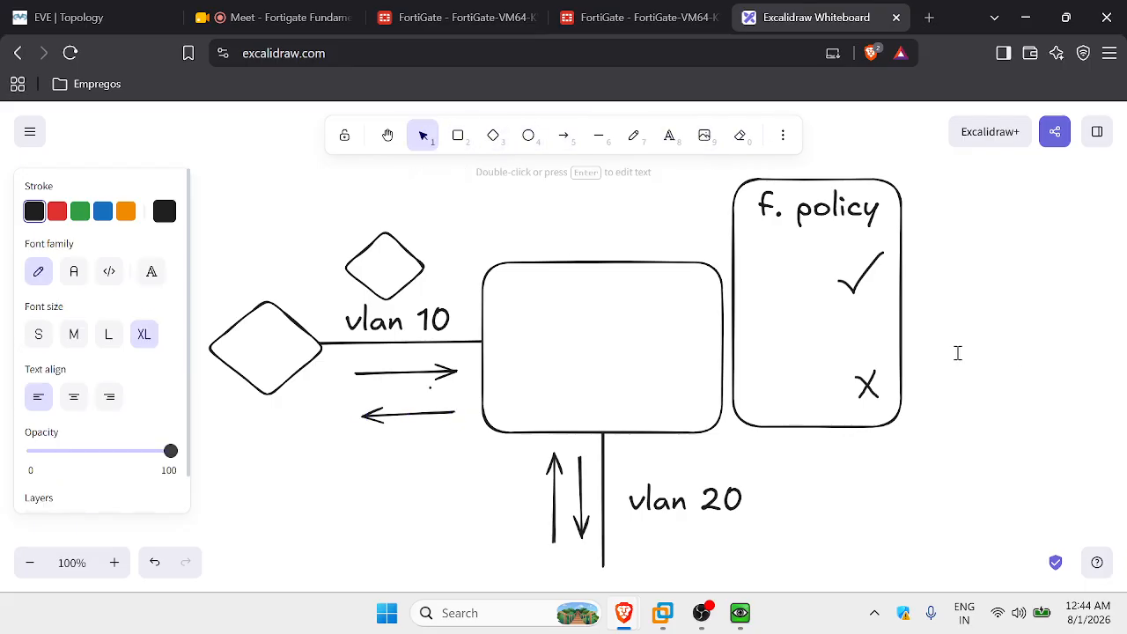
{"action": "type", "text": "10"}
{"action": "left_click", "coordinate": [971, 459]}
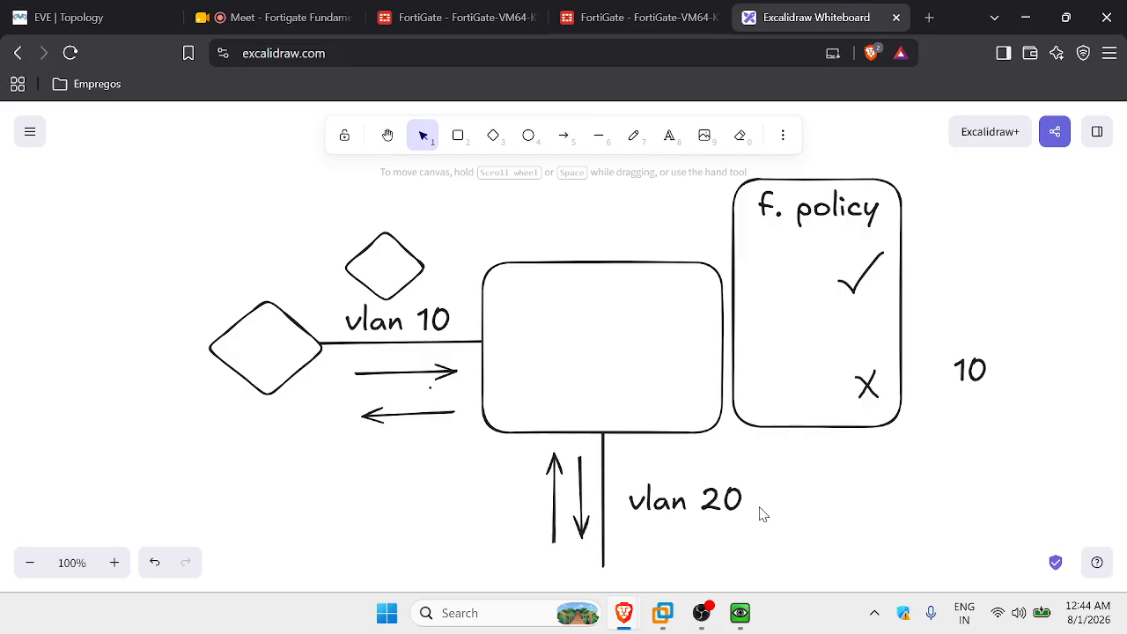
In FortiGate, go to Network > Interfaces and start creating a new Zone.
{"action": "left_click", "coordinate": [669, 16]}
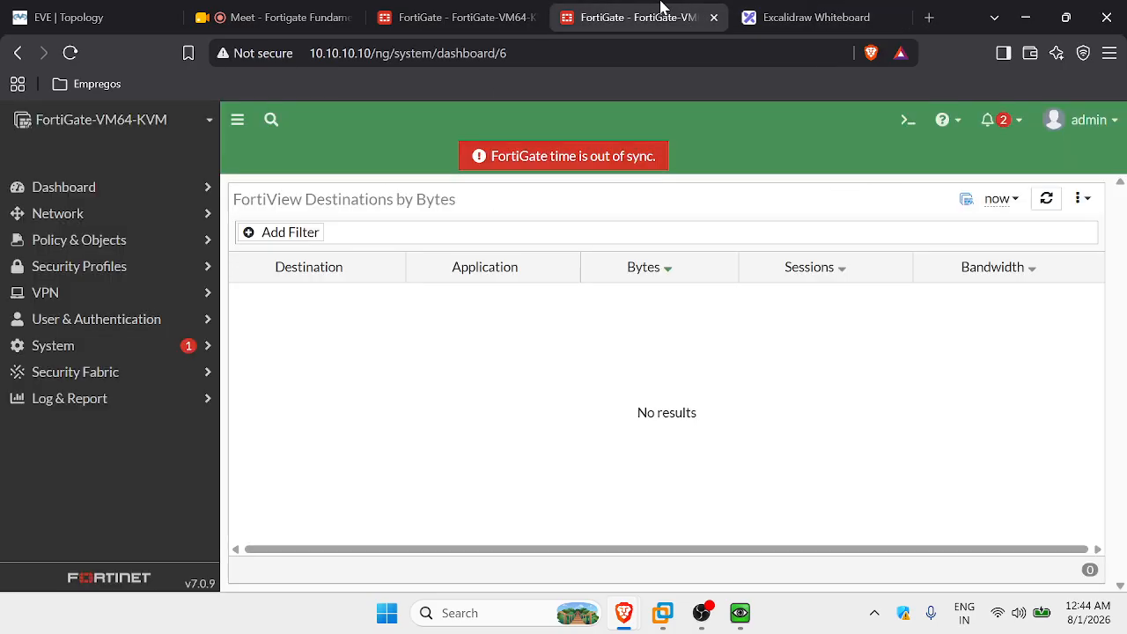
{"action": "left_click", "coordinate": [56, 213]}
{"action": "left_click", "coordinate": [97, 251]}
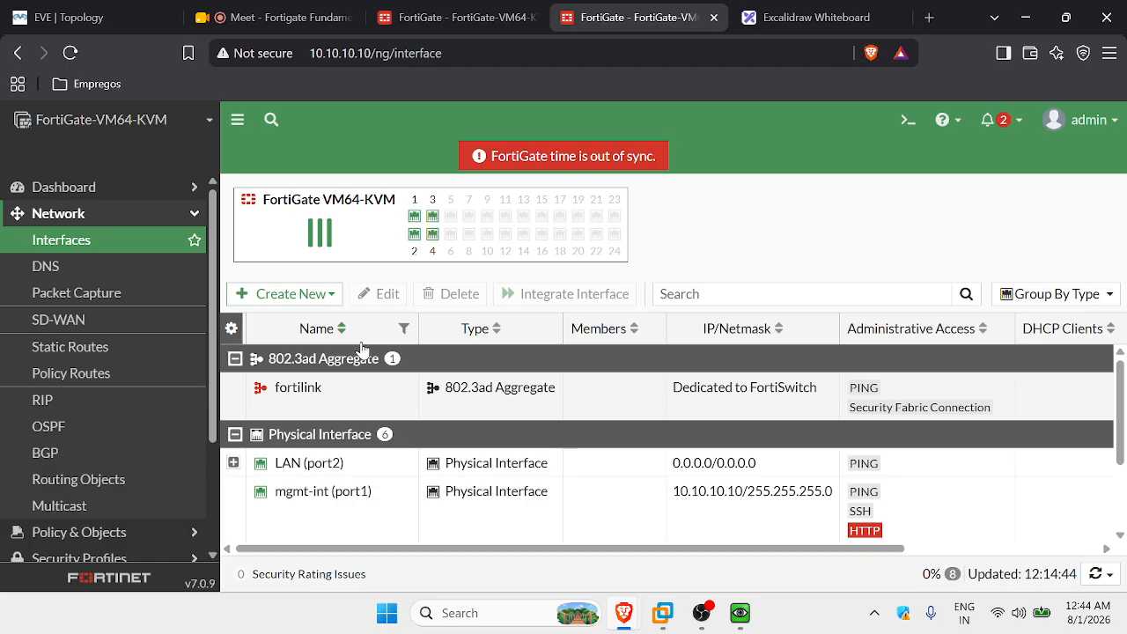
{"action": "left_click", "coordinate": [291, 294]}
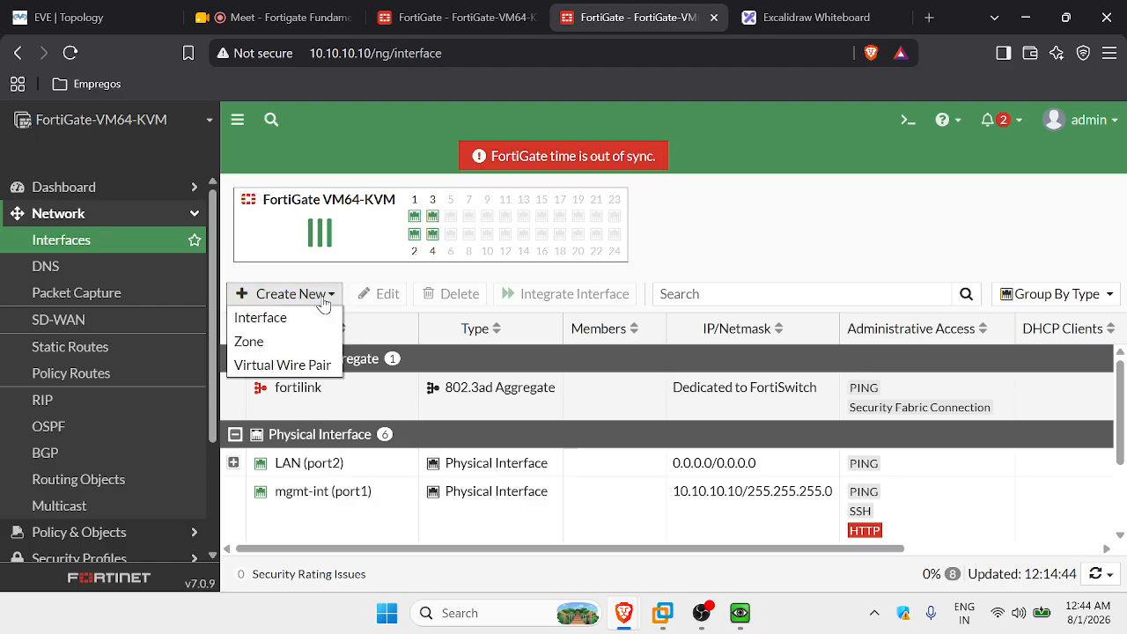
{"action": "left_click", "coordinate": [278, 343]}
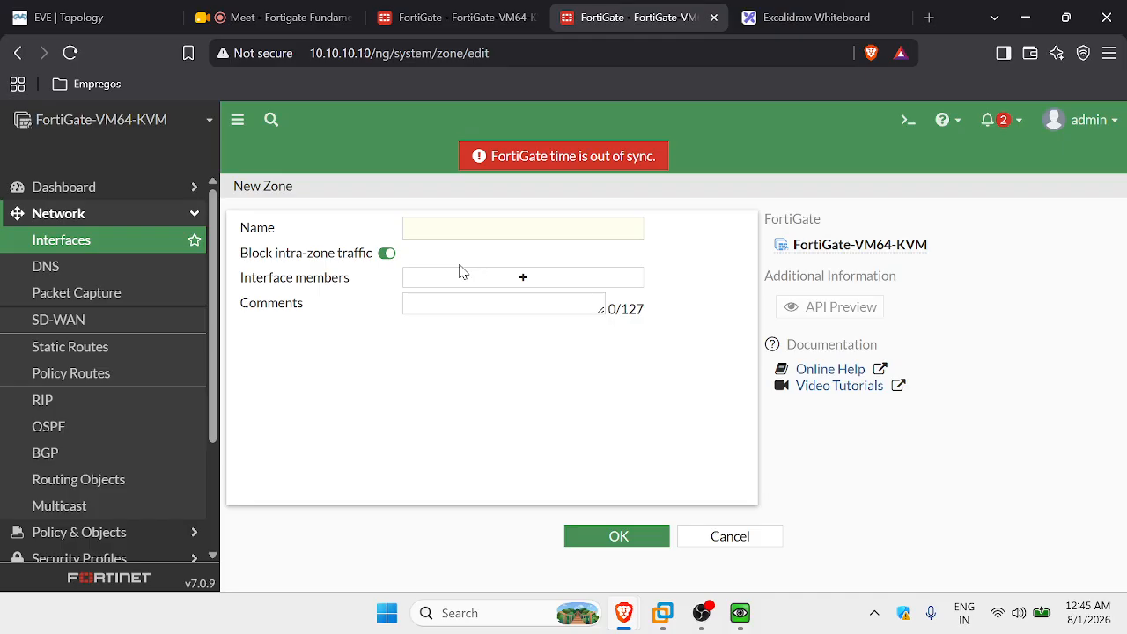
Name the zone ZONE-LAN-INTERFACE and allow intra-zone traffic.
{"action": "left_click", "coordinate": [581, 231]}
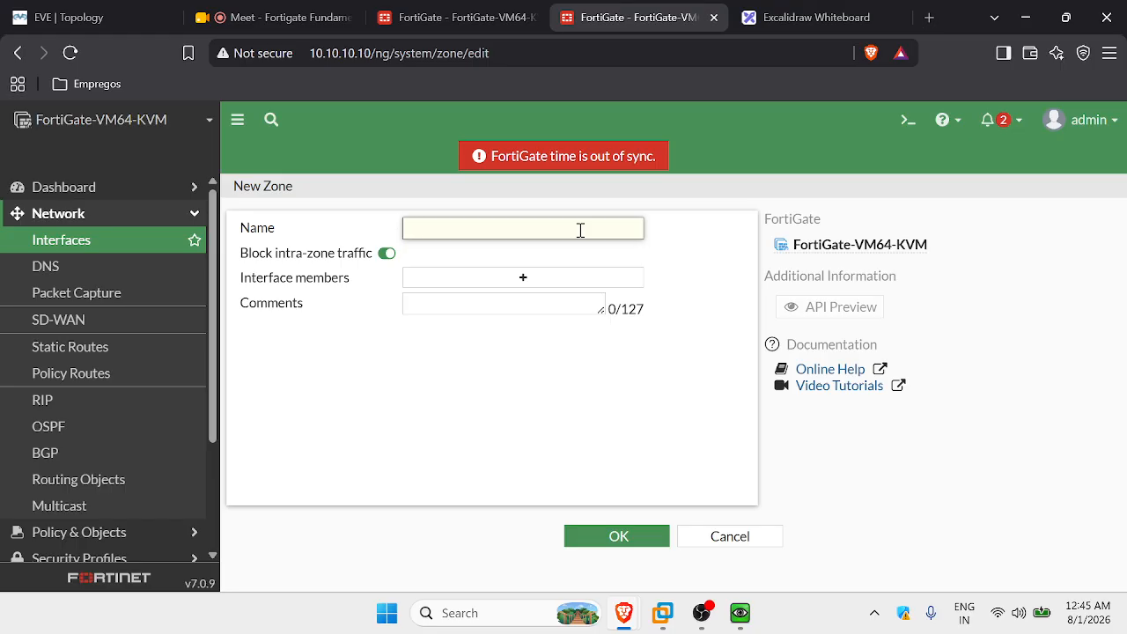
{"action": "key", "text": "Caps_Lock"}
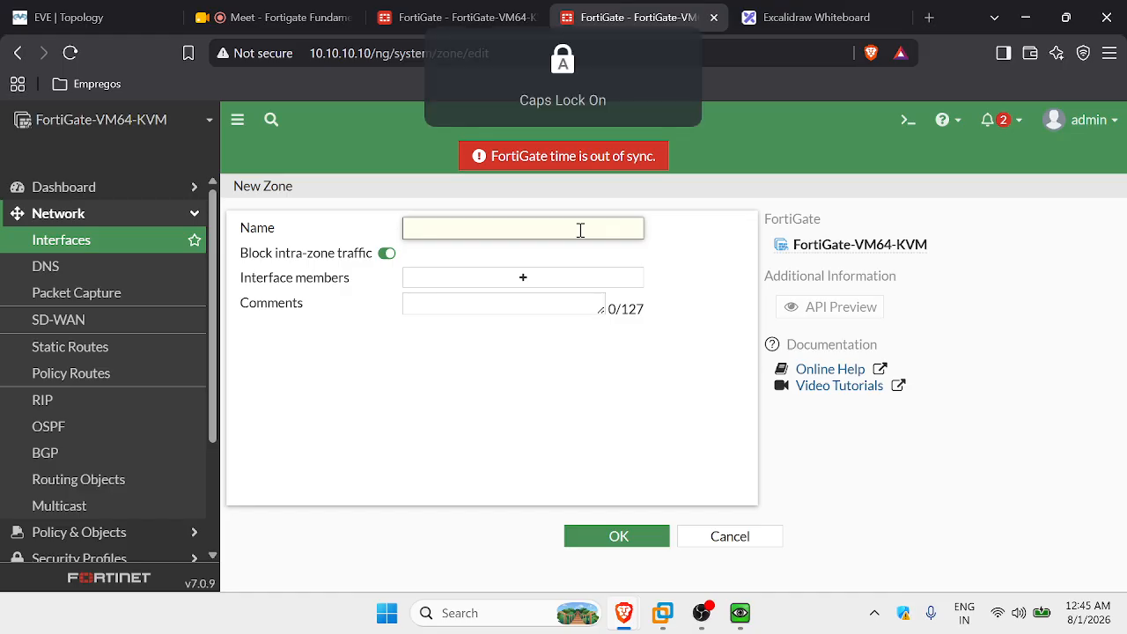
{"action": "type", "text": "ZONE-LAN-INTERFACE"}
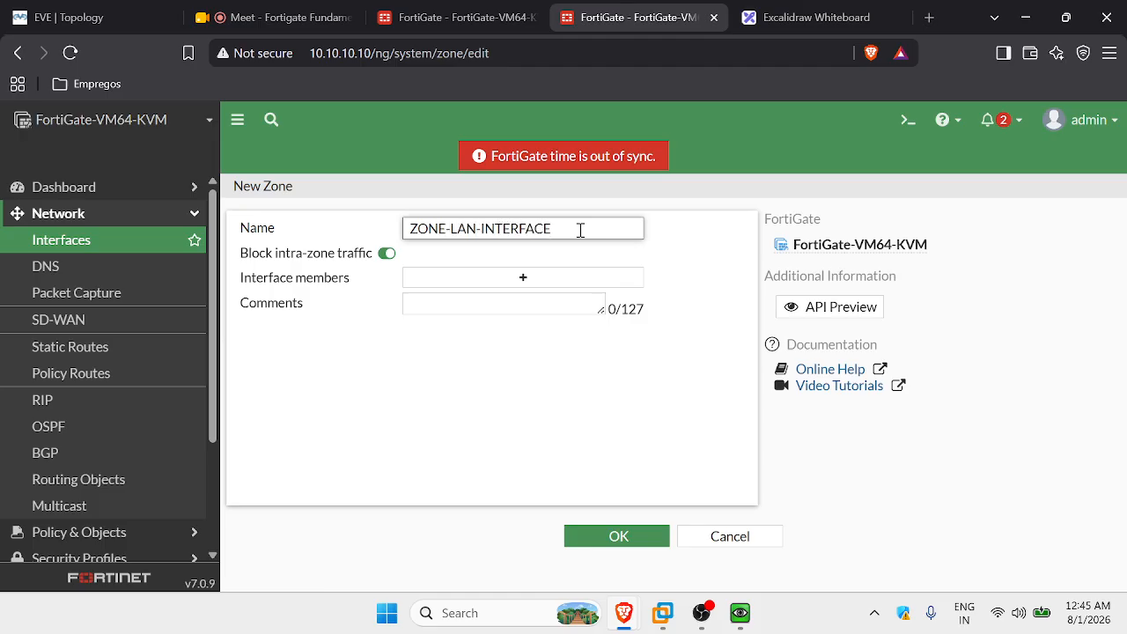
{"action": "left_click", "coordinate": [647, 305]}
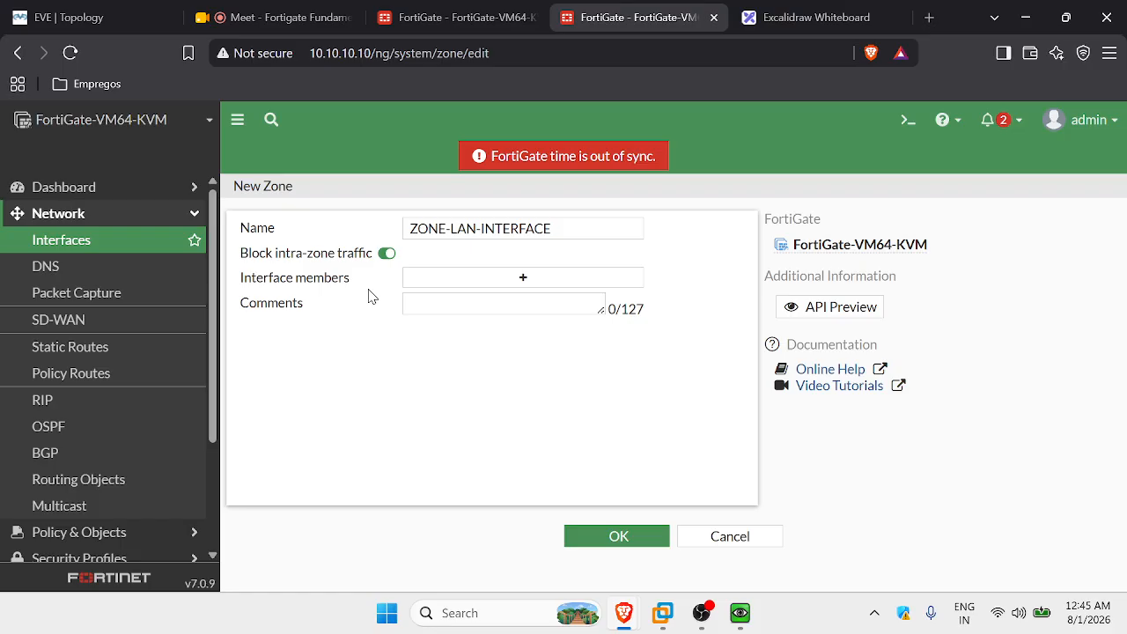
{"action": "left_click", "coordinate": [388, 253]}
Add VLAN10FN (INT10), VLAN20RH (INT20) and LAN (port2) as members and save the zone.
{"action": "left_click", "coordinate": [515, 277]}
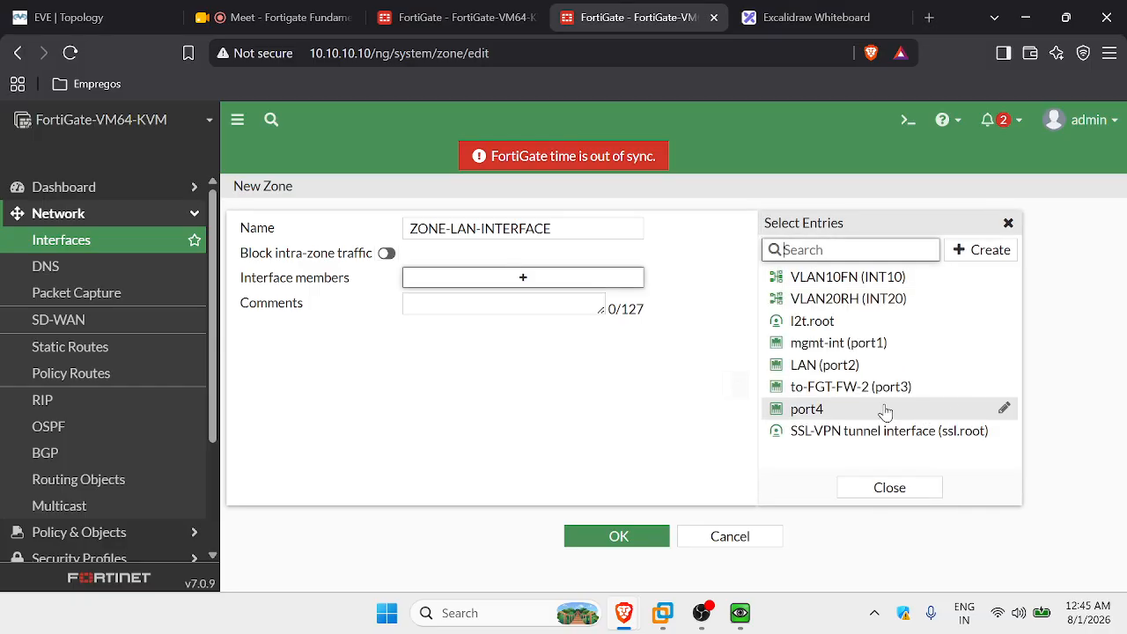
{"action": "left_click", "coordinate": [850, 278]}
{"action": "left_click", "coordinate": [854, 299]}
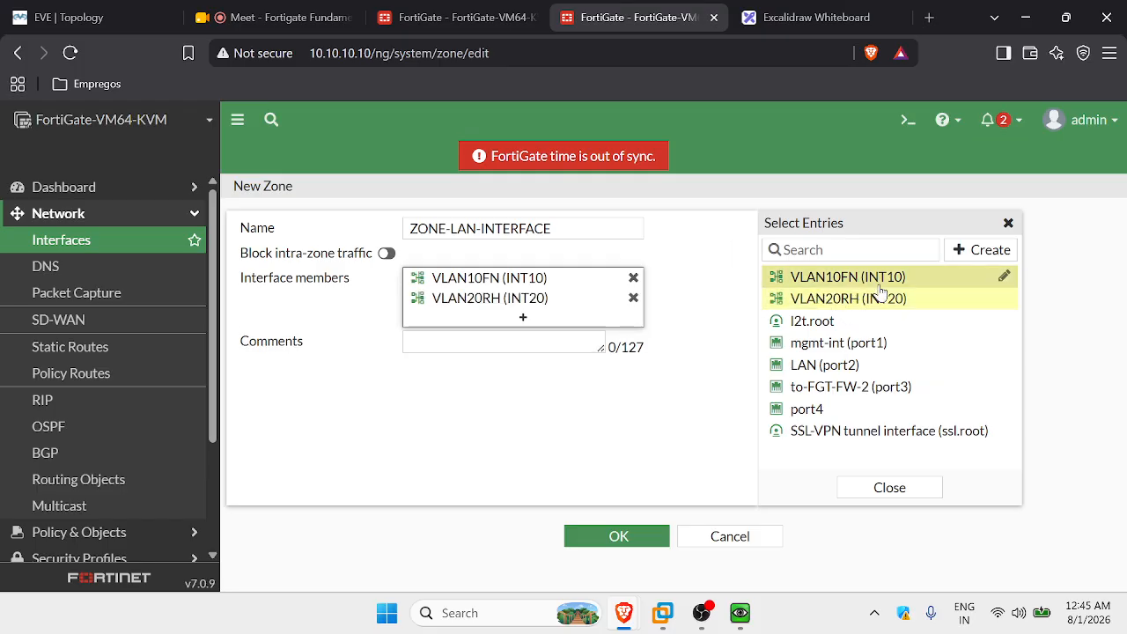
{"action": "left_click", "coordinate": [819, 367]}
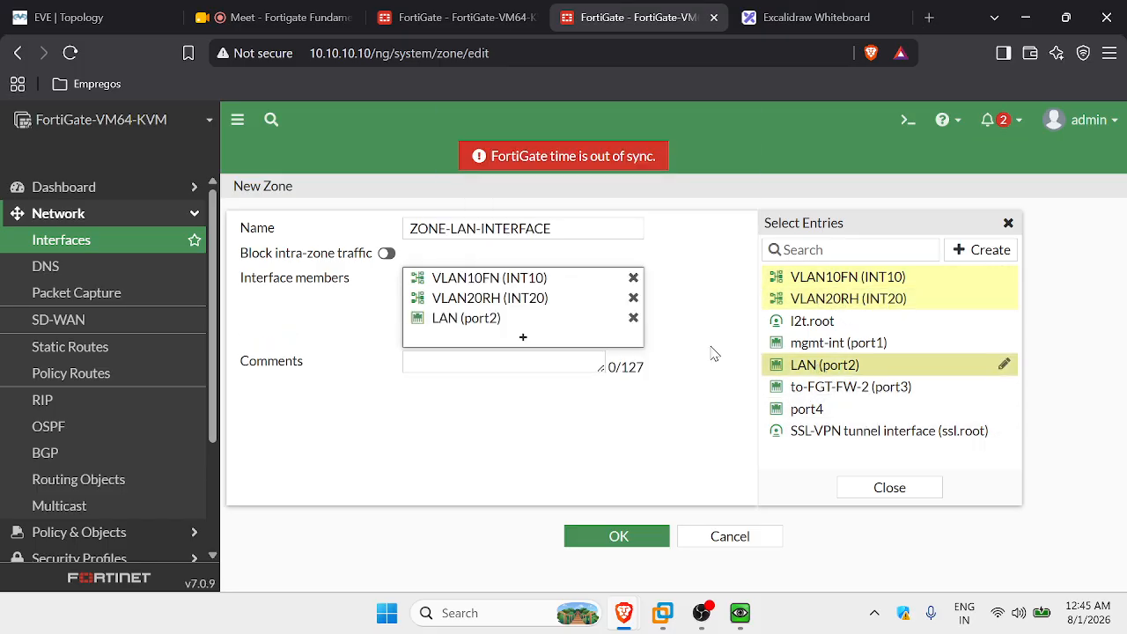
{"action": "left_click", "coordinate": [683, 444]}
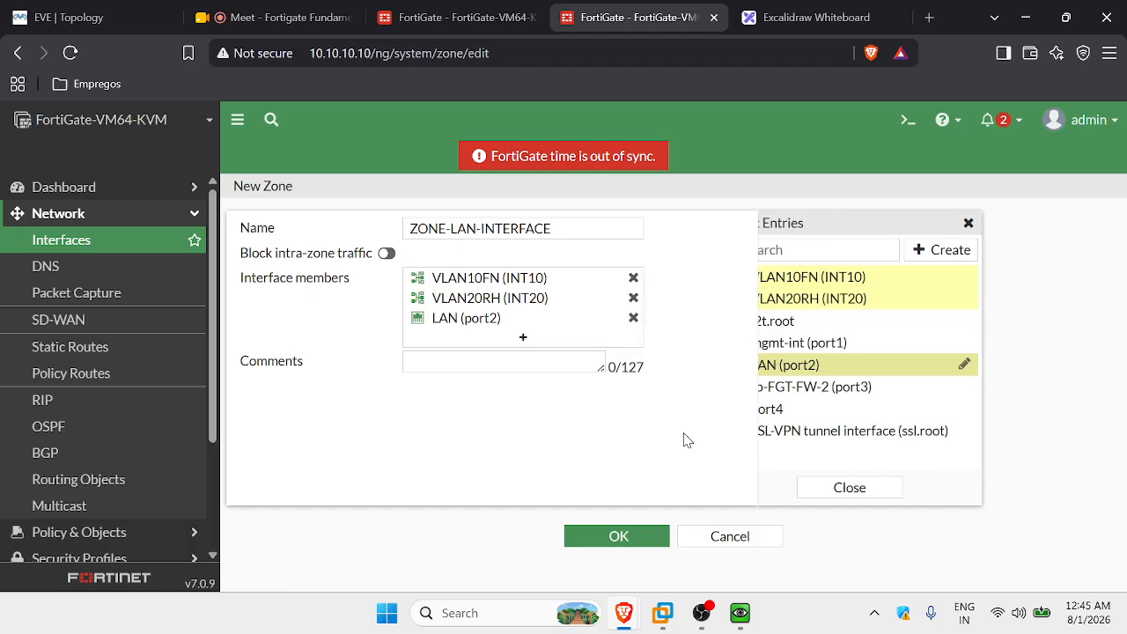
{"action": "left_click", "coordinate": [616, 537]}
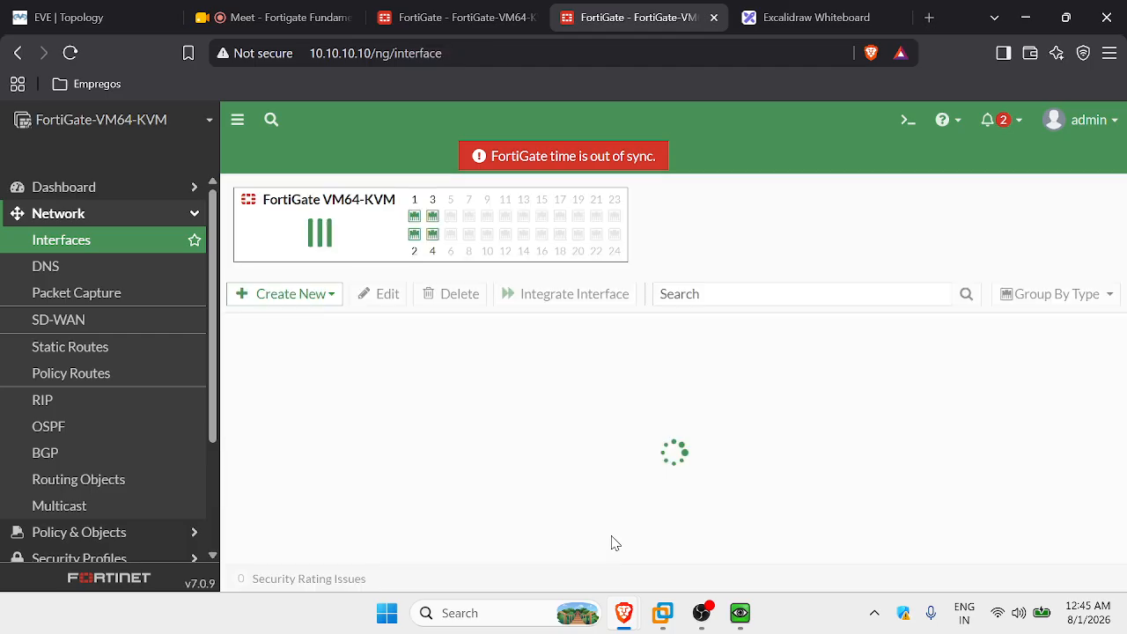
Locate the ZONE-LAN-INTERFACE zone in the Interfaces list, then bring up the Windows VM console.
{"action": "scroll", "coordinate": [697, 443], "scroll_direction": "down", "scroll_amount": 3}
{"action": "scroll", "coordinate": [587, 520], "scroll_direction": "up", "scroll_amount": 2}
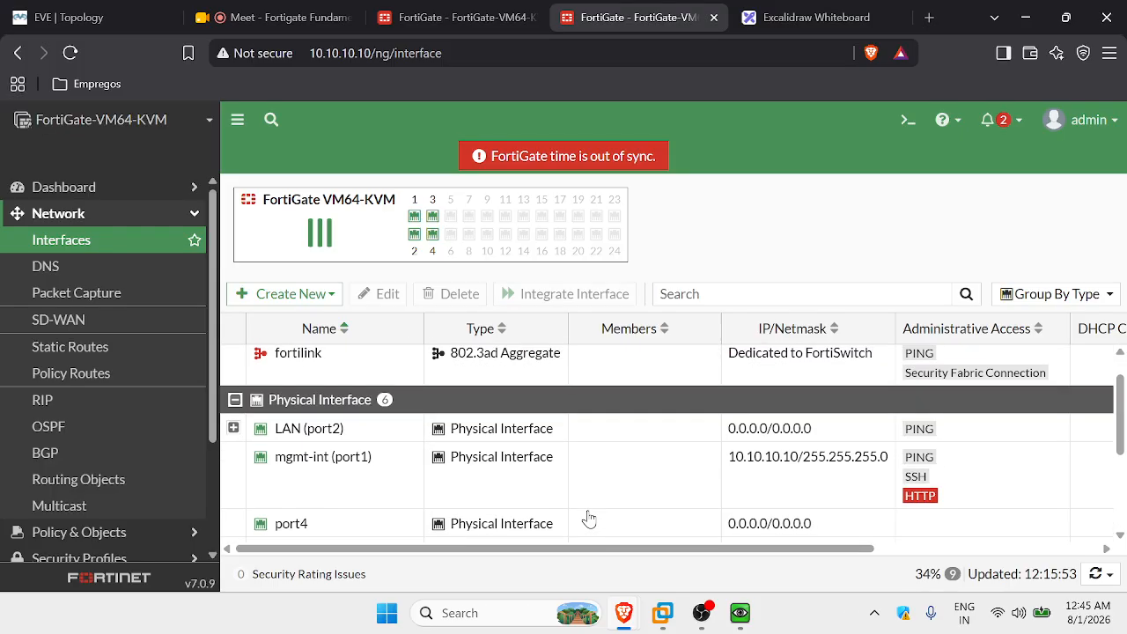
{"action": "scroll", "coordinate": [397, 503], "scroll_direction": "down", "scroll_amount": 2}
{"action": "left_click", "coordinate": [392, 508]}
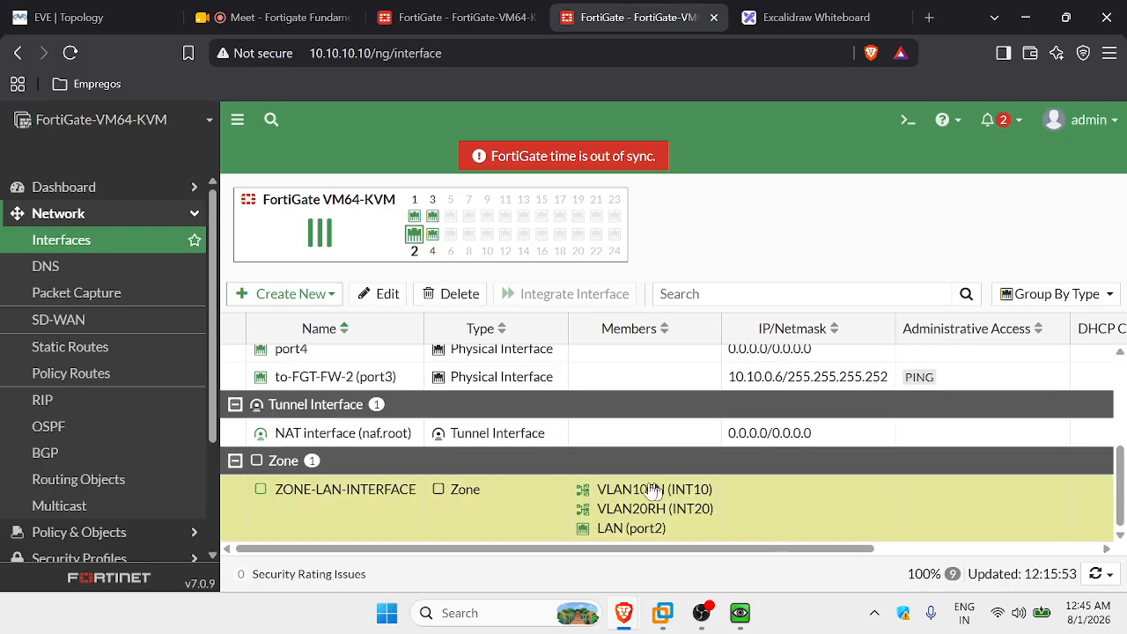
{"action": "left_click", "coordinate": [741, 616]}
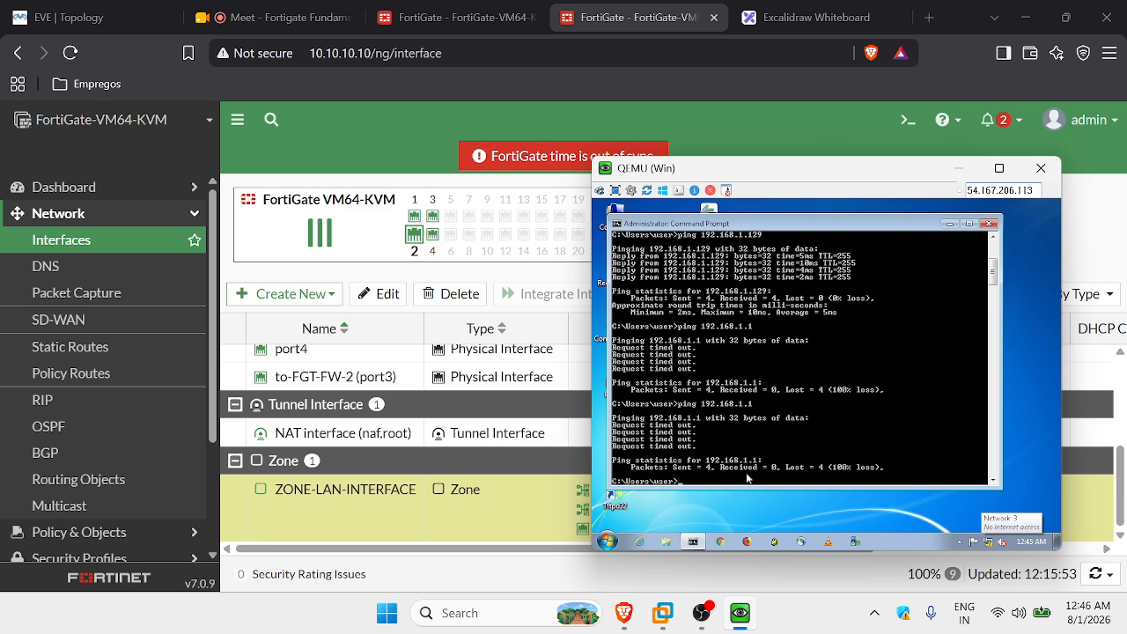
Rerun ping 192.168.1.1, now with 4 replies and 0% loss, then return to the whiteboard.
{"action": "key", "text": "Up"}
{"action": "key", "text": "Caps_Lock"}
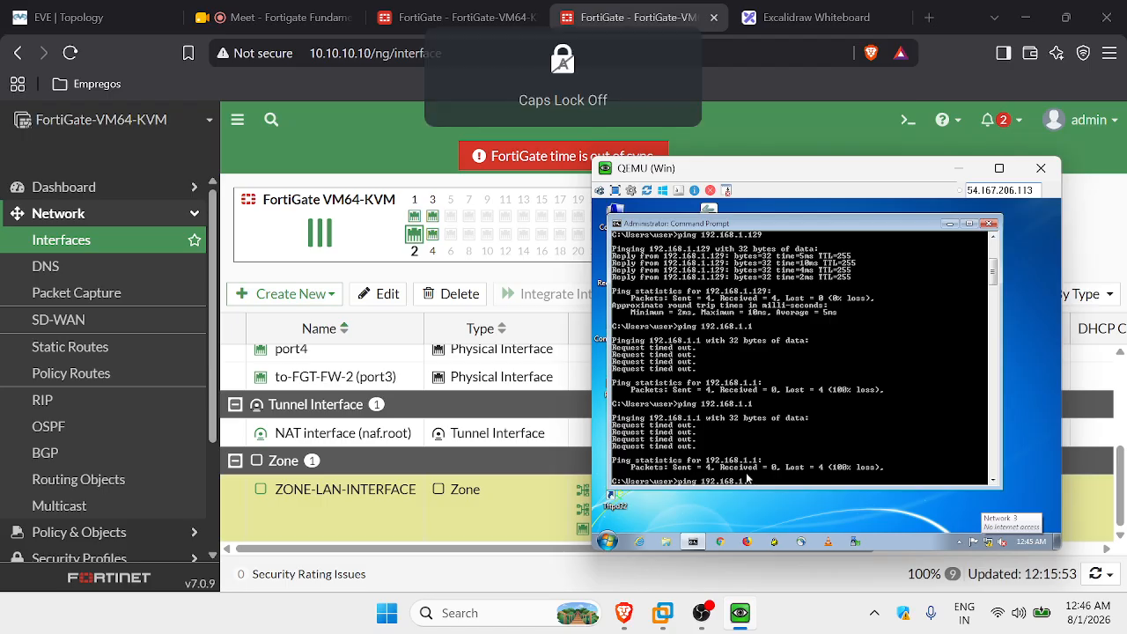
{"action": "key", "text": "Return"}
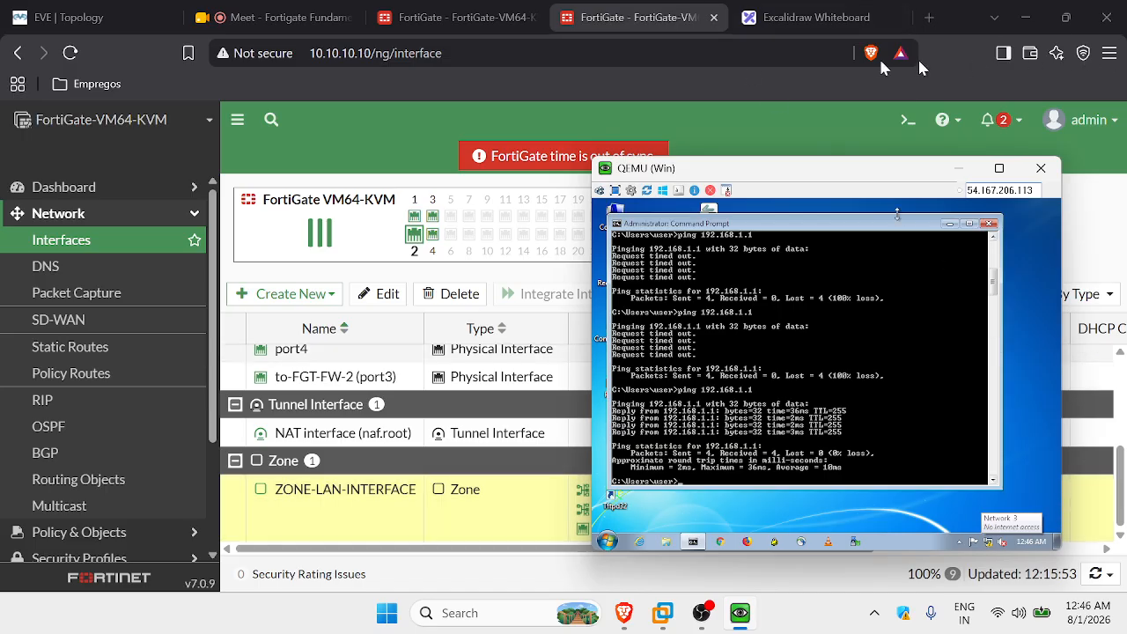
{"action": "left_click", "coordinate": [808, 21]}
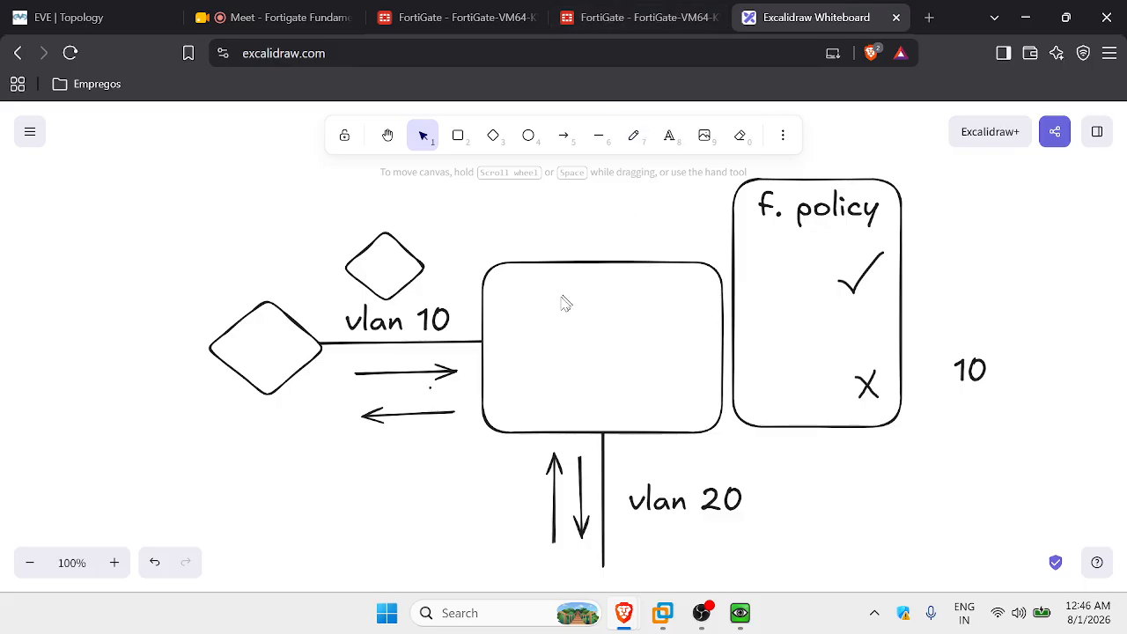
Draw a circle inside the central box with an X drawn in it.
{"action": "left_click", "coordinate": [530, 136]}
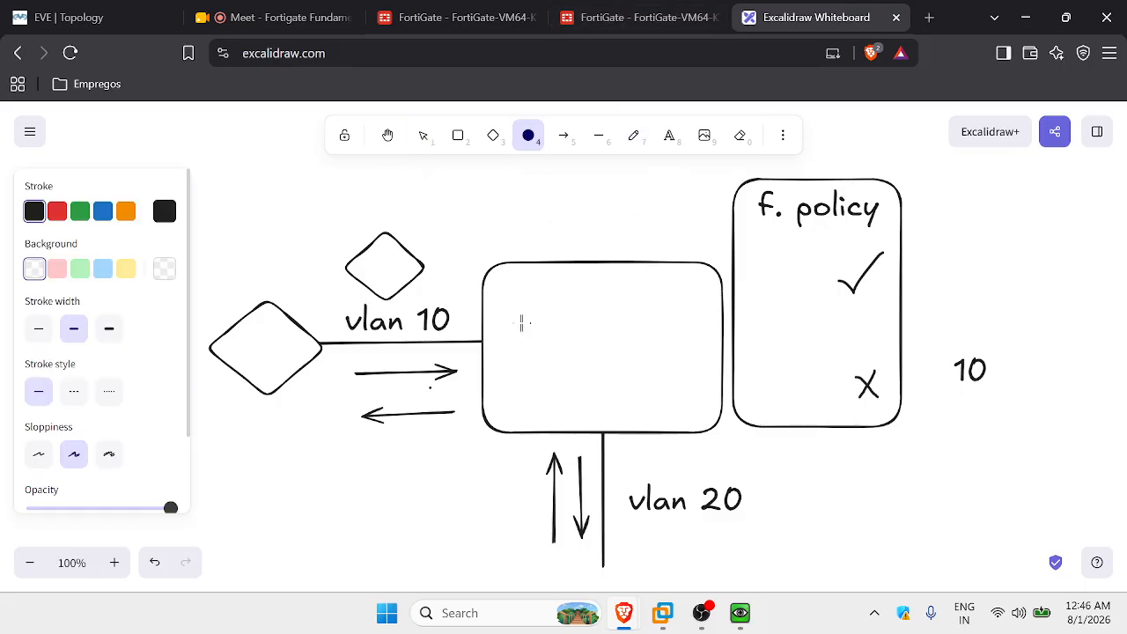
{"action": "left_click_drag", "start_coordinate": [521, 323], "coordinate": [626, 416]}
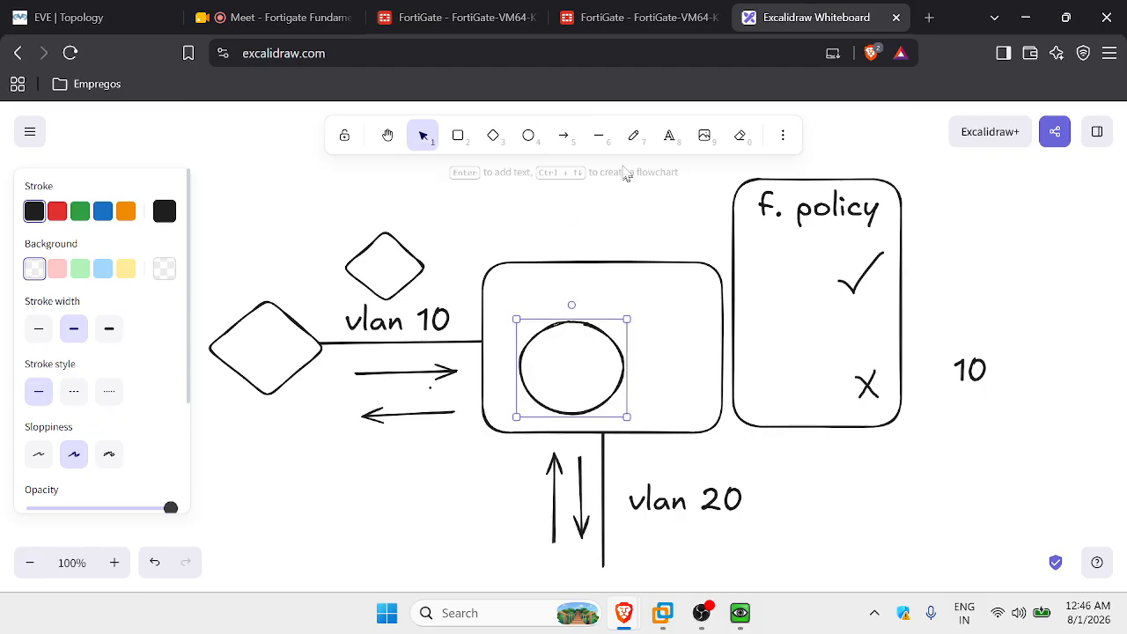
{"action": "left_click", "coordinate": [598, 136]}
{"action": "mouse_move", "coordinate": [579, 351]}
{"action": "left_mouse_down"}
{"action": "mouse_move", "coordinate": [559, 376]}
{"action": "mouse_move", "coordinate": [569, 368]}
{"action": "left_mouse_up"}
{"action": "left_click", "coordinate": [598, 136]}
{"action": "mouse_move", "coordinate": [570, 368]}
{"action": "left_mouse_down"}
{"action": "mouse_move", "coordinate": [580, 386]}
{"action": "mouse_move", "coordinate": [584, 371]}
{"action": "left_mouse_up"}
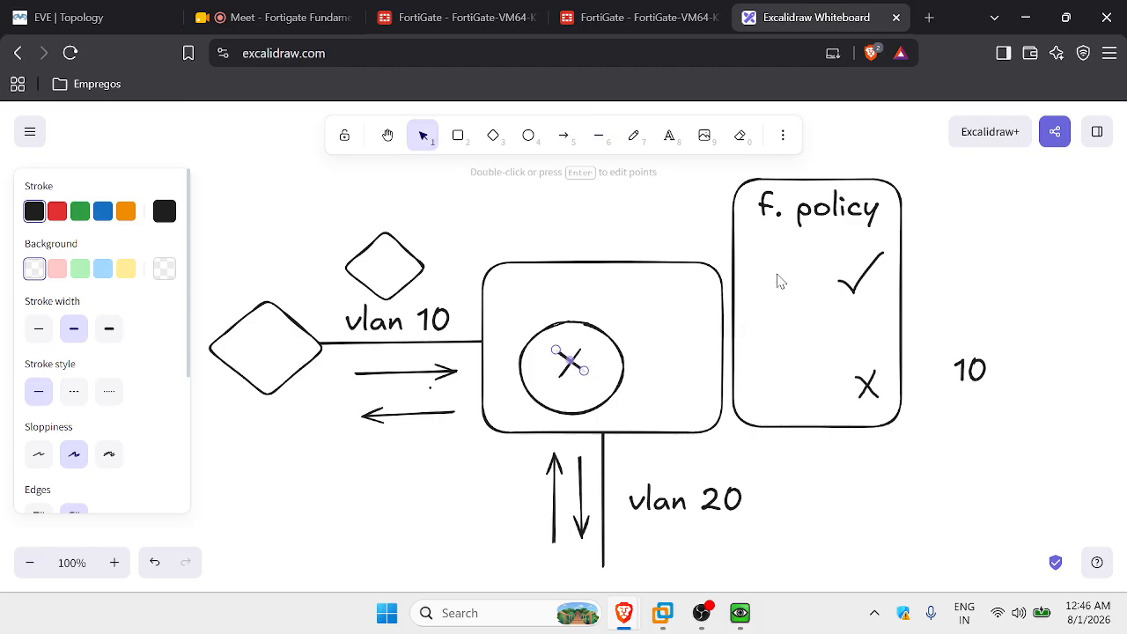
{"action": "left_click", "coordinate": [473, 188]}
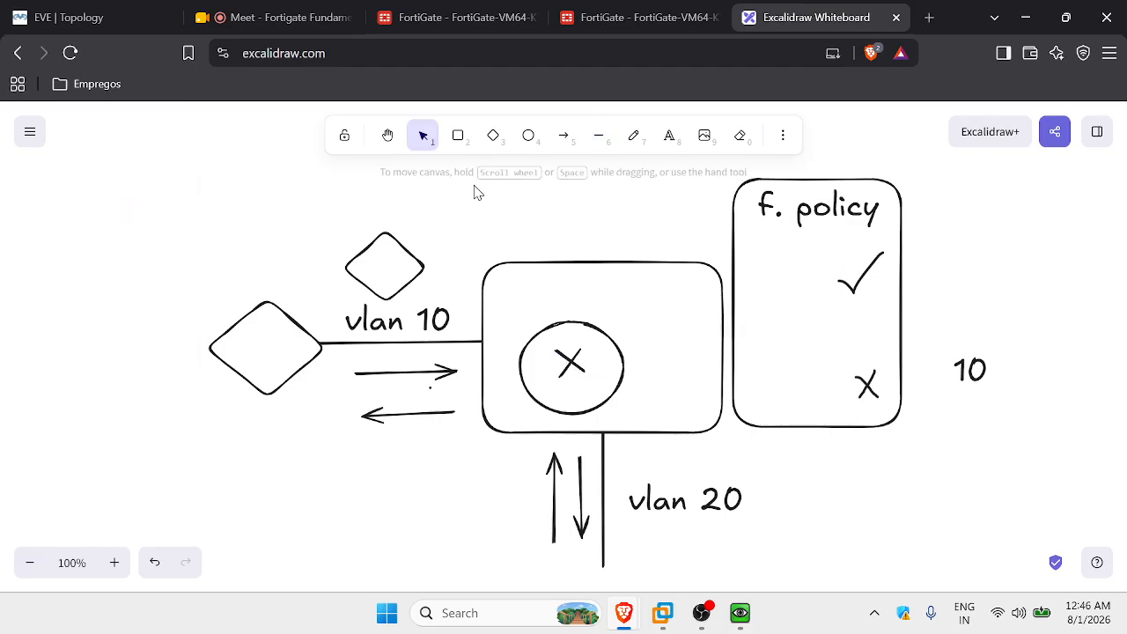
Join the vlan 10 and vlan 20 links to the circle with short lines.
{"action": "left_click", "coordinate": [599, 137]}
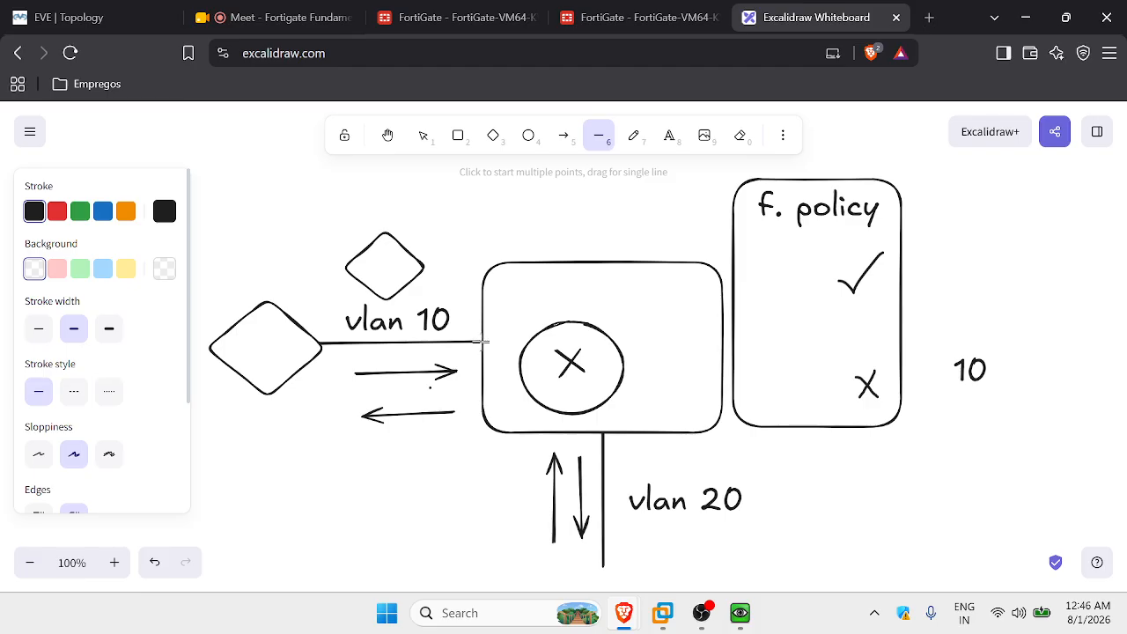
{"action": "left_click_drag", "start_coordinate": [480, 338], "coordinate": [545, 331]}
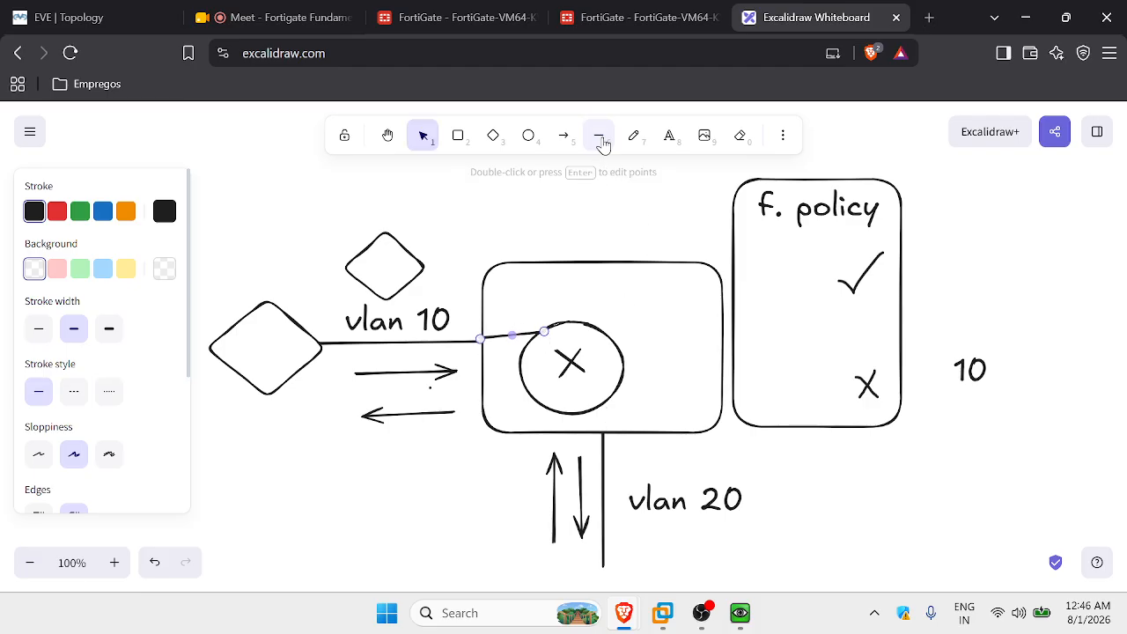
{"action": "left_click", "coordinate": [598, 137]}
{"action": "left_click_drag", "start_coordinate": [604, 432], "coordinate": [592, 404]}
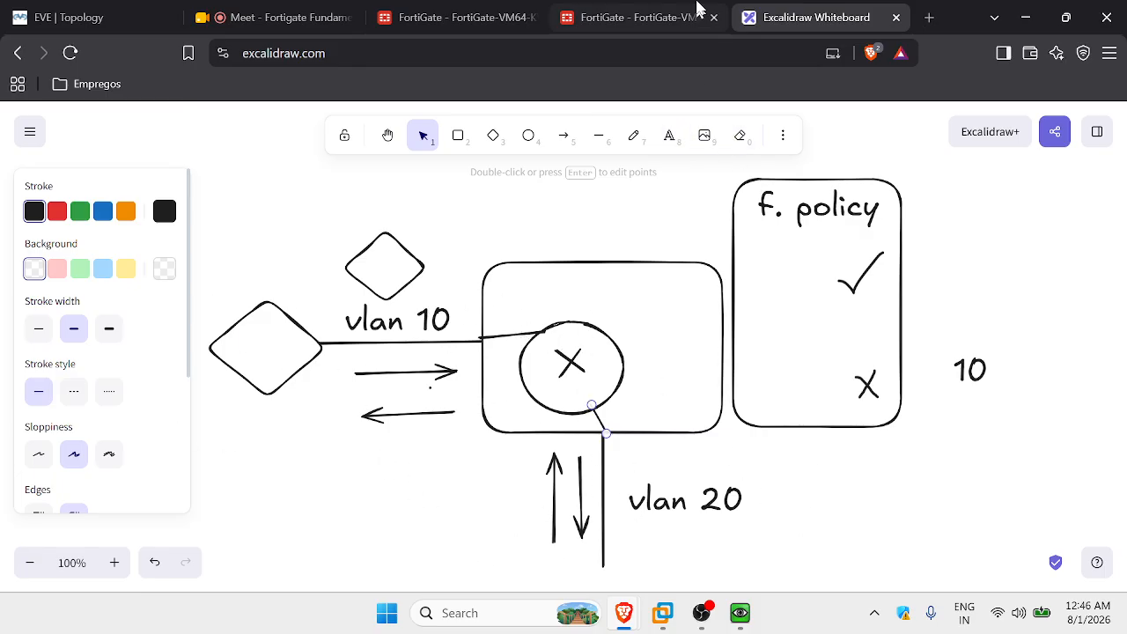
{"action": "left_click", "coordinate": [649, 16]}
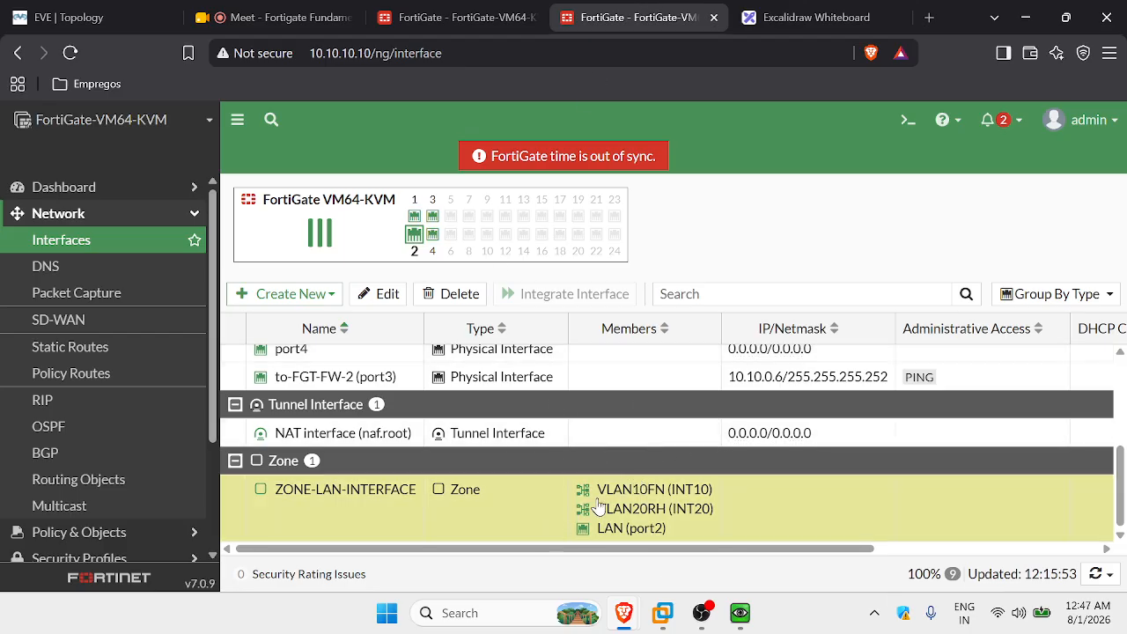
Move through the FortiGate and Google Meet tabs to the EVE | Topology tab.
{"action": "left_click", "coordinate": [781, 20]}
{"action": "left_click", "coordinate": [634, 19]}
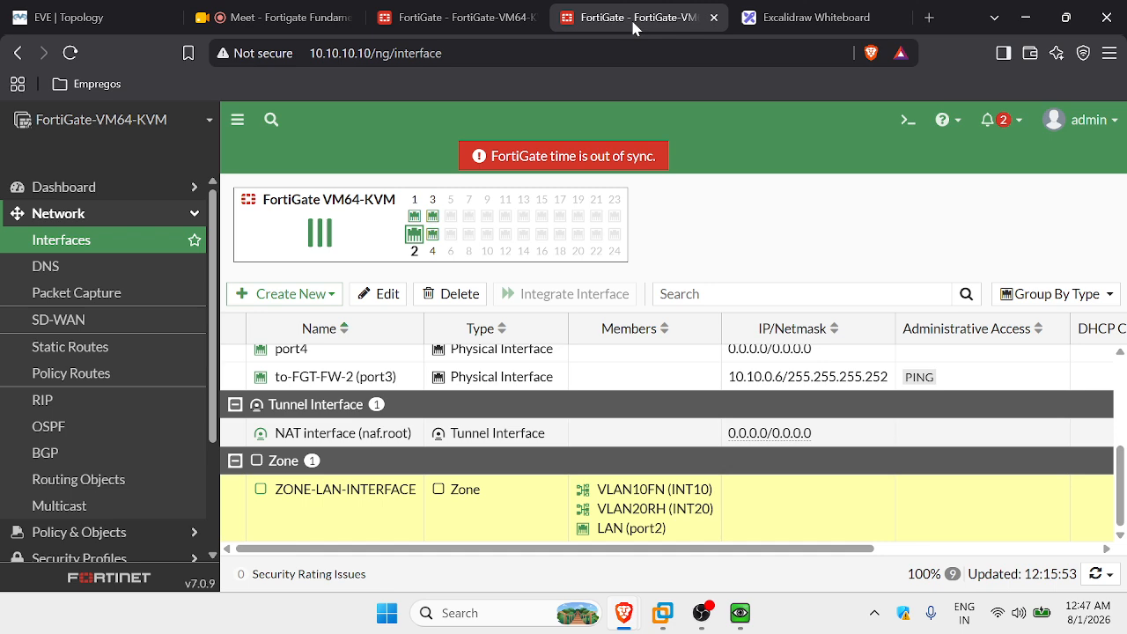
{"action": "left_click", "coordinate": [436, 17]}
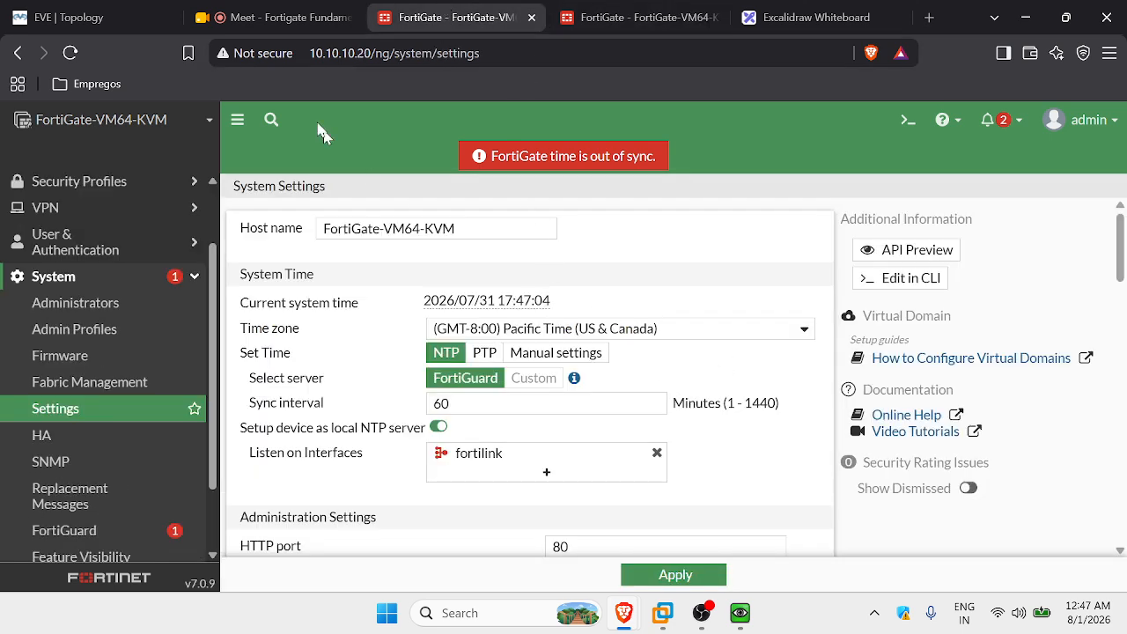
{"action": "left_click", "coordinate": [268, 18]}
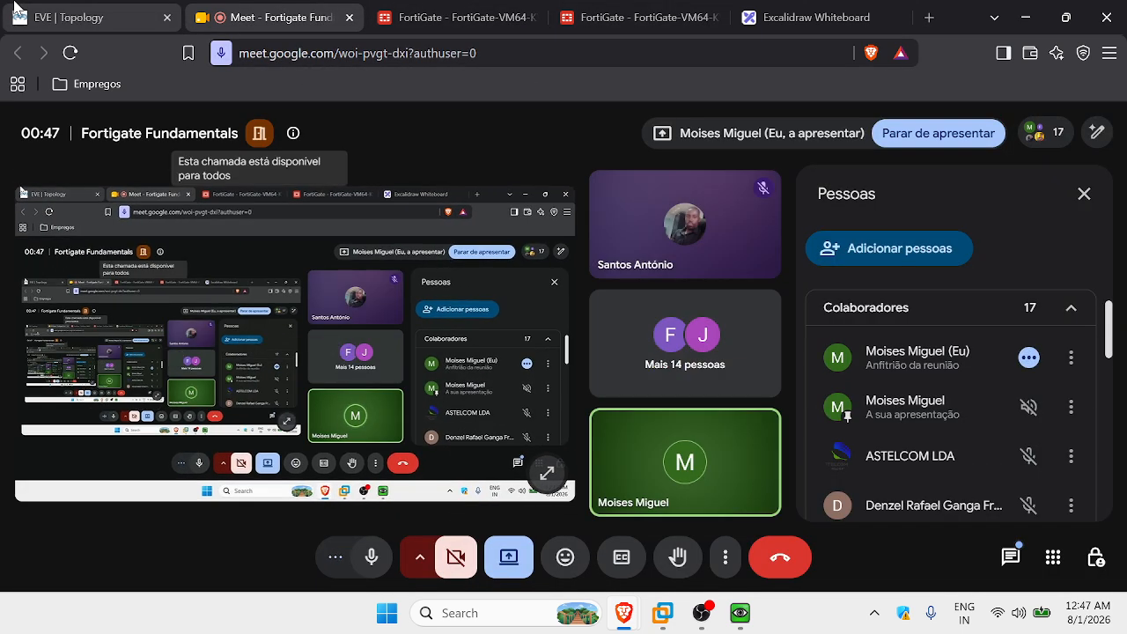
{"action": "left_click", "coordinate": [71, 17]}
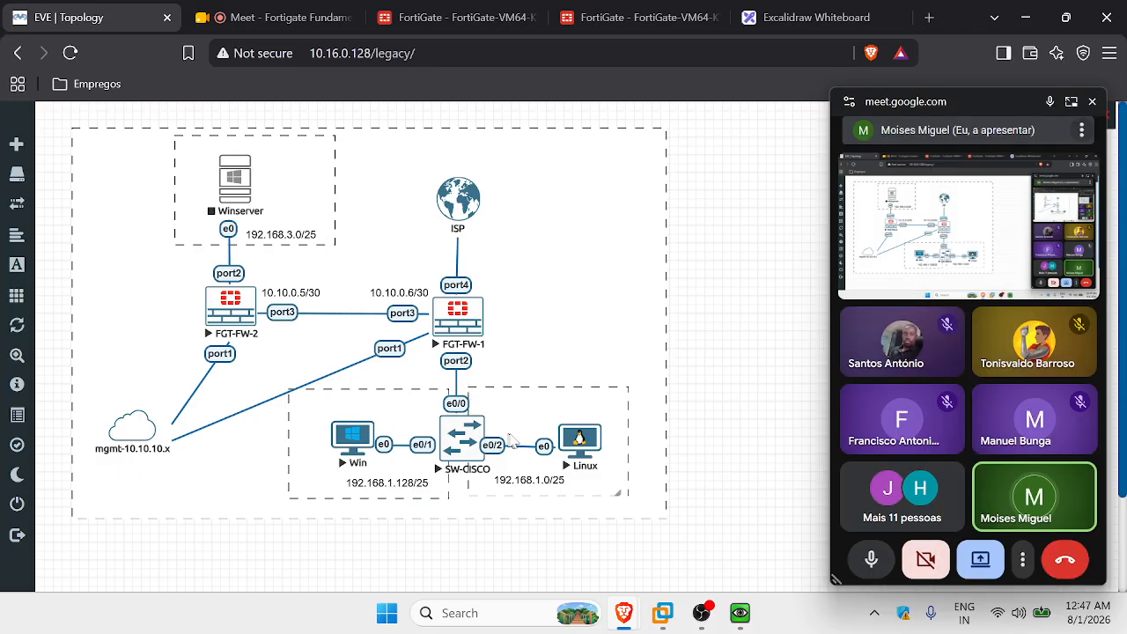
Open the Linux node's console, set its network to DHCP and open a terminal.
{"action": "left_click", "coordinate": [587, 443]}
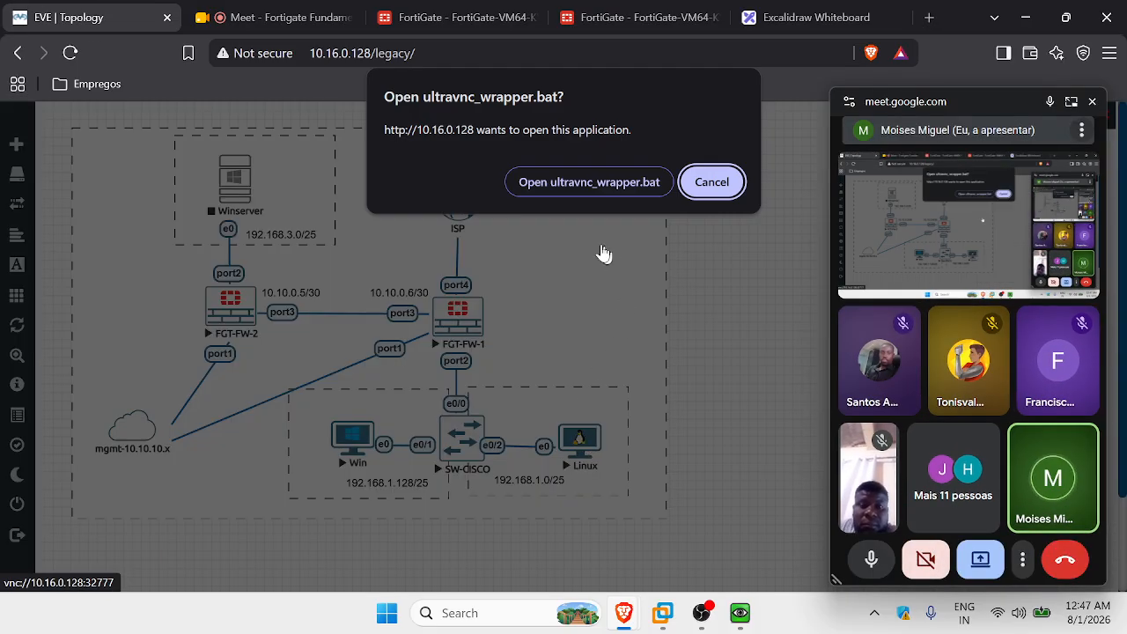
{"action": "left_click", "coordinate": [583, 185]}
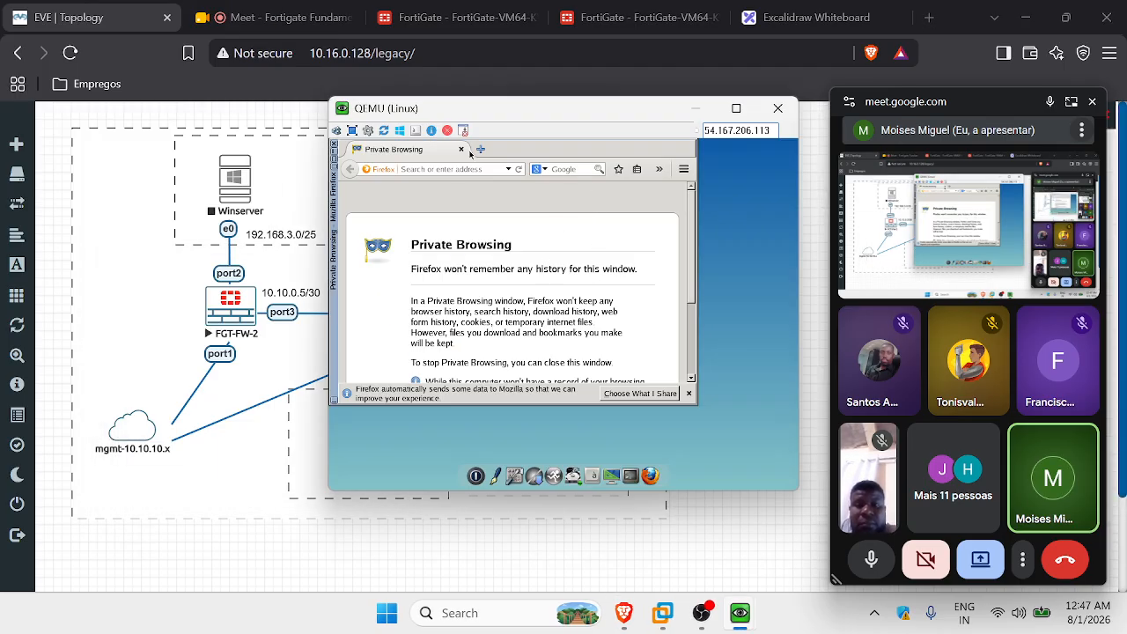
{"action": "left_click", "coordinate": [460, 149]}
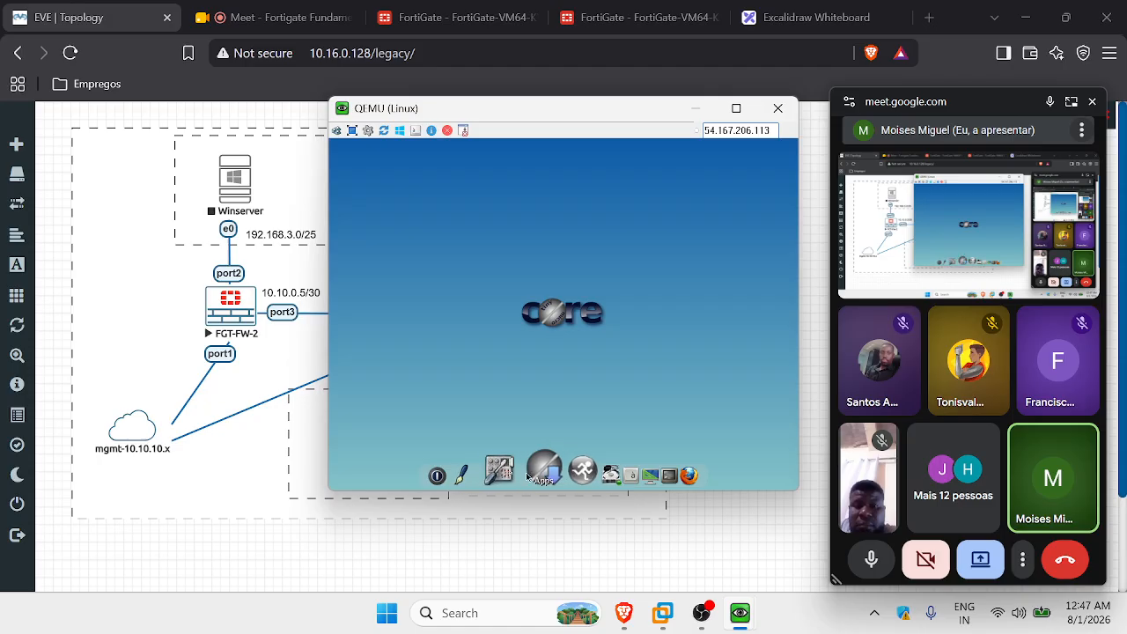
{"action": "left_click", "coordinate": [516, 469]}
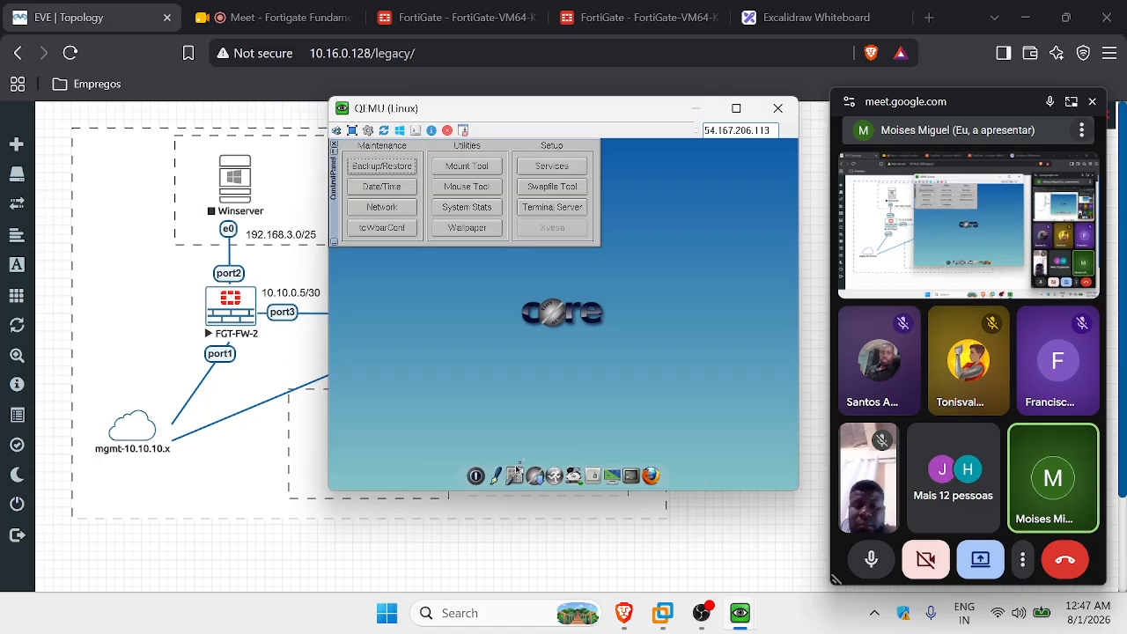
{"action": "left_click", "coordinate": [373, 208]}
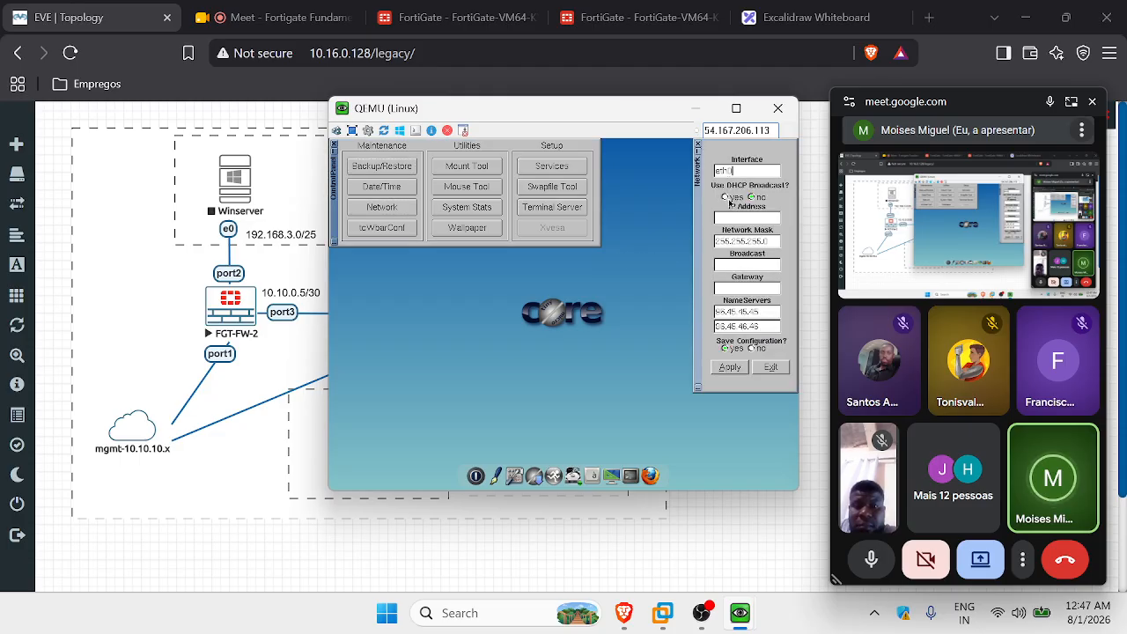
{"action": "left_click", "coordinate": [726, 198]}
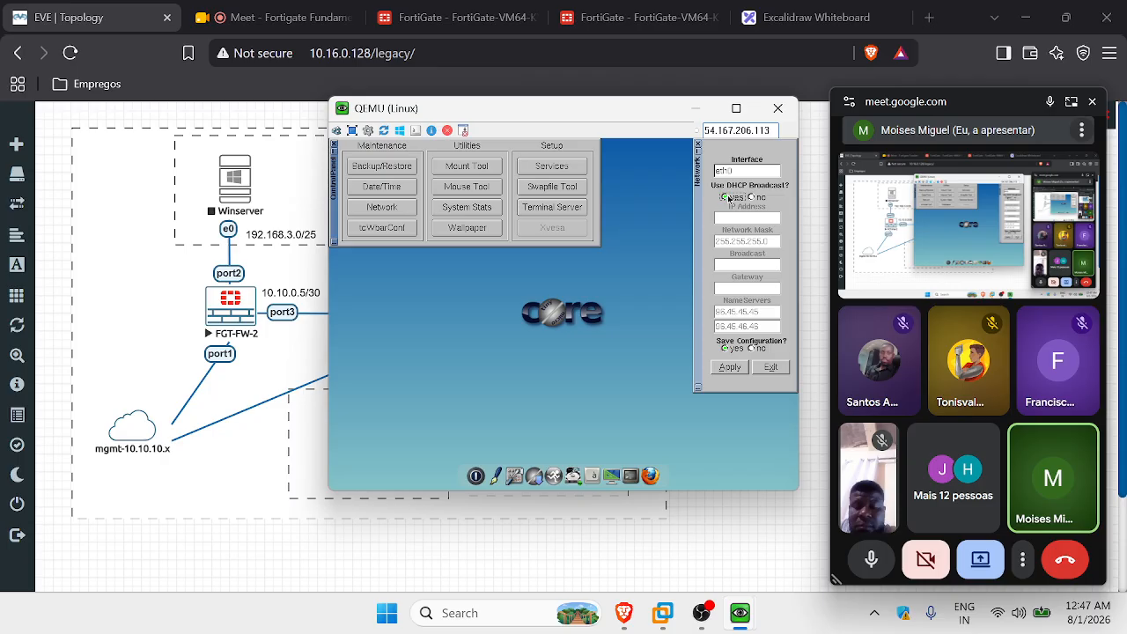
{"action": "left_click", "coordinate": [734, 369]}
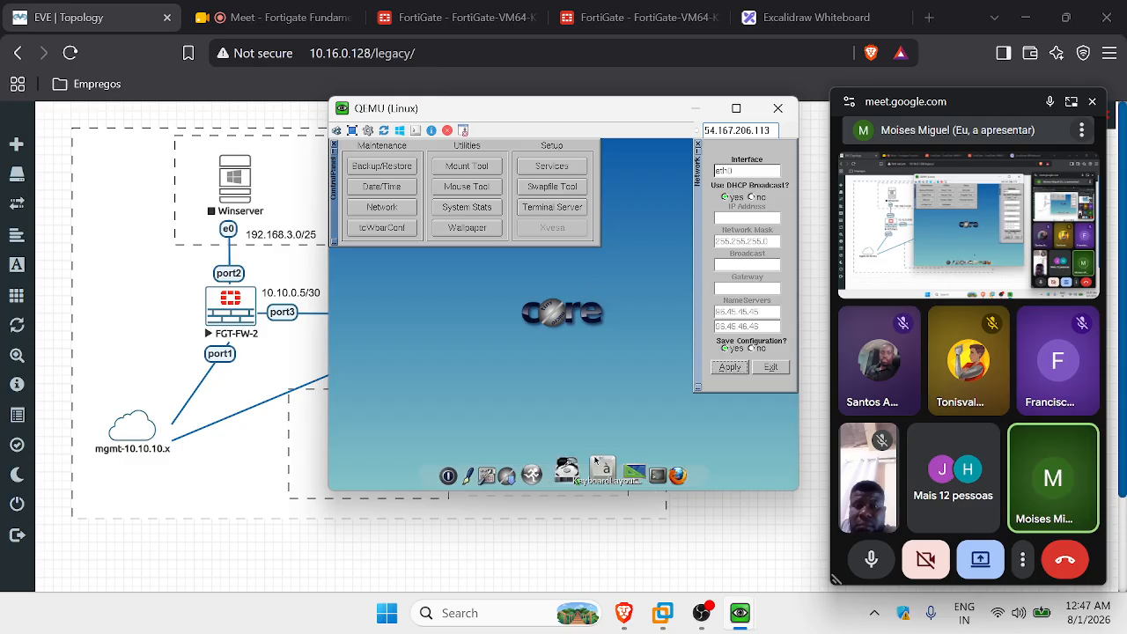
{"action": "left_click", "coordinate": [638, 457]}
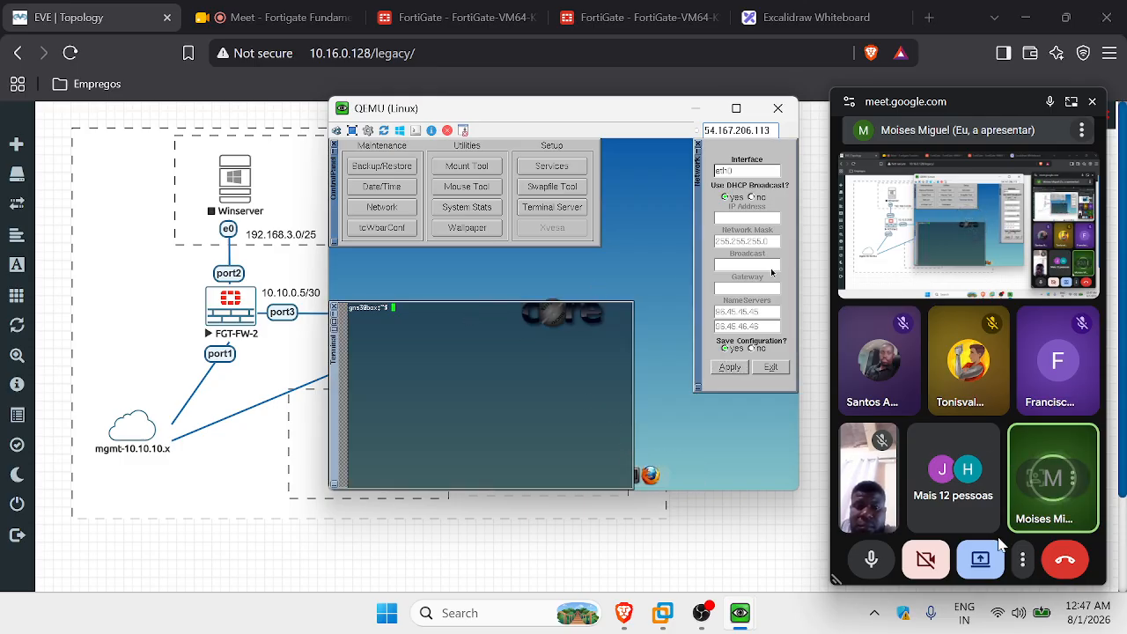
Switch the Meet presentation to share the Linux VM window.
{"action": "left_click", "coordinate": [979, 560]}
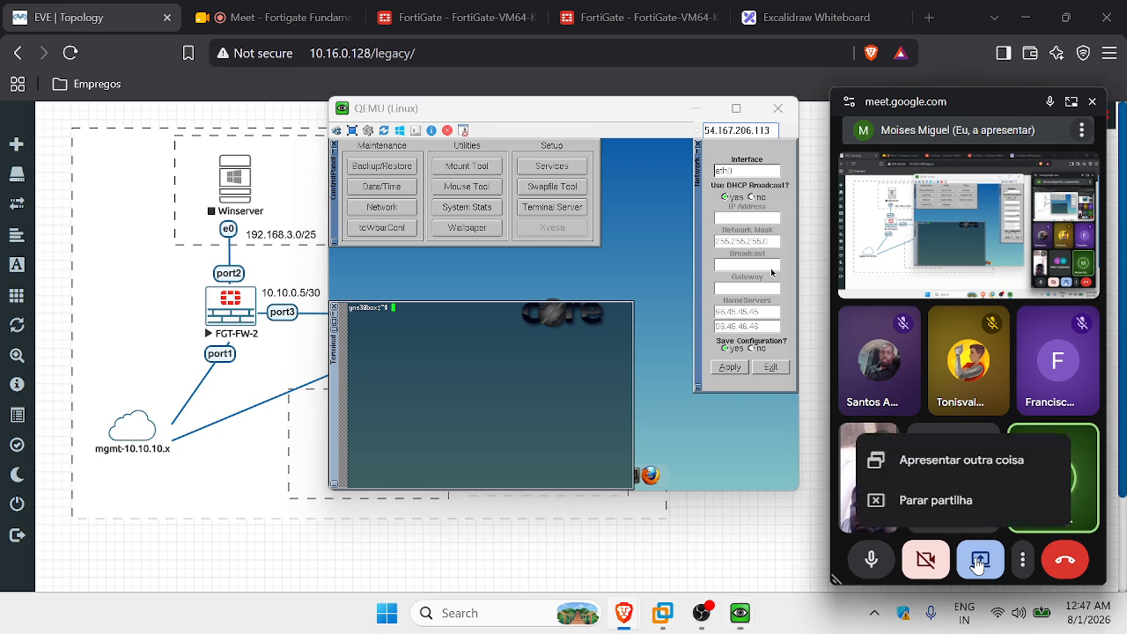
{"action": "left_click", "coordinate": [968, 457]}
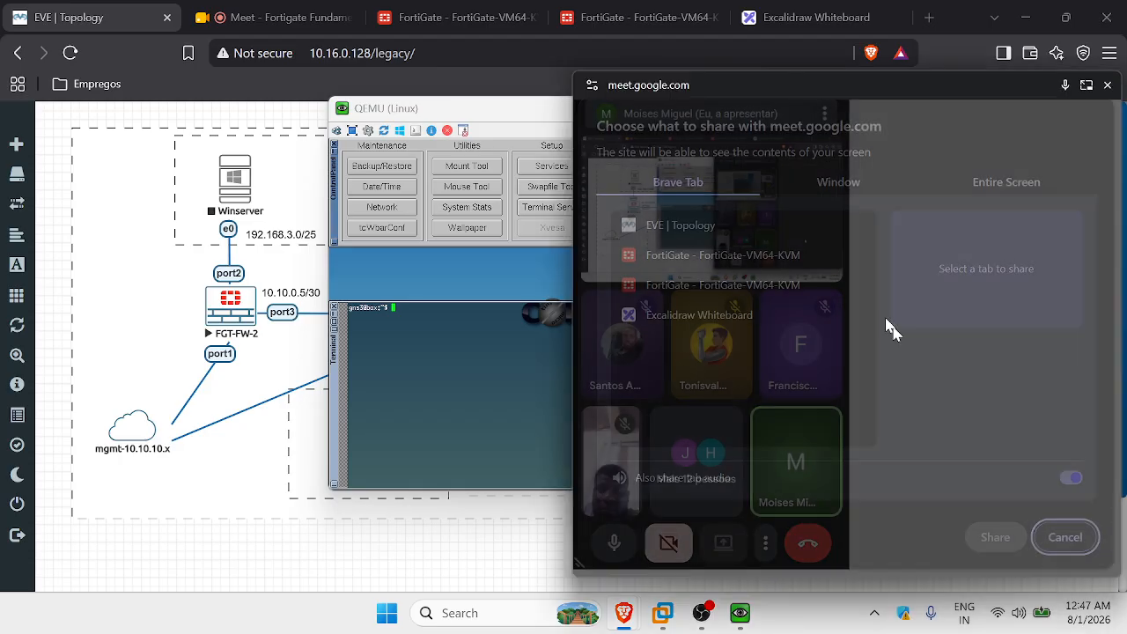
{"action": "left_click", "coordinate": [832, 186]}
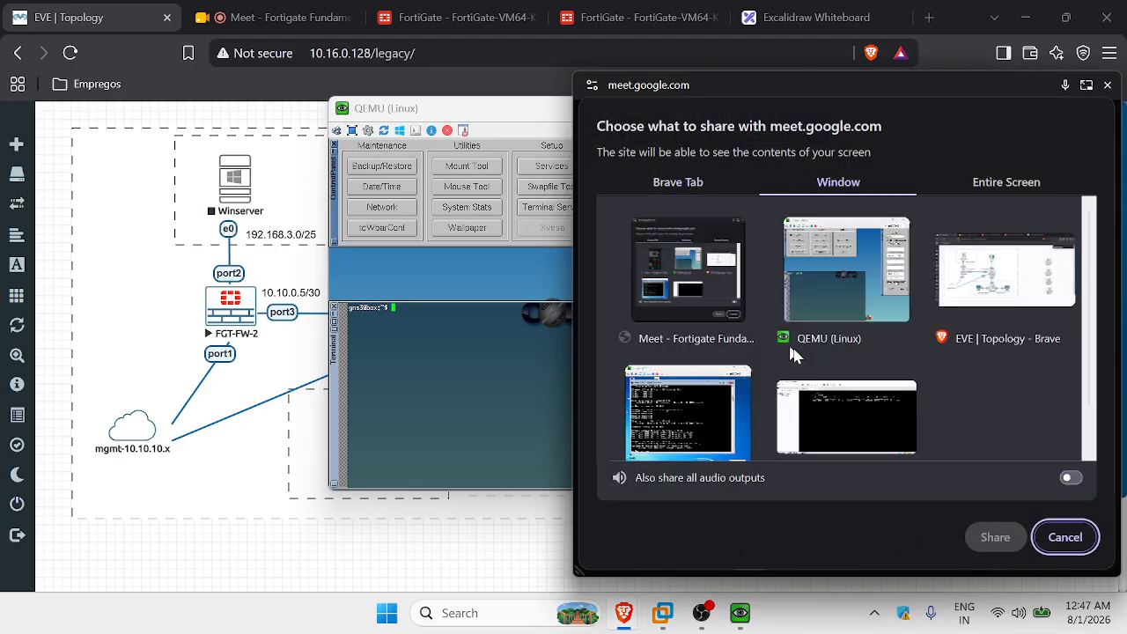
{"action": "left_click", "coordinate": [833, 284]}
{"action": "left_click", "coordinate": [993, 537]}
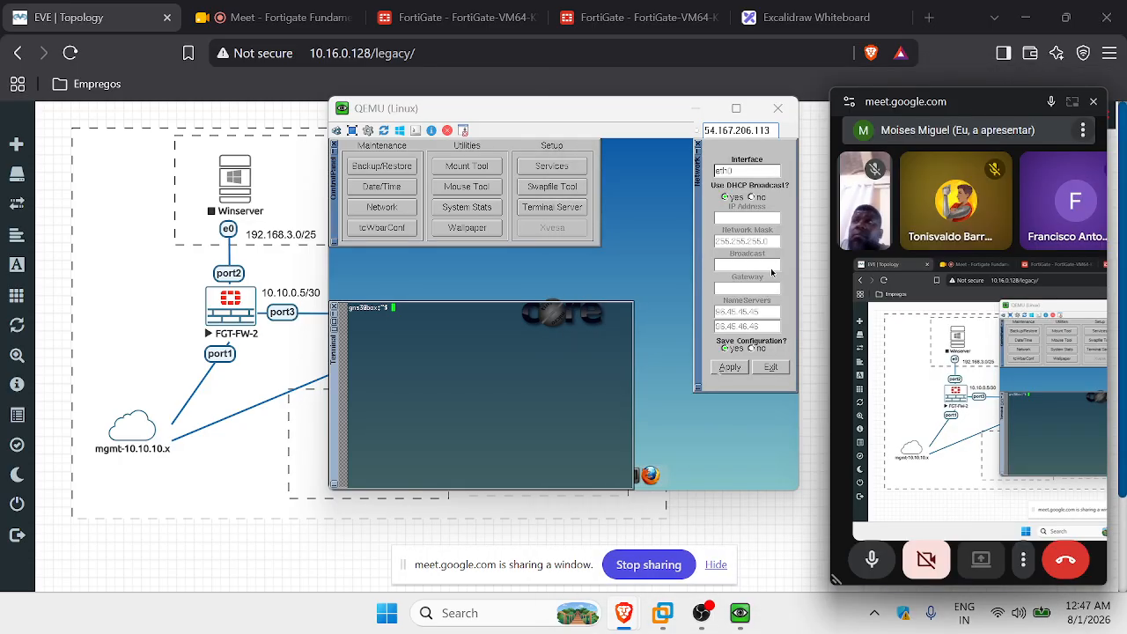
Run ifconfig in the Linux terminal to show the eth0 and lo addresses.
{"action": "left_click", "coordinate": [450, 340]}
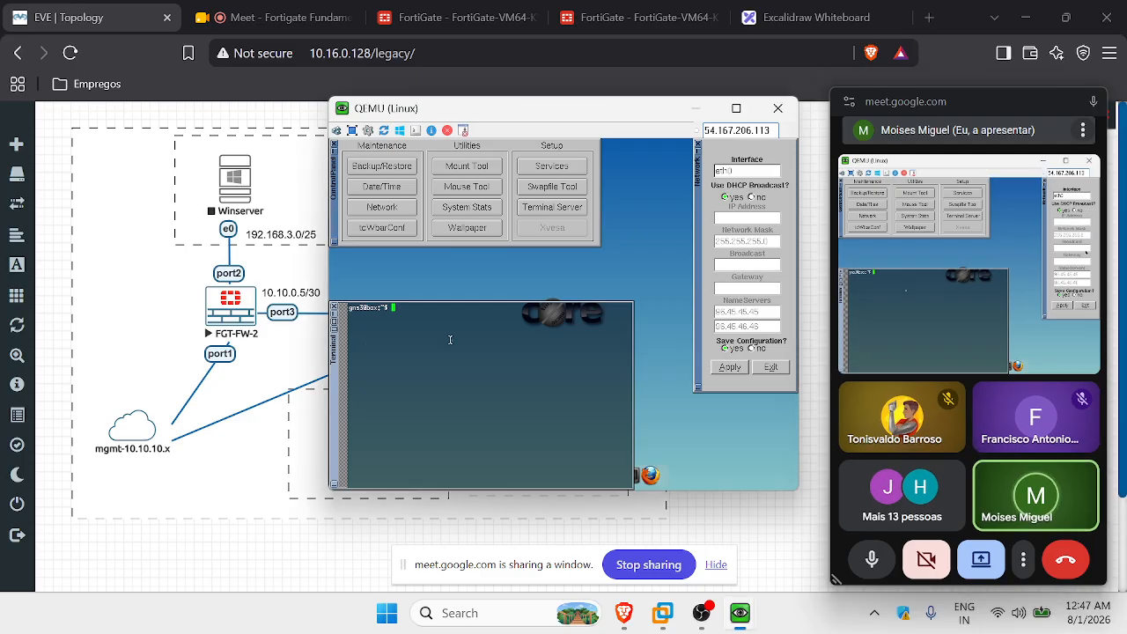
{"action": "type", "text": "ifconfi"}
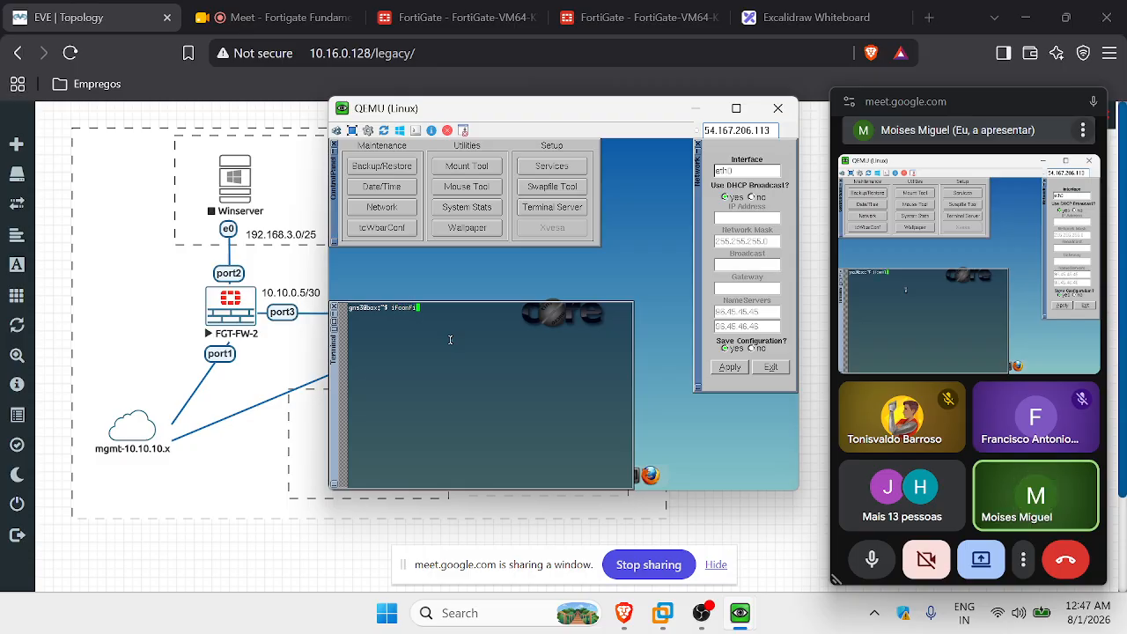
{"action": "type", "text": "g"}
{"action": "key", "text": "Return"}
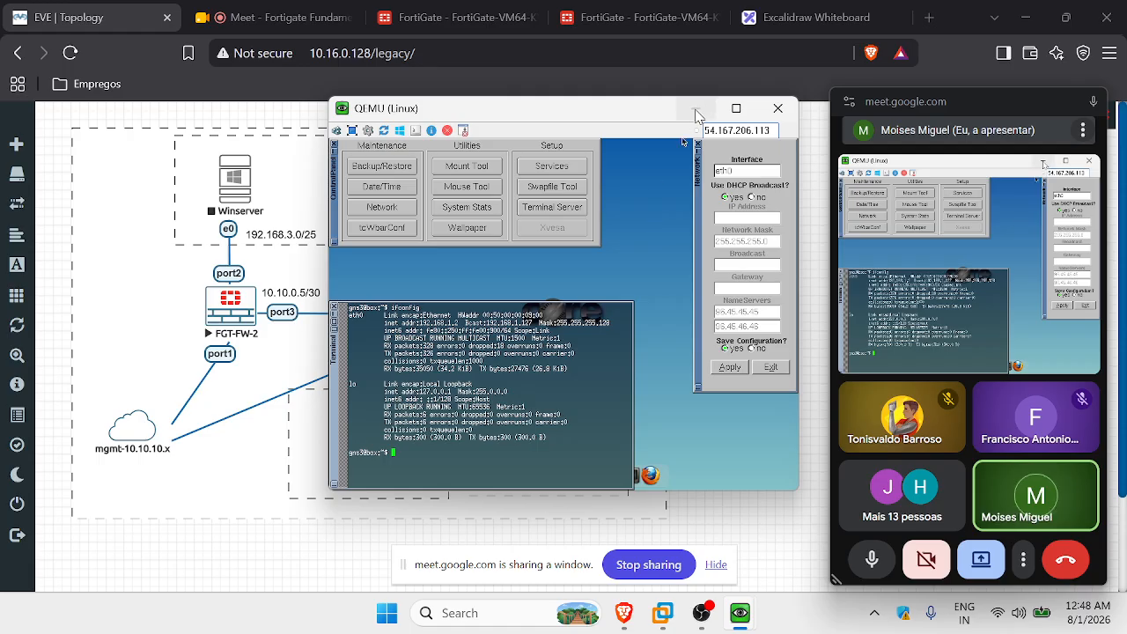
Switch the Meet presentation to share the entire screen.
{"action": "left_click", "coordinate": [977, 555]}
{"action": "left_click", "coordinate": [969, 461]}
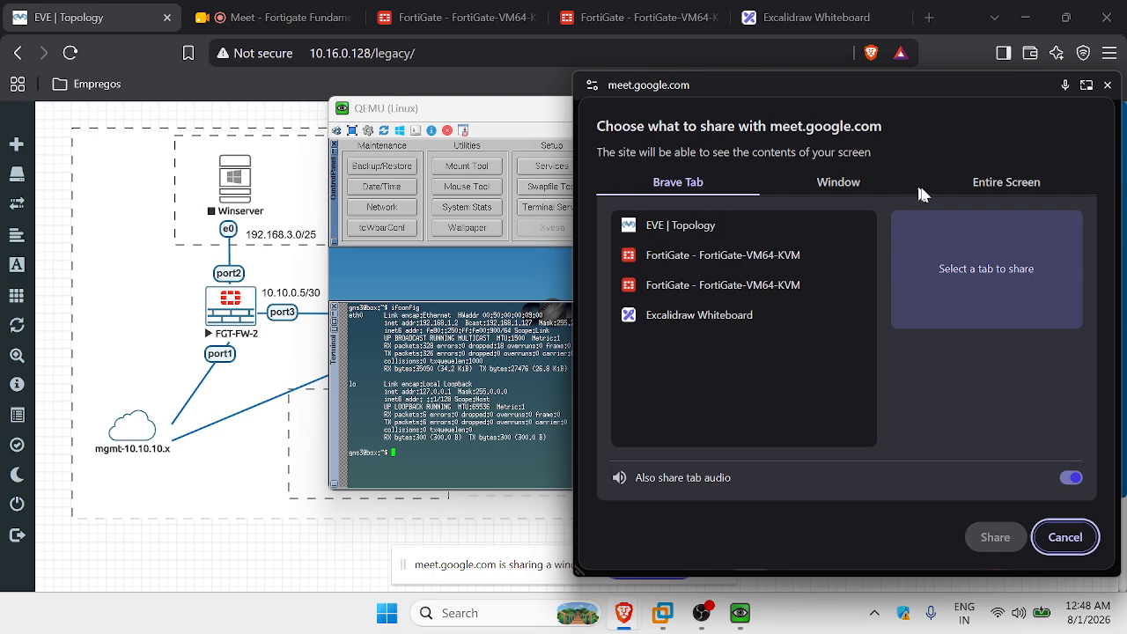
{"action": "left_click", "coordinate": [983, 196]}
{"action": "left_click", "coordinate": [995, 536]}
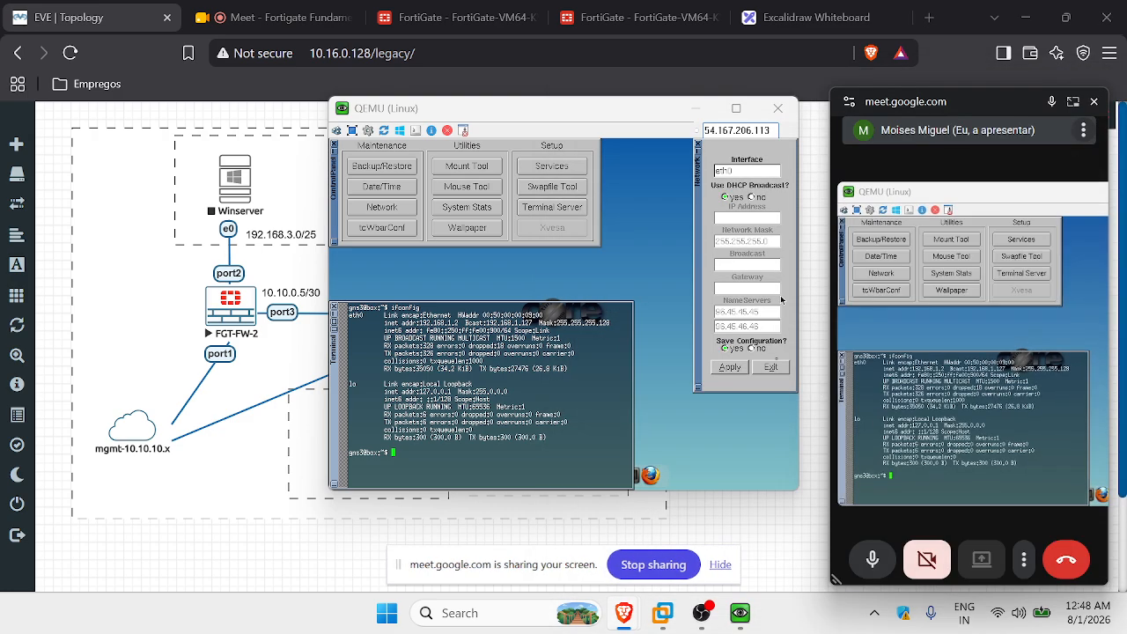
Ping 192.168.1.140 from the Linux console, then minimize it to show the topology.
{"action": "left_click", "coordinate": [696, 109]}
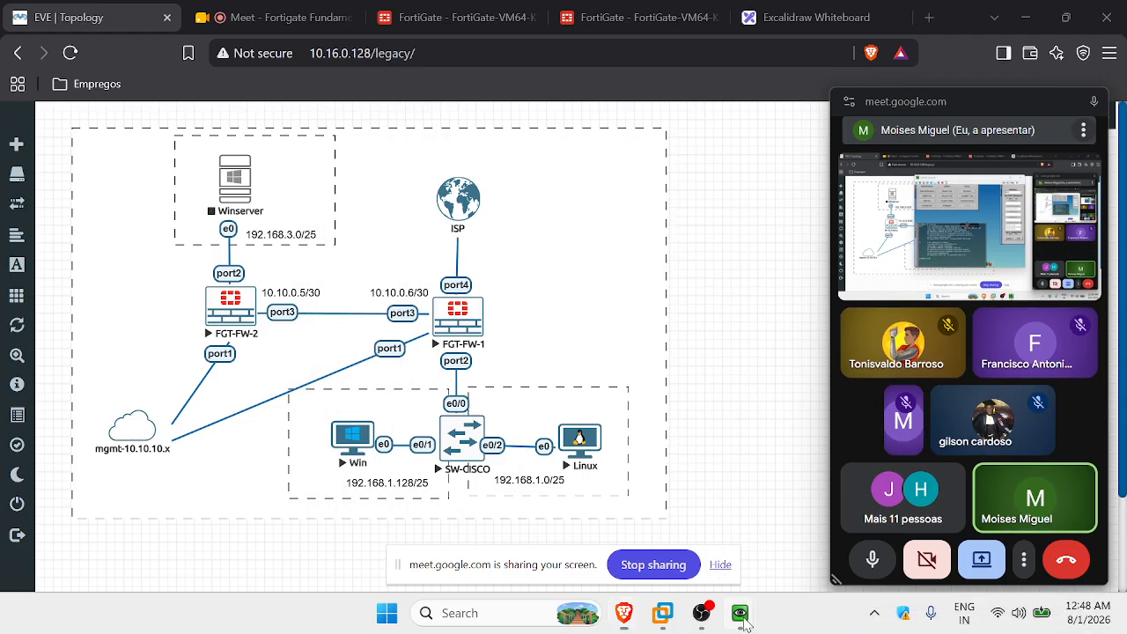
{"action": "mouse_move", "coordinate": [742, 622]}
{"action": "left_click", "coordinate": [746, 507]}
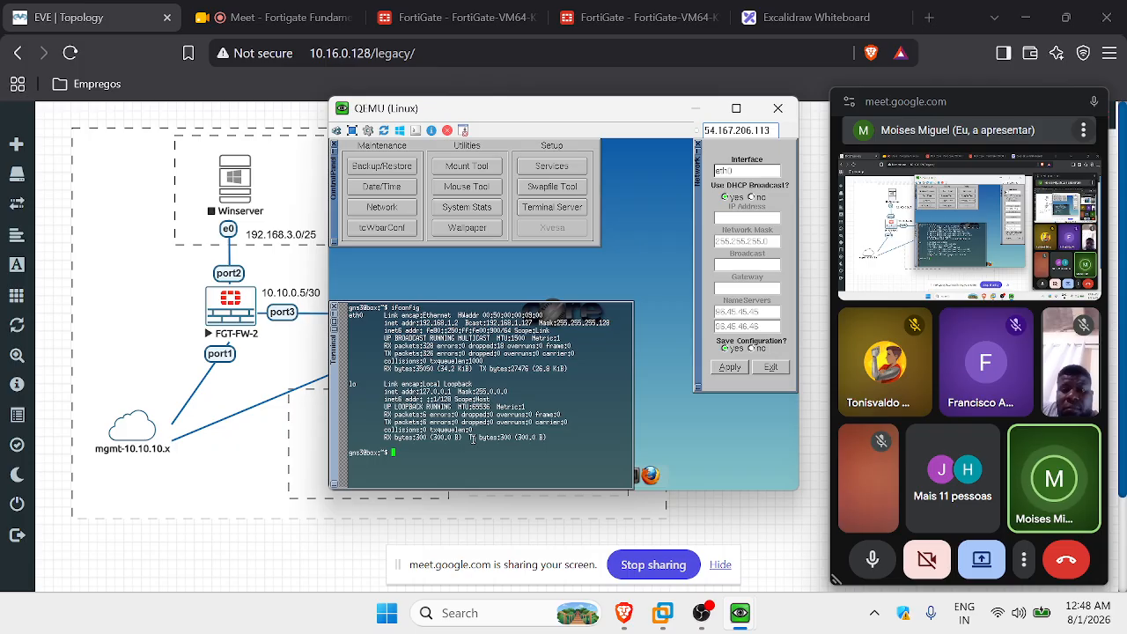
{"action": "type", "text": "ping "}
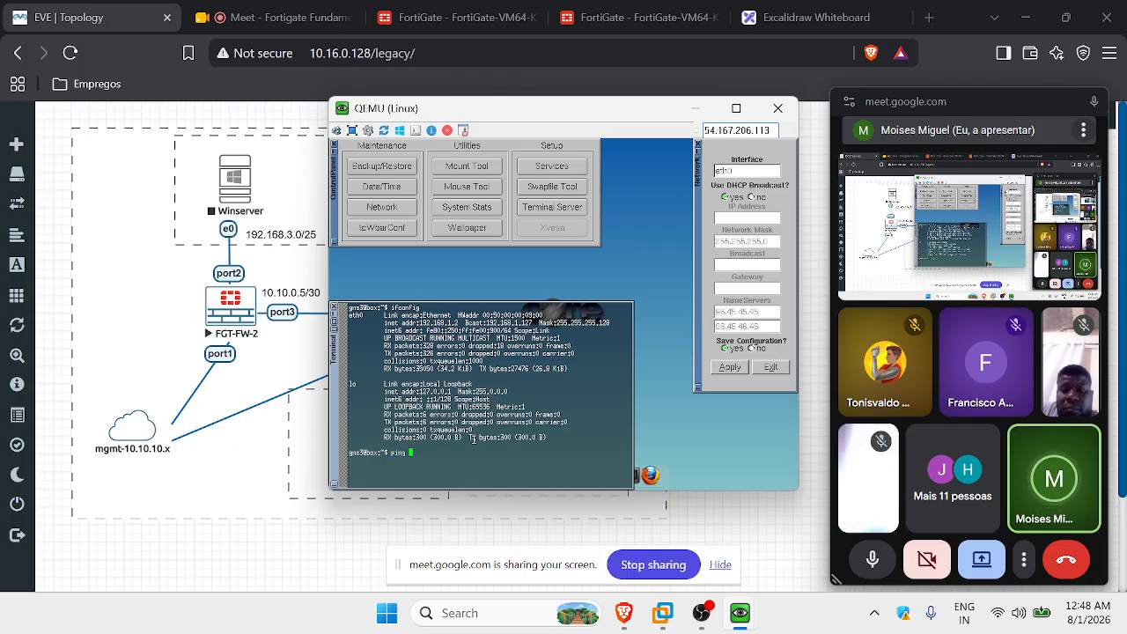
{"action": "type", "text": "192.168."}
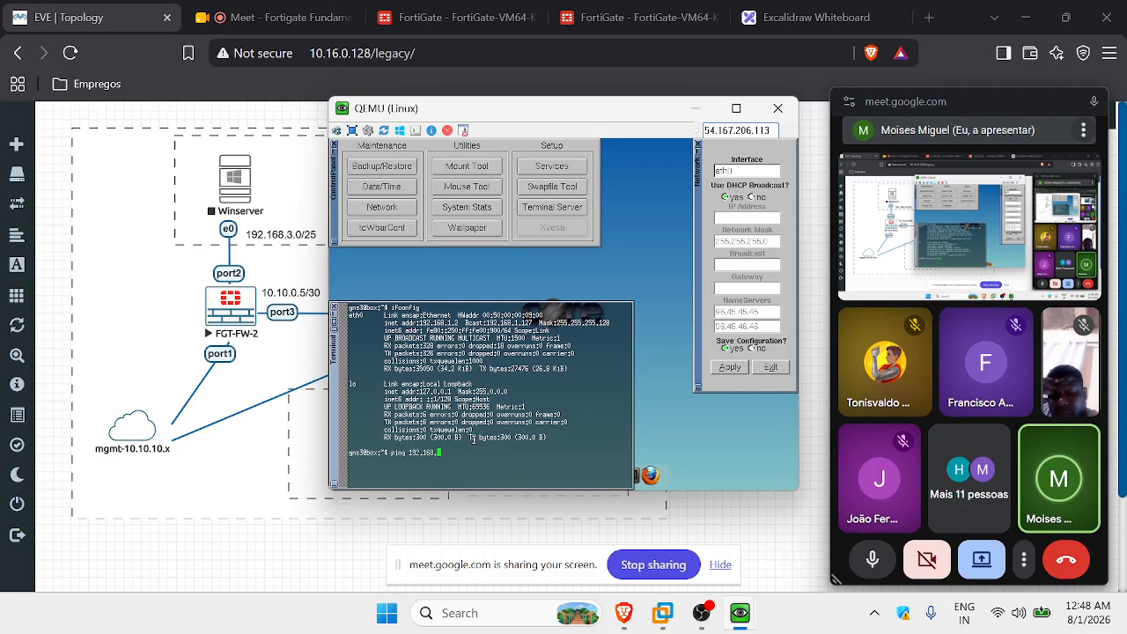
{"action": "type", "text": "1.140"}
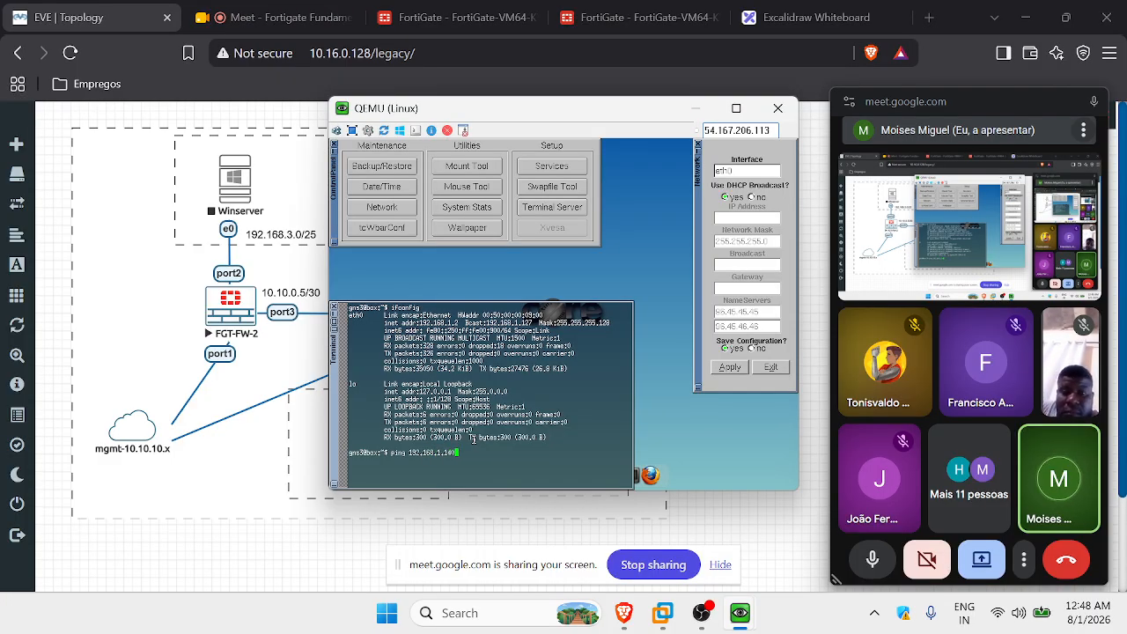
{"action": "key", "text": "Return"}
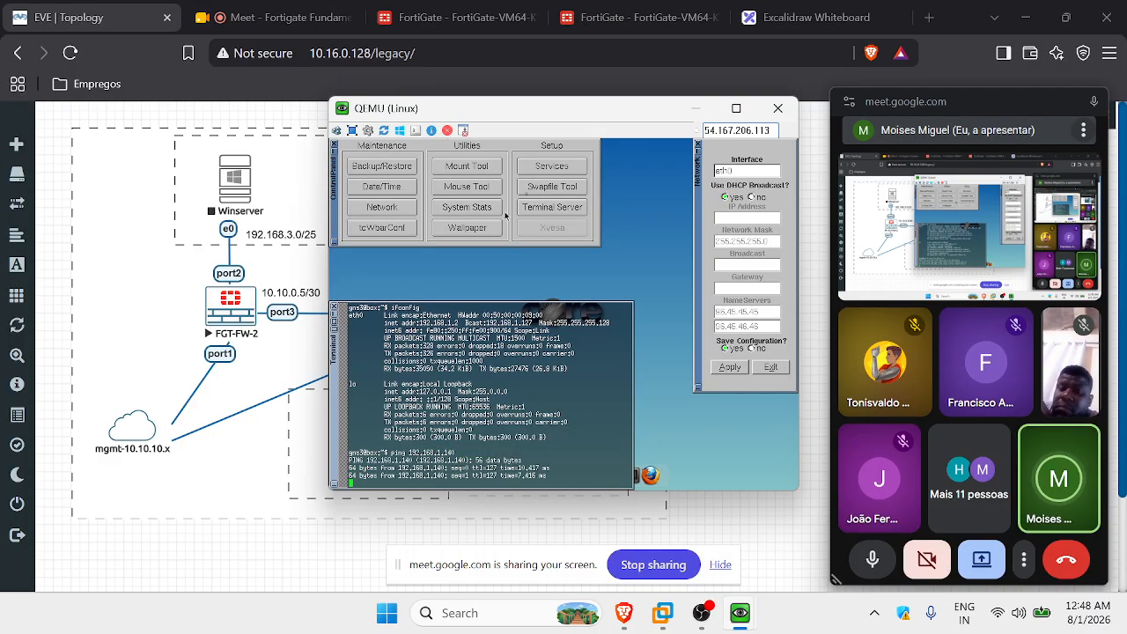
{"action": "left_click", "coordinate": [697, 109]}
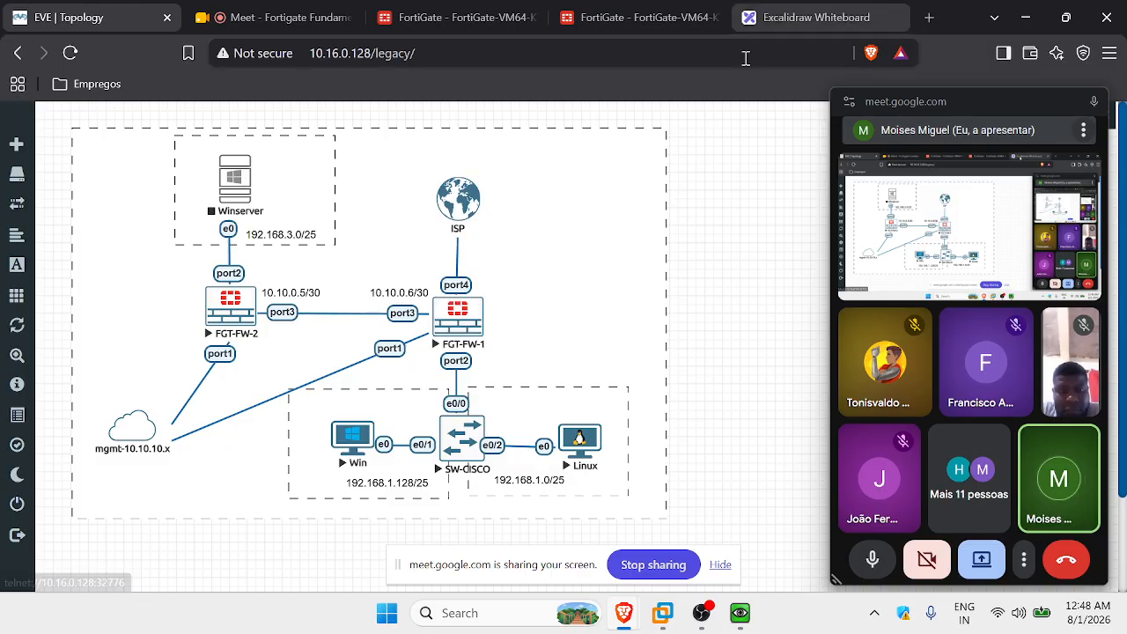
Open FortiGate's Network > Static Routes list, still empty.
{"action": "left_click", "coordinate": [638, 18]}
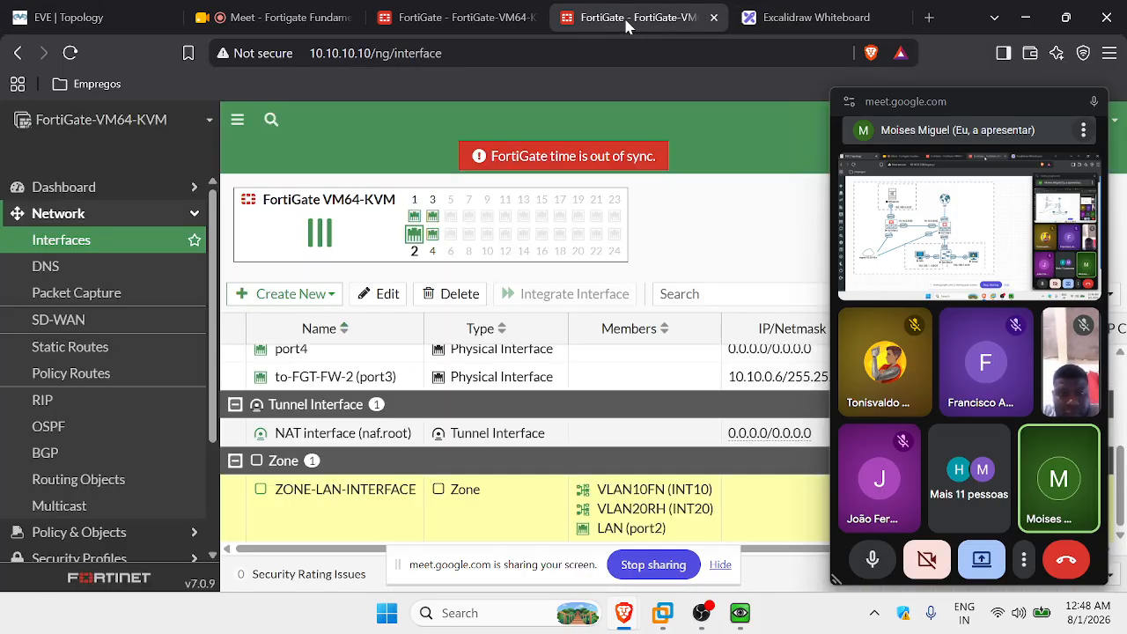
{"action": "left_click", "coordinate": [157, 220]}
{"action": "left_click", "coordinate": [157, 220]}
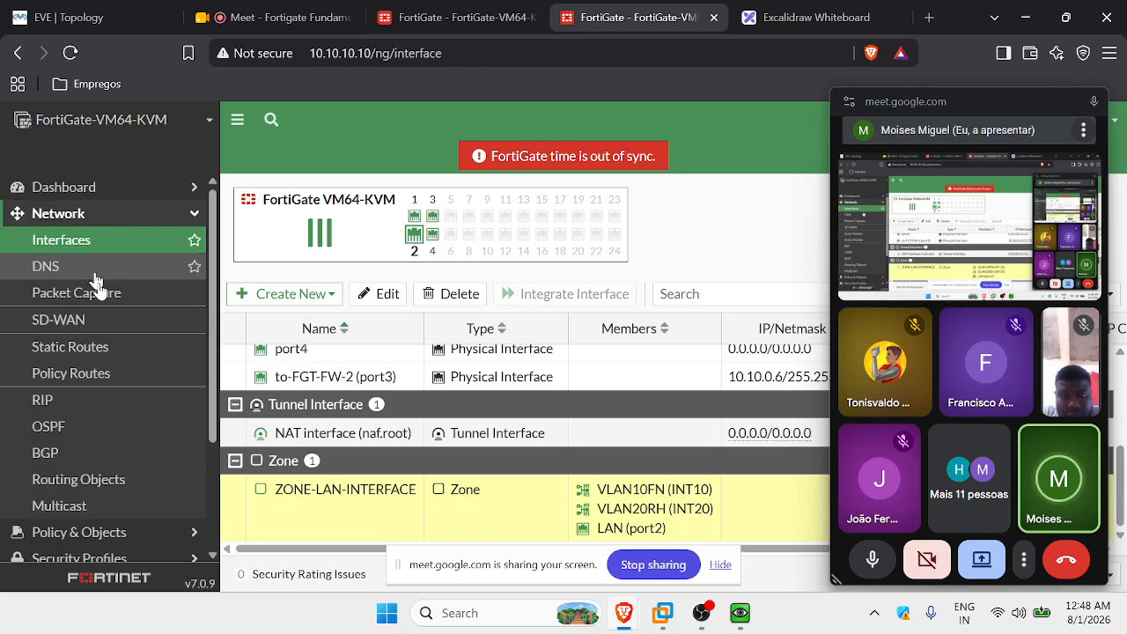
{"action": "left_click", "coordinate": [120, 350]}
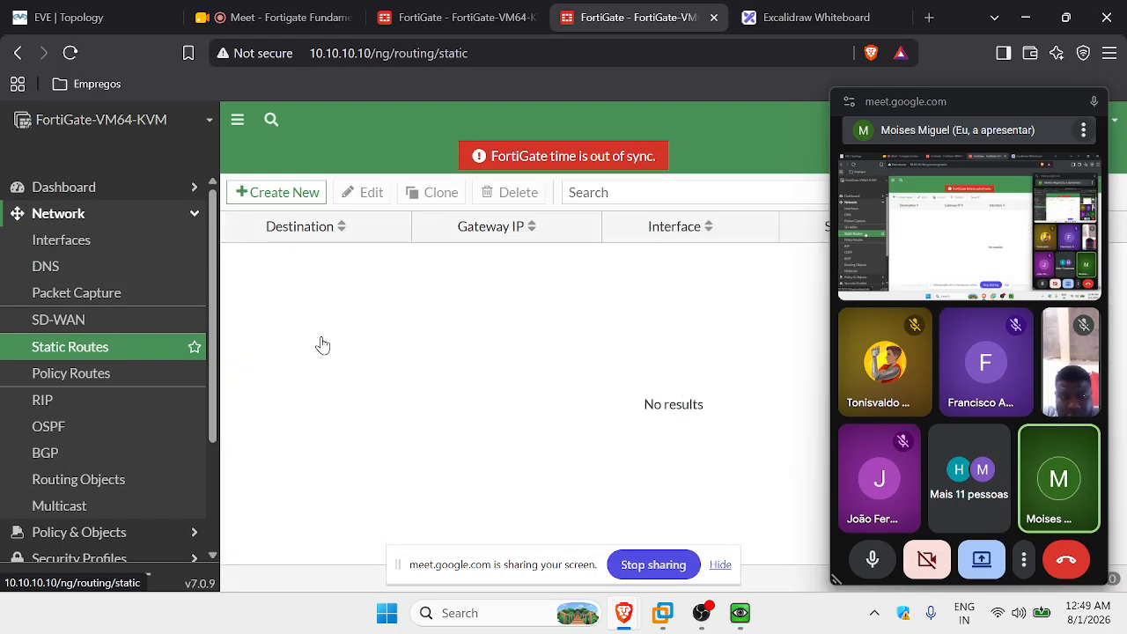
Hide the sharing notice, close the floating meeting window and return to the topology.
{"action": "left_click", "coordinate": [722, 564]}
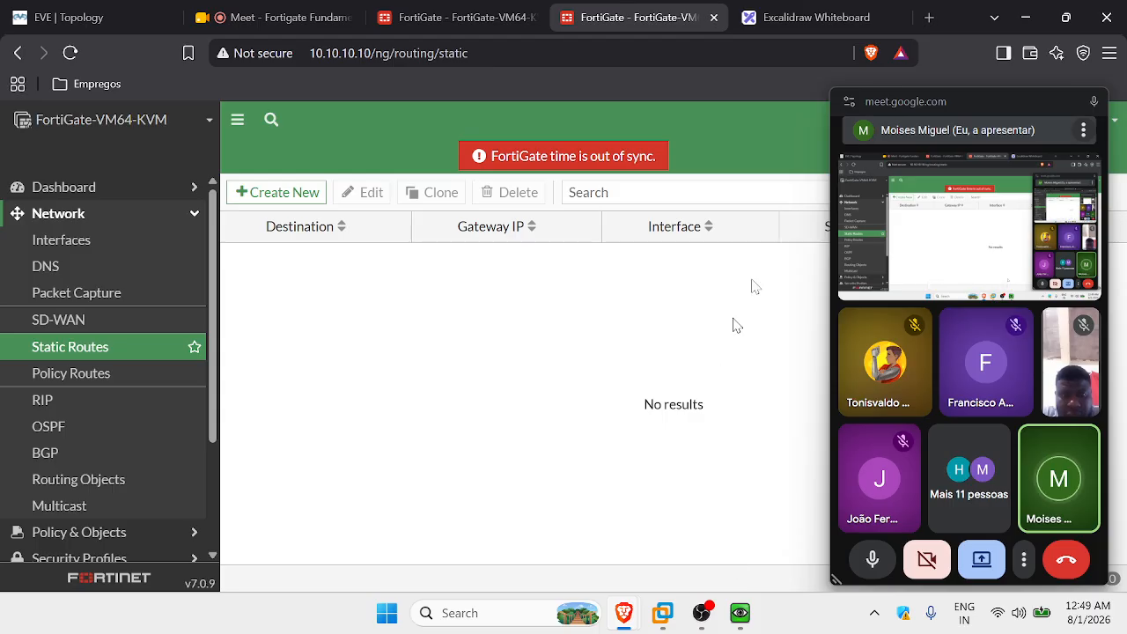
{"action": "left_click", "coordinate": [1094, 102]}
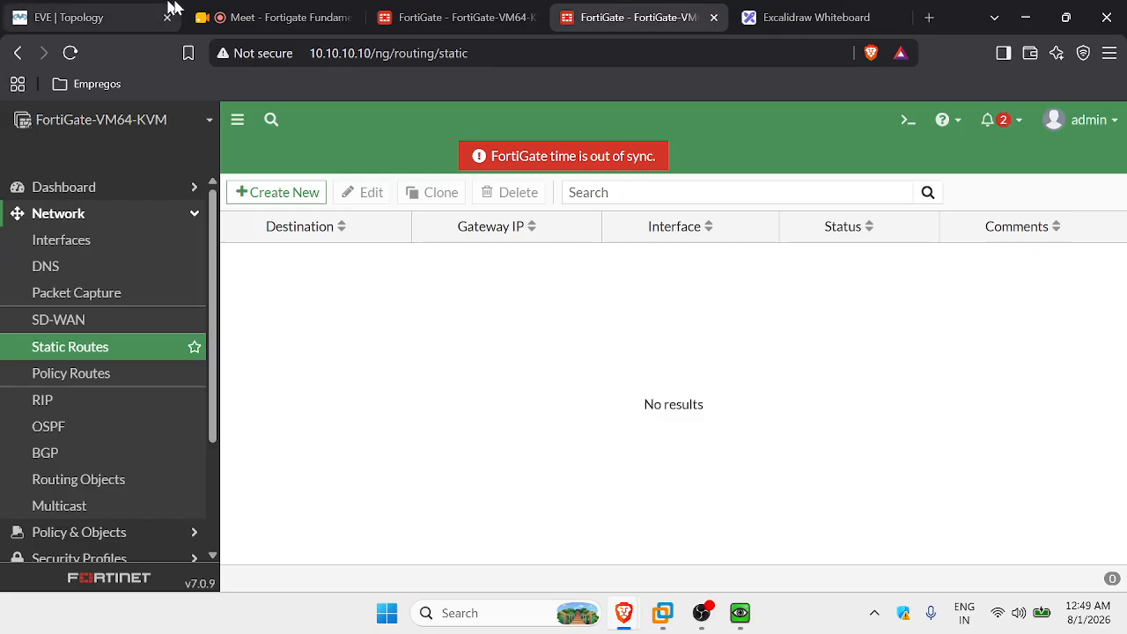
{"action": "left_click", "coordinate": [84, 13]}
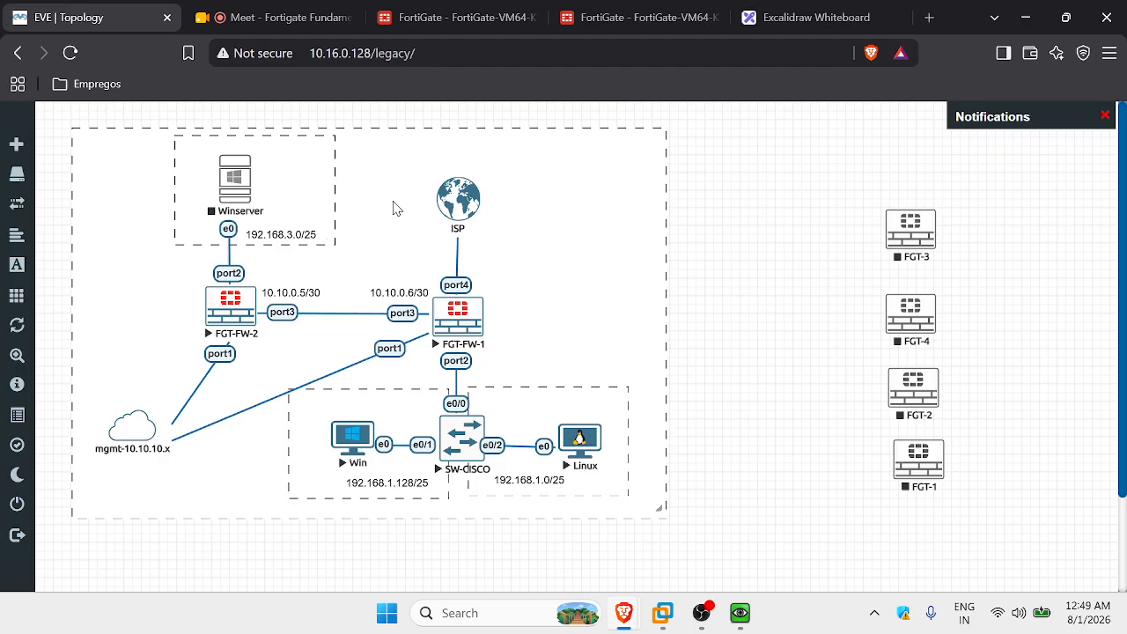
Start a new FortiGate static route with destination 192.168.3.0/25.
{"action": "left_click", "coordinate": [653, 18]}
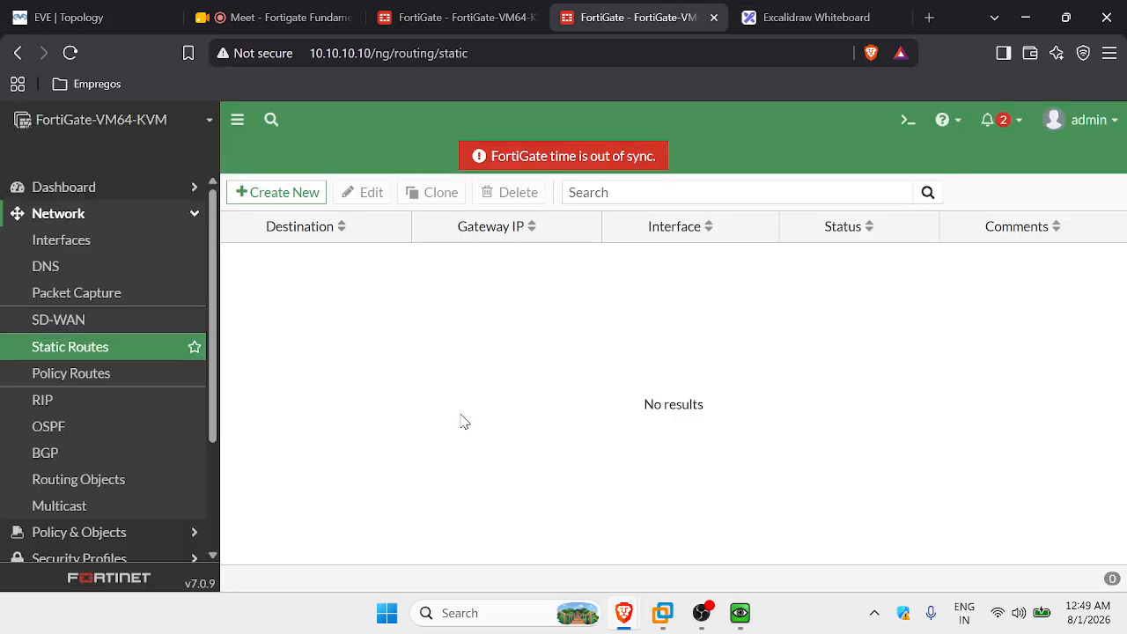
{"action": "left_click", "coordinate": [307, 201]}
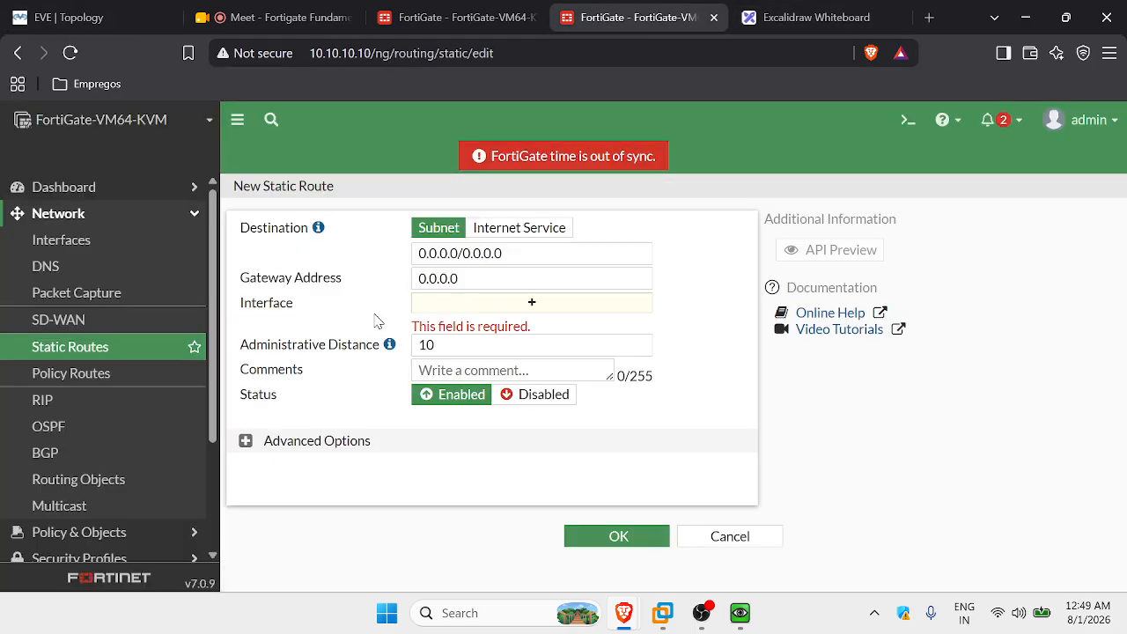
{"action": "left_click_drag", "start_coordinate": [526, 250], "coordinate": [381, 246]}
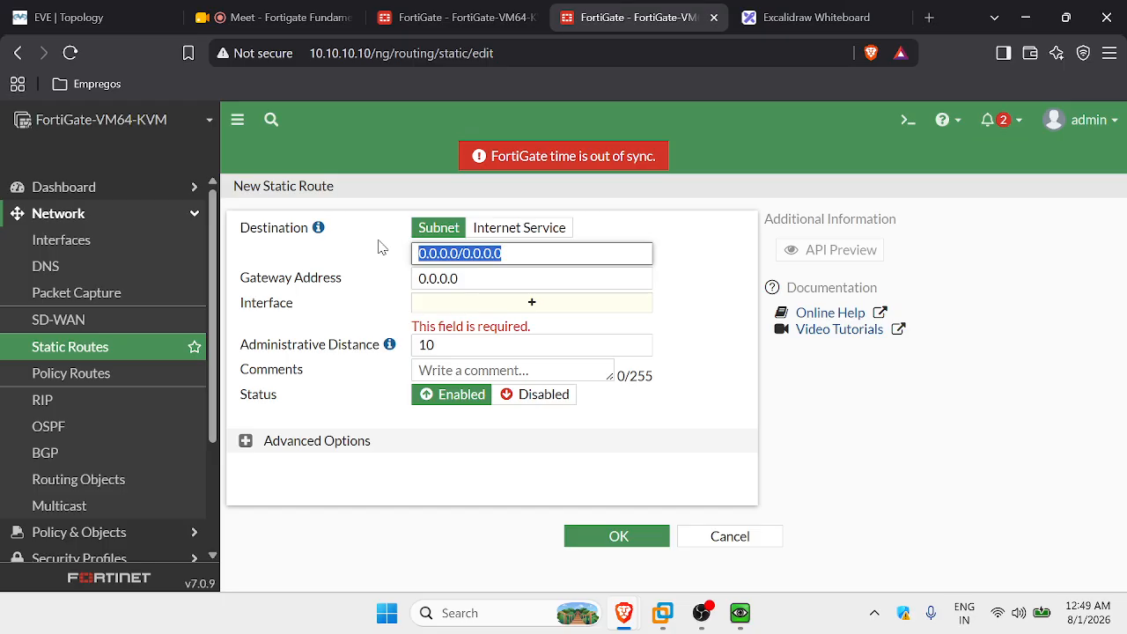
{"action": "type", "text": "192.168."}
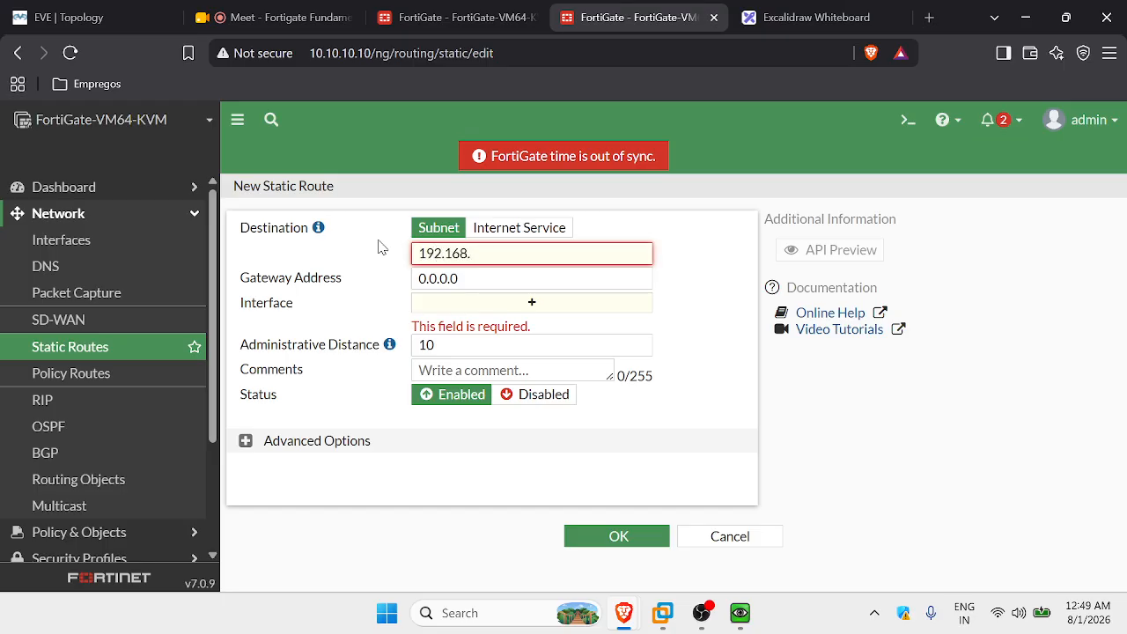
{"action": "type", "text": "3.0/25"}
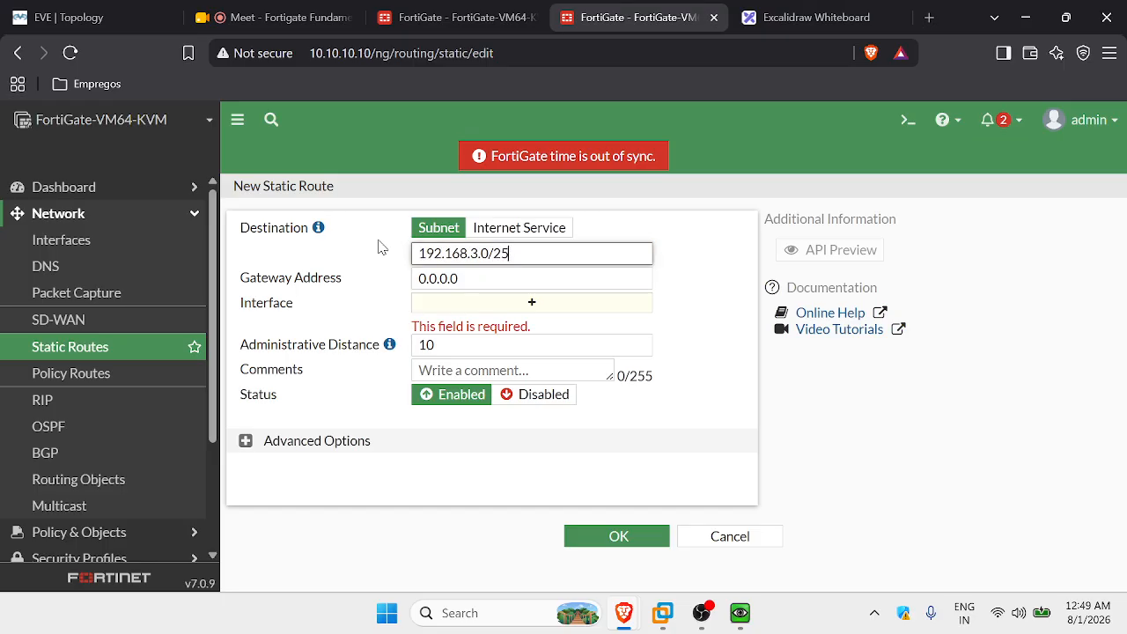
{"action": "left_click", "coordinate": [695, 303]}
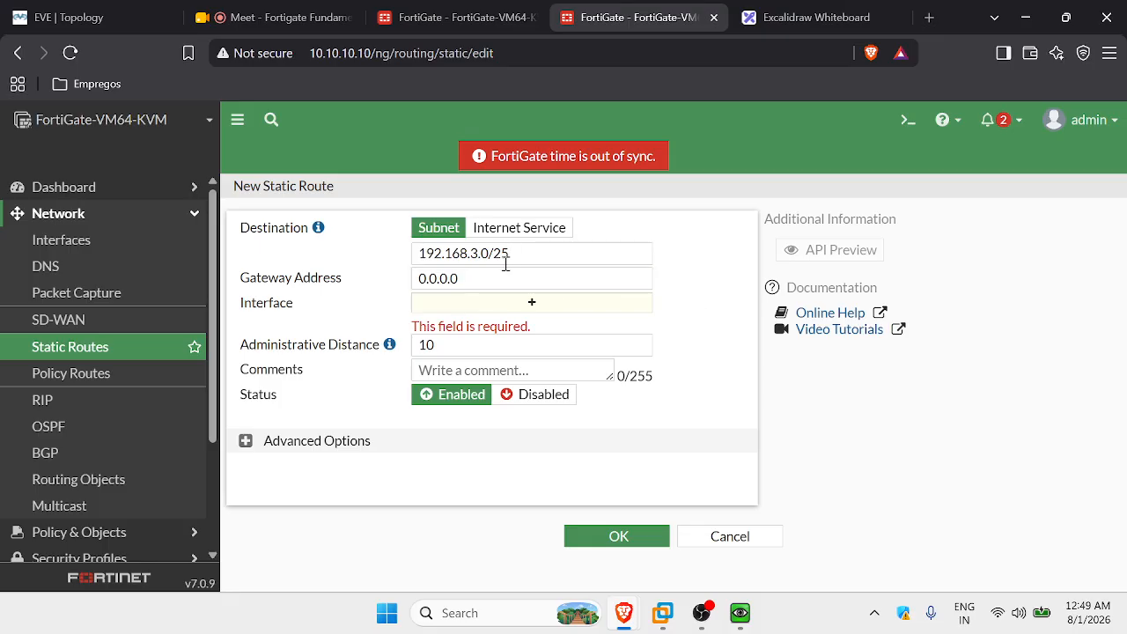
Set the route's gateway to 10.10.0.5 on port3 and save it.
{"action": "left_click", "coordinate": [68, 16]}
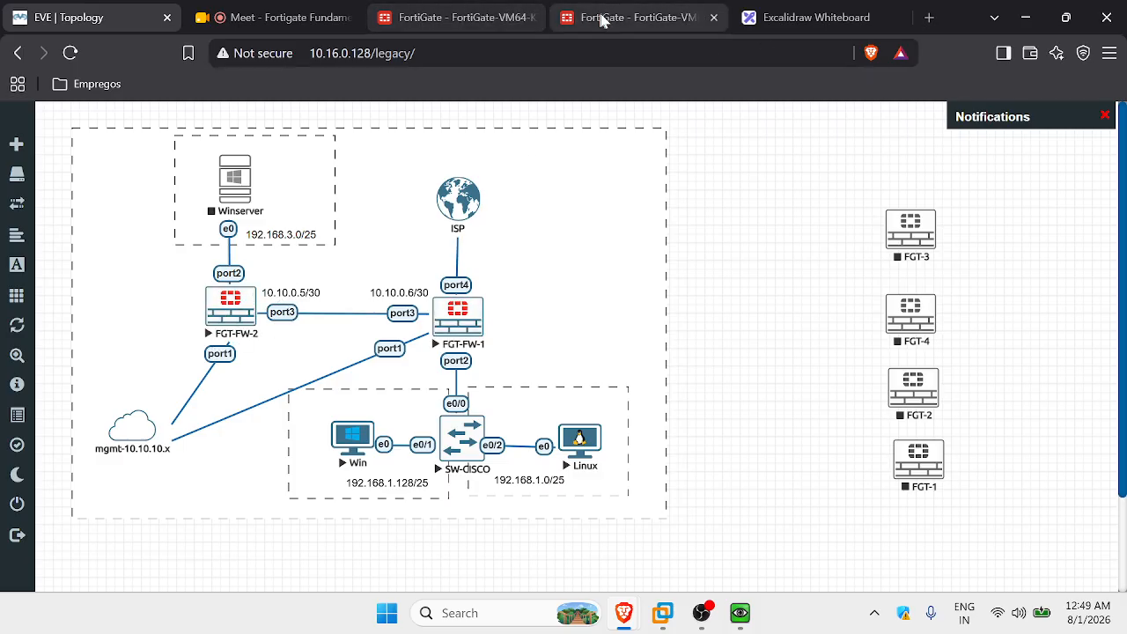
{"action": "left_click", "coordinate": [625, 17]}
{"action": "left_click", "coordinate": [481, 278]}
{"action": "left_click_drag", "start_coordinate": [481, 279], "coordinate": [393, 282]}
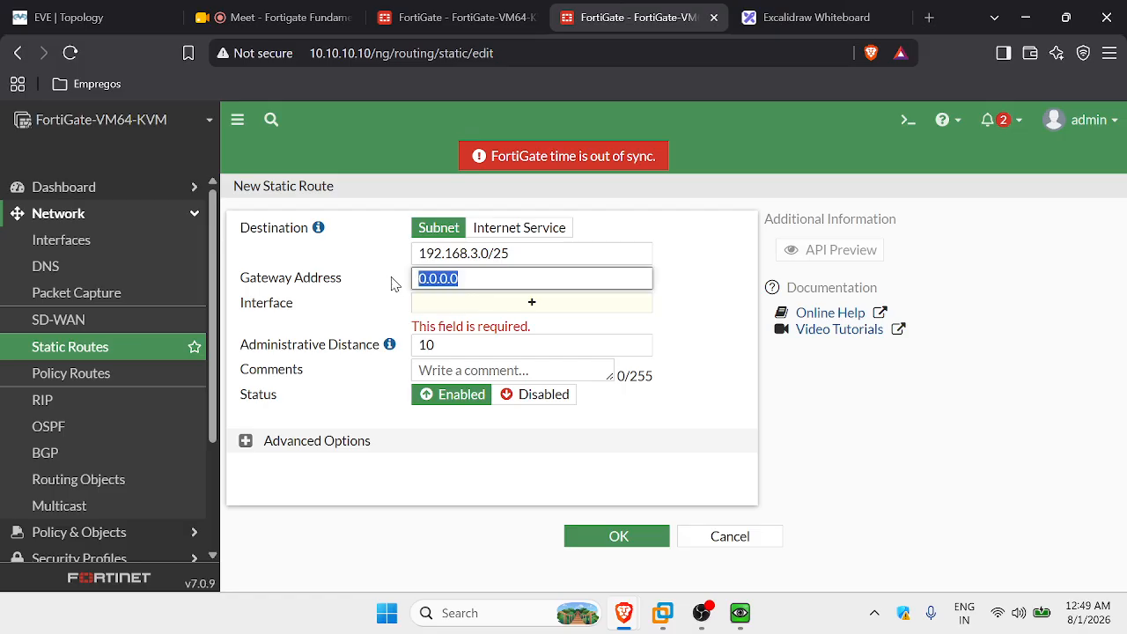
{"action": "type", "text": "10.1"}
{"action": "left_click", "coordinate": [691, 284]}
{"action": "mouse_move", "coordinate": [511, 310]}
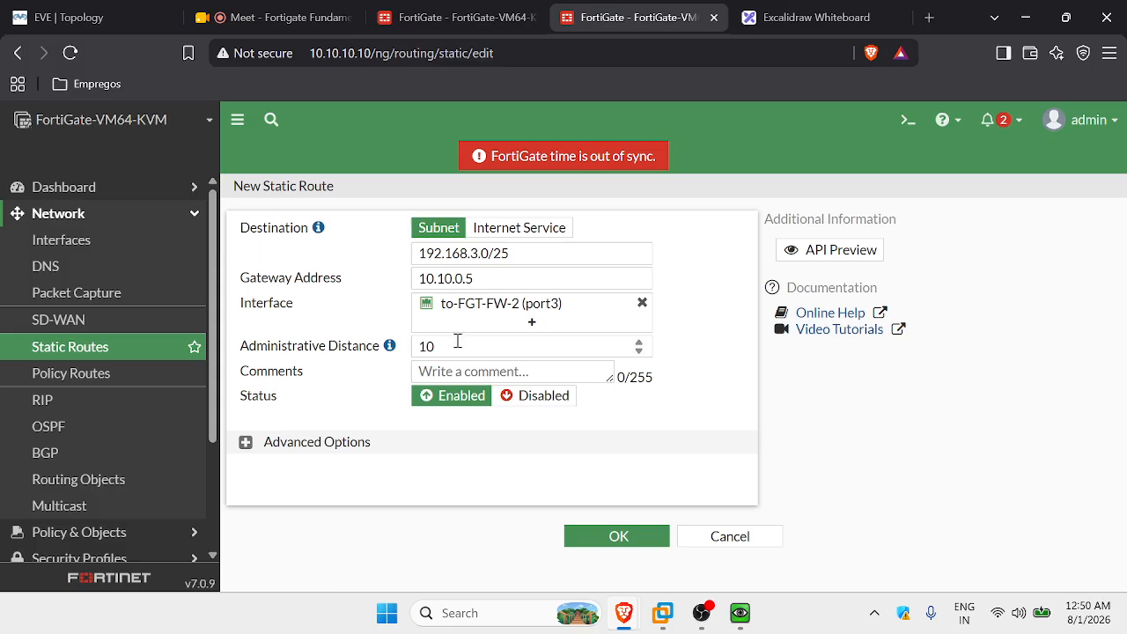
{"action": "left_click", "coordinate": [630, 538]}
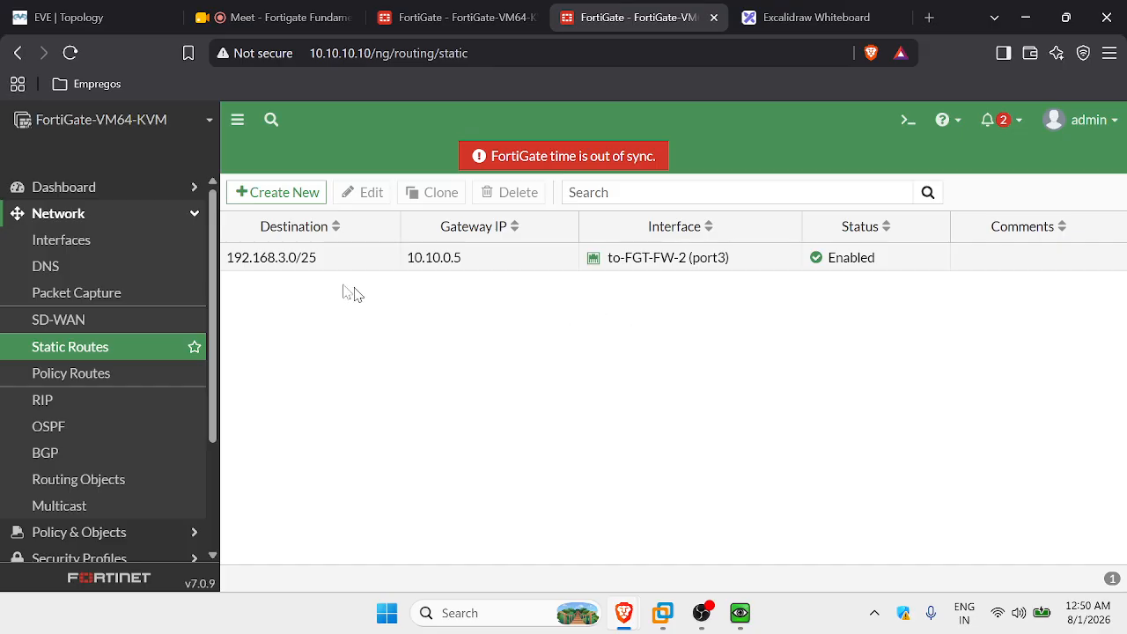
Recheck the static routes list, then return to the EVE-NG lab topology diagram.
{"action": "left_click", "coordinate": [46, 12]}
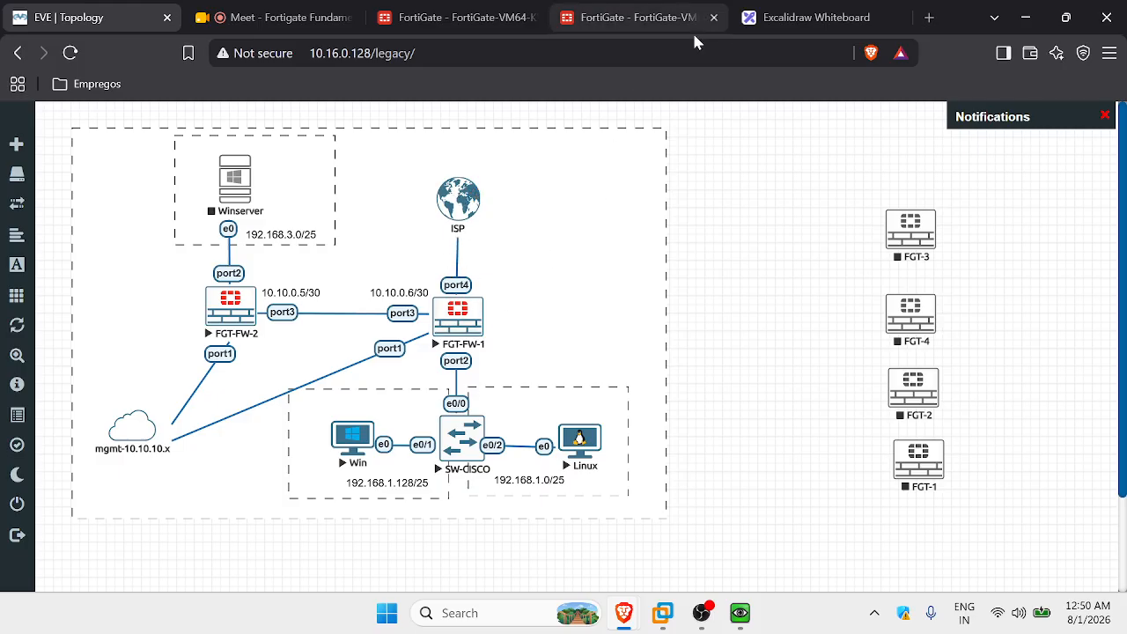
{"action": "left_click", "coordinate": [598, 17]}
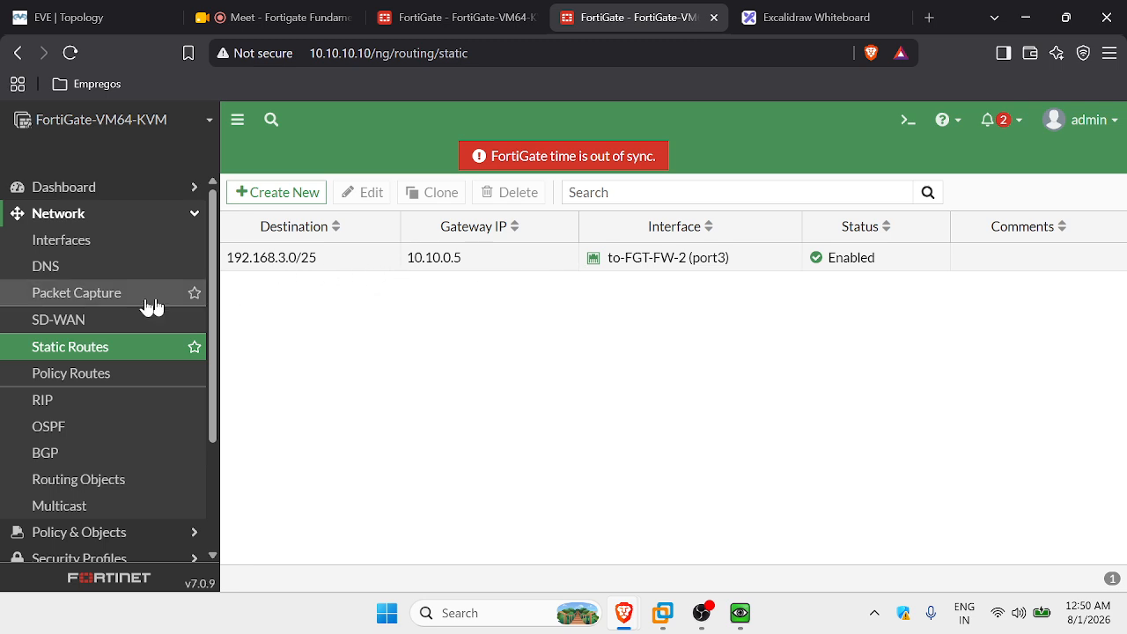
{"action": "left_click", "coordinate": [70, 17]}
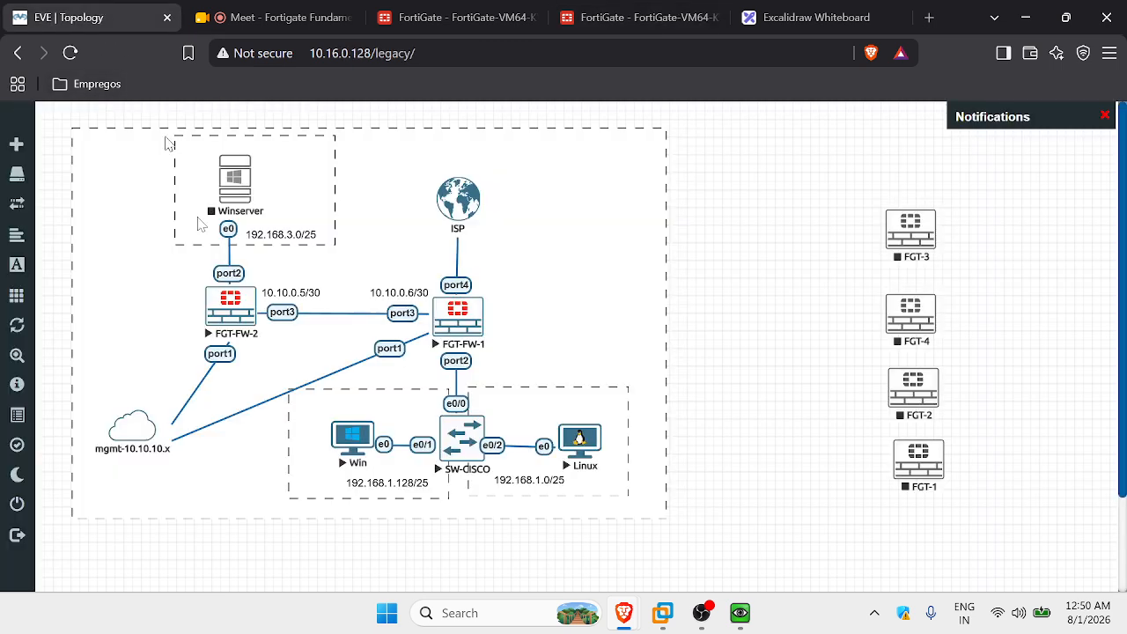
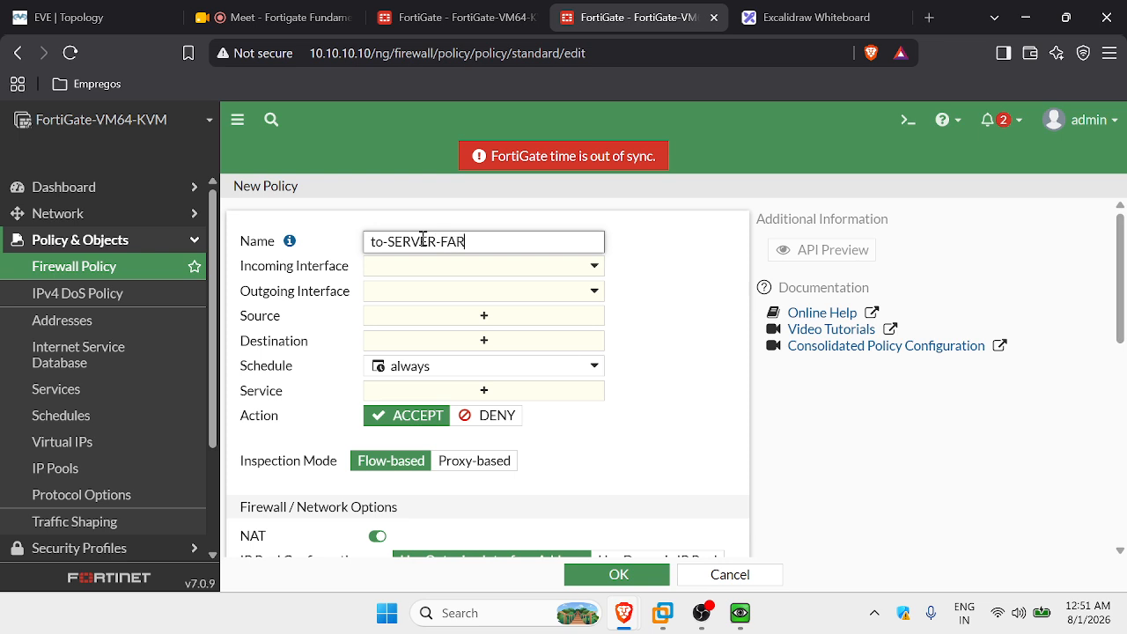
Rename the new policy to Allow-LAN-TO-SERVERS, then view the EVE-NG lab topology.
{"action": "left_click", "coordinate": [632, 291]}
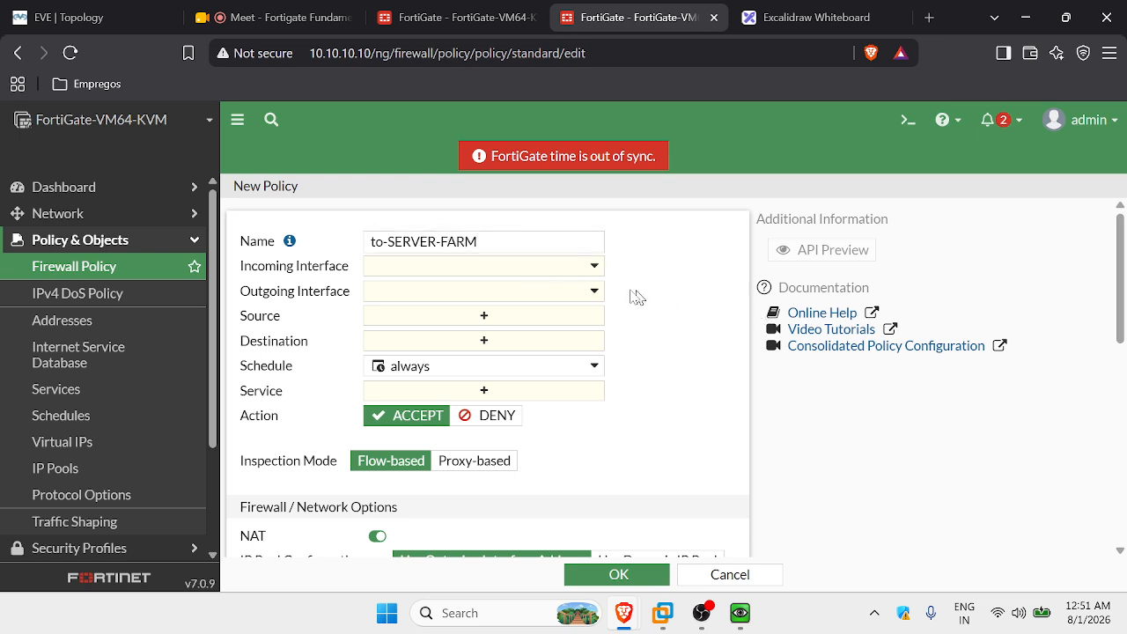
{"action": "left_click", "coordinate": [547, 244]}
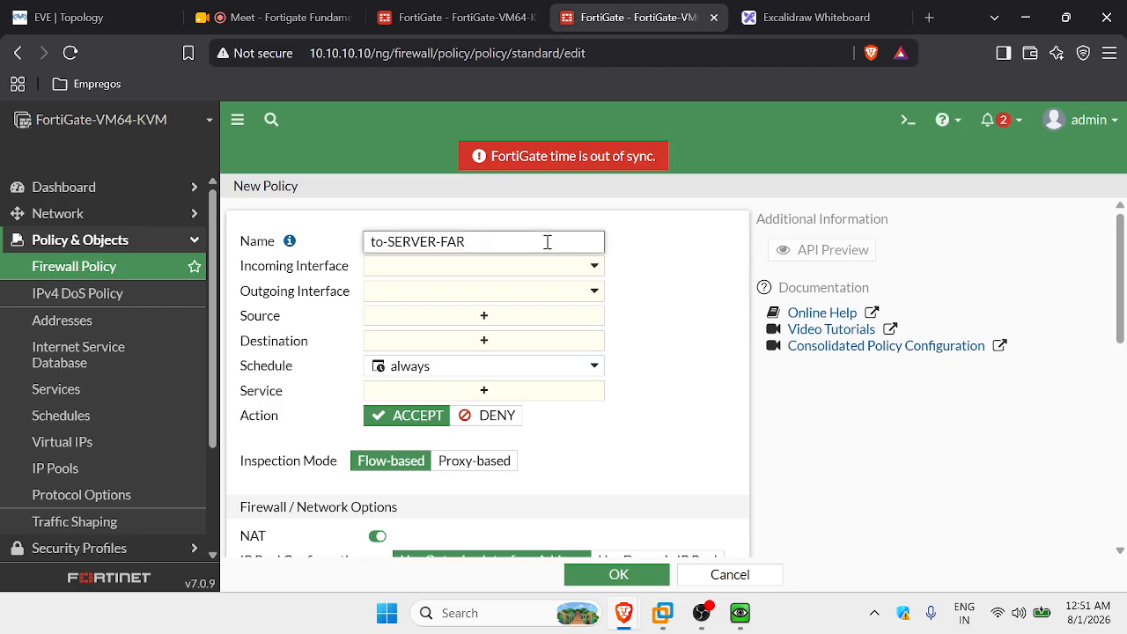
{"action": "key", "text": "BackSpace"}
{"action": "key", "text": "BackSpace"}
{"action": "key", "text": "BackSpace"}
{"action": "key", "text": "BackSpace"}
{"action": "key", "text": "BackSpace"}
{"action": "key", "text": "BackSpace"}
{"action": "key", "text": "BackSpace"}
{"action": "key", "text": "BackSpace"}
{"action": "key", "text": "BackSpace"}
{"action": "key", "text": "BackSpace"}
{"action": "key", "text": "BackSpace"}
{"action": "key", "text": "BackSpace"}
{"action": "key", "text": "BackSpace"}
{"action": "type", "text": "Allow-LAN-TO"}
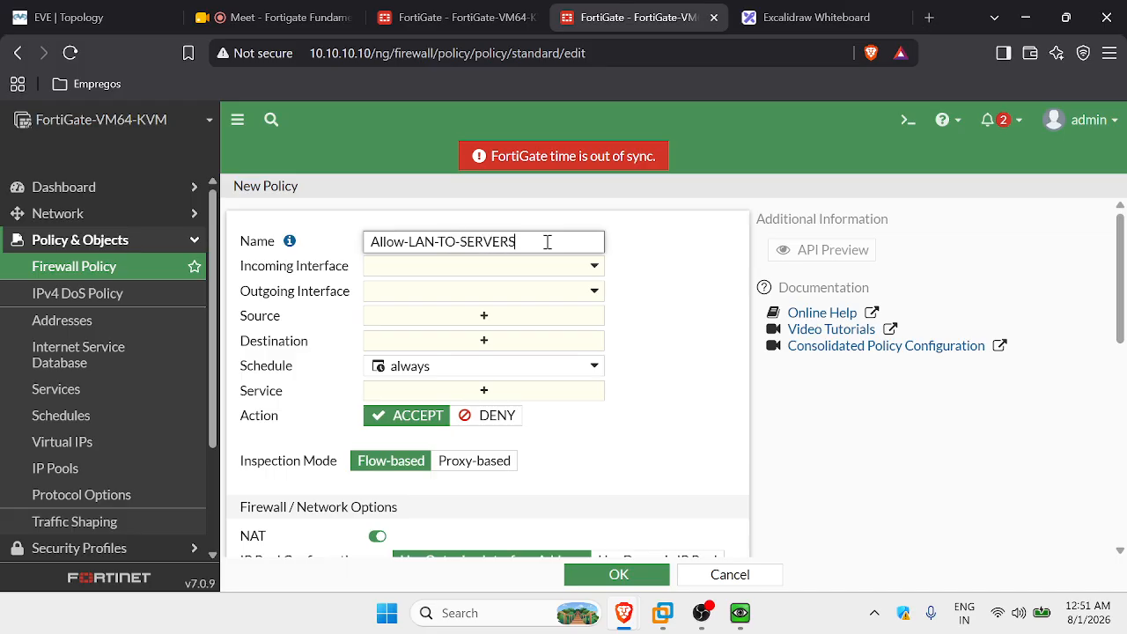
{"action": "left_click", "coordinate": [624, 269]}
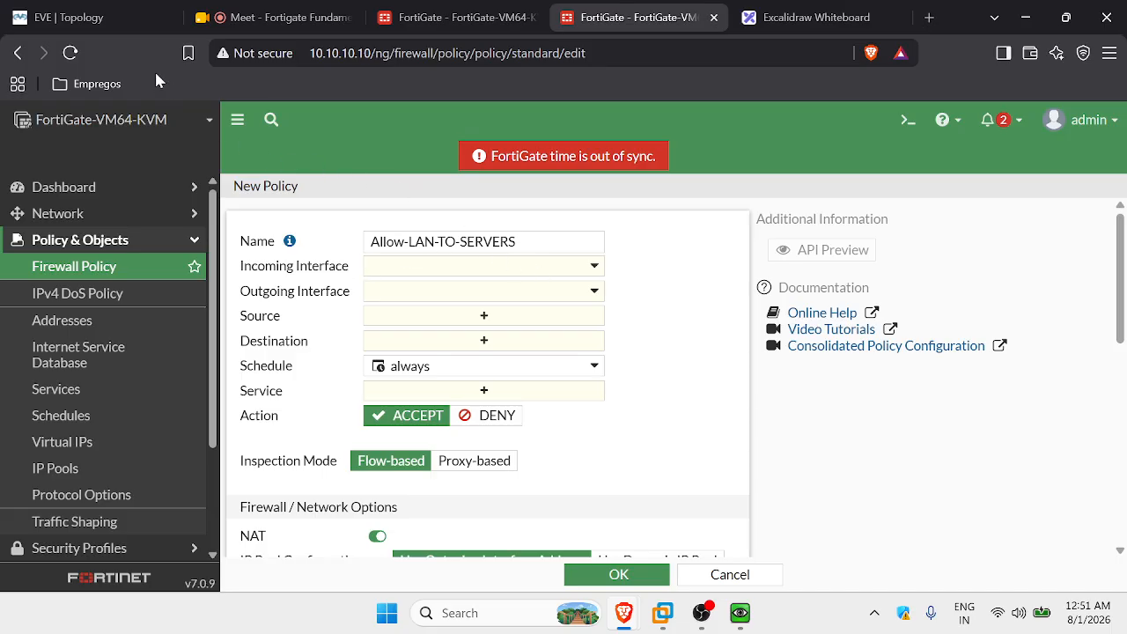
{"action": "left_click", "coordinate": [100, 16]}
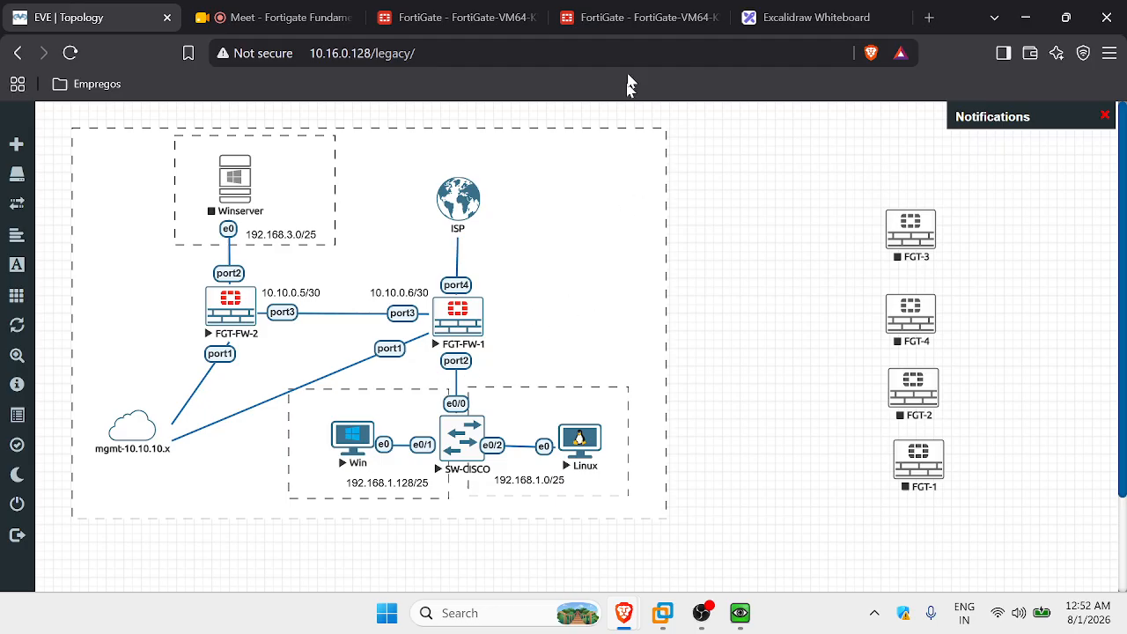
Set the policy's incoming interface to ZONE-LAN-INTERFACE.
{"action": "left_click", "coordinate": [634, 17]}
{"action": "left_click", "coordinate": [582, 266]}
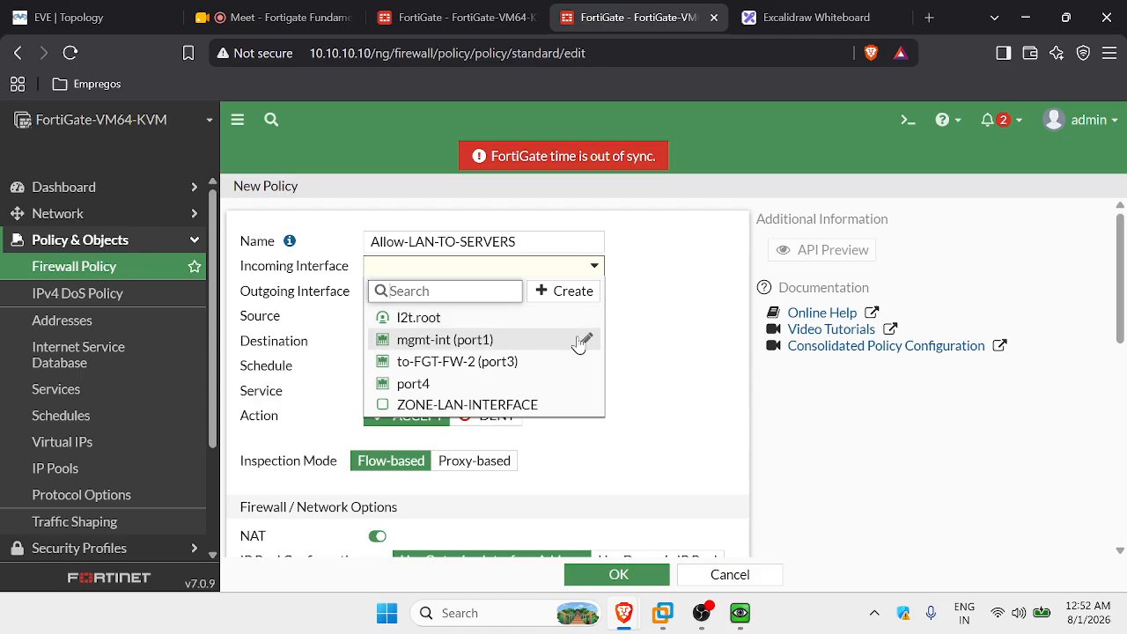
{"action": "left_click", "coordinate": [699, 402]}
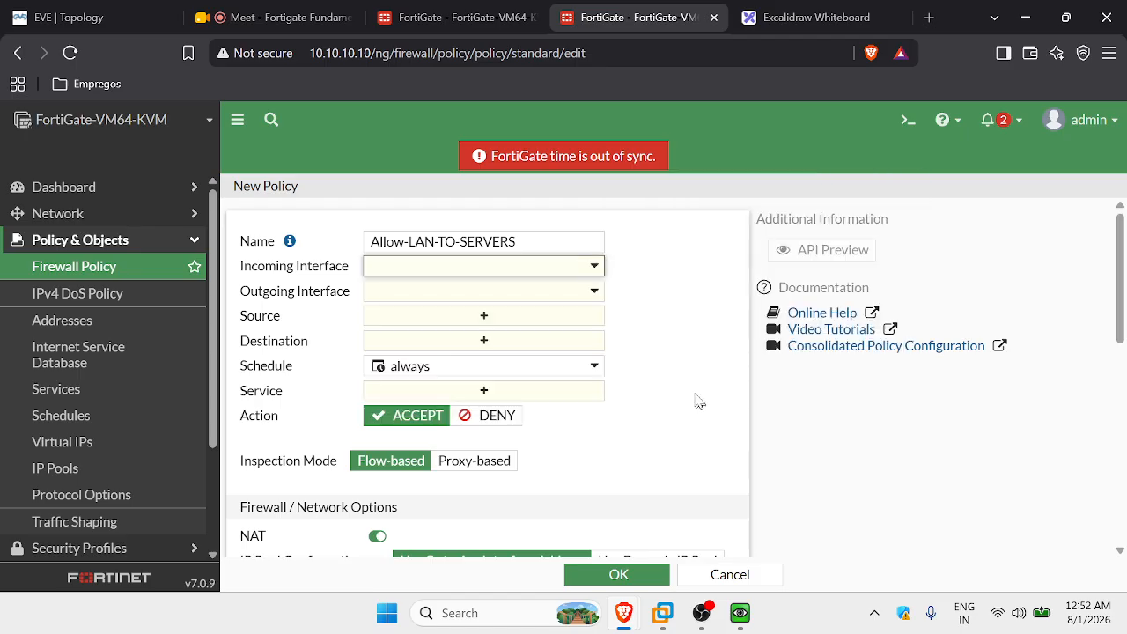
{"action": "left_click", "coordinate": [536, 267]}
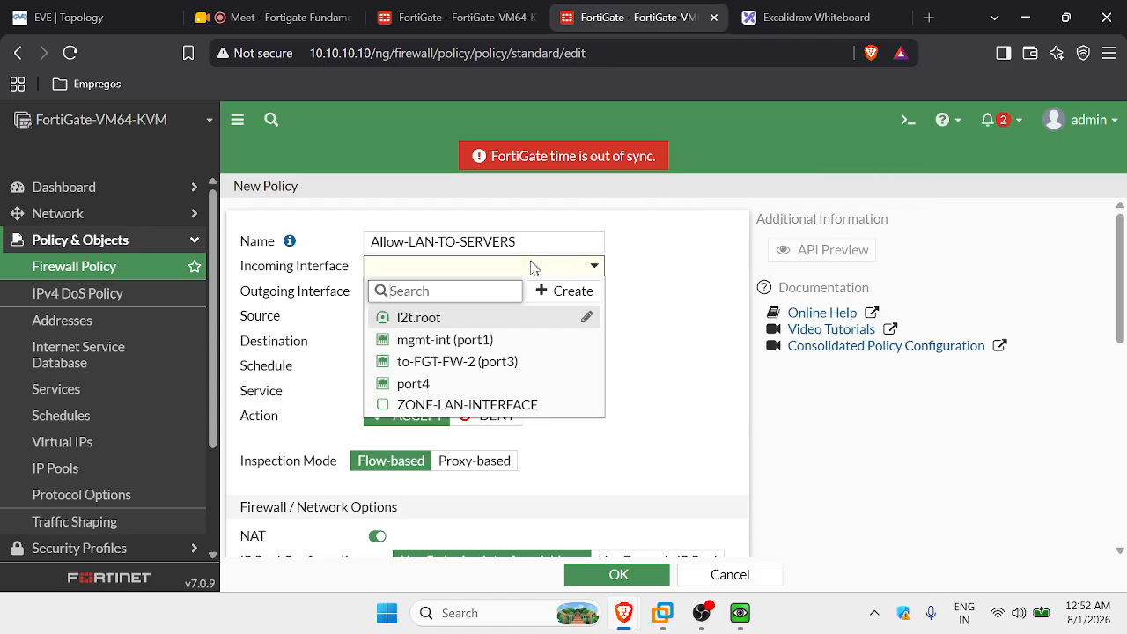
{"action": "left_click", "coordinate": [641, 333]}
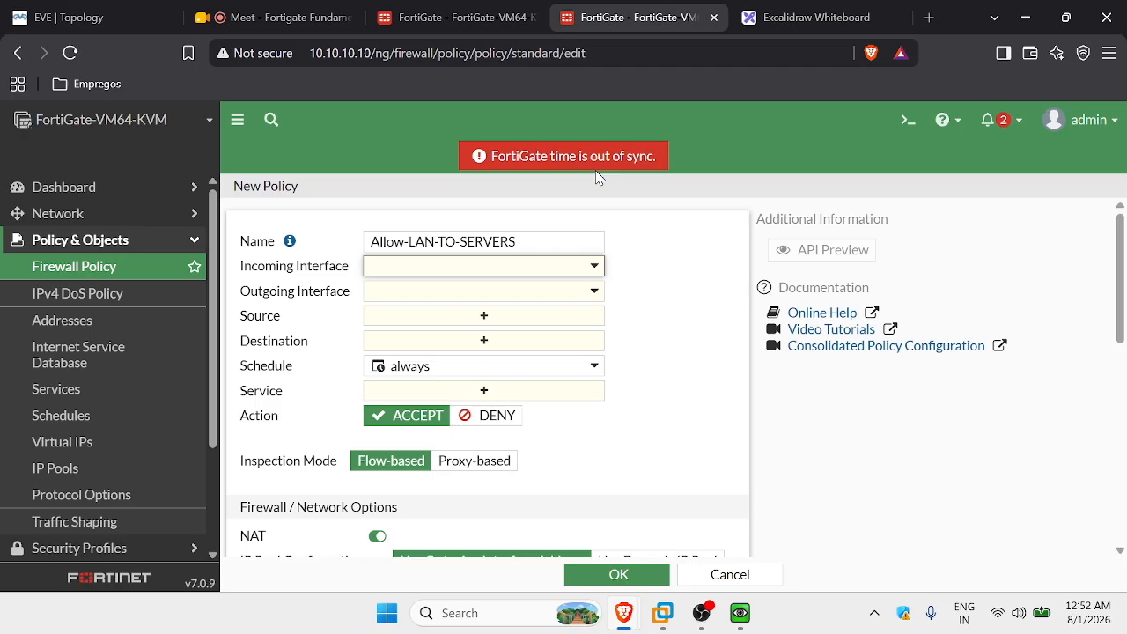
{"action": "left_click", "coordinate": [502, 265]}
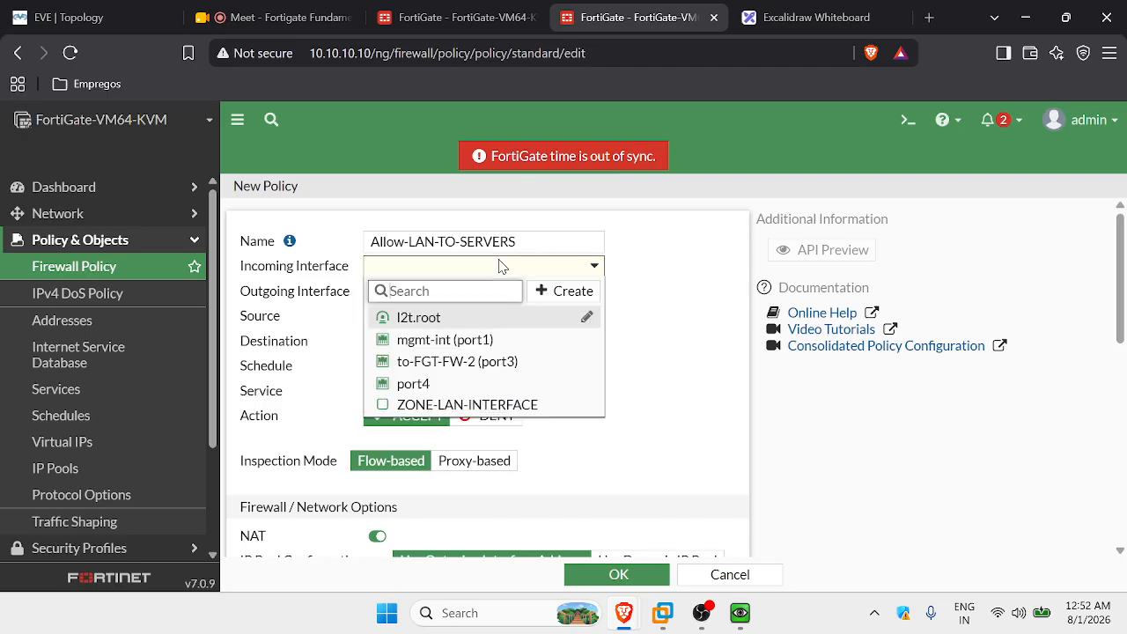
{"action": "left_click", "coordinate": [513, 404]}
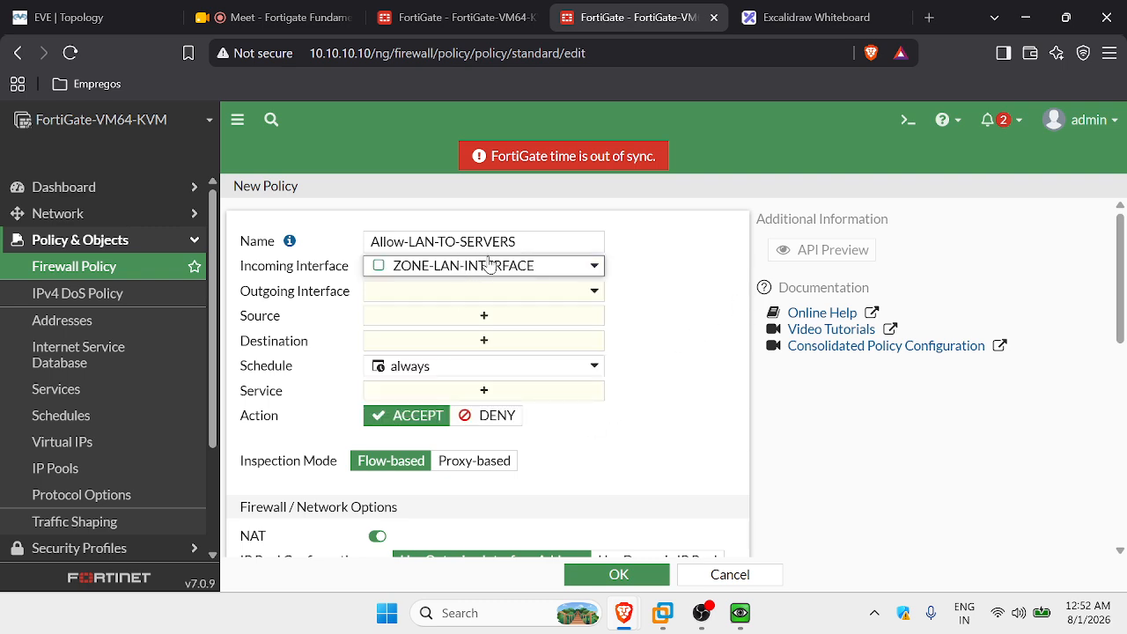
After checking the topology, set the outgoing interface to to-FGT-FW-2 (port3).
{"action": "left_click", "coordinate": [90, 12]}
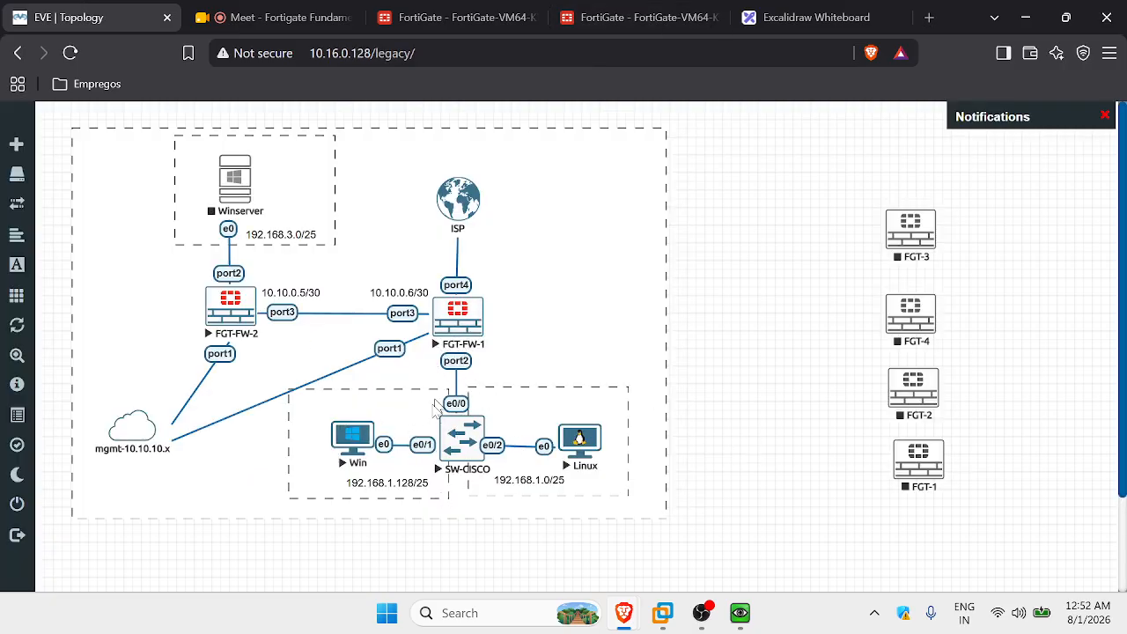
{"action": "left_click", "coordinate": [631, 17]}
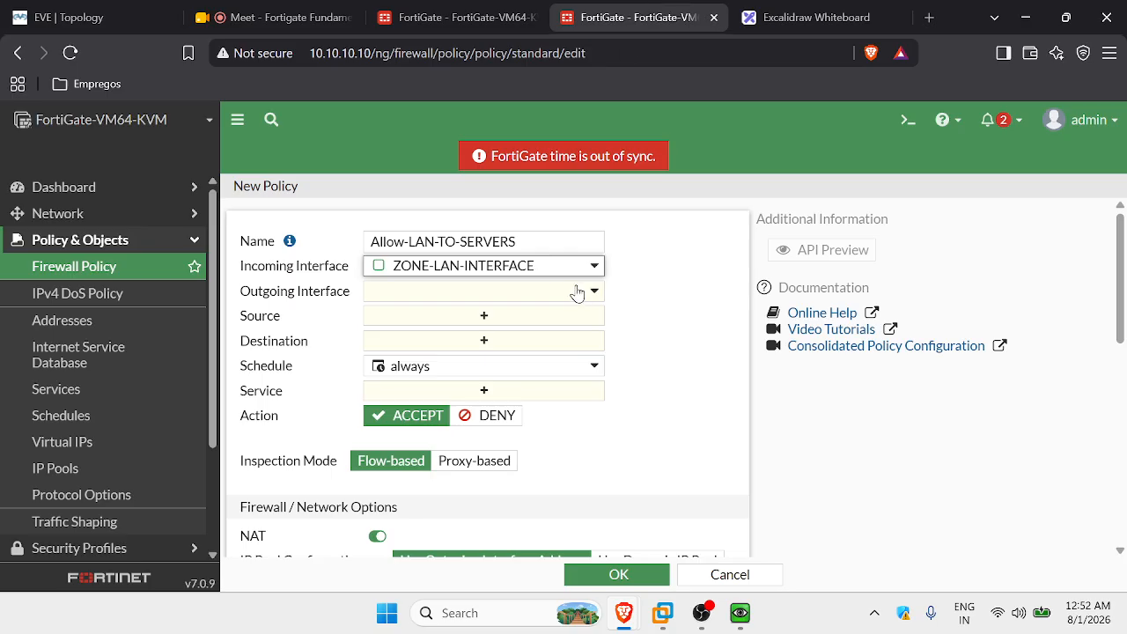
{"action": "left_click", "coordinate": [458, 294]}
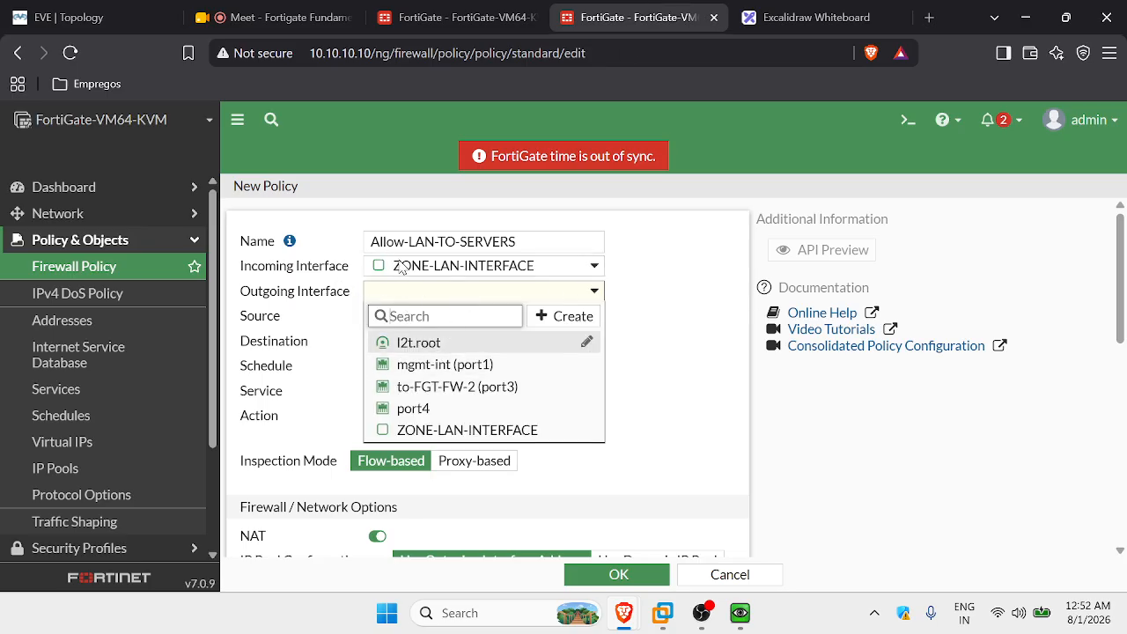
{"action": "left_click", "coordinate": [658, 351]}
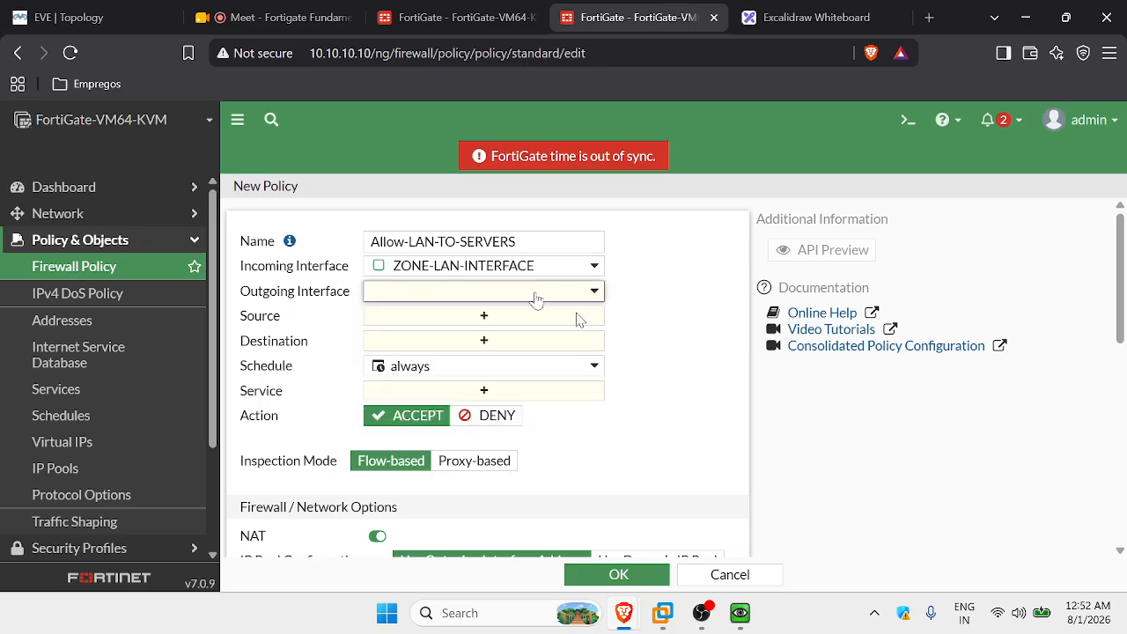
{"action": "left_click", "coordinate": [370, 299]}
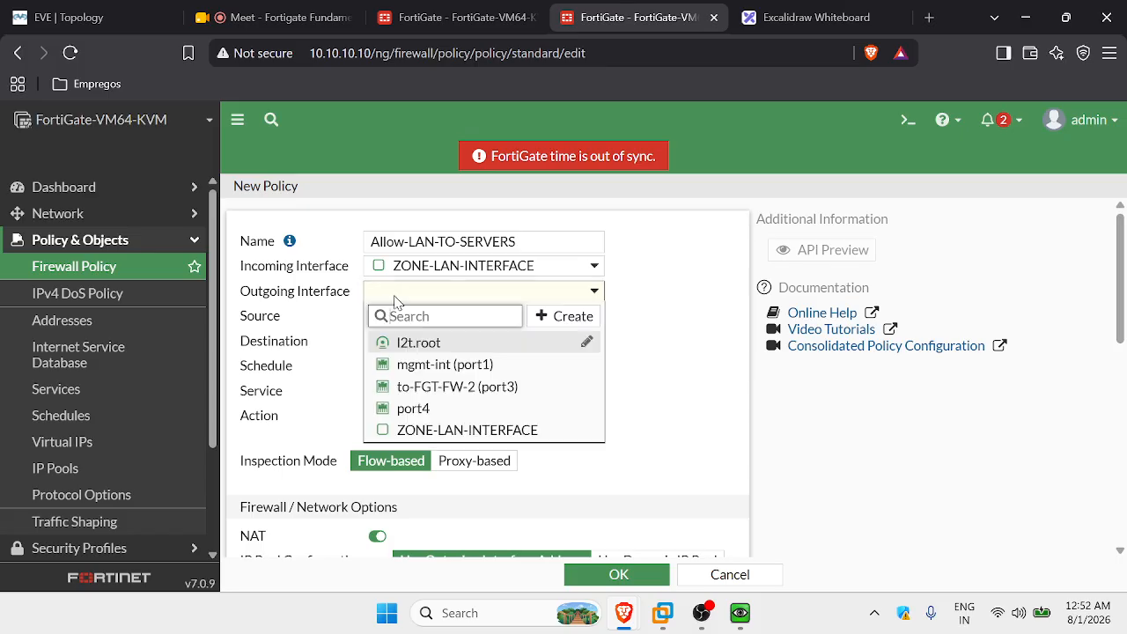
{"action": "left_click", "coordinate": [451, 392]}
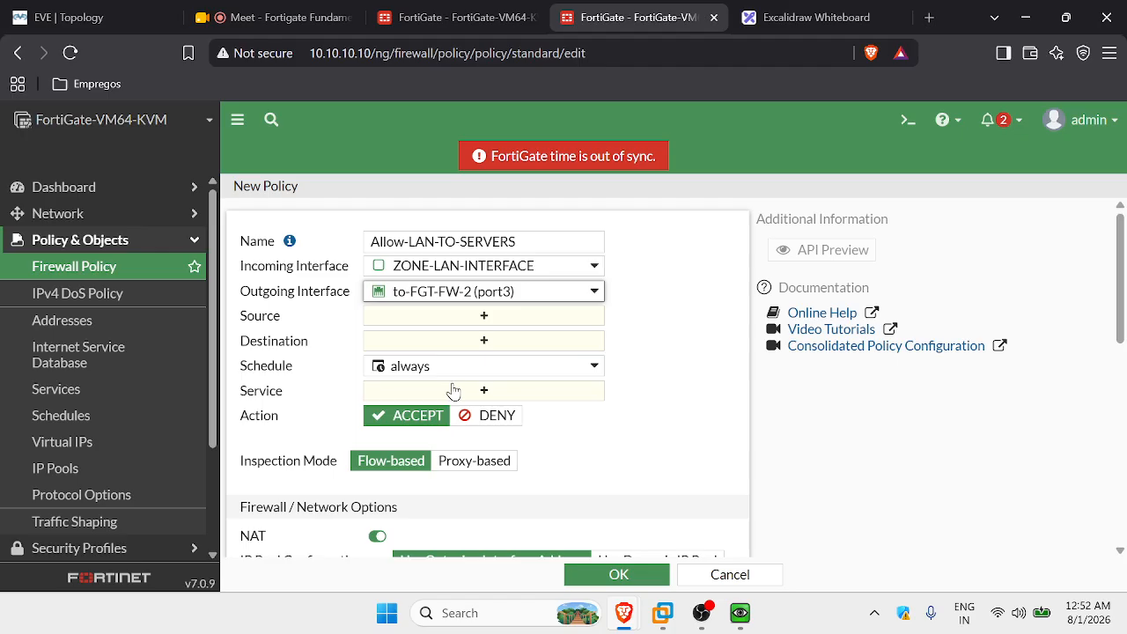
{"action": "left_click", "coordinate": [654, 316]}
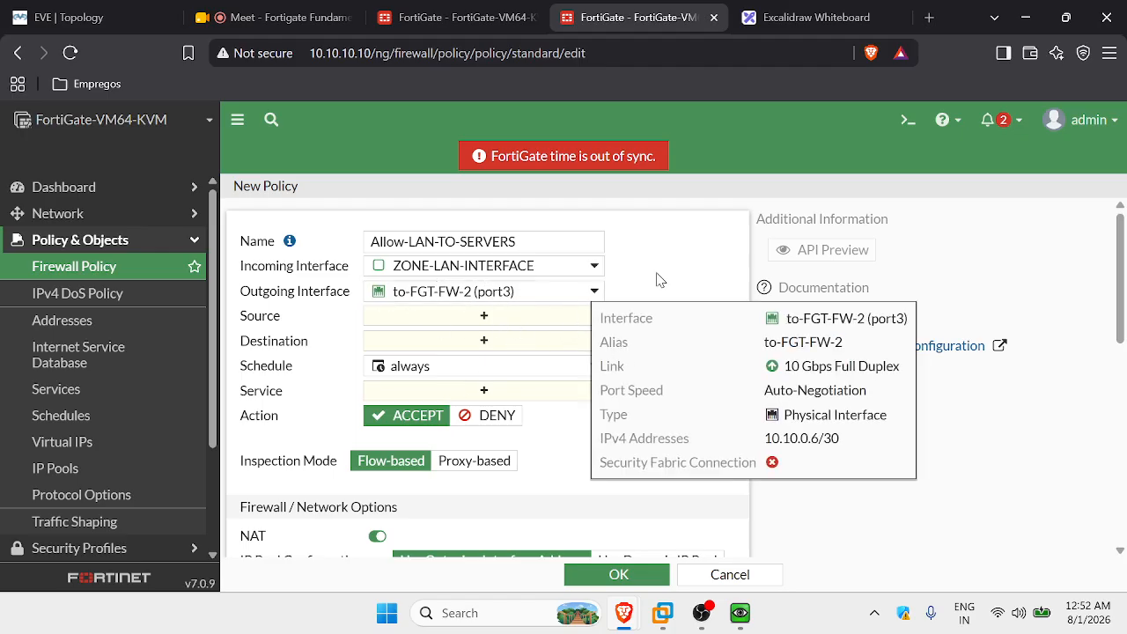
{"action": "left_click", "coordinate": [503, 322]}
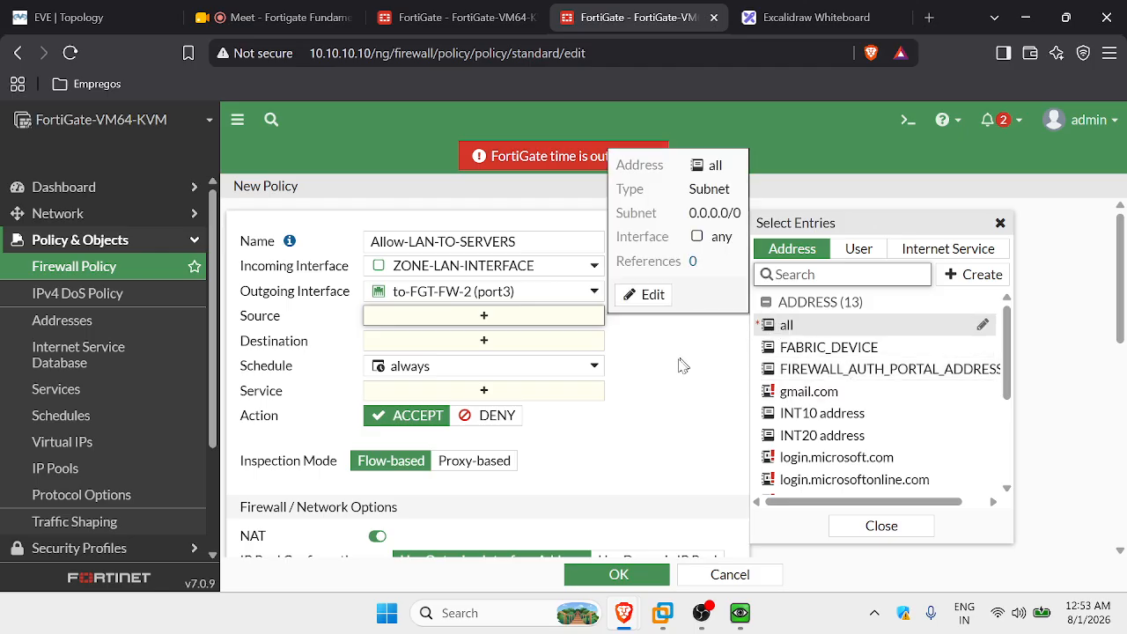
Dismiss the Select Entries panel with no source address chosen.
{"action": "left_click", "coordinate": [675, 407]}
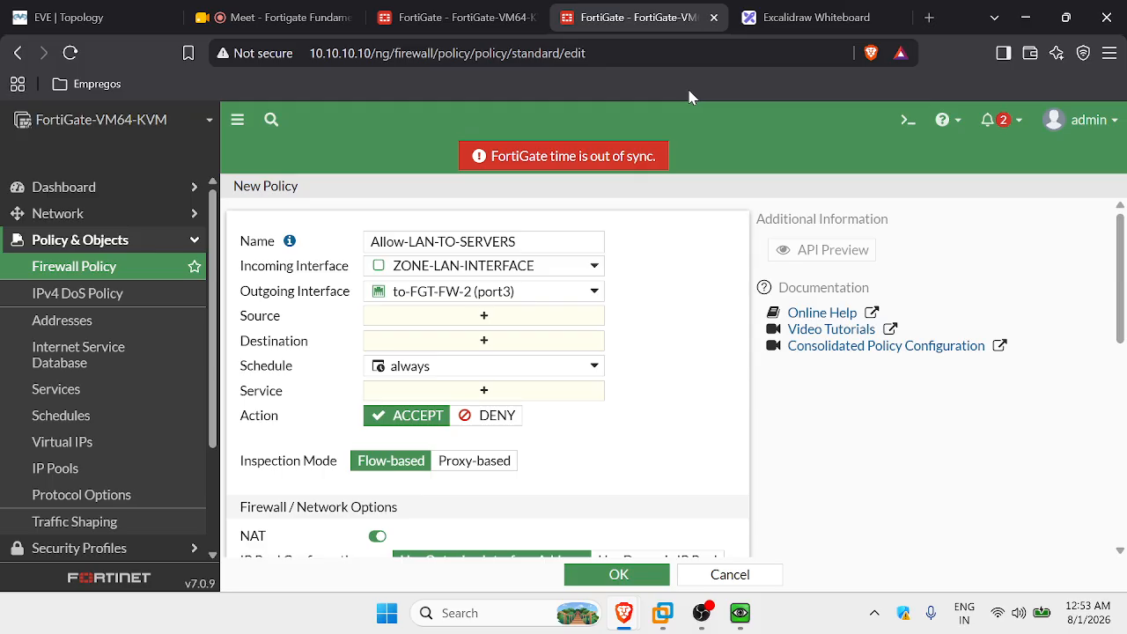
Launch Notepad, dismiss the eve.dat error, open a blank tab, and return to FortiGate.
{"action": "key", "text": "super"}
{"action": "type", "text": "no"}
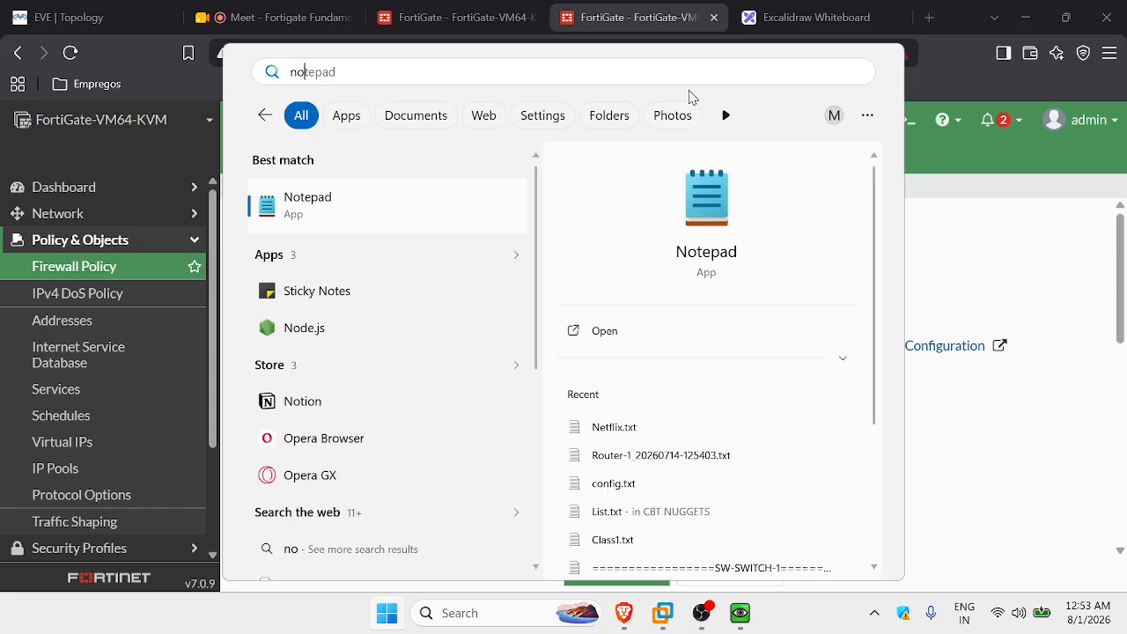
{"action": "key", "text": "Return"}
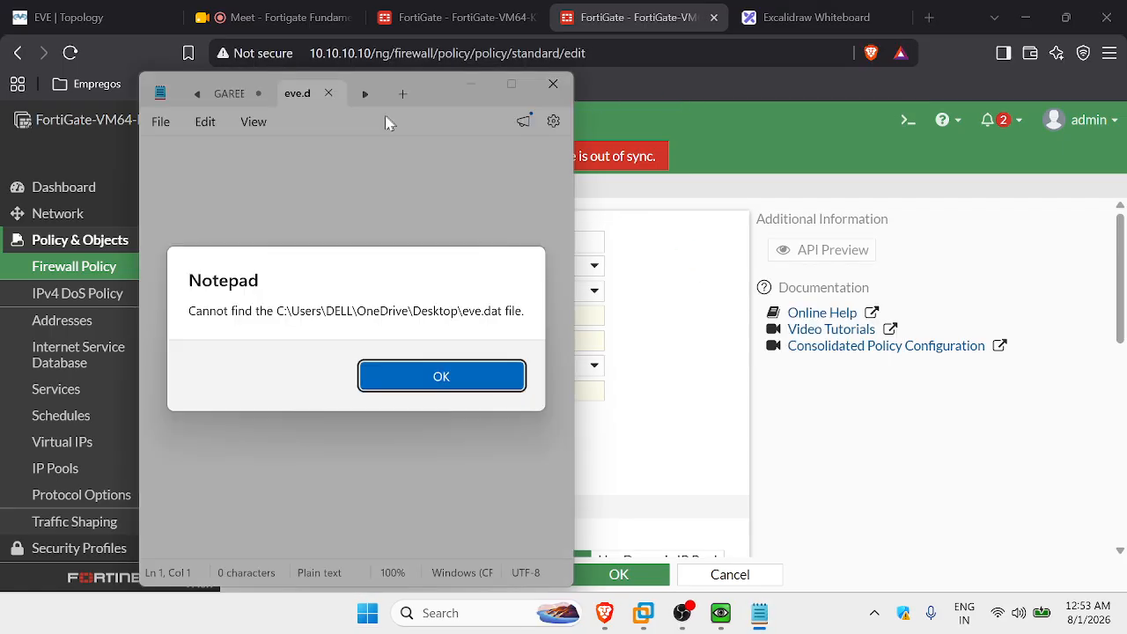
{"action": "left_click", "coordinate": [429, 370]}
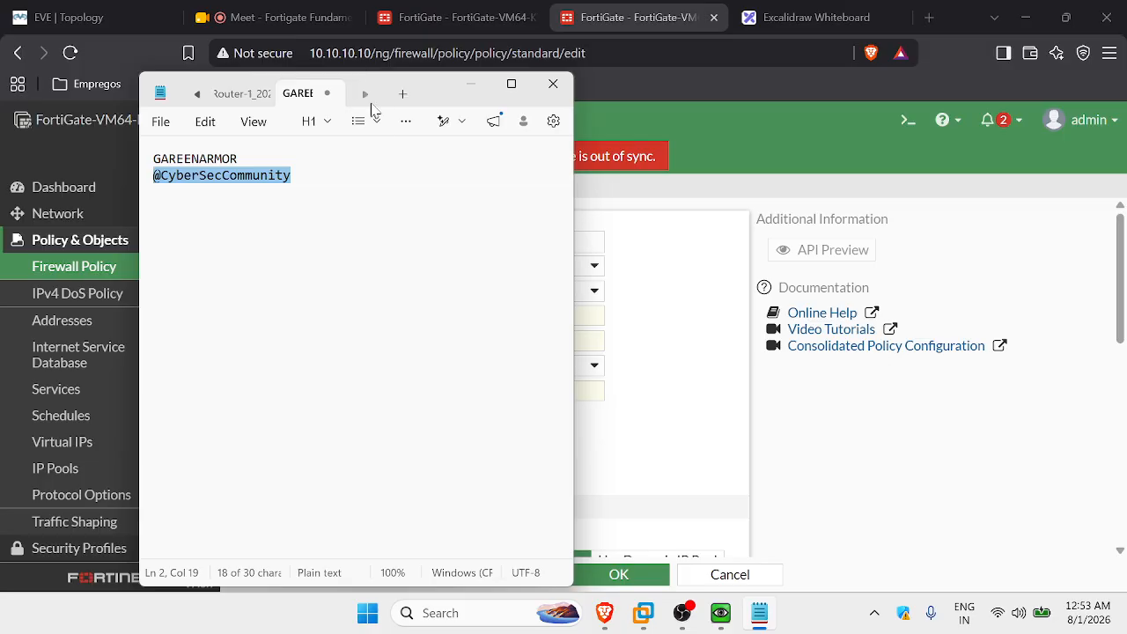
{"action": "left_click", "coordinate": [402, 94]}
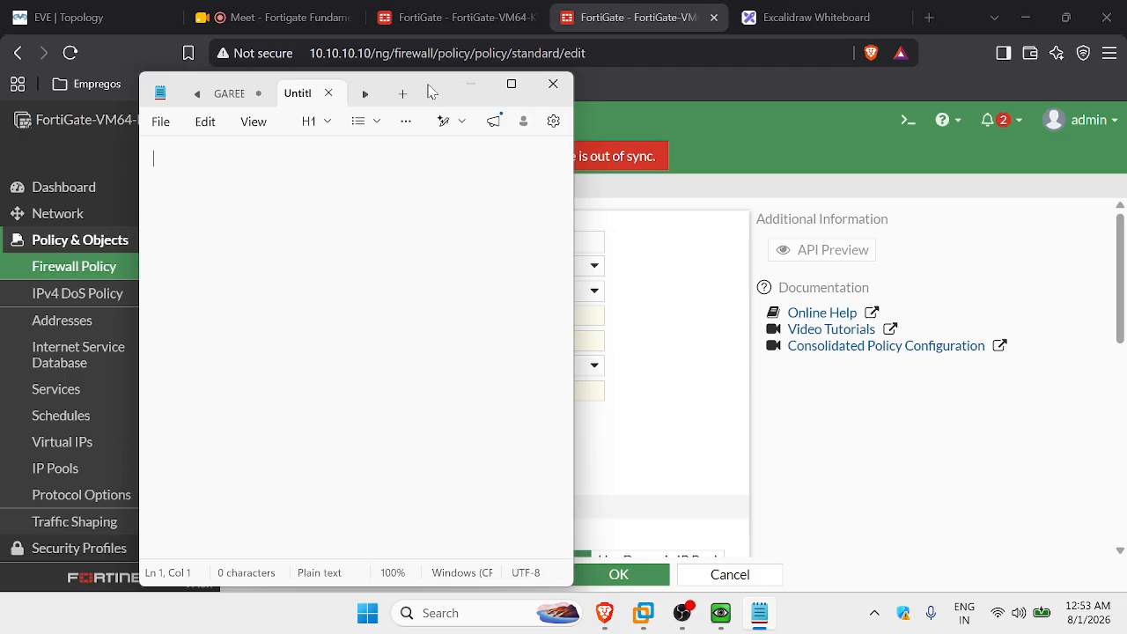
{"action": "left_click_drag", "start_coordinate": [429, 90], "coordinate": [656, 106]}
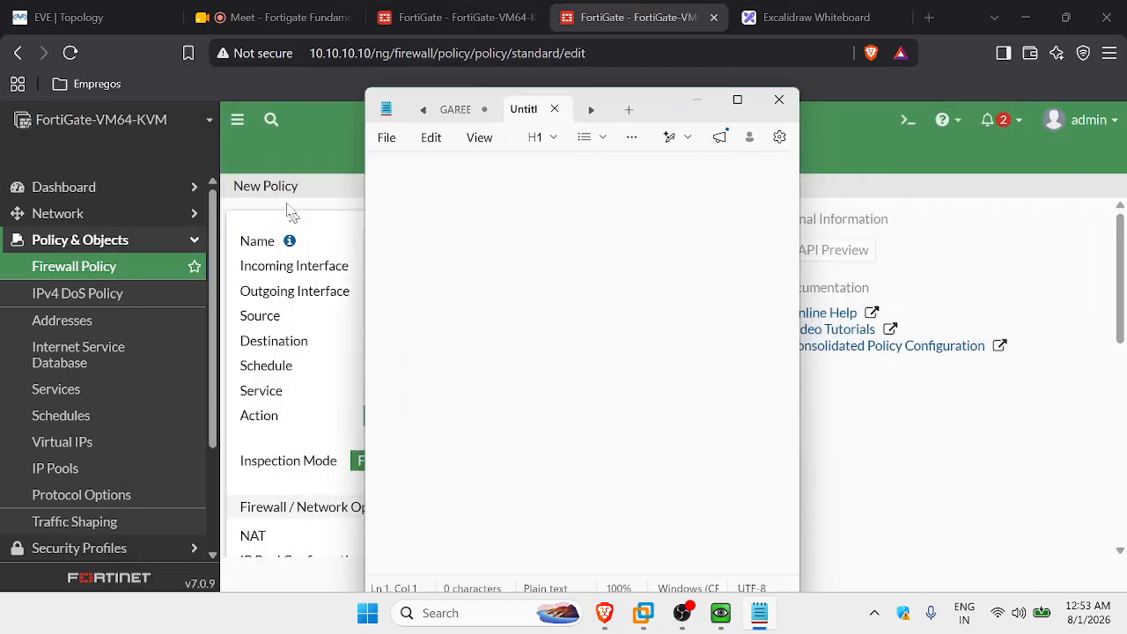
{"action": "left_click", "coordinate": [121, 243]}
{"action": "left_click", "coordinate": [126, 192]}
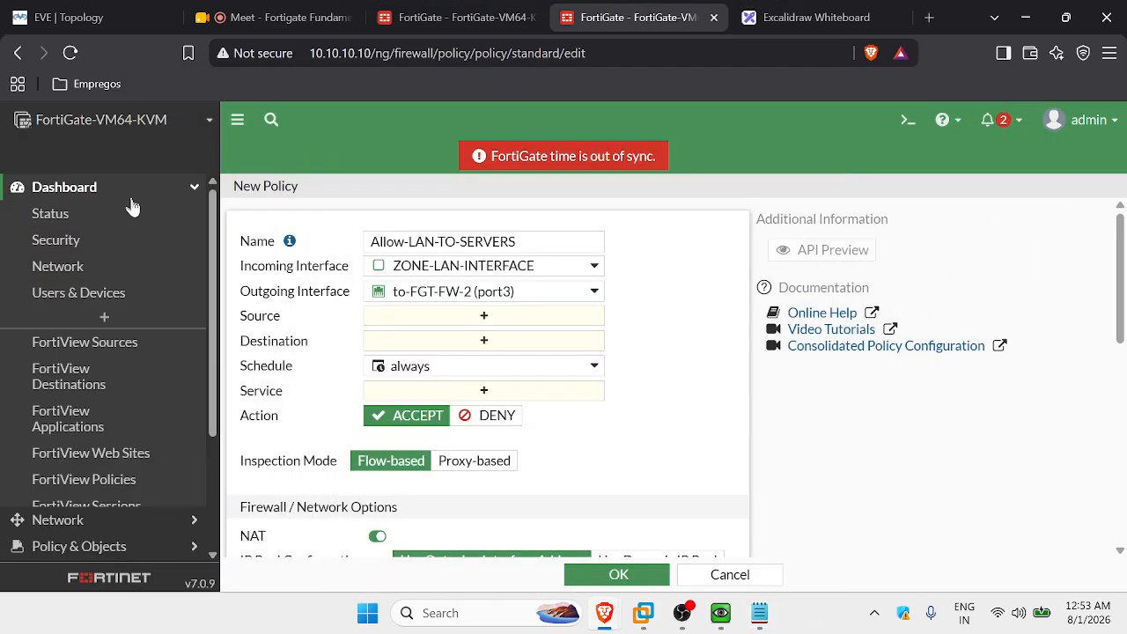
On the Network dashboard, filter Routing to static routes, then open the DHCP widget full screen.
{"action": "left_click", "coordinate": [123, 266]}
{"action": "left_click", "coordinate": [415, 339]}
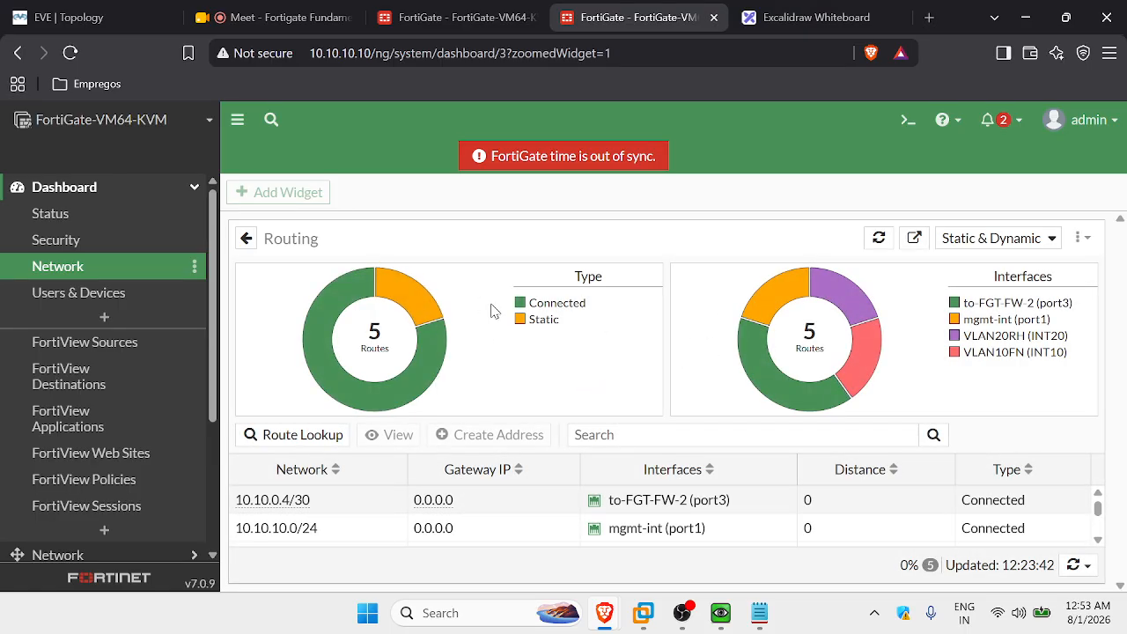
{"action": "left_click", "coordinate": [417, 307]}
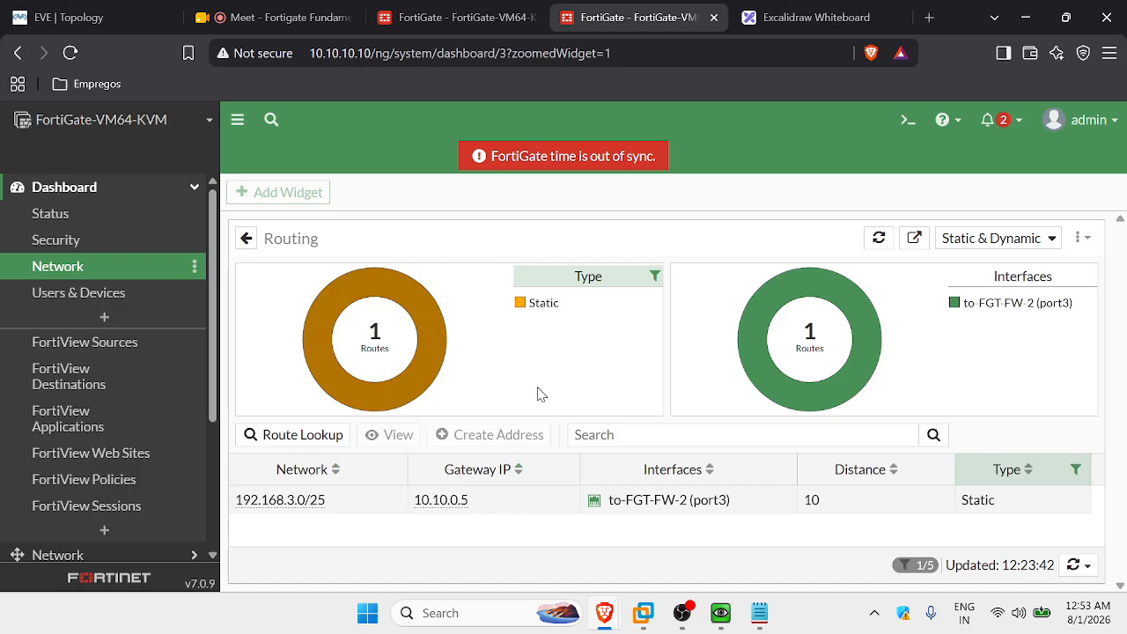
{"action": "left_click", "coordinate": [247, 238]}
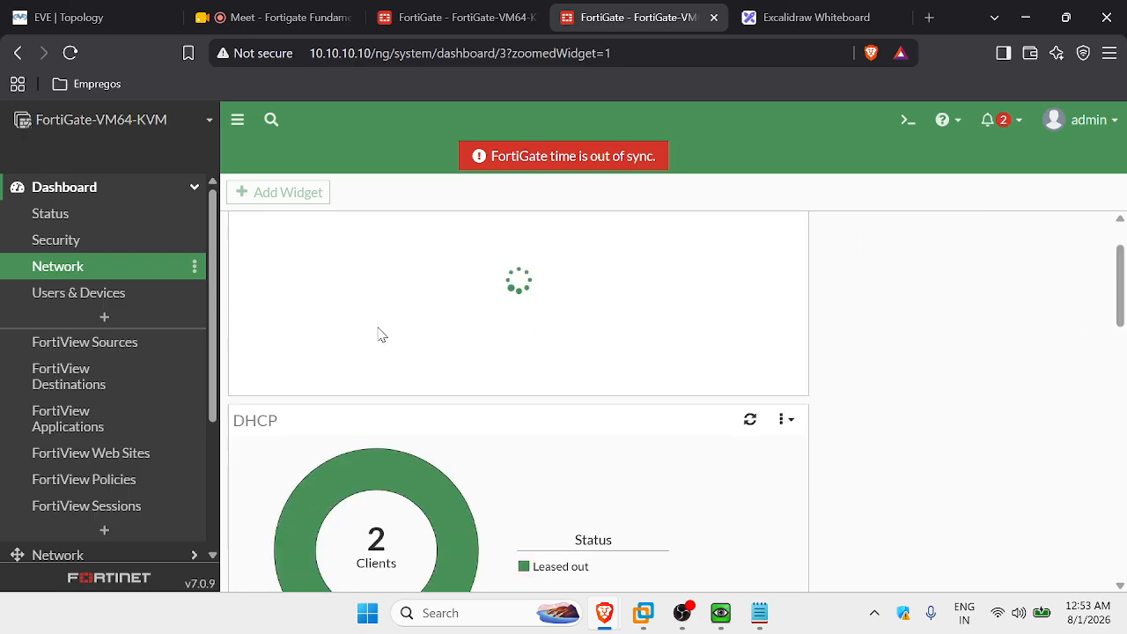
{"action": "left_click", "coordinate": [411, 386]}
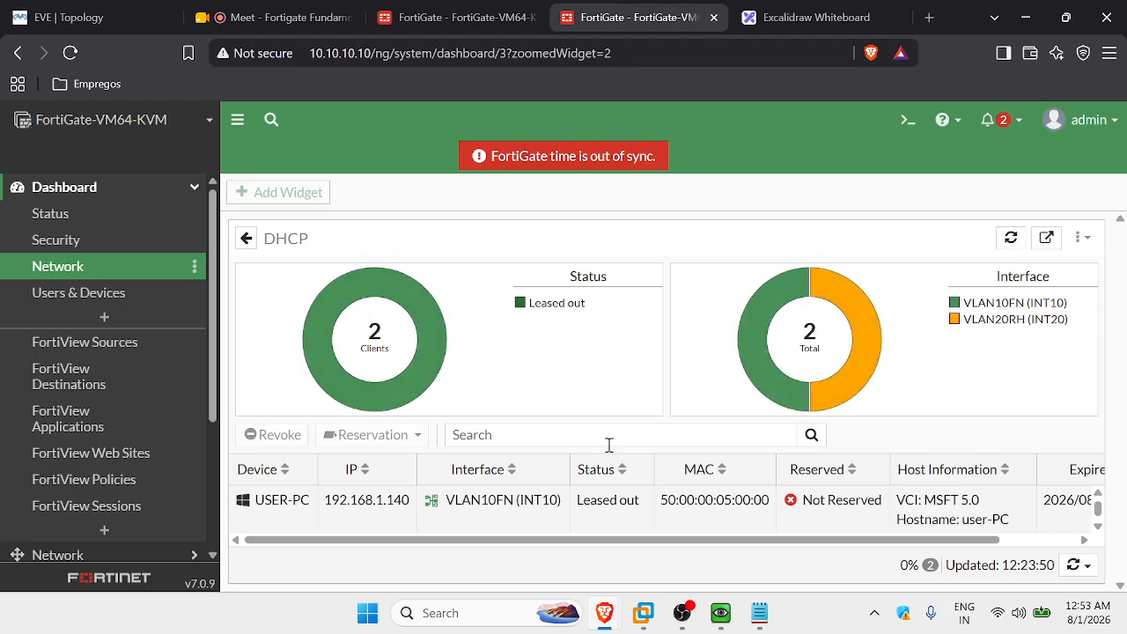
Copy USER-PC's MAC 50:00:00:05:00:00 from its DHCP lease into the Notepad note.
{"action": "scroll", "coordinate": [512, 518], "scroll_direction": "down", "scroll_amount": 1}
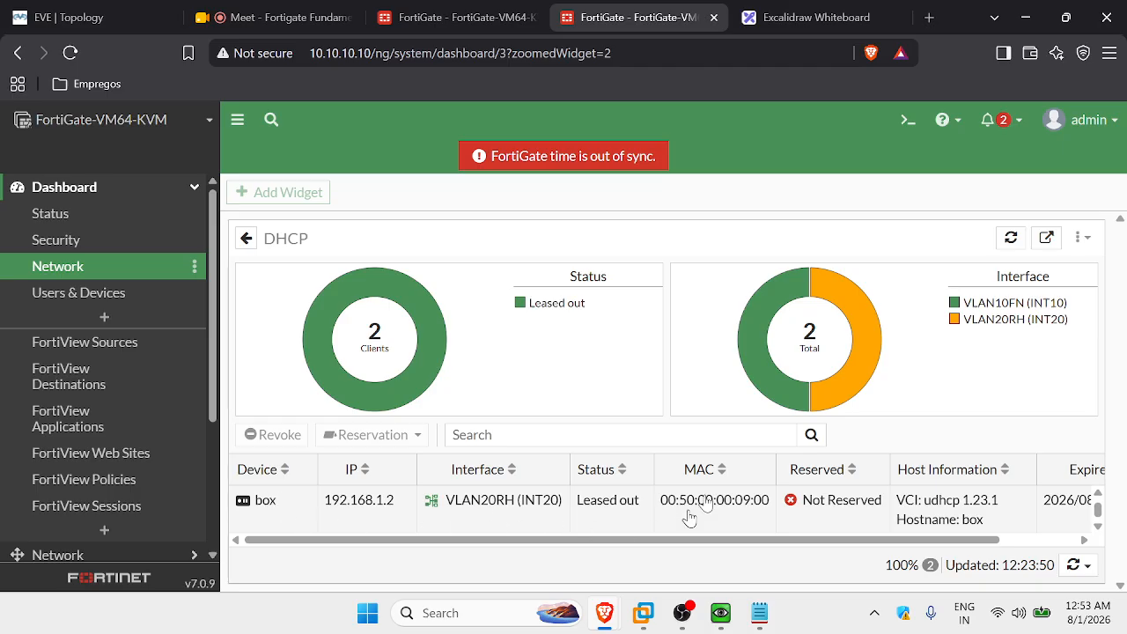
{"action": "left_click", "coordinate": [262, 498]}
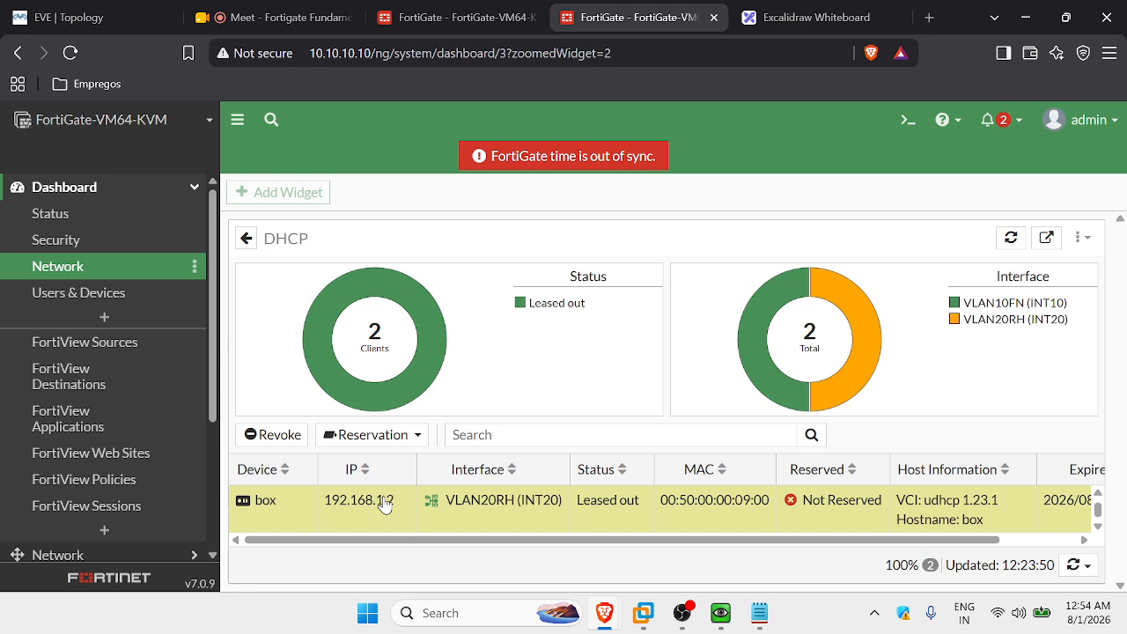
{"action": "scroll", "coordinate": [357, 518], "scroll_direction": "up", "scroll_amount": 1}
{"action": "left_click", "coordinate": [304, 520]}
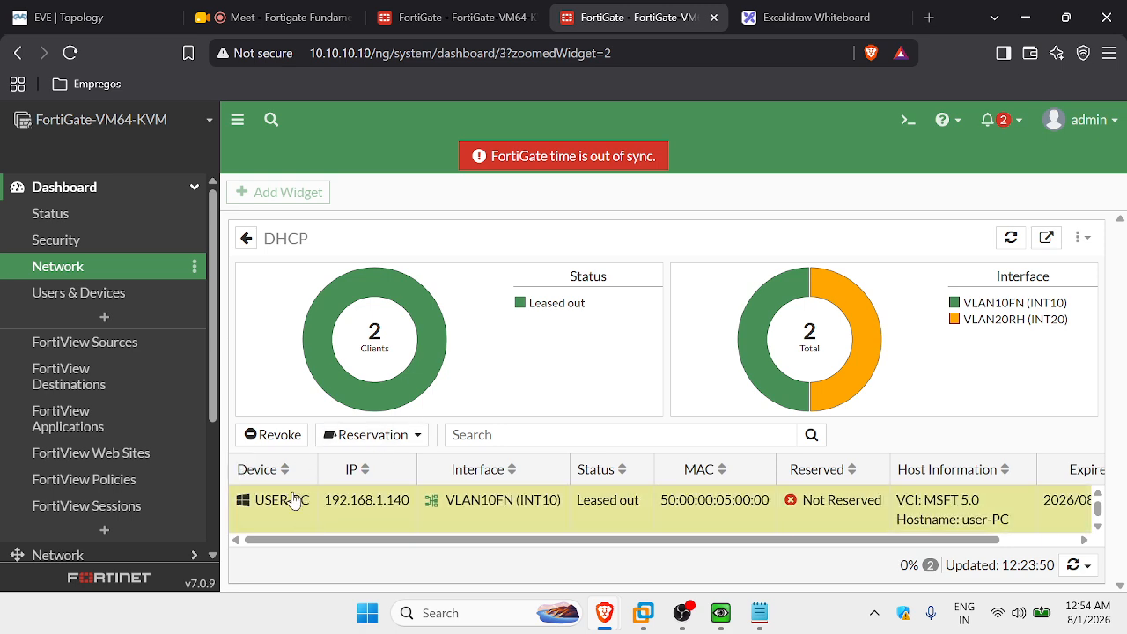
{"action": "mouse_move", "coordinate": [282, 502]}
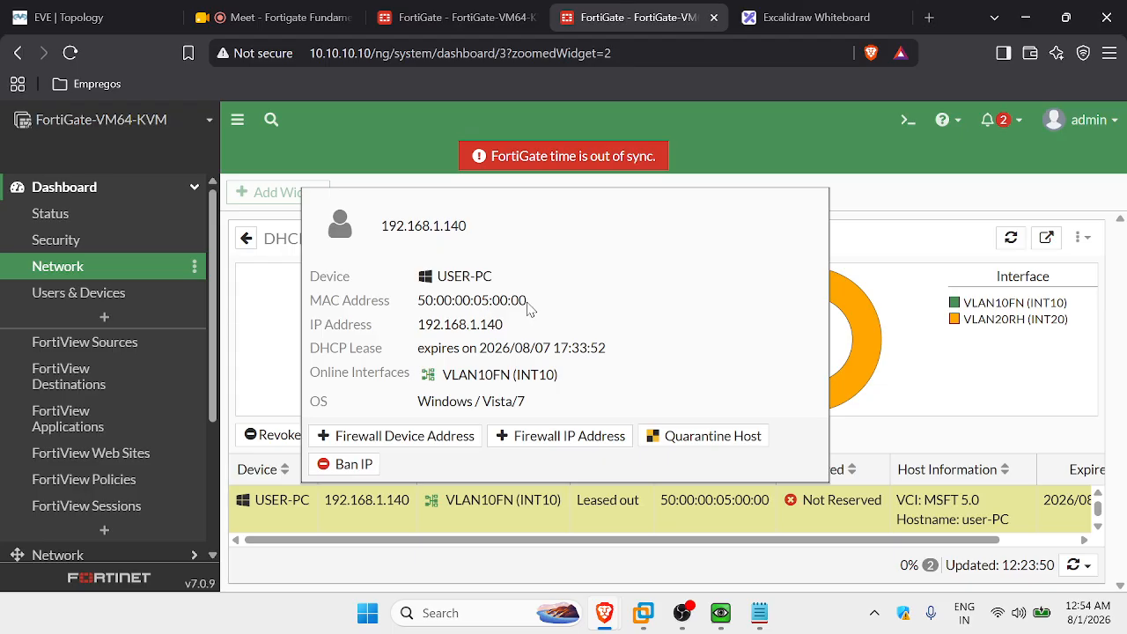
{"action": "left_click_drag", "start_coordinate": [528, 306], "coordinate": [421, 300]}
{"action": "key", "text": "ctrl+c"}
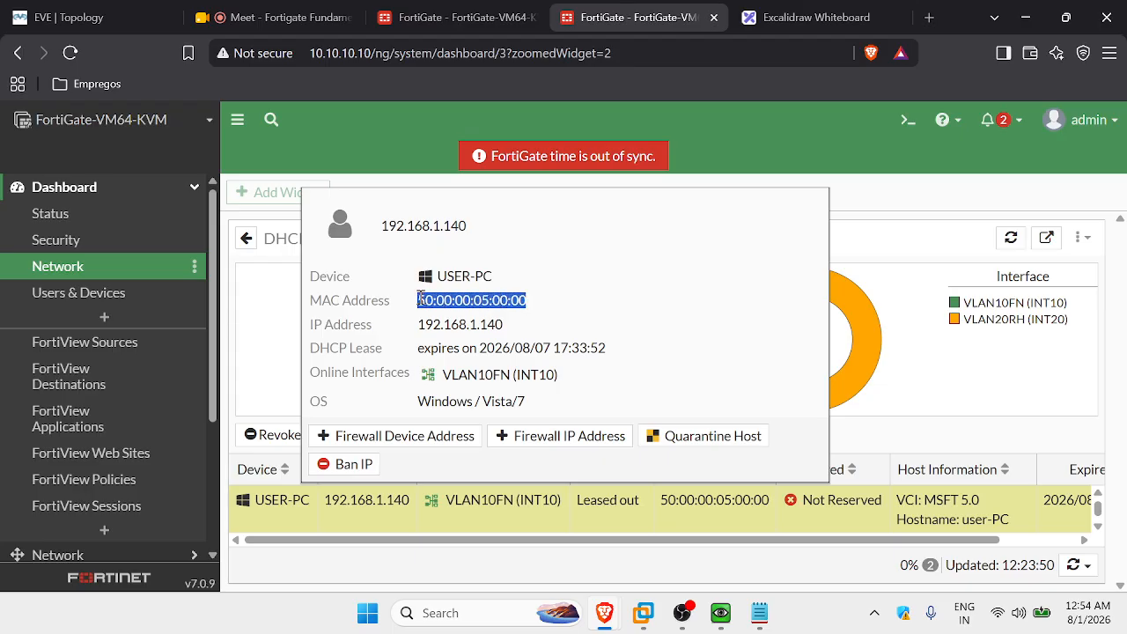
{"action": "left_click", "coordinate": [759, 612]}
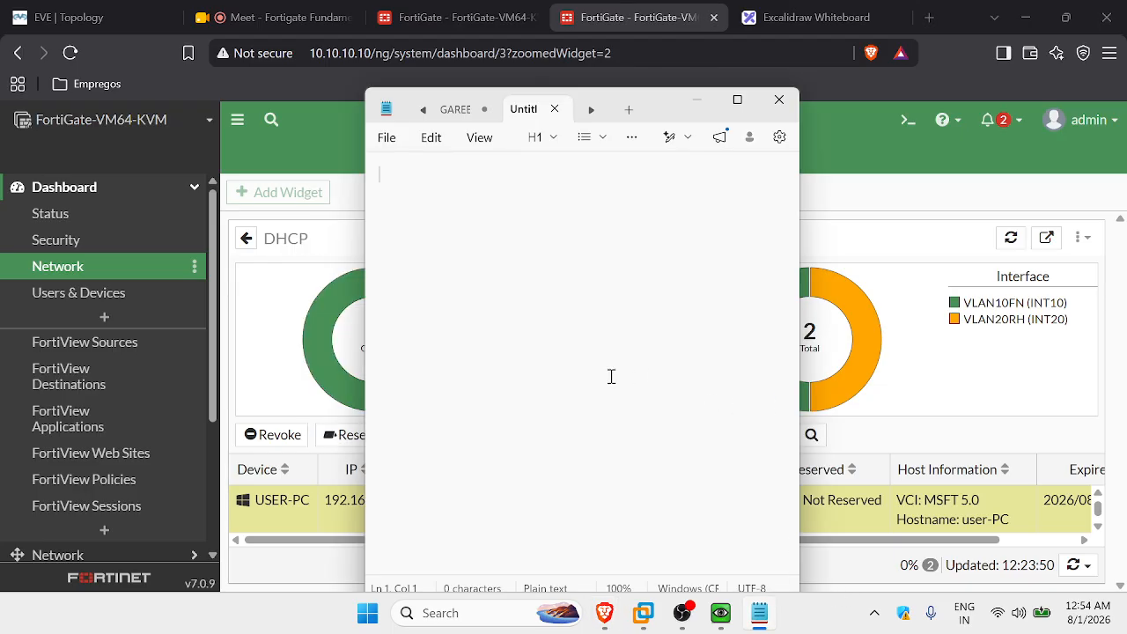
{"action": "key", "text": "ctrl+v"}
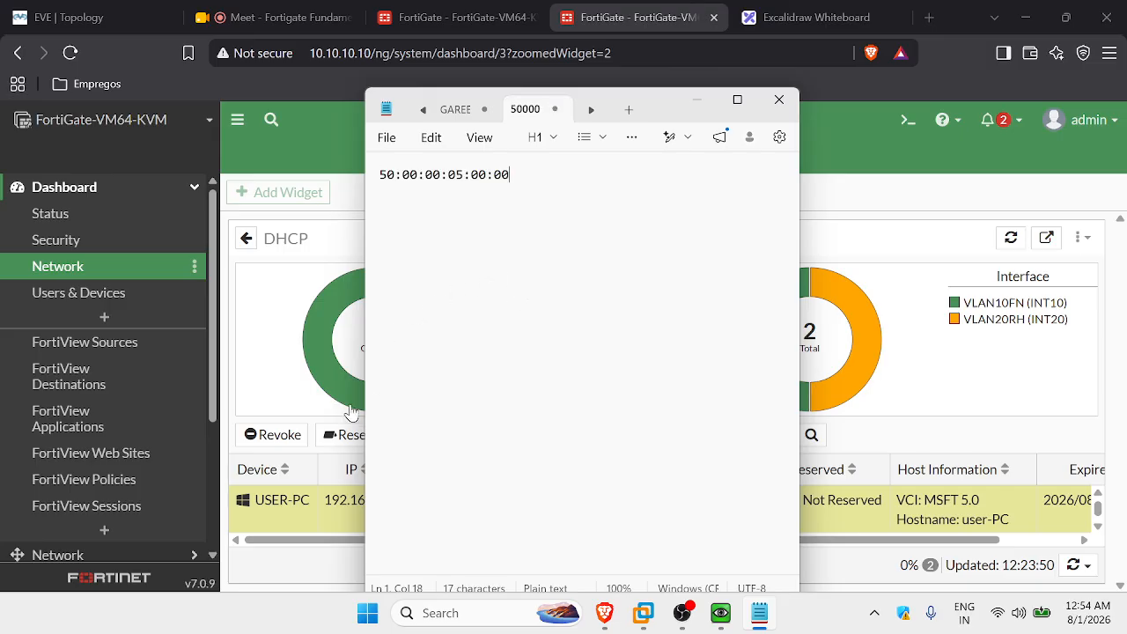
Add USER-PC's IP 192.168.1.140 on a new line in the note.
{"action": "left_click", "coordinate": [249, 508]}
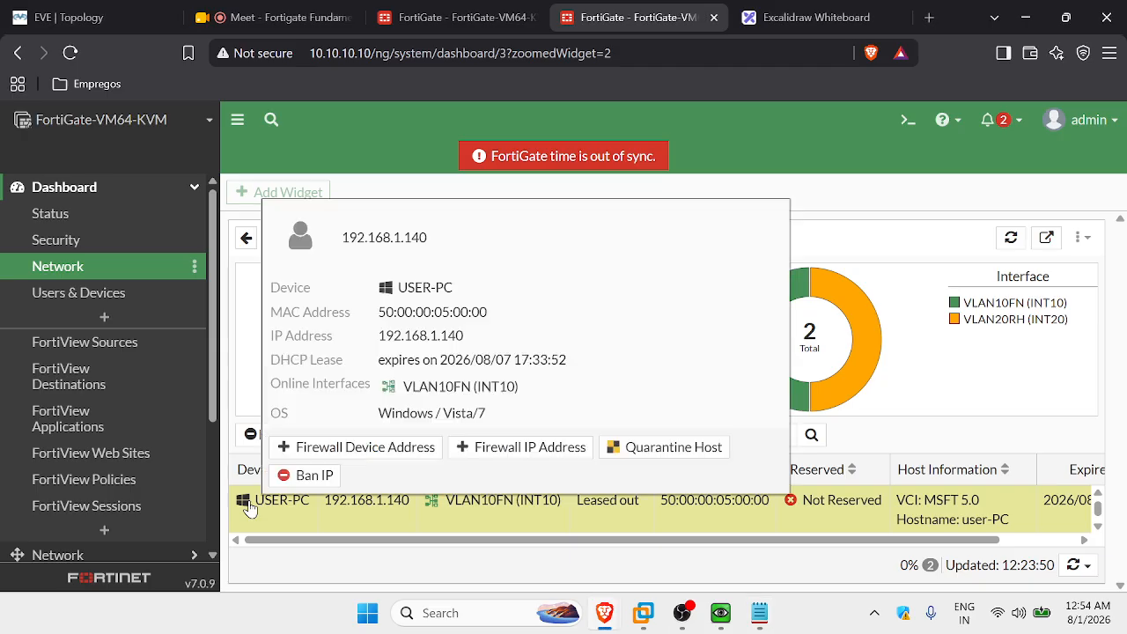
{"action": "left_click_drag", "start_coordinate": [465, 336], "coordinate": [368, 344]}
{"action": "key", "text": "ctrl+c"}
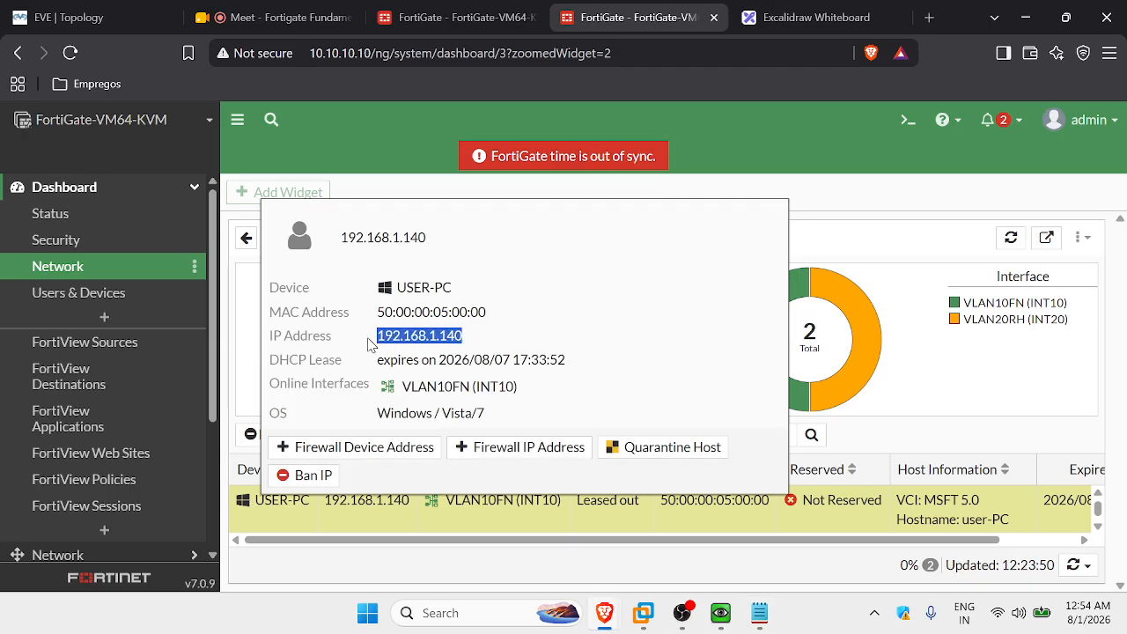
{"action": "left_click", "coordinate": [759, 613]}
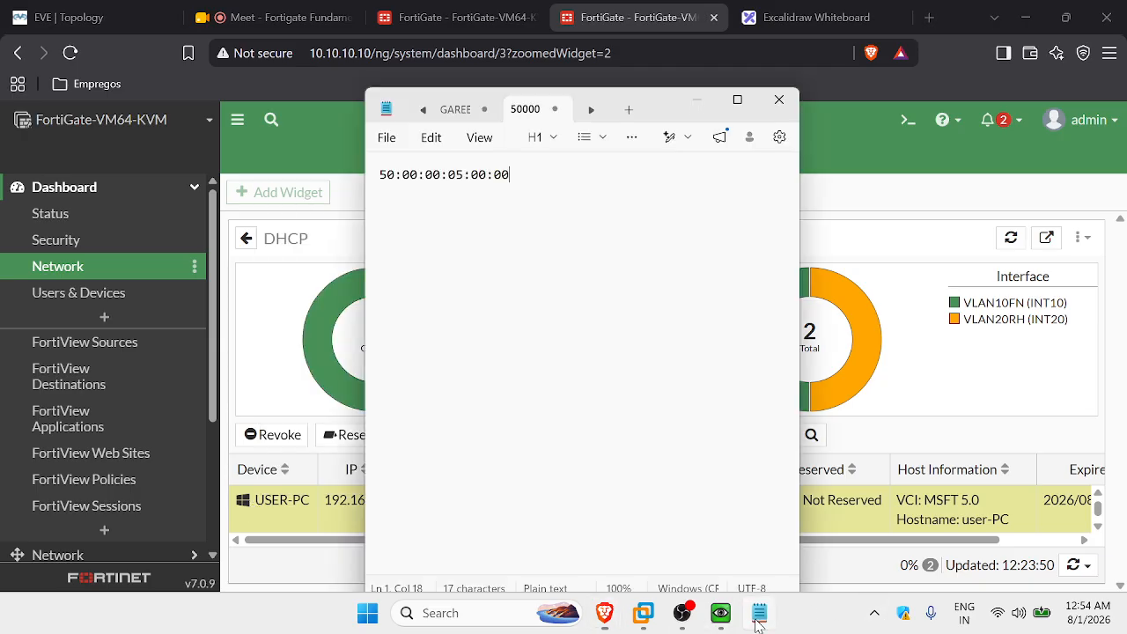
{"action": "key", "text": "Return"}
{"action": "key", "text": "ctrl+v"}
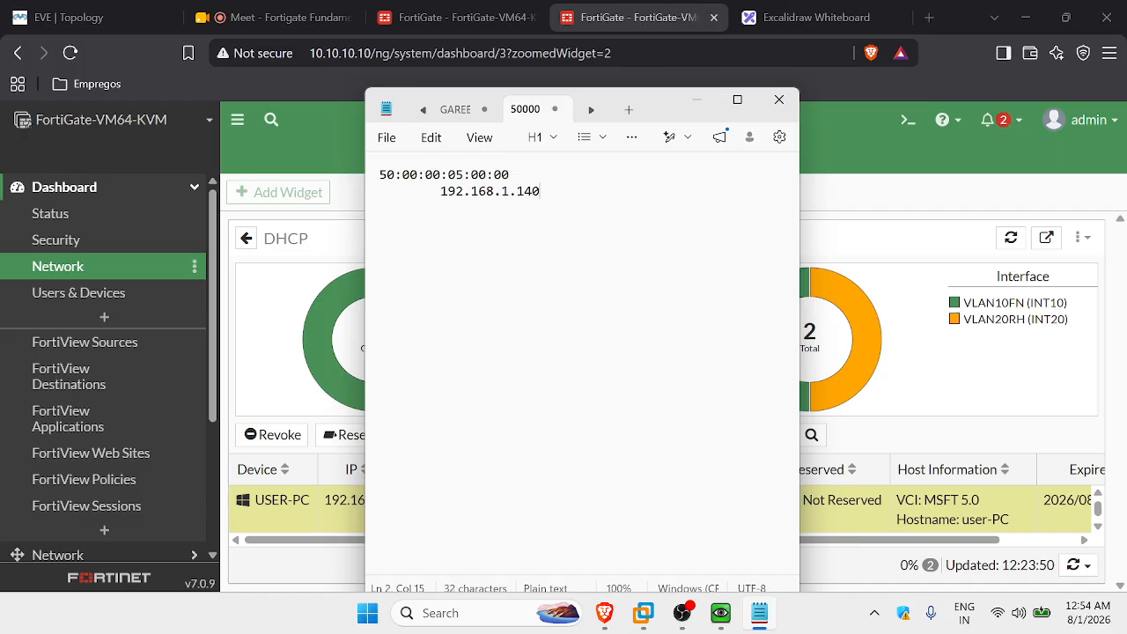
Create a new firewall policy named ALLOW-FN-TO-SERVER.
{"action": "left_click", "coordinate": [696, 100]}
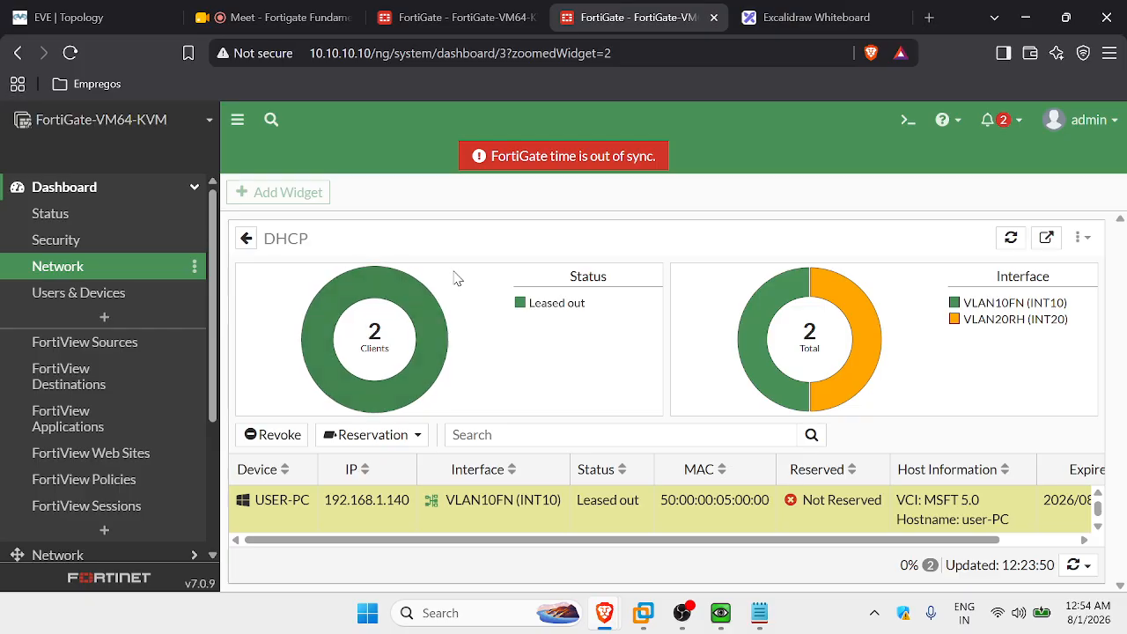
{"action": "left_click", "coordinate": [93, 189]}
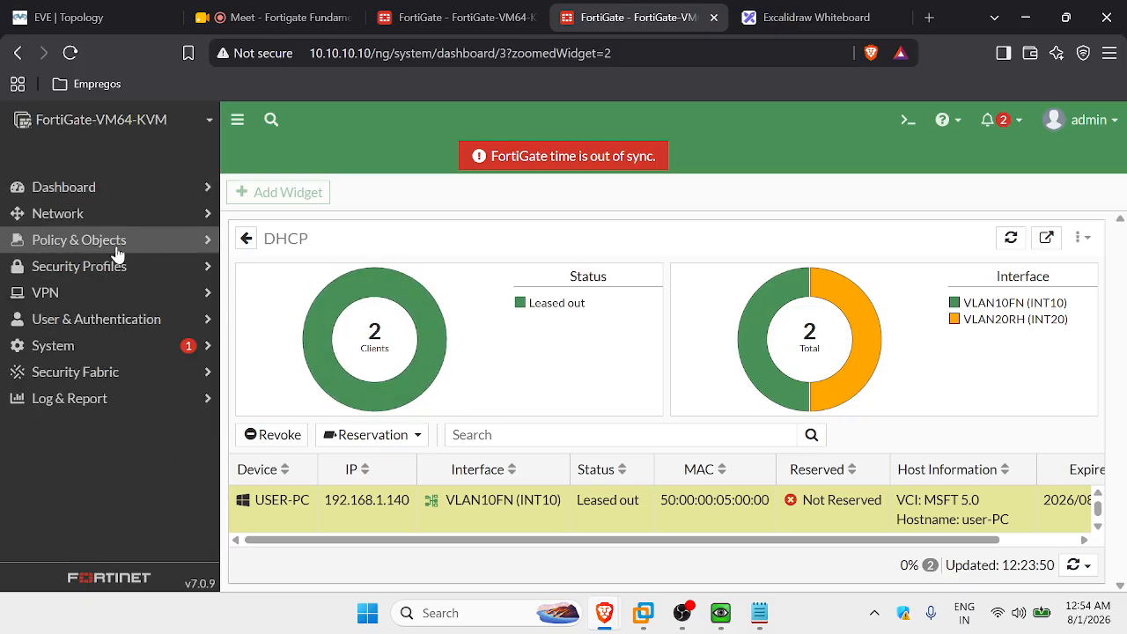
{"action": "left_click", "coordinate": [81, 246]}
{"action": "left_click", "coordinate": [111, 264]}
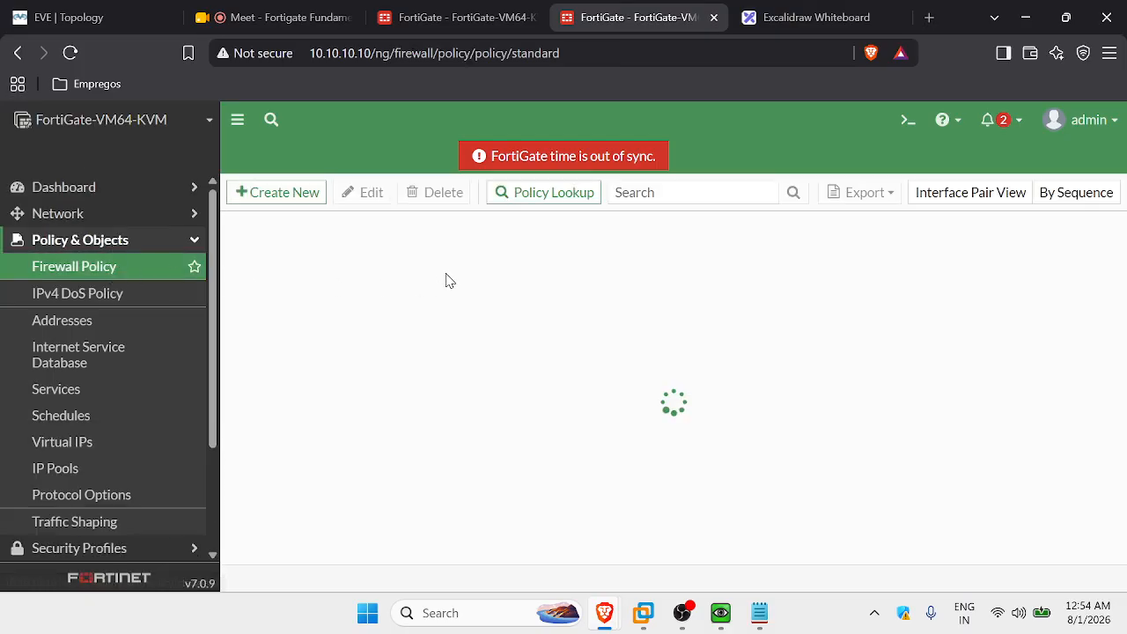
{"action": "left_click", "coordinate": [292, 201]}
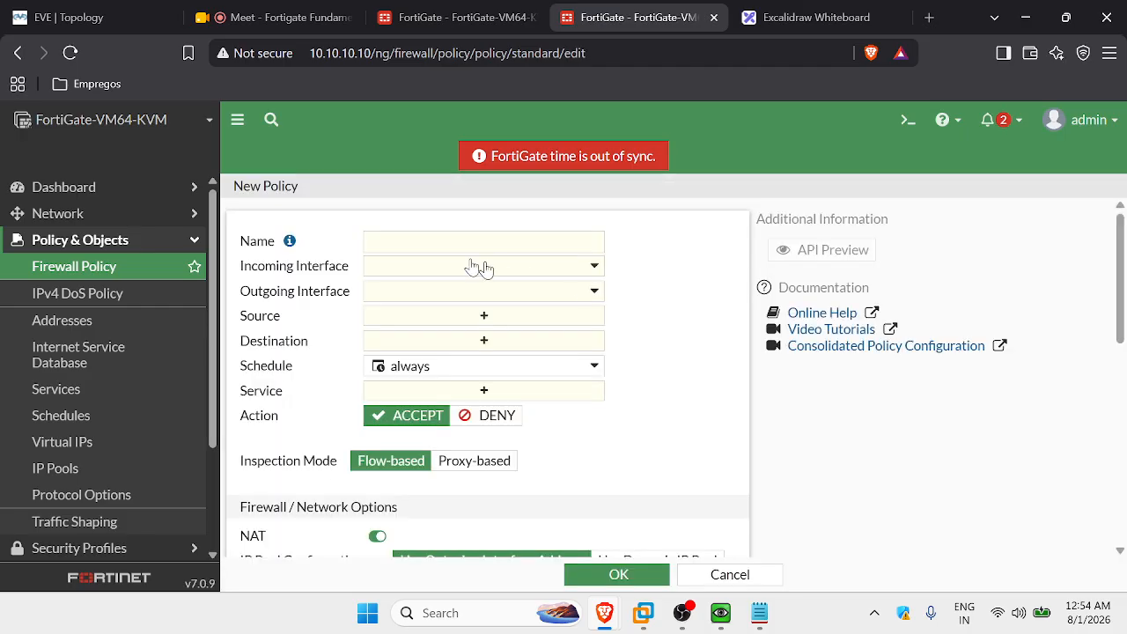
{"action": "left_click", "coordinate": [457, 241]}
{"action": "key", "text": "Caps_Lock"}
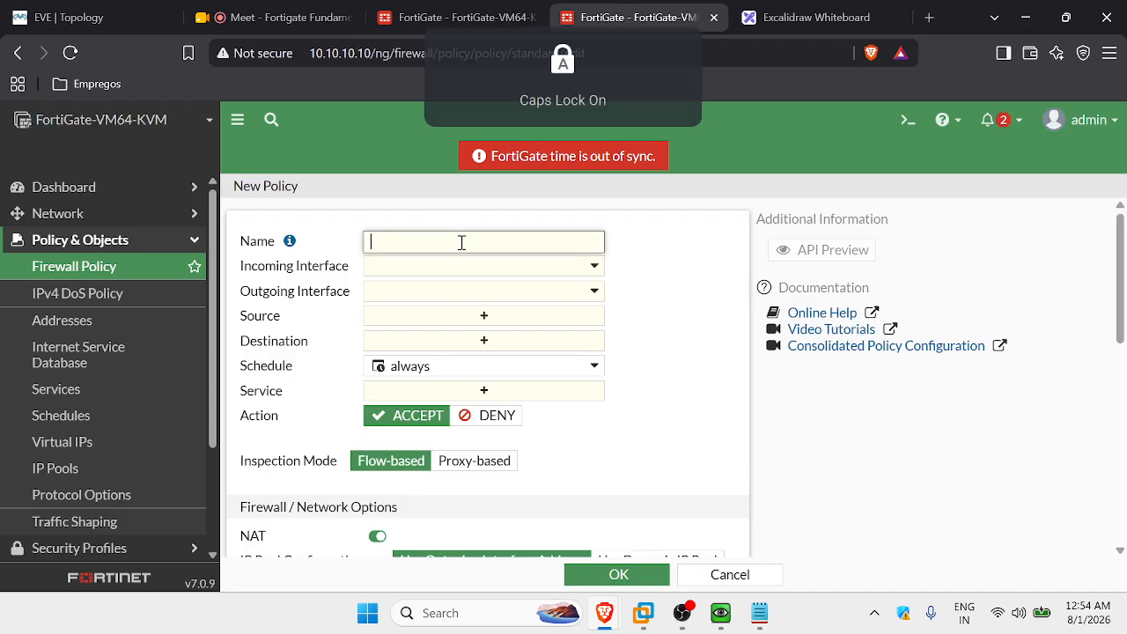
{"action": "type", "text": "ALLOW-FN-TO"}
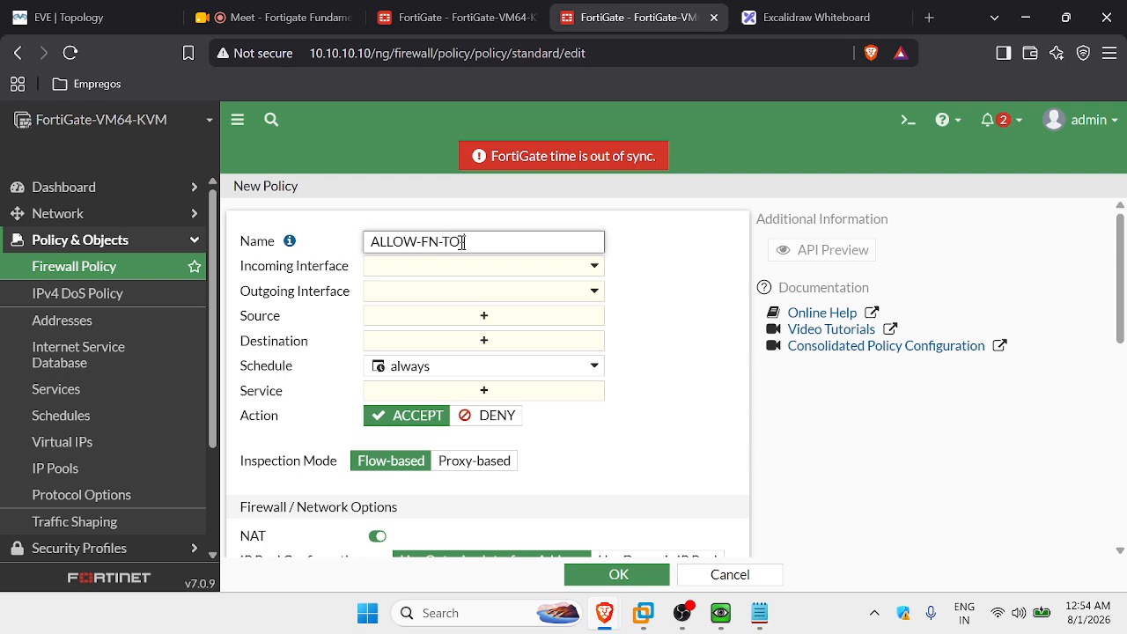
{"action": "type", "text": "-SERVER"}
{"action": "key", "text": "Caps_Lock"}
{"action": "left_click", "coordinate": [643, 266]}
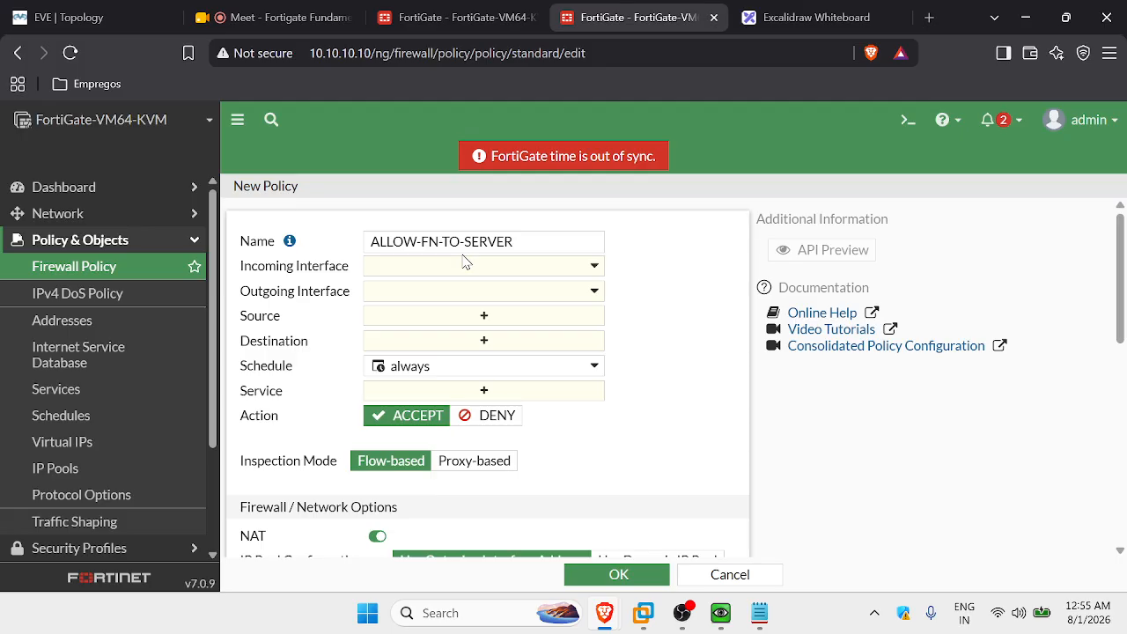
Set incoming interface ZONE-LAN-INTERFACE and outgoing interface to-FGT-FW-2 (port3).
{"action": "left_click", "coordinate": [485, 270]}
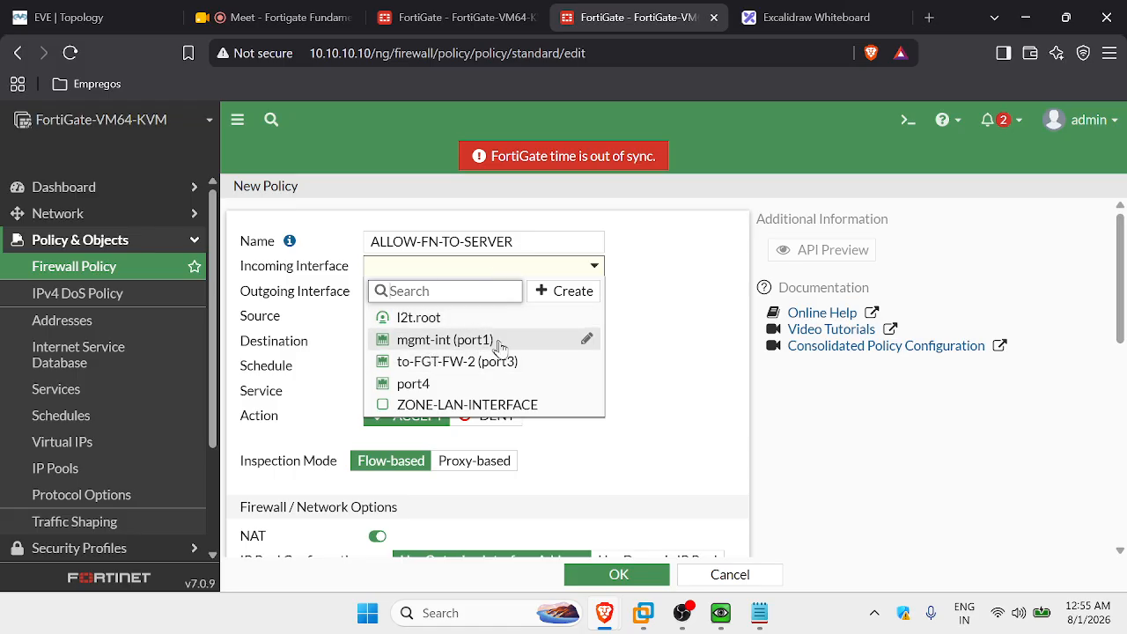
{"action": "left_click", "coordinate": [472, 405]}
{"action": "left_click", "coordinate": [459, 292]}
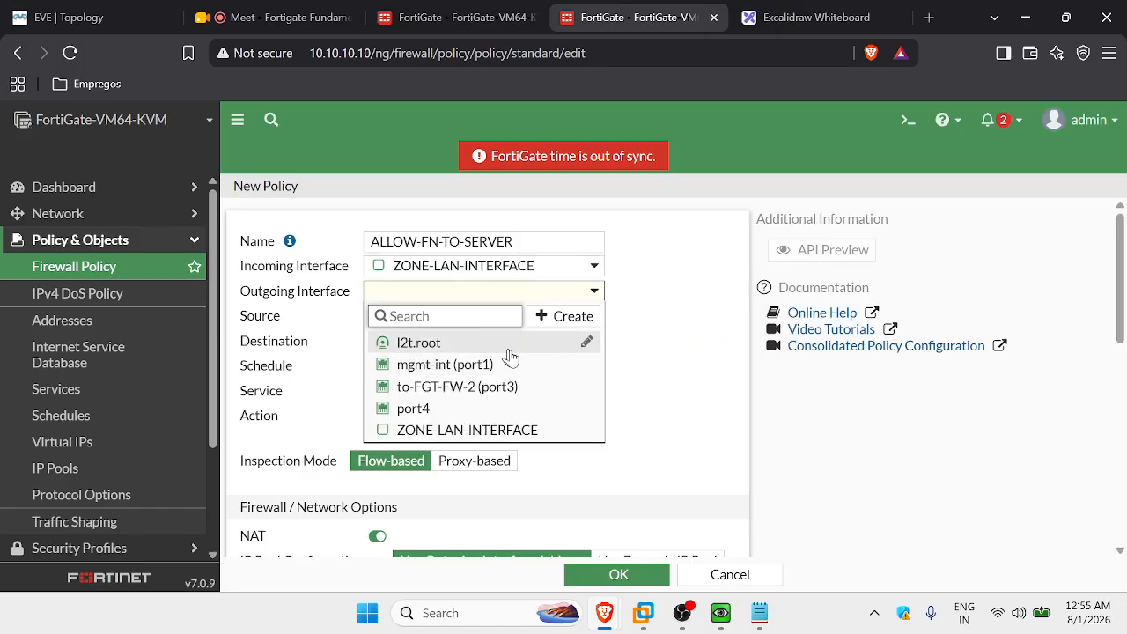
{"action": "left_click", "coordinate": [458, 392]}
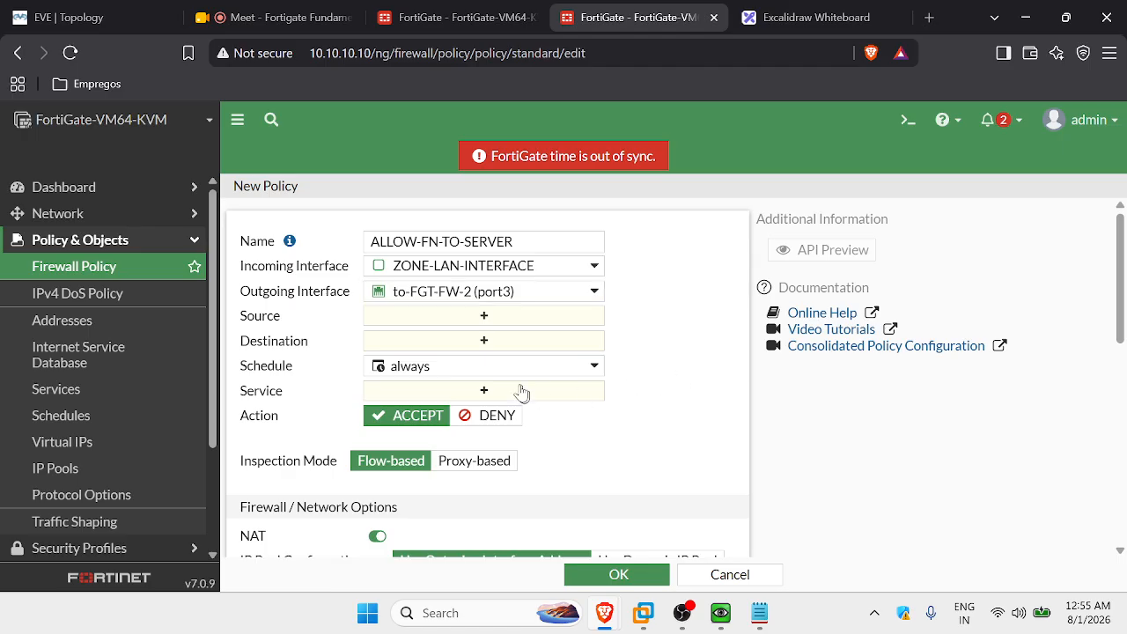
{"action": "left_click", "coordinate": [485, 317]}
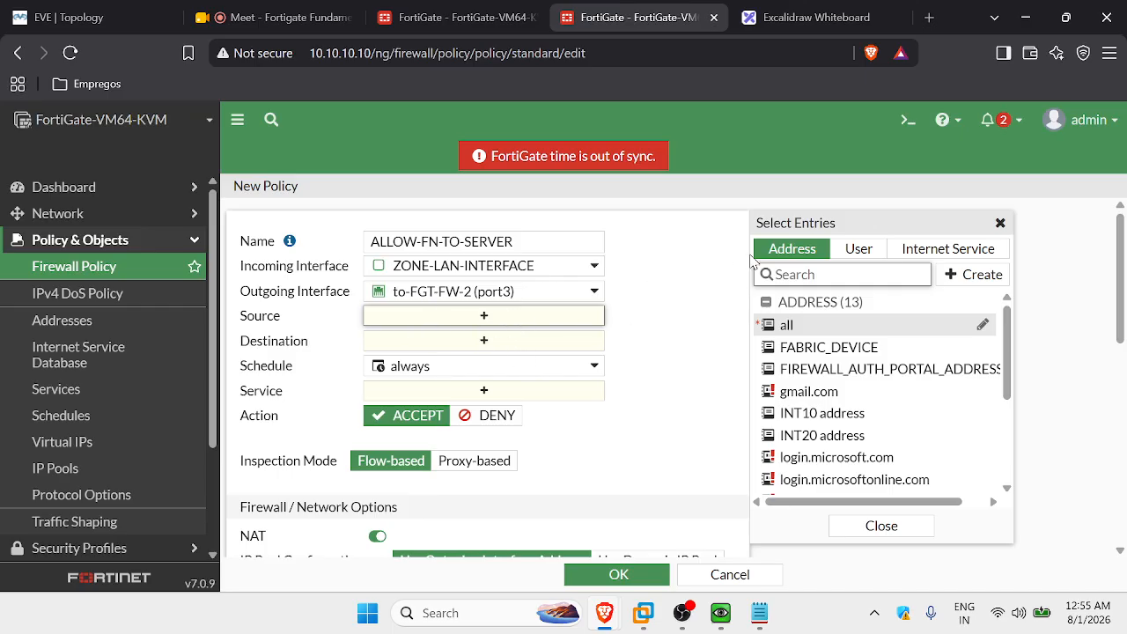
Start a new source address named WINDOWS-MAC with type MAC address.
{"action": "left_click", "coordinate": [858, 249]}
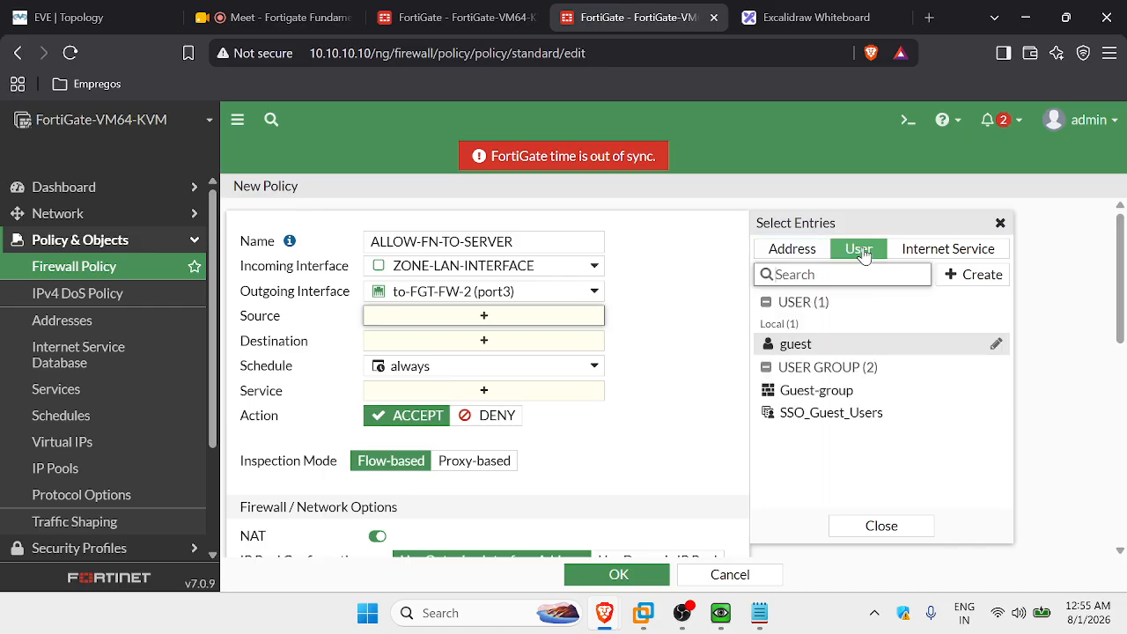
{"action": "left_click", "coordinate": [920, 257]}
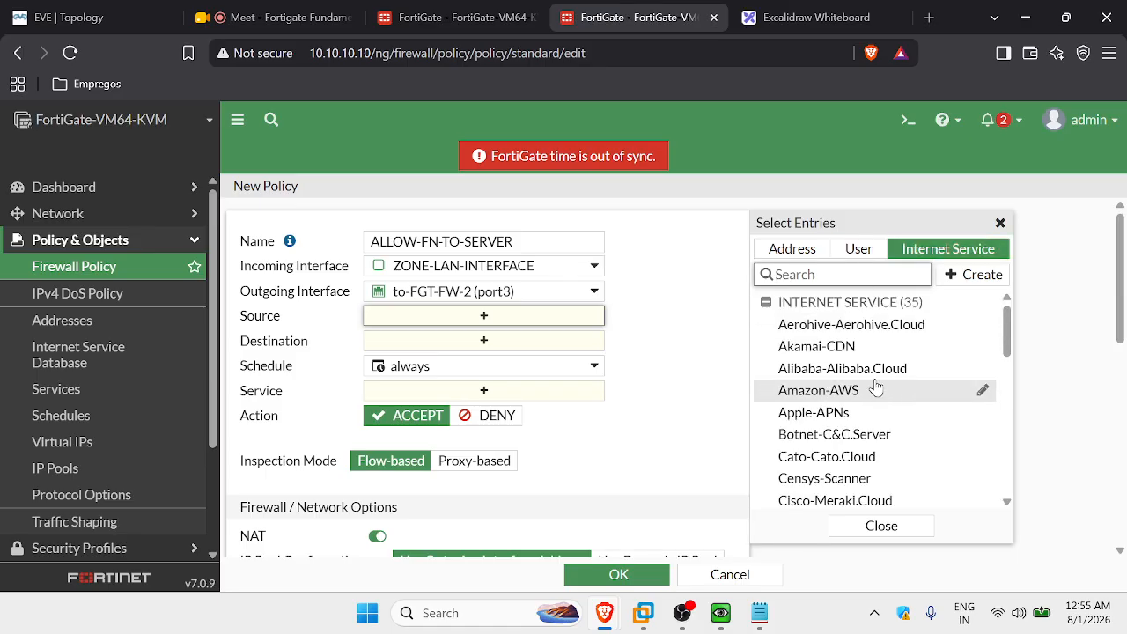
{"action": "left_click", "coordinate": [858, 249]}
{"action": "left_click", "coordinate": [783, 251]}
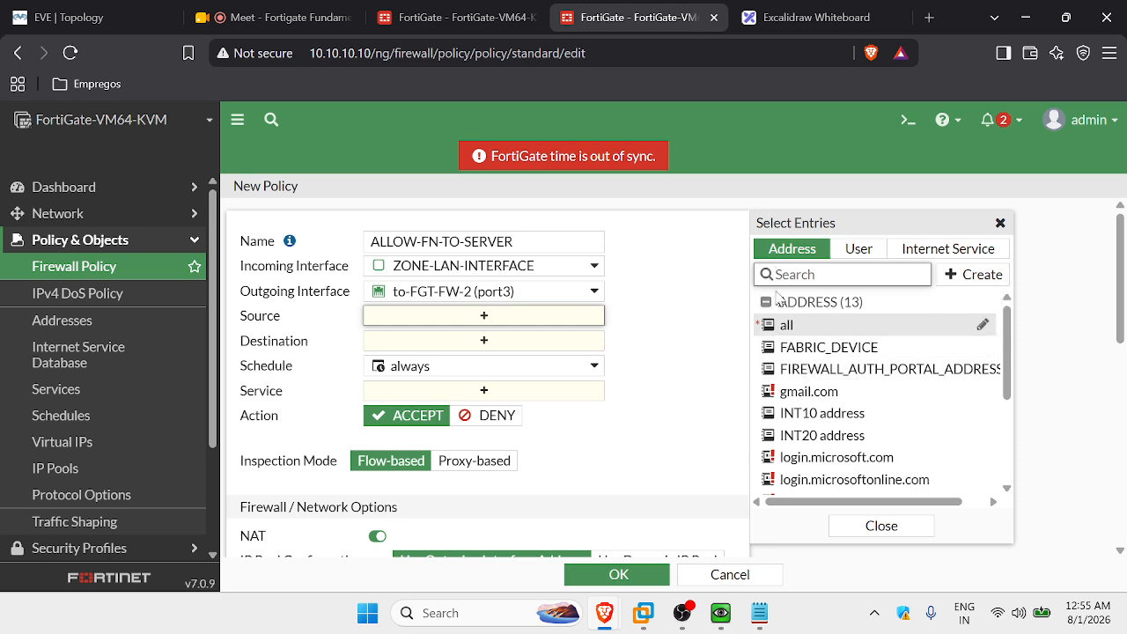
{"action": "left_click", "coordinate": [947, 281]}
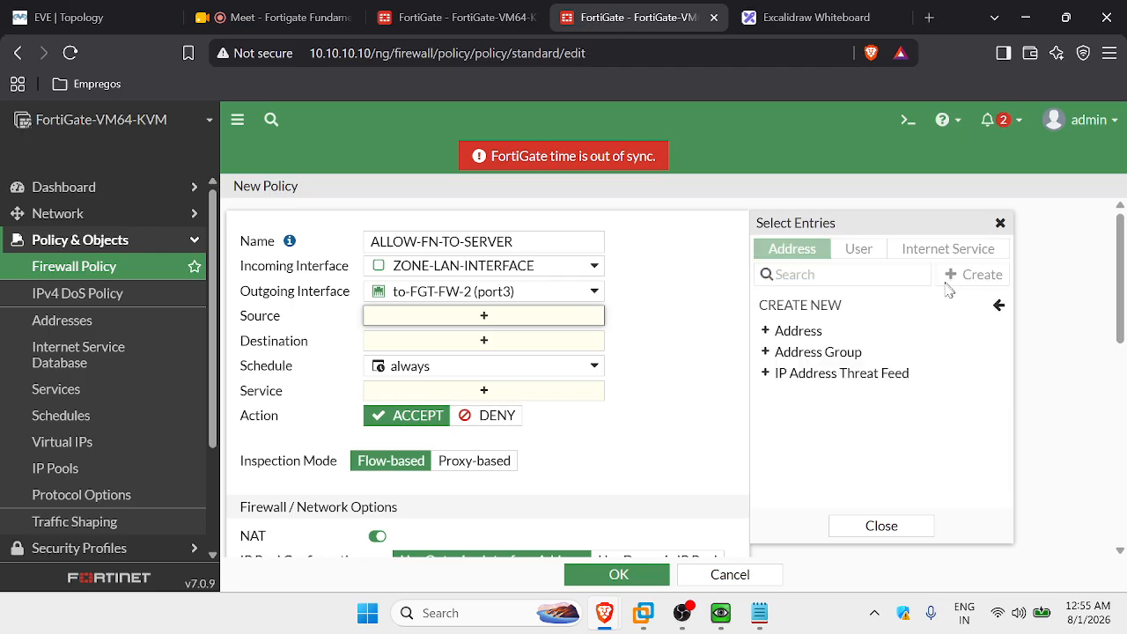
{"action": "left_click", "coordinate": [807, 339]}
{"action": "left_click", "coordinate": [548, 231]}
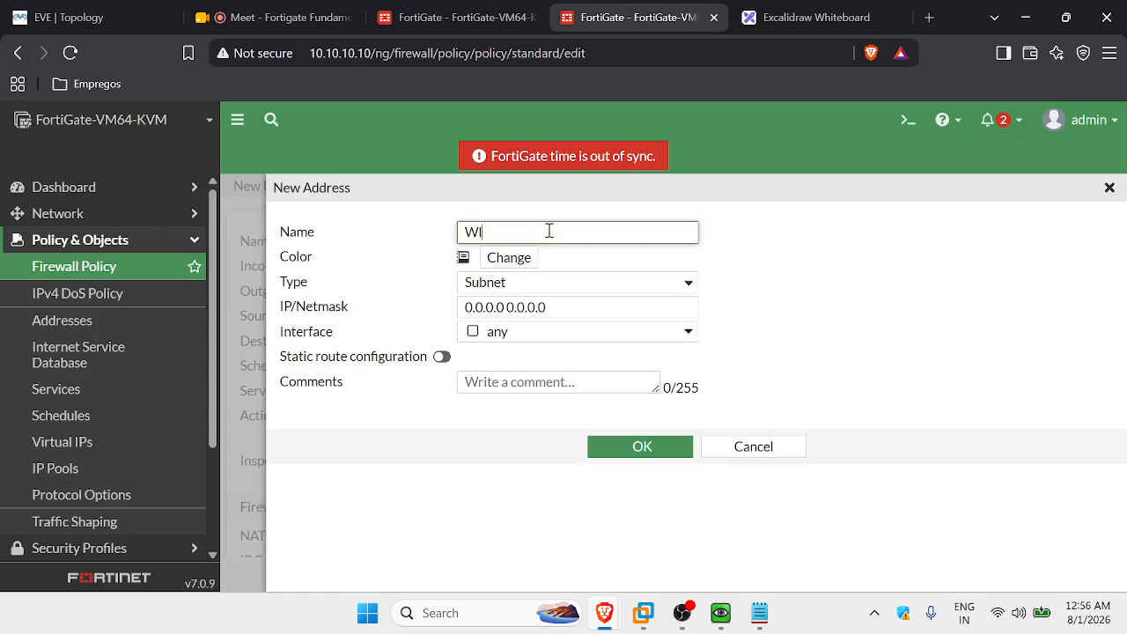
{"action": "type", "text": "WINDOWS-MAC"}
{"action": "left_click", "coordinate": [597, 283]}
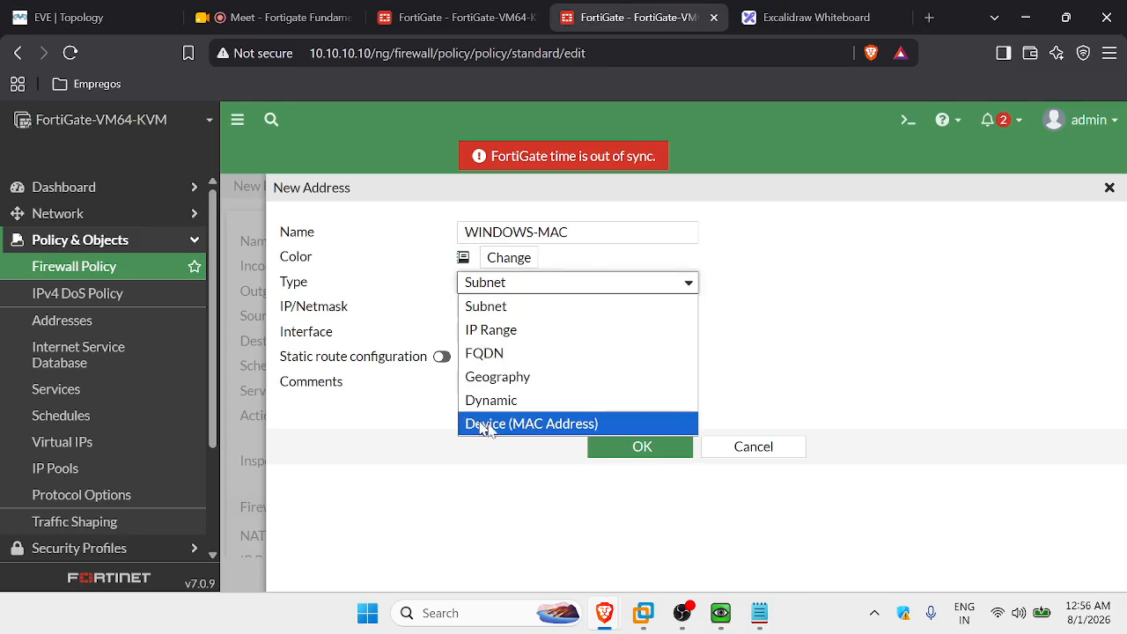
{"action": "left_click", "coordinate": [546, 425]}
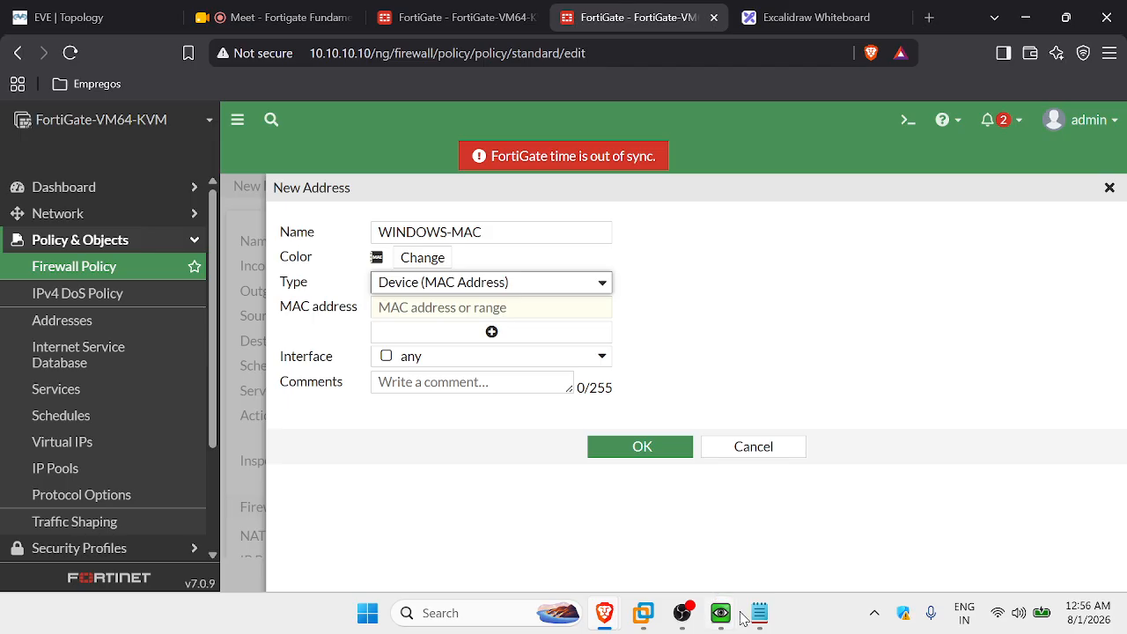
Paste MAC 50:00:00:05:00:00 from the note and save the address.
{"action": "left_click", "coordinate": [773, 623]}
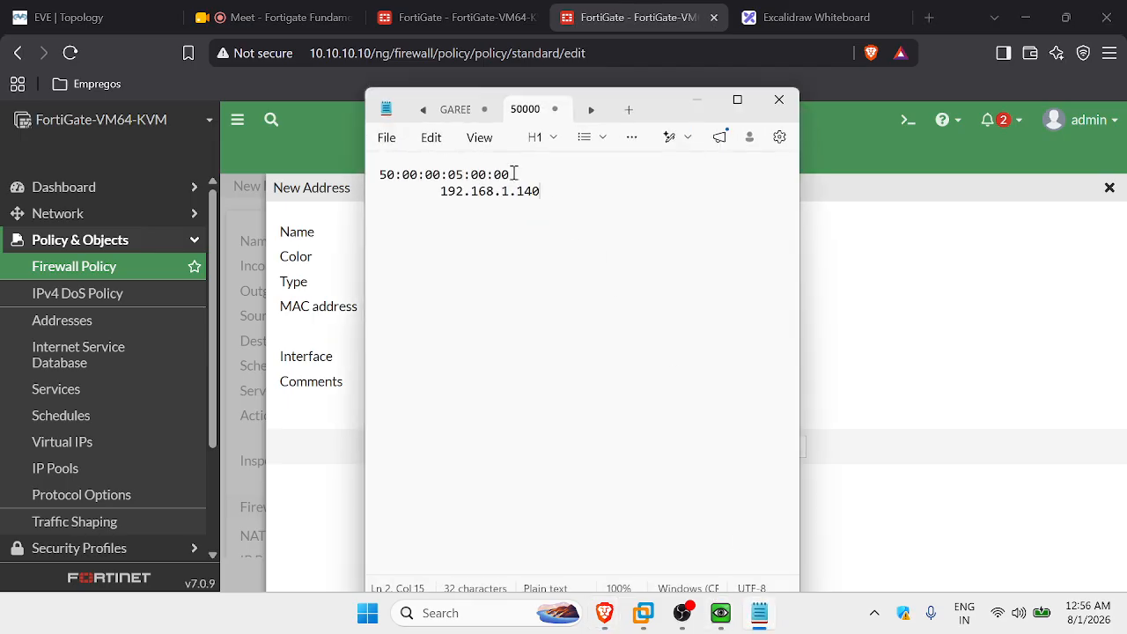
{"action": "left_click_drag", "start_coordinate": [513, 174], "coordinate": [378, 173]}
{"action": "key", "text": "ctrl+c"}
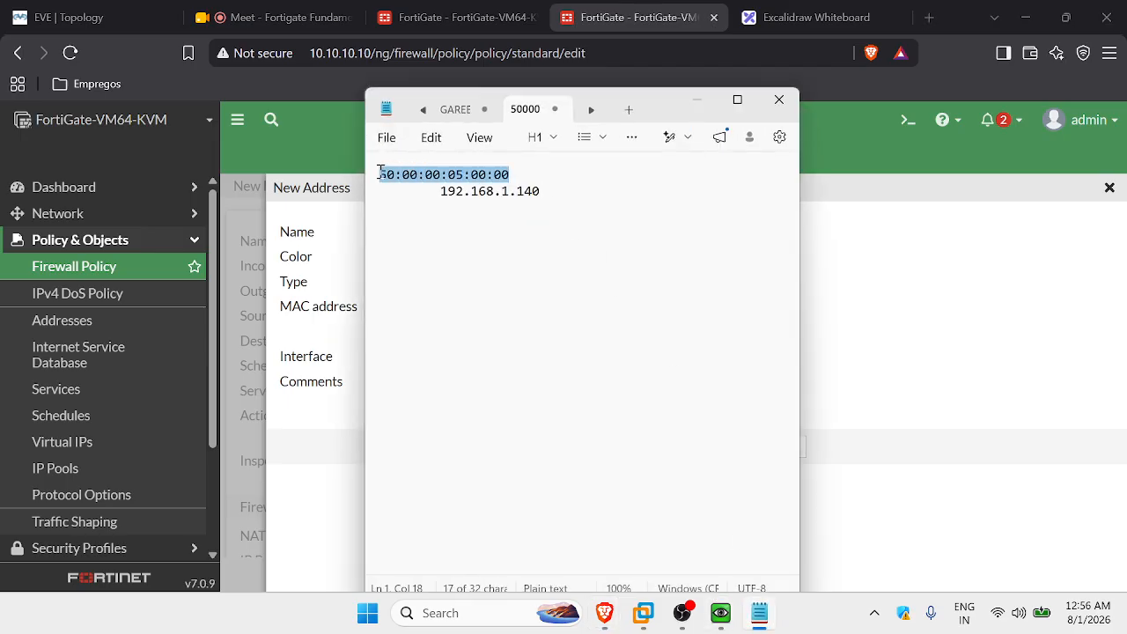
{"action": "left_click", "coordinate": [352, 227]}
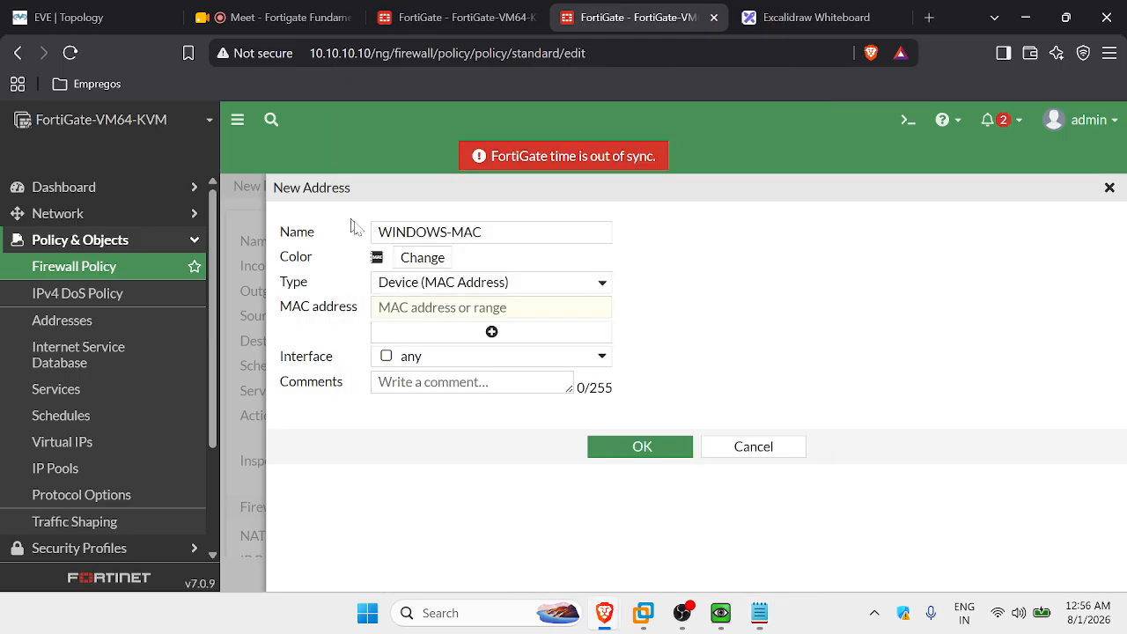
{"action": "left_click", "coordinate": [458, 310]}
{"action": "key", "text": "ctrl+v"}
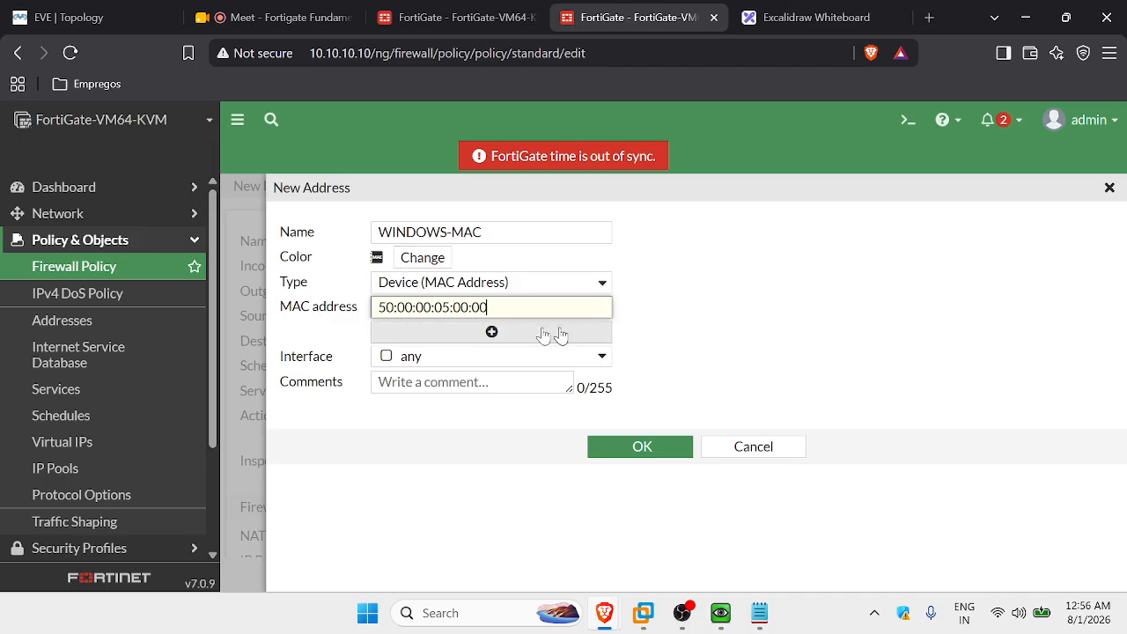
{"action": "left_click", "coordinate": [671, 451]}
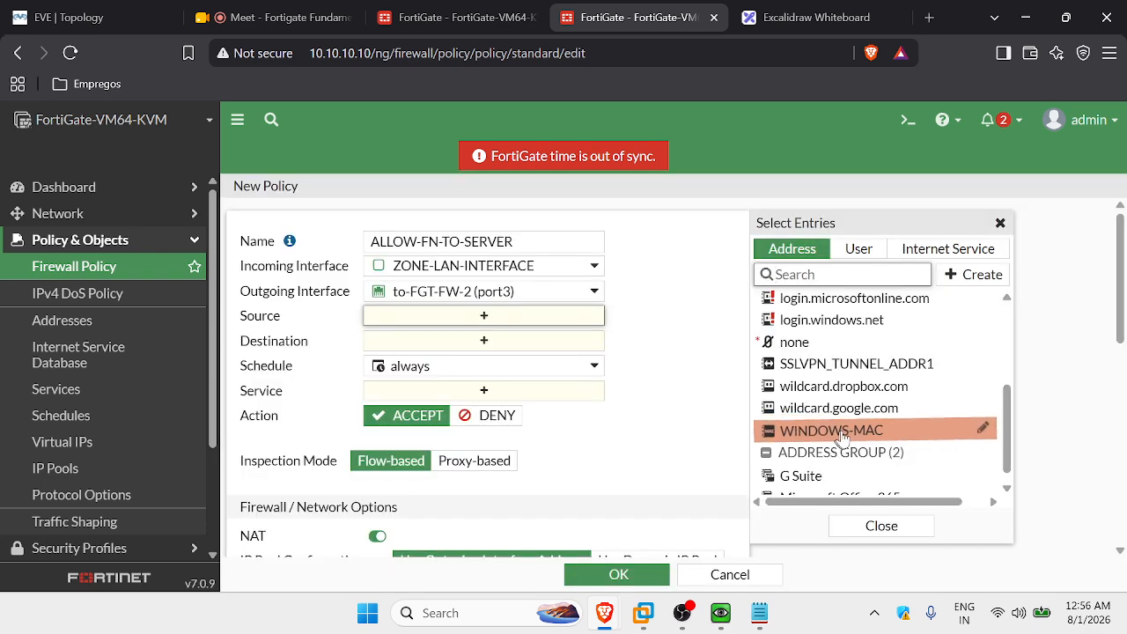
Select WINDOWS-MAC as the ALLOW-FN-TO-SERVER source, then begin another new address object.
{"action": "left_click", "coordinate": [842, 437]}
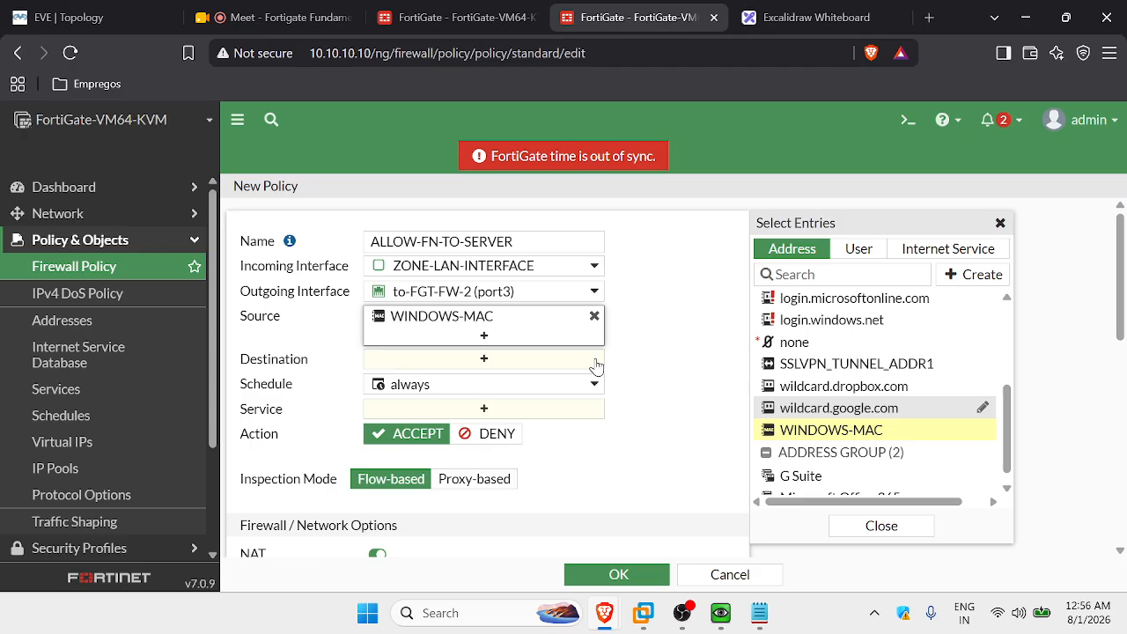
{"action": "left_click", "coordinate": [71, 16]}
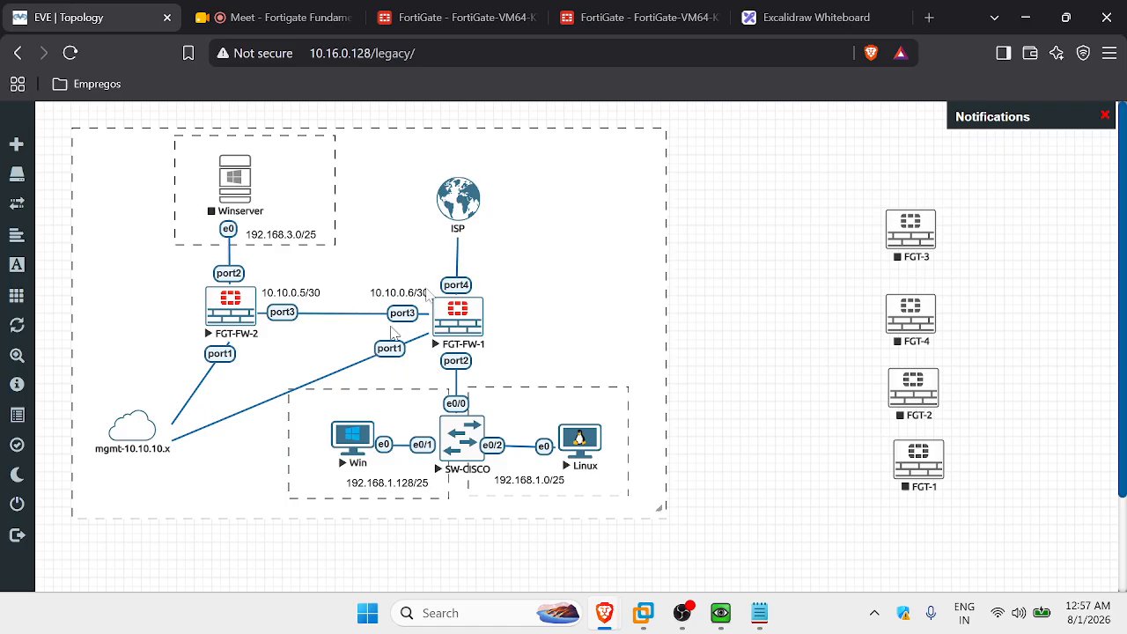
{"action": "left_click", "coordinate": [617, 26]}
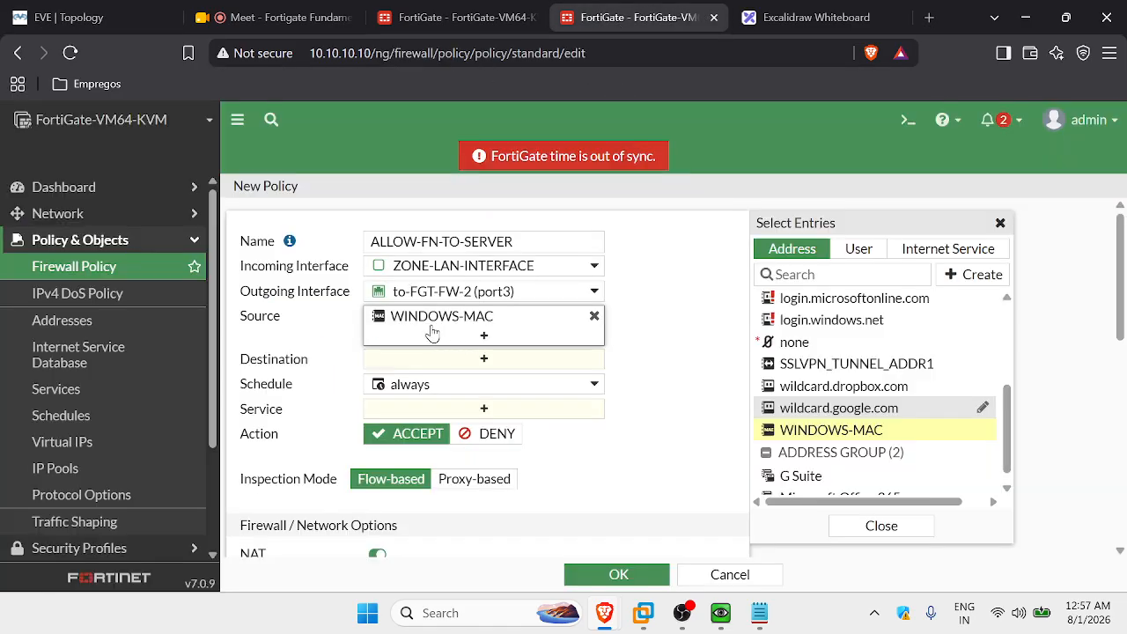
{"action": "mouse_move", "coordinate": [485, 273]}
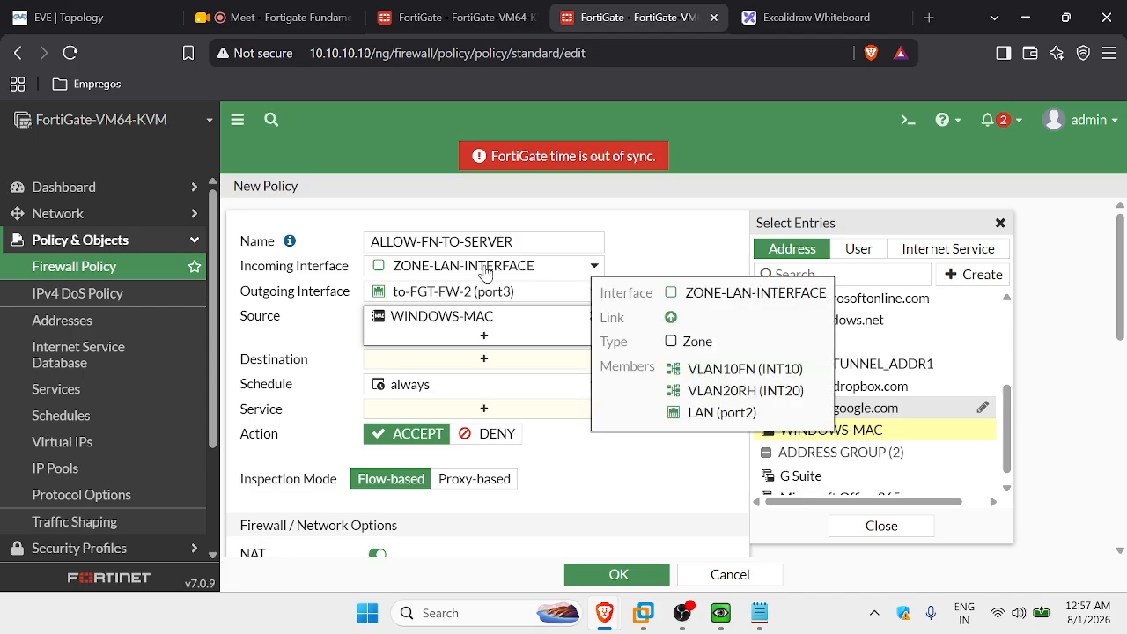
{"action": "mouse_move", "coordinate": [471, 324]}
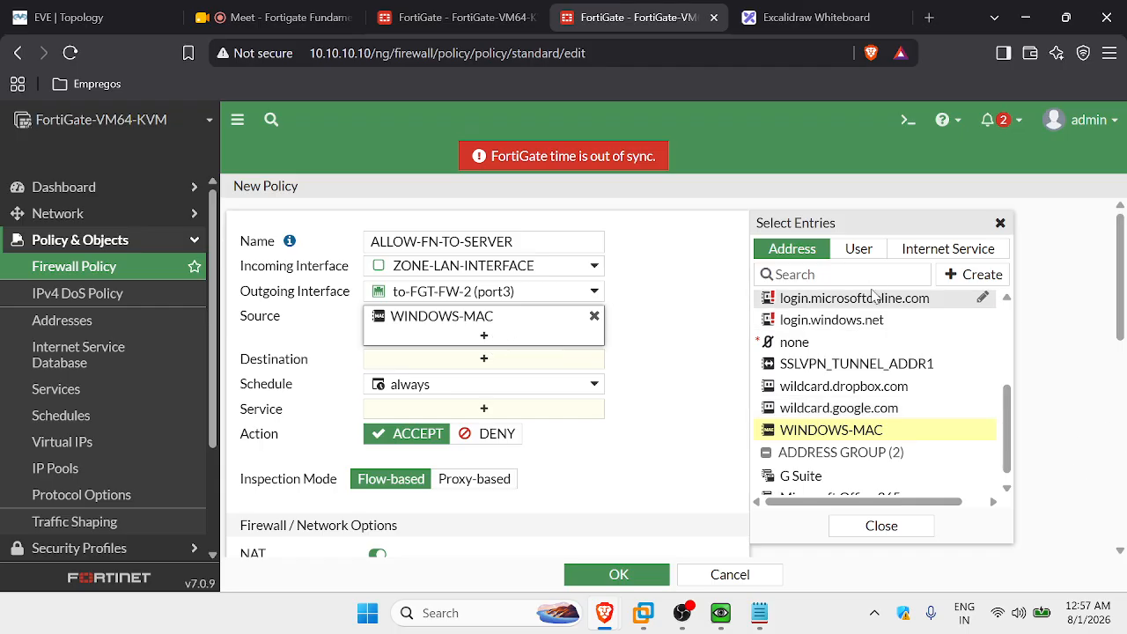
{"action": "left_click", "coordinate": [973, 275]}
{"action": "left_click", "coordinate": [827, 336]}
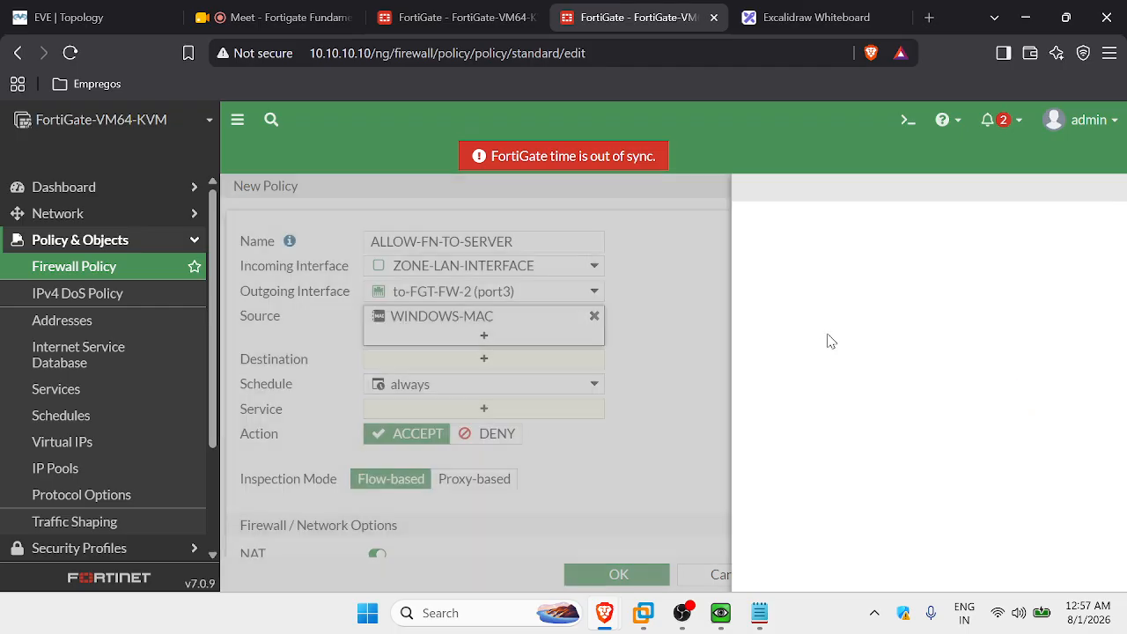
Create Subnet address WINDOWS-IP with IP/Netmask 192.168.1.140/32 and save it.
{"action": "left_click", "coordinate": [510, 284]}
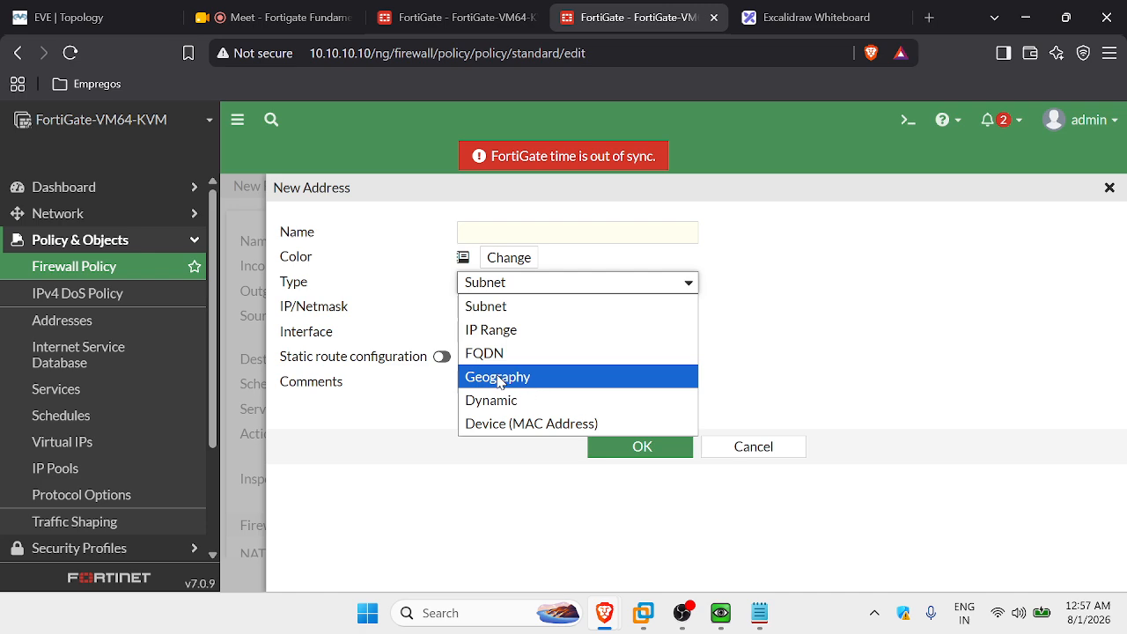
{"action": "left_click", "coordinate": [513, 306]}
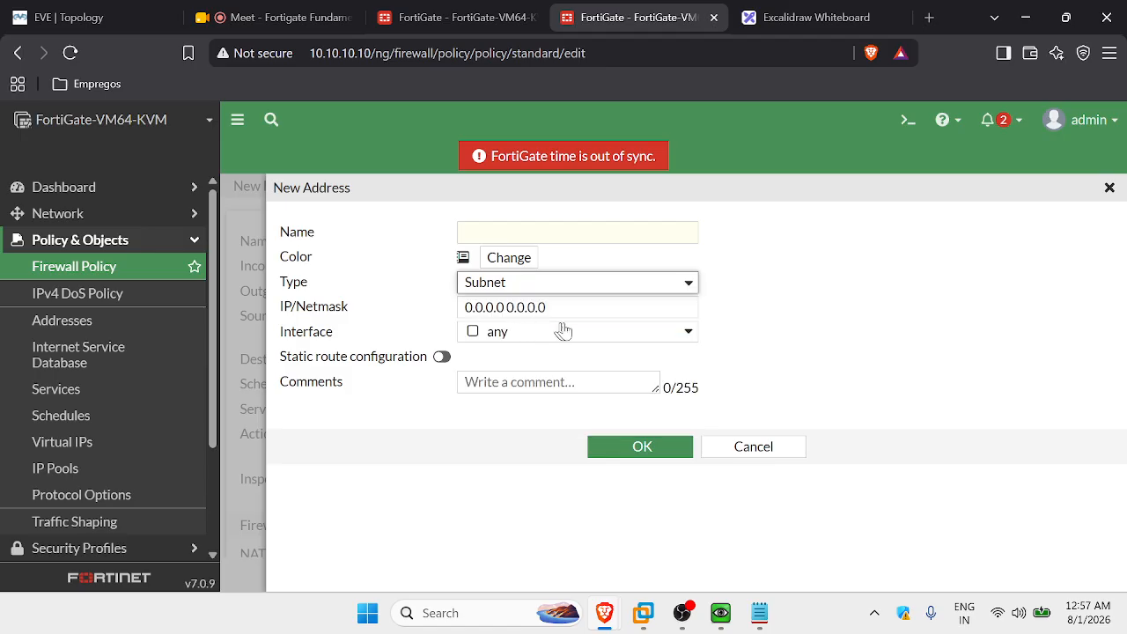
{"action": "left_click", "coordinate": [759, 612]}
{"action": "left_click_drag", "start_coordinate": [549, 195], "coordinate": [439, 191]}
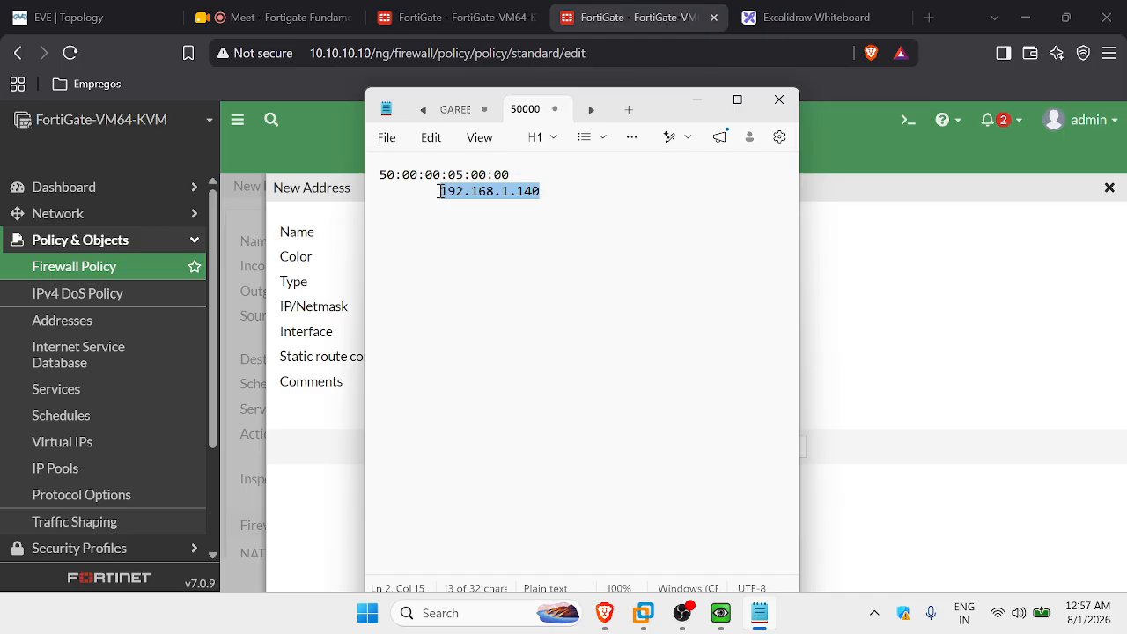
{"action": "left_click", "coordinate": [863, 299]}
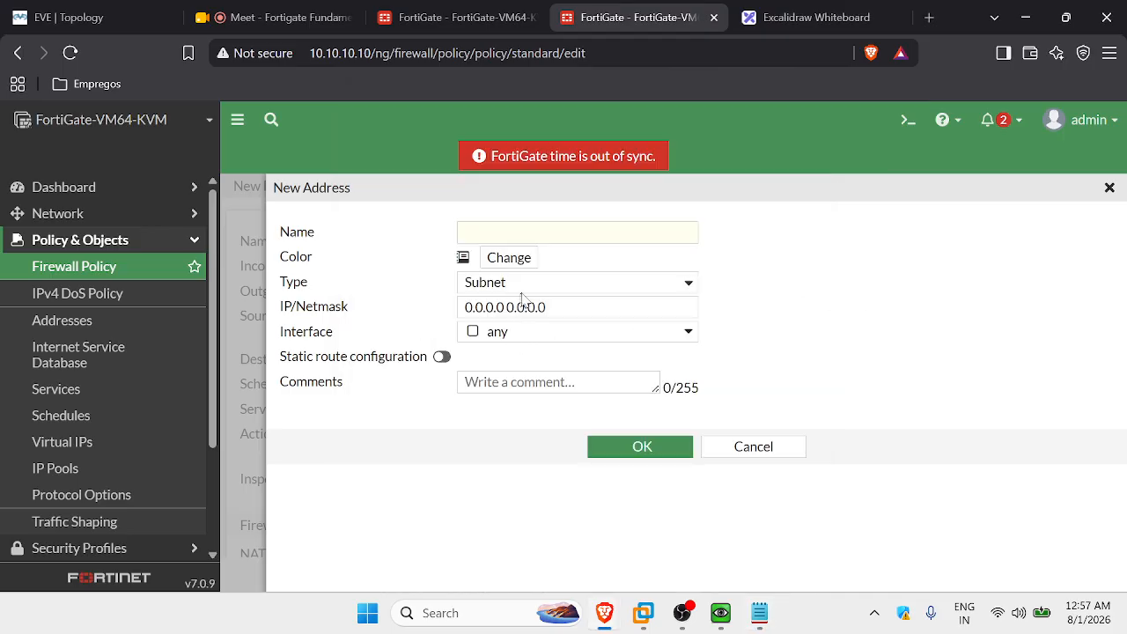
{"action": "left_click", "coordinate": [527, 231]}
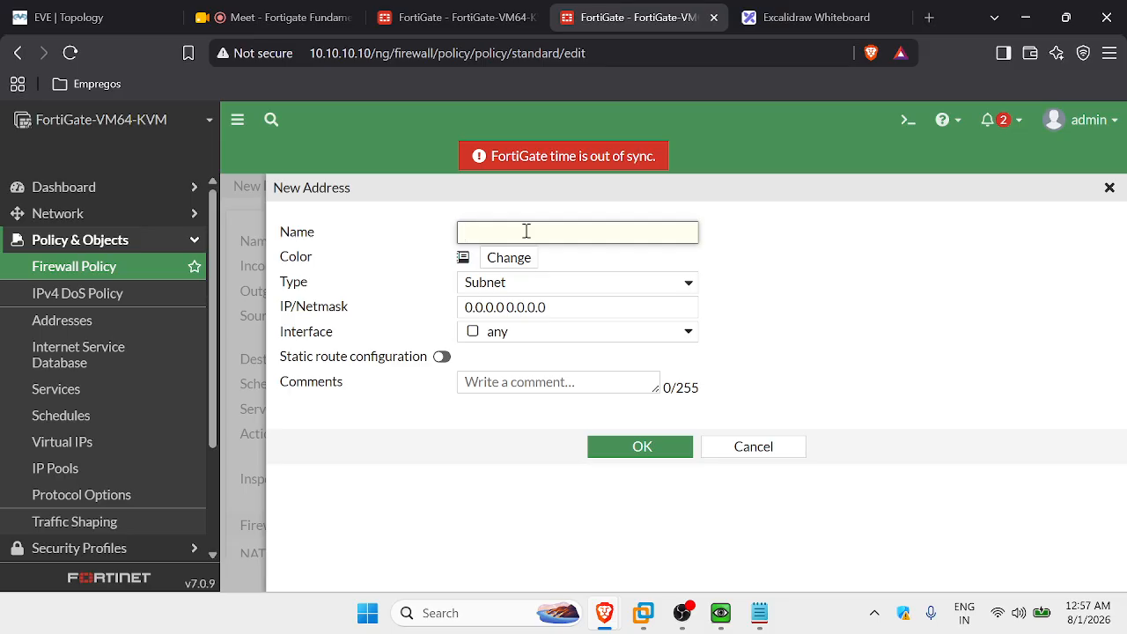
{"action": "type", "text": "WINDOWS-IP"}
{"action": "left_click", "coordinate": [572, 300]}
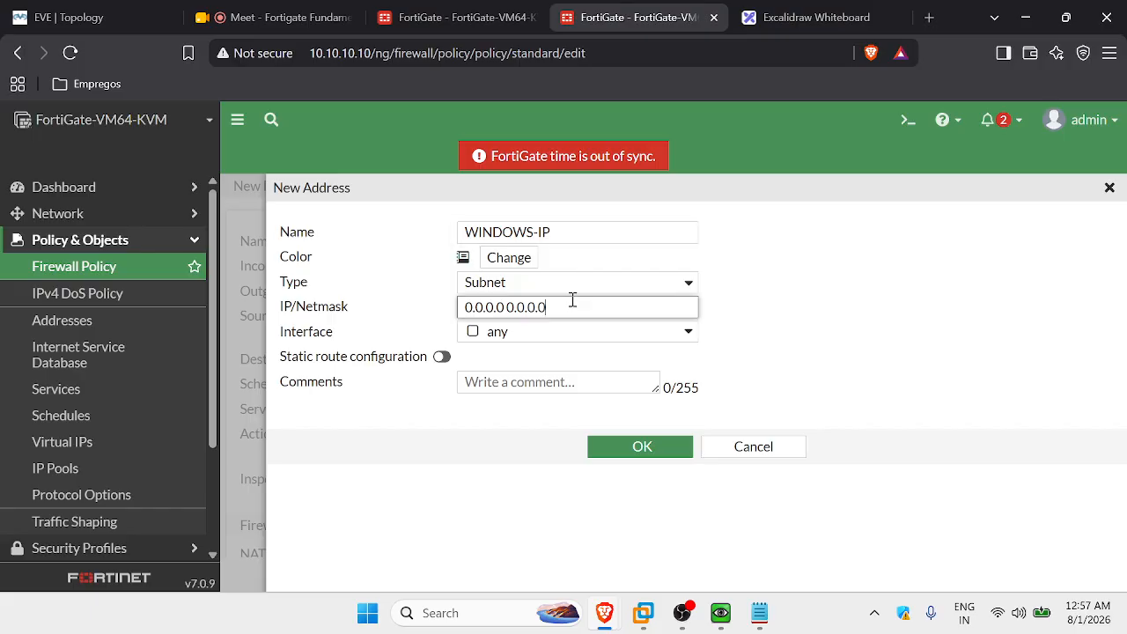
{"action": "key", "text": "ctrl+a"}
{"action": "type", "text": "192.168.1.140"}
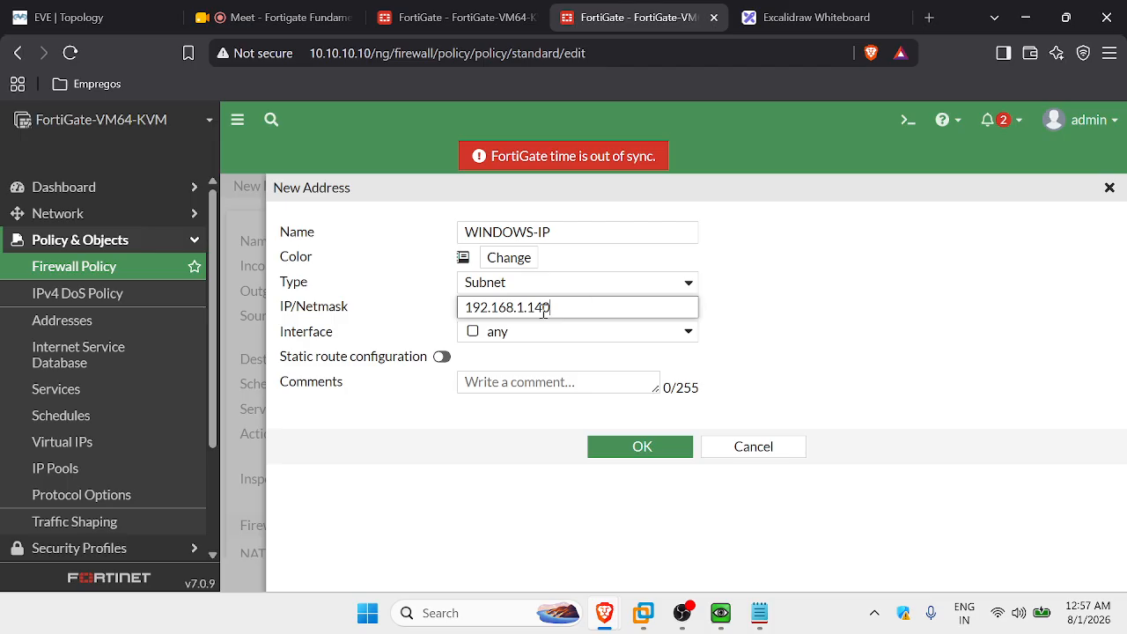
{"action": "type", "text": "/32"}
{"action": "left_click", "coordinate": [753, 283]}
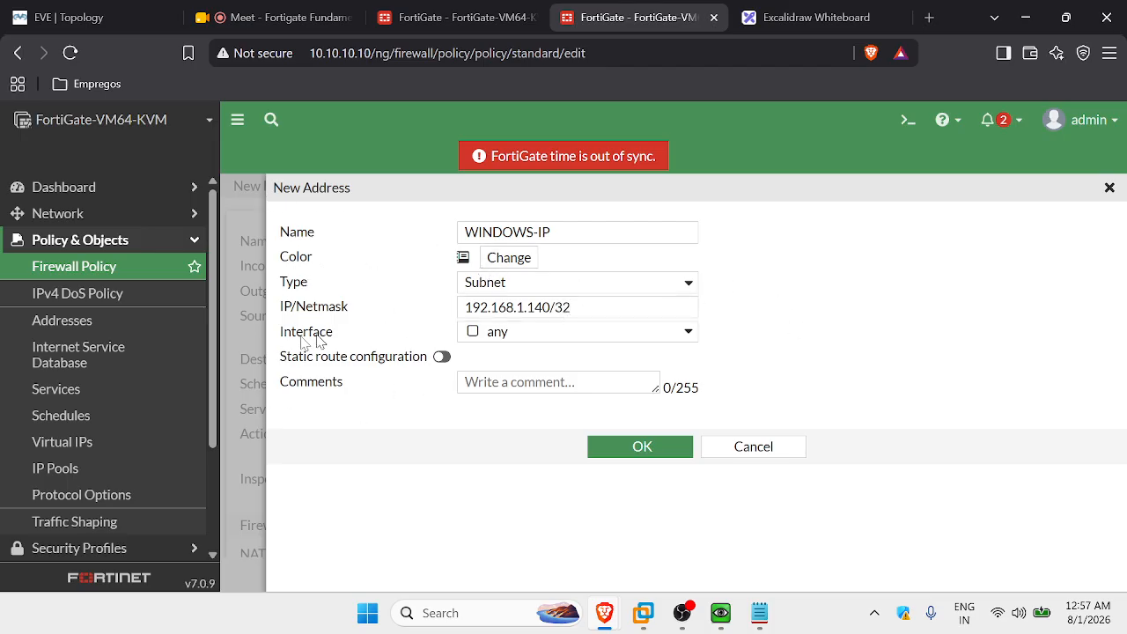
{"action": "left_click", "coordinate": [678, 453]}
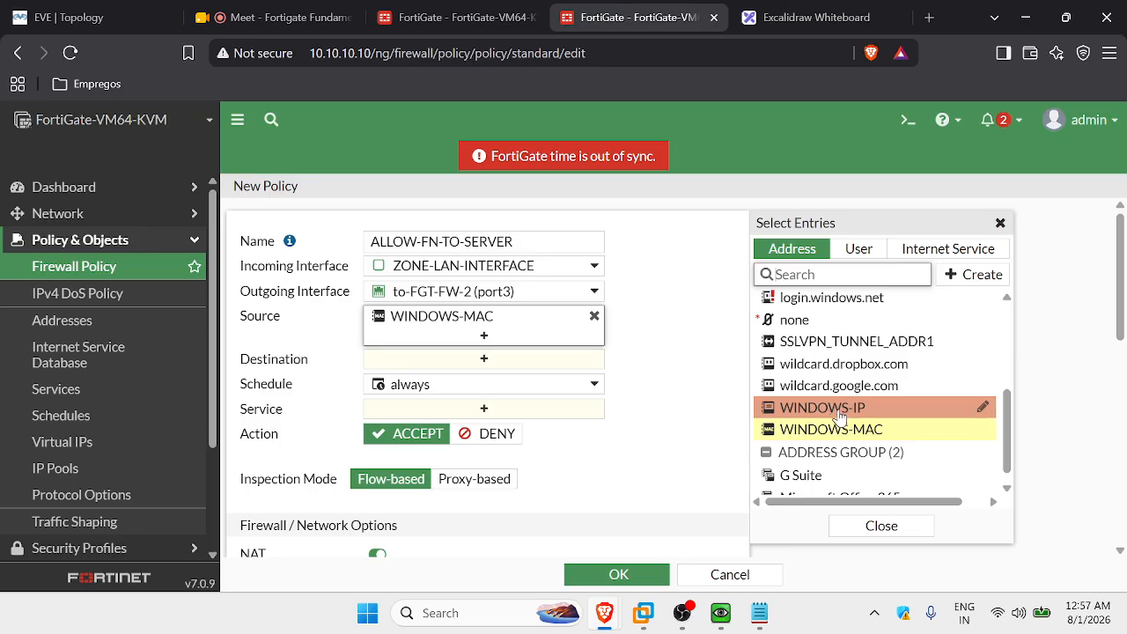
Add WINDOWS-IP as a source address next to WINDOWS-MAC, after checking the other FortiGate's page.
{"action": "left_click", "coordinate": [848, 413]}
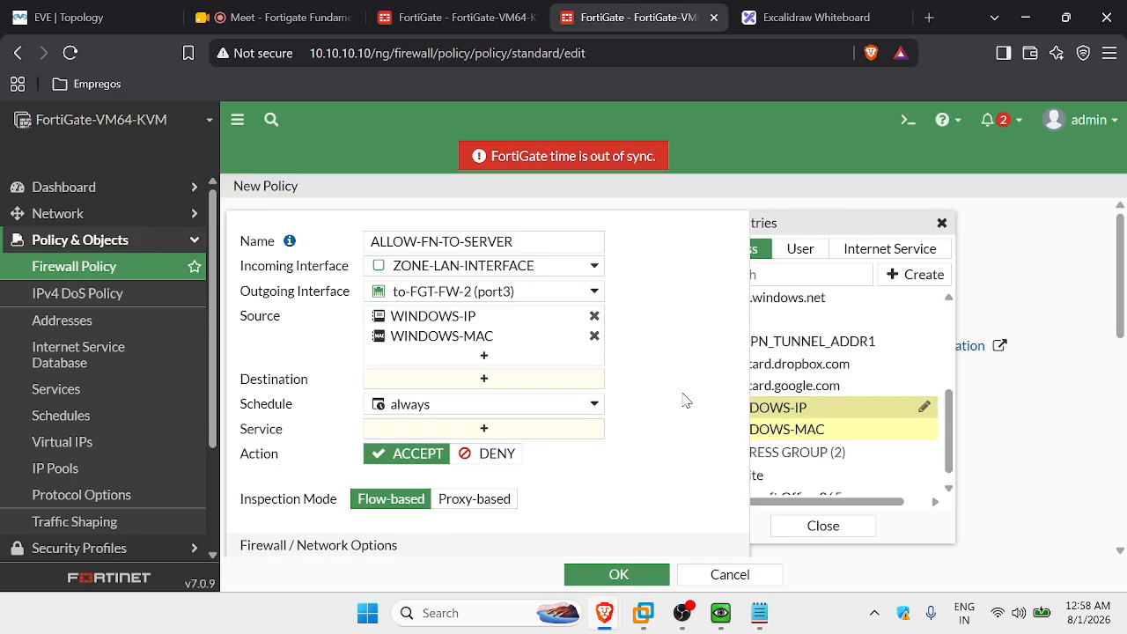
{"action": "left_click", "coordinate": [685, 400]}
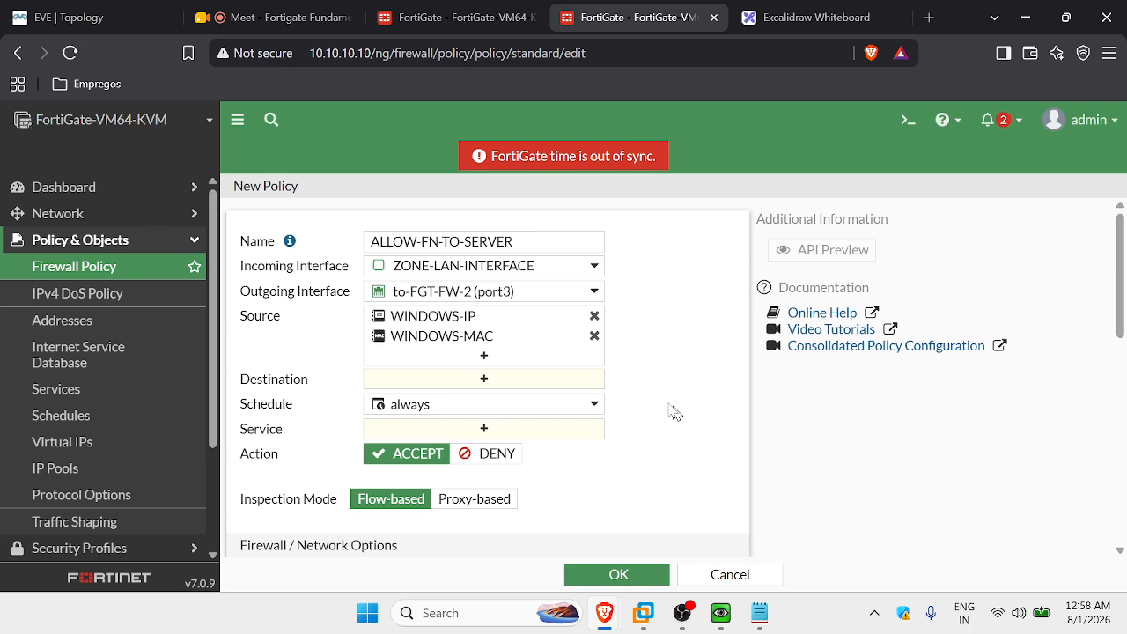
{"action": "left_click", "coordinate": [460, 10]}
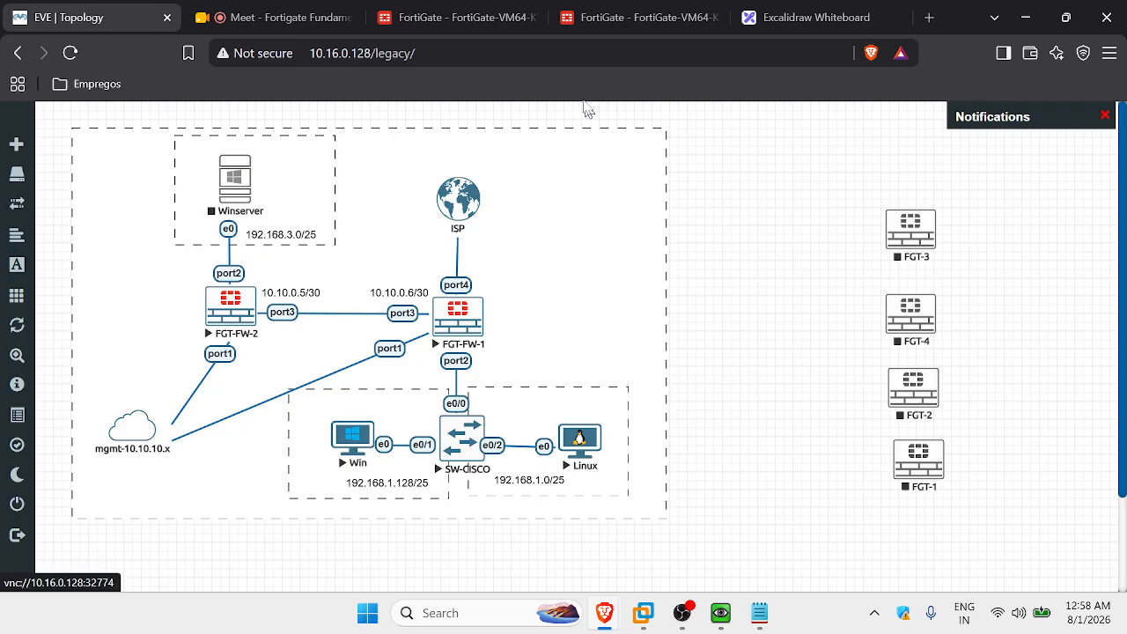
{"action": "left_click", "coordinate": [633, 17]}
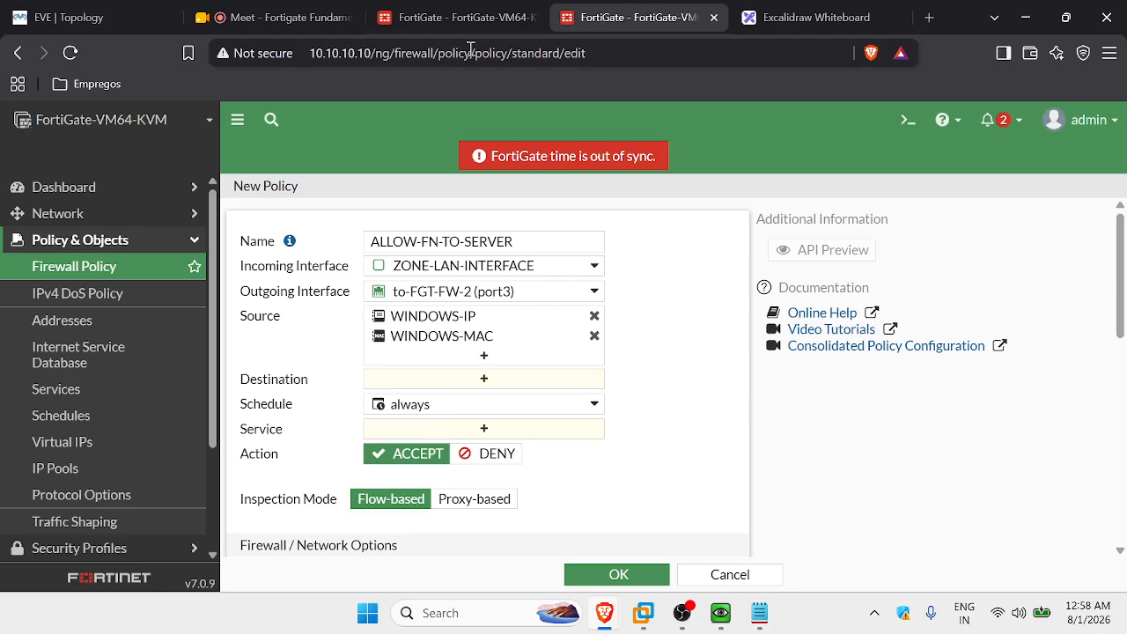
{"action": "left_click", "coordinate": [526, 389]}
Set the policy's destination address to all.
{"action": "left_click", "coordinate": [784, 327]}
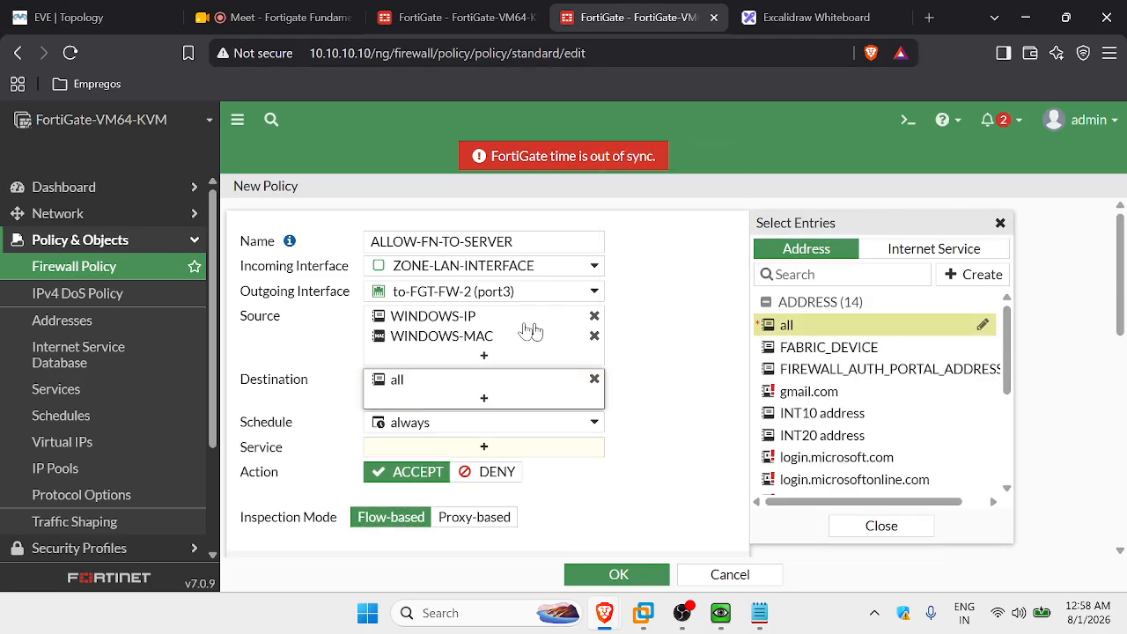
{"action": "left_click", "coordinate": [712, 338]}
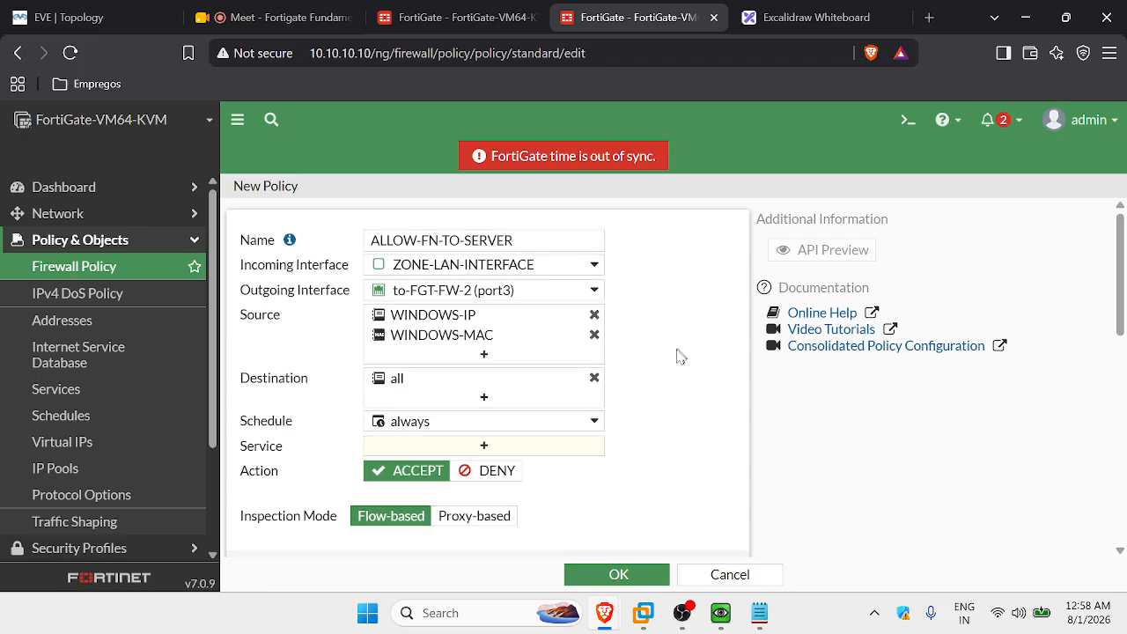
{"action": "scroll", "coordinate": [681, 356], "scroll_direction": "down", "scroll_amount": 2}
Set the policy services to ALL_ICMP and HTTP.
{"action": "left_click", "coordinate": [511, 273]}
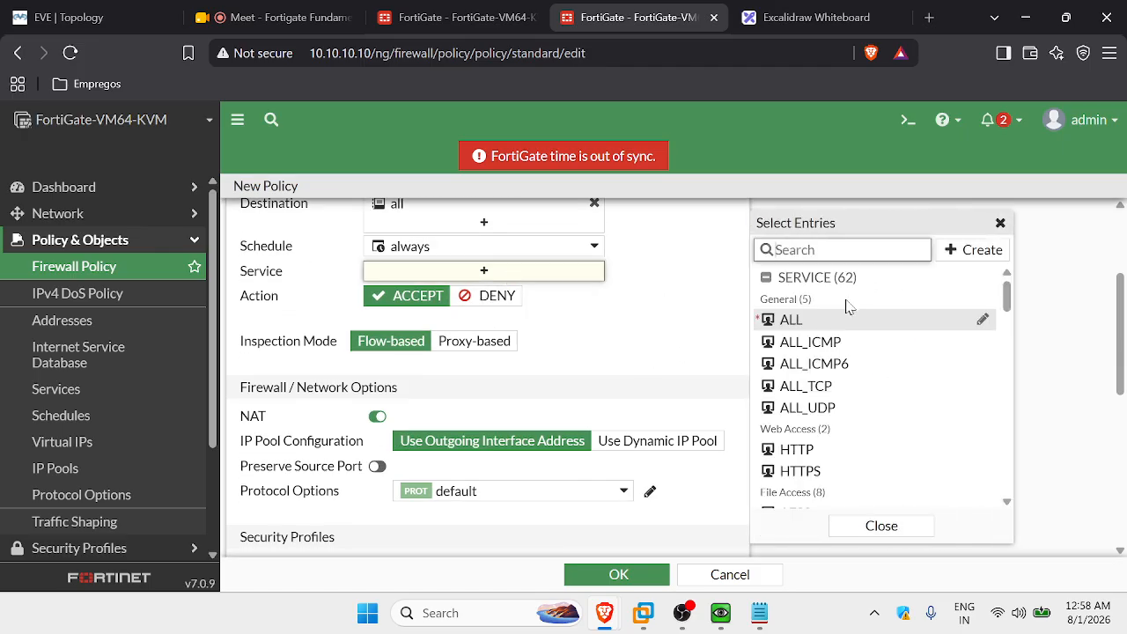
{"action": "left_click", "coordinate": [841, 350]}
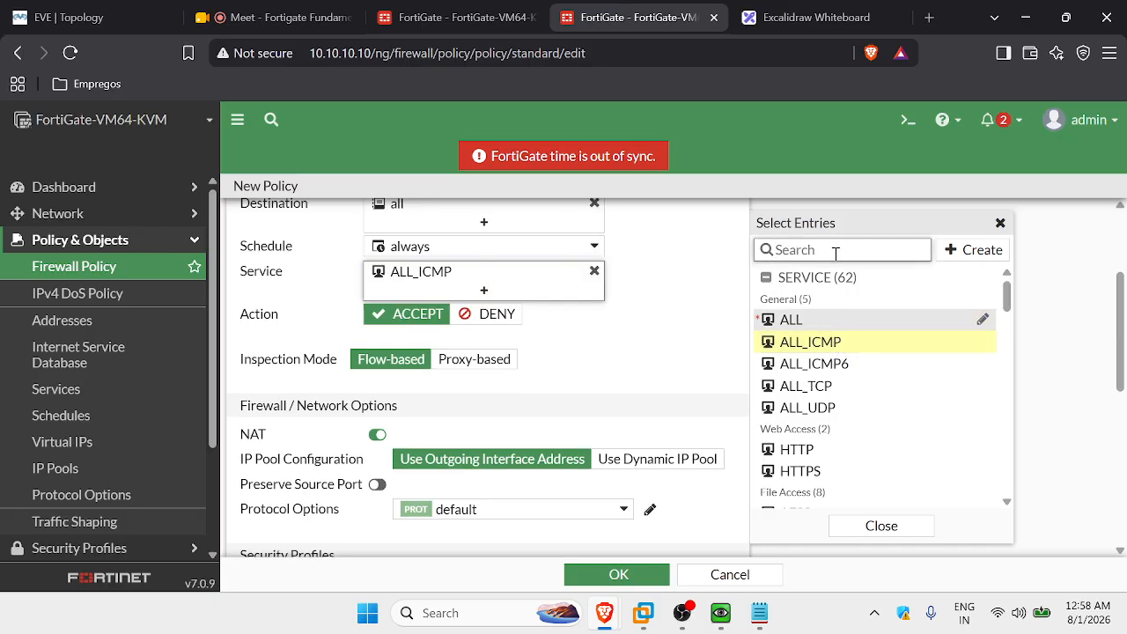
{"action": "left_click", "coordinate": [835, 249]}
{"action": "type", "text": "HTTP"}
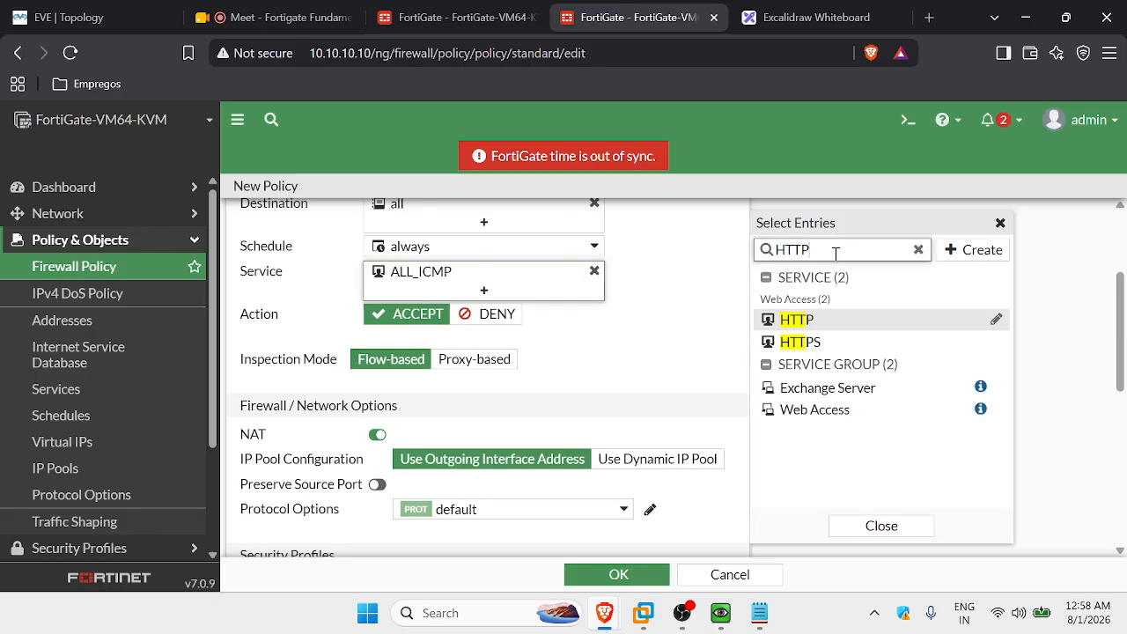
{"action": "key", "text": "Return"}
{"action": "left_click", "coordinate": [842, 326]}
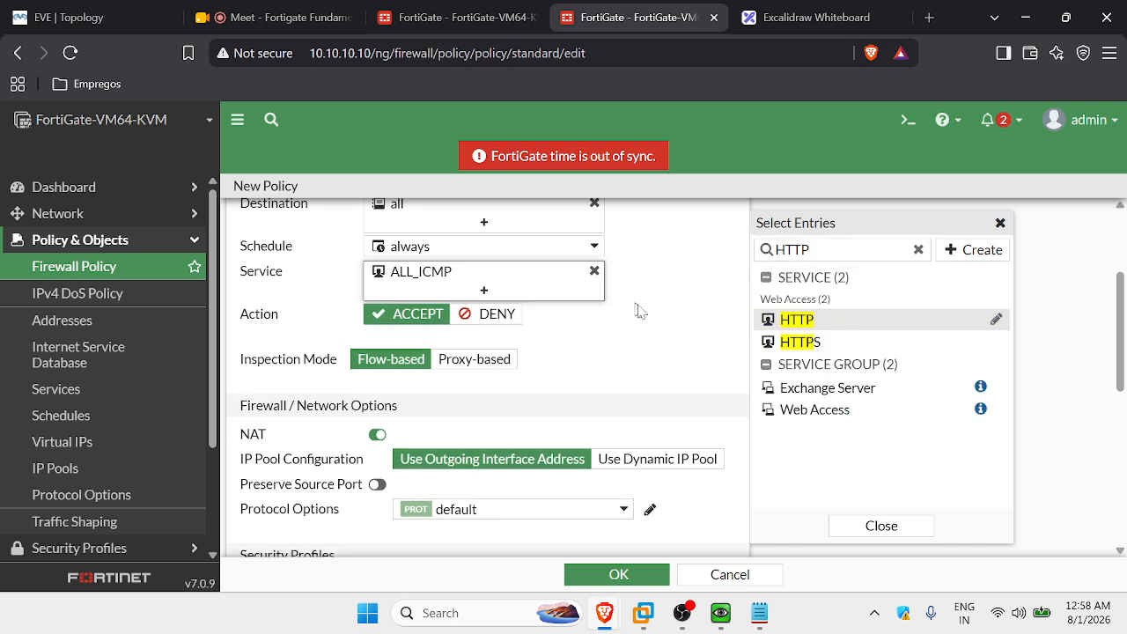
{"action": "left_click", "coordinate": [823, 322]}
{"action": "left_click", "coordinate": [655, 325]}
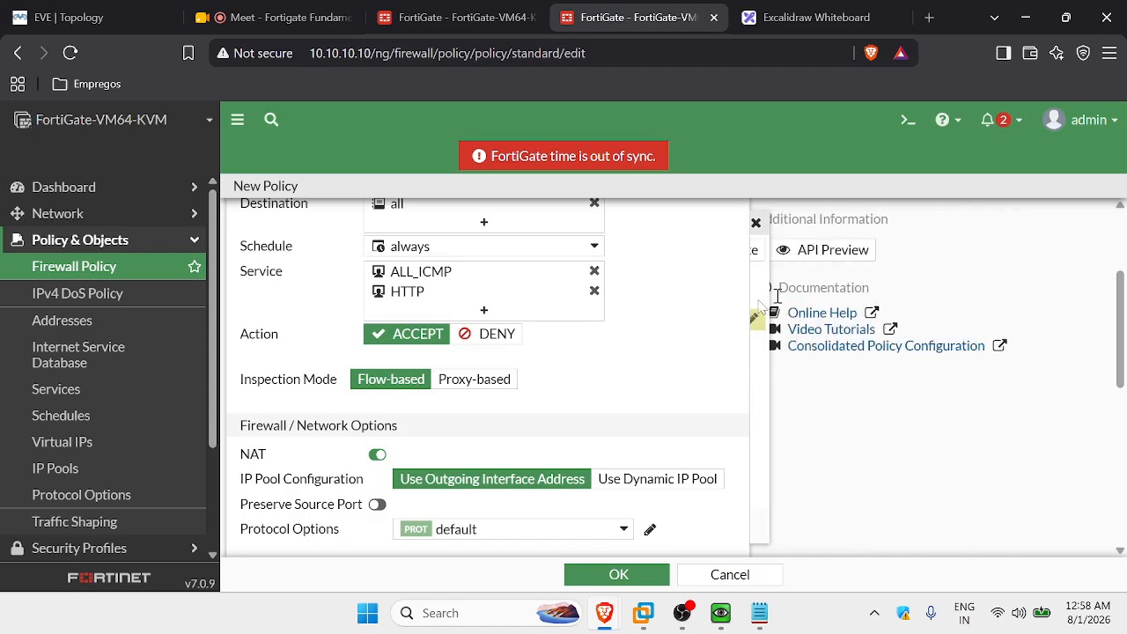
{"action": "scroll", "coordinate": [337, 306], "scroll_direction": "up", "scroll_amount": 3}
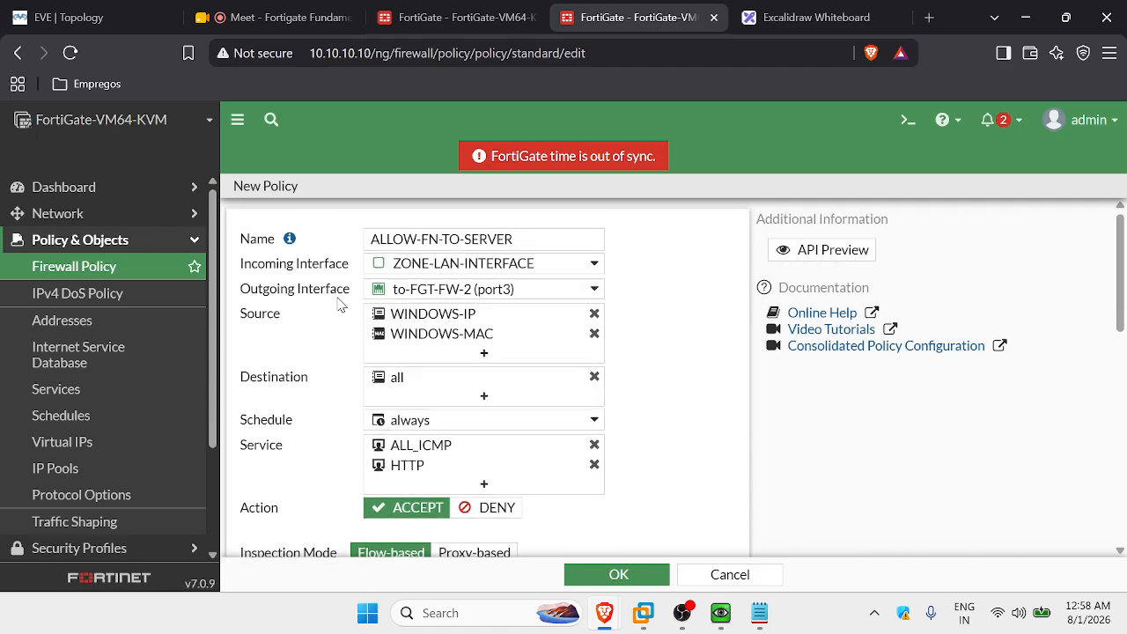
{"action": "scroll", "coordinate": [342, 305], "scroll_direction": "down", "scroll_amount": 1}
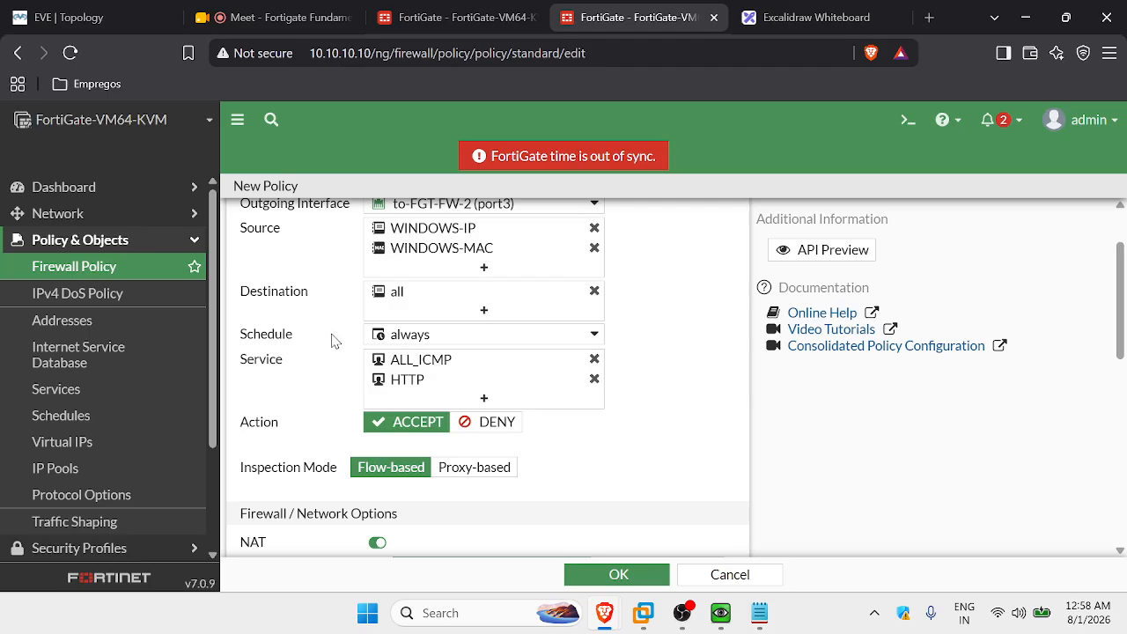
{"action": "mouse_move", "coordinate": [467, 345]}
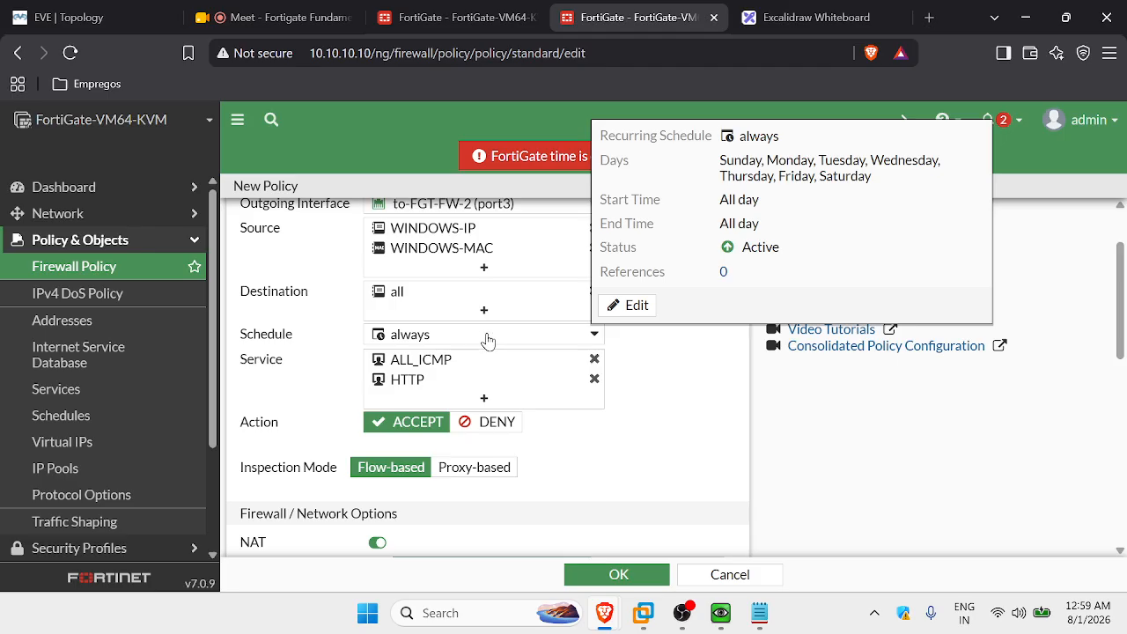
{"action": "left_click", "coordinate": [497, 336]}
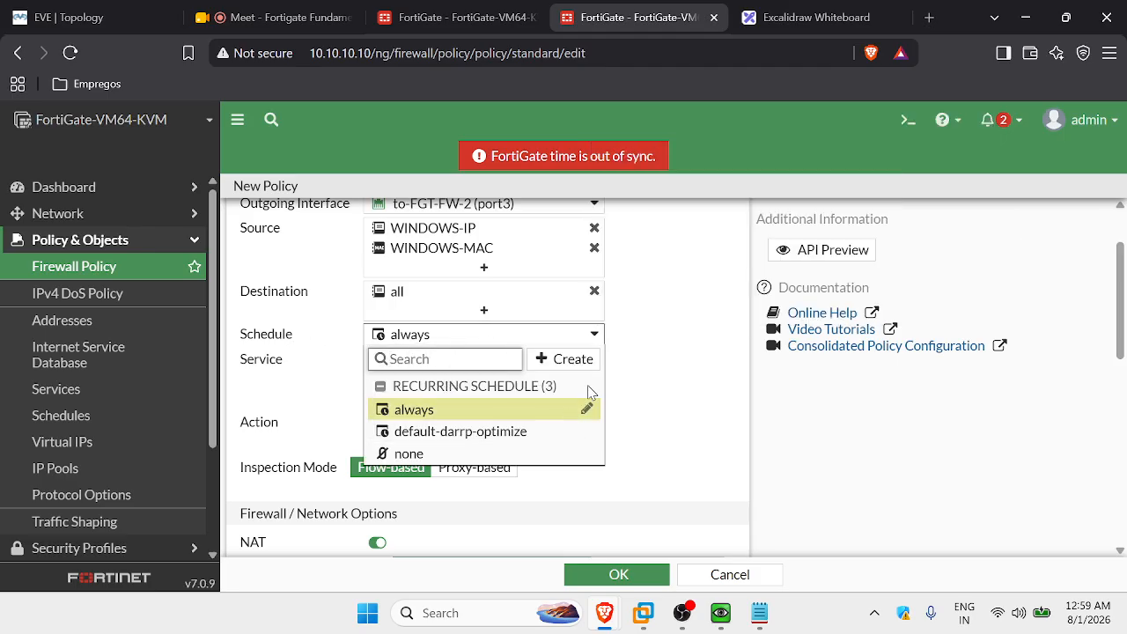
{"action": "left_click", "coordinate": [566, 361]}
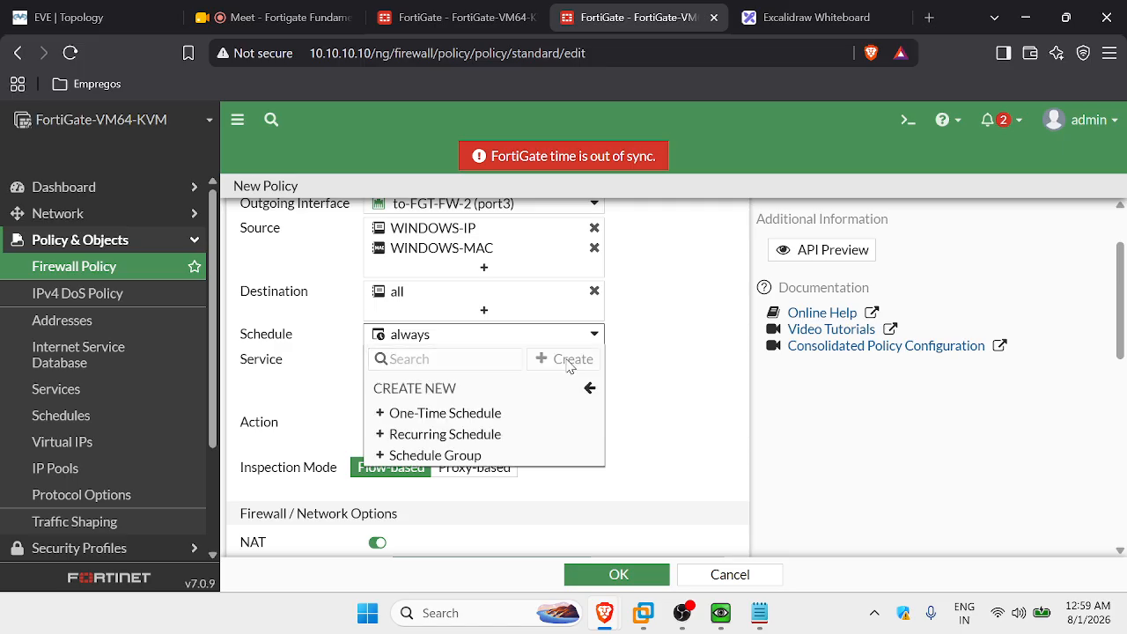
{"action": "left_click", "coordinate": [458, 414]}
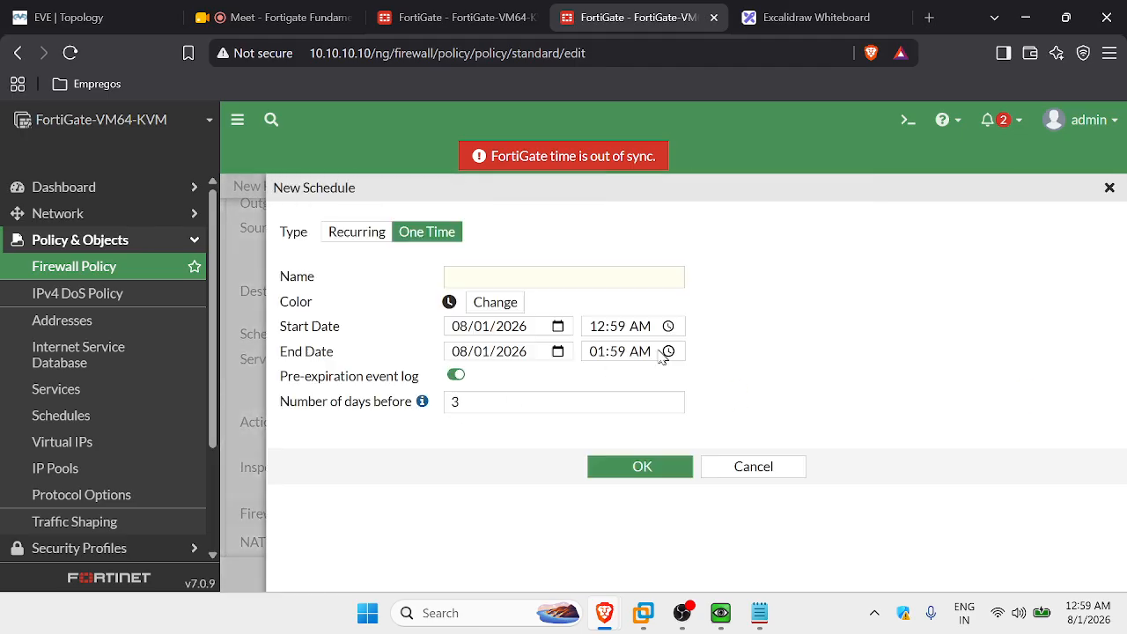
{"action": "left_click", "coordinate": [480, 279]}
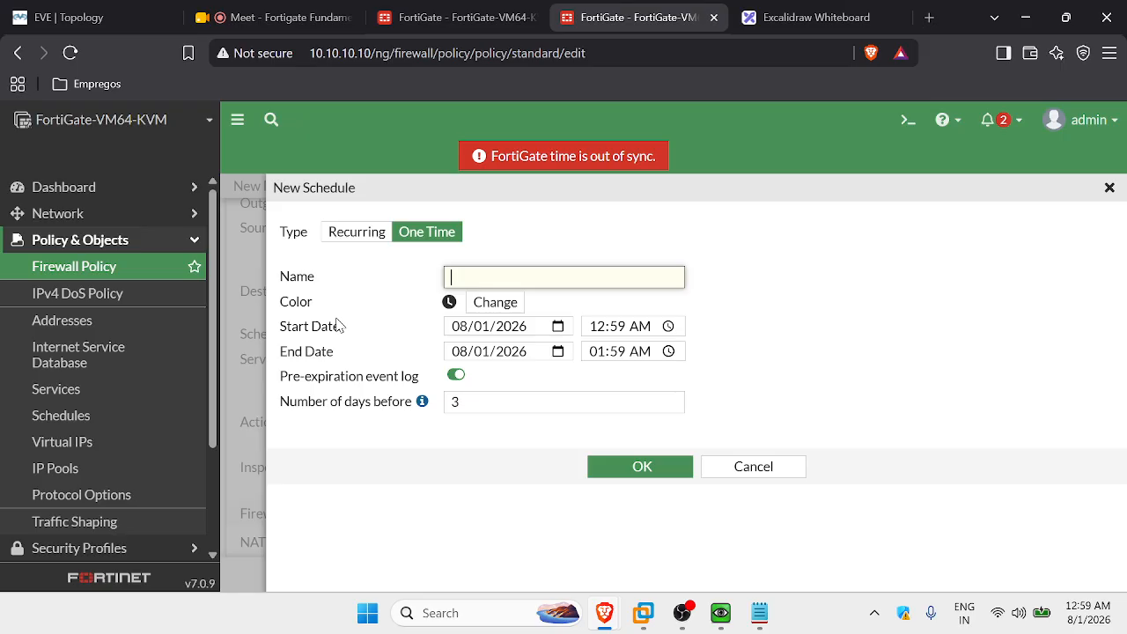
{"action": "left_click", "coordinate": [756, 471]}
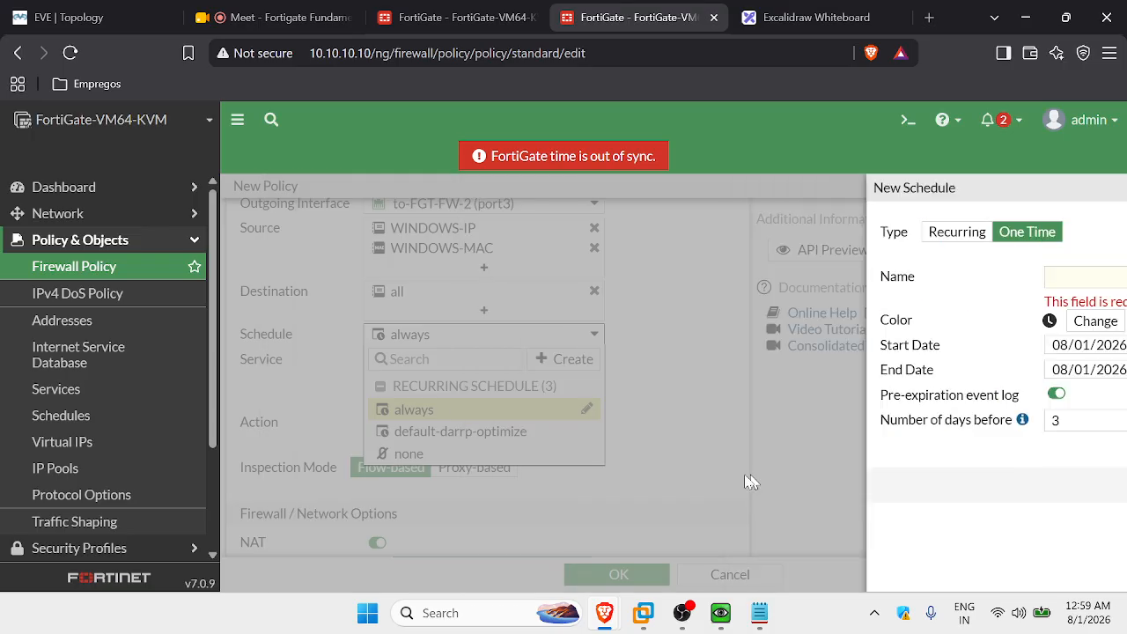
{"action": "left_click", "coordinate": [518, 410]}
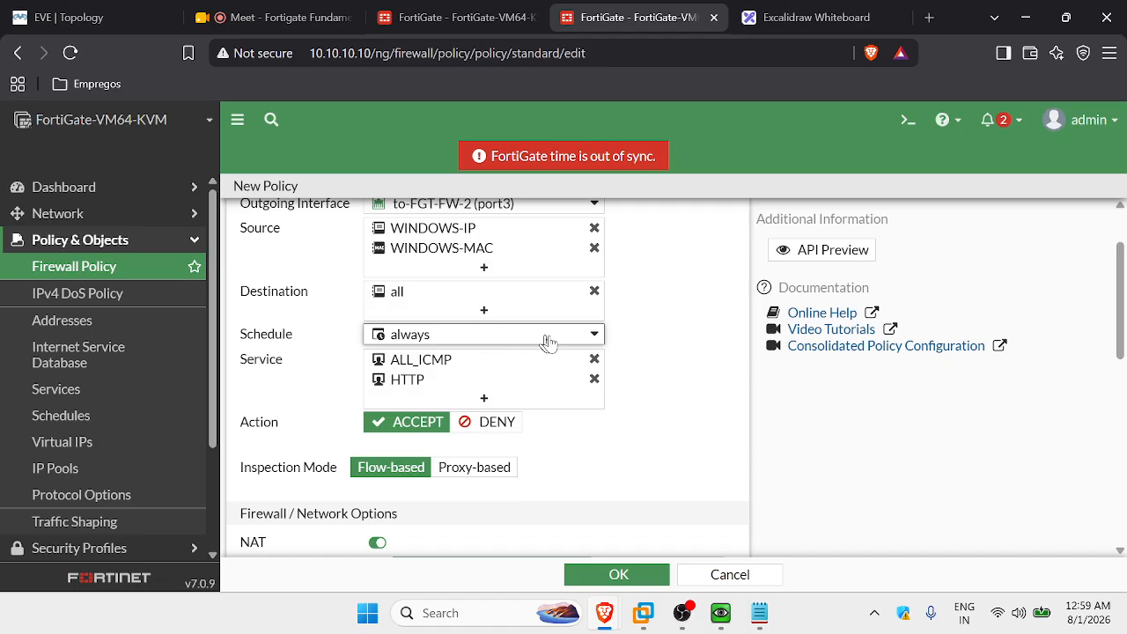
{"action": "scroll", "coordinate": [546, 393], "scroll_direction": "down", "scroll_amount": 2}
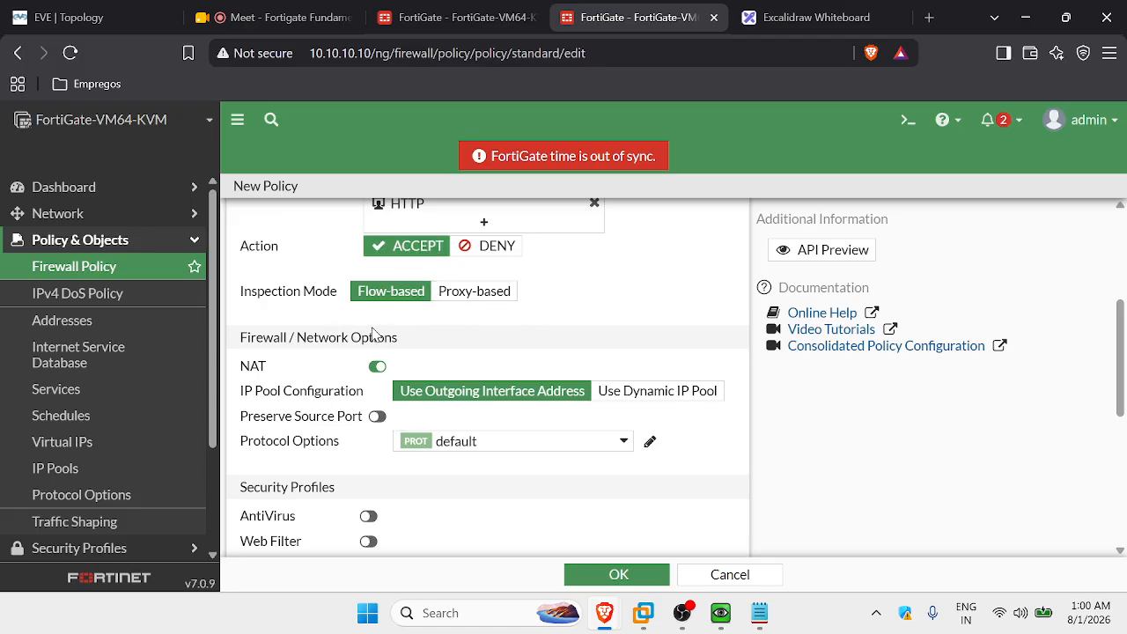
{"action": "scroll", "coordinate": [372, 333], "scroll_direction": "down", "scroll_amount": 1}
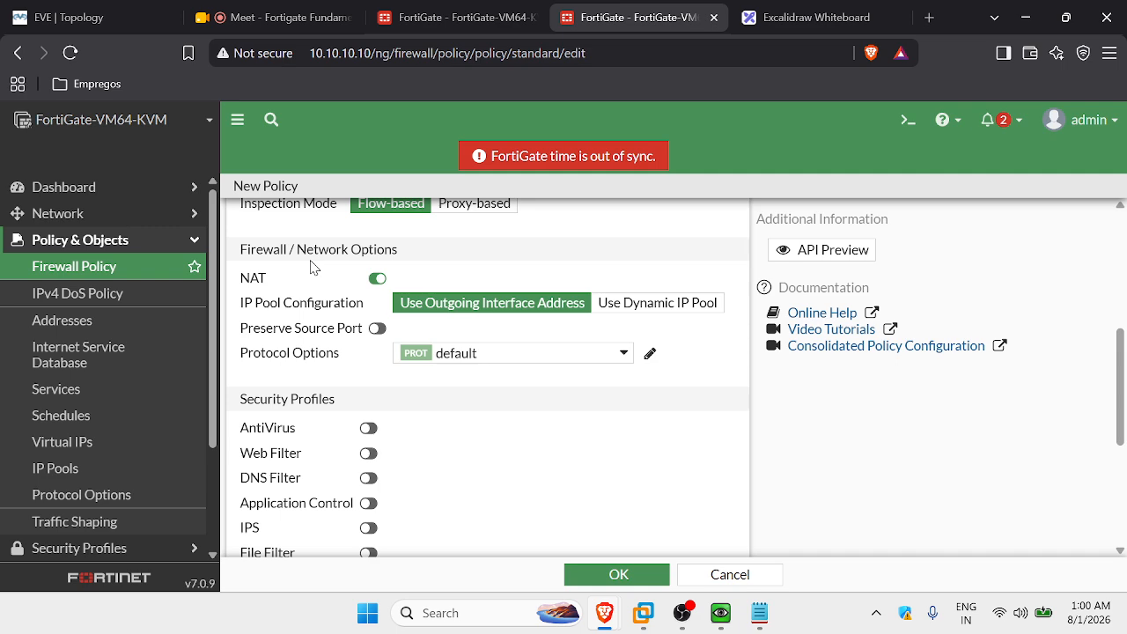
{"action": "left_click", "coordinate": [421, 17]}
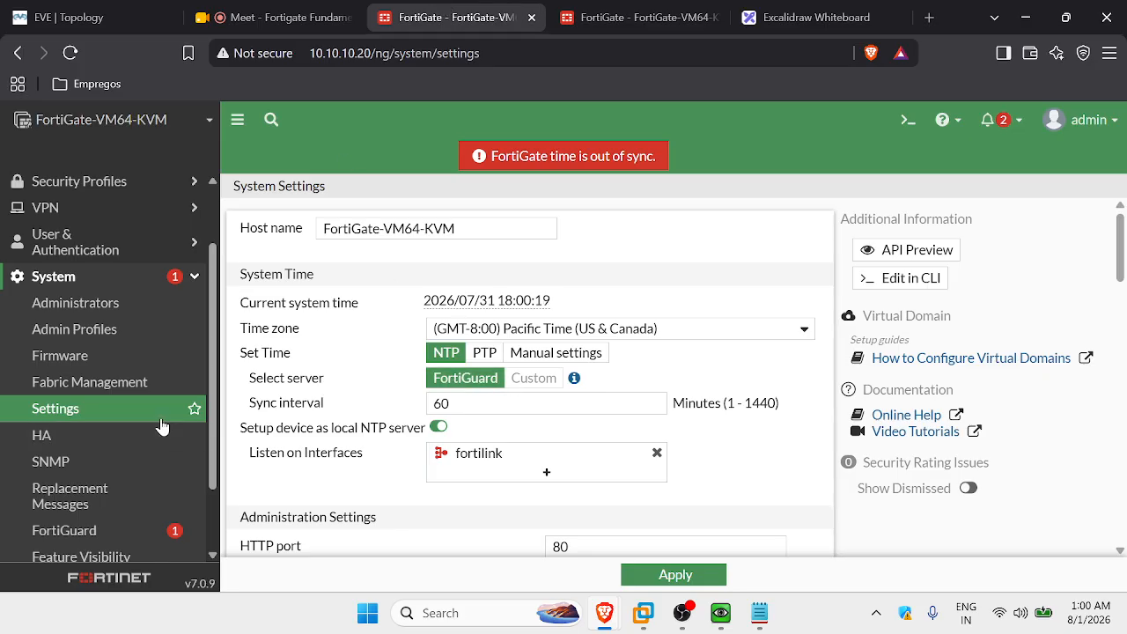
{"action": "scroll", "coordinate": [467, 452], "scroll_direction": "down", "scroll_amount": 2}
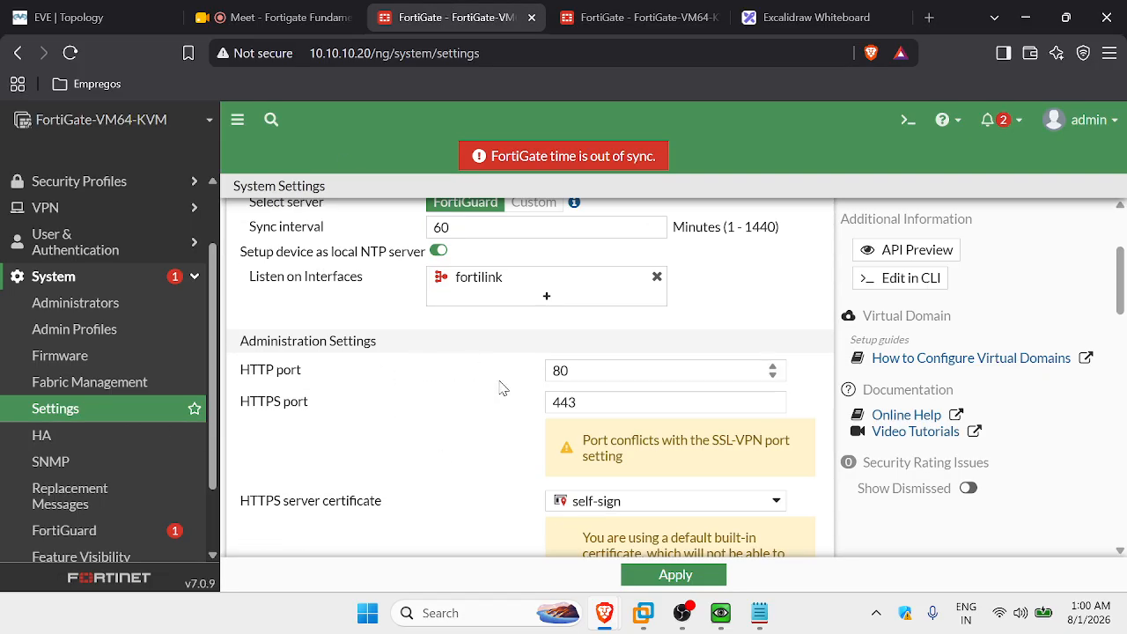
{"action": "scroll", "coordinate": [467, 453], "scroll_direction": "up", "scroll_amount": 2}
{"action": "scroll", "coordinate": [476, 403], "scroll_direction": "down", "scroll_amount": 8}
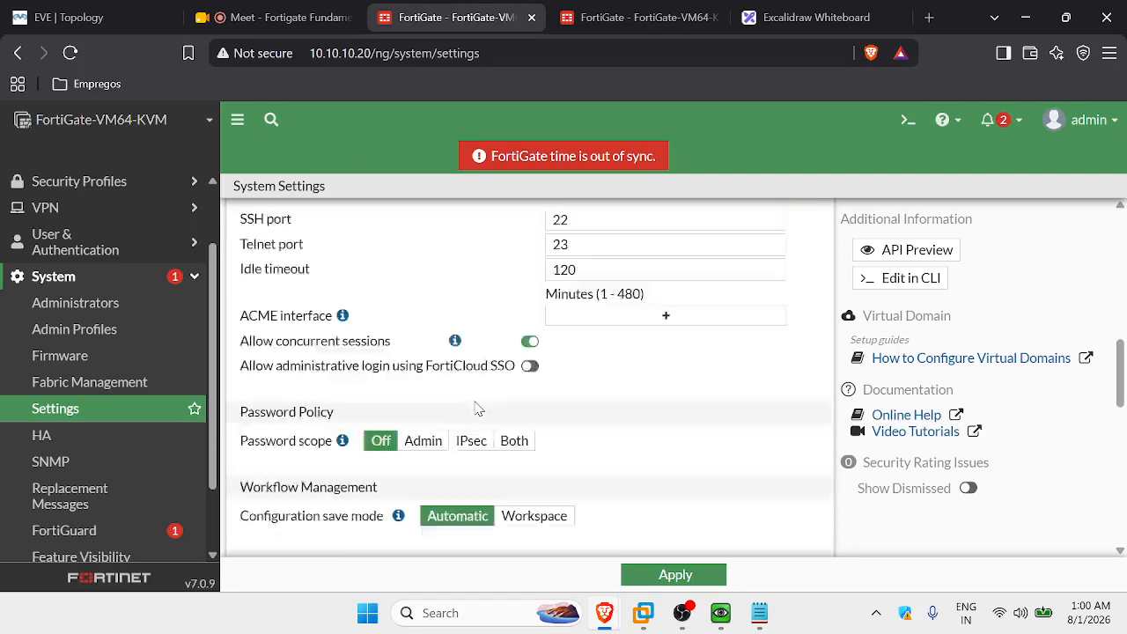
{"action": "scroll", "coordinate": [476, 406], "scroll_direction": "up", "scroll_amount": 1}
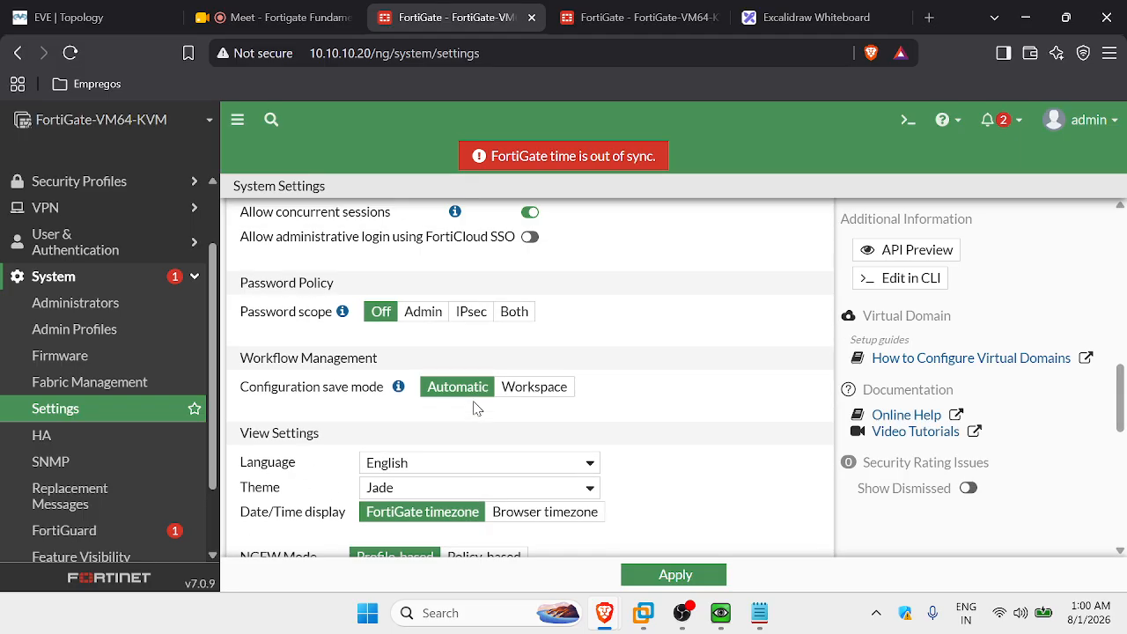
{"action": "scroll", "coordinate": [446, 331], "scroll_direction": "up", "scroll_amount": 2}
{"action": "scroll", "coordinate": [445, 334], "scroll_direction": "down", "scroll_amount": 2}
{"action": "scroll", "coordinate": [360, 385], "scroll_direction": "down", "scroll_amount": 5}
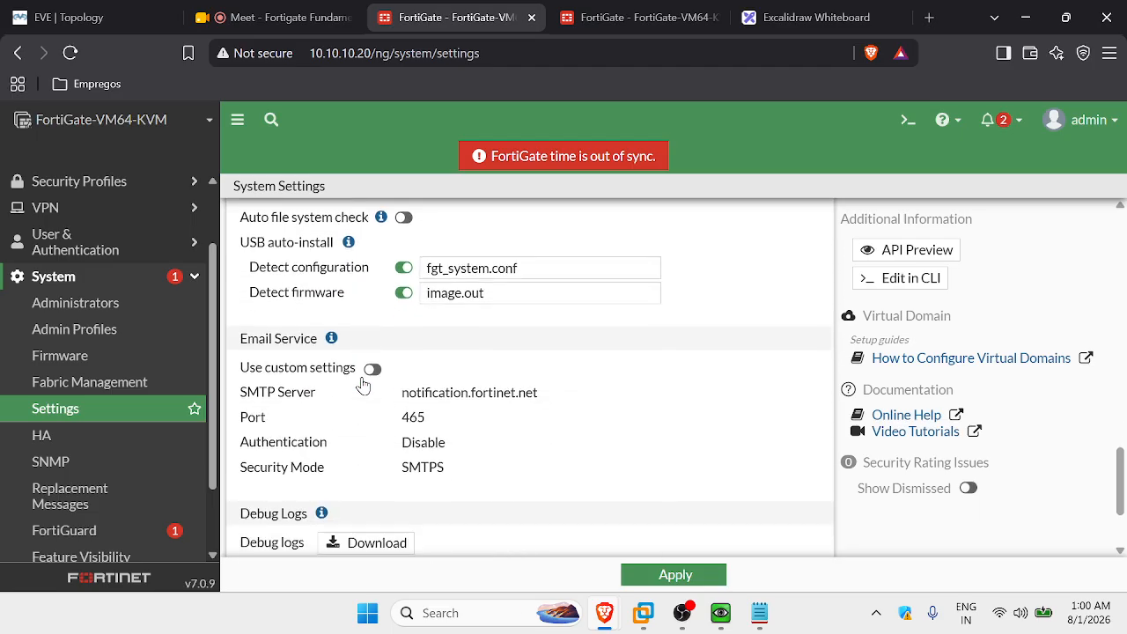
{"action": "scroll", "coordinate": [360, 385], "scroll_direction": "up", "scroll_amount": 2}
{"action": "scroll", "coordinate": [362, 385], "scroll_direction": "down", "scroll_amount": 4}
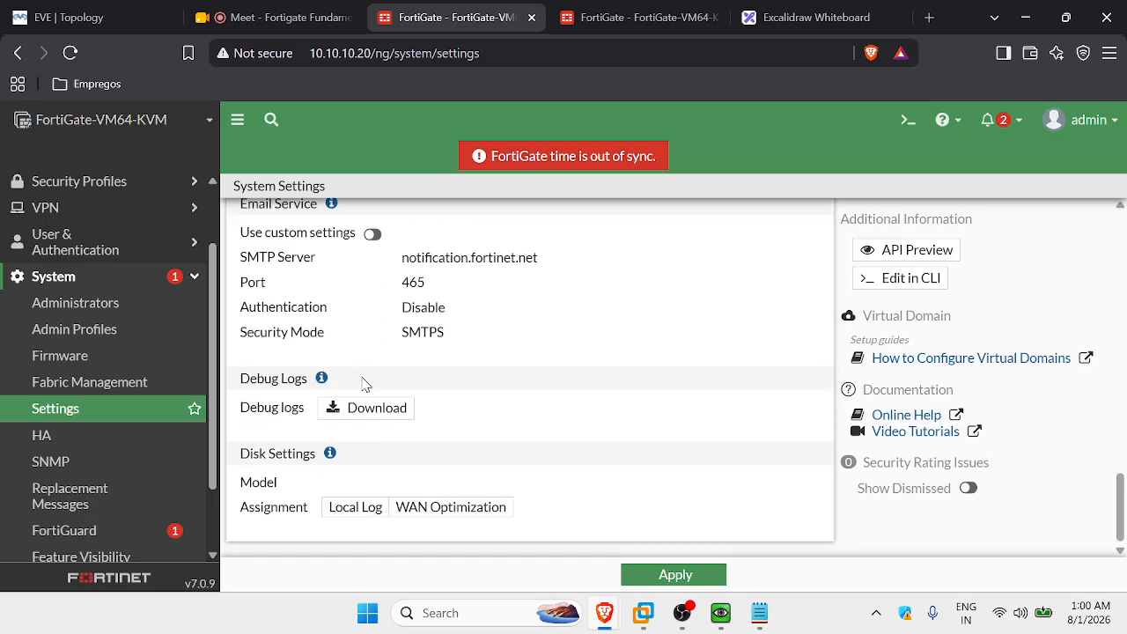
{"action": "scroll", "coordinate": [363, 383], "scroll_direction": "up", "scroll_amount": 4}
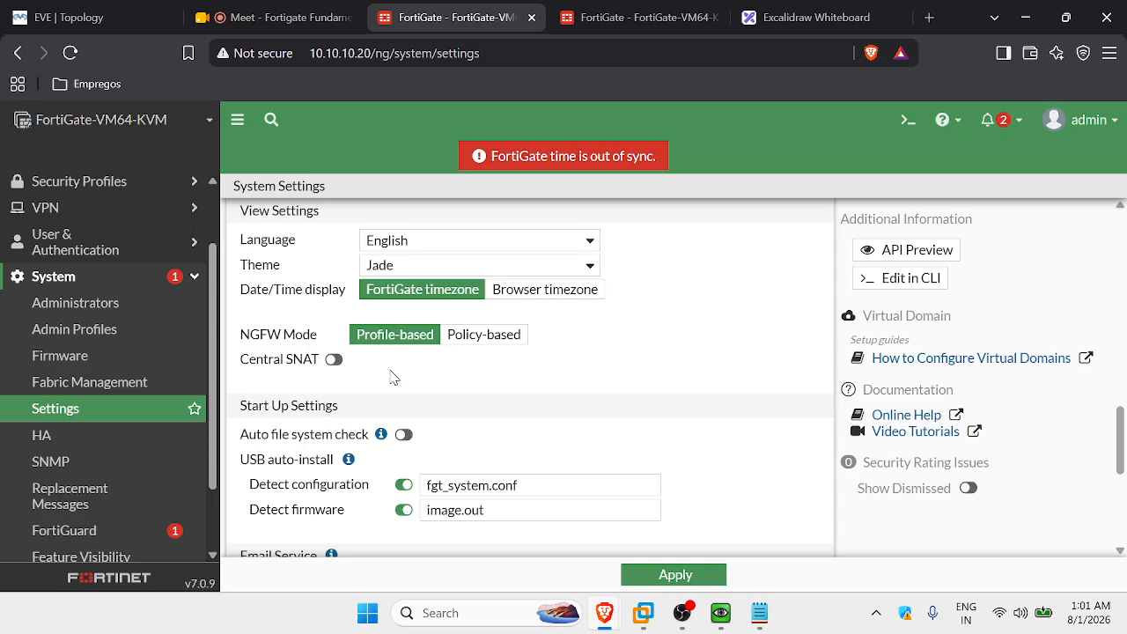
{"action": "left_click", "coordinate": [453, 335]}
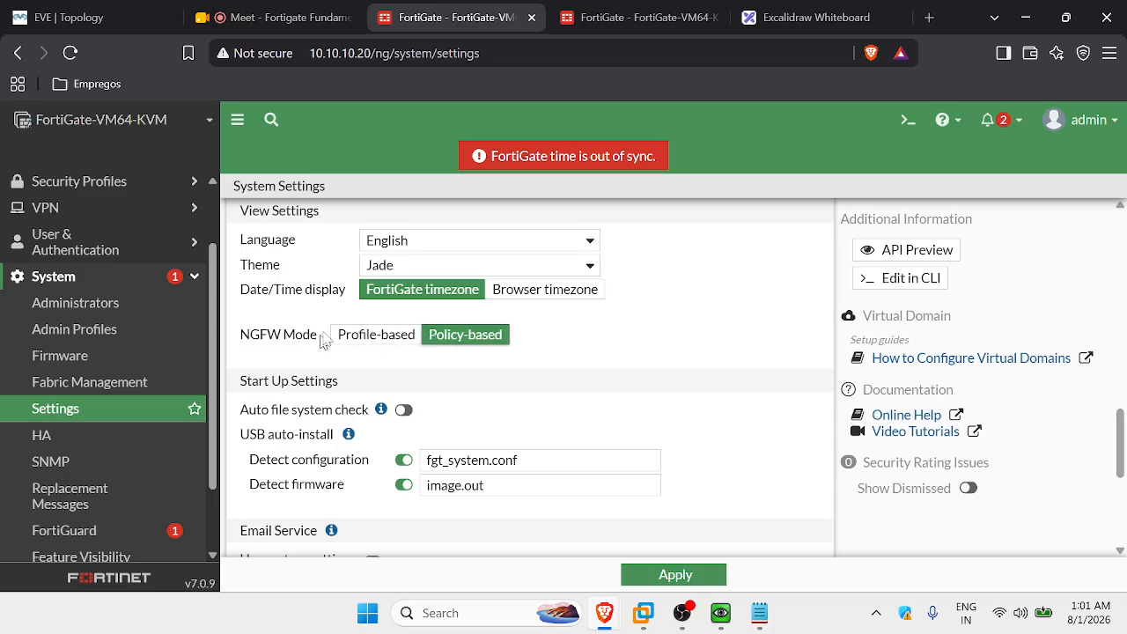
{"action": "left_click", "coordinate": [343, 333]}
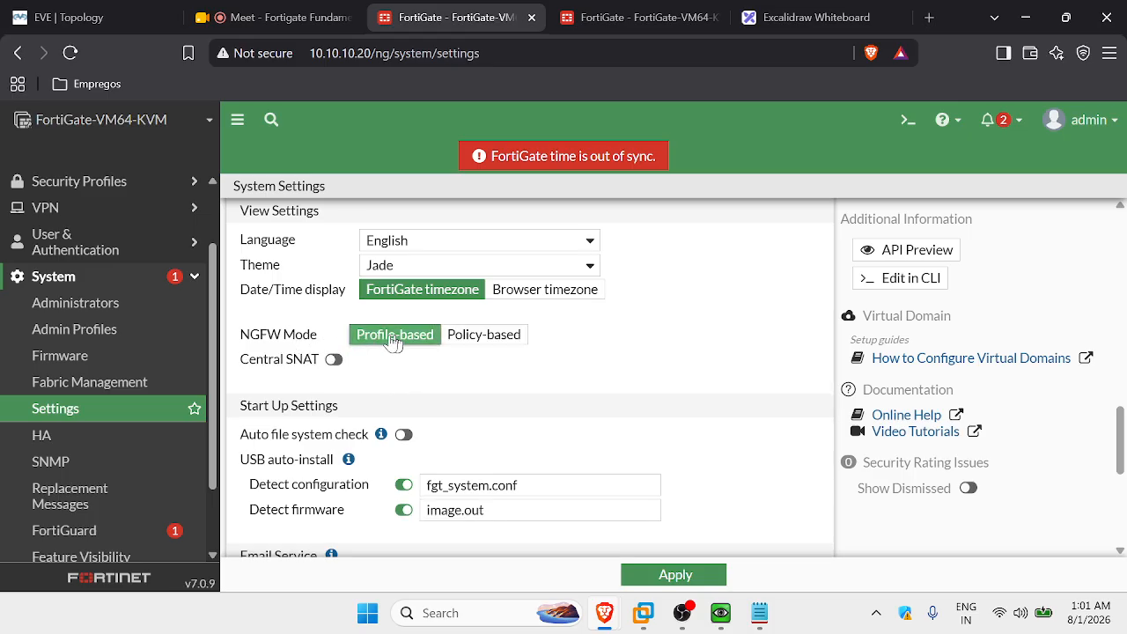
{"action": "left_click", "coordinate": [474, 343]}
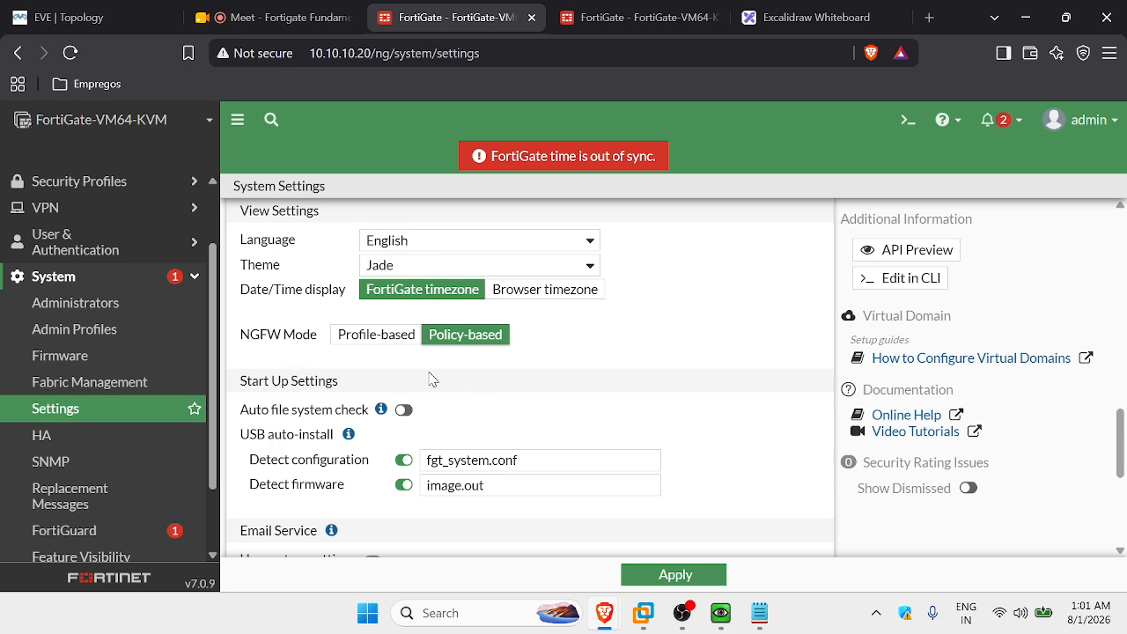
{"action": "scroll", "coordinate": [390, 370], "scroll_direction": "down", "scroll_amount": 5}
{"action": "scroll", "coordinate": [370, 378], "scroll_direction": "up", "scroll_amount": 1}
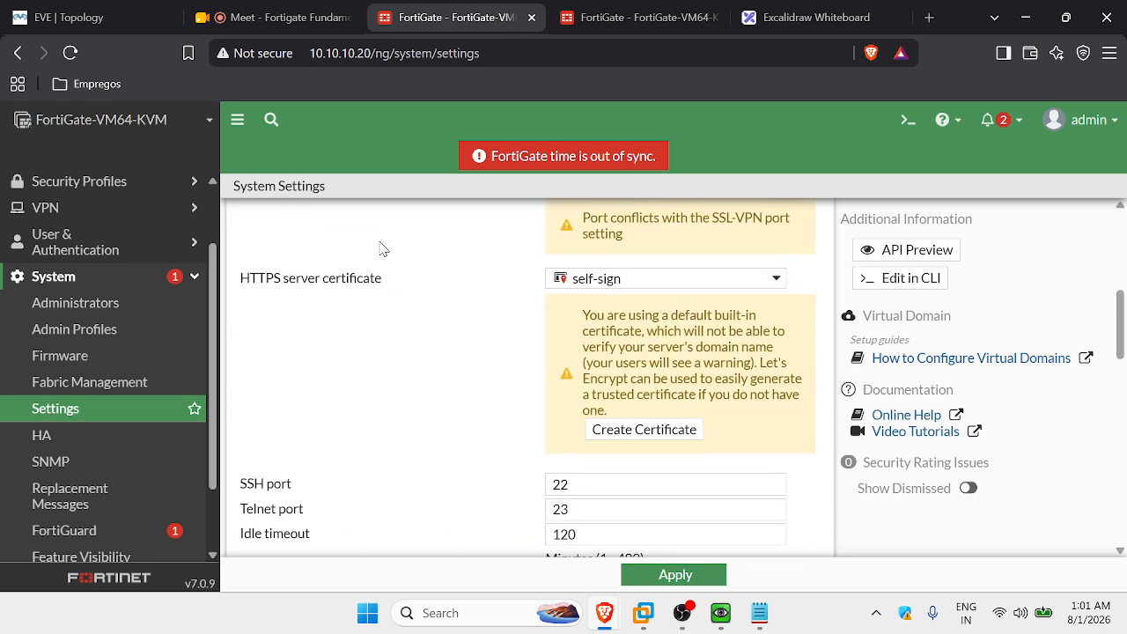
{"action": "left_click", "coordinate": [598, 16]}
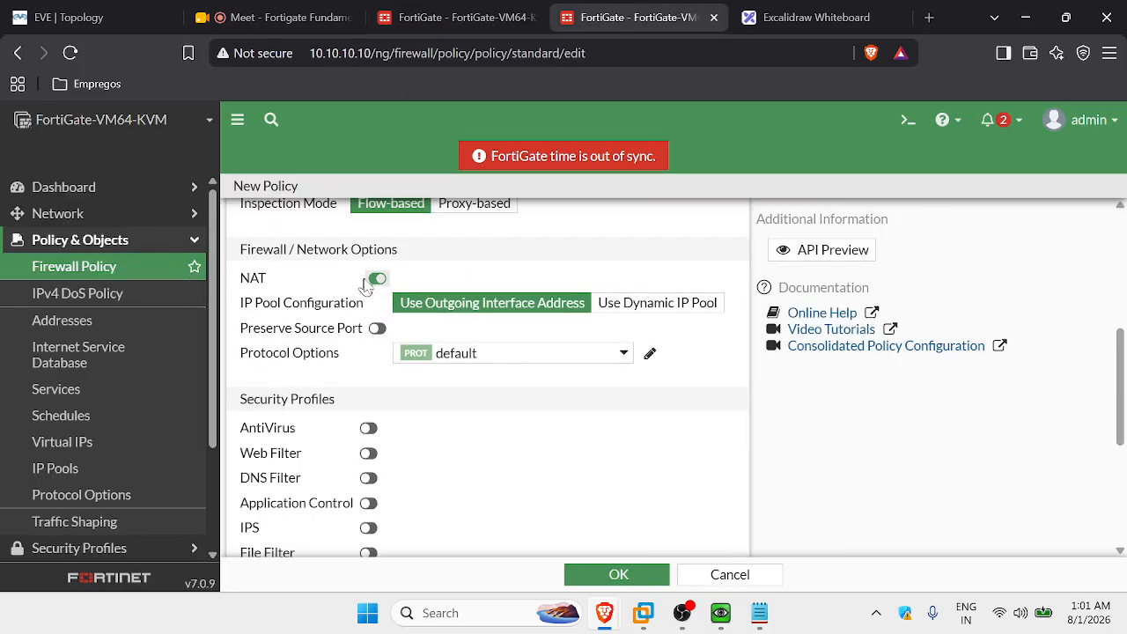
Disable NAT on the new policy after checking the topology diagram.
{"action": "left_click", "coordinate": [66, 18]}
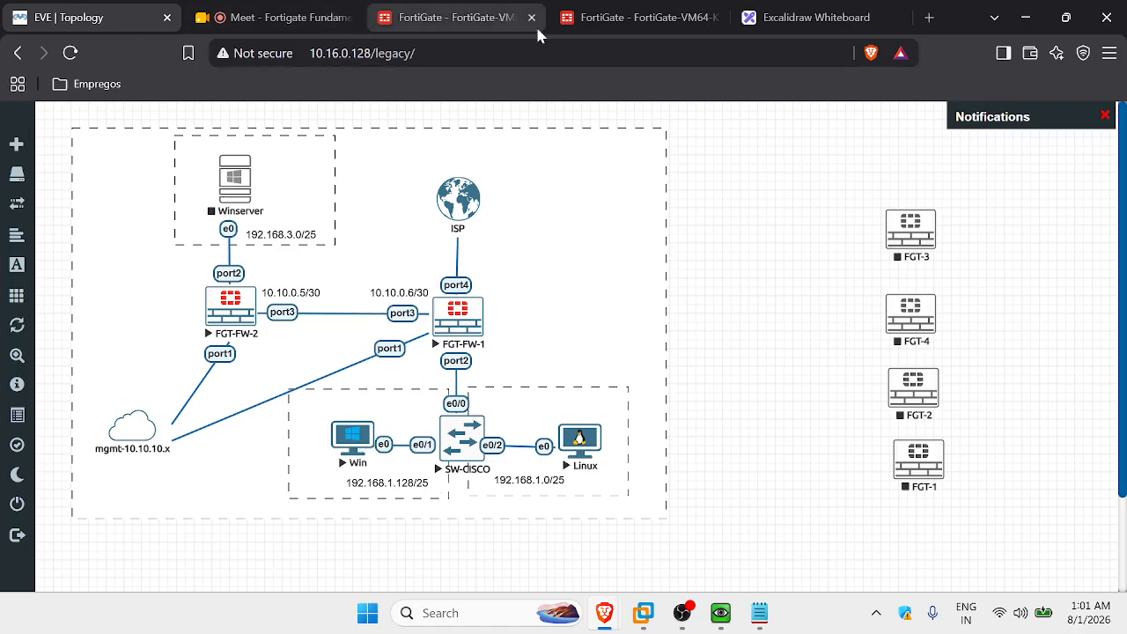
{"action": "left_click", "coordinate": [632, 18]}
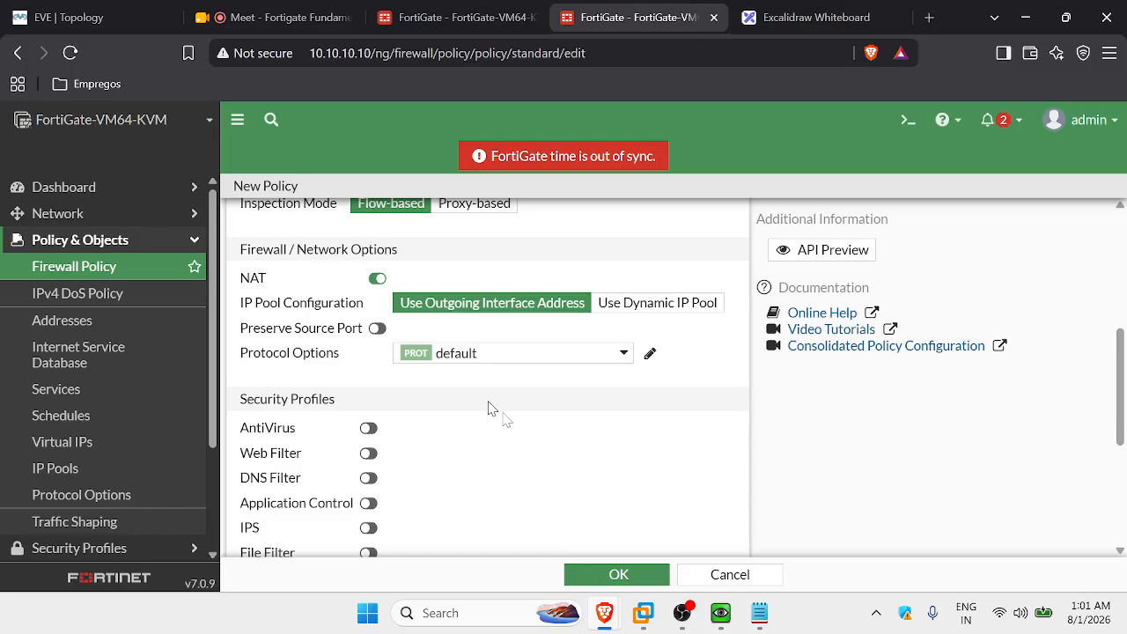
{"action": "left_click", "coordinate": [377, 278]}
Set Log Allowed Traffic to All Sessions in the Logging Options.
{"action": "scroll", "coordinate": [337, 351], "scroll_direction": "down", "scroll_amount": 2}
{"action": "scroll", "coordinate": [338, 352], "scroll_direction": "up", "scroll_amount": 2}
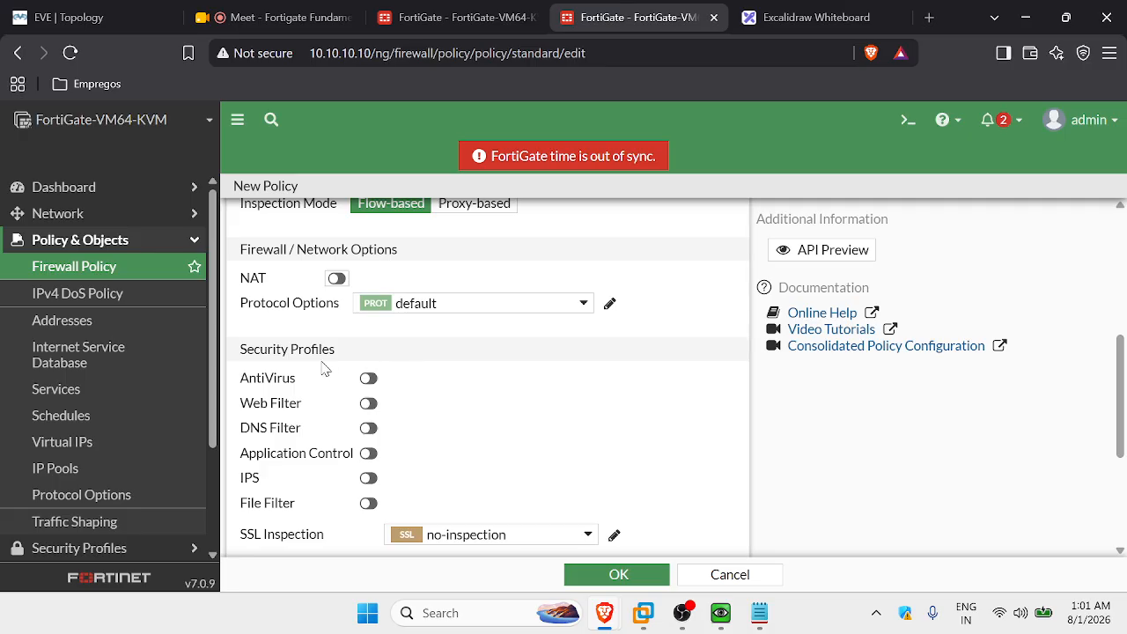
{"action": "scroll", "coordinate": [325, 368], "scroll_direction": "down", "scroll_amount": 1}
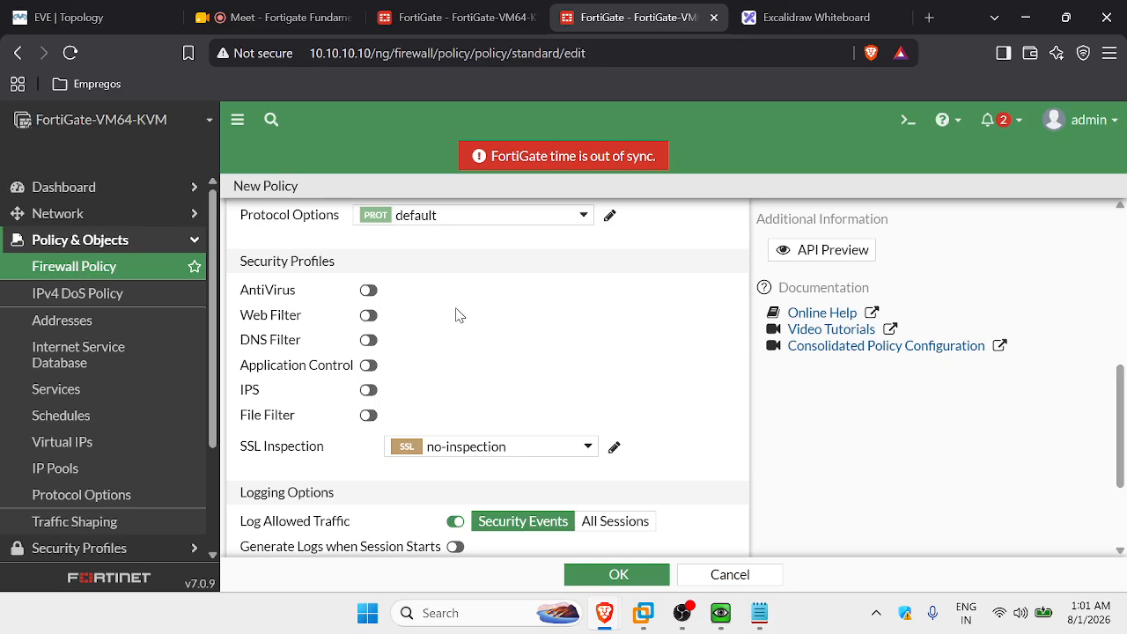
{"action": "scroll", "coordinate": [484, 347], "scroll_direction": "down", "scroll_amount": 2}
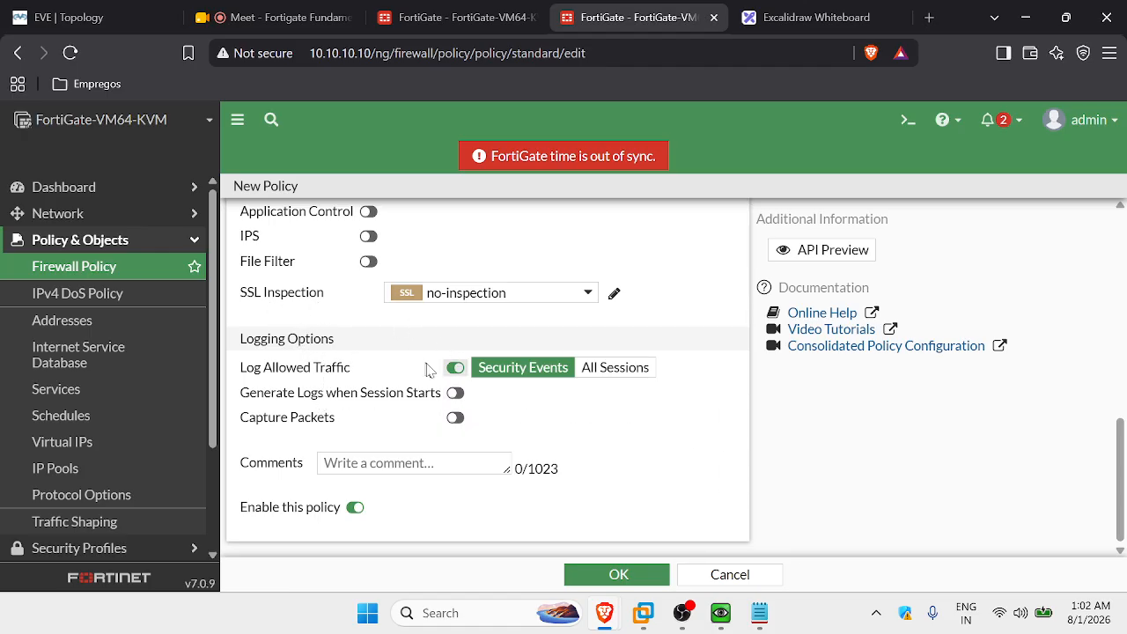
{"action": "left_click", "coordinate": [627, 370]}
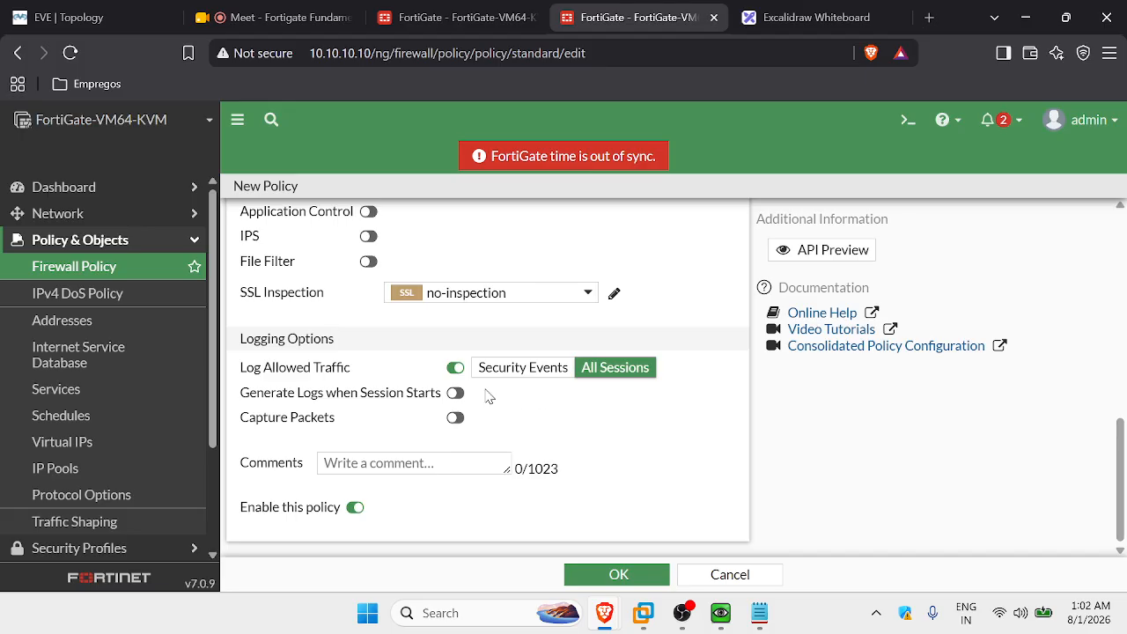
{"action": "scroll", "coordinate": [510, 387], "scroll_direction": "up", "scroll_amount": 1}
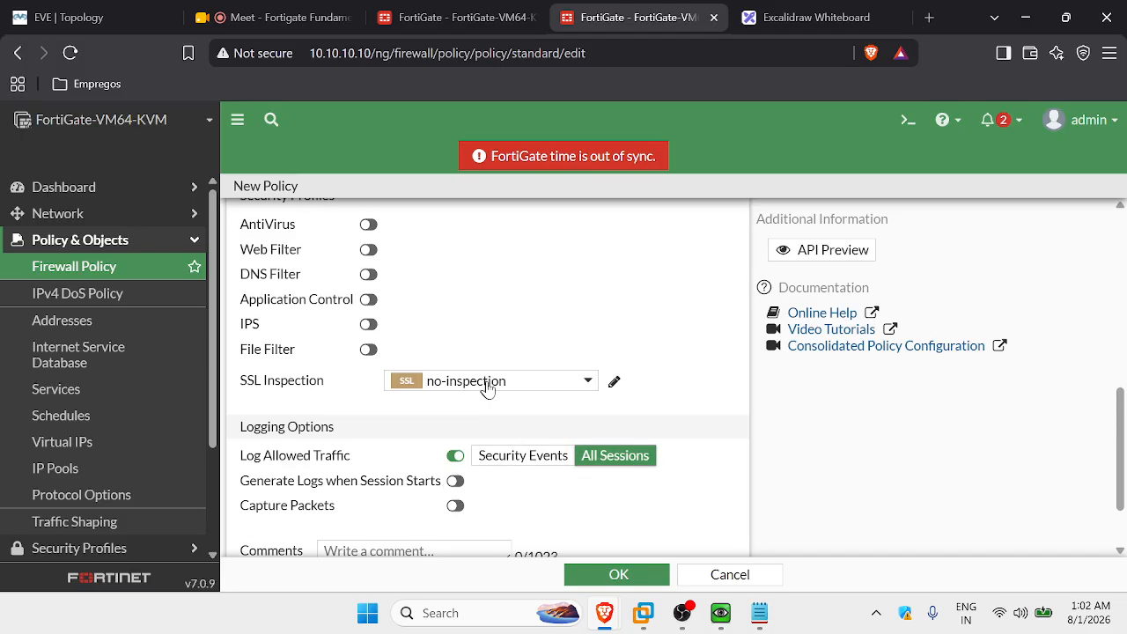
{"action": "scroll", "coordinate": [544, 305], "scroll_direction": "down", "scroll_amount": 1}
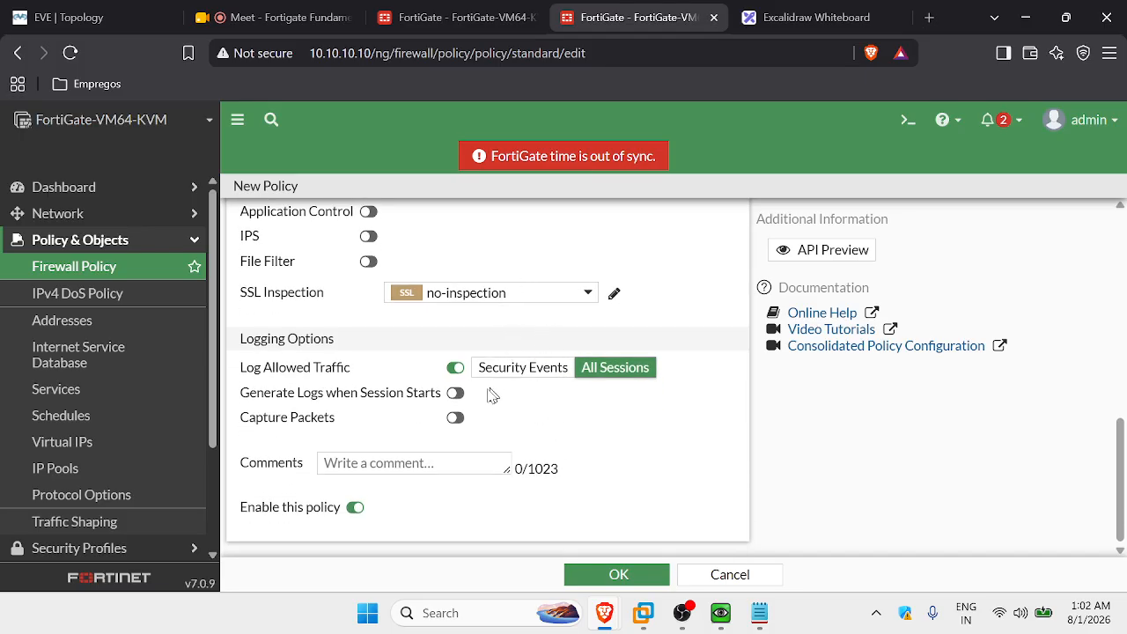
Save the ALLOW-FN-TO-SERVER policy and switch to the EVE-NG topology diagram.
{"action": "left_click", "coordinate": [634, 577]}
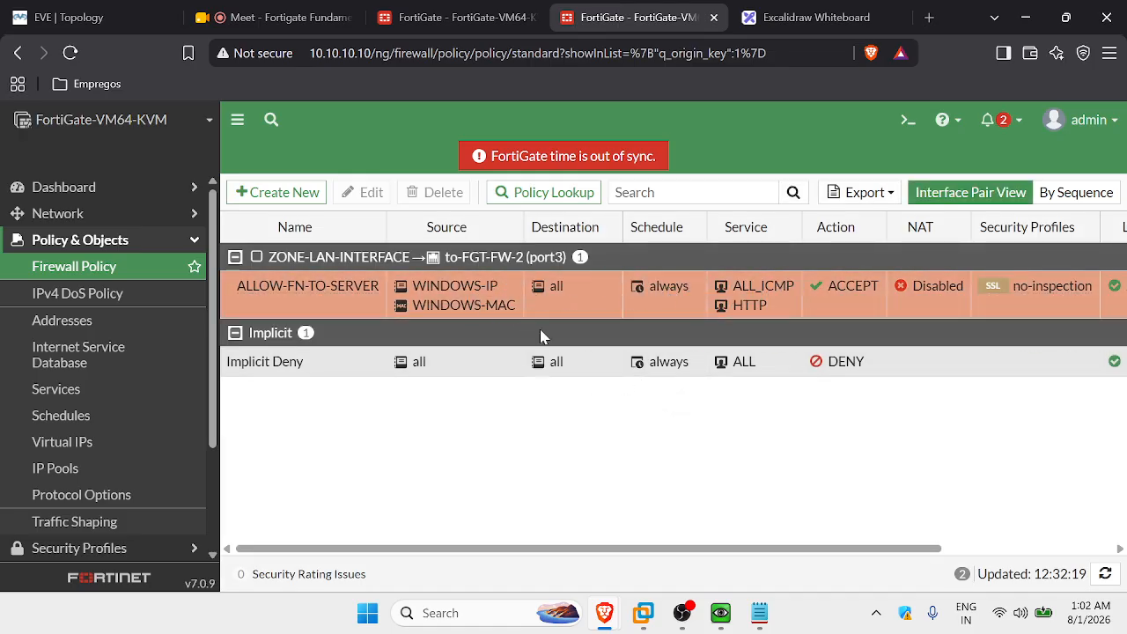
{"action": "left_click", "coordinate": [79, 16]}
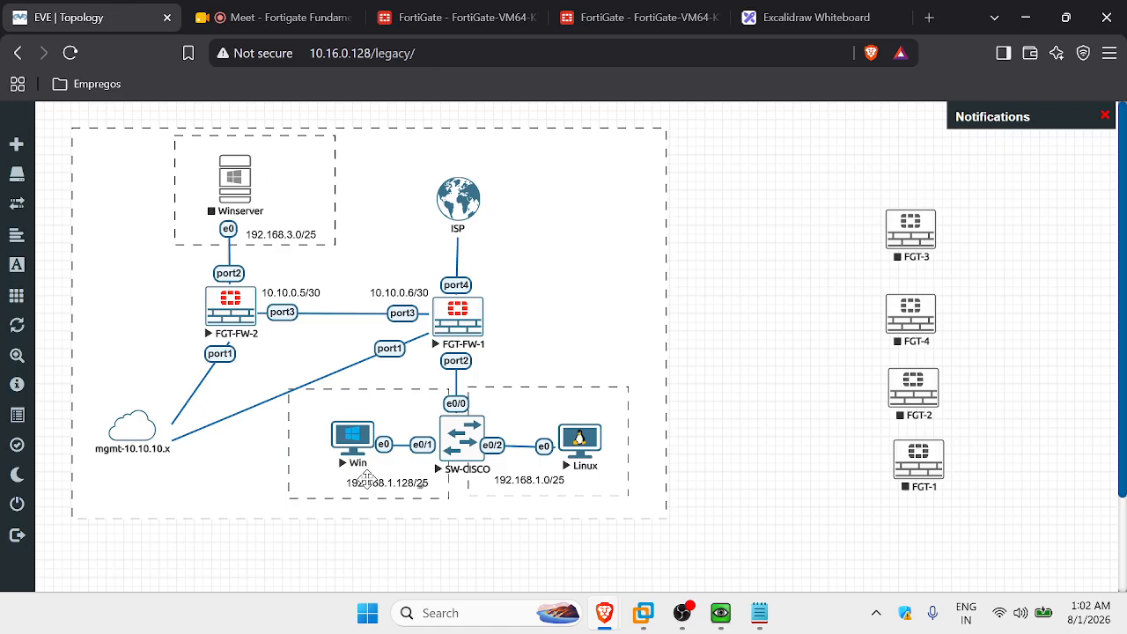
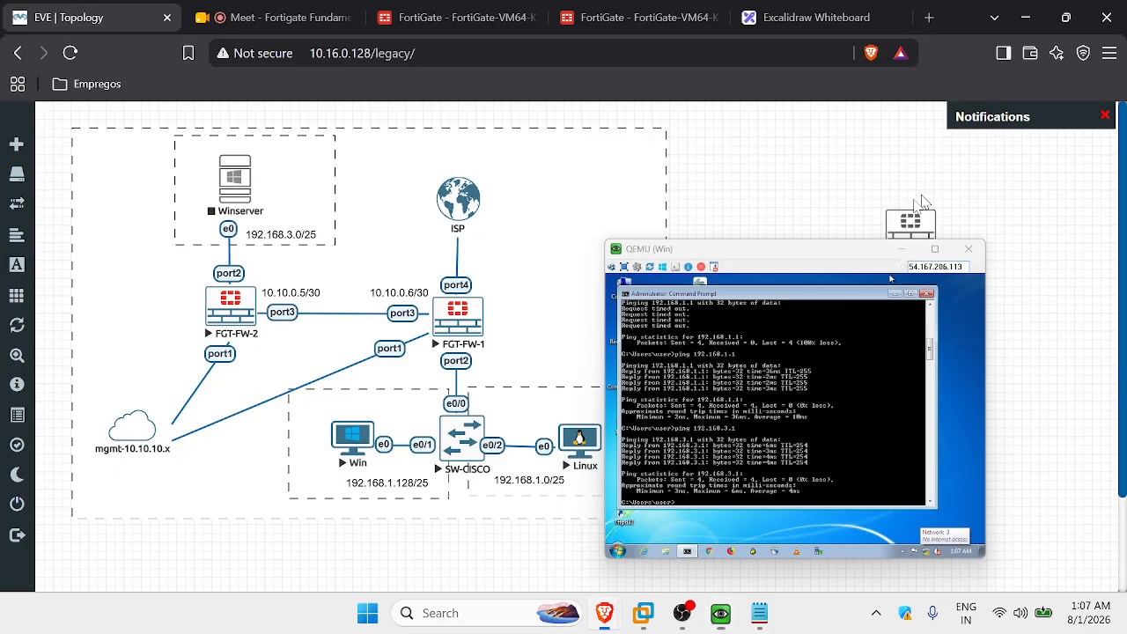
Stop the running ping on the Linux client console and clear its terminal.
{"action": "mouse_move", "coordinate": [720, 613]}
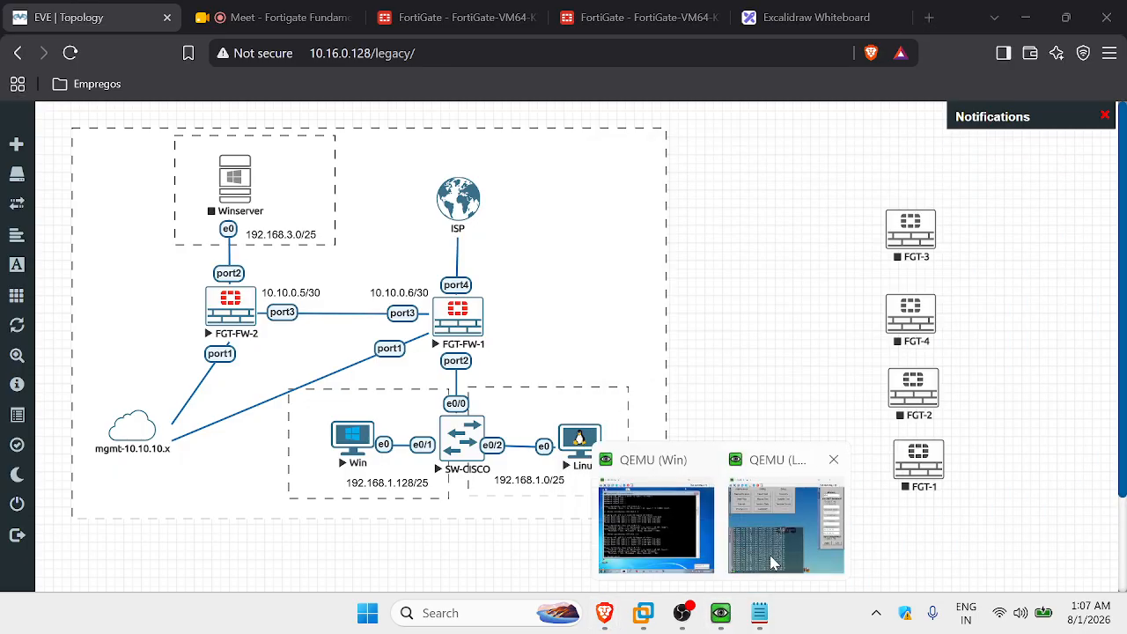
{"action": "left_click", "coordinate": [787, 515]}
{"action": "key", "text": "ctrl+c"}
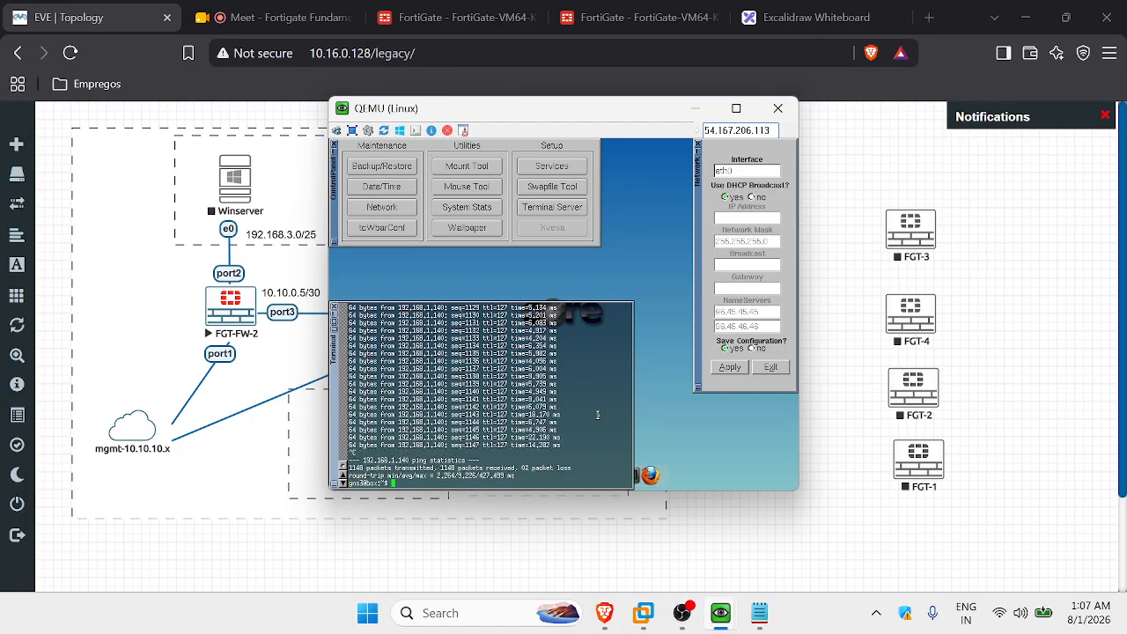
{"action": "type", "text": "clear"}
{"action": "key", "text": "Return"}
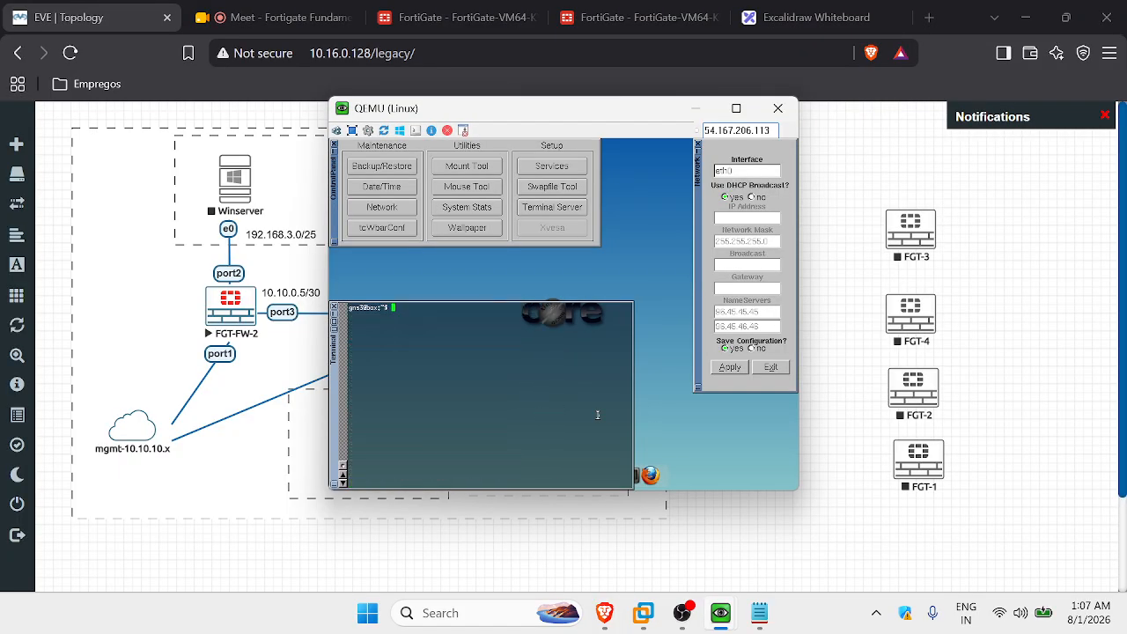
{"action": "left_click", "coordinate": [287, 5]}
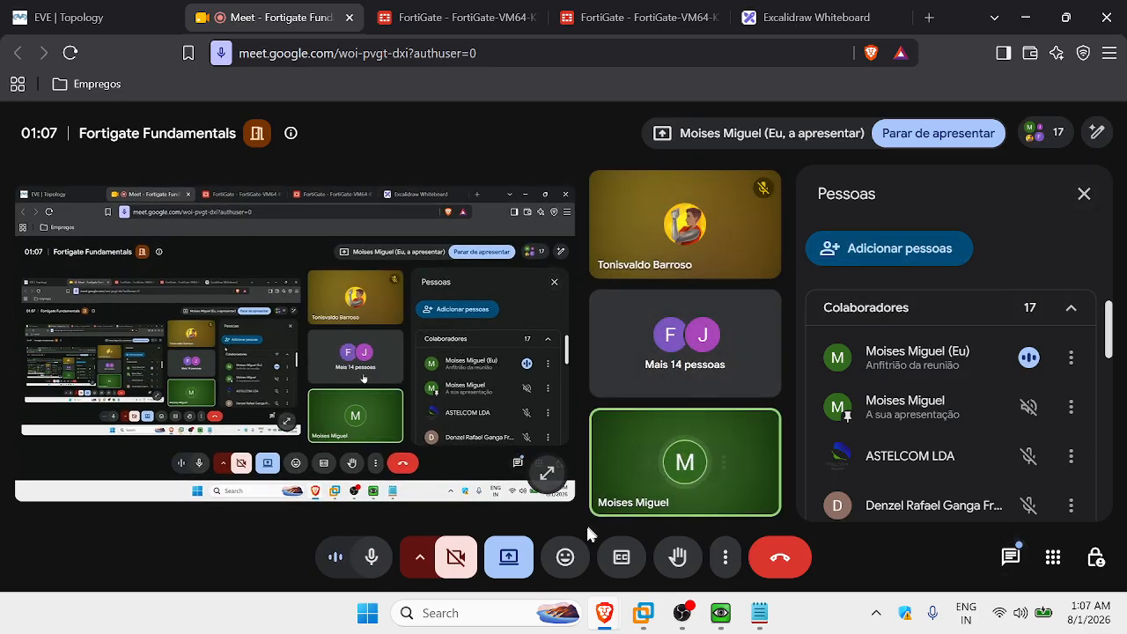
Use 'Apresentar outra coisa' in Meet to share just the QEMU (Linux) window.
{"action": "left_click", "coordinate": [508, 556]}
{"action": "left_click", "coordinate": [588, 472]}
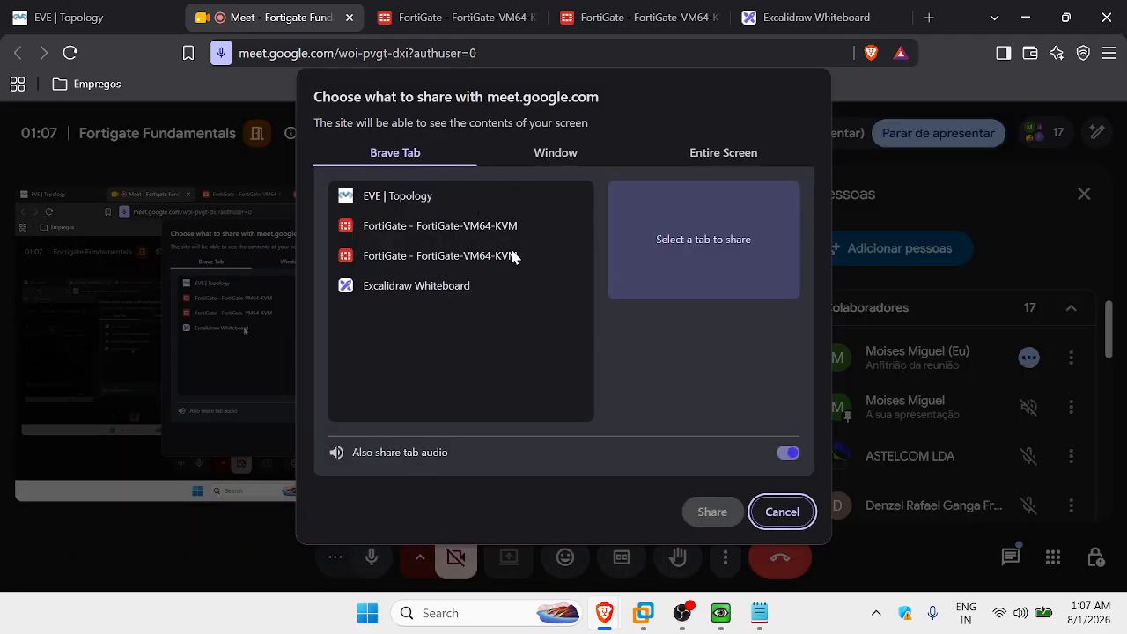
{"action": "left_click", "coordinate": [588, 152]}
{"action": "left_click", "coordinate": [599, 251]}
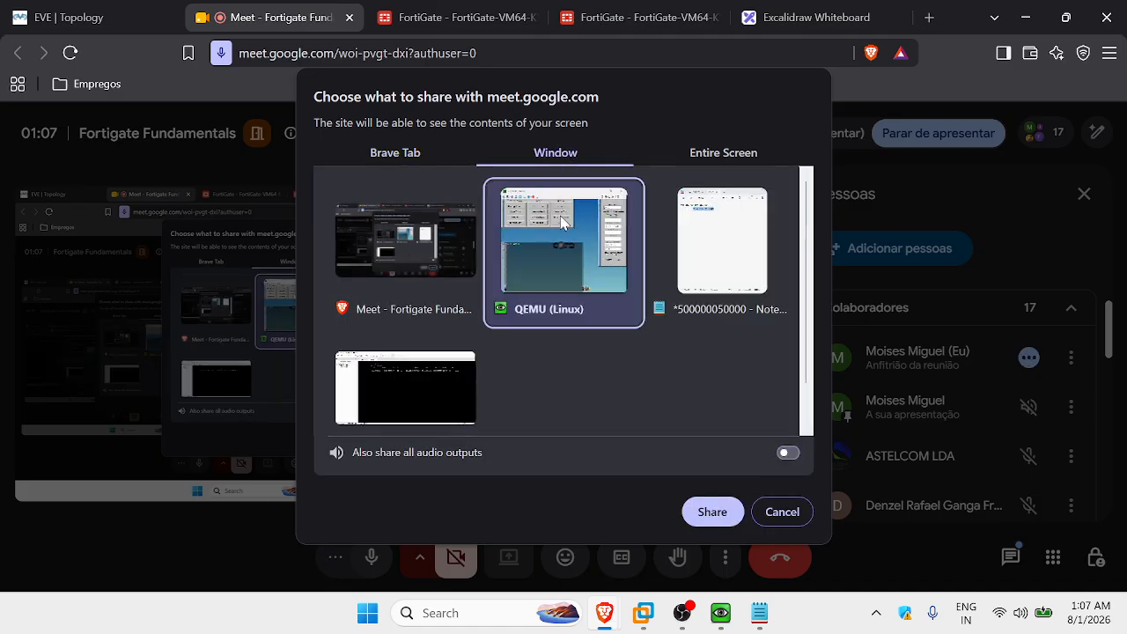
{"action": "left_click", "coordinate": [712, 513]}
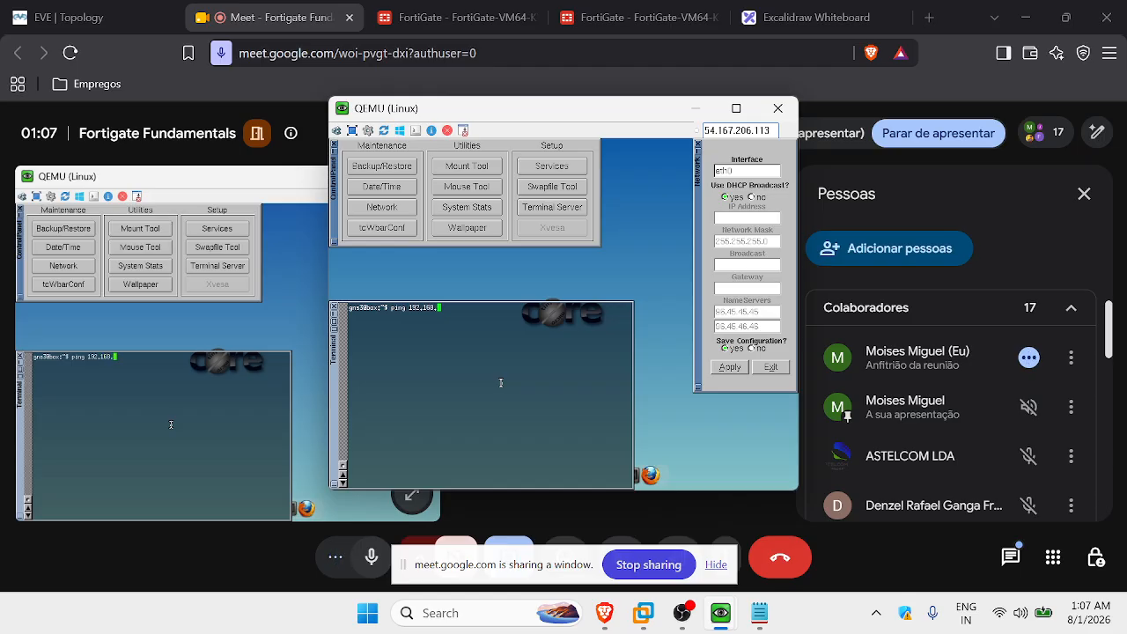
Run 'ping 192.168.3.1' from the Linux client, then go back to the EVE topology.
{"action": "type", "text": "3"}
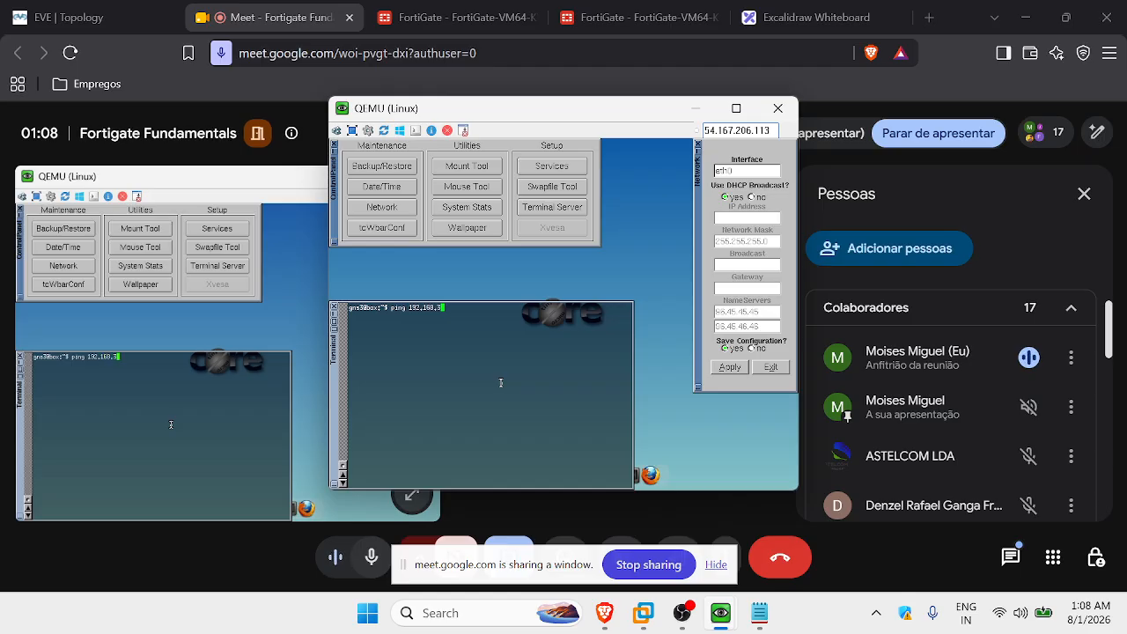
{"action": "type", "text": ".1"}
{"action": "key", "text": "Return"}
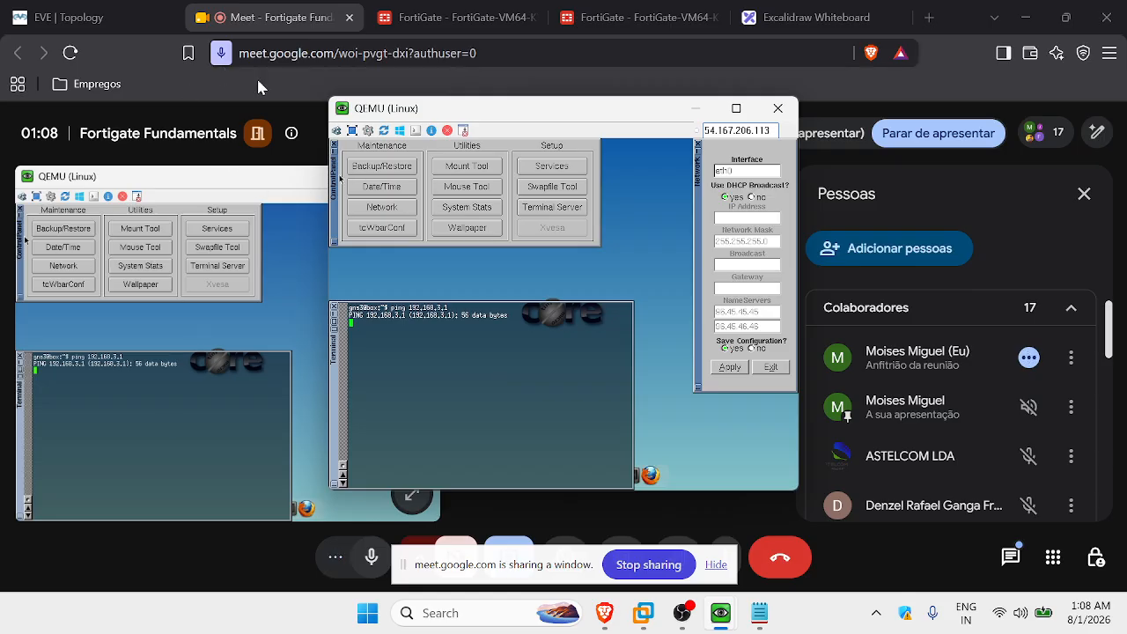
{"action": "left_click", "coordinate": [18, 18]}
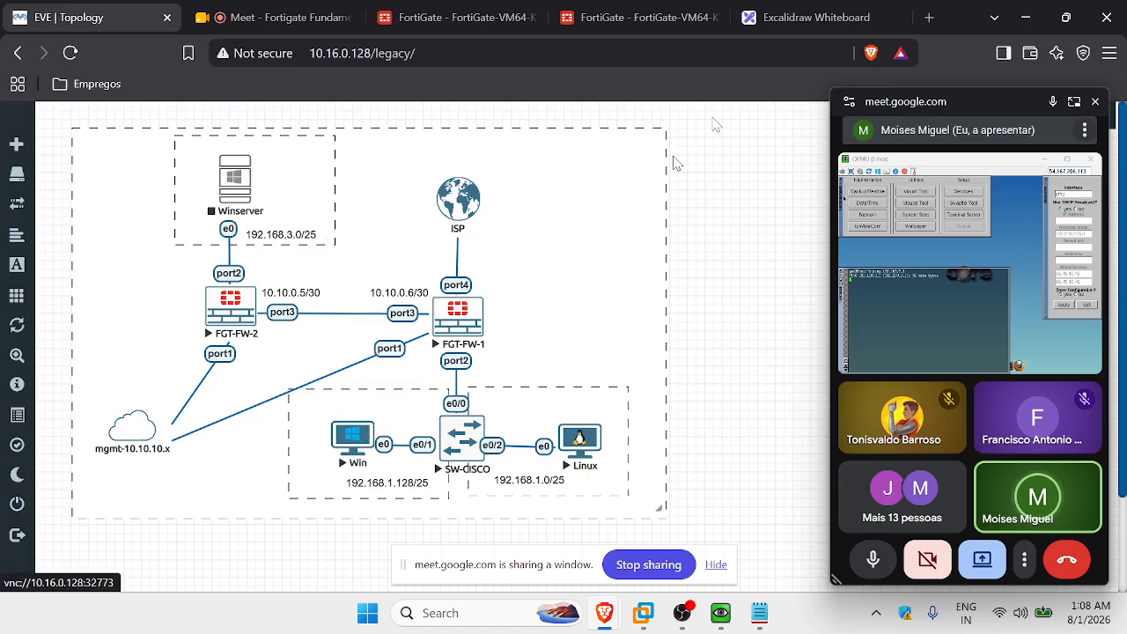
Open Log & Report > Forward Traffic on the FortiGate and close the Meet mini window.
{"action": "left_click", "coordinate": [618, 17]}
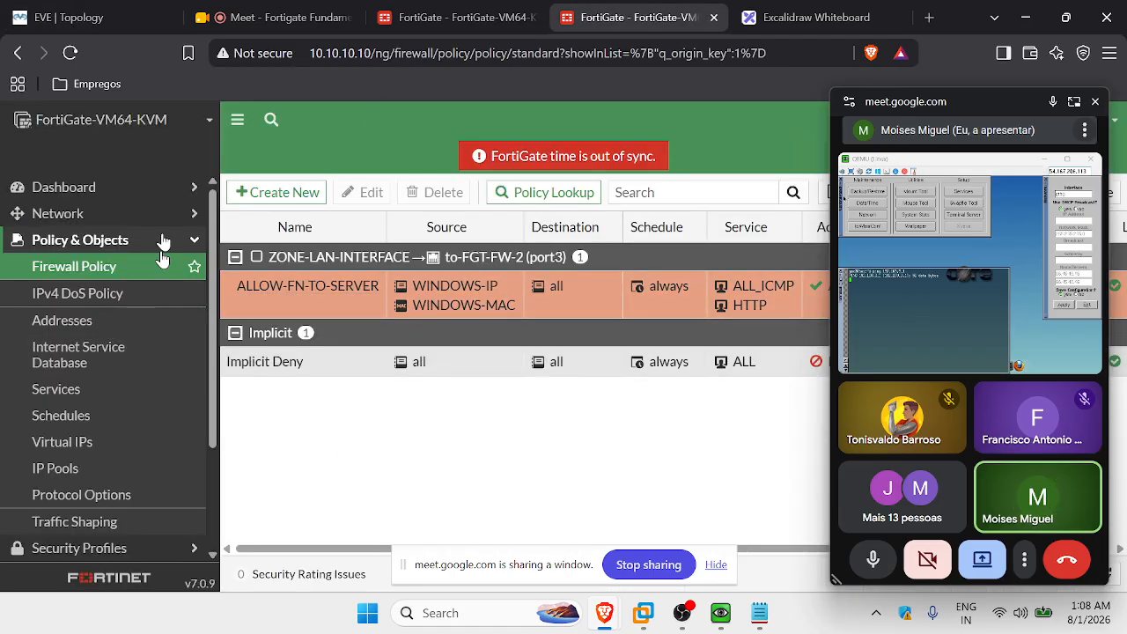
{"action": "scroll", "coordinate": [163, 352], "scroll_direction": "down", "scroll_amount": 5}
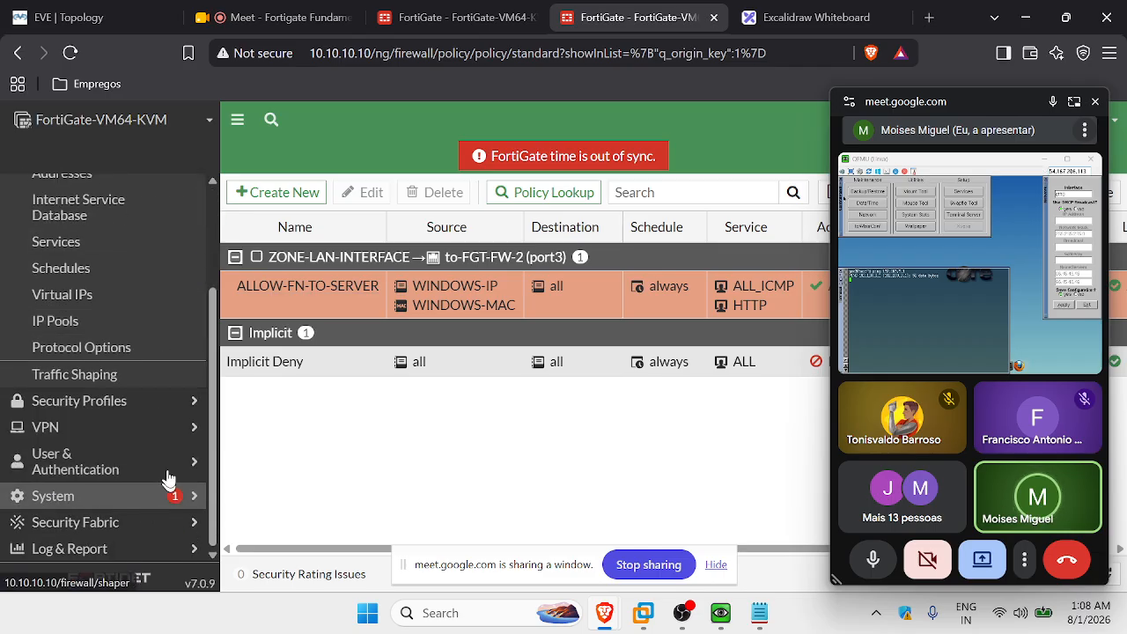
{"action": "left_click", "coordinate": [141, 551]}
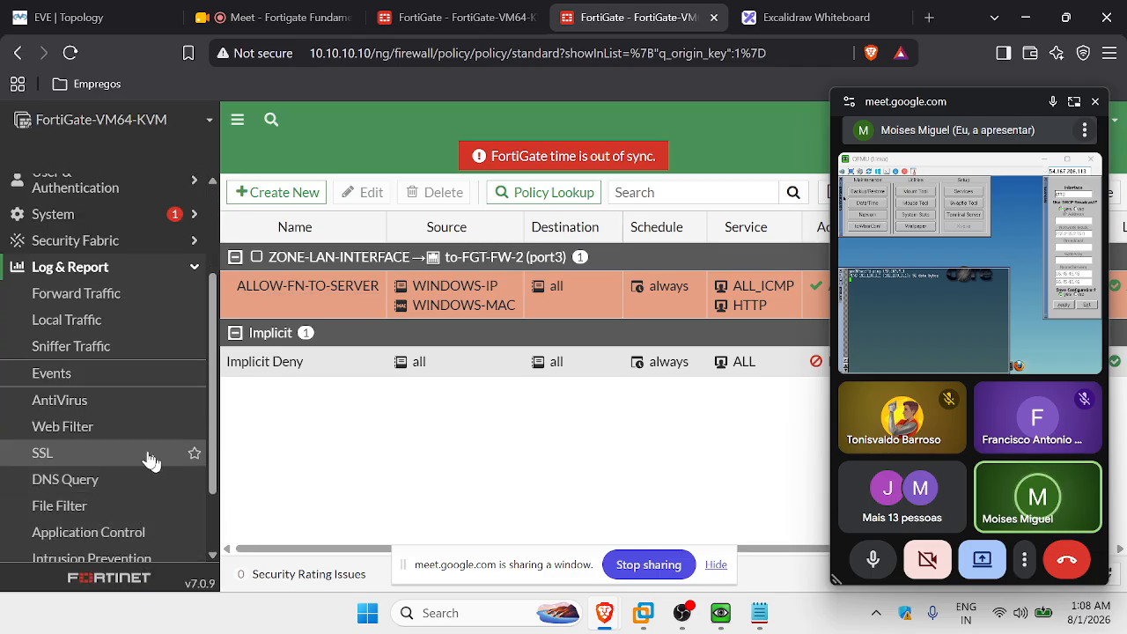
{"action": "left_click", "coordinate": [181, 293]}
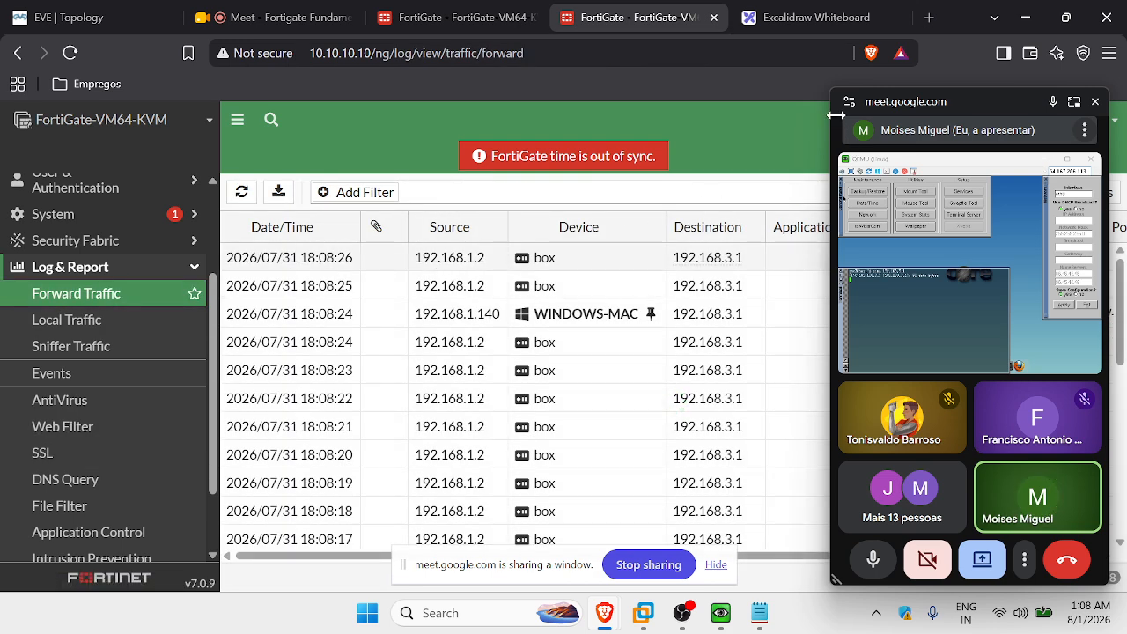
{"action": "left_click", "coordinate": [1096, 102]}
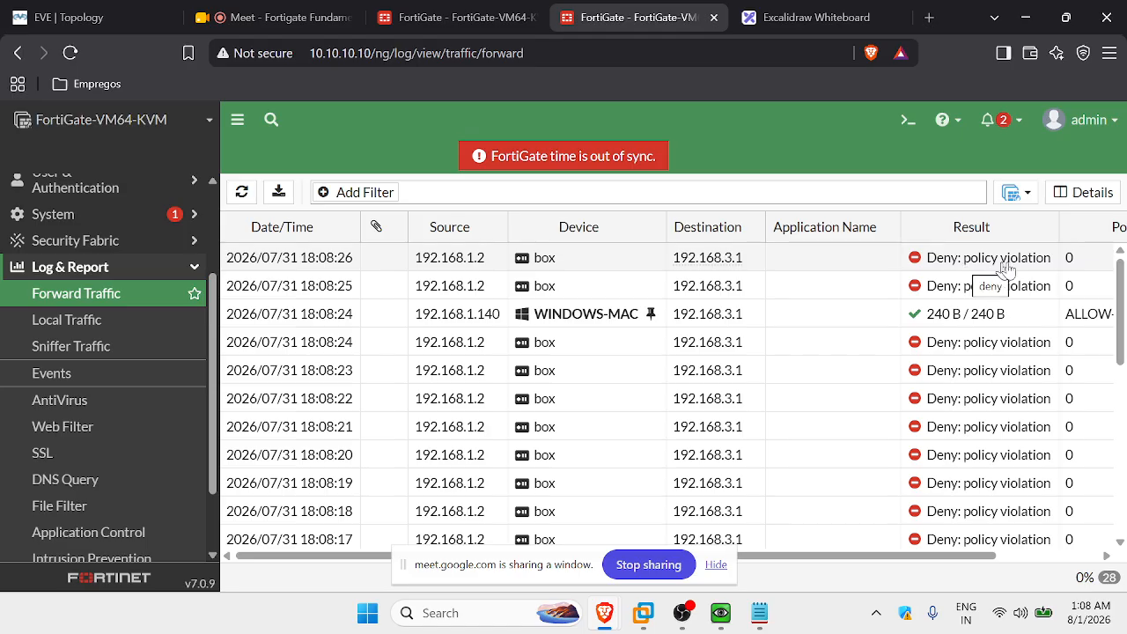
Inspect the denied 192.168.1.2 entry and WINDOWS-MAC's ALLOW-FN-TO-SERVER policy ID.
{"action": "left_click", "coordinate": [531, 257]}
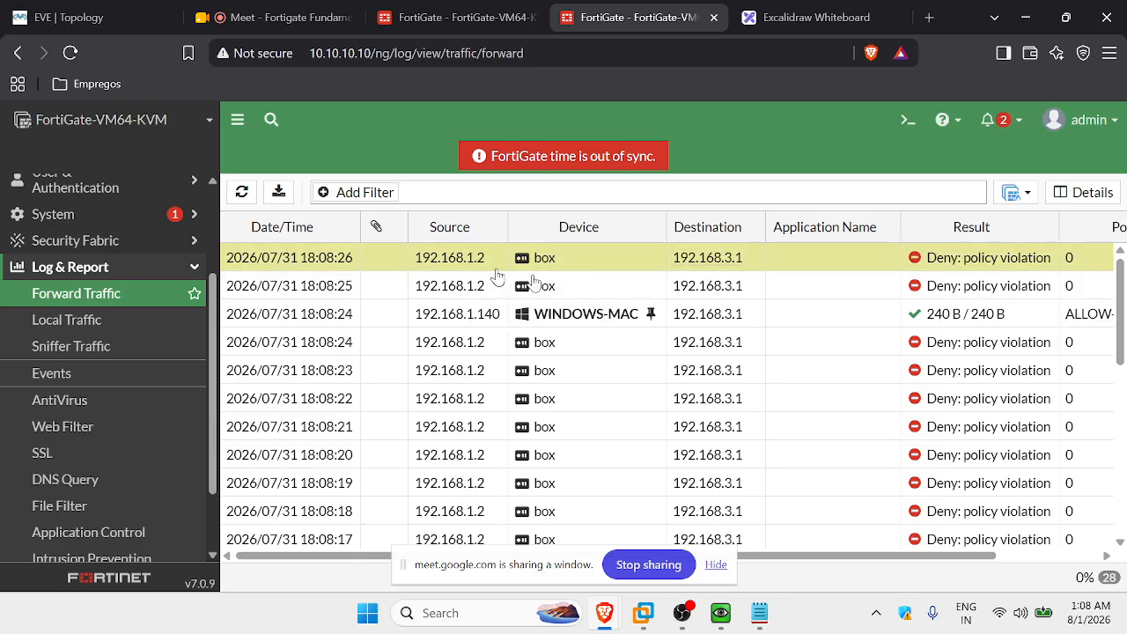
{"action": "left_click_drag", "start_coordinate": [796, 560], "coordinate": [974, 564]}
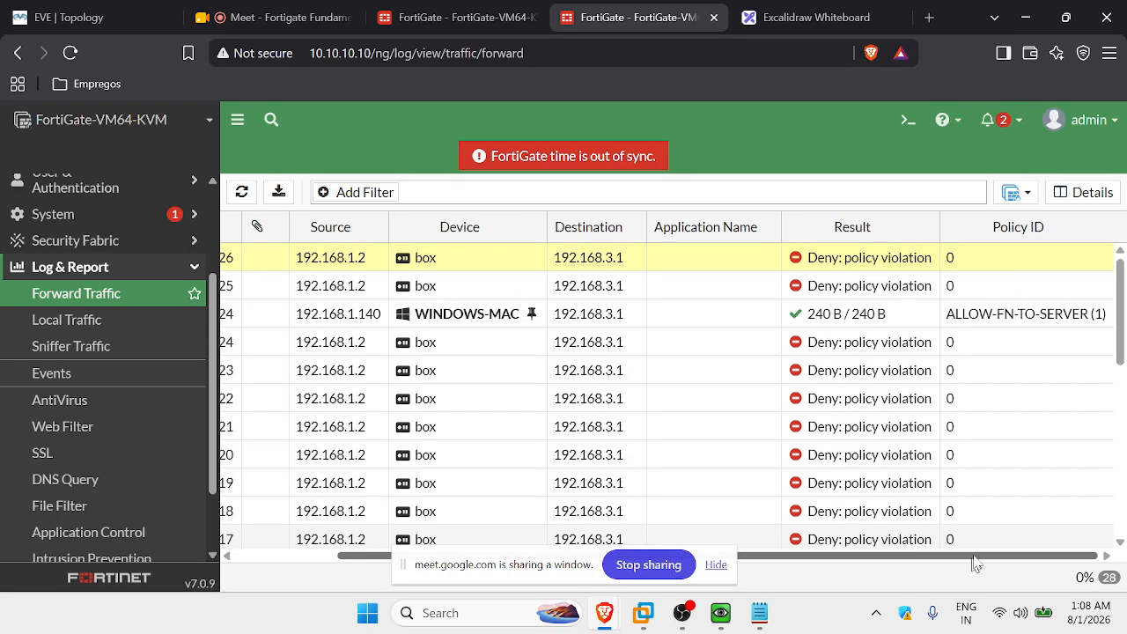
{"action": "left_click_drag", "start_coordinate": [751, 561], "coordinate": [618, 546]}
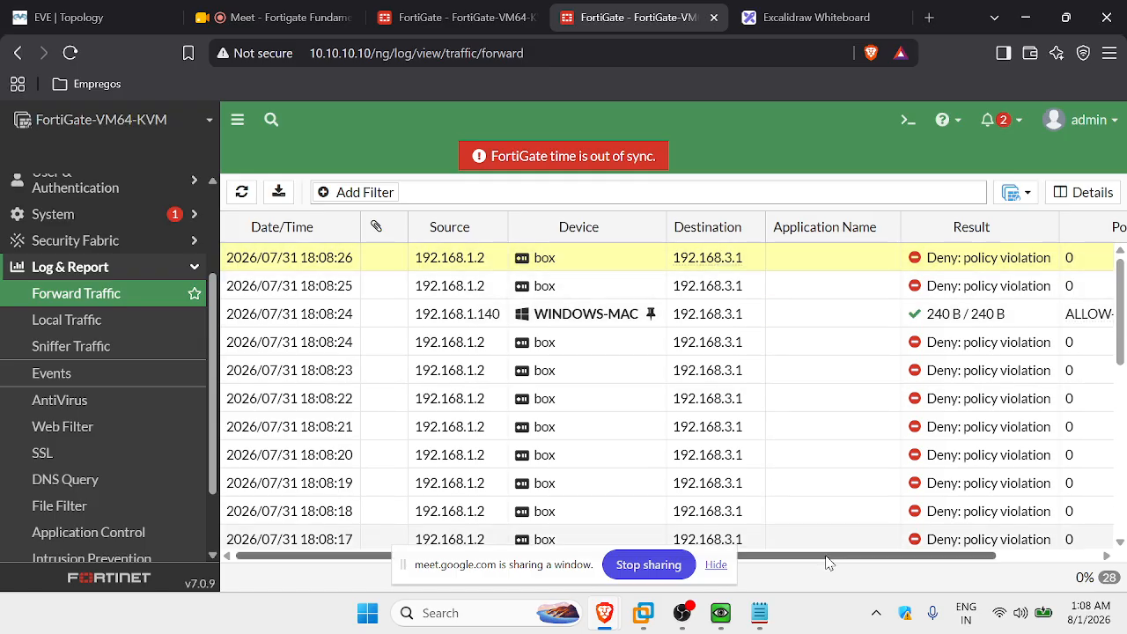
{"action": "left_click_drag", "start_coordinate": [844, 556], "coordinate": [949, 566]}
{"action": "left_click", "coordinate": [995, 318]}
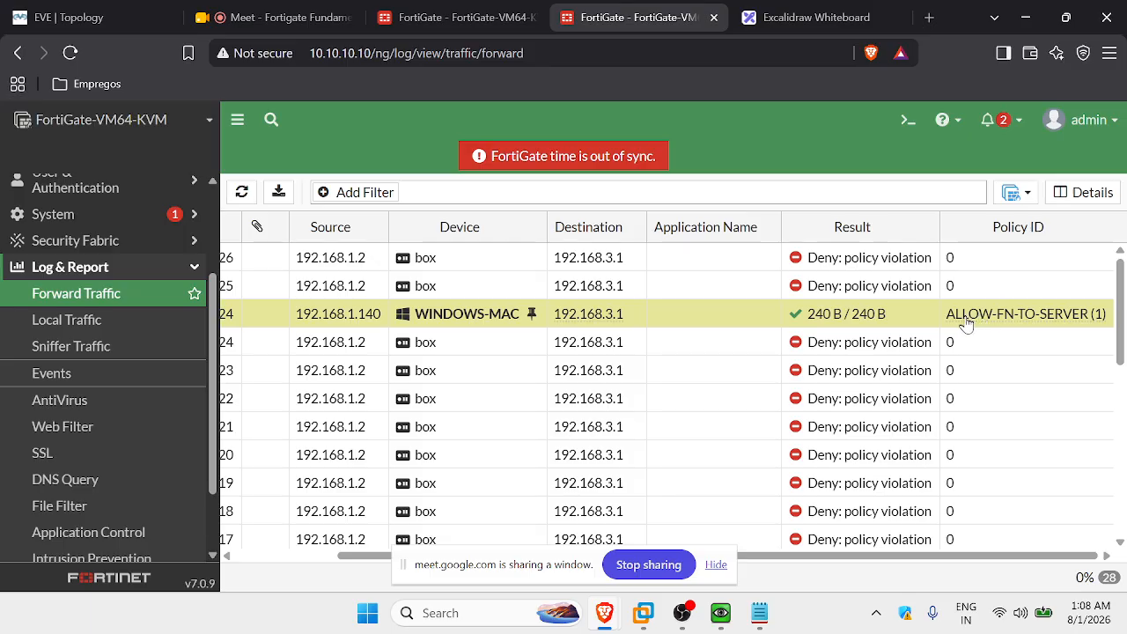
{"action": "mouse_move", "coordinate": [1005, 317]}
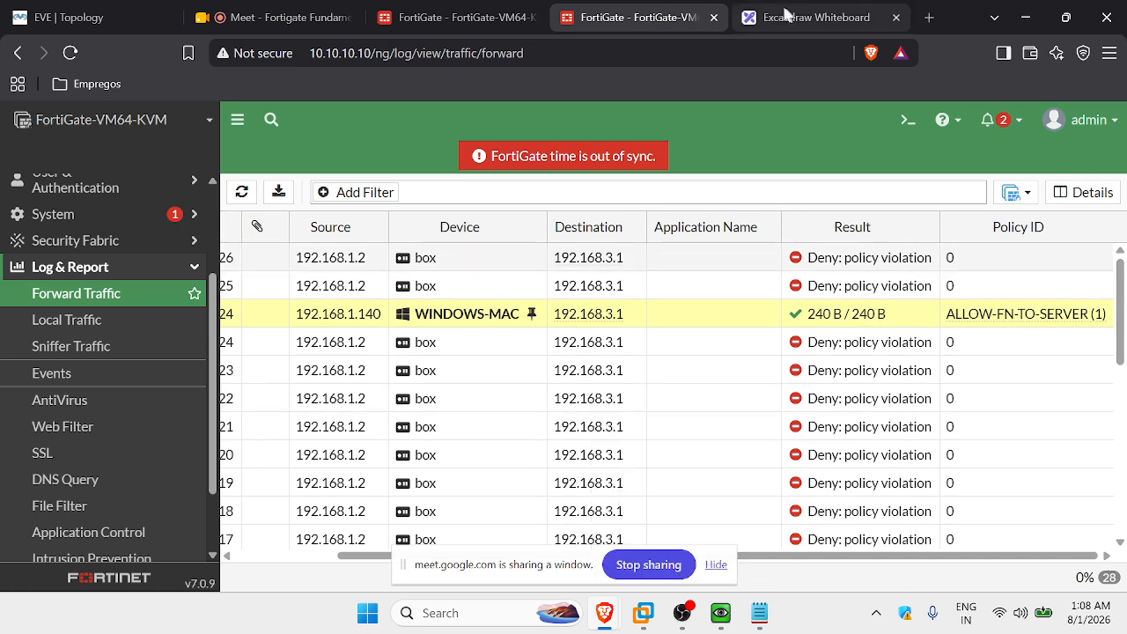
Switch the Meet presentation to the entire screen and dismiss the sharing notices.
{"action": "left_click", "coordinate": [264, 17]}
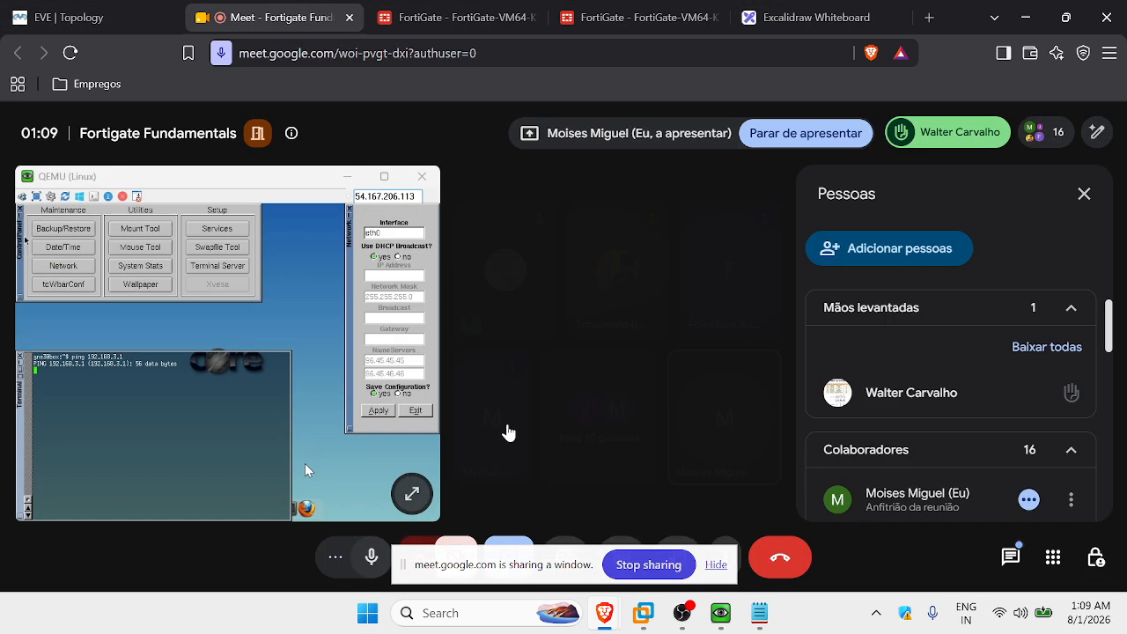
{"action": "left_click", "coordinate": [715, 567]}
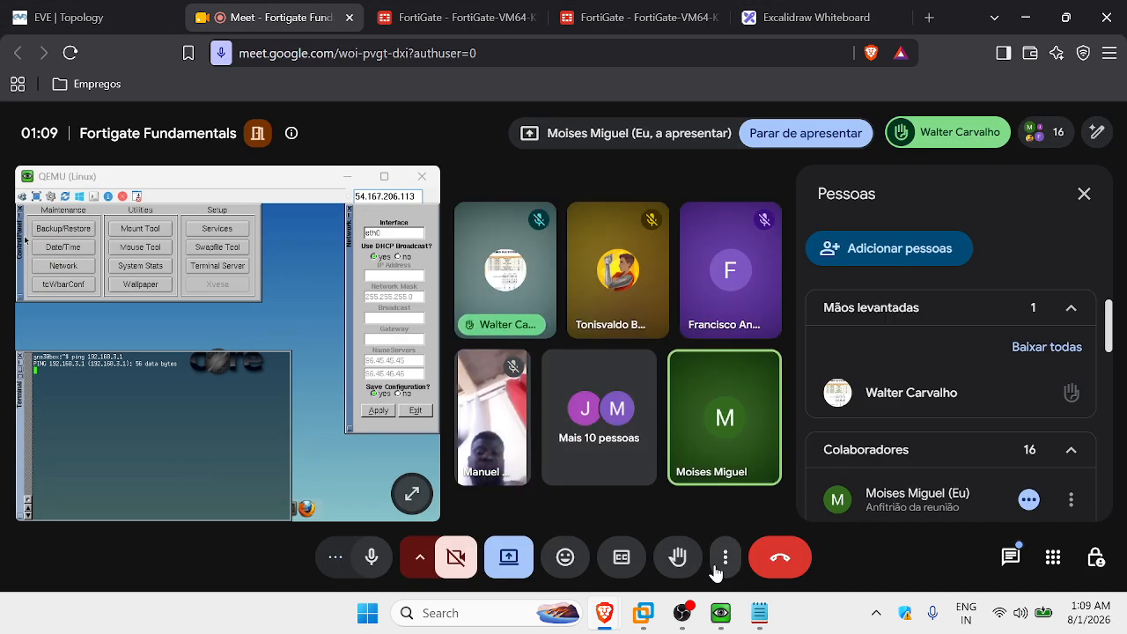
{"action": "left_click", "coordinate": [509, 556]}
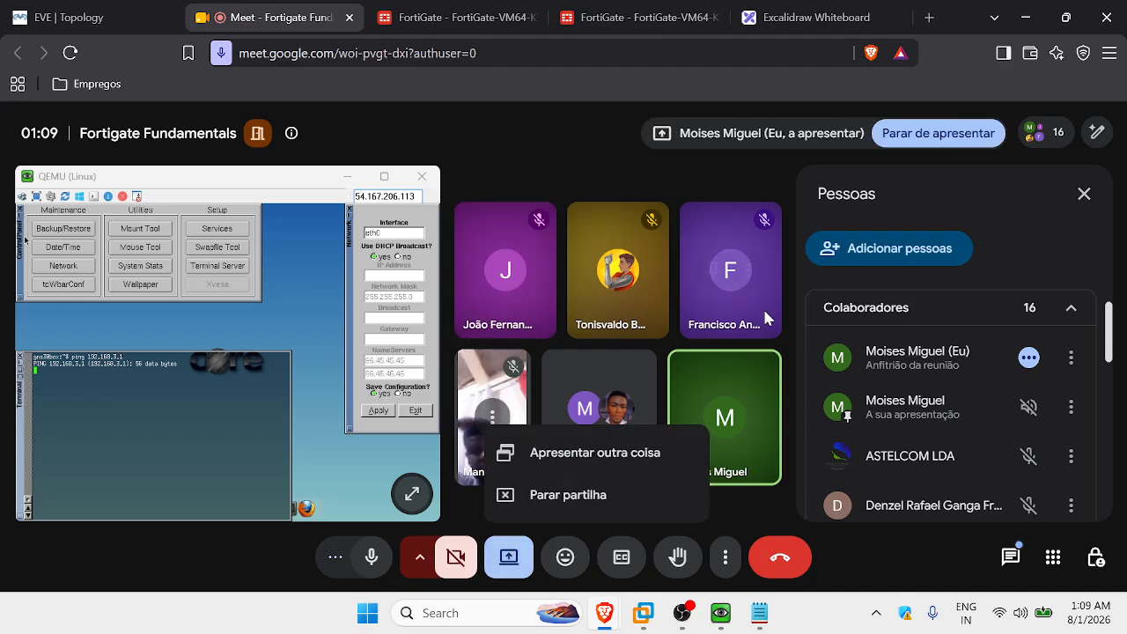
{"action": "left_click", "coordinate": [588, 452]}
{"action": "left_click", "coordinate": [651, 150]}
{"action": "left_click", "coordinate": [456, 276]}
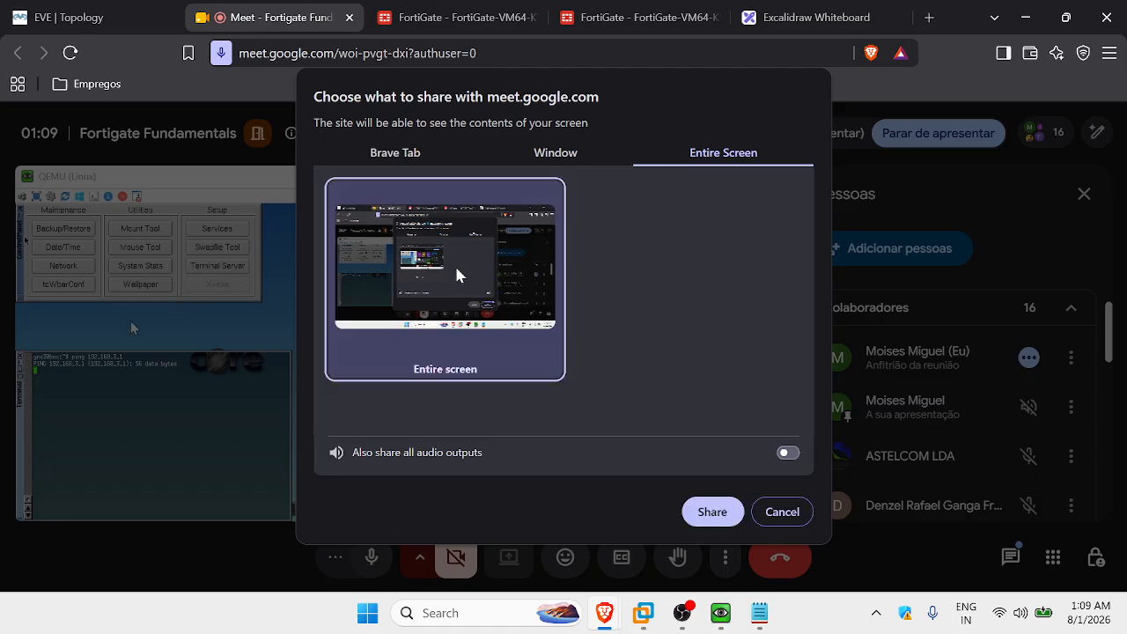
{"action": "left_click", "coordinate": [704, 512]}
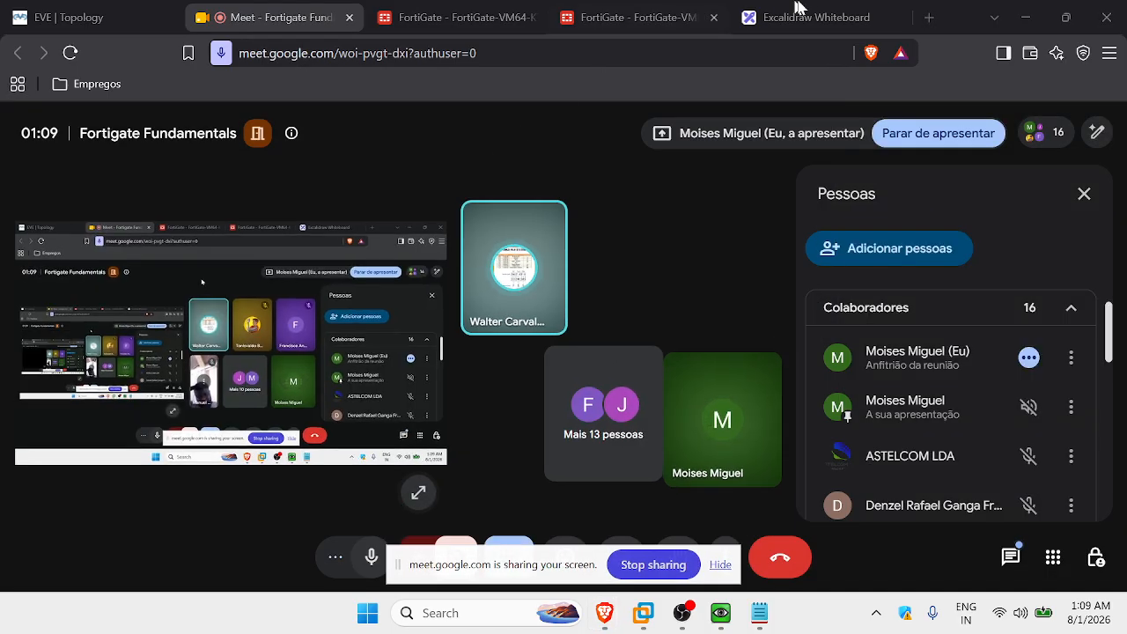
{"action": "left_click", "coordinate": [88, 17]}
{"action": "left_click", "coordinate": [720, 565]}
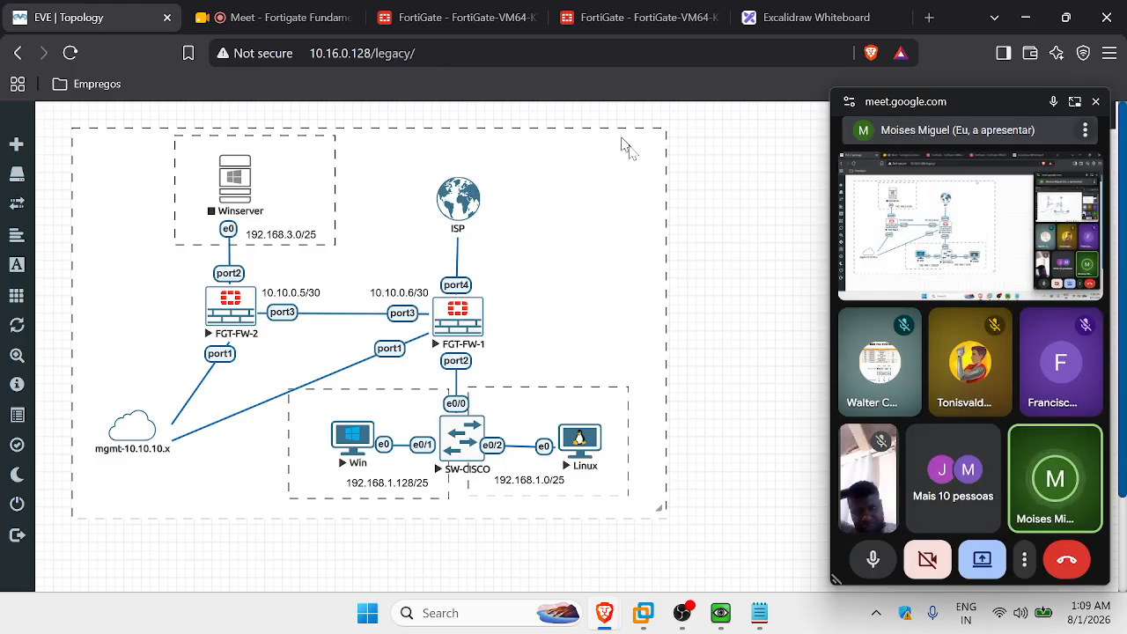
Review the latest denied entry in the Forward Traffic log, then bring up the Excalidraw whiteboard.
{"action": "left_click", "coordinate": [629, 17]}
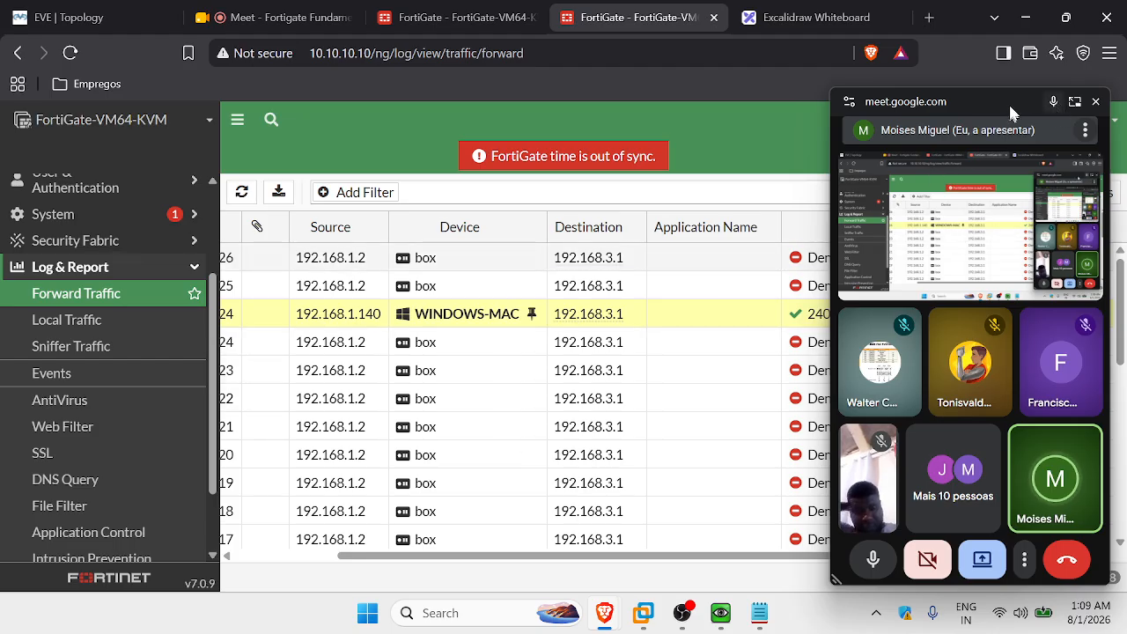
{"action": "left_click", "coordinate": [1095, 101]}
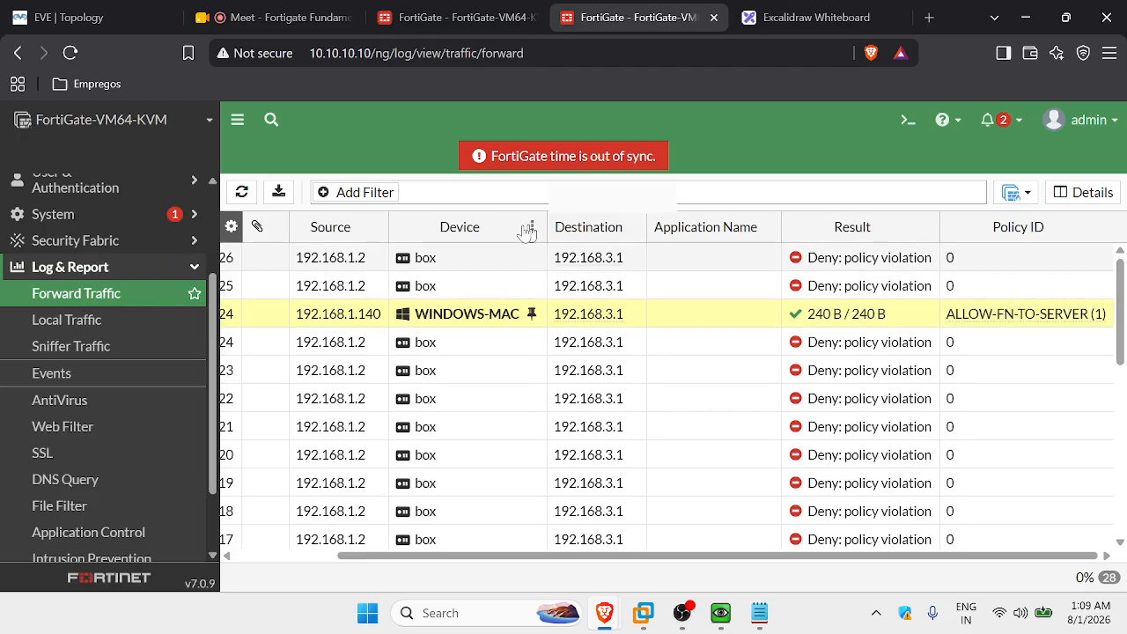
{"action": "left_click", "coordinate": [729, 257]}
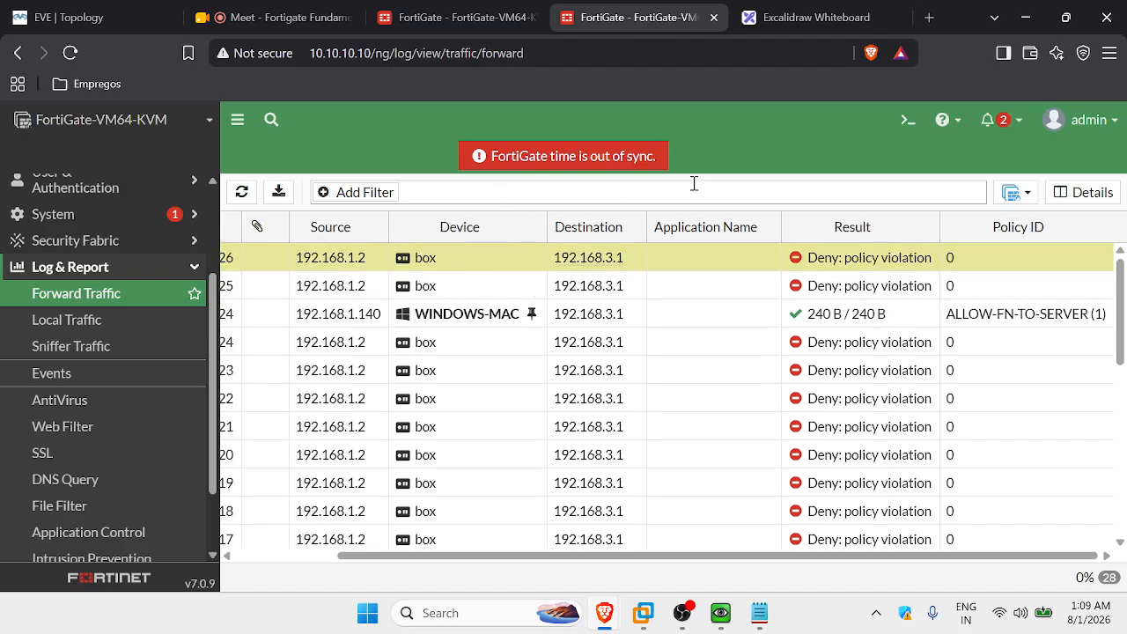
{"action": "left_click", "coordinate": [814, 17]}
Erase the vlan 10 connector, the circle, both X strokes and the slanted line from the box.
{"action": "left_click", "coordinate": [540, 338]}
{"action": "key", "text": "Delete"}
{"action": "left_click", "coordinate": [564, 323]}
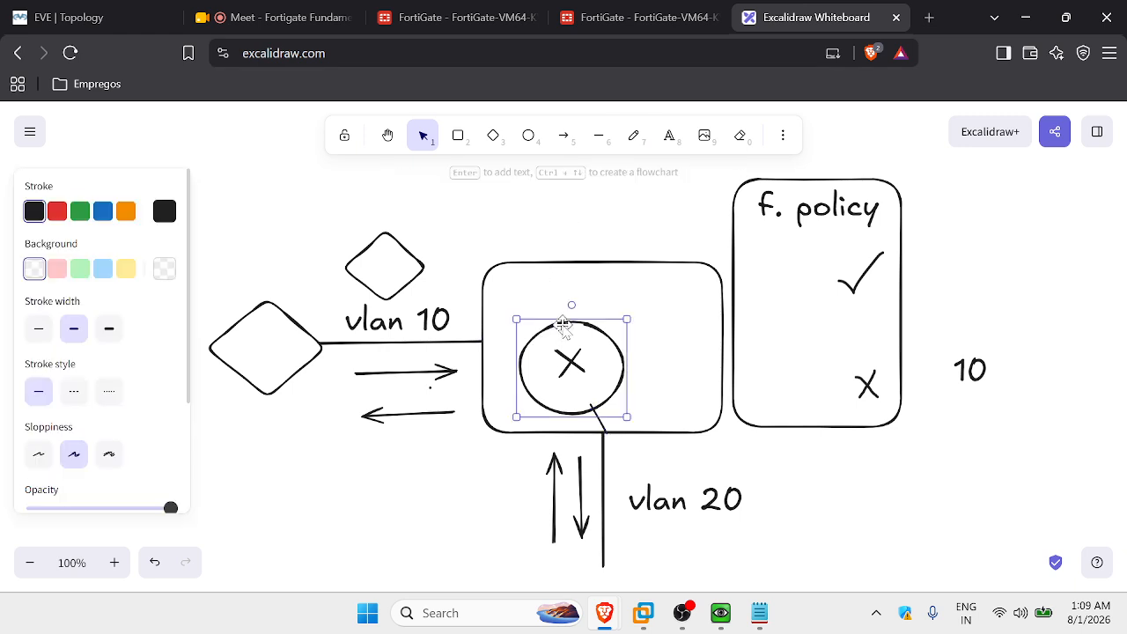
{"action": "key", "text": "Delete"}
{"action": "left_click", "coordinate": [570, 364]}
{"action": "key", "text": "Delete"}
{"action": "left_click", "coordinate": [571, 354]}
{"action": "key", "text": "Delete"}
{"action": "left_click", "coordinate": [594, 412]}
{"action": "key", "text": "Delete"}
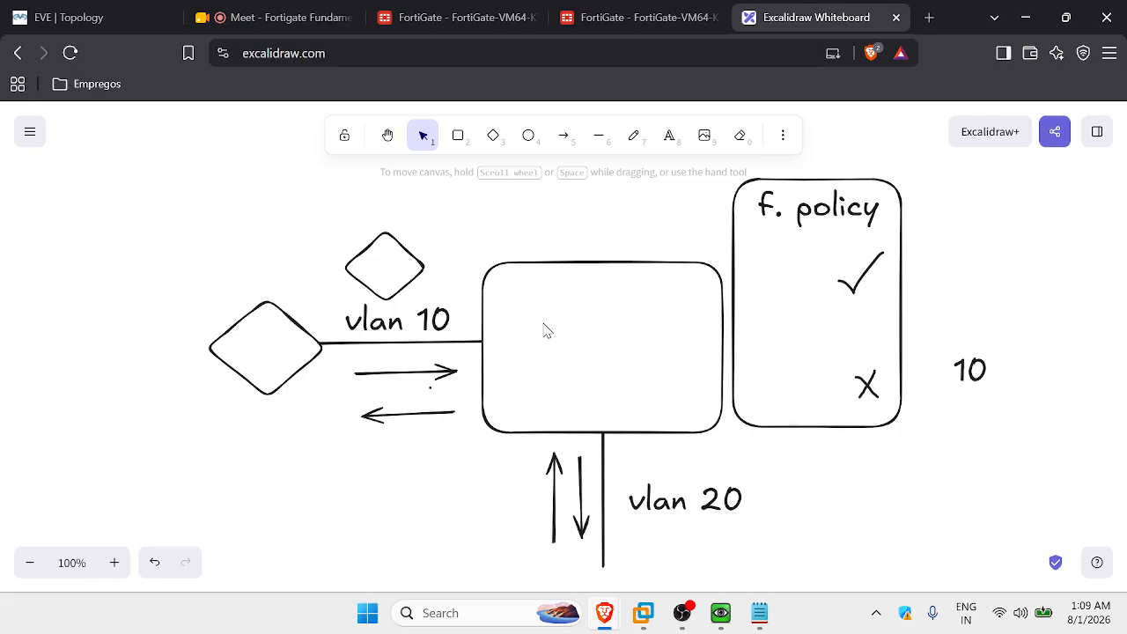
{"action": "left_click", "coordinate": [636, 16]}
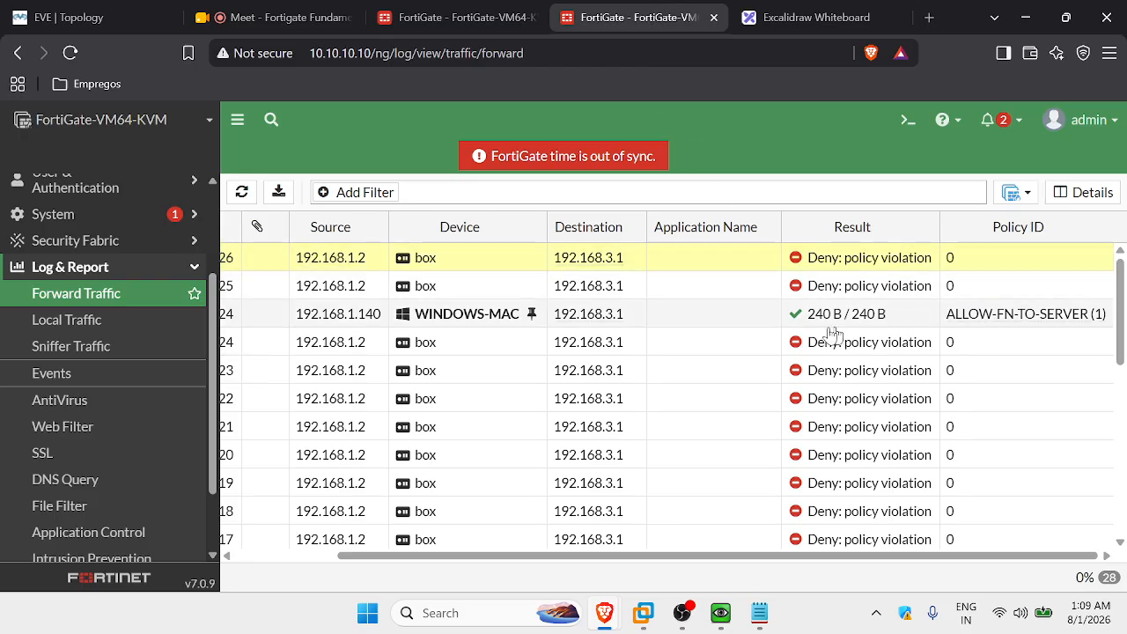
Start a continuous 'ping 192.168.3.1 -t' from the Windows client console, then minimize it.
{"action": "left_click", "coordinate": [684, 325]}
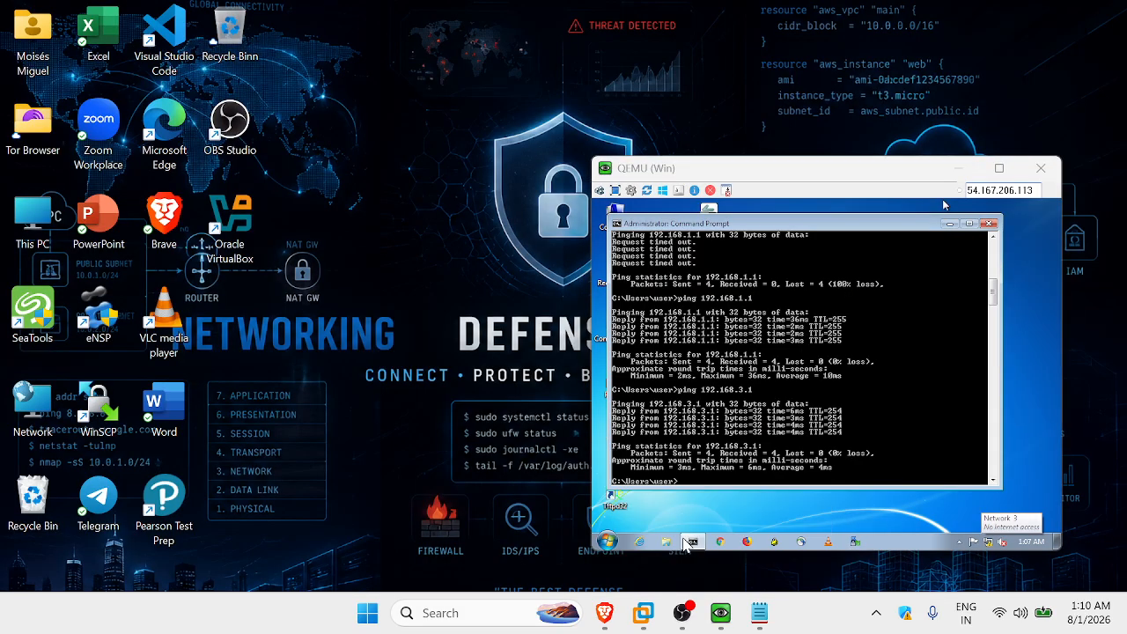
{"action": "left_click", "coordinate": [678, 546]}
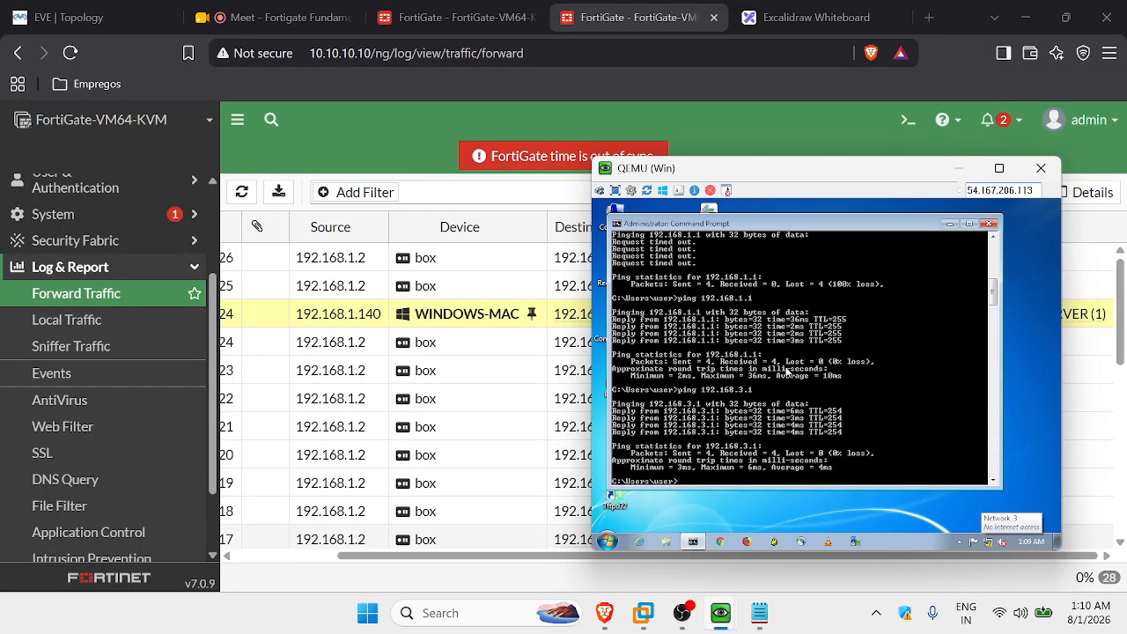
{"action": "key", "text": "Up"}
{"action": "key", "text": "Return"}
{"action": "key", "text": "ctrl+c"}
{"action": "key", "text": "Up"}
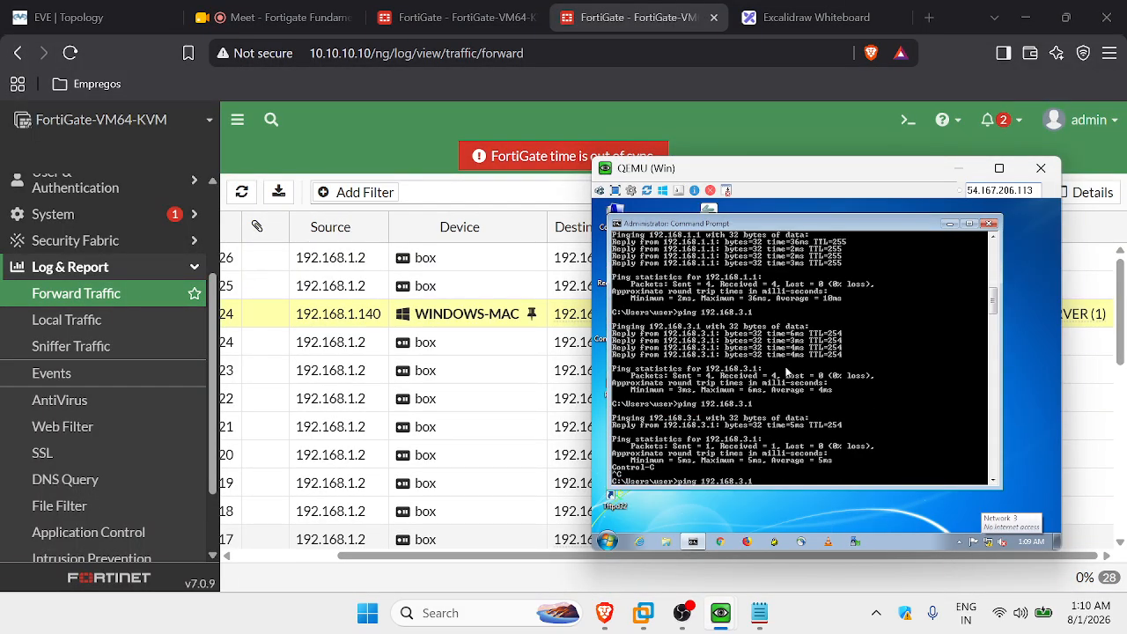
{"action": "key", "text": "Return"}
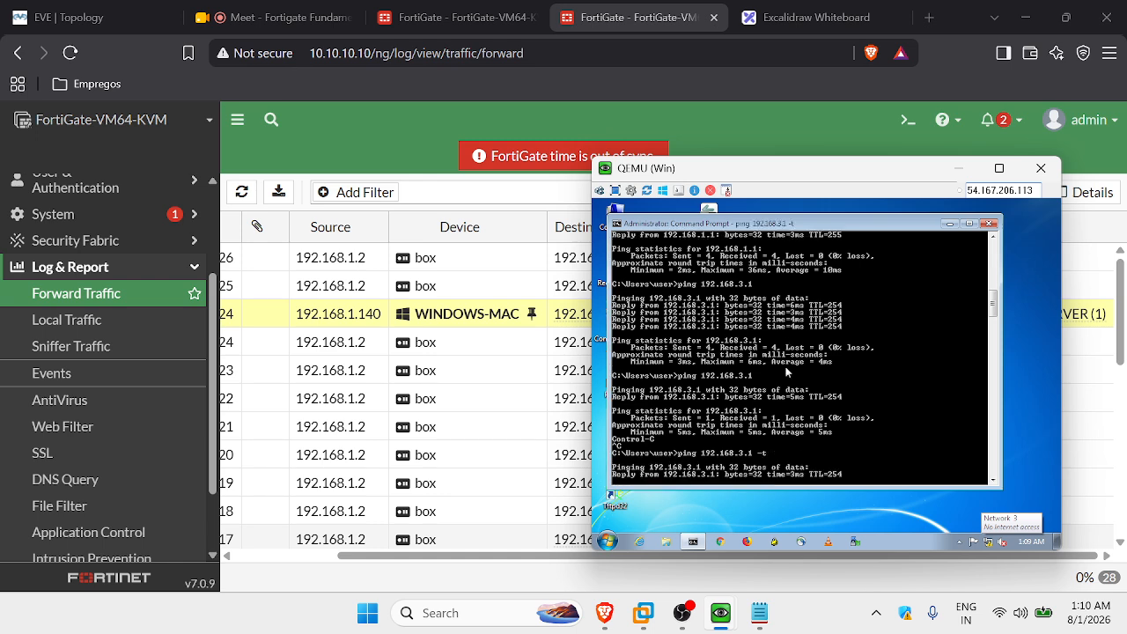
{"action": "left_click", "coordinate": [958, 167]}
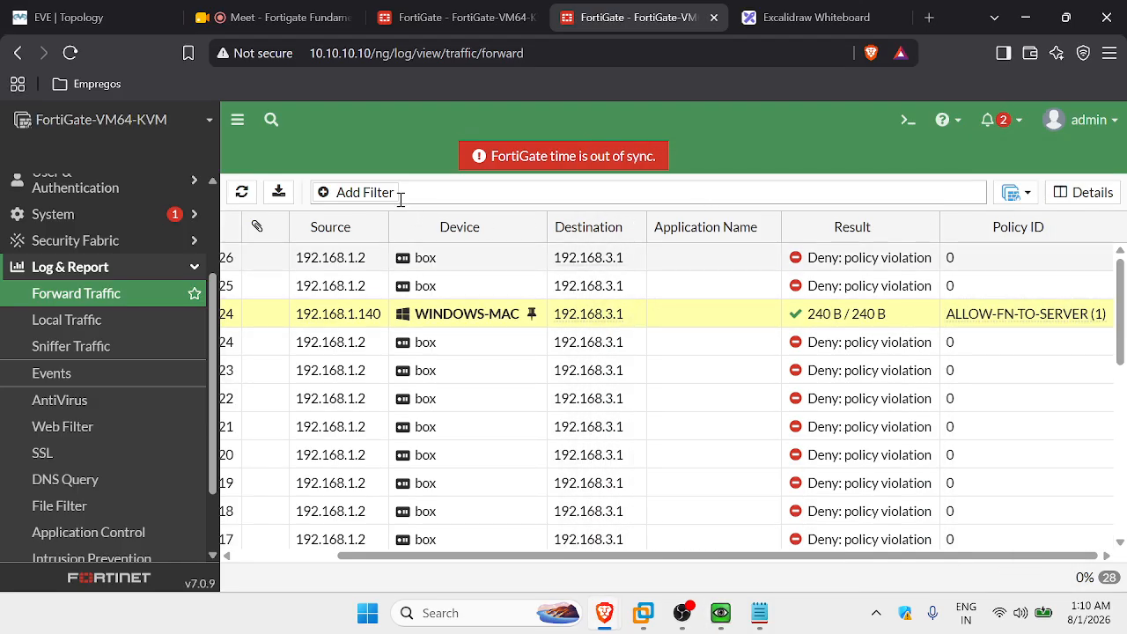
Refresh the Forward Traffic log to 130 entries and scroll through the latest sessions.
{"action": "left_click", "coordinate": [241, 192]}
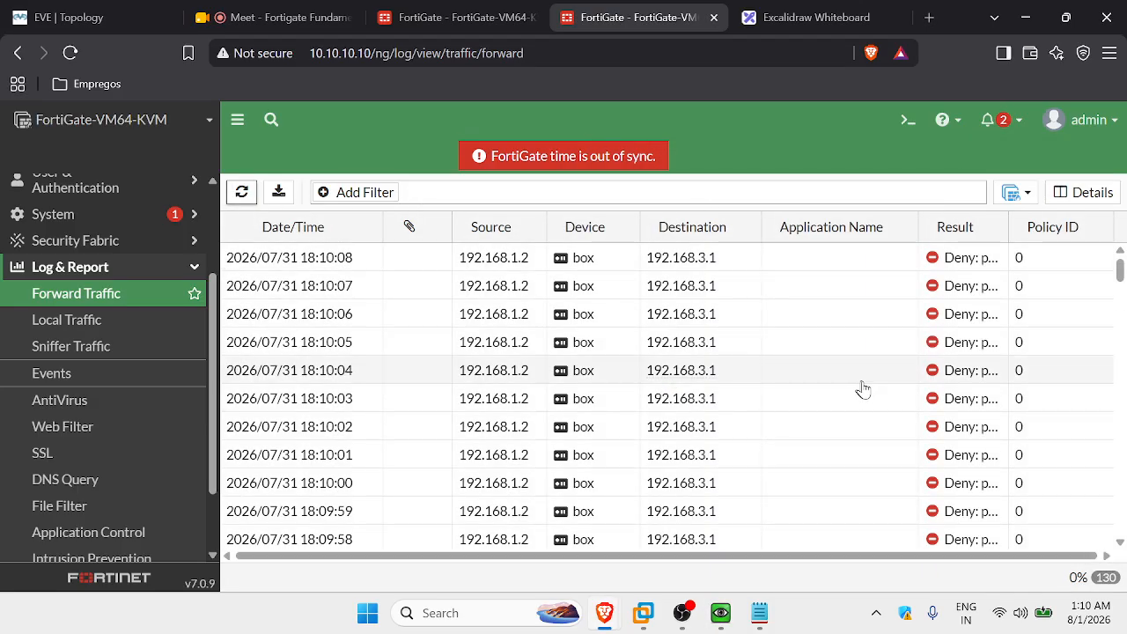
{"action": "scroll", "coordinate": [867, 390], "scroll_direction": "down", "scroll_amount": 5}
{"action": "scroll", "coordinate": [873, 393], "scroll_direction": "down", "scroll_amount": 20}
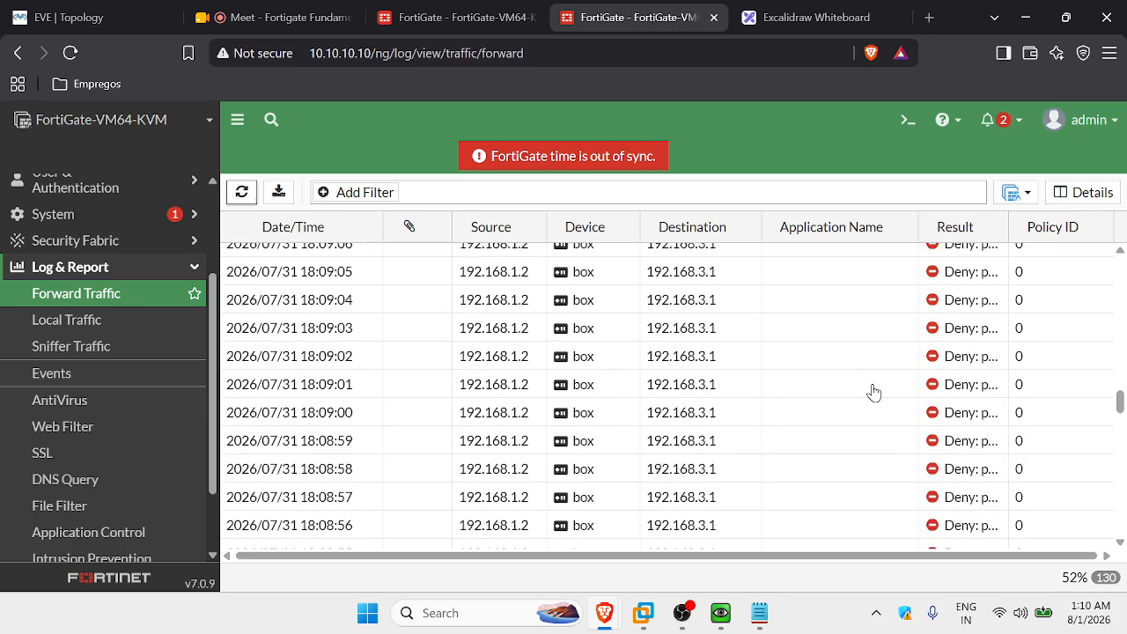
{"action": "scroll", "coordinate": [874, 393], "scroll_direction": "down", "scroll_amount": 11}
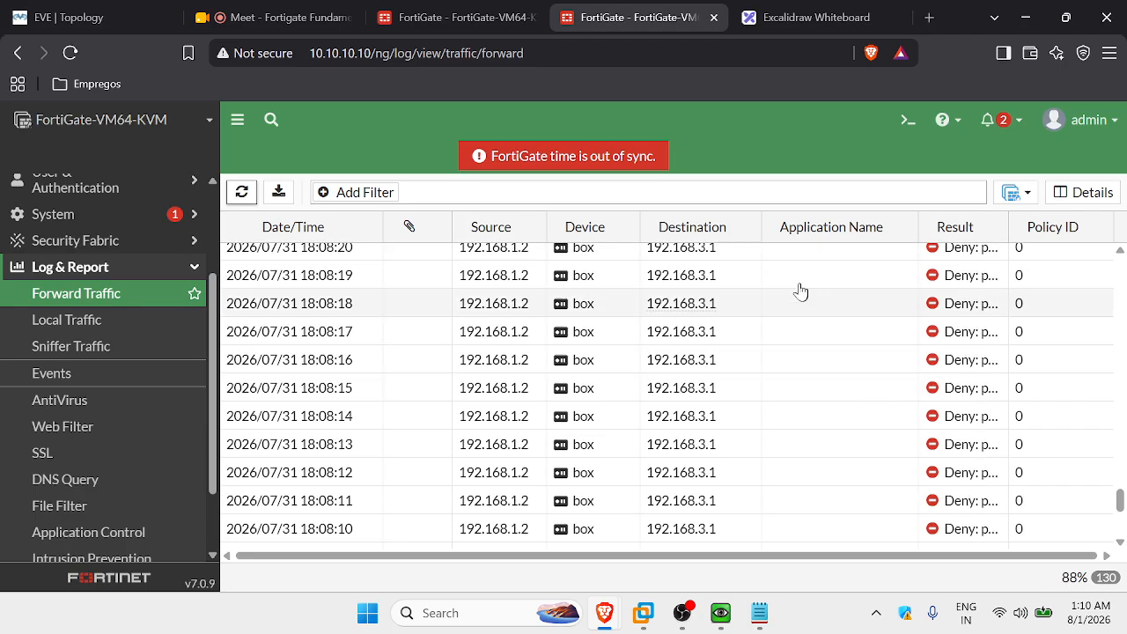
{"action": "scroll", "coordinate": [808, 290], "scroll_direction": "up", "scroll_amount": 2}
{"action": "scroll", "coordinate": [806, 292], "scroll_direction": "up", "scroll_amount": 10}
{"action": "scroll", "coordinate": [806, 294], "scroll_direction": "down", "scroll_amount": 9}
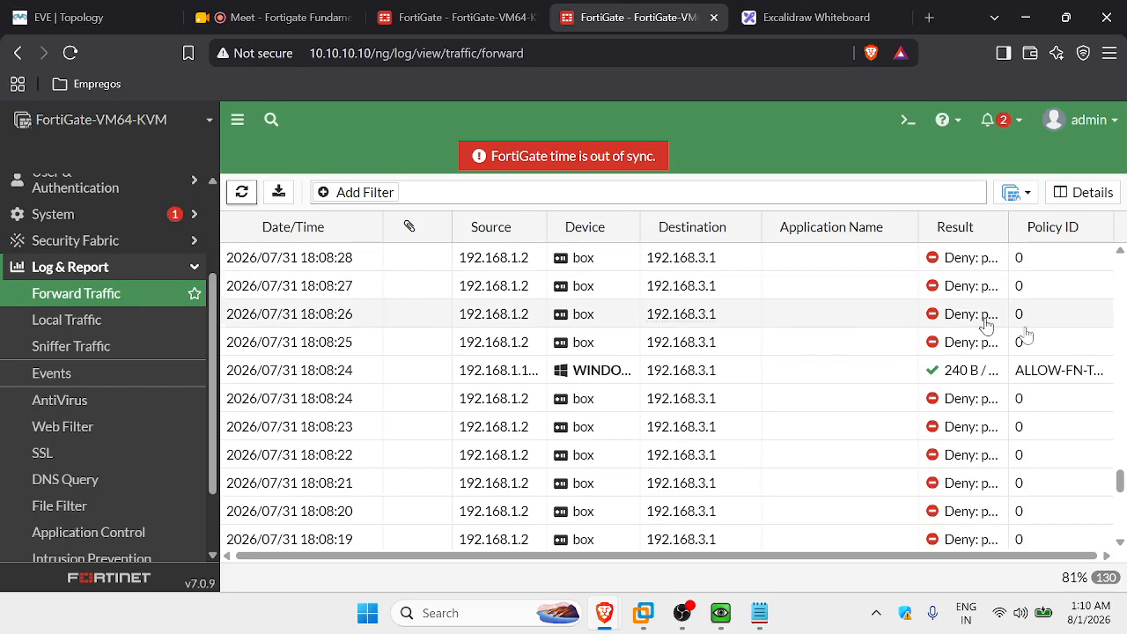
Inspect the 18:08:24 WINDOWS-MAC entry's ALLOW-FN-TO-SERVER policy, then expand the Dashboard menu.
{"action": "left_click", "coordinate": [845, 370]}
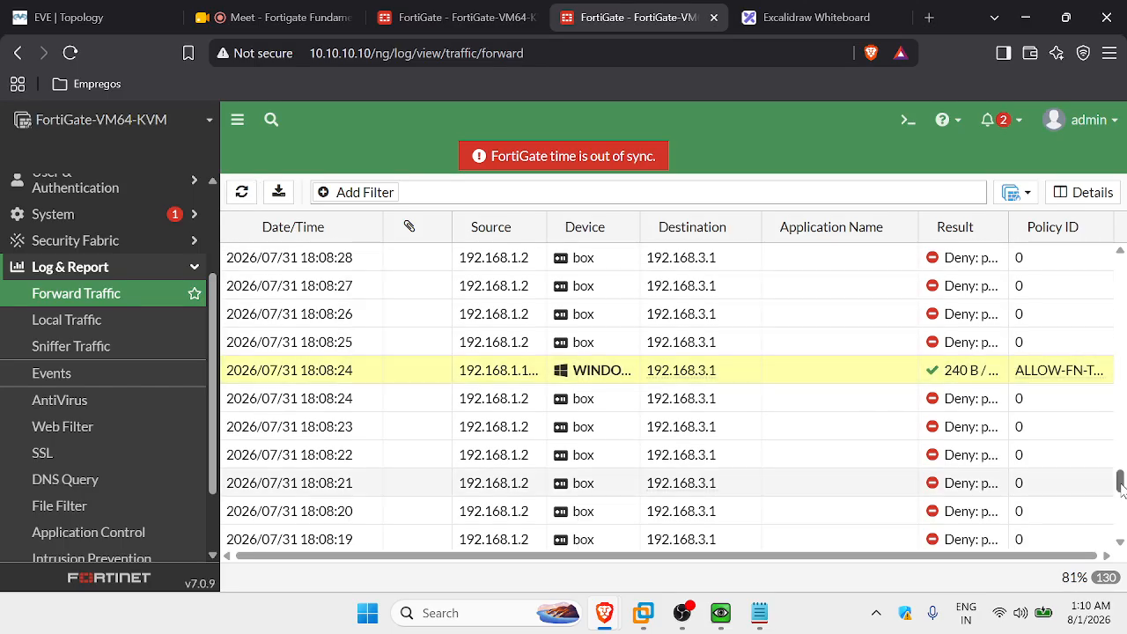
{"action": "left_click_drag", "start_coordinate": [814, 555], "coordinate": [866, 554]}
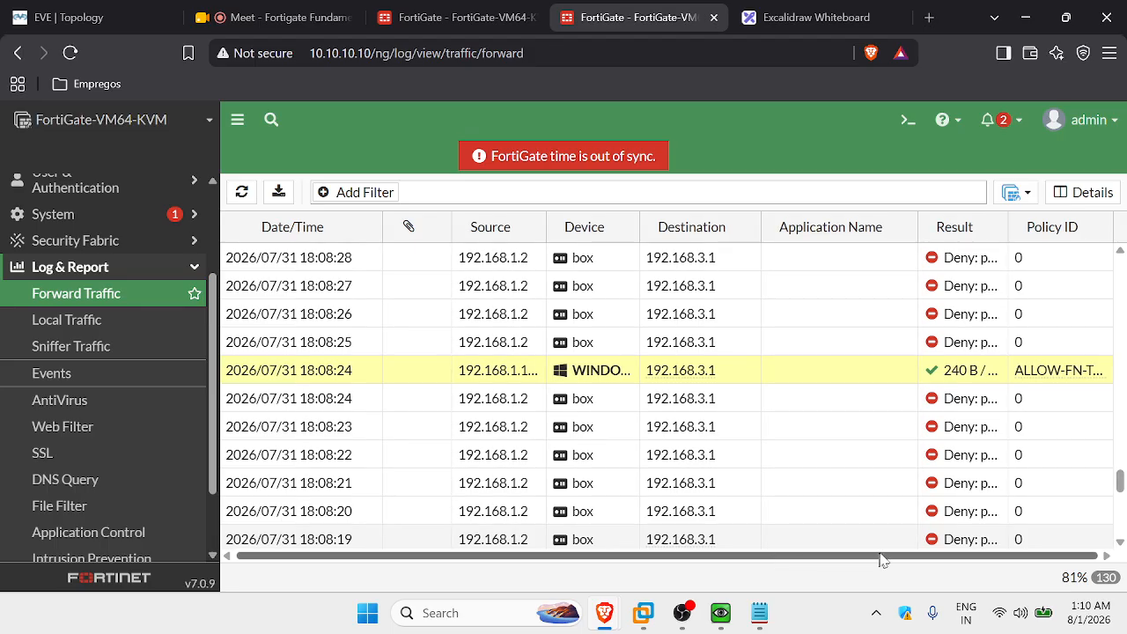
{"action": "mouse_move", "coordinate": [1031, 369]}
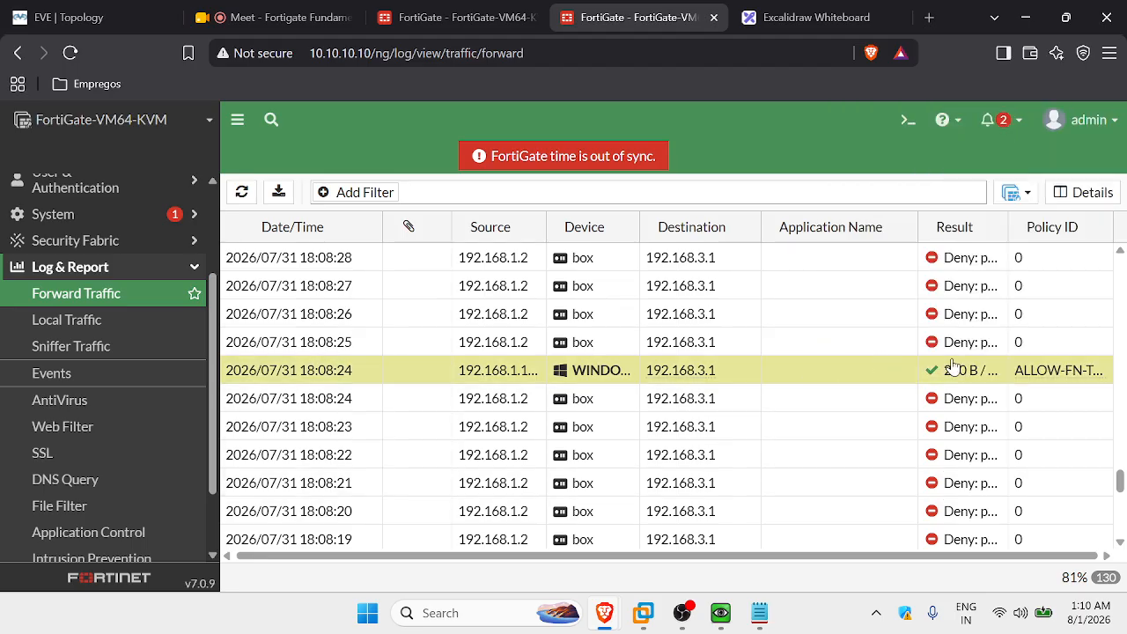
{"action": "mouse_move", "coordinate": [1060, 381]}
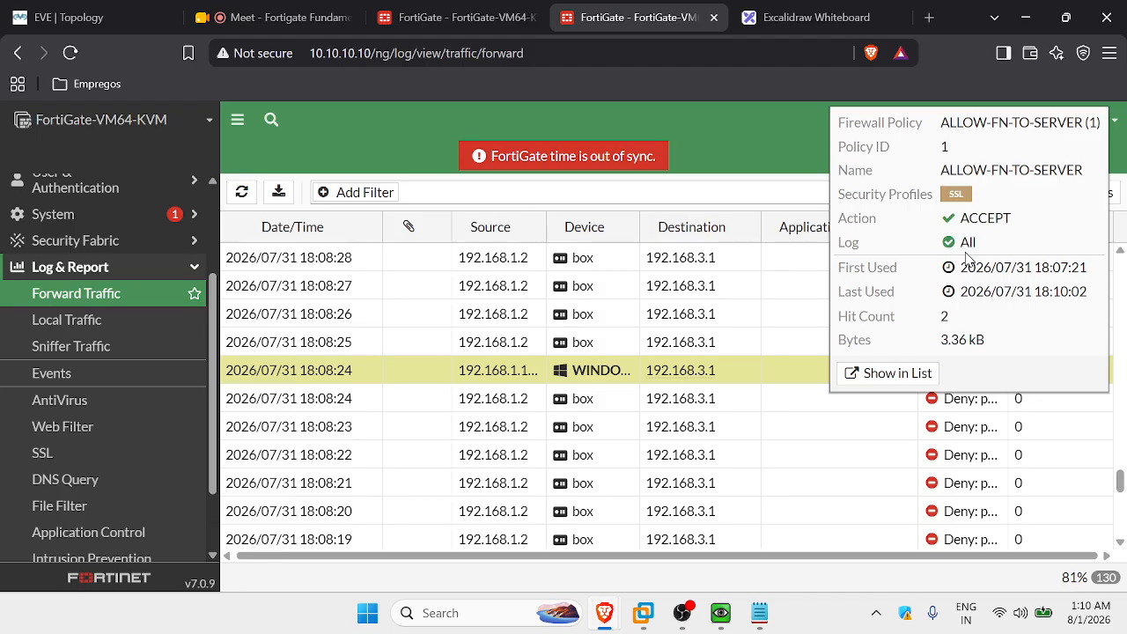
{"action": "scroll", "coordinate": [355, 336], "scroll_direction": "up", "scroll_amount": 4}
{"action": "scroll", "coordinate": [35, 344], "scroll_direction": "up", "scroll_amount": 2}
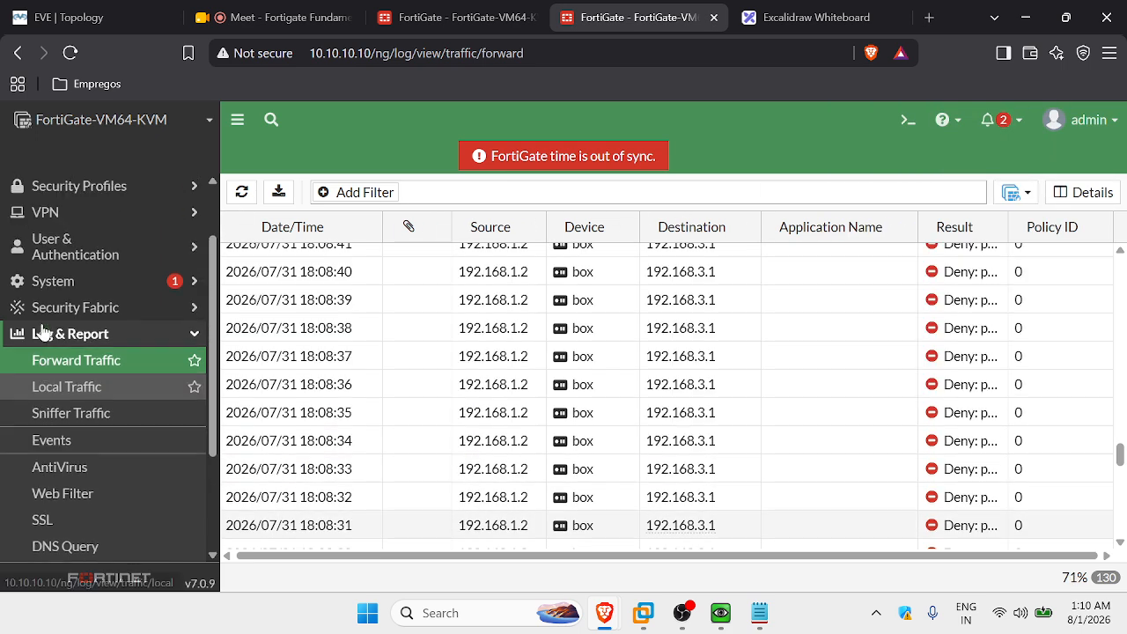
{"action": "left_click", "coordinate": [86, 190]}
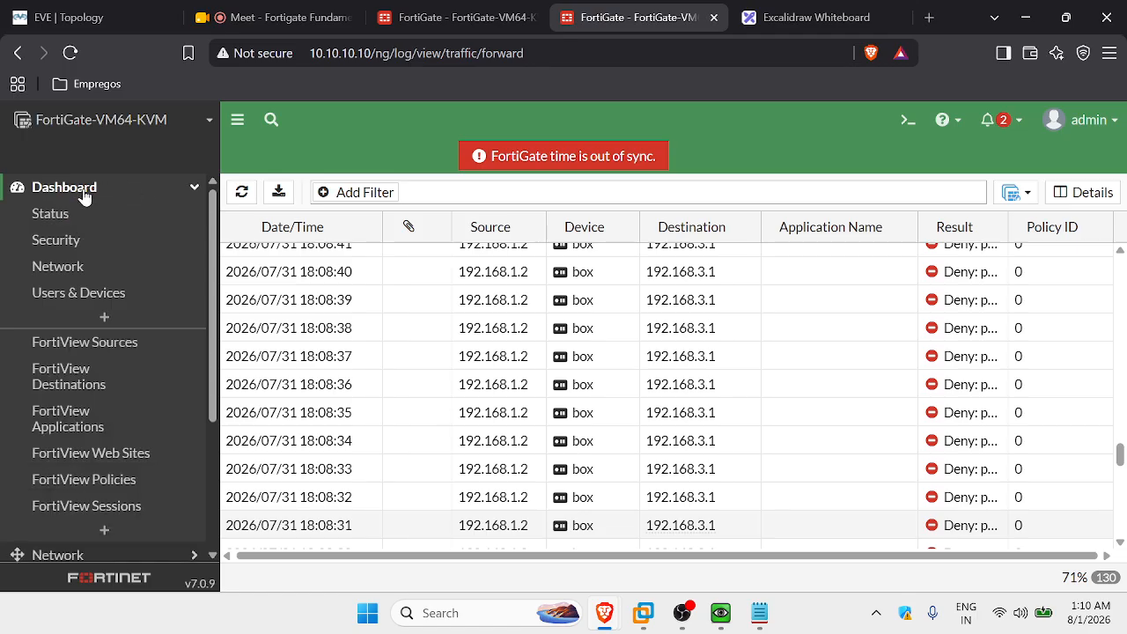
Review FortiView Sources and Destinations by Bytes, showing 192.168.3.1 with ICMP/8 traffic.
{"action": "left_click", "coordinate": [97, 352]}
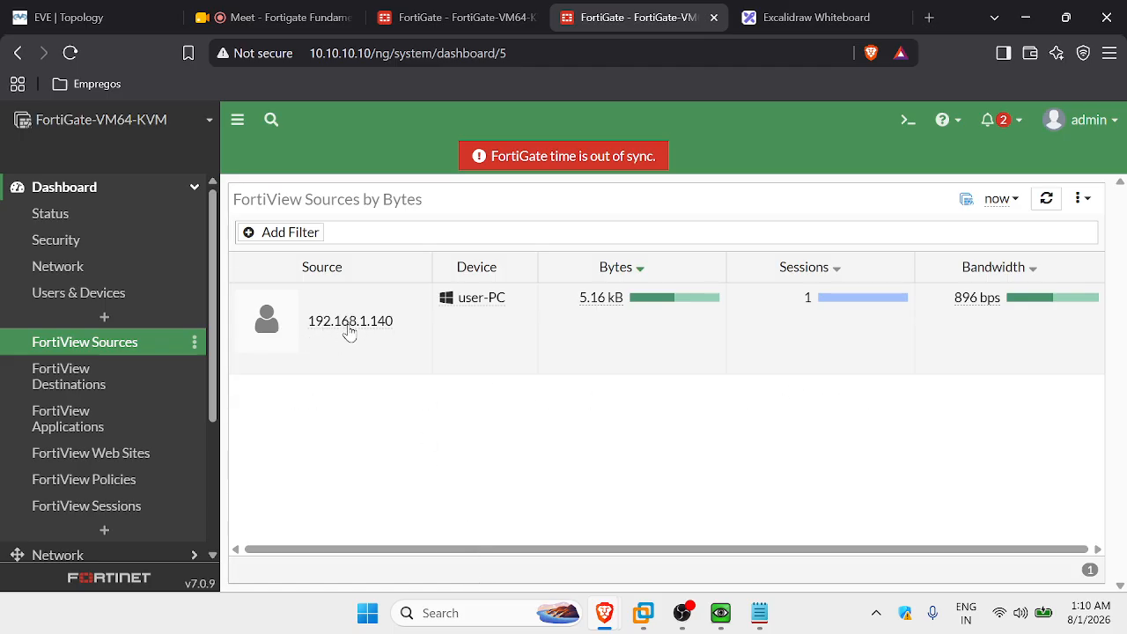
{"action": "mouse_move", "coordinate": [374, 333]}
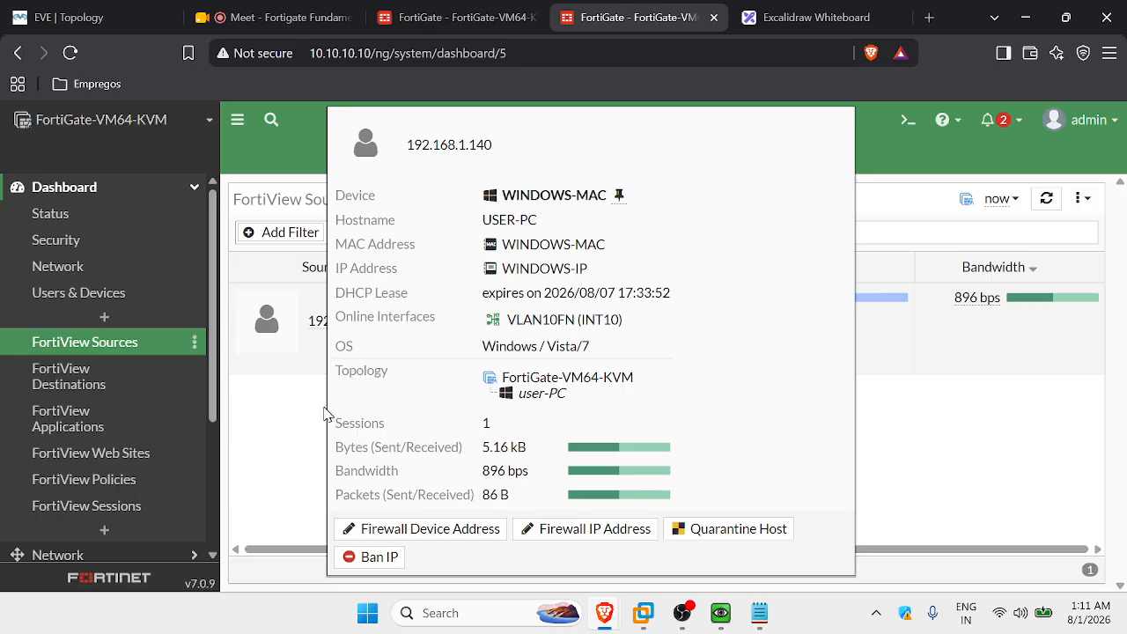
{"action": "left_click", "coordinate": [114, 382]}
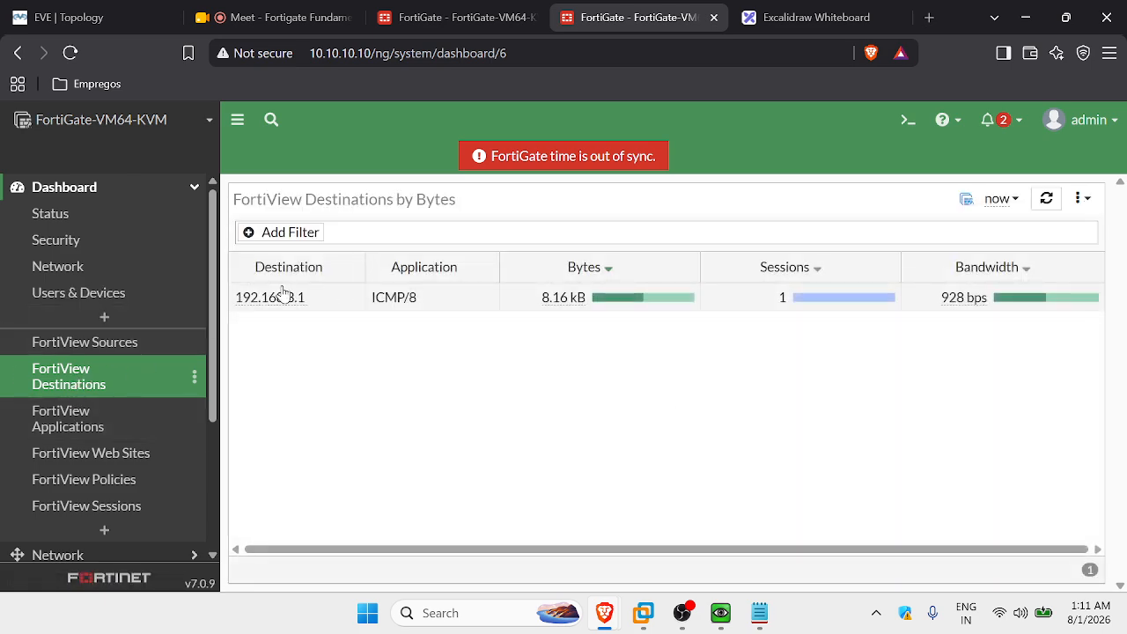
{"action": "mouse_move", "coordinate": [263, 303]}
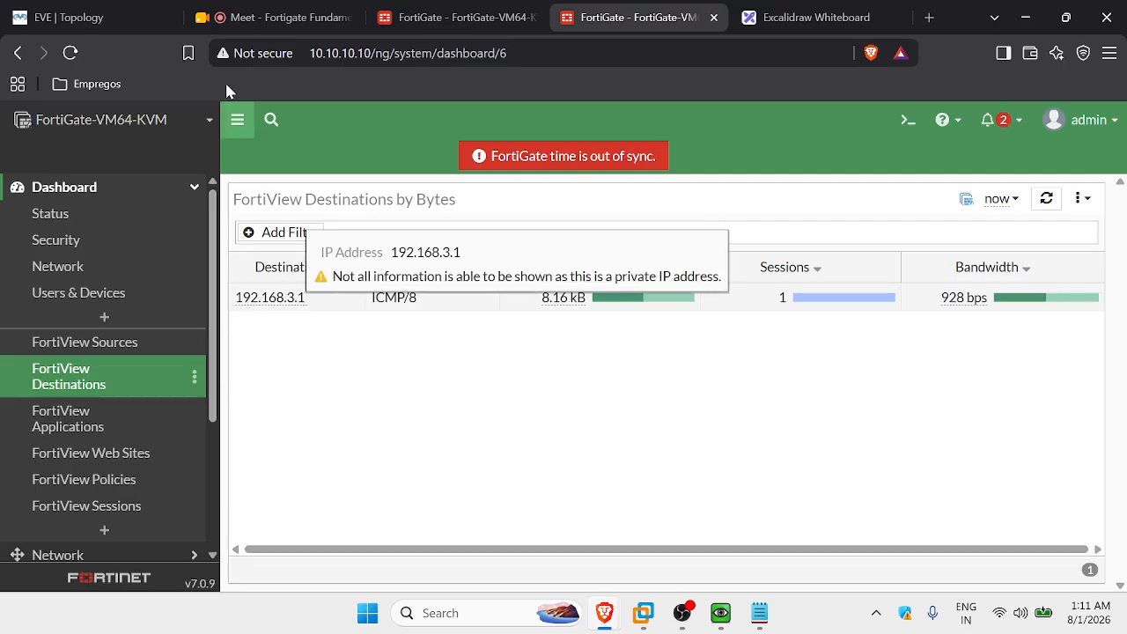
Glance at the EVE topology and the second FortiGate's ALLOW-FN-TO-SERVER policy list.
{"action": "left_click", "coordinate": [88, 17]}
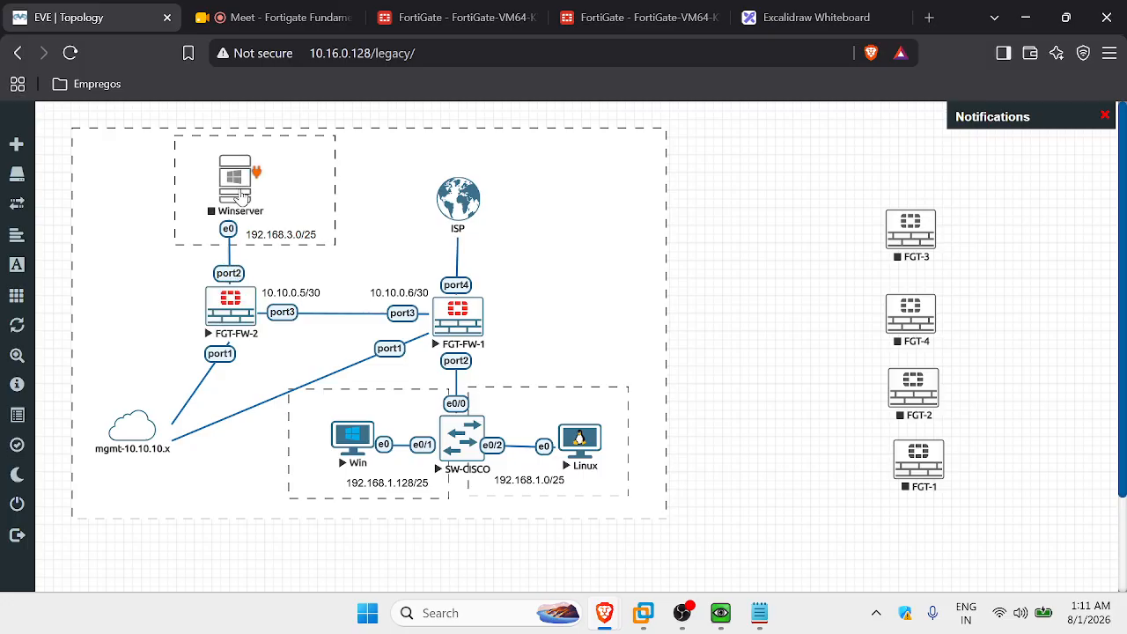
{"action": "left_click", "coordinate": [407, 9]}
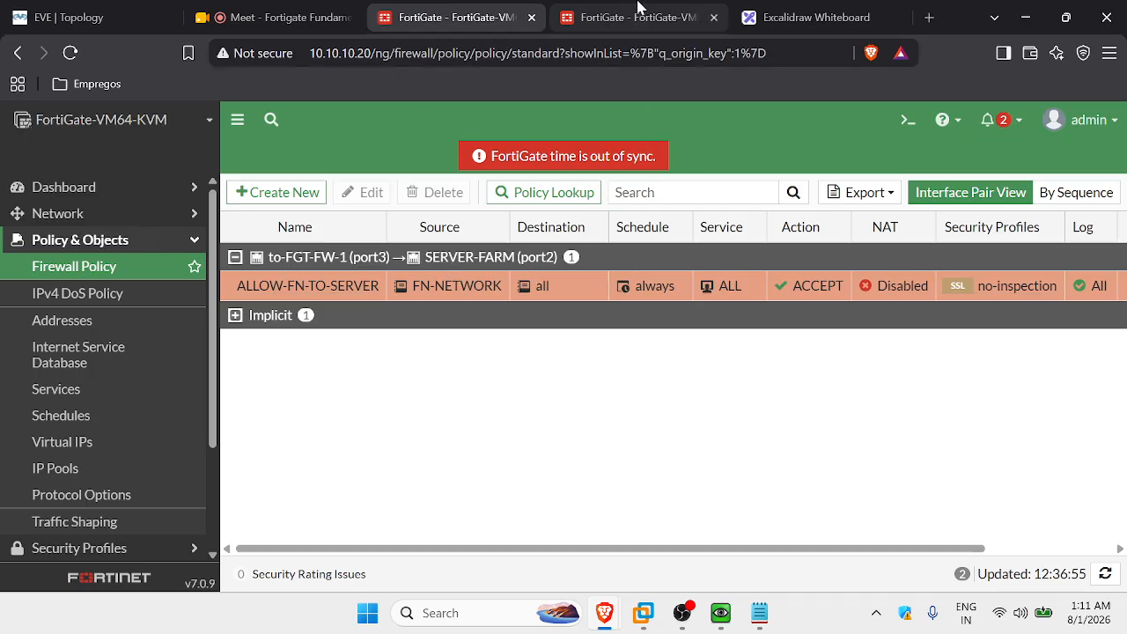
{"action": "left_click", "coordinate": [641, 11]}
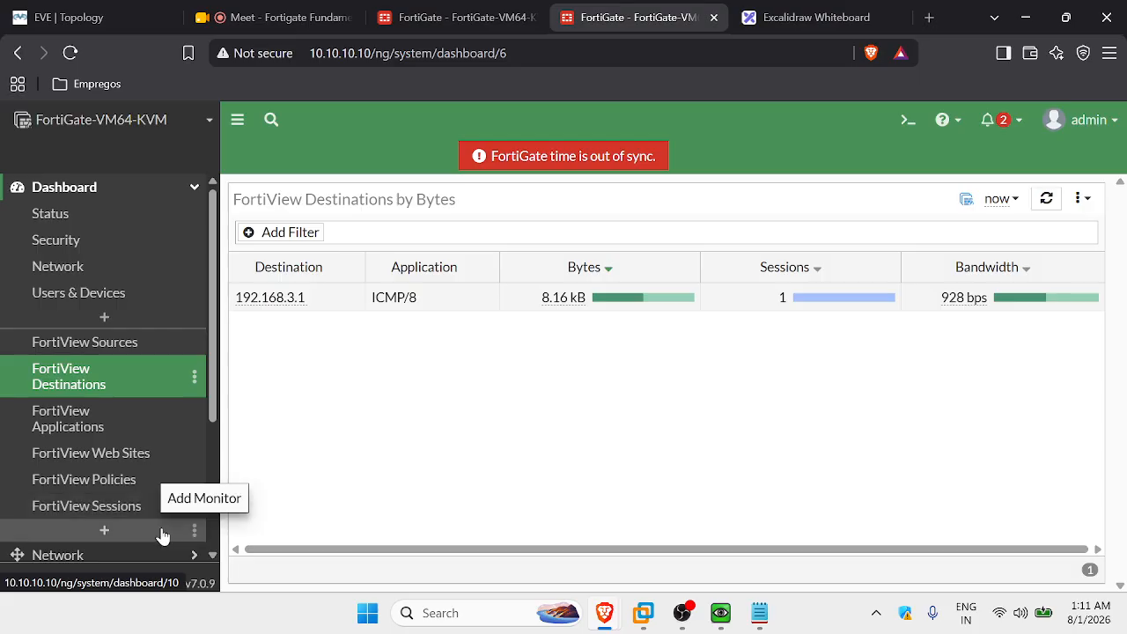
Check traffic by policy, then show FortiView Sessions with the 192.168.1.140 ICMP ping to 192.168.3.1.
{"action": "left_click", "coordinate": [79, 479]}
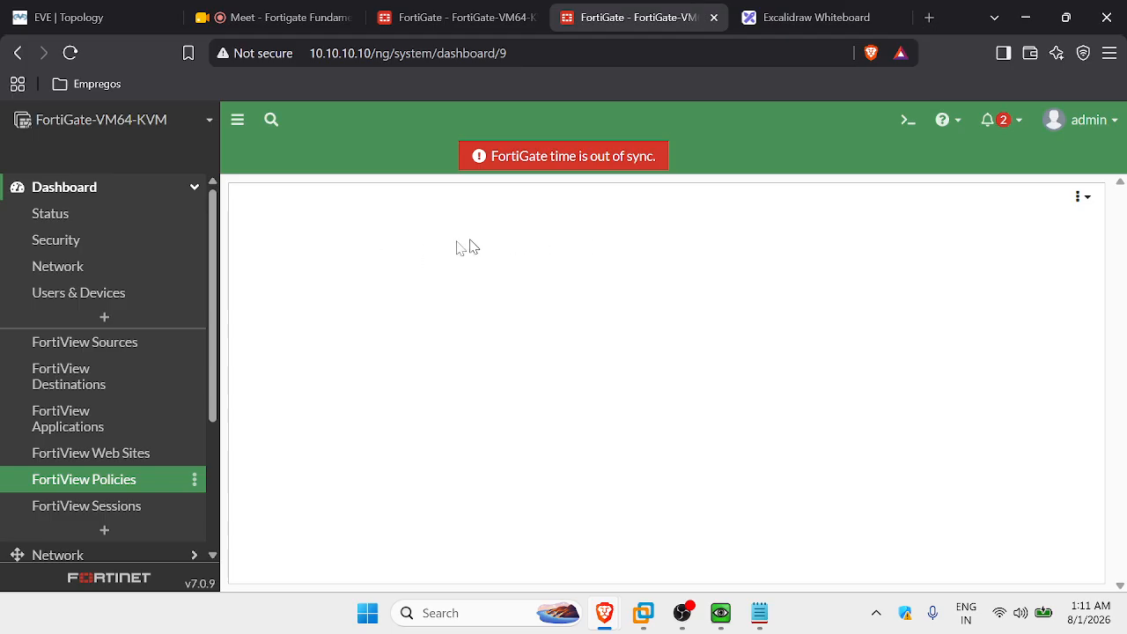
{"action": "mouse_move", "coordinate": [873, 310]}
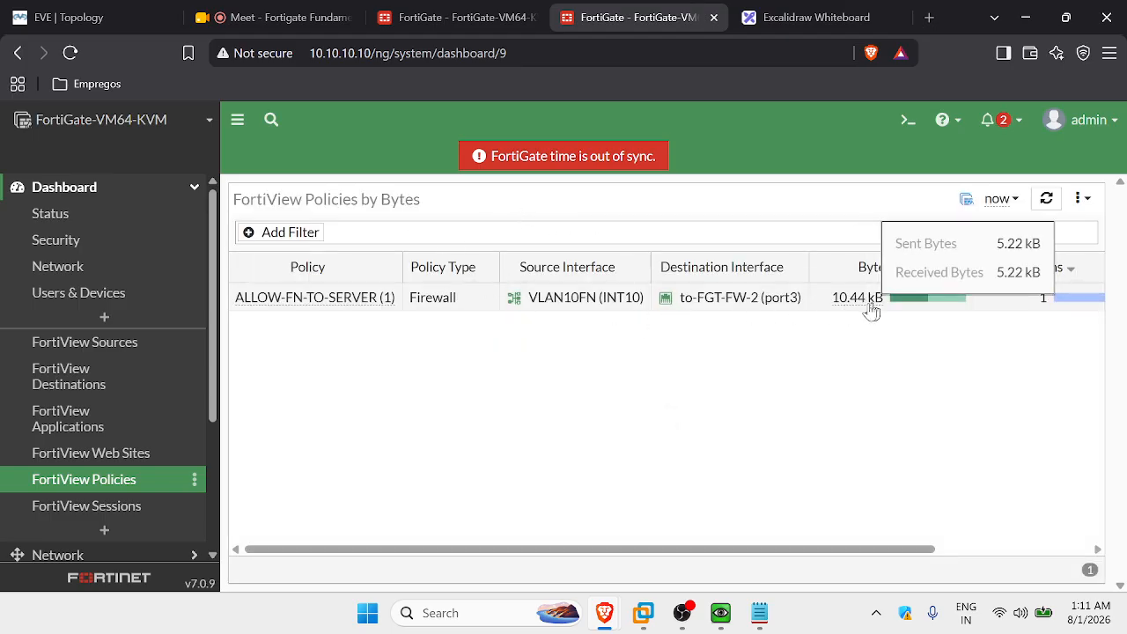
{"action": "left_click_drag", "start_coordinate": [770, 549], "coordinate": [924, 550]}
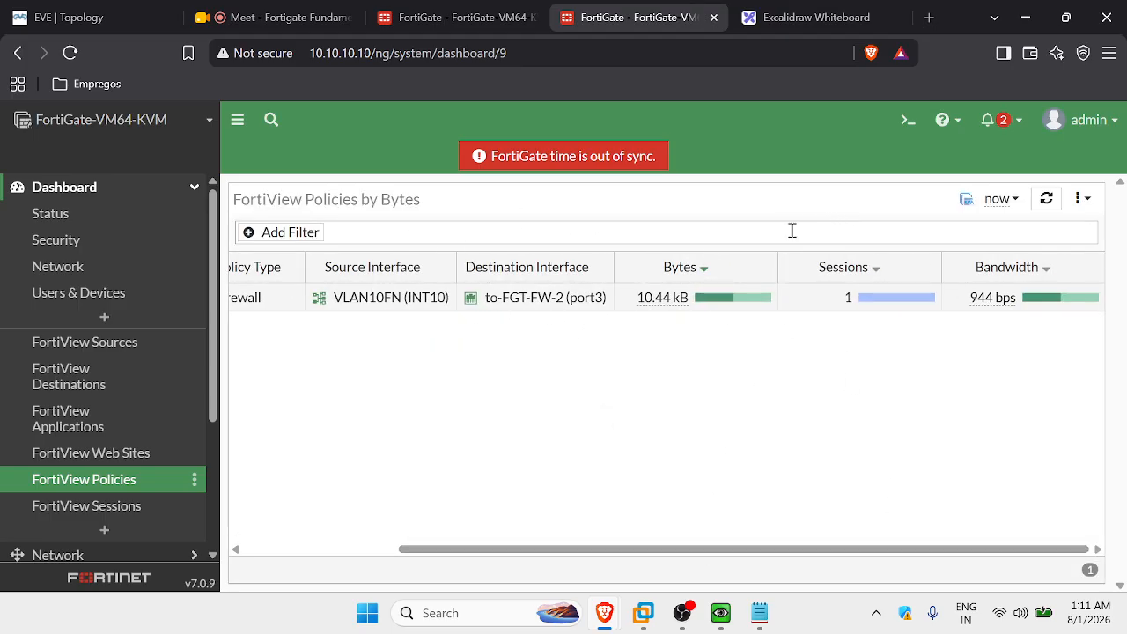
{"action": "mouse_move", "coordinate": [988, 304]}
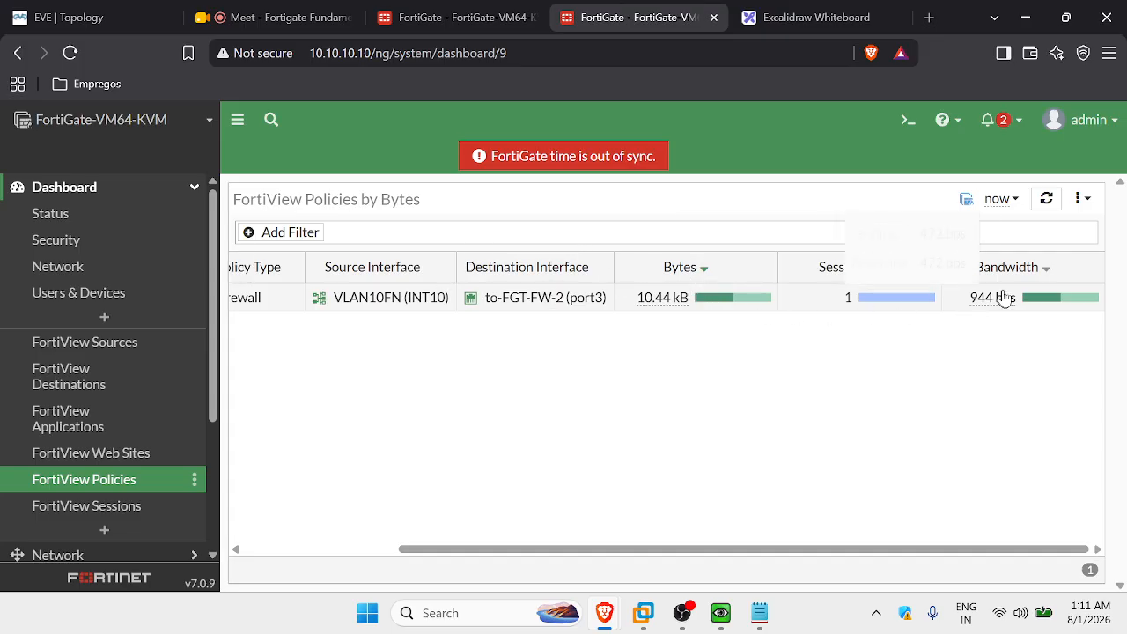
{"action": "left_click", "coordinate": [141, 510]}
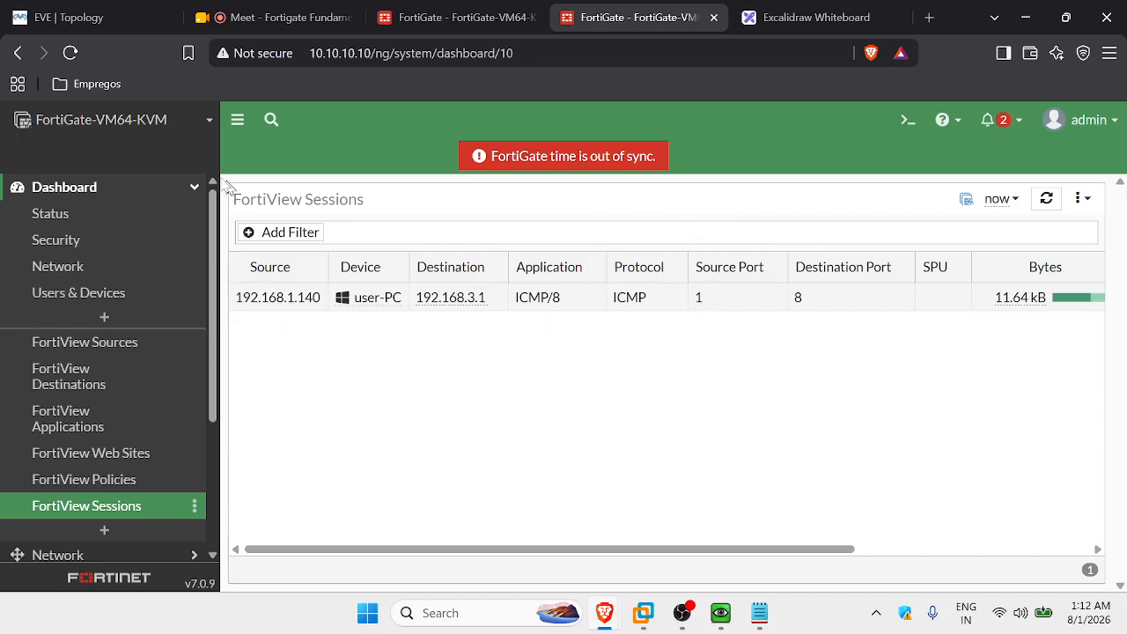
{"action": "left_click", "coordinate": [152, 185]}
{"action": "left_click", "coordinate": [449, 12]}
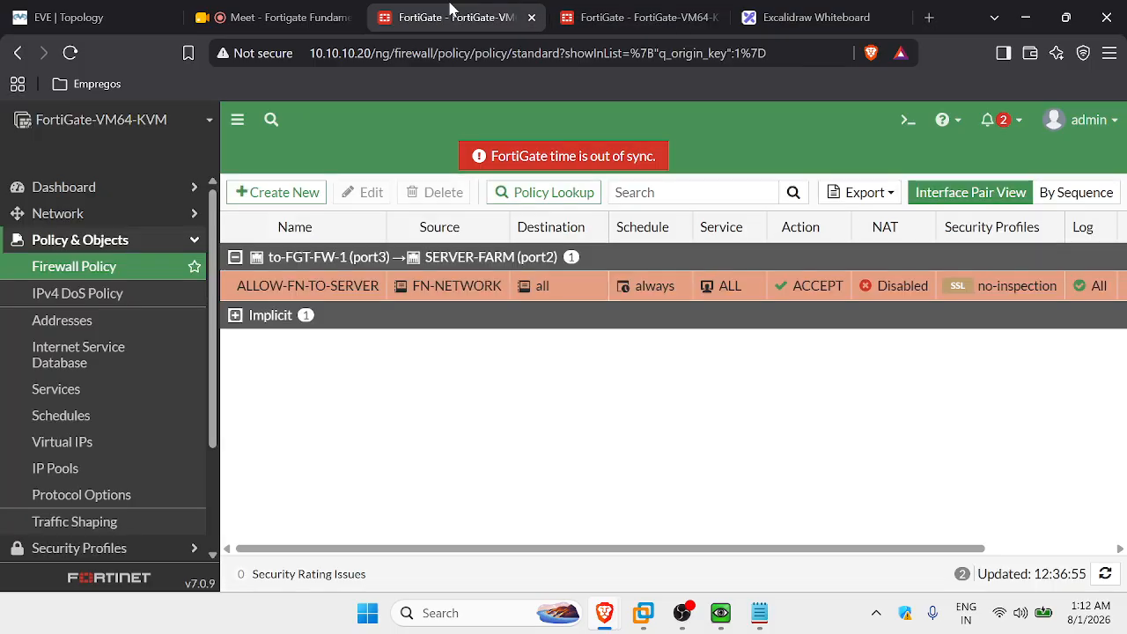
{"action": "left_click", "coordinate": [167, 242]}
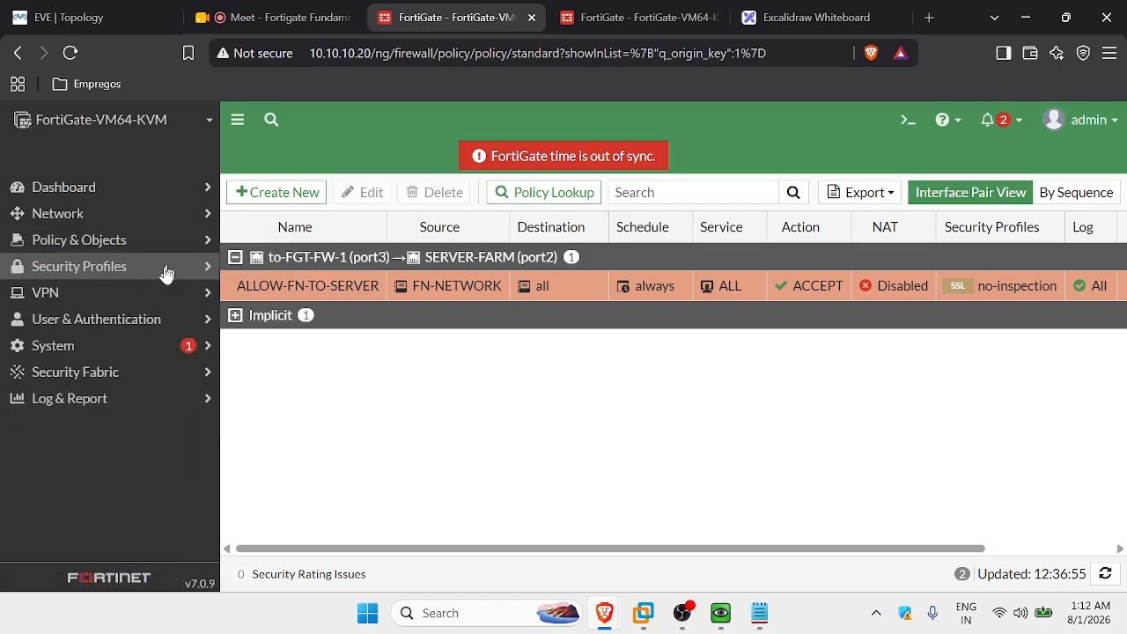
{"action": "left_click", "coordinate": [149, 398]}
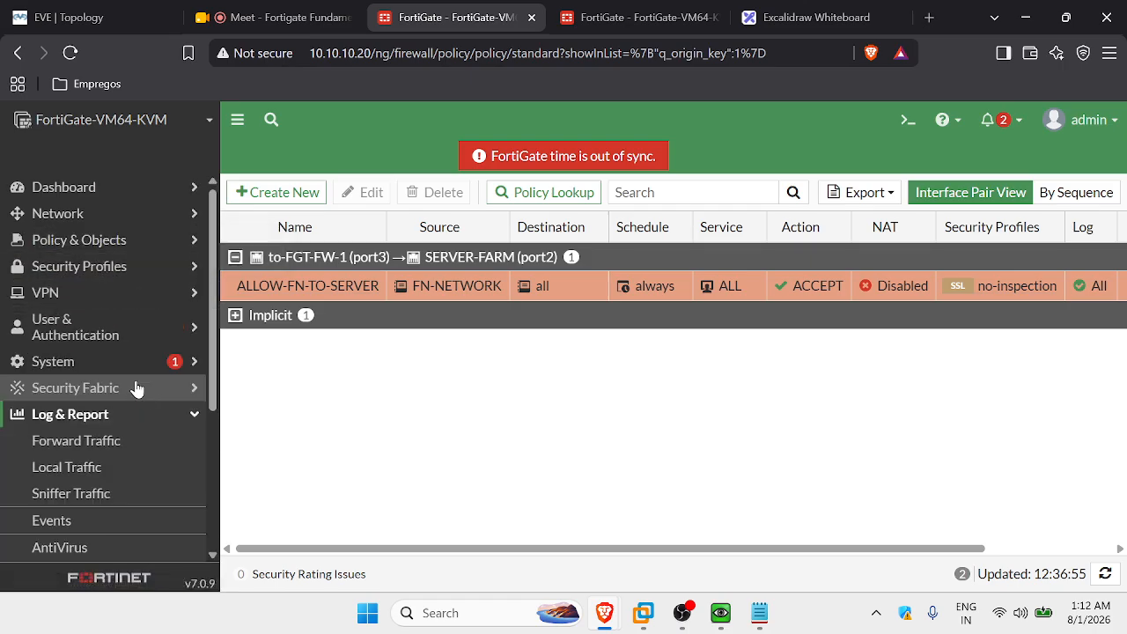
{"action": "left_click", "coordinate": [111, 444]}
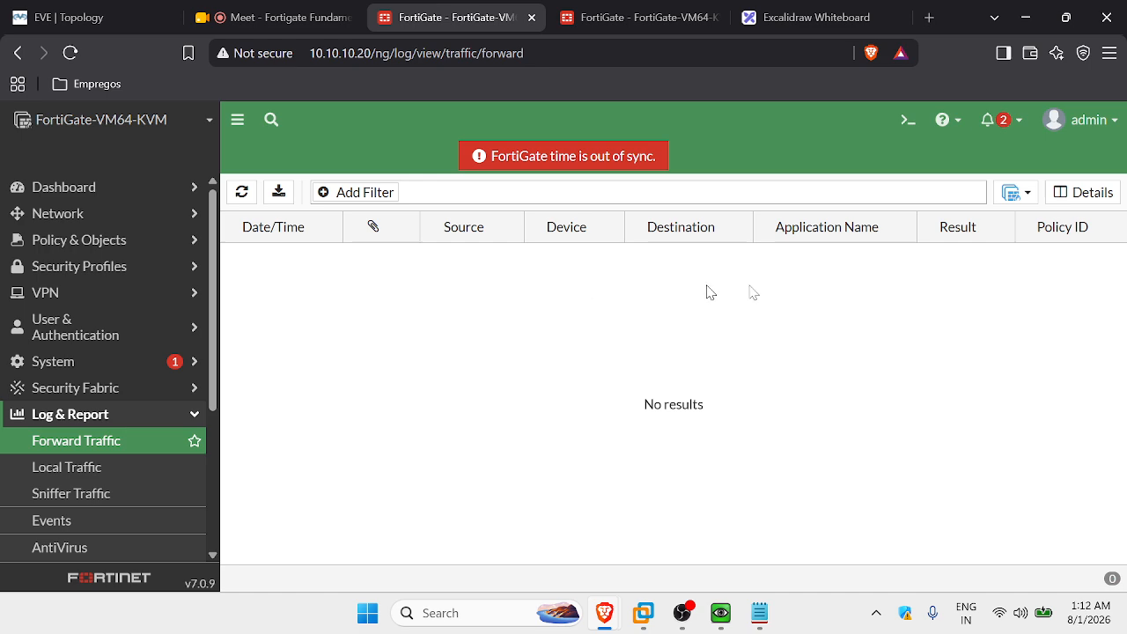
{"action": "left_click", "coordinate": [242, 194]}
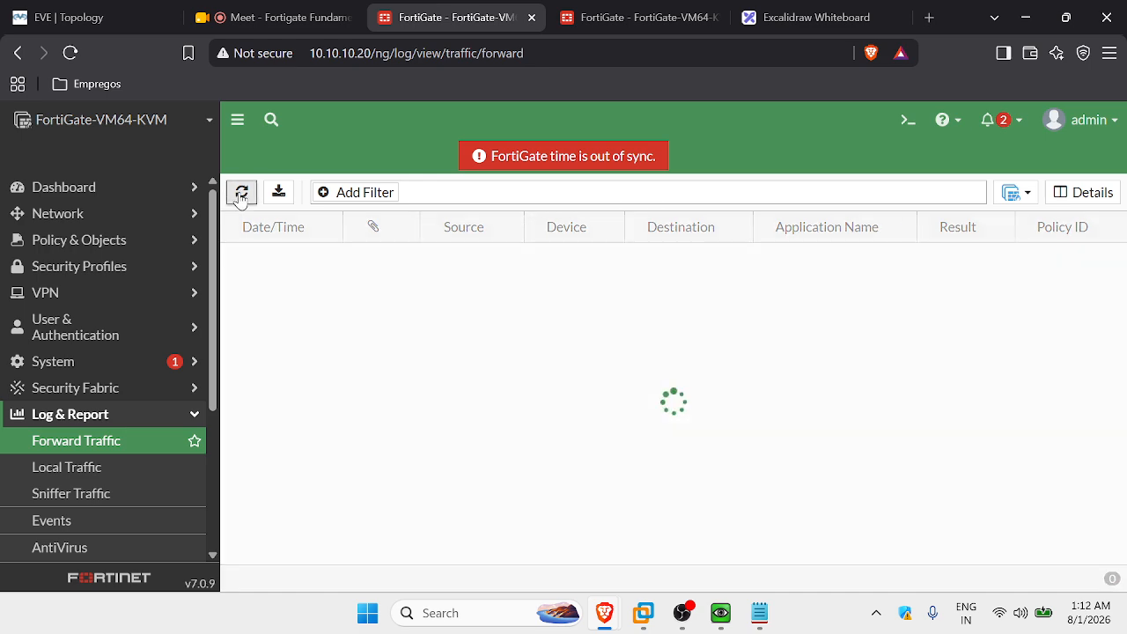
{"action": "left_click", "coordinate": [124, 416]}
{"action": "left_click", "coordinate": [617, 19]}
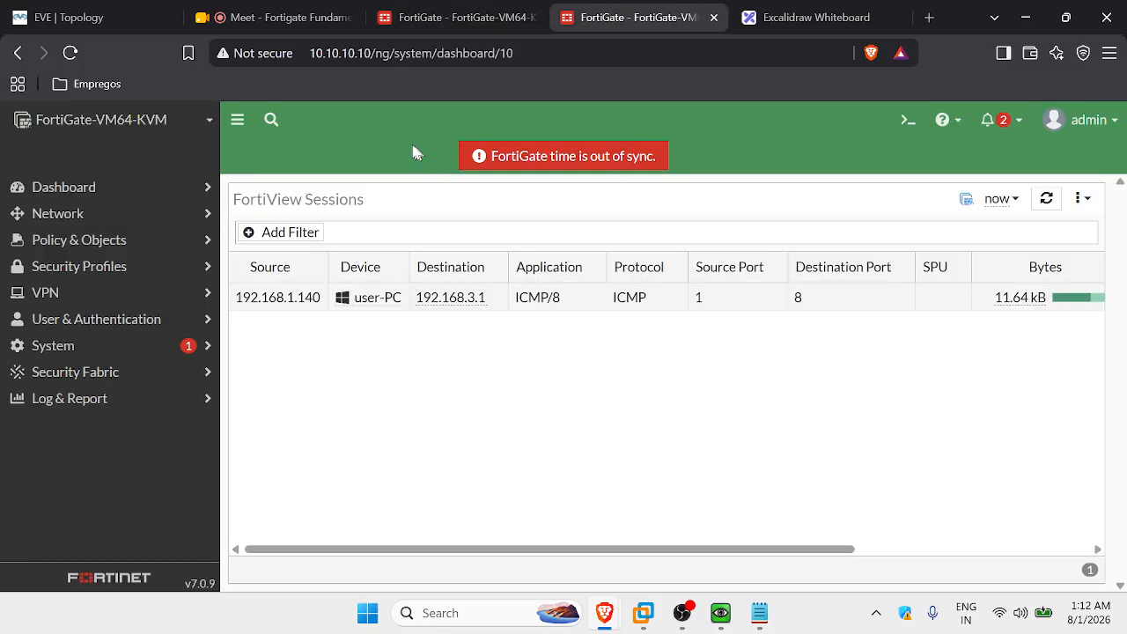
Pop the Google Meet call out into a floating window.
{"action": "left_click", "coordinate": [428, 16]}
{"action": "left_click", "coordinate": [280, 17]}
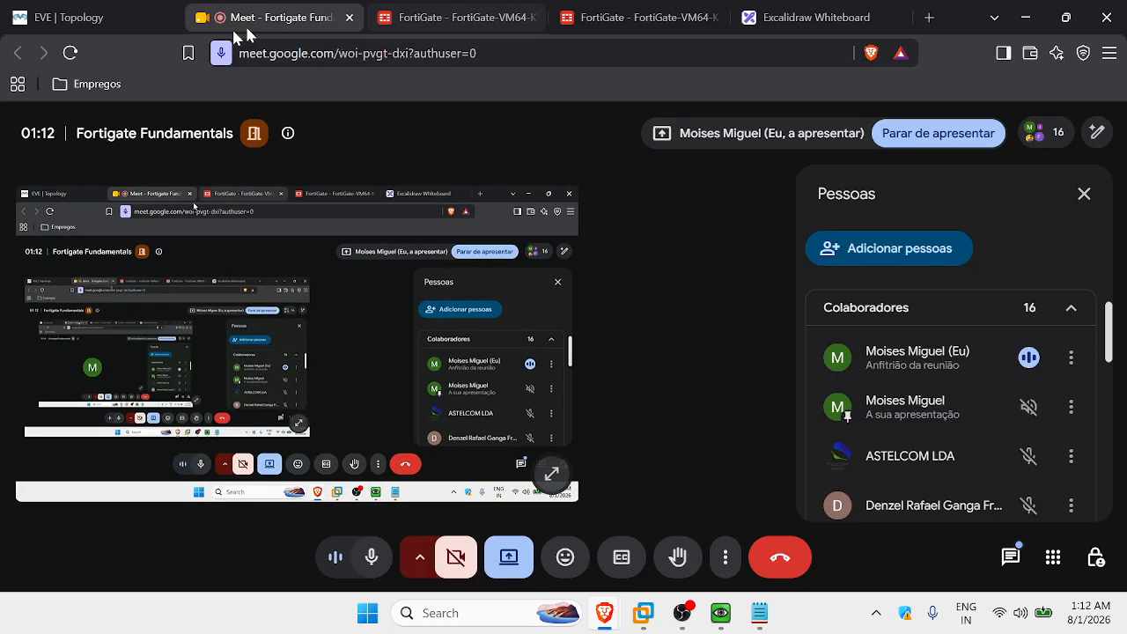
{"action": "left_click", "coordinate": [119, 4]}
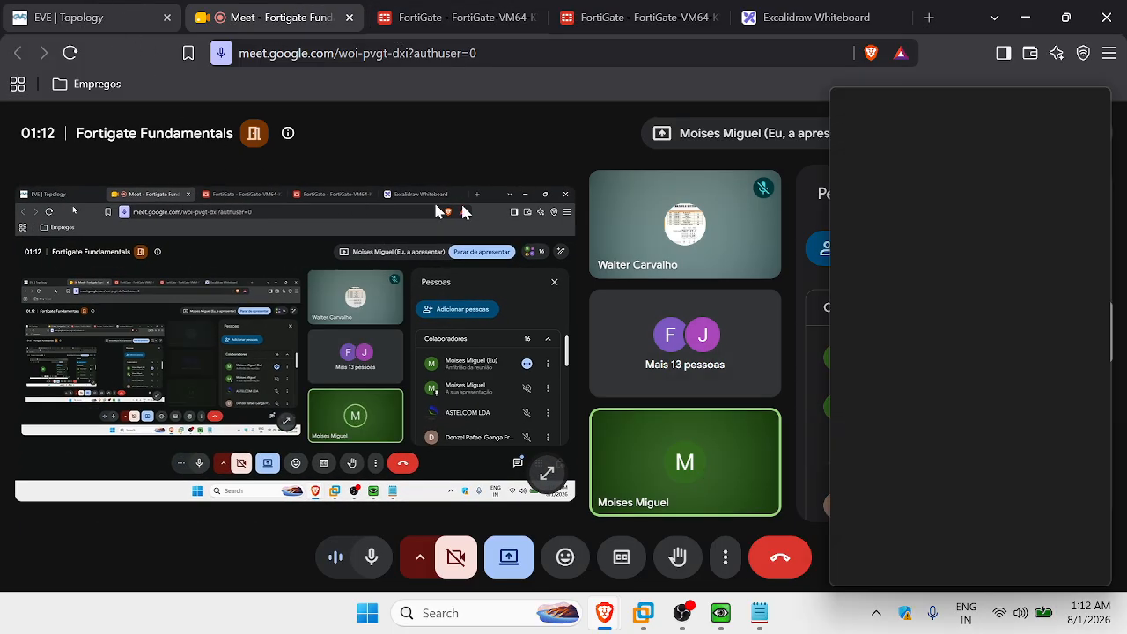
Minimize the browser and Linux console to read 192.168.1.140 in Notepad, then restore the EVE topology.
{"action": "left_click", "coordinate": [1026, 16]}
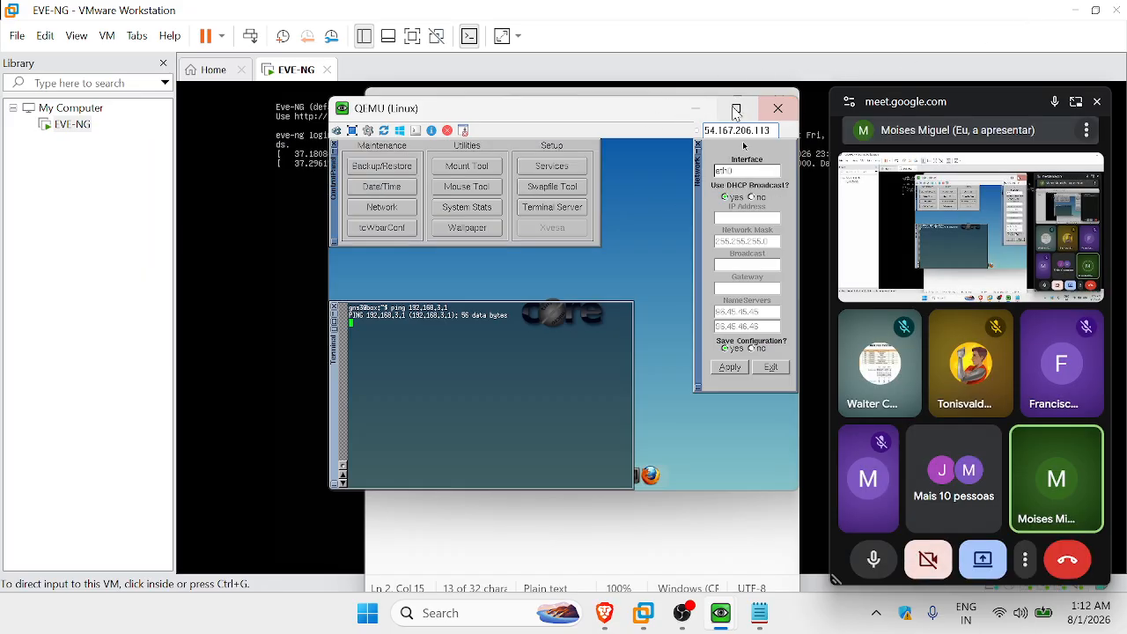
{"action": "left_click", "coordinate": [697, 109]}
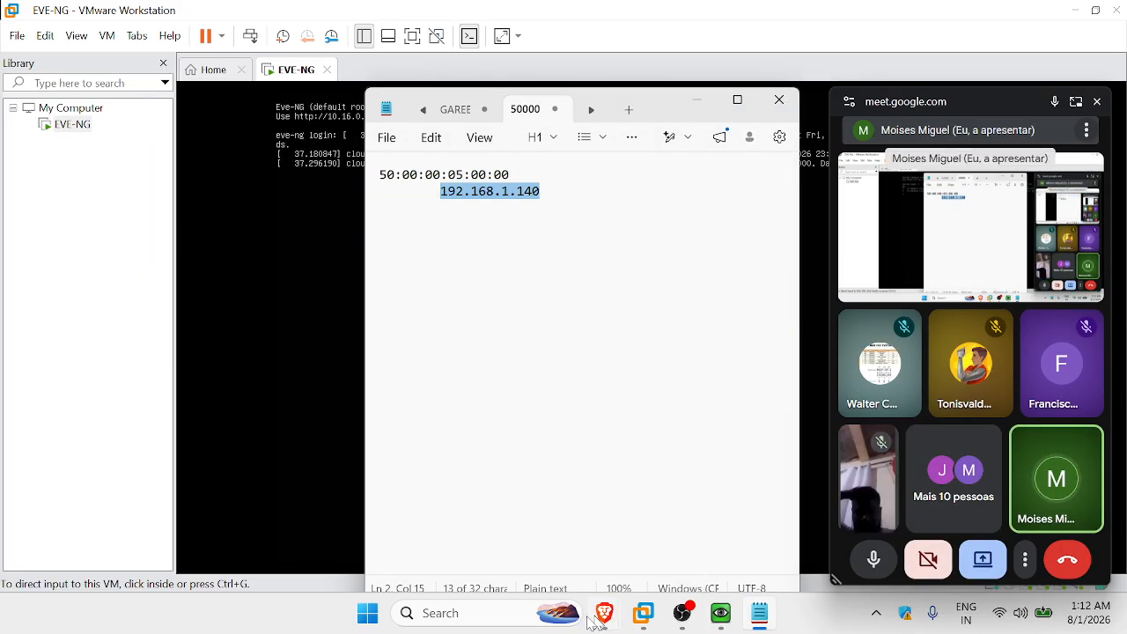
{"action": "mouse_move", "coordinate": [608, 622]}
{"action": "left_click", "coordinate": [493, 528]}
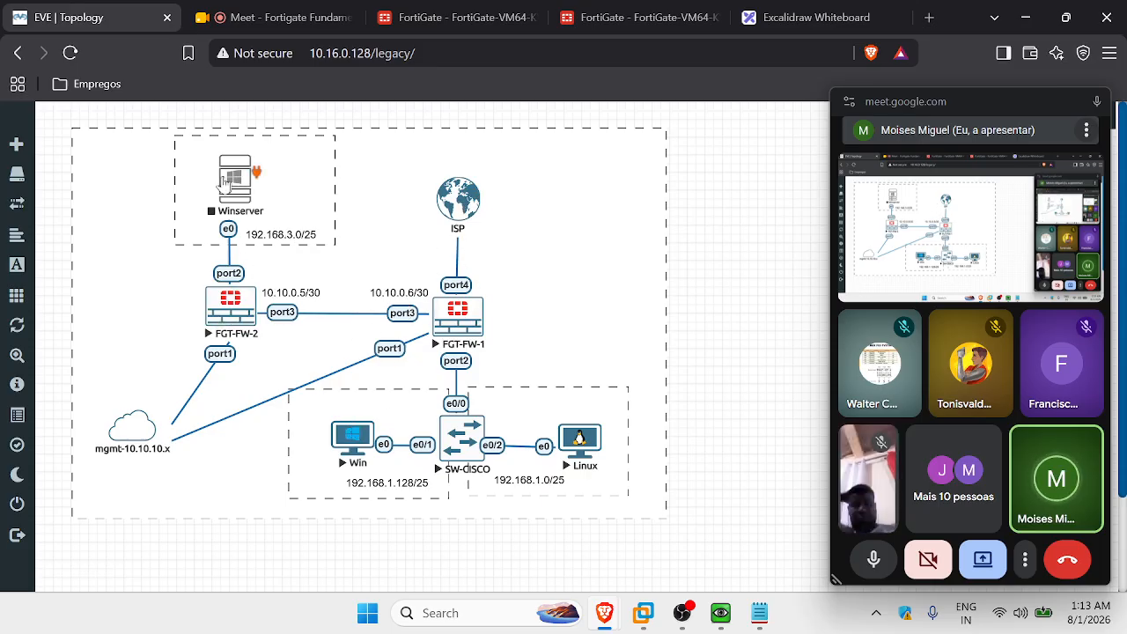
Edit the Winserver node and save its RAM as 4096 MB instead of 8192 MB.
{"action": "right_click", "coordinate": [236, 185]}
{"action": "left_click", "coordinate": [282, 381]}
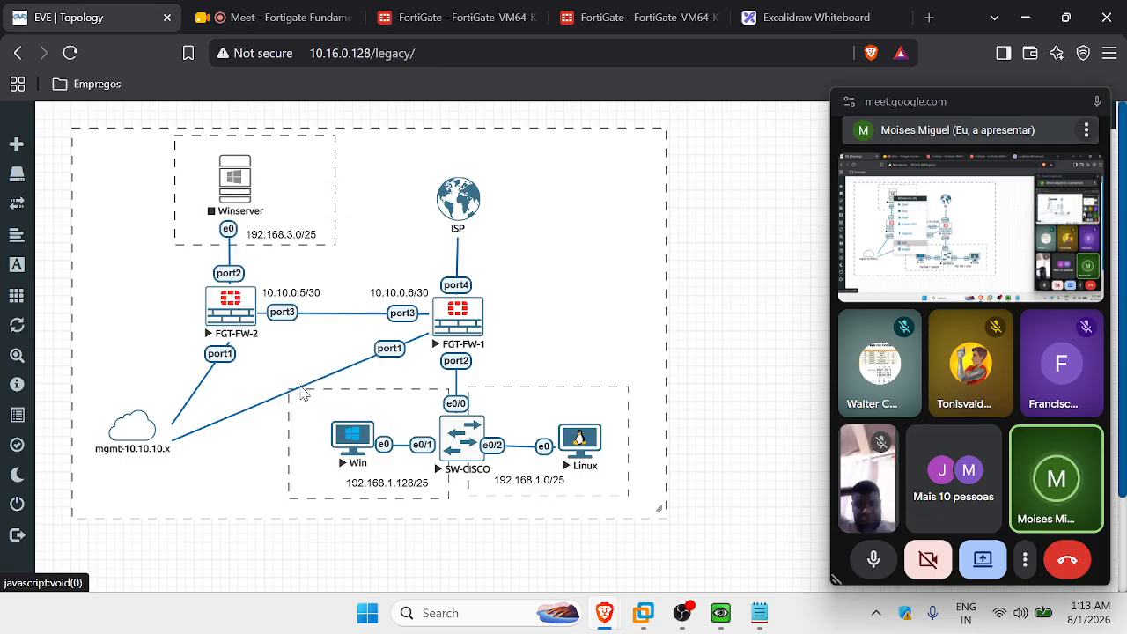
{"action": "scroll", "coordinate": [482, 356], "scroll_direction": "down", "scroll_amount": 5}
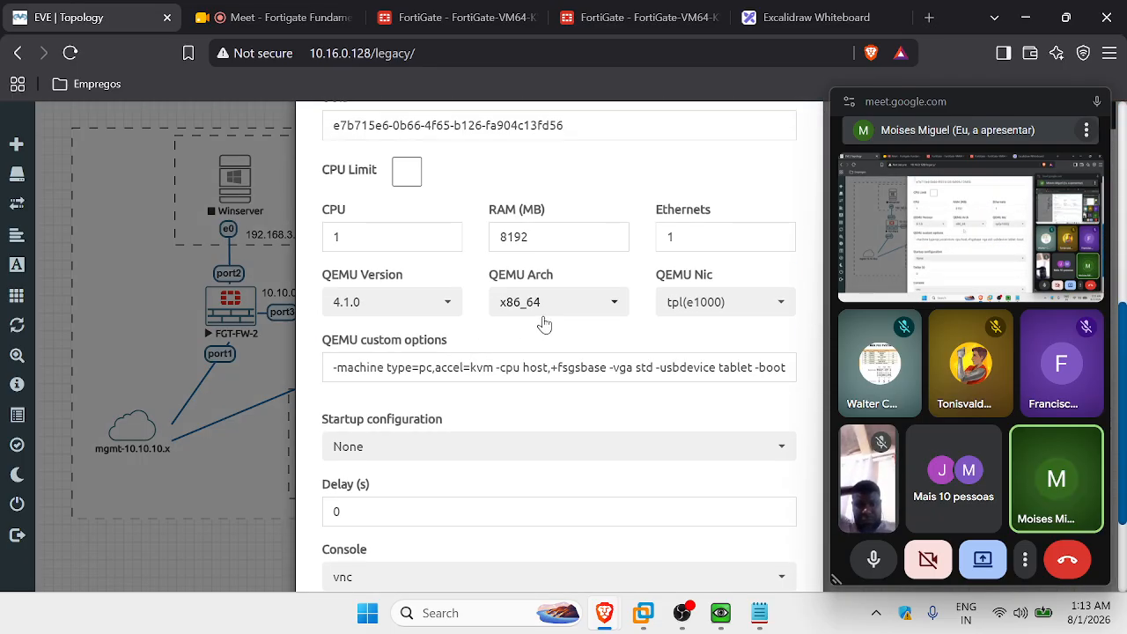
{"action": "left_click_drag", "start_coordinate": [547, 236], "coordinate": [473, 234]}
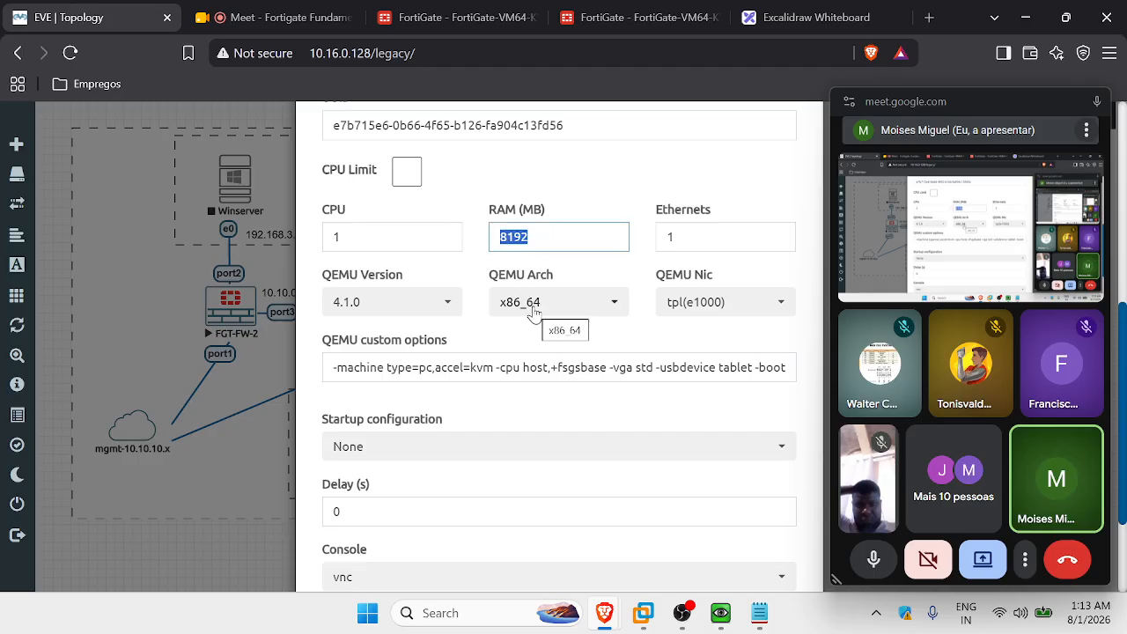
{"action": "type", "text": "4096"}
{"action": "left_click", "coordinate": [575, 278]}
{"action": "scroll", "coordinate": [608, 478], "scroll_direction": "down", "scroll_amount": 2}
{"action": "left_click", "coordinate": [486, 541]}
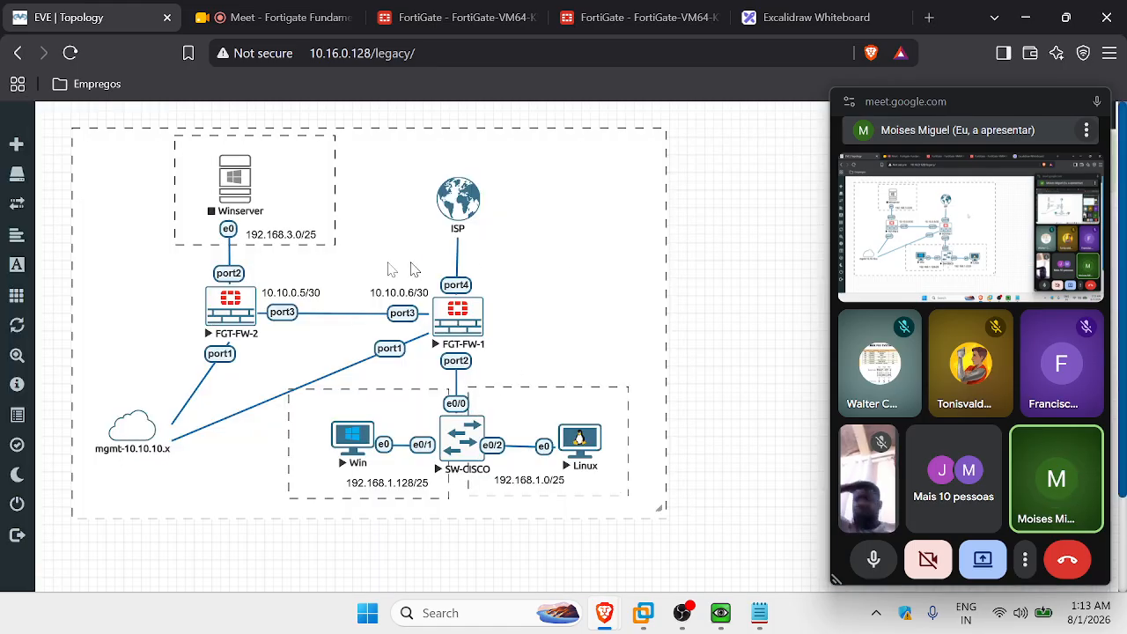
Start the Winserver node, launch its ultravnc console, and move the QEMU window to the left.
{"action": "right_click", "coordinate": [233, 194]}
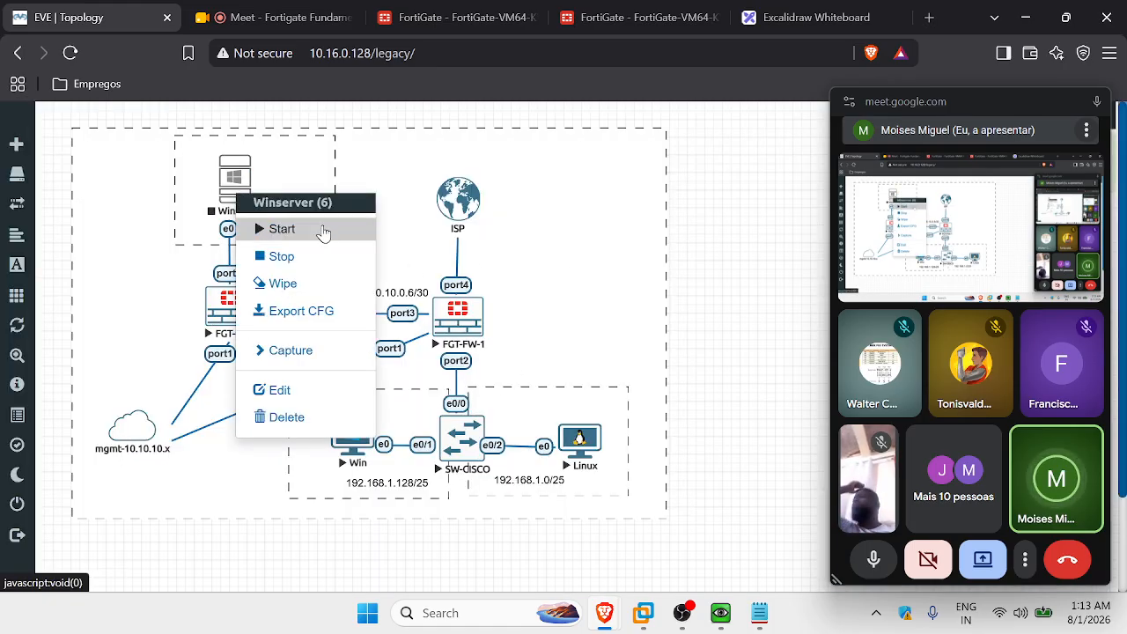
{"action": "left_click", "coordinate": [323, 230]}
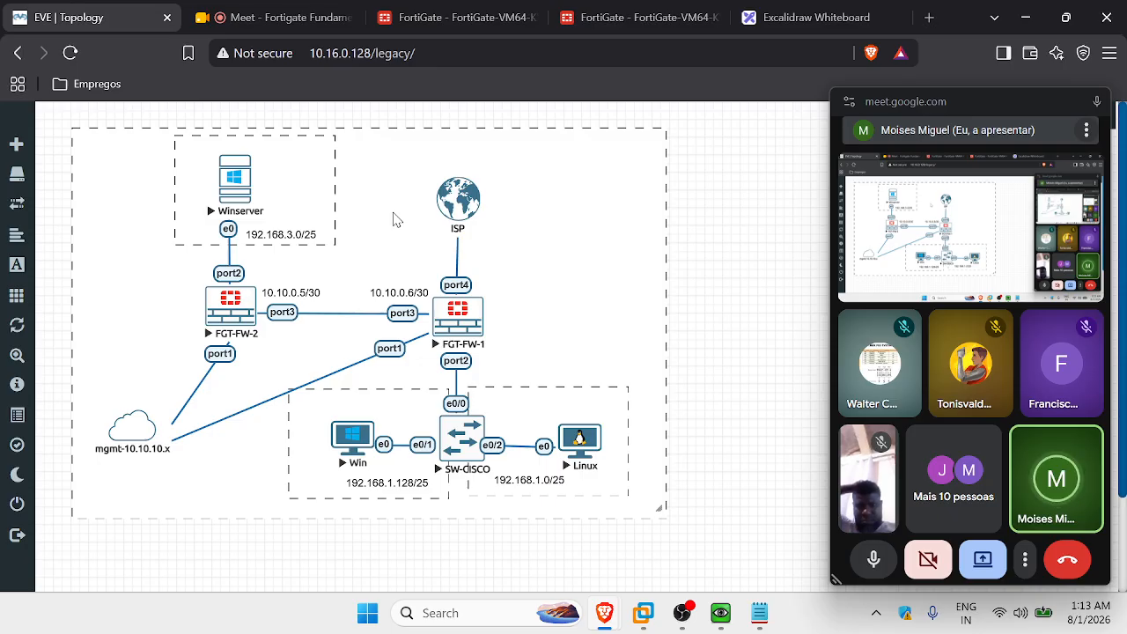
{"action": "left_click", "coordinate": [236, 182]}
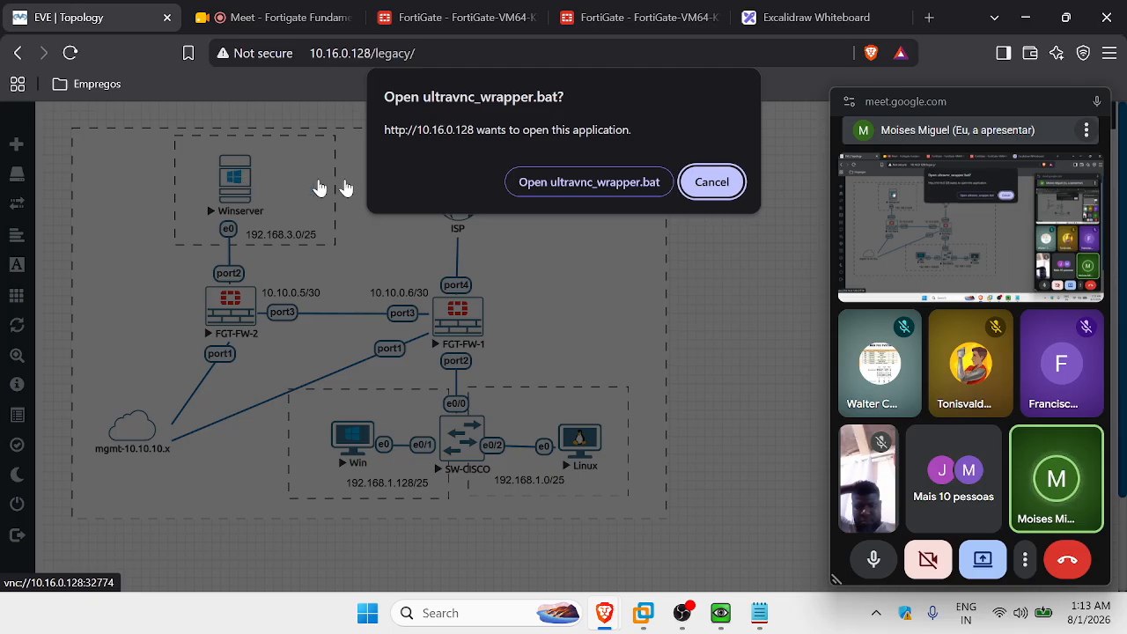
{"action": "left_click", "coordinate": [616, 183]}
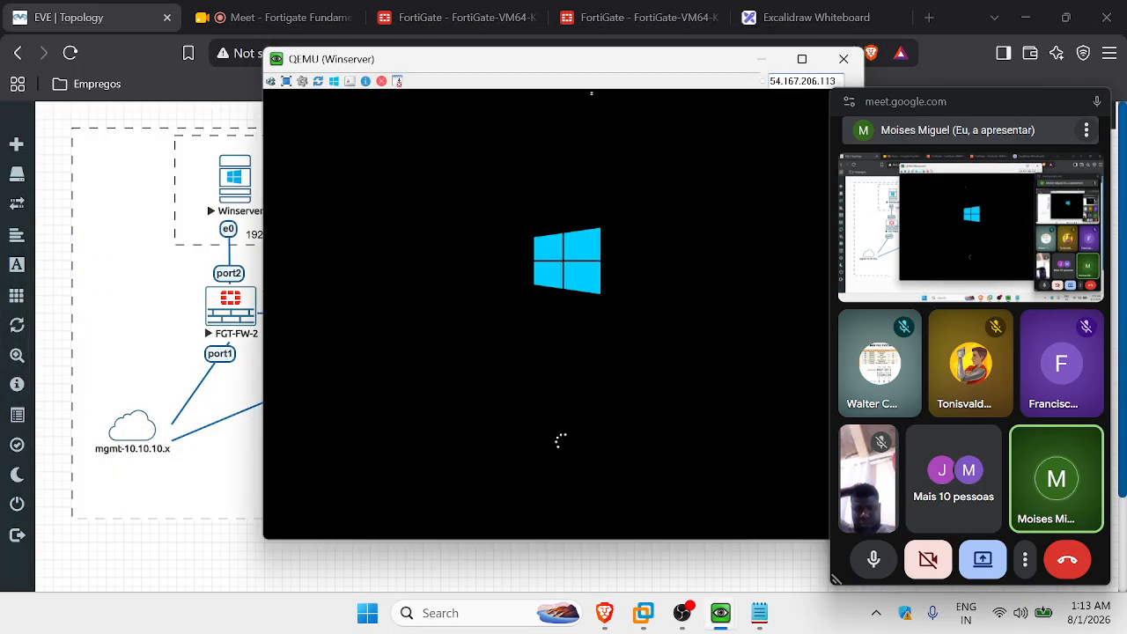
{"action": "left_click_drag", "start_coordinate": [559, 66], "coordinate": [397, 103]}
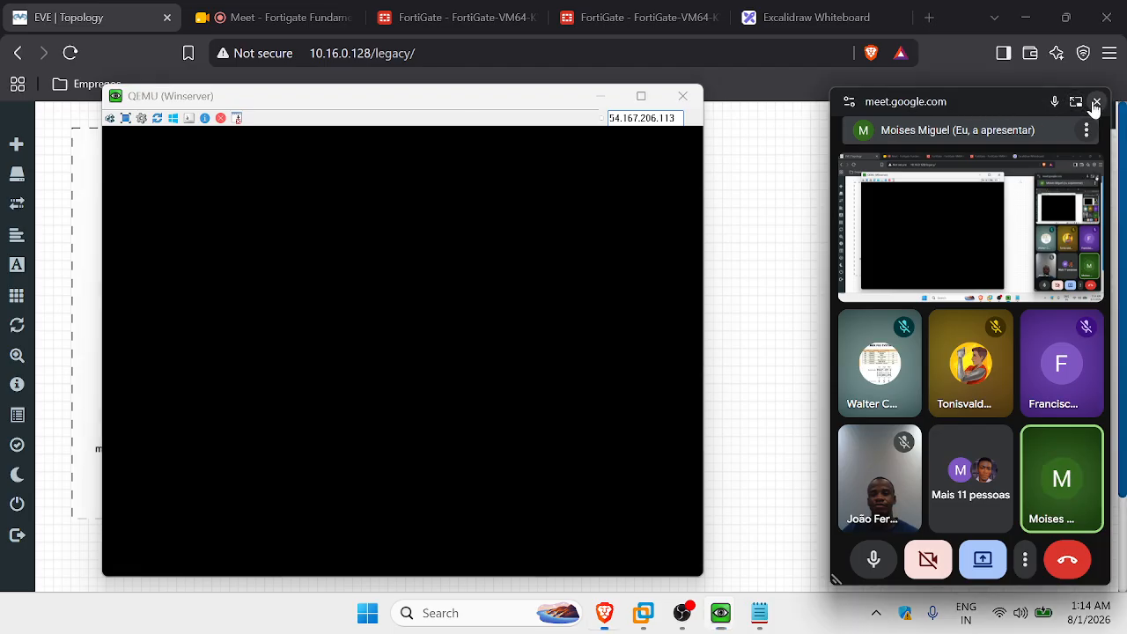
Close the Meet window, sign in as Administrator, cancel the Shutdown Event Tracker, and return to FortiGate.
{"action": "left_click", "coordinate": [1097, 101]}
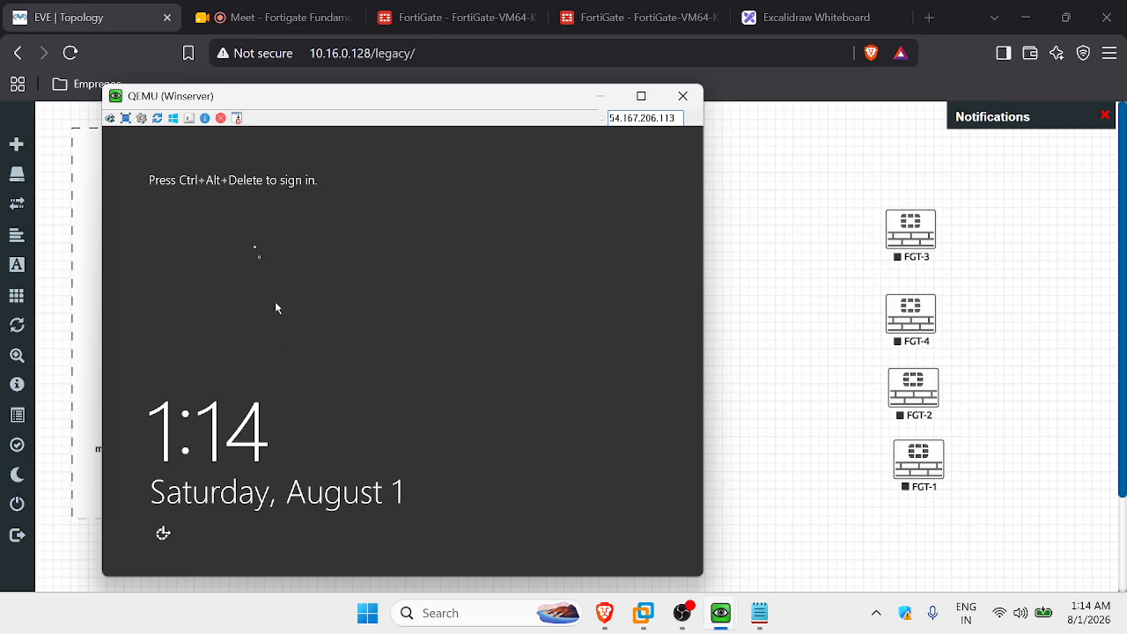
{"action": "left_click", "coordinate": [137, 122]}
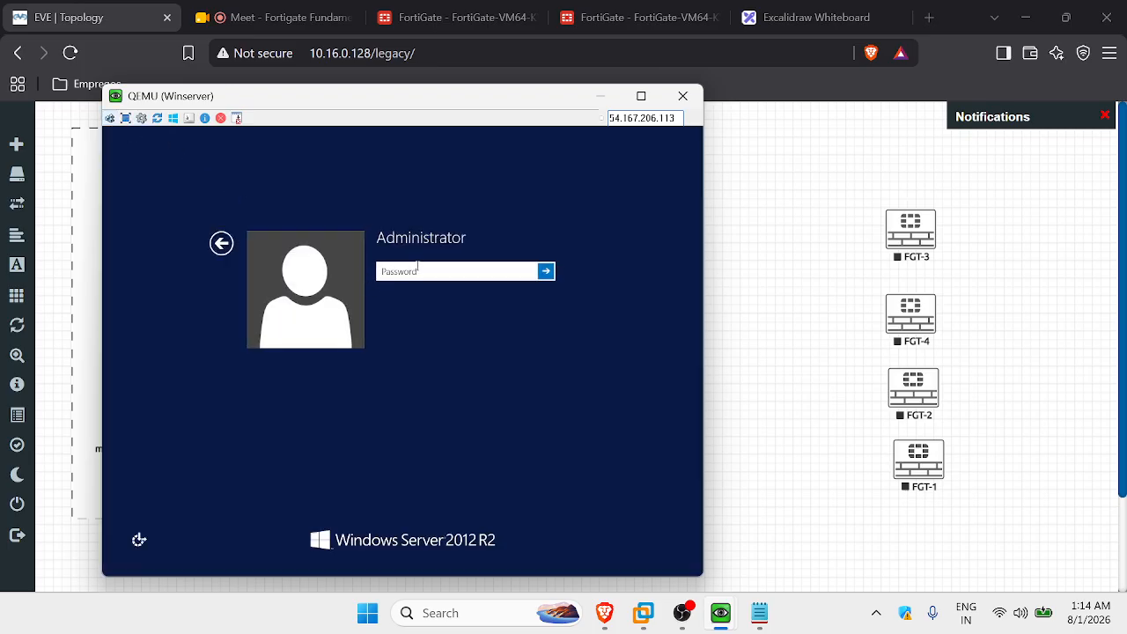
{"action": "type", "text": "********"}
{"action": "key", "text": "Return"}
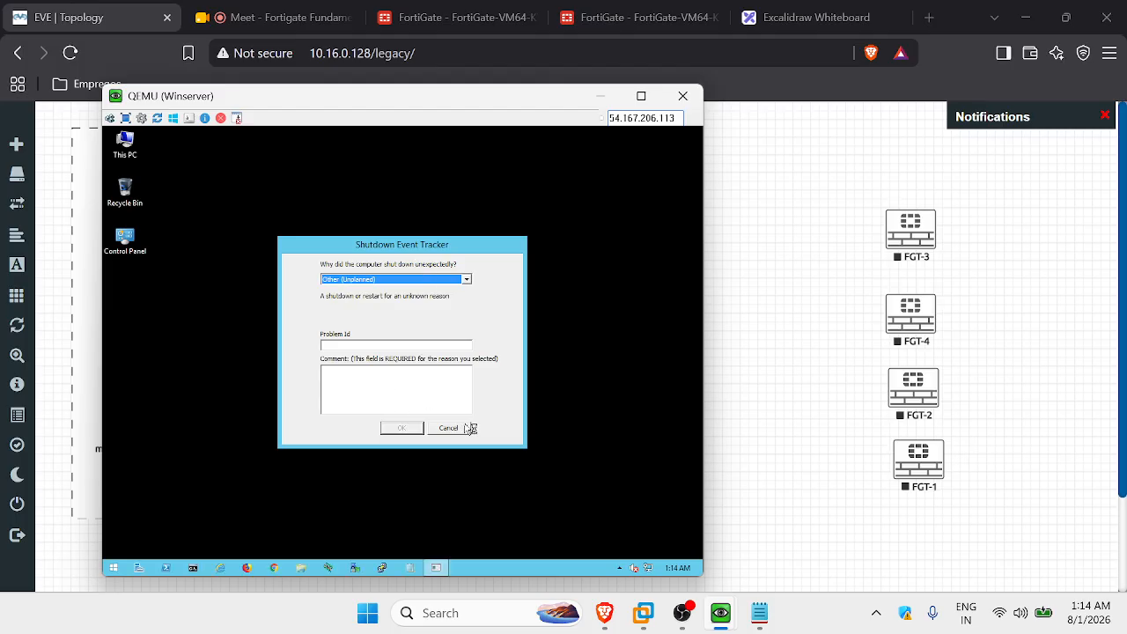
{"action": "left_click", "coordinate": [451, 428]}
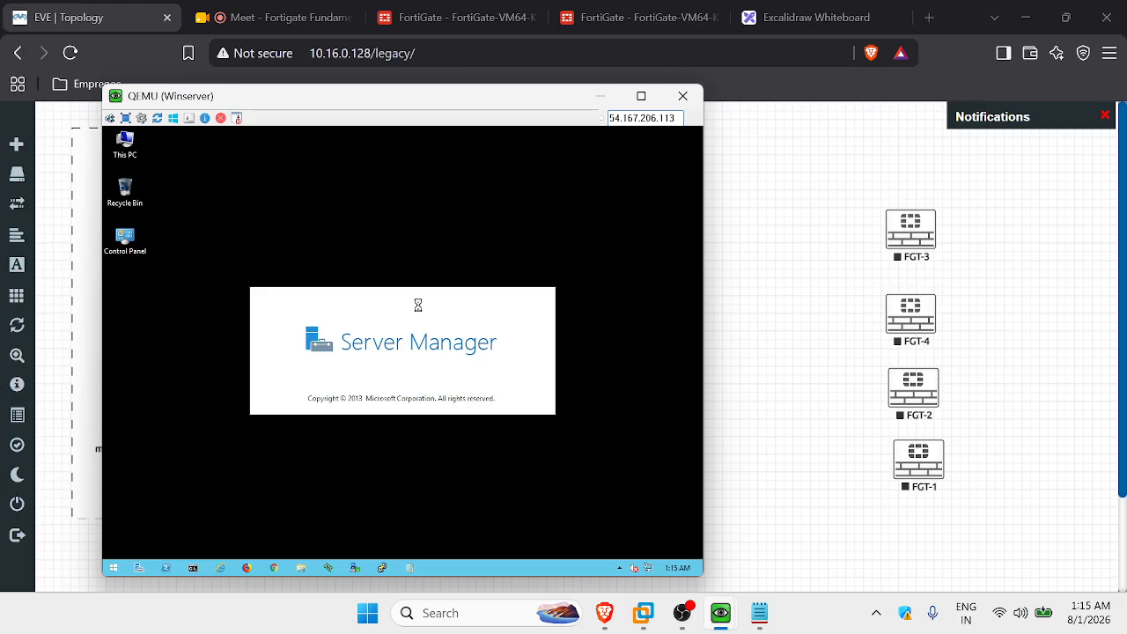
{"action": "left_click", "coordinate": [678, 13]}
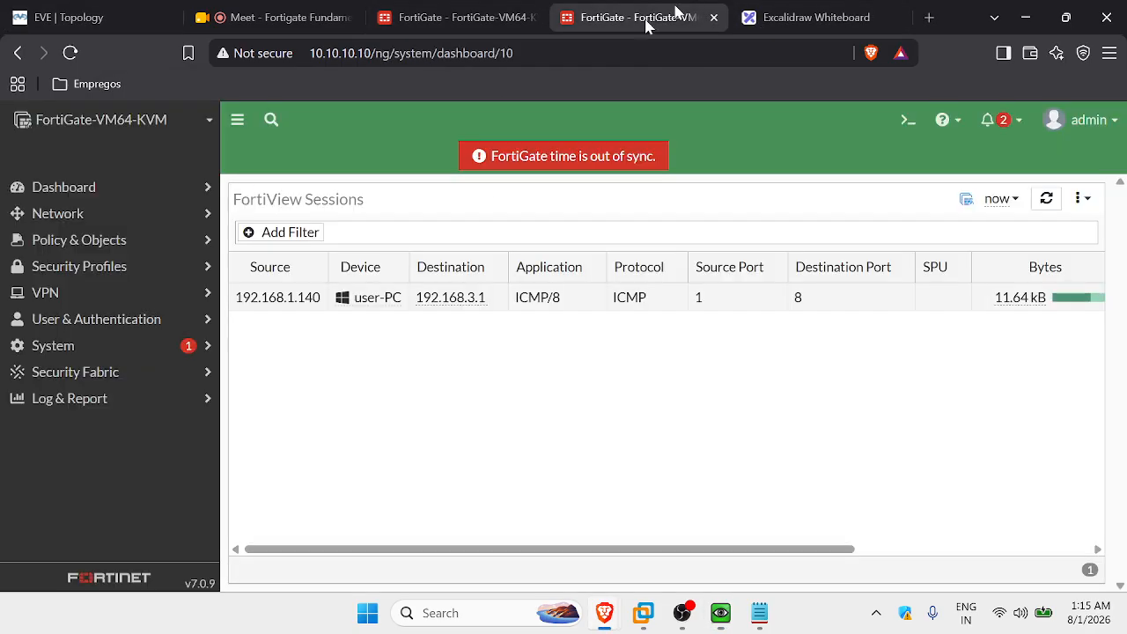
Switch between the Excalidraw and FortiGate tabs, ending on the EVE lab topology tab.
{"action": "left_click", "coordinate": [735, 25]}
{"action": "left_click", "coordinate": [635, 12]}
{"action": "left_click", "coordinate": [17, 10]}
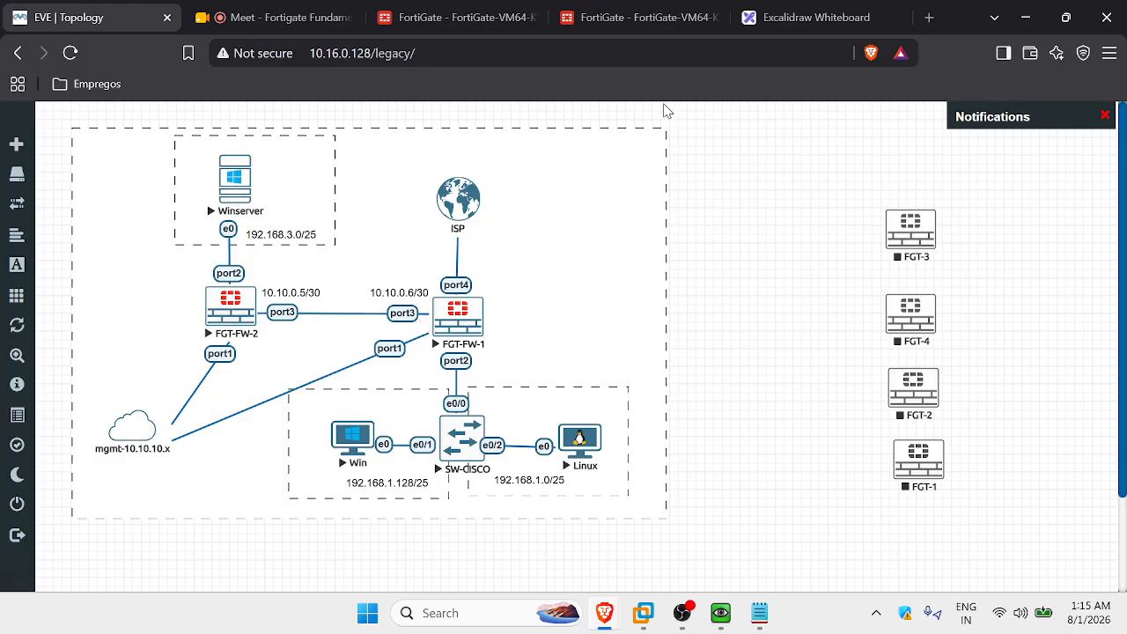
{"action": "left_click", "coordinate": [640, 19]}
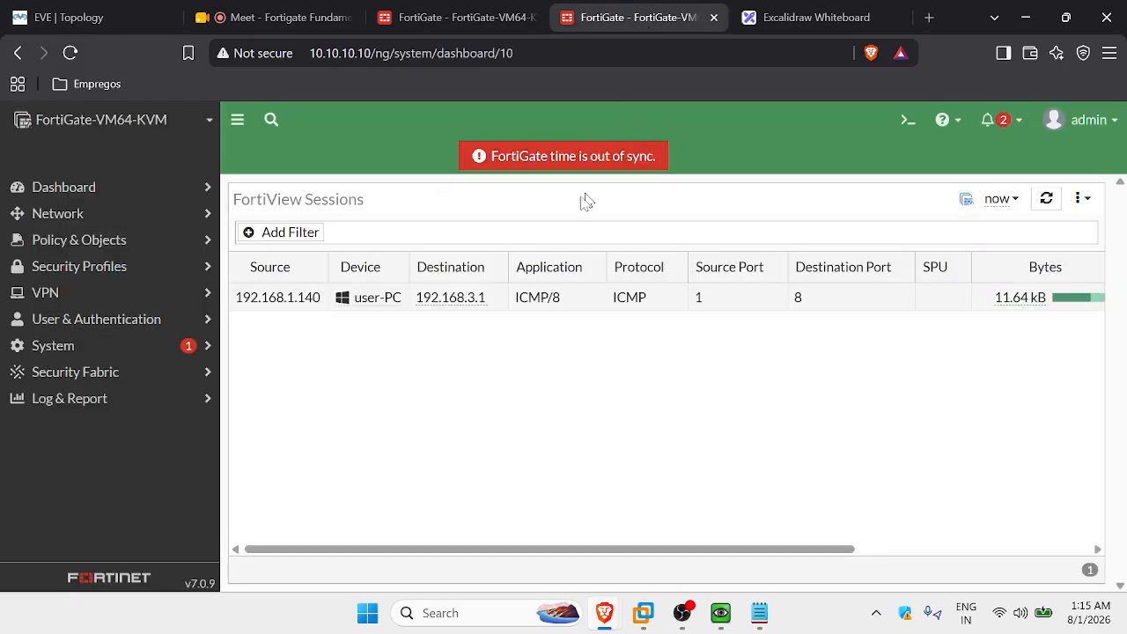
{"action": "left_click", "coordinate": [771, 7]}
{"action": "left_click", "coordinate": [634, 23]}
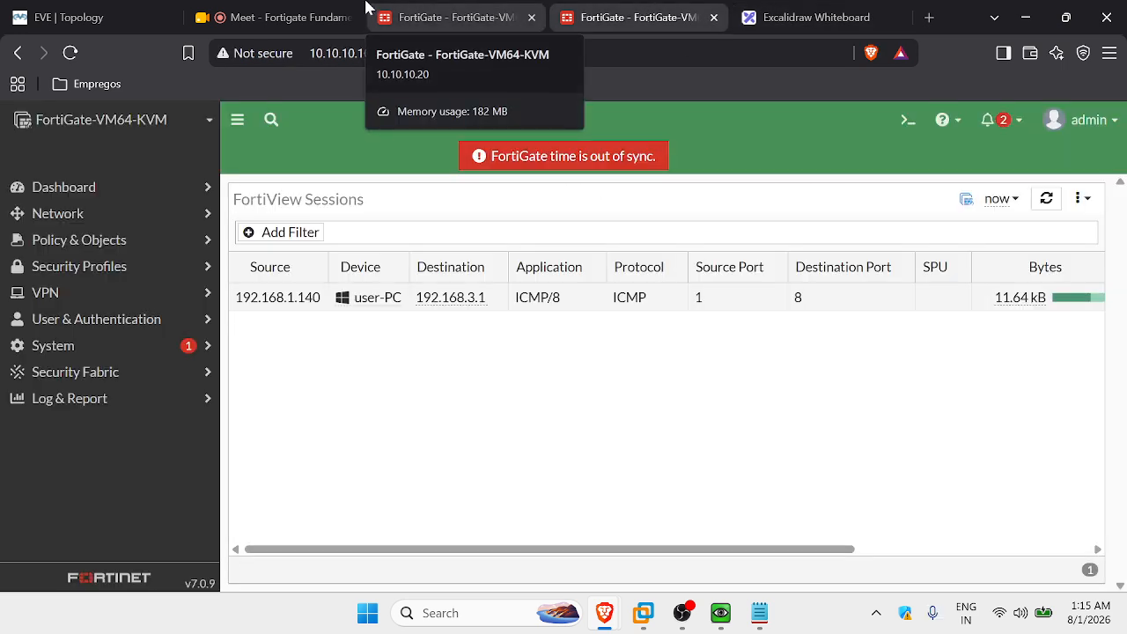
{"action": "left_click", "coordinate": [53, 16]}
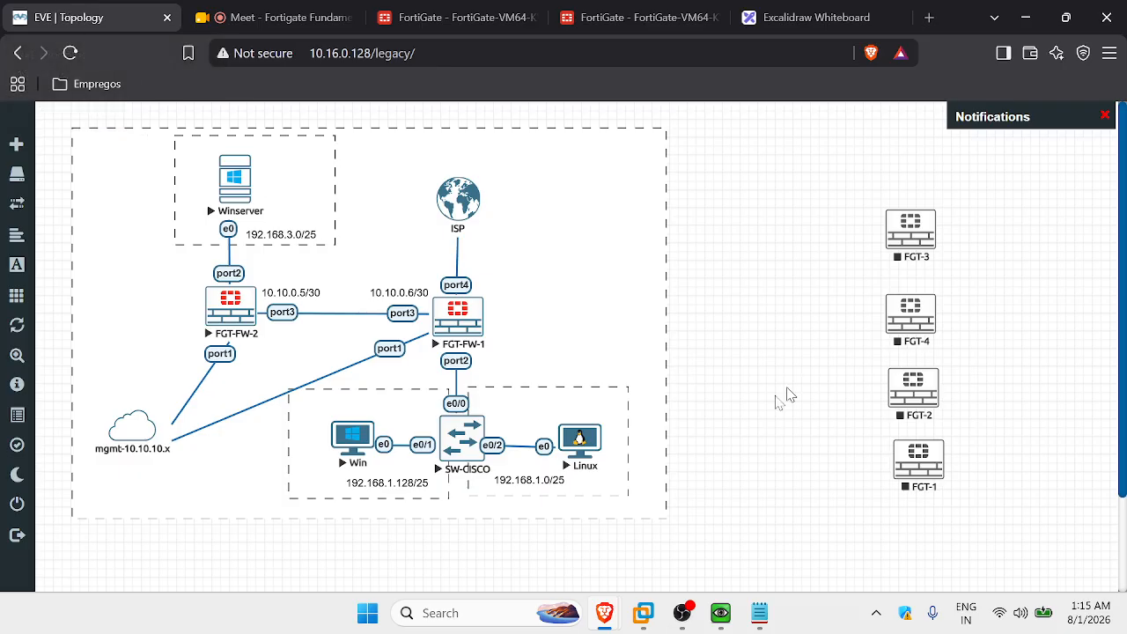
Bring up the Winserver console and start Add Roles and Features with srv as destination.
{"action": "mouse_move", "coordinate": [720, 616]}
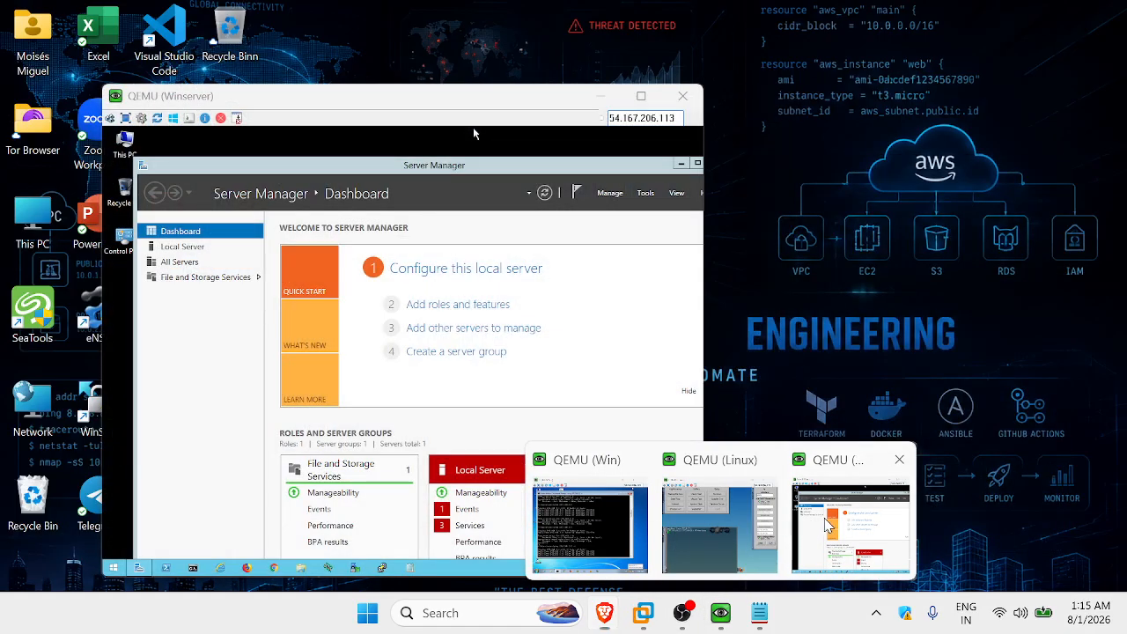
{"action": "left_click", "coordinate": [850, 523]}
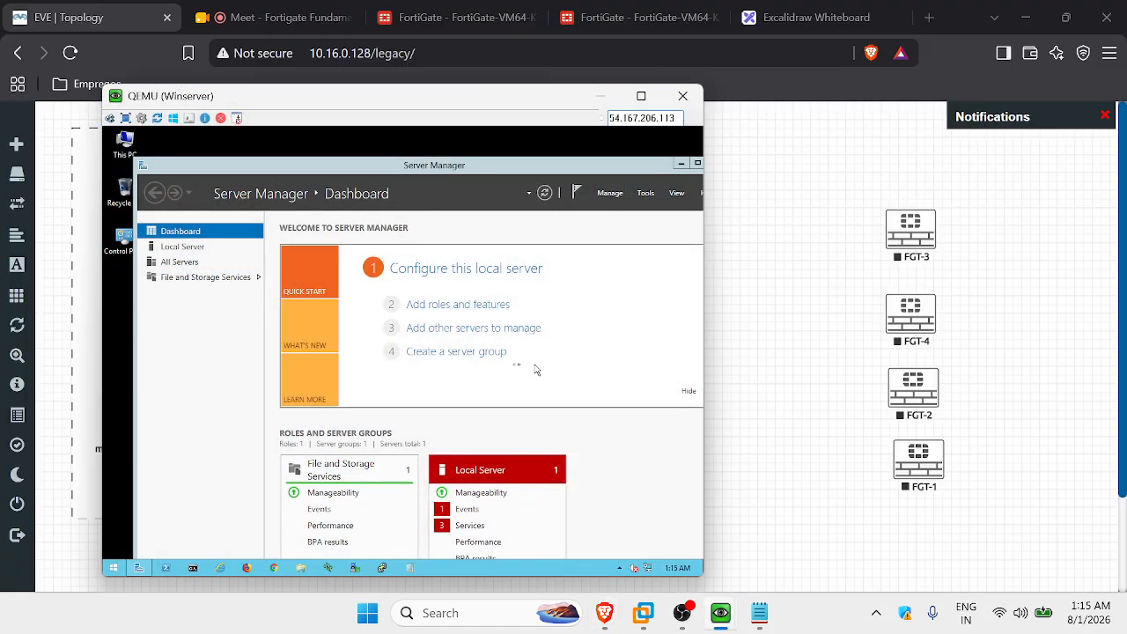
{"action": "left_click", "coordinate": [426, 310]}
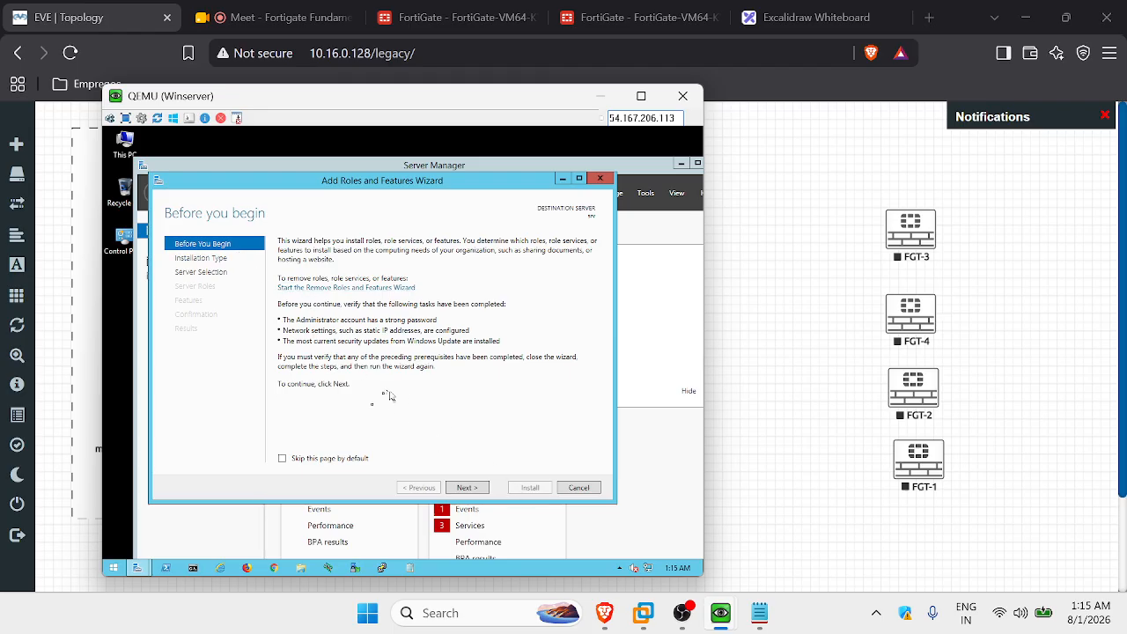
{"action": "left_click", "coordinate": [466, 489]}
{"action": "left_click", "coordinate": [465, 490]}
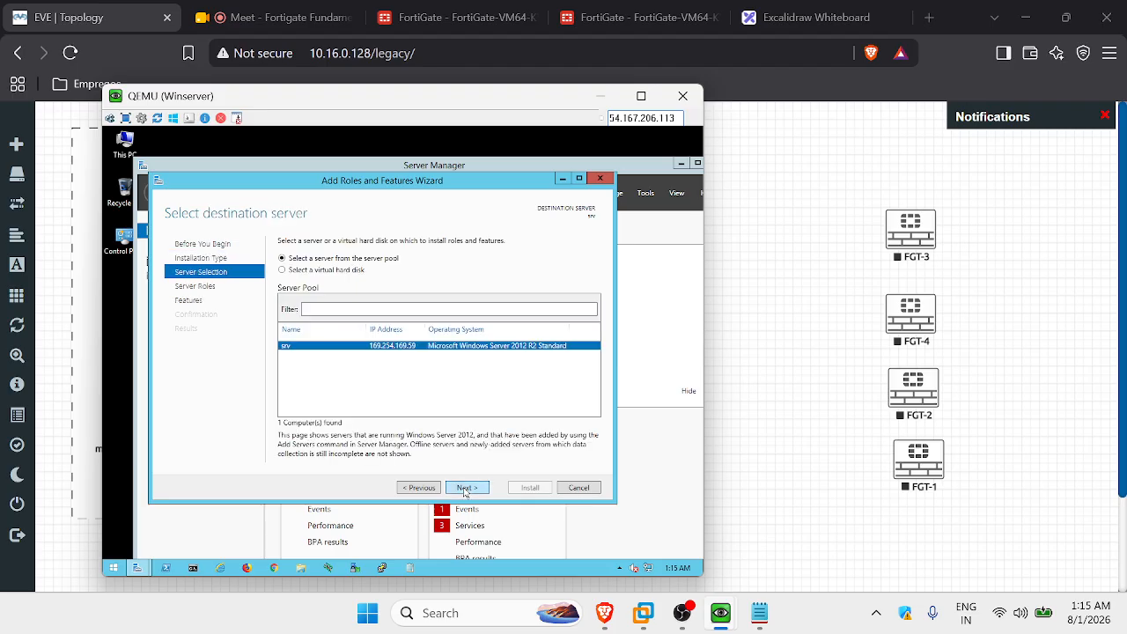
{"action": "left_click", "coordinate": [468, 490]}
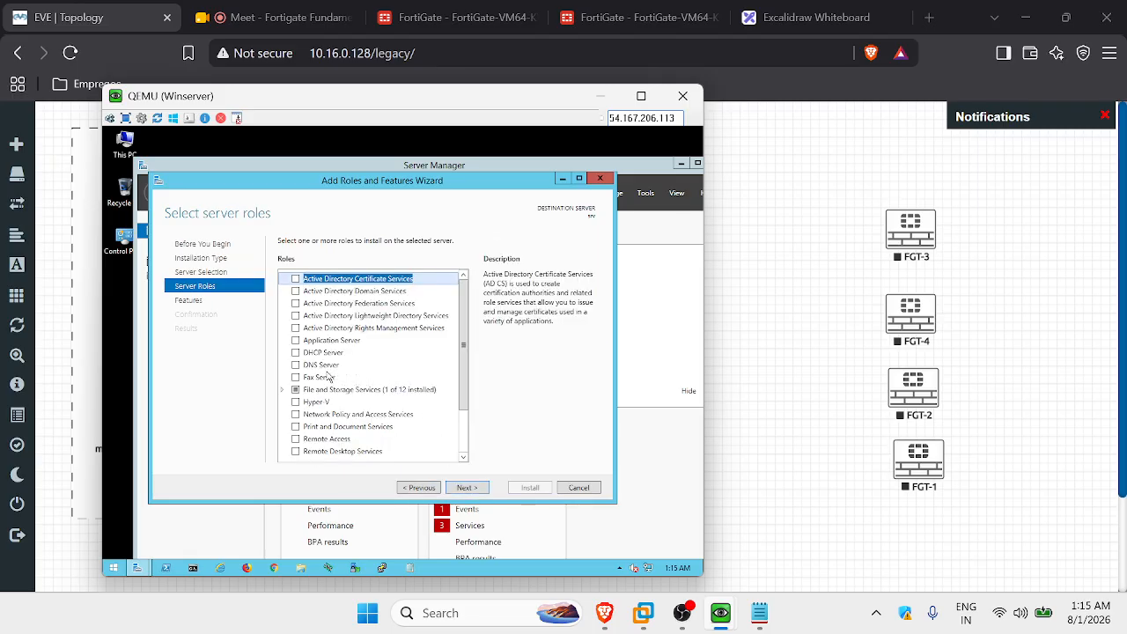
Select Web Server (IIS) with its management tools, keep default features and role services, and install.
{"action": "scroll", "coordinate": [339, 364], "scroll_direction": "down", "scroll_amount": 1}
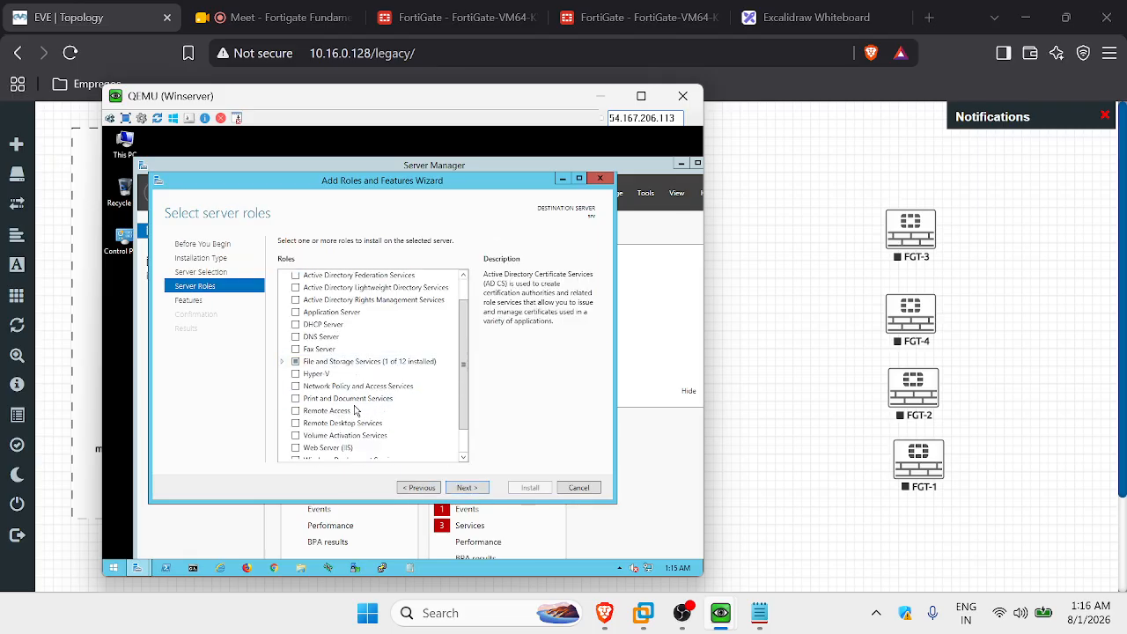
{"action": "scroll", "coordinate": [356, 410], "scroll_direction": "down", "scroll_amount": 1}
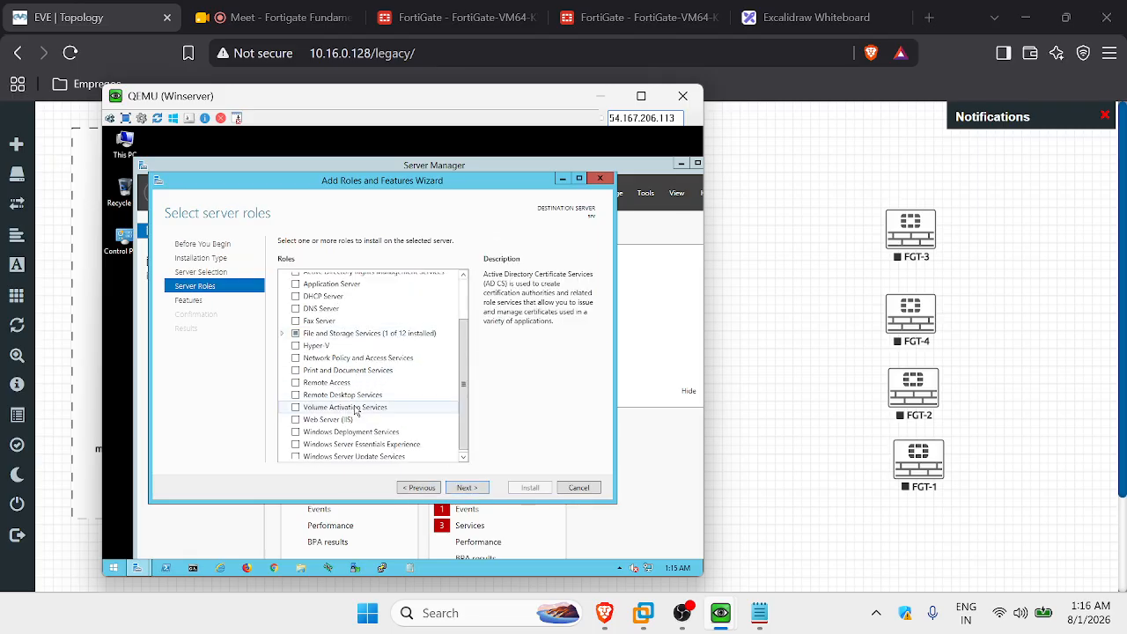
{"action": "left_click", "coordinate": [297, 419]}
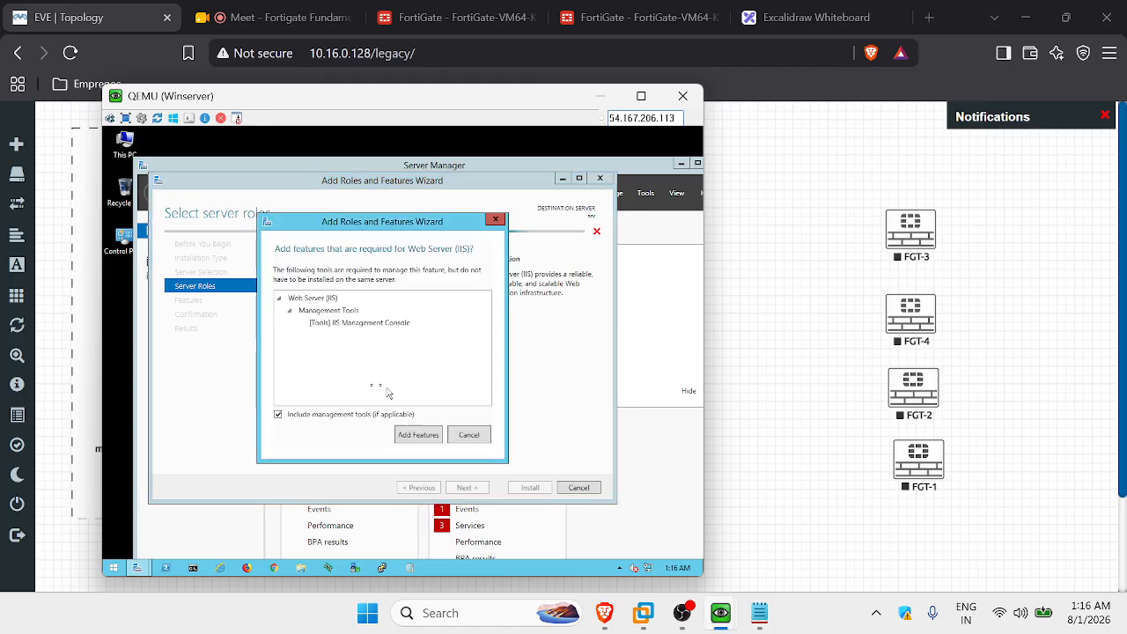
{"action": "left_click", "coordinate": [417, 434]}
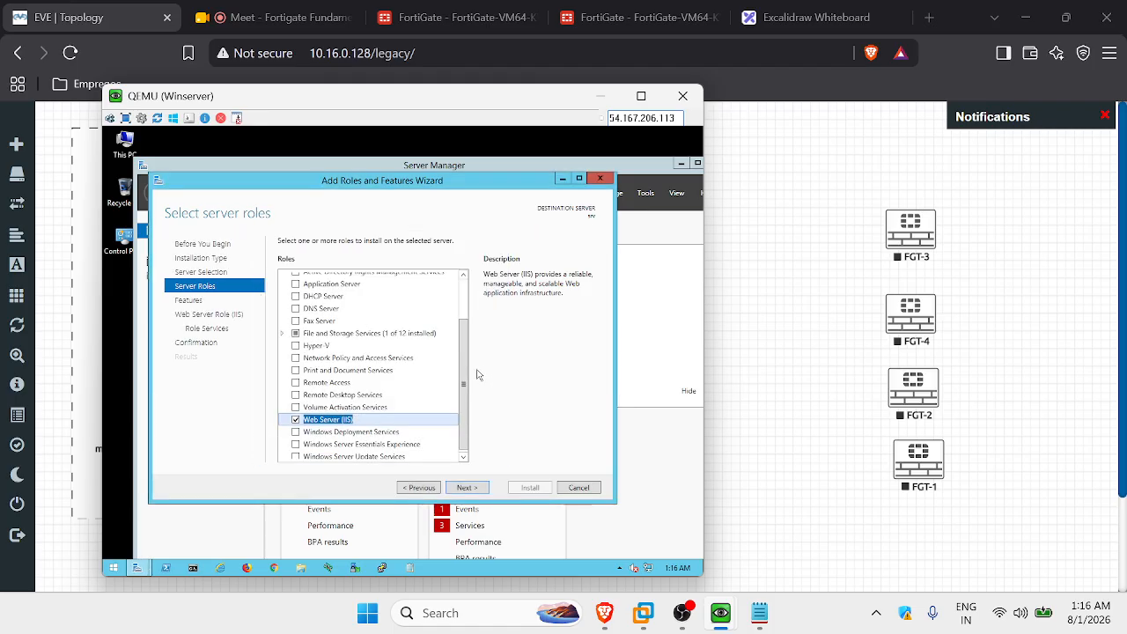
{"action": "left_click", "coordinate": [475, 489]}
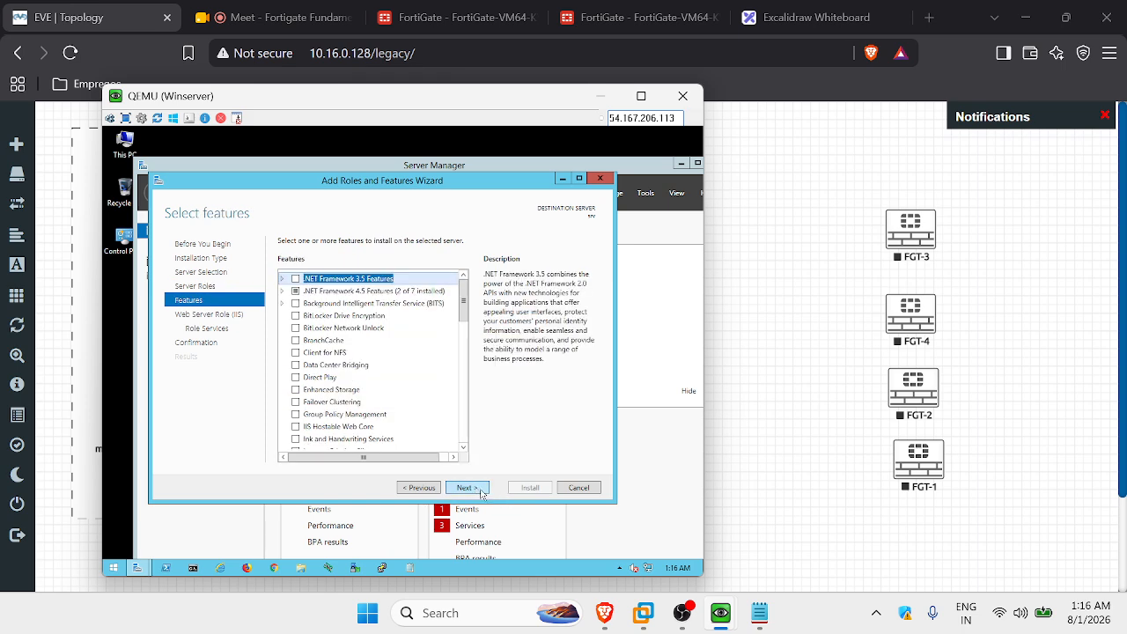
{"action": "left_click", "coordinate": [480, 492]}
{"action": "left_click", "coordinate": [483, 493]}
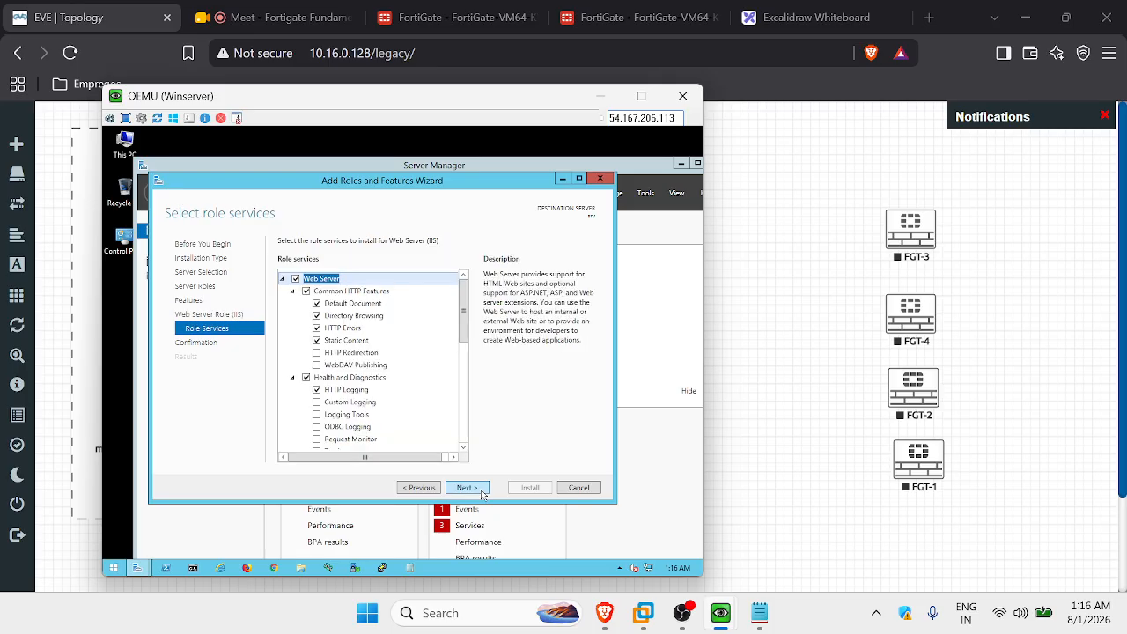
{"action": "left_click", "coordinate": [480, 493]}
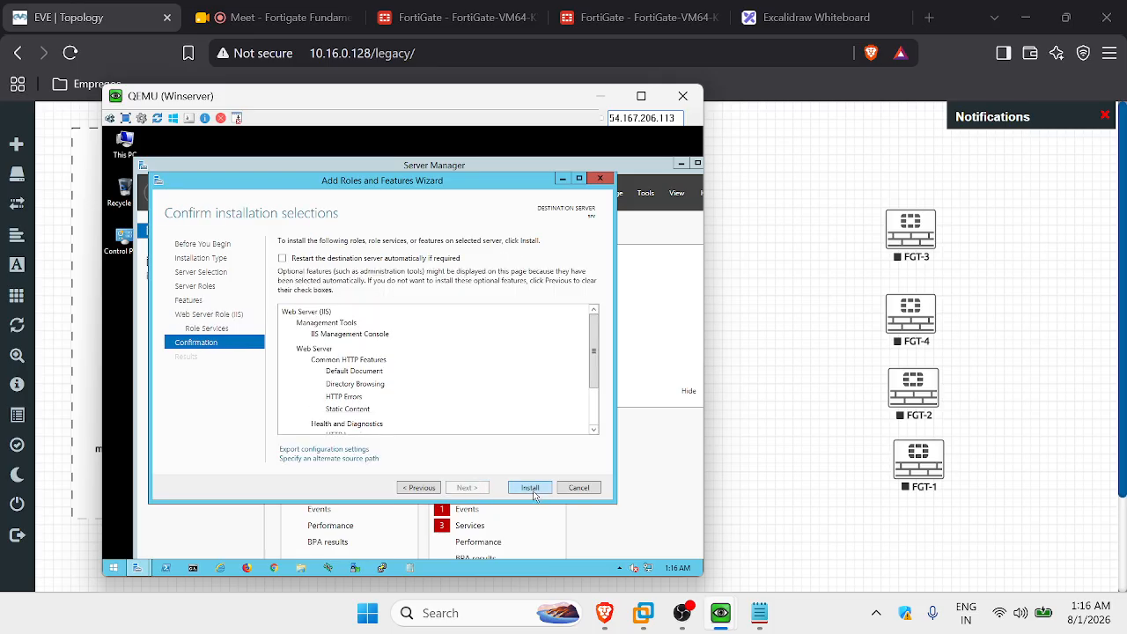
{"action": "left_click", "coordinate": [530, 487]}
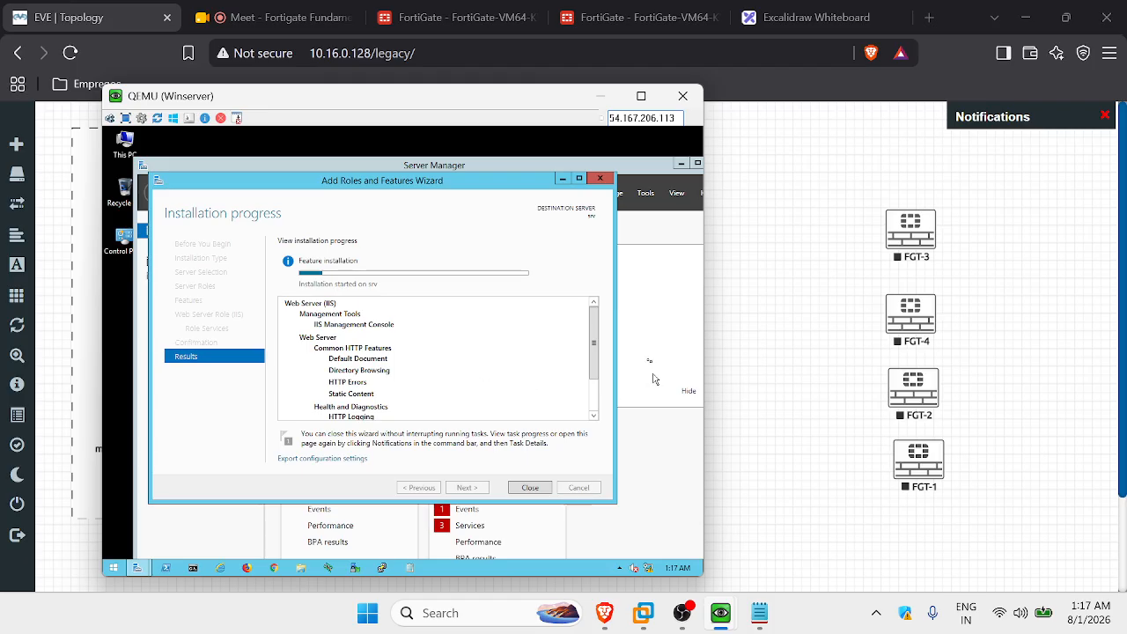
Scroll the installation progress list while the Web Server (IIS) role installs.
{"action": "left_click_drag", "start_coordinate": [595, 355], "coordinate": [604, 396]}
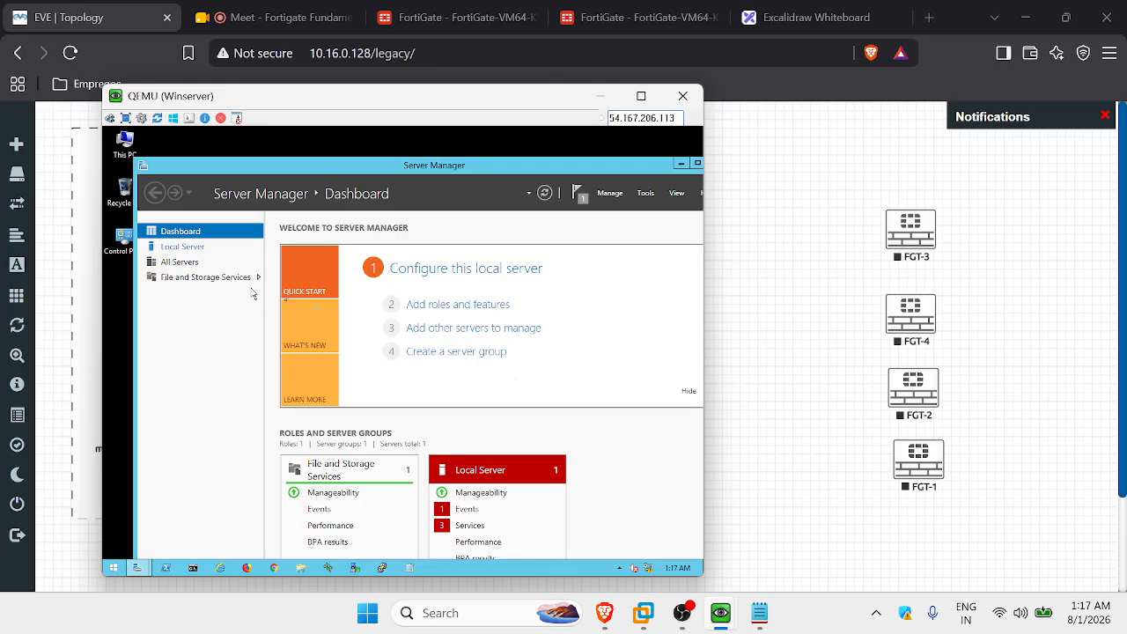
Open Local Server properties and follow the Ethernet DHCP link to Network Connections.
{"action": "left_click", "coordinate": [202, 247]}
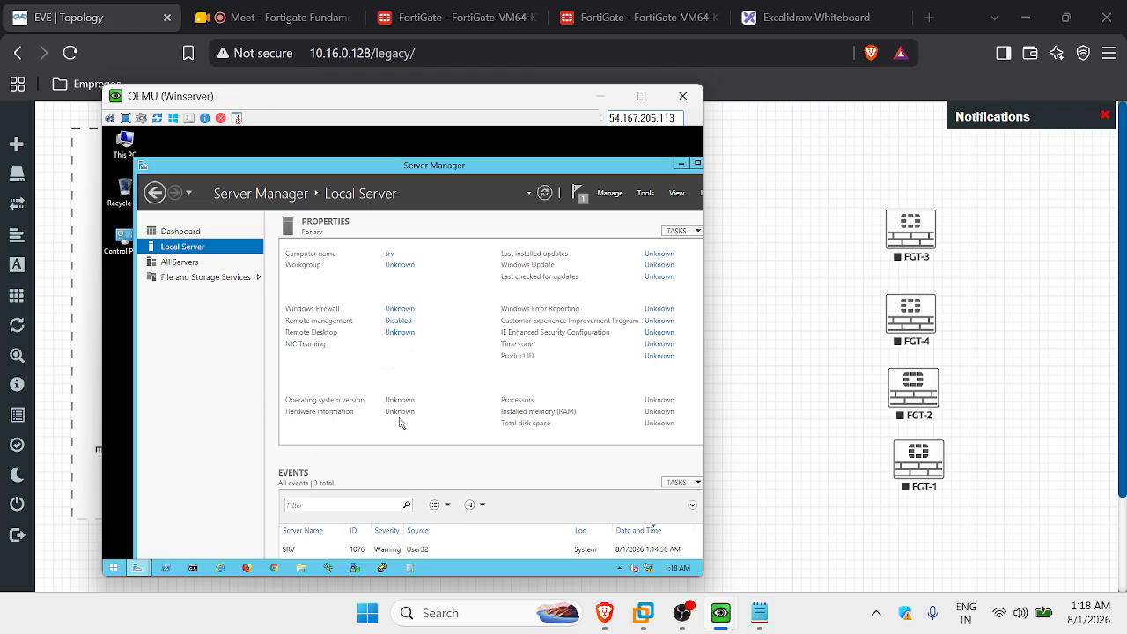
{"action": "scroll", "coordinate": [489, 461], "scroll_direction": "down", "scroll_amount": 2}
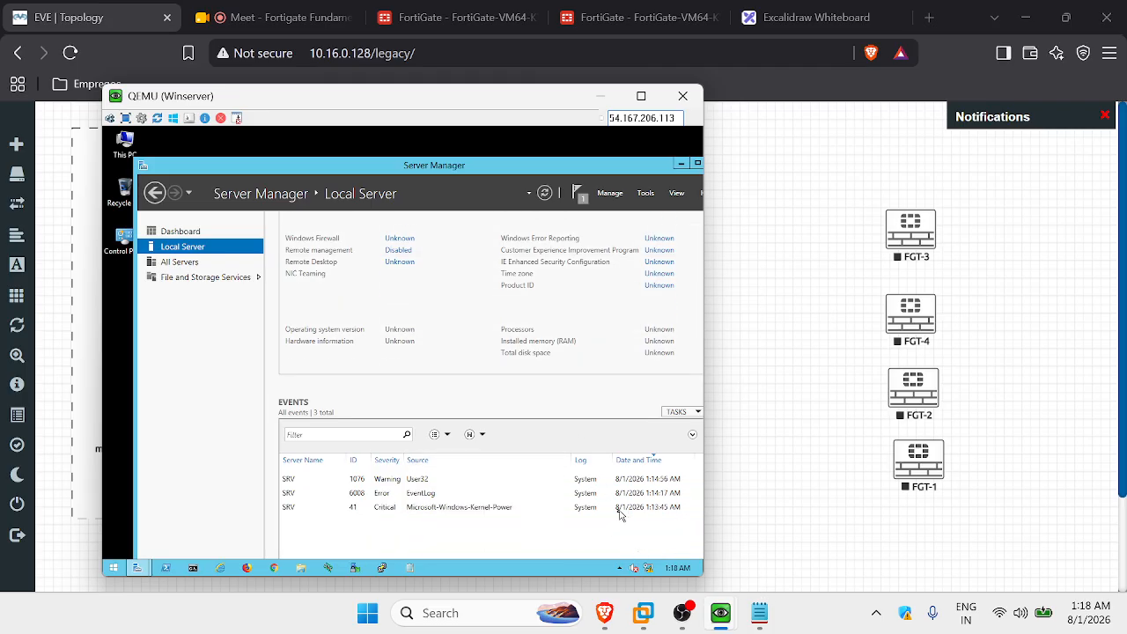
{"action": "right_click", "coordinate": [647, 569]}
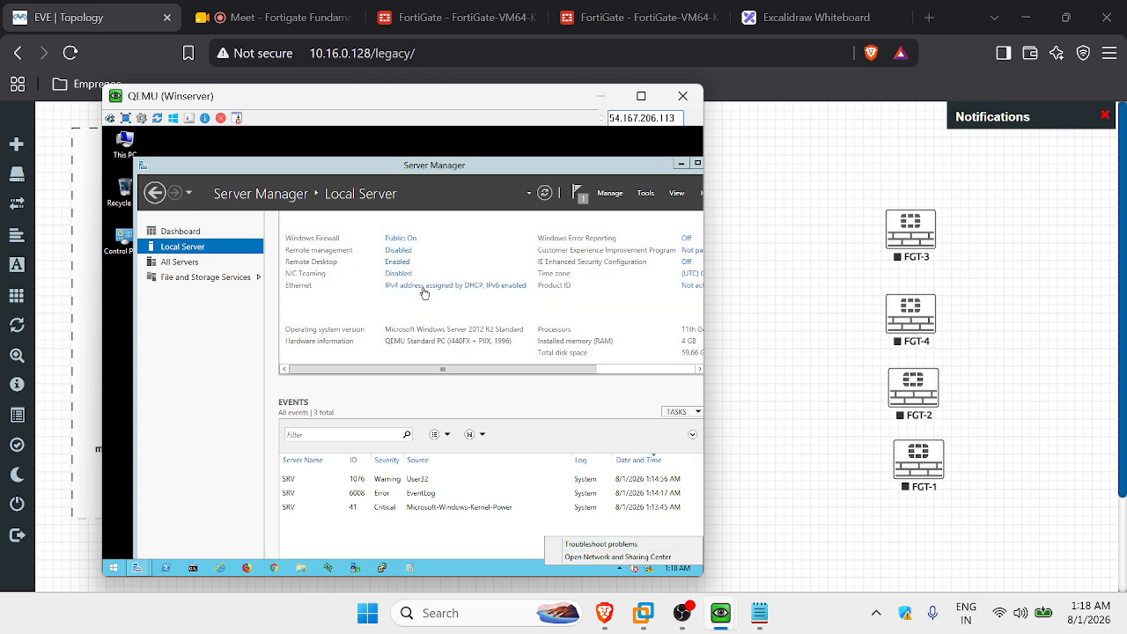
{"action": "left_click", "coordinate": [423, 291]}
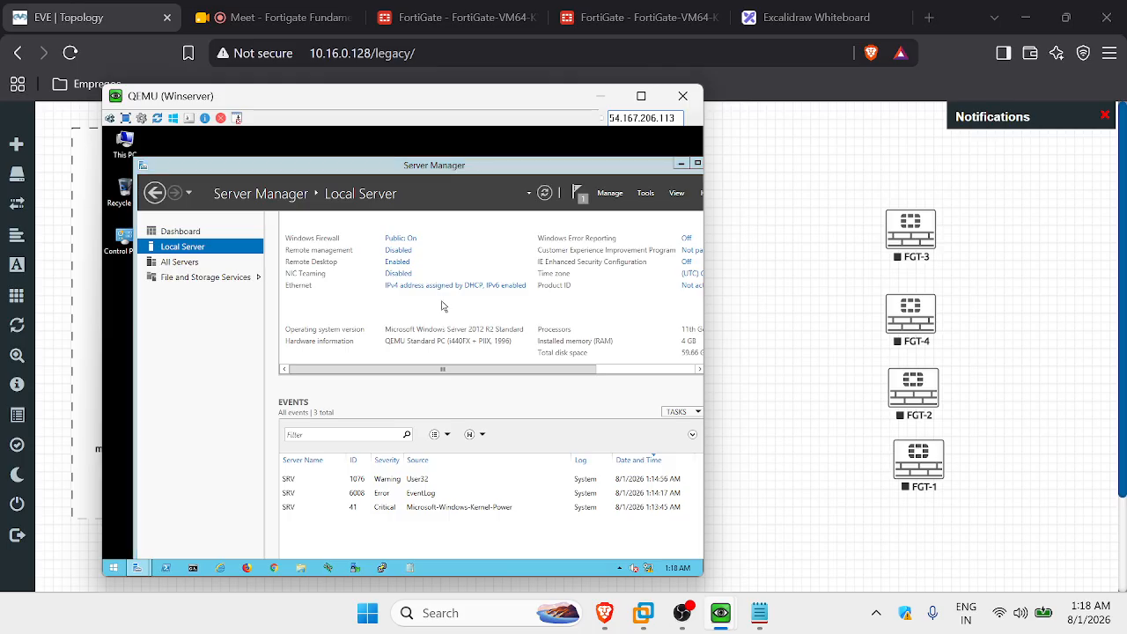
{"action": "left_click", "coordinate": [442, 292]}
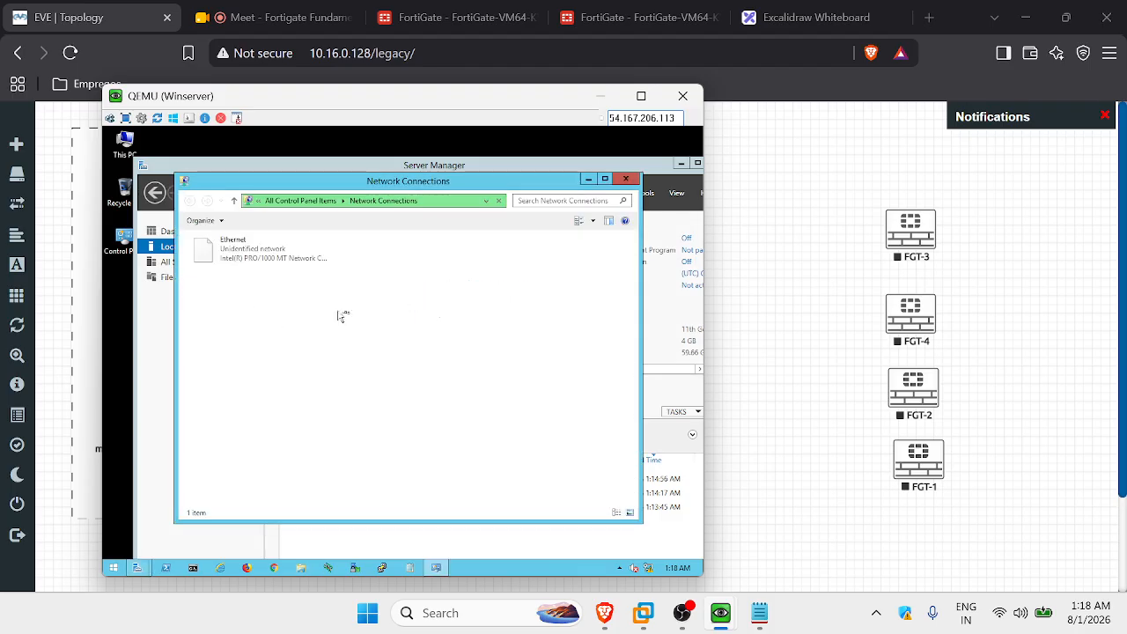
Disable IPv6 on the Ethernet adapter and set static IPv4 192.168.3.10 with mask 255.255.255.128.
{"action": "right_click", "coordinate": [264, 252]}
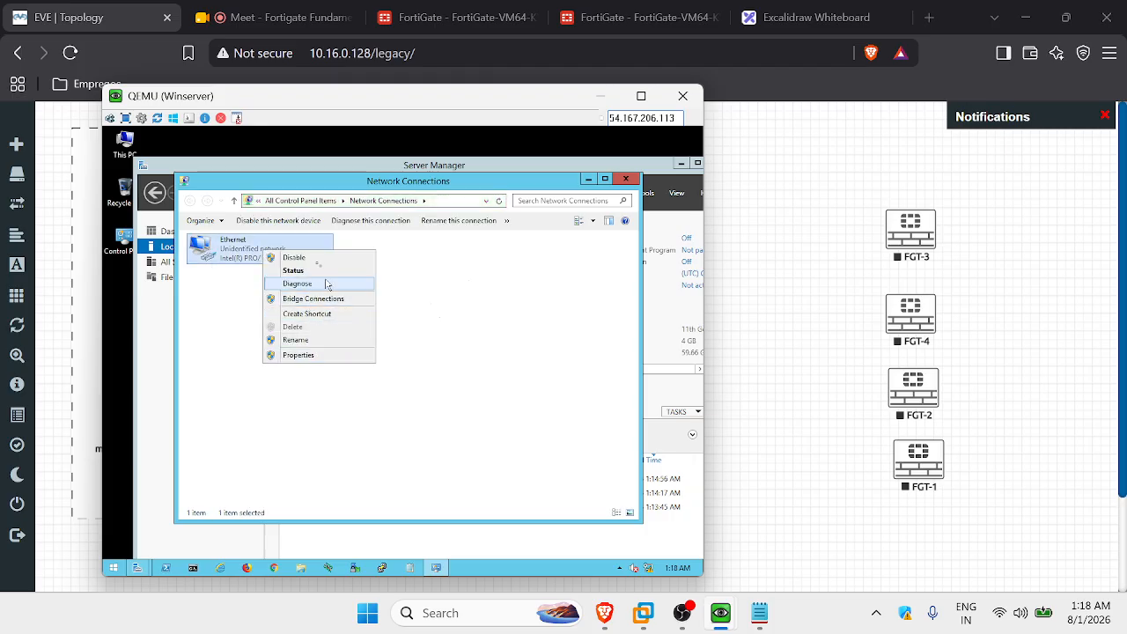
{"action": "left_click", "coordinate": [307, 356]}
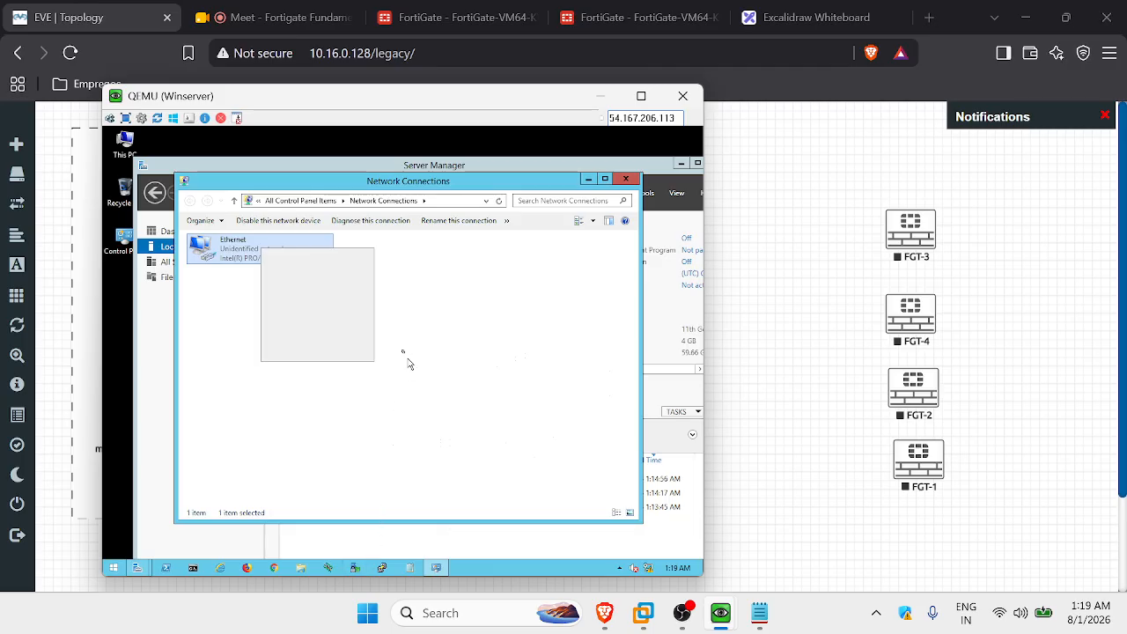
{"action": "left_click", "coordinate": [319, 289]}
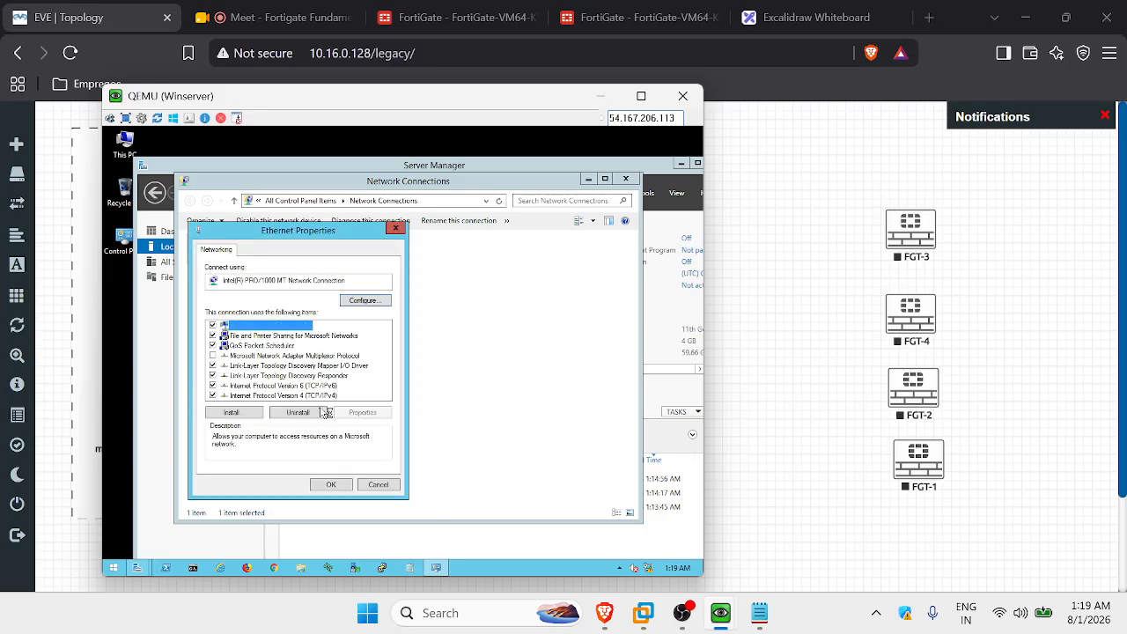
{"action": "left_click", "coordinate": [212, 386]}
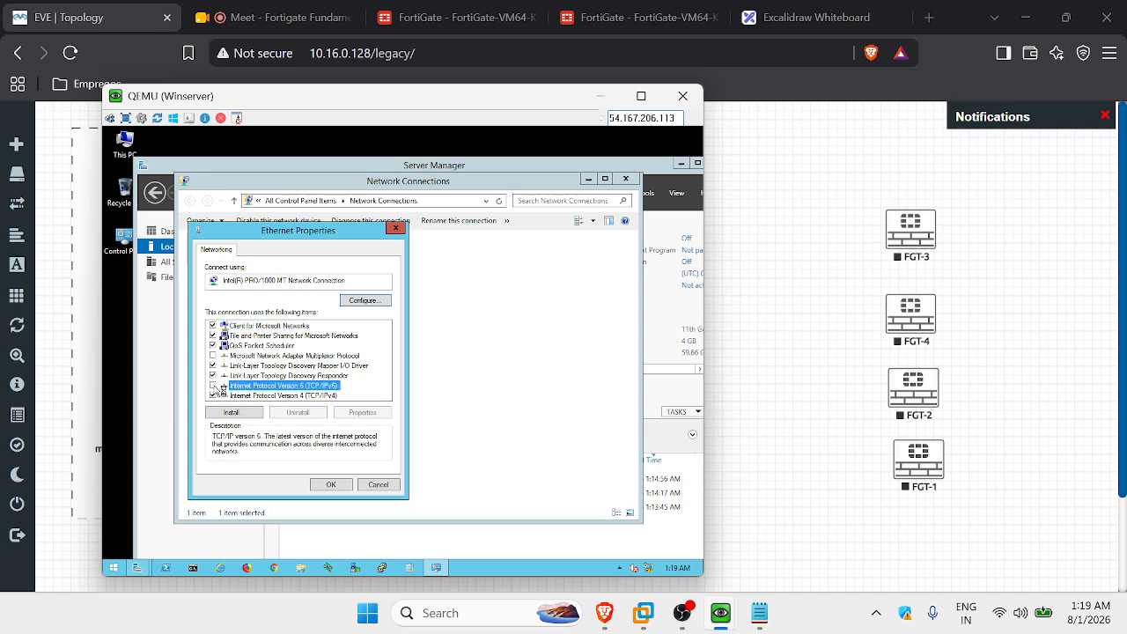
{"action": "left_click", "coordinate": [282, 396]}
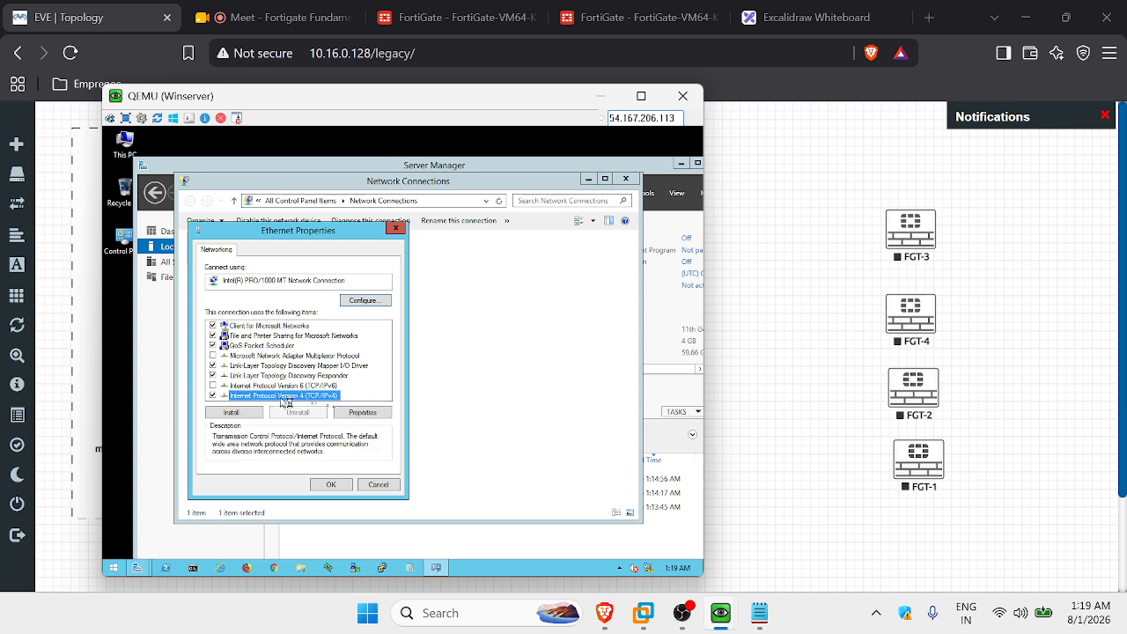
{"action": "left_click", "coordinate": [359, 412]}
{"action": "left_click", "coordinate": [257, 362]}
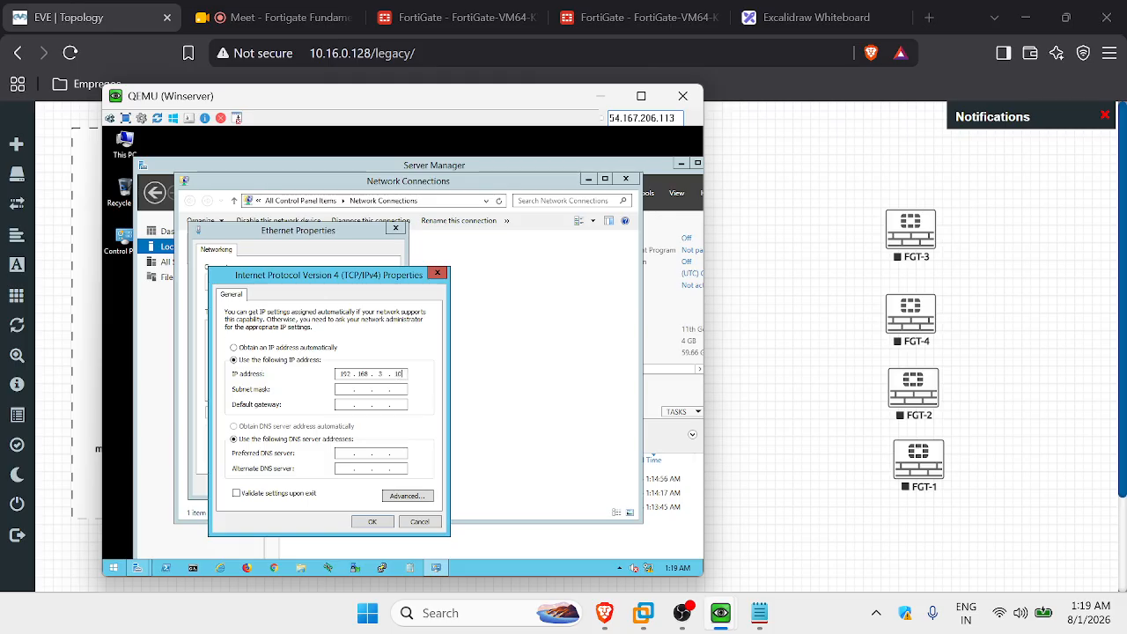
{"action": "left_click", "coordinate": [349, 389]}
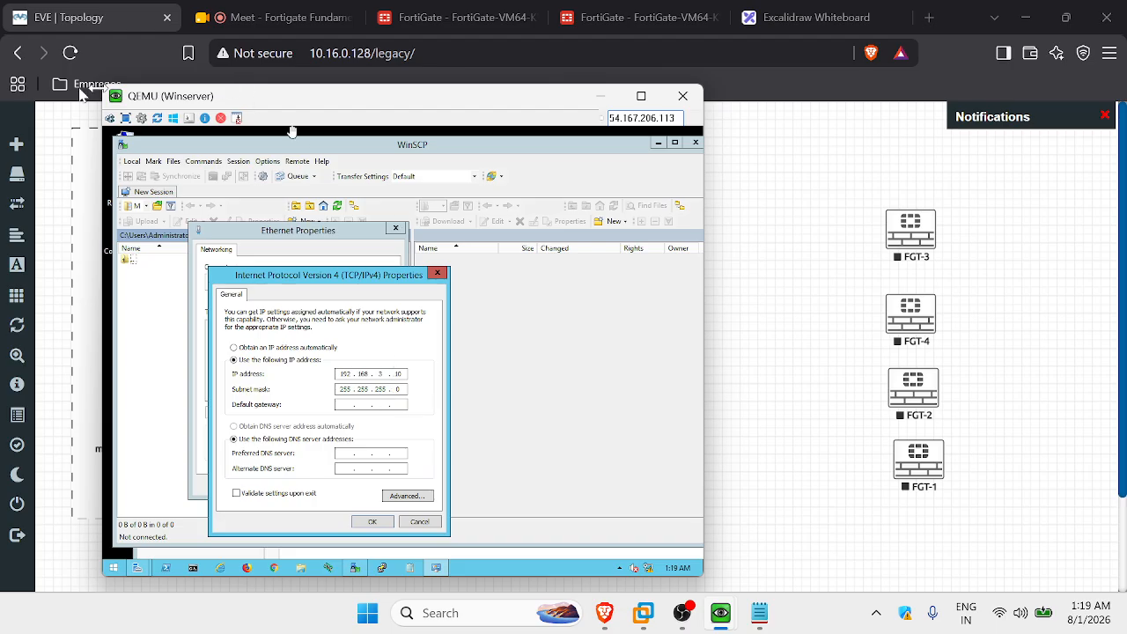
Back in the Winserver console, enter default gateway 192.168.3.1 and apply the IPv4 settings.
{"action": "left_click", "coordinate": [795, 352]}
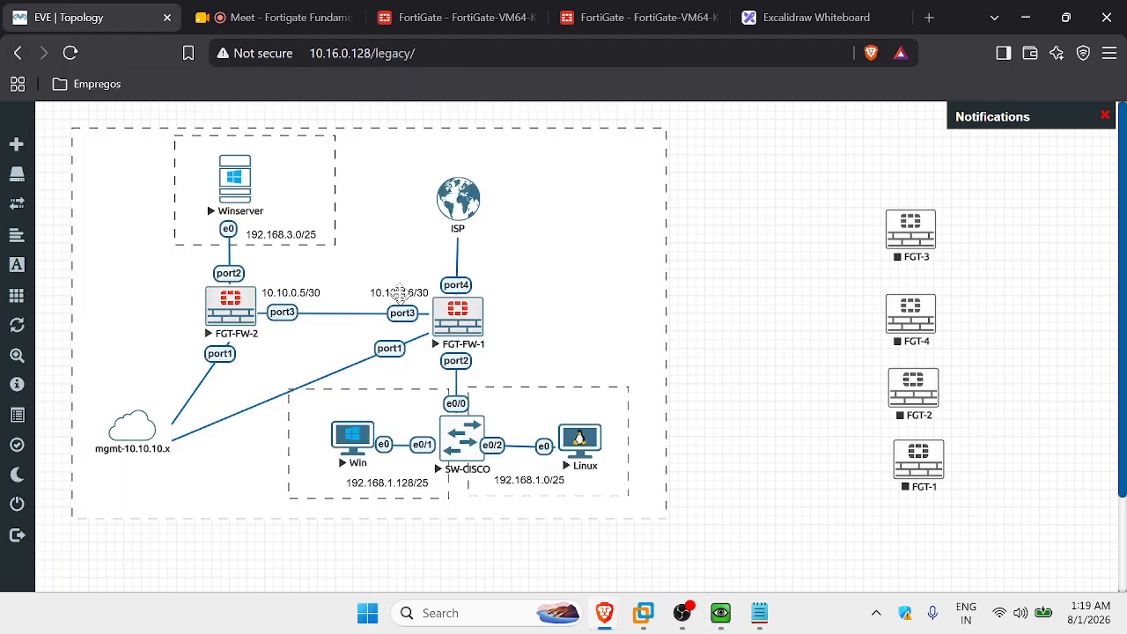
{"action": "mouse_move", "coordinate": [736, 620]}
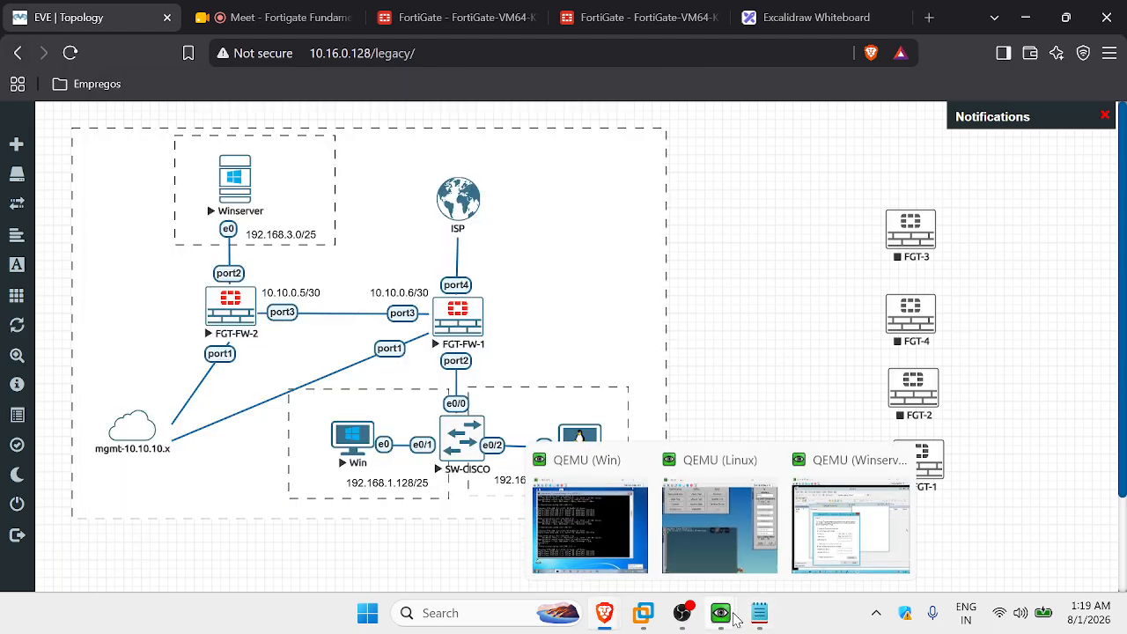
{"action": "left_click", "coordinate": [867, 519]}
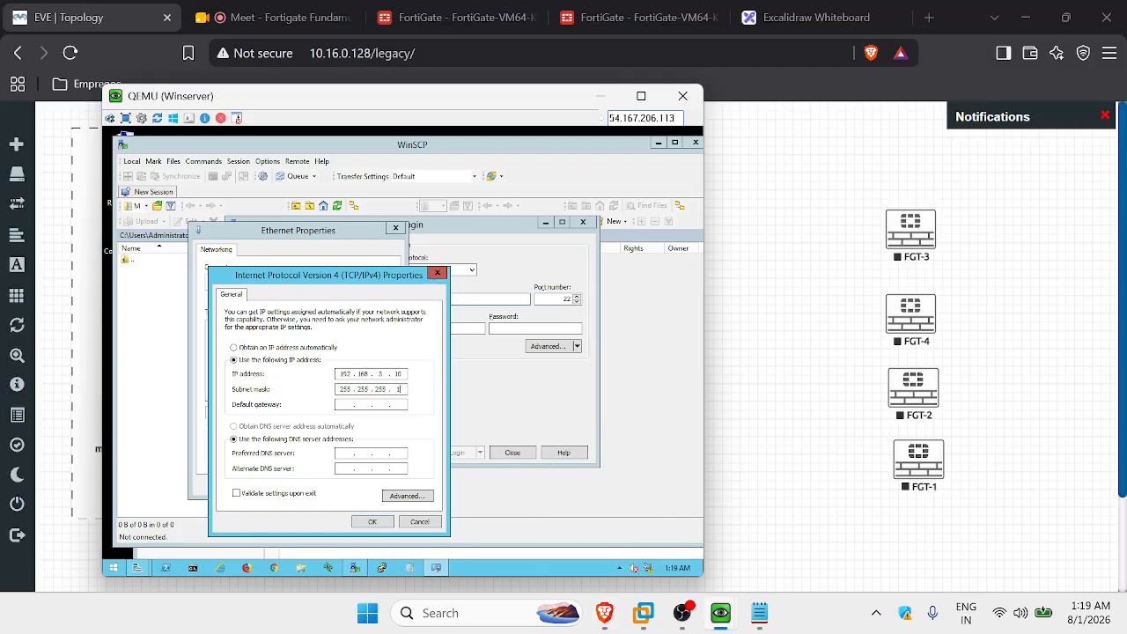
{"action": "left_click", "coordinate": [355, 403]}
{"action": "type", "text": "192 . 168 . 3 . 1"}
{"action": "left_click", "coordinate": [373, 522]}
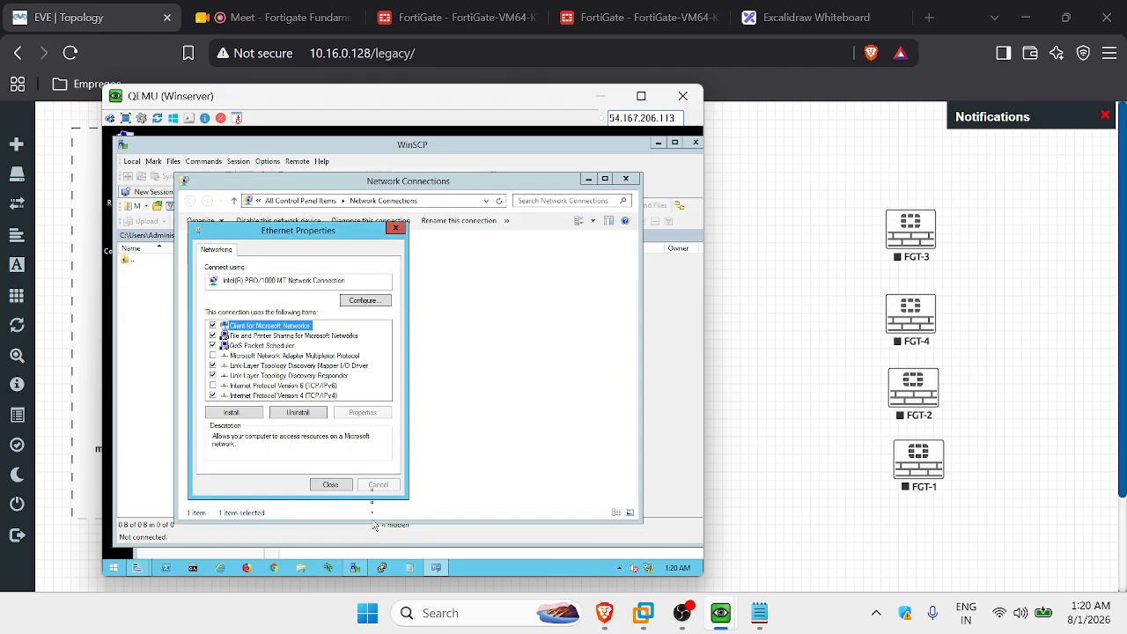
Close Ethernet Properties, the diagnostics dialog and WinSCP, and return to the Server Manager Dashboard.
{"action": "left_click", "coordinate": [338, 490]}
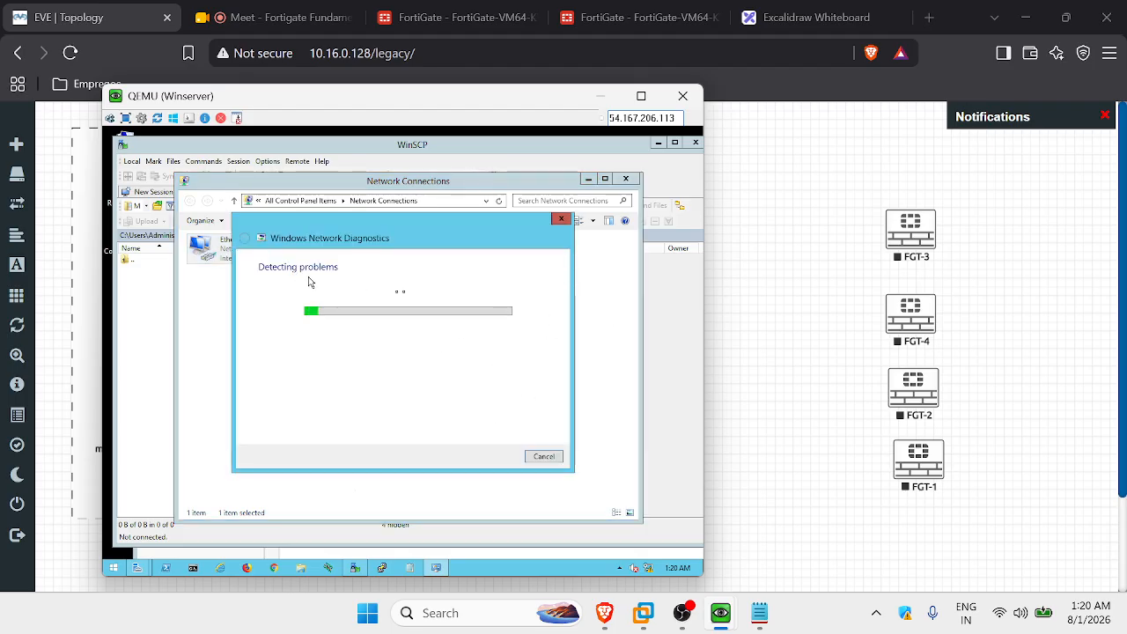
{"action": "left_click", "coordinate": [563, 220]}
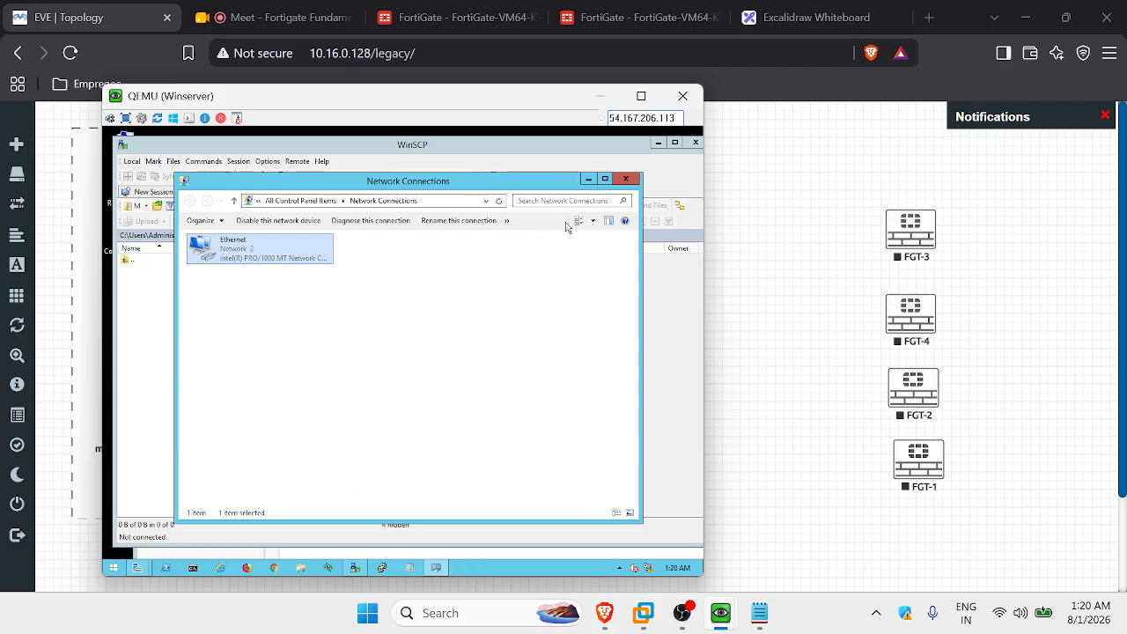
{"action": "left_click", "coordinate": [589, 179]}
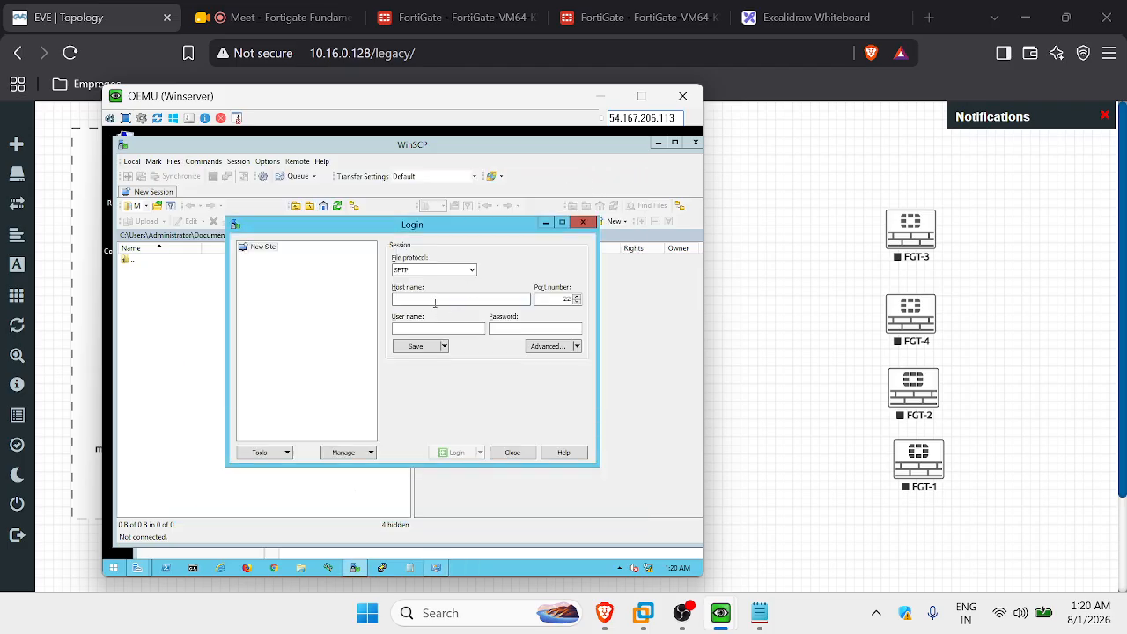
{"action": "left_click", "coordinate": [585, 223]}
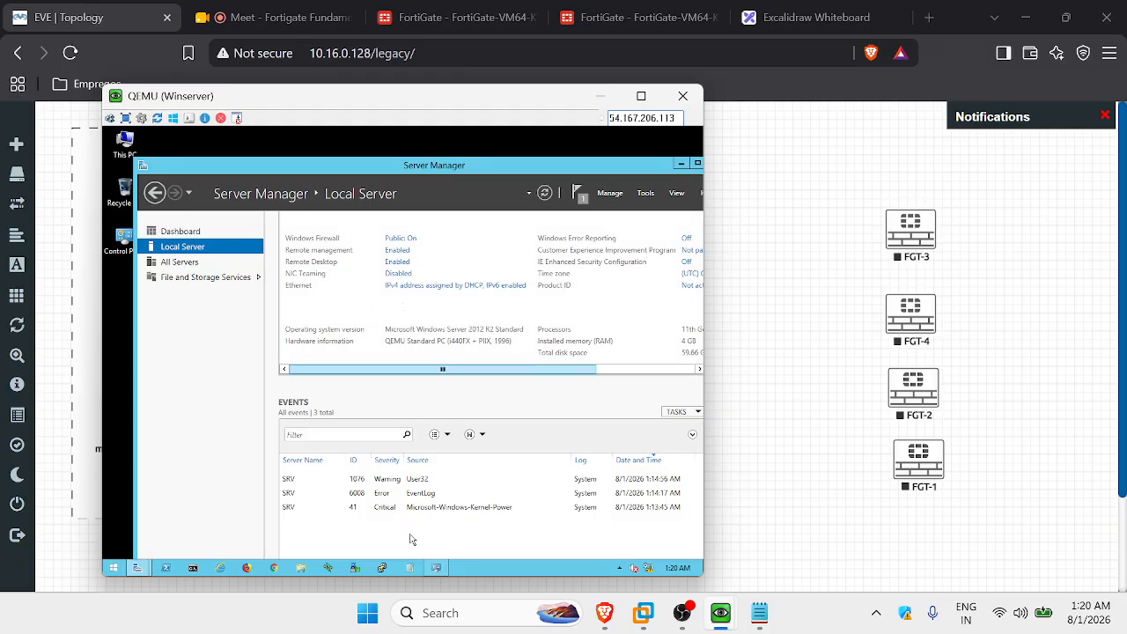
{"action": "scroll", "coordinate": [414, 396], "scroll_direction": "up", "scroll_amount": 1}
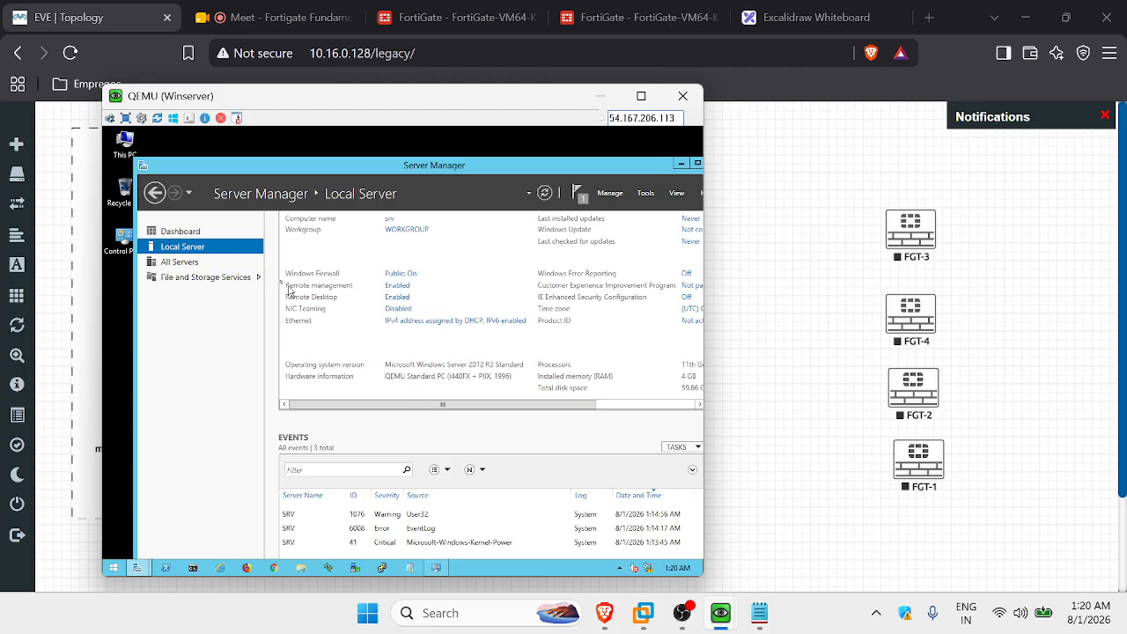
{"action": "left_click", "coordinate": [197, 232]}
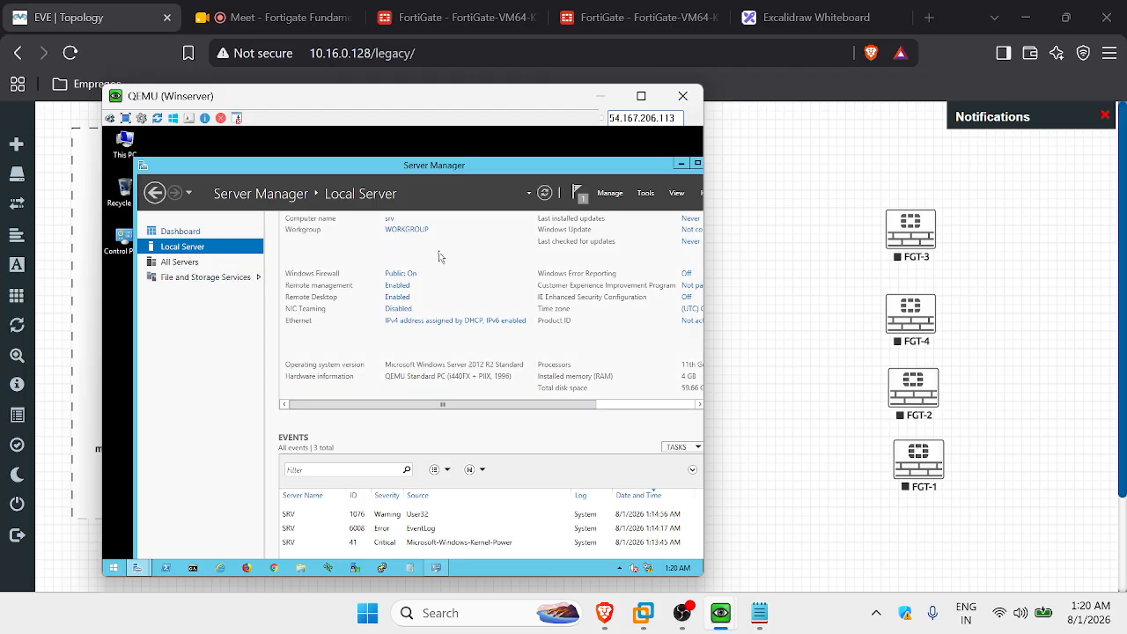
Answer the network discovery prompt and review the srv feature installation's notification and task details.
{"action": "left_click", "coordinate": [581, 199]}
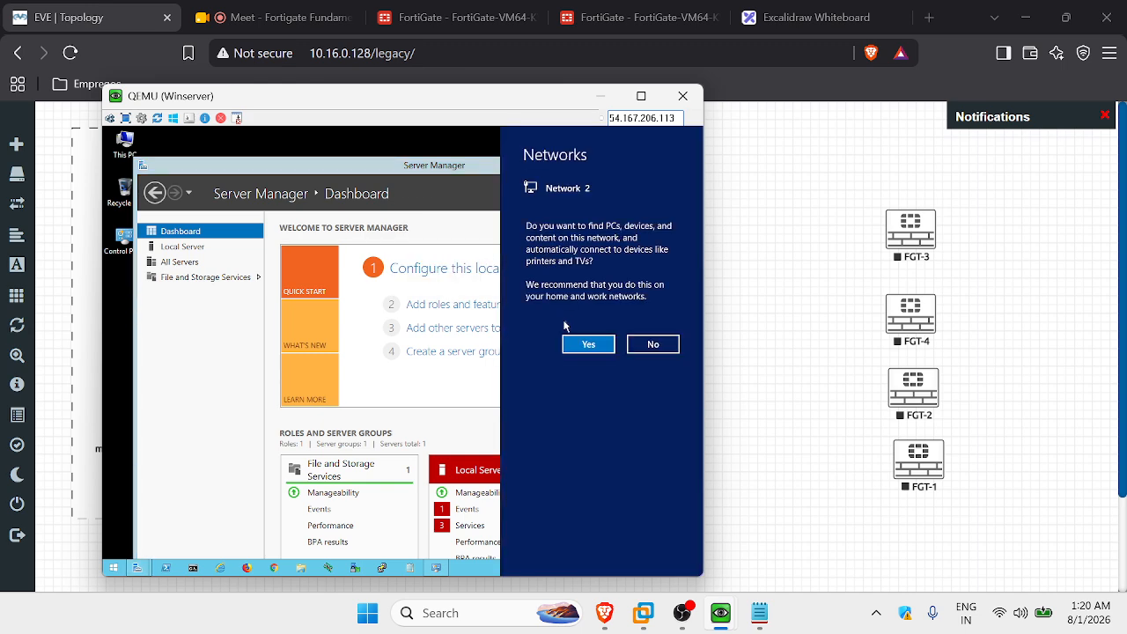
{"action": "left_click", "coordinate": [447, 382]}
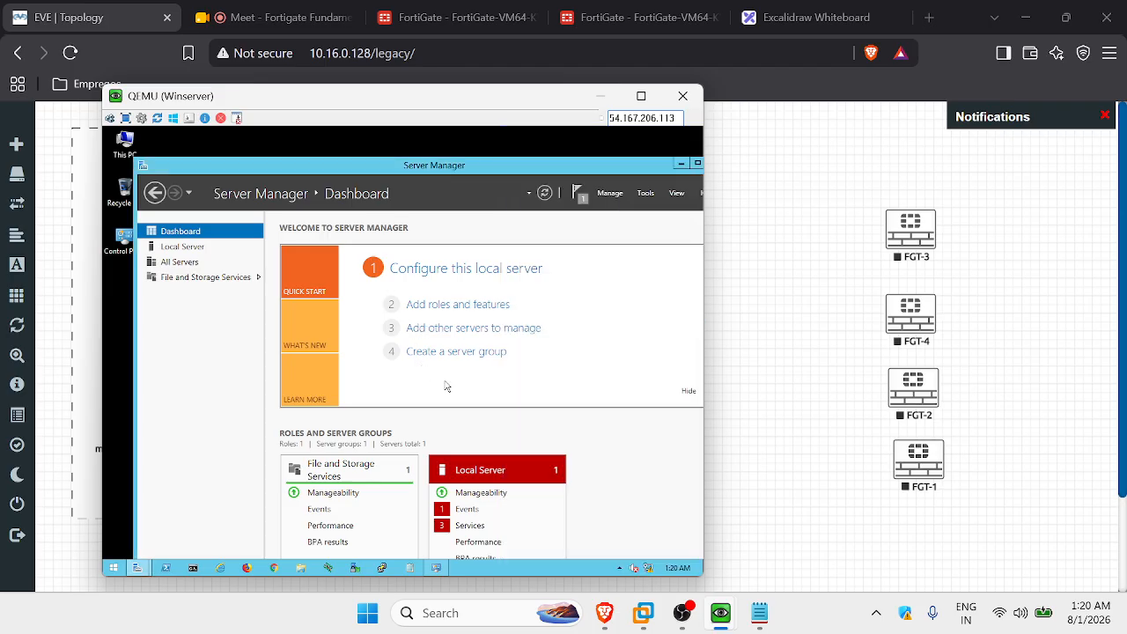
{"action": "left_click", "coordinate": [581, 197]}
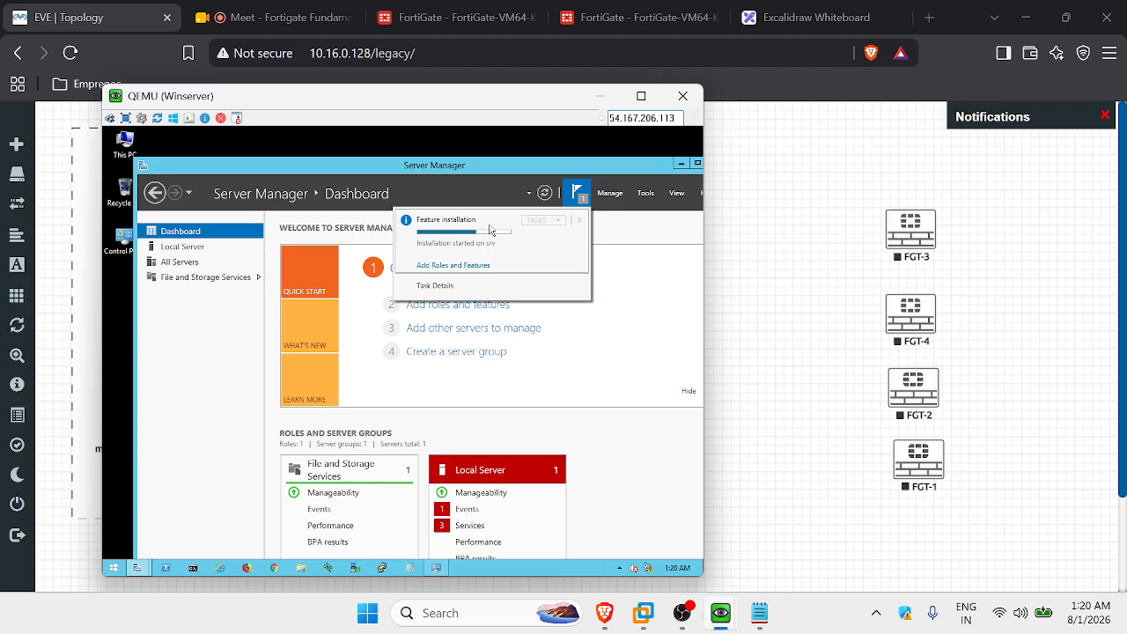
{"action": "left_click", "coordinate": [446, 286]}
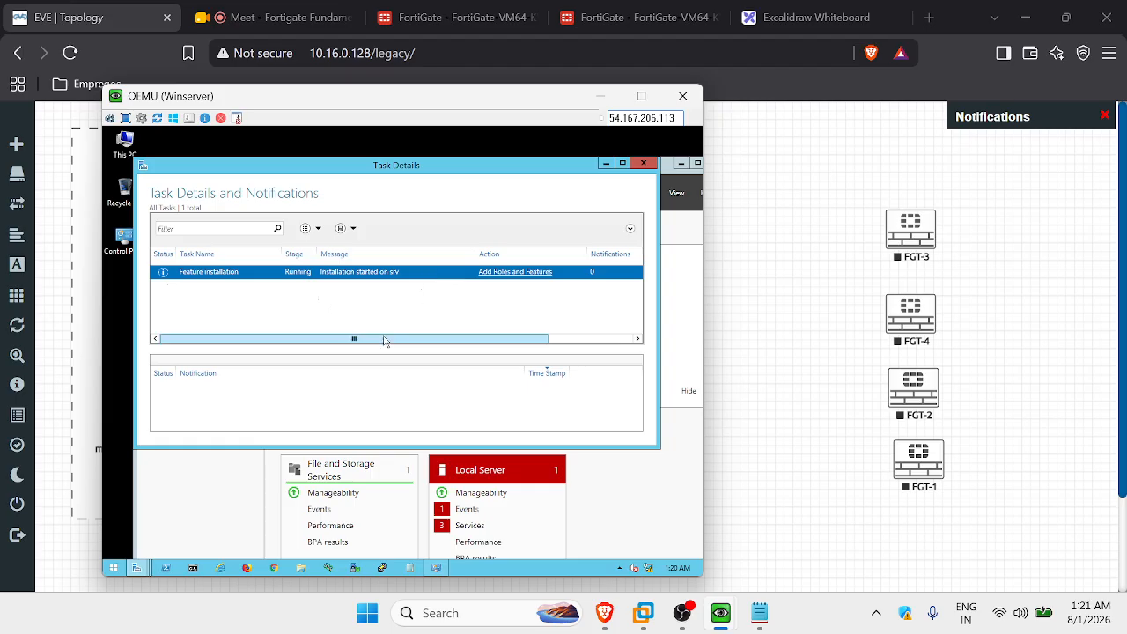
{"action": "left_click_drag", "start_coordinate": [490, 348], "coordinate": [523, 347]}
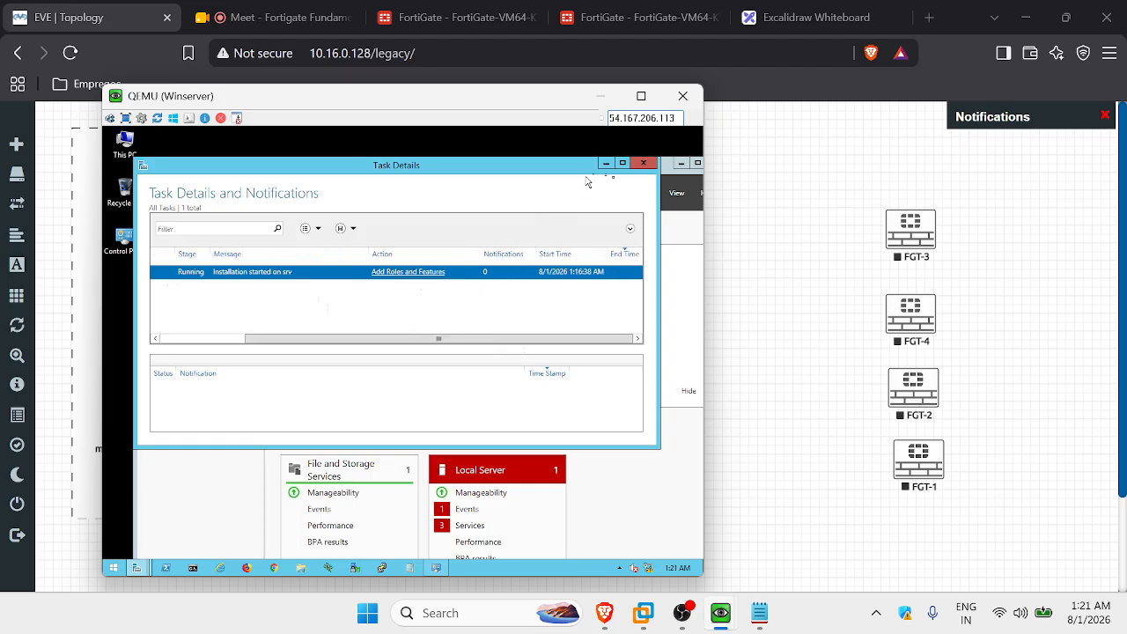
{"action": "left_click", "coordinate": [630, 173]}
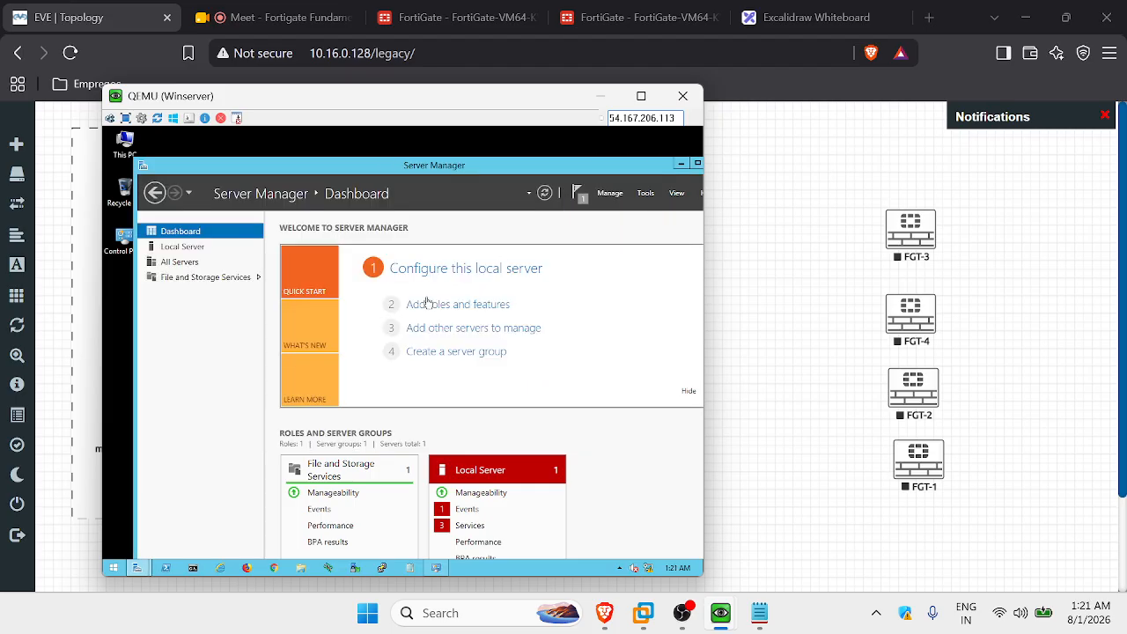
{"action": "left_click", "coordinate": [582, 198]}
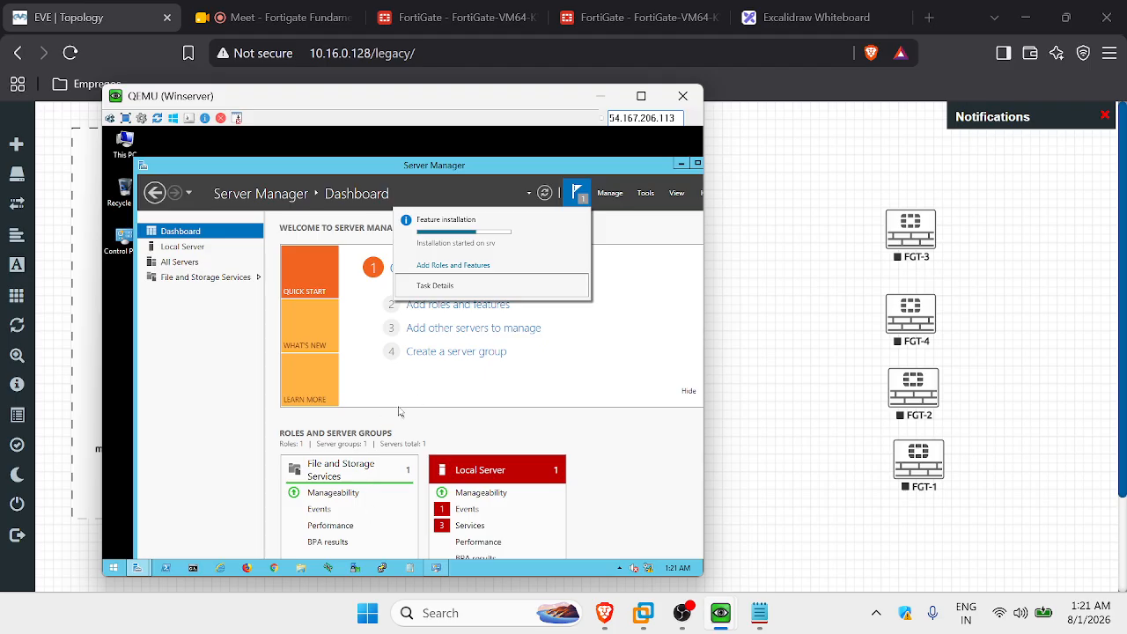
Bring the Add Roles and Features wizard's progress forward, check the Meet call, then return to EVE Topology.
{"action": "mouse_move", "coordinate": [139, 569]}
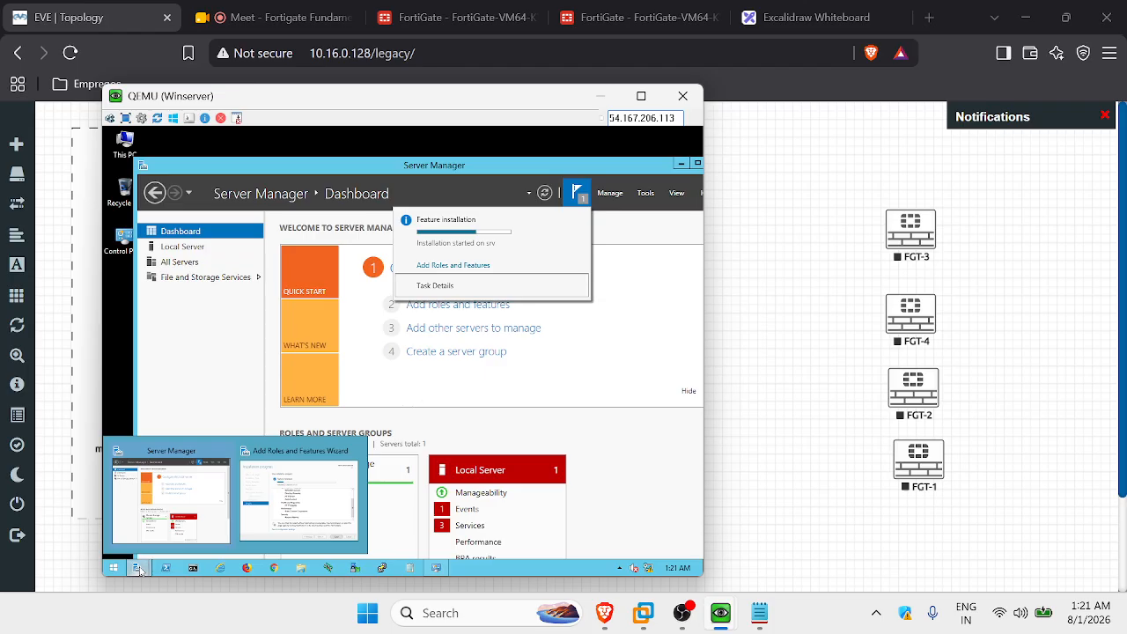
{"action": "left_click", "coordinate": [274, 520]}
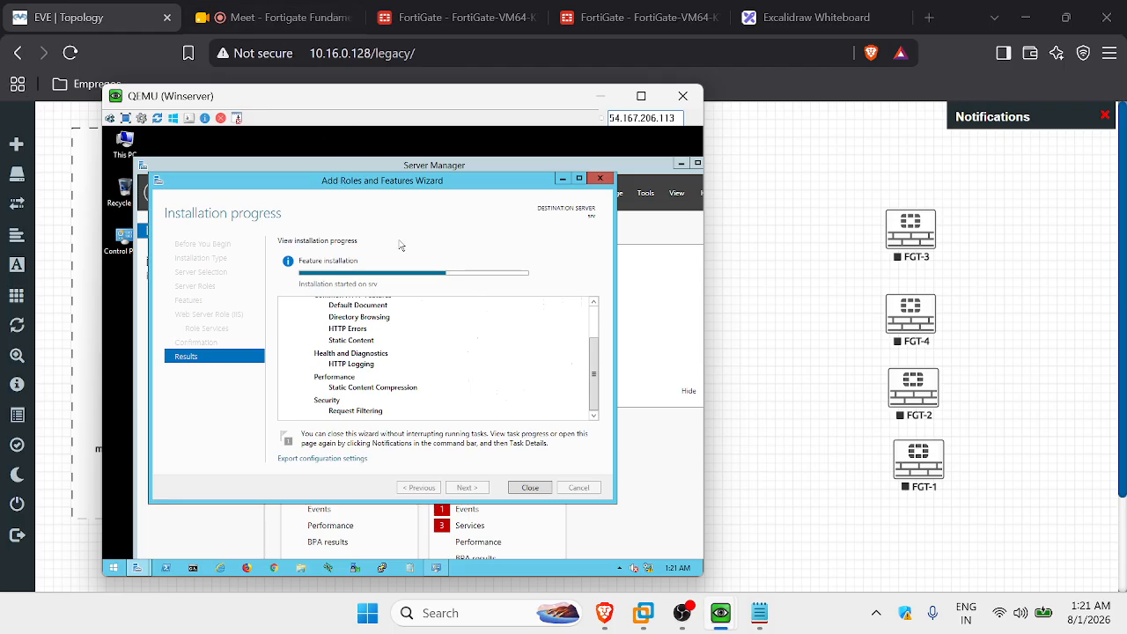
{"action": "left_click", "coordinate": [268, 18]}
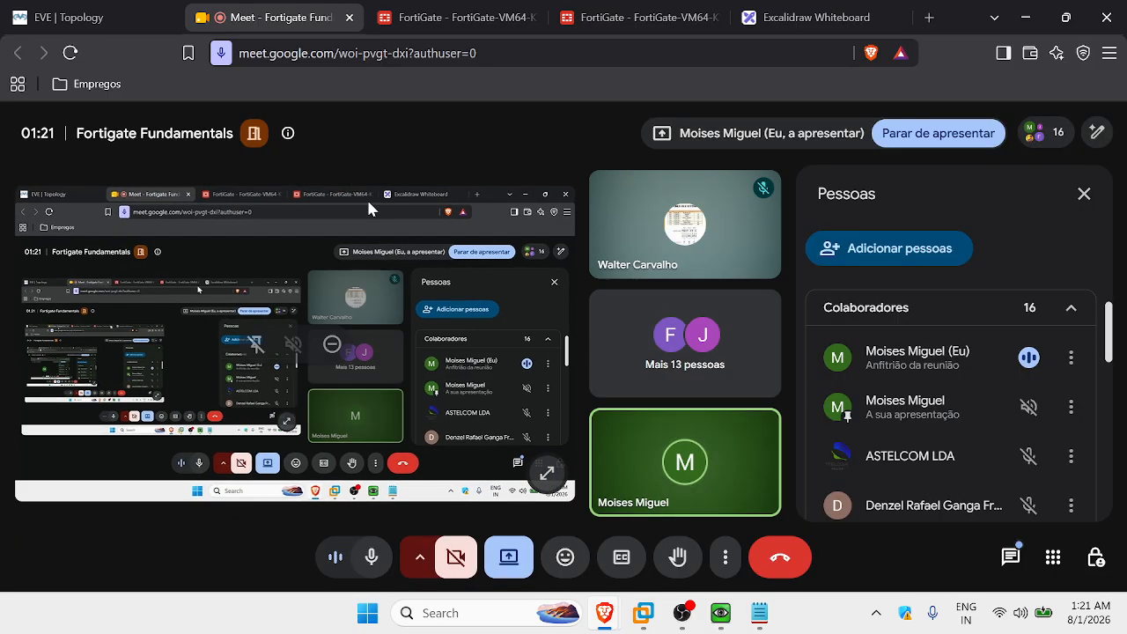
{"action": "left_click", "coordinate": [66, 17]}
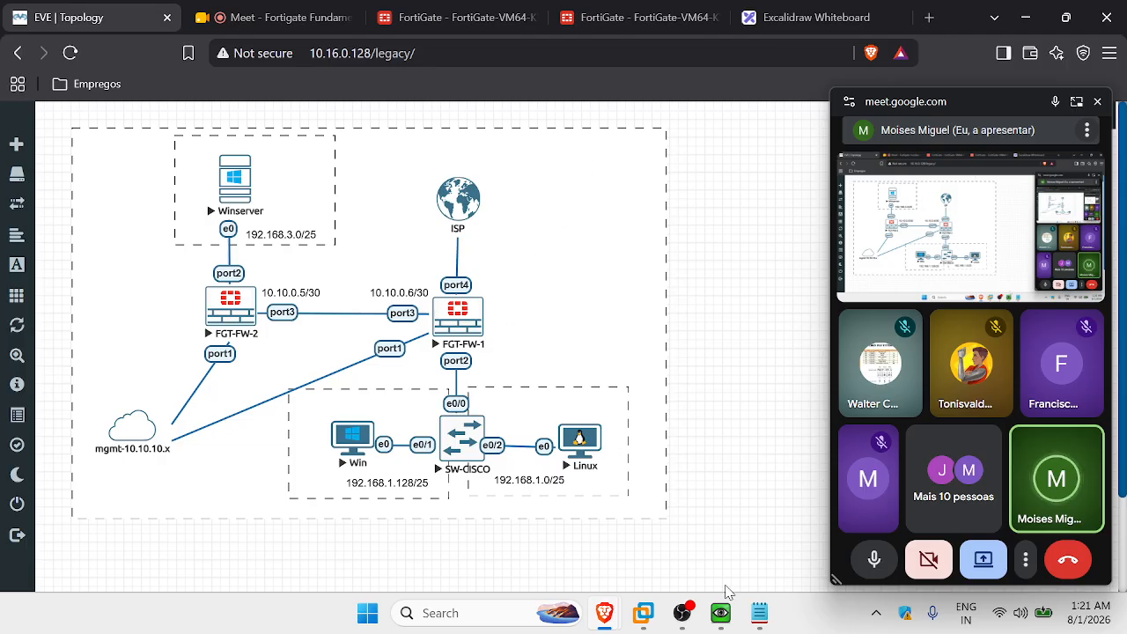
Bring the Winserver console forward and close the successfully finished Add Roles and Features wizard.
{"action": "left_click", "coordinate": [853, 523]}
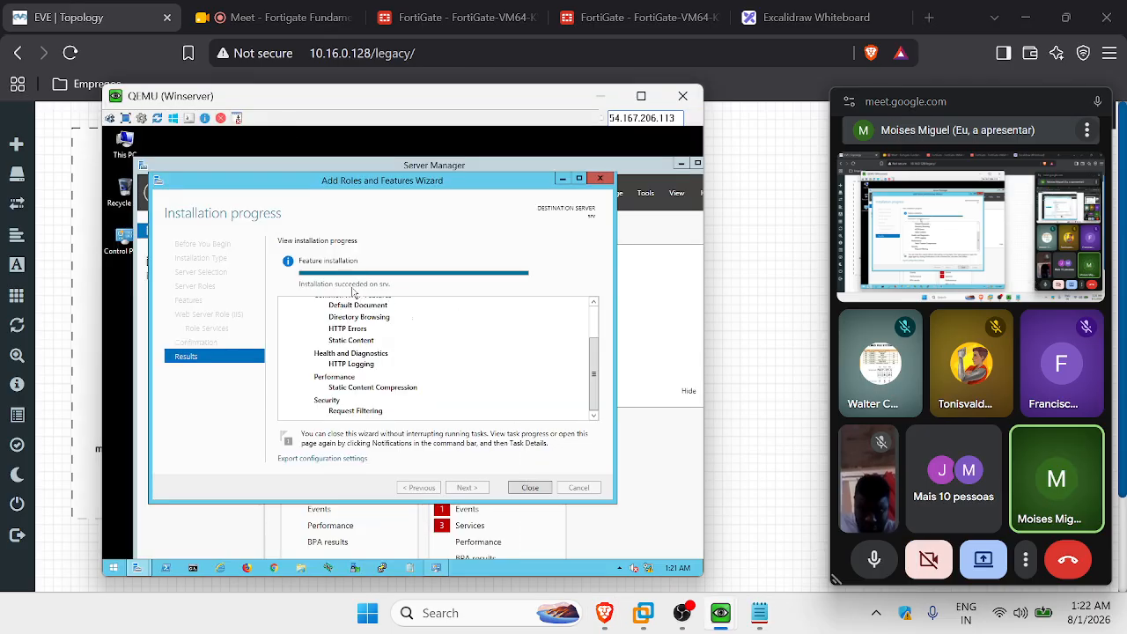
{"action": "left_click", "coordinate": [529, 488]}
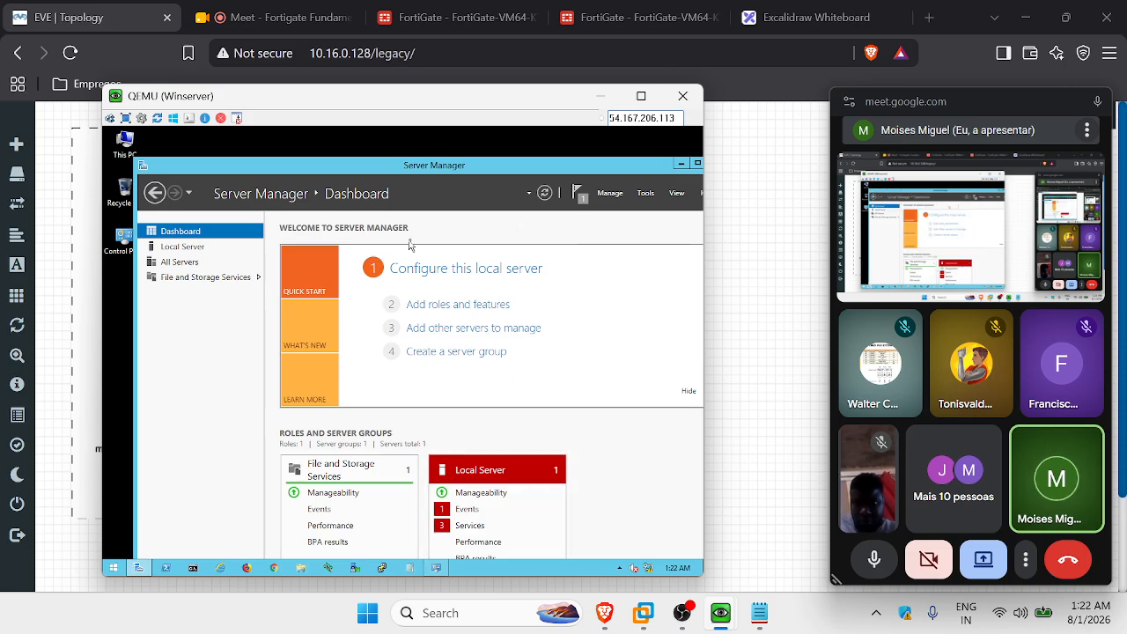
On the Win client console, stop the continuous ping and launch Firefox.
{"action": "mouse_move", "coordinate": [720, 612]}
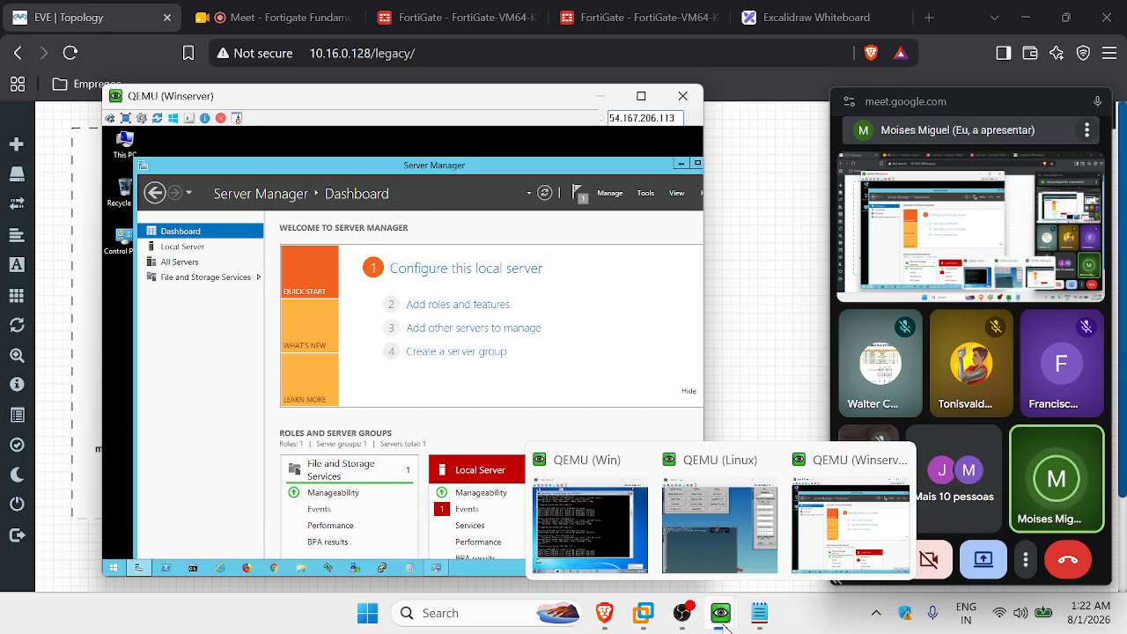
{"action": "left_click", "coordinate": [614, 540]}
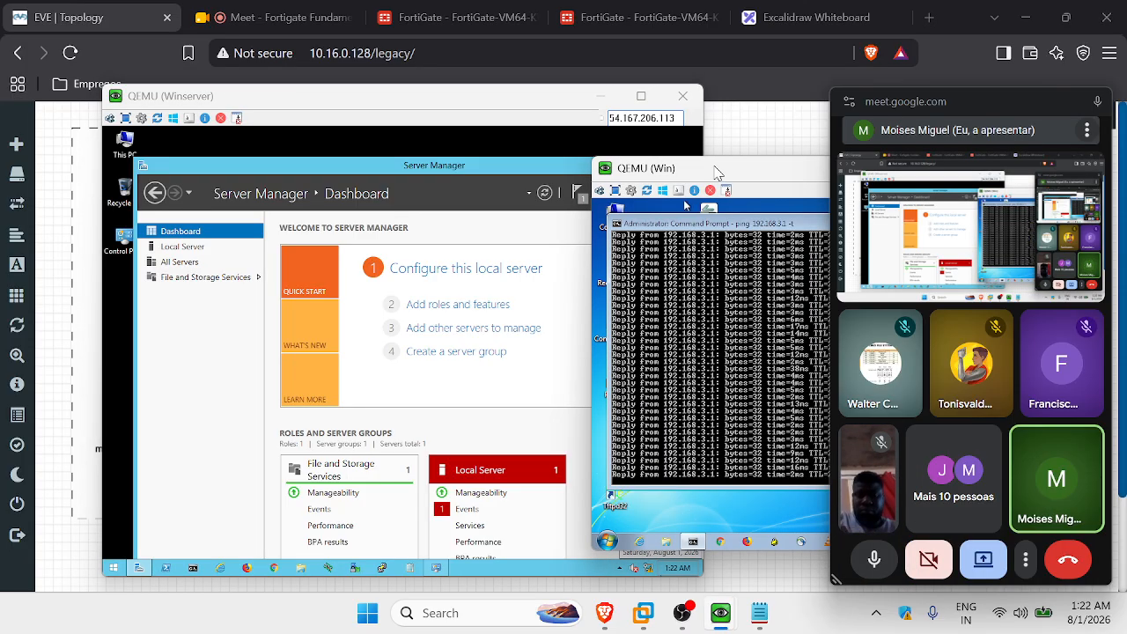
{"action": "left_click_drag", "start_coordinate": [704, 176], "coordinate": [359, 147]}
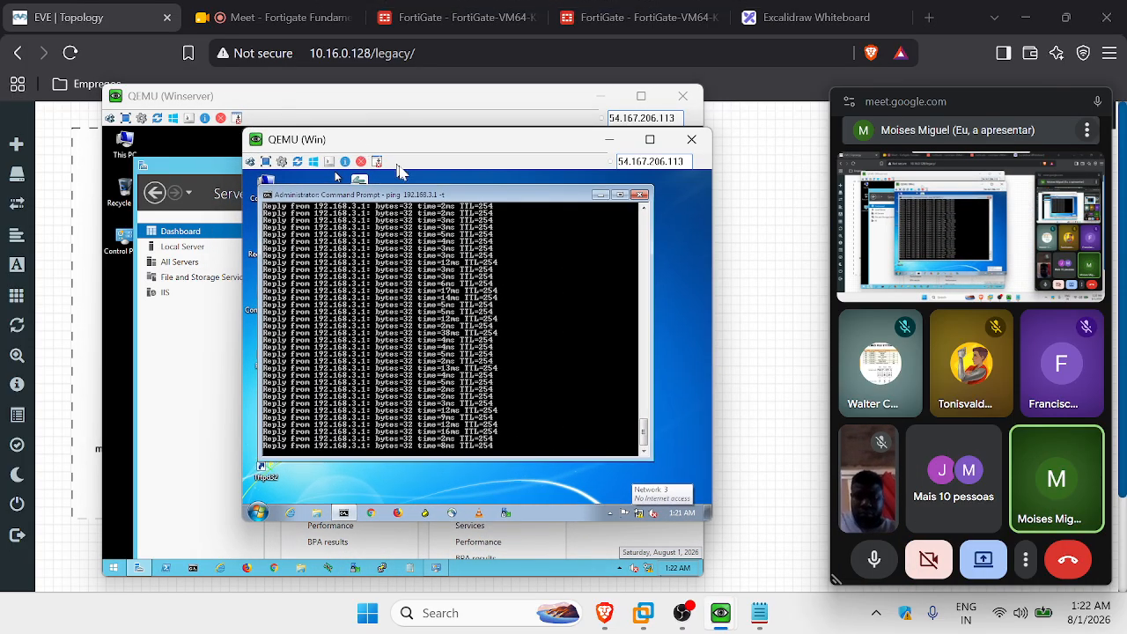
{"action": "key", "text": "ctrl+c"}
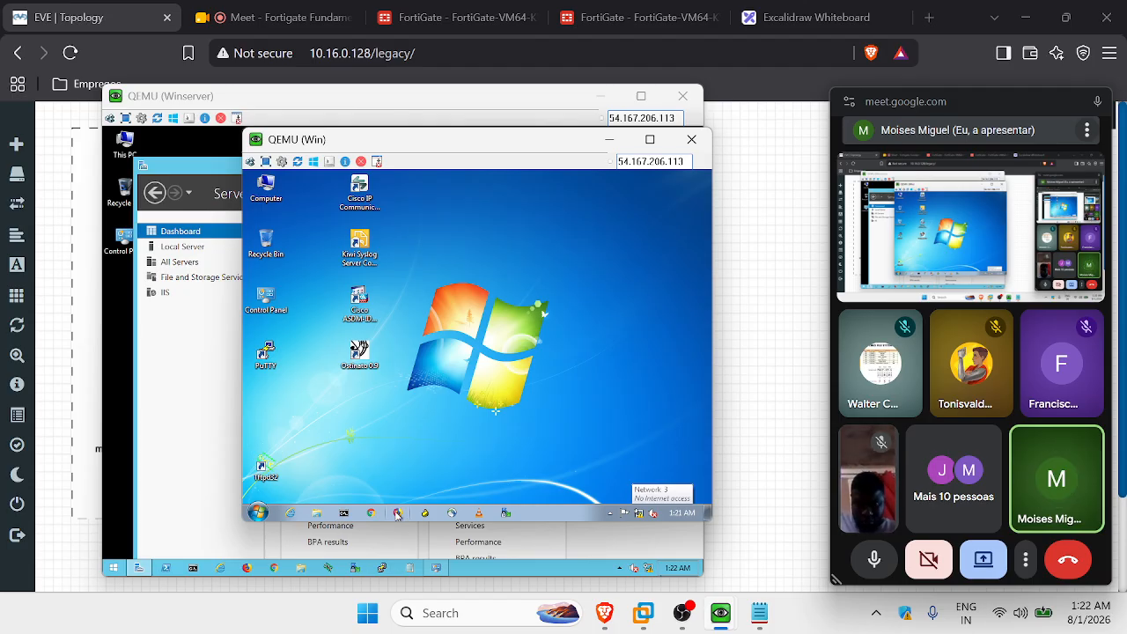
{"action": "left_click", "coordinate": [396, 514]}
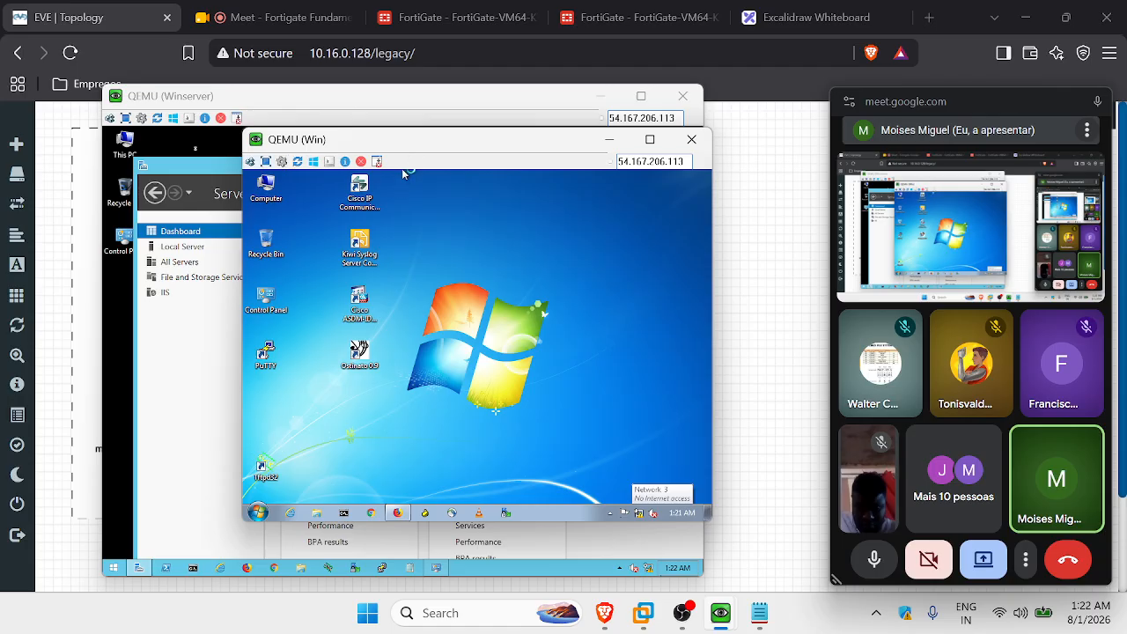
Ping 192.168.3.10 from a new command prompt on the Win client.
{"action": "left_click", "coordinate": [599, 95]}
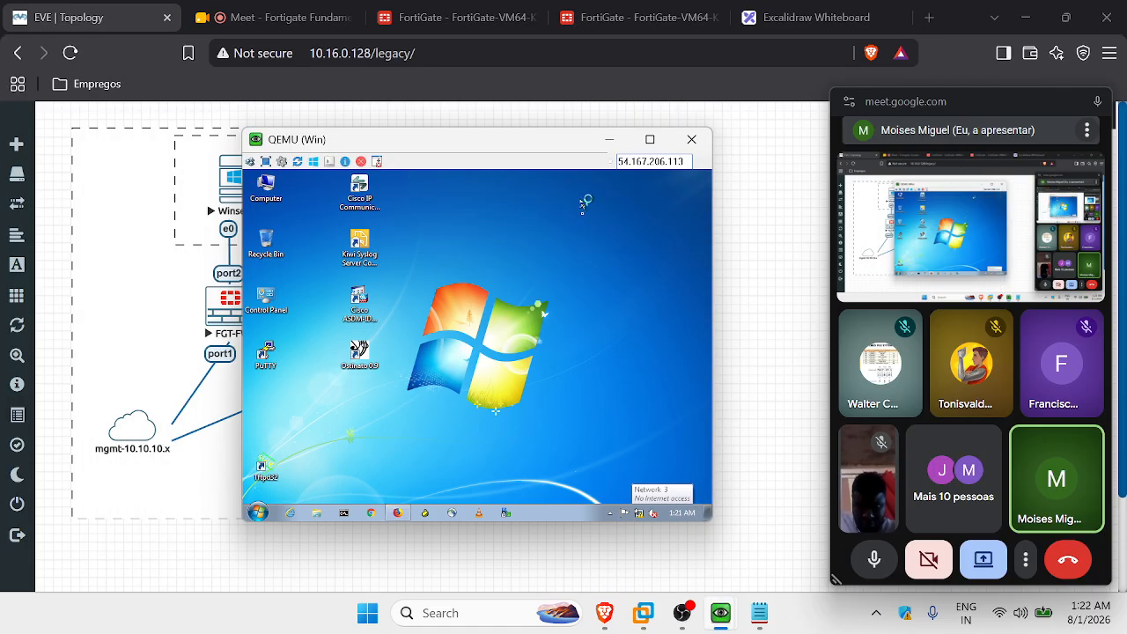
{"action": "left_click", "coordinate": [343, 512]}
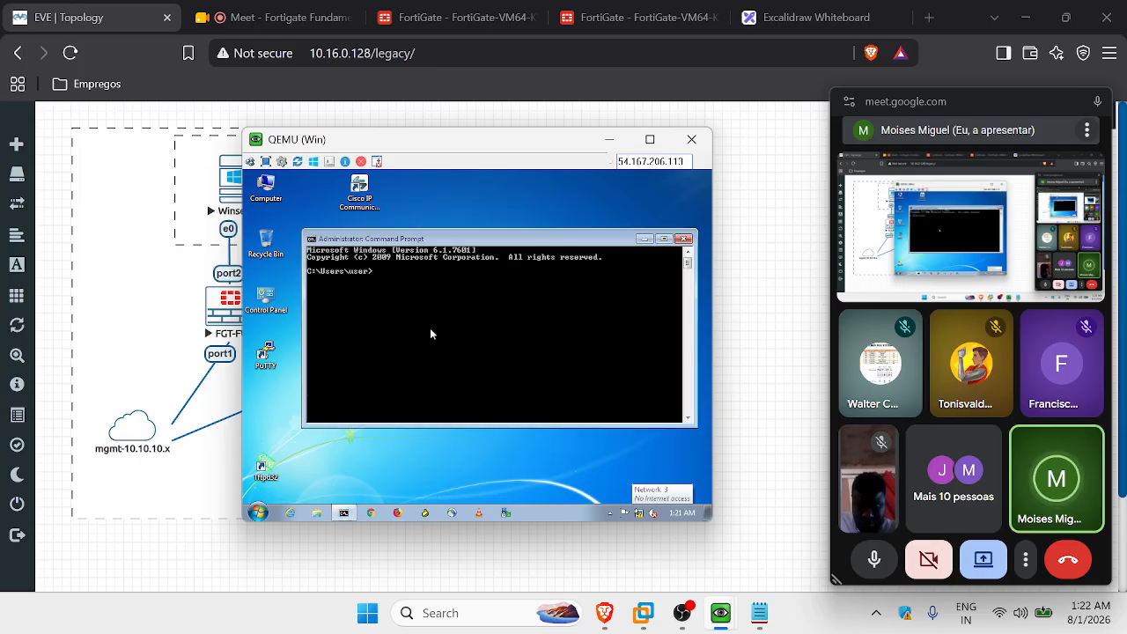
{"action": "type", "text": "ping 192.168.3.10"}
{"action": "key", "text": "Return"}
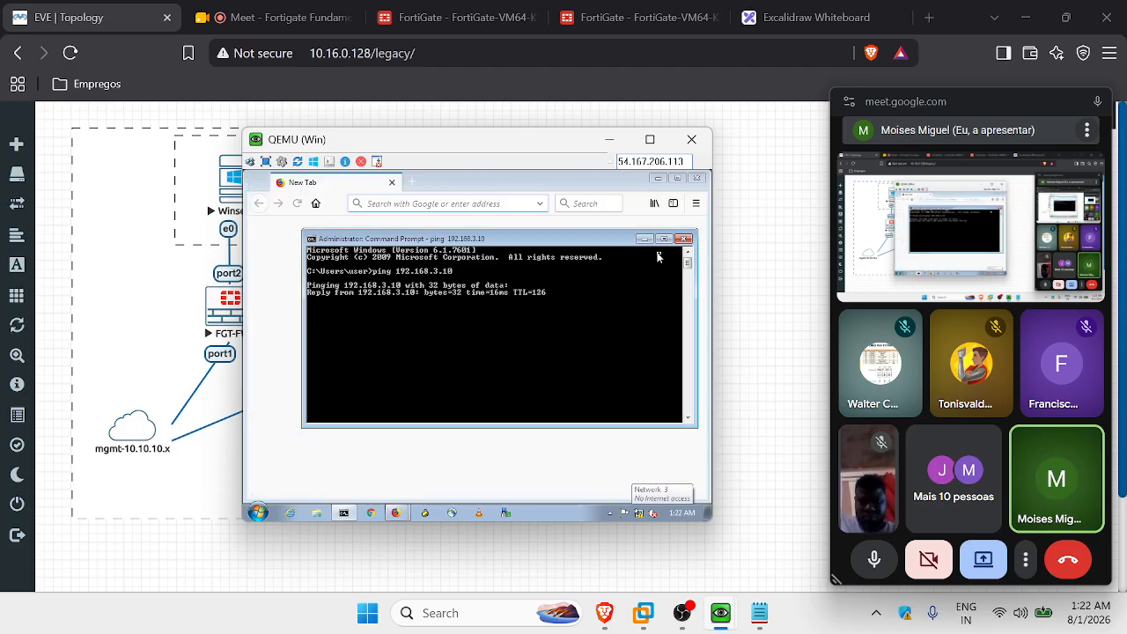
{"action": "left_click", "coordinate": [683, 239]}
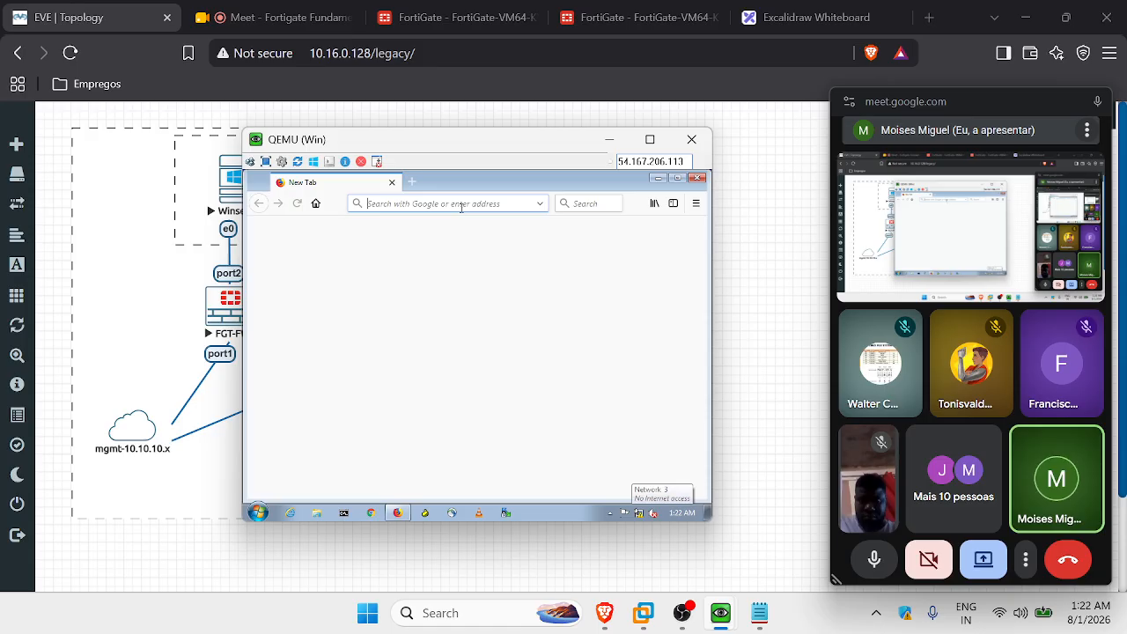
{"action": "left_click", "coordinate": [461, 204]}
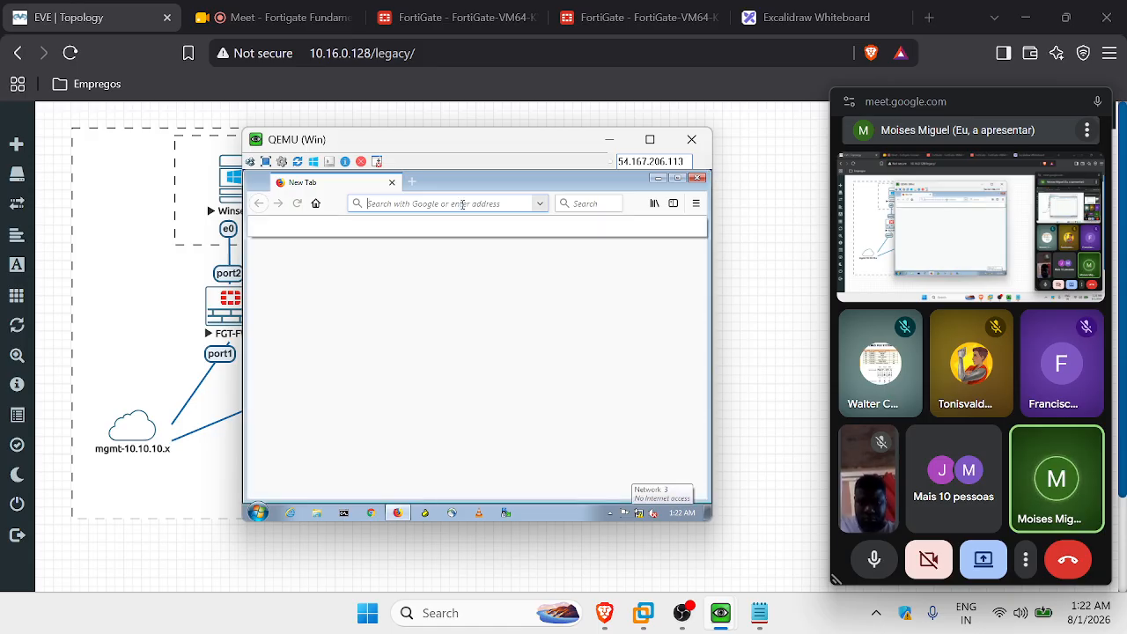
{"action": "left_click", "coordinate": [463, 205]}
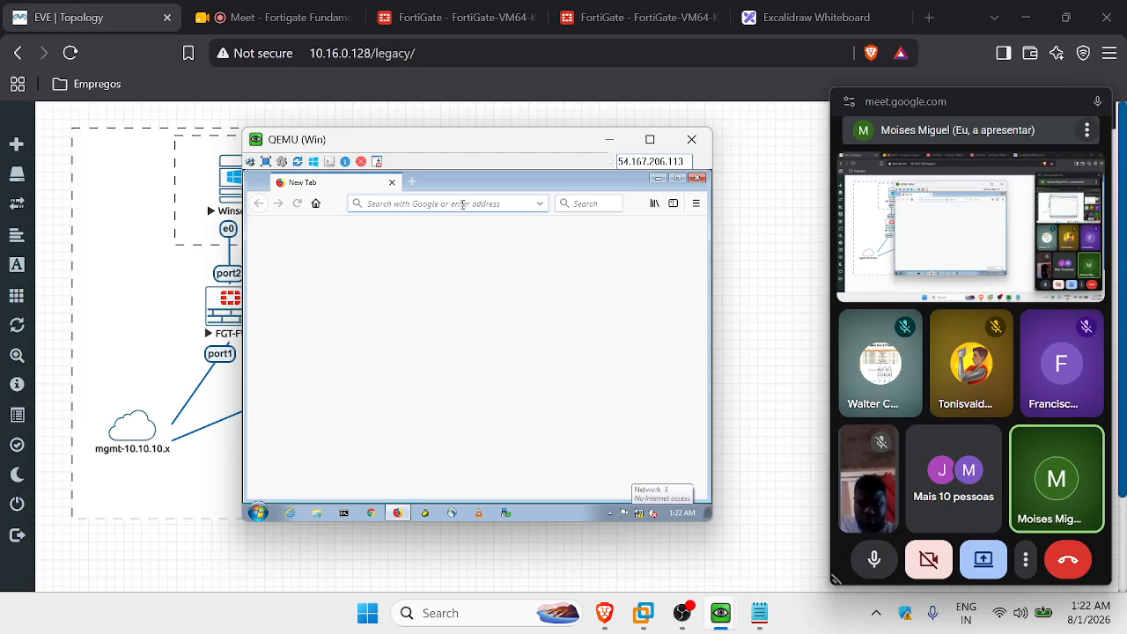
{"action": "type", "text": "192.168"}
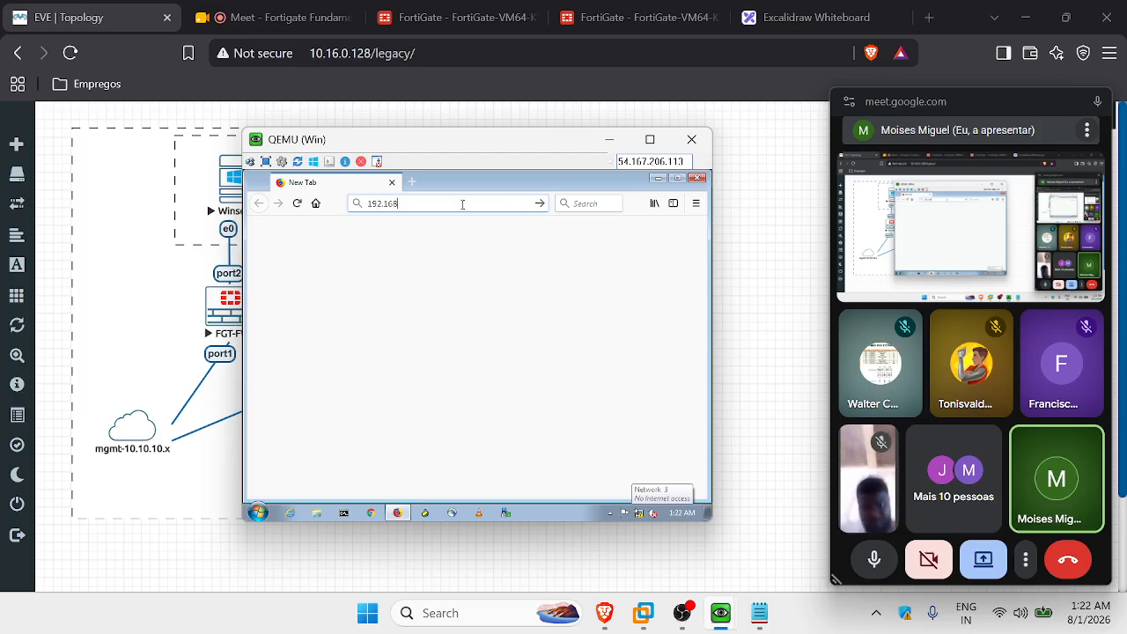
{"action": "type", "text": ".3."}
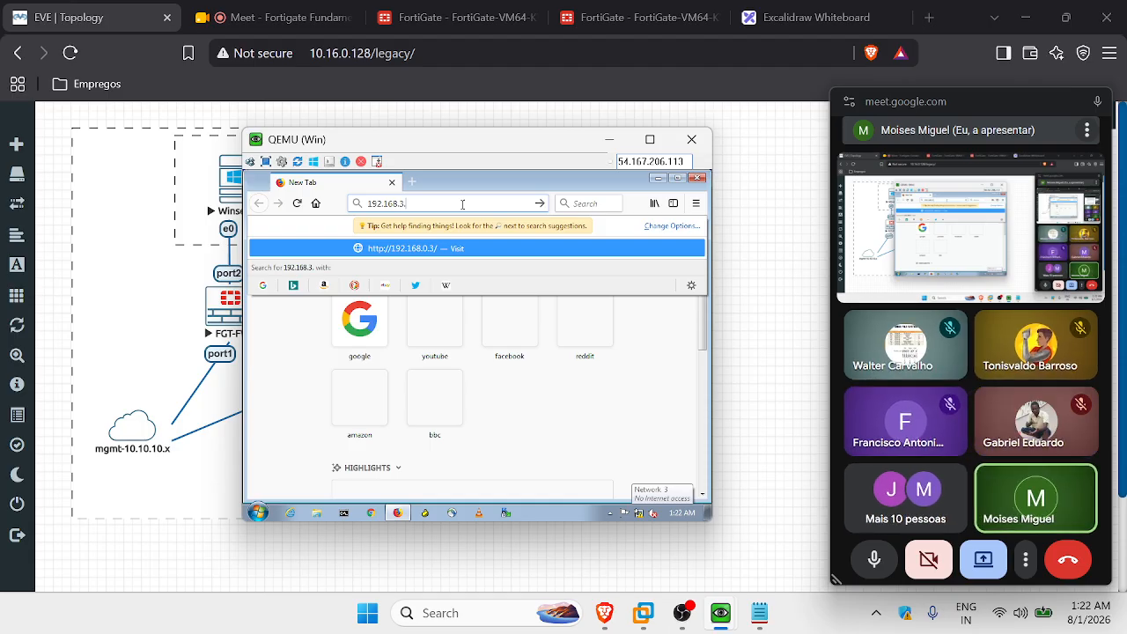
{"action": "key", "text": "Left"}
{"action": "key", "text": "Left"}
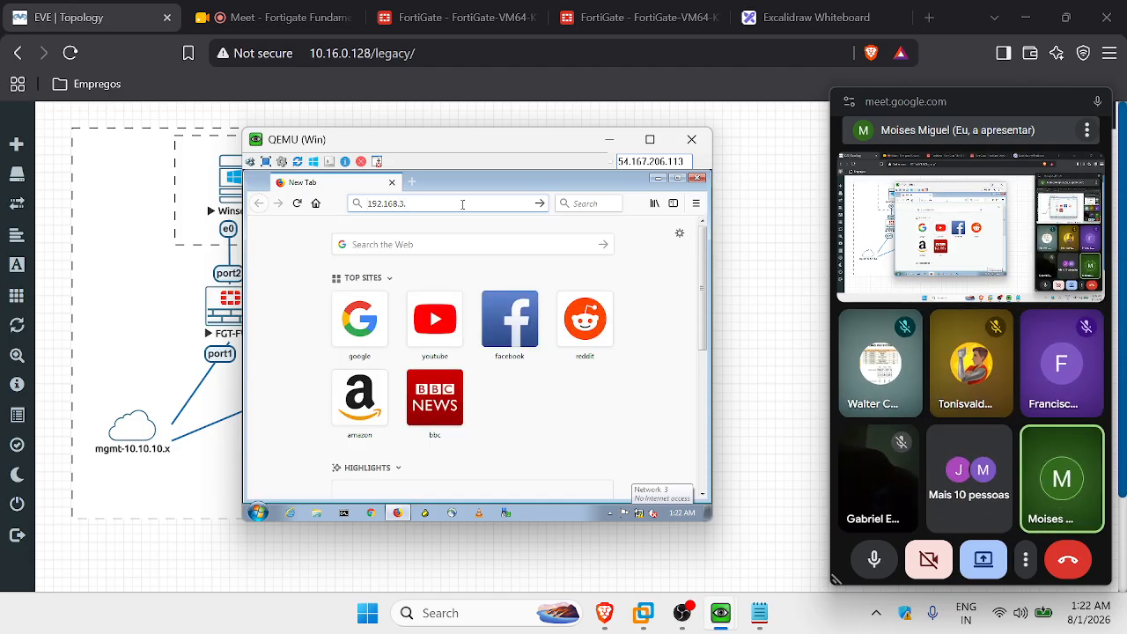
{"action": "type", "text": "http:"}
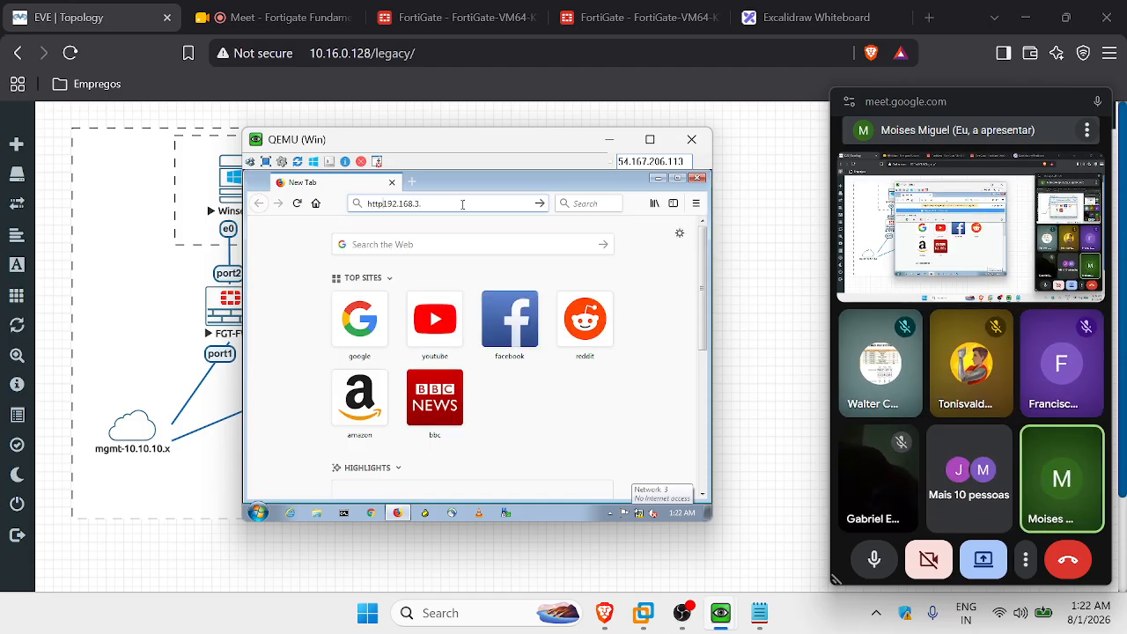
{"action": "type", "text": "//"}
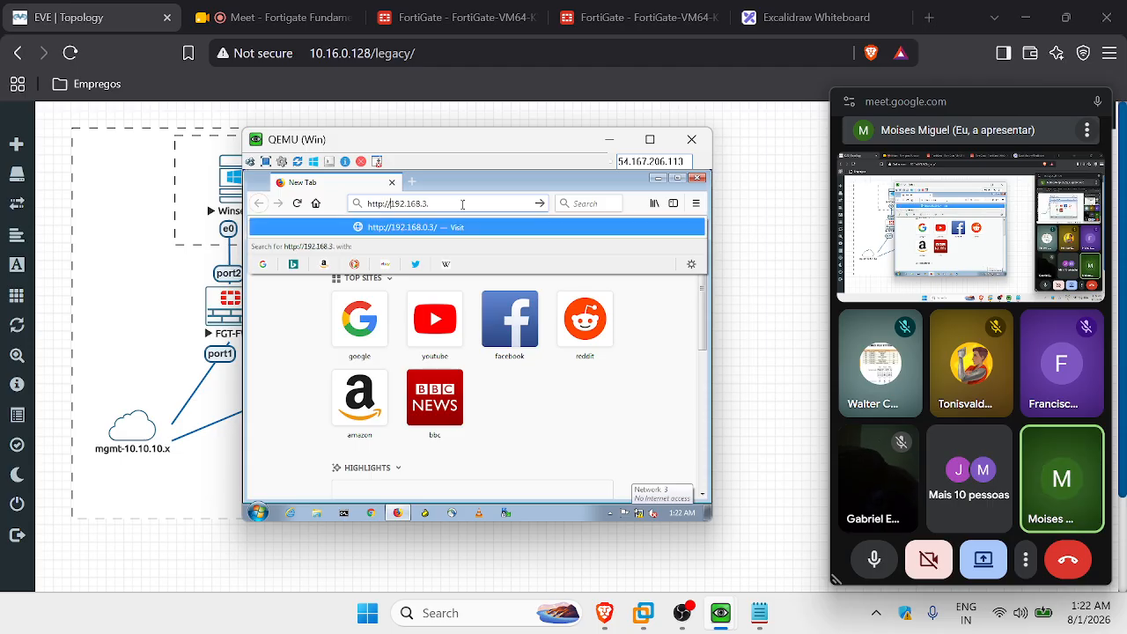
{"action": "key", "text": "Right"}
{"action": "key", "text": "Right"}
{"action": "key", "text": "Right"}
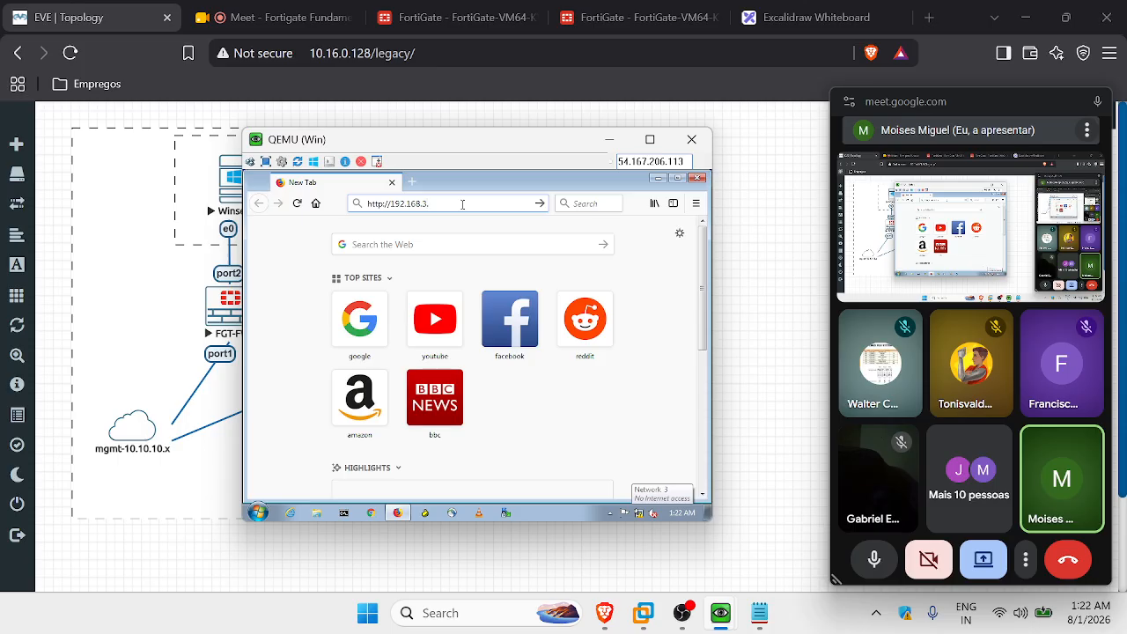
{"action": "type", "text": "10"}
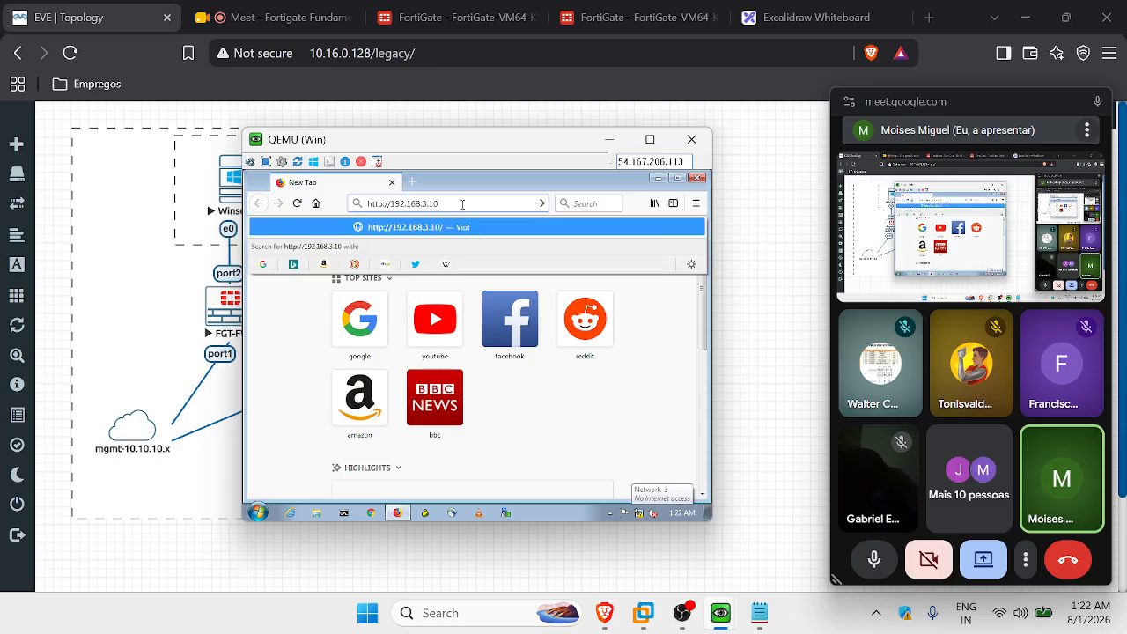
{"action": "key", "text": "Return"}
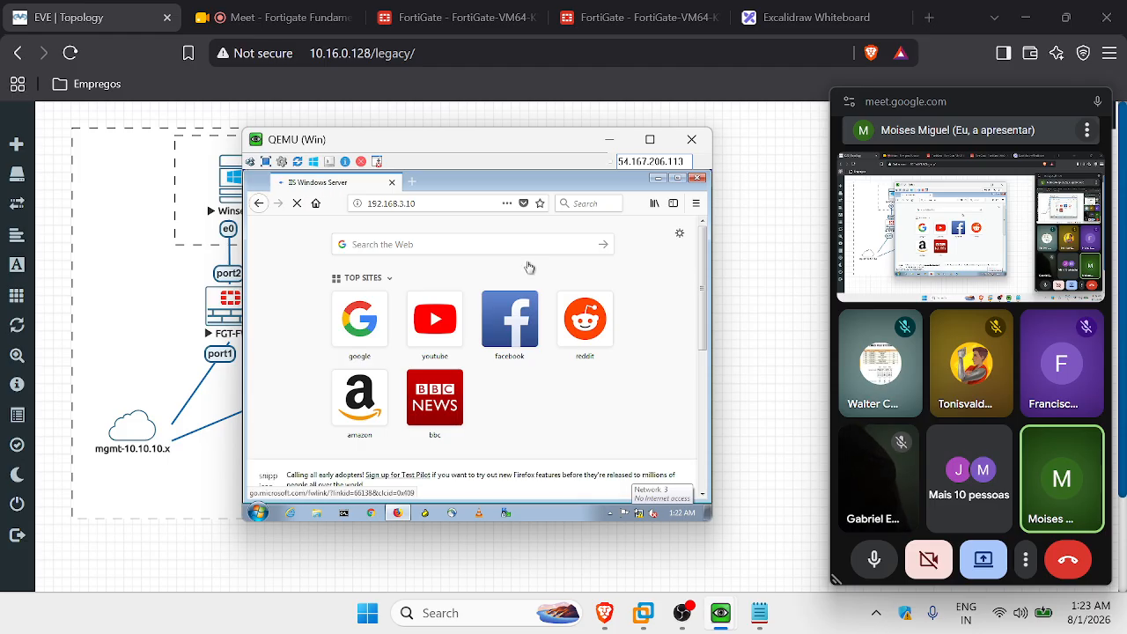
Check the IIS welcome page from 192.168.3.10, then minimize the Win client console.
{"action": "left_click_drag", "start_coordinate": [465, 142], "coordinate": [592, 166]}
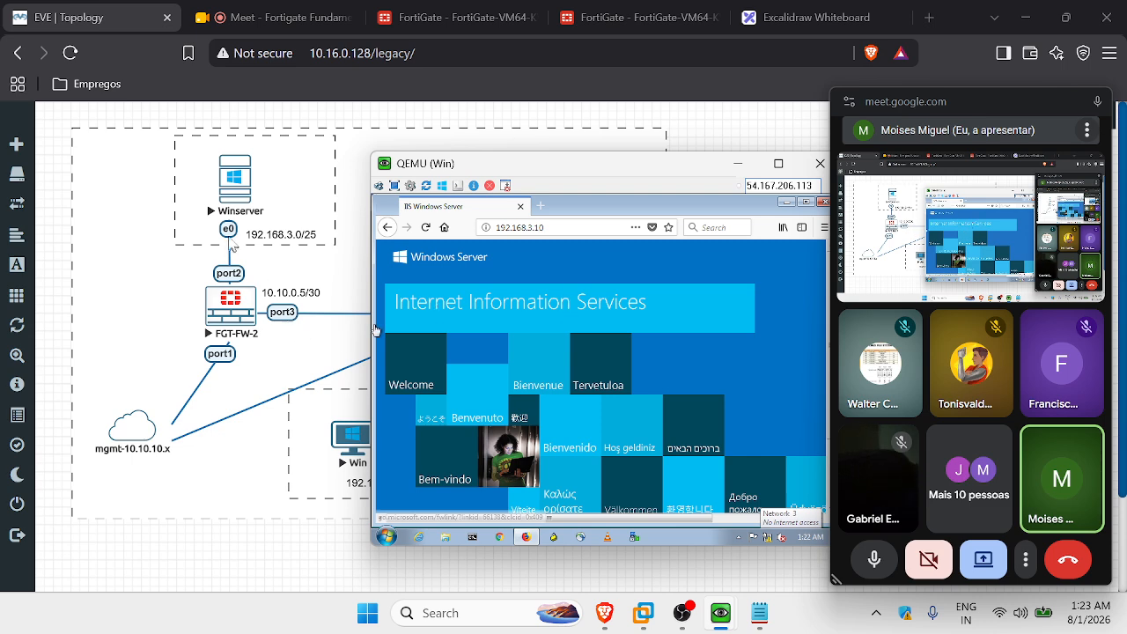
{"action": "scroll", "coordinate": [561, 271], "scroll_direction": "down", "scroll_amount": 2}
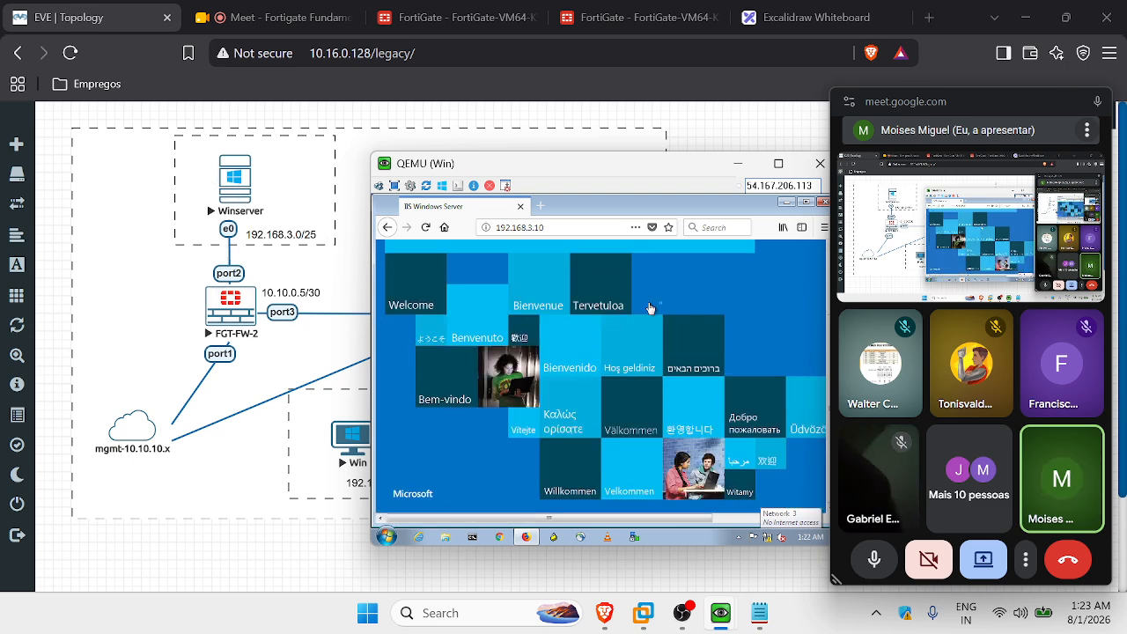
{"action": "scroll", "coordinate": [564, 282], "scroll_direction": "up", "scroll_amount": 2}
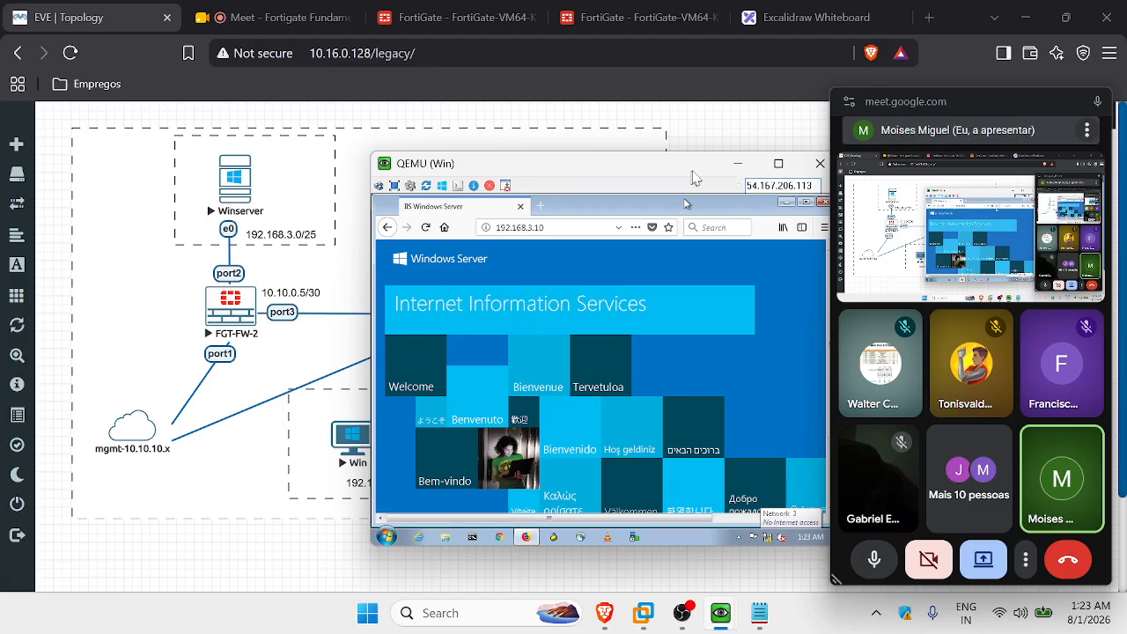
{"action": "left_click_drag", "start_coordinate": [640, 163], "coordinate": [510, 131]}
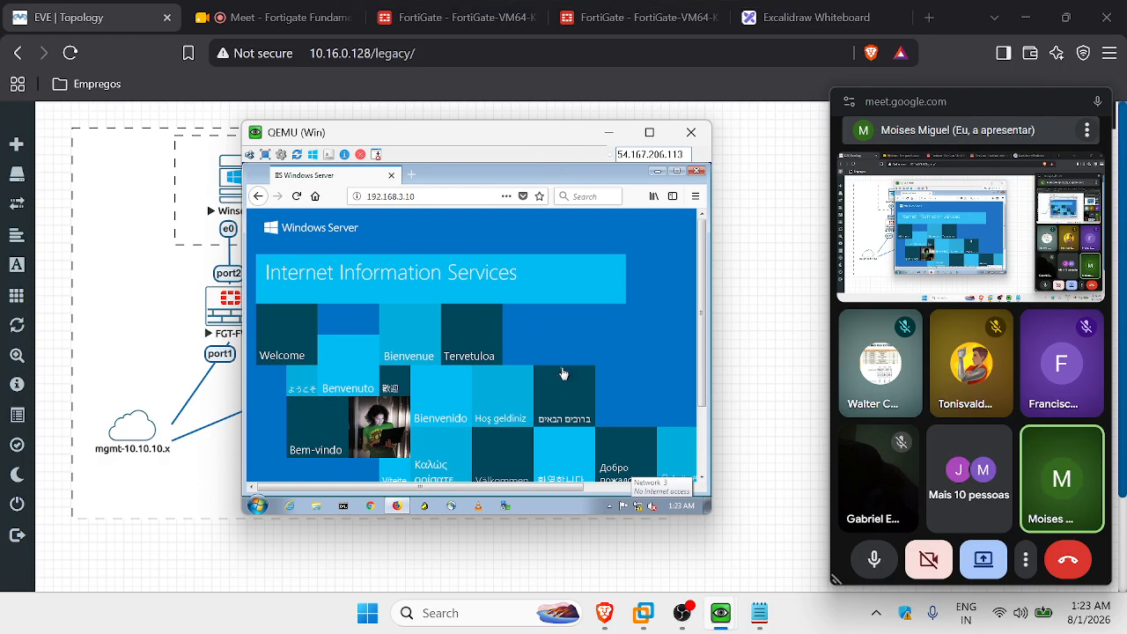
{"action": "scroll", "coordinate": [564, 374], "scroll_direction": "down", "scroll_amount": 3}
{"action": "left_click", "coordinate": [607, 132]}
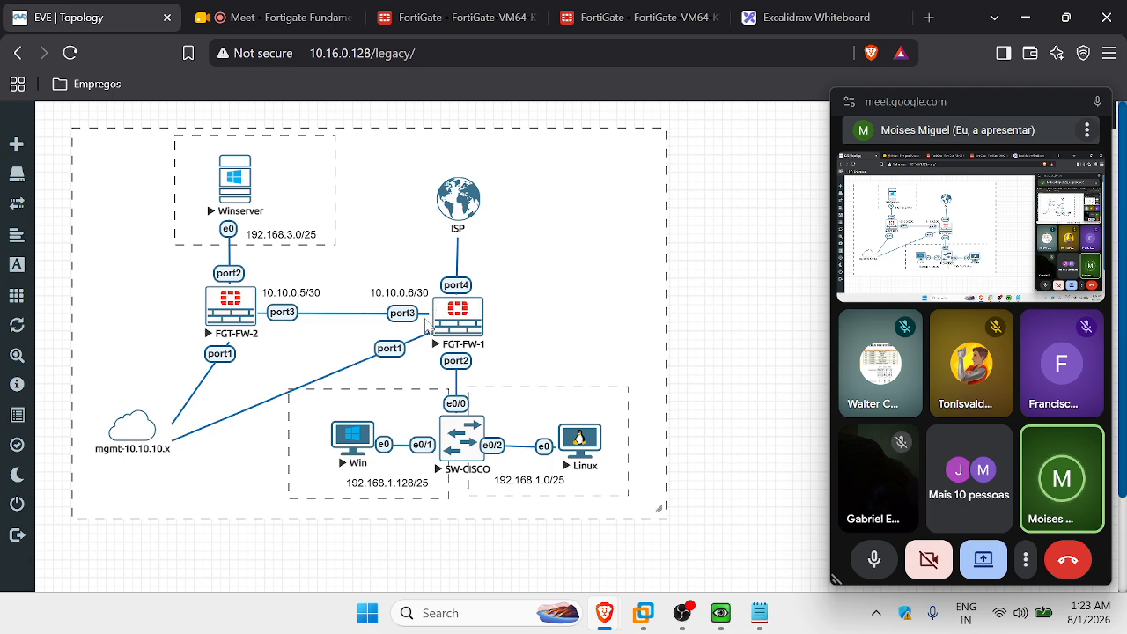
Open Policy & Objects > Firewall Policy on the FortiGate and close the floating Meet window.
{"action": "left_click", "coordinate": [607, 17]}
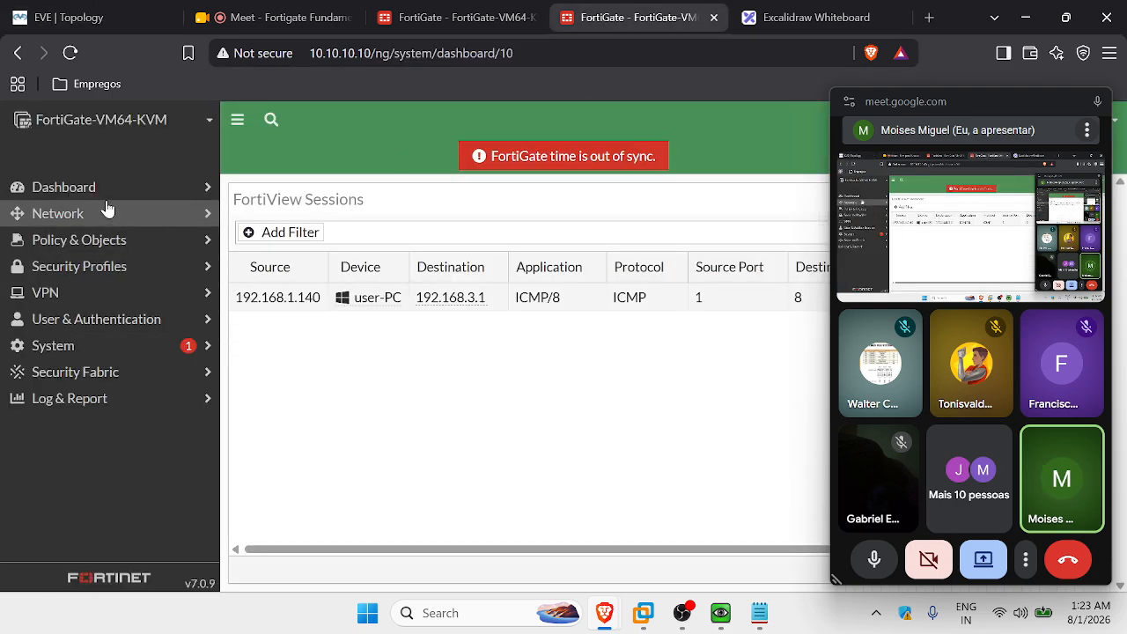
{"action": "left_click", "coordinate": [104, 240]}
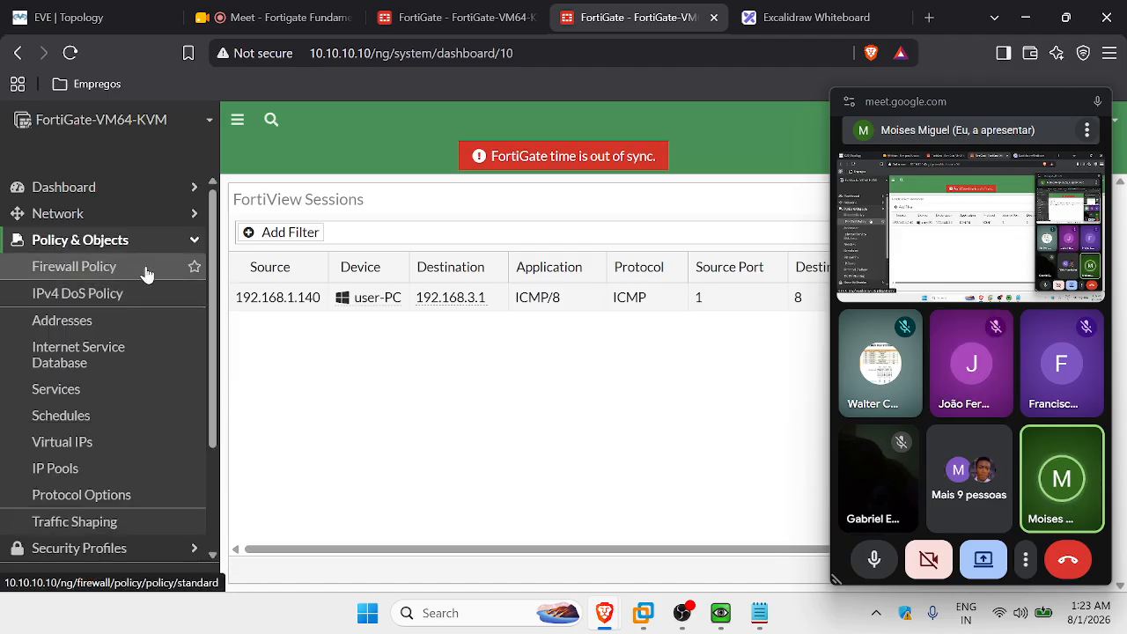
{"action": "left_click", "coordinate": [104, 268]}
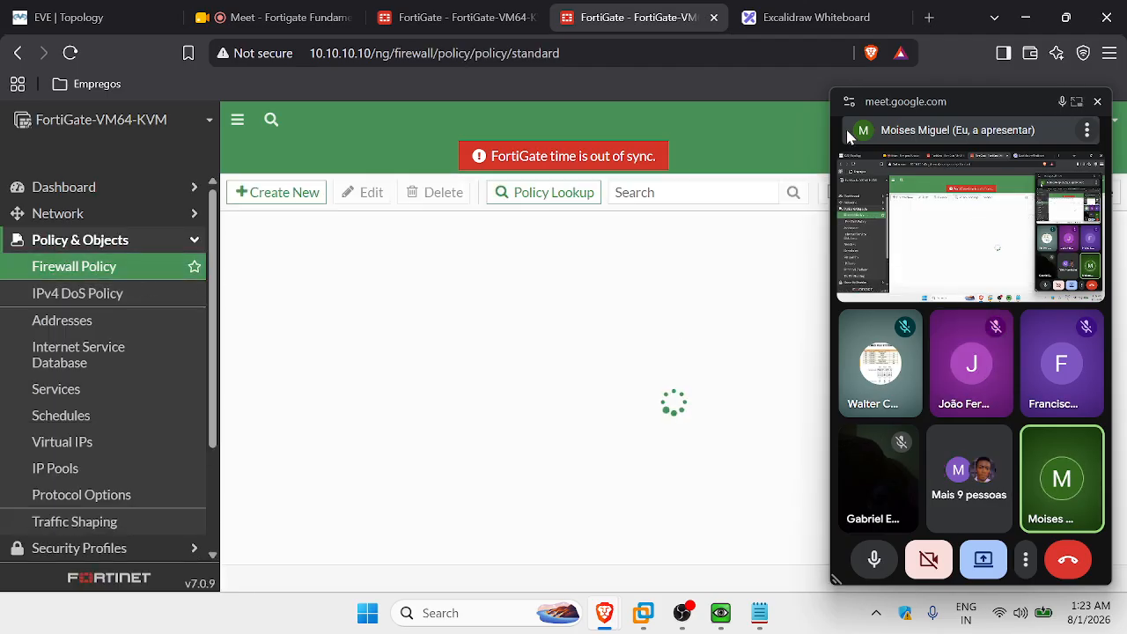
{"action": "left_click", "coordinate": [1097, 103]}
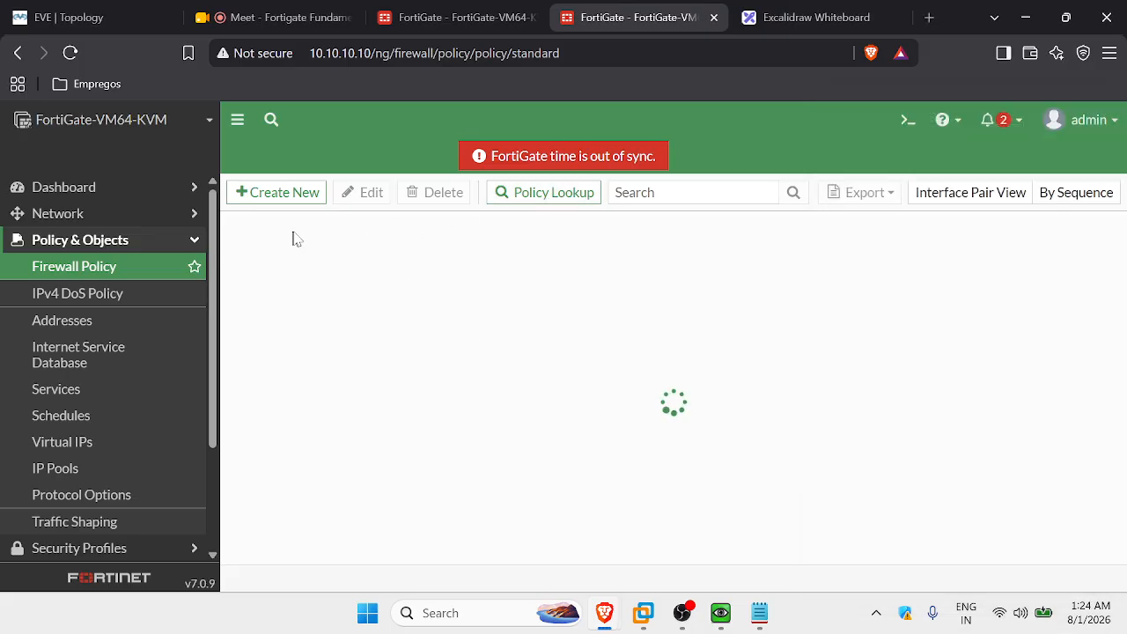
On the Linux client console, close the terminal, launch Firefox and browse to 192.168.3.10.
{"action": "left_click", "coordinate": [143, 16]}
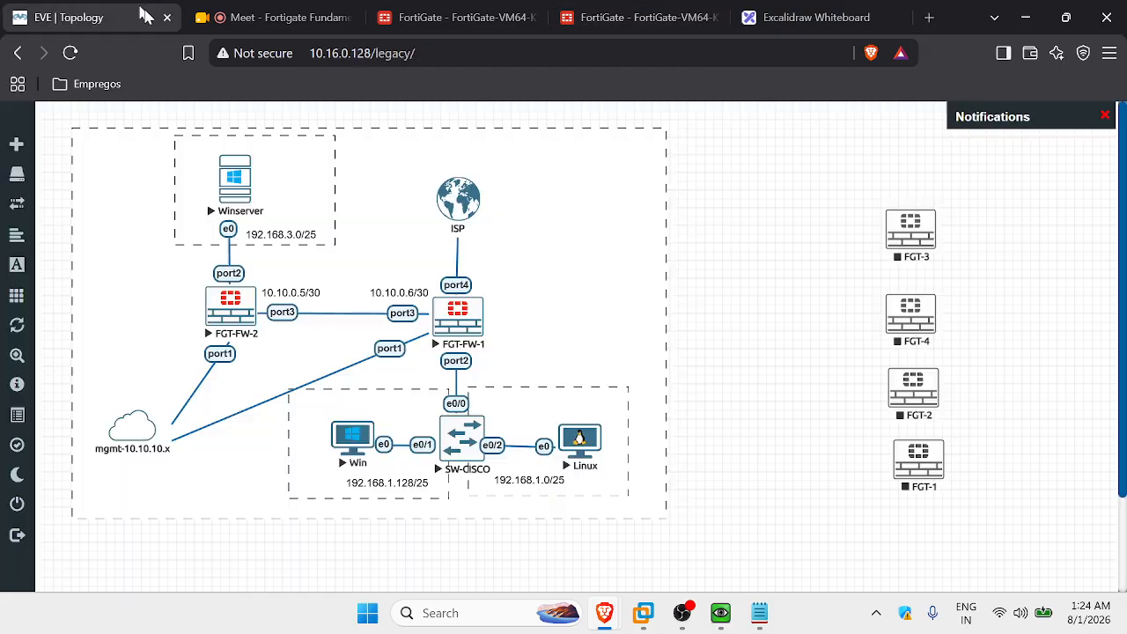
{"action": "mouse_move", "coordinate": [720, 613]}
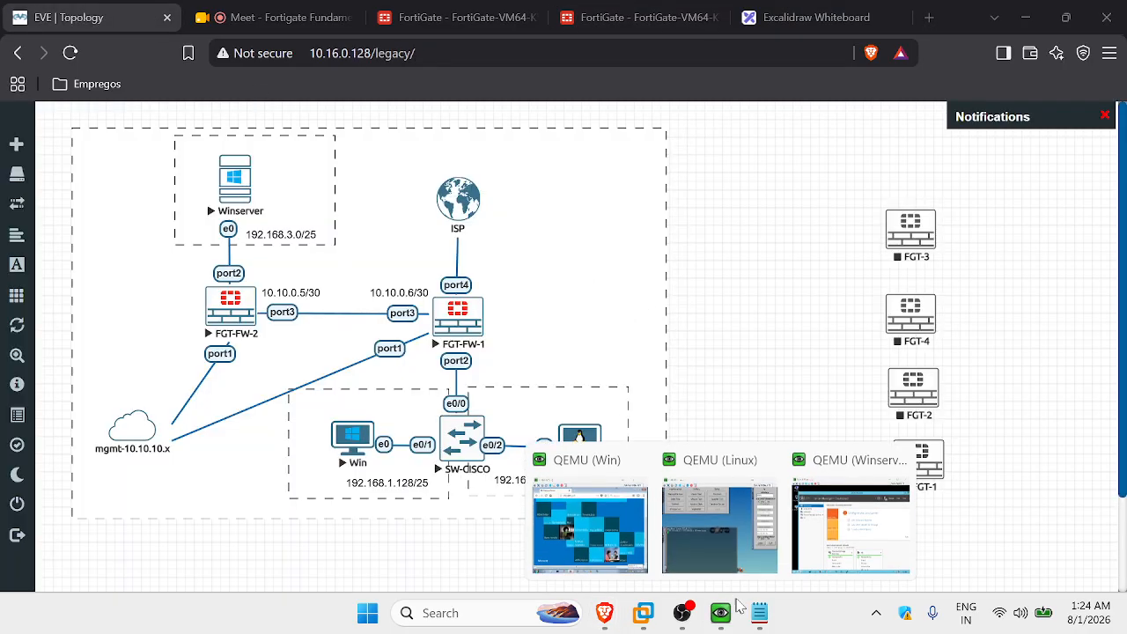
{"action": "left_click", "coordinate": [752, 550]}
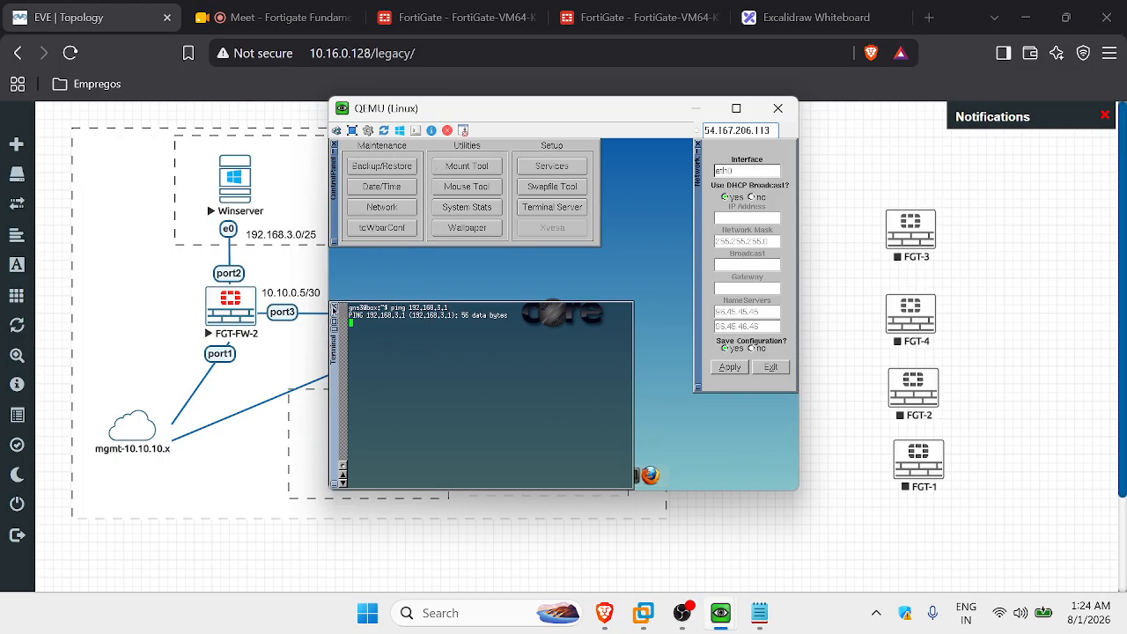
{"action": "left_click", "coordinate": [334, 309]}
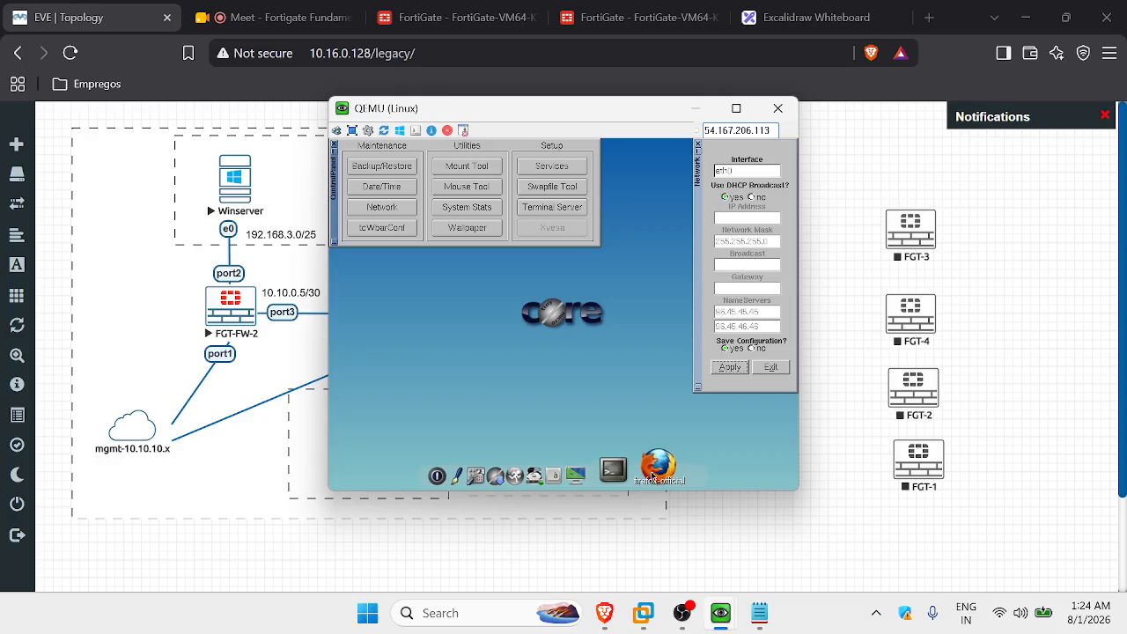
{"action": "left_click", "coordinate": [652, 476]}
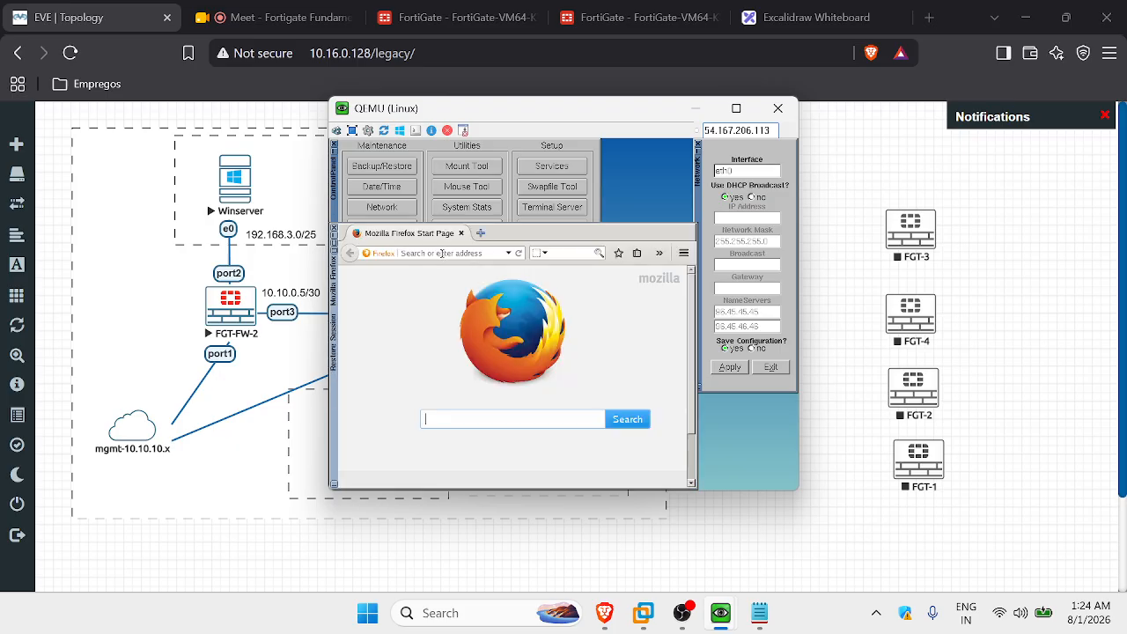
{"action": "type", "text": "192.168.3.10"}
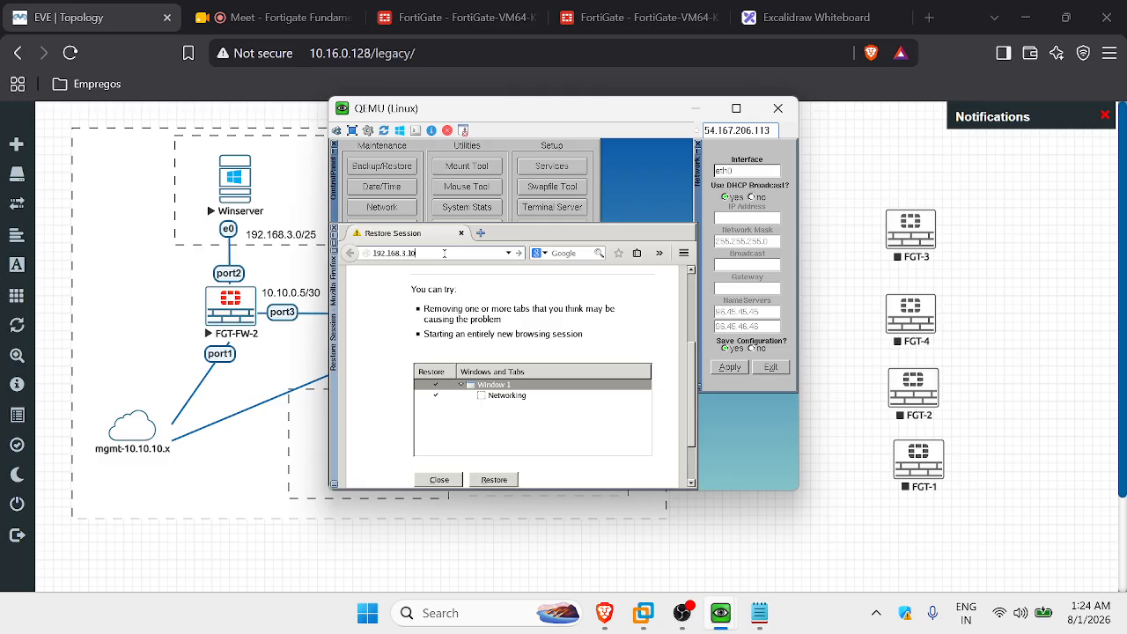
{"action": "key", "text": "Return"}
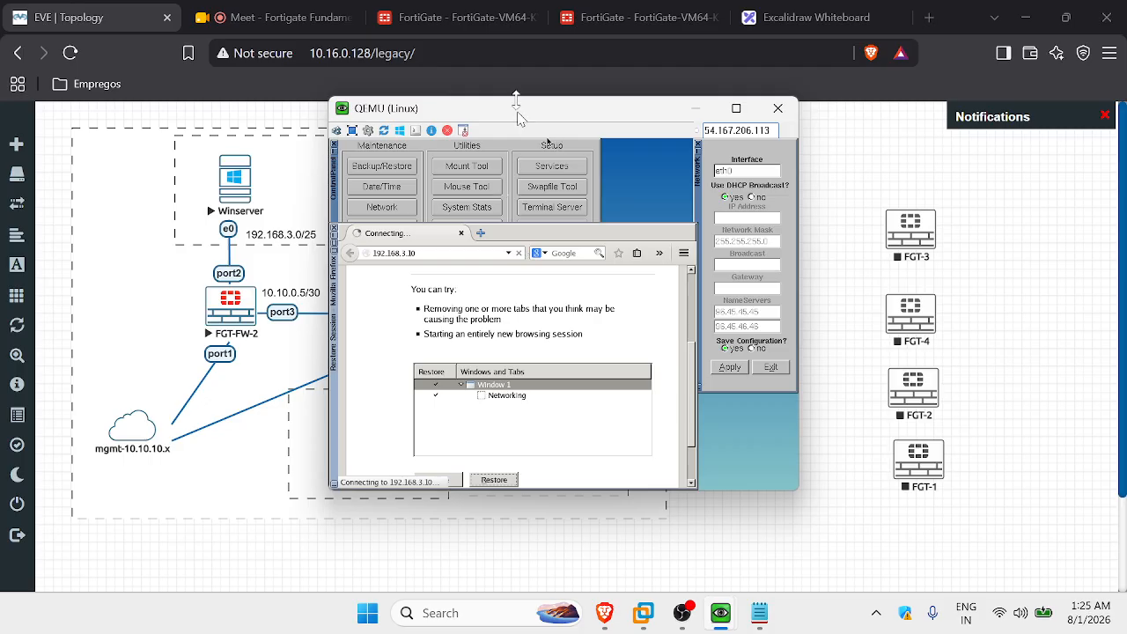
Compare the traffic log with the Firewall Policy list showing ALLOW-FN-TO-SERVER and the implicit deny.
{"action": "left_click", "coordinate": [636, 18]}
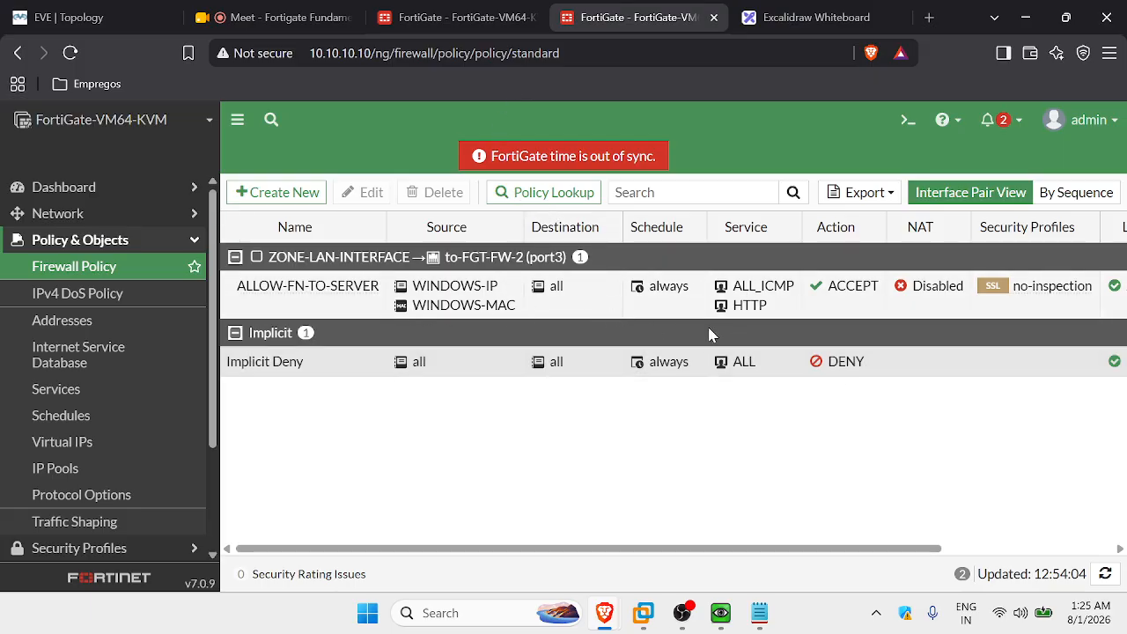
{"action": "left_click", "coordinate": [457, 18]}
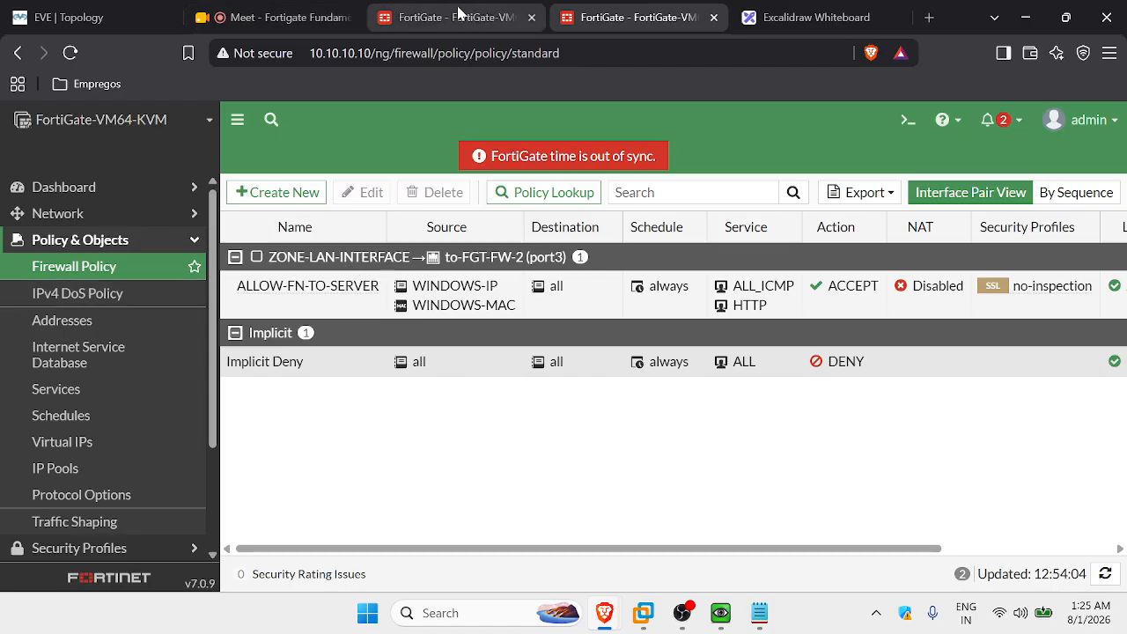
{"action": "left_click", "coordinate": [568, 17]}
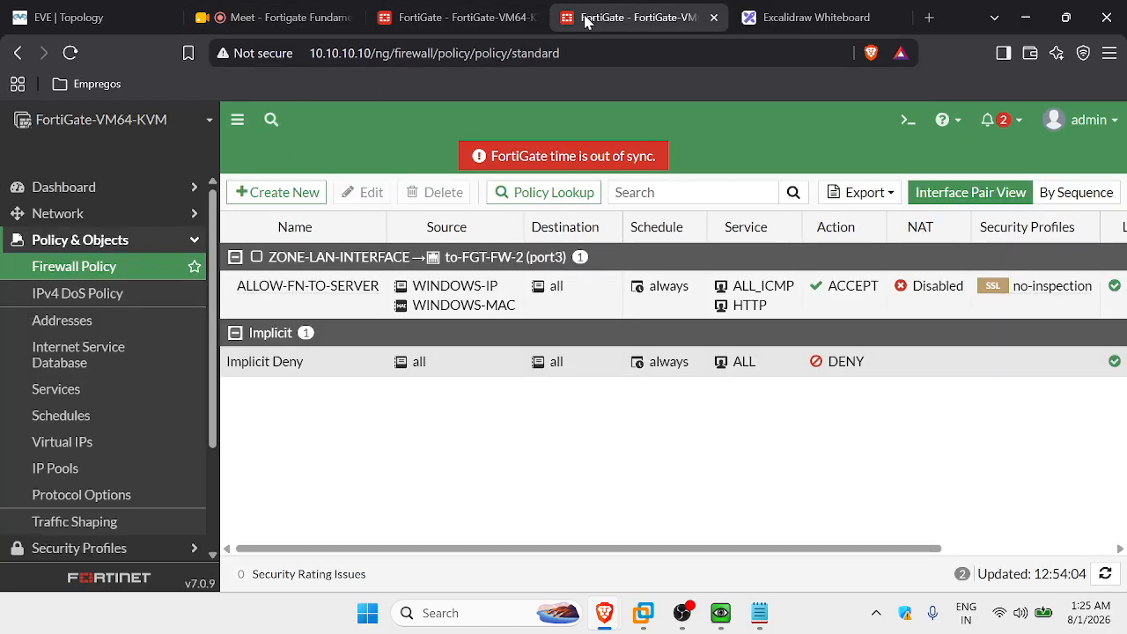
{"action": "left_click", "coordinate": [502, 16]}
{"action": "left_click", "coordinate": [606, 15]}
{"action": "left_click", "coordinate": [515, 15]}
{"action": "left_click", "coordinate": [604, 9]}
{"action": "left_click", "coordinate": [412, 9]}
{"action": "left_click", "coordinate": [647, 13]}
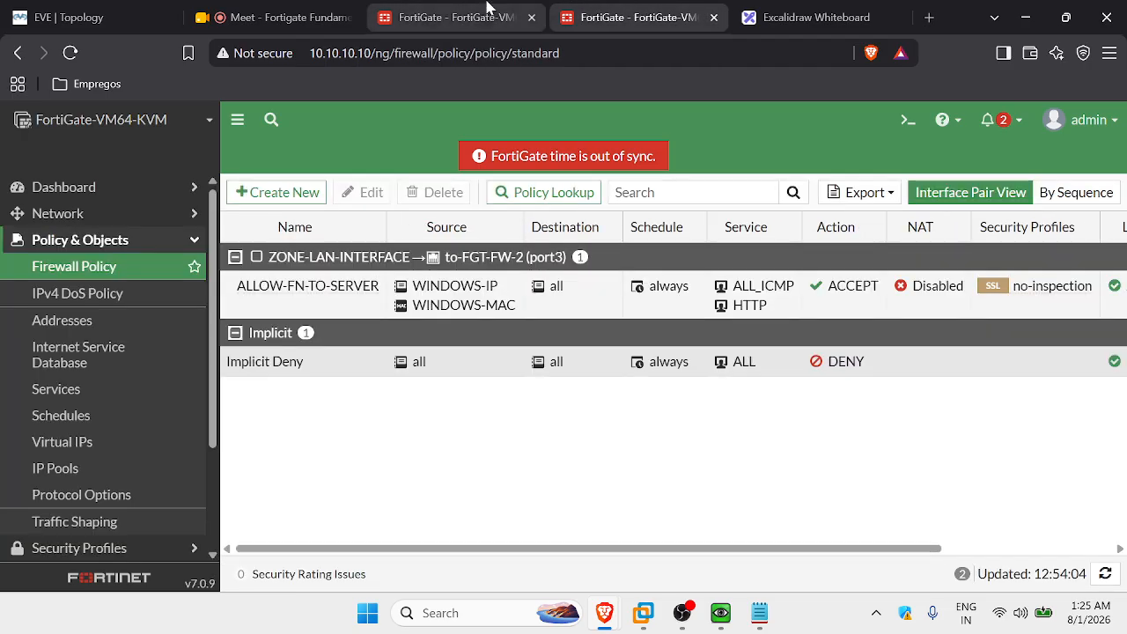
{"action": "left_click", "coordinate": [487, 9]}
{"action": "left_click", "coordinate": [621, 13]}
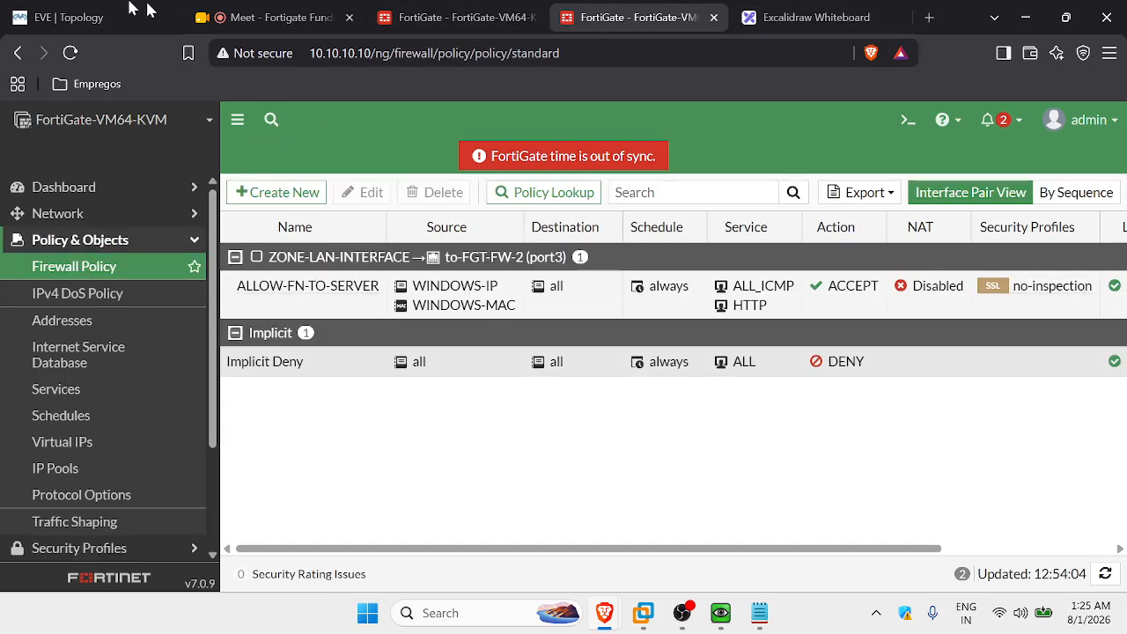
{"action": "left_click", "coordinate": [70, 17]}
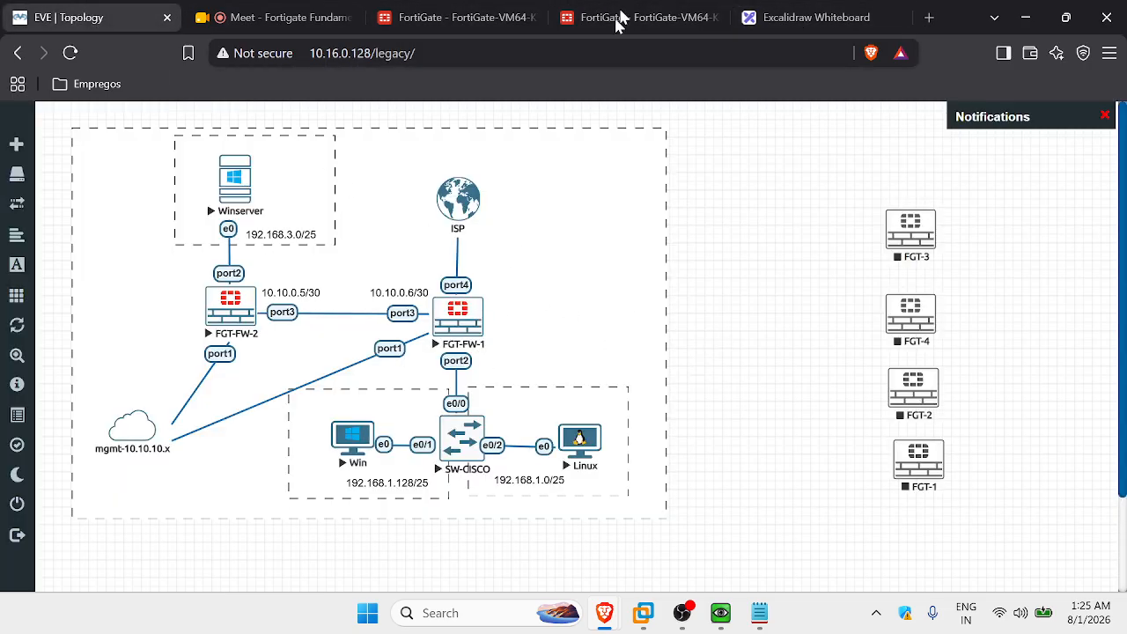
{"action": "left_click", "coordinate": [638, 14]}
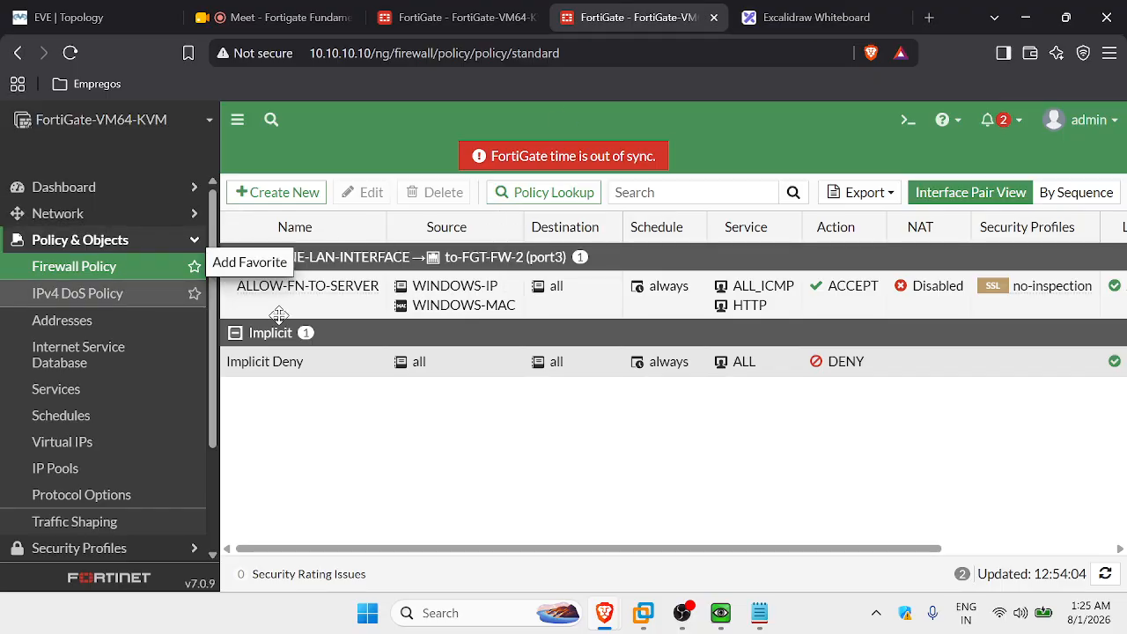
Create a new firewall policy named ALLOW-LAN-TO-INTERNET with ZONE-LAN-INTERFACE as its incoming interface.
{"action": "left_click", "coordinate": [281, 205]}
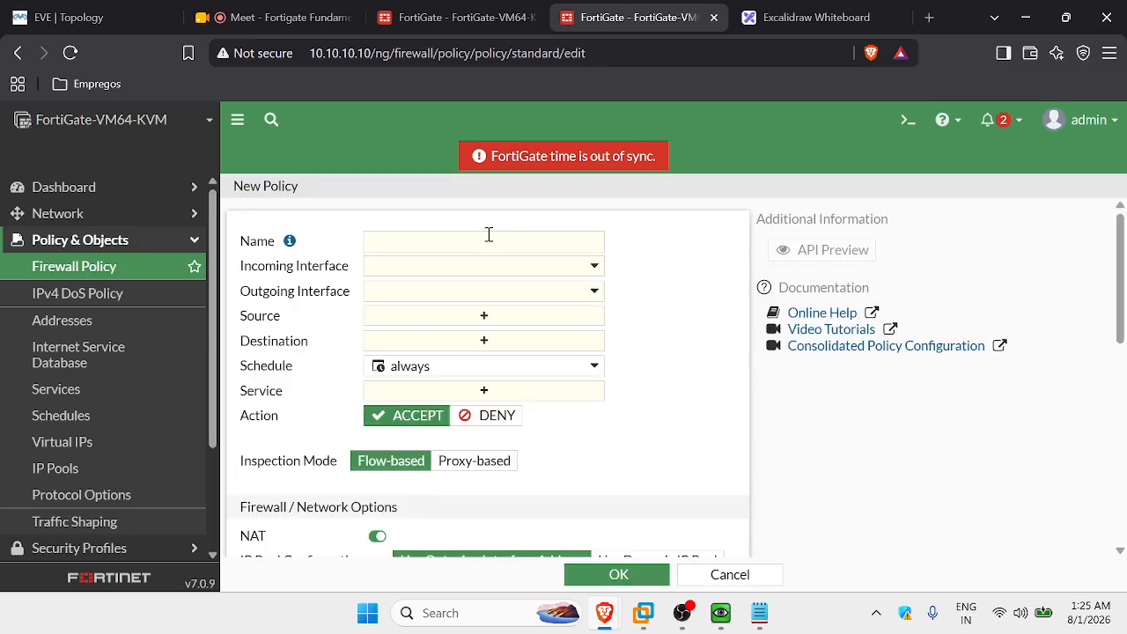
{"action": "left_click", "coordinate": [494, 237]}
{"action": "type", "text": "ALLOW"}
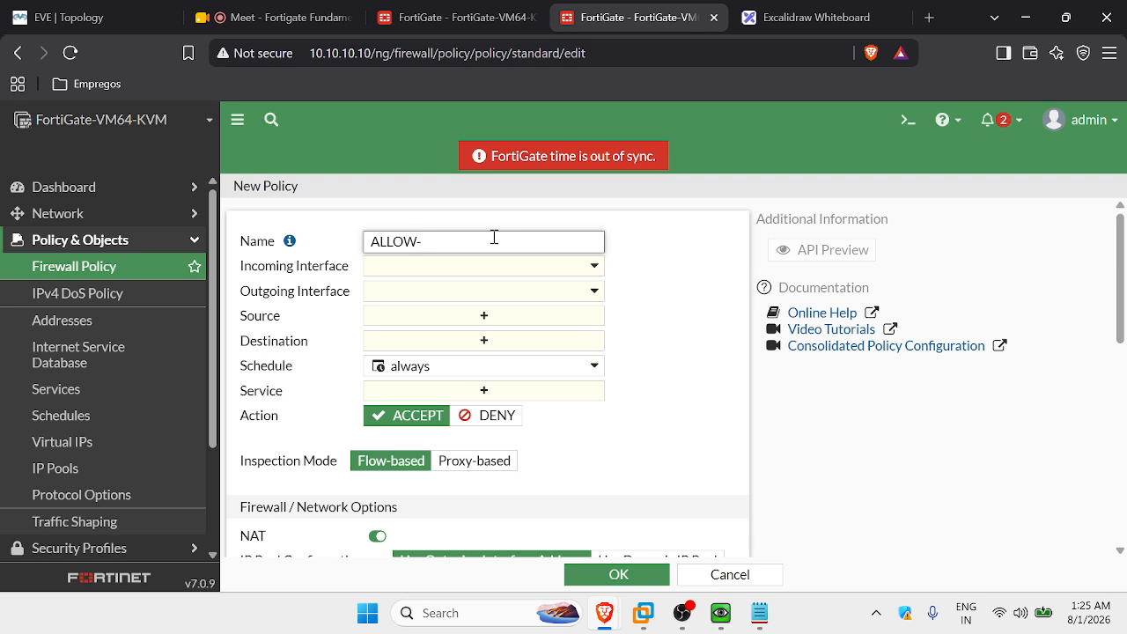
{"action": "type", "text": "-LAN"}
{"action": "type", "text": "-TO-INTERNET"}
{"action": "left_click", "coordinate": [503, 271]}
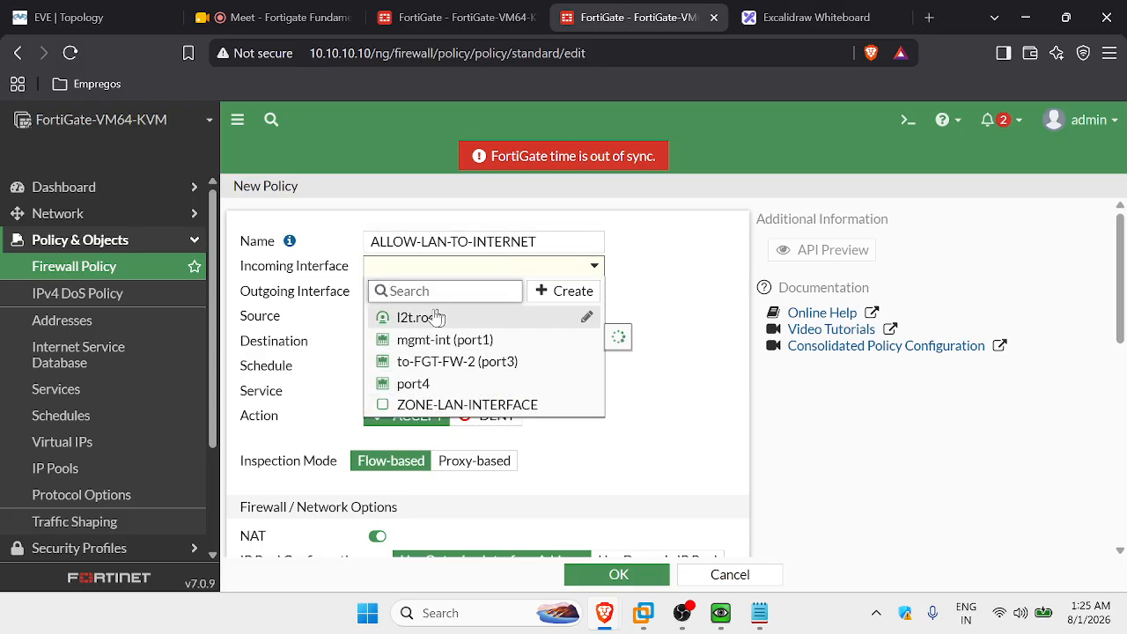
{"action": "left_click", "coordinate": [476, 406]}
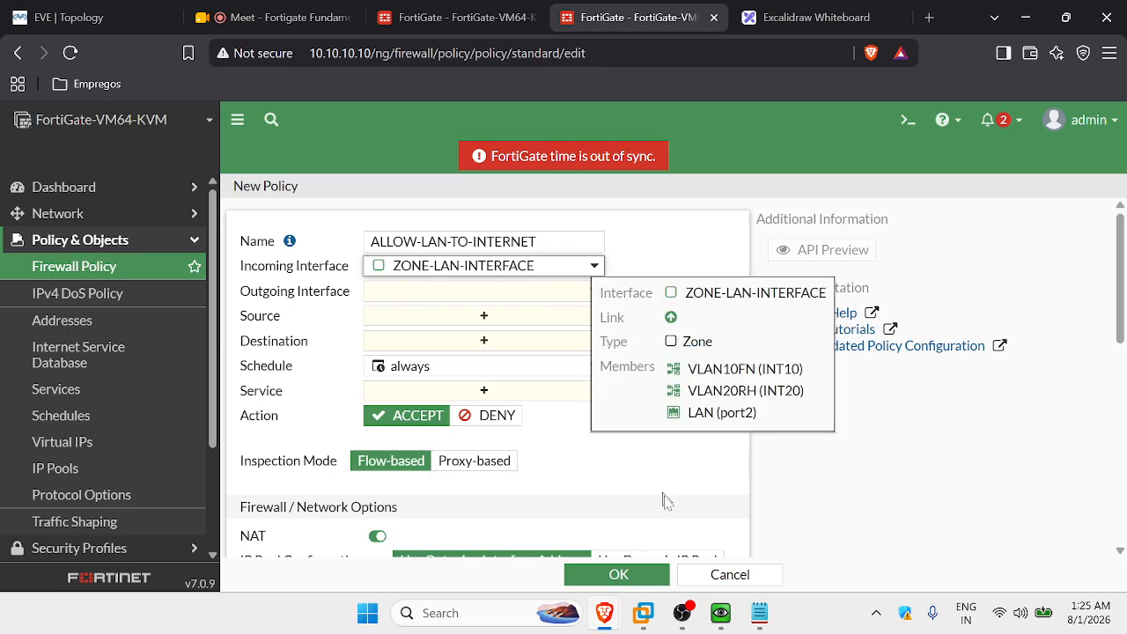
Go to Network > Interfaces, check the EVE topology, and close the Excalidraw whiteboard tab.
{"action": "left_click", "coordinate": [113, 214]}
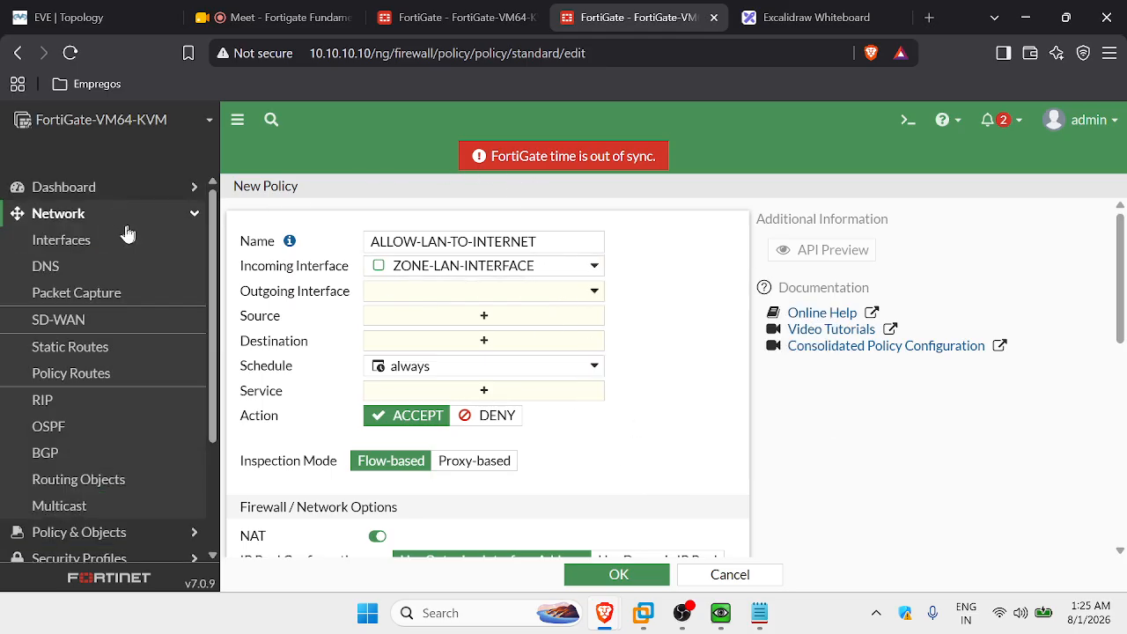
{"action": "left_click", "coordinate": [167, 244]}
{"action": "left_click", "coordinate": [88, 17]}
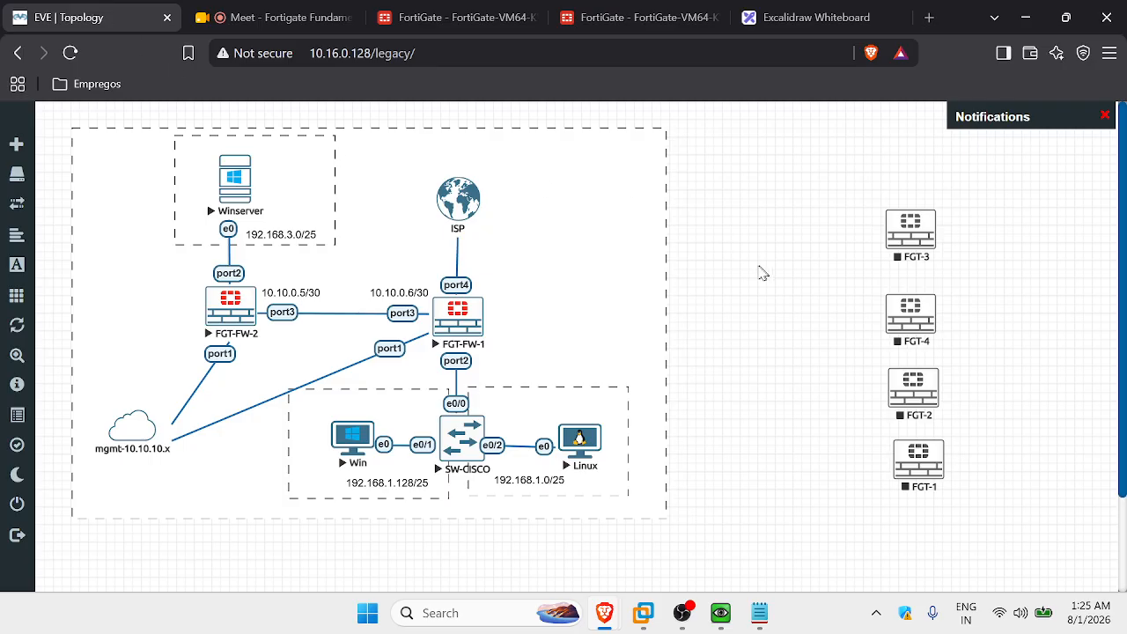
{"action": "left_click", "coordinate": [819, 13]}
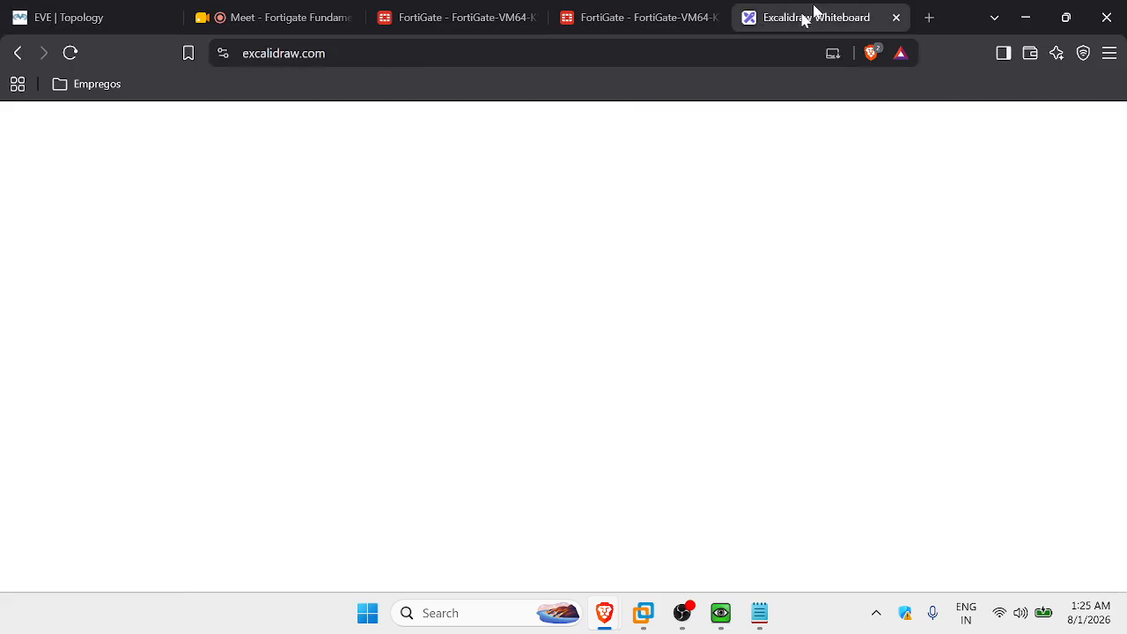
{"action": "left_click", "coordinate": [895, 17]}
Select port4 in the Interfaces list and open its edit page.
{"action": "scroll", "coordinate": [335, 397], "scroll_direction": "down", "scroll_amount": 3}
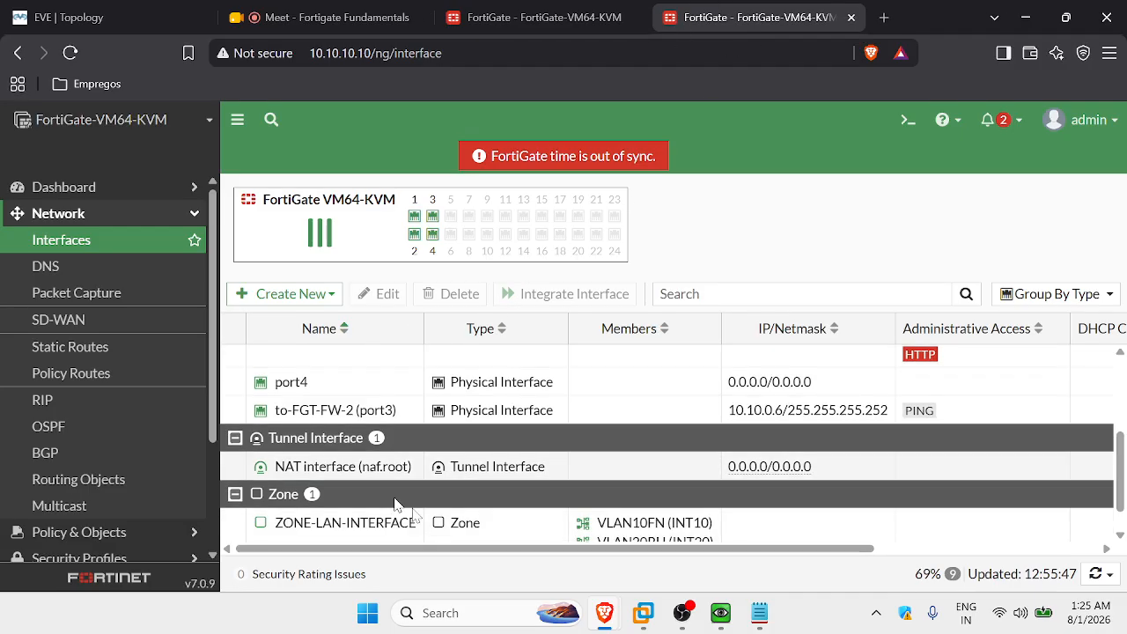
{"action": "left_click", "coordinate": [345, 387]}
{"action": "left_click", "coordinate": [370, 299]}
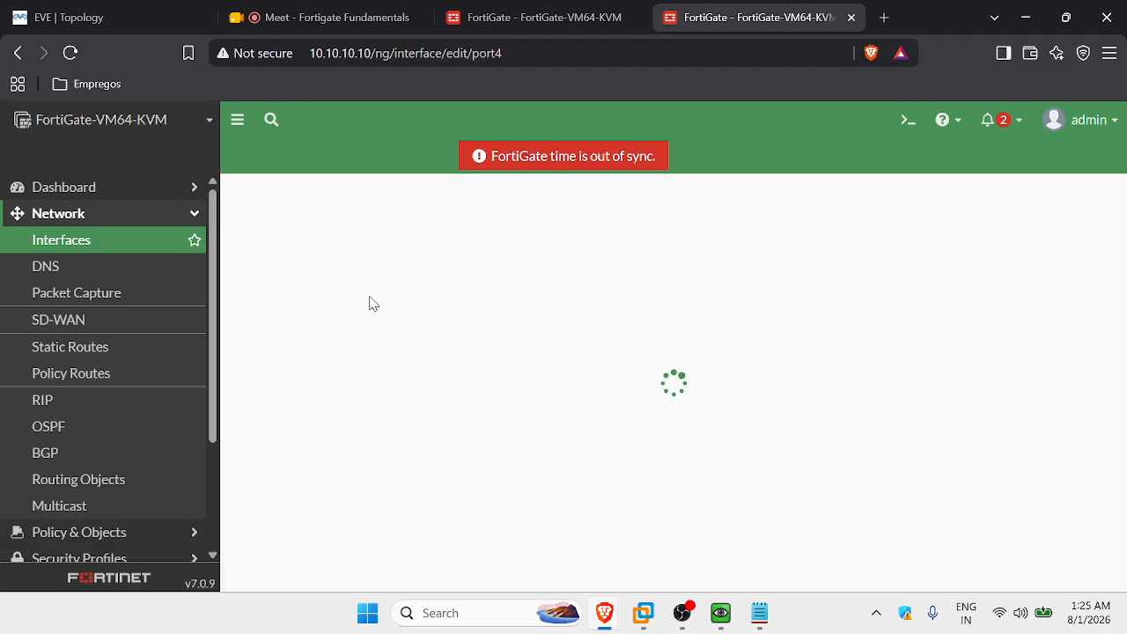
Give port4 the alias TO-ISP and set its addressing mode to DHCP.
{"action": "left_click", "coordinate": [408, 257]}
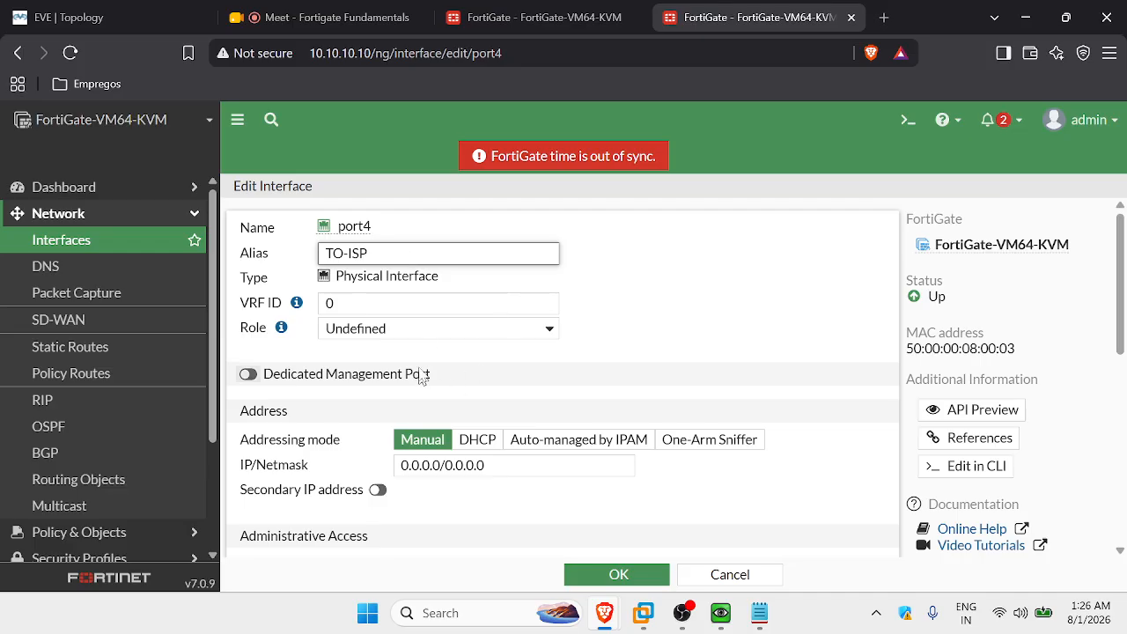
{"action": "scroll", "coordinate": [467, 458], "scroll_direction": "down", "scroll_amount": 2}
{"action": "scroll", "coordinate": [483, 456], "scroll_direction": "up", "scroll_amount": 1}
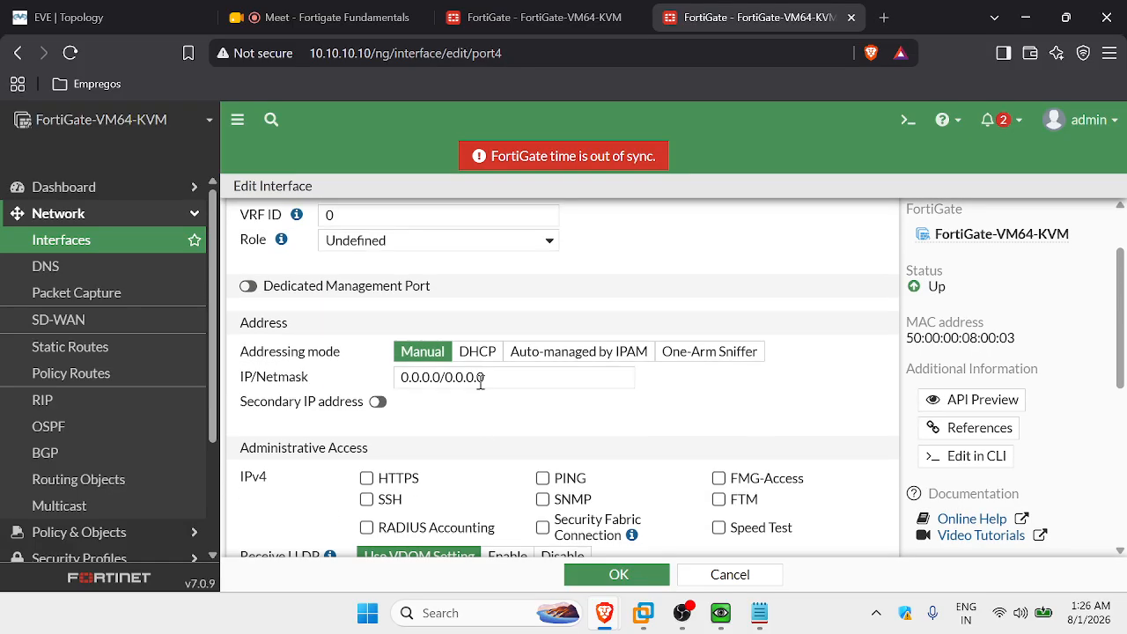
{"action": "left_click", "coordinate": [478, 354]}
{"action": "scroll", "coordinate": [484, 405], "scroll_direction": "up", "scroll_amount": 1}
Compare port4's settings against the EVE-NG lab topology diagram.
{"action": "left_click", "coordinate": [117, 12]}
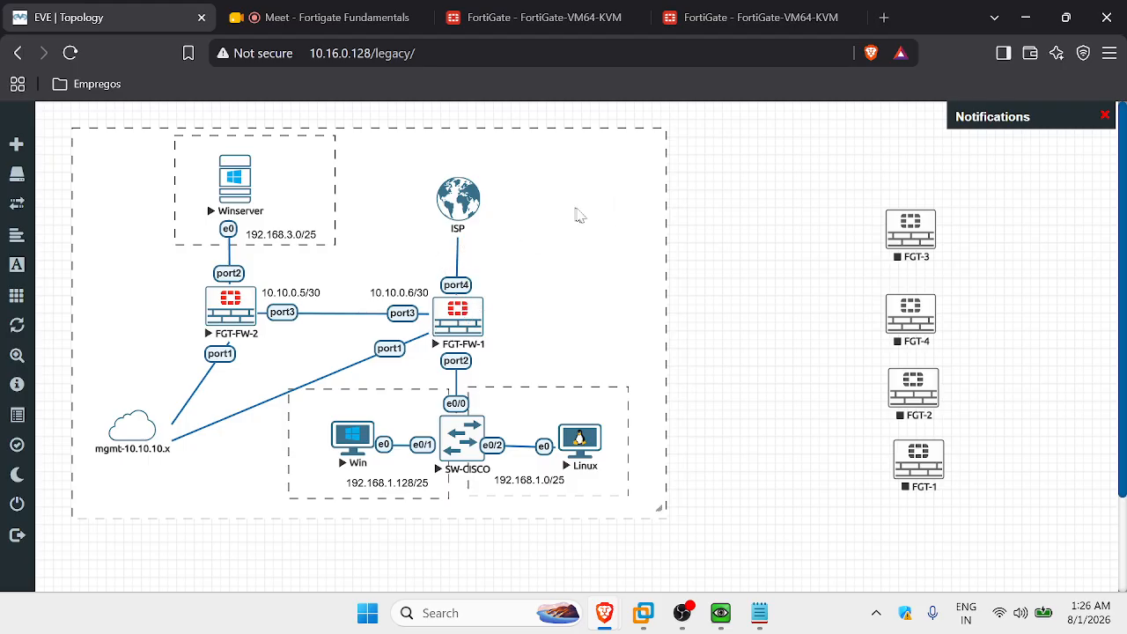
{"action": "left_click", "coordinate": [763, 18]}
{"action": "left_click", "coordinate": [120, 19]}
{"action": "left_click", "coordinate": [749, 19]}
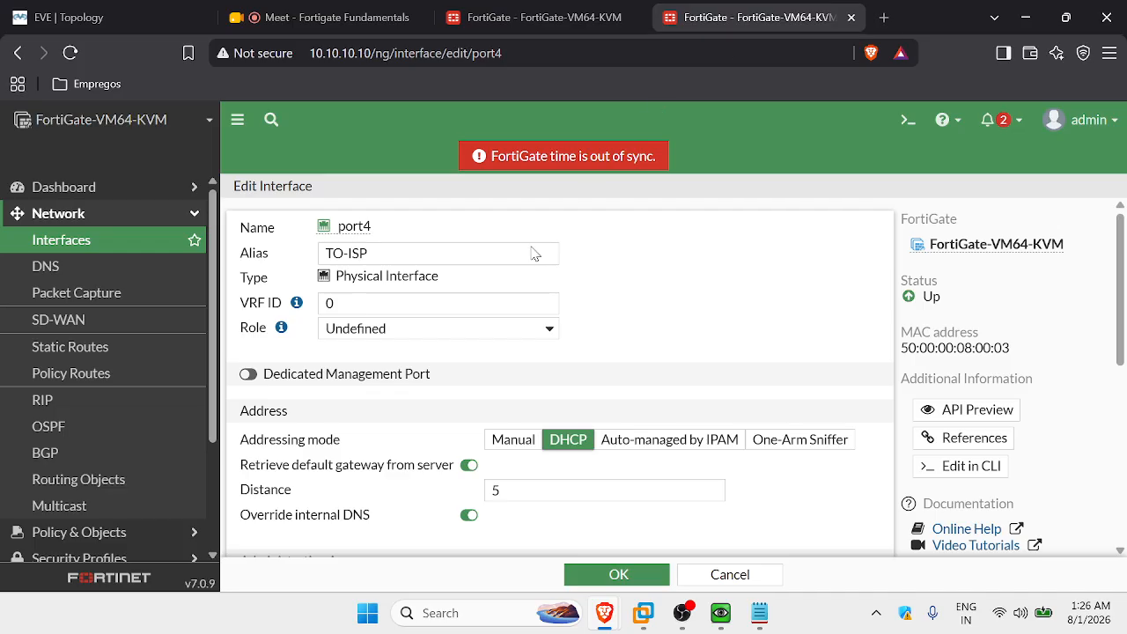
Turn PING on for port4, turn it back off, and save the interface.
{"action": "scroll", "coordinate": [599, 403], "scroll_direction": "down", "scroll_amount": 2}
{"action": "left_click", "coordinate": [537, 416]}
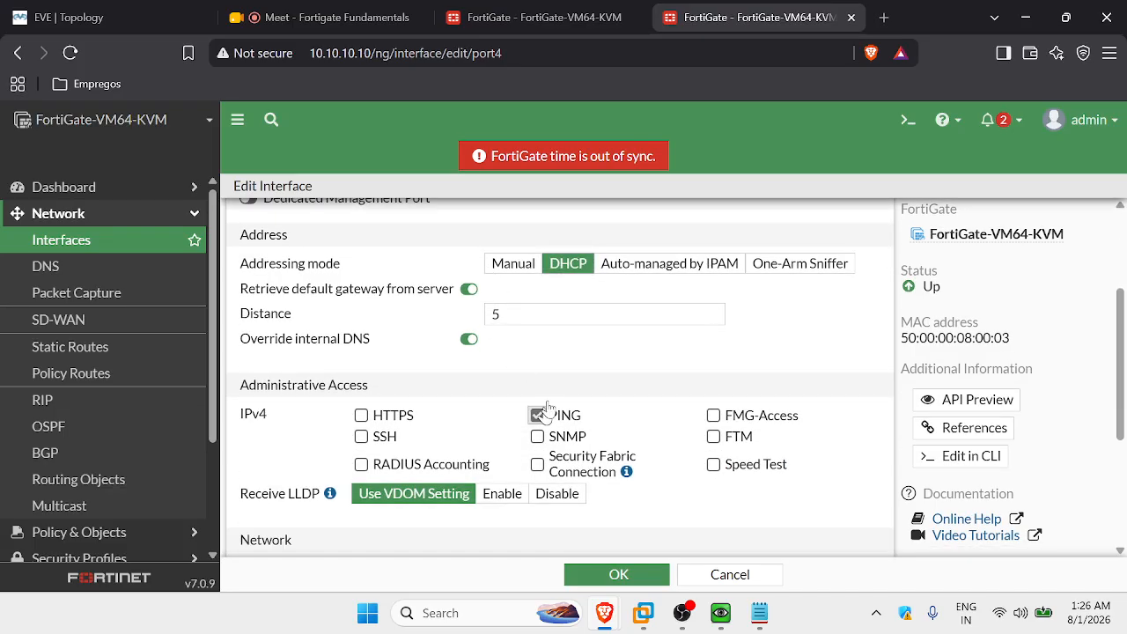
{"action": "scroll", "coordinate": [493, 370], "scroll_direction": "up", "scroll_amount": 2}
{"action": "scroll", "coordinate": [498, 370], "scroll_direction": "down", "scroll_amount": 4}
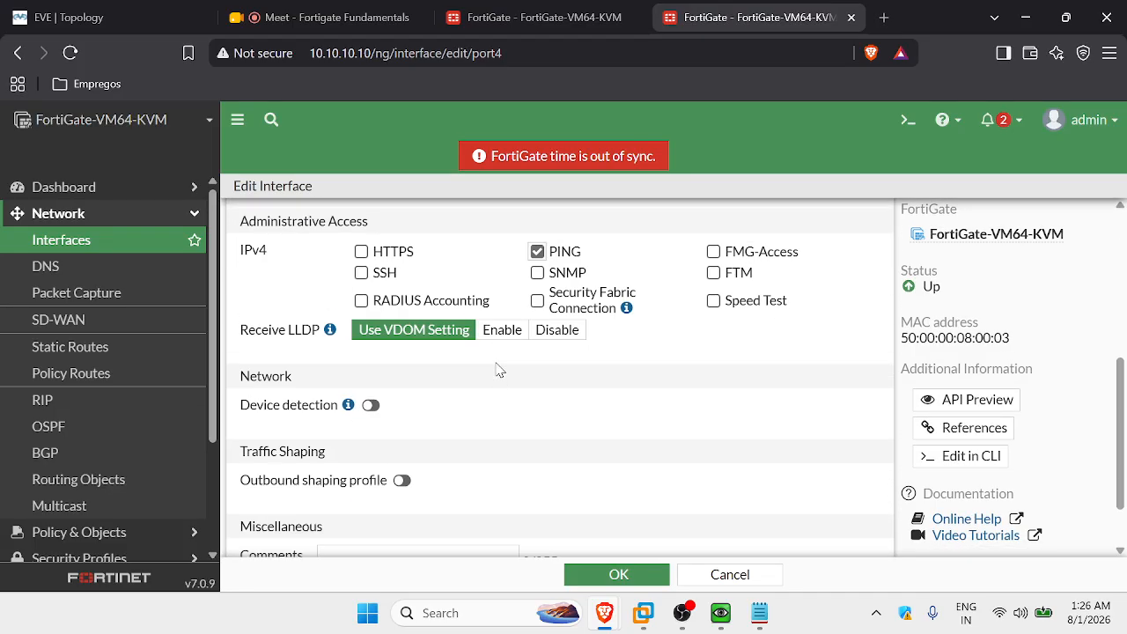
{"action": "scroll", "coordinate": [496, 369], "scroll_direction": "up", "scroll_amount": 2}
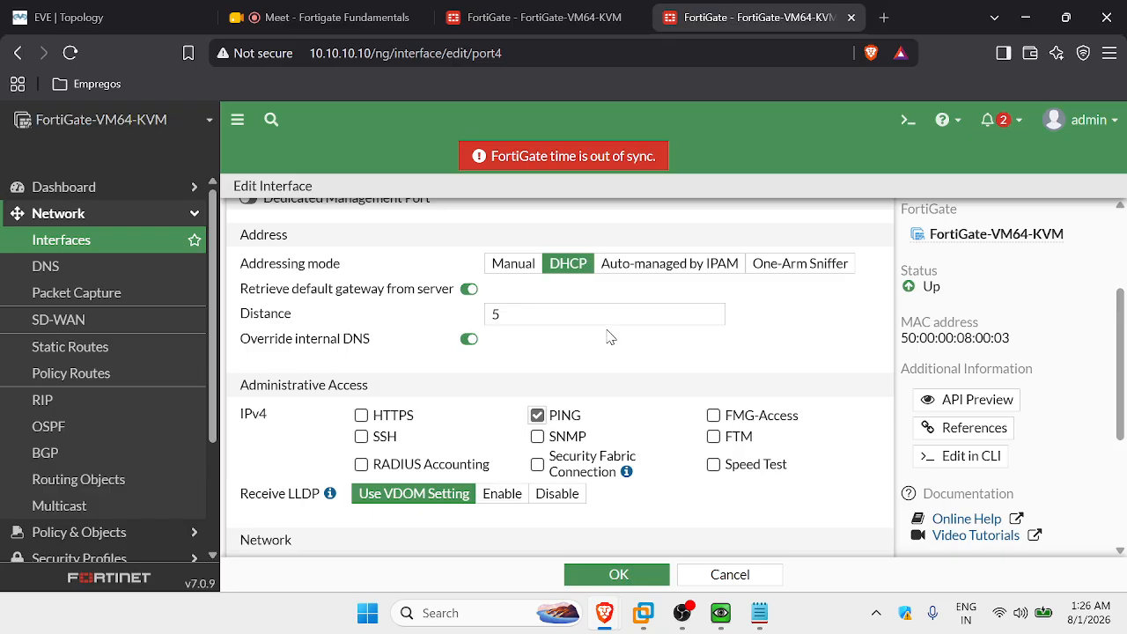
{"action": "left_click", "coordinate": [538, 415]}
{"action": "scroll", "coordinate": [599, 373], "scroll_direction": "down", "scroll_amount": 3}
{"action": "left_click", "coordinate": [606, 575]}
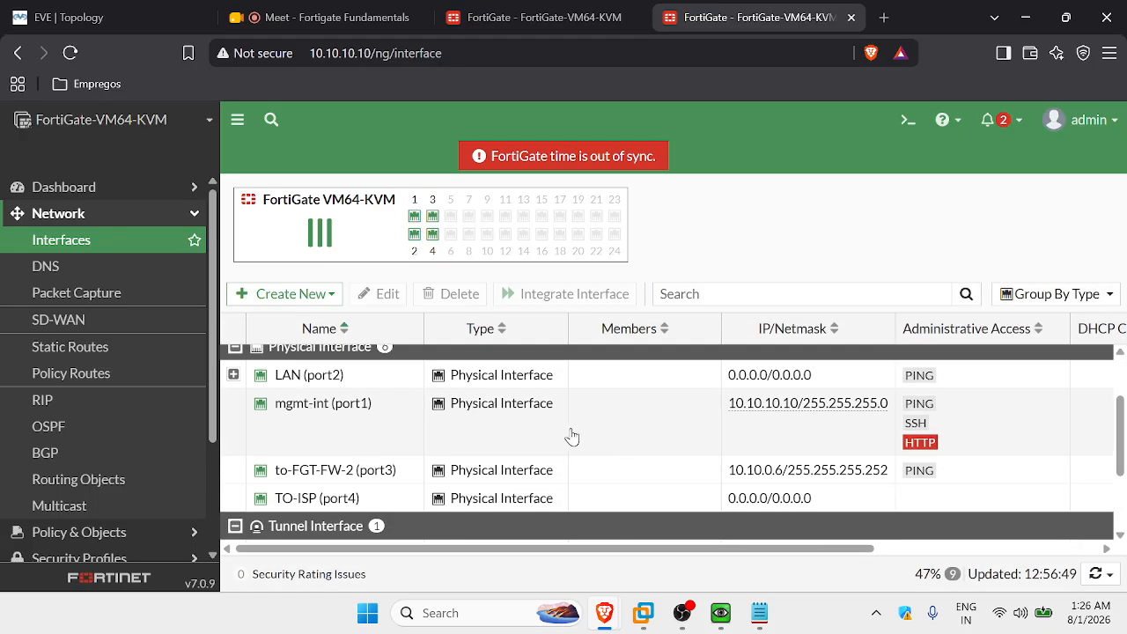
{"action": "scroll", "coordinate": [528, 431], "scroll_direction": "down", "scroll_amount": 1}
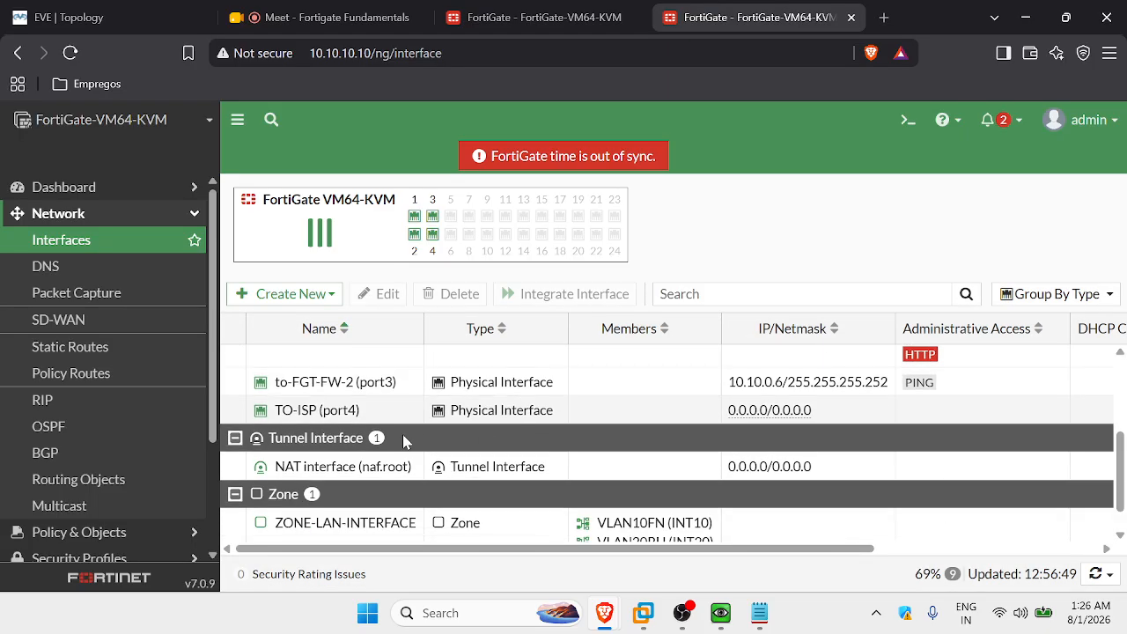
{"action": "left_click", "coordinate": [111, 214]}
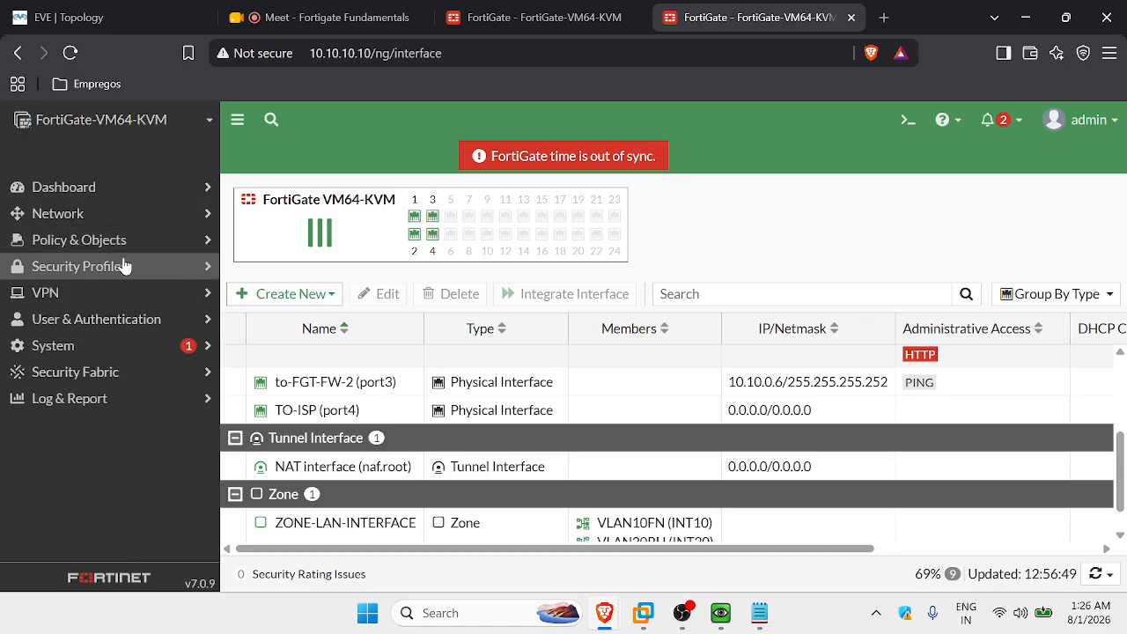
{"action": "left_click", "coordinate": [106, 214]}
{"action": "left_click", "coordinate": [106, 356]}
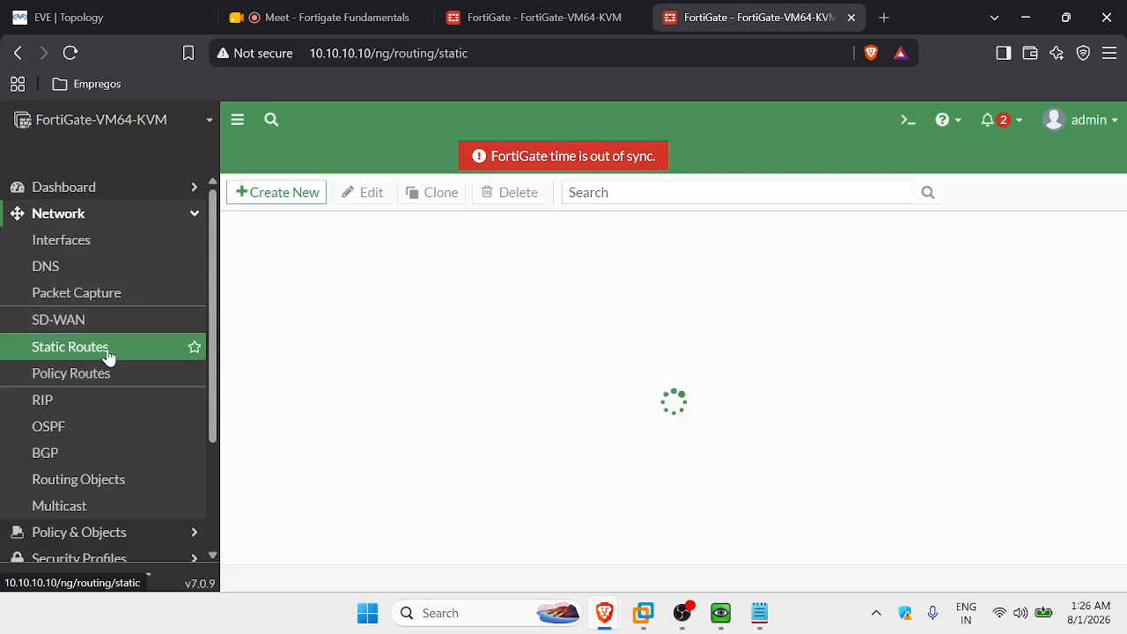
{"action": "left_click", "coordinate": [278, 191]}
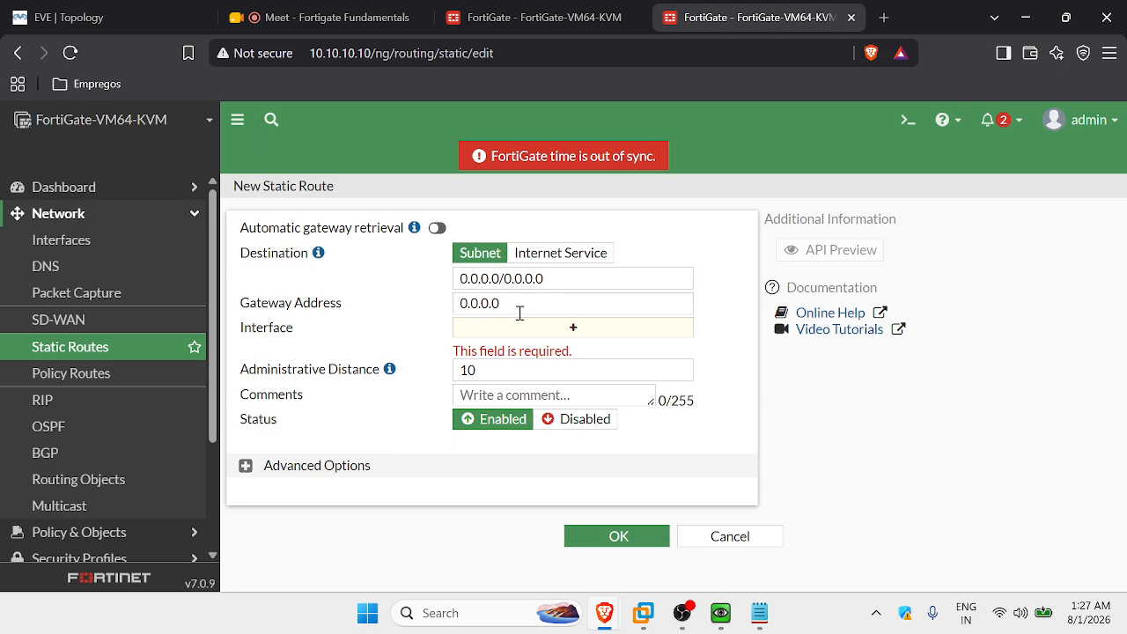
{"action": "left_click_drag", "start_coordinate": [503, 302], "coordinate": [435, 301]}
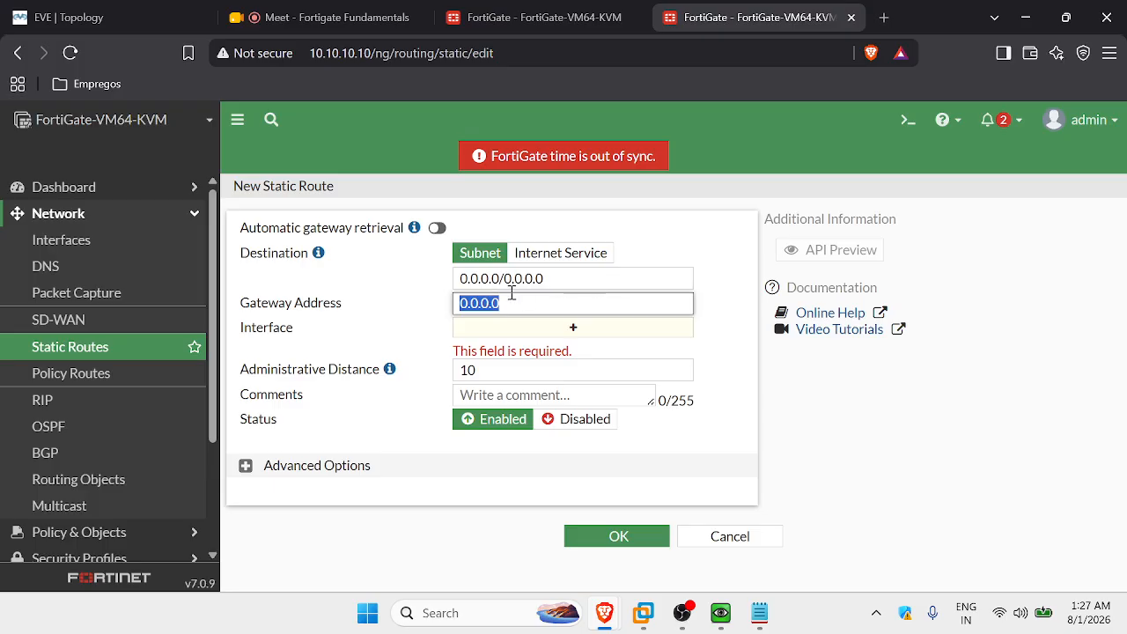
{"action": "left_click", "coordinate": [730, 533]}
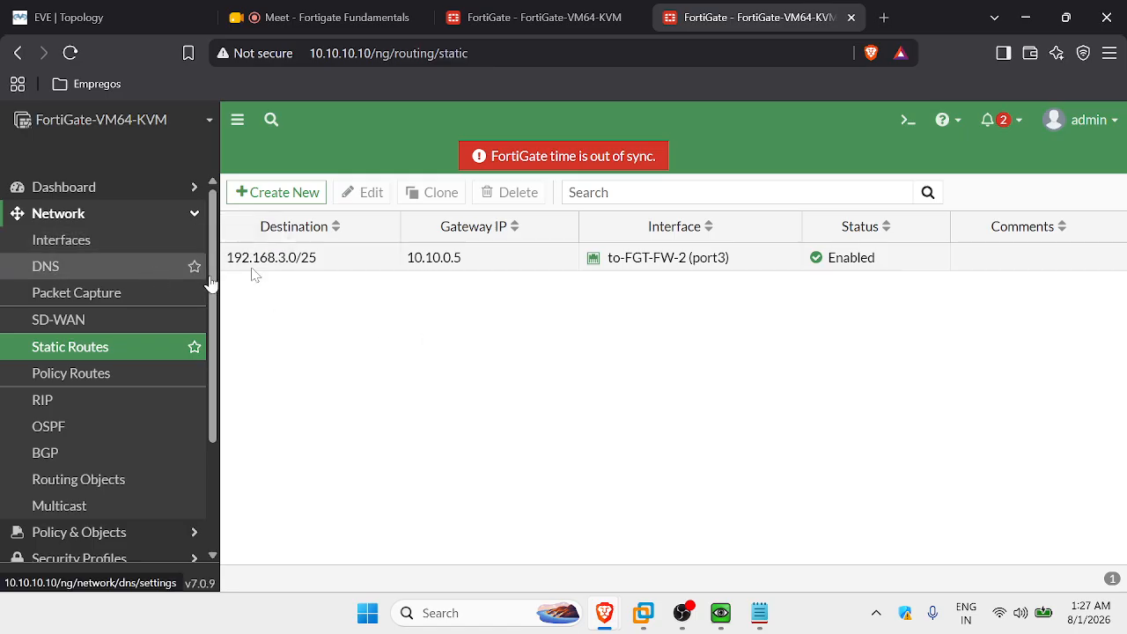
{"action": "left_click", "coordinate": [78, 251]}
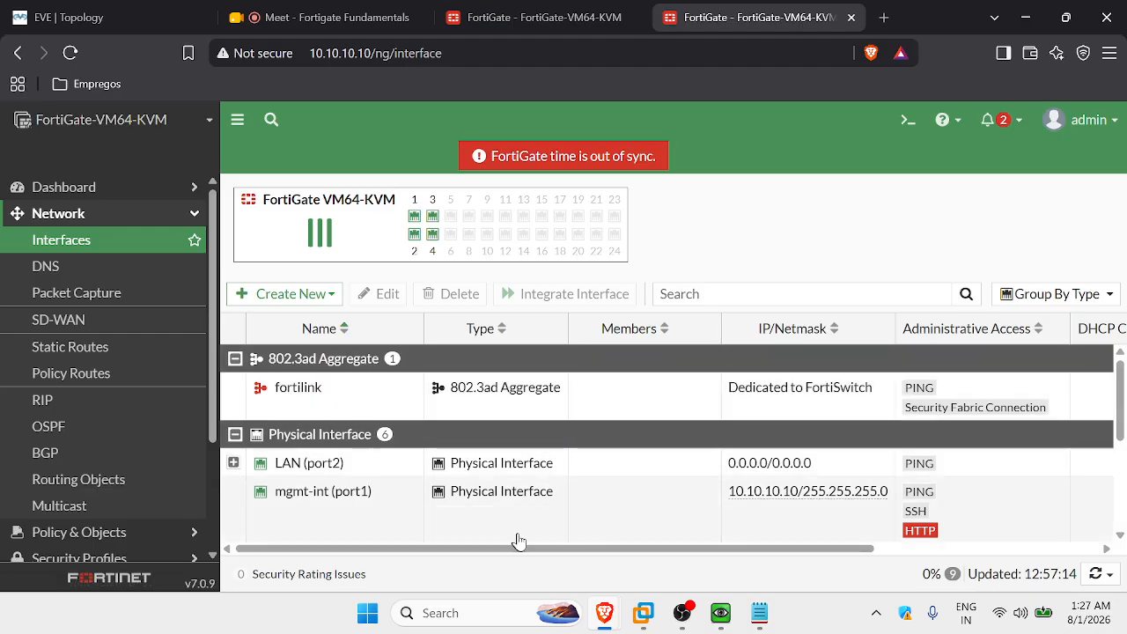
{"action": "left_click_drag", "start_coordinate": [526, 552], "coordinate": [730, 554]}
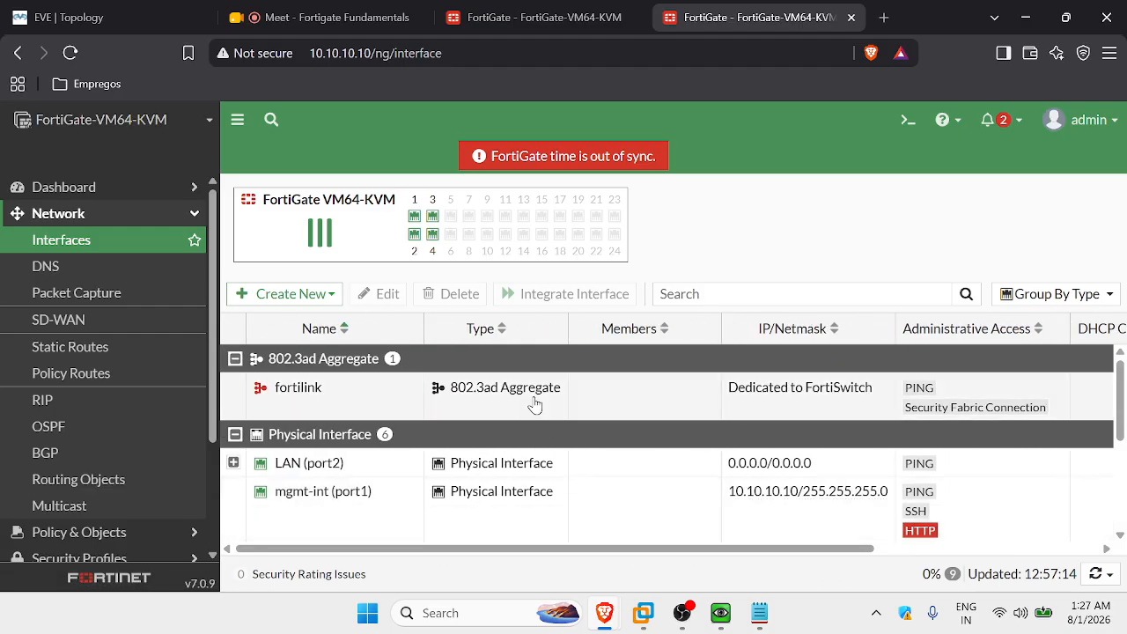
{"action": "scroll", "coordinate": [533, 403], "scroll_direction": "down", "scroll_amount": 2}
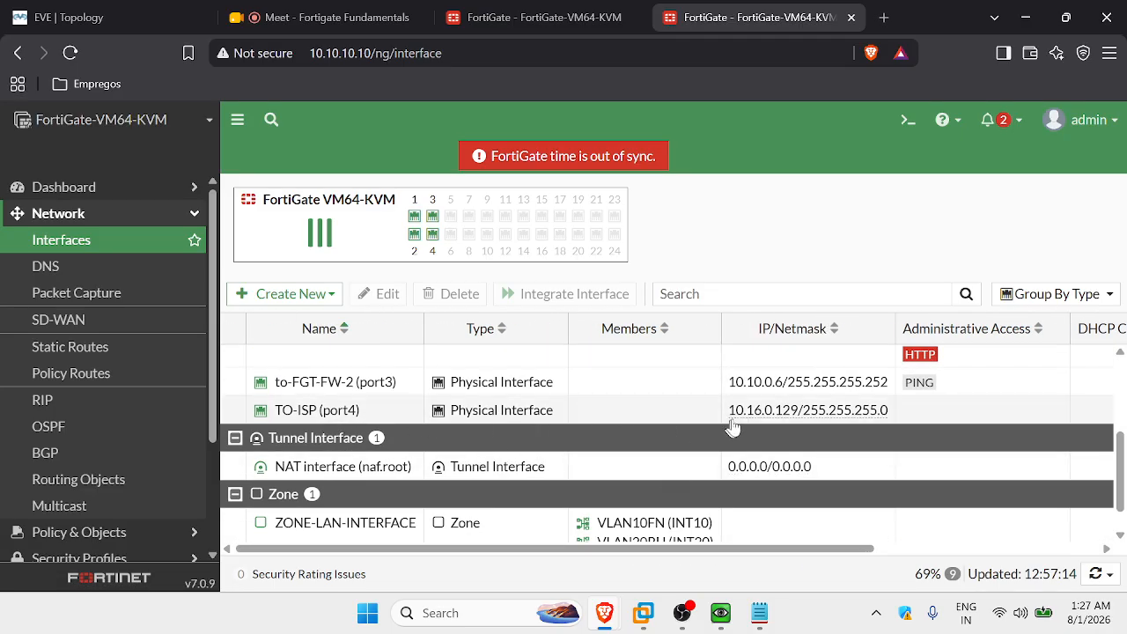
{"action": "left_click_drag", "start_coordinate": [773, 549], "coordinate": [891, 548]}
{"action": "mouse_move", "coordinate": [581, 418]}
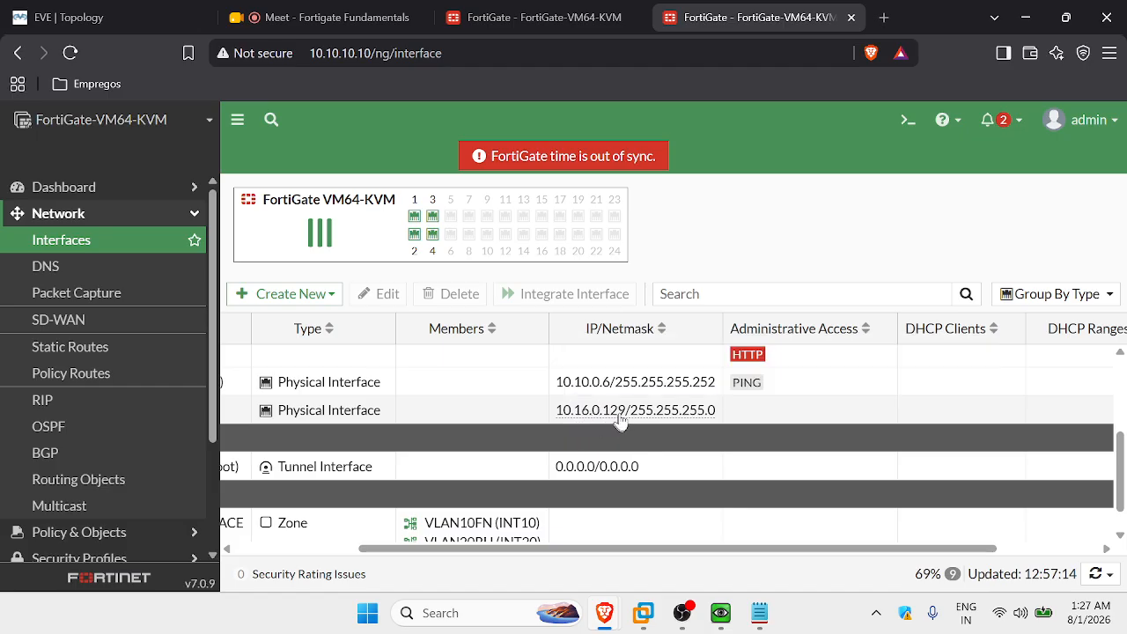
Create and save a default static route 0.0.0.0/0 via gateway 10.16.0.2 on TO-ISP (port4).
{"action": "left_click", "coordinate": [98, 347]}
{"action": "left_click", "coordinate": [280, 192]}
{"action": "left_click", "coordinate": [524, 304]}
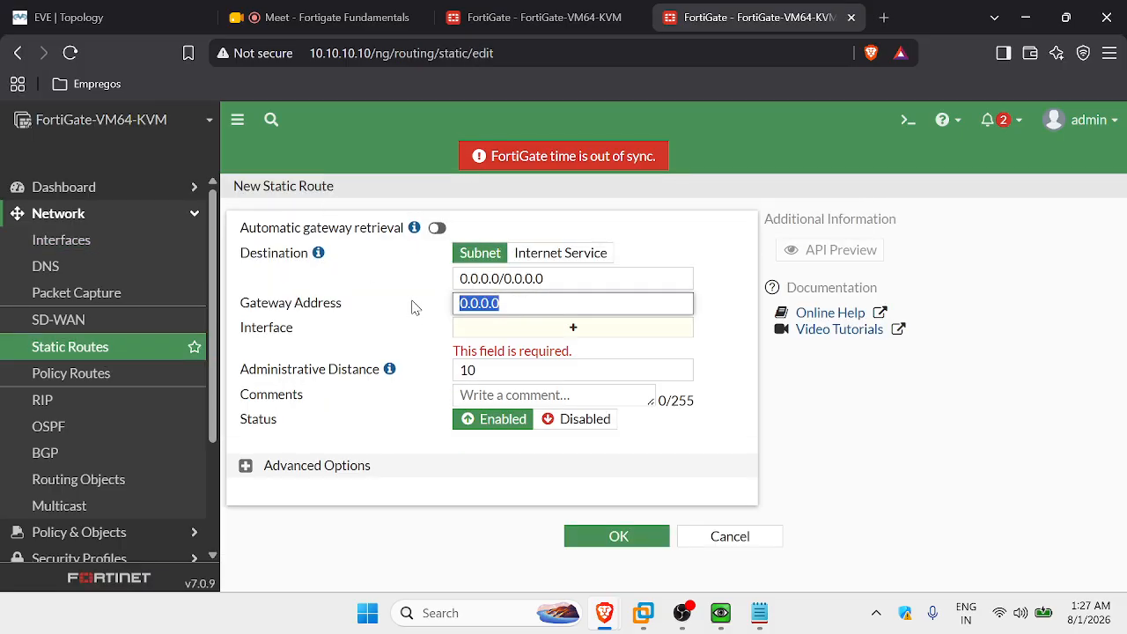
{"action": "type", "text": ".16"}
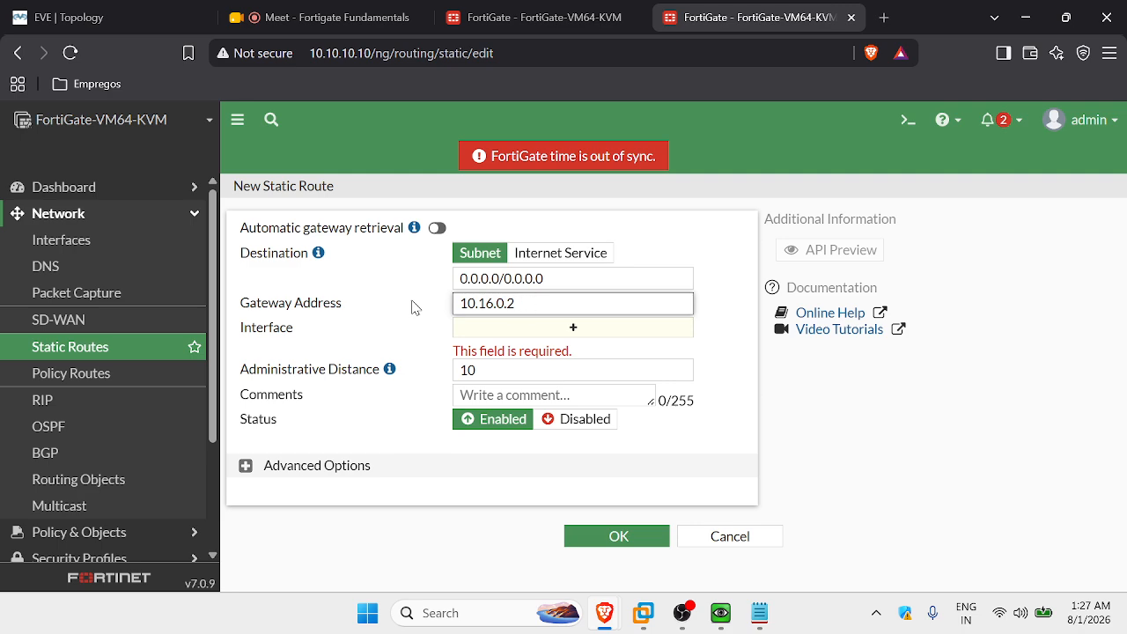
{"action": "left_click", "coordinate": [640, 250]}
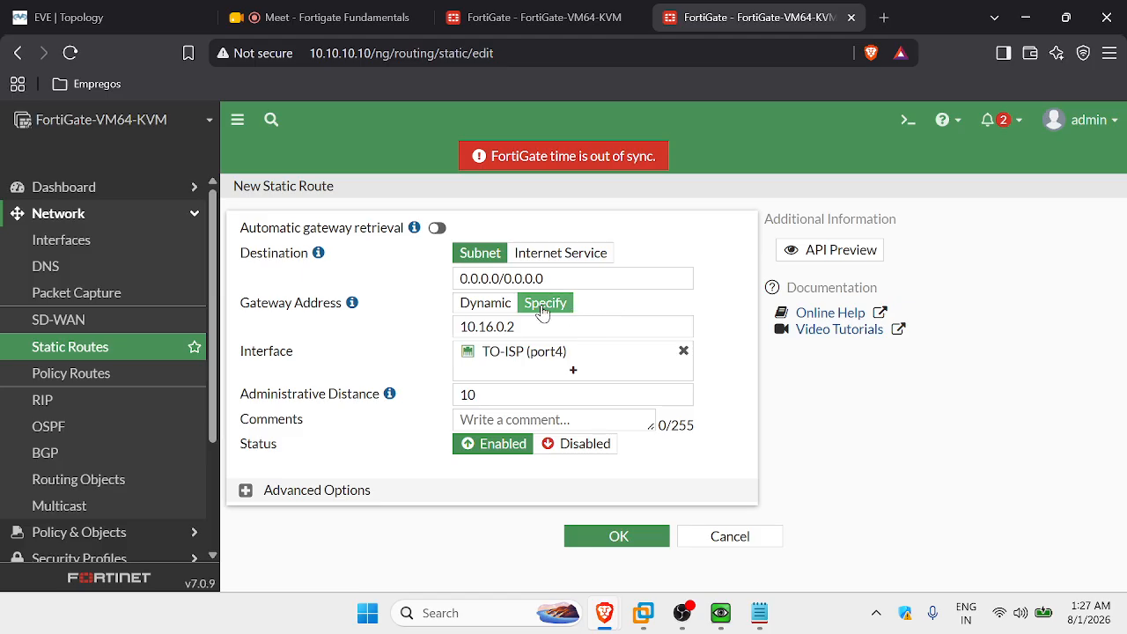
{"action": "left_click", "coordinate": [499, 303]}
{"action": "left_click", "coordinate": [539, 304]}
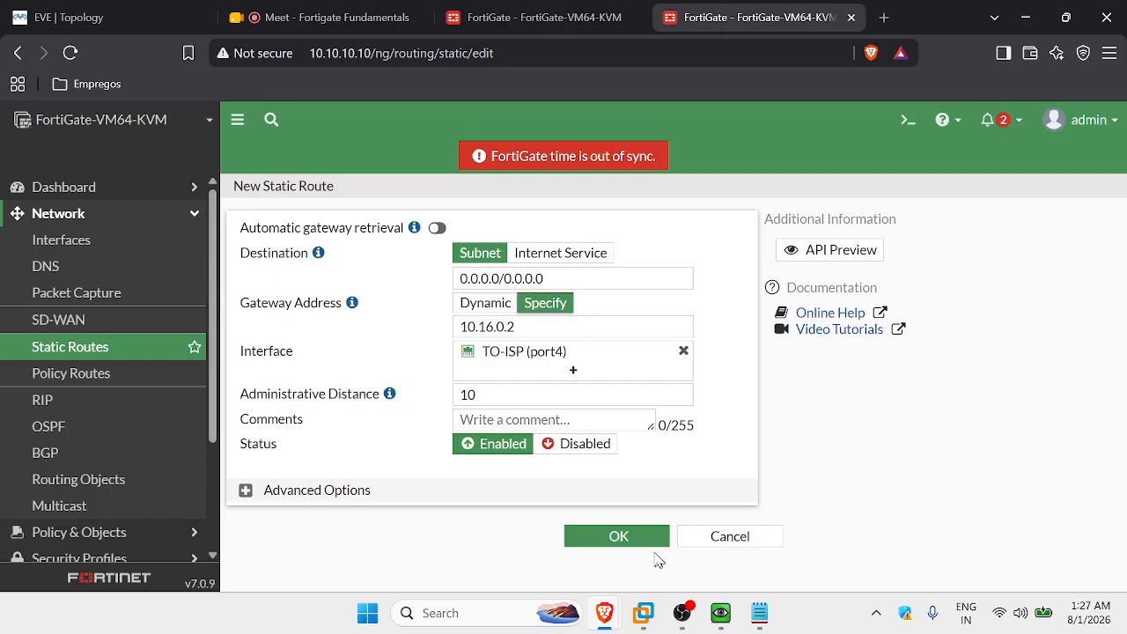
{"action": "left_click", "coordinate": [613, 536]}
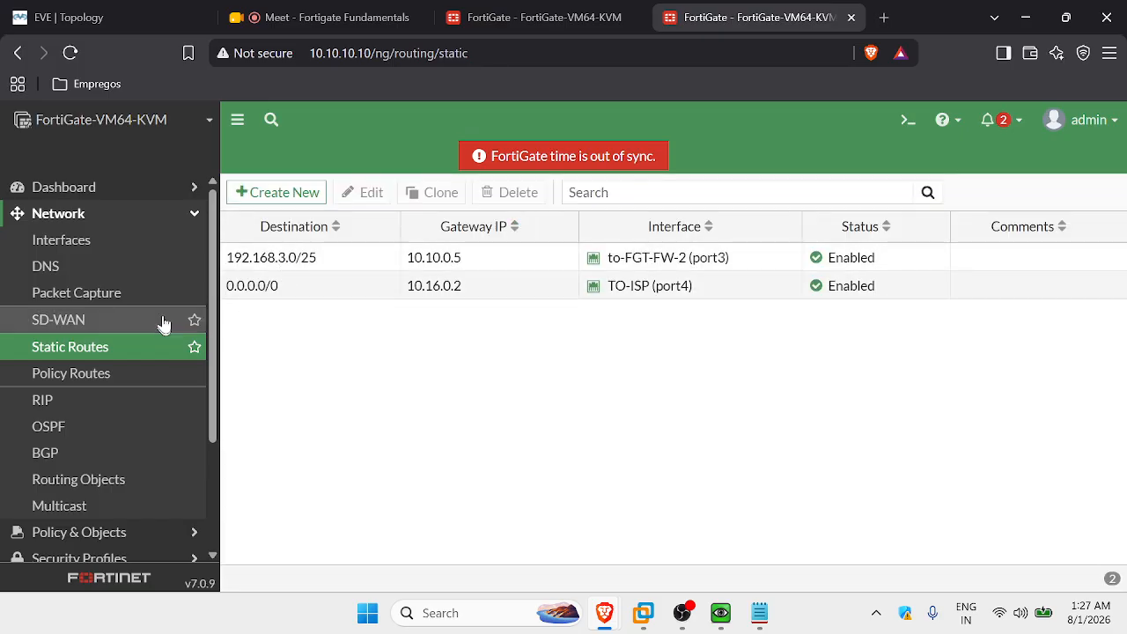
{"action": "left_click", "coordinate": [144, 215]}
{"action": "left_click", "coordinate": [121, 246]}
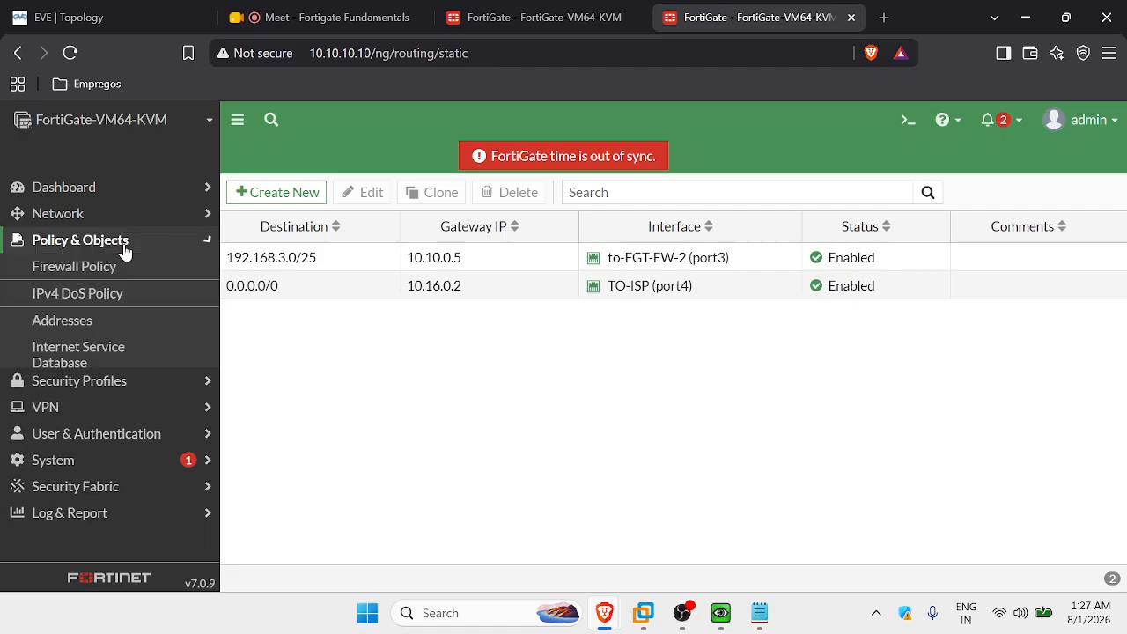
Create a new firewall policy ALLOW-LAN-TO-INTERNET with ZONE-LAN-INTERFACE as incoming interface.
{"action": "left_click", "coordinate": [105, 266]}
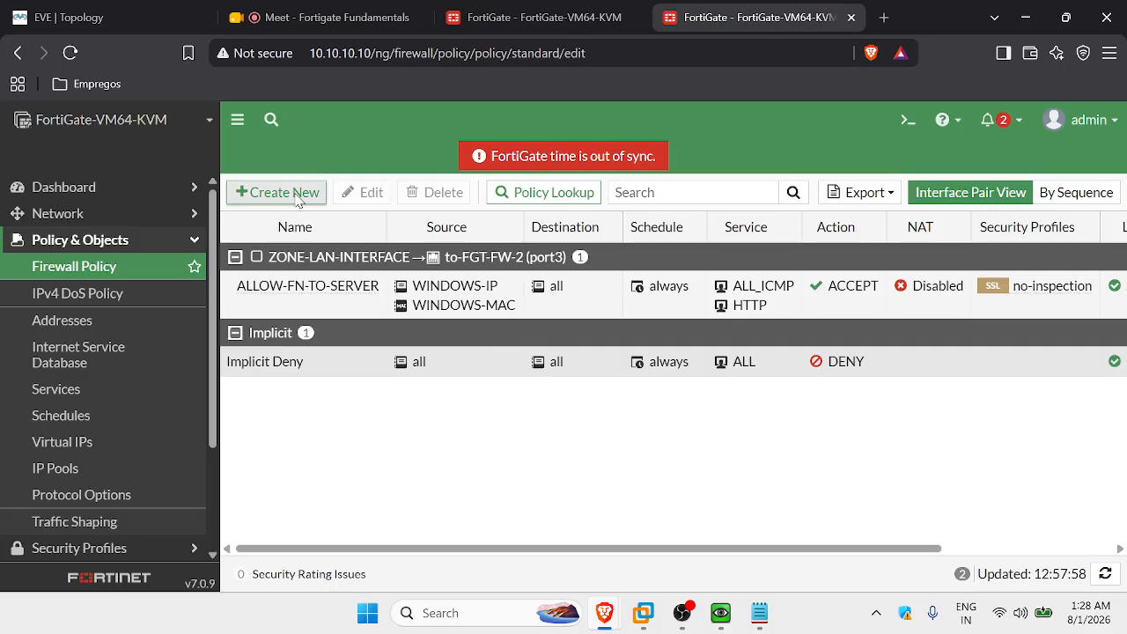
{"action": "left_click", "coordinate": [236, 191]}
{"action": "left_click", "coordinate": [466, 239]}
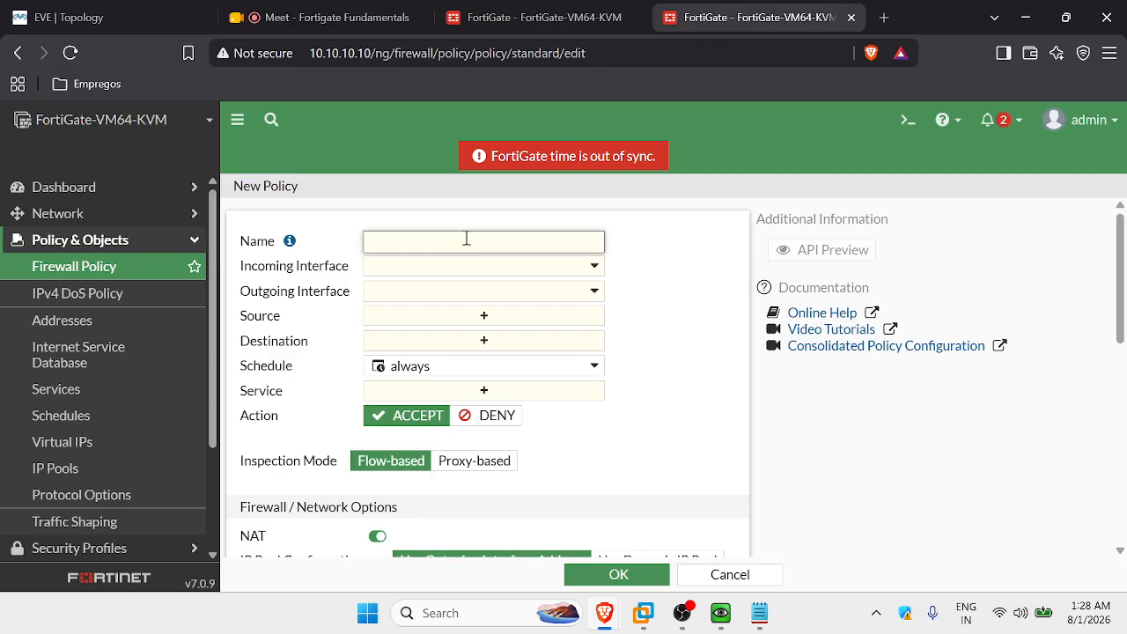
{"action": "type", "text": "ALLOW-LAN-TO-INTERNET"}
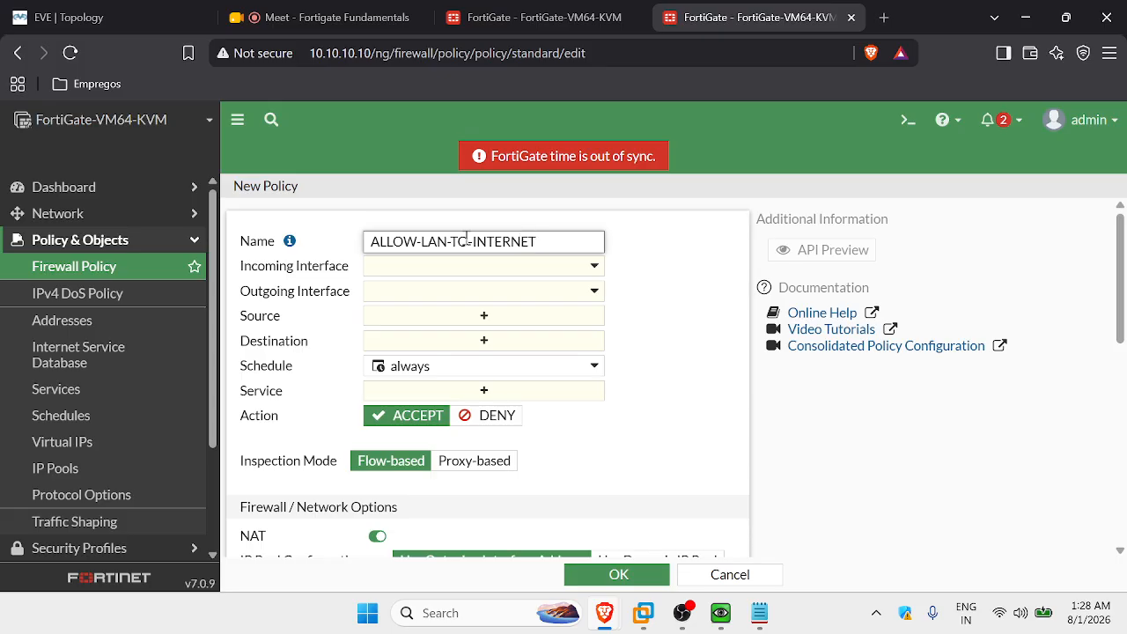
{"action": "left_click", "coordinate": [502, 267]}
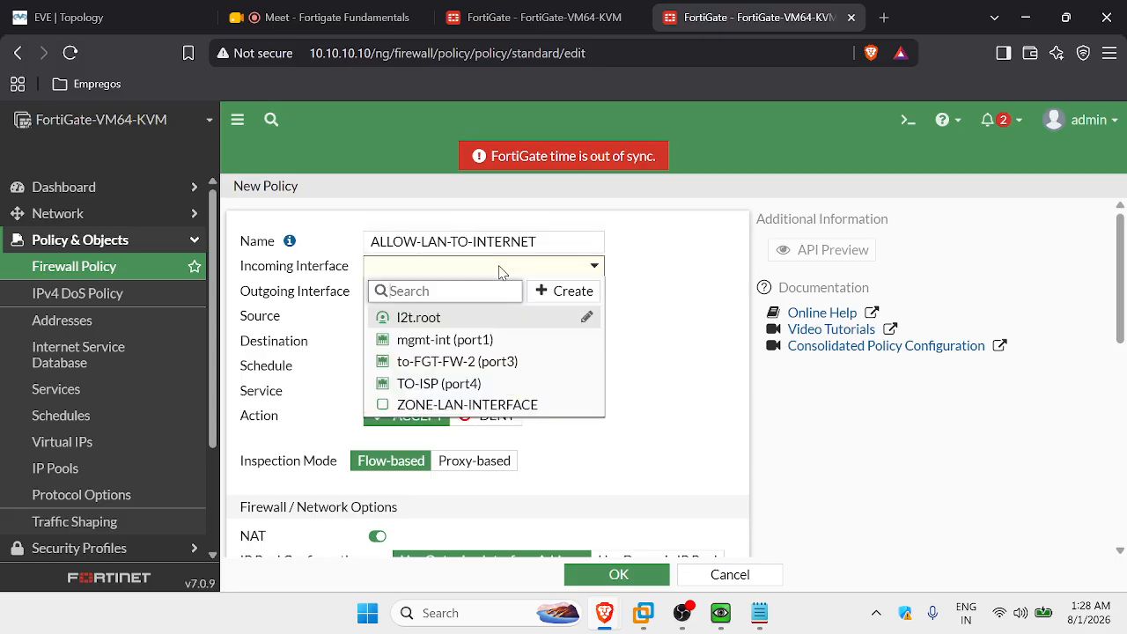
{"action": "left_click", "coordinate": [466, 405]}
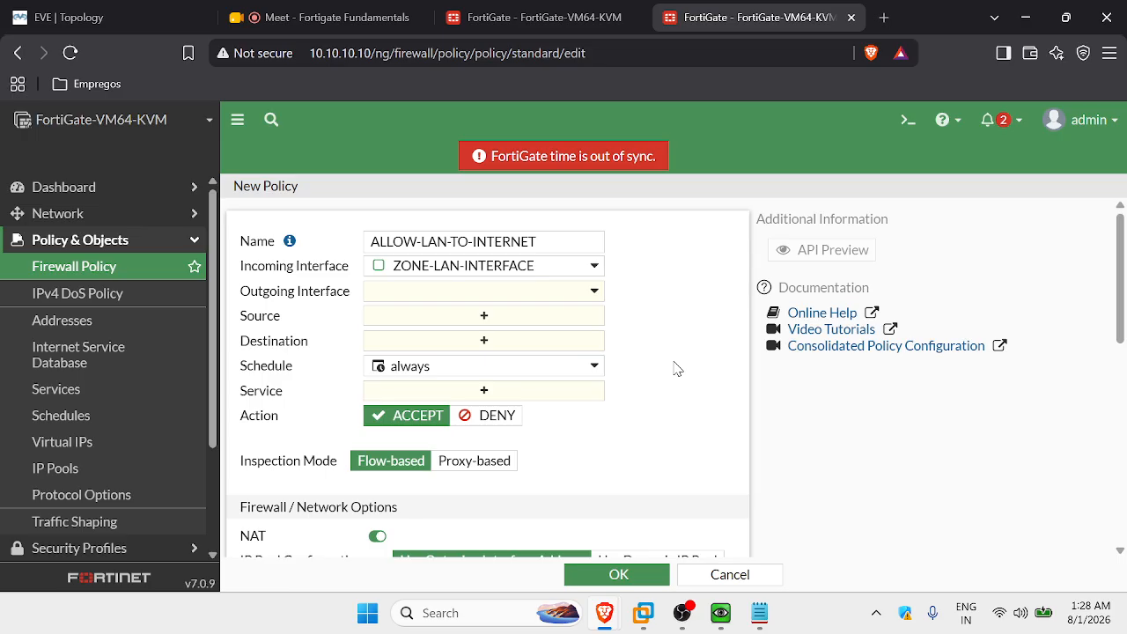
Set TO-ISP (port4) as the policy's outgoing interface, keeping ZONE-LAN-INTERFACE incoming.
{"action": "left_click", "coordinate": [476, 290]}
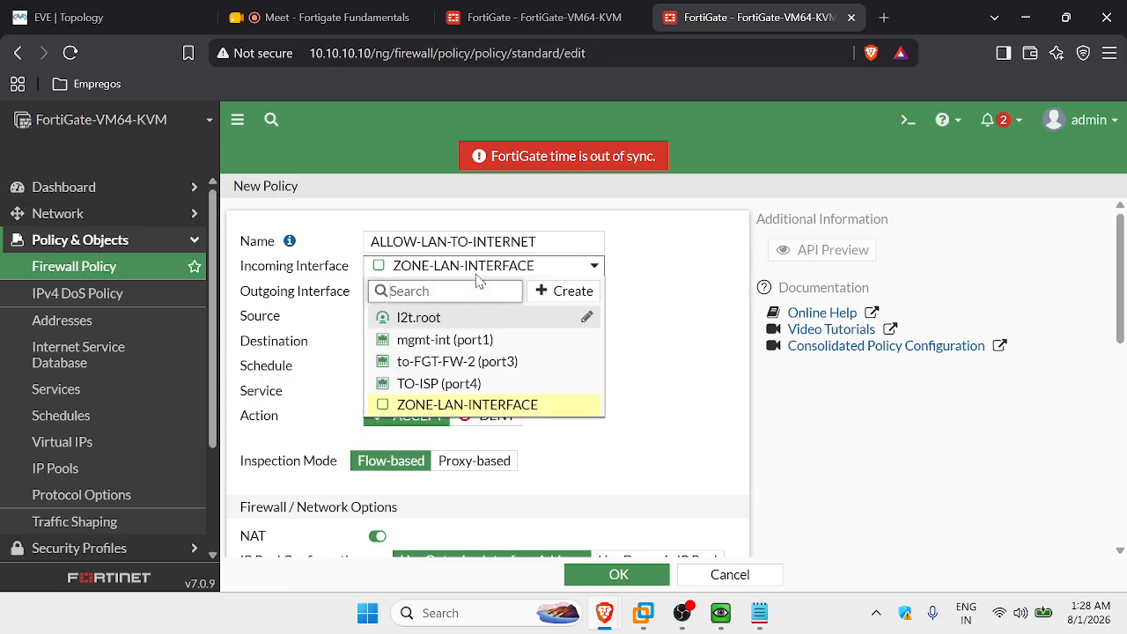
{"action": "left_click", "coordinate": [415, 383]}
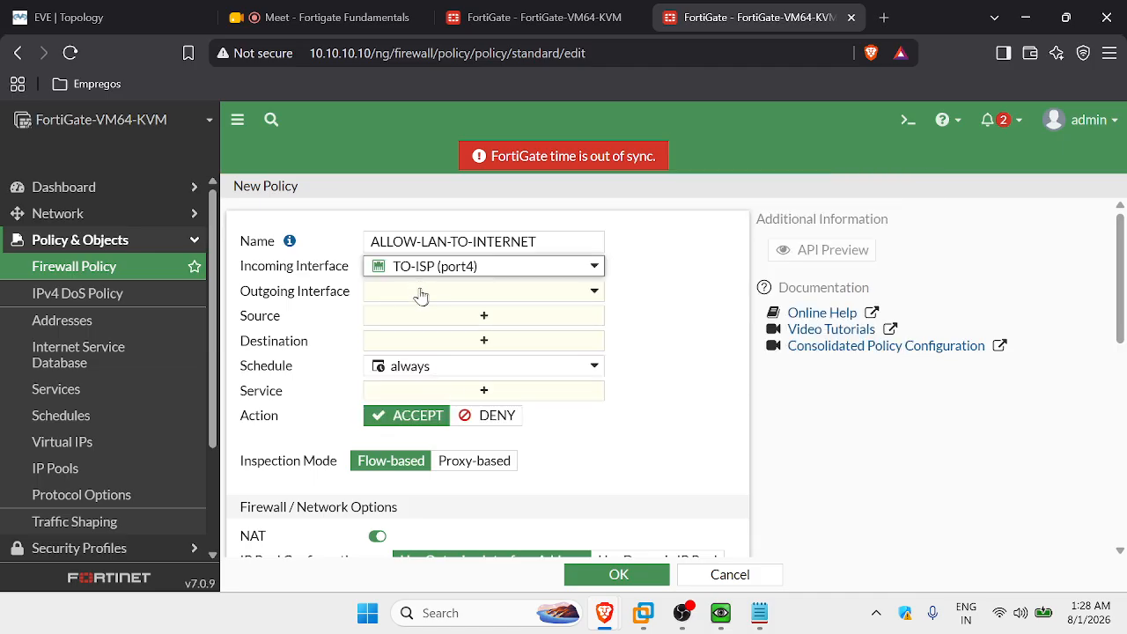
{"action": "left_click", "coordinate": [427, 269]}
{"action": "left_click", "coordinate": [451, 405]}
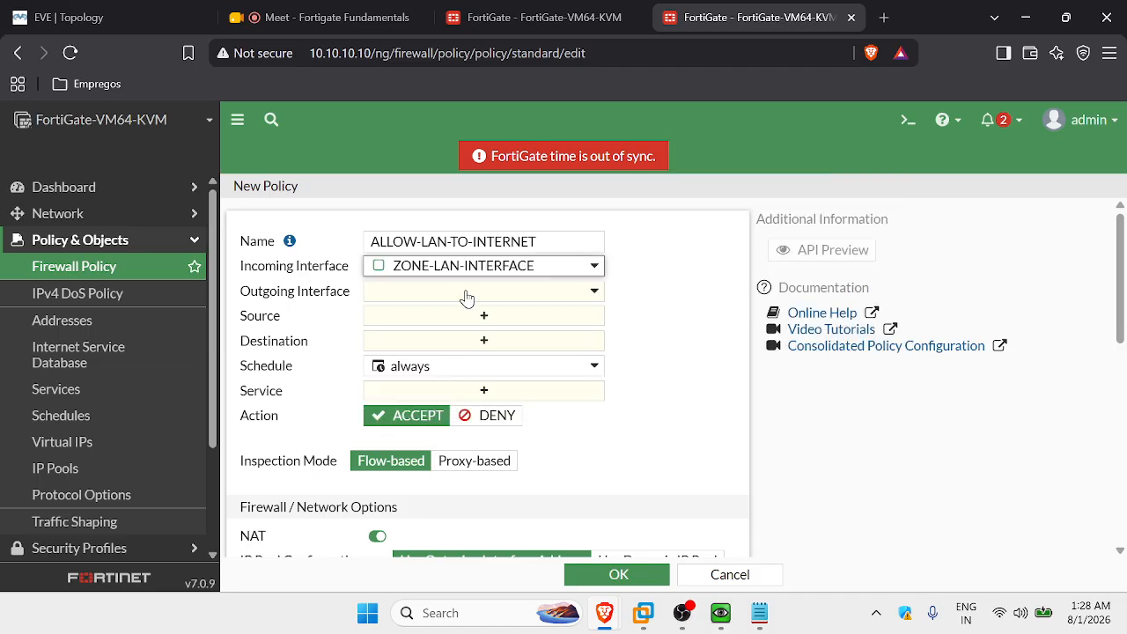
{"action": "left_click", "coordinate": [467, 299]}
{"action": "left_click", "coordinate": [453, 407]}
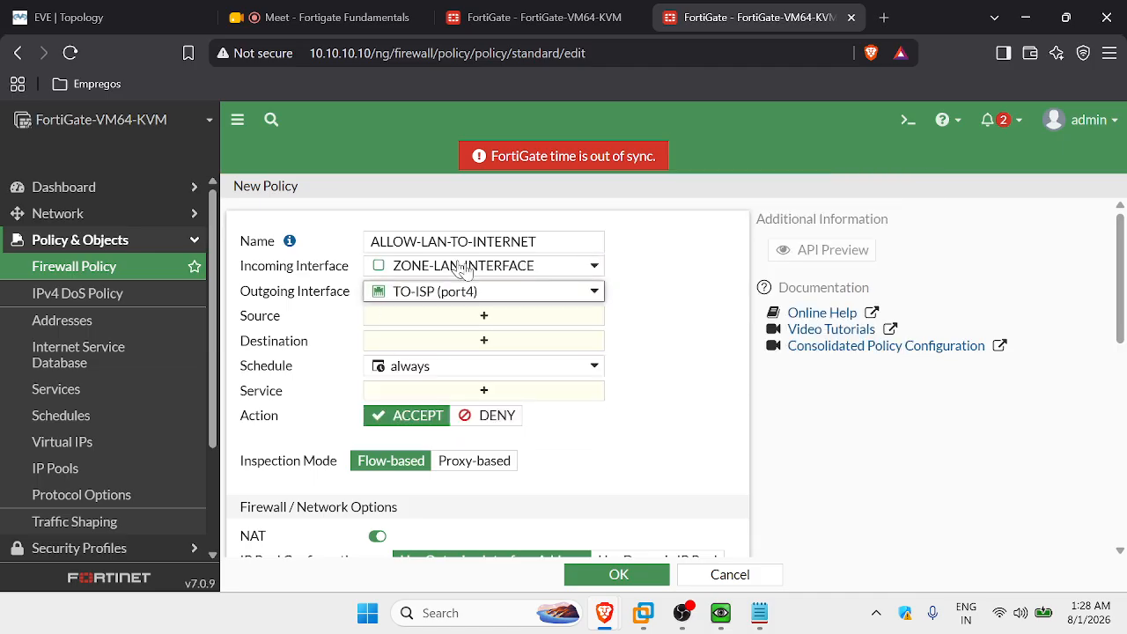
{"action": "left_click", "coordinate": [437, 322]}
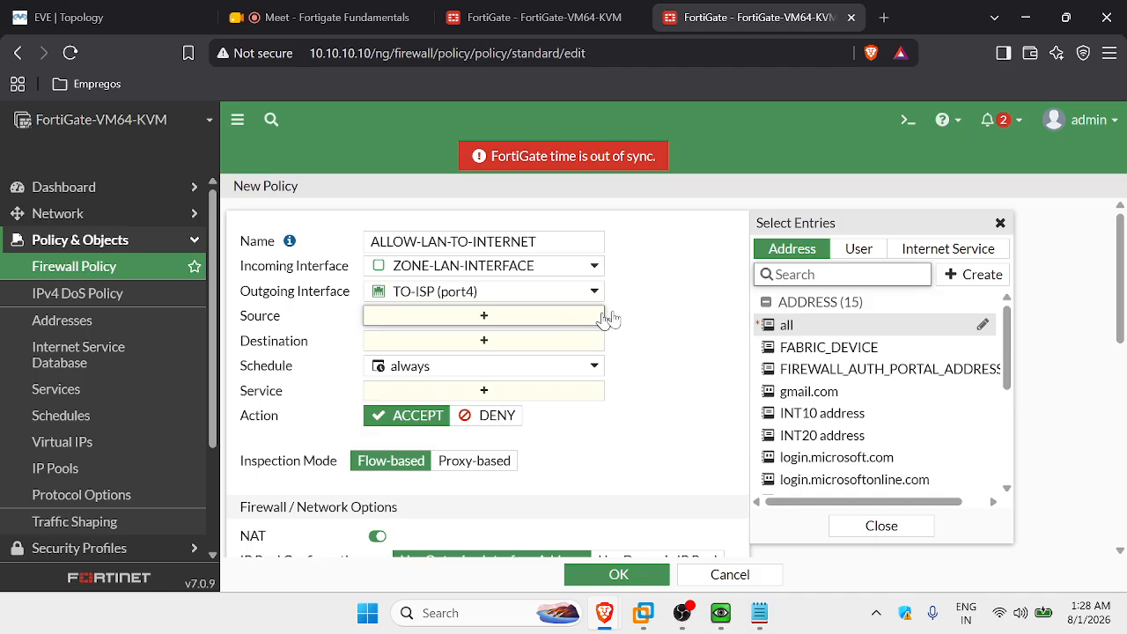
Create a new address object FN-SUBNET and start entering its subnet as 192.
{"action": "left_click", "coordinate": [956, 278]}
{"action": "left_click", "coordinate": [786, 328]}
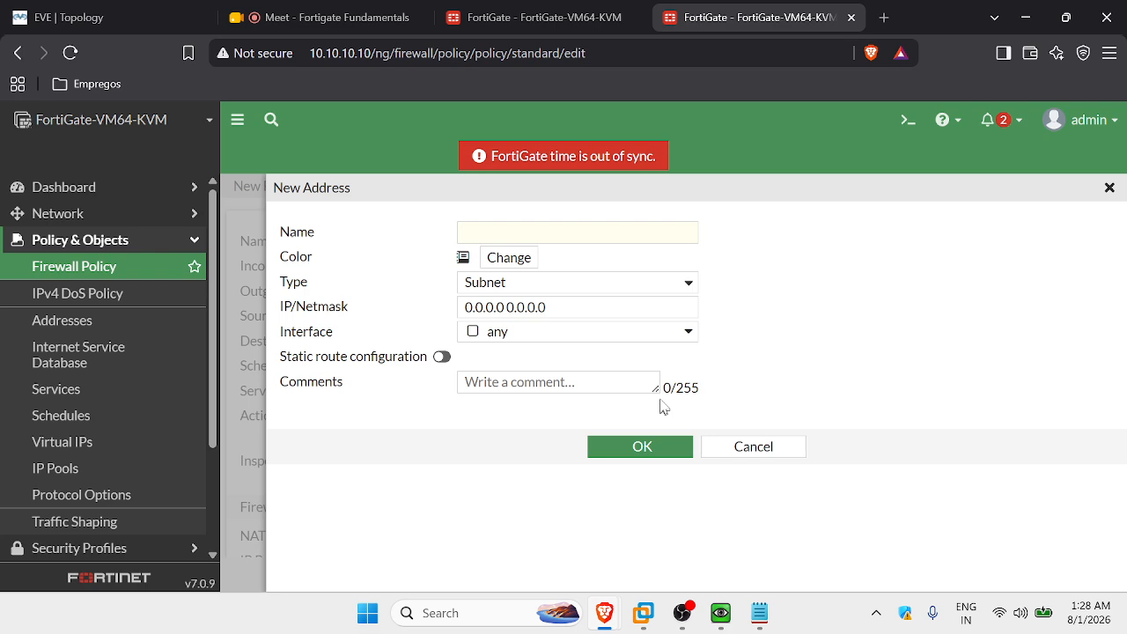
{"action": "left_click", "coordinate": [511, 234]}
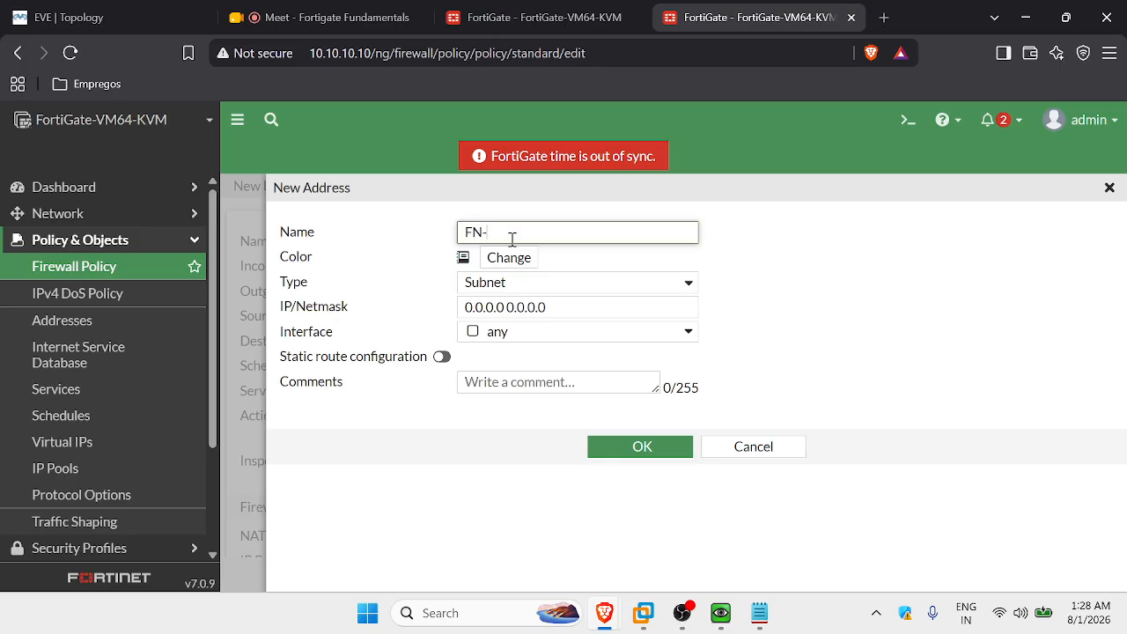
{"action": "type", "text": "FN-SUBNET"}
{"action": "left_click_drag", "start_coordinate": [613, 307], "coordinate": [457, 306]}
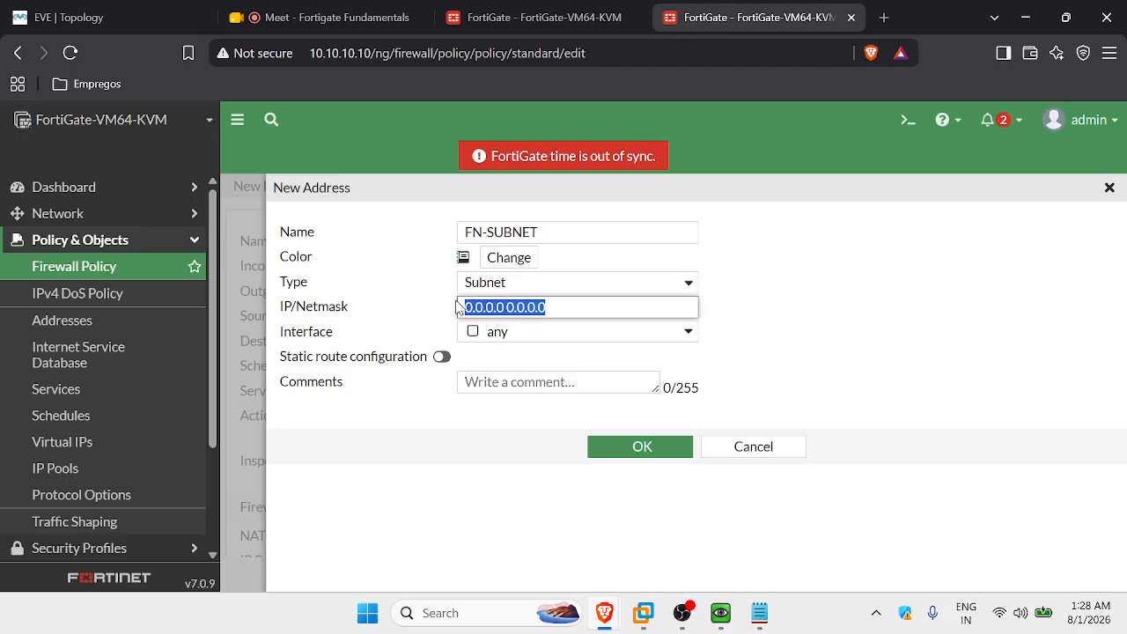
{"action": "type", "text": "192.168."}
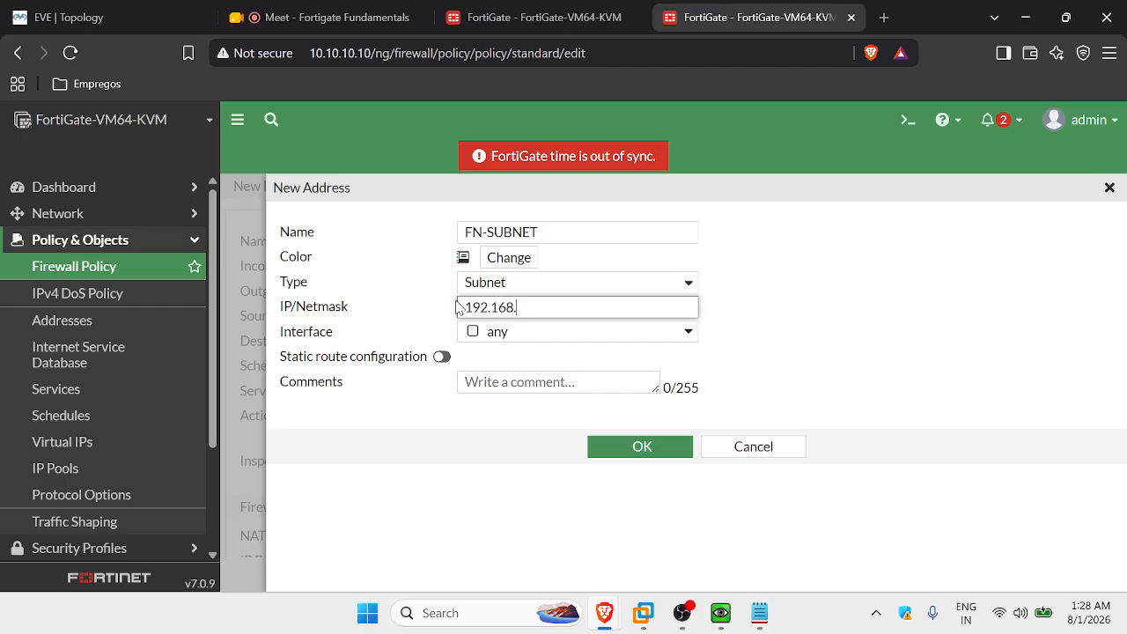